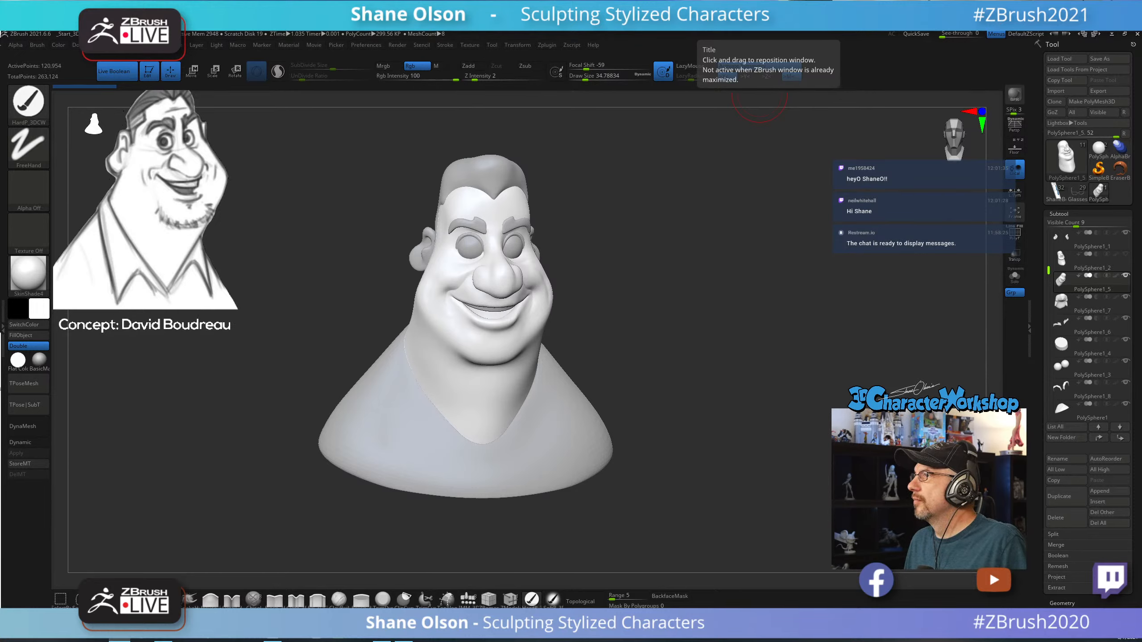
Frame the face from the front, make the head the active subtool and set the draw size to about 23.3.
{"action": "left_click_drag", "start_coordinate": [673, 409], "coordinate": [680, 408]}
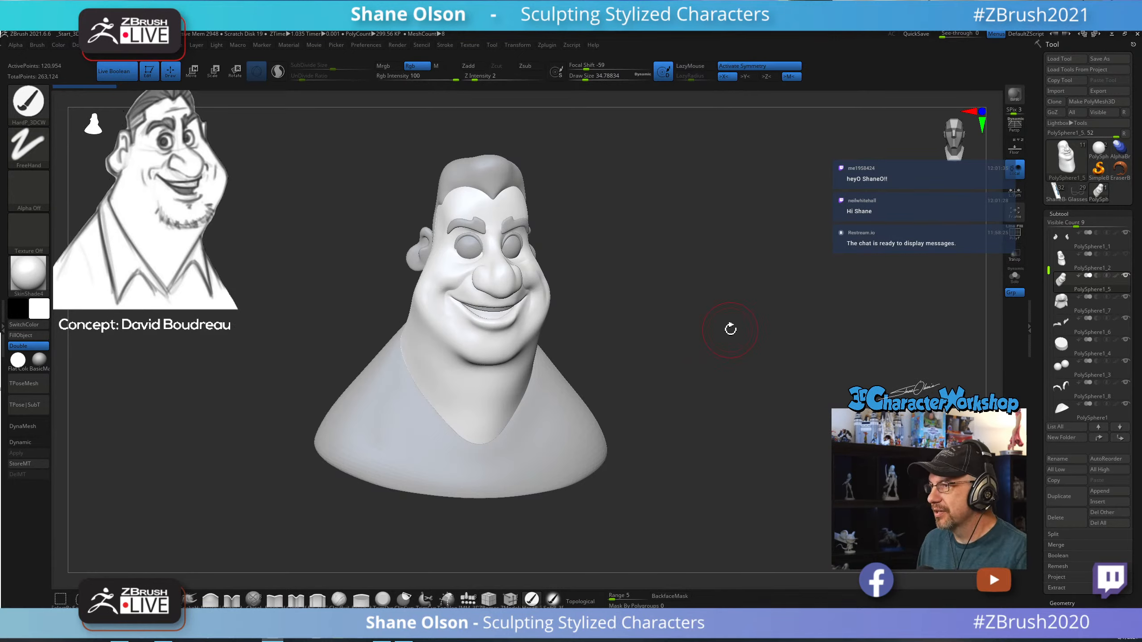
{"action": "left_click_drag", "start_coordinate": [728, 327], "coordinate": [692, 292]}
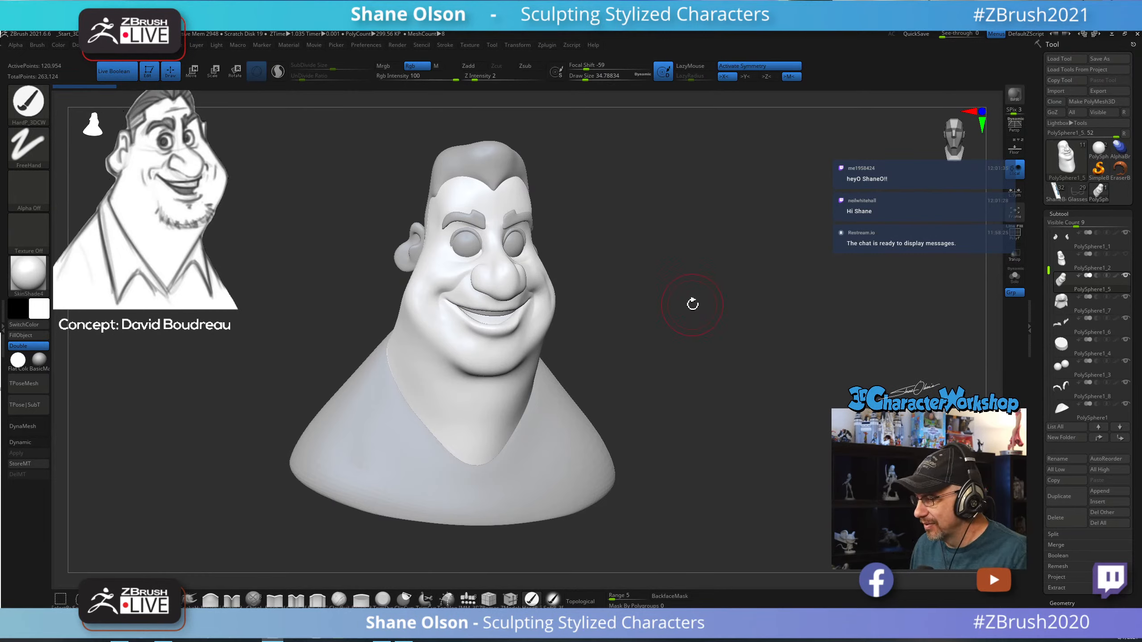
{"action": "left_click_drag", "start_coordinate": [692, 305], "coordinate": [736, 270], "text": "shift"}
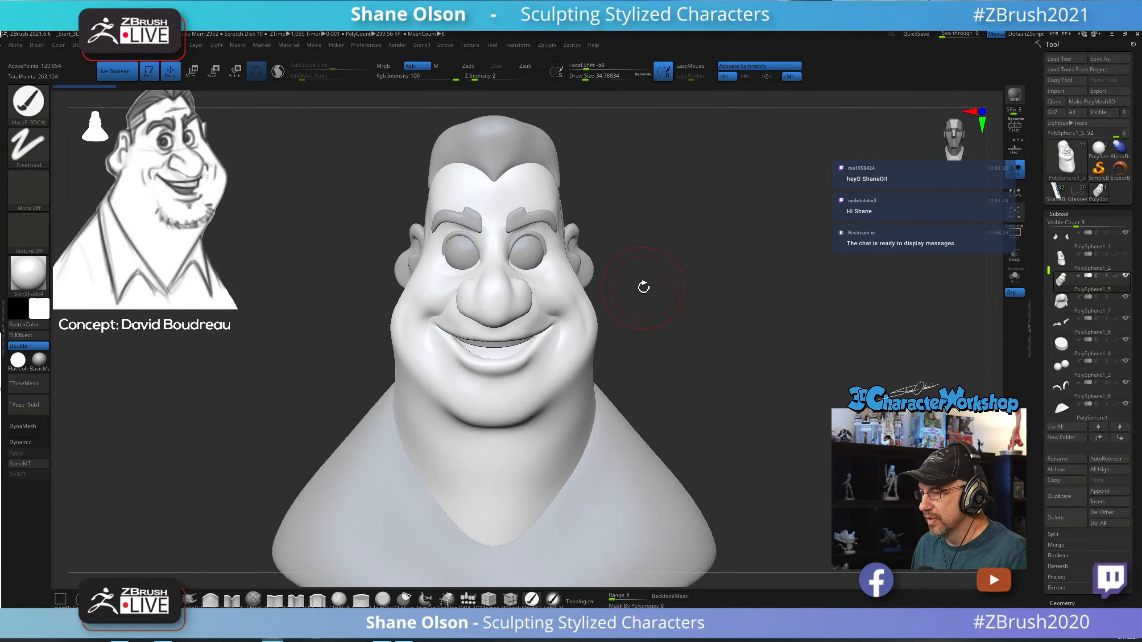
{"action": "key", "text": "w"}
{"action": "left_click", "coordinate": [509, 244], "text": "alt"}
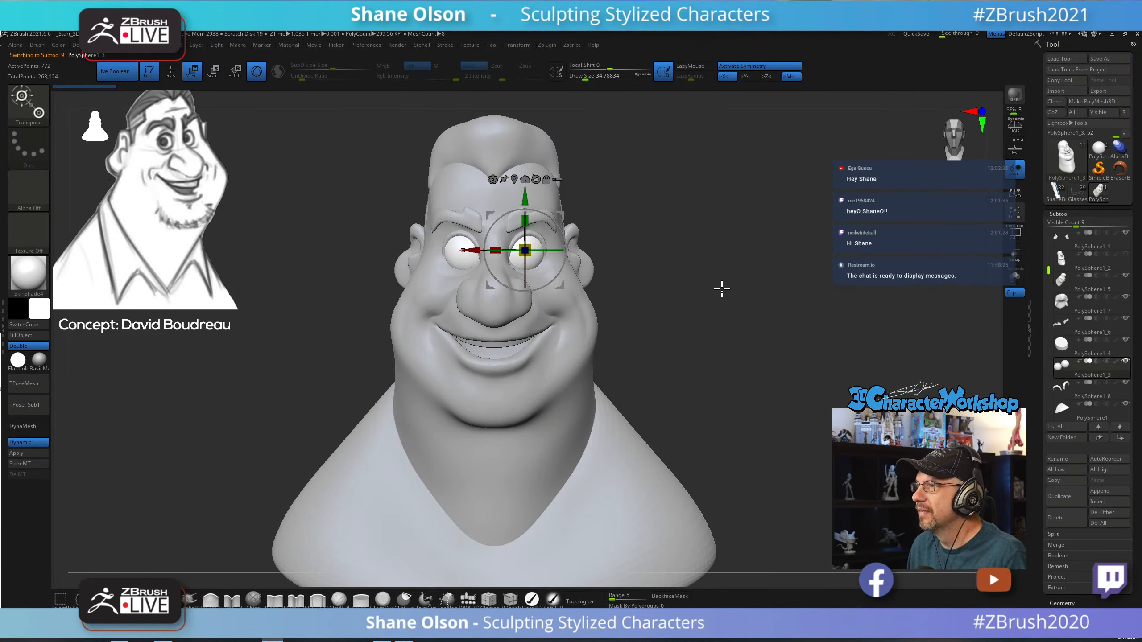
{"action": "left_click_drag", "start_coordinate": [726, 305], "coordinate": [729, 310], "text": "alt"}
{"action": "mouse_move", "coordinate": [707, 244]}
{"action": "left_mouse_down", "text": "alt"}
{"action": "mouse_move", "coordinate": [681, 219]}
{"action": "mouse_move", "coordinate": [681, 183]}
{"action": "mouse_move", "coordinate": [770, 290]}
{"action": "left_mouse_up", "text": "alt"}
{"action": "key", "text": "q"}
{"action": "left_click", "coordinate": [561, 326], "text": "alt"}
{"action": "key", "text": "s"}
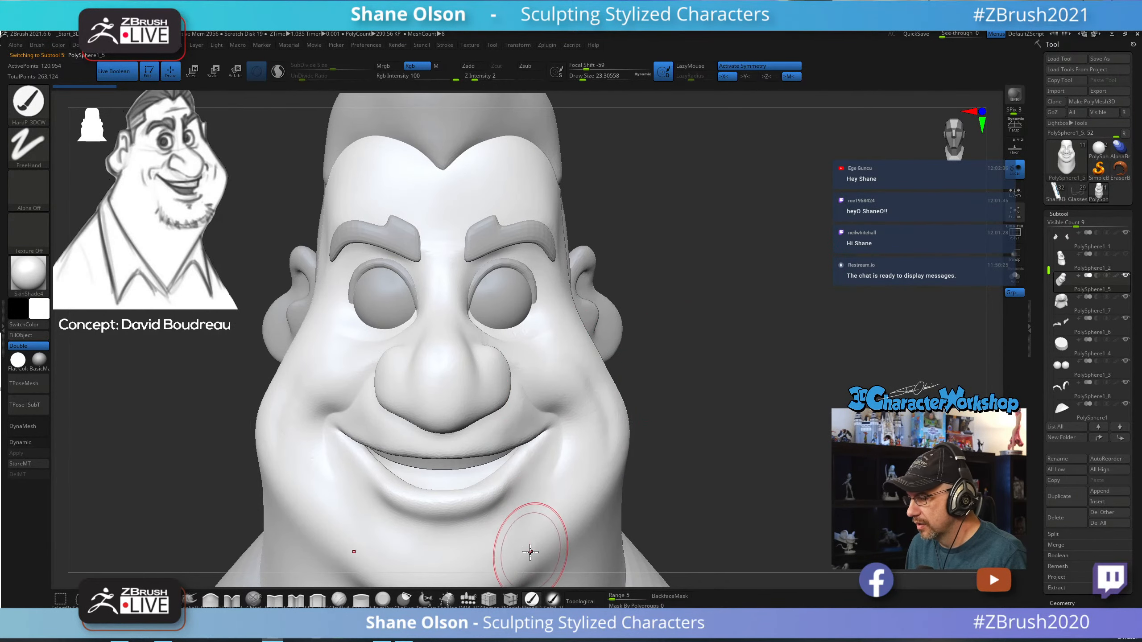
Mask the areas around both eye sockets symmetrically and blur the edges of the mask.
{"action": "key", "text": "ctrl"}
{"action": "mouse_move", "coordinate": [516, 322]}
{"action": "left_mouse_down", "text": "ctrl"}
{"action": "mouse_move", "coordinate": [512, 293]}
{"action": "mouse_move", "coordinate": [492, 304]}
{"action": "mouse_move", "coordinate": [507, 296]}
{"action": "left_mouse_up", "text": "ctrl"}
{"action": "left_click_drag", "start_coordinate": [752, 282], "coordinate": [796, 292]}
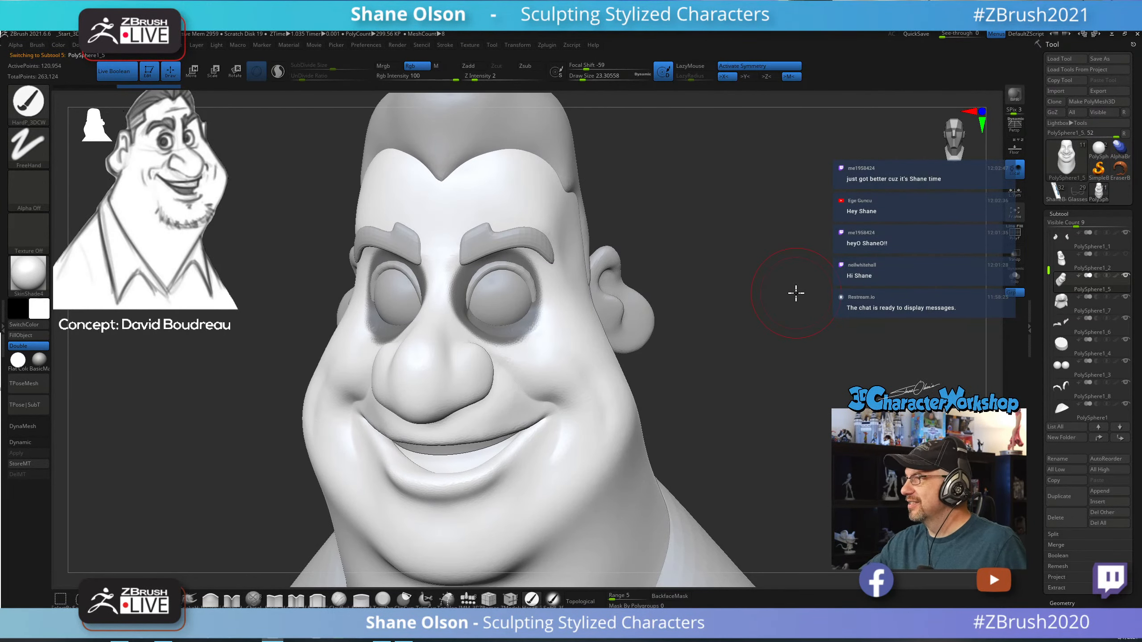
{"action": "left_click", "coordinate": [575, 336], "text": "ctrl"}
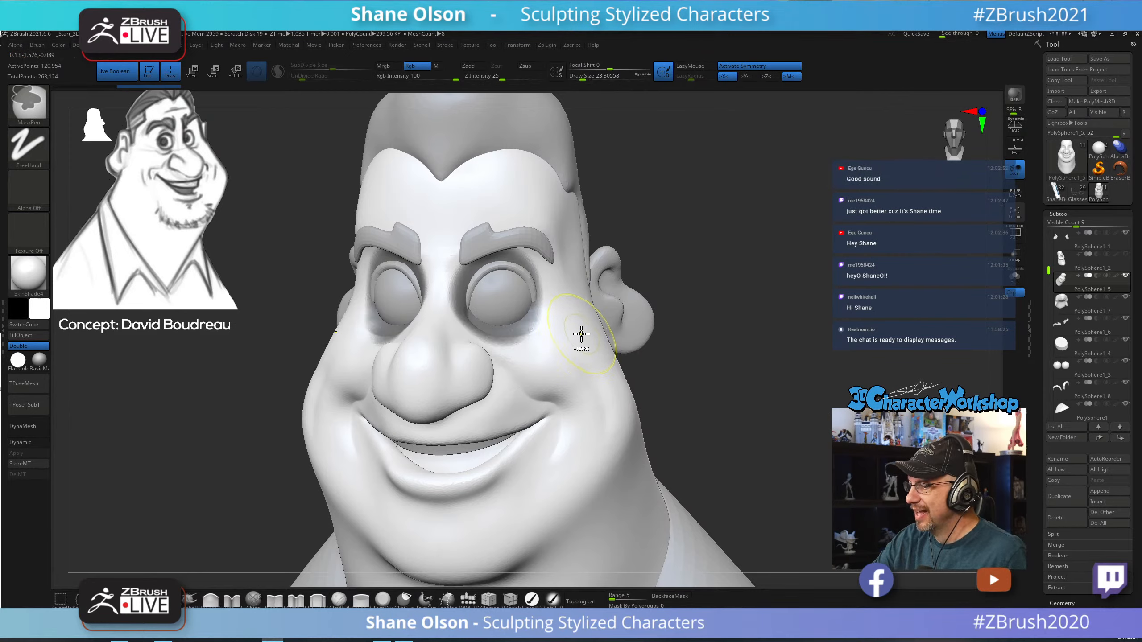
{"action": "left_click", "coordinate": [581, 335], "text": "ctrl"}
{"action": "mouse_move", "coordinate": [716, 301]}
{"action": "left_mouse_down"}
{"action": "mouse_move", "coordinate": [732, 365]}
{"action": "mouse_move", "coordinate": [757, 347]}
{"action": "mouse_move", "coordinate": [602, 342]}
{"action": "left_mouse_up"}
{"action": "left_click", "coordinate": [586, 336], "text": "ctrl"}
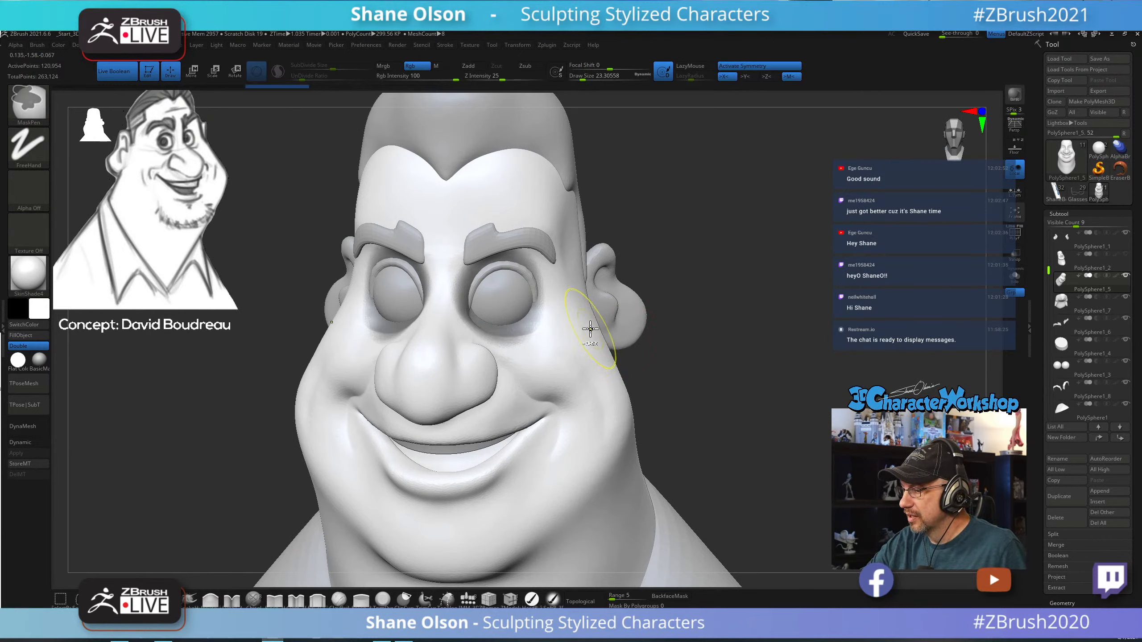
{"action": "left_click", "coordinate": [589, 329], "text": "ctrl"}
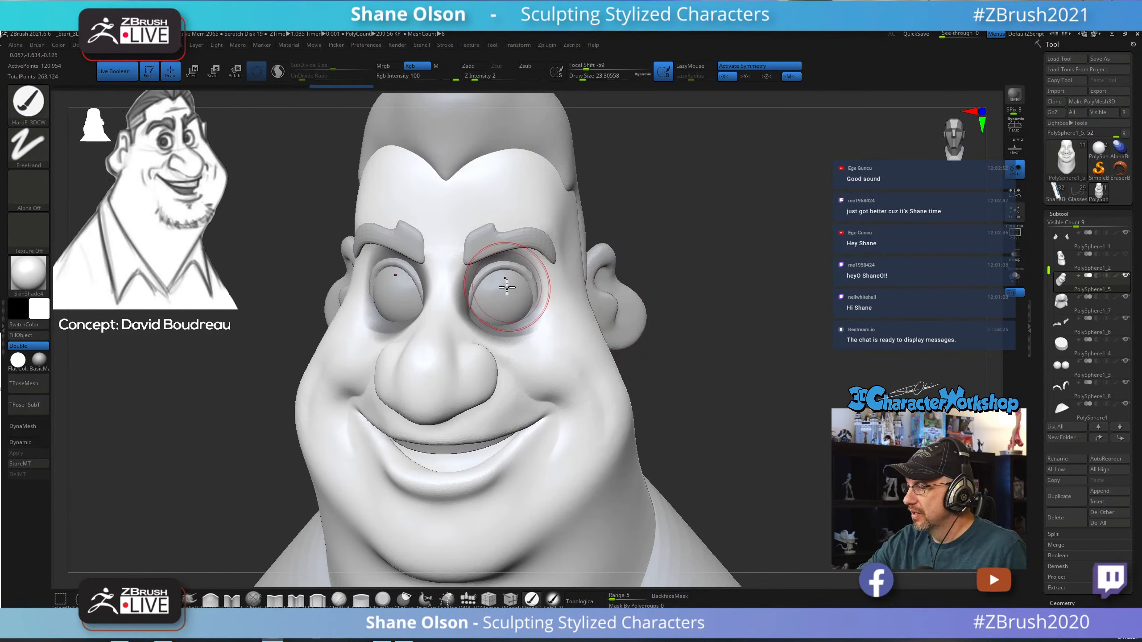
Undo the last mask changes, extend the mask farther around the eye sockets and soften its falloff.
{"action": "key", "text": "ctrl"}
{"action": "key", "text": "ctrl+z"}
{"action": "key", "text": "ctrl+z"}
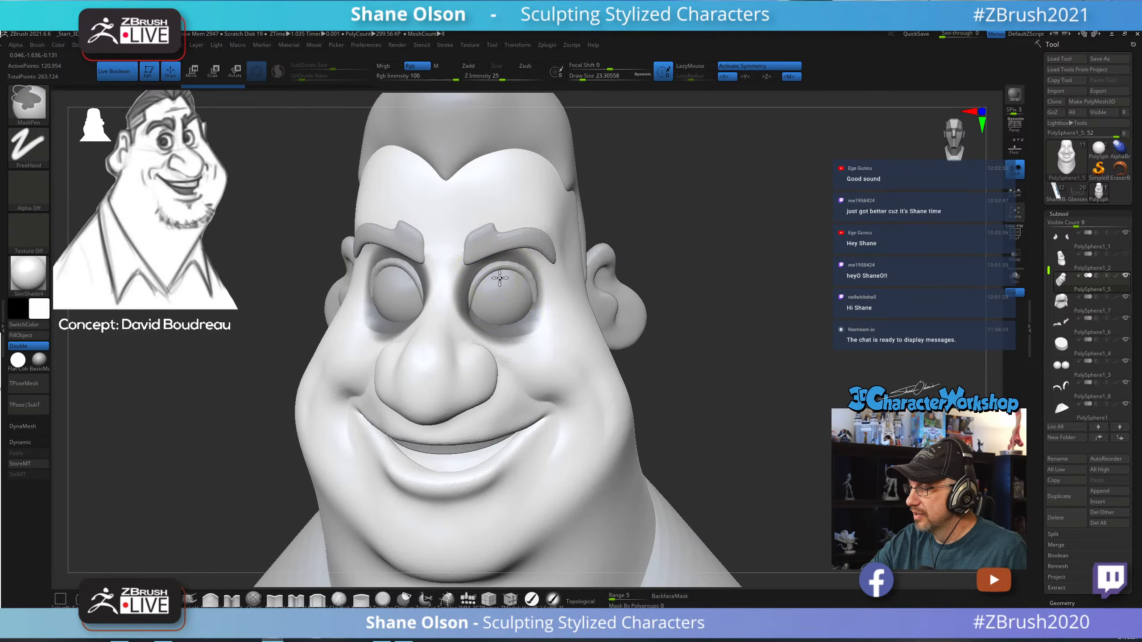
{"action": "mouse_move", "coordinate": [518, 278]}
{"action": "left_mouse_down", "text": "ctrl"}
{"action": "mouse_move", "coordinate": [546, 310]}
{"action": "mouse_move", "coordinate": [526, 337]}
{"action": "mouse_move", "coordinate": [553, 315]}
{"action": "mouse_move", "coordinate": [528, 274]}
{"action": "left_mouse_up", "text": "ctrl"}
{"action": "mouse_move", "coordinate": [666, 360]}
{"action": "left_mouse_down"}
{"action": "mouse_move", "coordinate": [701, 390]}
{"action": "mouse_move", "coordinate": [718, 380]}
{"action": "left_mouse_up"}
{"action": "left_click", "coordinate": [571, 337], "text": "ctrl"}
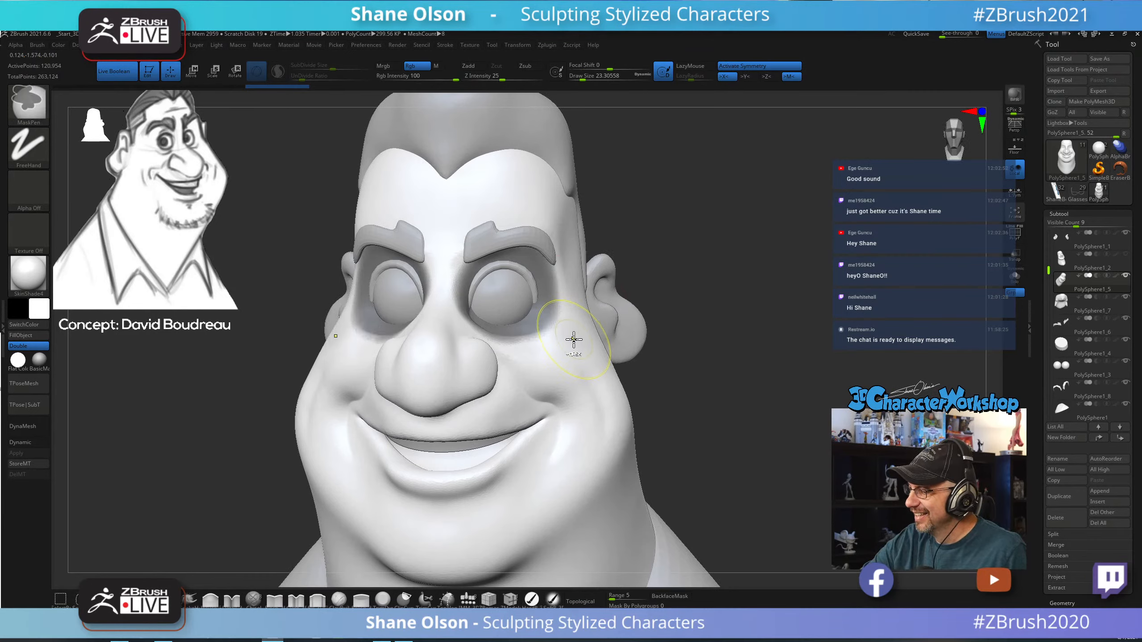
{"action": "left_click", "coordinate": [575, 340], "text": "ctrl"}
{"action": "key", "text": "ctrl+z"}
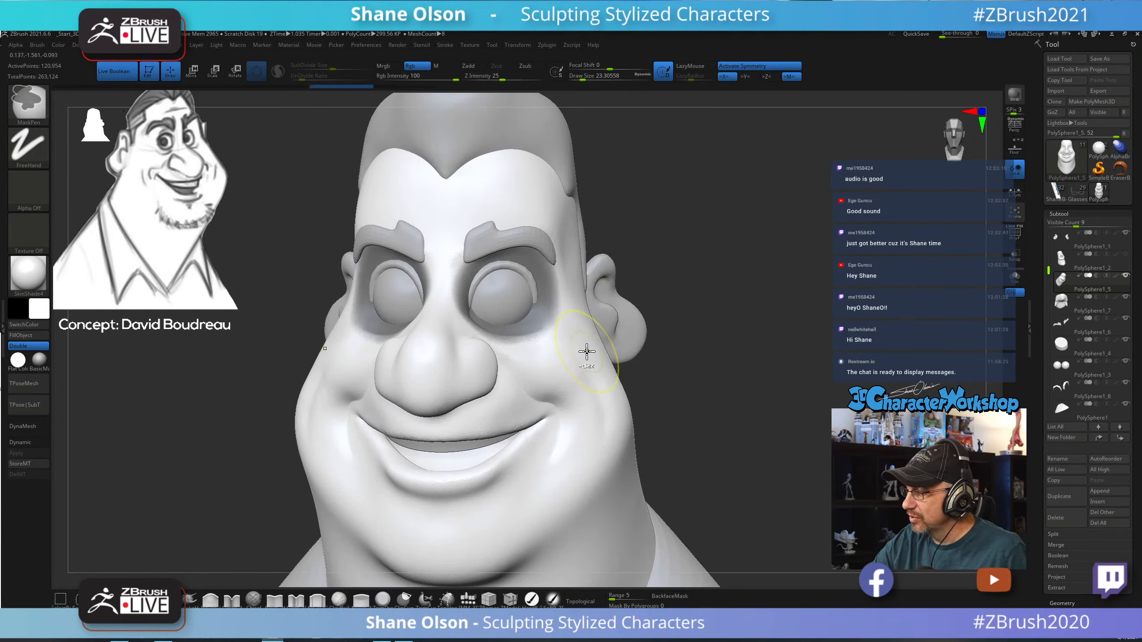
{"action": "left_click", "coordinate": [586, 347], "text": "ctrl"}
{"action": "left_click", "coordinate": [585, 348], "text": "ctrl"}
{"action": "left_click", "coordinate": [584, 351], "text": "ctrl"}
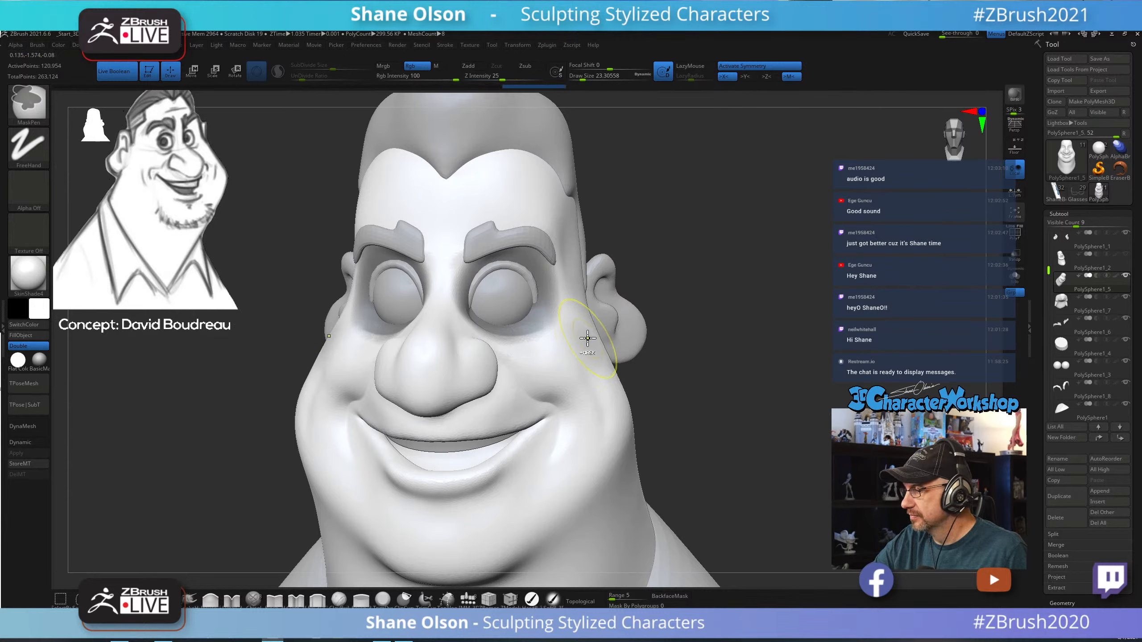
Invert the head mask so only the eye socket areas are editable, and soften its edge.
{"action": "left_click_drag", "start_coordinate": [667, 317], "coordinate": [594, 318]}
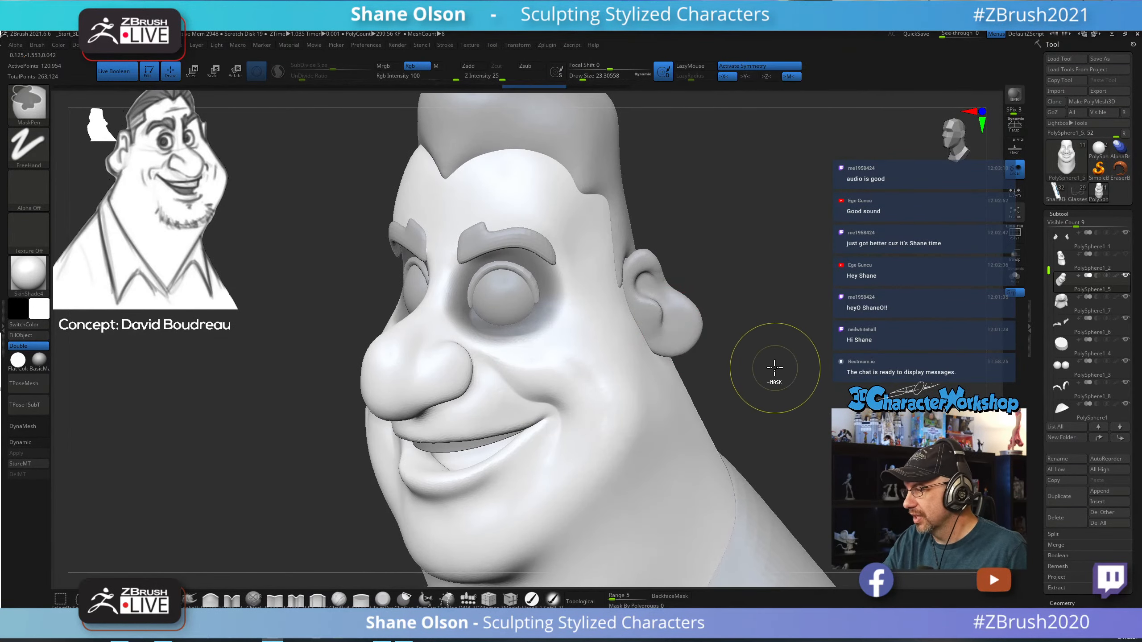
{"action": "left_click", "coordinate": [734, 353], "text": "ctrl"}
{"action": "left_click", "coordinate": [605, 359], "text": "ctrl"}
{"action": "left_click", "coordinate": [605, 359], "text": "ctrl"}
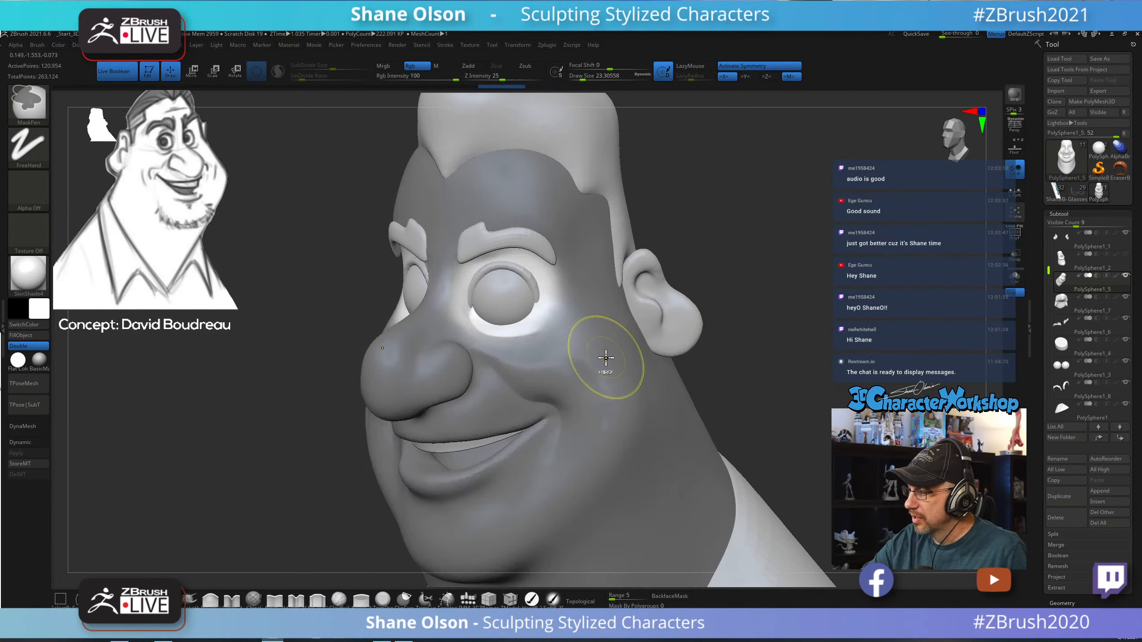
Set up the transform gizmo to move the head and eyeball subtools together, with the eyeballs active and framed.
{"action": "mouse_move", "coordinate": [780, 390]}
{"action": "left_mouse_down"}
{"action": "mouse_move", "coordinate": [815, 395]}
{"action": "mouse_move", "coordinate": [793, 441]}
{"action": "mouse_move", "coordinate": [807, 386]}
{"action": "mouse_move", "coordinate": [732, 358]}
{"action": "mouse_move", "coordinate": [731, 344]}
{"action": "left_mouse_up"}
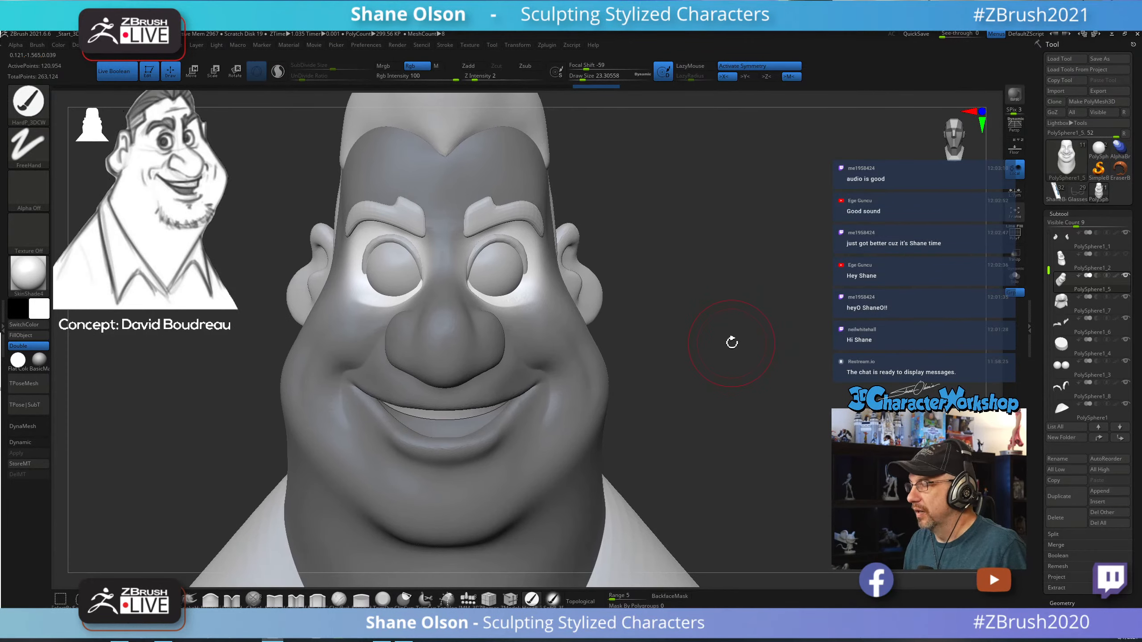
{"action": "key", "text": "w"}
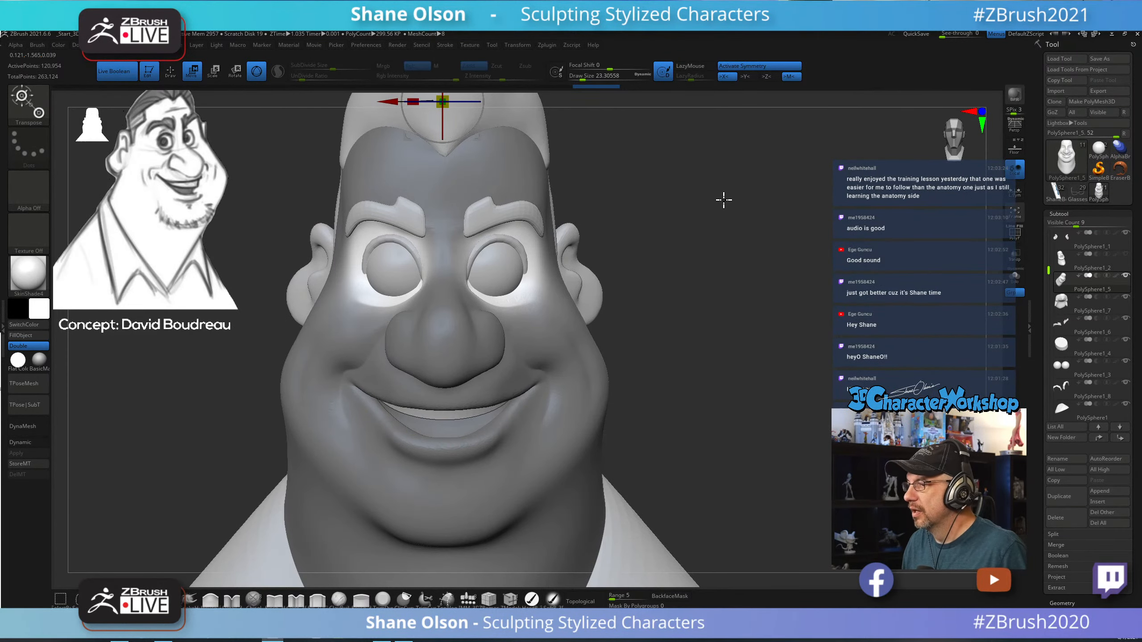
{"action": "left_click_drag", "start_coordinate": [723, 200], "coordinate": [687, 300], "text": "alt"}
{"action": "key", "text": "y"}
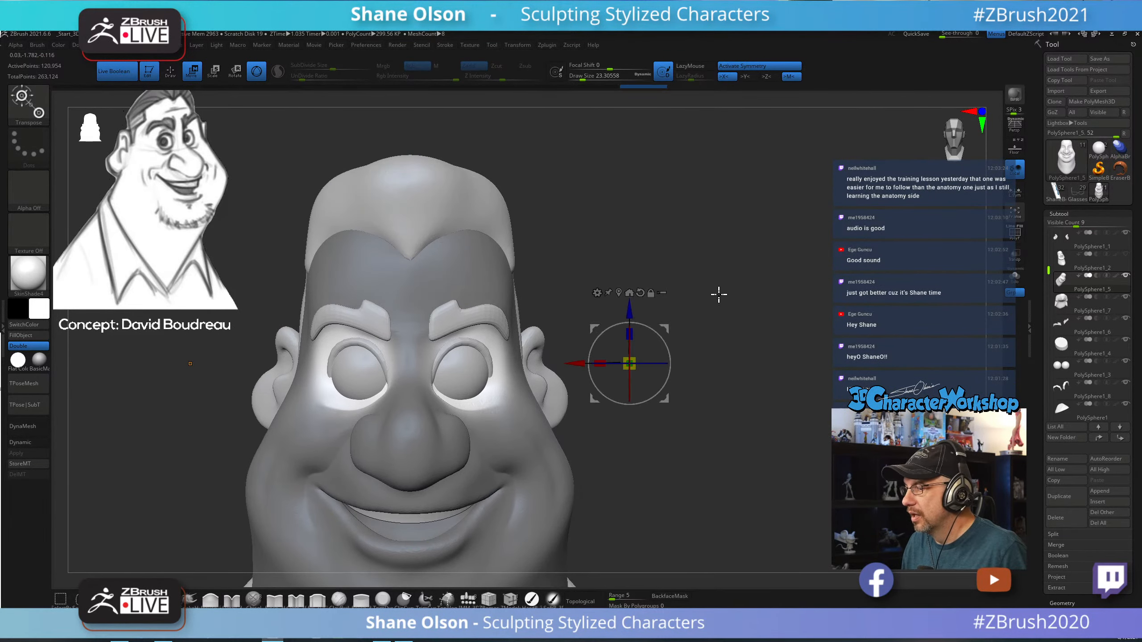
{"action": "key", "text": "f"}
{"action": "left_click", "coordinate": [508, 330]}
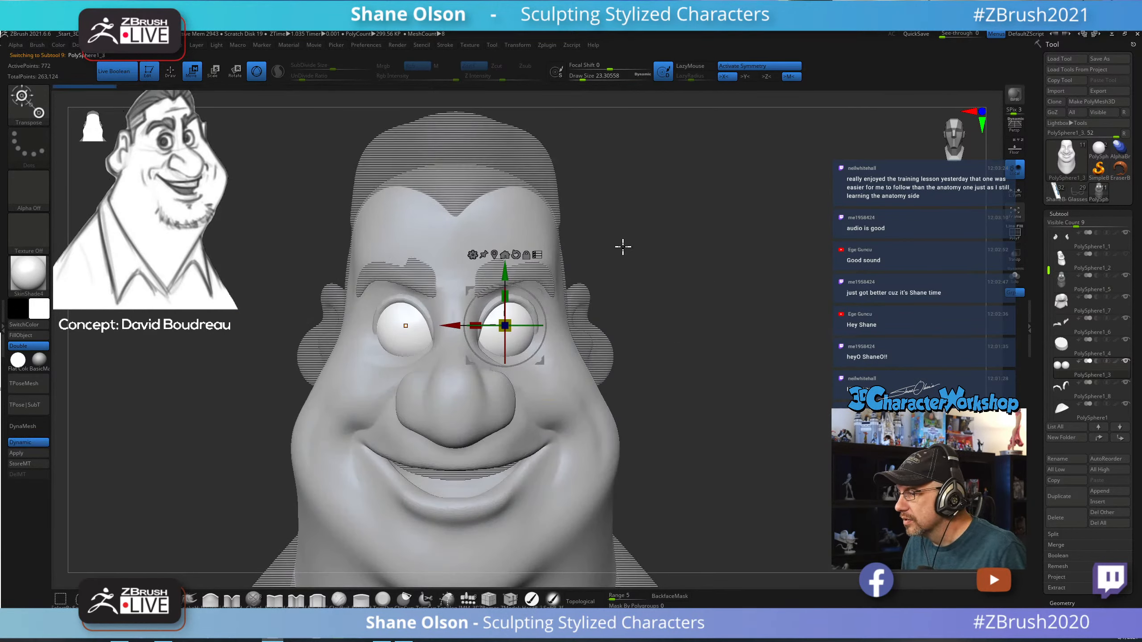
Shift the gizmo pivot forward to the front of the eyeballs in profile view.
{"action": "left_click_drag", "start_coordinate": [762, 314], "coordinate": [739, 324]}
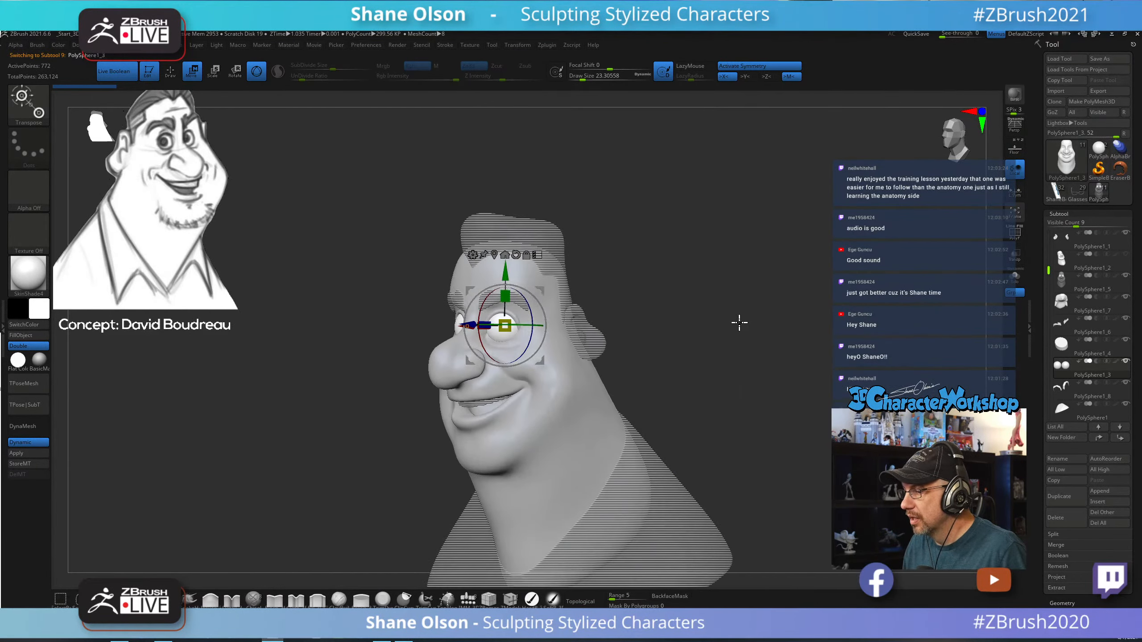
{"action": "left_click_drag", "start_coordinate": [724, 277], "coordinate": [754, 273]}
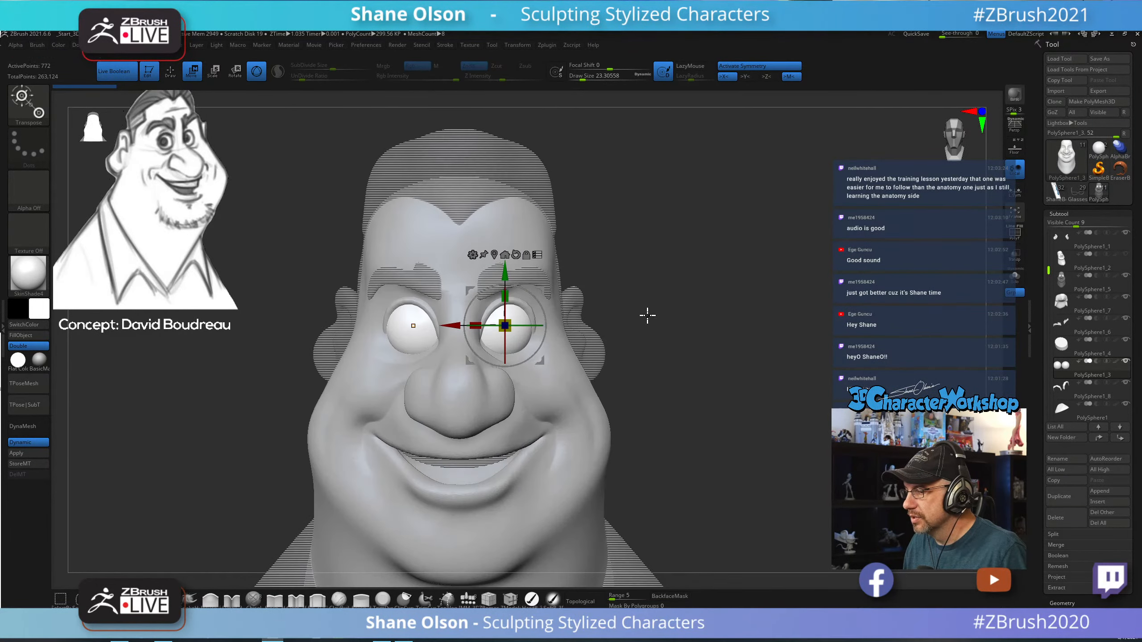
{"action": "left_click_drag", "start_coordinate": [647, 316], "coordinate": [593, 297]}
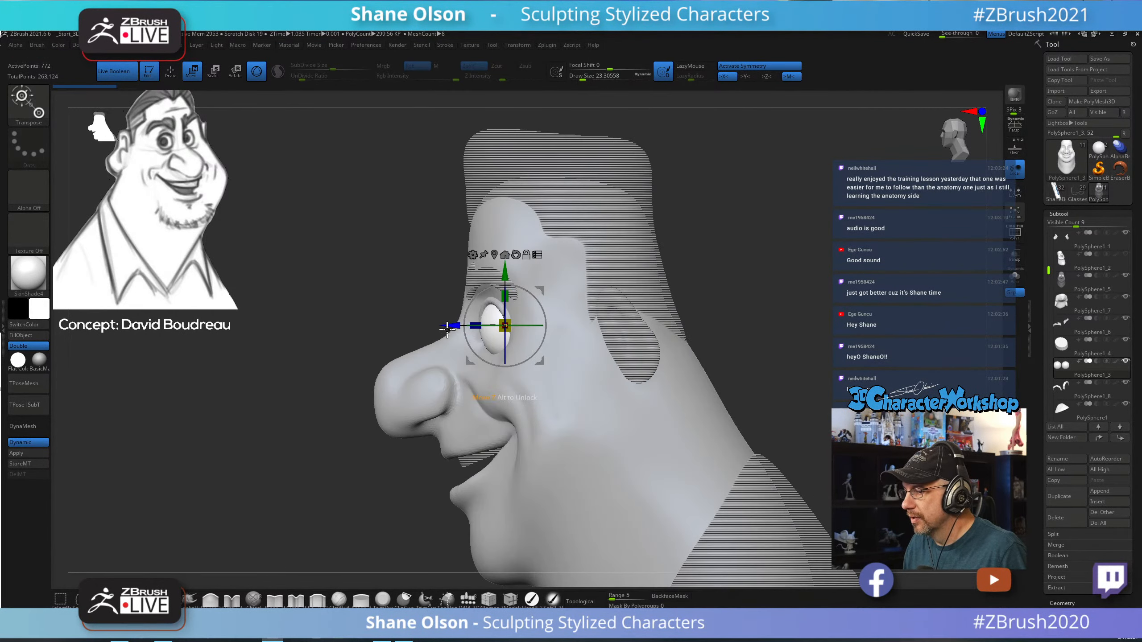
{"action": "left_click_drag", "start_coordinate": [448, 326], "coordinate": [423, 325], "text": "alt"}
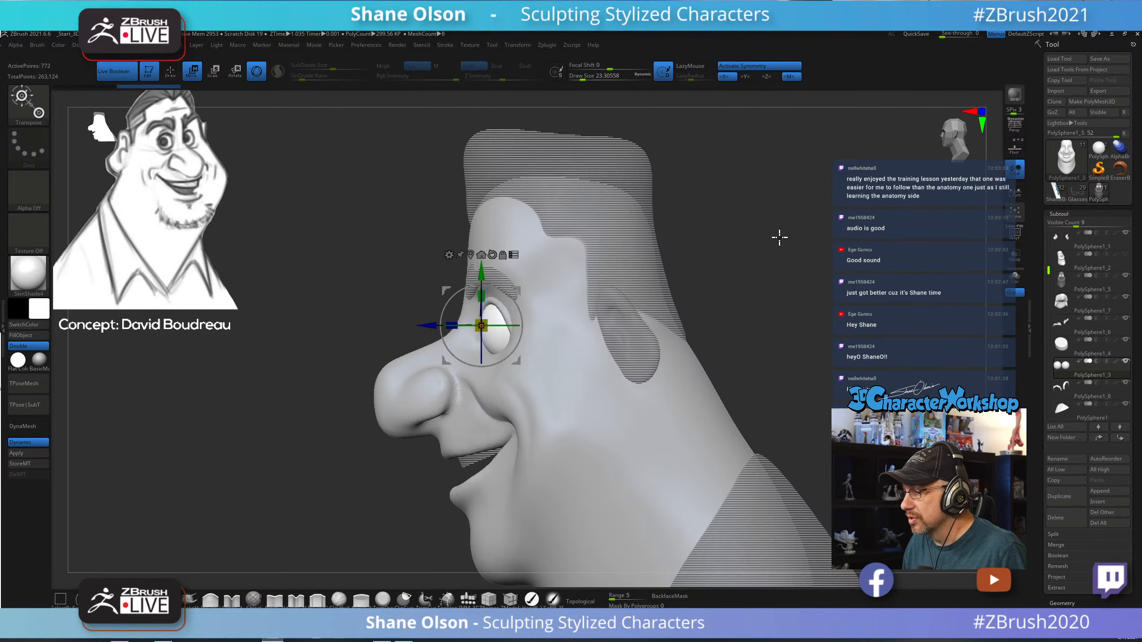
{"action": "left_click_drag", "start_coordinate": [779, 237], "coordinate": [738, 260]}
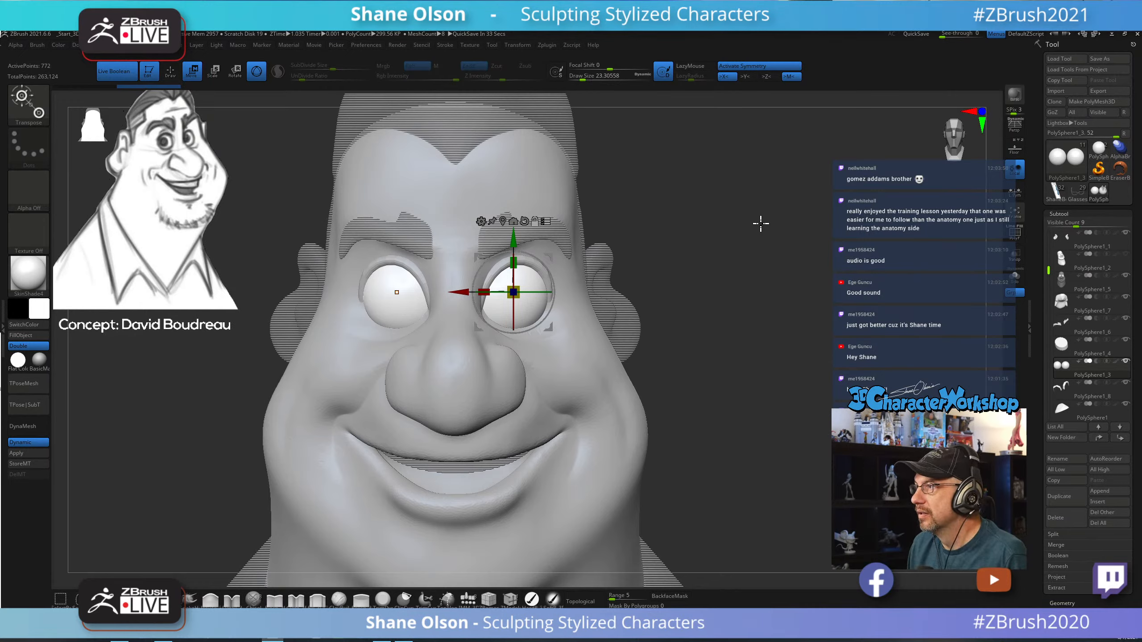
Turn on local symmetry, scale the eyes and sockets down slightly and shift them sideways by about 0.002.
{"action": "left_click_drag", "start_coordinate": [759, 224], "coordinate": [728, 227]}
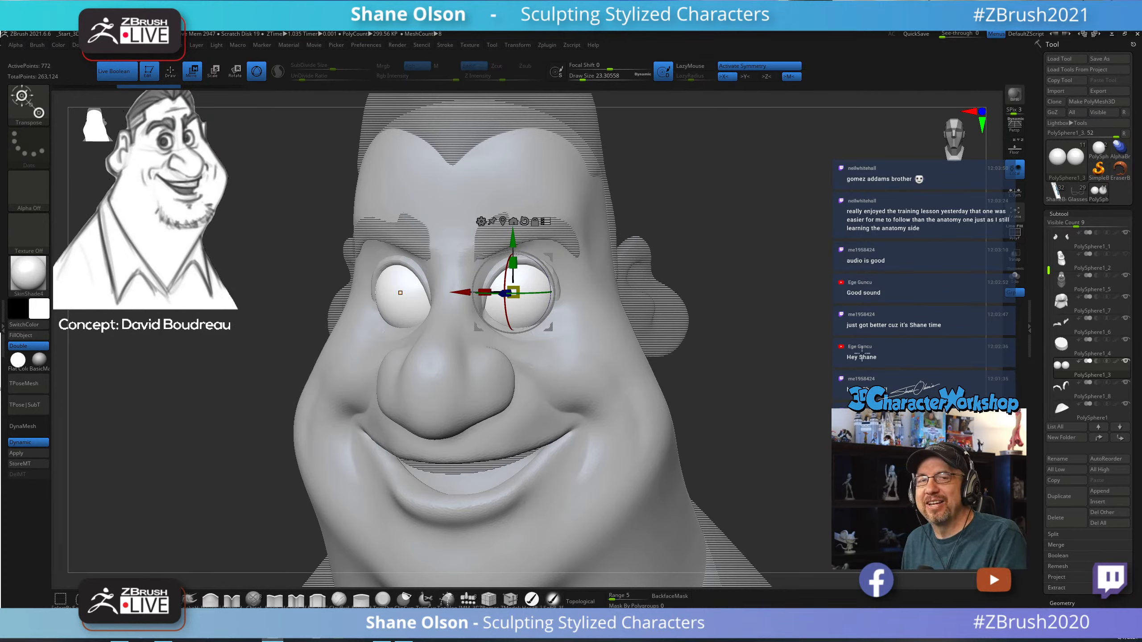
{"action": "left_click", "coordinate": [1014, 191]}
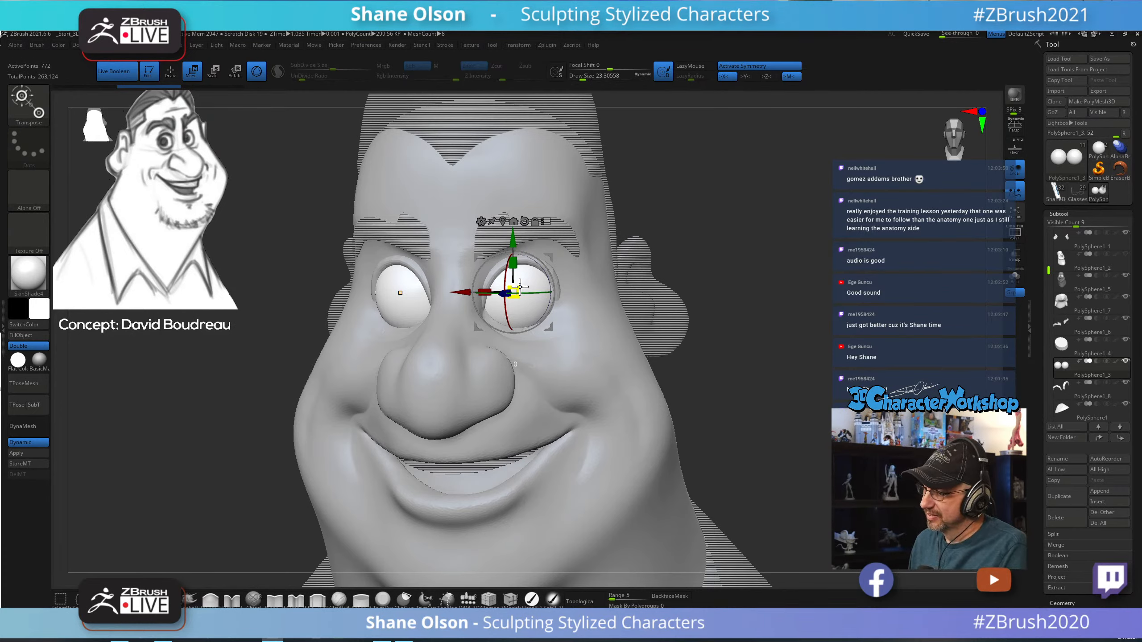
{"action": "left_click_drag", "start_coordinate": [520, 287], "coordinate": [516, 293]}
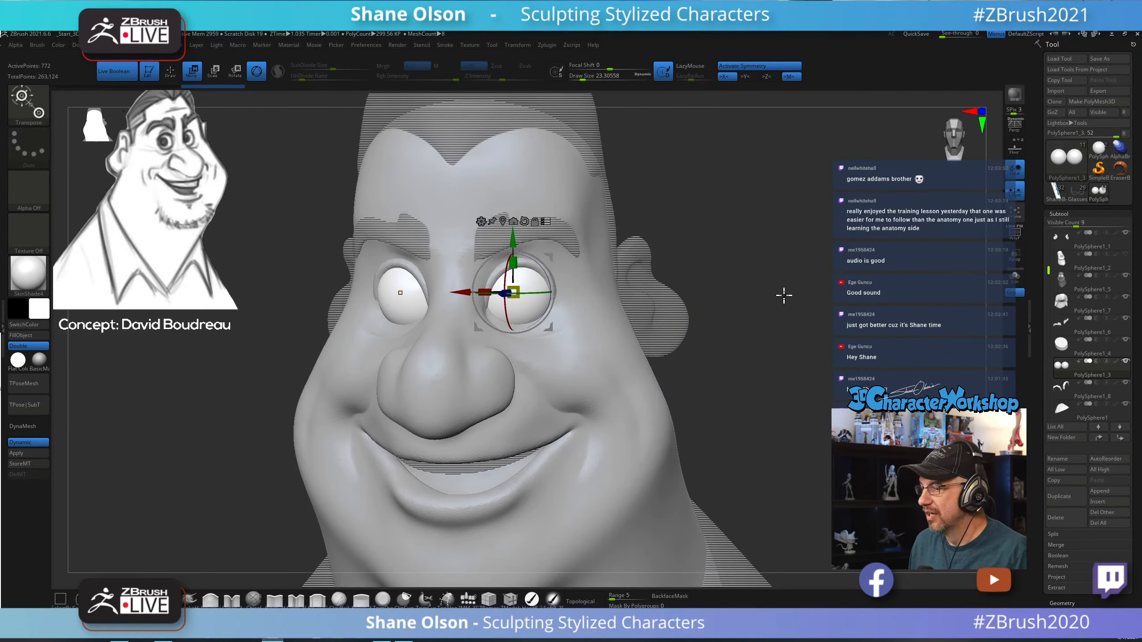
{"action": "mouse_move", "coordinate": [784, 294]}
{"action": "left_mouse_down"}
{"action": "mouse_move", "coordinate": [787, 334]}
{"action": "mouse_move", "coordinate": [811, 296]}
{"action": "mouse_move", "coordinate": [795, 285]}
{"action": "mouse_move", "coordinate": [791, 298]}
{"action": "left_mouse_up"}
{"action": "left_click_drag", "start_coordinate": [455, 293], "coordinate": [452, 295]}
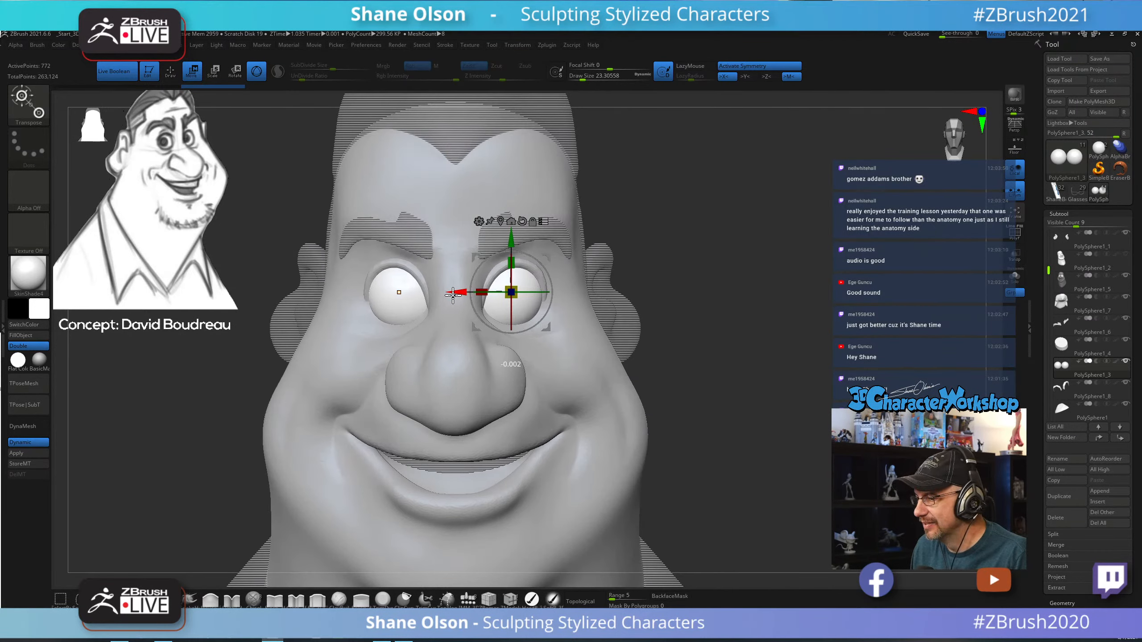
Adjust the depth of the eyes and sockets in profile, then tilt and nudge them slightly.
{"action": "mouse_move", "coordinate": [616, 297]}
{"action": "left_mouse_down"}
{"action": "mouse_move", "coordinate": [823, 323]}
{"action": "mouse_move", "coordinate": [607, 315]}
{"action": "left_mouse_up"}
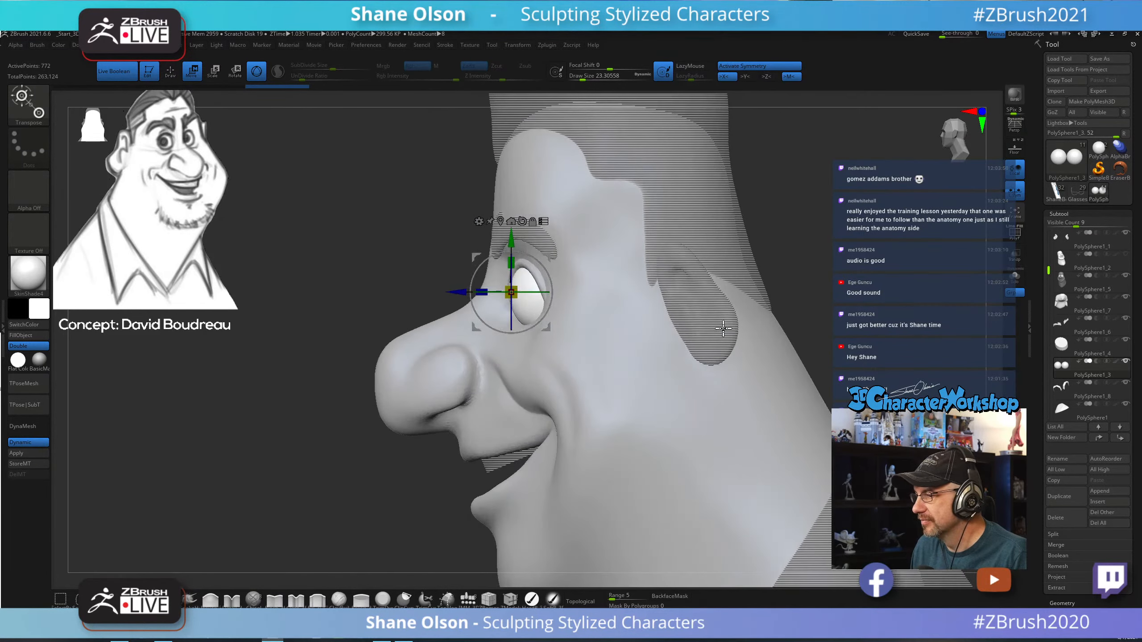
{"action": "left_click_drag", "start_coordinate": [457, 292], "coordinate": [715, 210]}
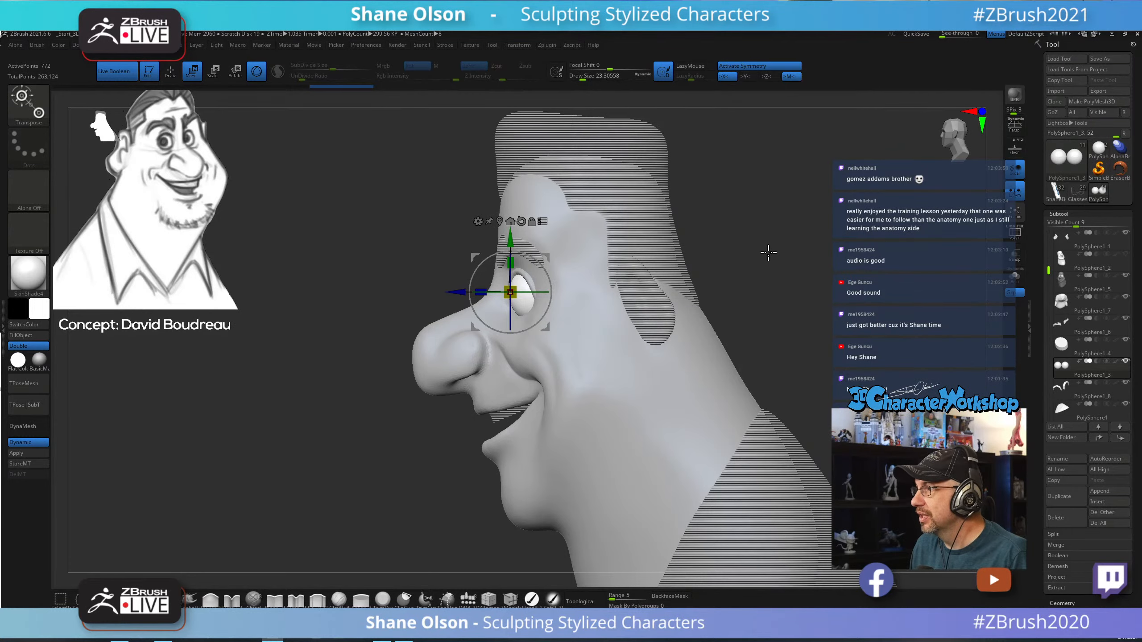
{"action": "left_click_drag", "start_coordinate": [768, 252], "coordinate": [723, 416]}
{"action": "left_click_drag", "start_coordinate": [738, 345], "coordinate": [691, 361]}
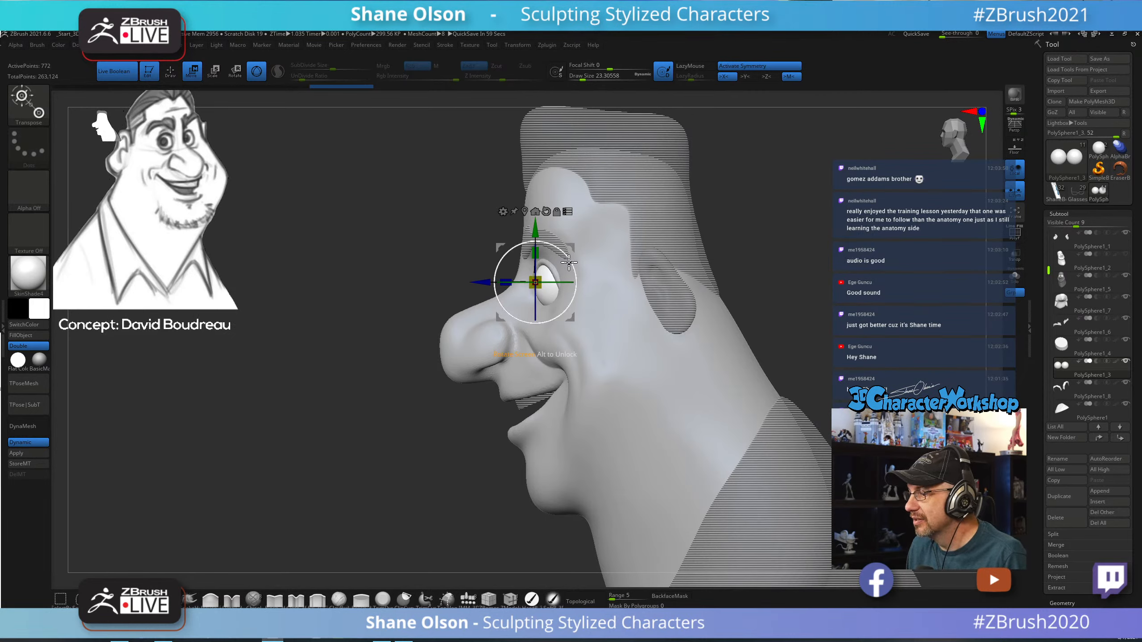
{"action": "left_click_drag", "start_coordinate": [569, 260], "coordinate": [570, 244]}
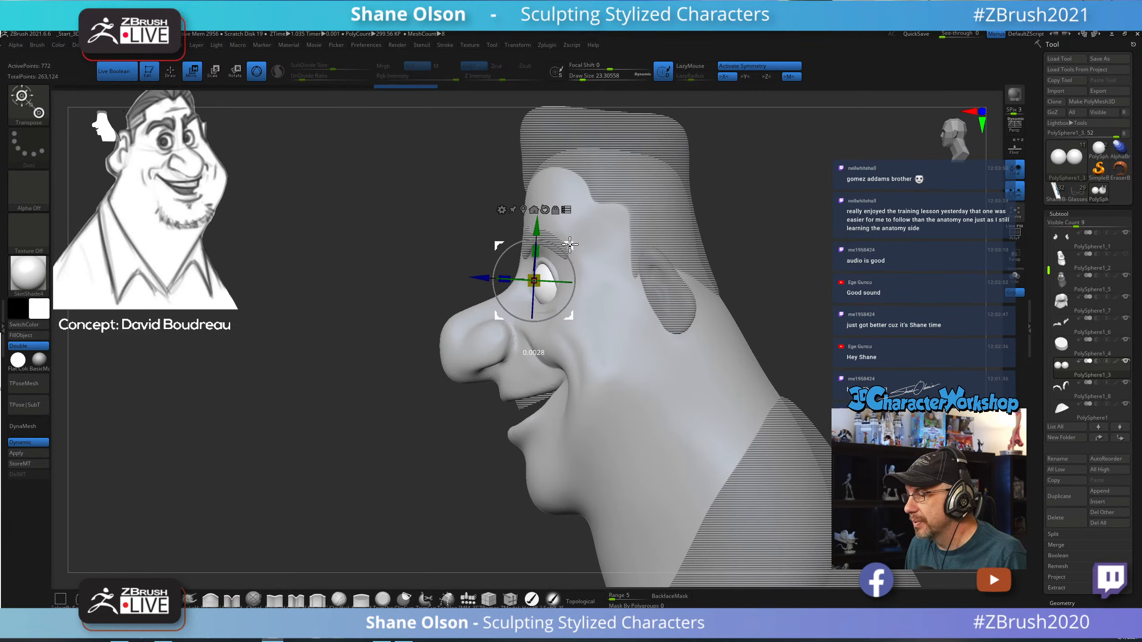
Return to the front view and end the combined transform of the head and eyeballs.
{"action": "left_click_drag", "start_coordinate": [315, 255], "coordinate": [688, 290]}
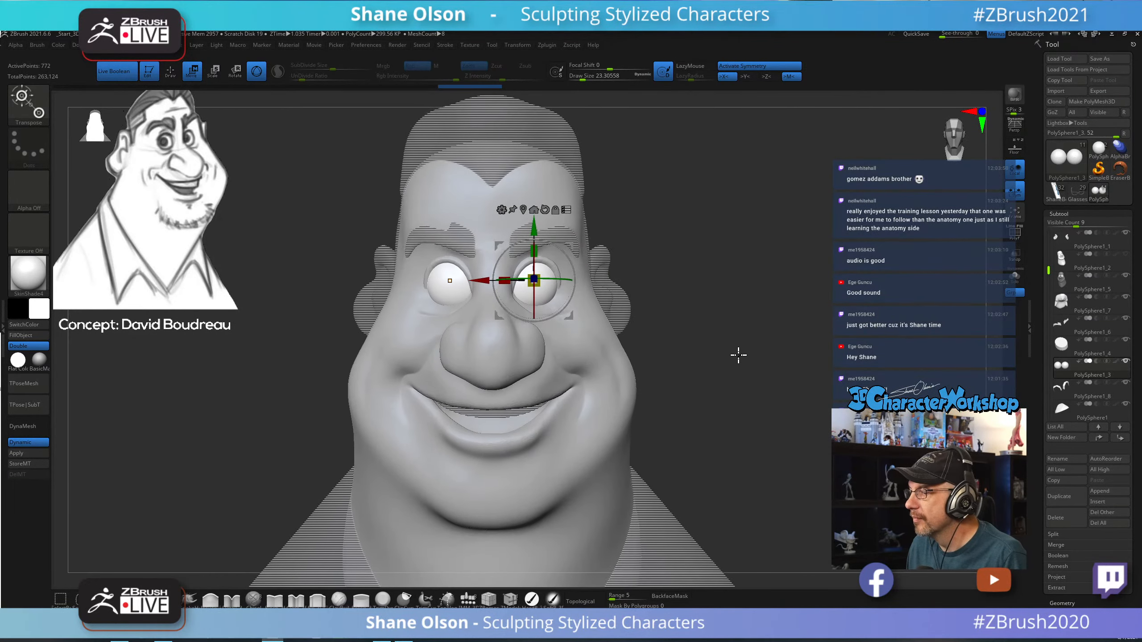
{"action": "left_click_drag", "start_coordinate": [738, 356], "coordinate": [738, 358], "text": "alt"}
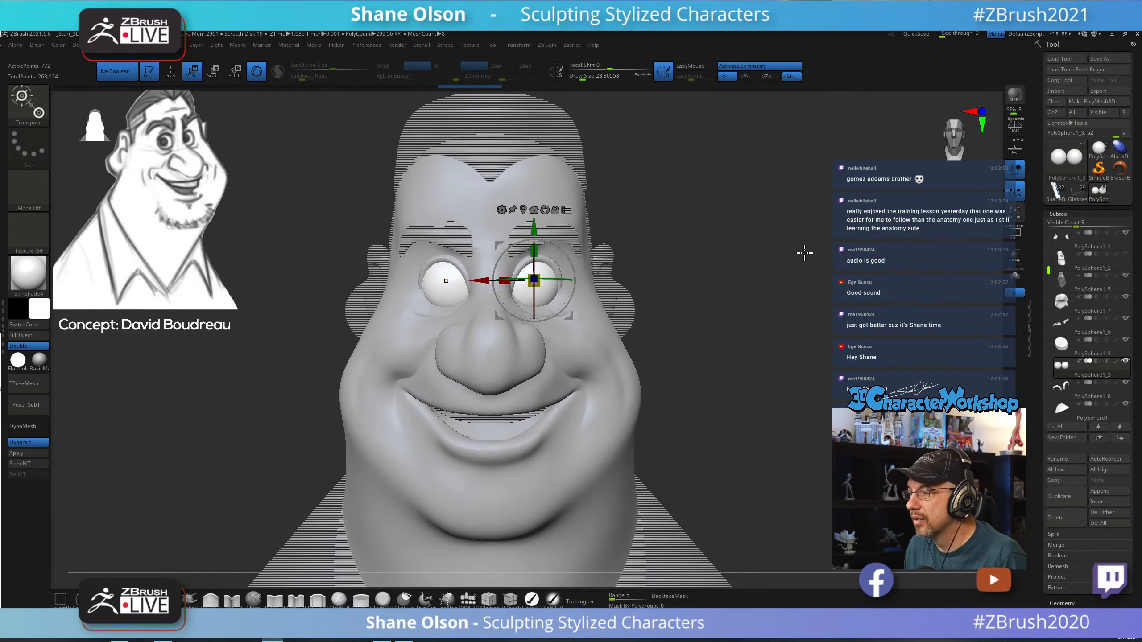
{"action": "left_click_drag", "start_coordinate": [760, 269], "coordinate": [744, 311], "text": "alt"}
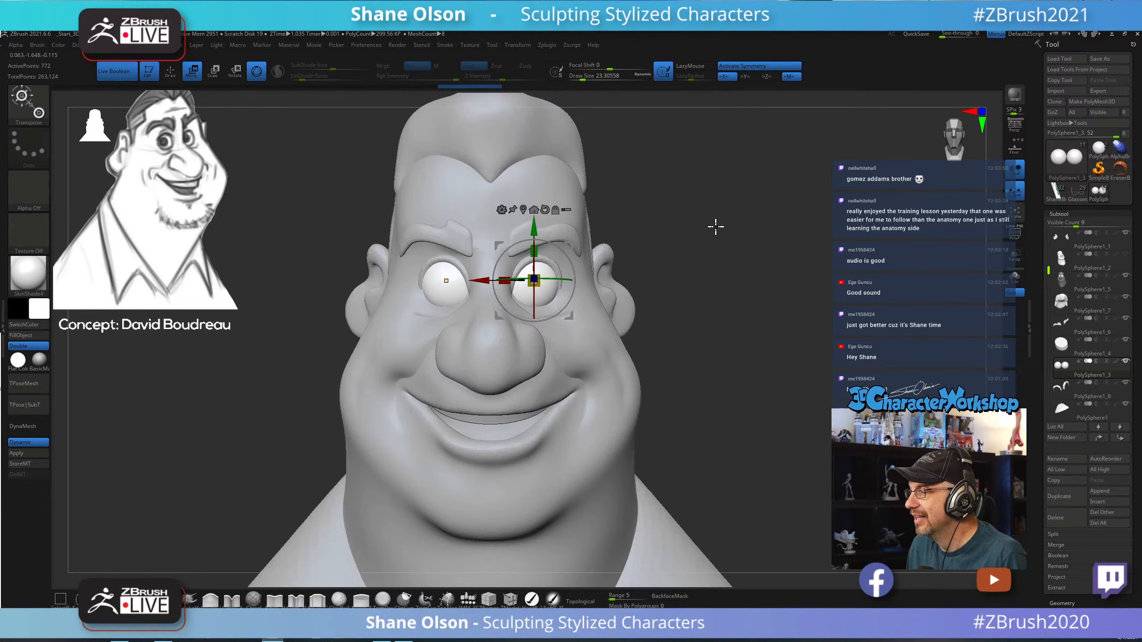
Leave the transform mode, make the head the active subtool and clear its mask.
{"action": "key", "text": "q"}
{"action": "left_click_drag", "start_coordinate": [747, 272], "coordinate": [549, 310]}
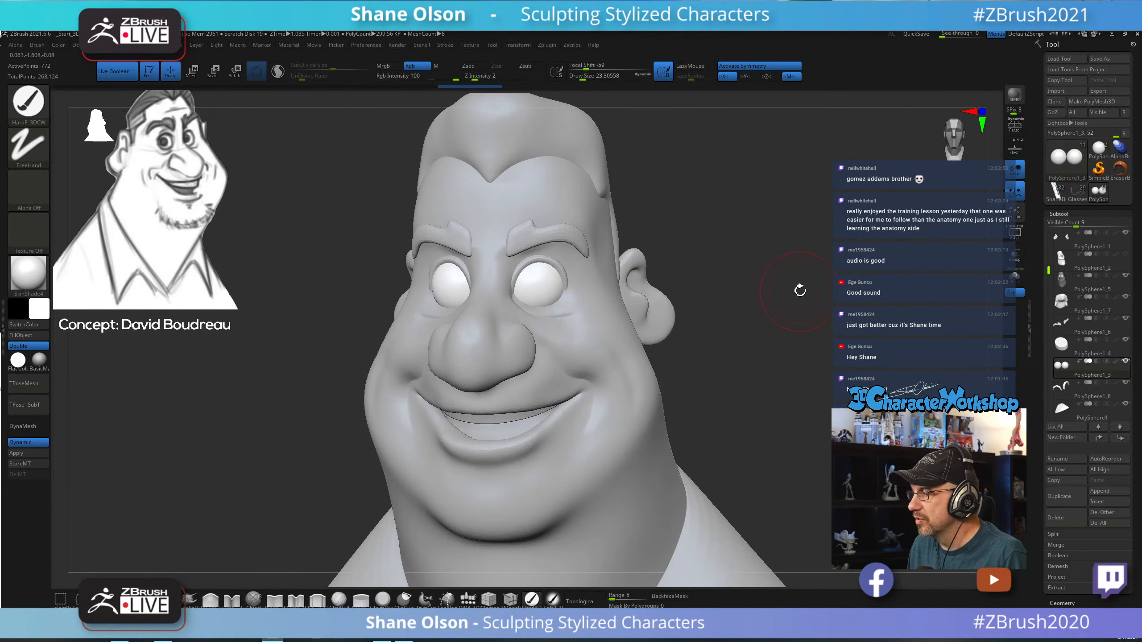
{"action": "left_click_drag", "start_coordinate": [799, 291], "coordinate": [787, 287]}
{"action": "left_click_drag", "start_coordinate": [821, 367], "coordinate": [726, 389], "text": "alt"}
{"action": "left_click", "coordinate": [520, 397], "text": "alt"}
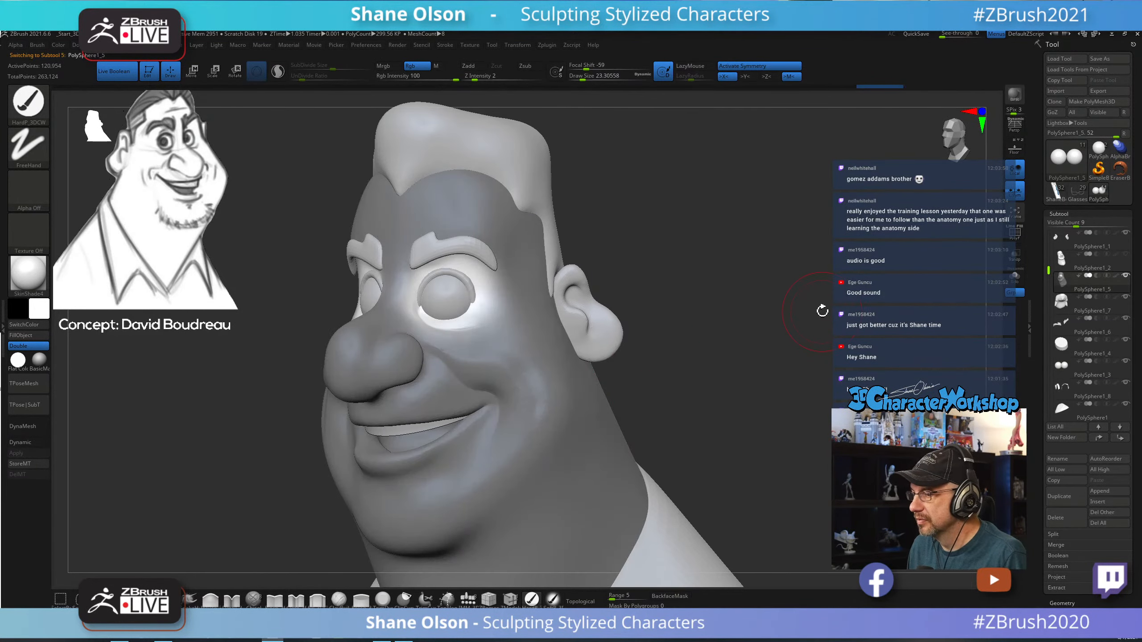
{"action": "mouse_move", "coordinate": [745, 317]}
{"action": "left_mouse_down"}
{"action": "mouse_move", "coordinate": [734, 329]}
{"action": "mouse_move", "coordinate": [752, 327]}
{"action": "mouse_move", "coordinate": [734, 331]}
{"action": "left_mouse_up"}
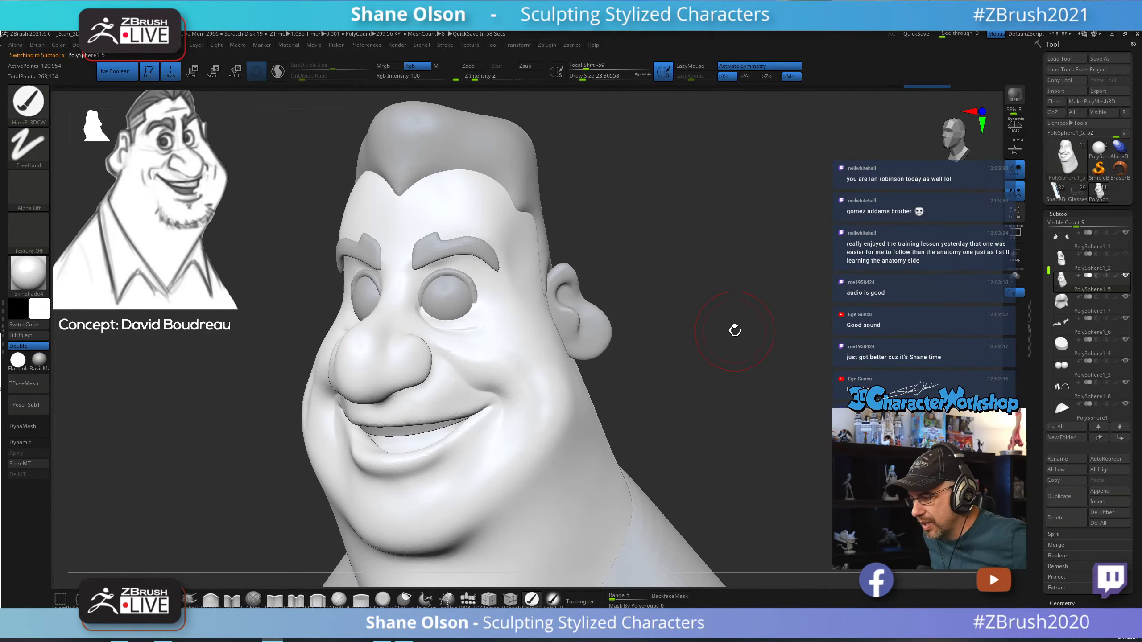
Choose the Fill_3DCW brush, turn on Sculptris Pro, reduce the draw size to about 8.42 and turn on transparency.
{"action": "left_click", "coordinate": [318, 601]}
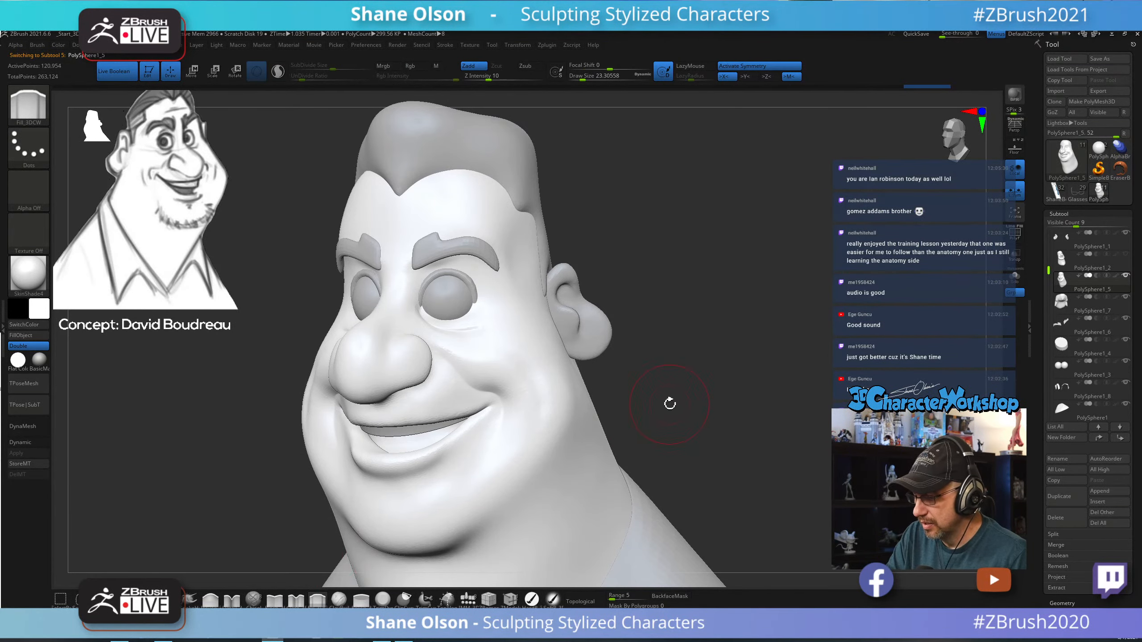
{"action": "mouse_move", "coordinate": [694, 384]}
{"action": "left_mouse_down"}
{"action": "mouse_move", "coordinate": [686, 415]}
{"action": "mouse_move", "coordinate": [716, 444]}
{"action": "mouse_move", "coordinate": [584, 360]}
{"action": "left_mouse_up"}
{"action": "left_click", "coordinate": [278, 71]}
{"action": "left_click_drag", "start_coordinate": [696, 378], "coordinate": [722, 367]}
{"action": "key", "text": "s"}
{"action": "left_click_drag", "start_coordinate": [719, 367], "coordinate": [734, 363]}
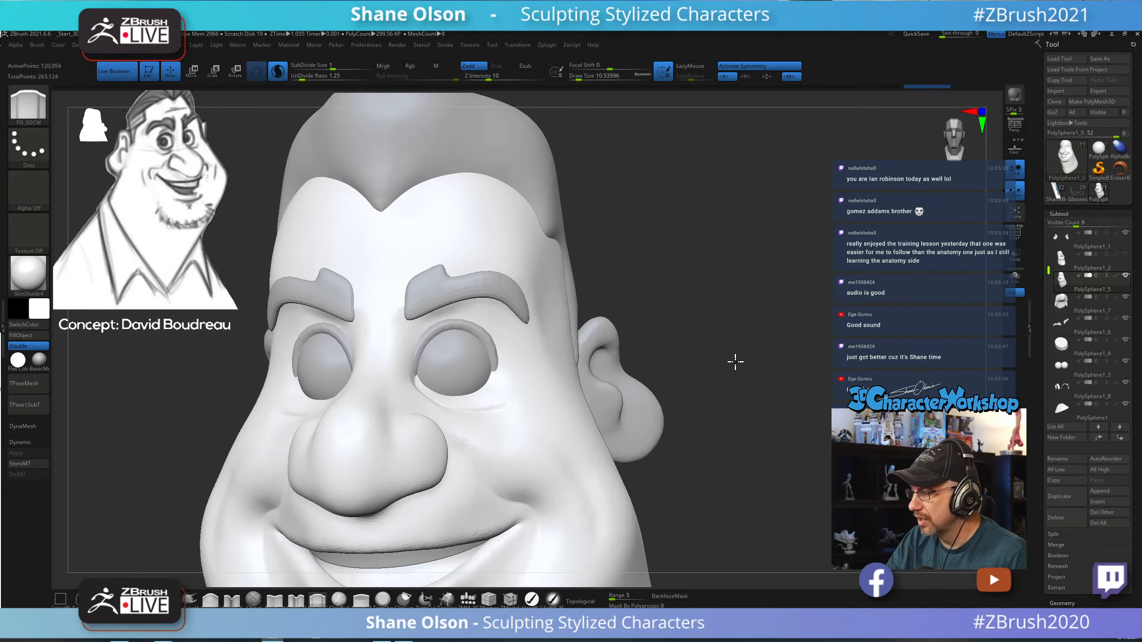
{"action": "key", "text": "s"}
{"action": "left_click_drag", "start_coordinate": [446, 369], "coordinate": [439, 369]}
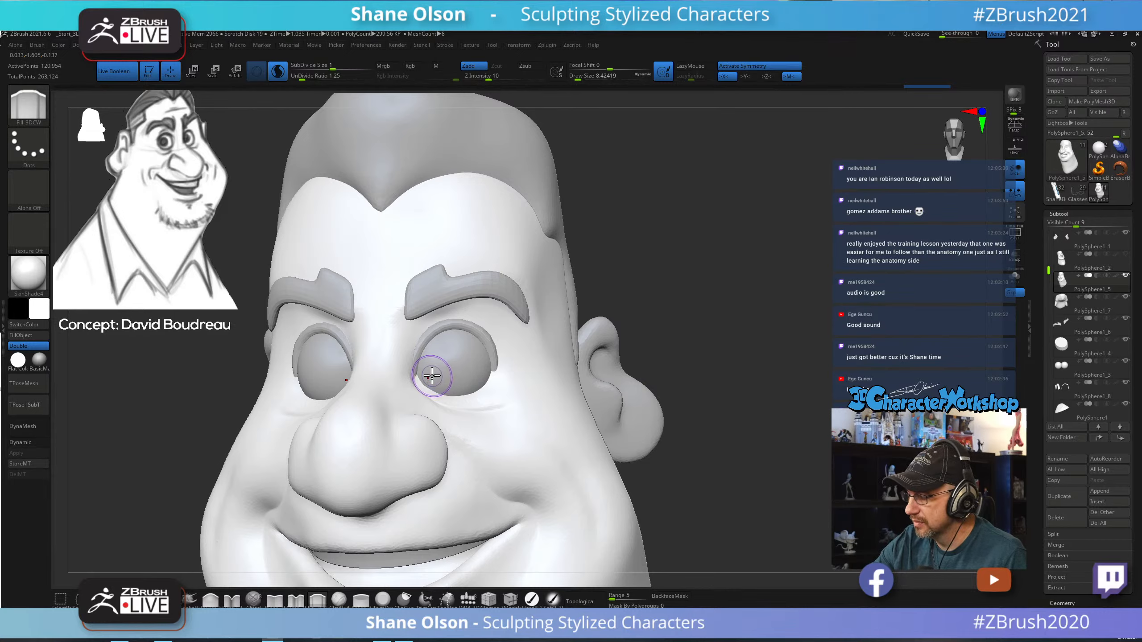
{"action": "left_click", "coordinate": [1015, 254]}
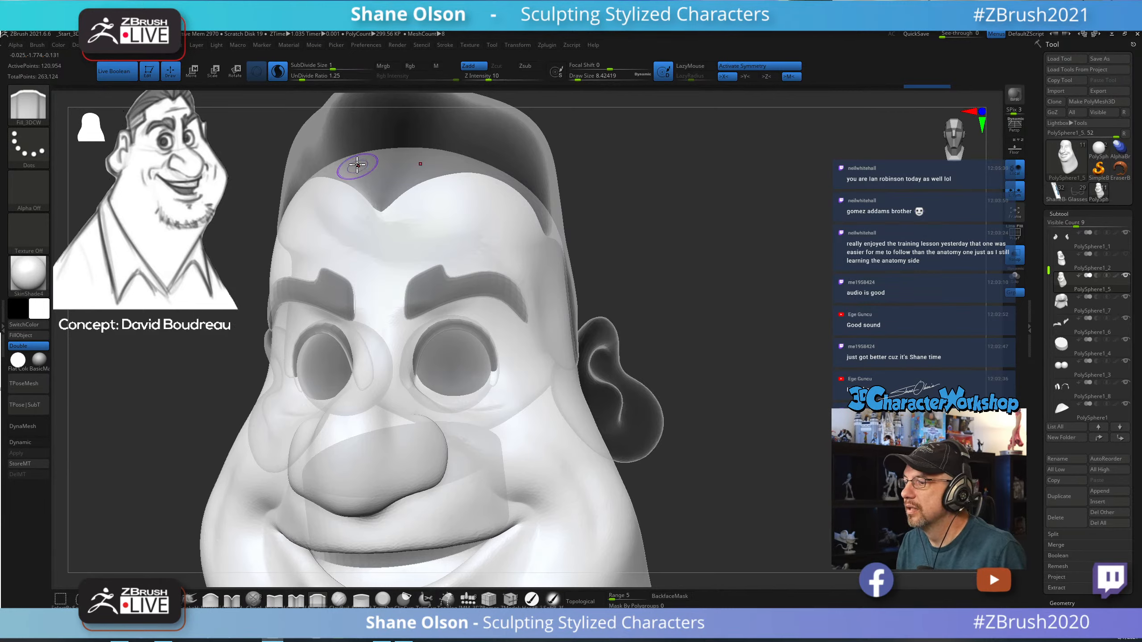
Restore the custom user interface from the preferences configuration.
{"action": "left_click", "coordinate": [366, 46]}
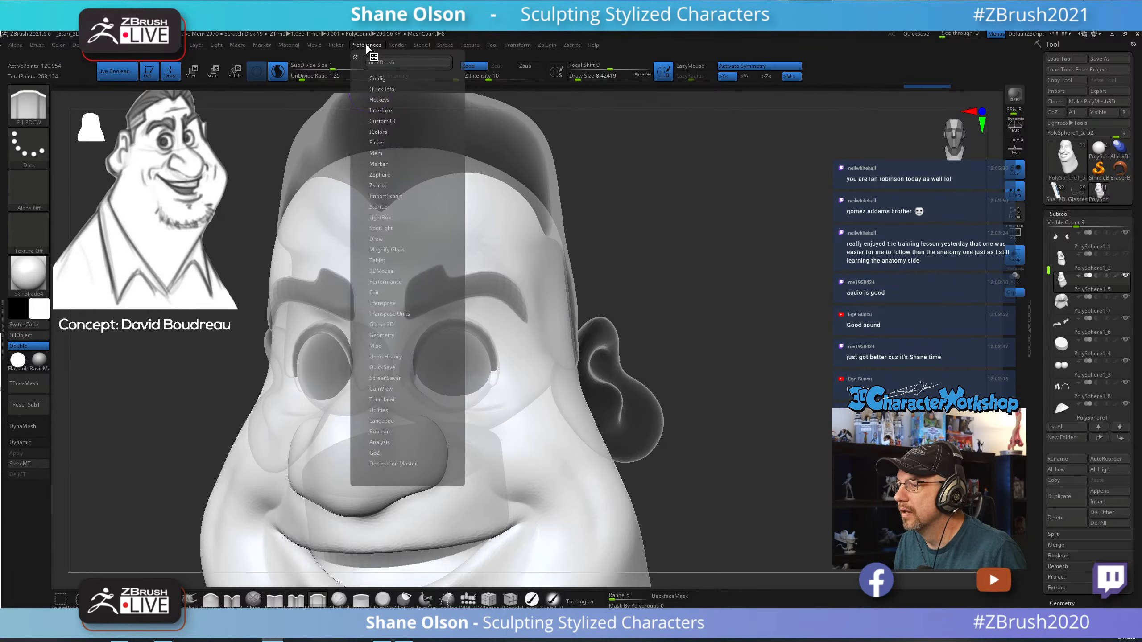
{"action": "left_click", "coordinate": [382, 78]}
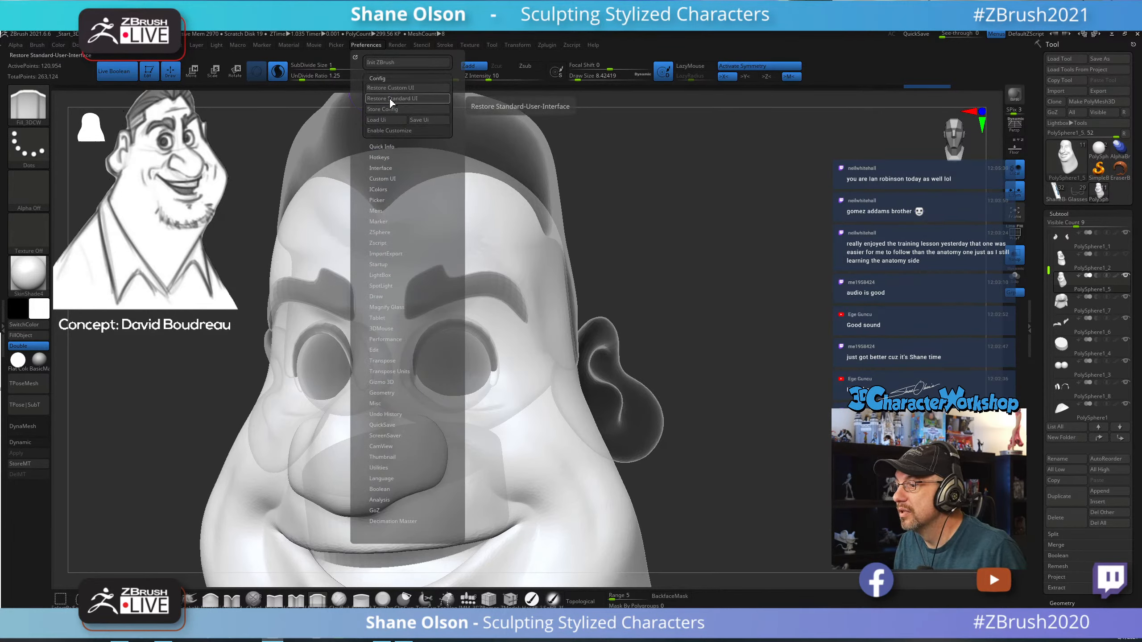
{"action": "left_click", "coordinate": [390, 87]}
{"action": "key", "text": "space"}
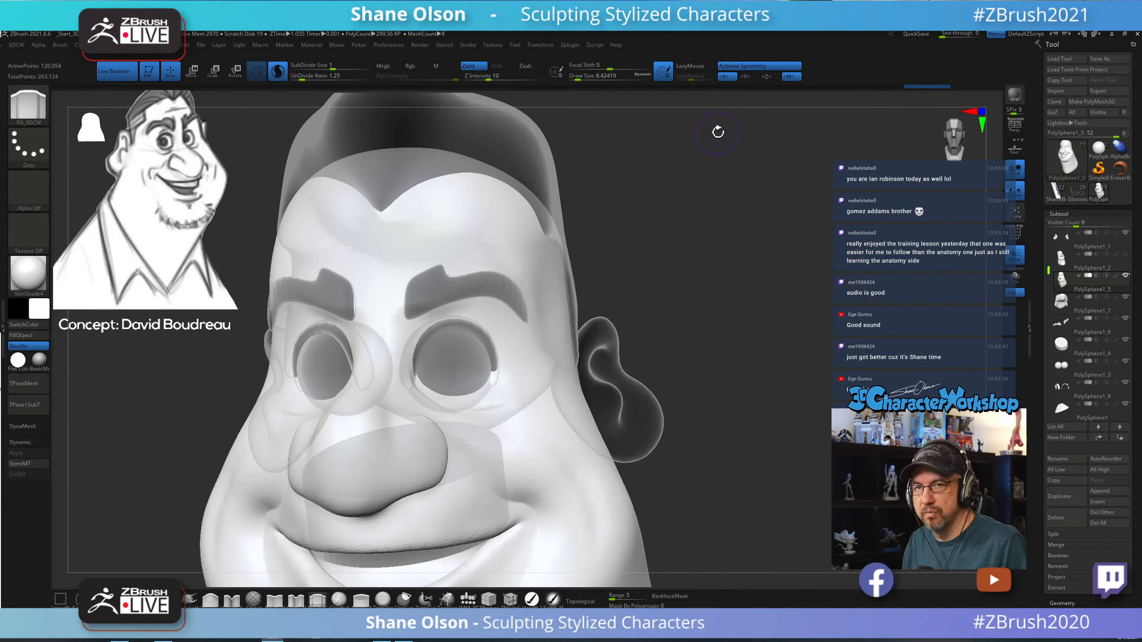
{"action": "key", "text": "space"}
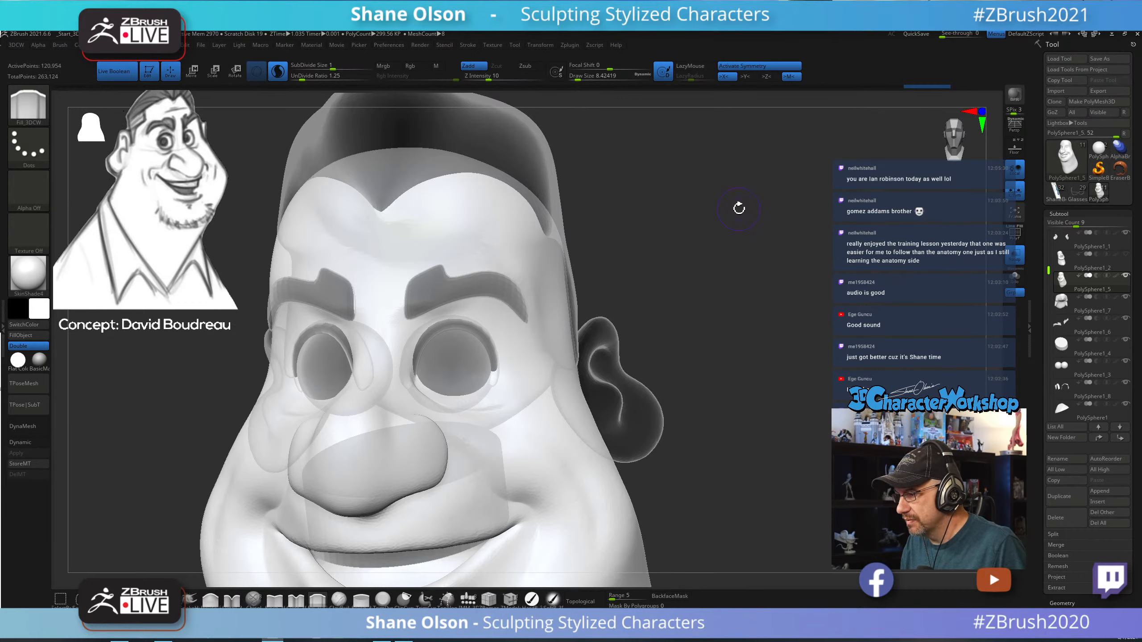
{"action": "left_click", "coordinate": [387, 46]}
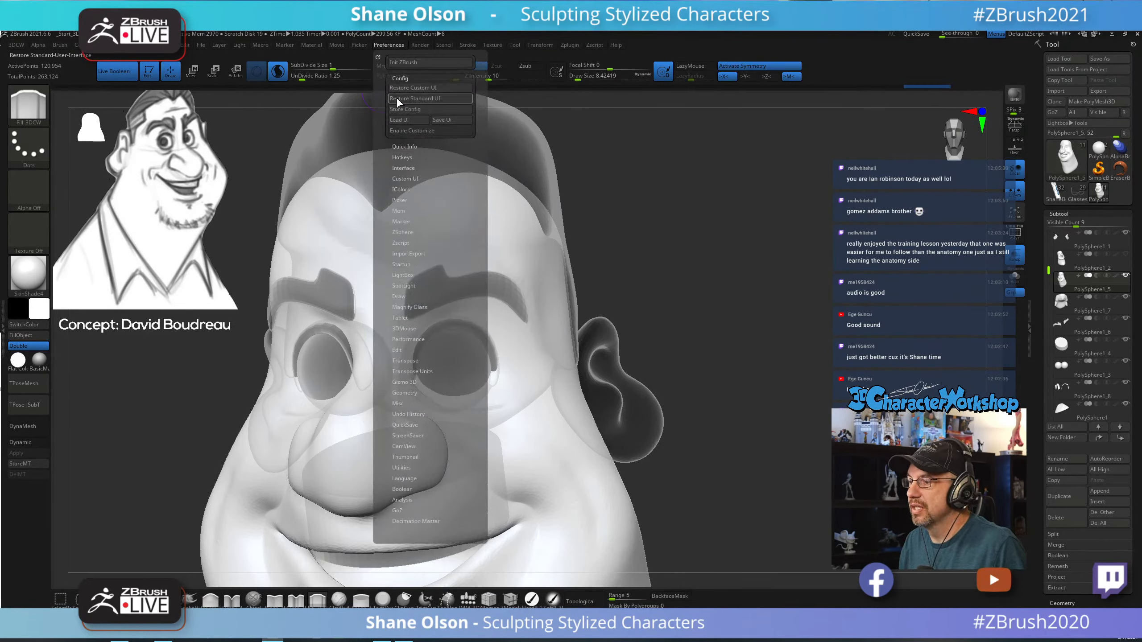
{"action": "left_click", "coordinate": [423, 87]}
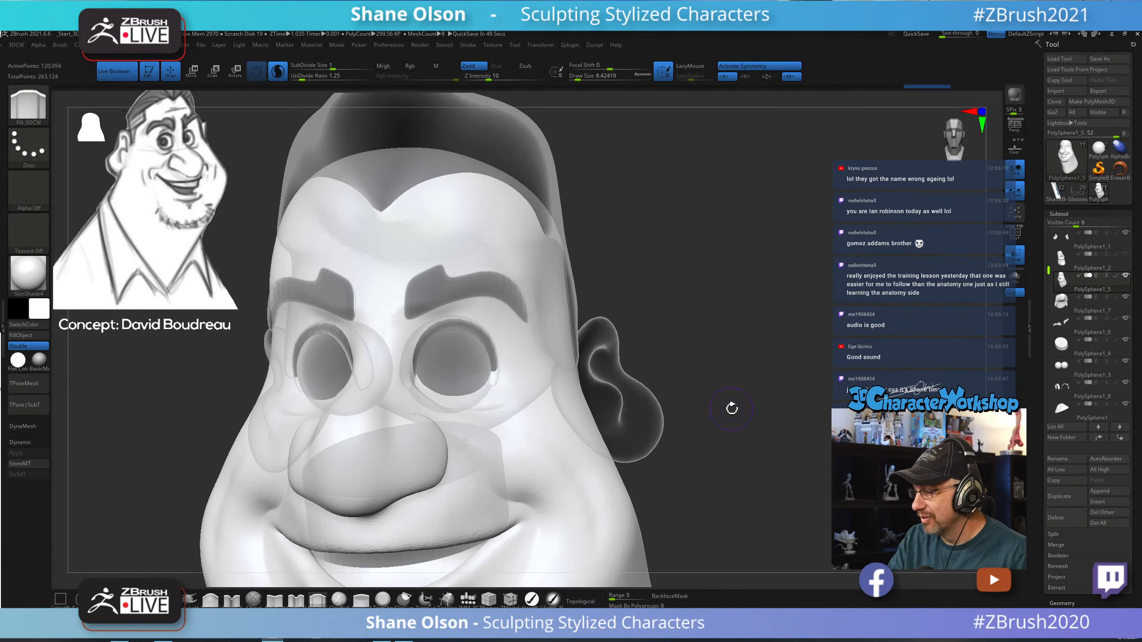
Show the head's wireframe and try a fill stroke and a smoothing stroke down the cheek, undoing each one.
{"action": "left_click_drag", "start_coordinate": [732, 409], "coordinate": [727, 439]}
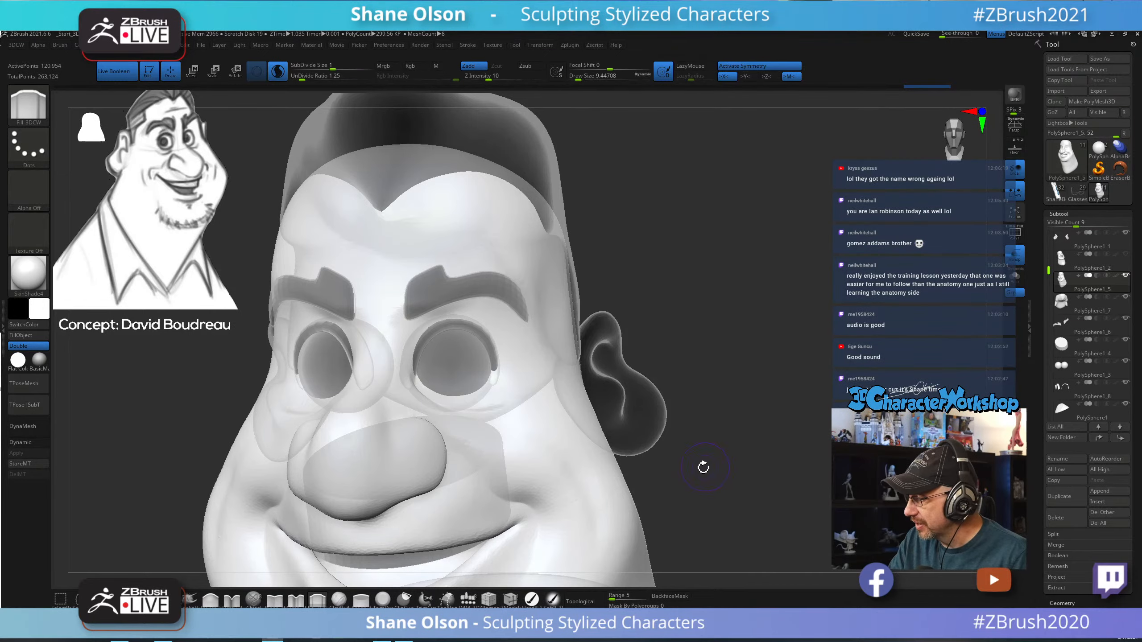
{"action": "left_click_drag", "start_coordinate": [724, 479], "coordinate": [647, 486]}
{"action": "key", "text": "shift+f"}
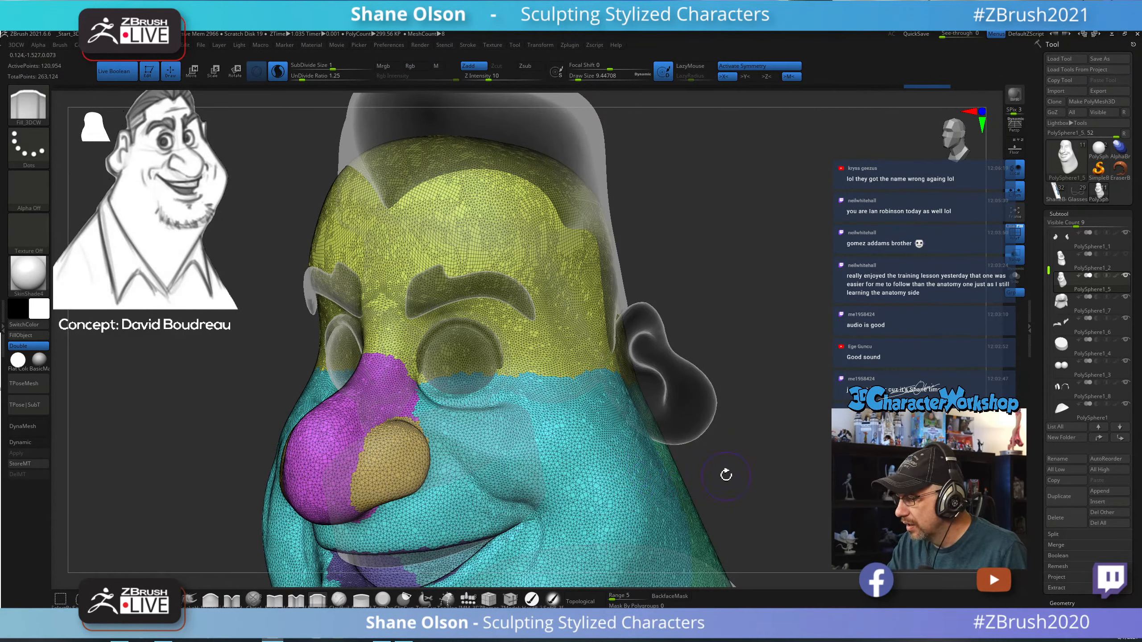
{"action": "key", "text": "space"}
{"action": "mouse_move", "coordinate": [607, 428]}
{"action": "left_mouse_down"}
{"action": "mouse_move", "coordinate": [587, 415]}
{"action": "mouse_move", "coordinate": [623, 492]}
{"action": "left_mouse_up"}
{"action": "key", "text": "ctrl+z"}
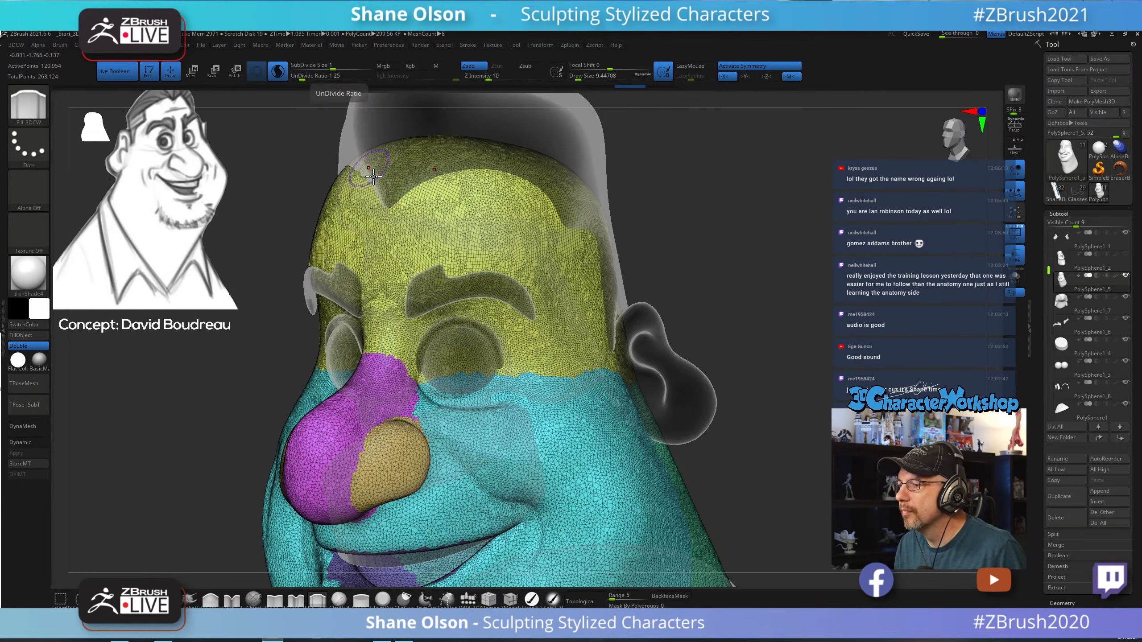
{"action": "left_click_drag", "start_coordinate": [569, 360], "coordinate": [599, 483], "text": "shift"}
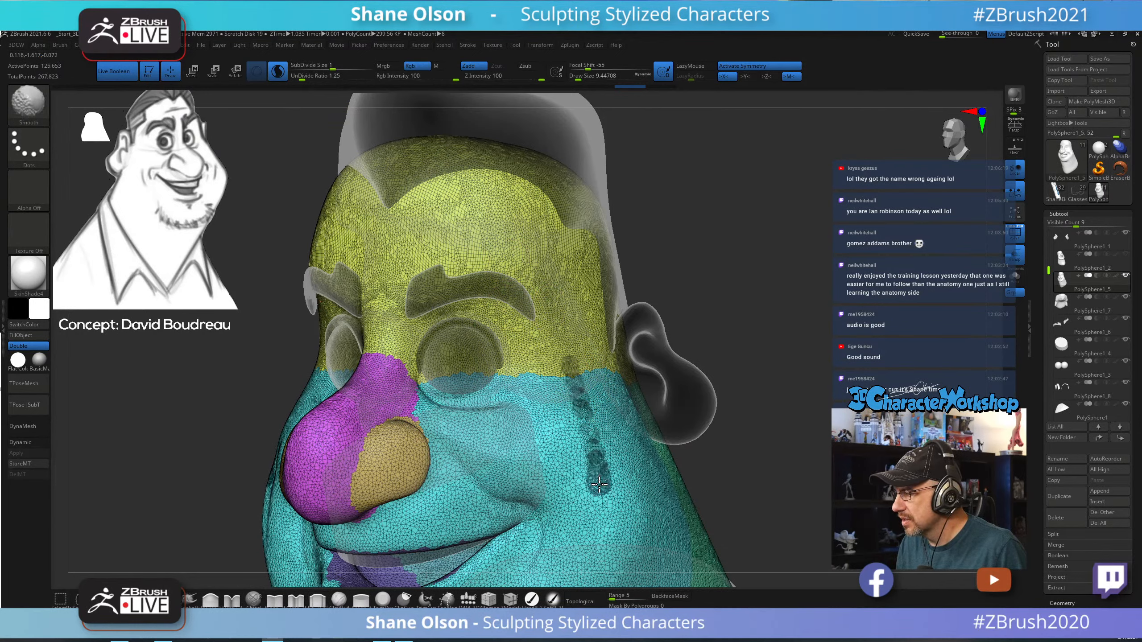
{"action": "key", "text": "ctrl+z"}
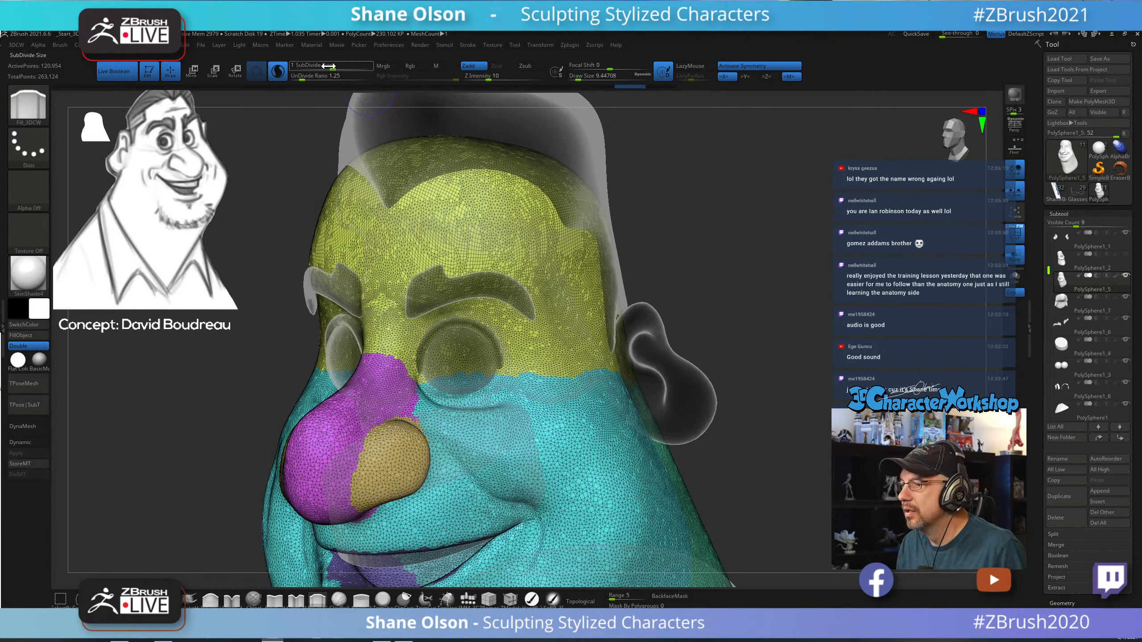
Set the Sculptris Pro SubDivide Size to 0.97371, testing strokes on the cheek and undoing them.
{"action": "left_click_drag", "start_coordinate": [333, 68], "coordinate": [342, 68]}
{"action": "left_click_drag", "start_coordinate": [570, 410], "coordinate": [626, 466]}
{"action": "key", "text": "ctrl+z"}
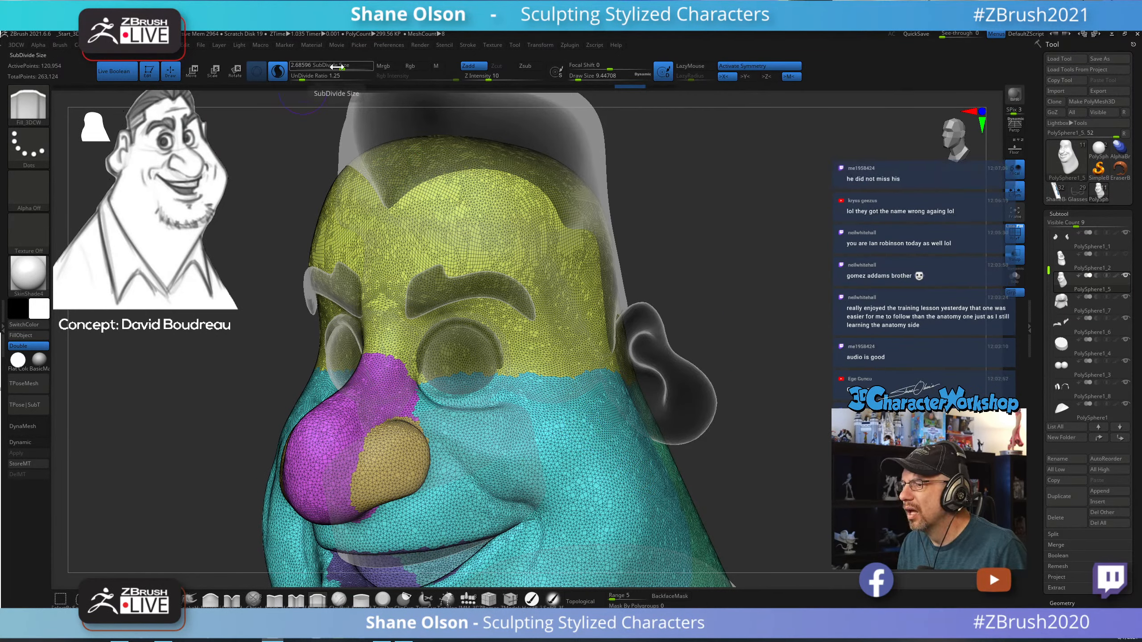
{"action": "left_click_drag", "start_coordinate": [327, 63], "coordinate": [335, 66]}
{"action": "left_click_drag", "start_coordinate": [568, 401], "coordinate": [607, 470]}
{"action": "key", "text": "ctrl+z"}
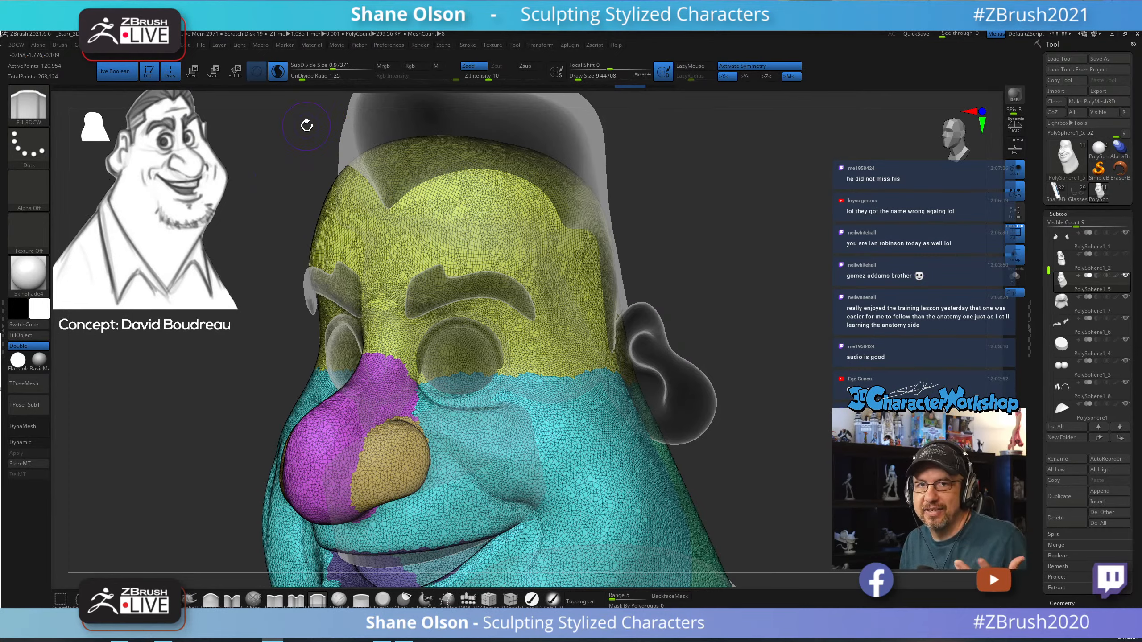
{"action": "left_click", "coordinate": [331, 68]}
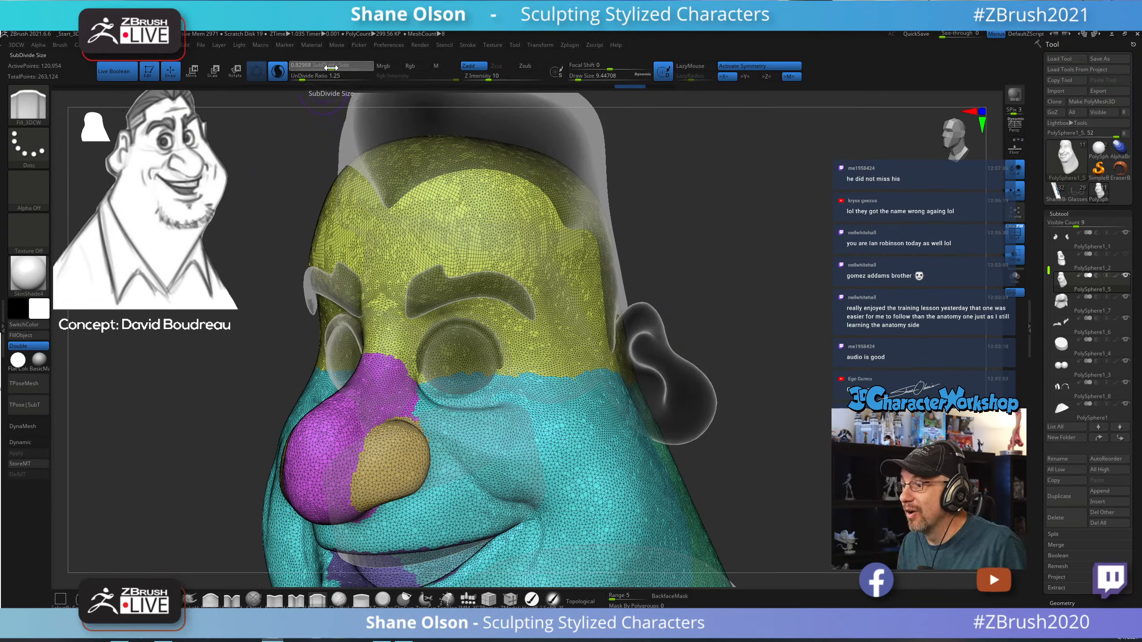
{"action": "left_click_drag", "start_coordinate": [329, 67], "coordinate": [331, 67]}
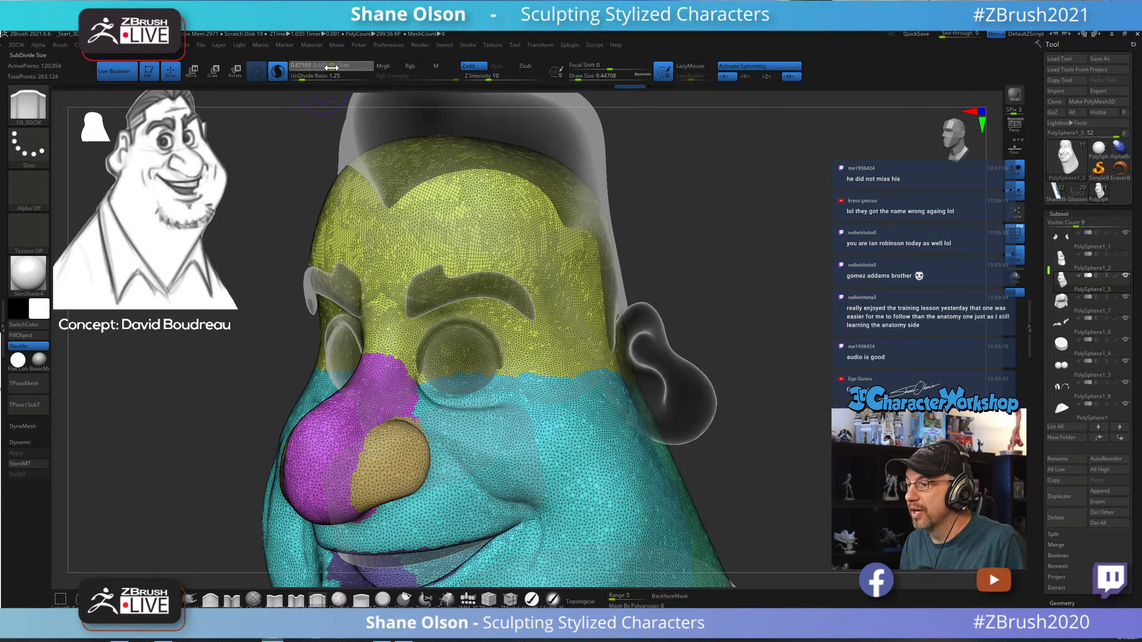
Try smoothing strokes on the forehead and down the cheek, undoing each one.
{"action": "mouse_move", "coordinate": [526, 253]}
{"action": "left_mouse_down", "text": "shift"}
{"action": "mouse_move", "coordinate": [502, 229]}
{"action": "mouse_move", "coordinate": [512, 235]}
{"action": "left_mouse_up", "text": "shift"}
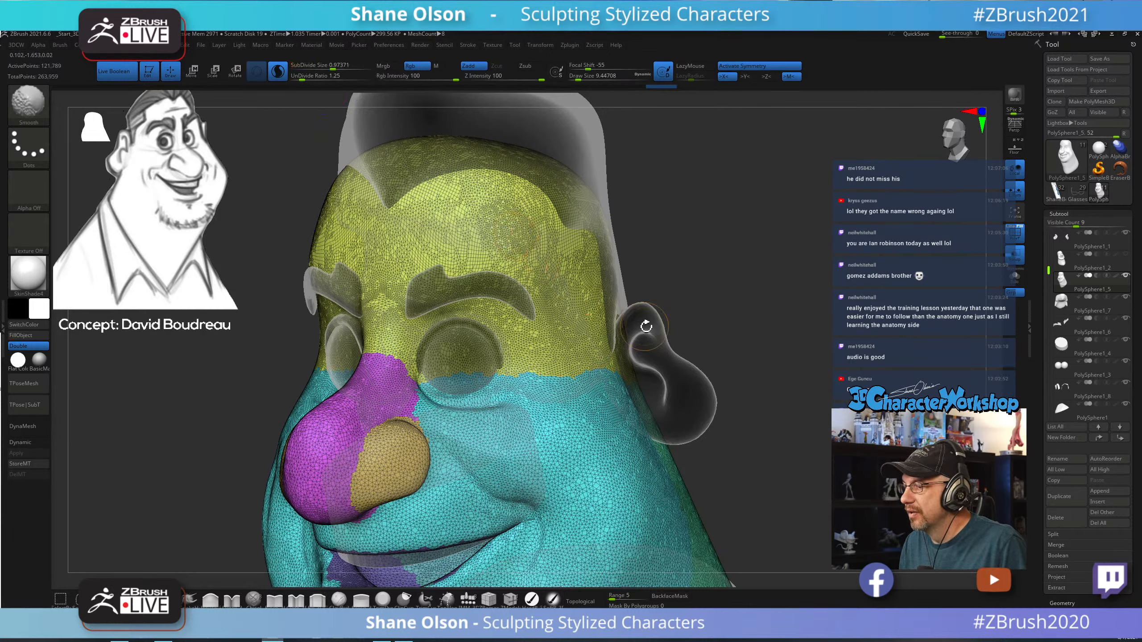
{"action": "key", "text": "ctrl+z"}
{"action": "mouse_move", "coordinate": [586, 338]}
{"action": "left_mouse_down", "text": "shift"}
{"action": "mouse_move", "coordinate": [587, 467]}
{"action": "mouse_move", "coordinate": [618, 515]}
{"action": "left_mouse_up", "text": "shift"}
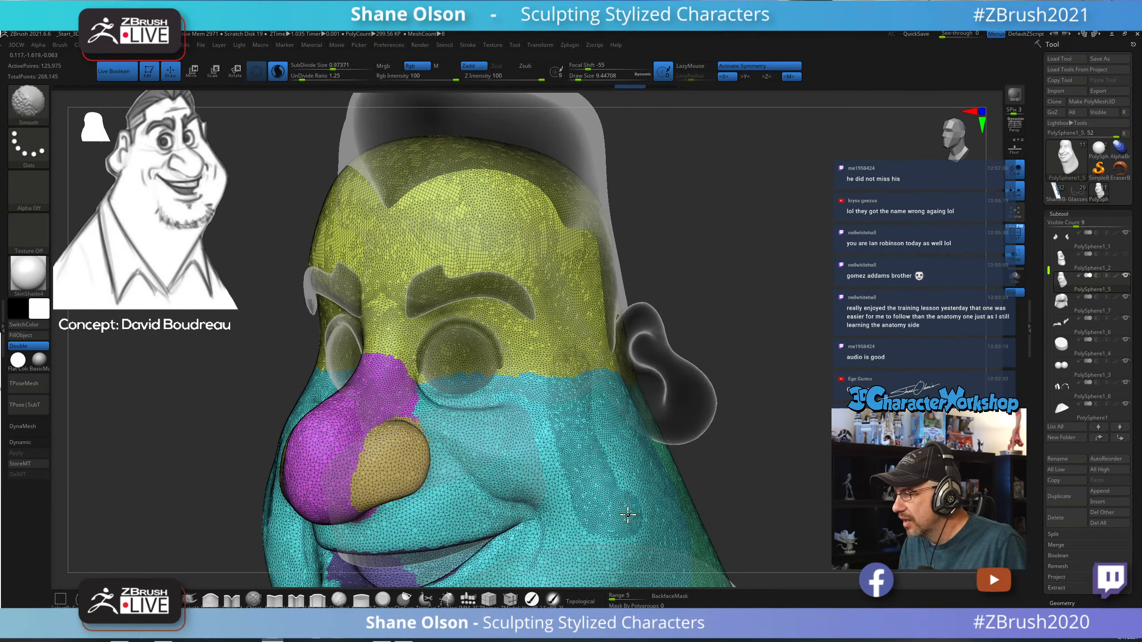
{"action": "key", "text": "ctrl+z"}
Smooth the cheek fold beside the mouth and the area around the eye socket, and hide the wireframe.
{"action": "mouse_move", "coordinate": [448, 427]}
{"action": "left_mouse_down", "text": "shift"}
{"action": "mouse_move", "coordinate": [562, 505]}
{"action": "mouse_move", "coordinate": [540, 549]}
{"action": "left_mouse_up", "text": "shift"}
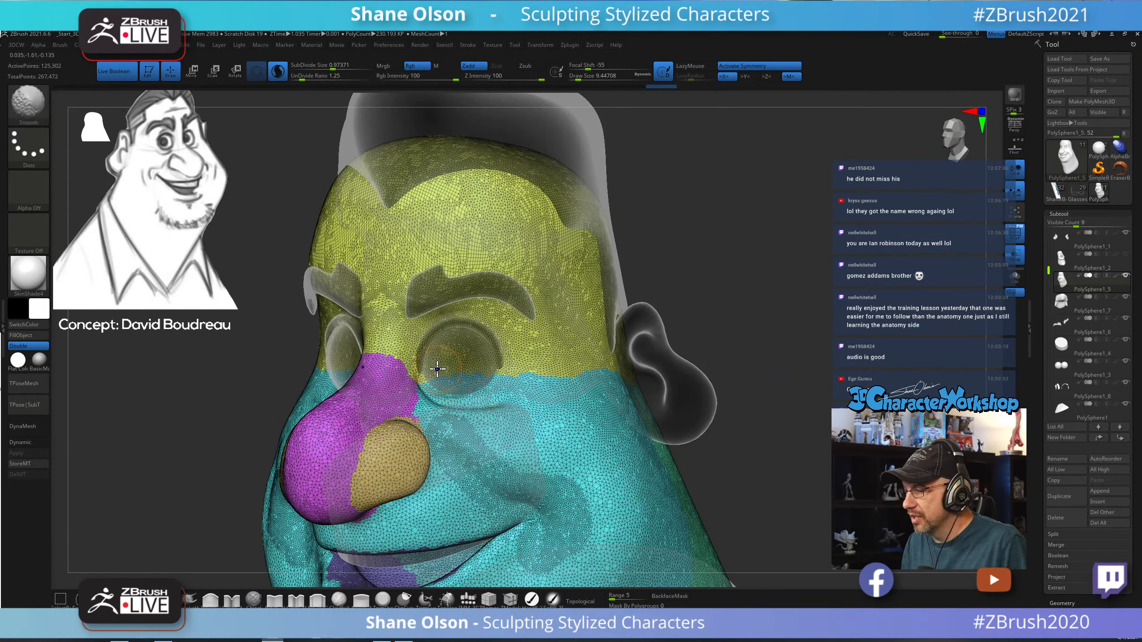
{"action": "mouse_move", "coordinate": [431, 365]}
{"action": "left_mouse_down", "text": "shift"}
{"action": "mouse_move", "coordinate": [437, 385]}
{"action": "mouse_move", "coordinate": [507, 401]}
{"action": "mouse_move", "coordinate": [454, 315]}
{"action": "mouse_move", "coordinate": [411, 375]}
{"action": "left_mouse_up", "text": "shift"}
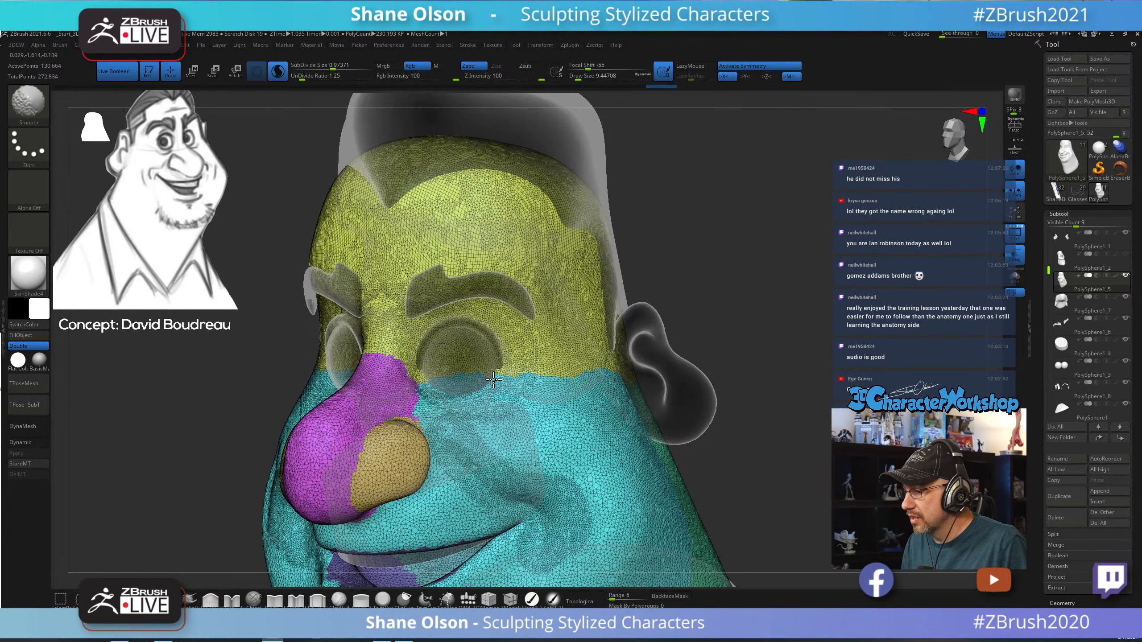
{"action": "key", "text": "shift"}
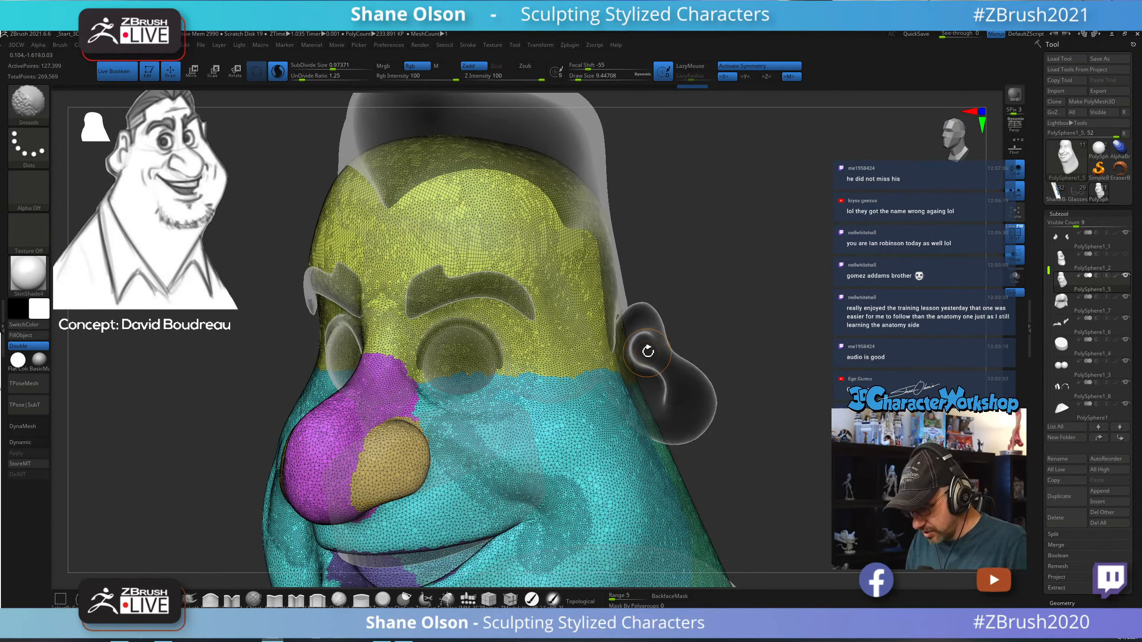
{"action": "key", "text": "shift+f"}
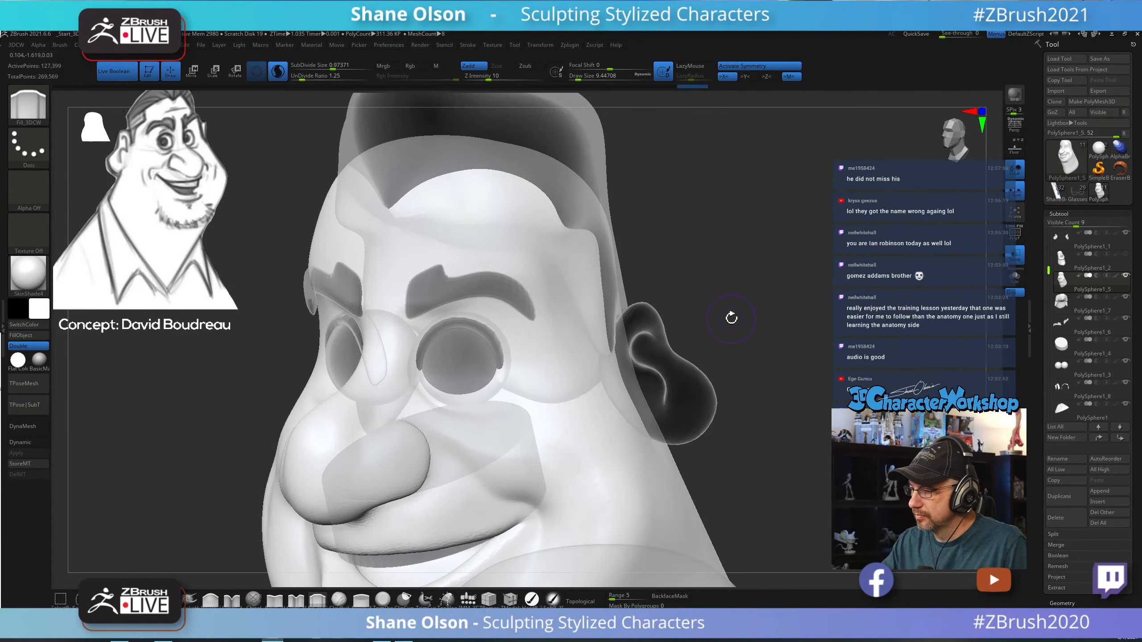
{"action": "key", "text": "shift"}
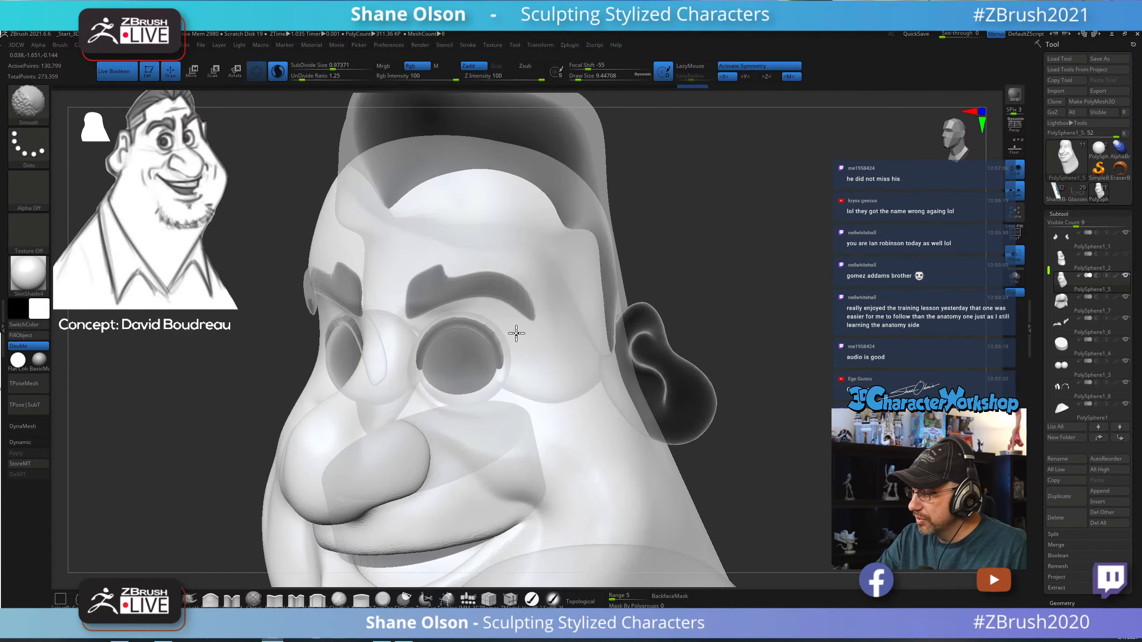
Fill in the lower part of the eye sockets with the Fill_3DCW brush, and turn off transparency.
{"action": "mouse_move", "coordinate": [791, 377]}
{"action": "left_mouse_down"}
{"action": "mouse_move", "coordinate": [777, 376]}
{"action": "mouse_move", "coordinate": [795, 382]}
{"action": "mouse_move", "coordinate": [803, 357]}
{"action": "left_mouse_up"}
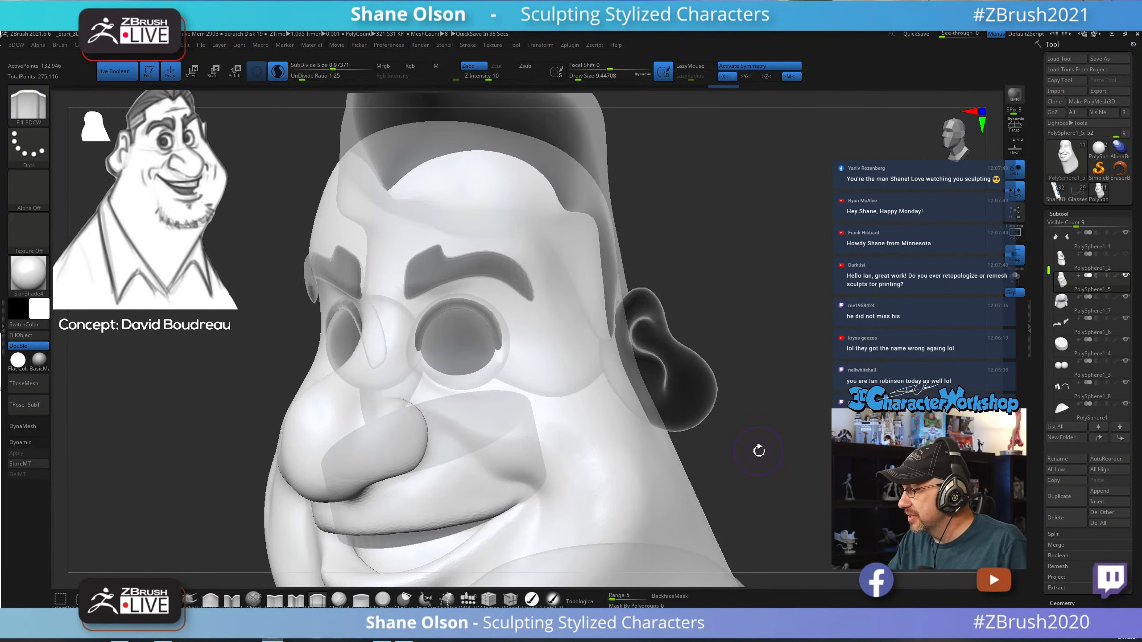
{"action": "mouse_move", "coordinate": [759, 450]}
{"action": "left_mouse_down"}
{"action": "mouse_move", "coordinate": [790, 451]}
{"action": "mouse_move", "coordinate": [765, 451]}
{"action": "mouse_move", "coordinate": [777, 396]}
{"action": "left_mouse_up"}
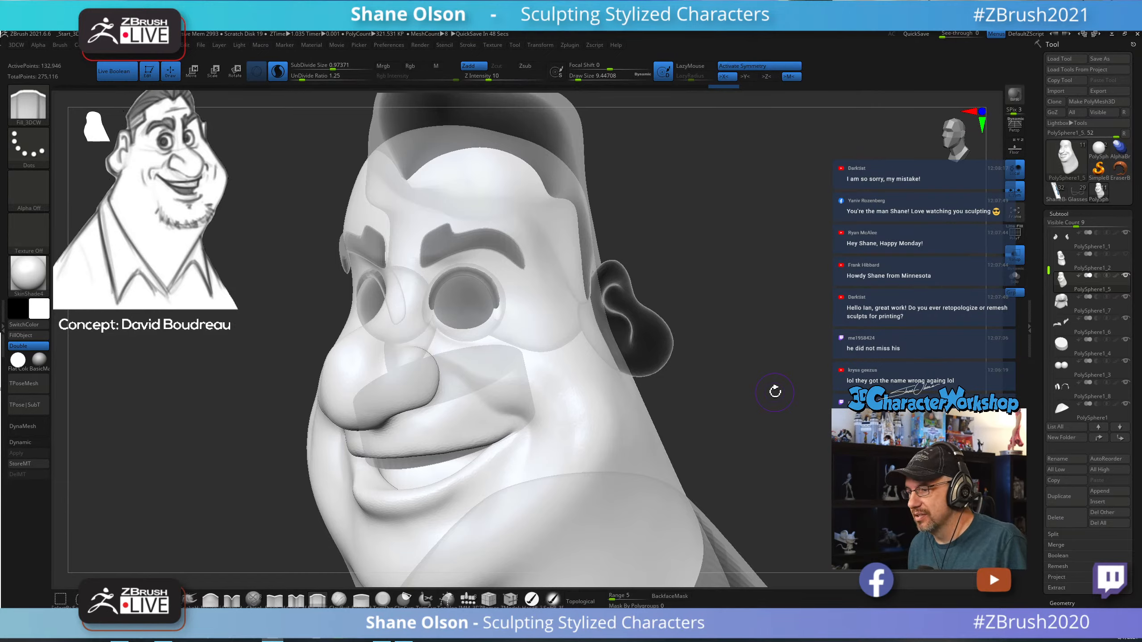
{"action": "mouse_move", "coordinate": [712, 395]}
{"action": "left_mouse_down"}
{"action": "mouse_move", "coordinate": [731, 393]}
{"action": "mouse_move", "coordinate": [727, 372]}
{"action": "mouse_move", "coordinate": [722, 381]}
{"action": "left_mouse_up"}
{"action": "key", "text": "shift+f"}
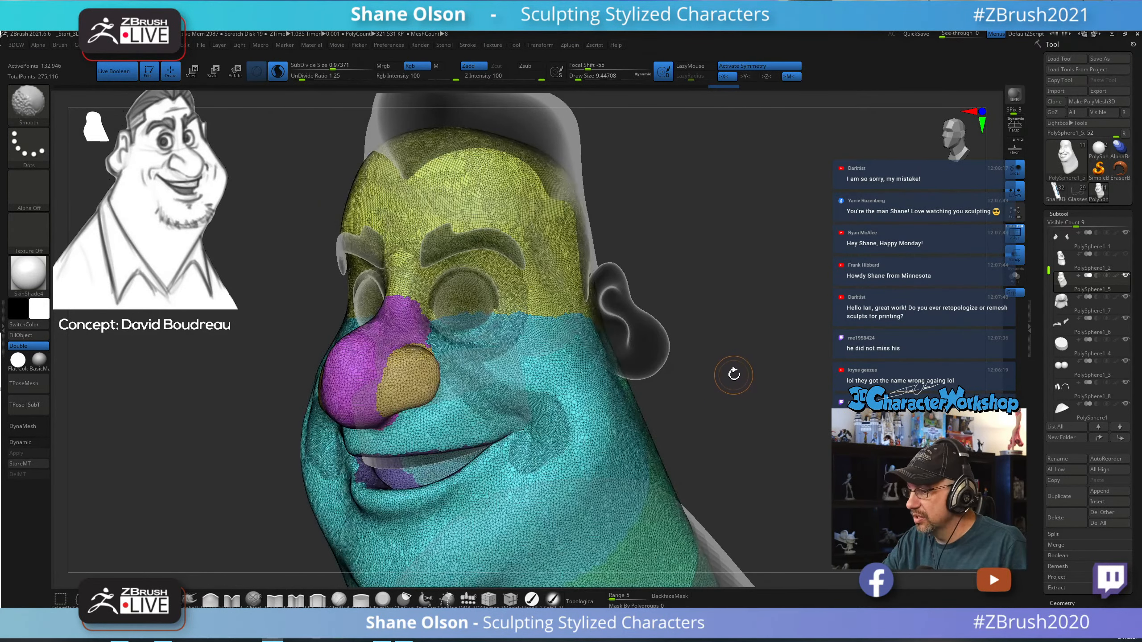
{"action": "key", "text": "shift+f"}
{"action": "left_click_drag", "start_coordinate": [732, 357], "coordinate": [725, 408], "text": "alt"}
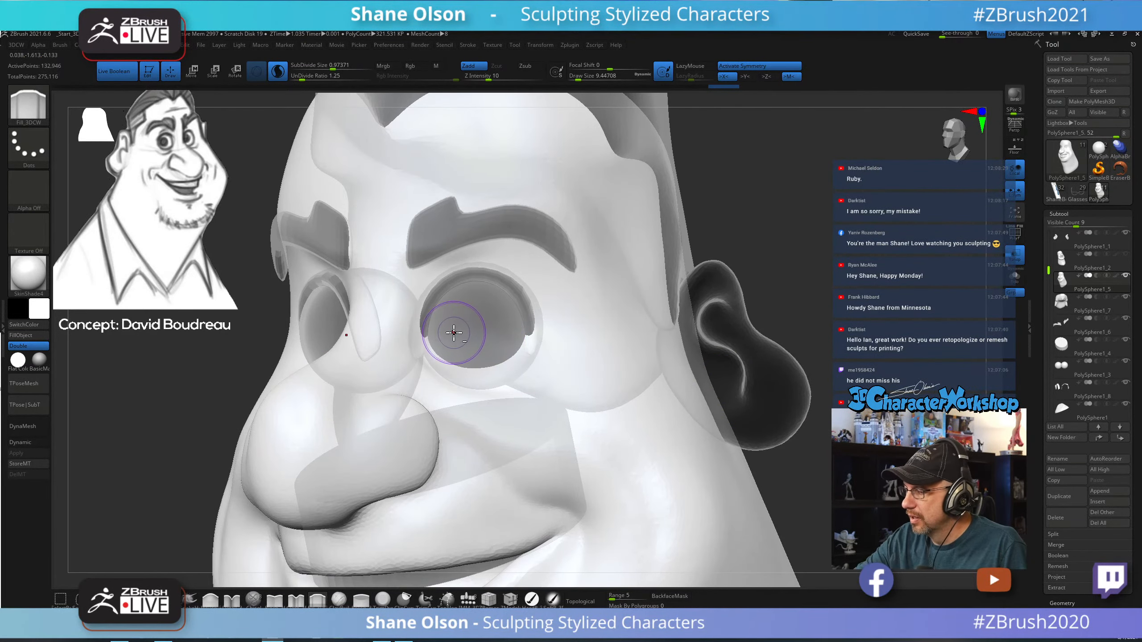
{"action": "mouse_move", "coordinate": [472, 354]}
{"action": "left_mouse_down"}
{"action": "mouse_move", "coordinate": [469, 321]}
{"action": "mouse_move", "coordinate": [446, 338]}
{"action": "mouse_move", "coordinate": [433, 332]}
{"action": "mouse_move", "coordinate": [476, 363]}
{"action": "mouse_move", "coordinate": [501, 344]}
{"action": "left_mouse_up"}
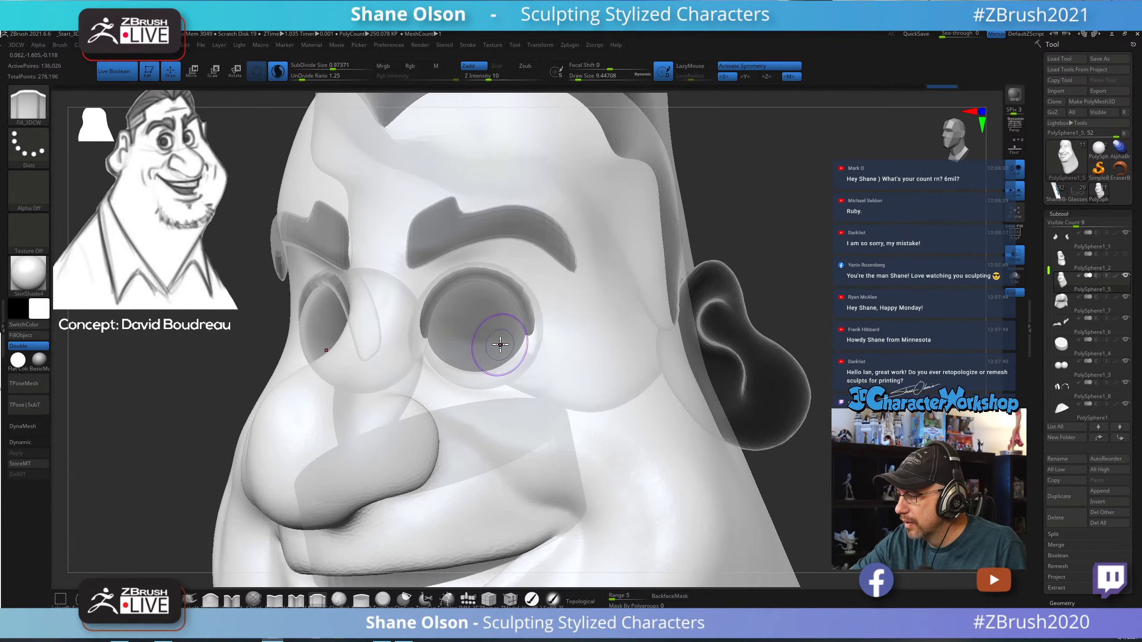
{"action": "left_click", "coordinate": [1017, 255]}
{"action": "left_click_drag", "start_coordinate": [830, 389], "coordinate": [846, 387]}
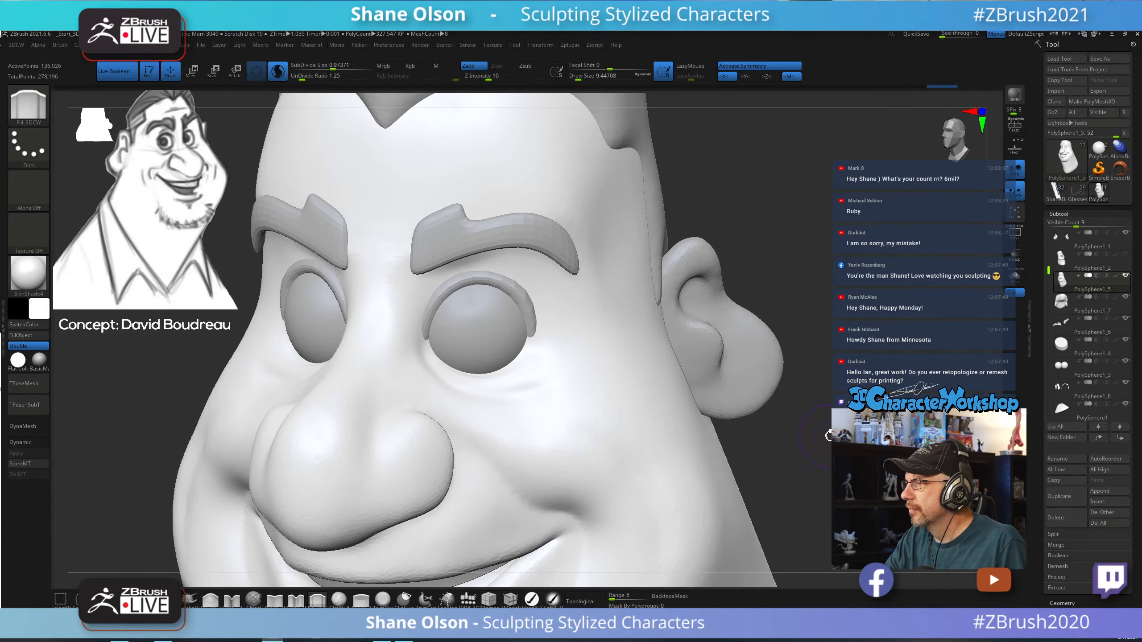
Set the Fill_3DCW brush's Draw Size to 5.75148 and build up the rim beneath the eyeball.
{"action": "left_click_drag", "start_coordinate": [828, 432], "coordinate": [819, 436]}
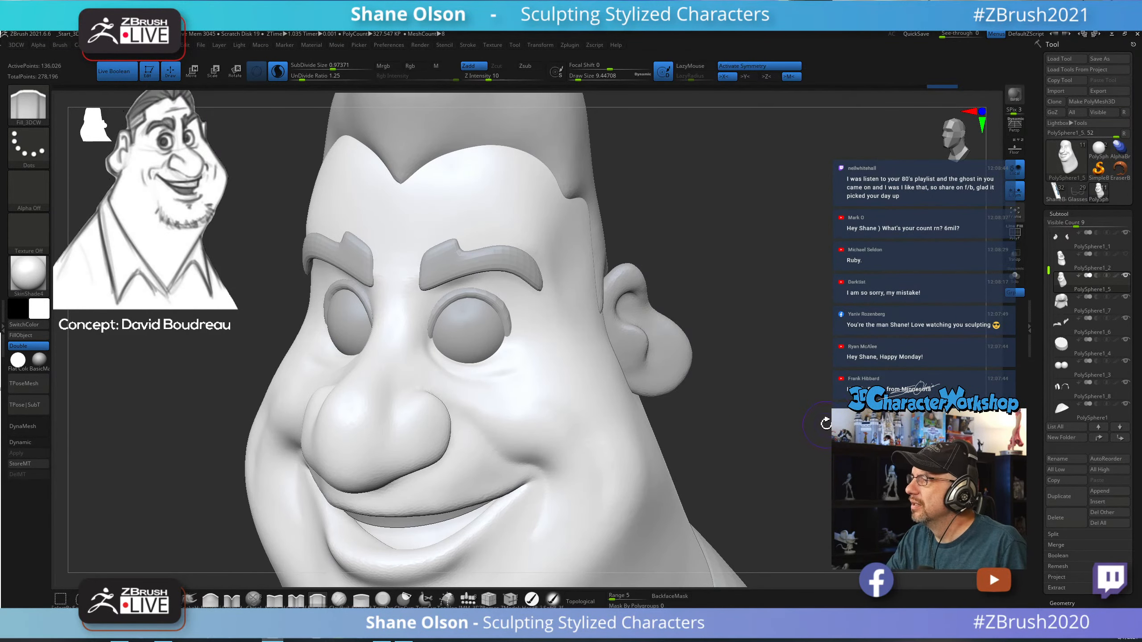
{"action": "left_click_drag", "start_coordinate": [825, 423], "coordinate": [821, 427]}
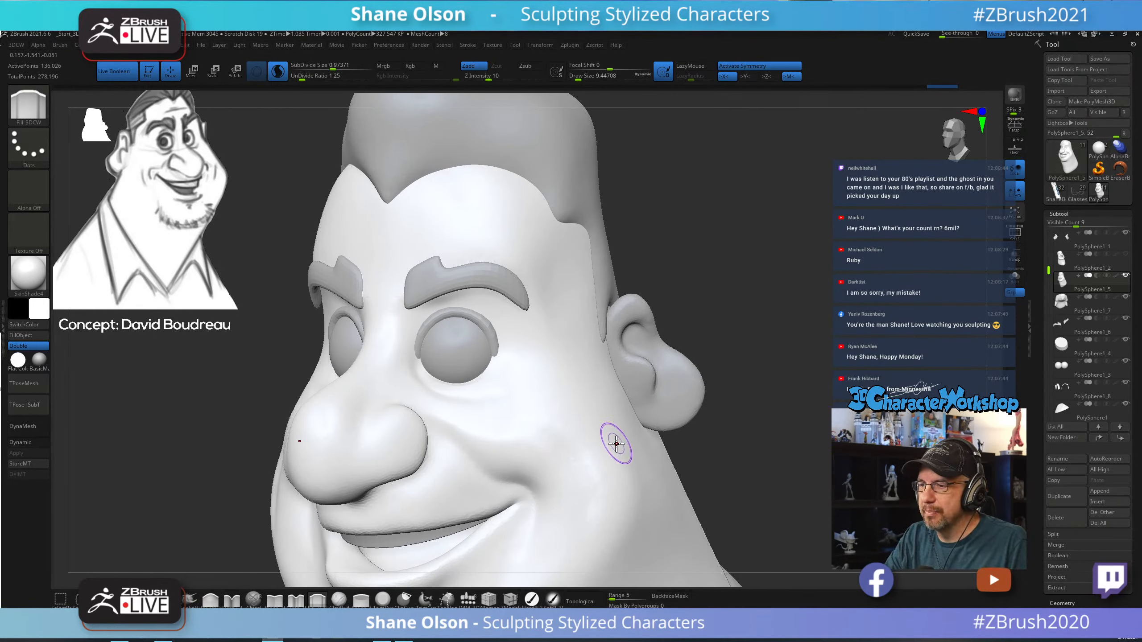
{"action": "key", "text": "s"}
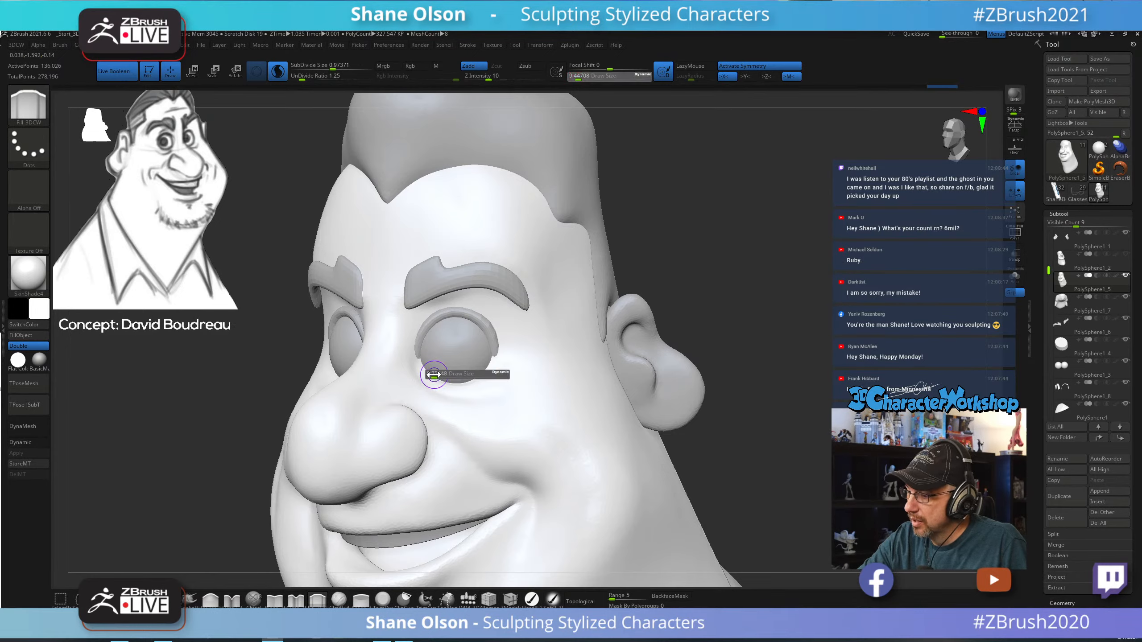
{"action": "left_click", "coordinate": [434, 375]}
{"action": "left_click_drag", "start_coordinate": [421, 367], "coordinate": [485, 389]}
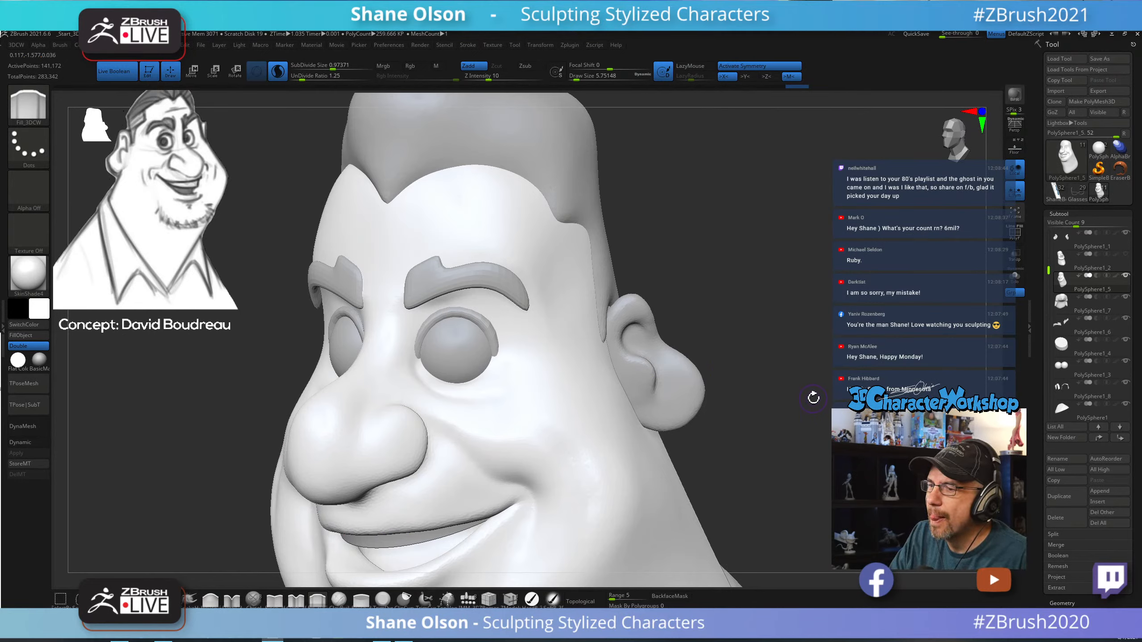
{"action": "mouse_move", "coordinate": [805, 406]}
{"action": "left_mouse_down"}
{"action": "mouse_move", "coordinate": [808, 395]}
{"action": "mouse_move", "coordinate": [808, 410]}
{"action": "left_mouse_up"}
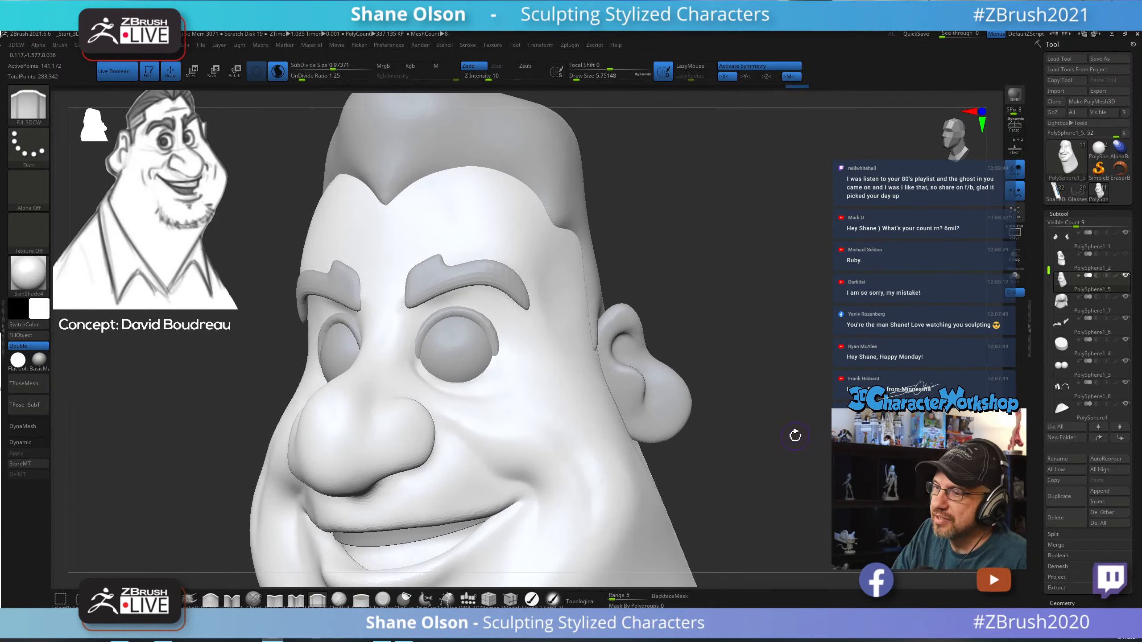
{"action": "left_click_drag", "start_coordinate": [793, 429], "coordinate": [723, 416]}
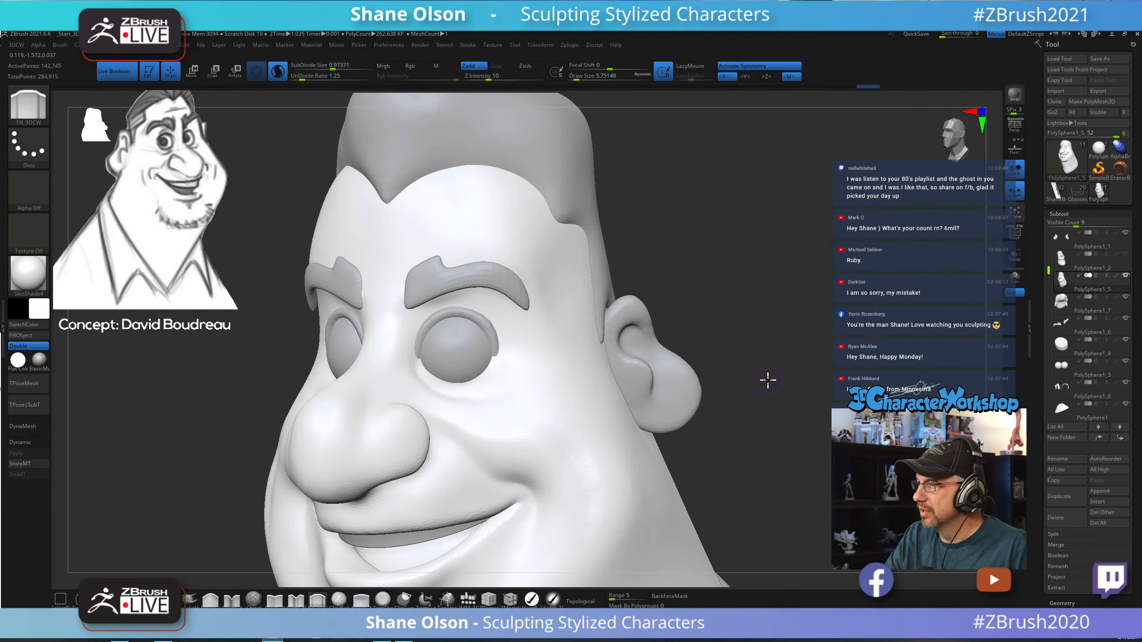
Add more Fill_3DCW strokes from the inner corner along the lower edge of the eye socket.
{"action": "left_click_drag", "start_coordinate": [768, 379], "coordinate": [748, 416]}
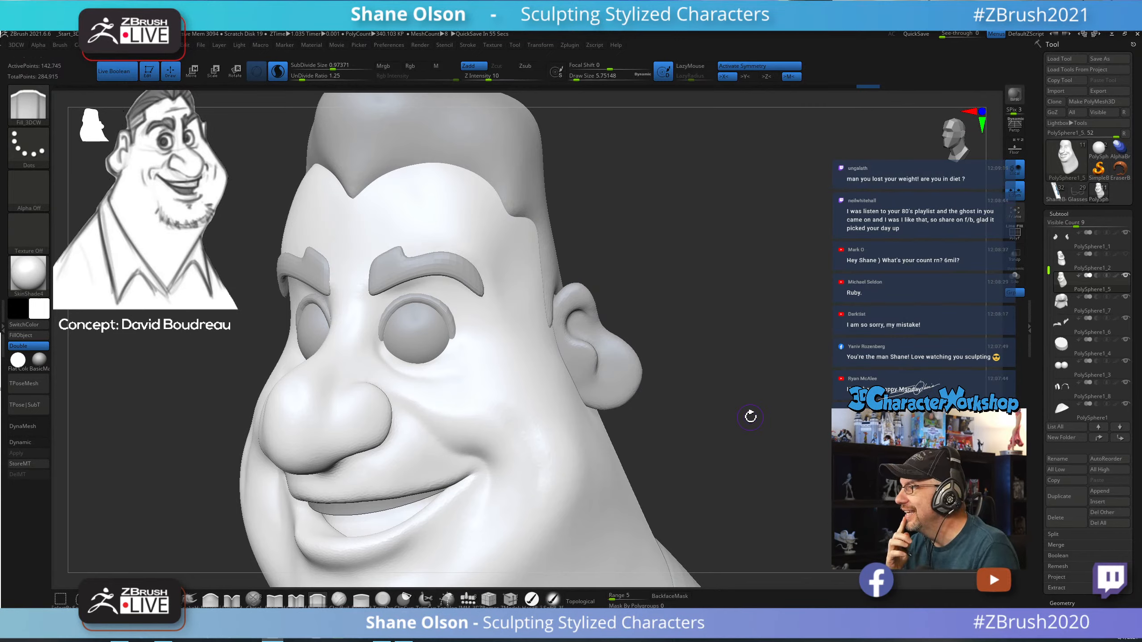
{"action": "mouse_move", "coordinate": [750, 417]}
{"action": "left_mouse_down"}
{"action": "mouse_move", "coordinate": [703, 388]}
{"action": "mouse_move", "coordinate": [721, 360]}
{"action": "left_mouse_up"}
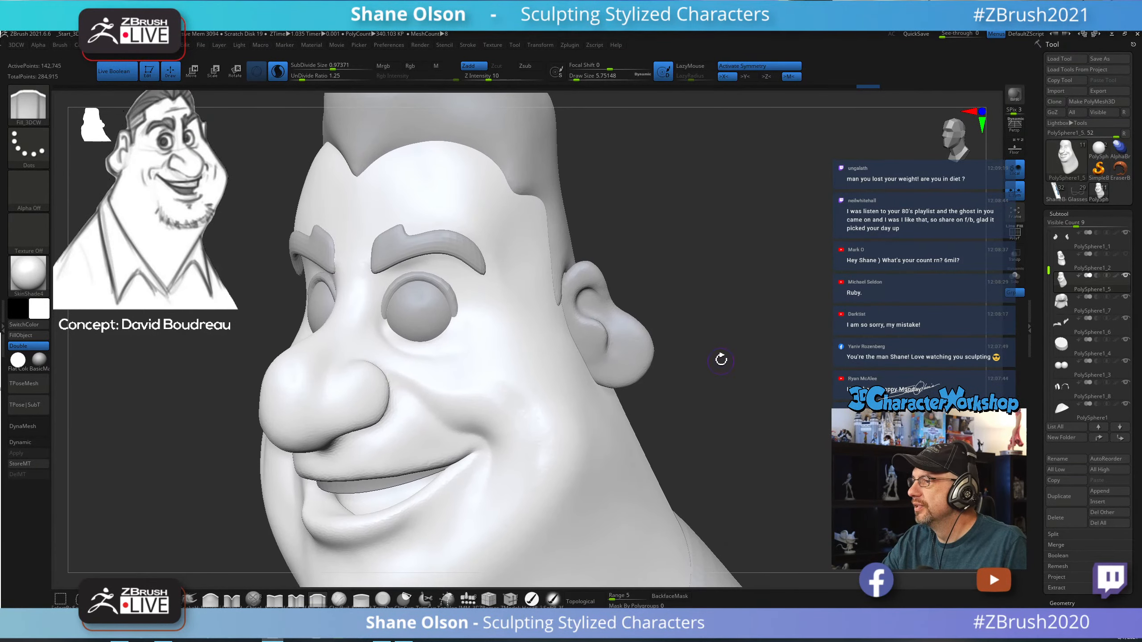
{"action": "key", "text": "s"}
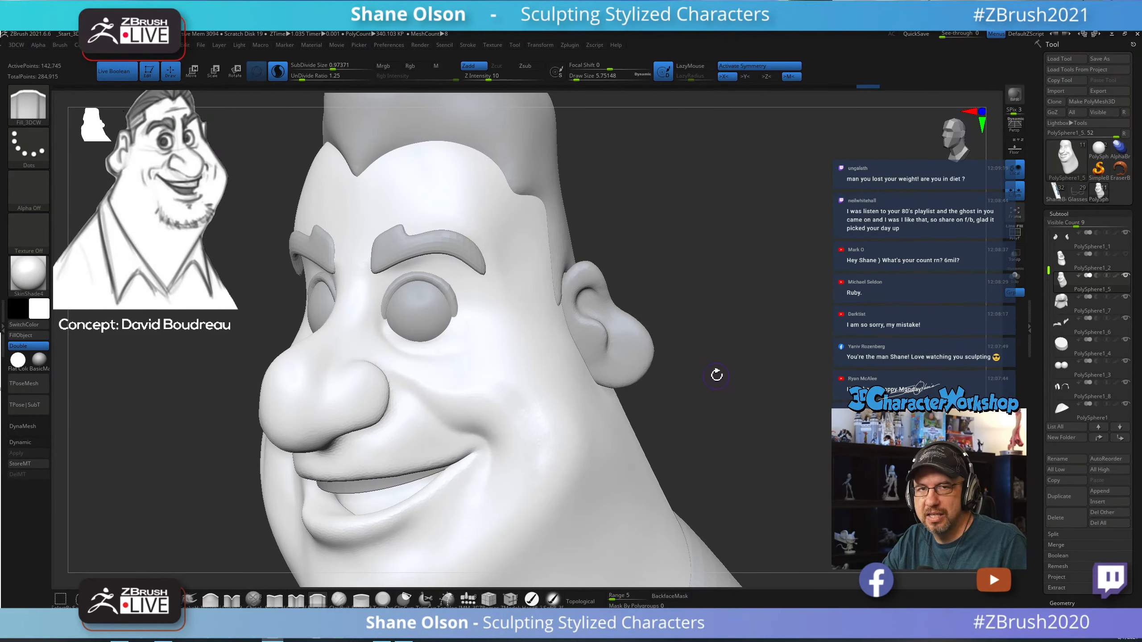
{"action": "left_click_drag", "start_coordinate": [717, 374], "coordinate": [716, 380]}
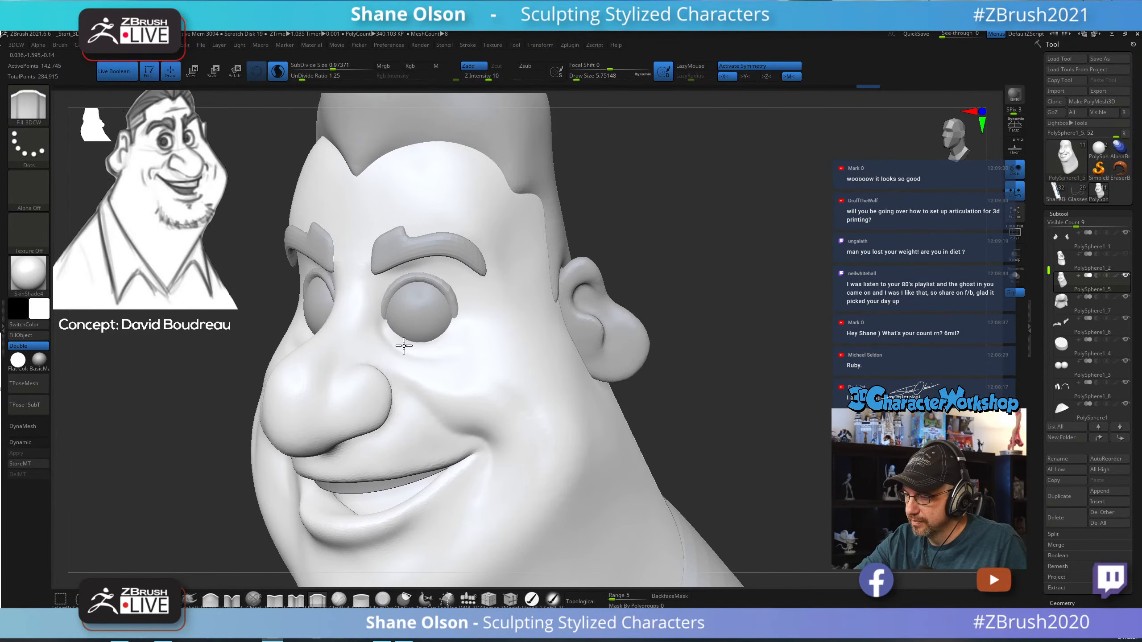
{"action": "right_click_drag", "start_coordinate": [403, 346], "coordinate": [412, 373], "text": "alt"}
{"action": "left_click_drag", "start_coordinate": [395, 354], "coordinate": [429, 378]}
{"action": "left_click_drag", "start_coordinate": [404, 359], "coordinate": [436, 372]}
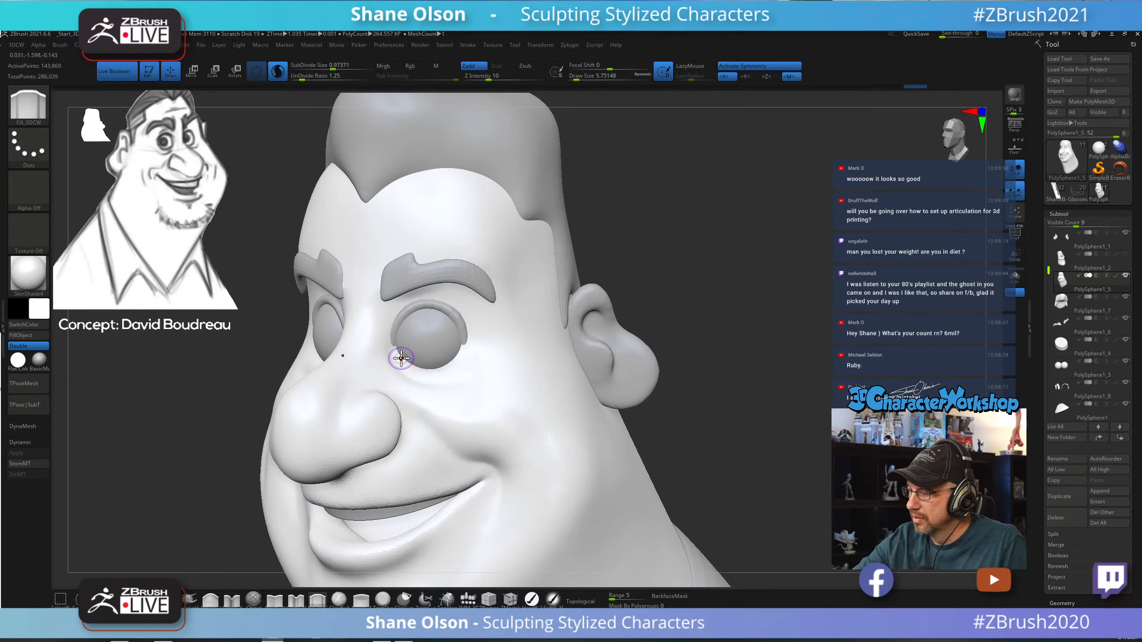
{"action": "left_click_drag", "start_coordinate": [400, 359], "coordinate": [434, 373]}
{"action": "left_click_drag", "start_coordinate": [402, 362], "coordinate": [440, 371]}
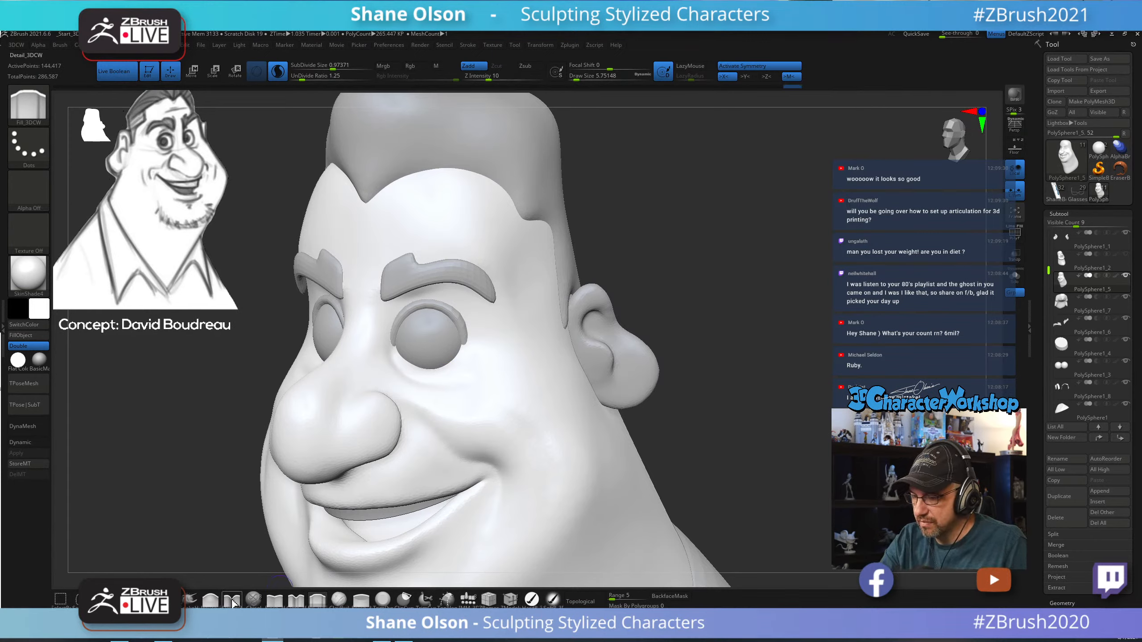
Switch to the Inflate_3DCW brush, swell the lower eyelid, and set the Draw Size to 8.42419.
{"action": "left_click", "coordinate": [210, 602]}
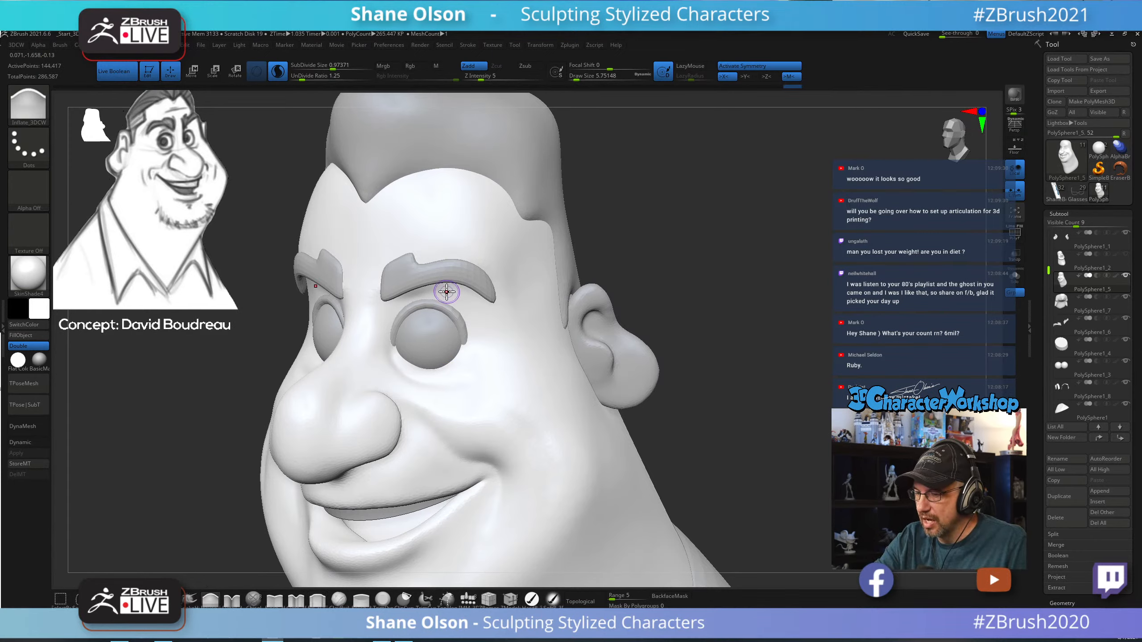
{"action": "mouse_move", "coordinate": [397, 356]}
{"action": "left_mouse_down"}
{"action": "mouse_move", "coordinate": [442, 375]}
{"action": "mouse_move", "coordinate": [422, 370]}
{"action": "mouse_move", "coordinate": [455, 365]}
{"action": "left_mouse_up"}
{"action": "key", "text": "s"}
{"action": "mouse_move", "coordinate": [730, 411]}
{"action": "left_mouse_down"}
{"action": "mouse_move", "coordinate": [767, 404]}
{"action": "mouse_move", "coordinate": [715, 442]}
{"action": "mouse_move", "coordinate": [724, 439]}
{"action": "left_mouse_up"}
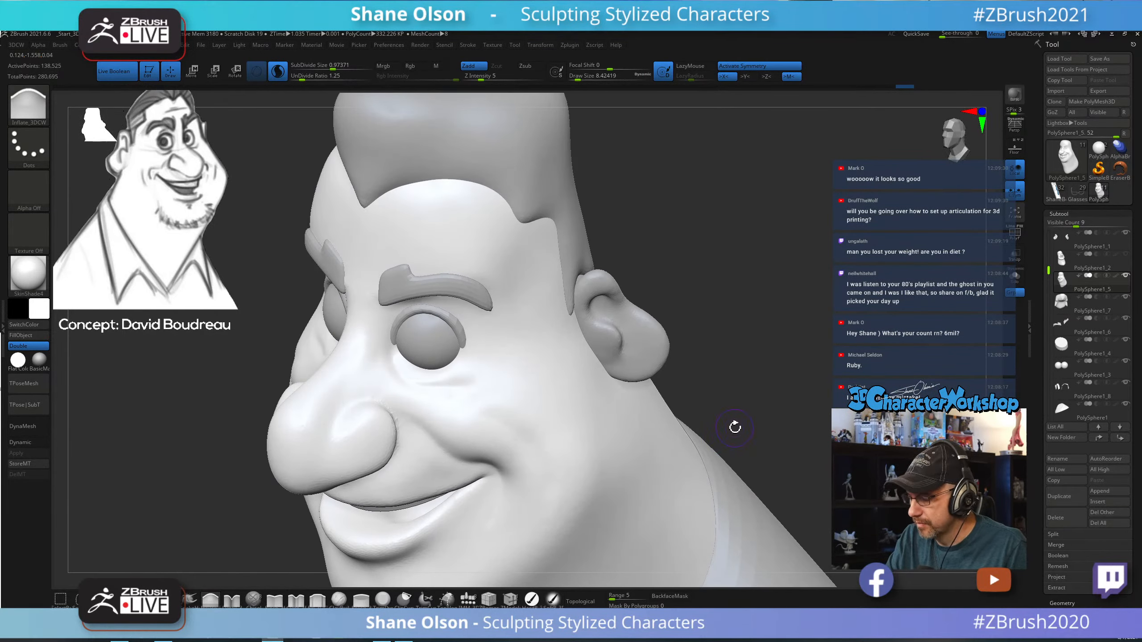
Try an inflating stroke under the eye with the wireframe shown, undo it, and hide the wireframe.
{"action": "key", "text": "shift+f"}
{"action": "key", "text": "shift+f"}
{"action": "key", "text": "shift+f"}
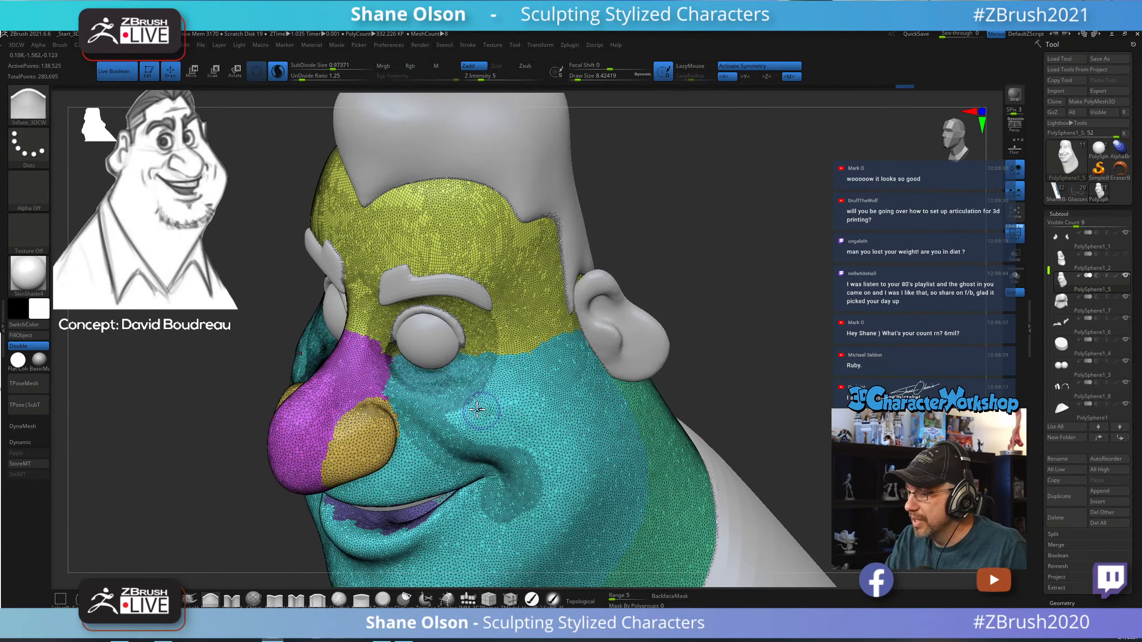
{"action": "left_click_drag", "start_coordinate": [395, 363], "coordinate": [443, 371]}
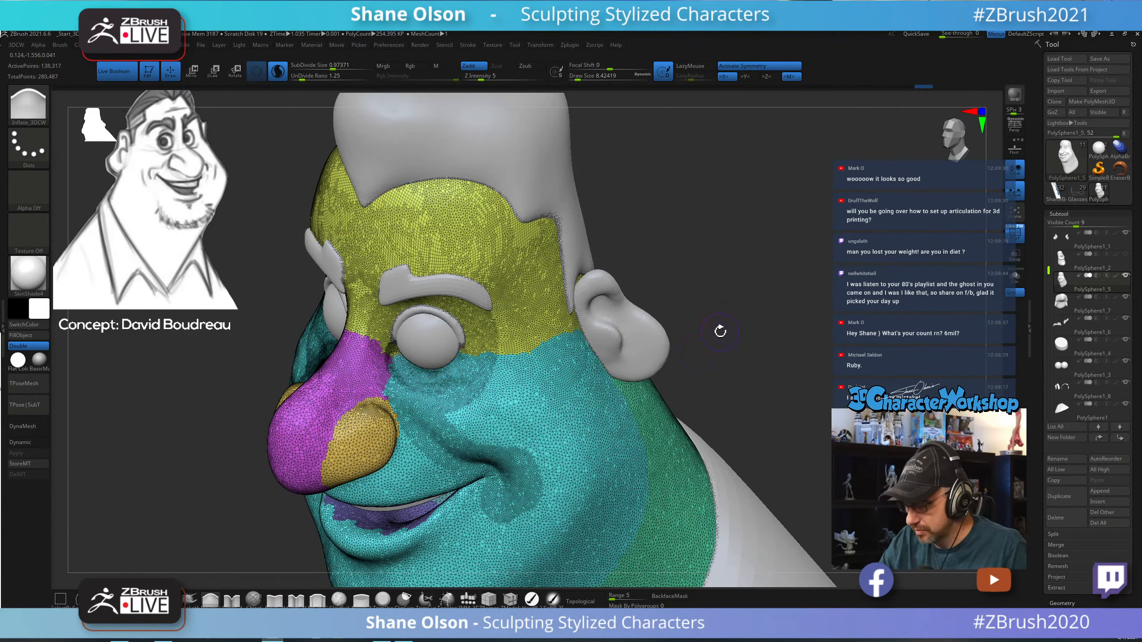
{"action": "left_click_drag", "start_coordinate": [721, 331], "coordinate": [816, 365], "text": "alt"}
{"action": "key", "text": "ctrl+z"}
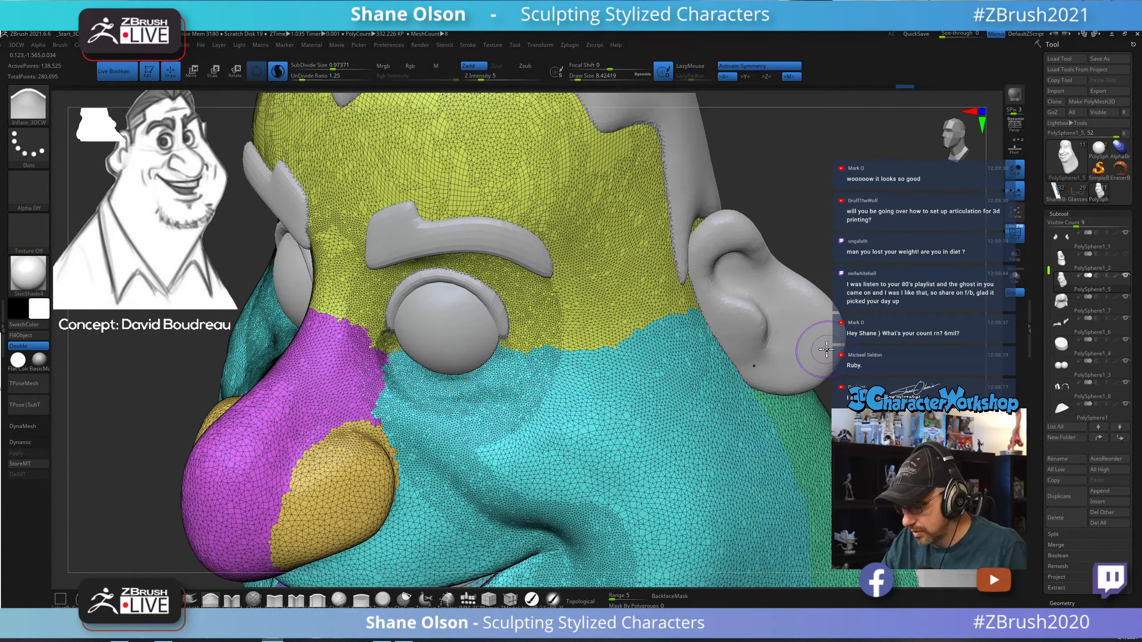
{"action": "left_click_drag", "start_coordinate": [872, 340], "coordinate": [832, 360], "text": "alt"}
{"action": "key", "text": "shift+f"}
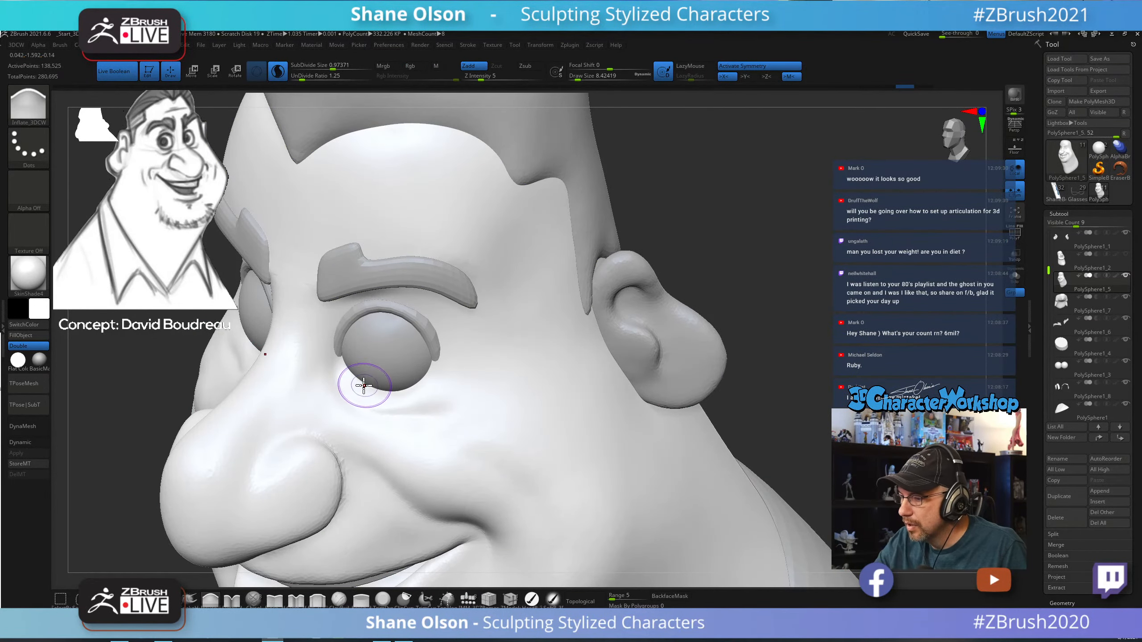
Inflate the lower eyelid beneath the eyeball with repeated strokes, reducing the Draw Size to 6.42419.
{"action": "mouse_move", "coordinate": [364, 385]}
{"action": "left_mouse_down"}
{"action": "mouse_move", "coordinate": [331, 368]}
{"action": "mouse_move", "coordinate": [418, 408]}
{"action": "left_mouse_up"}
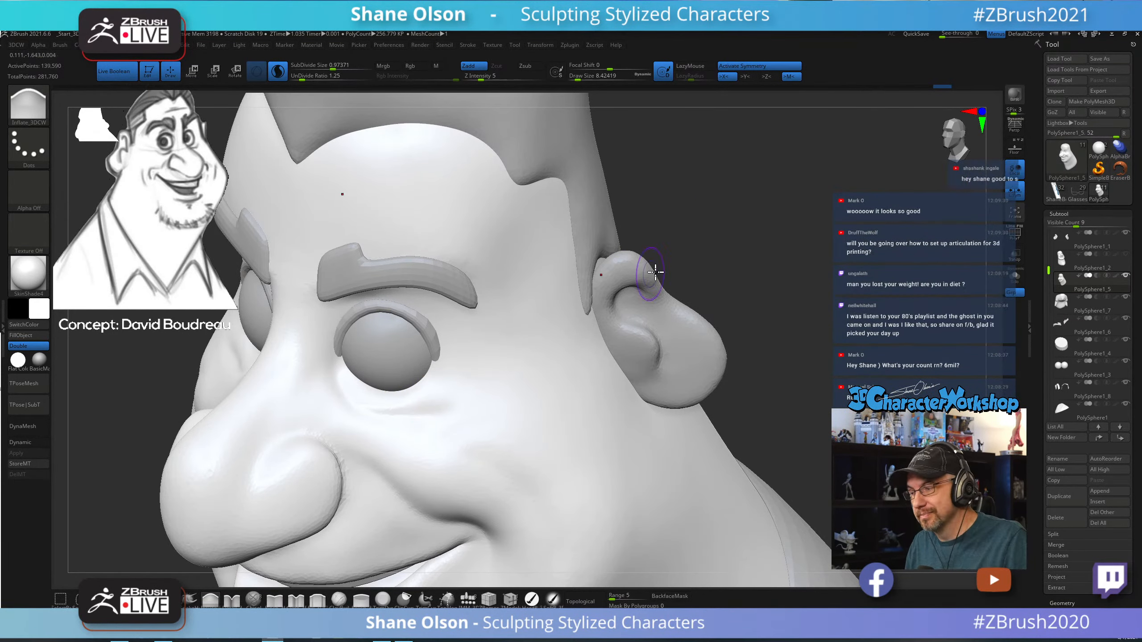
{"action": "left_click_drag", "start_coordinate": [721, 247], "coordinate": [742, 250]}
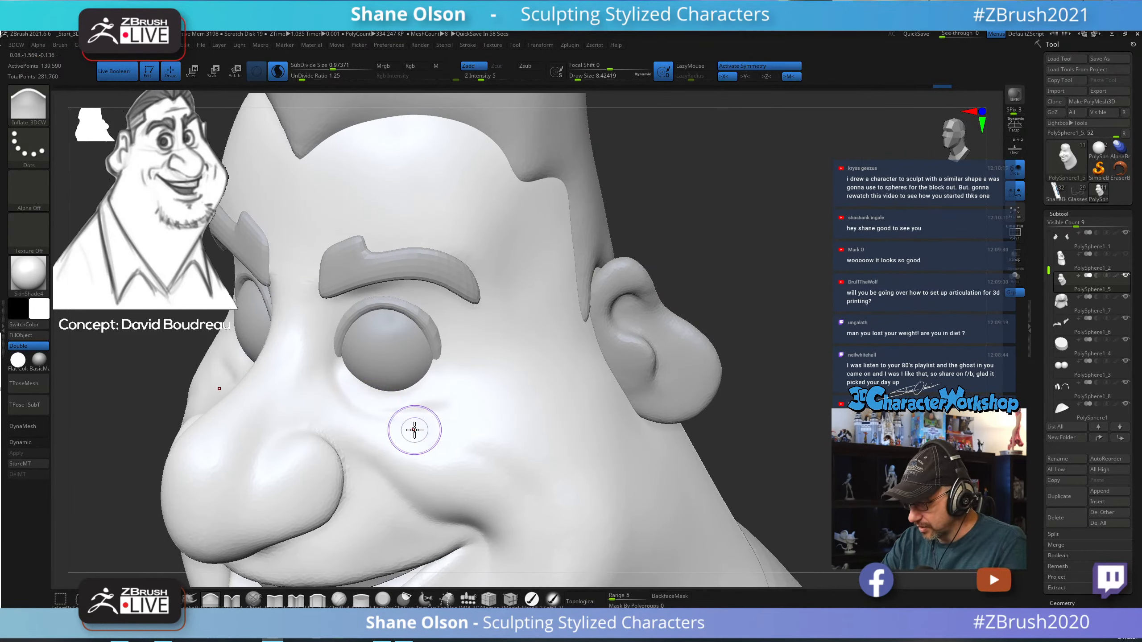
{"action": "key", "text": "bracketleft"}
{"action": "key", "text": "bracketleft"}
{"action": "mouse_move", "coordinate": [356, 388]}
{"action": "left_mouse_down"}
{"action": "mouse_move", "coordinate": [393, 400]}
{"action": "mouse_move", "coordinate": [371, 396]}
{"action": "left_mouse_up"}
{"action": "mouse_move", "coordinate": [782, 395]}
{"action": "left_mouse_down"}
{"action": "mouse_move", "coordinate": [805, 411]}
{"action": "mouse_move", "coordinate": [677, 398]}
{"action": "left_mouse_up"}
{"action": "mouse_move", "coordinate": [345, 376]}
{"action": "left_mouse_down"}
{"action": "mouse_move", "coordinate": [362, 393]}
{"action": "mouse_move", "coordinate": [421, 400]}
{"action": "left_mouse_up"}
{"action": "left_click_drag", "start_coordinate": [354, 388], "coordinate": [421, 399]}
{"action": "left_click_drag", "start_coordinate": [343, 377], "coordinate": [415, 400]}
{"action": "mouse_move", "coordinate": [341, 374]}
{"action": "left_mouse_down"}
{"action": "mouse_move", "coordinate": [367, 396]}
{"action": "mouse_move", "coordinate": [424, 400]}
{"action": "left_mouse_up"}
Switch to the Move brush at Draw Size 20.00594 and reshape the lower eyelid around the eyeball.
{"action": "left_click_drag", "start_coordinate": [782, 376], "coordinate": [761, 398]}
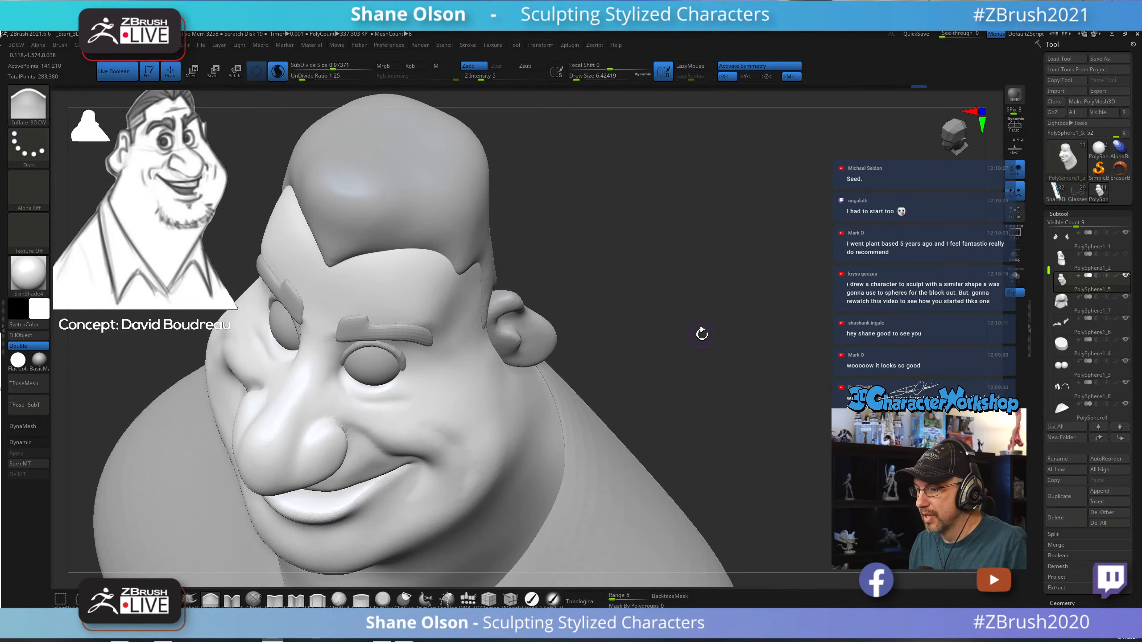
{"action": "left_click_drag", "start_coordinate": [701, 334], "coordinate": [730, 337]}
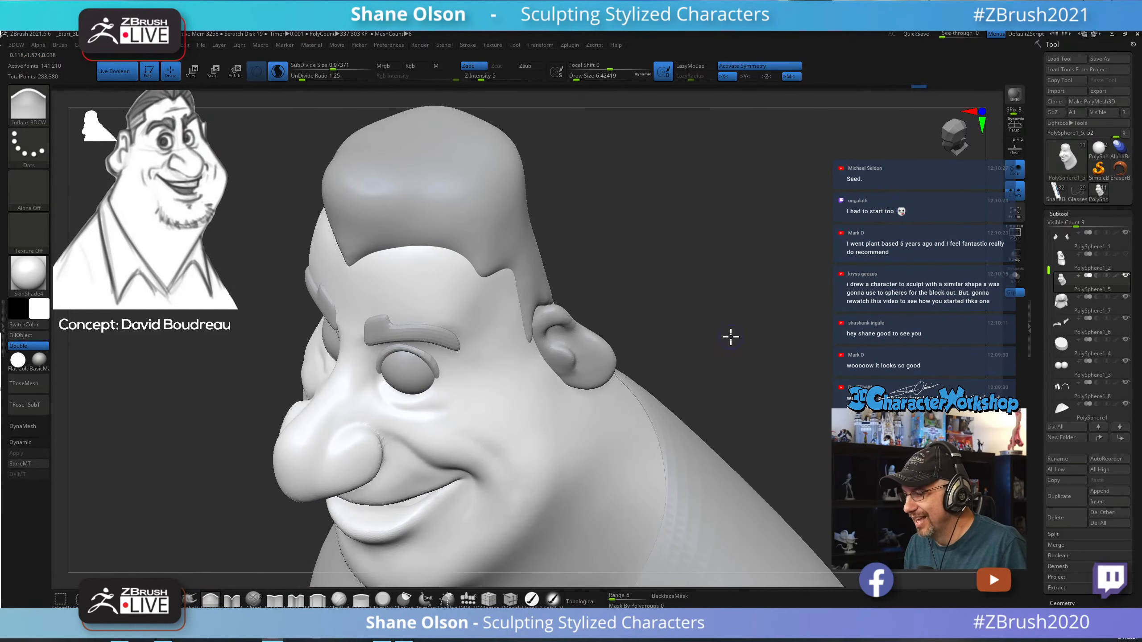
{"action": "key", "text": "b"}
{"action": "key", "text": "m"}
{"action": "key", "text": "v"}
{"action": "key", "text": "s"}
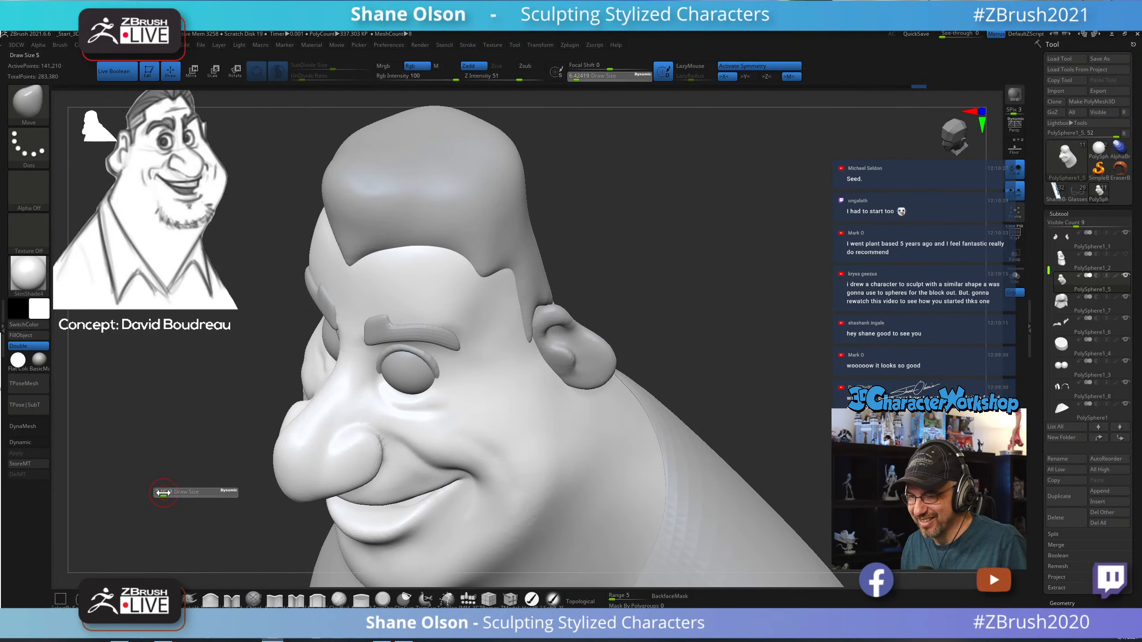
{"action": "left_click_drag", "start_coordinate": [163, 493], "coordinate": [169, 493]}
{"action": "left_click_drag", "start_coordinate": [675, 304], "coordinate": [396, 436]}
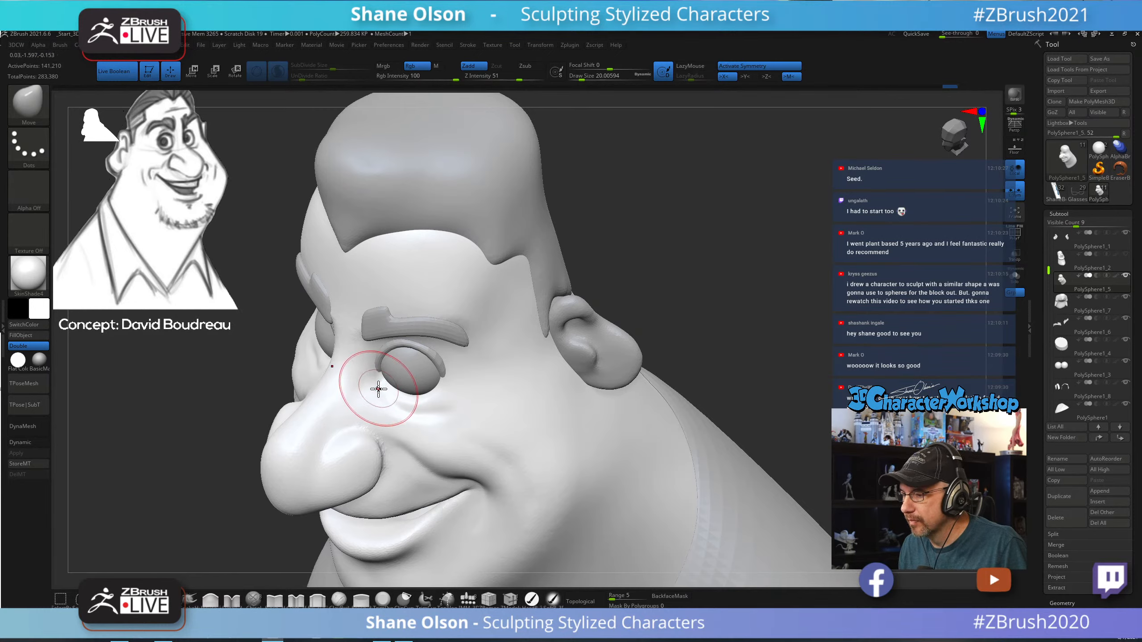
{"action": "left_click_drag", "start_coordinate": [747, 303], "coordinate": [700, 314]}
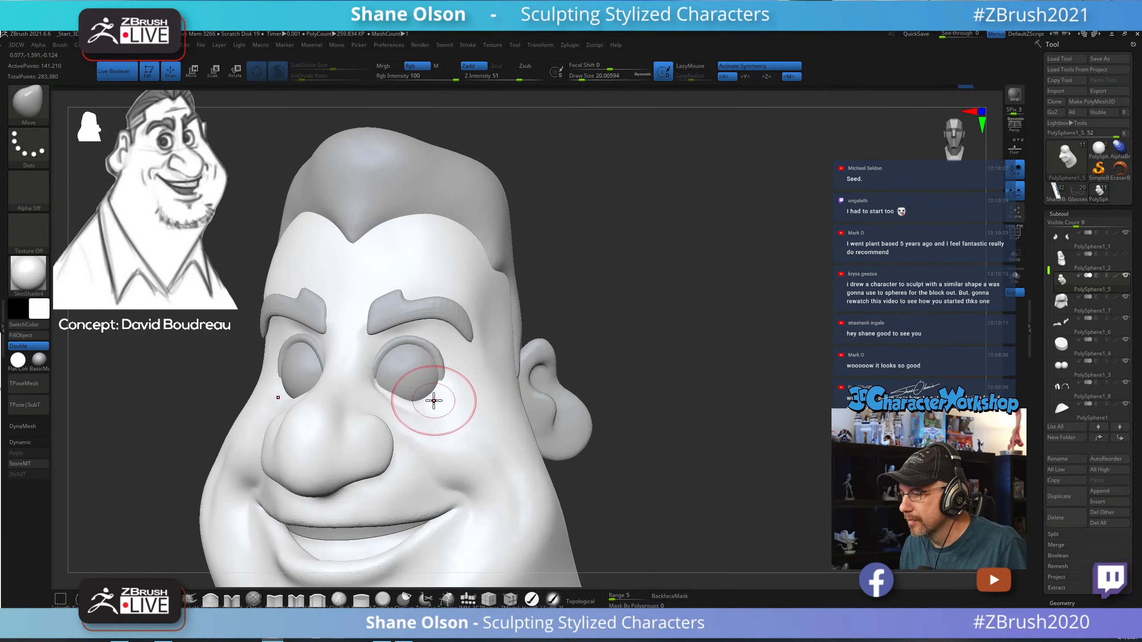
{"action": "left_click_drag", "start_coordinate": [400, 379], "coordinate": [394, 393]}
Set the Move brush's Draw Size to 21.62277 and adjust the eye socket's inner and lower edges.
{"action": "key", "text": "s"}
{"action": "key", "text": "s"}
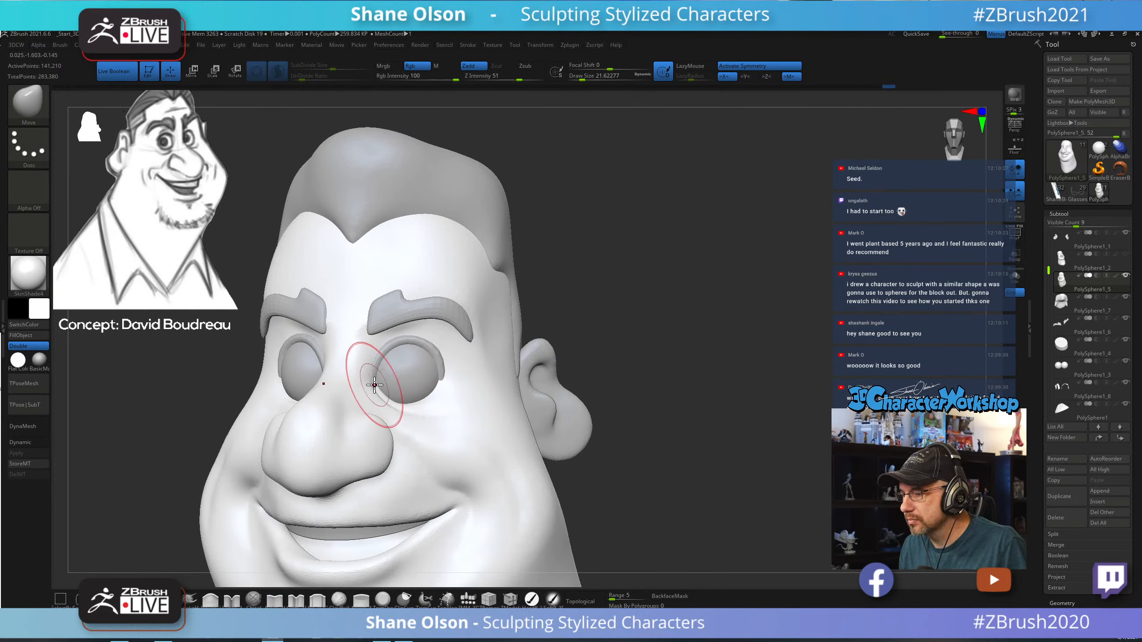
{"action": "left_click_drag", "start_coordinate": [657, 327], "coordinate": [409, 388]}
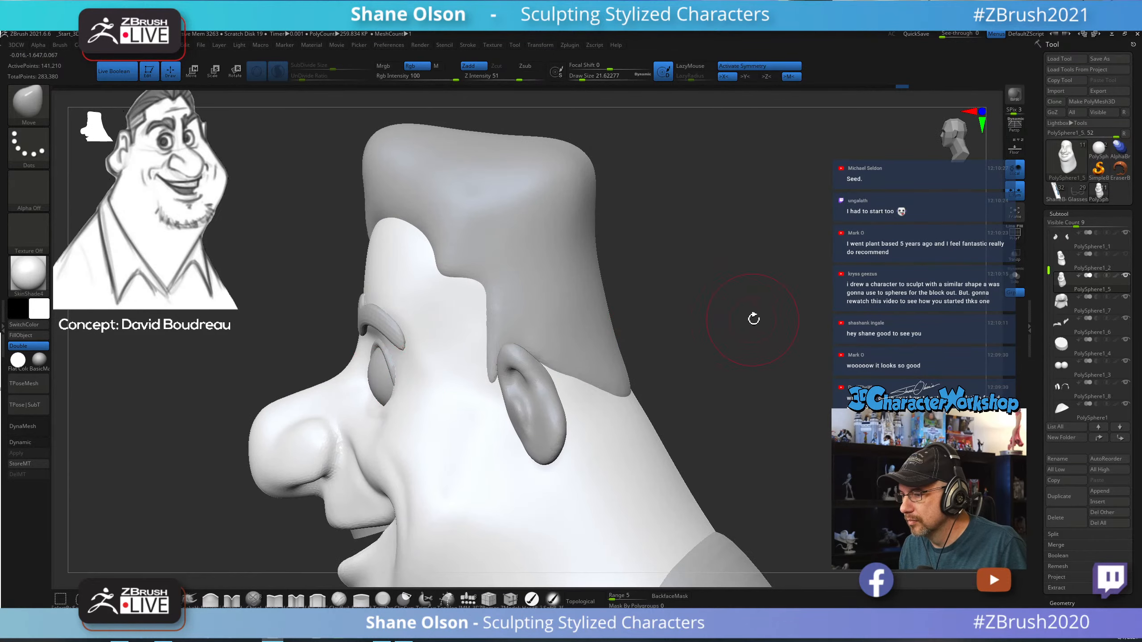
{"action": "left_click_drag", "start_coordinate": [753, 319], "coordinate": [415, 387]}
{"action": "left_click_drag", "start_coordinate": [716, 308], "coordinate": [726, 301]}
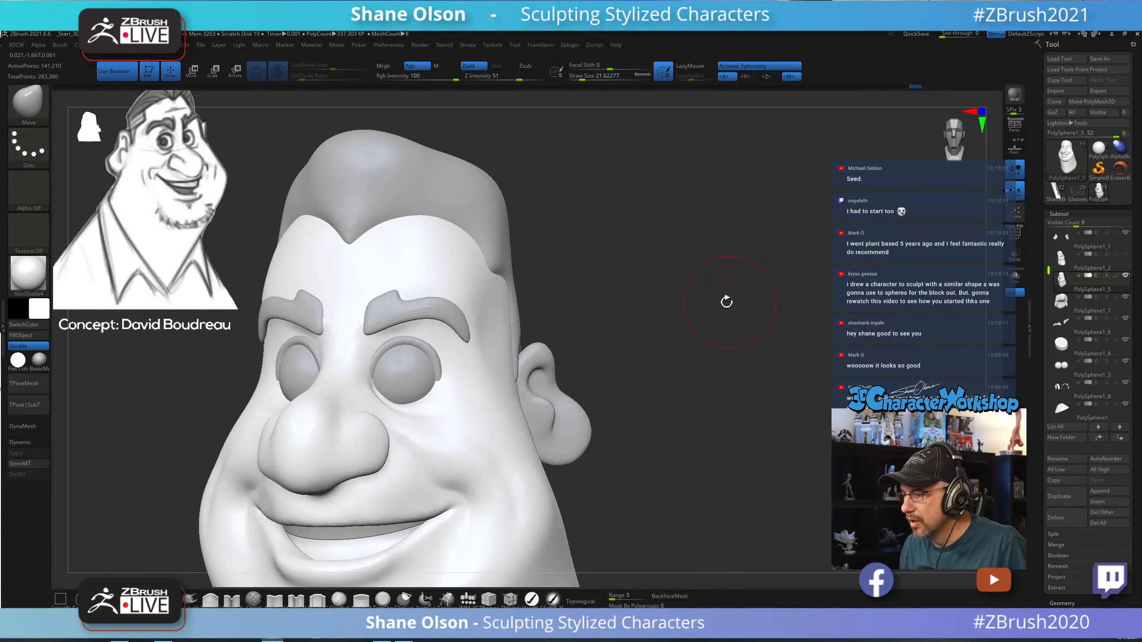
Change the sculpt's display material to zbro_Gray_ex.
{"action": "left_click", "coordinate": [42, 362]}
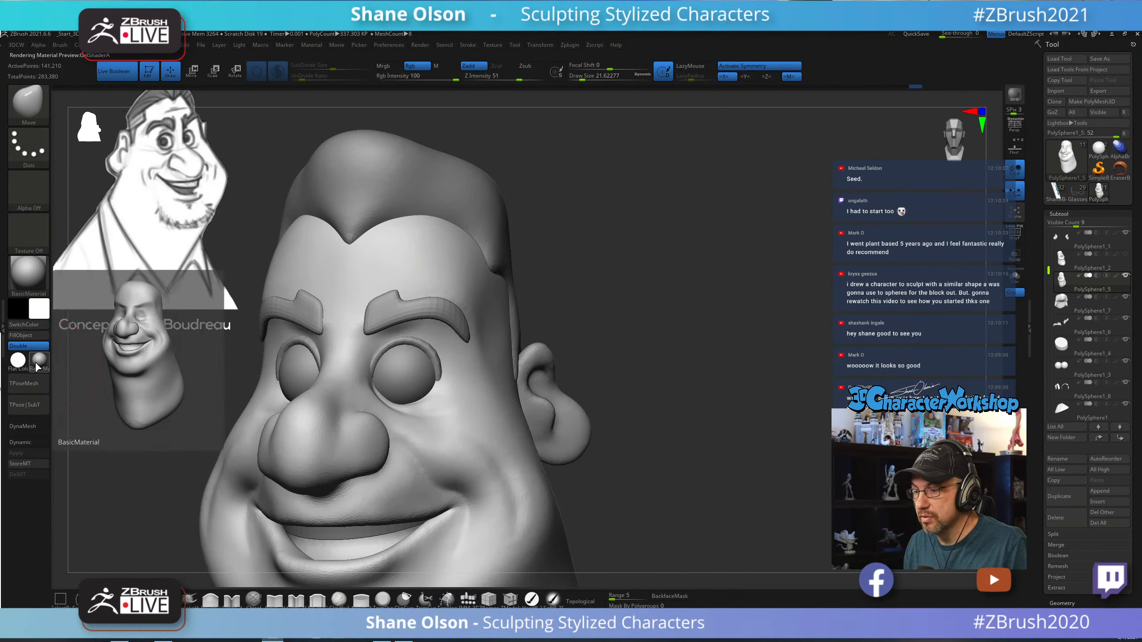
{"action": "left_click", "coordinate": [42, 362]}
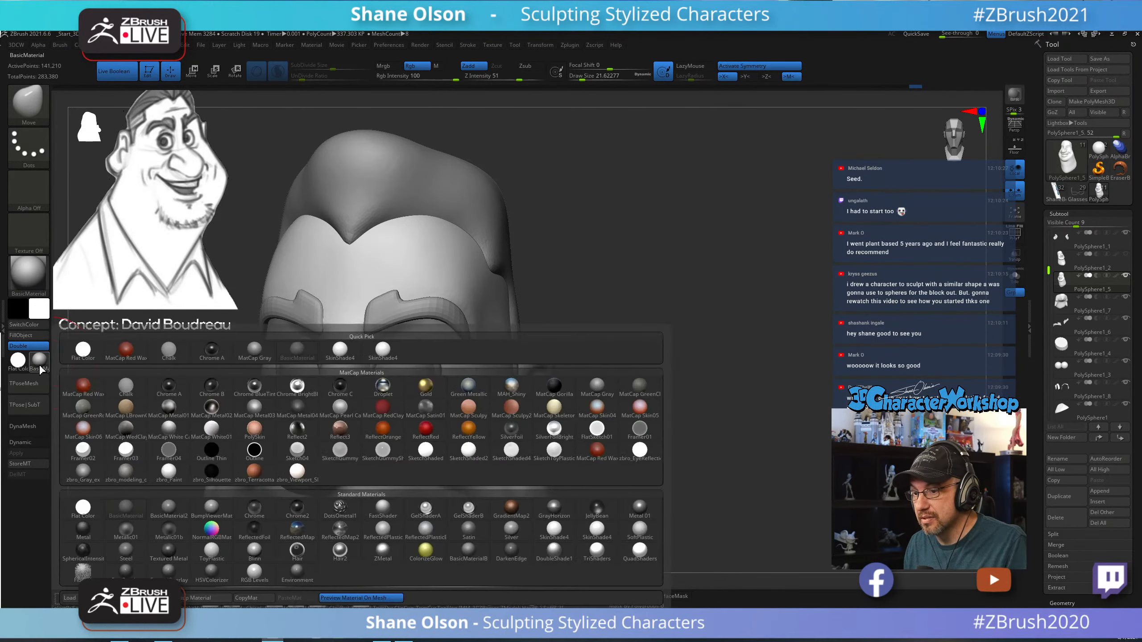
{"action": "left_click", "coordinate": [76, 478]}
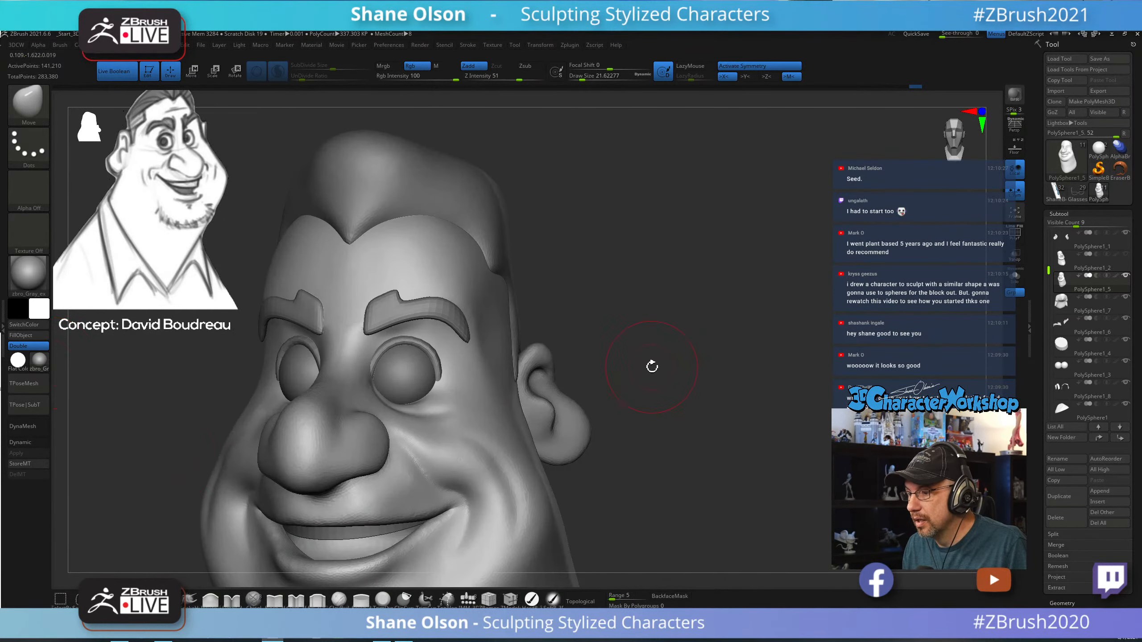
{"action": "left_click_drag", "start_coordinate": [652, 364], "coordinate": [727, 356]}
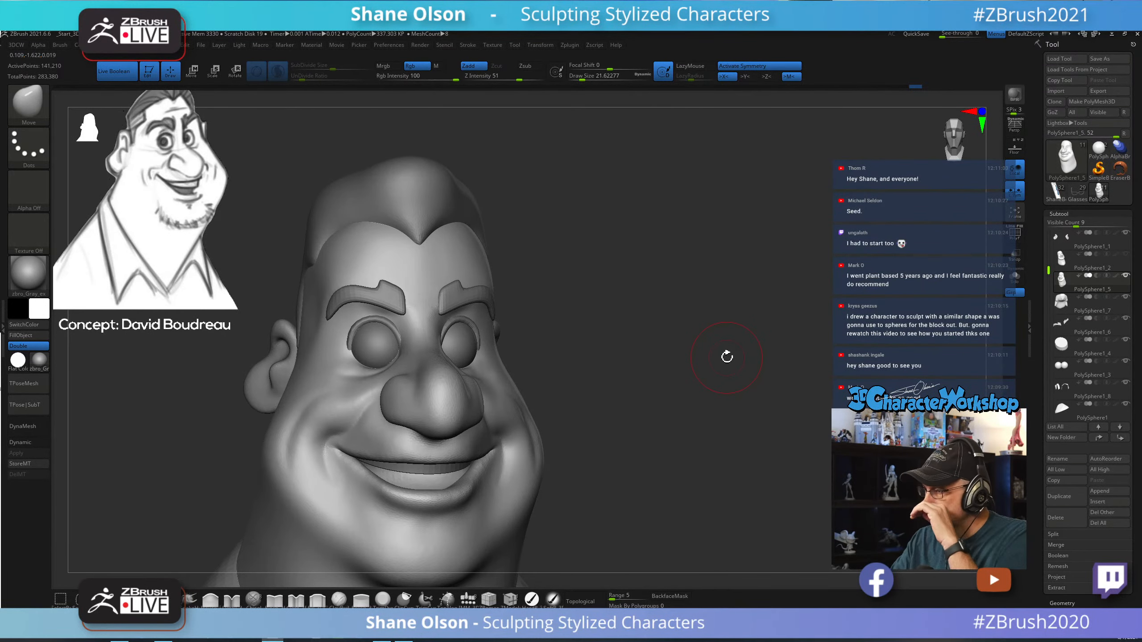
Set the Move brush's Draw Size to 18.45511 and shape the lower eyelid as seen from above.
{"action": "left_click_drag", "start_coordinate": [670, 433], "coordinate": [700, 272]}
{"action": "right_click_drag", "start_coordinate": [700, 272], "coordinate": [694, 297], "text": "ctrl"}
{"action": "right_click_drag", "start_coordinate": [517, 377], "coordinate": [501, 372], "text": "ctrl"}
{"action": "key", "text": "s"}
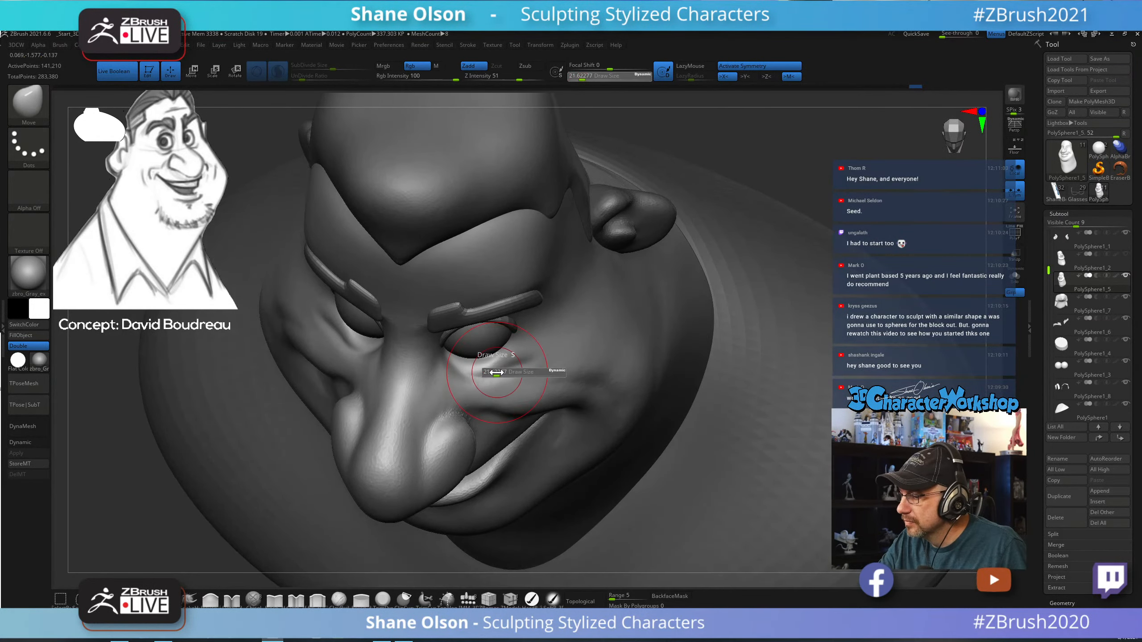
{"action": "left_click_drag", "start_coordinate": [497, 372], "coordinate": [494, 373]}
{"action": "right_click_drag", "start_coordinate": [493, 373], "coordinate": [507, 373]}
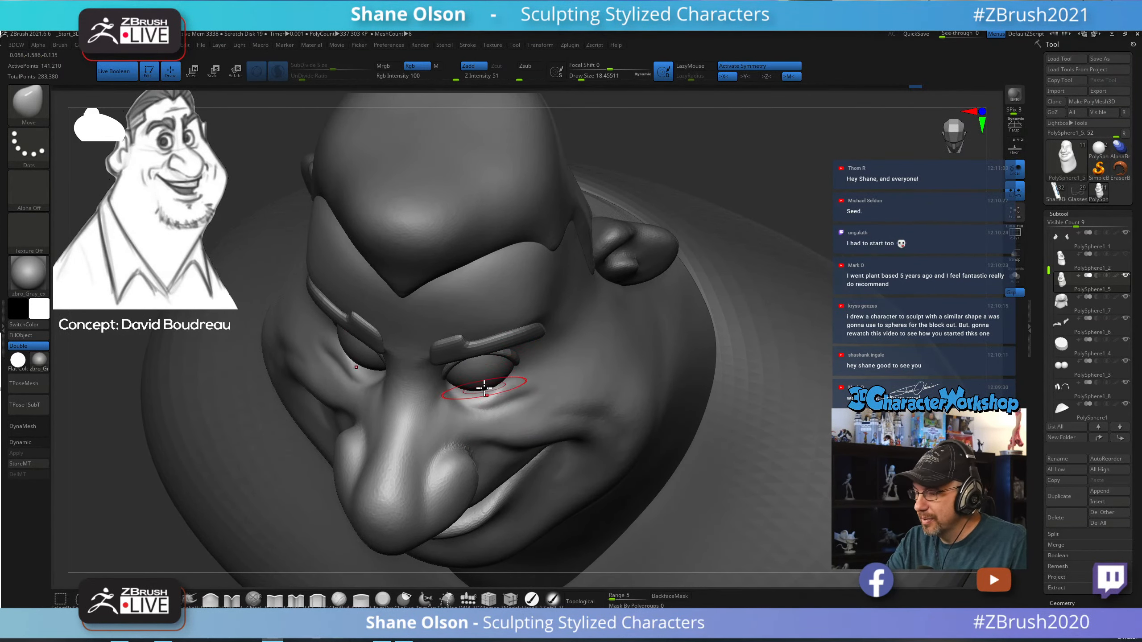
{"action": "left_click_drag", "start_coordinate": [474, 408], "coordinate": [475, 402]}
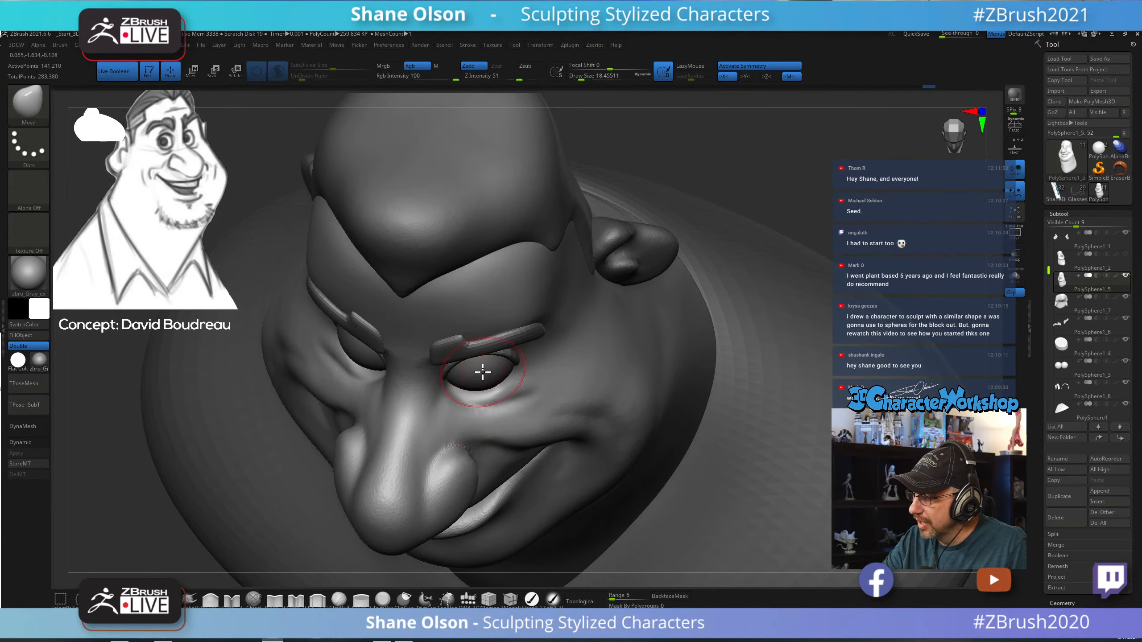
Smooth the cheek area below the eye with the Smooth brush at Draw Size 12.91171.
{"action": "mouse_move", "coordinate": [485, 395]}
{"action": "right_mouse_down"}
{"action": "mouse_move", "coordinate": [548, 387]}
{"action": "mouse_move", "coordinate": [520, 397]}
{"action": "mouse_move", "coordinate": [540, 383]}
{"action": "mouse_move", "coordinate": [548, 404]}
{"action": "mouse_move", "coordinate": [538, 415]}
{"action": "mouse_move", "coordinate": [614, 354]}
{"action": "mouse_move", "coordinate": [593, 395]}
{"action": "right_mouse_up"}
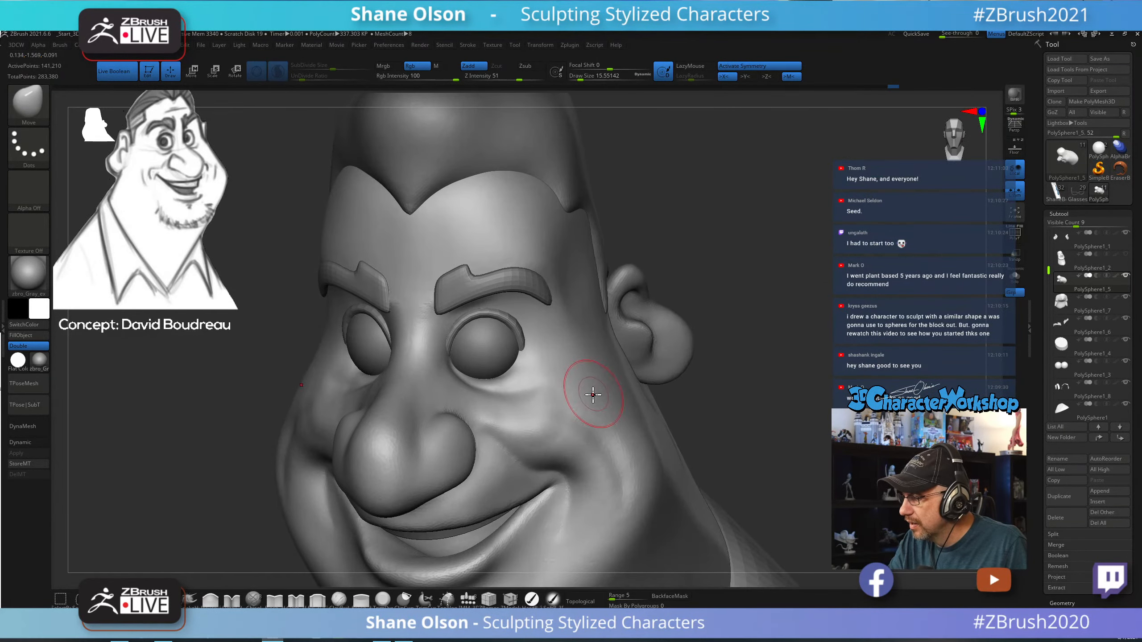
{"action": "key", "text": "shift"}
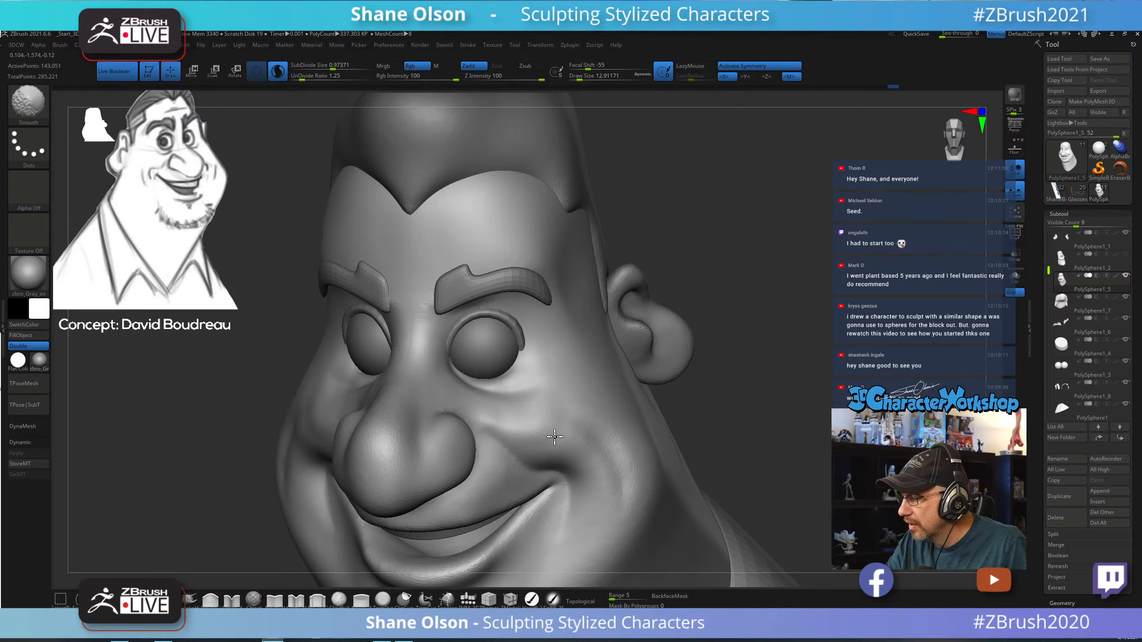
{"action": "right_click_drag", "start_coordinate": [591, 414], "coordinate": [642, 428]}
{"action": "key", "text": "shift"}
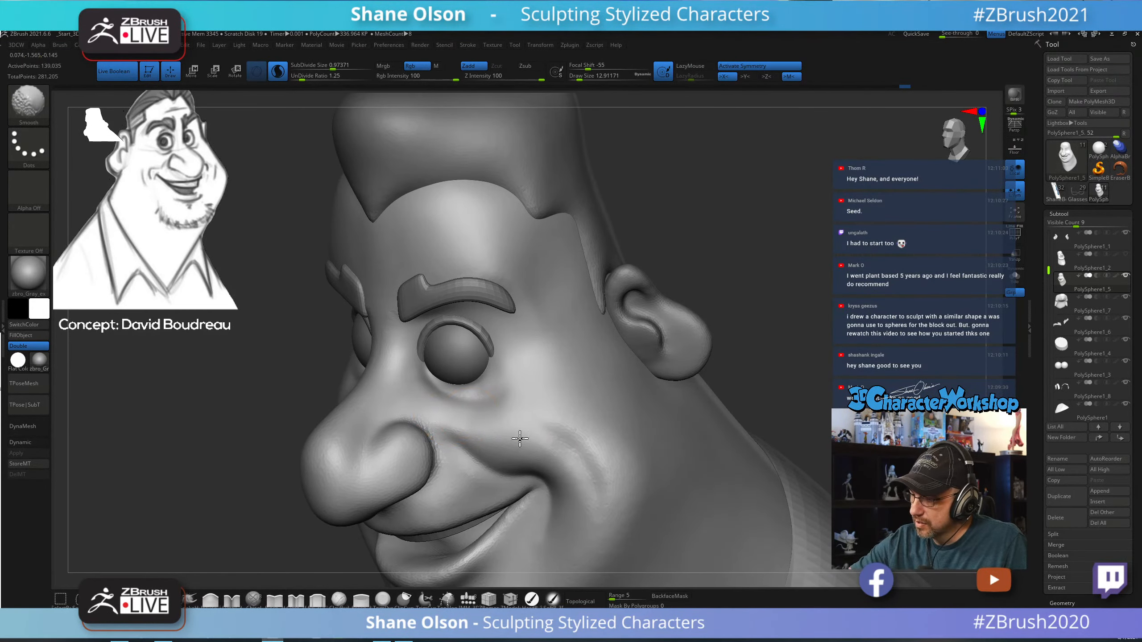
{"action": "left_click_drag", "start_coordinate": [520, 439], "coordinate": [543, 427], "text": "shift"}
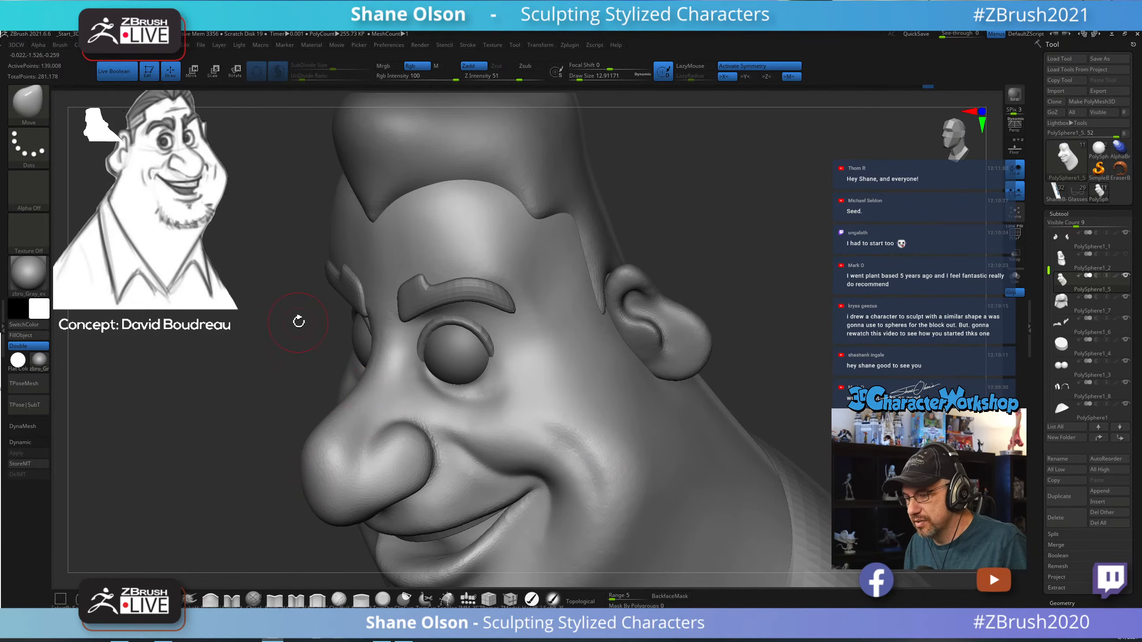
Change the sculpt's display material to zbro_modeling_clay.
{"action": "left_click", "coordinate": [39, 360]}
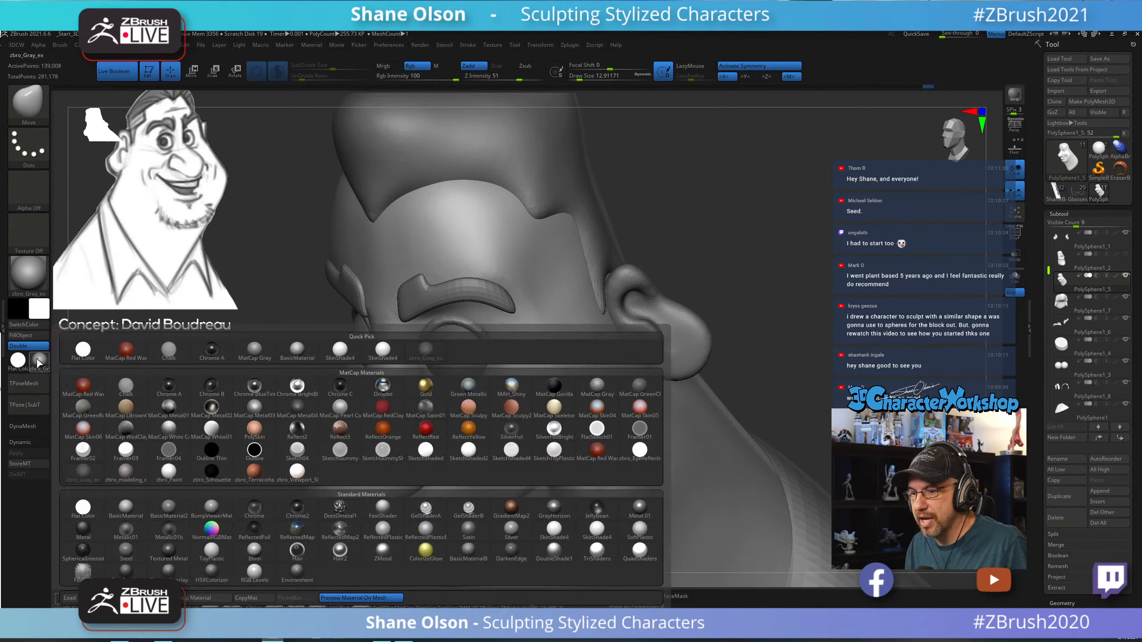
{"action": "left_click", "coordinate": [126, 473]}
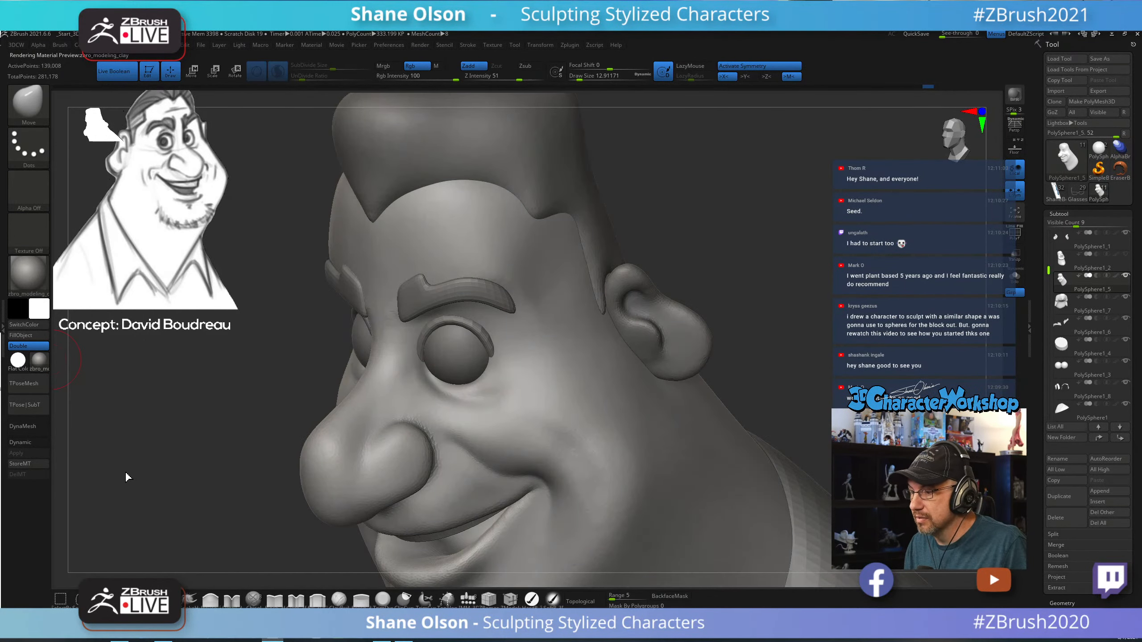
{"action": "left_click_drag", "start_coordinate": [204, 489], "coordinate": [252, 483]}
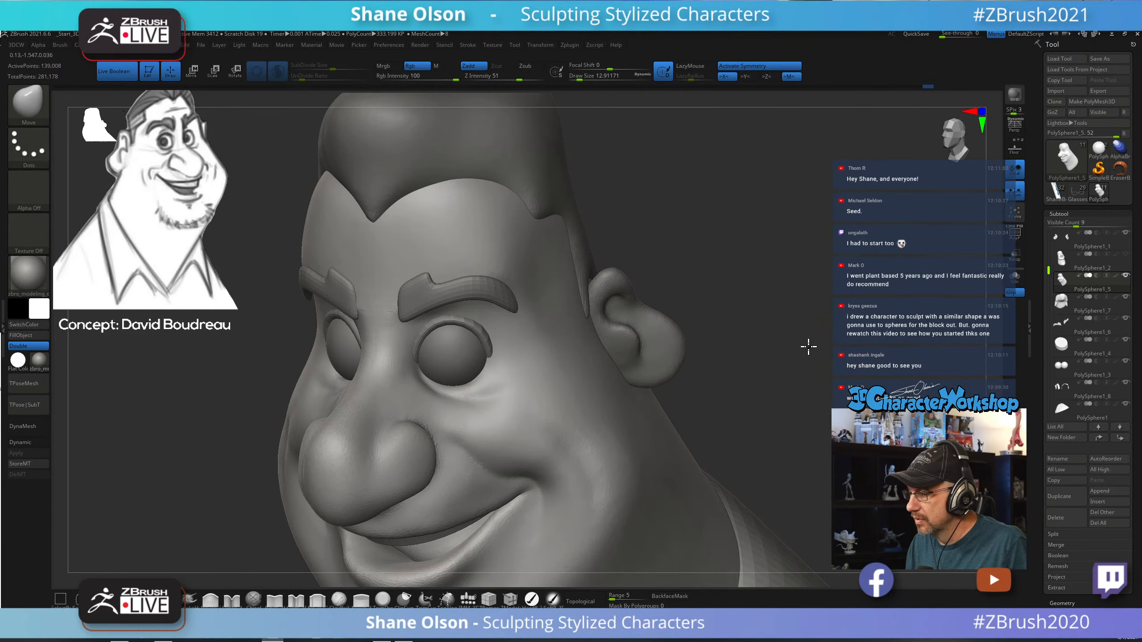
Examine the eyelids, cheeks and smile from front, three-quarter and side views against the concept drawing.
{"action": "left_click_drag", "start_coordinate": [808, 346], "coordinate": [474, 301]}
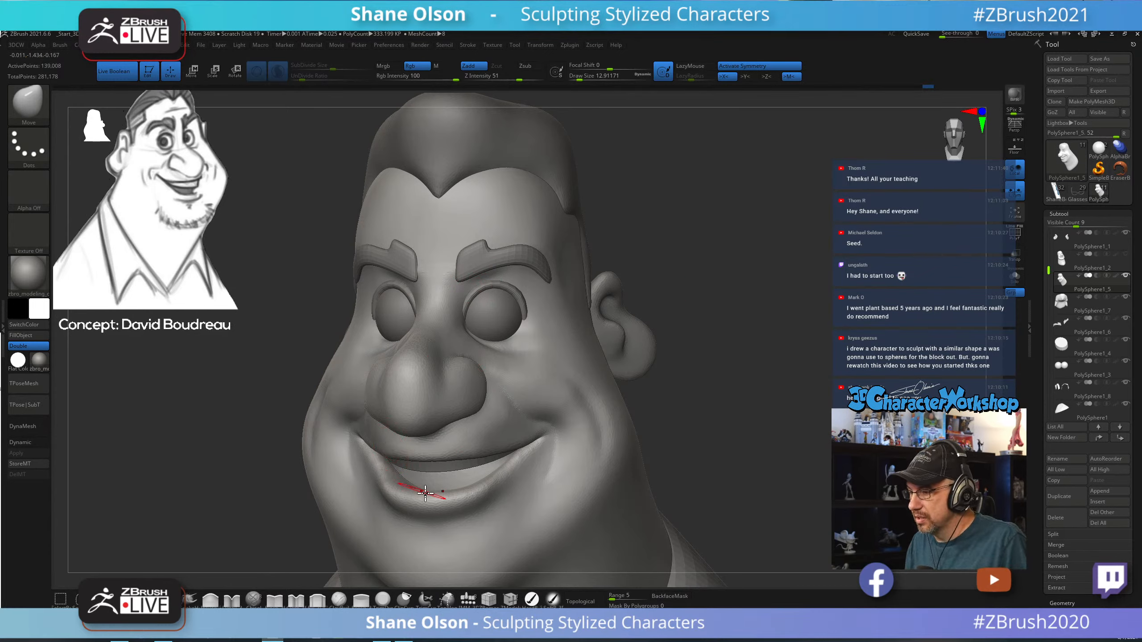
{"action": "mouse_move", "coordinate": [712, 400]}
{"action": "left_mouse_down"}
{"action": "mouse_move", "coordinate": [739, 398]}
{"action": "mouse_move", "coordinate": [701, 413]}
{"action": "mouse_move", "coordinate": [670, 403]}
{"action": "mouse_move", "coordinate": [702, 411]}
{"action": "left_mouse_up"}
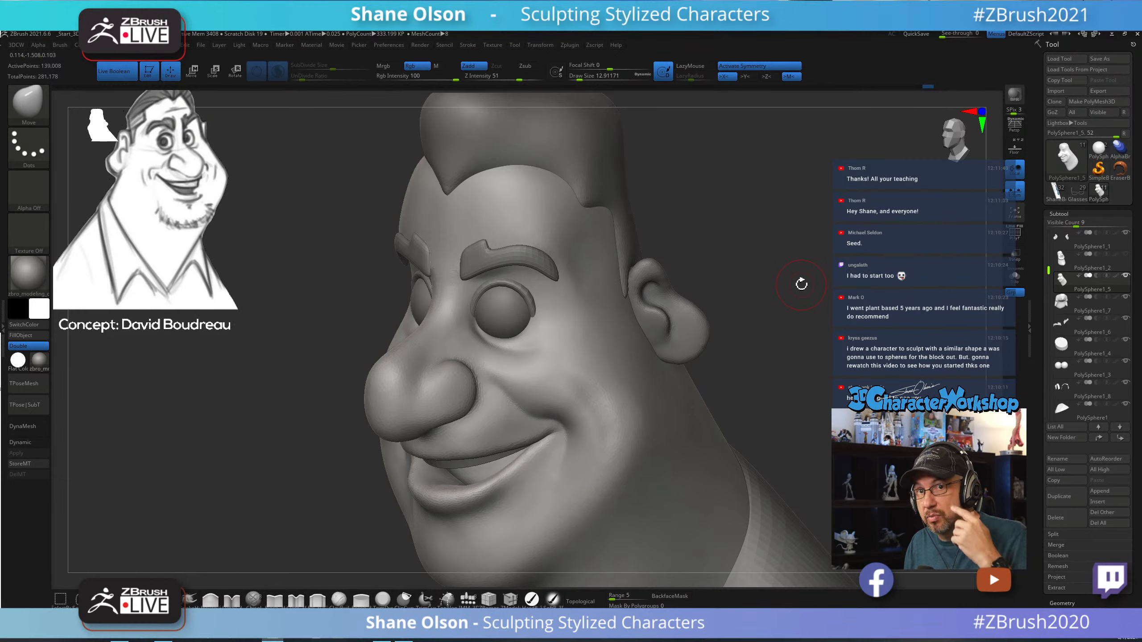
{"action": "left_click_drag", "start_coordinate": [283, 487], "coordinate": [306, 483]}
{"action": "left_click_drag", "start_coordinate": [734, 350], "coordinate": [703, 346]}
{"action": "mouse_move", "coordinate": [791, 283]}
{"action": "left_mouse_down"}
{"action": "mouse_move", "coordinate": [716, 299]}
{"action": "mouse_move", "coordinate": [737, 306]}
{"action": "mouse_move", "coordinate": [731, 342]}
{"action": "mouse_move", "coordinate": [751, 331]}
{"action": "mouse_move", "coordinate": [668, 339]}
{"action": "mouse_move", "coordinate": [683, 321]}
{"action": "mouse_move", "coordinate": [684, 359]}
{"action": "left_mouse_up"}
{"action": "key", "text": "s"}
{"action": "left_click", "coordinate": [640, 358]}
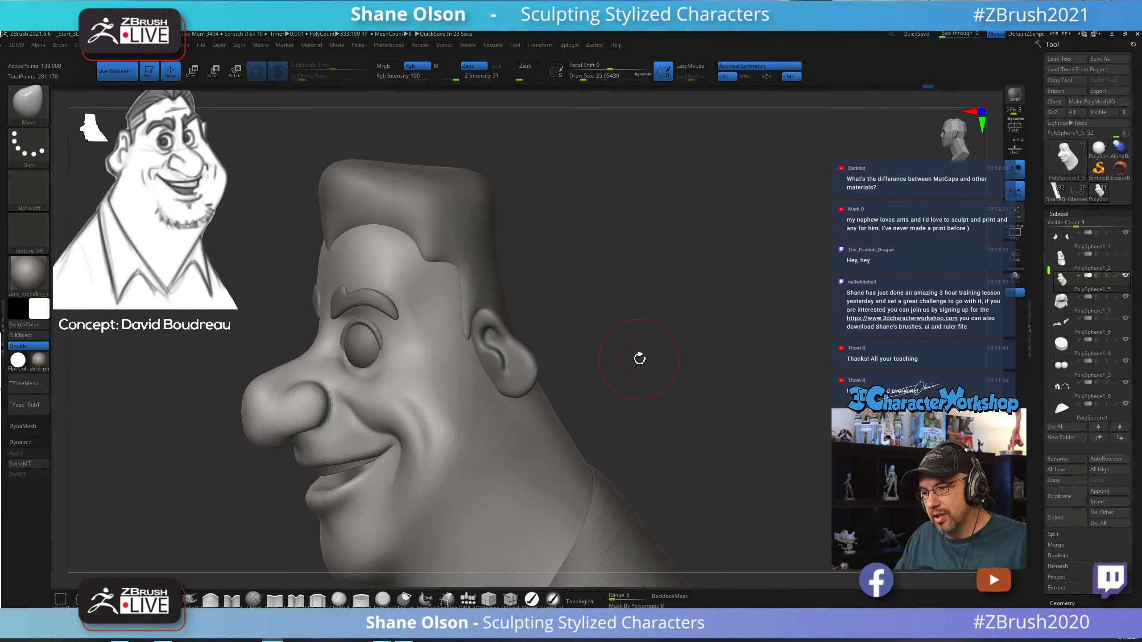
{"action": "mouse_move", "coordinate": [638, 353]}
{"action": "left_mouse_down"}
{"action": "mouse_move", "coordinate": [676, 352]}
{"action": "mouse_move", "coordinate": [652, 354]}
{"action": "mouse_move", "coordinate": [691, 364]}
{"action": "mouse_move", "coordinate": [682, 367]}
{"action": "left_mouse_up"}
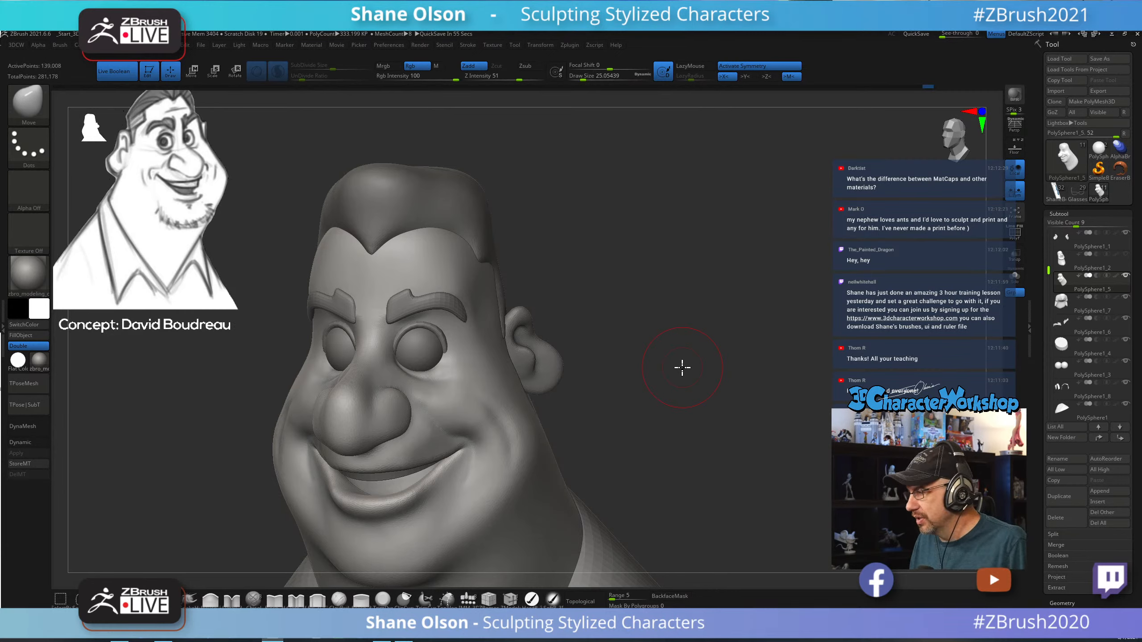
{"action": "left_click_drag", "start_coordinate": [682, 368], "coordinate": [688, 381]}
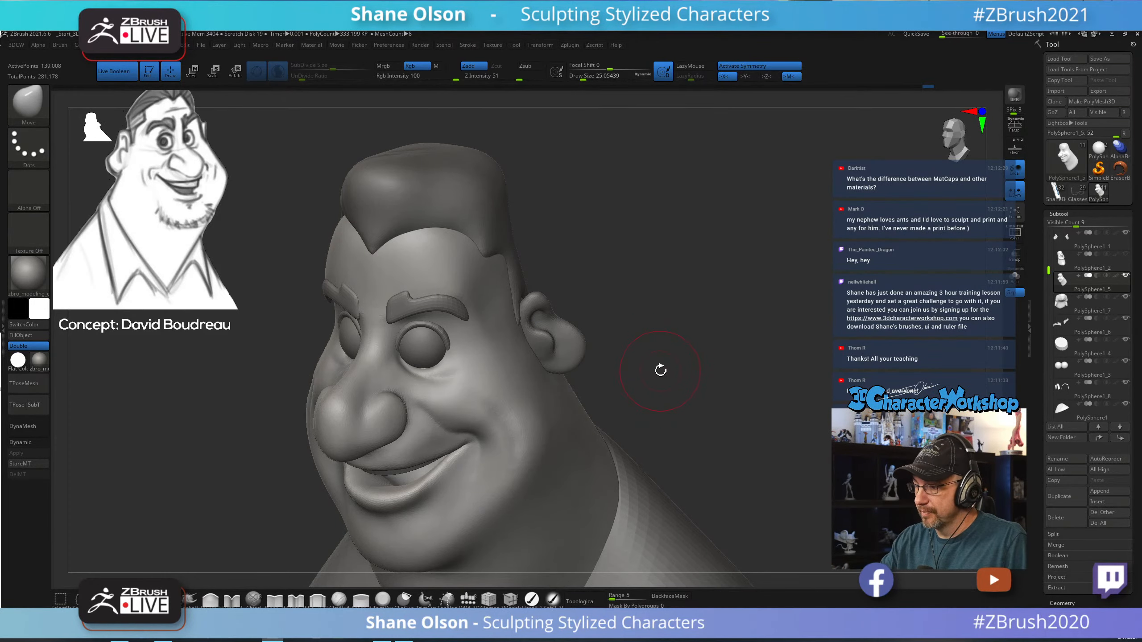
{"action": "mouse_move", "coordinate": [658, 336]}
{"action": "left_mouse_down"}
{"action": "mouse_move", "coordinate": [677, 328]}
{"action": "mouse_move", "coordinate": [669, 373]}
{"action": "mouse_move", "coordinate": [682, 391]}
{"action": "left_mouse_up"}
{"action": "key", "text": "s"}
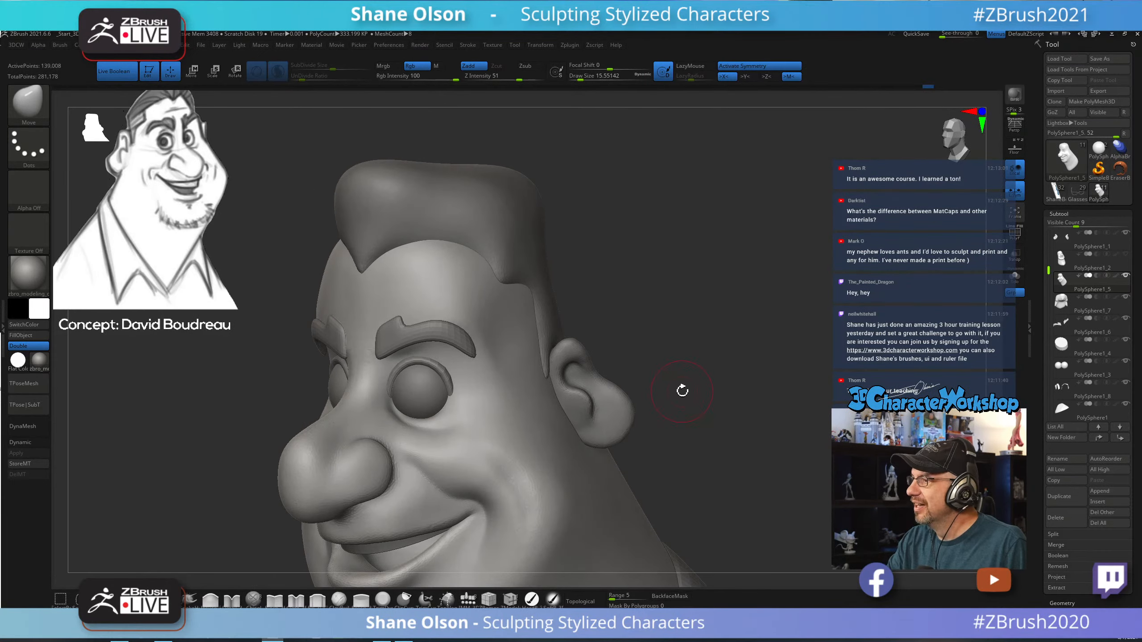
{"action": "mouse_move", "coordinate": [693, 351]}
{"action": "left_mouse_down"}
{"action": "mouse_move", "coordinate": [663, 400]}
{"action": "mouse_move", "coordinate": [711, 372]}
{"action": "mouse_move", "coordinate": [683, 390]}
{"action": "left_mouse_up"}
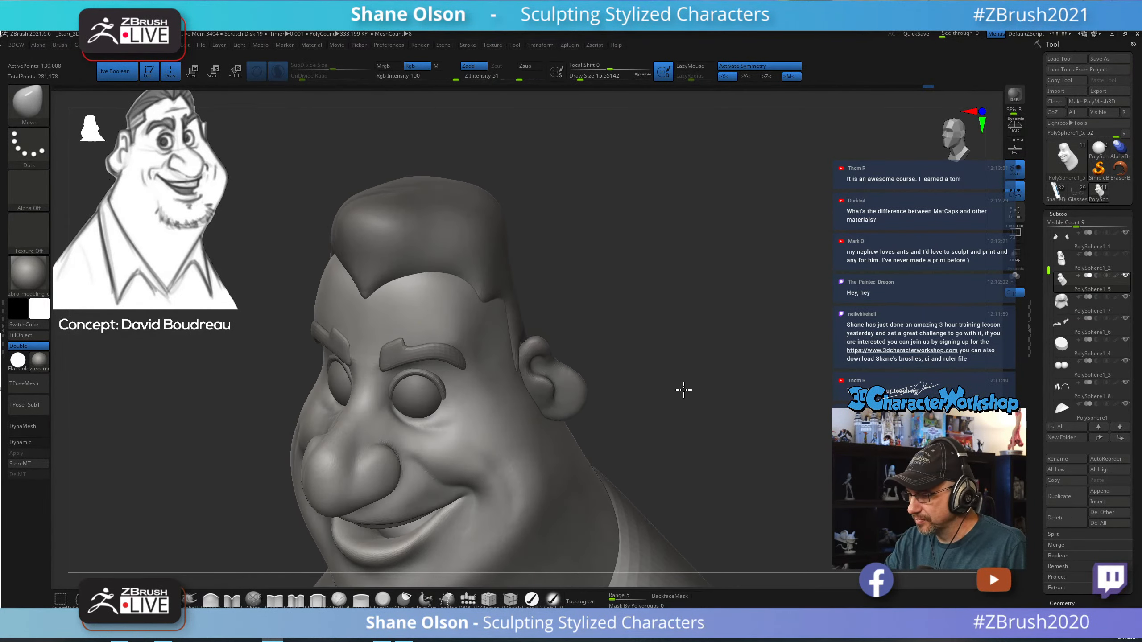
Switch to the Pinch_3DCW brush at Draw Size 7.4673 and sharpen the edge of the lower eyelid.
{"action": "left_click", "coordinate": [274, 600]}
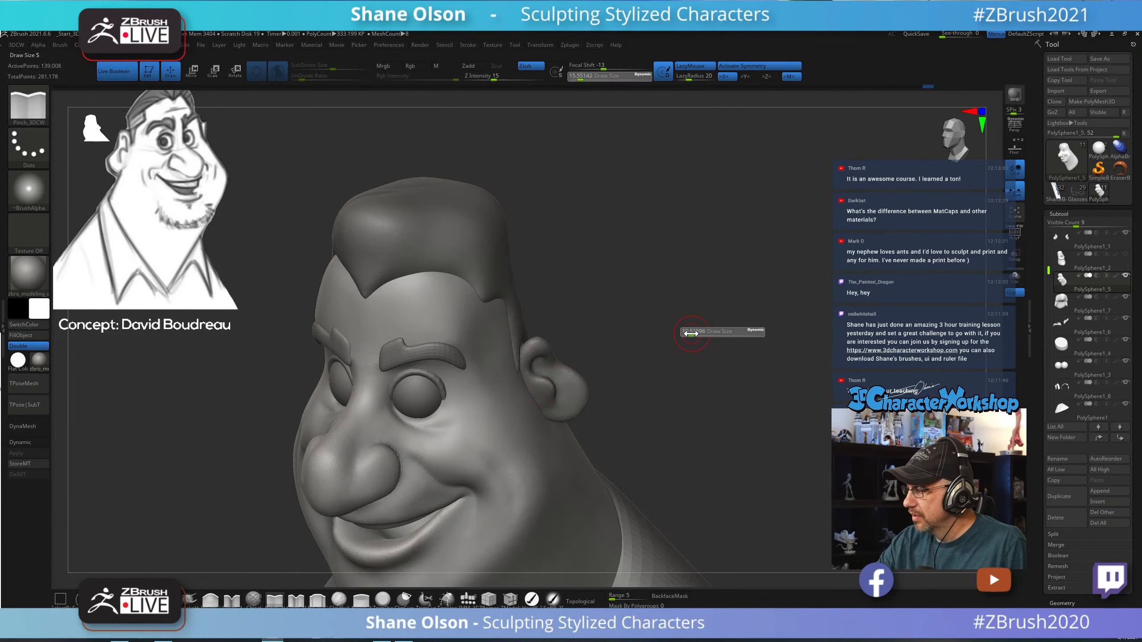
{"action": "mouse_move", "coordinate": [692, 332]}
{"action": "left_mouse_down", "text": "alt"}
{"action": "mouse_move", "coordinate": [685, 367]}
{"action": "mouse_move", "coordinate": [686, 346]}
{"action": "left_mouse_up", "text": "alt"}
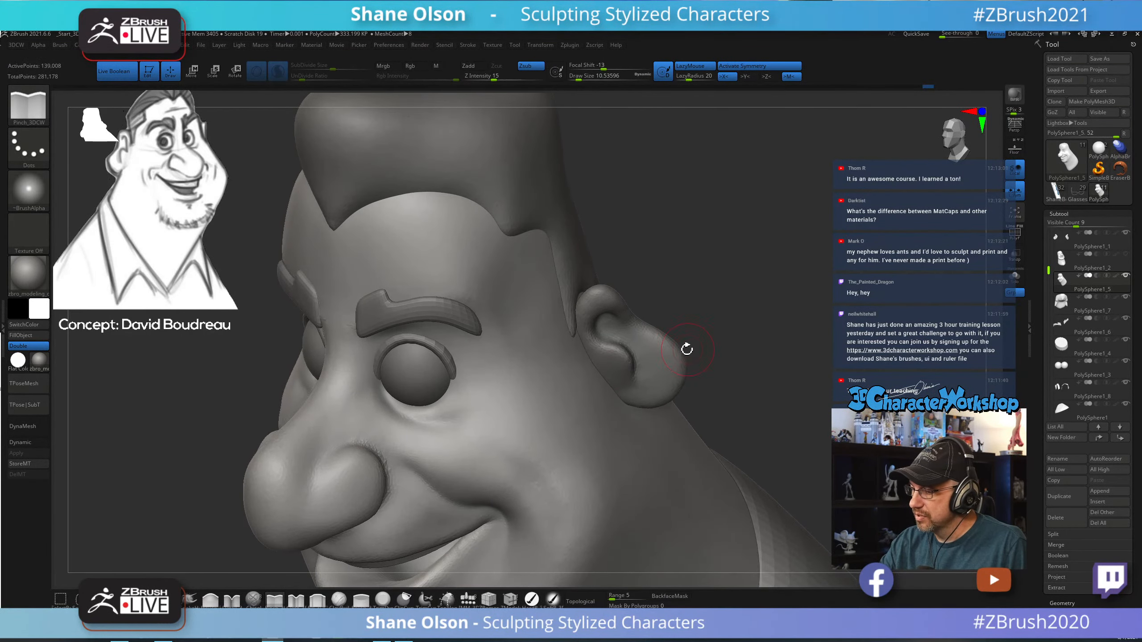
{"action": "key", "text": "s"}
{"action": "mouse_move", "coordinate": [384, 391]}
{"action": "left_mouse_down"}
{"action": "mouse_move", "coordinate": [376, 377]}
{"action": "mouse_move", "coordinate": [386, 400]}
{"action": "mouse_move", "coordinate": [437, 425]}
{"action": "left_mouse_up"}
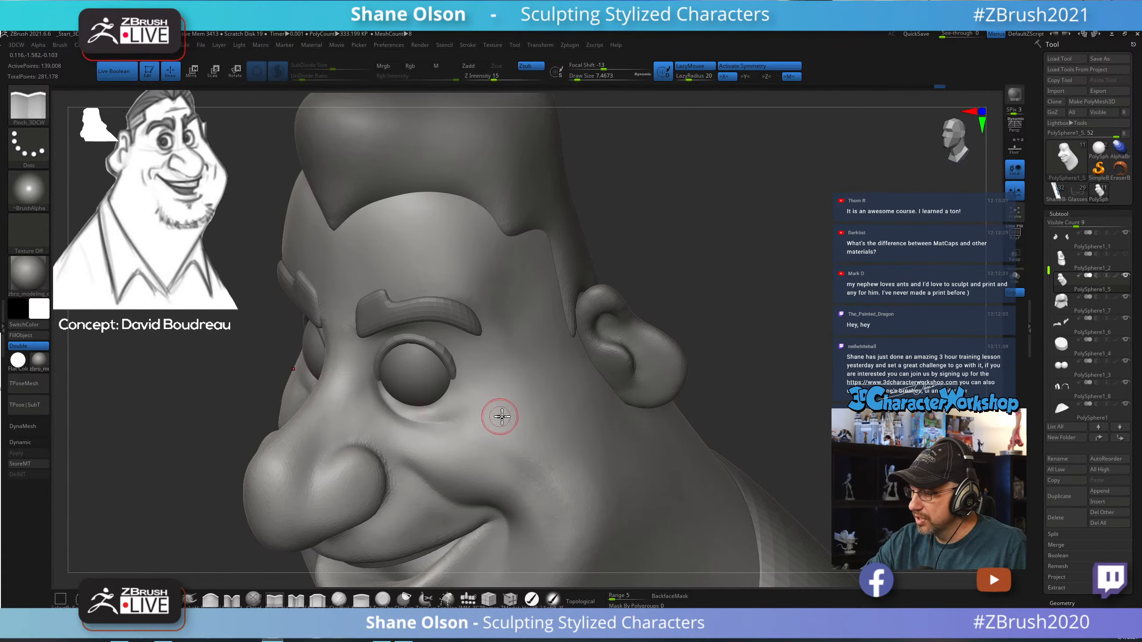
Review the face from front and three-quarter views and set the Pinch_3DCW brush's Draw Size to 25.05439.
{"action": "mouse_move", "coordinate": [794, 347]}
{"action": "left_mouse_down"}
{"action": "mouse_move", "coordinate": [821, 334]}
{"action": "mouse_move", "coordinate": [781, 366]}
{"action": "mouse_move", "coordinate": [789, 374]}
{"action": "mouse_move", "coordinate": [756, 358]}
{"action": "mouse_move", "coordinate": [758, 375]}
{"action": "left_mouse_up"}
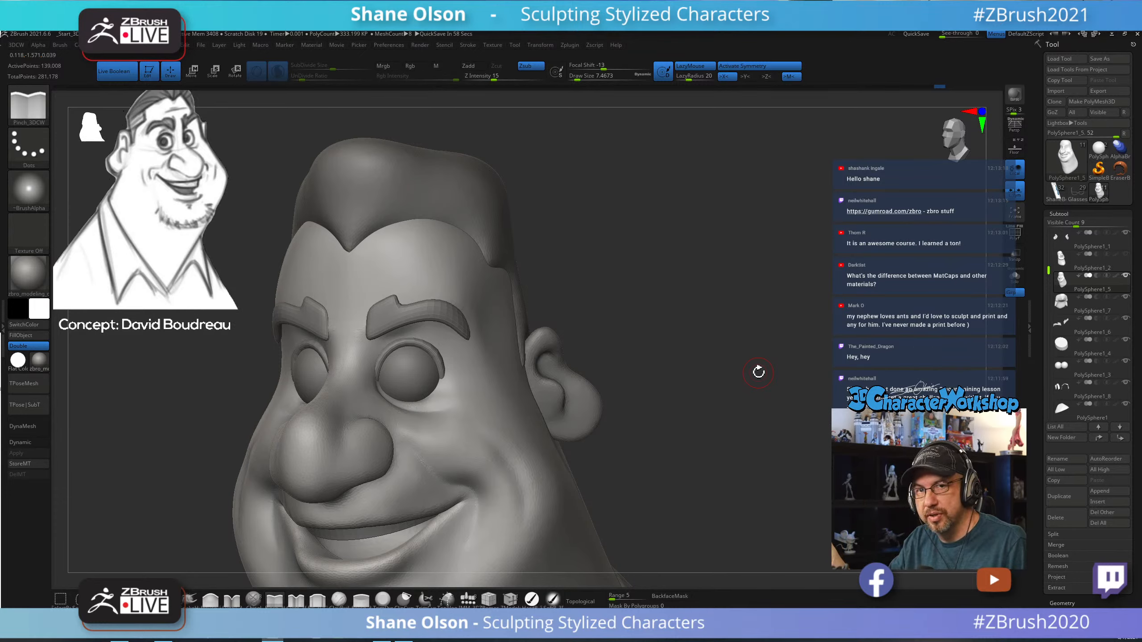
{"action": "mouse_move", "coordinate": [665, 436]}
{"action": "left_mouse_down"}
{"action": "mouse_move", "coordinate": [714, 439]}
{"action": "mouse_move", "coordinate": [721, 426]}
{"action": "left_mouse_up"}
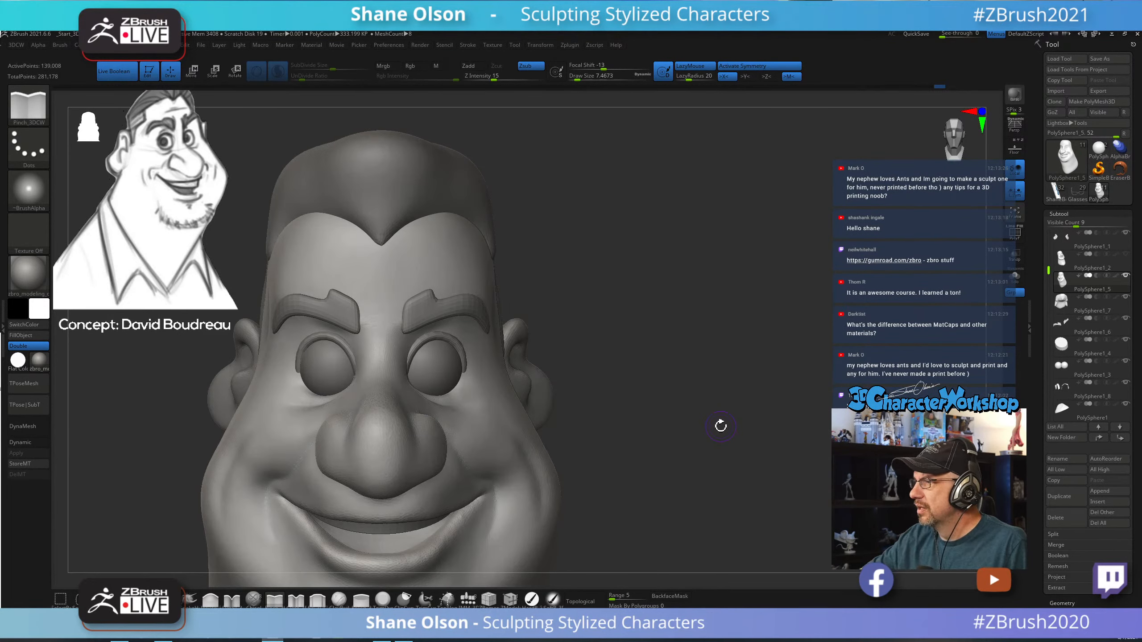
{"action": "left_click_drag", "start_coordinate": [720, 354], "coordinate": [694, 364], "text": "alt"}
{"action": "left_click_drag", "start_coordinate": [743, 332], "coordinate": [804, 303], "text": "alt"}
{"action": "mouse_move", "coordinate": [794, 359]}
{"action": "left_mouse_down"}
{"action": "mouse_move", "coordinate": [806, 355]}
{"action": "mouse_move", "coordinate": [795, 360]}
{"action": "left_mouse_up"}
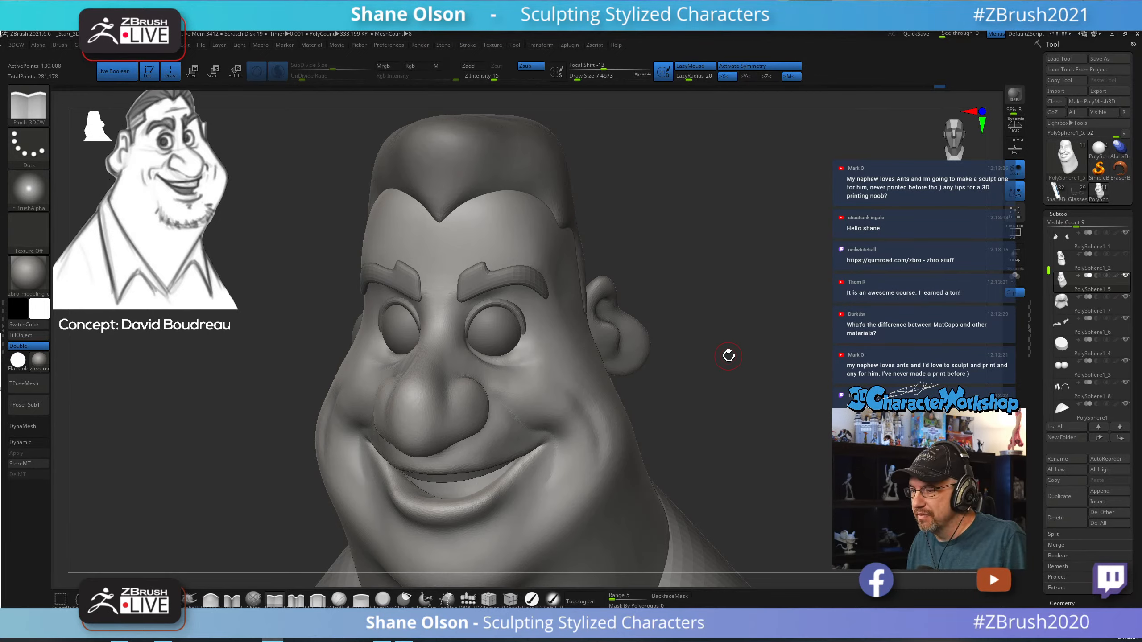
{"action": "key", "text": "s"}
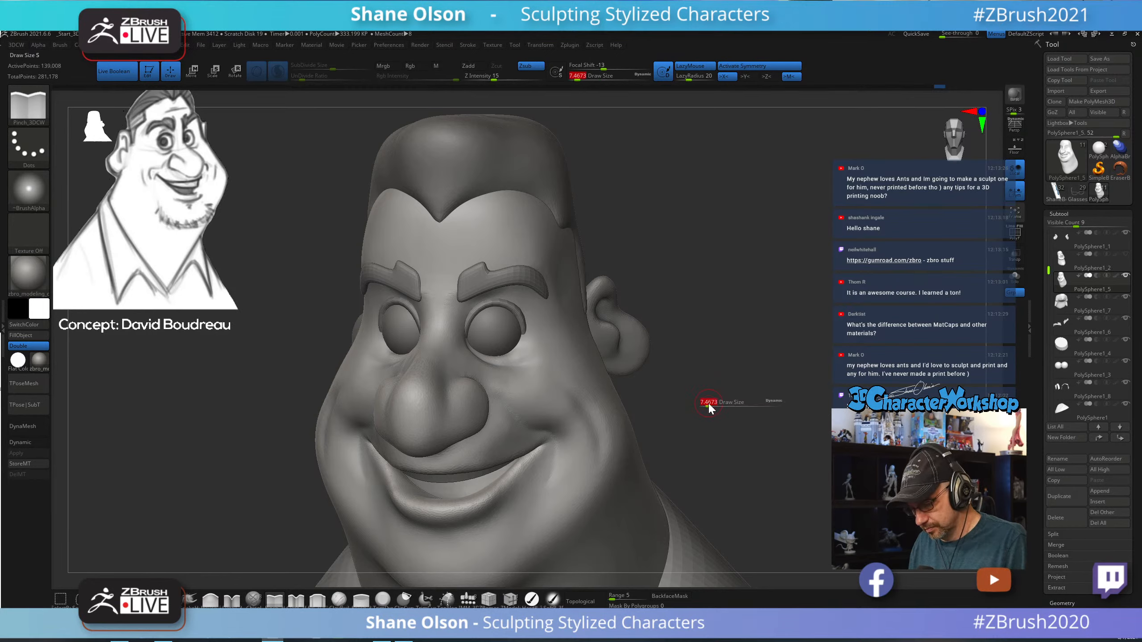
{"action": "left_click_drag", "start_coordinate": [708, 403], "coordinate": [717, 399]}
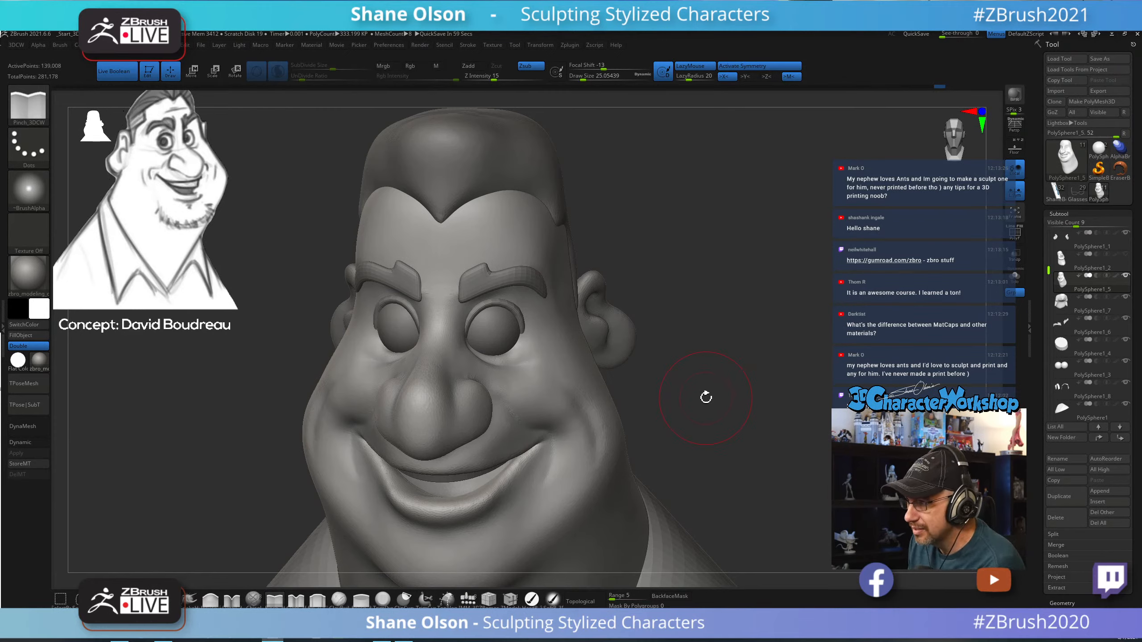
{"action": "left_click_drag", "start_coordinate": [718, 378], "coordinate": [757, 324]}
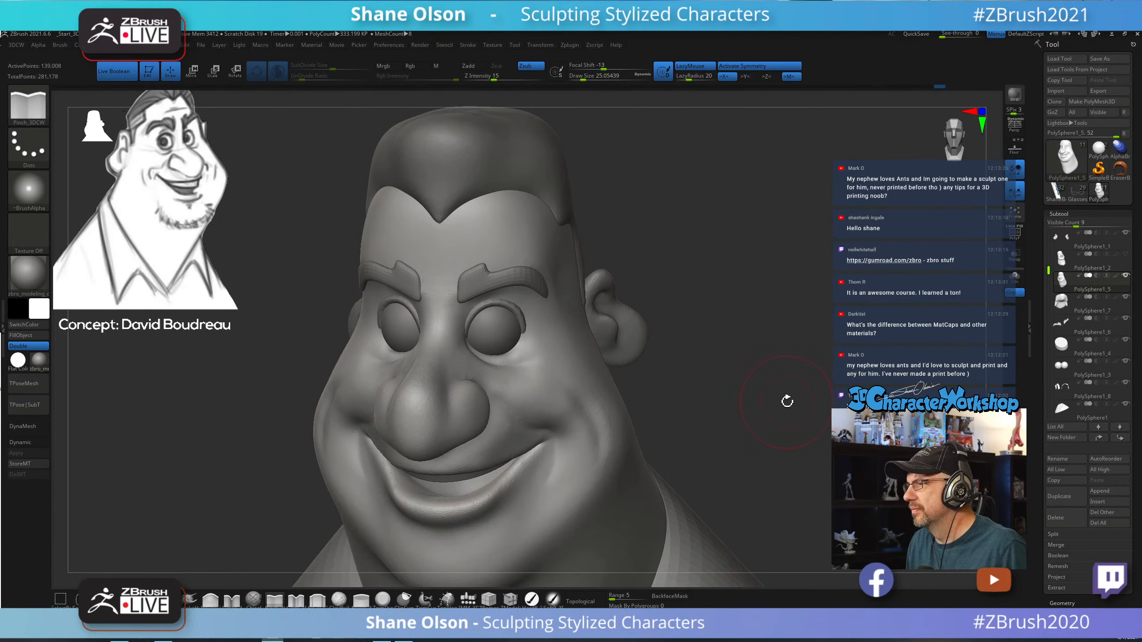
{"action": "left_click_drag", "start_coordinate": [787, 398], "coordinate": [790, 327]}
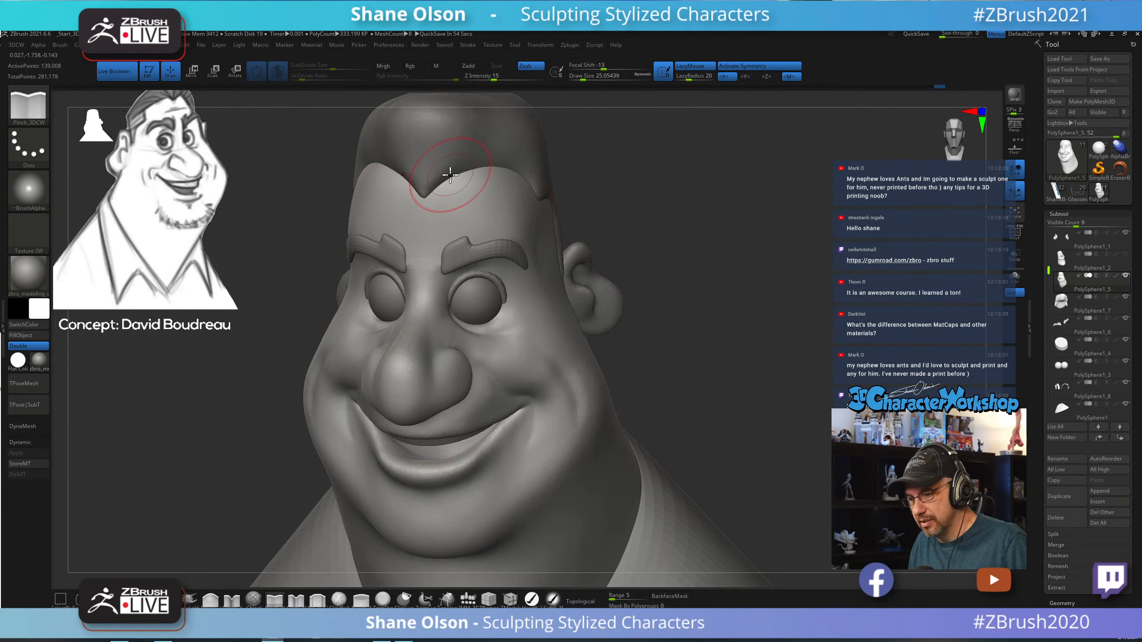
Change the sculpt's display material to BasicMaterial and try out the light placement on it.
{"action": "left_click", "coordinate": [40, 362]}
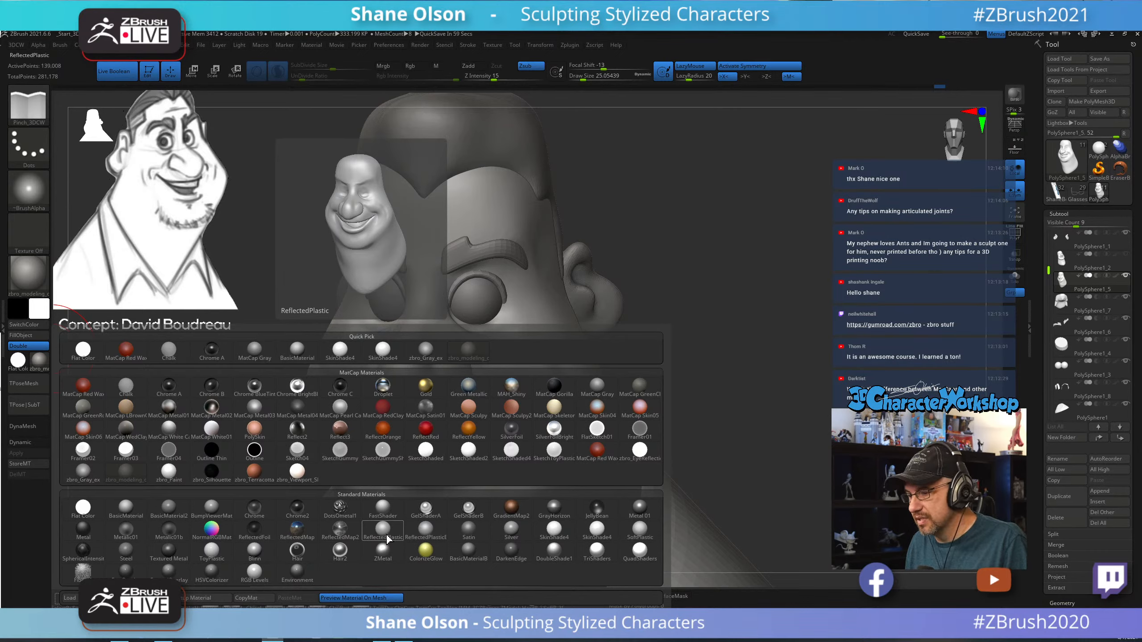
{"action": "left_click", "coordinate": [125, 508]}
{"action": "left_click_drag", "start_coordinate": [769, 302], "coordinate": [693, 265]}
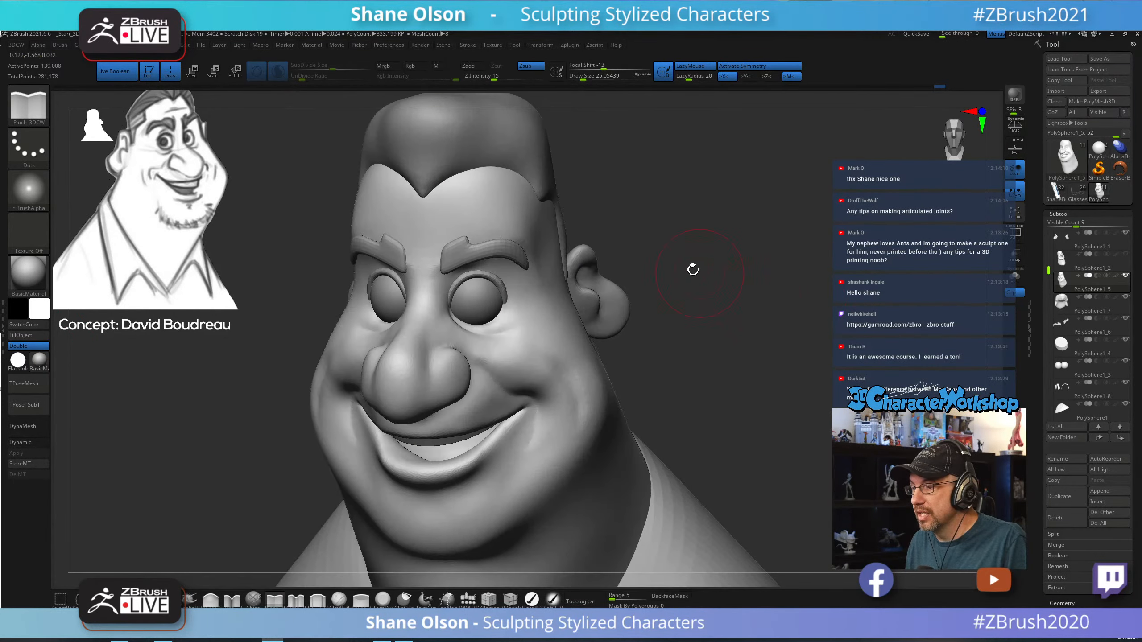
{"action": "left_click", "coordinate": [239, 46]}
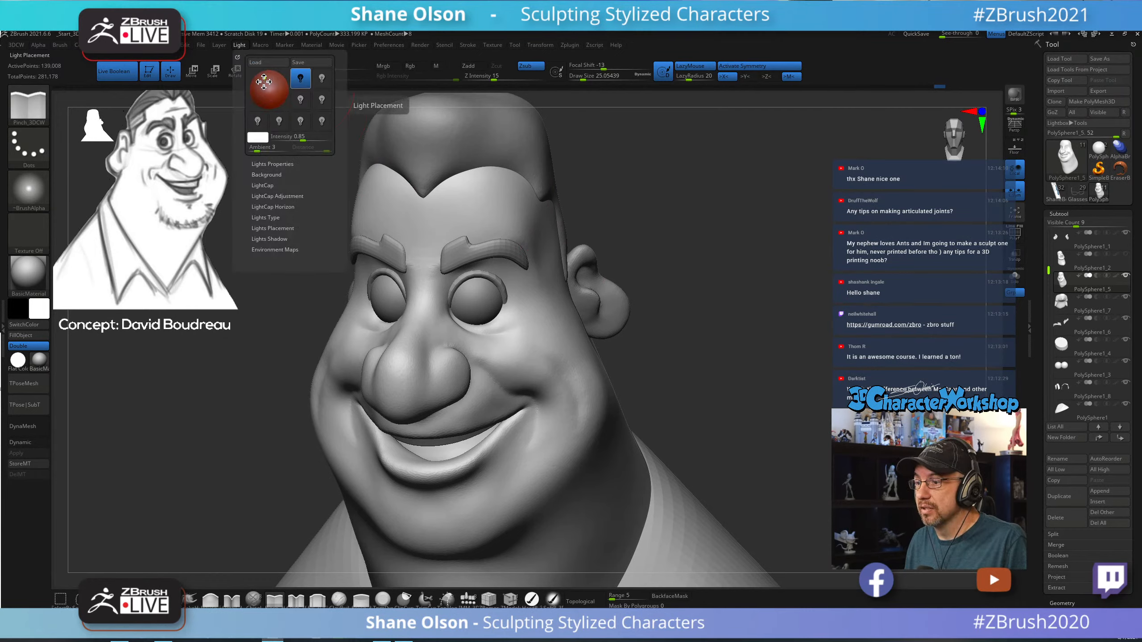
{"action": "left_click_drag", "start_coordinate": [264, 82], "coordinate": [263, 82]}
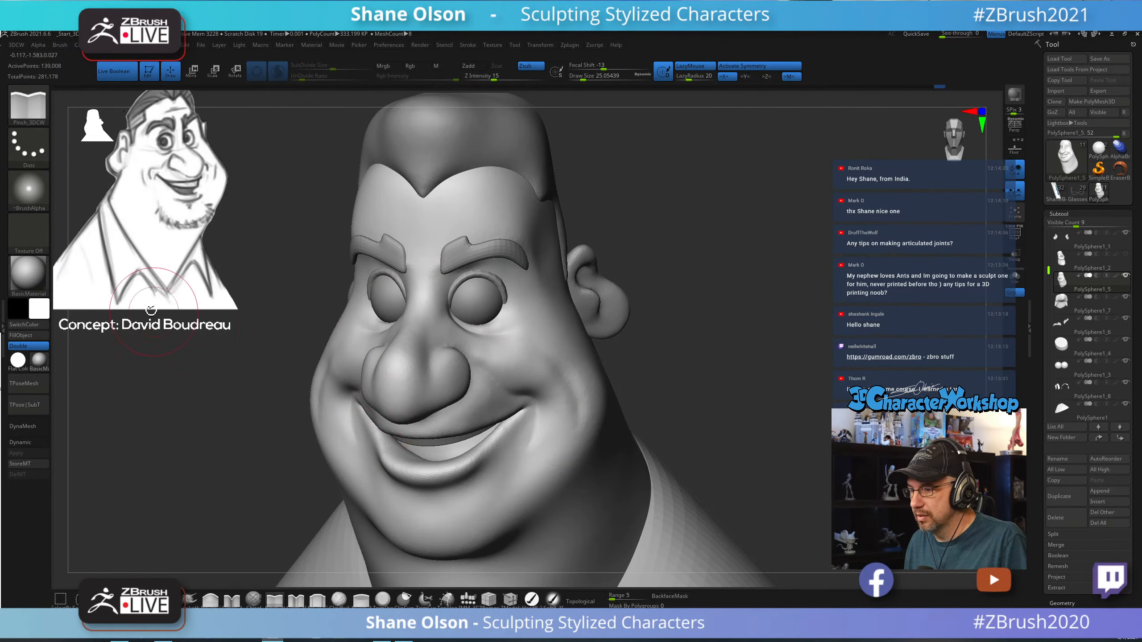
Set the display material back to zbro_Gray_ex and turn the bust to its side profile.
{"action": "left_click", "coordinate": [41, 367]}
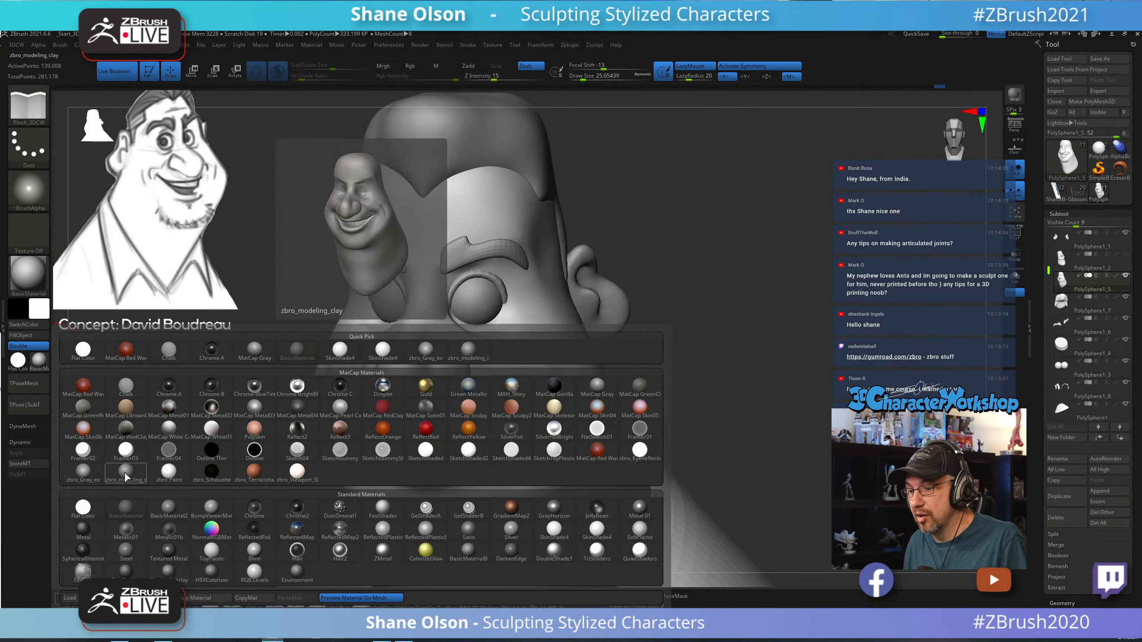
{"action": "left_click", "coordinate": [83, 480]}
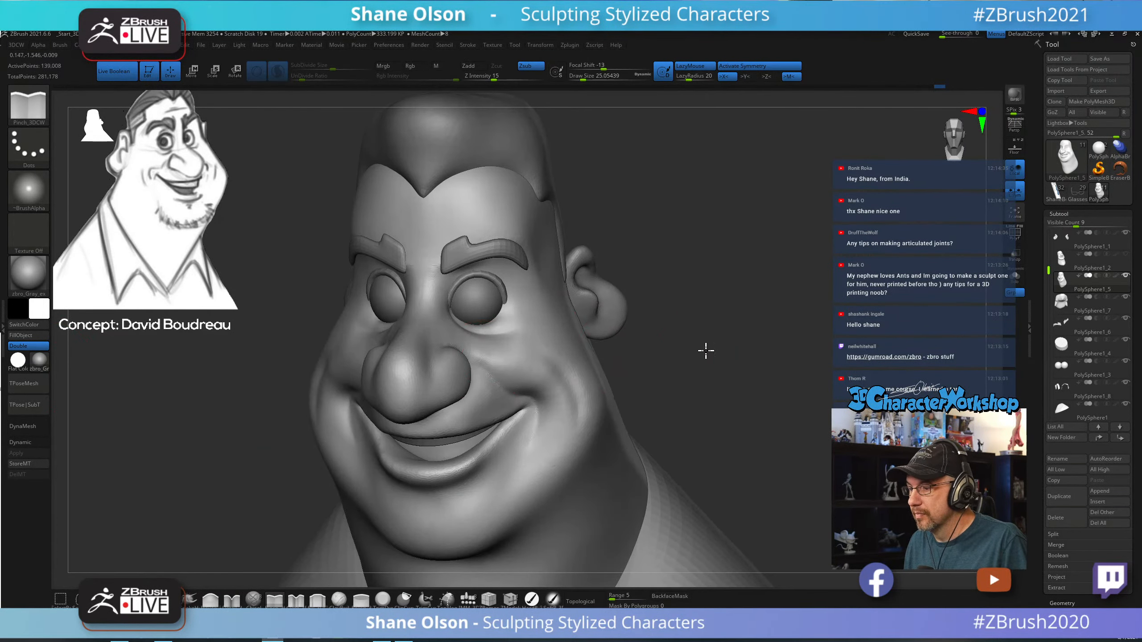
{"action": "mouse_move", "coordinate": [711, 343]}
{"action": "left_mouse_down"}
{"action": "mouse_move", "coordinate": [734, 360]}
{"action": "mouse_move", "coordinate": [761, 322]}
{"action": "mouse_move", "coordinate": [716, 342]}
{"action": "mouse_move", "coordinate": [751, 314]}
{"action": "mouse_move", "coordinate": [736, 332]}
{"action": "mouse_move", "coordinate": [669, 342]}
{"action": "mouse_move", "coordinate": [747, 334]}
{"action": "mouse_move", "coordinate": [690, 297]}
{"action": "mouse_move", "coordinate": [666, 321]}
{"action": "left_mouse_up"}
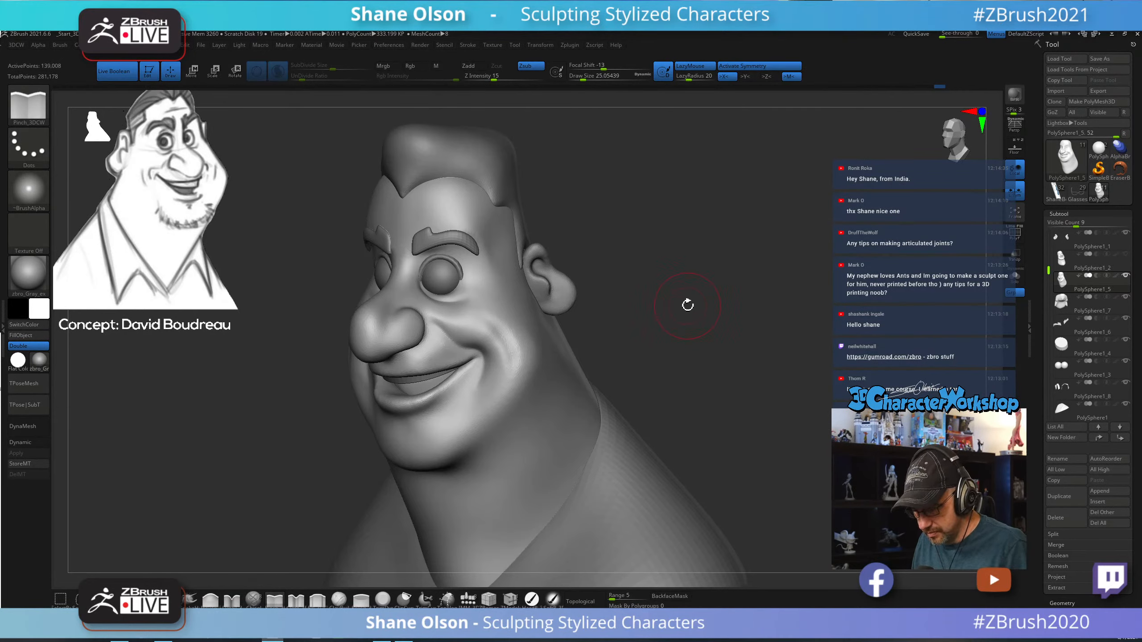
{"action": "mouse_move", "coordinate": [686, 303]}
{"action": "left_mouse_down"}
{"action": "mouse_move", "coordinate": [683, 314]}
{"action": "mouse_move", "coordinate": [704, 265]}
{"action": "mouse_move", "coordinate": [756, 257]}
{"action": "mouse_move", "coordinate": [685, 286]}
{"action": "mouse_move", "coordinate": [708, 259]}
{"action": "left_mouse_up"}
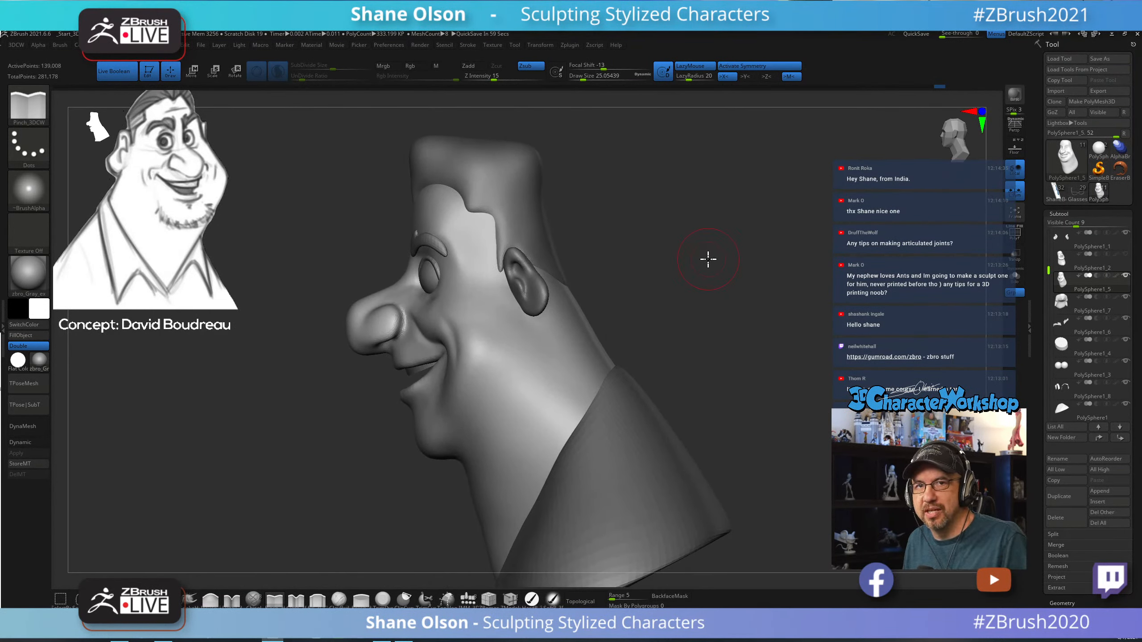
{"action": "left_click_drag", "start_coordinate": [679, 249], "coordinate": [660, 279]}
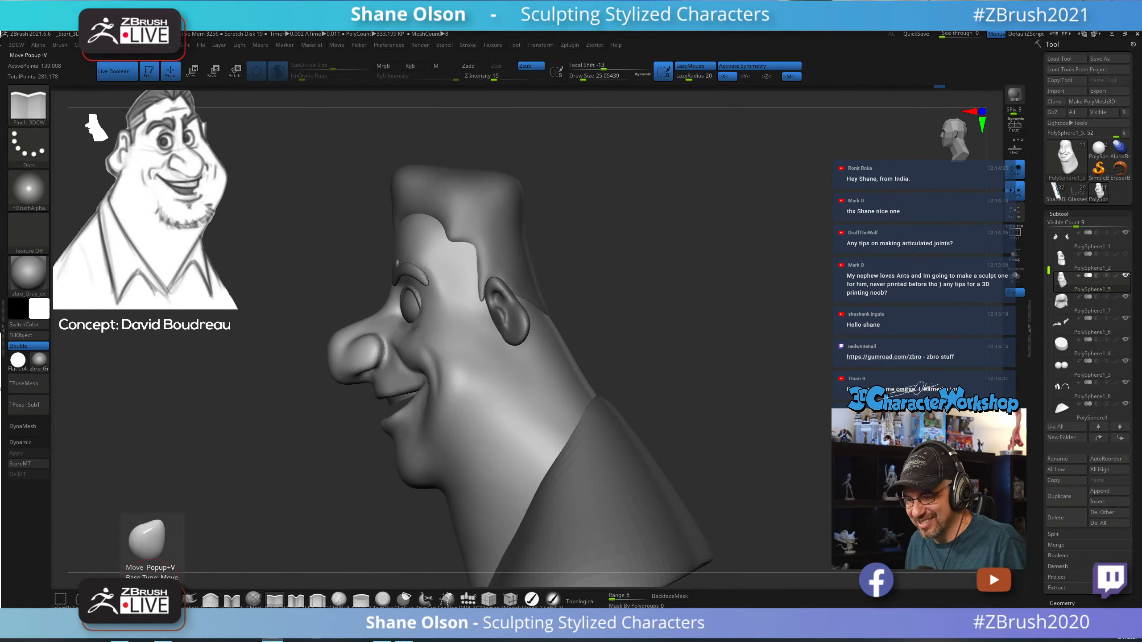
Select the Move brush, zoom in on the profile, and return to the Pinch_3DCW brush.
{"action": "key", "text": "b"}
{"action": "key", "text": "m"}
{"action": "key", "text": "v"}
{"action": "left_click_drag", "start_coordinate": [246, 437], "coordinate": [257, 453]}
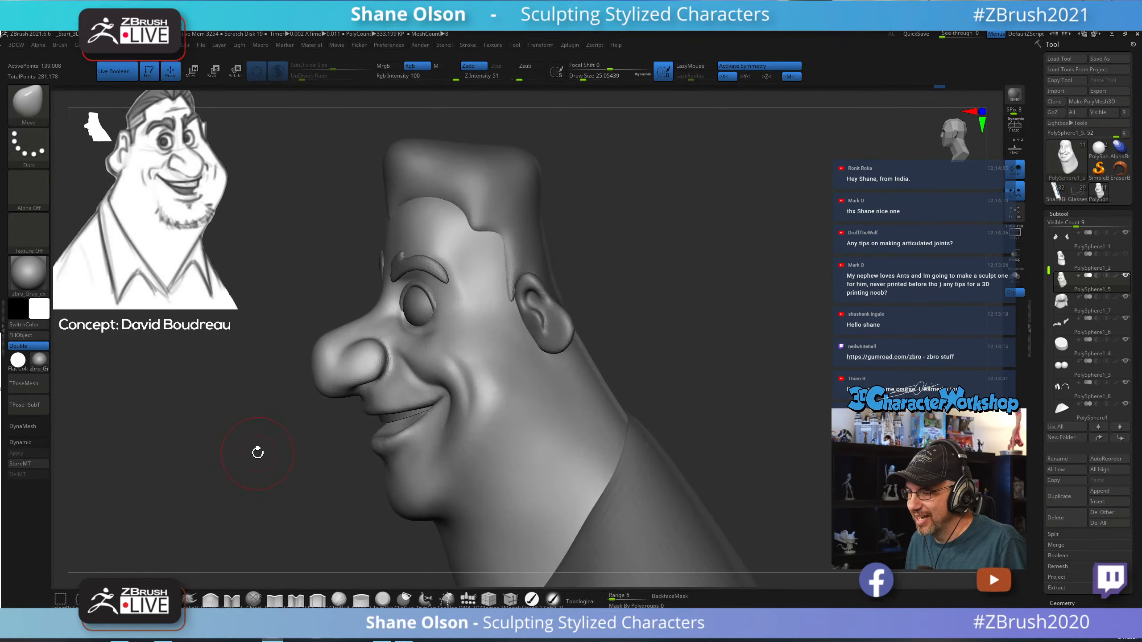
{"action": "key", "text": "b"}
{"action": "key", "text": "p"}
{"action": "key", "text": "i"}
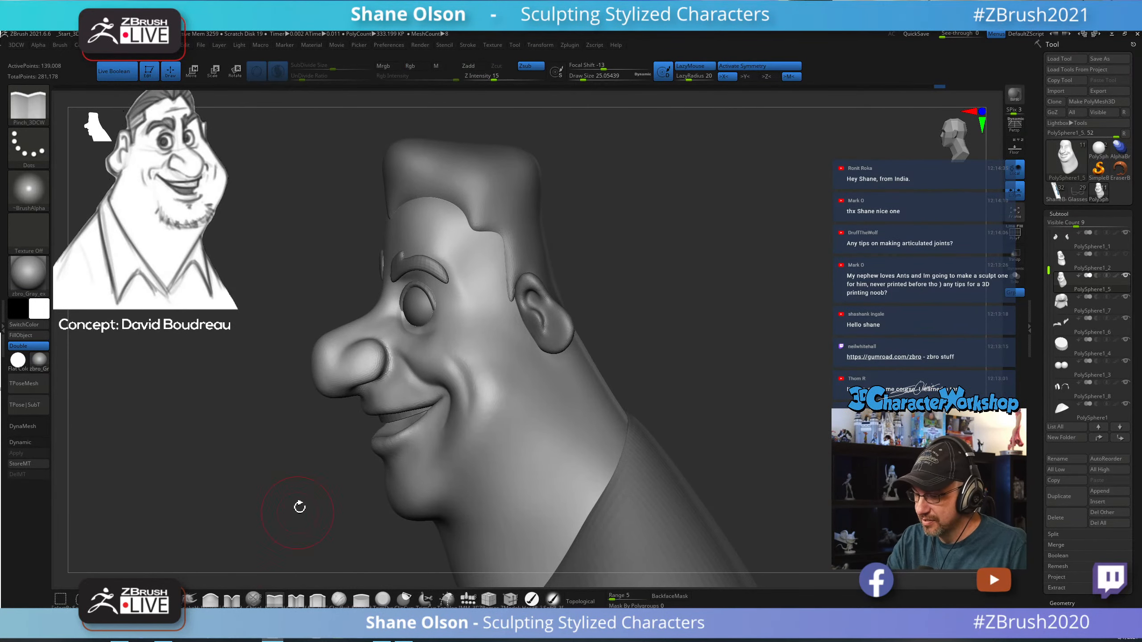
Sharpen the crease around the back of the nostril with the Pinch_3DCW brush at a Draw Size of 15.55142.
{"action": "key", "text": "s"}
{"action": "mouse_move", "coordinate": [318, 473]}
{"action": "left_mouse_down"}
{"action": "mouse_move", "coordinate": [363, 481]}
{"action": "mouse_move", "coordinate": [363, 518]}
{"action": "left_mouse_up"}
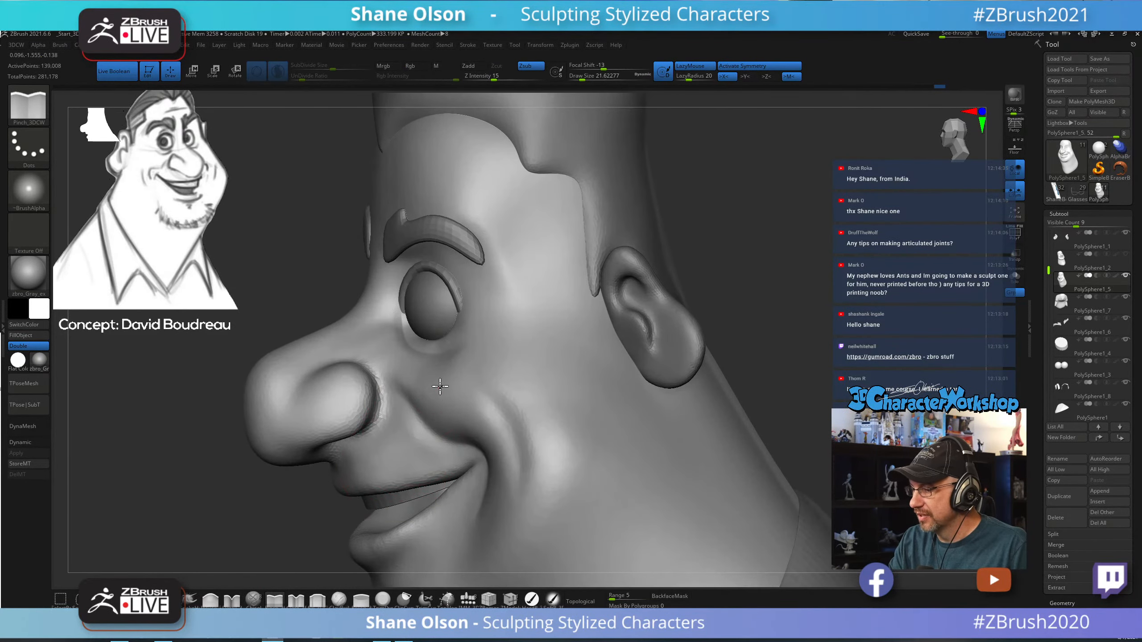
{"action": "right_click_drag", "start_coordinate": [439, 382], "coordinate": [446, 410], "text": "alt"}
{"action": "key", "text": "s"}
{"action": "left_click_drag", "start_coordinate": [447, 403], "coordinate": [443, 404]}
{"action": "right_click_drag", "start_coordinate": [458, 406], "coordinate": [429, 401]}
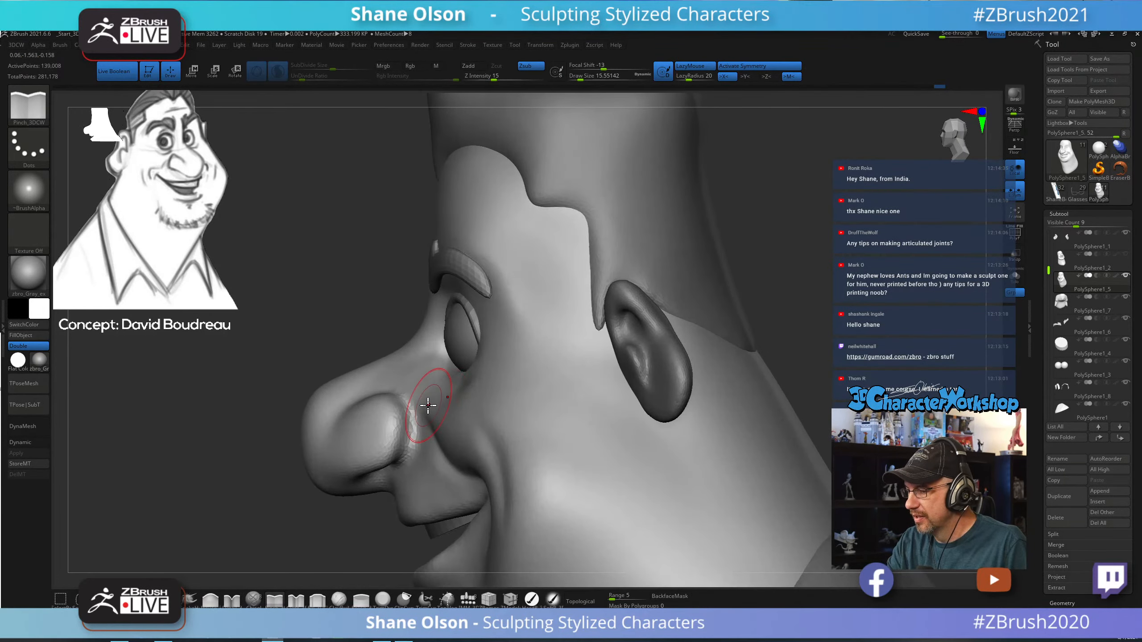
{"action": "mouse_move", "coordinate": [400, 399]}
{"action": "left_mouse_down"}
{"action": "mouse_move", "coordinate": [413, 427]}
{"action": "mouse_move", "coordinate": [404, 458]}
{"action": "left_mouse_up"}
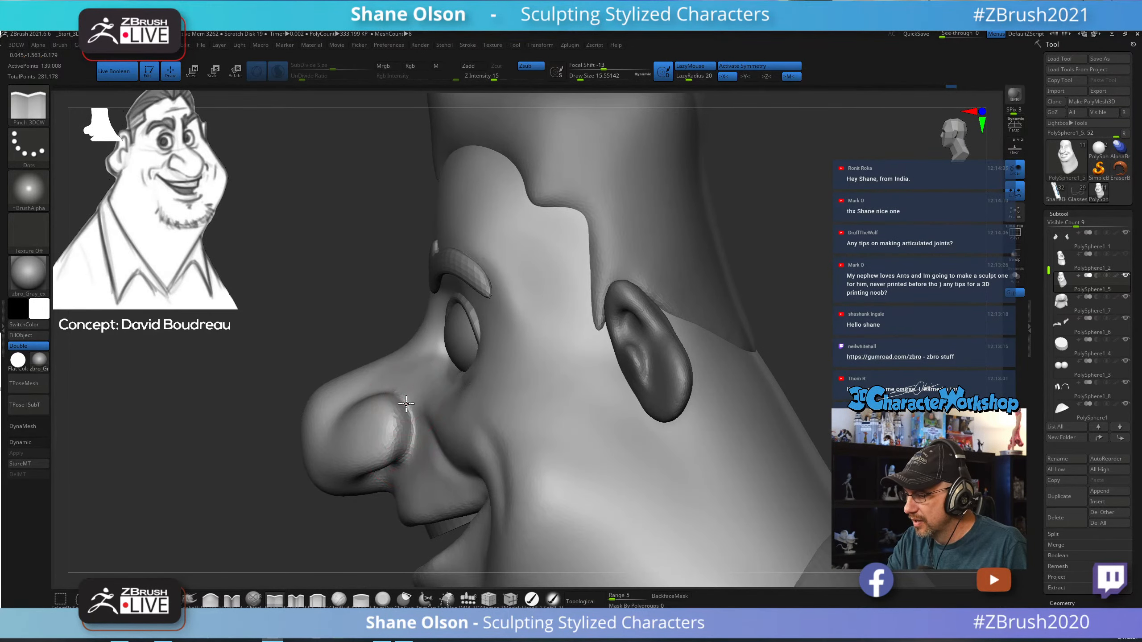
{"action": "right_click_drag", "start_coordinate": [468, 438], "coordinate": [520, 435]}
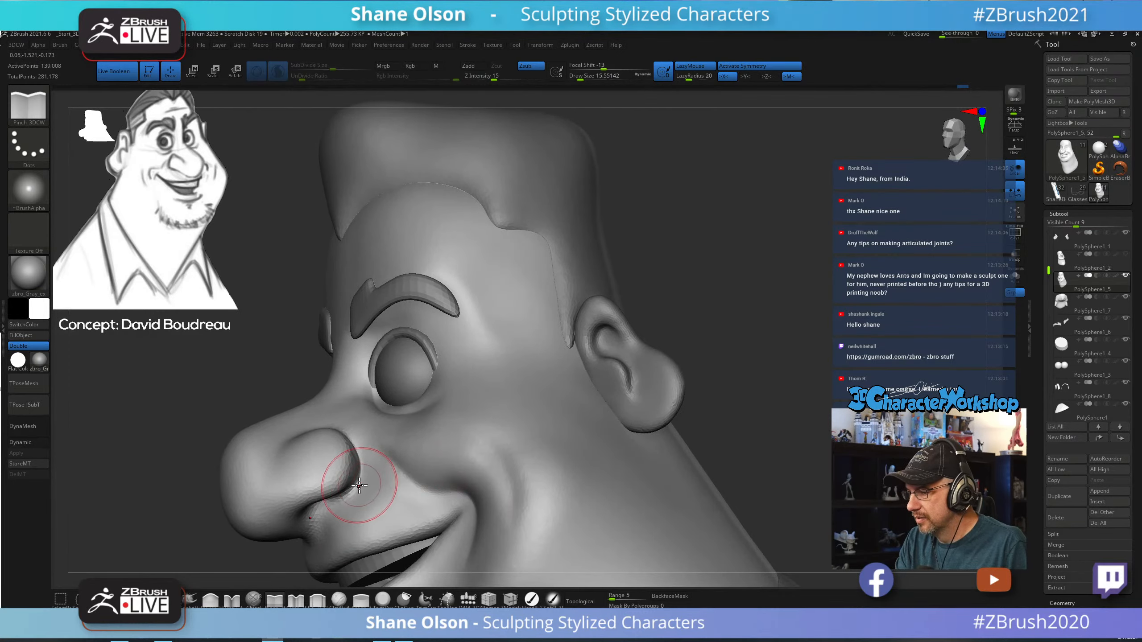
{"action": "left_click_drag", "start_coordinate": [359, 481], "coordinate": [331, 500]}
{"action": "right_click_drag", "start_coordinate": [582, 467], "coordinate": [656, 370]}
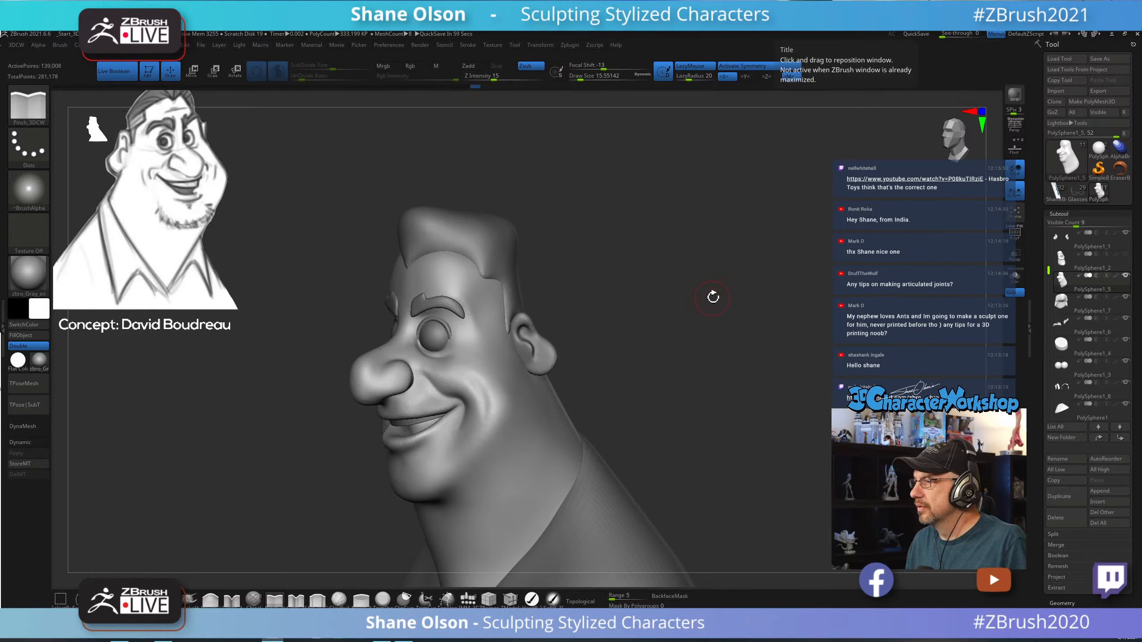
{"action": "mouse_move", "coordinate": [713, 293]}
{"action": "left_mouse_down", "text": "shift"}
{"action": "mouse_move", "coordinate": [681, 324]}
{"action": "mouse_move", "coordinate": [735, 296]}
{"action": "mouse_move", "coordinate": [761, 299]}
{"action": "mouse_move", "coordinate": [710, 305]}
{"action": "left_mouse_up", "text": "shift"}
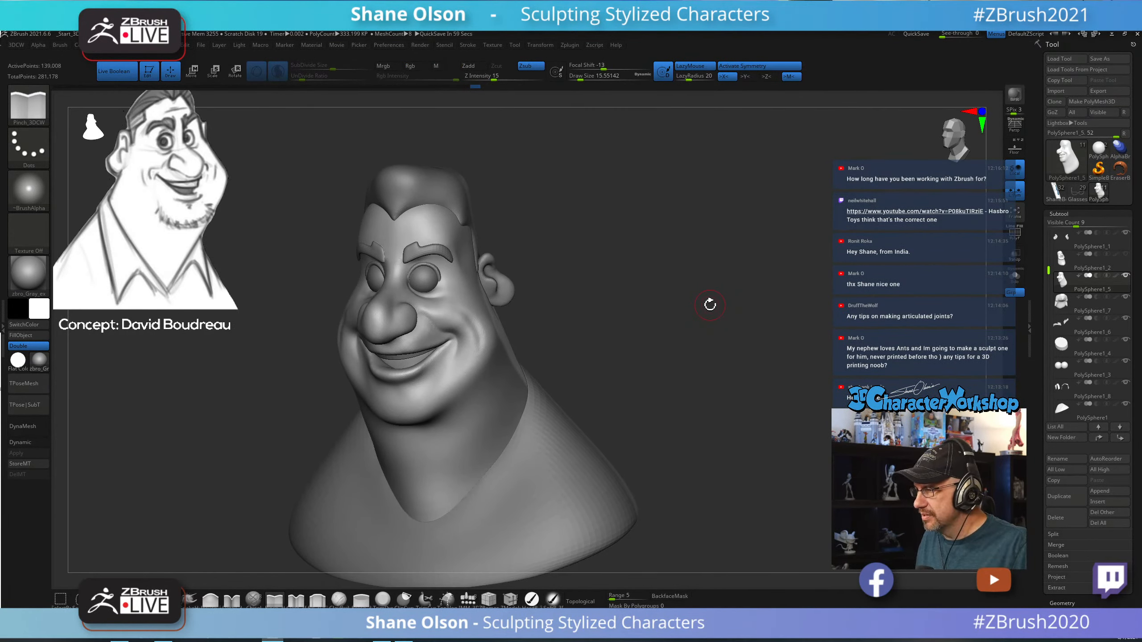
{"action": "left_click_drag", "start_coordinate": [704, 308], "coordinate": [691, 305]}
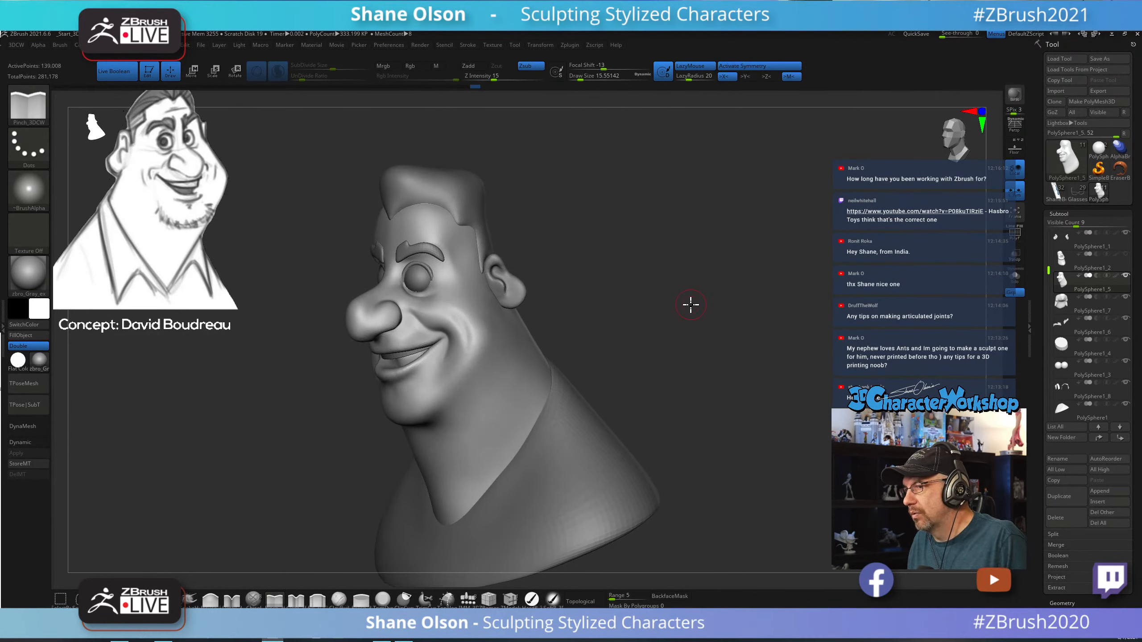
{"action": "key", "text": "s"}
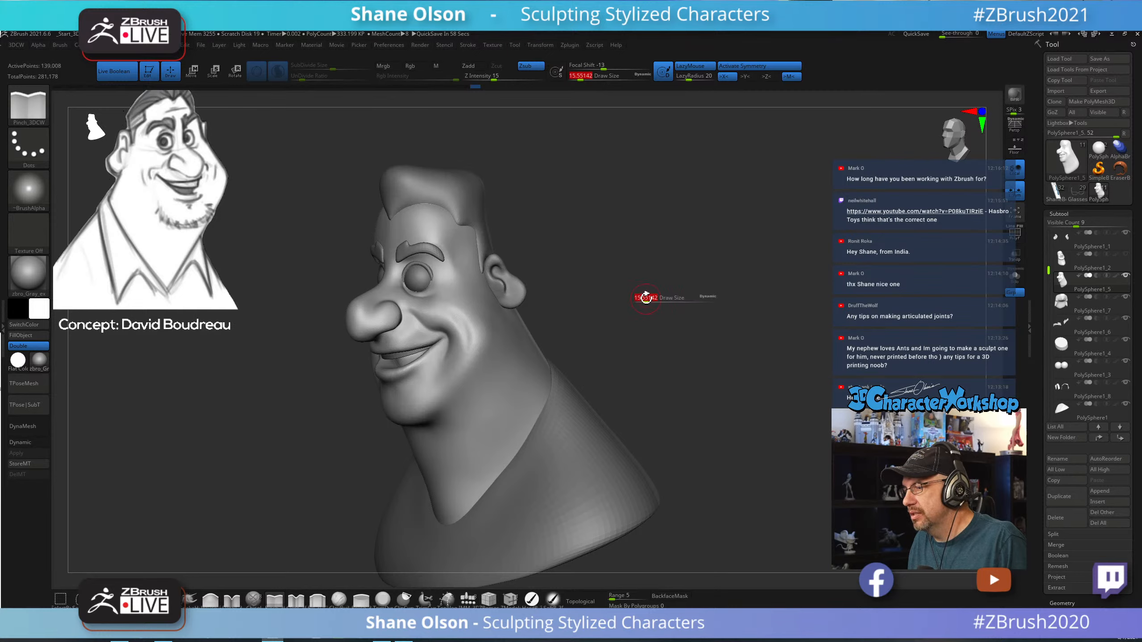
{"action": "left_click_drag", "start_coordinate": [645, 299], "coordinate": [651, 300]}
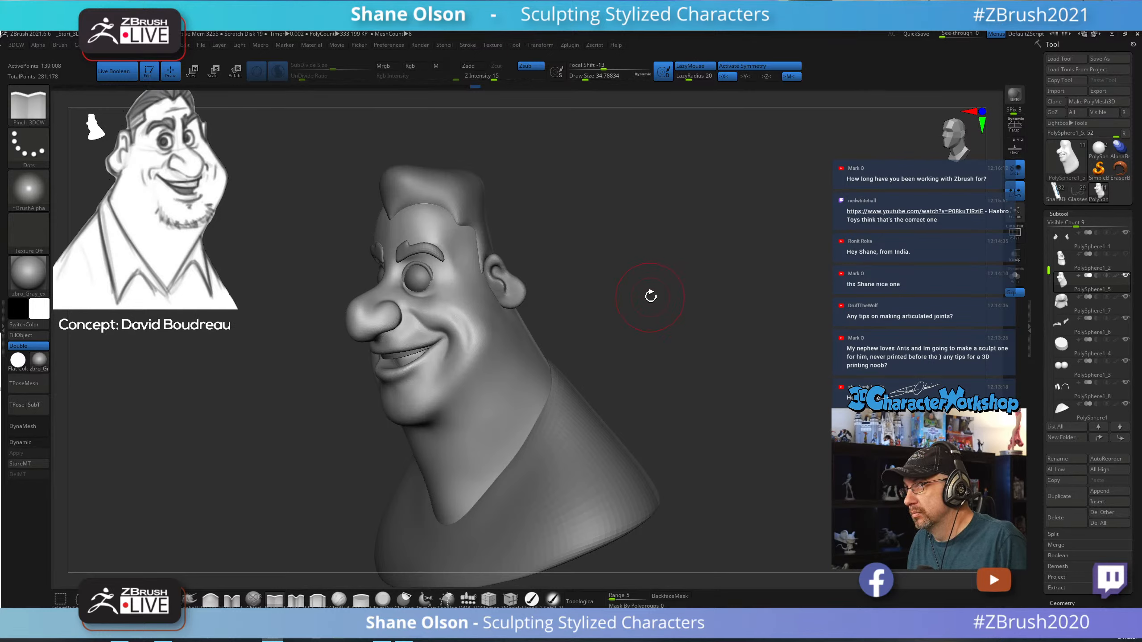
Pinch the smile fold on the cheek with Pinch_3DCW at a Draw Size of 16.97027 and smooth the surrounding area.
{"action": "mouse_move", "coordinate": [650, 296]}
{"action": "left_mouse_down"}
{"action": "mouse_move", "coordinate": [663, 298]}
{"action": "mouse_move", "coordinate": [643, 272]}
{"action": "mouse_move", "coordinate": [651, 391]}
{"action": "left_mouse_up"}
{"action": "key", "text": "s"}
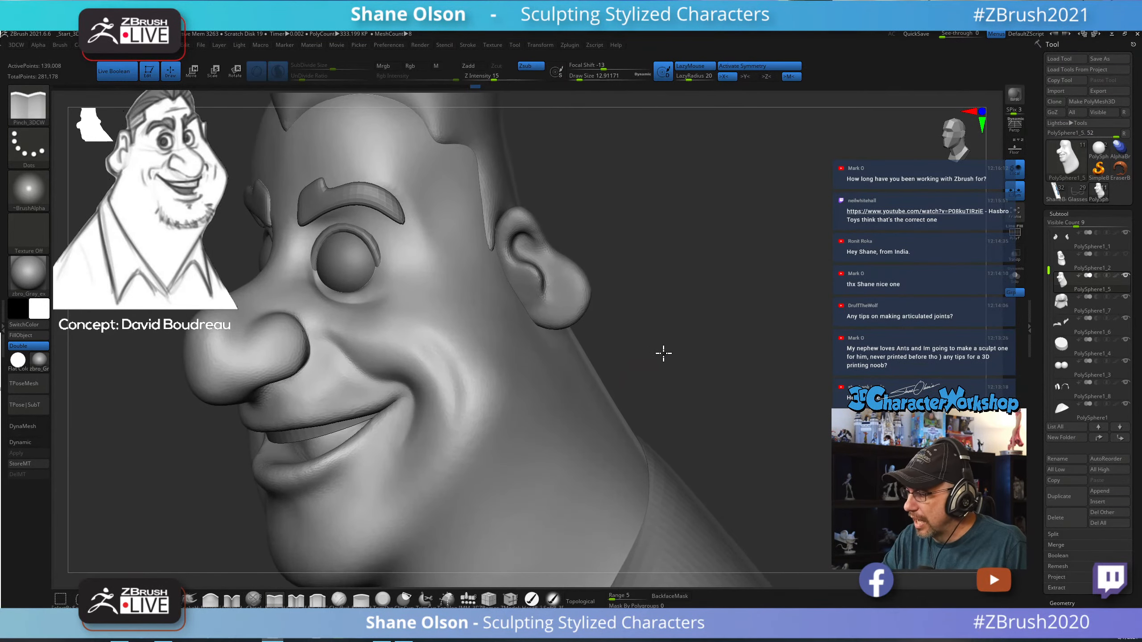
{"action": "key", "text": "s"}
{"action": "mouse_move", "coordinate": [663, 352]}
{"action": "left_mouse_down", "text": "alt"}
{"action": "mouse_move", "coordinate": [671, 367]}
{"action": "mouse_move", "coordinate": [701, 358]}
{"action": "left_mouse_up", "text": "alt"}
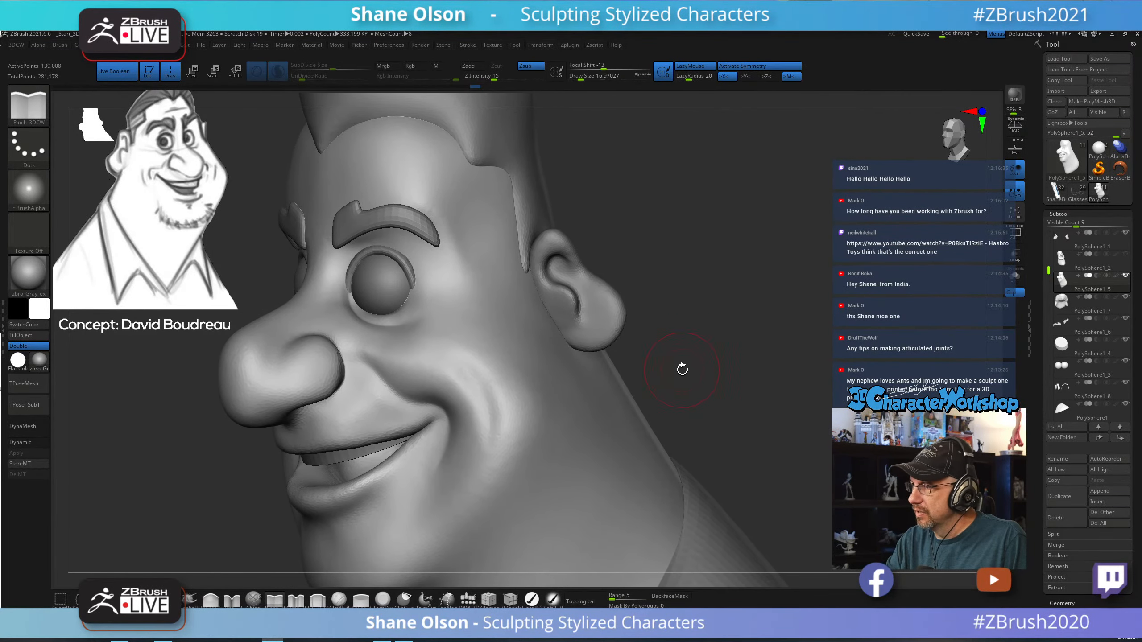
{"action": "mouse_move", "coordinate": [464, 361]}
{"action": "left_mouse_down"}
{"action": "mouse_move", "coordinate": [497, 403]}
{"action": "mouse_move", "coordinate": [479, 386]}
{"action": "mouse_move", "coordinate": [486, 465]}
{"action": "left_mouse_up"}
{"action": "mouse_move", "coordinate": [508, 377]}
{"action": "right_mouse_down"}
{"action": "mouse_move", "coordinate": [528, 372]}
{"action": "mouse_move", "coordinate": [516, 378]}
{"action": "right_mouse_up"}
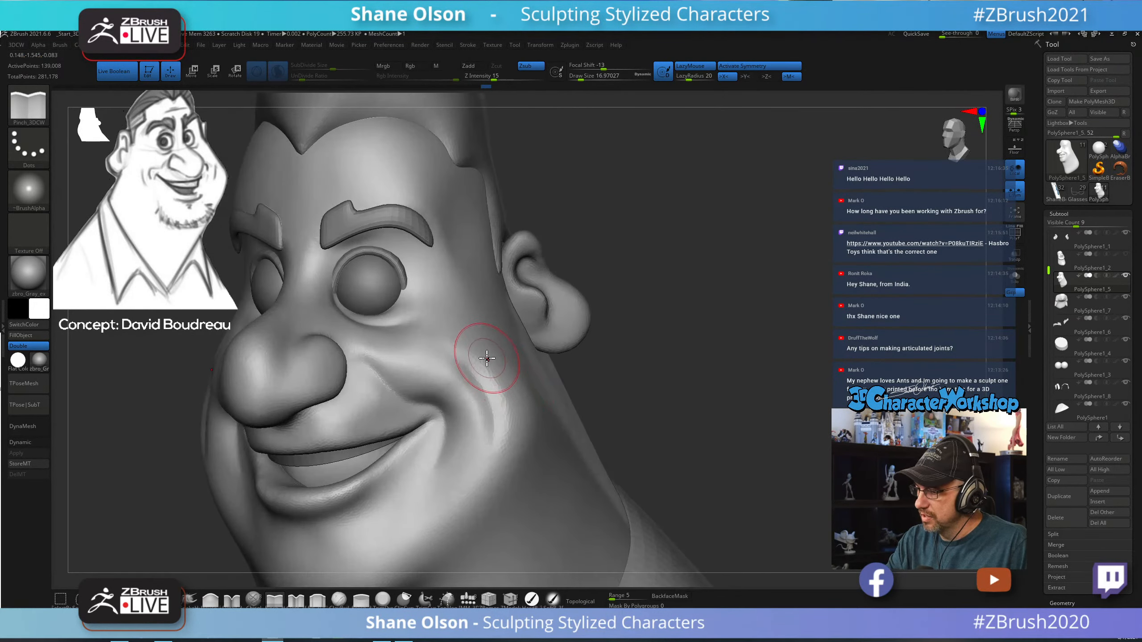
{"action": "mouse_move", "coordinate": [486, 358]}
{"action": "left_mouse_down", "text": "shift"}
{"action": "mouse_move", "coordinate": [518, 416]}
{"action": "mouse_move", "coordinate": [516, 474]}
{"action": "left_mouse_up", "text": "shift"}
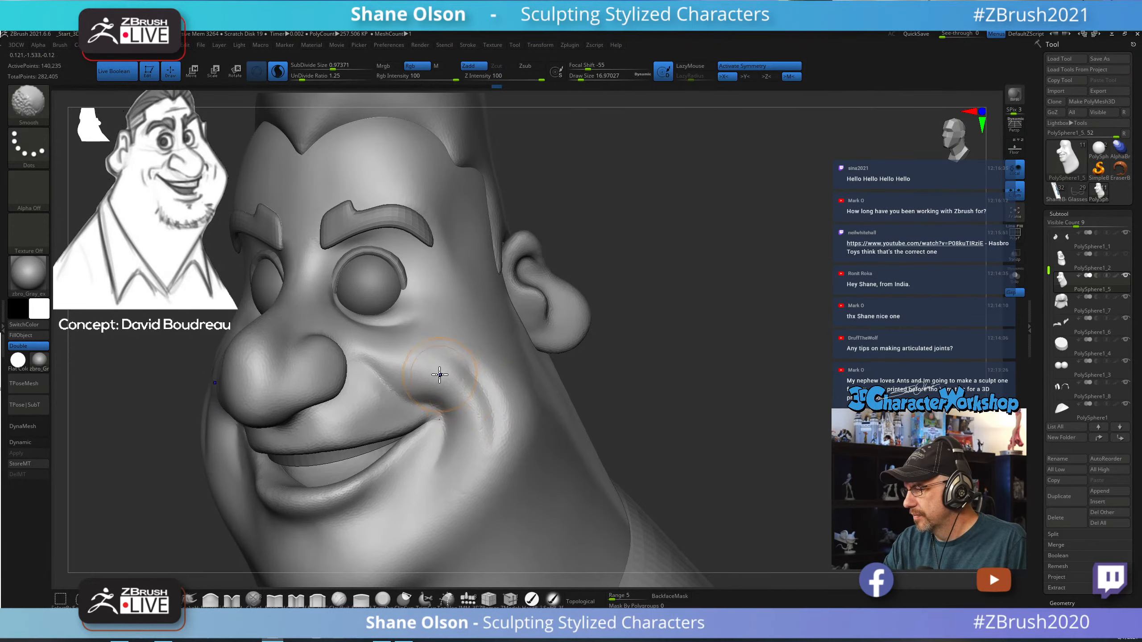
Make the ears the active subtool and reposition them against the head with the Move gizmo in side view.
{"action": "mouse_move", "coordinate": [665, 413]}
{"action": "left_mouse_down"}
{"action": "mouse_move", "coordinate": [745, 357]}
{"action": "mouse_move", "coordinate": [729, 435]}
{"action": "mouse_move", "coordinate": [772, 387]}
{"action": "mouse_move", "coordinate": [785, 390]}
{"action": "mouse_move", "coordinate": [766, 400]}
{"action": "mouse_move", "coordinate": [719, 373]}
{"action": "mouse_move", "coordinate": [767, 423]}
{"action": "mouse_move", "coordinate": [788, 423]}
{"action": "mouse_move", "coordinate": [721, 436]}
{"action": "mouse_move", "coordinate": [783, 389]}
{"action": "mouse_move", "coordinate": [740, 365]}
{"action": "left_mouse_up"}
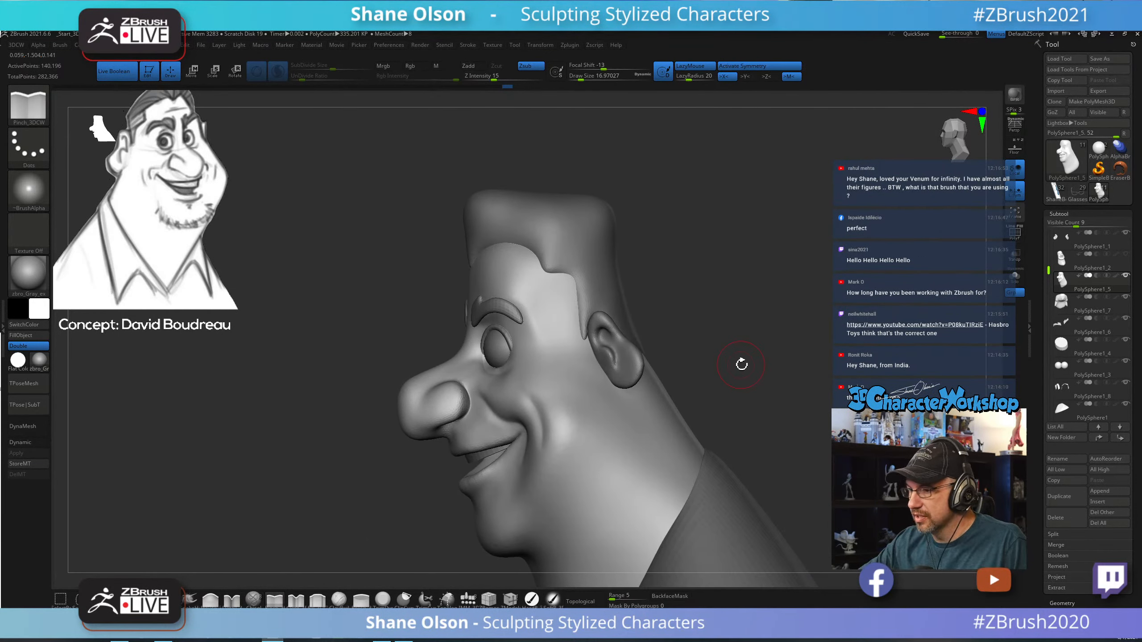
{"action": "left_click", "coordinate": [626, 352], "text": "alt"}
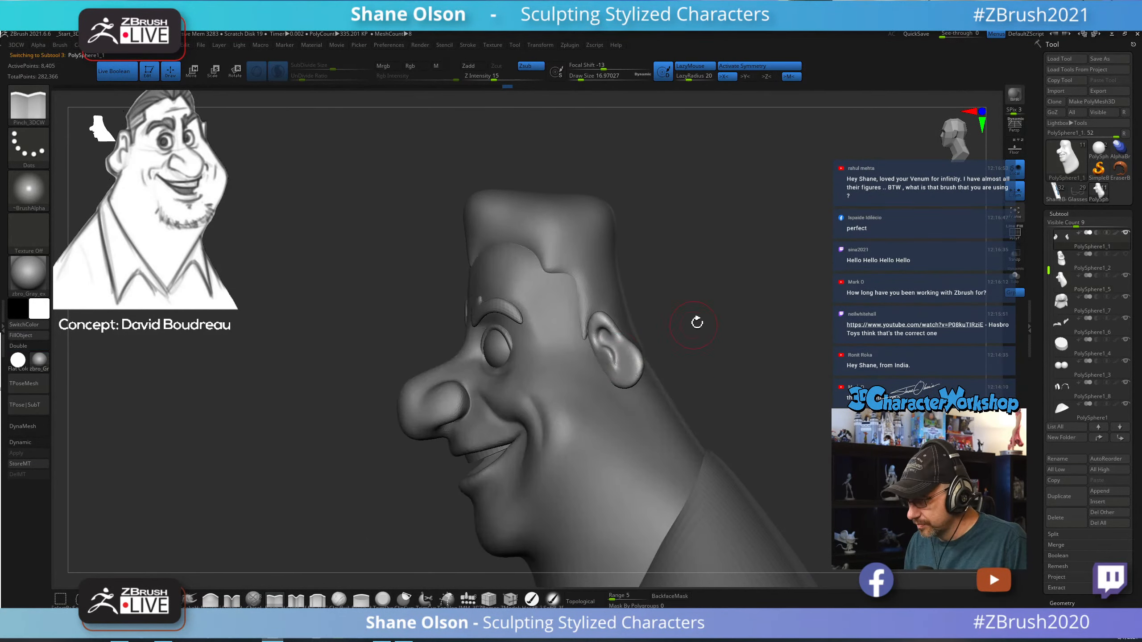
{"action": "left_click_drag", "start_coordinate": [695, 321], "coordinate": [768, 329]}
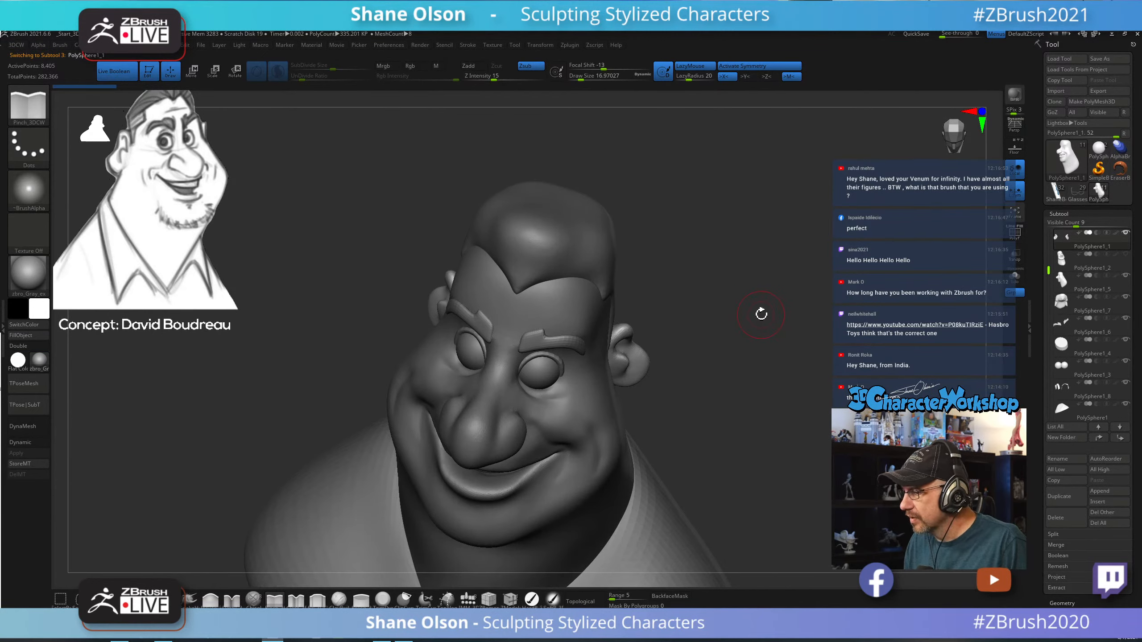
{"action": "key", "text": "w"}
{"action": "left_click_drag", "start_coordinate": [765, 265], "coordinate": [761, 321]}
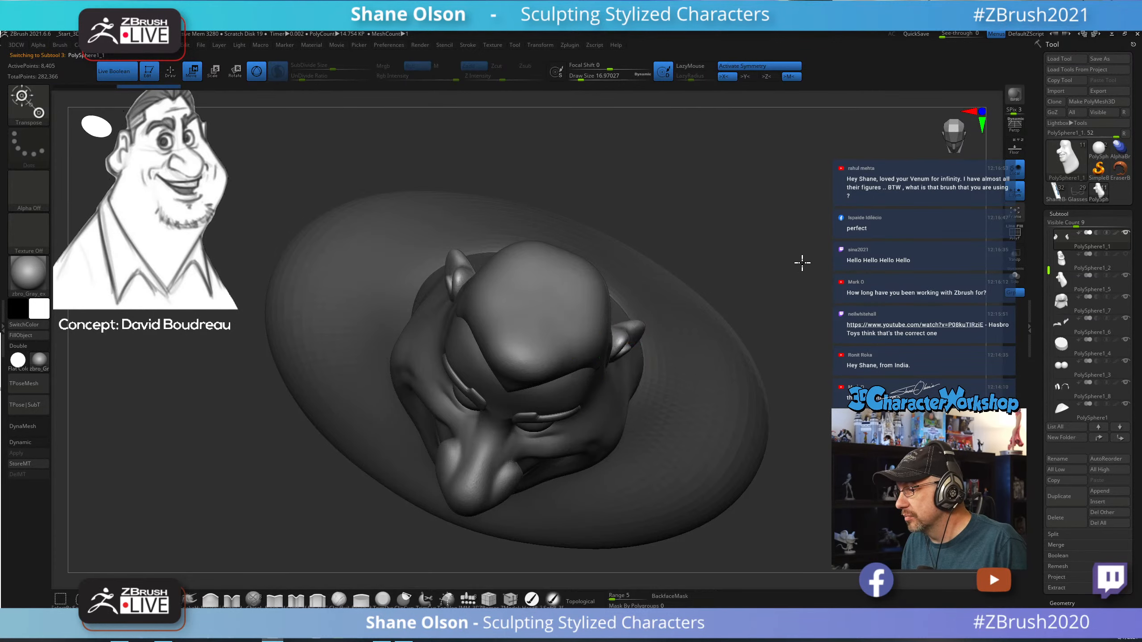
{"action": "left_click_drag", "start_coordinate": [800, 263], "coordinate": [804, 308]}
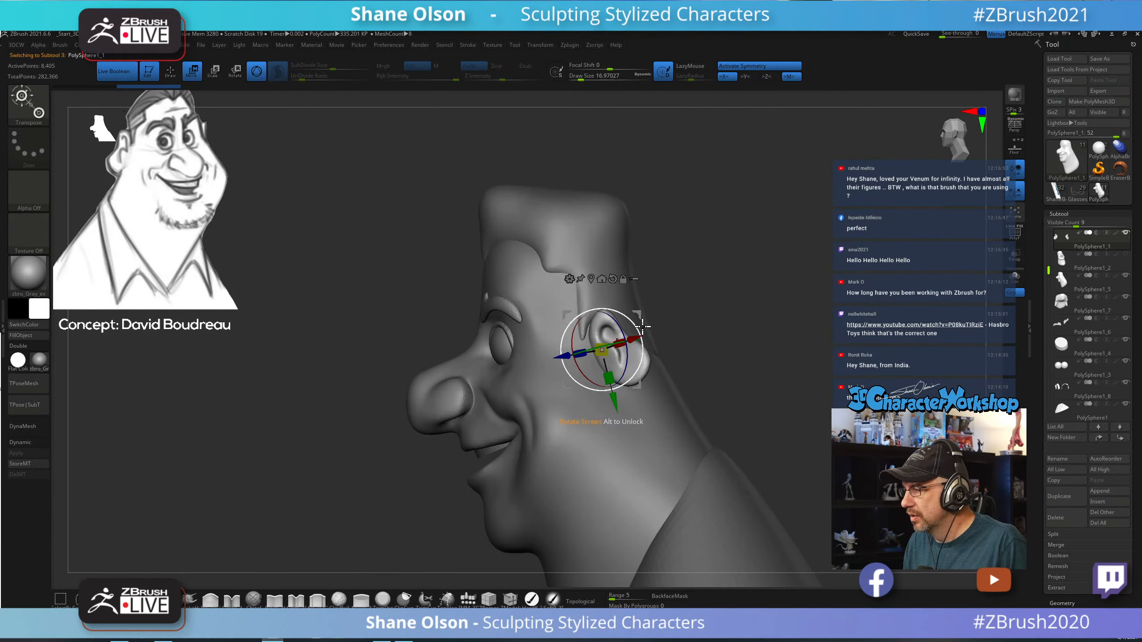
{"action": "left_click_drag", "start_coordinate": [593, 350], "coordinate": [586, 355]}
Fine-tune the ears' angle and placement with the gizmo from the rear and side, and return to sculpting with Pinch_3DCW.
{"action": "left_click_drag", "start_coordinate": [756, 304], "coordinate": [800, 318]}
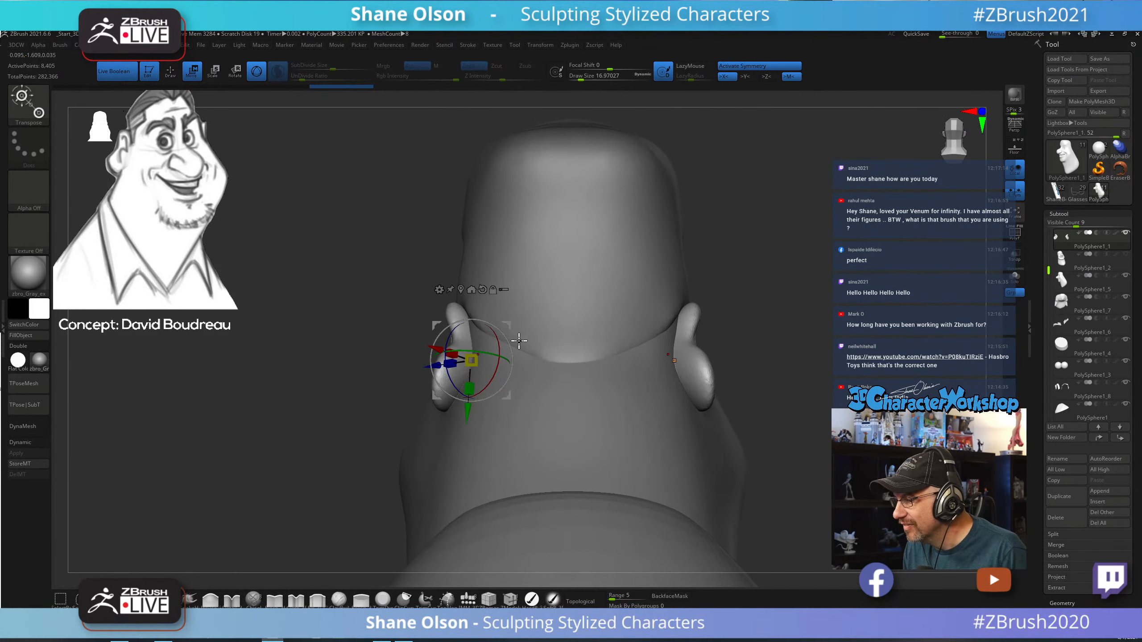
{"action": "left_click_drag", "start_coordinate": [506, 323], "coordinate": [684, 313]}
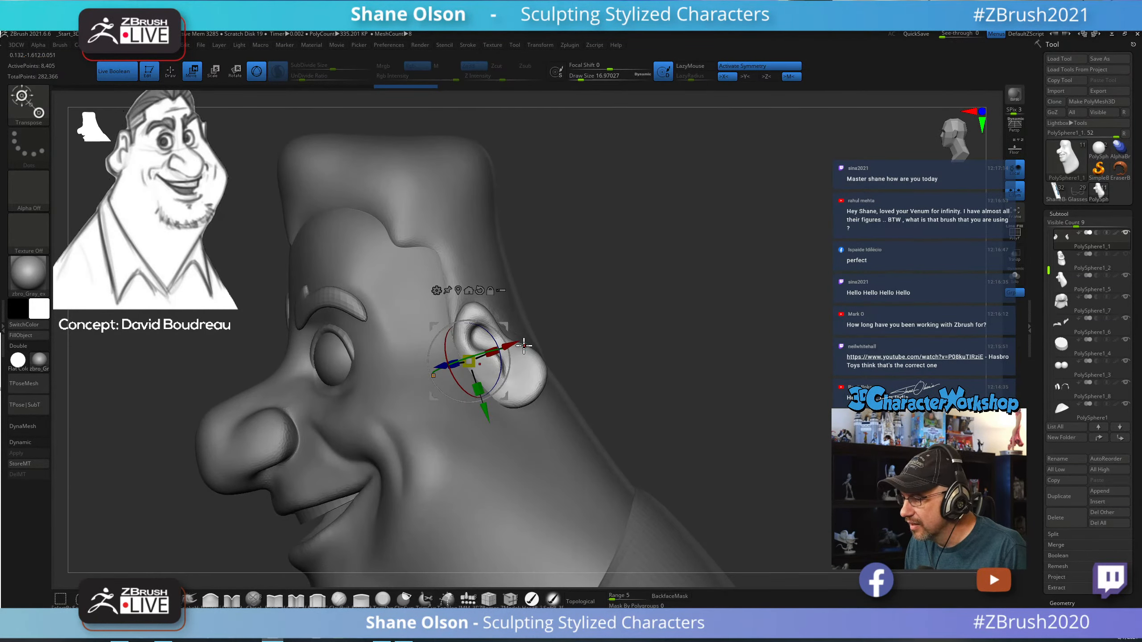
{"action": "left_click_drag", "start_coordinate": [496, 334], "coordinate": [500, 337]}
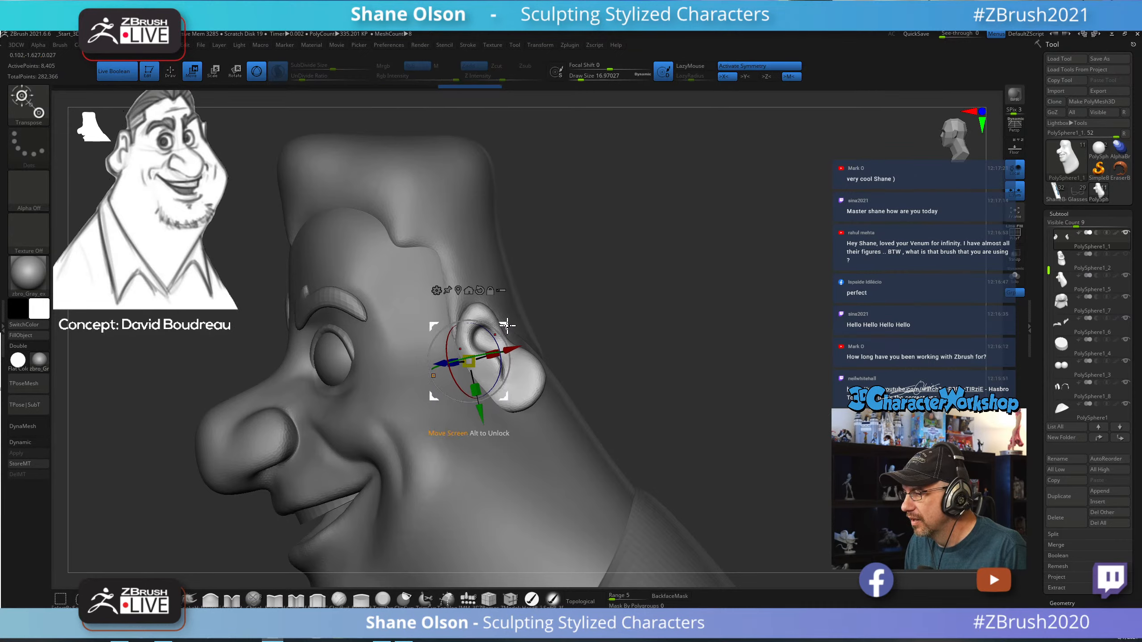
{"action": "left_click_drag", "start_coordinate": [658, 288], "coordinate": [777, 207]}
{"action": "mouse_move", "coordinate": [818, 249]}
{"action": "left_mouse_down", "text": "alt"}
{"action": "mouse_move", "coordinate": [781, 260]}
{"action": "mouse_move", "coordinate": [765, 296]}
{"action": "mouse_move", "coordinate": [760, 273]}
{"action": "left_mouse_up", "text": "alt"}
{"action": "key", "text": "q"}
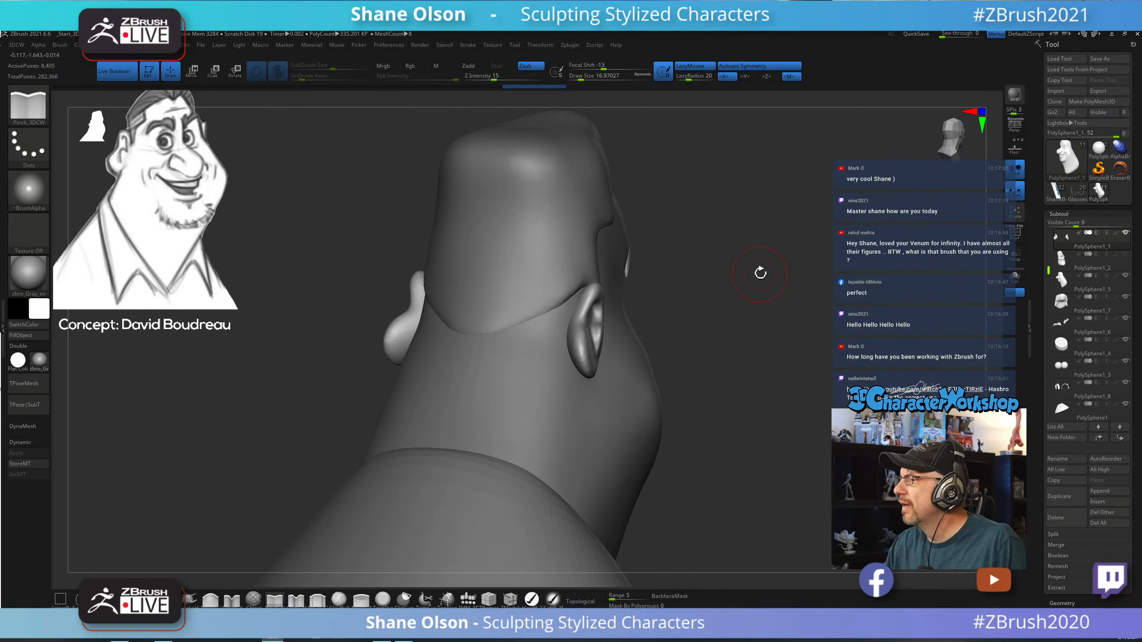
Look over the Cloth_3DCW, Fill_3DCW, Chisel and Pinch_3DCW brushes, keeping Pinch_3DCW active, and view the bust from behind.
{"action": "mouse_move", "coordinate": [712, 398]}
{"action": "left_mouse_down"}
{"action": "mouse_move", "coordinate": [716, 408]}
{"action": "mouse_move", "coordinate": [751, 334]}
{"action": "left_mouse_up"}
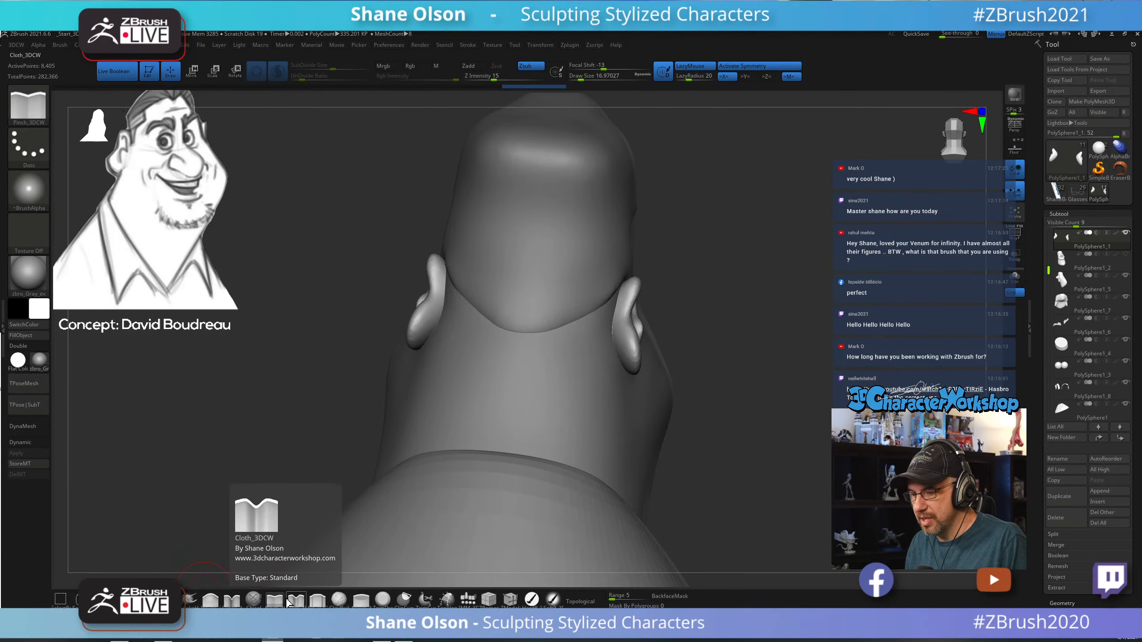
{"action": "left_click", "coordinate": [361, 599]}
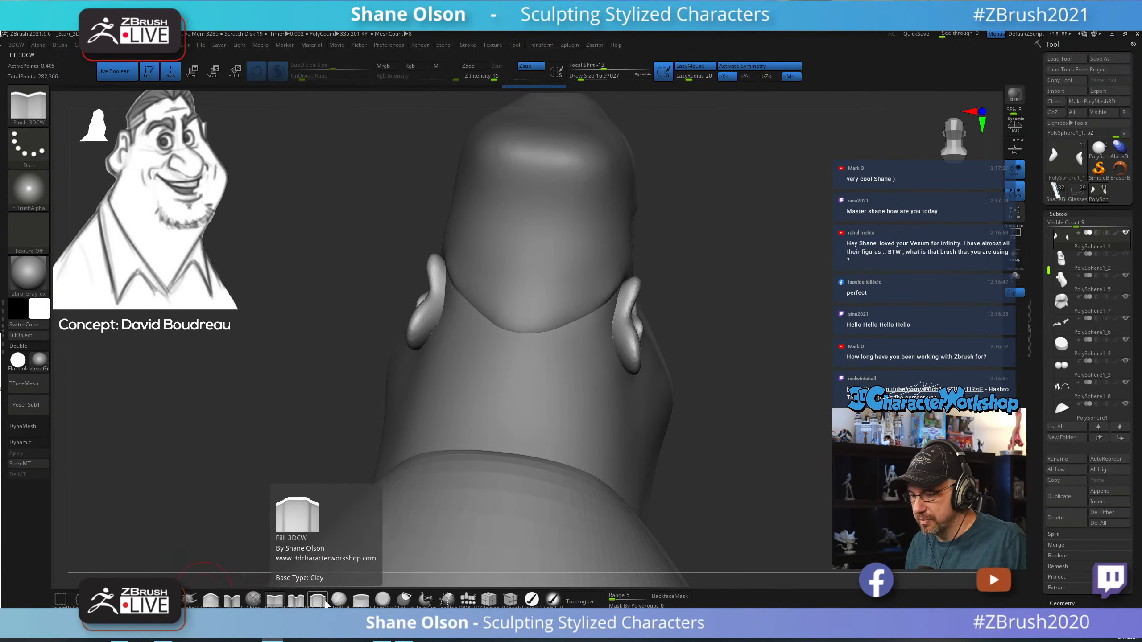
{"action": "left_click", "coordinate": [211, 600]}
{"action": "left_click", "coordinate": [255, 599]}
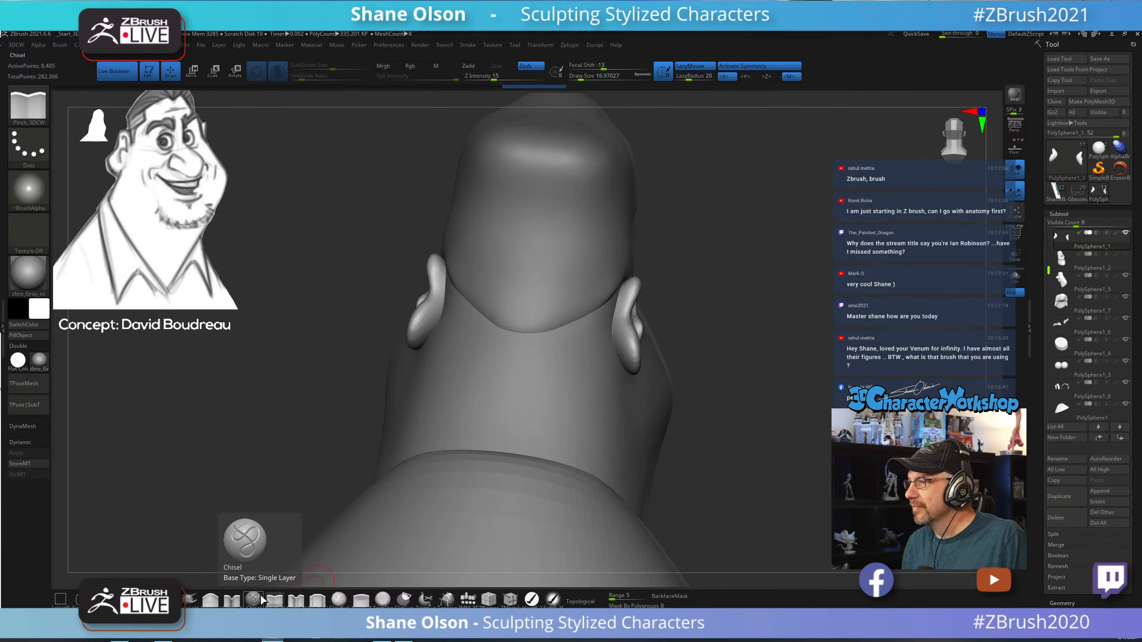
{"action": "left_click", "coordinate": [272, 600]}
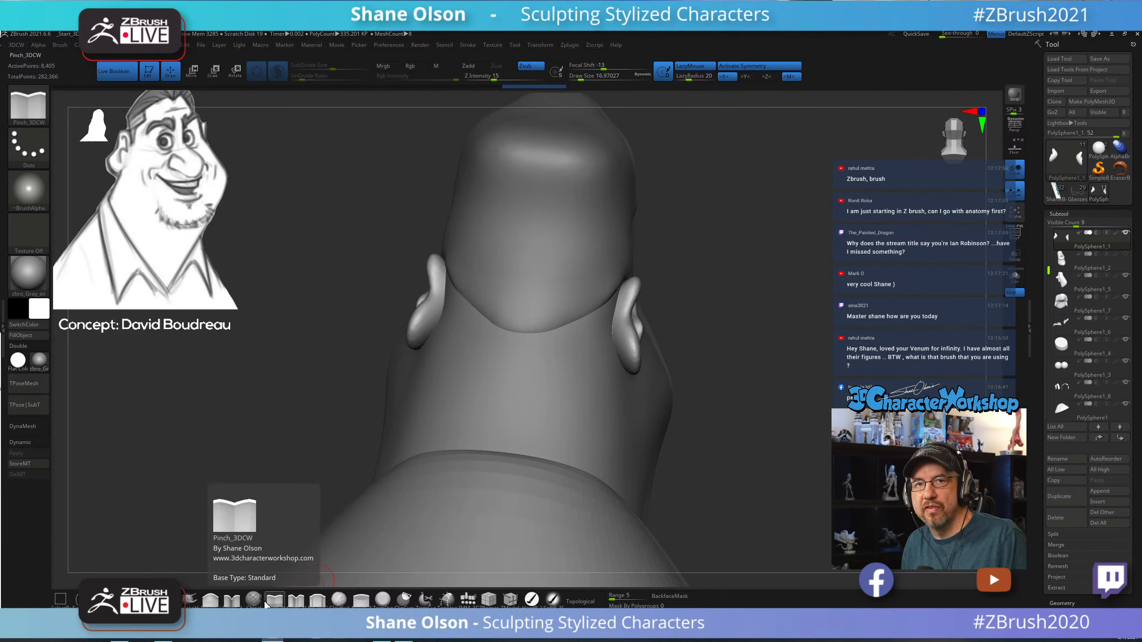
{"action": "left_click", "coordinate": [254, 599]}
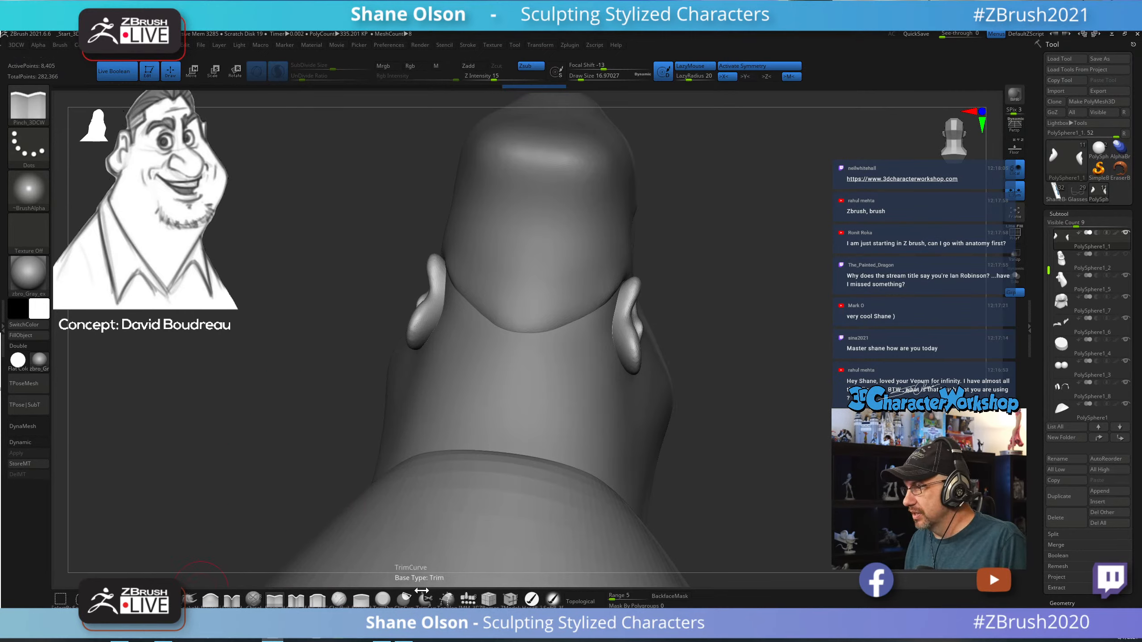
{"action": "left_click_drag", "start_coordinate": [818, 461], "coordinate": [745, 434]}
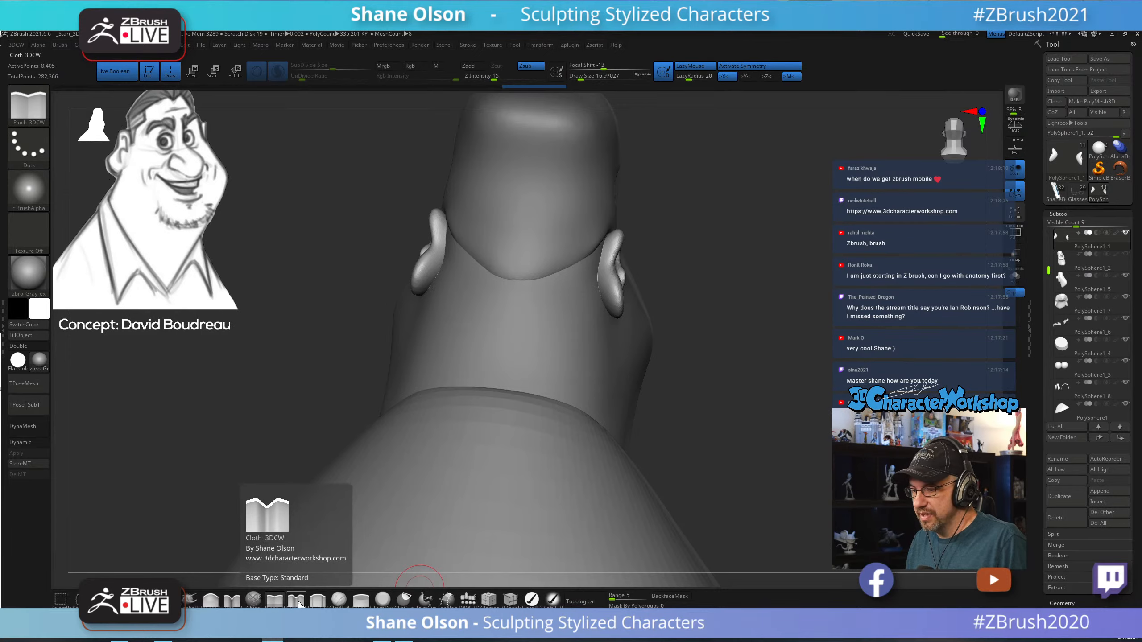
{"action": "left_click", "coordinate": [275, 600]}
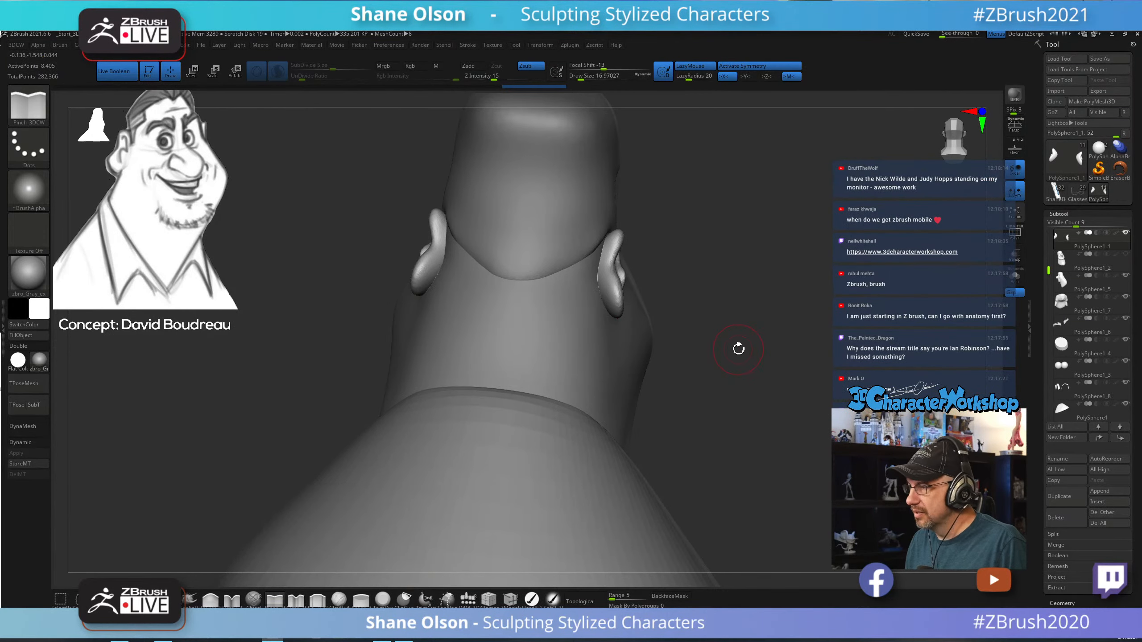
{"action": "left_click_drag", "start_coordinate": [738, 350], "coordinate": [743, 313]}
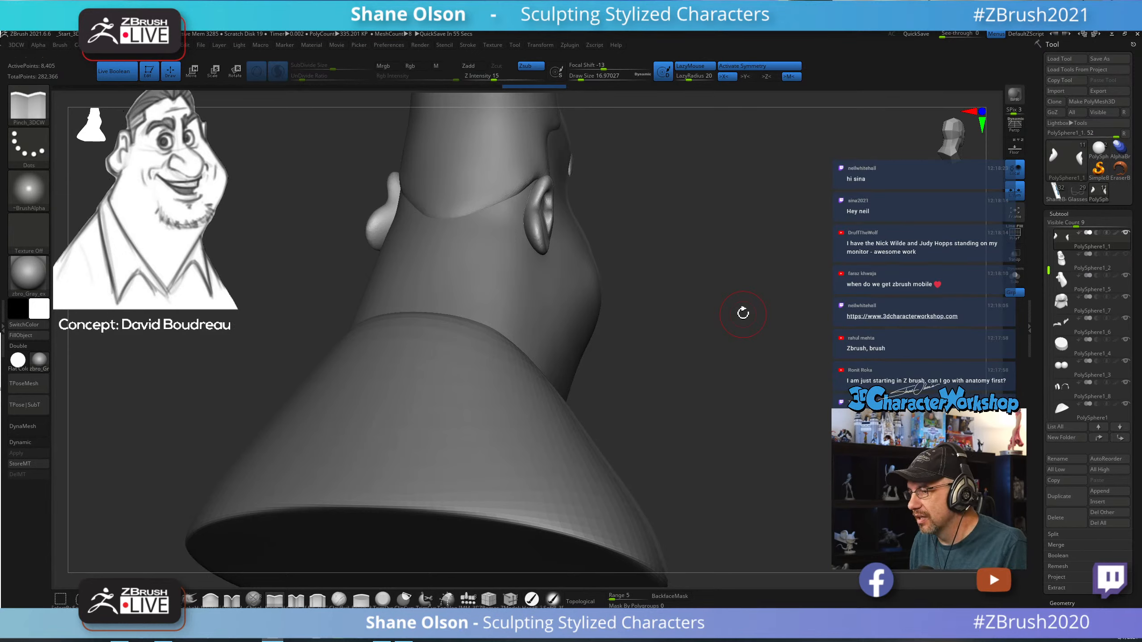
{"action": "left_click_drag", "start_coordinate": [737, 301], "coordinate": [761, 364]}
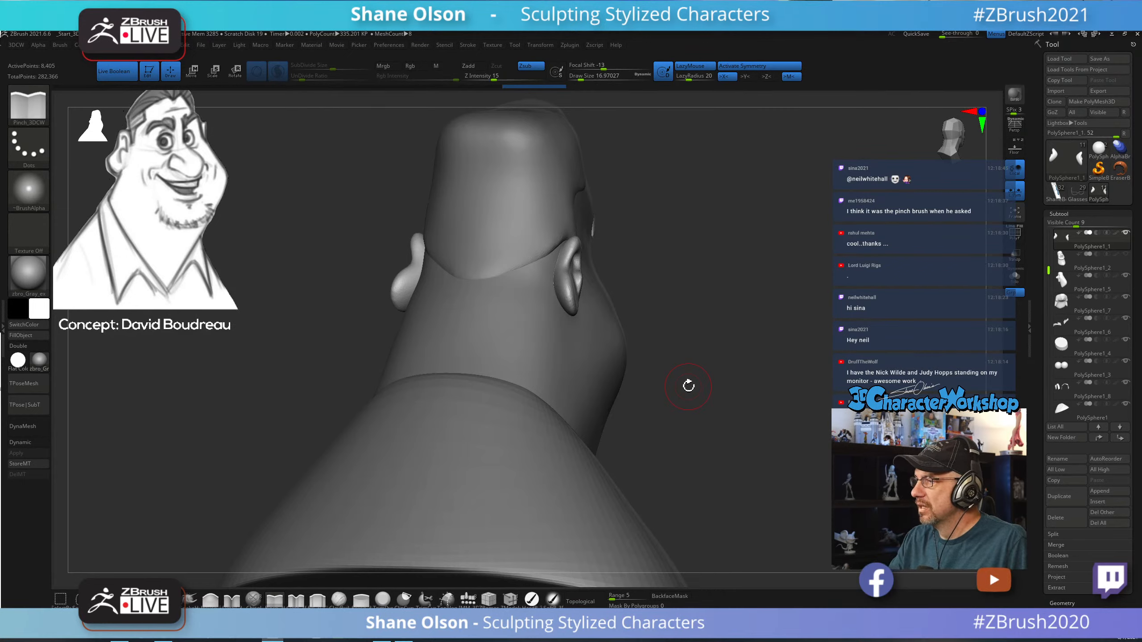
{"action": "mouse_move", "coordinate": [273, 605]}
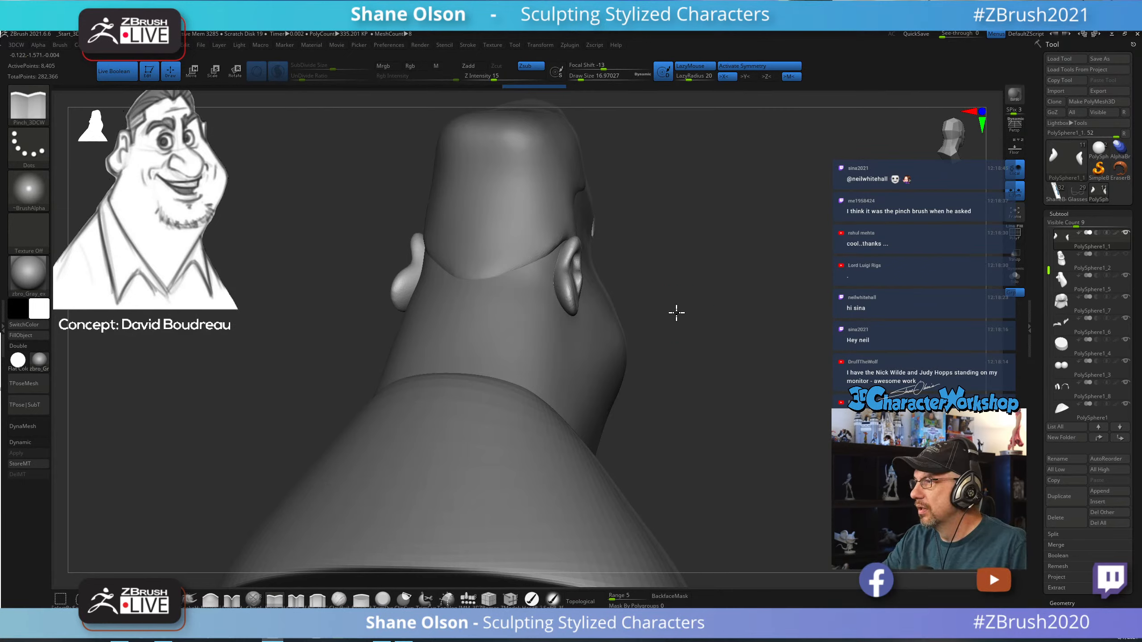
Adjust the back edges of the ears against the head with the Move brush, working from behind at Draw Size 16.97027.
{"action": "mouse_move", "coordinate": [677, 313]}
{"action": "left_mouse_down"}
{"action": "mouse_move", "coordinate": [668, 344]}
{"action": "mouse_move", "coordinate": [716, 390]}
{"action": "mouse_move", "coordinate": [739, 367]}
{"action": "mouse_move", "coordinate": [775, 363]}
{"action": "mouse_move", "coordinate": [734, 382]}
{"action": "mouse_move", "coordinate": [708, 314]}
{"action": "mouse_move", "coordinate": [737, 319]}
{"action": "left_mouse_up"}
{"action": "key", "text": "b"}
{"action": "key", "text": "m"}
{"action": "key", "text": "v"}
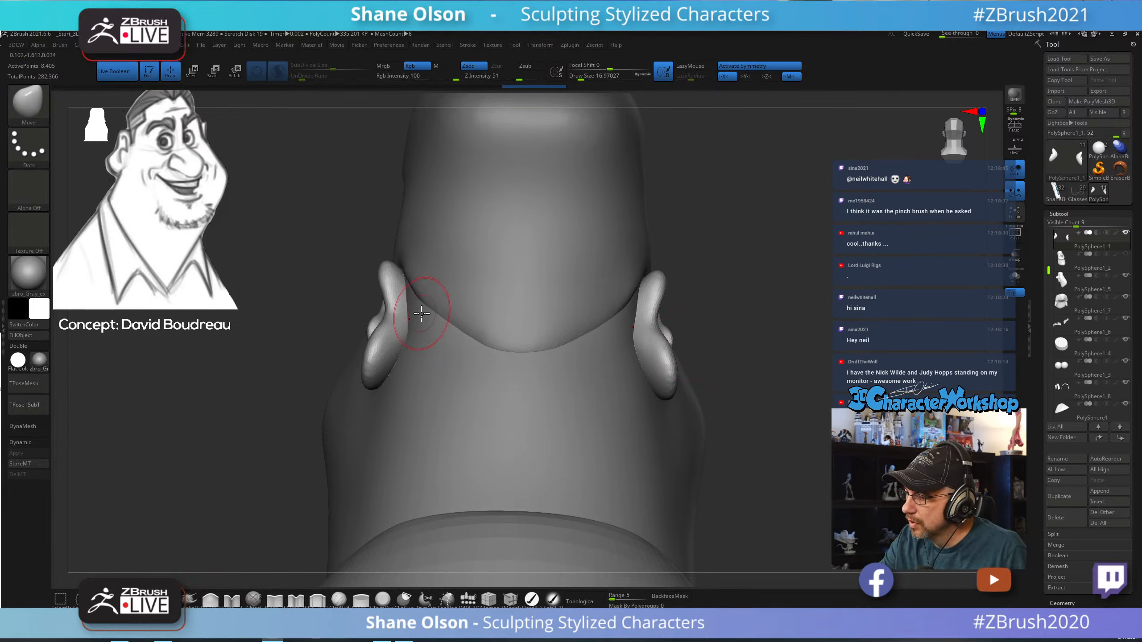
{"action": "right_click_drag", "start_coordinate": [434, 309], "coordinate": [425, 336]}
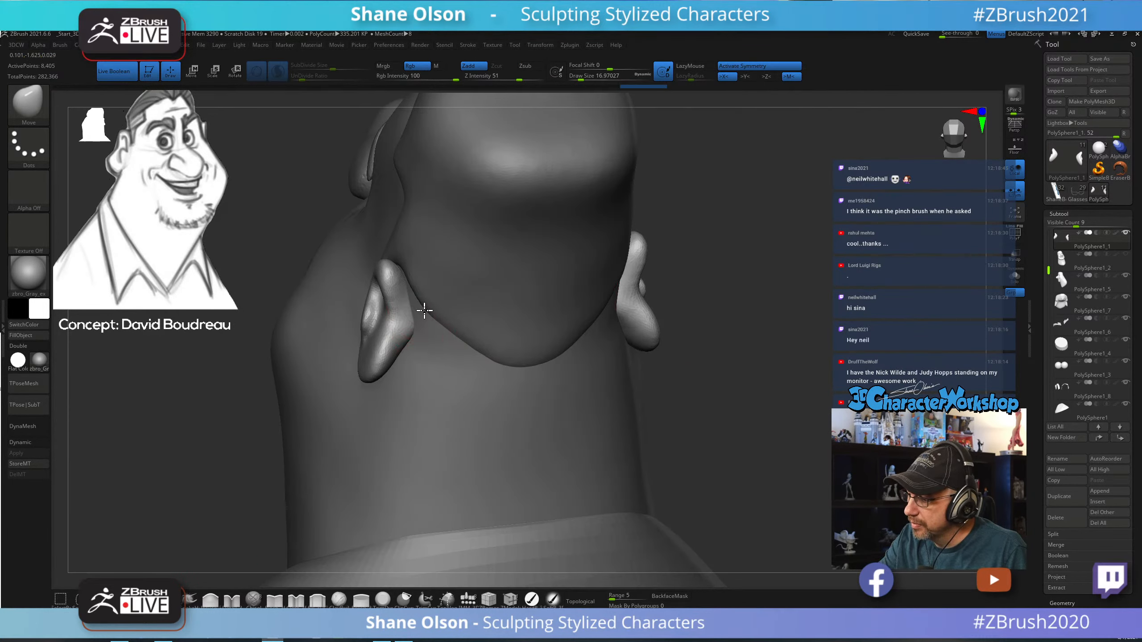
{"action": "right_click_drag", "start_coordinate": [446, 378], "coordinate": [419, 356]}
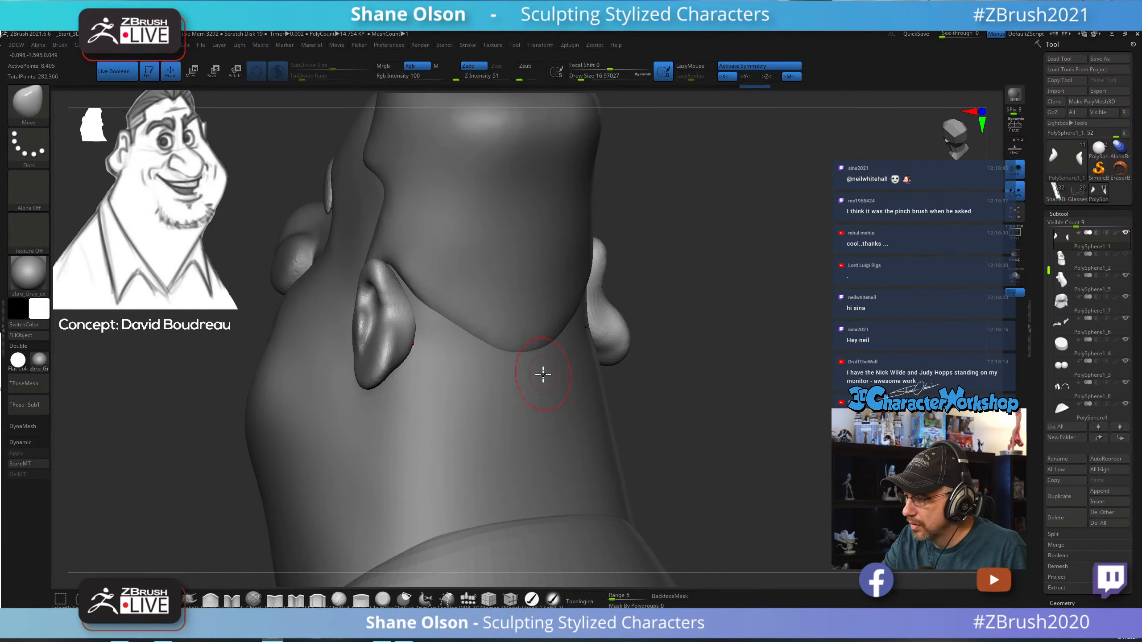
{"action": "right_click_drag", "start_coordinate": [543, 374], "coordinate": [484, 465]}
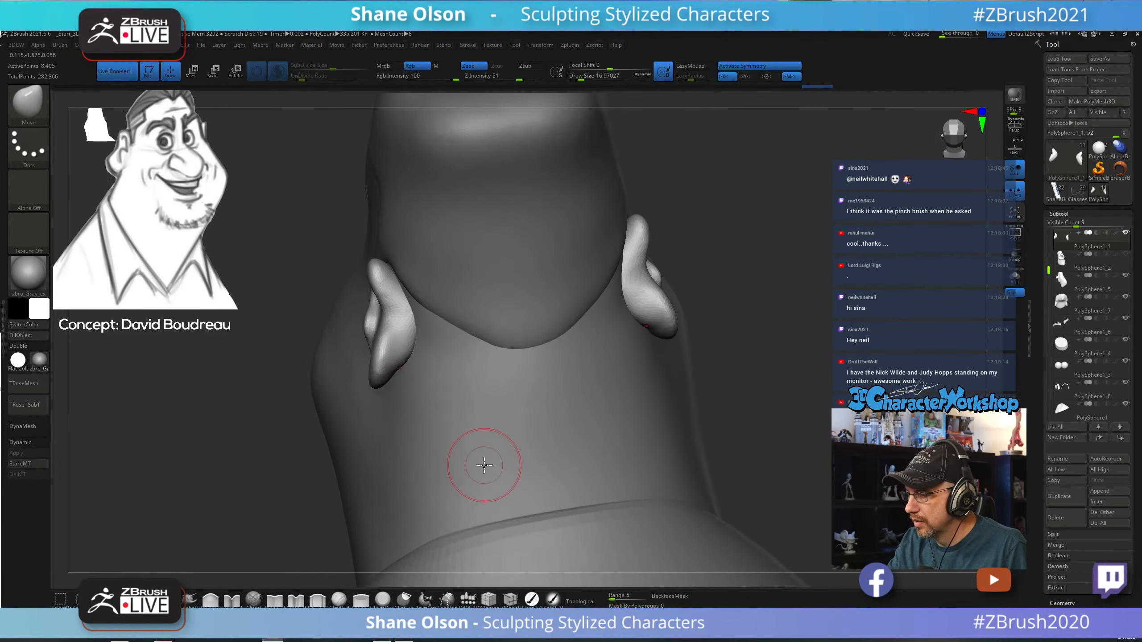
Build up the backs of the ears with the Detail_3DCW brush and smooth the surface where they meet the head.
{"action": "left_click", "coordinate": [232, 599]}
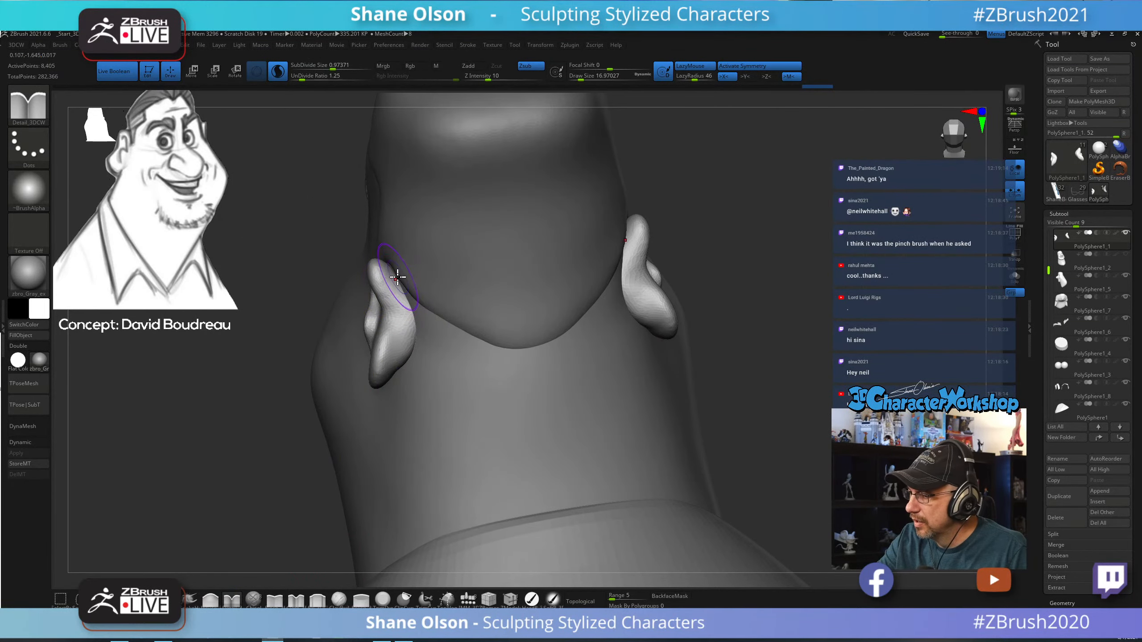
{"action": "left_click_drag", "start_coordinate": [402, 380], "coordinate": [402, 383]}
{"action": "left_click_drag", "start_coordinate": [399, 281], "coordinate": [405, 382]}
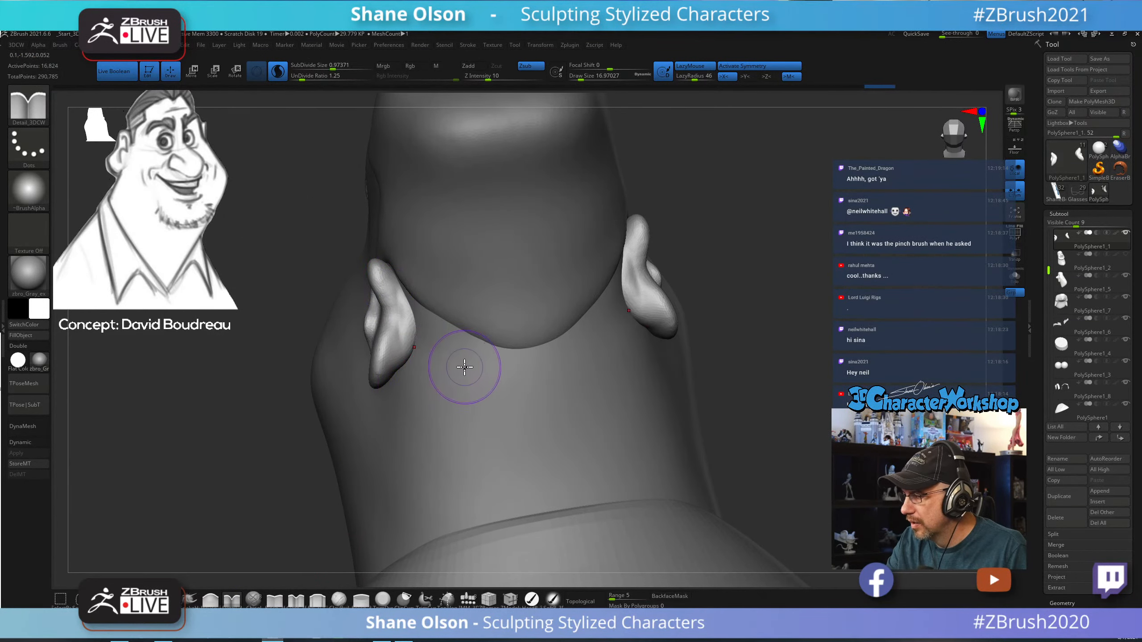
{"action": "mouse_move", "coordinate": [465, 370]}
{"action": "right_mouse_down"}
{"action": "mouse_move", "coordinate": [452, 374]}
{"action": "mouse_move", "coordinate": [453, 346]}
{"action": "right_mouse_up"}
{"action": "key", "text": "shift"}
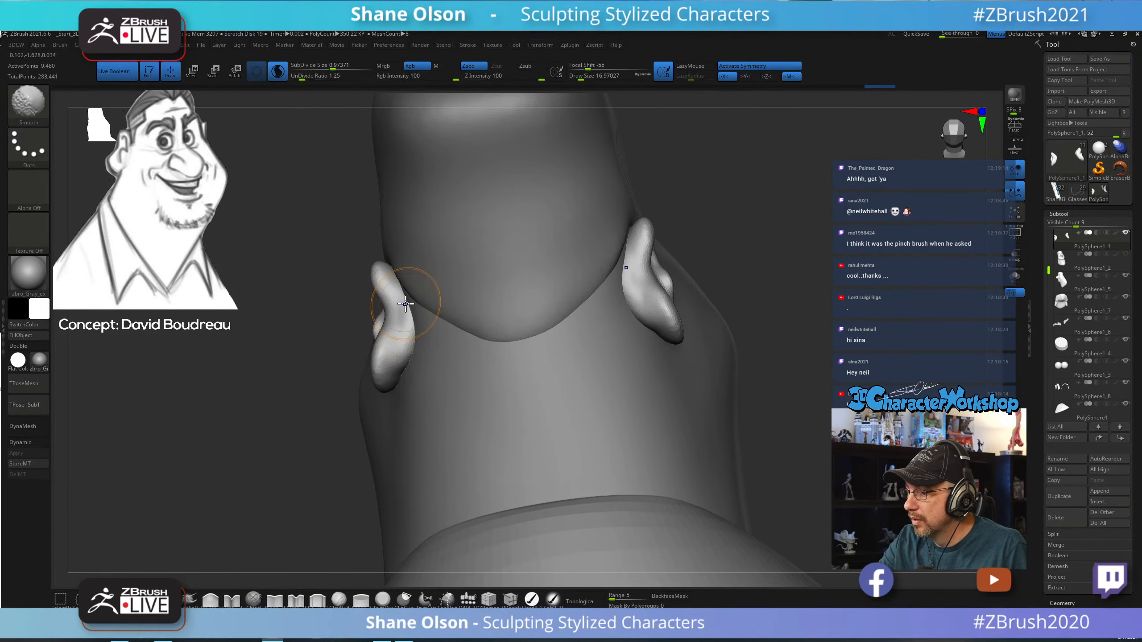
{"action": "mouse_move", "coordinate": [405, 304]}
{"action": "right_mouse_down"}
{"action": "mouse_move", "coordinate": [439, 332]}
{"action": "mouse_move", "coordinate": [390, 289]}
{"action": "right_mouse_up"}
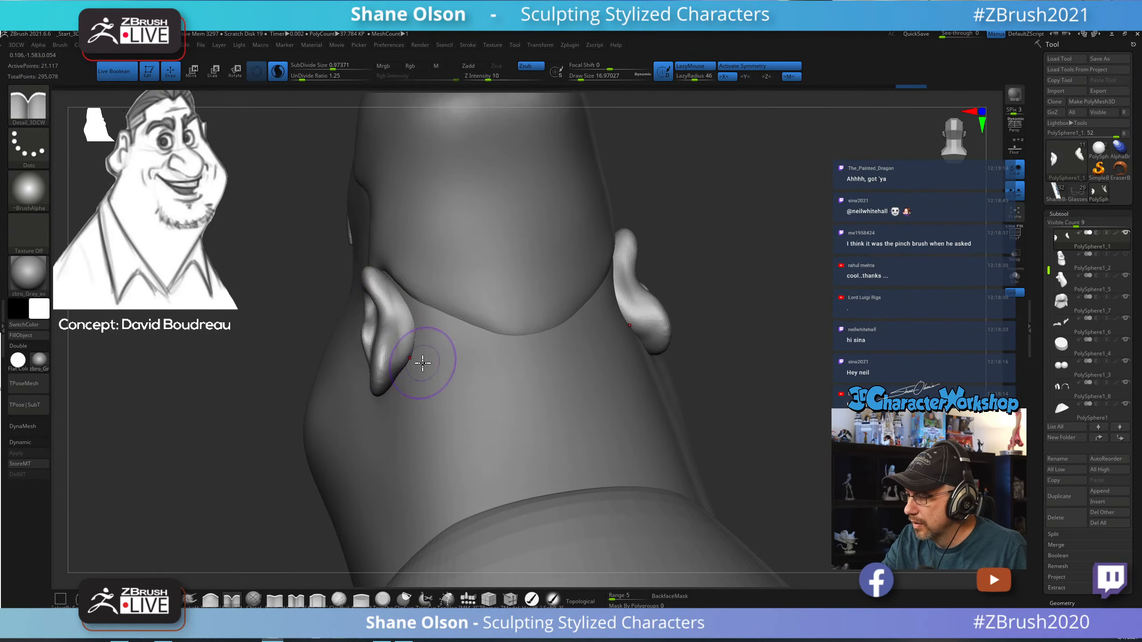
{"action": "mouse_move", "coordinate": [423, 362]}
{"action": "right_mouse_down"}
{"action": "mouse_move", "coordinate": [434, 326]}
{"action": "mouse_move", "coordinate": [423, 358]}
{"action": "mouse_move", "coordinate": [399, 334]}
{"action": "mouse_move", "coordinate": [408, 408]}
{"action": "mouse_move", "coordinate": [412, 292]}
{"action": "right_mouse_up"}
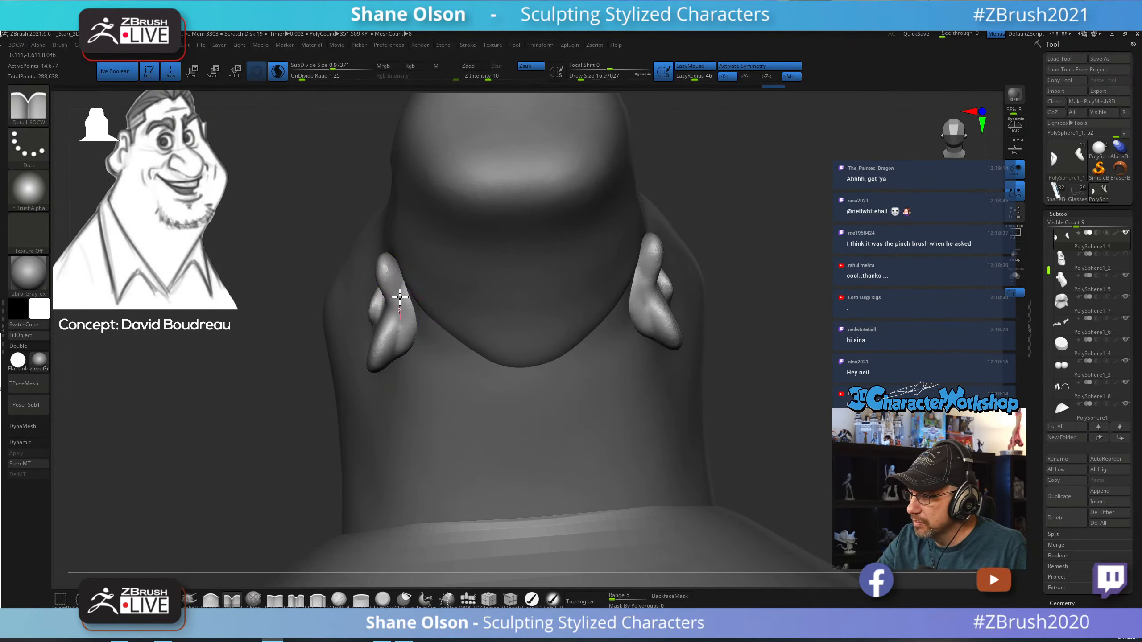
{"action": "mouse_move", "coordinate": [407, 285]}
{"action": "right_mouse_down"}
{"action": "mouse_move", "coordinate": [436, 311]}
{"action": "mouse_move", "coordinate": [432, 330]}
{"action": "mouse_move", "coordinate": [453, 318]}
{"action": "mouse_move", "coordinate": [439, 344]}
{"action": "mouse_move", "coordinate": [425, 327]}
{"action": "mouse_move", "coordinate": [213, 562]}
{"action": "right_mouse_up"}
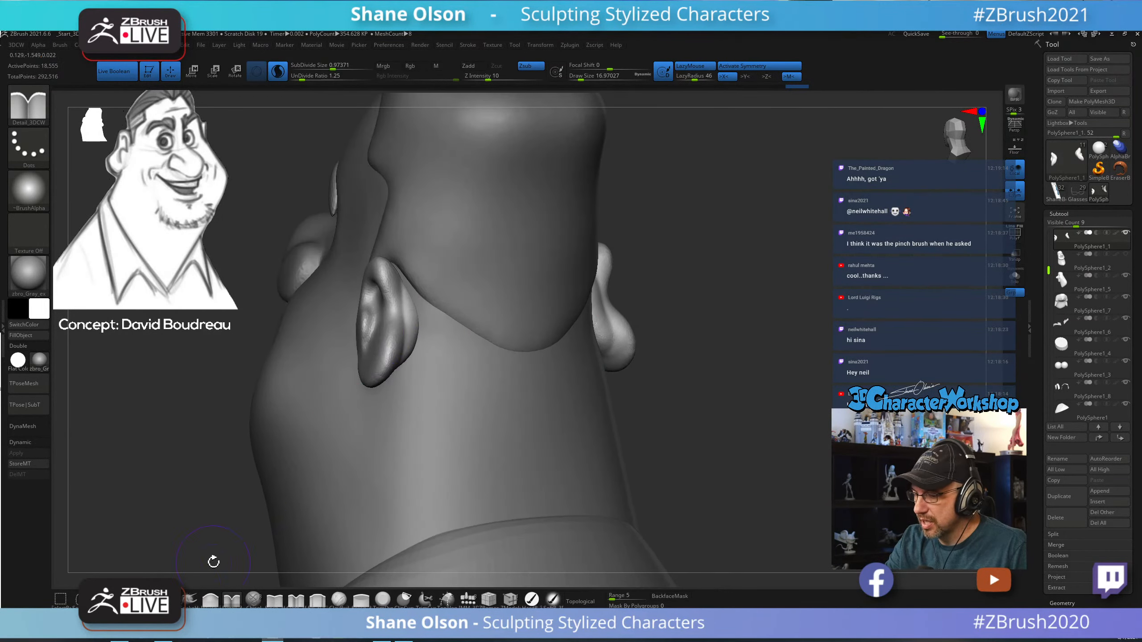
Refine the rear contour of the ears with the Move brush, reducing its Draw Size to 9.44708, and smooth them.
{"action": "key", "text": "b"}
{"action": "key", "text": "m"}
{"action": "key", "text": "v"}
{"action": "right_click_drag", "start_coordinate": [467, 354], "coordinate": [474, 390]}
{"action": "mouse_move", "coordinate": [432, 332]}
{"action": "left_mouse_down"}
{"action": "mouse_move", "coordinate": [443, 341]}
{"action": "mouse_move", "coordinate": [434, 302]}
{"action": "left_mouse_up"}
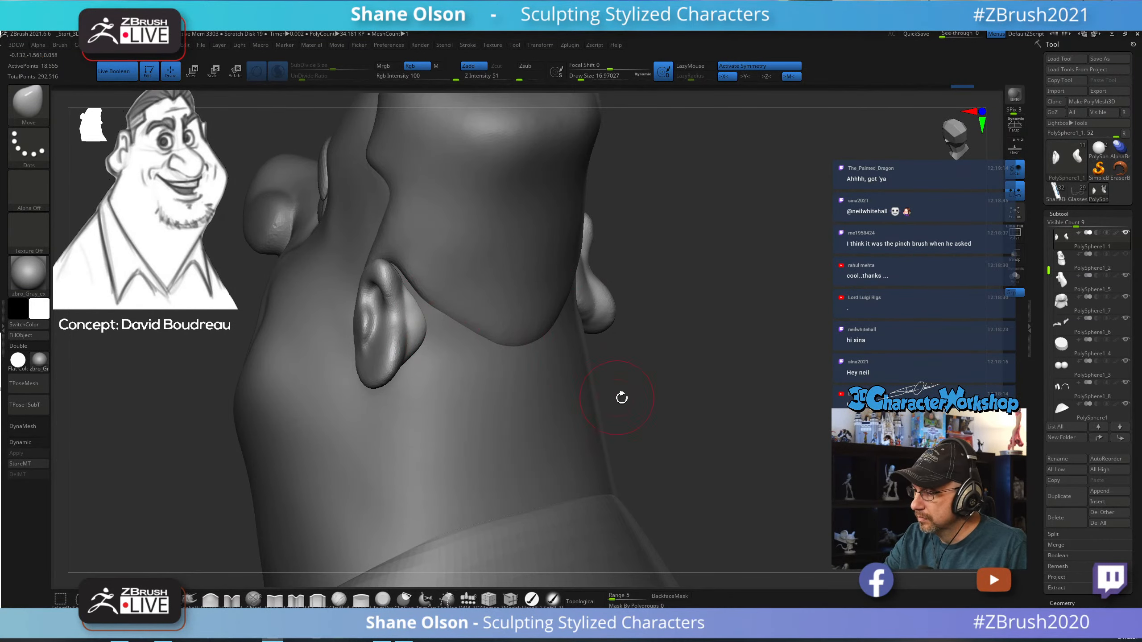
{"action": "right_click_drag", "start_coordinate": [621, 398], "coordinate": [643, 388]}
{"action": "mouse_move", "coordinate": [420, 306]}
{"action": "right_mouse_down"}
{"action": "mouse_move", "coordinate": [439, 382]}
{"action": "mouse_move", "coordinate": [403, 260]}
{"action": "mouse_move", "coordinate": [476, 341]}
{"action": "mouse_move", "coordinate": [469, 375]}
{"action": "mouse_move", "coordinate": [472, 357]}
{"action": "right_mouse_up"}
{"action": "key", "text": "s"}
{"action": "left_click_drag", "start_coordinate": [457, 354], "coordinate": [454, 353]}
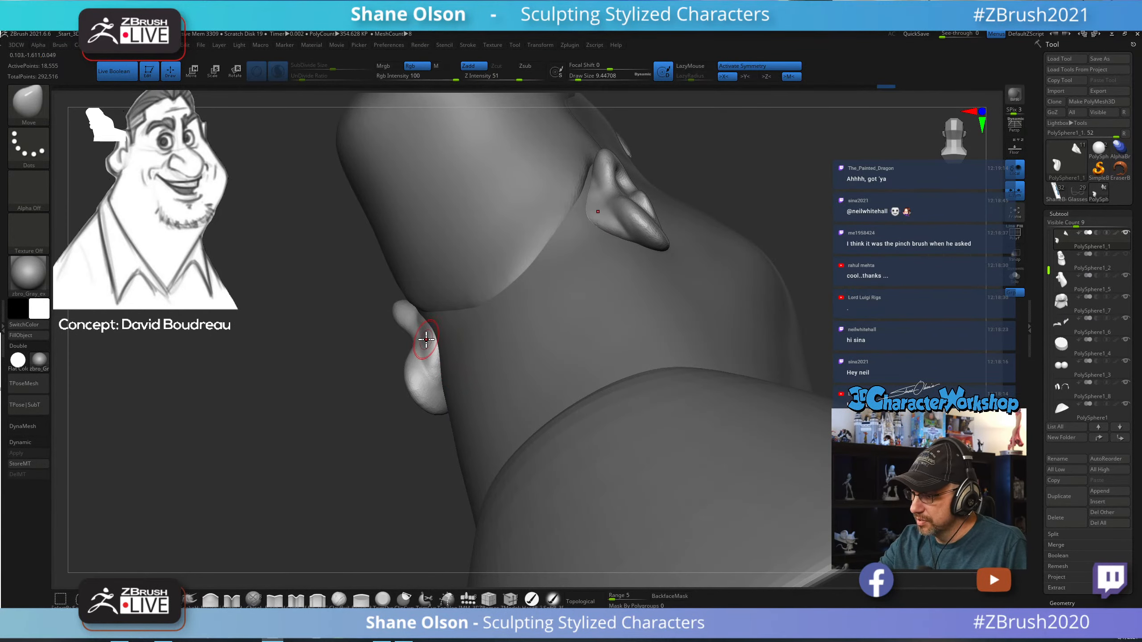
{"action": "key", "text": "shift"}
{"action": "mouse_move", "coordinate": [481, 359]}
{"action": "right_mouse_down"}
{"action": "mouse_move", "coordinate": [441, 347]}
{"action": "mouse_move", "coordinate": [540, 335]}
{"action": "mouse_move", "coordinate": [638, 344]}
{"action": "mouse_move", "coordinate": [661, 332]}
{"action": "mouse_move", "coordinate": [652, 378]}
{"action": "mouse_move", "coordinate": [632, 367]}
{"action": "mouse_move", "coordinate": [683, 368]}
{"action": "mouse_move", "coordinate": [650, 390]}
{"action": "mouse_move", "coordinate": [640, 332]}
{"action": "right_mouse_up"}
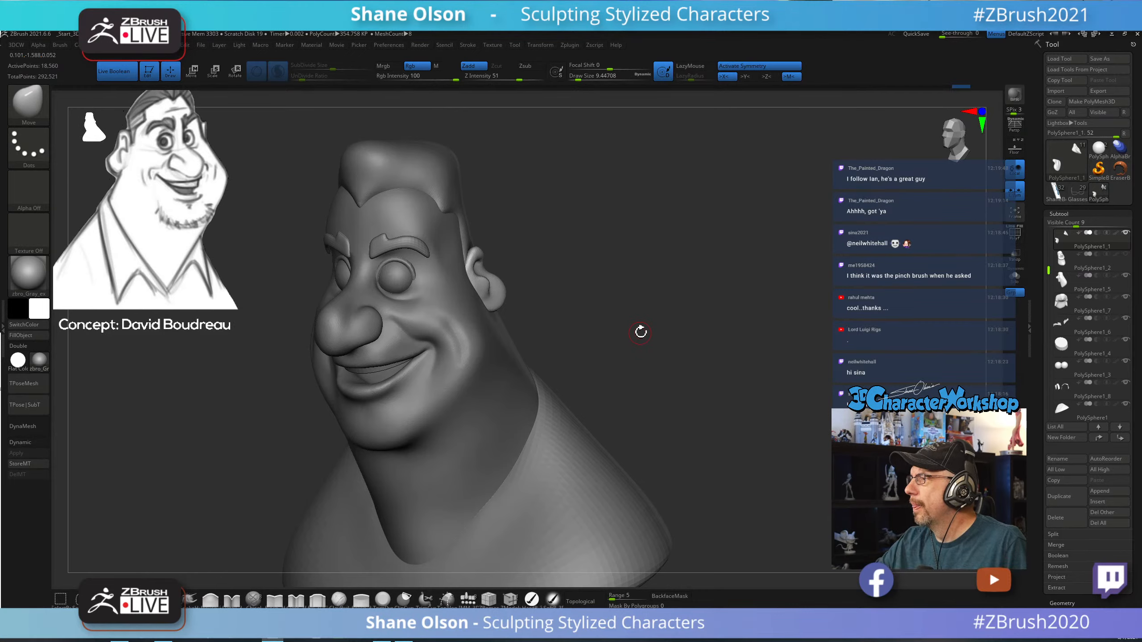
Save the tool to disk with the reworked ears.
{"action": "right_click_drag", "start_coordinate": [699, 300], "coordinate": [729, 253]}
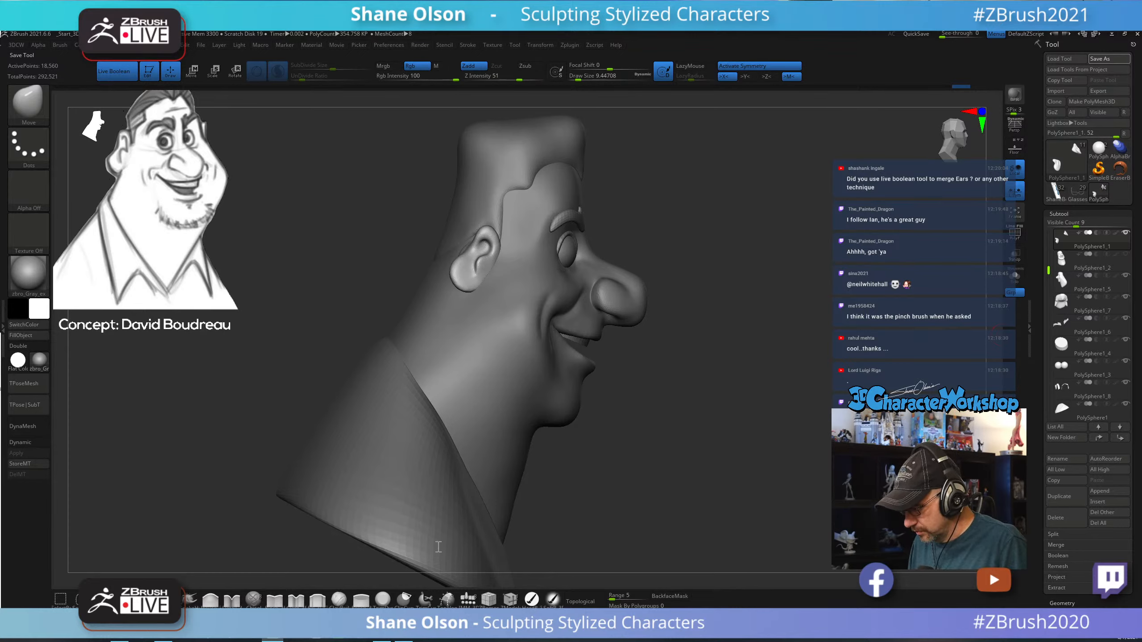
{"action": "mouse_move", "coordinate": [755, 370]}
{"action": "left_mouse_down"}
{"action": "mouse_move", "coordinate": [737, 383]}
{"action": "mouse_move", "coordinate": [585, 373]}
{"action": "mouse_move", "coordinate": [638, 351]}
{"action": "left_mouse_up"}
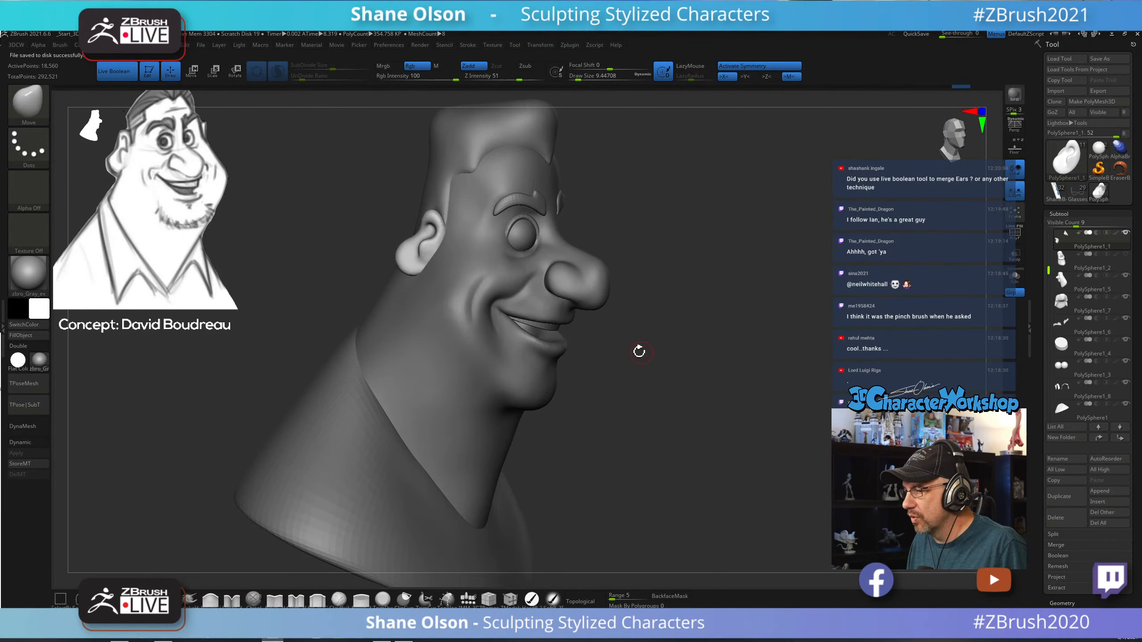
Set the Move brush Draw Size to 25.05439 and make the head the active subtool.
{"action": "key", "text": "s"}
{"action": "left_click_drag", "start_coordinate": [459, 282], "coordinate": [464, 283]}
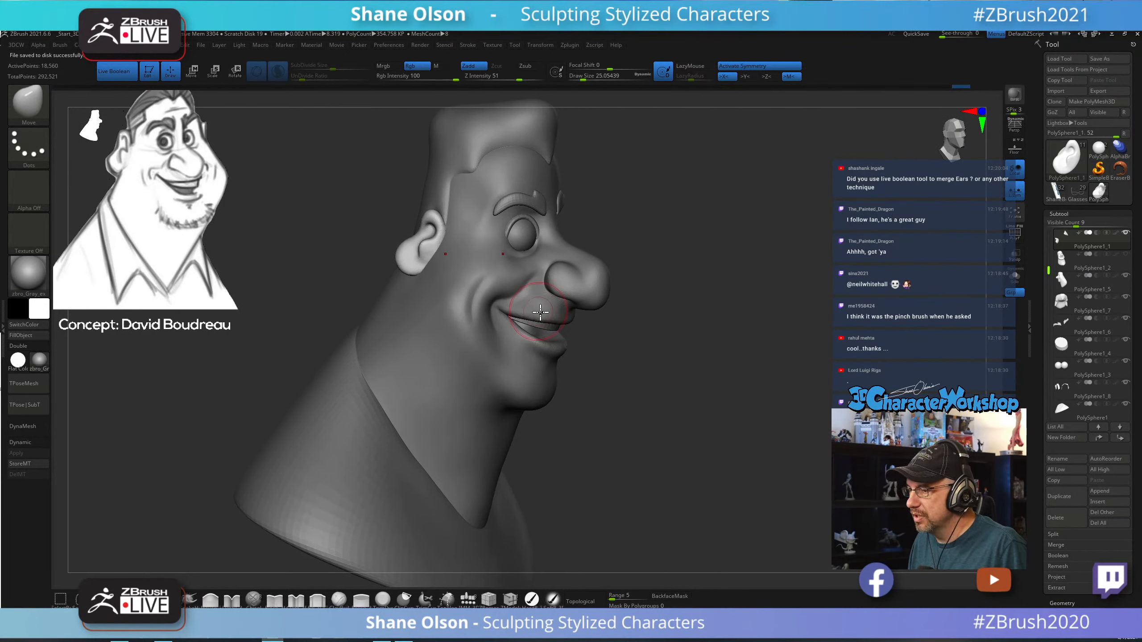
{"action": "mouse_move", "coordinate": [638, 354]}
{"action": "left_mouse_down"}
{"action": "mouse_move", "coordinate": [671, 357]}
{"action": "mouse_move", "coordinate": [502, 275]}
{"action": "left_mouse_up"}
{"action": "left_click", "coordinate": [504, 278], "text": "alt"}
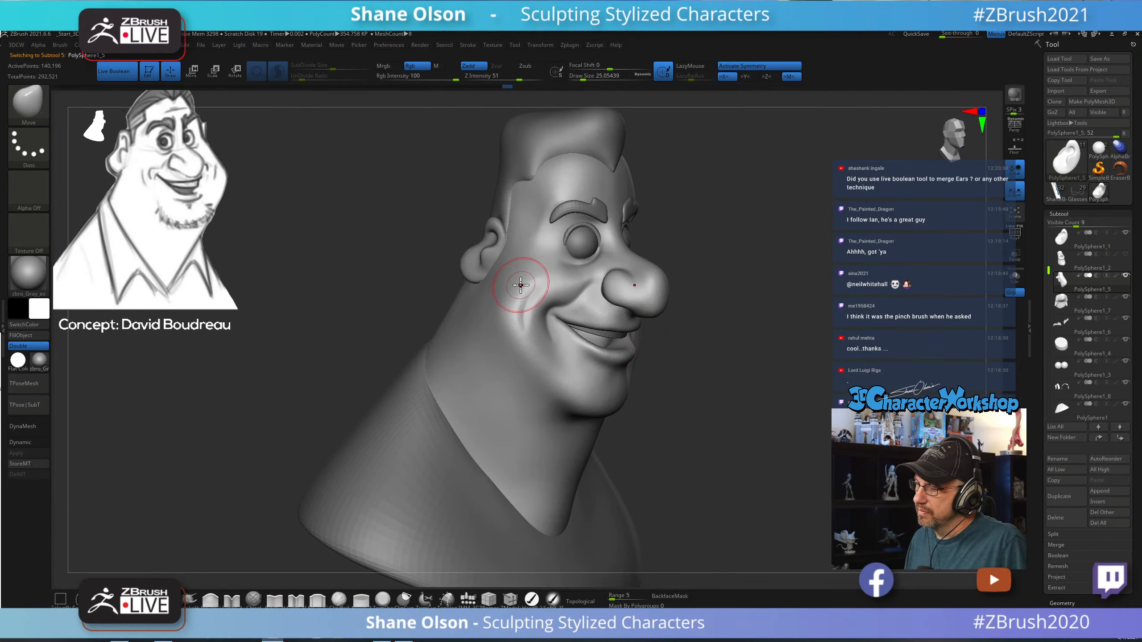
{"action": "left_click_drag", "start_coordinate": [752, 352], "coordinate": [705, 266]}
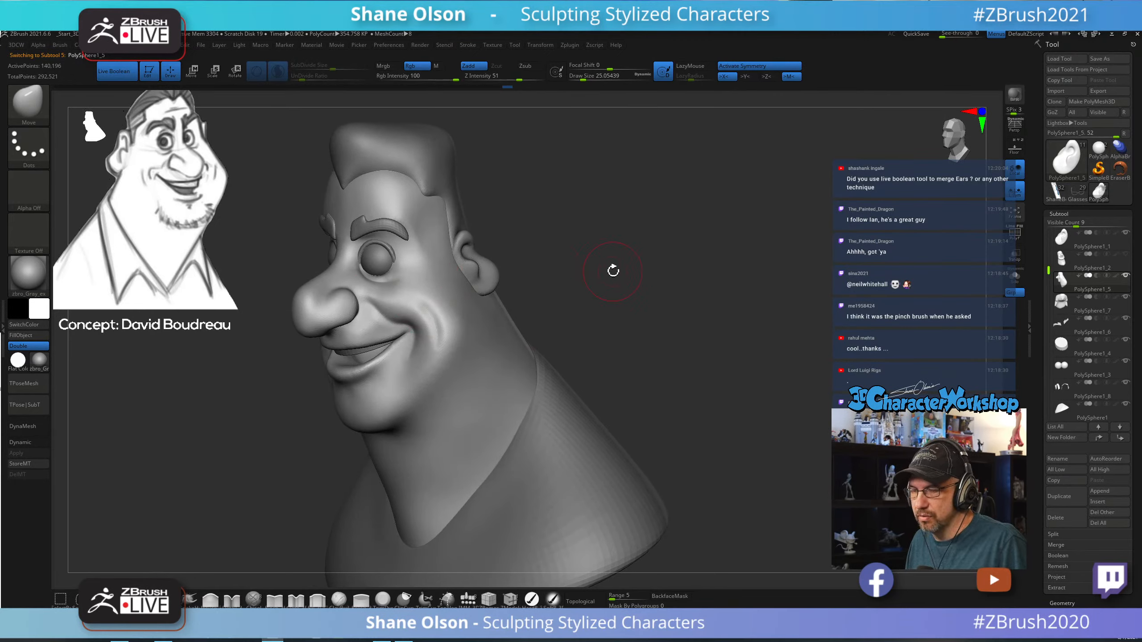
{"action": "left_click_drag", "start_coordinate": [574, 260], "coordinate": [576, 301], "text": "alt"}
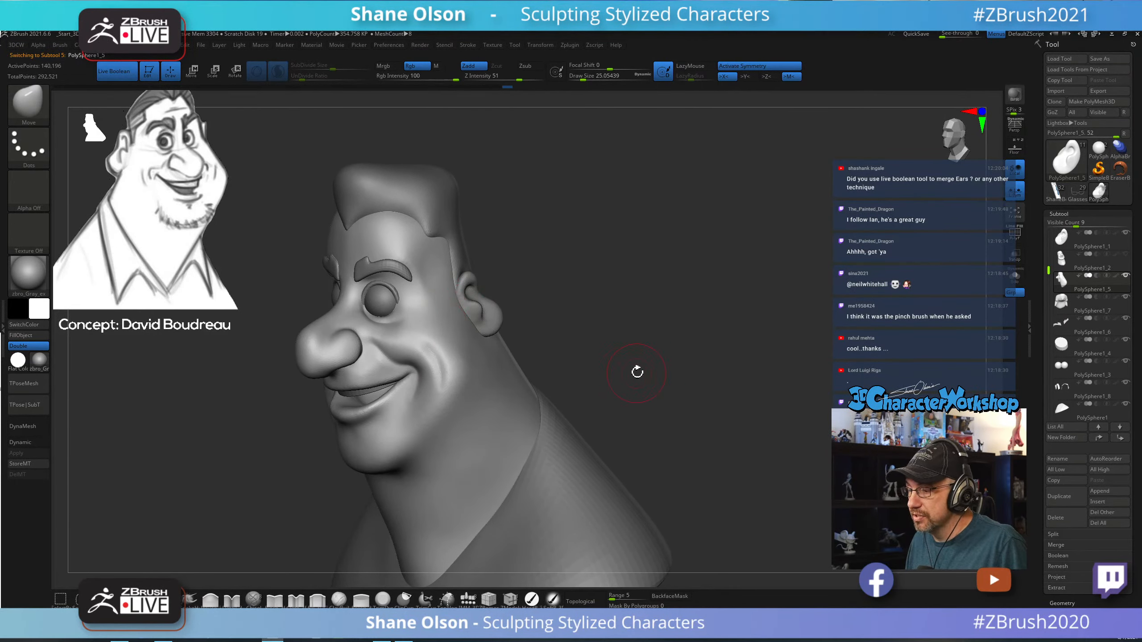
{"action": "left_click_drag", "start_coordinate": [636, 356], "coordinate": [654, 353]}
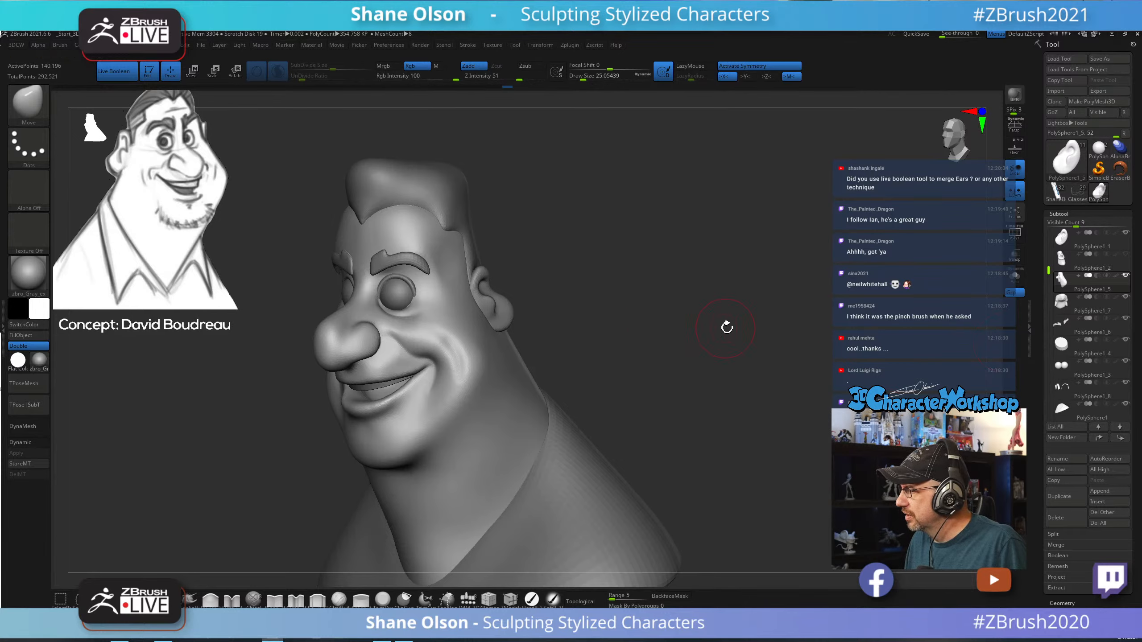
Delete the PolySphere1_2 subtool lying between the ears and the head in the subtool list.
{"action": "left_click", "coordinate": [481, 301], "text": "alt"}
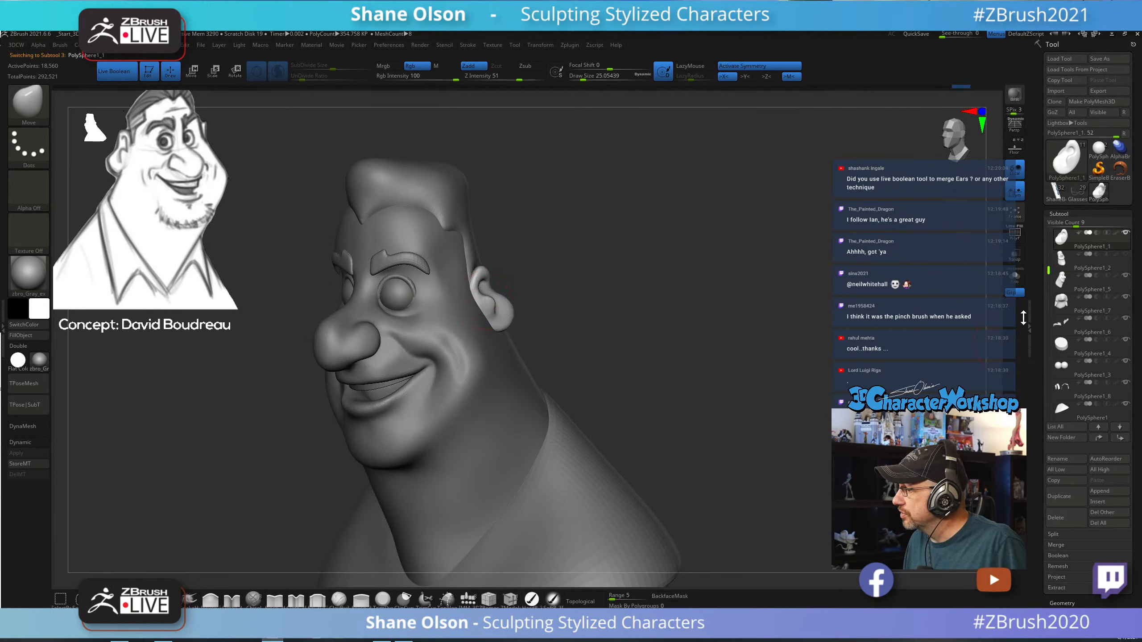
{"action": "mouse_move", "coordinate": [1062, 283]}
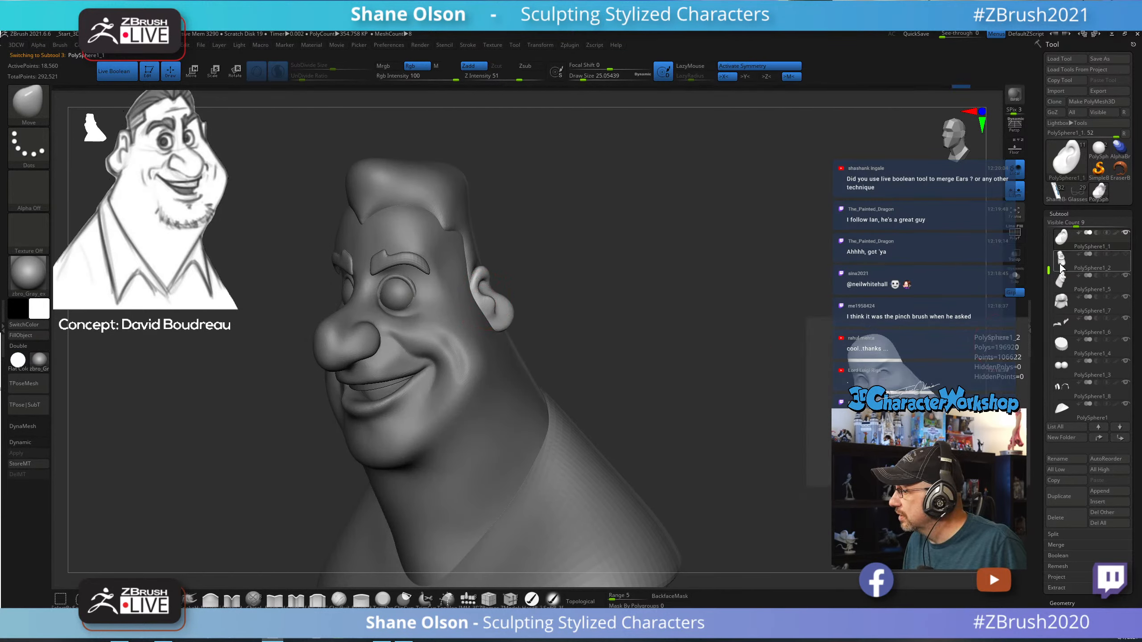
{"action": "left_click", "coordinate": [1061, 264]}
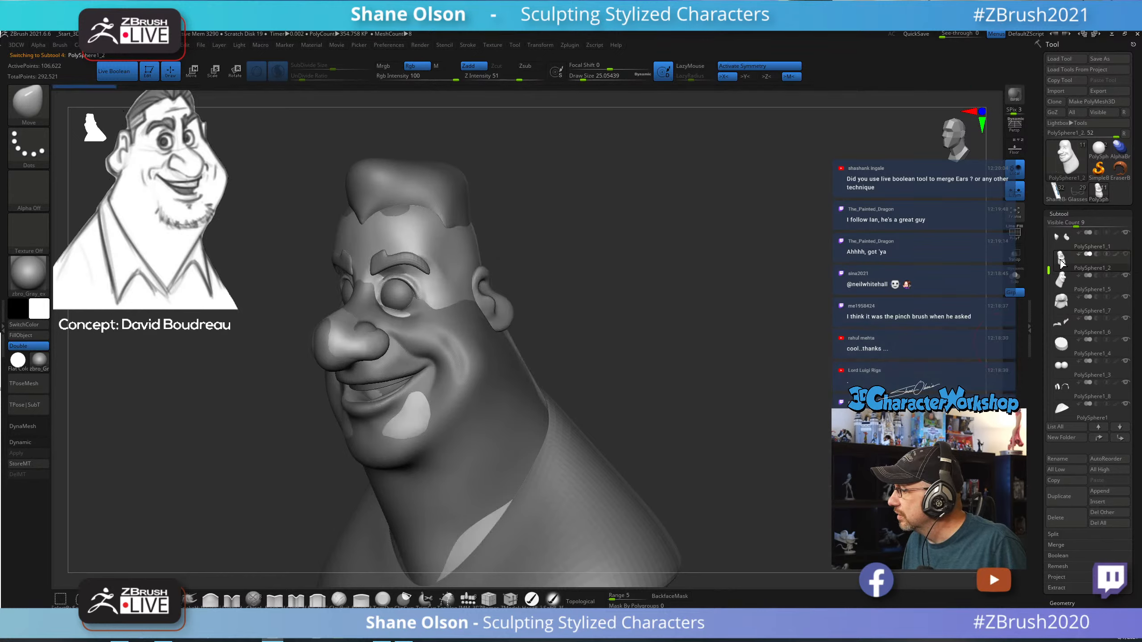
{"action": "left_click", "coordinate": [1067, 520]}
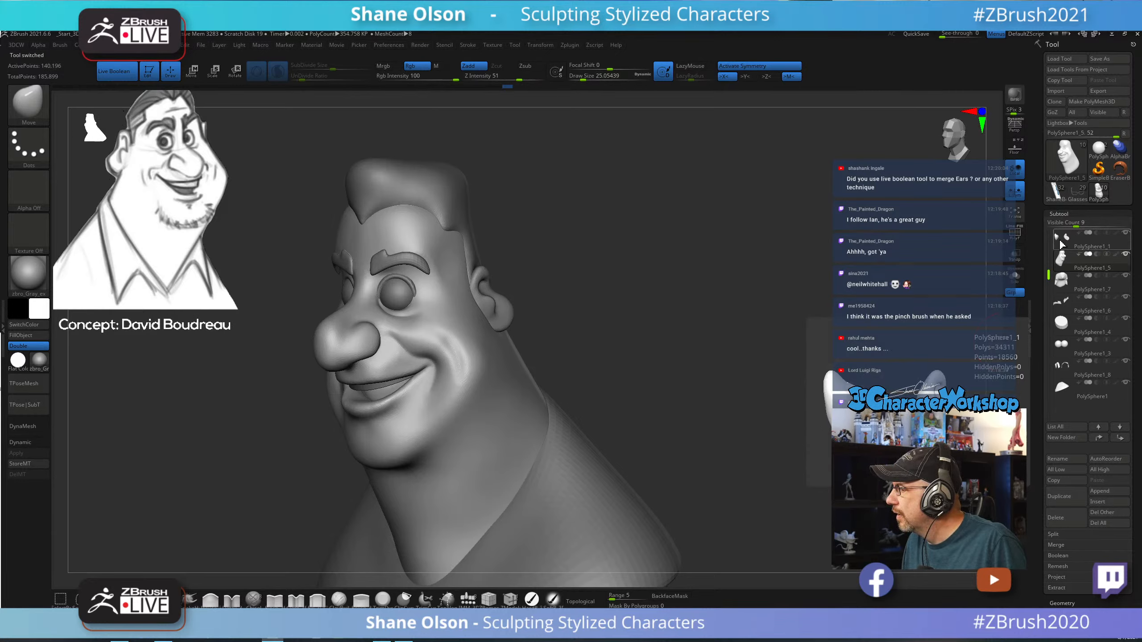
Merge the ears subtool down into the head subtool and accept the merge warning.
{"action": "left_click", "coordinate": [1061, 238]}
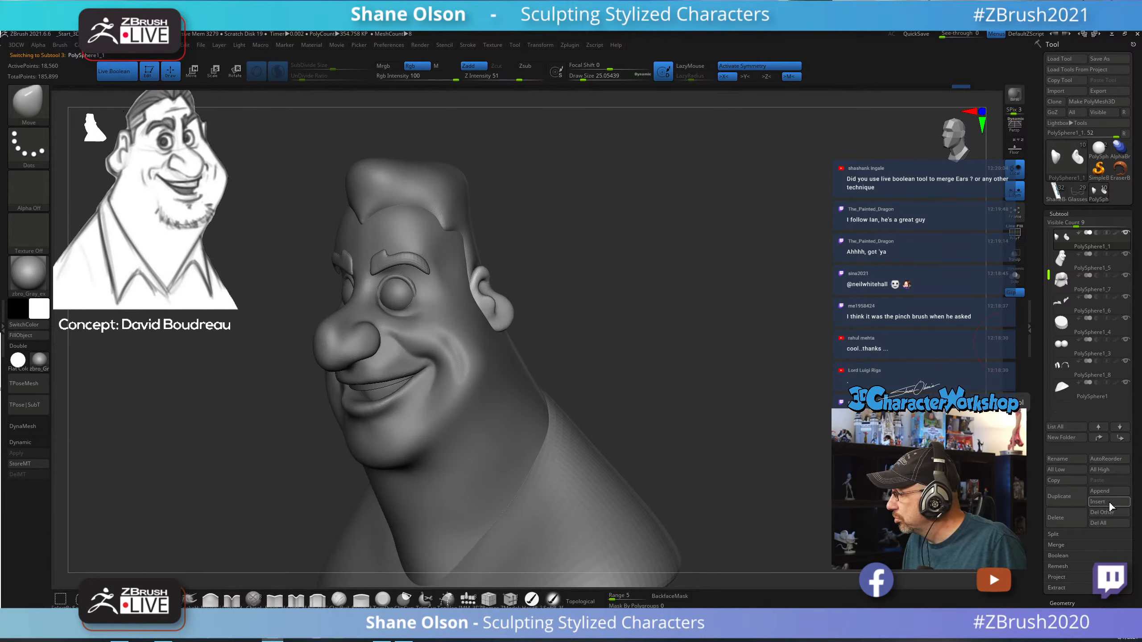
{"action": "left_click", "coordinate": [1057, 545]}
{"action": "left_click", "coordinate": [1073, 556]}
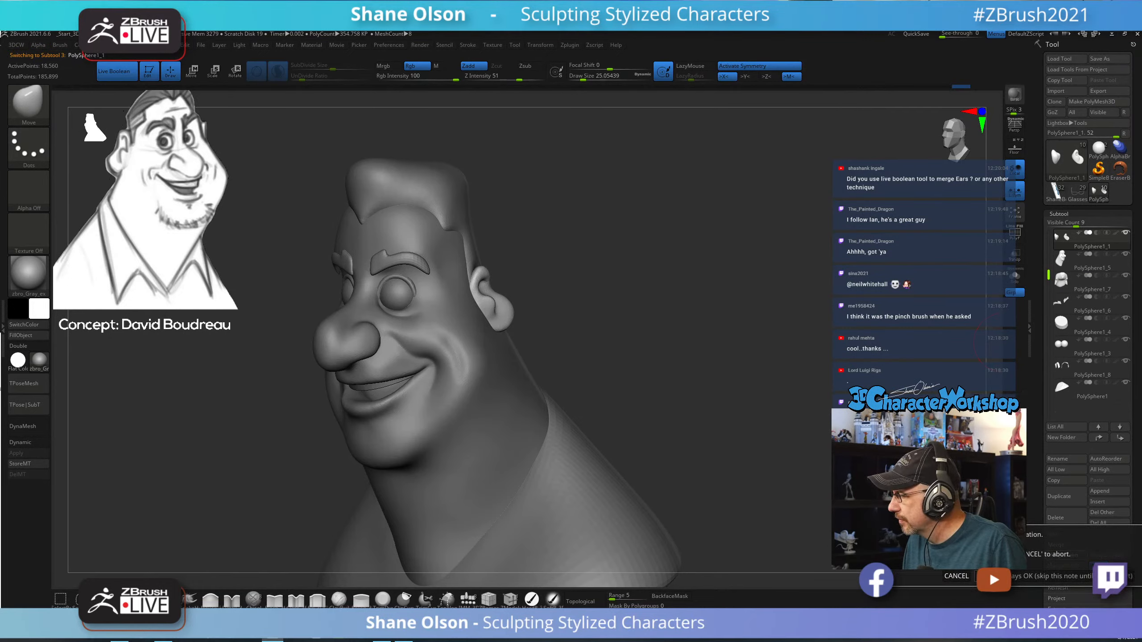
{"action": "left_click", "coordinate": [877, 576]}
Isolate the merged head and ears in front view, display the polygroups and activate the Move gizmo.
{"action": "mouse_move", "coordinate": [670, 316]}
{"action": "left_mouse_down"}
{"action": "mouse_move", "coordinate": [683, 314]}
{"action": "mouse_move", "coordinate": [660, 317]}
{"action": "left_mouse_up"}
{"action": "left_click_drag", "start_coordinate": [1003, 275], "coordinate": [703, 276]}
{"action": "key", "text": "shift+f"}
{"action": "key", "text": "w"}
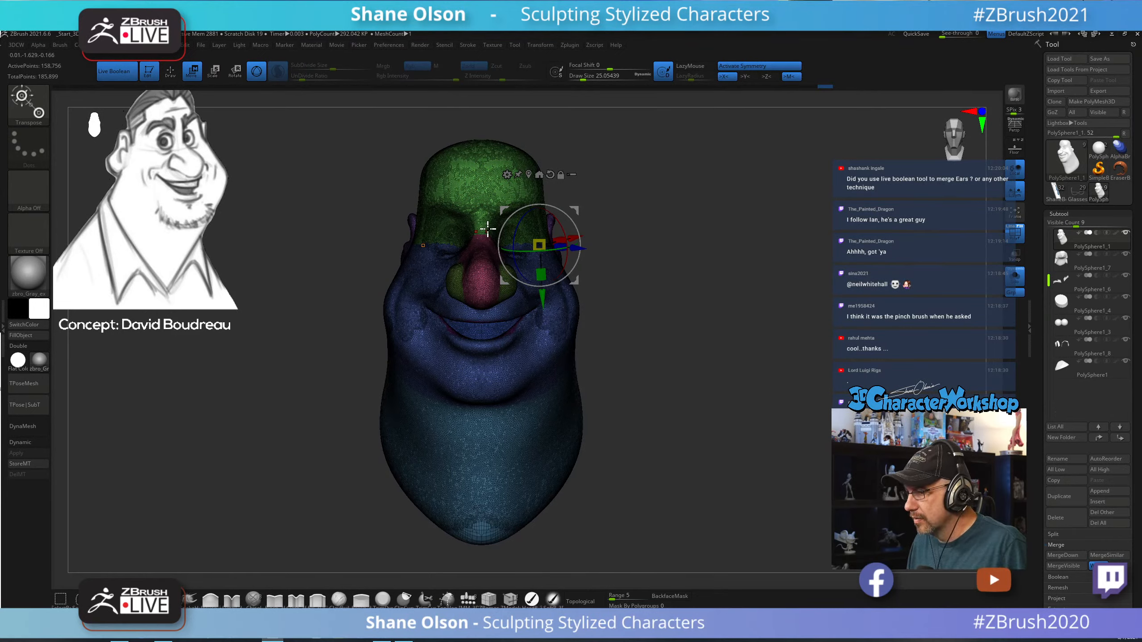
Center the gizmo on the unmasked mesh, reset its orientation and turn X symmetry back on.
{"action": "left_click_drag", "start_coordinate": [673, 243], "coordinate": [715, 234], "text": "alt"}
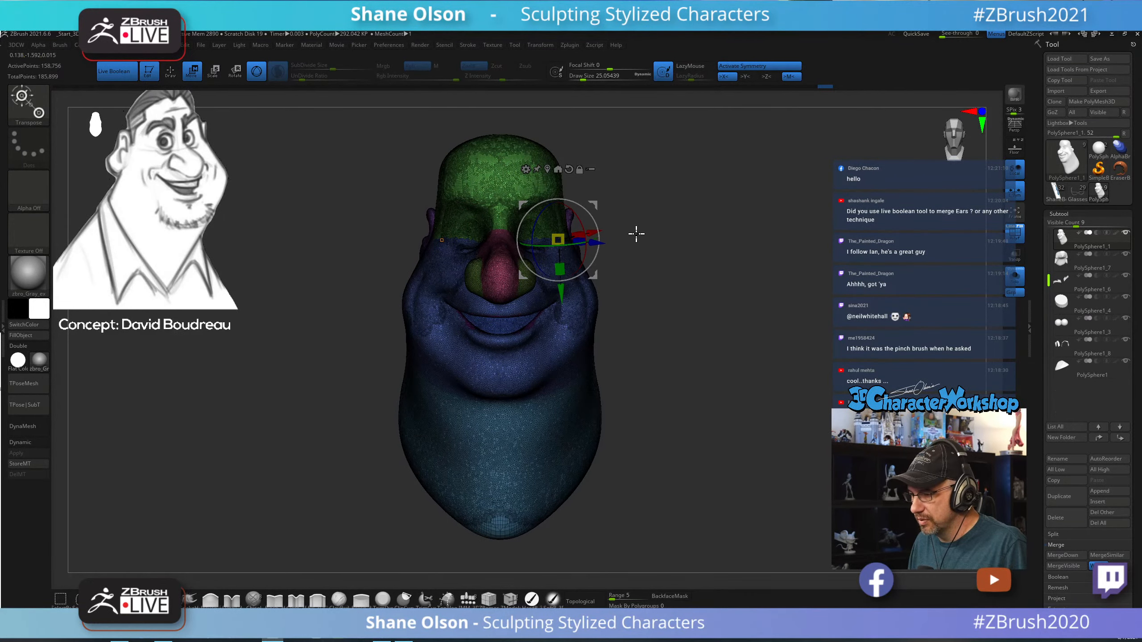
{"action": "left_click", "coordinate": [548, 170]}
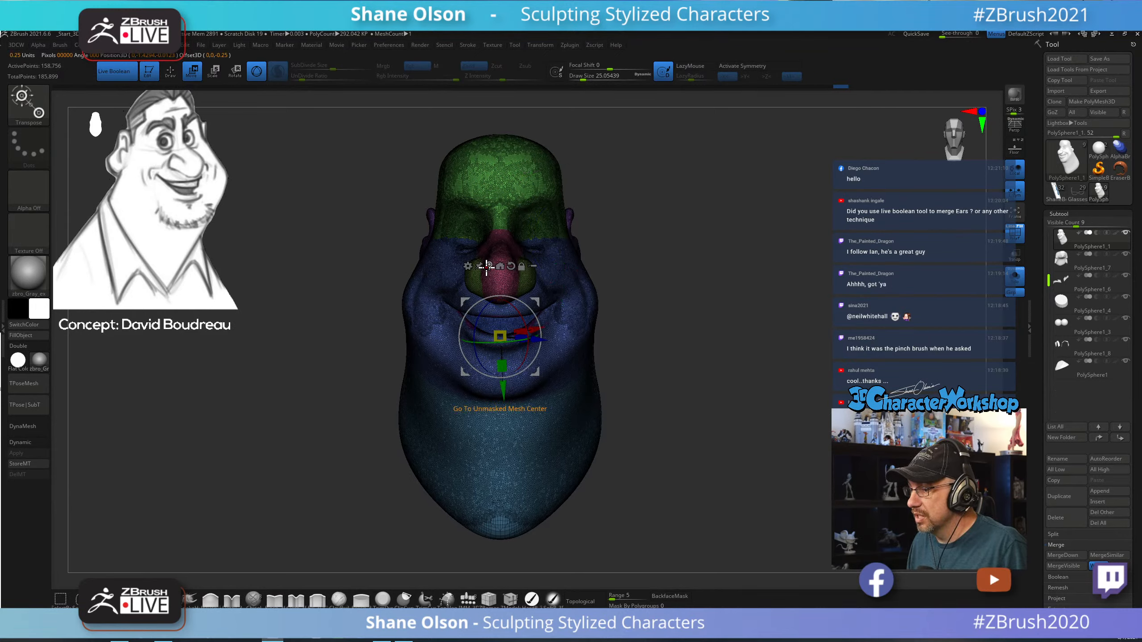
{"action": "left_click", "coordinate": [511, 266]}
{"action": "key", "text": "ctrl+z"}
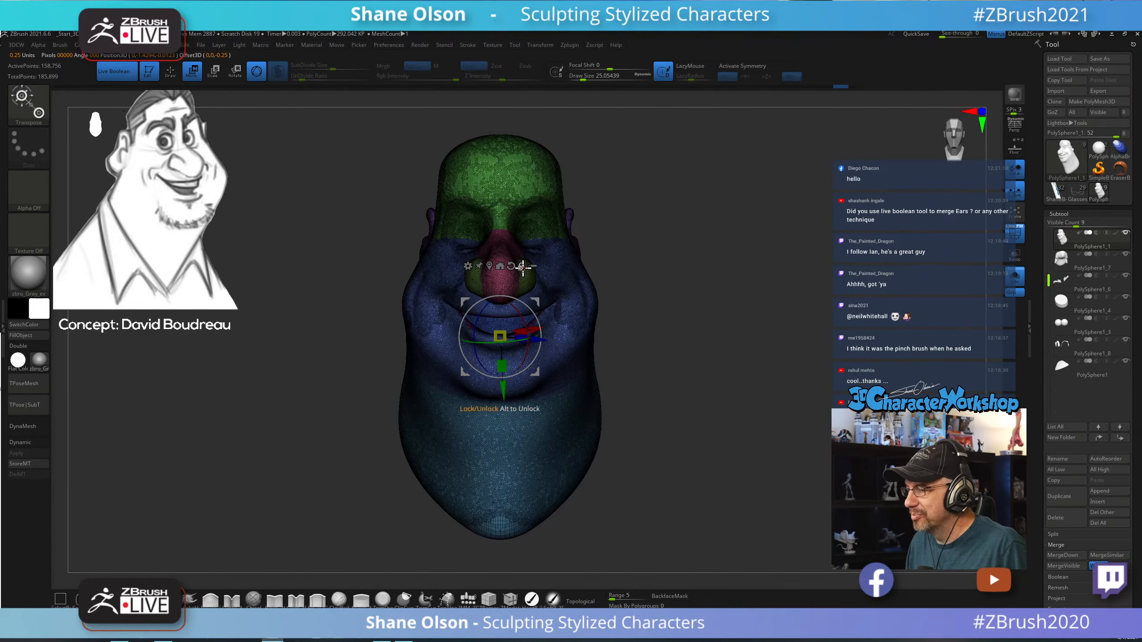
{"action": "left_click", "coordinate": [511, 266]}
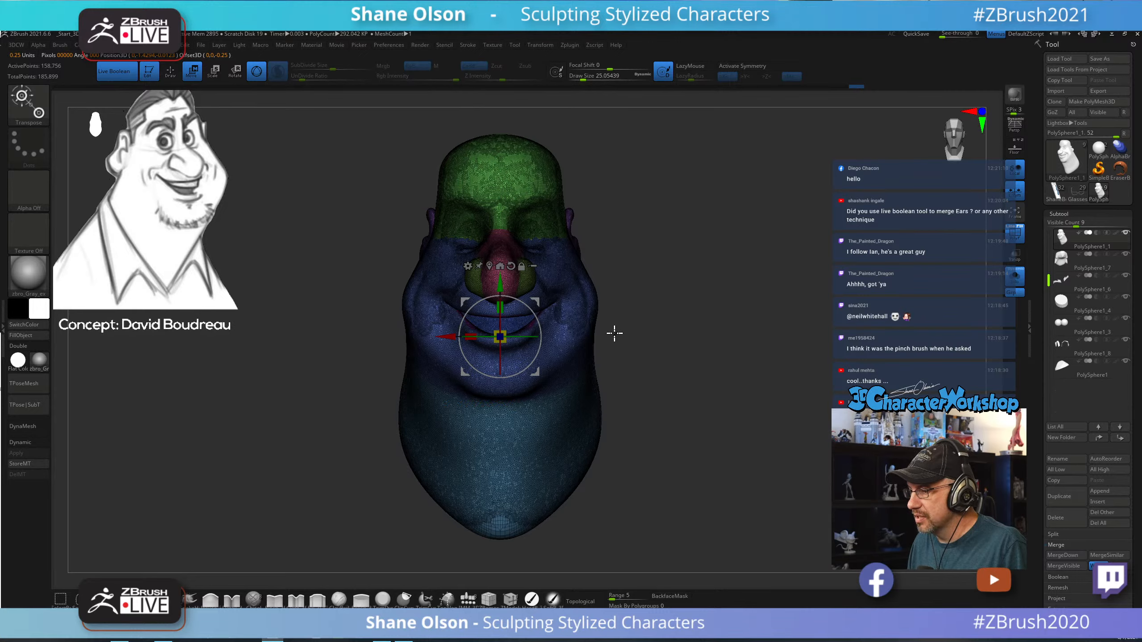
{"action": "key", "text": "x"}
{"action": "left_click_drag", "start_coordinate": [705, 282], "coordinate": [562, 291]}
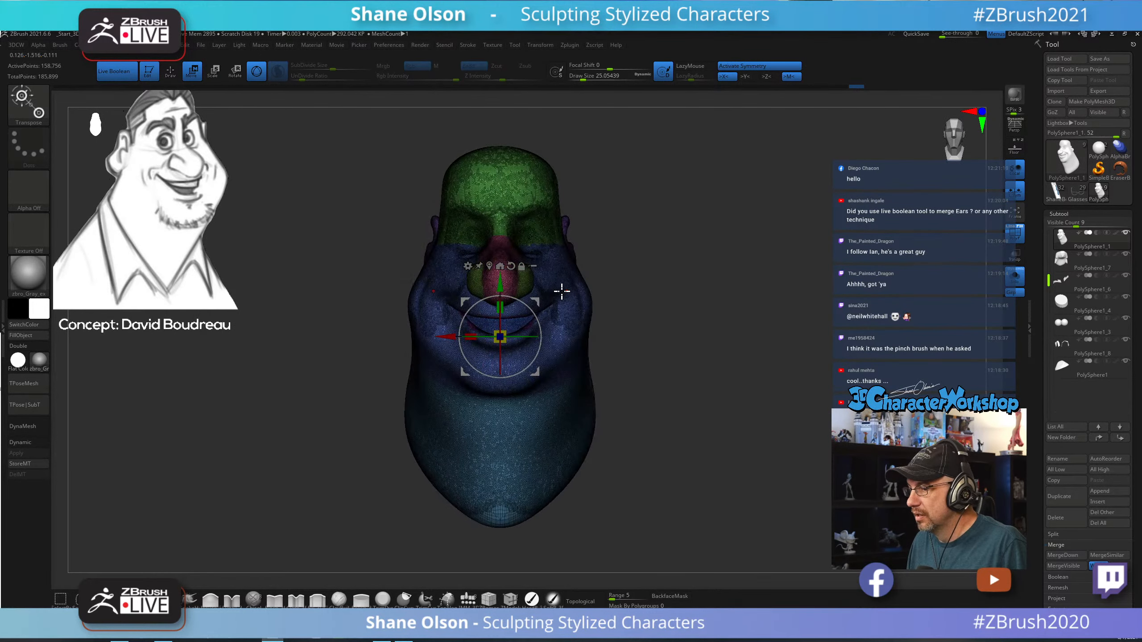
Fuse the head and ears into one mesh with the gizmo's Remesh By Union deformer and check the joined ear.
{"action": "left_click", "coordinate": [467, 266]}
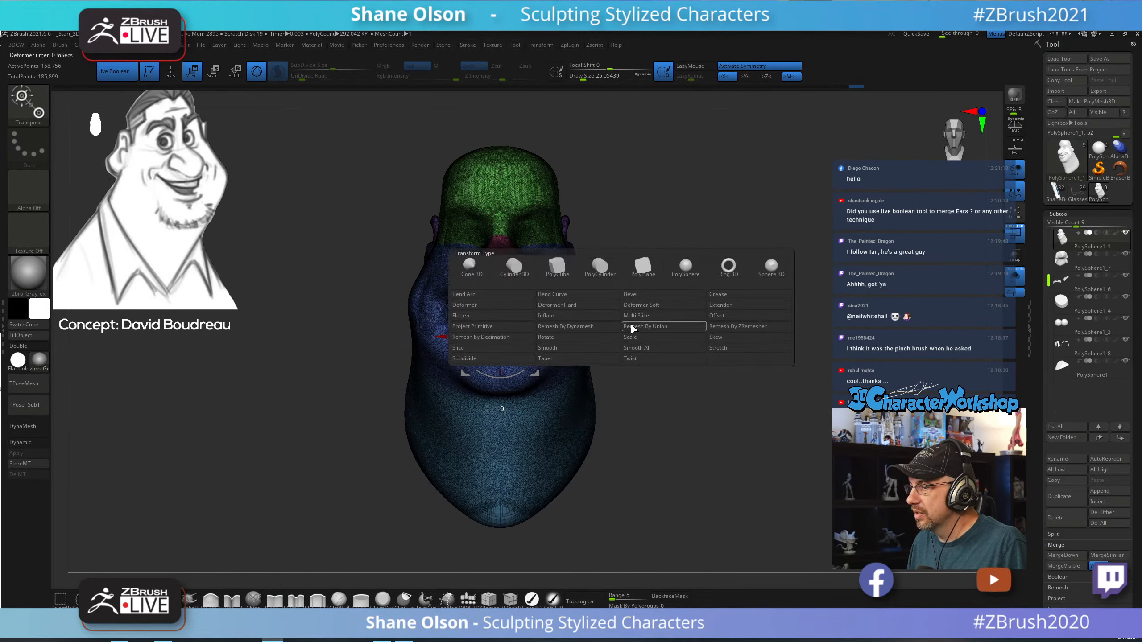
{"action": "left_click", "coordinate": [646, 326]}
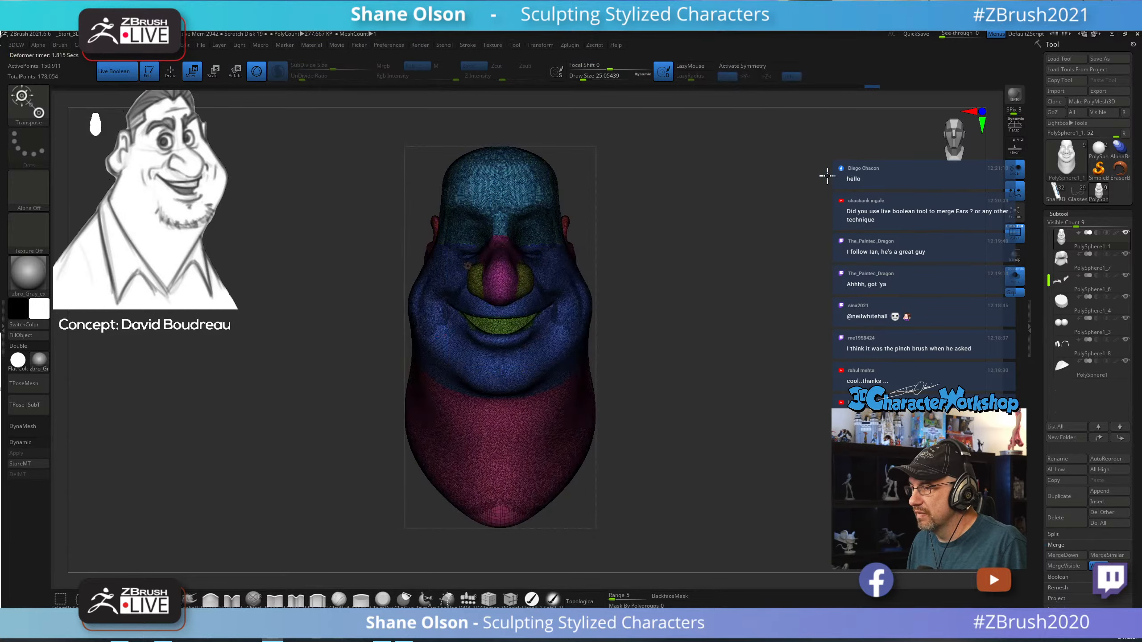
{"action": "left_click_drag", "start_coordinate": [746, 217], "coordinate": [671, 256]}
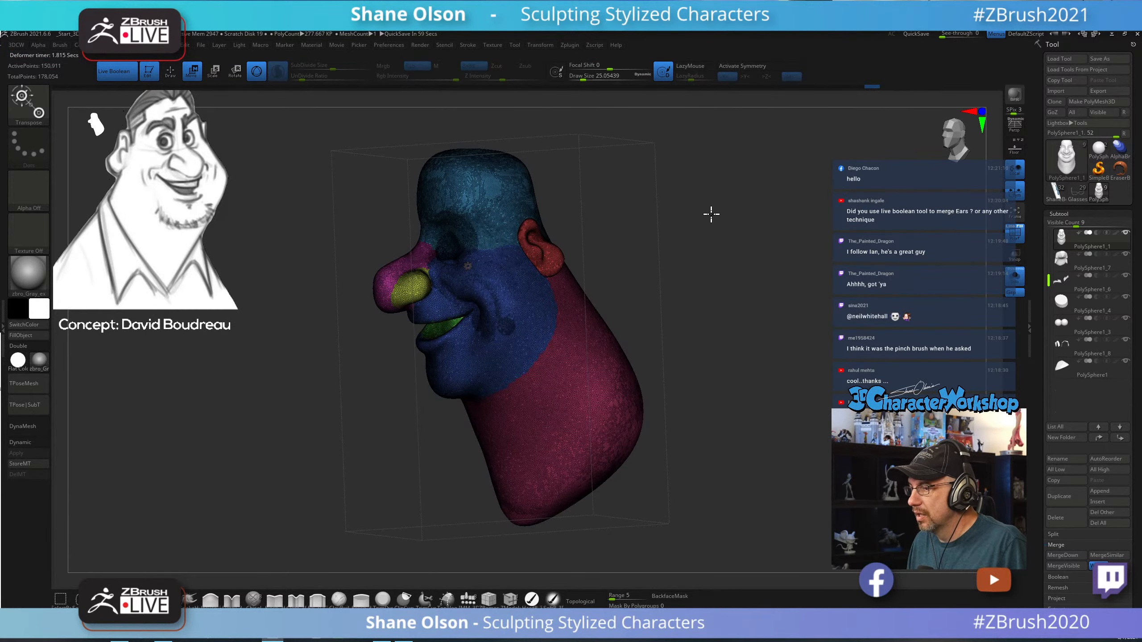
Inspect the fused ear, switch from the Remesh By Union deformer back to Gizmo 3D and turn on X symmetry.
{"action": "left_click_drag", "start_coordinate": [712, 215], "coordinate": [681, 450], "text": "alt"}
{"action": "left_click_drag", "start_coordinate": [805, 162], "coordinate": [694, 368]}
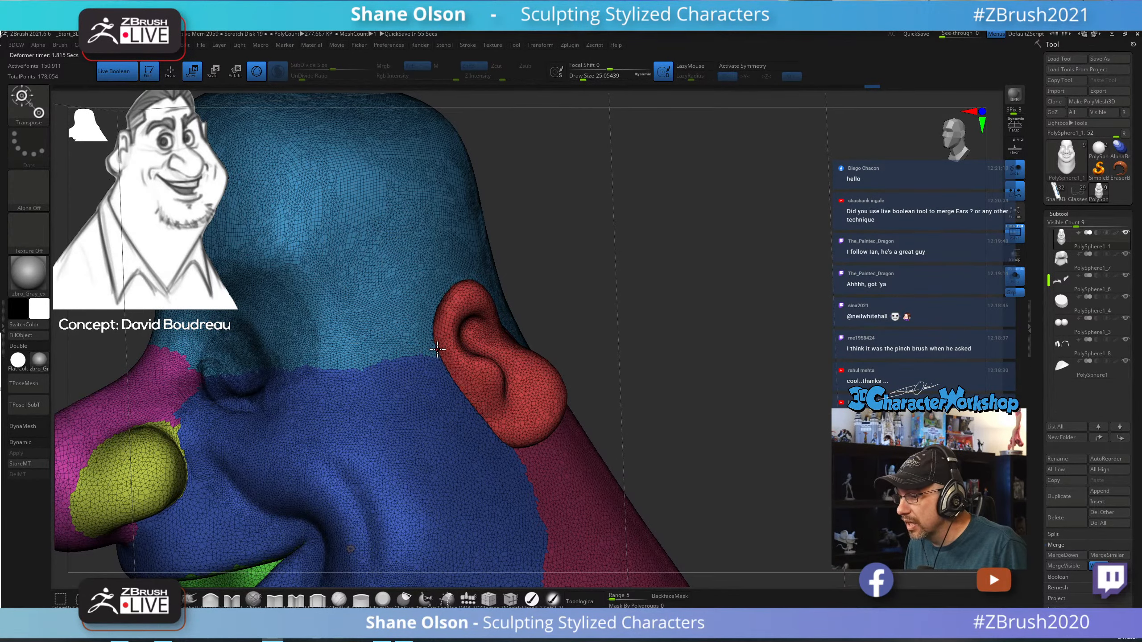
{"action": "left_click_drag", "start_coordinate": [665, 280], "coordinate": [636, 237], "text": "alt"}
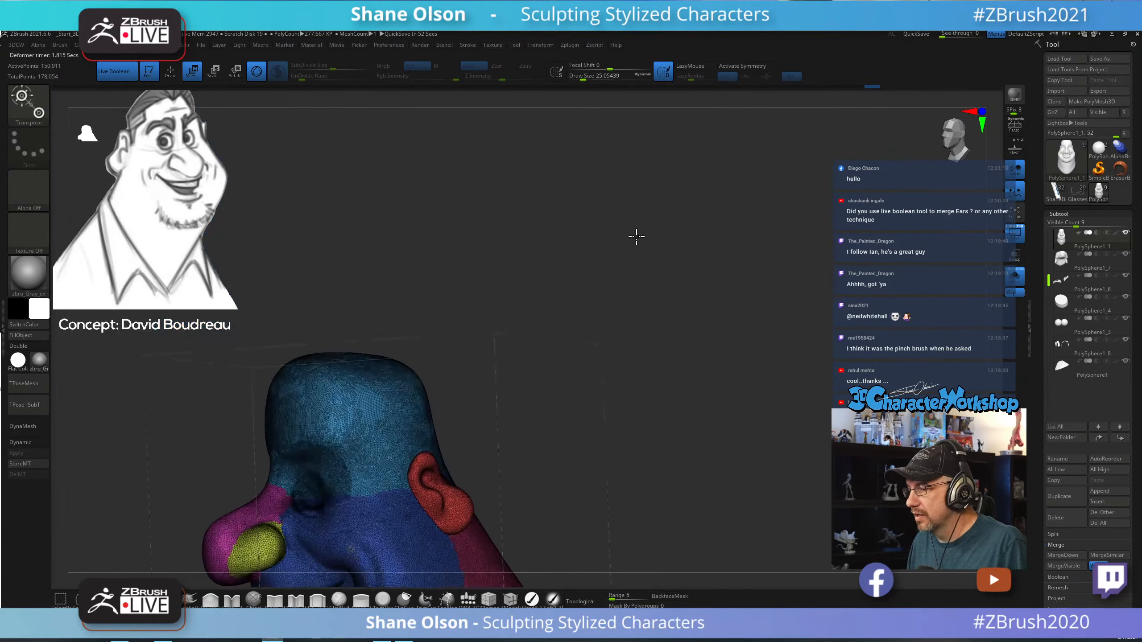
{"action": "left_click_drag", "start_coordinate": [520, 541], "coordinate": [612, 372], "text": "alt"}
{"action": "key", "text": "space"}
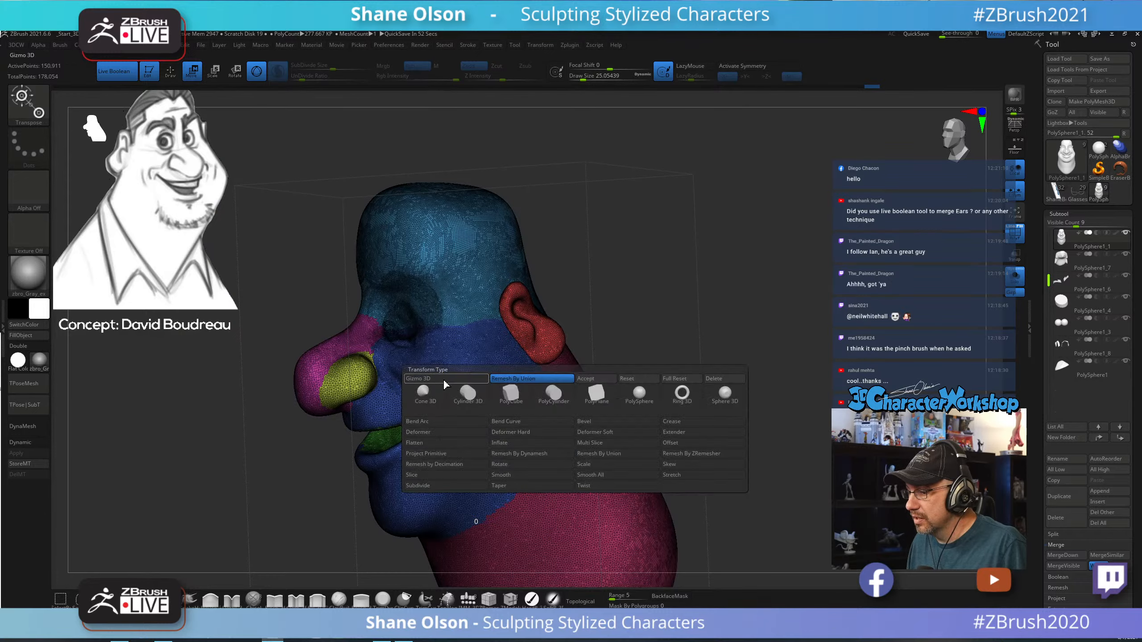
{"action": "key", "text": "x"}
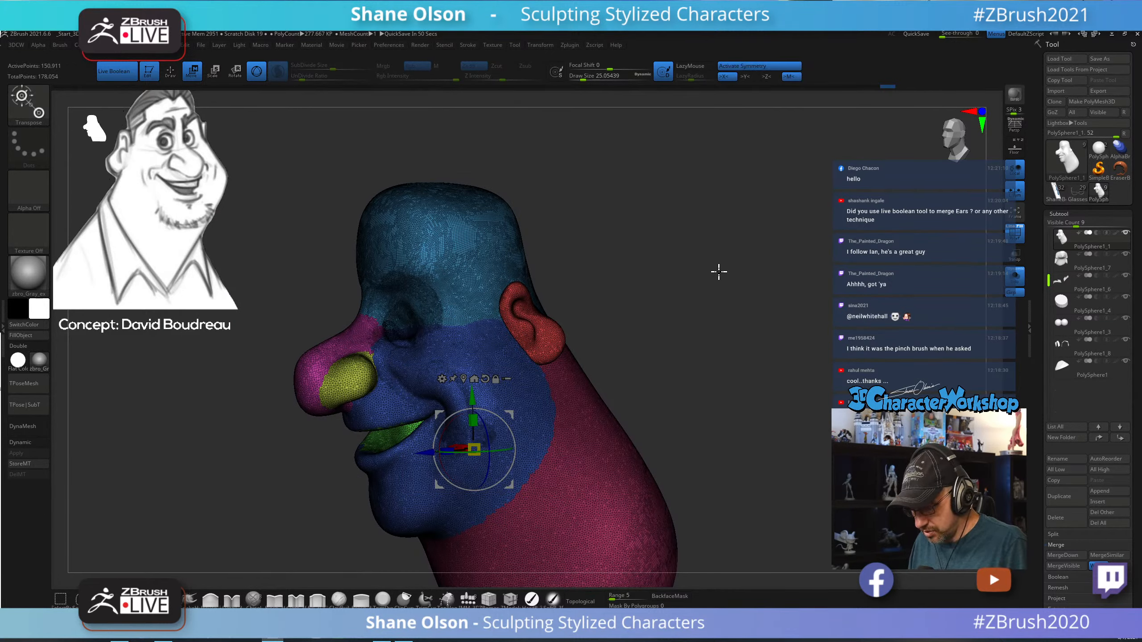
{"action": "left_click_drag", "start_coordinate": [664, 281], "coordinate": [651, 279]}
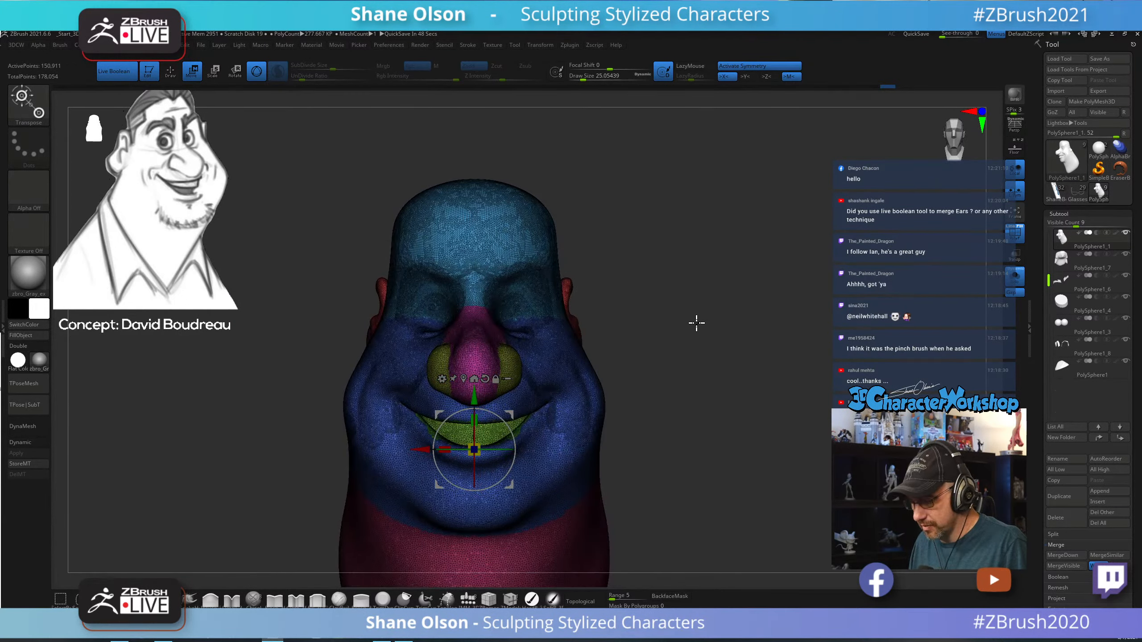
Hide the polygroup display, return to the Move brush and set its draw size to about 14 at the ear.
{"action": "mouse_move", "coordinate": [694, 332]}
{"action": "left_mouse_down", "text": "alt"}
{"action": "mouse_move", "coordinate": [699, 342]}
{"action": "mouse_move", "coordinate": [719, 322]}
{"action": "left_mouse_up", "text": "alt"}
{"action": "key", "text": "shift+f"}
{"action": "key", "text": "q"}
{"action": "left_click_drag", "start_coordinate": [772, 292], "coordinate": [752, 295]}
{"action": "mouse_move", "coordinate": [695, 265]}
{"action": "left_mouse_down", "text": "alt"}
{"action": "mouse_move", "coordinate": [696, 301]}
{"action": "mouse_move", "coordinate": [754, 224]}
{"action": "mouse_move", "coordinate": [762, 342]}
{"action": "left_mouse_up", "text": "alt"}
{"action": "key", "text": "s"}
{"action": "left_click", "coordinate": [756, 302]}
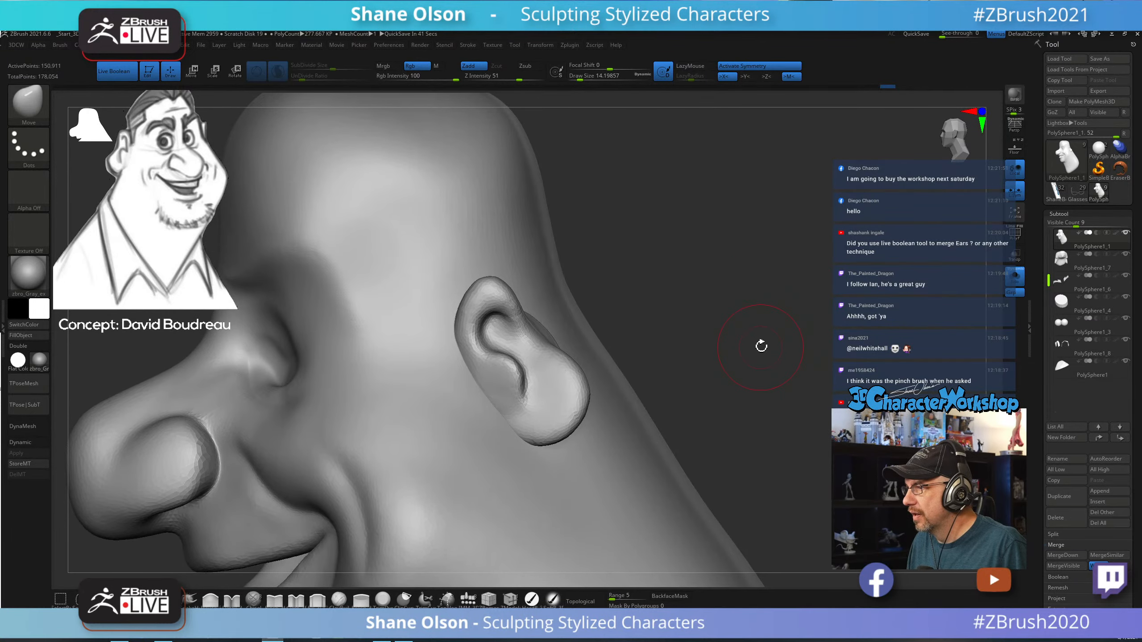
Reduce the draw size to about 10.5 and soften the seam where the ear meets the side and back of the head.
{"action": "key", "text": "s"}
{"action": "left_click", "coordinate": [476, 386]}
{"action": "mouse_move", "coordinate": [484, 382]}
{"action": "left_mouse_down", "text": "alt"}
{"action": "mouse_move", "coordinate": [500, 369]}
{"action": "mouse_move", "coordinate": [464, 334]}
{"action": "mouse_move", "coordinate": [514, 400]}
{"action": "mouse_move", "coordinate": [484, 354]}
{"action": "left_mouse_up", "text": "alt"}
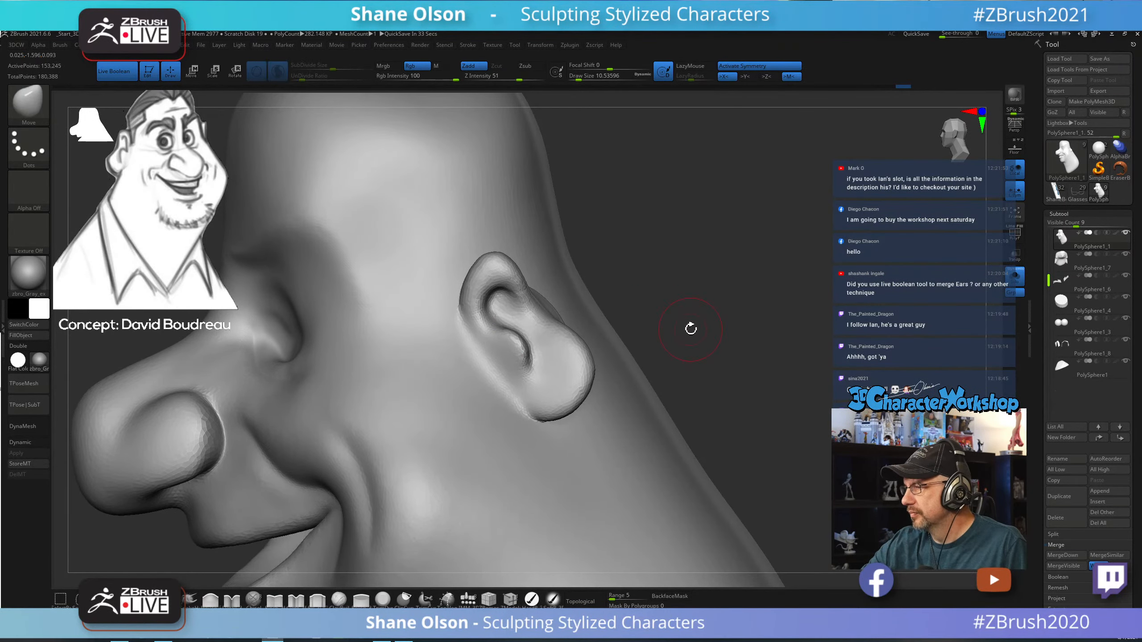
{"action": "mouse_move", "coordinate": [757, 353]}
{"action": "left_mouse_down"}
{"action": "mouse_move", "coordinate": [744, 354]}
{"action": "mouse_move", "coordinate": [742, 329]}
{"action": "mouse_move", "coordinate": [737, 350]}
{"action": "mouse_move", "coordinate": [702, 358]}
{"action": "mouse_move", "coordinate": [710, 376]}
{"action": "left_mouse_up"}
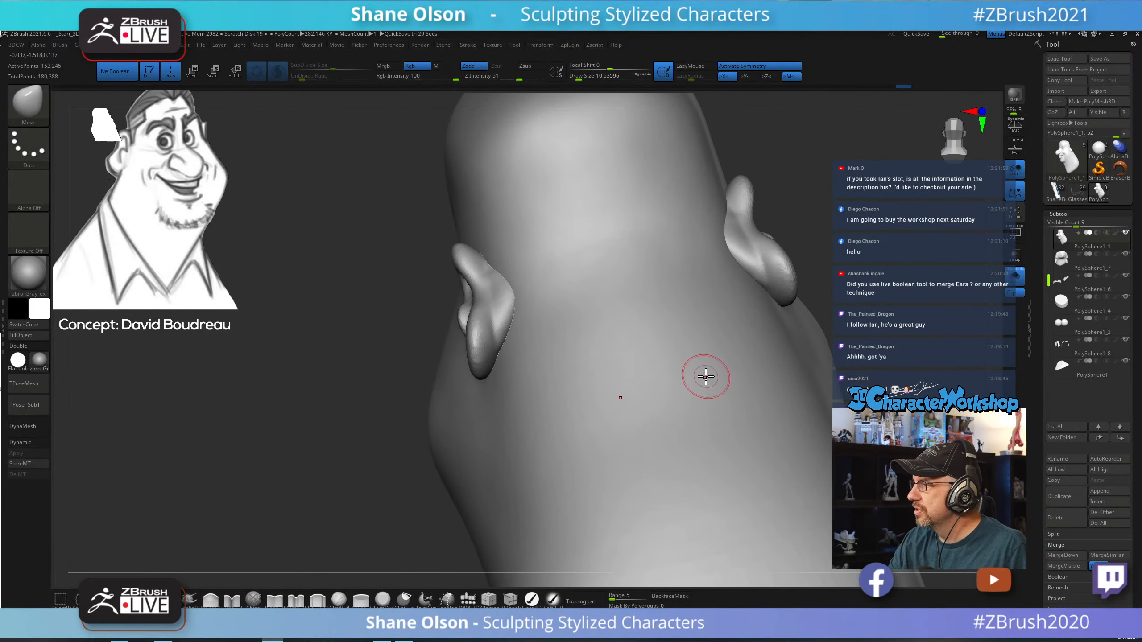
{"action": "right_click_drag", "start_coordinate": [712, 376], "coordinate": [688, 408], "text": "alt"}
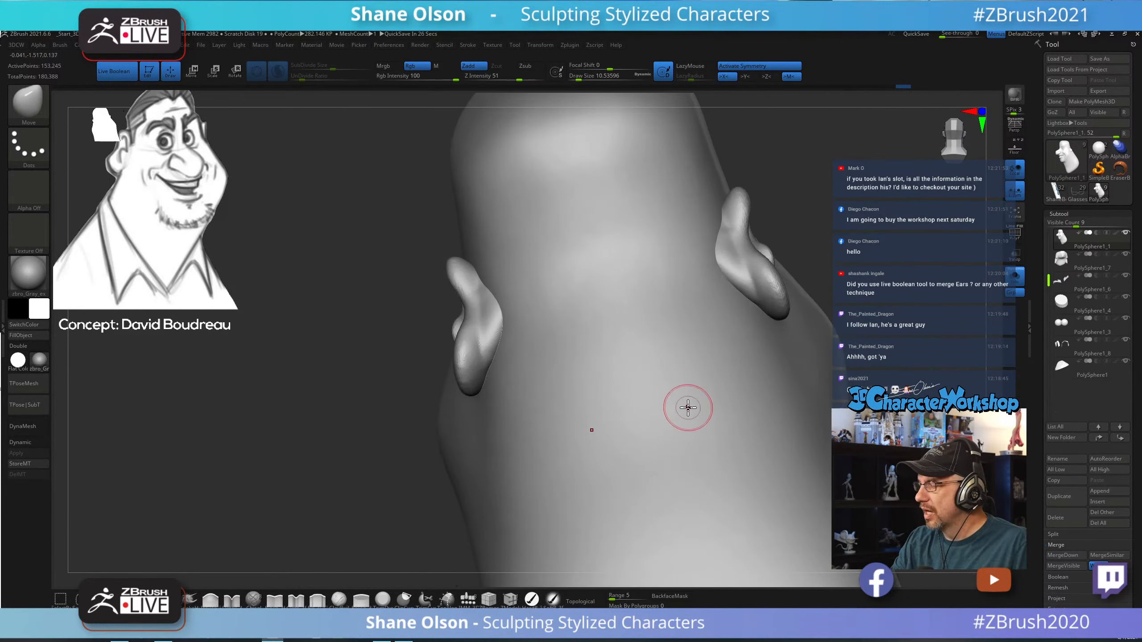
{"action": "left_click_drag", "start_coordinate": [512, 320], "coordinate": [508, 318], "text": "shift"}
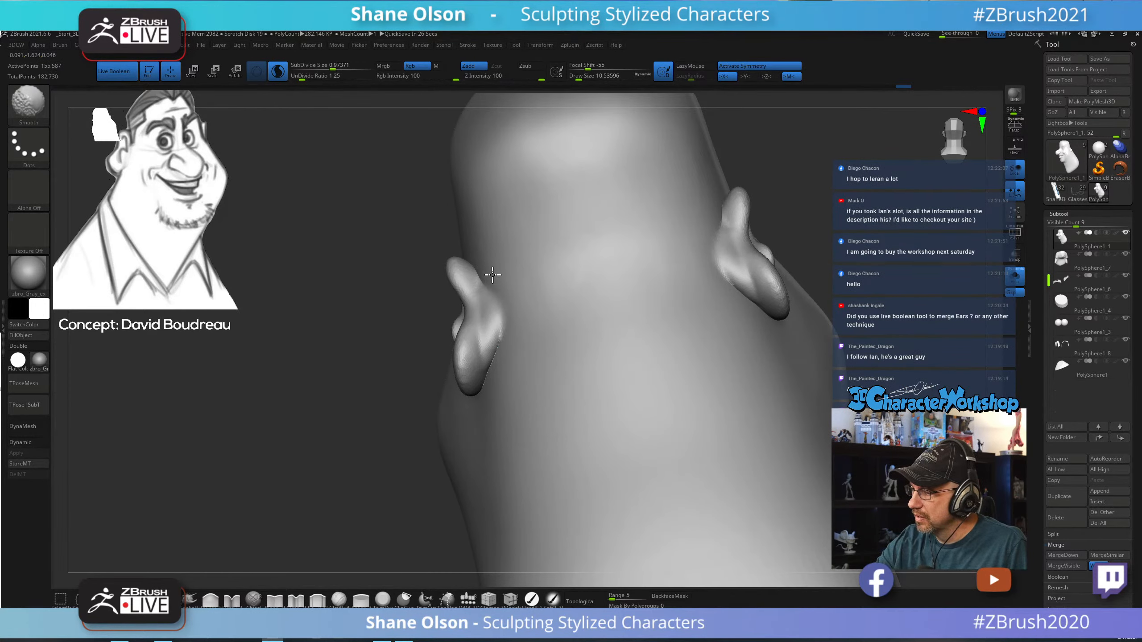
Refine the back of the ear with the Move brush and smooth its transition into the head and neck.
{"action": "mouse_move", "coordinate": [494, 360]}
{"action": "right_mouse_down"}
{"action": "mouse_move", "coordinate": [530, 311]}
{"action": "mouse_move", "coordinate": [500, 335]}
{"action": "mouse_move", "coordinate": [522, 315]}
{"action": "mouse_move", "coordinate": [510, 309]}
{"action": "right_mouse_up"}
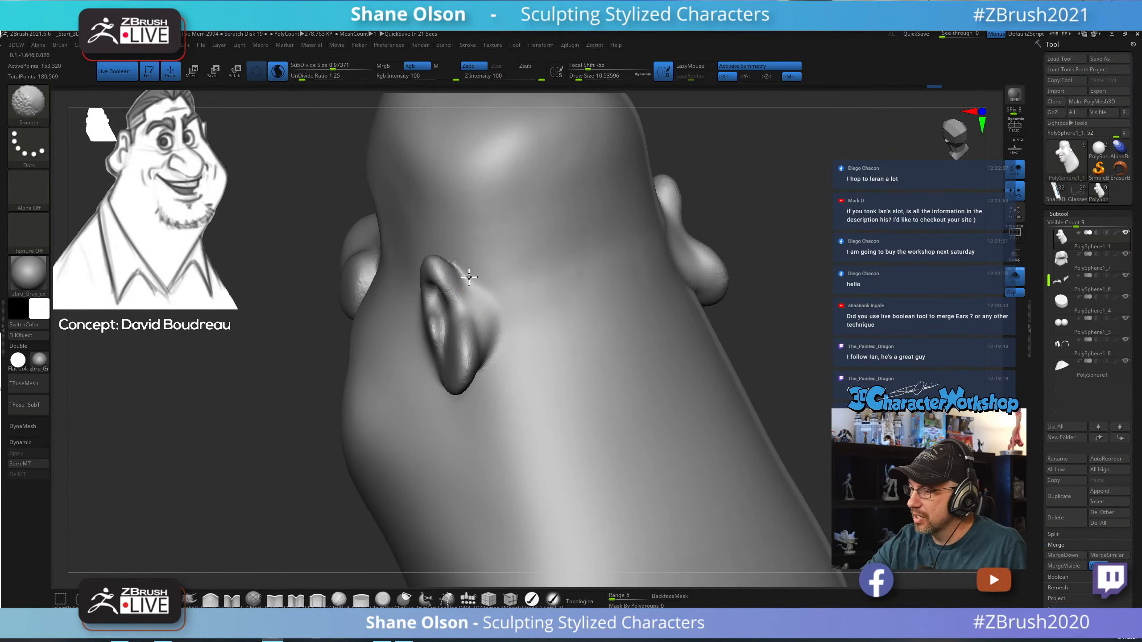
{"action": "key", "text": "b"}
{"action": "key", "text": "m"}
{"action": "key", "text": "v"}
{"action": "mouse_move", "coordinate": [492, 270]}
{"action": "right_mouse_down"}
{"action": "mouse_move", "coordinate": [516, 263]}
{"action": "mouse_move", "coordinate": [502, 266]}
{"action": "right_mouse_up"}
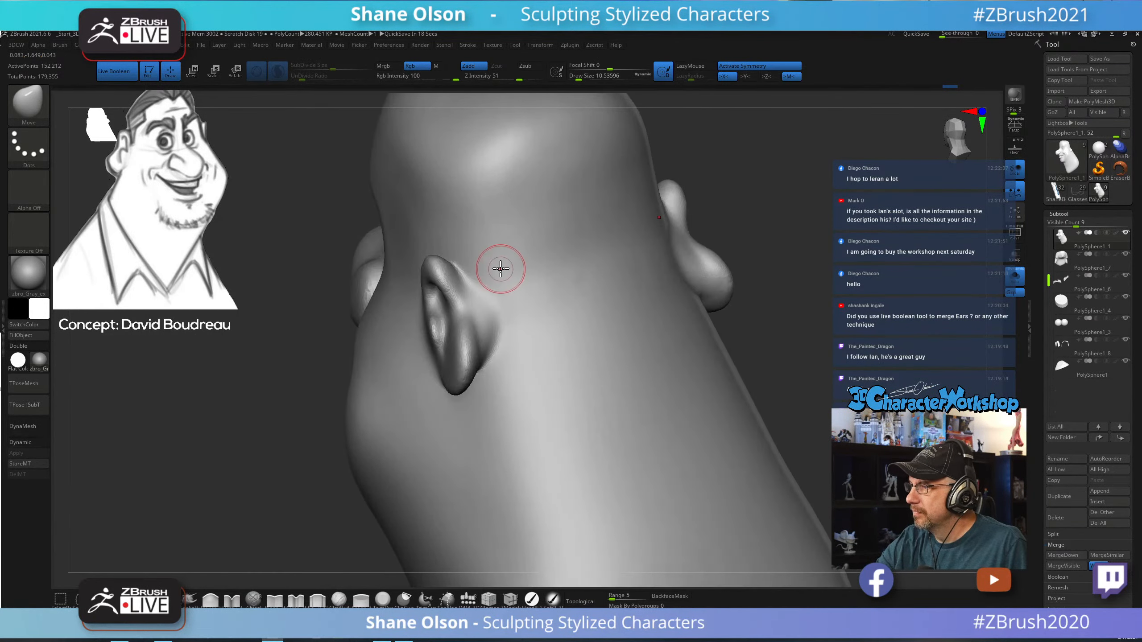
{"action": "key", "text": "shift"}
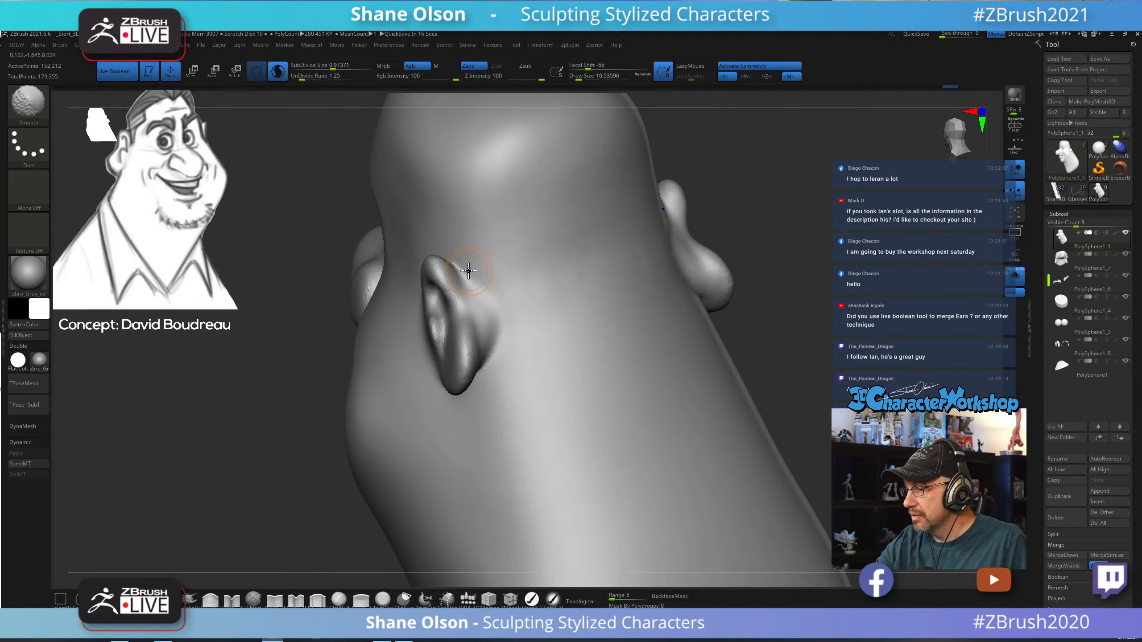
{"action": "mouse_move", "coordinate": [494, 302]}
{"action": "right_mouse_down"}
{"action": "mouse_move", "coordinate": [530, 334]}
{"action": "mouse_move", "coordinate": [548, 316]}
{"action": "mouse_move", "coordinate": [602, 387]}
{"action": "right_mouse_up"}
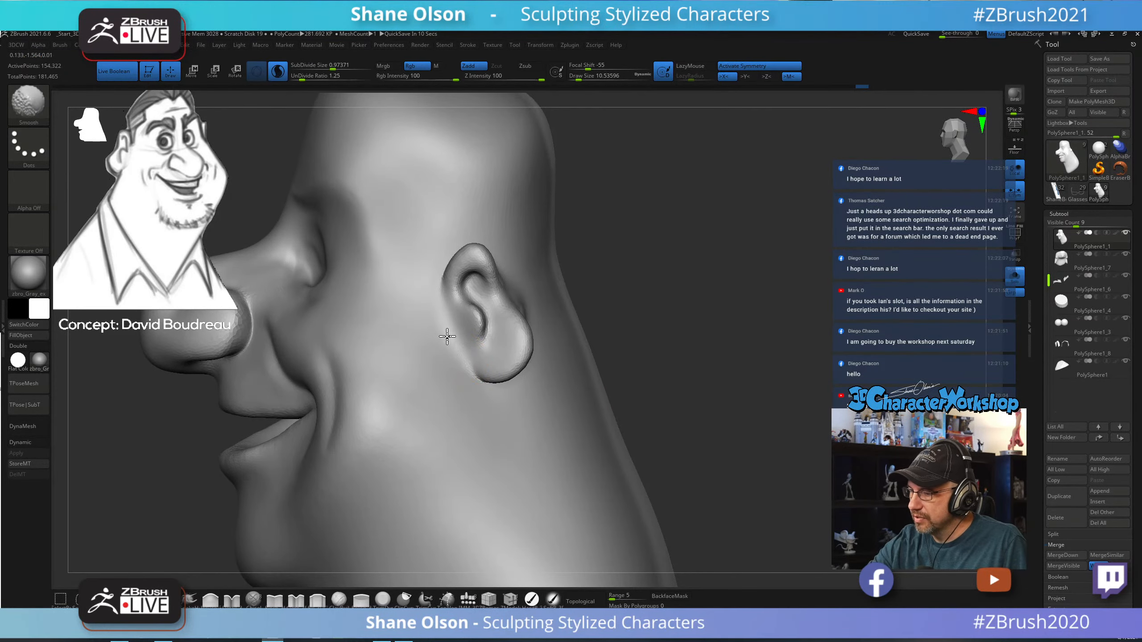
{"action": "right_click_drag", "start_coordinate": [528, 453], "coordinate": [566, 467], "text": "alt"}
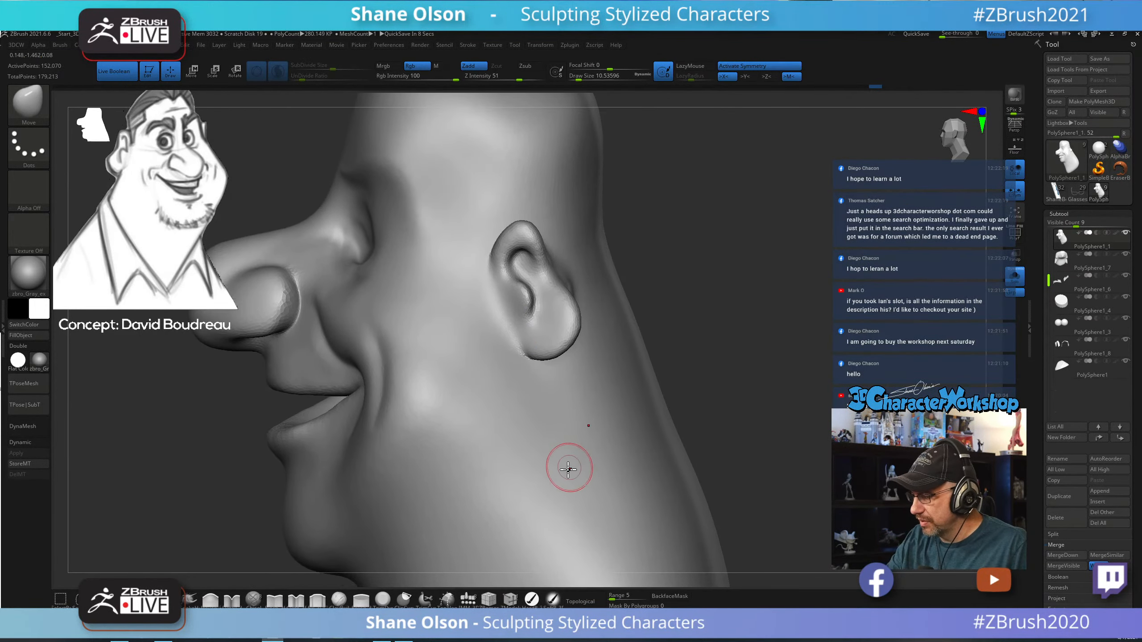
{"action": "mouse_move", "coordinate": [560, 423]}
{"action": "right_mouse_down"}
{"action": "mouse_move", "coordinate": [556, 433]}
{"action": "mouse_move", "coordinate": [571, 388]}
{"action": "right_mouse_up"}
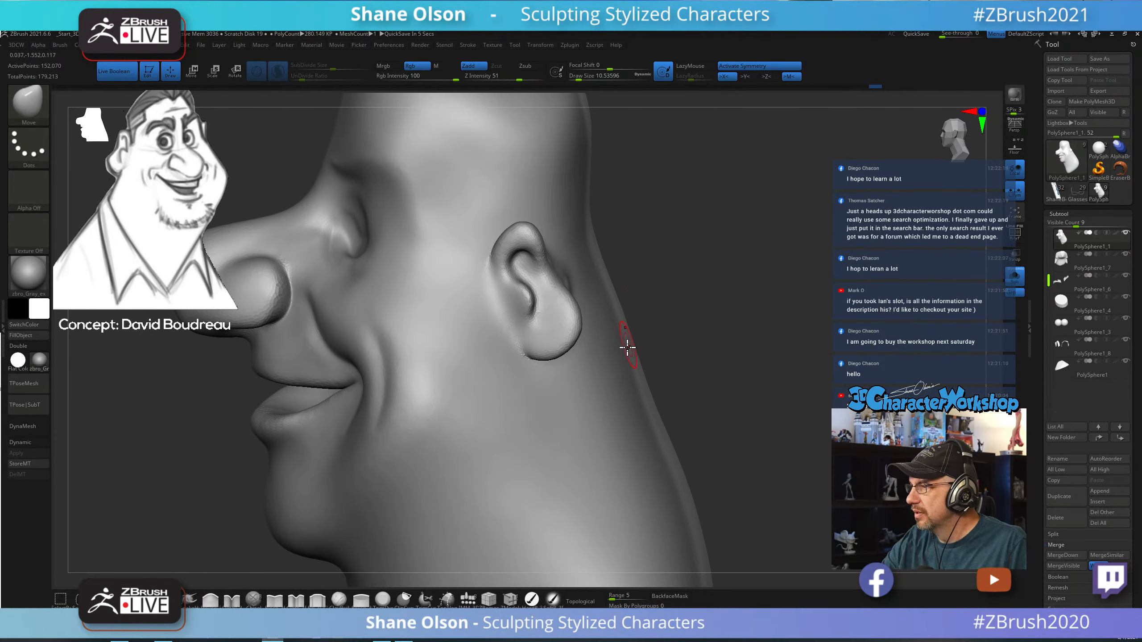
Fill the crease between the ear's front edge and the cheek with the Fill_3DCW brush.
{"action": "left_click", "coordinate": [317, 599]}
{"action": "left_click_drag", "start_coordinate": [494, 292], "coordinate": [509, 325]}
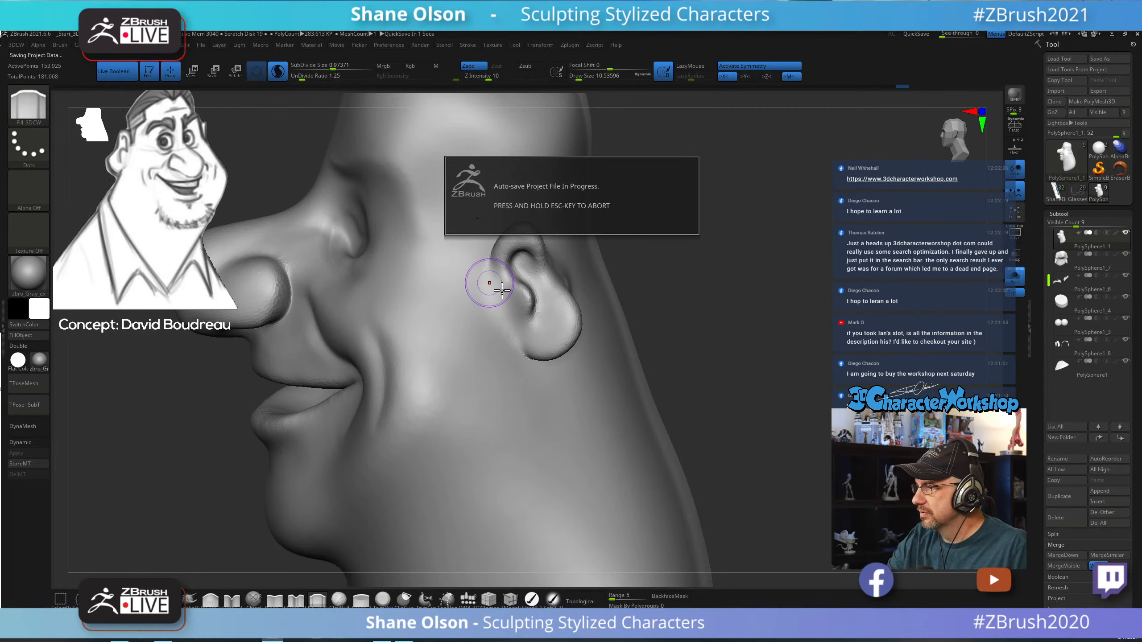
{"action": "left_click_drag", "start_coordinate": [489, 287], "coordinate": [508, 331]}
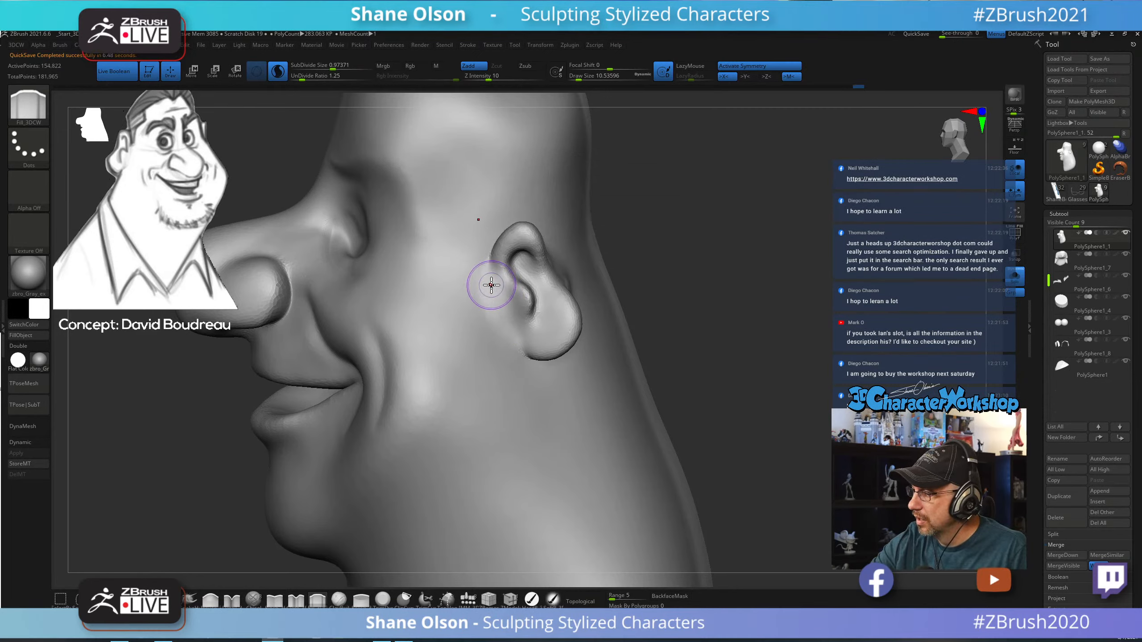
{"action": "mouse_move", "coordinate": [491, 285]}
{"action": "left_mouse_down"}
{"action": "mouse_move", "coordinate": [490, 326]}
{"action": "mouse_move", "coordinate": [498, 316]}
{"action": "mouse_move", "coordinate": [528, 348]}
{"action": "mouse_move", "coordinate": [505, 298]}
{"action": "mouse_move", "coordinate": [524, 324]}
{"action": "mouse_move", "coordinate": [505, 304]}
{"action": "mouse_move", "coordinate": [505, 323]}
{"action": "mouse_move", "coordinate": [492, 321]}
{"action": "mouse_move", "coordinate": [487, 278]}
{"action": "mouse_move", "coordinate": [476, 293]}
{"action": "mouse_move", "coordinate": [527, 385]}
{"action": "left_mouse_up"}
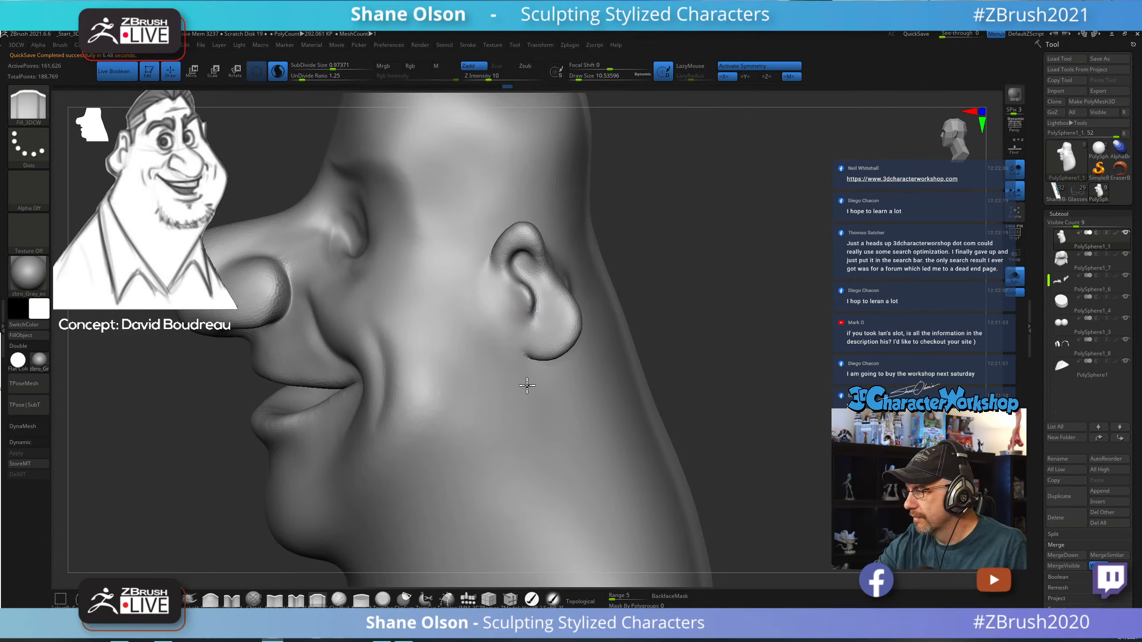
{"action": "mouse_move", "coordinate": [675, 403]}
{"action": "left_mouse_down"}
{"action": "mouse_move", "coordinate": [658, 400]}
{"action": "mouse_move", "coordinate": [674, 402]}
{"action": "left_mouse_up"}
Add more fill strokes in front of the ear opening and smooth the joint into the side of the face.
{"action": "mouse_move", "coordinate": [510, 322]}
{"action": "left_mouse_down"}
{"action": "mouse_move", "coordinate": [484, 302]}
{"action": "mouse_move", "coordinate": [528, 336]}
{"action": "left_mouse_up"}
{"action": "right_click_drag", "start_coordinate": [551, 333], "coordinate": [568, 327]}
{"action": "mouse_move", "coordinate": [505, 285]}
{"action": "left_mouse_down"}
{"action": "mouse_move", "coordinate": [495, 293]}
{"action": "mouse_move", "coordinate": [492, 266]}
{"action": "mouse_move", "coordinate": [512, 353]}
{"action": "left_mouse_up"}
{"action": "left_click_drag", "start_coordinate": [508, 306], "coordinate": [513, 333]}
{"action": "left_click_drag", "start_coordinate": [499, 313], "coordinate": [483, 290], "text": "shift"}
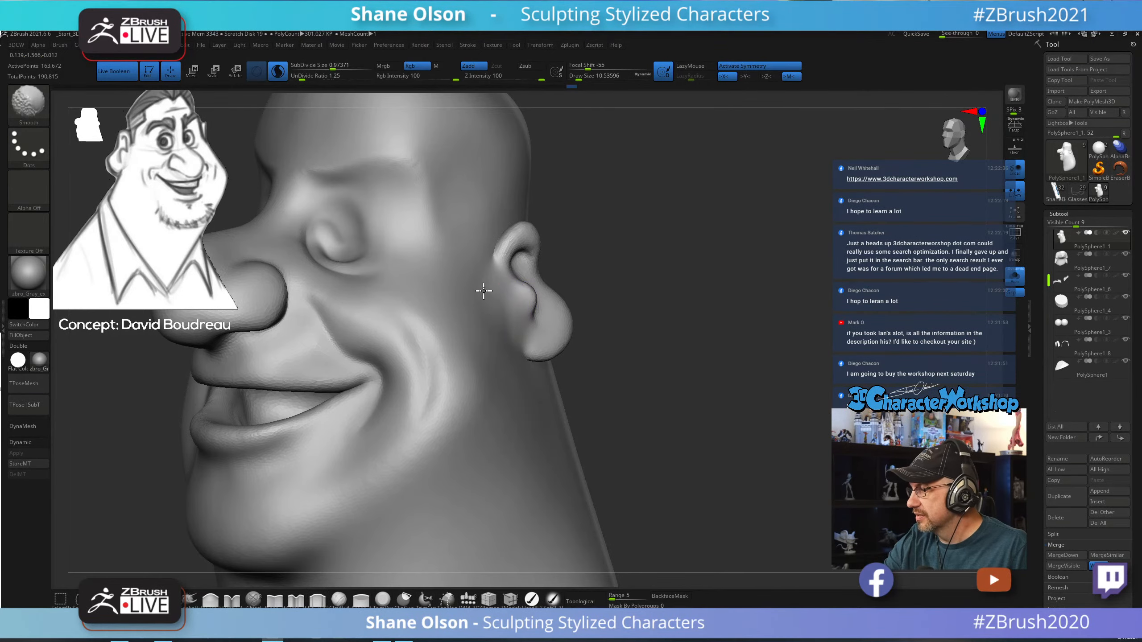
{"action": "mouse_move", "coordinate": [584, 360]}
{"action": "left_mouse_down"}
{"action": "mouse_move", "coordinate": [640, 434]}
{"action": "mouse_move", "coordinate": [617, 407]}
{"action": "left_mouse_up"}
{"action": "left_click_drag", "start_coordinate": [523, 327], "coordinate": [513, 332]}
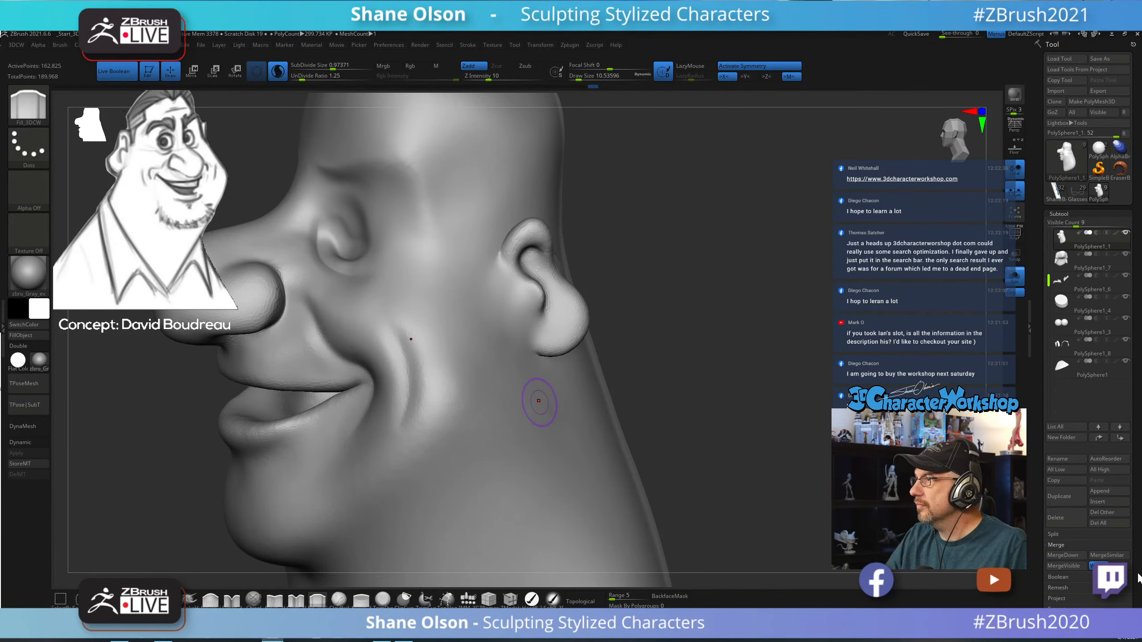
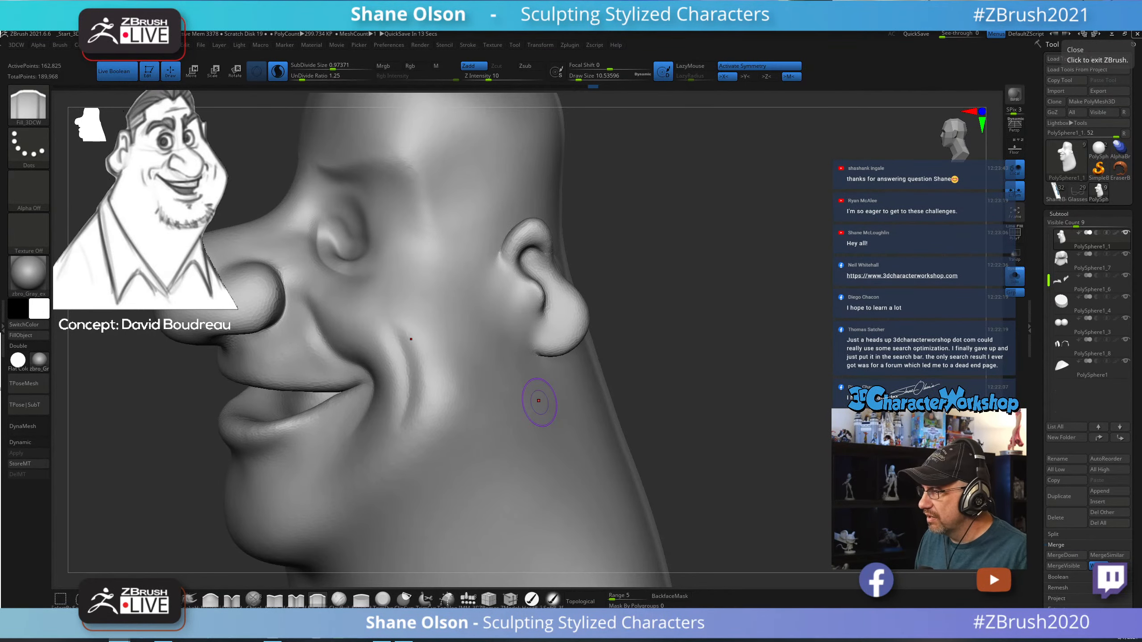
Smooth the cheek beside the smile fold and the upper eyelid area in three-quarter view.
{"action": "mouse_move", "coordinate": [755, 275]}
{"action": "left_mouse_down"}
{"action": "mouse_move", "coordinate": [769, 277]}
{"action": "mouse_move", "coordinate": [757, 250]}
{"action": "mouse_move", "coordinate": [730, 283]}
{"action": "mouse_move", "coordinate": [768, 278]}
{"action": "left_mouse_up"}
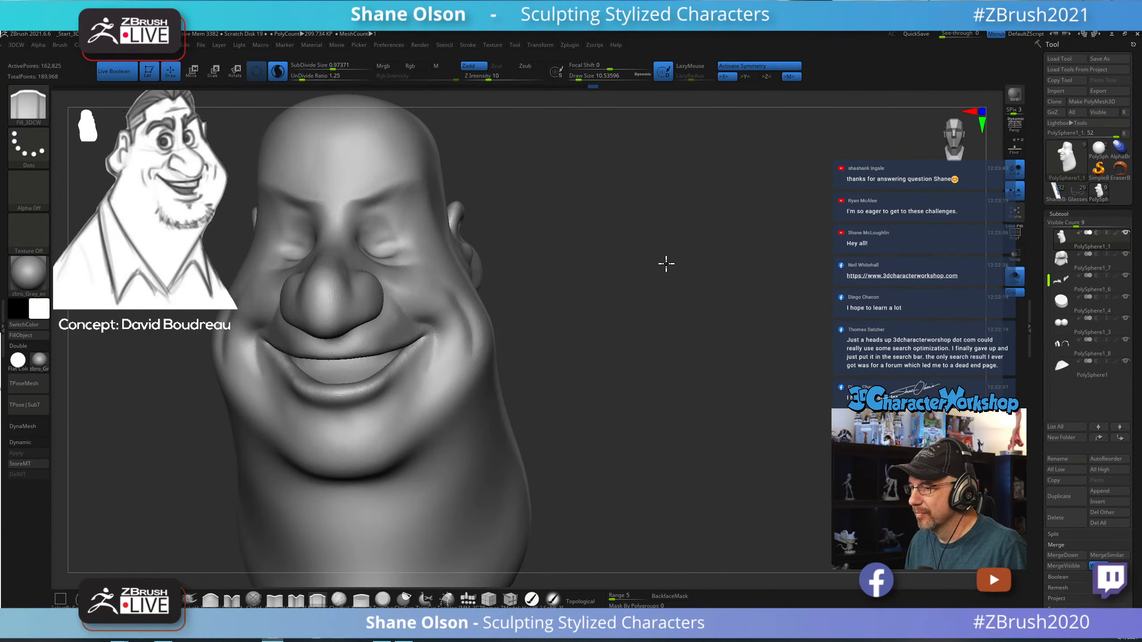
{"action": "left_click_drag", "start_coordinate": [666, 263], "coordinate": [738, 288]}
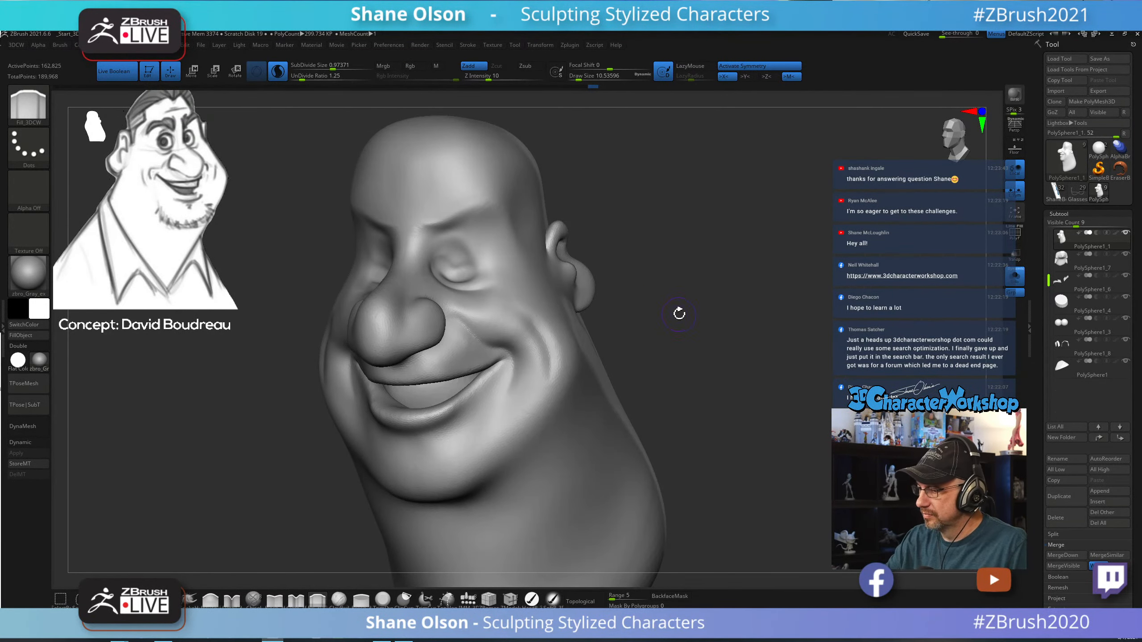
{"action": "left_click_drag", "start_coordinate": [679, 314], "coordinate": [704, 398], "text": "alt"}
{"action": "left_click_drag", "start_coordinate": [569, 395], "coordinate": [583, 449], "text": "shift"}
{"action": "mouse_move", "coordinate": [491, 375]}
{"action": "left_mouse_down", "text": "shift"}
{"action": "mouse_move", "coordinate": [530, 430]}
{"action": "mouse_move", "coordinate": [528, 413]}
{"action": "left_mouse_up", "text": "shift"}
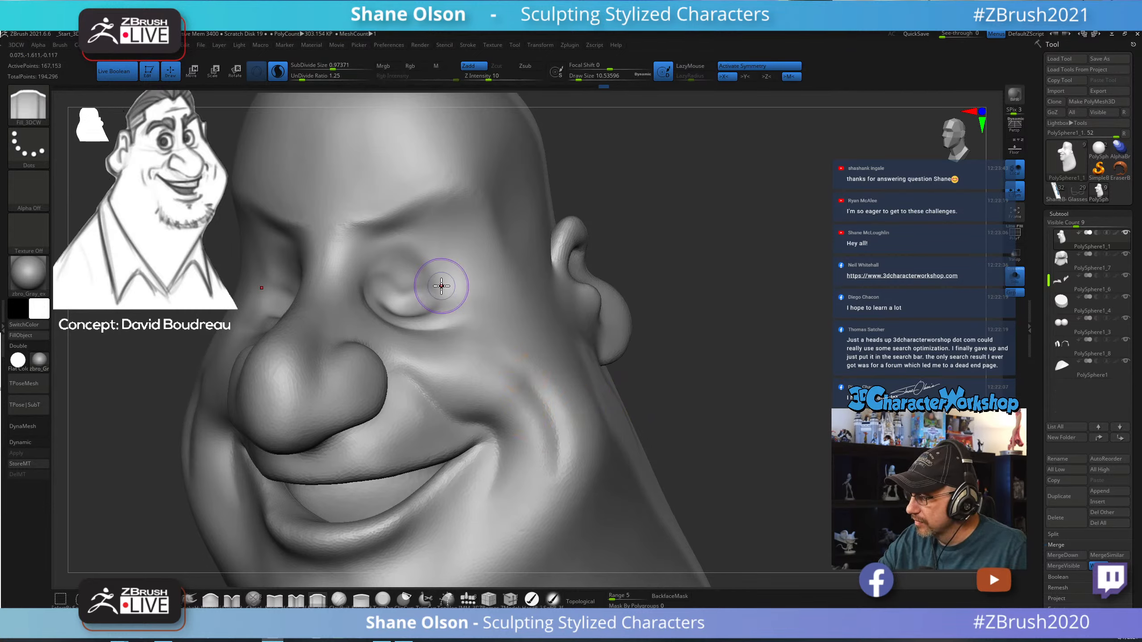
{"action": "mouse_move", "coordinate": [422, 270]}
{"action": "left_mouse_down", "text": "shift"}
{"action": "mouse_move", "coordinate": [400, 268]}
{"action": "mouse_move", "coordinate": [401, 291]}
{"action": "mouse_move", "coordinate": [405, 266]}
{"action": "left_mouse_up", "text": "shift"}
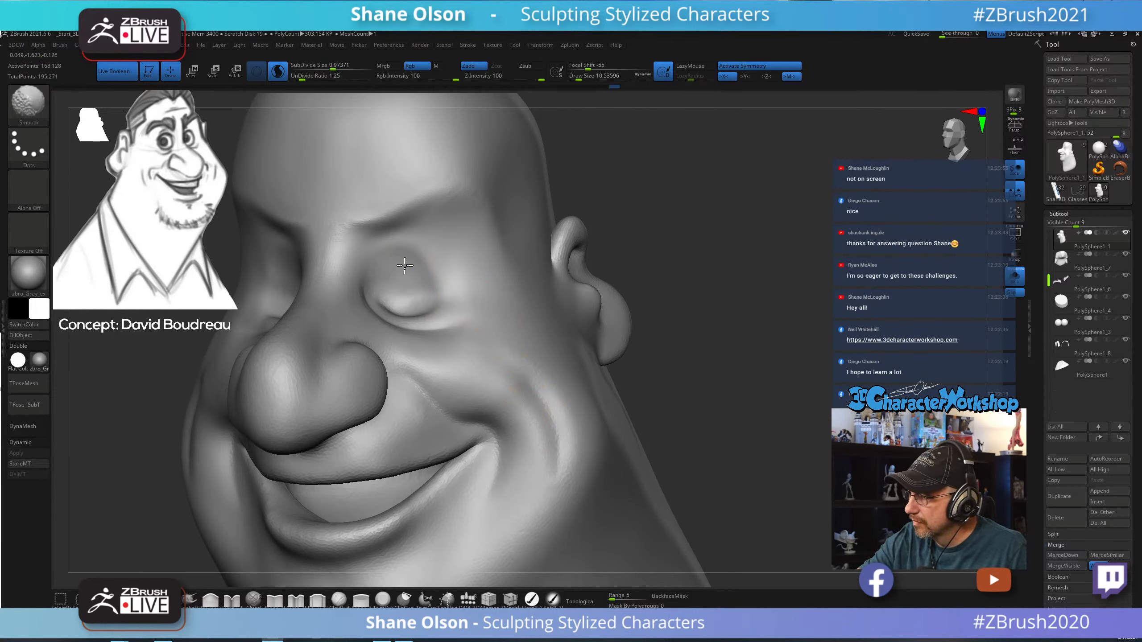
{"action": "left_click_drag", "start_coordinate": [734, 360], "coordinate": [732, 352]}
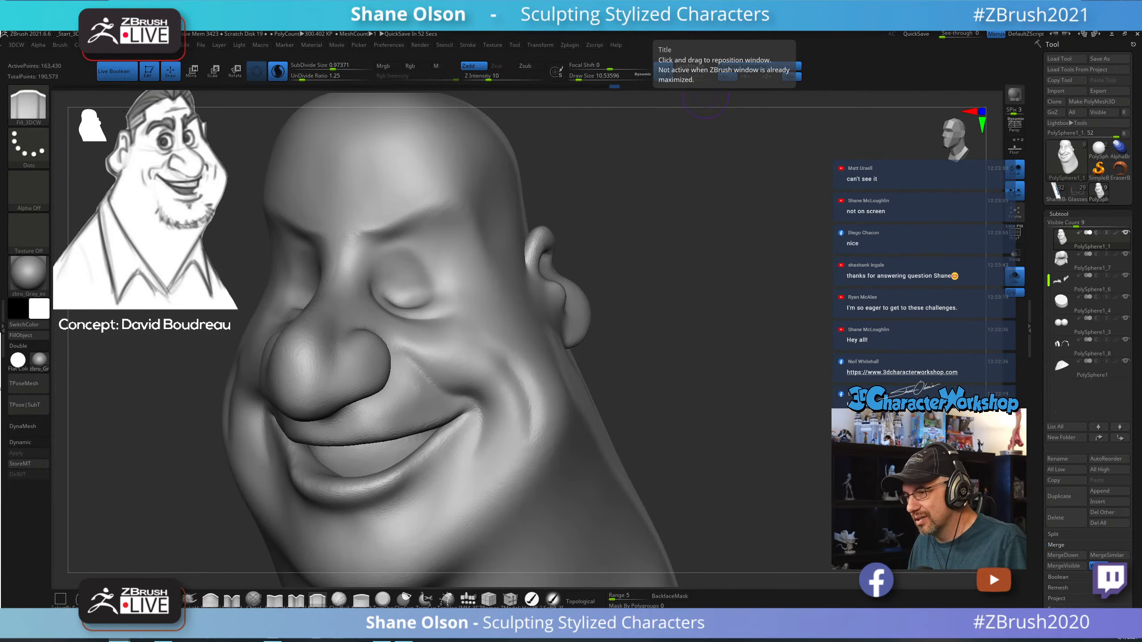
Switch to the browser and look through the latest sculpt posts and challenges on the 3D Character Workshop community forum.
{"action": "key", "text": "alt+Tab"}
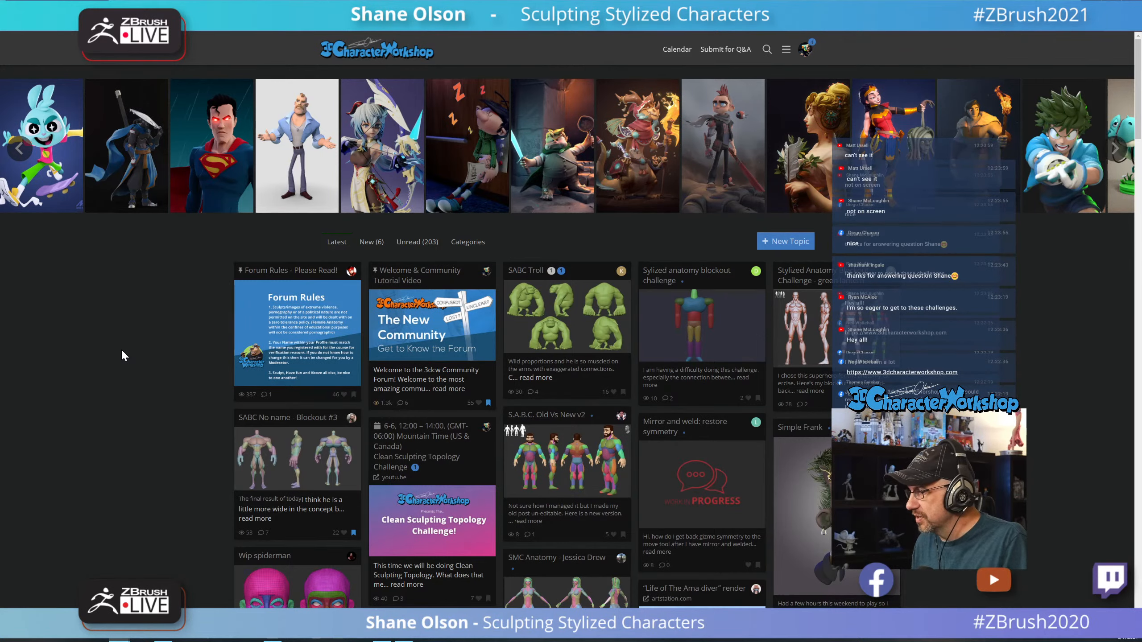
{"action": "scroll", "coordinate": [135, 358], "scroll_direction": "down", "scroll_amount": 5}
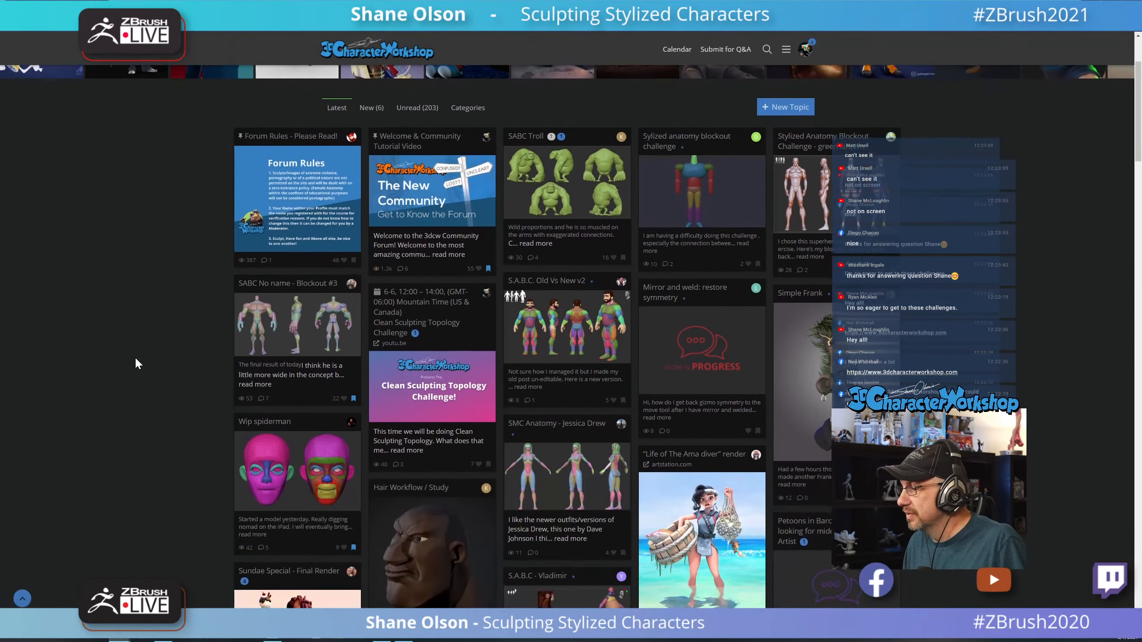
{"action": "scroll", "coordinate": [213, 331], "scroll_direction": "down", "scroll_amount": 5}
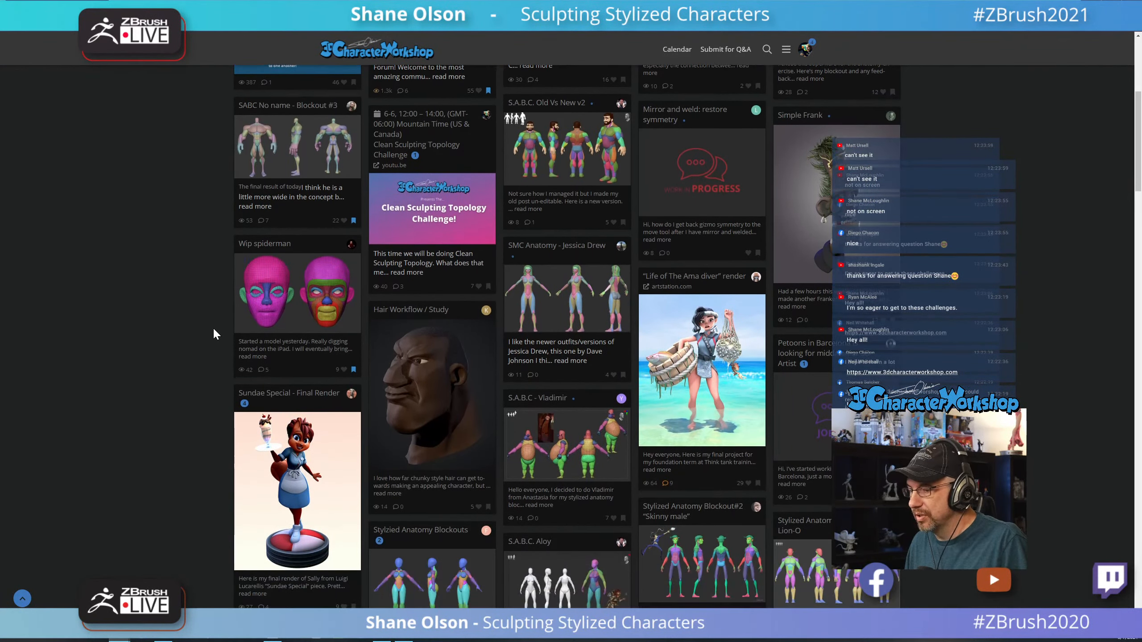
{"action": "scroll", "coordinate": [182, 329], "scroll_direction": "down", "scroll_amount": 5}
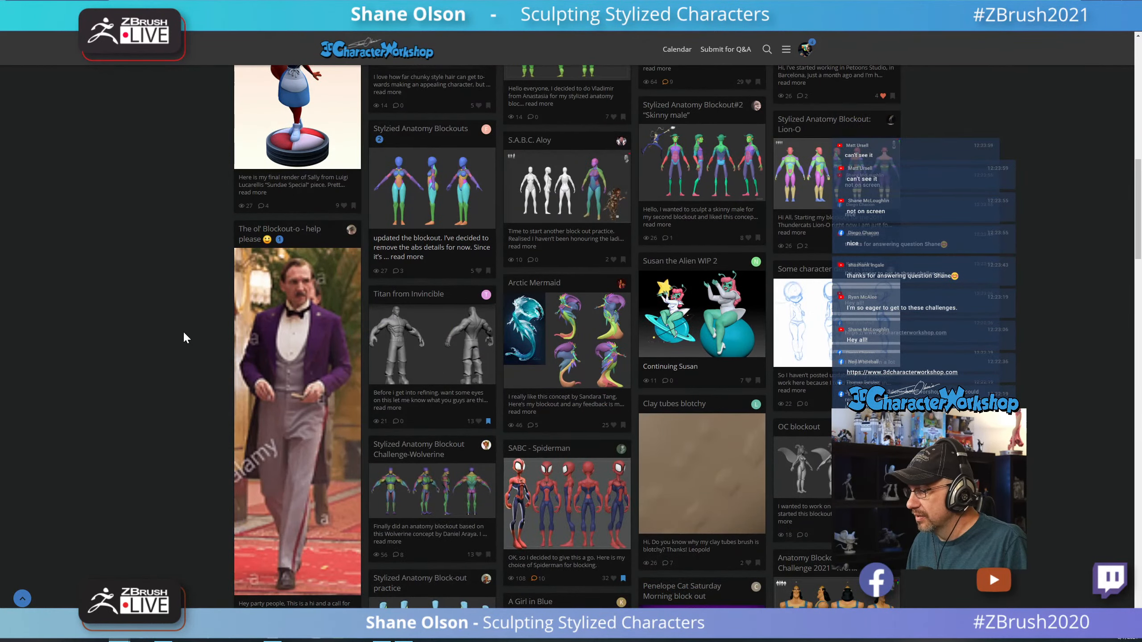
{"action": "scroll", "coordinate": [182, 330], "scroll_direction": "down", "scroll_amount": 5}
{"action": "scroll", "coordinate": [183, 330], "scroll_direction": "down", "scroll_amount": 5}
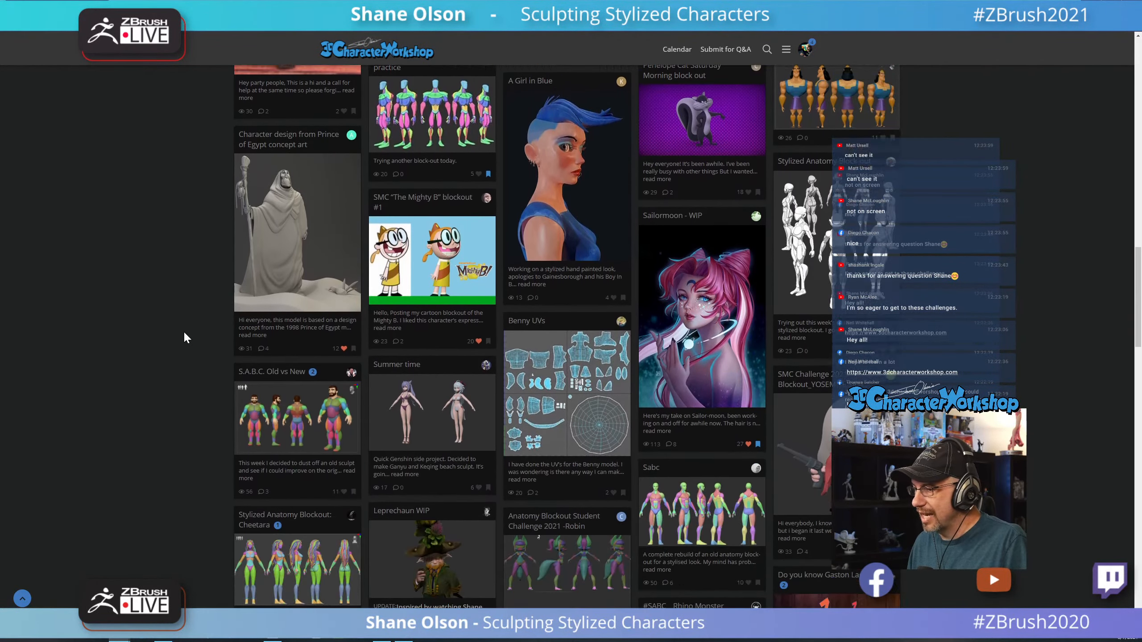
{"action": "scroll", "coordinate": [185, 334], "scroll_direction": "down", "scroll_amount": 1}
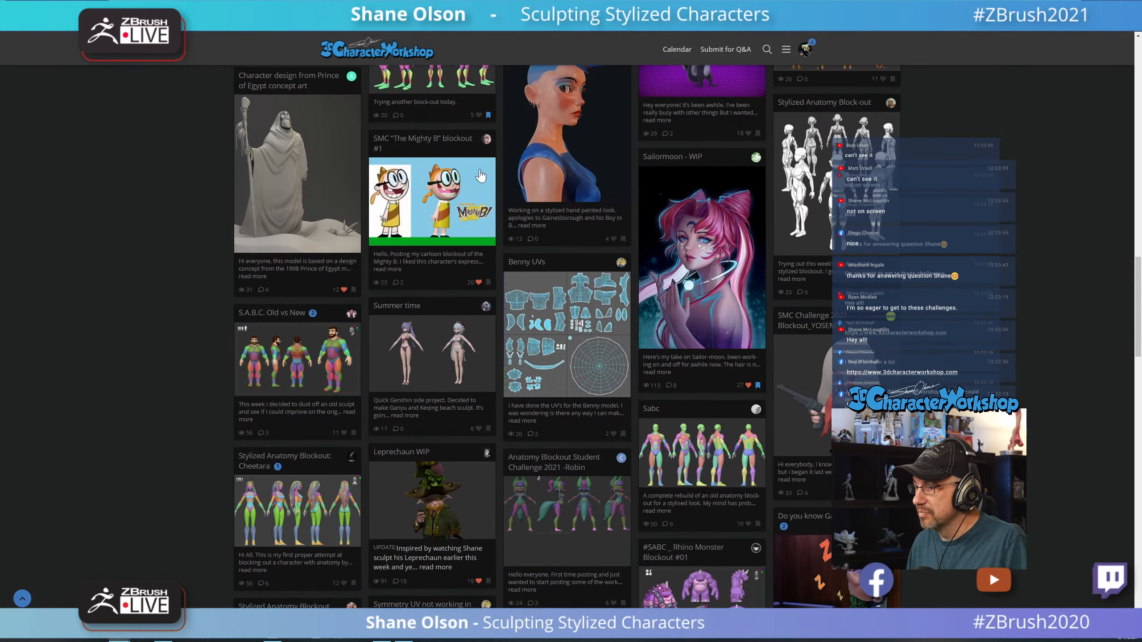
{"action": "scroll", "coordinate": [131, 389], "scroll_direction": "down", "scroll_amount": 3}
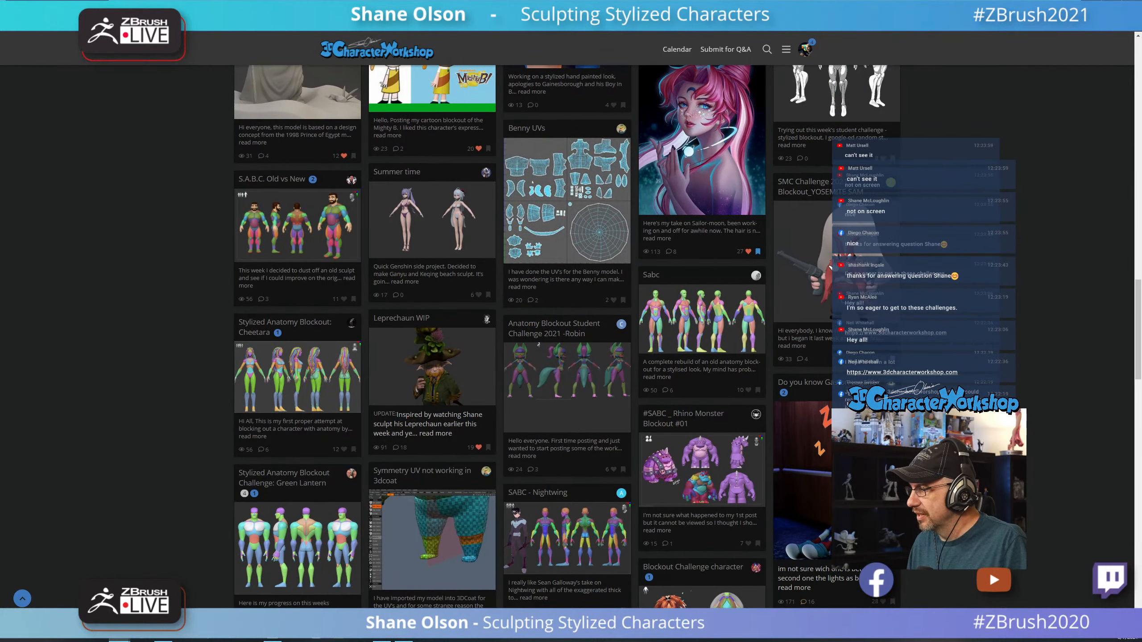
{"action": "scroll", "coordinate": [421, 369], "scroll_direction": "down", "scroll_amount": 10}
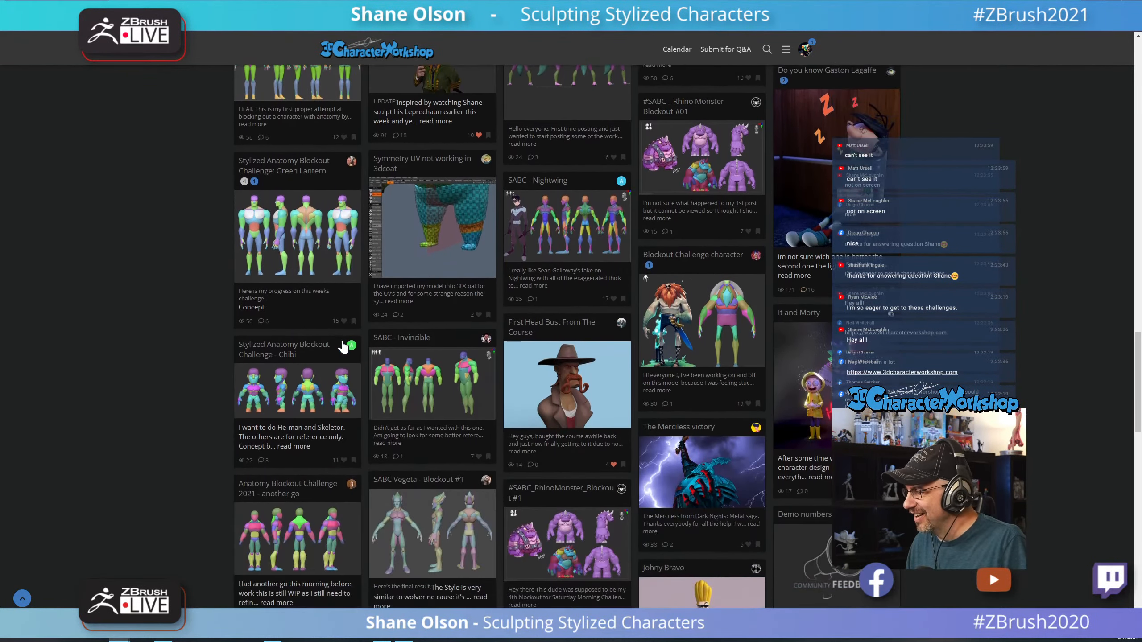
{"action": "scroll", "coordinate": [342, 346], "scroll_direction": "down", "scroll_amount": 5}
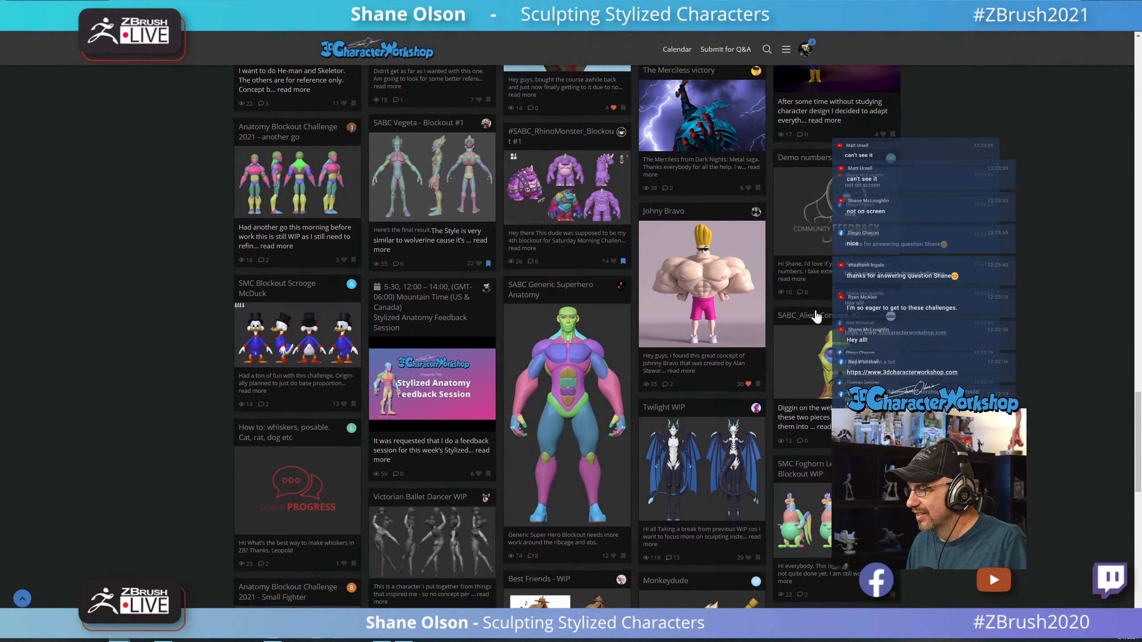
{"action": "scroll", "coordinate": [738, 333], "scroll_direction": "down", "scroll_amount": 4}
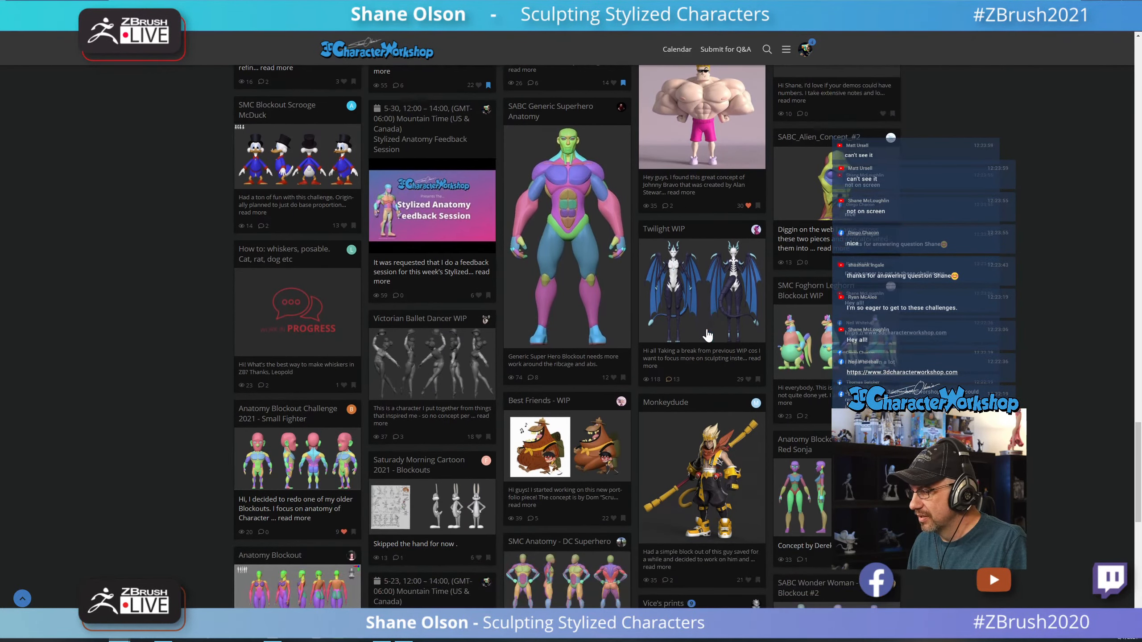
{"action": "scroll", "coordinate": [706, 337], "scroll_direction": "down", "scroll_amount": 1}
{"action": "scroll", "coordinate": [424, 380], "scroll_direction": "down", "scroll_amount": 4}
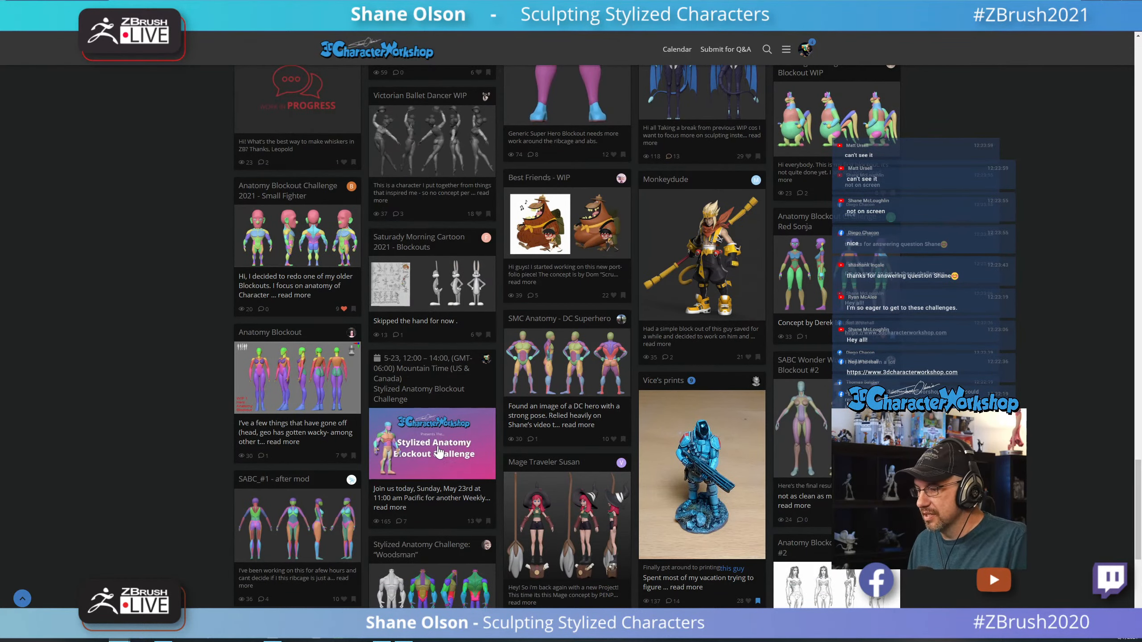
{"action": "scroll", "coordinate": [310, 448], "scroll_direction": "down", "scroll_amount": 7}
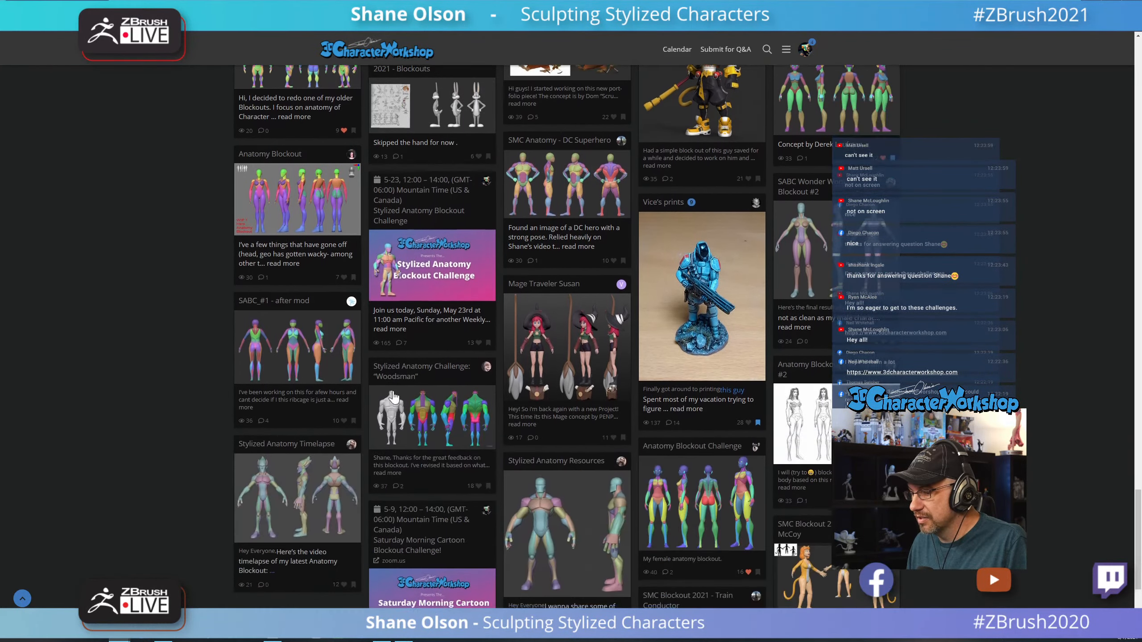
{"action": "scroll", "coordinate": [123, 396], "scroll_direction": "up", "scroll_amount": 1}
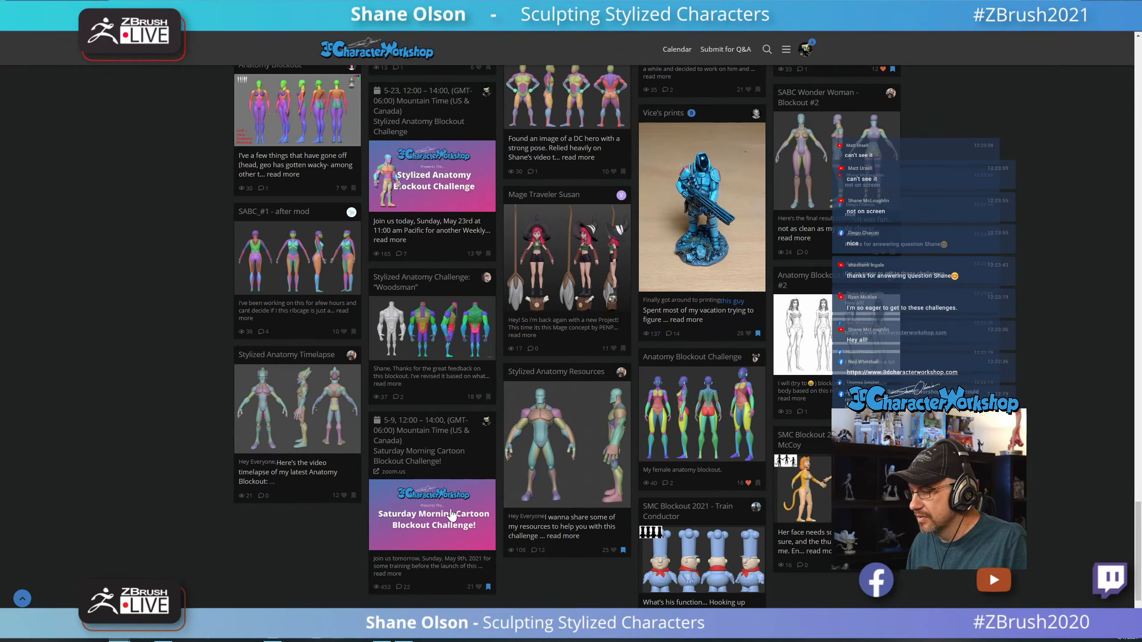
{"action": "scroll", "coordinate": [136, 394], "scroll_direction": "up", "scroll_amount": 10}
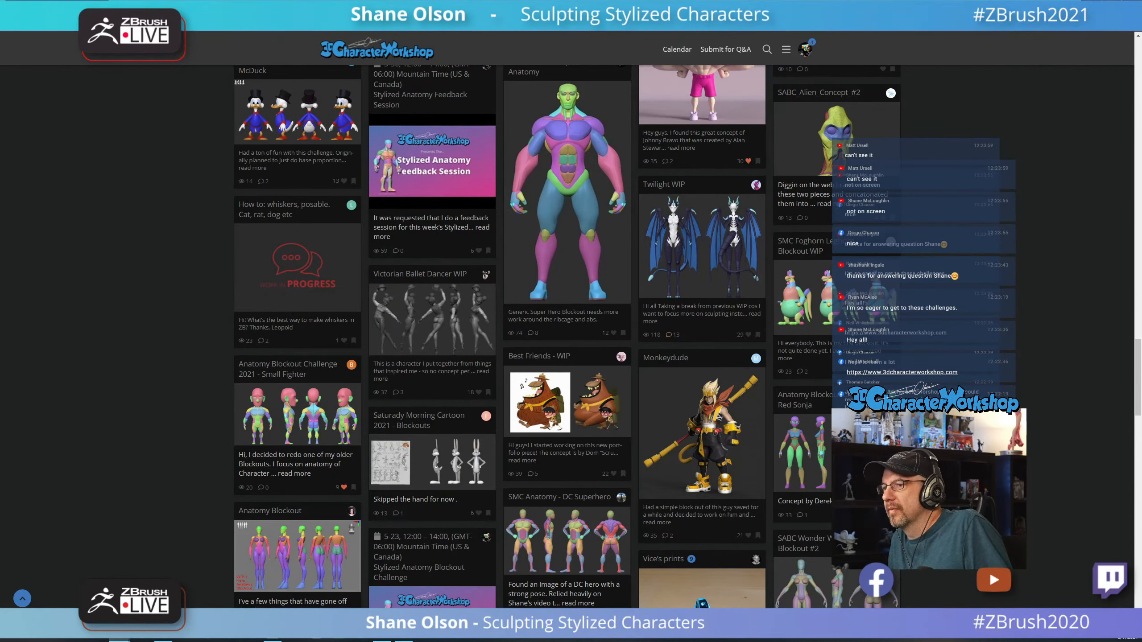
Switch back to ZBrush and turn off Solo mode to show the hair, eyes and brows with the head.
{"action": "key", "text": "alt+Tab"}
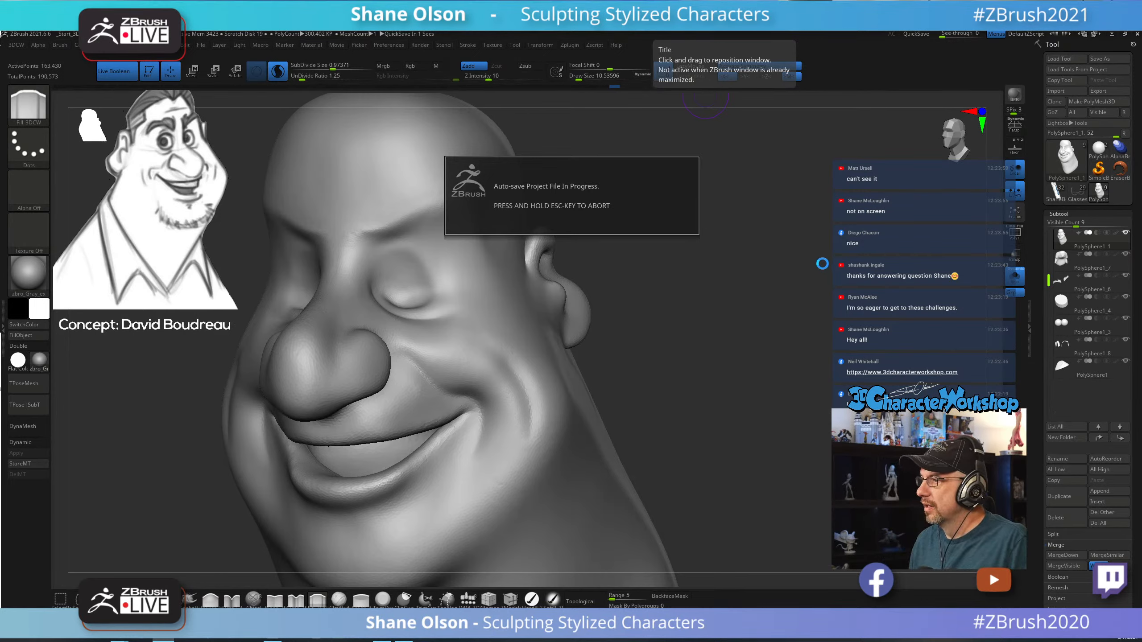
{"action": "mouse_move", "coordinate": [817, 252]}
{"action": "left_mouse_down"}
{"action": "mouse_move", "coordinate": [728, 304]}
{"action": "mouse_move", "coordinate": [854, 288]}
{"action": "left_mouse_up"}
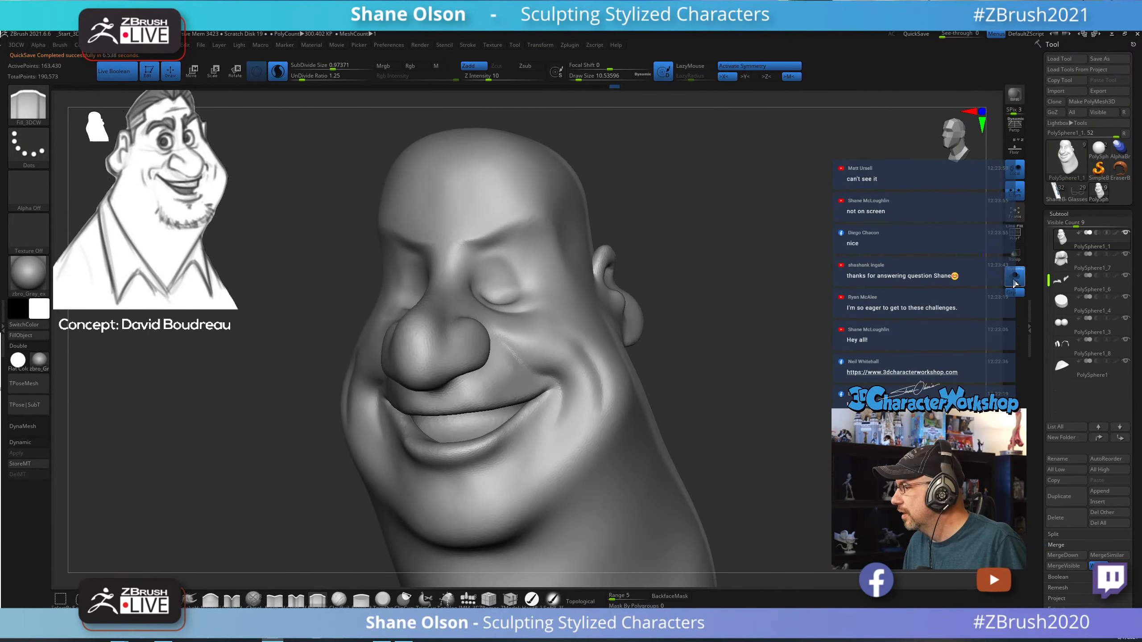
{"action": "left_click", "coordinate": [1015, 281]}
{"action": "mouse_move", "coordinate": [743, 255]}
{"action": "left_mouse_down"}
{"action": "mouse_move", "coordinate": [777, 255]}
{"action": "mouse_move", "coordinate": [734, 261]}
{"action": "mouse_move", "coordinate": [801, 256]}
{"action": "mouse_move", "coordinate": [792, 242]}
{"action": "mouse_move", "coordinate": [768, 294]}
{"action": "left_mouse_up"}
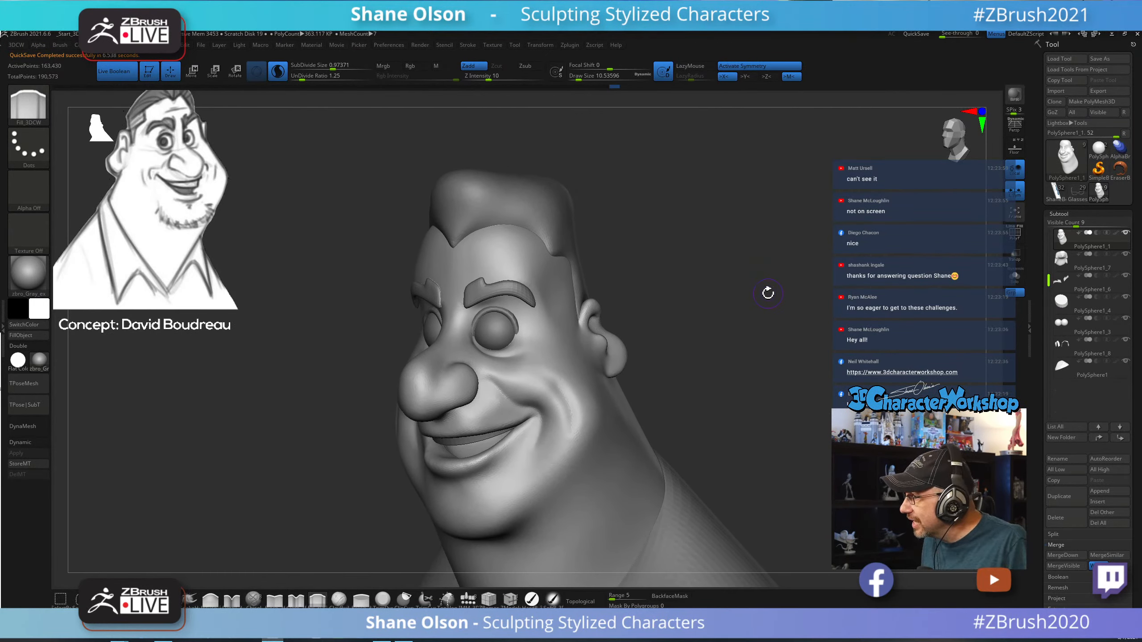
{"action": "mouse_move", "coordinate": [736, 281]}
{"action": "left_mouse_down"}
{"action": "mouse_move", "coordinate": [723, 275]}
{"action": "mouse_move", "coordinate": [719, 311]}
{"action": "mouse_move", "coordinate": [656, 325]}
{"action": "mouse_move", "coordinate": [717, 312]}
{"action": "mouse_move", "coordinate": [685, 316]}
{"action": "mouse_move", "coordinate": [754, 293]}
{"action": "mouse_move", "coordinate": [764, 275]}
{"action": "left_mouse_up"}
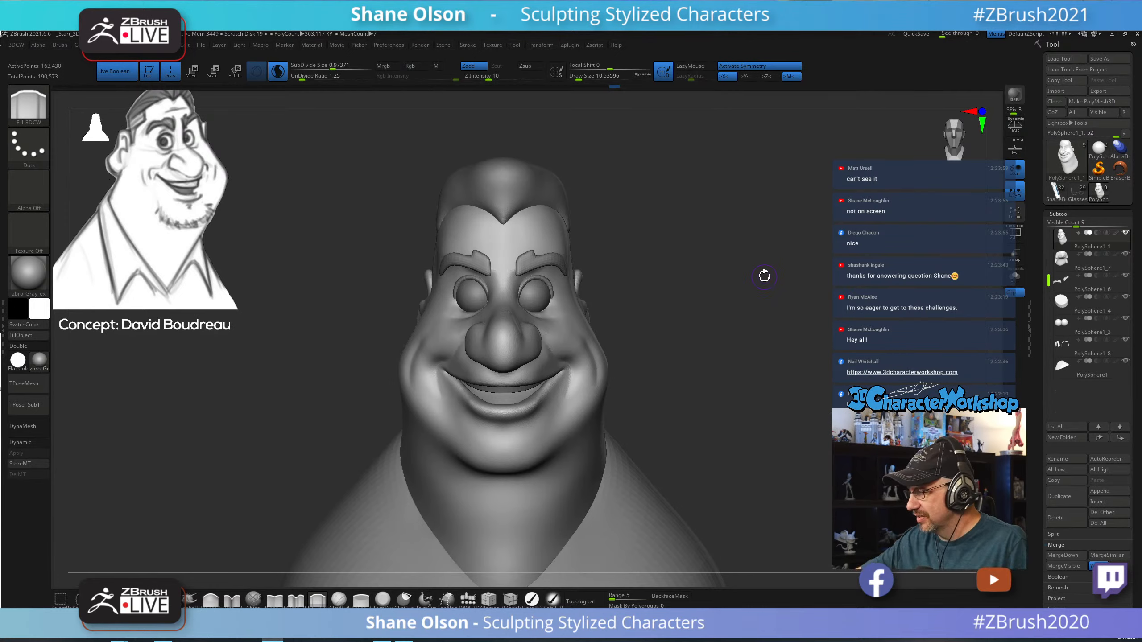
Reshape the jaw and cheeks with the Move brush at a Draw Size of about 56, then 65.
{"action": "key", "text": "v"}
{"action": "key", "text": "s"}
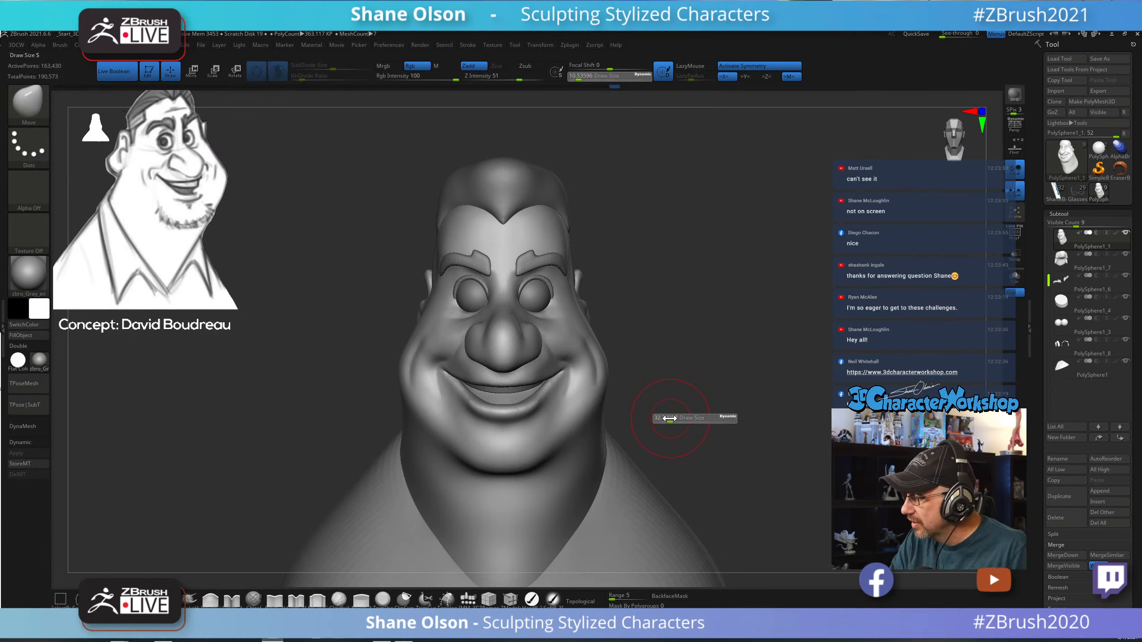
{"action": "left_click_drag", "start_coordinate": [689, 391], "coordinate": [685, 396], "text": "alt"}
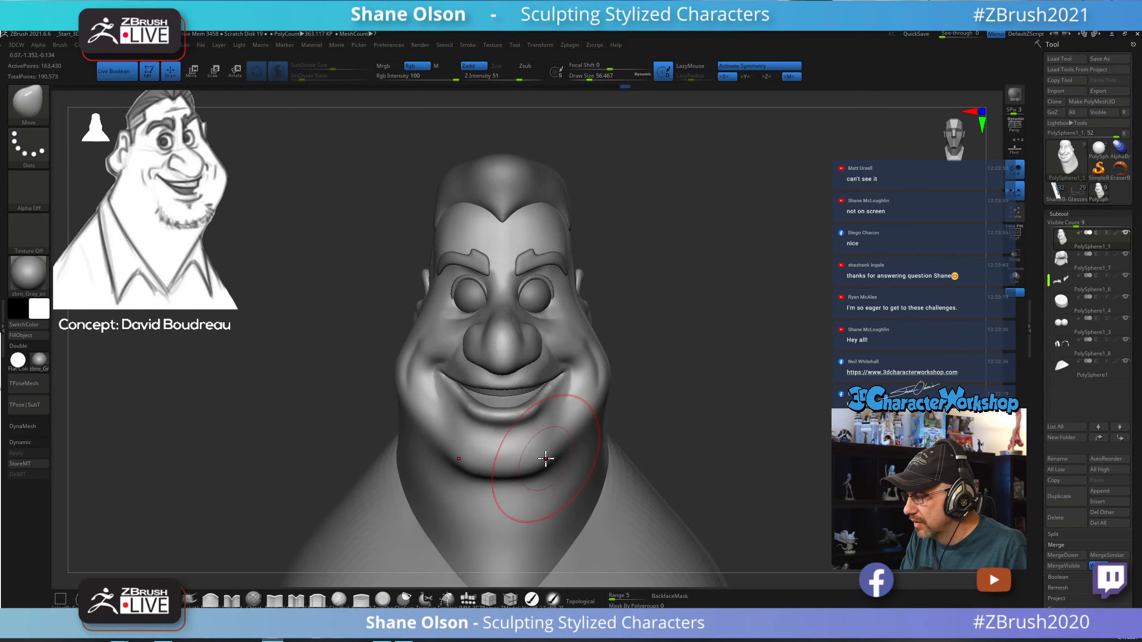
{"action": "mouse_move", "coordinate": [708, 439]}
{"action": "left_mouse_down"}
{"action": "mouse_move", "coordinate": [719, 434]}
{"action": "mouse_move", "coordinate": [696, 429]}
{"action": "left_mouse_up"}
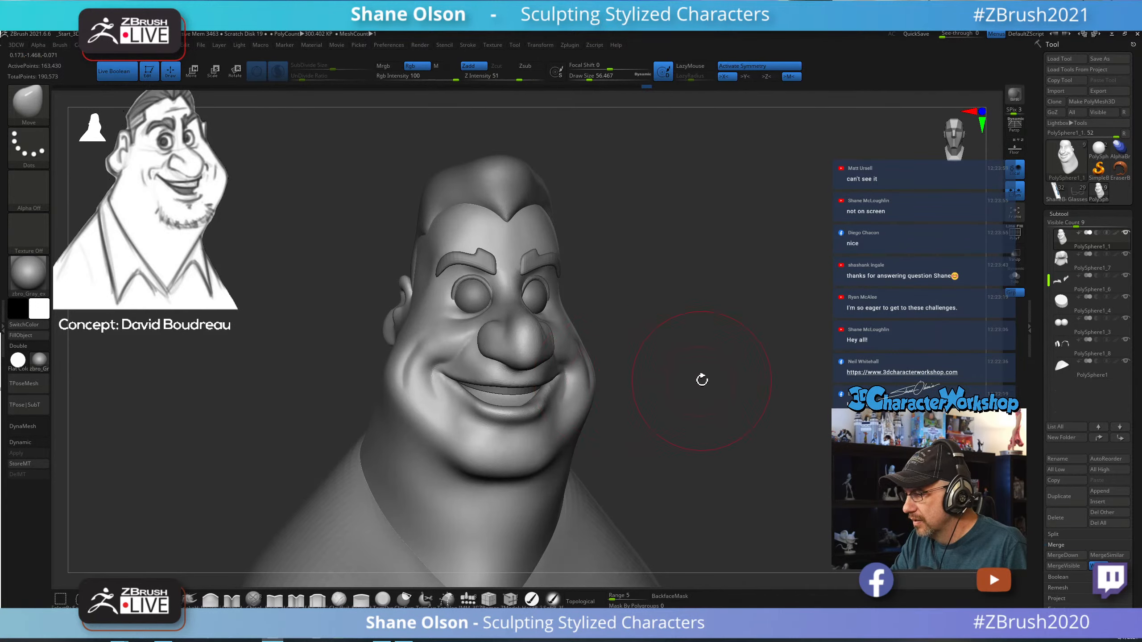
{"action": "key", "text": "s"}
{"action": "left_click_drag", "start_coordinate": [699, 382], "coordinate": [647, 382]}
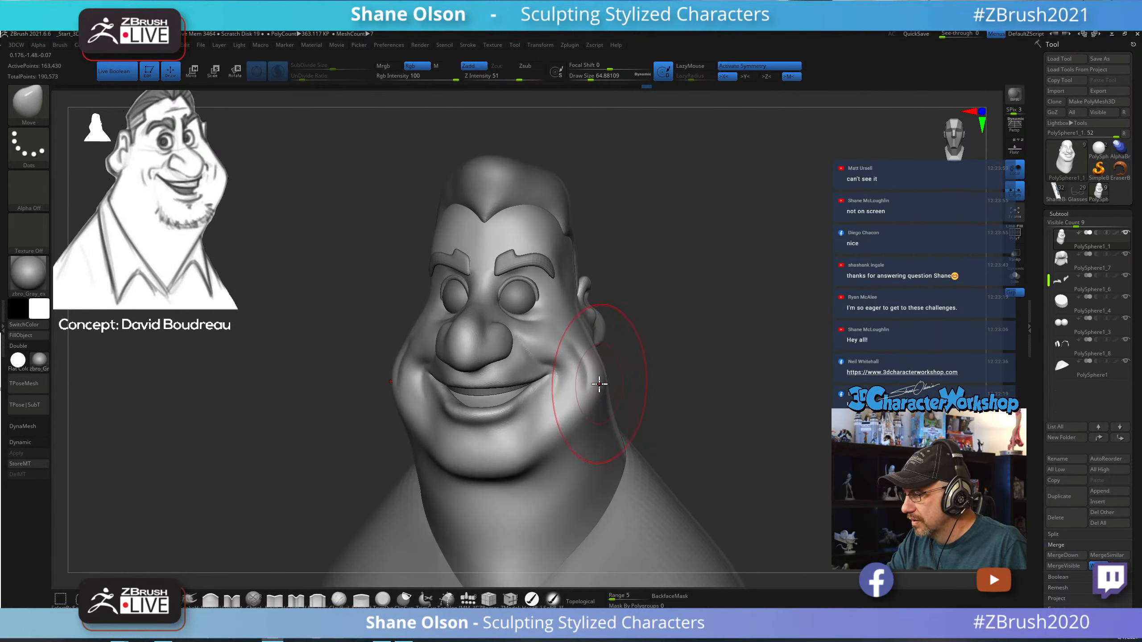
Adjust the bridge and side of the nose with the Move brush, reducing the Draw Size to about 25, then 18.
{"action": "left_click_drag", "start_coordinate": [744, 397], "coordinate": [745, 439]}
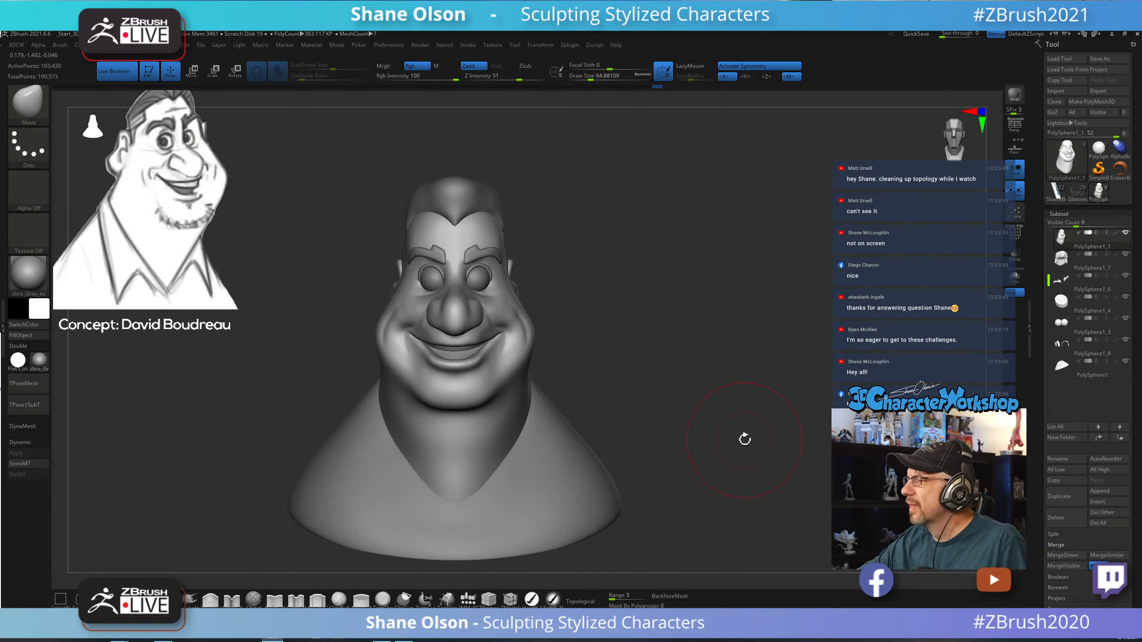
{"action": "mouse_move", "coordinate": [647, 307]}
{"action": "left_mouse_down", "text": "alt"}
{"action": "mouse_move", "coordinate": [644, 316]}
{"action": "mouse_move", "coordinate": [663, 247]}
{"action": "left_mouse_up", "text": "alt"}
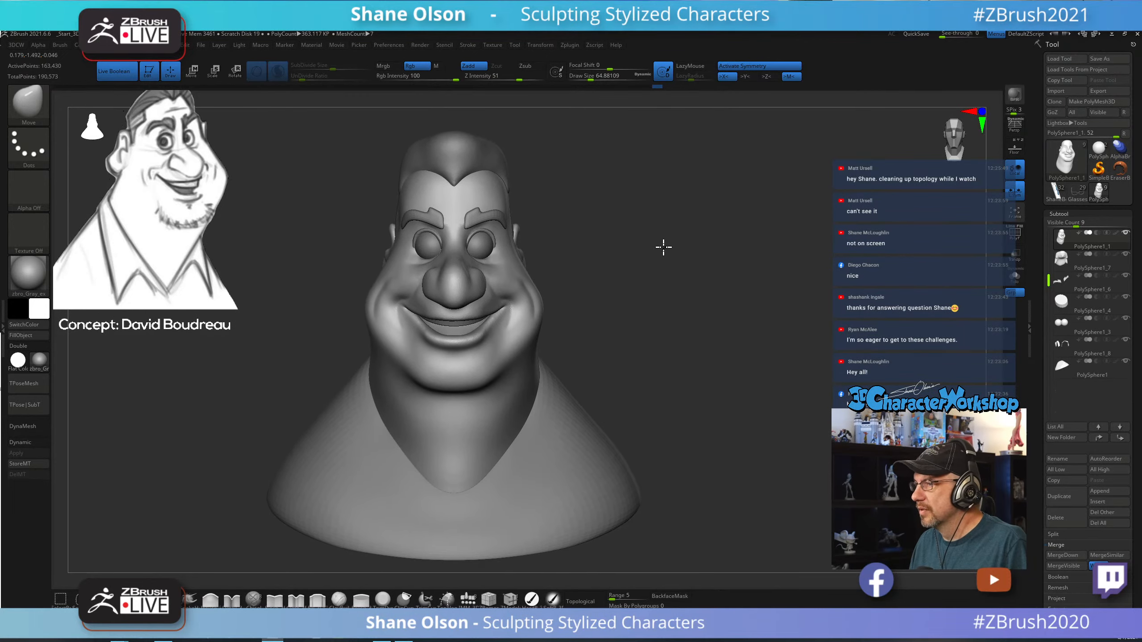
{"action": "key", "text": "s"}
{"action": "mouse_move", "coordinate": [684, 289]}
{"action": "left_mouse_down"}
{"action": "mouse_move", "coordinate": [650, 293]}
{"action": "mouse_move", "coordinate": [680, 245]}
{"action": "mouse_move", "coordinate": [660, 252]}
{"action": "mouse_move", "coordinate": [728, 349]}
{"action": "mouse_move", "coordinate": [697, 330]}
{"action": "mouse_move", "coordinate": [634, 377]}
{"action": "left_mouse_up"}
{"action": "key", "text": "s"}
{"action": "key", "text": "s"}
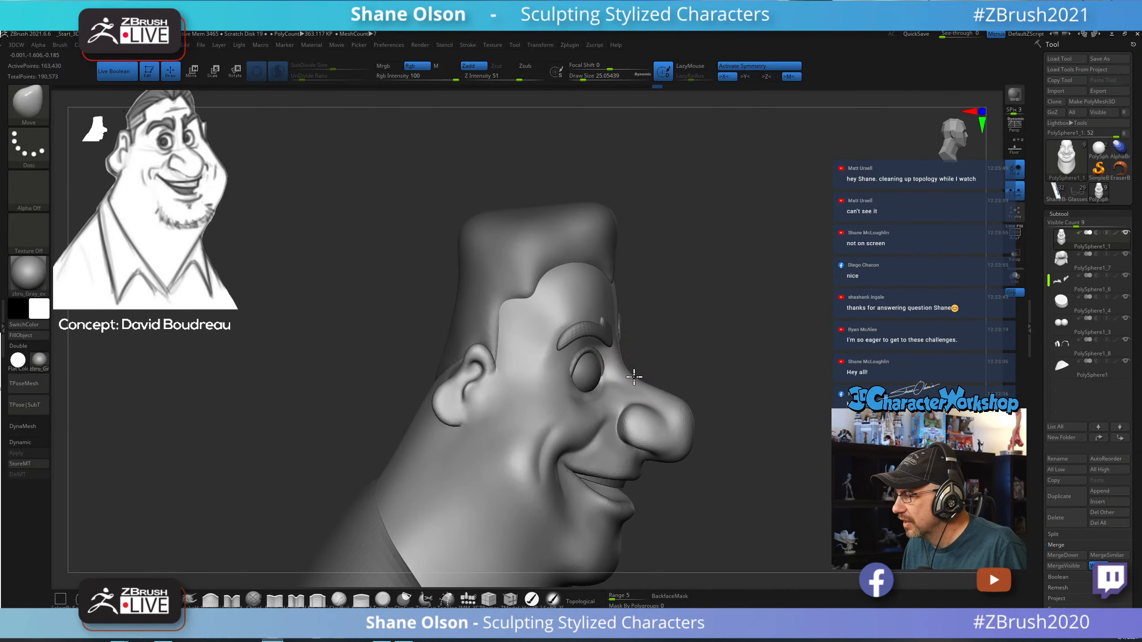
{"action": "mouse_move", "coordinate": [709, 337]}
{"action": "left_mouse_down"}
{"action": "mouse_move", "coordinate": [808, 327]}
{"action": "mouse_move", "coordinate": [778, 363]}
{"action": "left_mouse_up"}
{"action": "left_click_drag", "start_coordinate": [615, 384], "coordinate": [619, 393]}
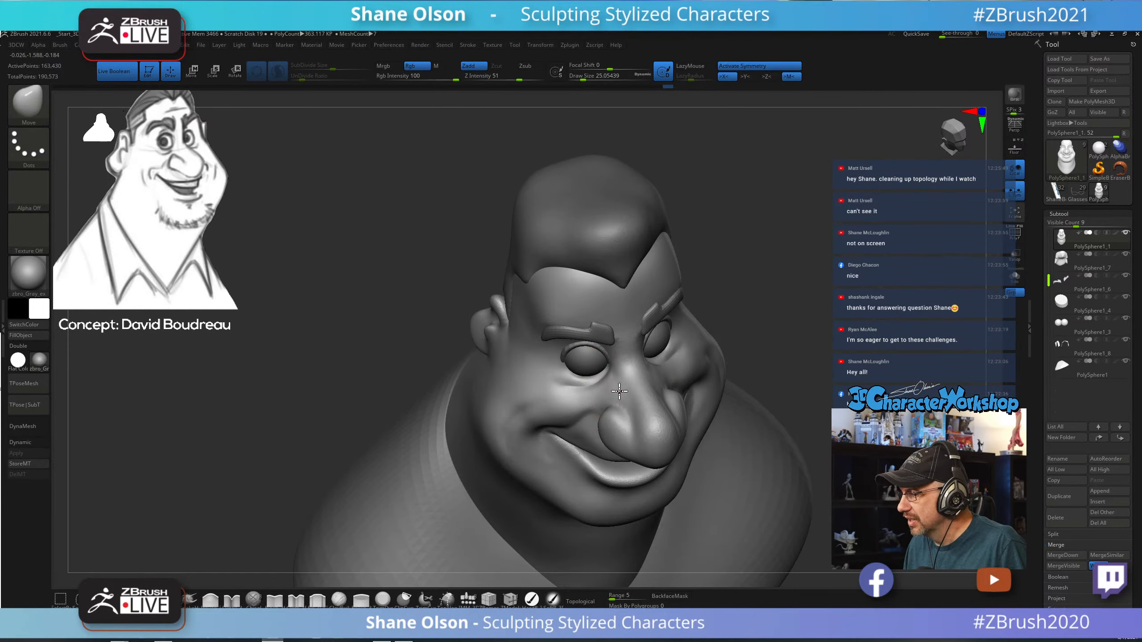
{"action": "mouse_move", "coordinate": [810, 308]}
{"action": "left_mouse_down"}
{"action": "mouse_move", "coordinate": [836, 352]}
{"action": "mouse_move", "coordinate": [842, 396]}
{"action": "mouse_move", "coordinate": [819, 394]}
{"action": "left_mouse_up"}
{"action": "key", "text": "s"}
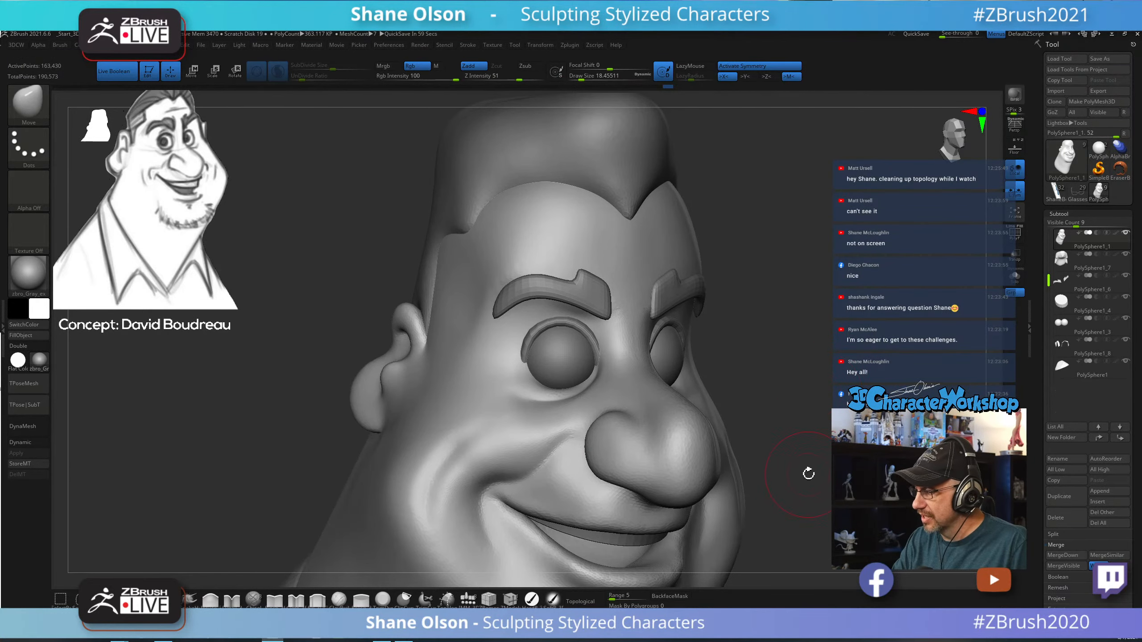
{"action": "mouse_move", "coordinate": [805, 472]}
{"action": "left_mouse_down"}
{"action": "mouse_move", "coordinate": [752, 428]}
{"action": "mouse_move", "coordinate": [818, 377]}
{"action": "mouse_move", "coordinate": [795, 395]}
{"action": "left_mouse_up"}
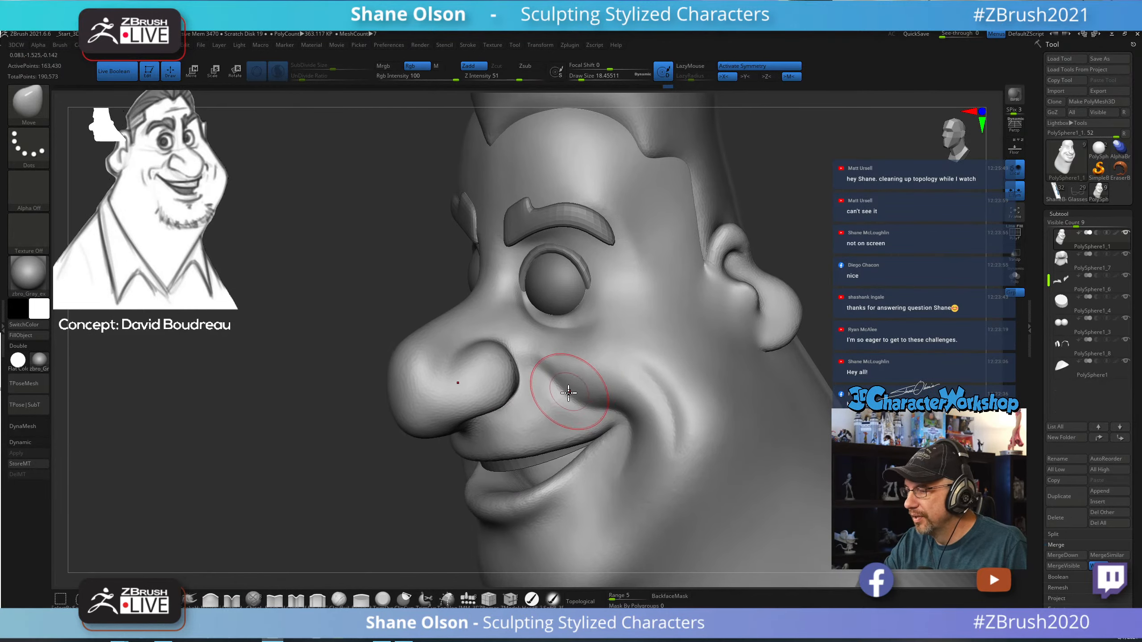
Define the nostril crease and upper smile fold with the Detail_3DCW brush at a Draw Size of about 10.5.
{"action": "left_click", "coordinate": [231, 599]}
{"action": "key", "text": "s"}
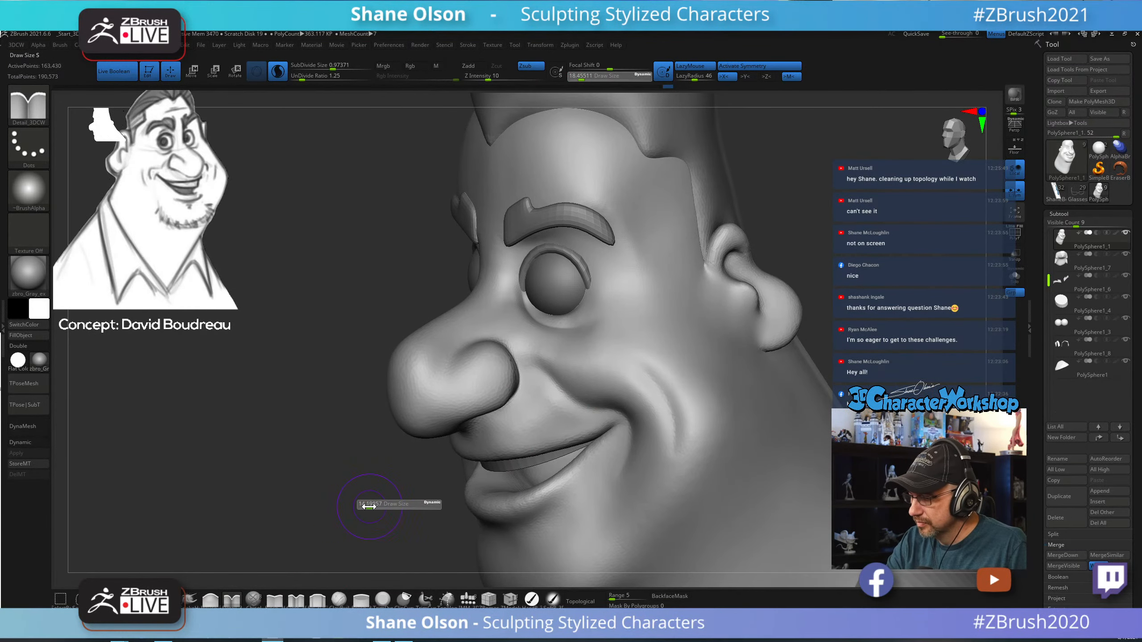
{"action": "left_click_drag", "start_coordinate": [367, 507], "coordinate": [367, 508]}
{"action": "left_click_drag", "start_coordinate": [493, 338], "coordinate": [557, 391]}
{"action": "mouse_move", "coordinate": [600, 381]}
{"action": "right_mouse_down"}
{"action": "mouse_move", "coordinate": [589, 412]}
{"action": "mouse_move", "coordinate": [602, 390]}
{"action": "right_mouse_up"}
{"action": "left_click_drag", "start_coordinate": [453, 360], "coordinate": [453, 357]}
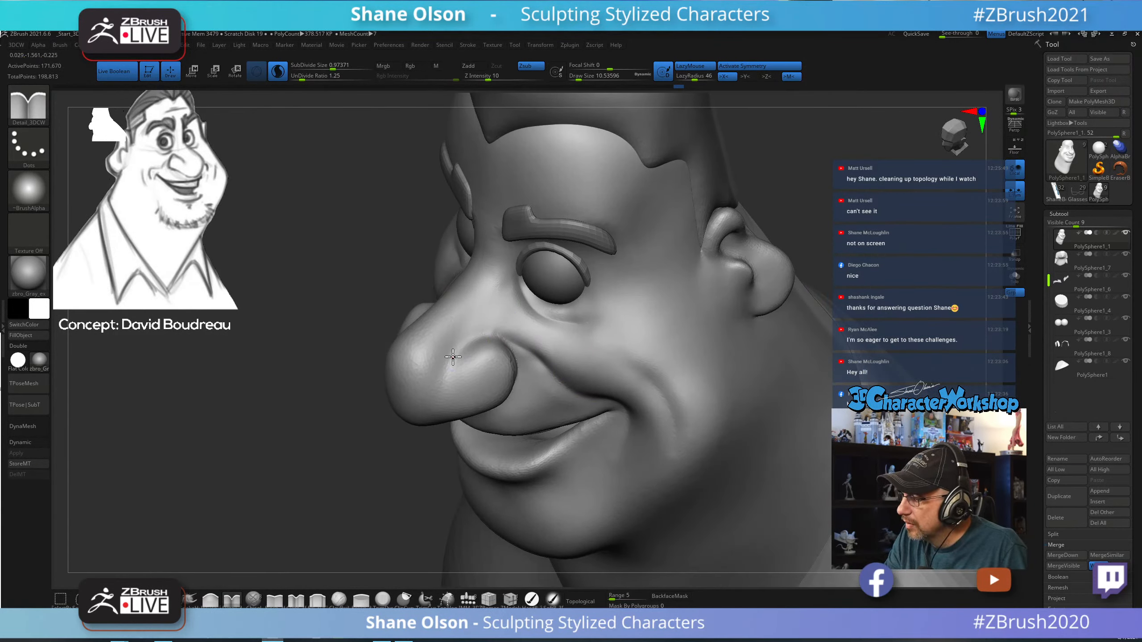
{"action": "mouse_move", "coordinate": [515, 339]}
{"action": "left_mouse_down"}
{"action": "mouse_move", "coordinate": [505, 333]}
{"action": "mouse_move", "coordinate": [517, 335]}
{"action": "left_mouse_up"}
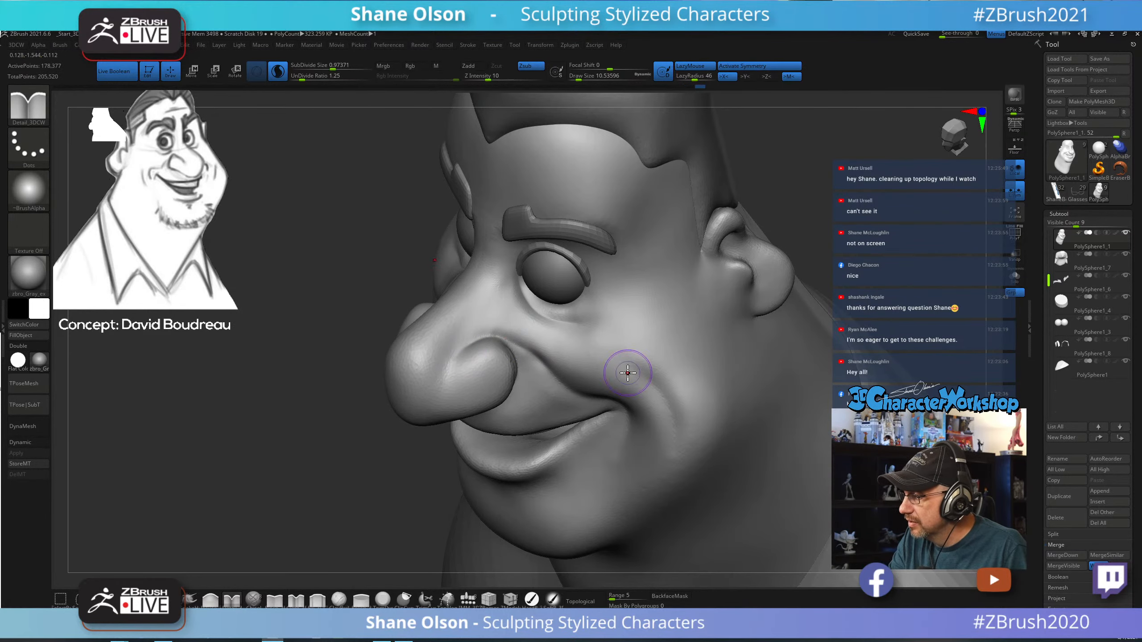
{"action": "mouse_move", "coordinate": [624, 369]}
{"action": "right_mouse_down"}
{"action": "mouse_move", "coordinate": [622, 334]}
{"action": "mouse_move", "coordinate": [619, 383]}
{"action": "mouse_move", "coordinate": [607, 393]}
{"action": "mouse_move", "coordinate": [624, 334]}
{"action": "mouse_move", "coordinate": [589, 377]}
{"action": "right_mouse_up"}
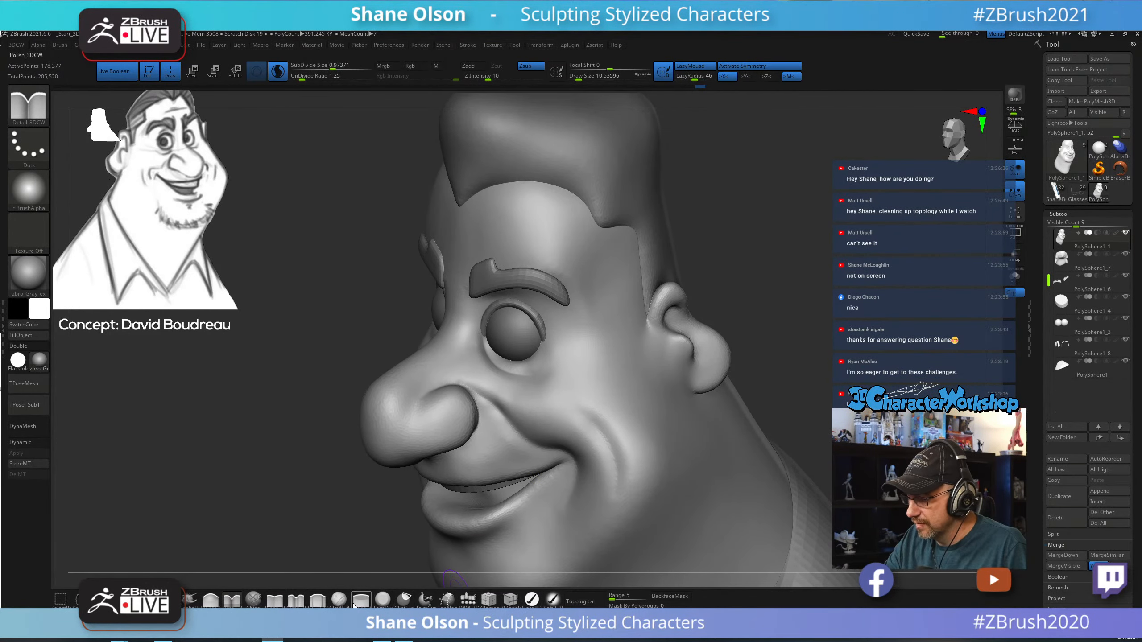
Soften the cheek fold and the side of the nose bridge with the Fill_3DCW brush at a Draw Size of about 8.4.
{"action": "left_click", "coordinate": [318, 600]}
{"action": "key", "text": "s"}
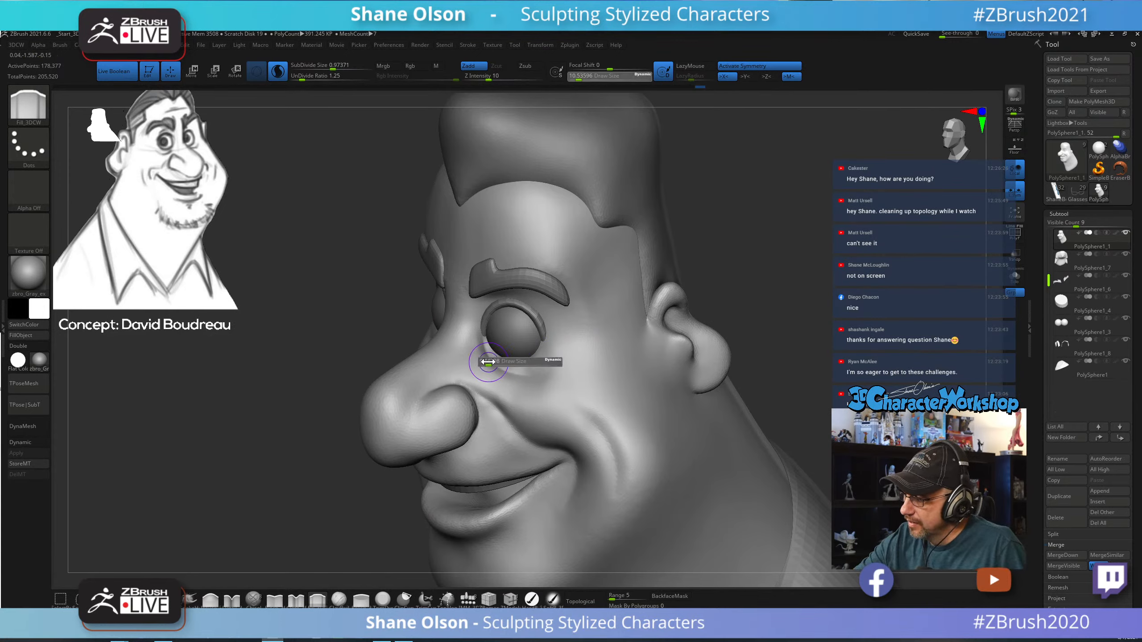
{"action": "left_click_drag", "start_coordinate": [488, 362], "coordinate": [468, 362]}
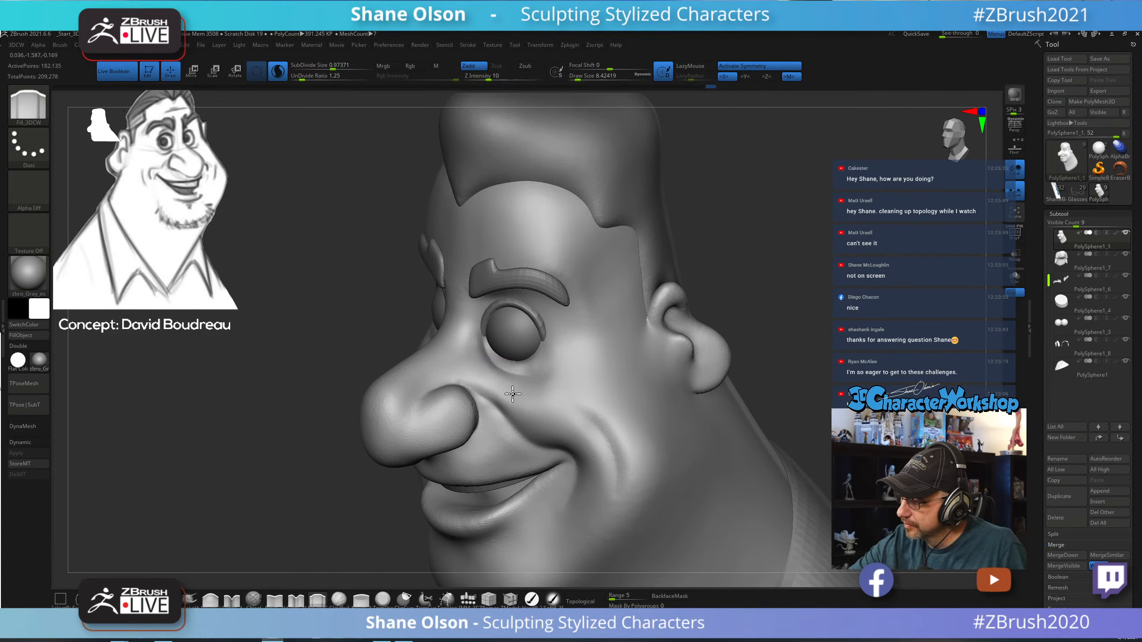
{"action": "left_click_drag", "start_coordinate": [558, 424], "coordinate": [545, 396]}
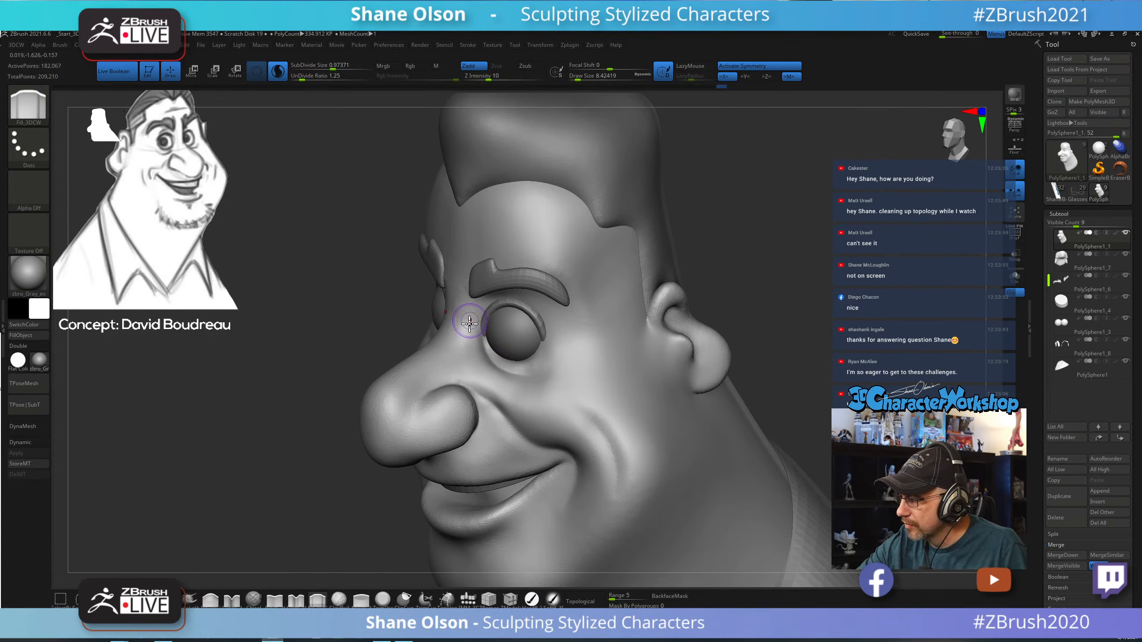
{"action": "left_click_drag", "start_coordinate": [470, 322], "coordinate": [439, 368]}
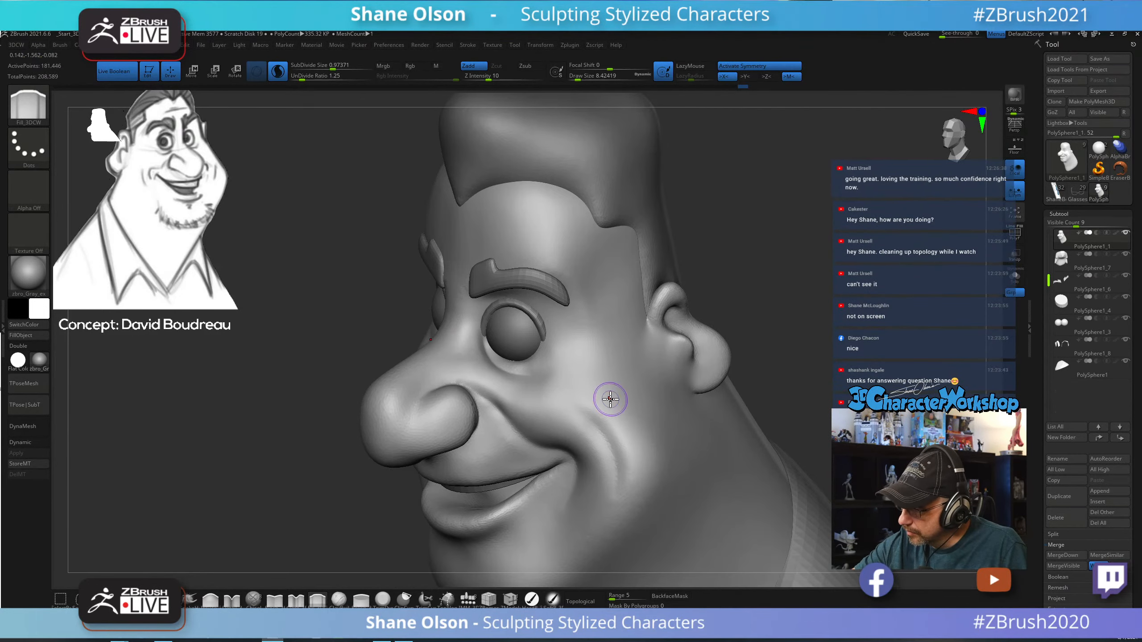
Smooth the skin at the outer corner of the eye and set the Fill_3DCW brush's Draw Size to about 10.5.
{"action": "mouse_move", "coordinate": [775, 393]}
{"action": "left_mouse_down"}
{"action": "mouse_move", "coordinate": [721, 378]}
{"action": "mouse_move", "coordinate": [734, 370]}
{"action": "mouse_move", "coordinate": [703, 327]}
{"action": "mouse_move", "coordinate": [600, 374]}
{"action": "left_mouse_up"}
{"action": "mouse_move", "coordinate": [597, 332]}
{"action": "left_mouse_down", "text": "alt"}
{"action": "mouse_move", "coordinate": [665, 337]}
{"action": "mouse_move", "coordinate": [652, 358]}
{"action": "mouse_move", "coordinate": [498, 392]}
{"action": "left_mouse_up", "text": "alt"}
{"action": "key", "text": "s"}
{"action": "mouse_move", "coordinate": [696, 441]}
{"action": "left_mouse_down"}
{"action": "mouse_move", "coordinate": [734, 472]}
{"action": "mouse_move", "coordinate": [780, 446]}
{"action": "mouse_move", "coordinate": [752, 461]}
{"action": "left_mouse_up"}
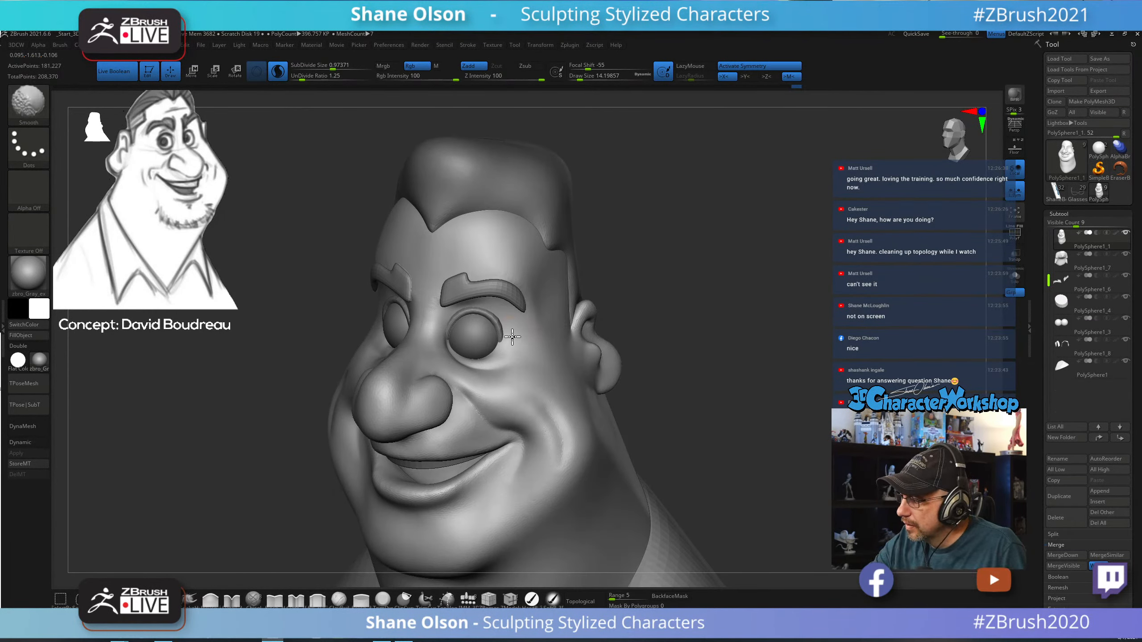
{"action": "mouse_move", "coordinate": [509, 337]}
{"action": "left_mouse_down", "text": "shift"}
{"action": "mouse_move", "coordinate": [509, 355]}
{"action": "mouse_move", "coordinate": [507, 346]}
{"action": "left_mouse_up", "text": "shift"}
{"action": "key", "text": "s"}
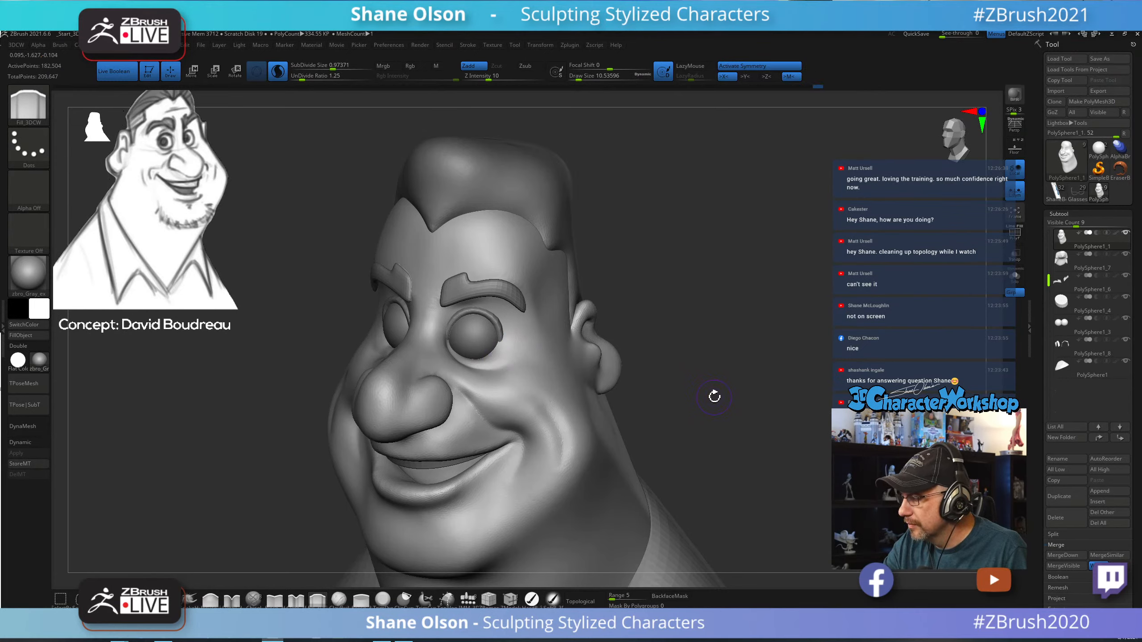
{"action": "mouse_move", "coordinate": [717, 395]}
{"action": "left_mouse_down"}
{"action": "mouse_move", "coordinate": [696, 390]}
{"action": "mouse_move", "coordinate": [706, 377]}
{"action": "left_mouse_up"}
{"action": "left_click_drag", "start_coordinate": [580, 361], "coordinate": [607, 409]}
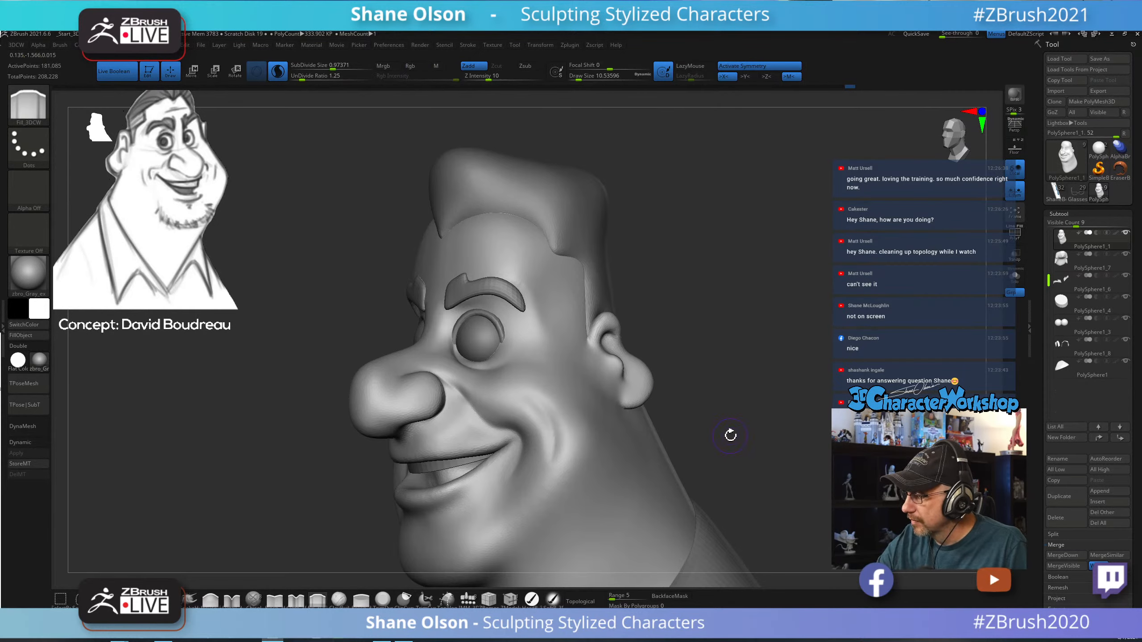
{"action": "mouse_move", "coordinate": [731, 433]}
{"action": "left_mouse_down"}
{"action": "mouse_move", "coordinate": [727, 421]}
{"action": "mouse_move", "coordinate": [752, 418]}
{"action": "mouse_move", "coordinate": [735, 419]}
{"action": "mouse_move", "coordinate": [711, 382]}
{"action": "mouse_move", "coordinate": [752, 414]}
{"action": "left_mouse_up"}
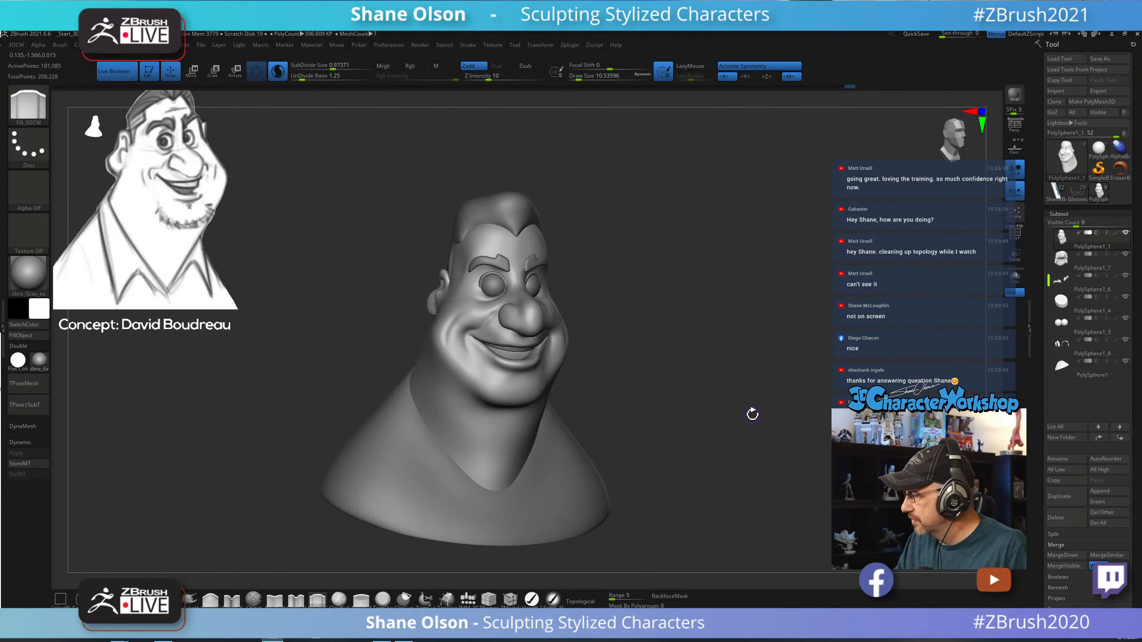
Smooth the transition between jaw and neck, and raise the Draw Size to about 27.
{"action": "mouse_move", "coordinate": [684, 324]}
{"action": "left_mouse_down"}
{"action": "mouse_move", "coordinate": [586, 388]}
{"action": "mouse_move", "coordinate": [595, 377]}
{"action": "left_mouse_up"}
{"action": "key", "text": "s"}
{"action": "left_click_drag", "start_coordinate": [465, 387], "coordinate": [474, 367], "text": "shift"}
{"action": "mouse_move", "coordinate": [654, 386]}
{"action": "left_mouse_down"}
{"action": "mouse_move", "coordinate": [755, 380]}
{"action": "mouse_move", "coordinate": [741, 380]}
{"action": "mouse_move", "coordinate": [732, 345]}
{"action": "left_mouse_up"}
{"action": "left_click_drag", "start_coordinate": [655, 350], "coordinate": [644, 350]}
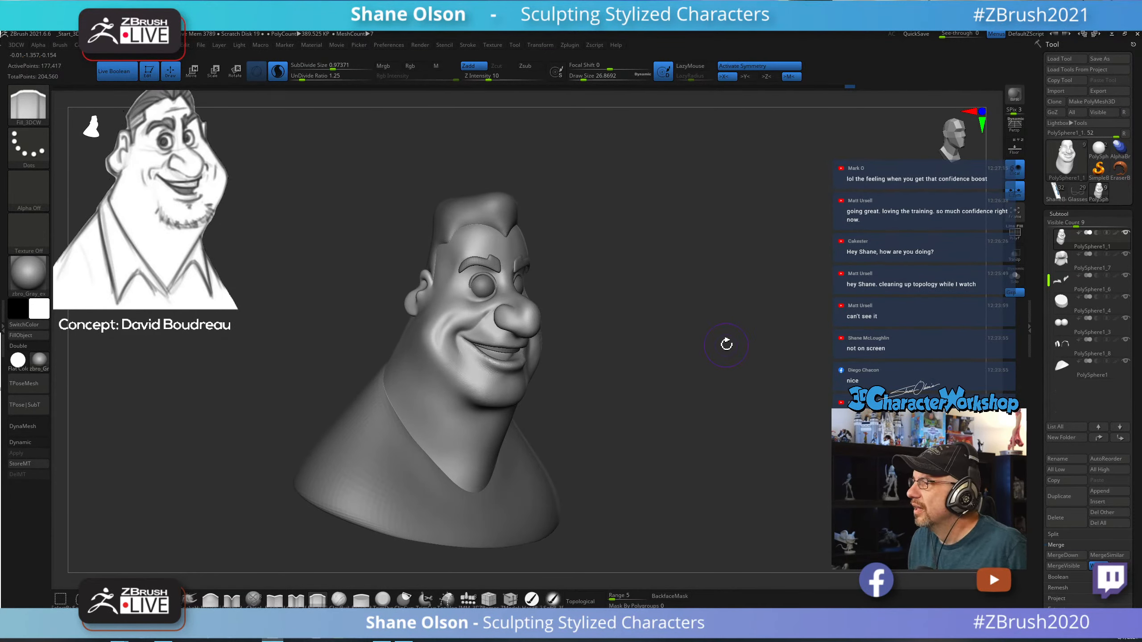
Examine the whole bust from several angles against the concept drawing, with the Draw Size set to about 39.
{"action": "mouse_move", "coordinate": [709, 336]}
{"action": "left_mouse_down"}
{"action": "mouse_move", "coordinate": [703, 347]}
{"action": "mouse_move", "coordinate": [704, 279]}
{"action": "left_mouse_up"}
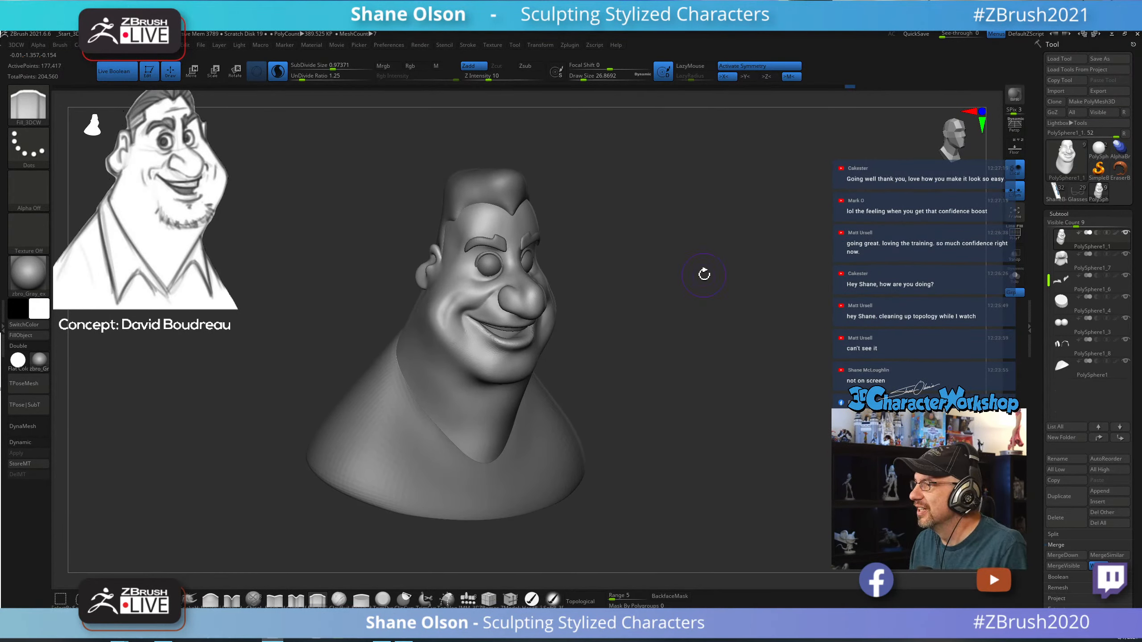
{"action": "left_click_drag", "start_coordinate": [714, 303], "coordinate": [747, 289]}
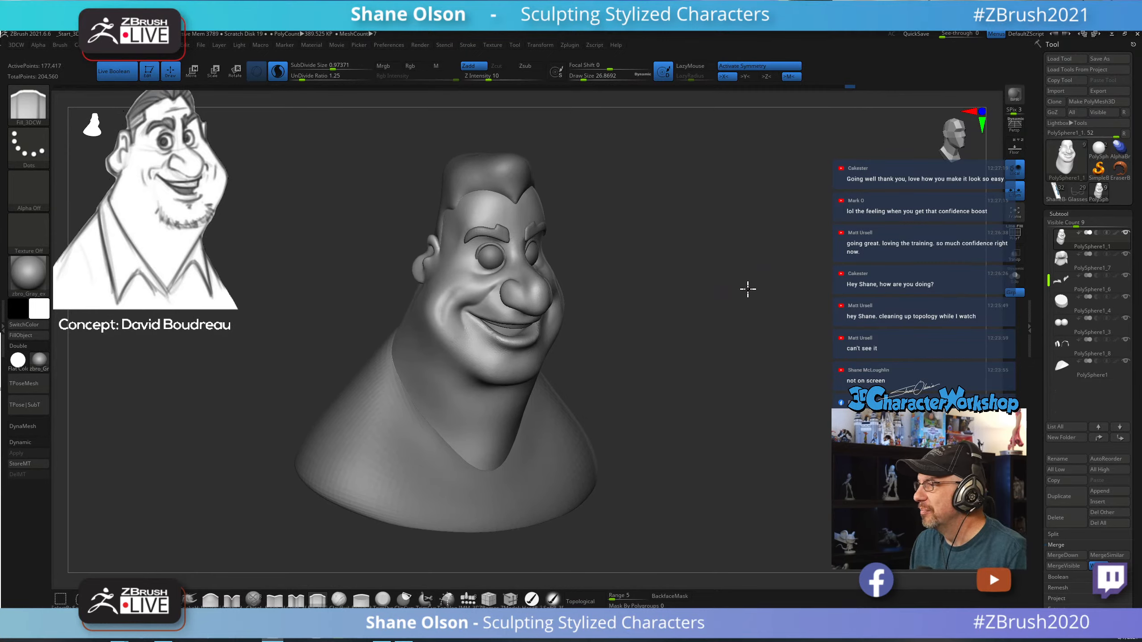
{"action": "mouse_move", "coordinate": [662, 308]}
{"action": "left_mouse_down"}
{"action": "mouse_move", "coordinate": [697, 312]}
{"action": "mouse_move", "coordinate": [705, 262]}
{"action": "left_mouse_up"}
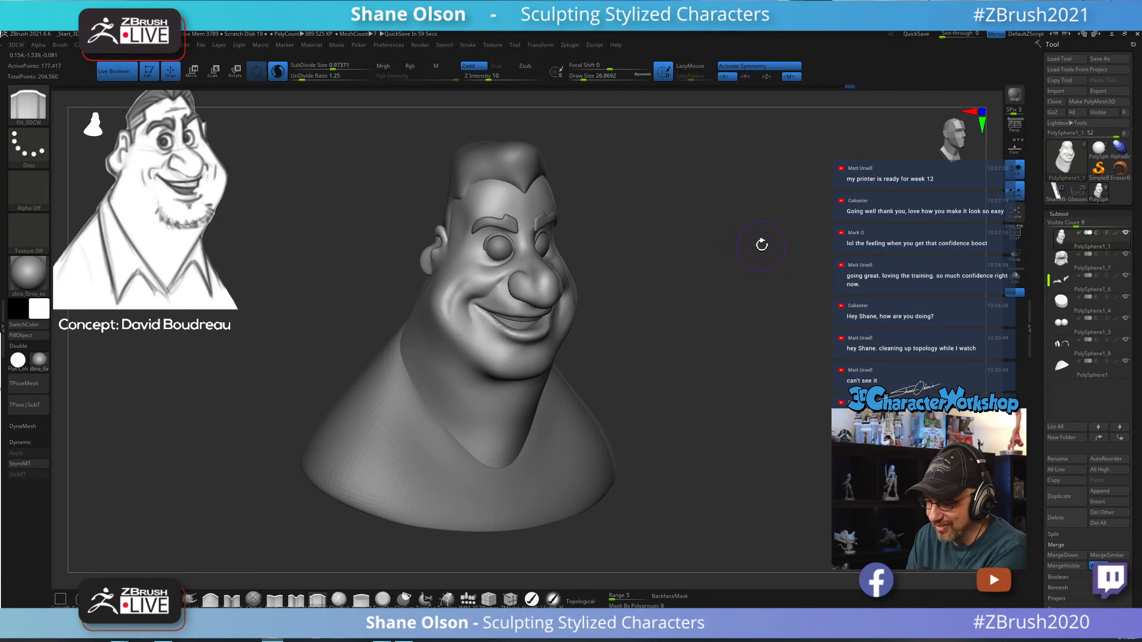
{"action": "key", "text": "s"}
{"action": "left_click", "coordinate": [621, 277]}
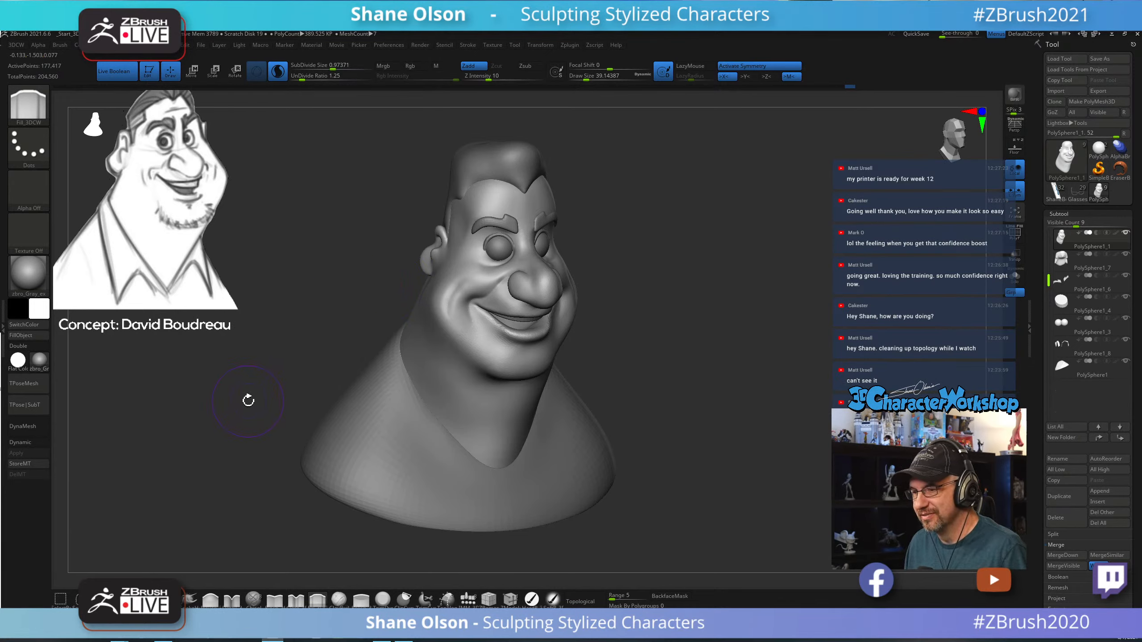
{"action": "left_click_drag", "start_coordinate": [237, 412], "coordinate": [371, 328]}
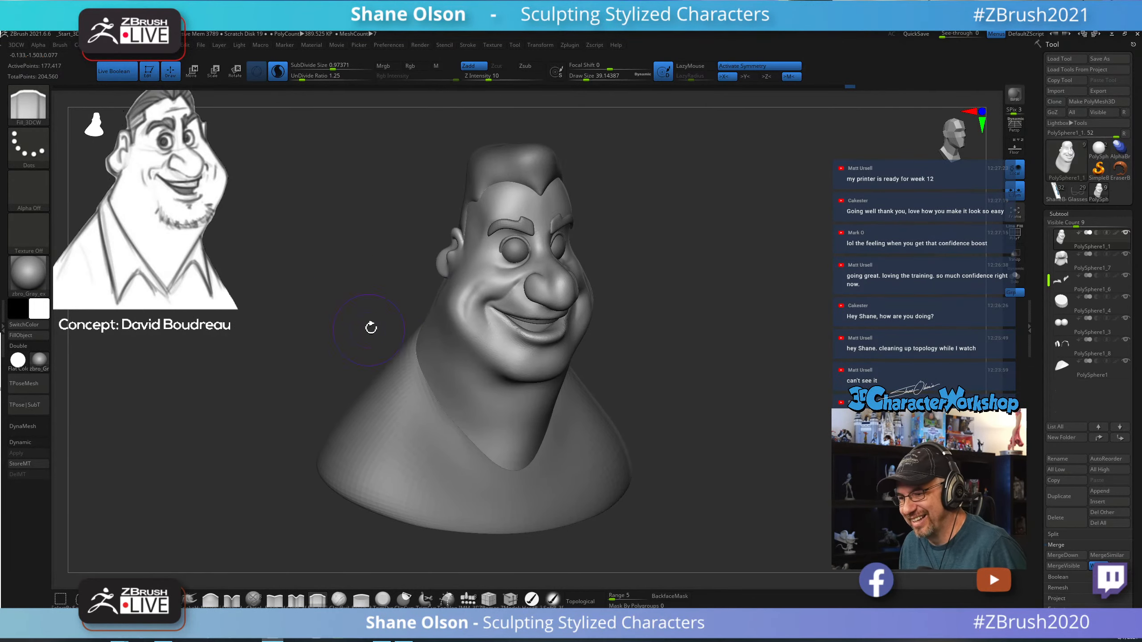
{"action": "left_click_drag", "start_coordinate": [364, 288], "coordinate": [370, 281]}
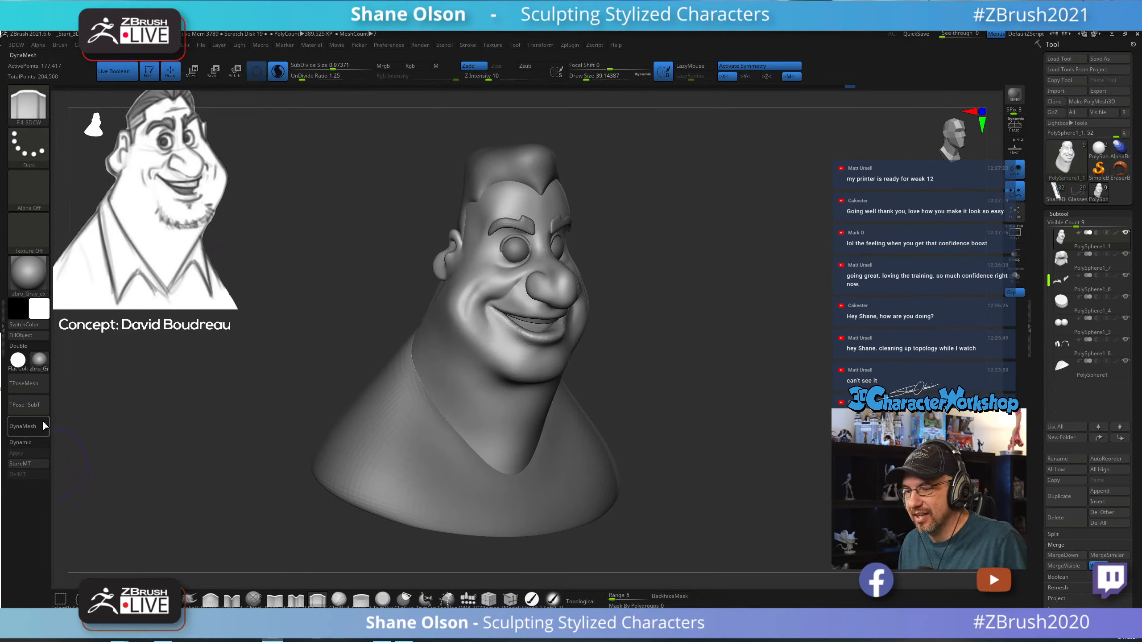
Switch the bust's material to SkinShade4.
{"action": "left_click", "coordinate": [39, 360]}
{"action": "left_click", "coordinate": [341, 356]}
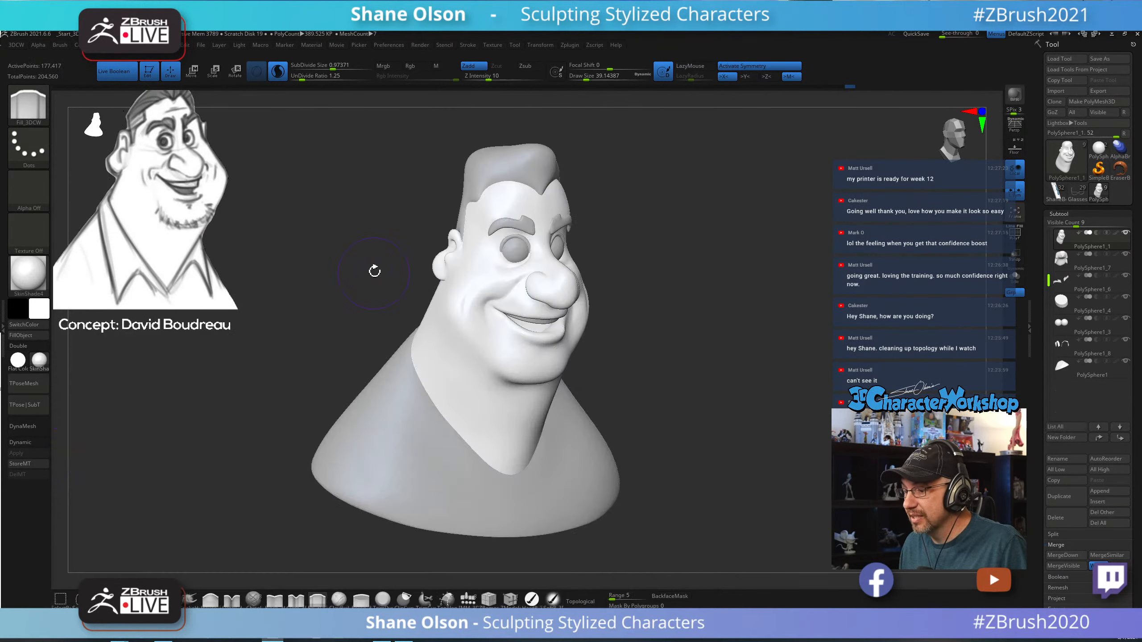
{"action": "left_click_drag", "start_coordinate": [669, 300], "coordinate": [556, 331]}
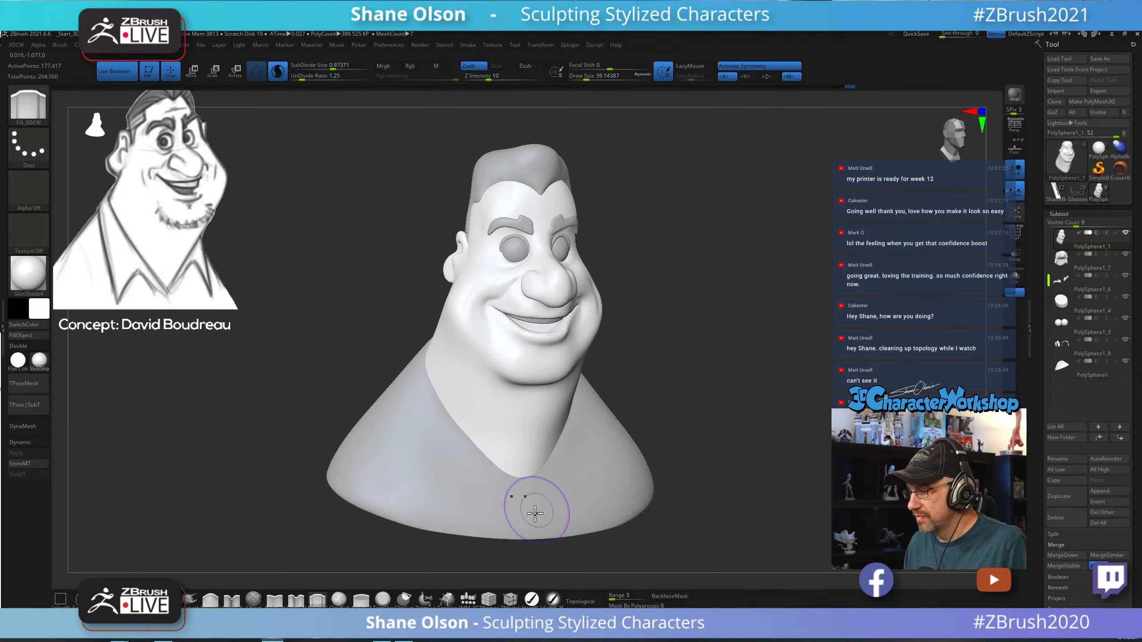
Choose a muted tan skin tone as the main colour and select the HardP_3DCW paint brush.
{"action": "left_click", "coordinate": [39, 309]}
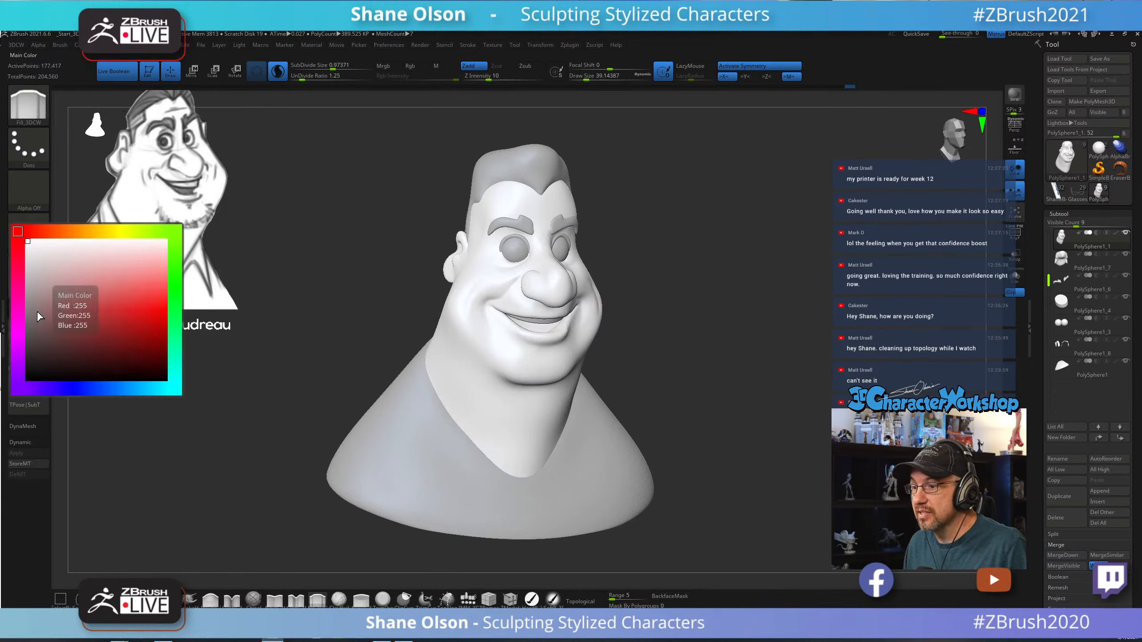
{"action": "left_click", "coordinate": [87, 230]}
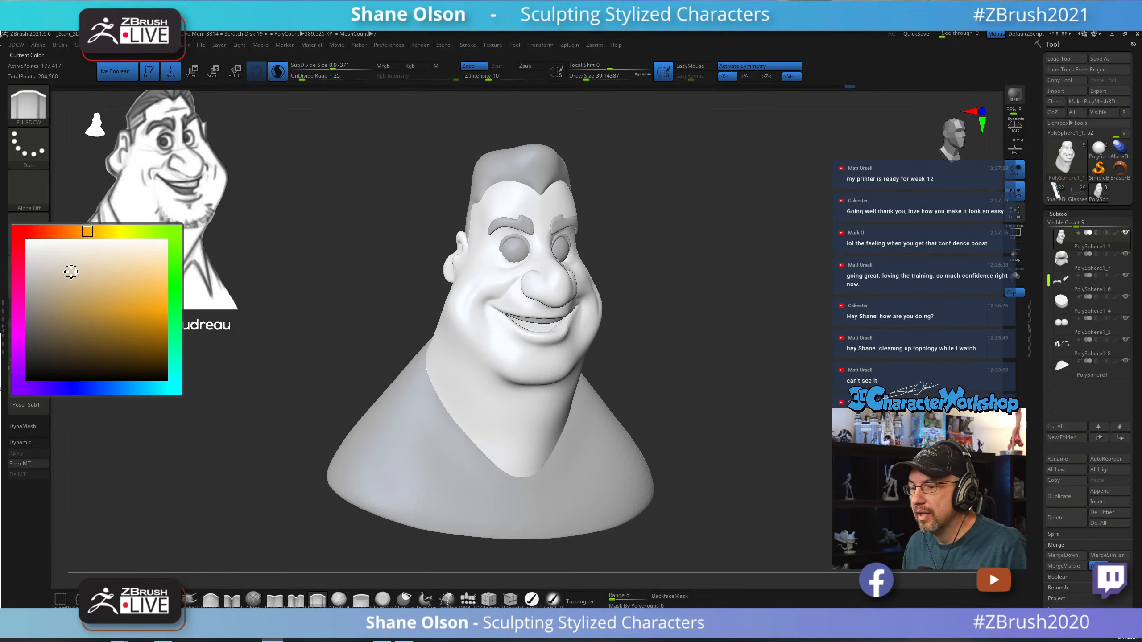
{"action": "left_click", "coordinate": [71, 232]}
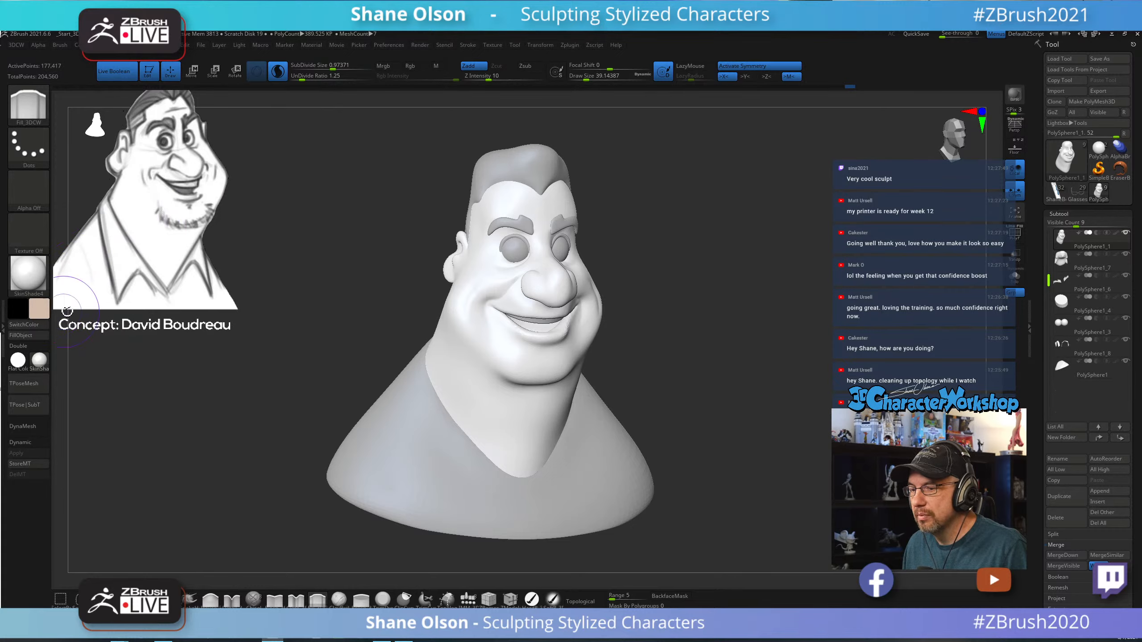
{"action": "left_click", "coordinate": [531, 600]}
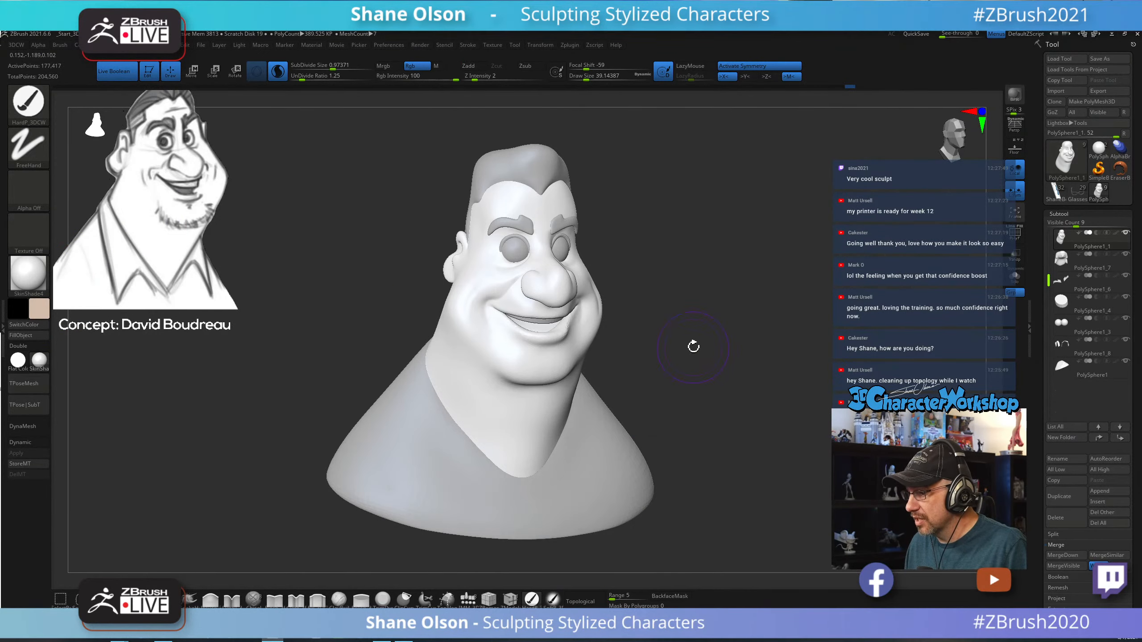
{"action": "mouse_move", "coordinate": [693, 339]}
{"action": "left_mouse_down"}
{"action": "mouse_move", "coordinate": [719, 344]}
{"action": "mouse_move", "coordinate": [742, 318]}
{"action": "mouse_move", "coordinate": [675, 322]}
{"action": "mouse_move", "coordinate": [708, 289]}
{"action": "mouse_move", "coordinate": [688, 296]}
{"action": "left_mouse_up"}
{"action": "left_click_drag", "start_coordinate": [39, 312], "coordinate": [63, 279]}
{"action": "mouse_move", "coordinate": [711, 375]}
{"action": "left_mouse_down"}
{"action": "mouse_move", "coordinate": [688, 395]}
{"action": "mouse_move", "coordinate": [717, 382]}
{"action": "left_mouse_up"}
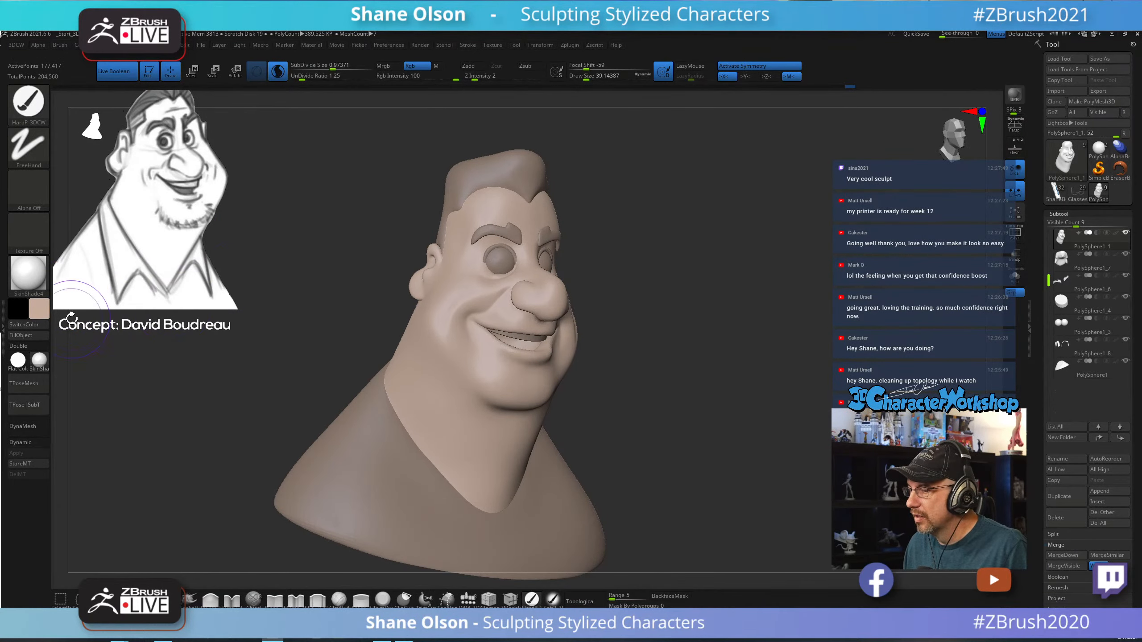
{"action": "left_click_drag", "start_coordinate": [39, 310], "coordinate": [82, 279]}
{"action": "left_click_drag", "start_coordinate": [354, 258], "coordinate": [697, 354]}
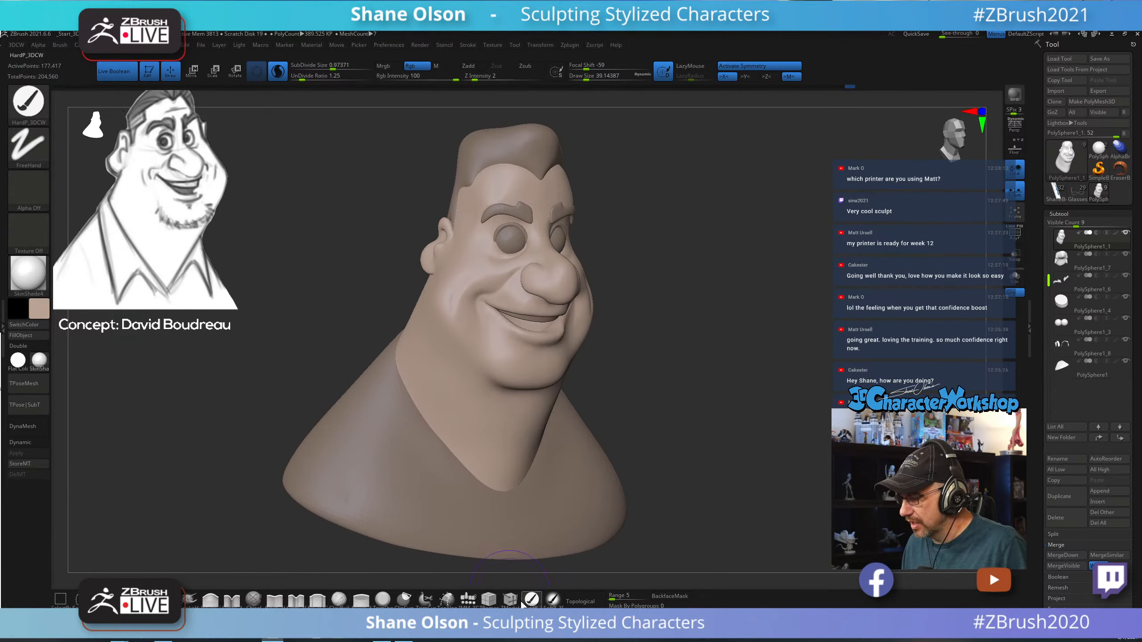
Fill the head subtool with the tan skin colour.
{"action": "left_click_drag", "start_coordinate": [365, 268], "coordinate": [268, 307]}
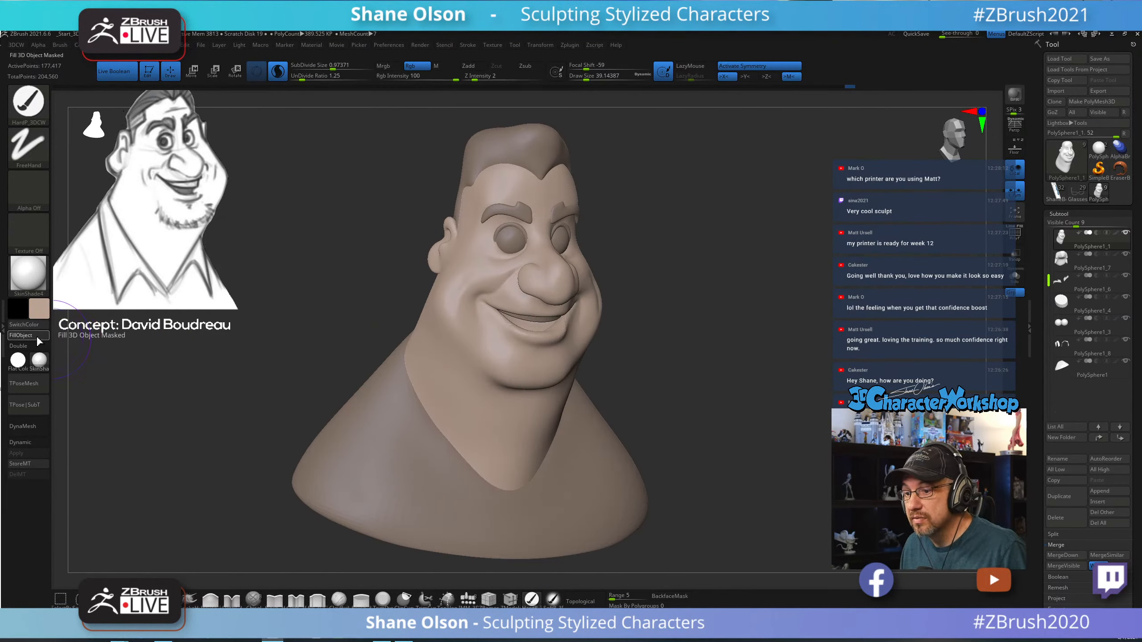
{"action": "left_click_drag", "start_coordinate": [400, 280], "coordinate": [668, 296]}
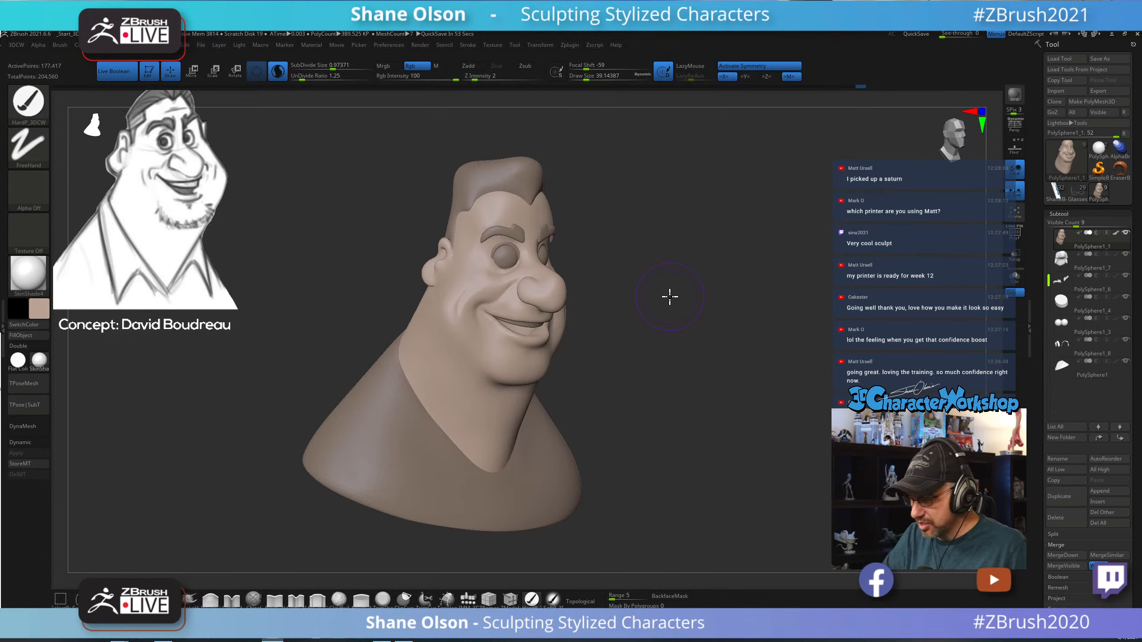
{"action": "left_click_drag", "start_coordinate": [670, 296], "coordinate": [696, 297]}
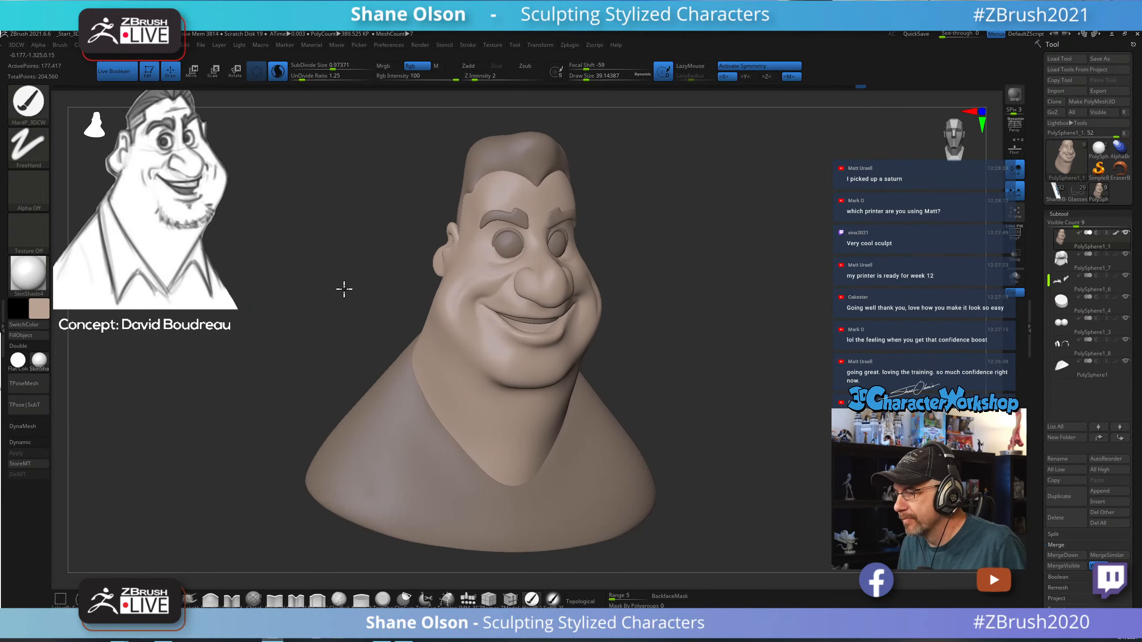
{"action": "left_click_drag", "start_coordinate": [343, 288], "coordinate": [368, 304]}
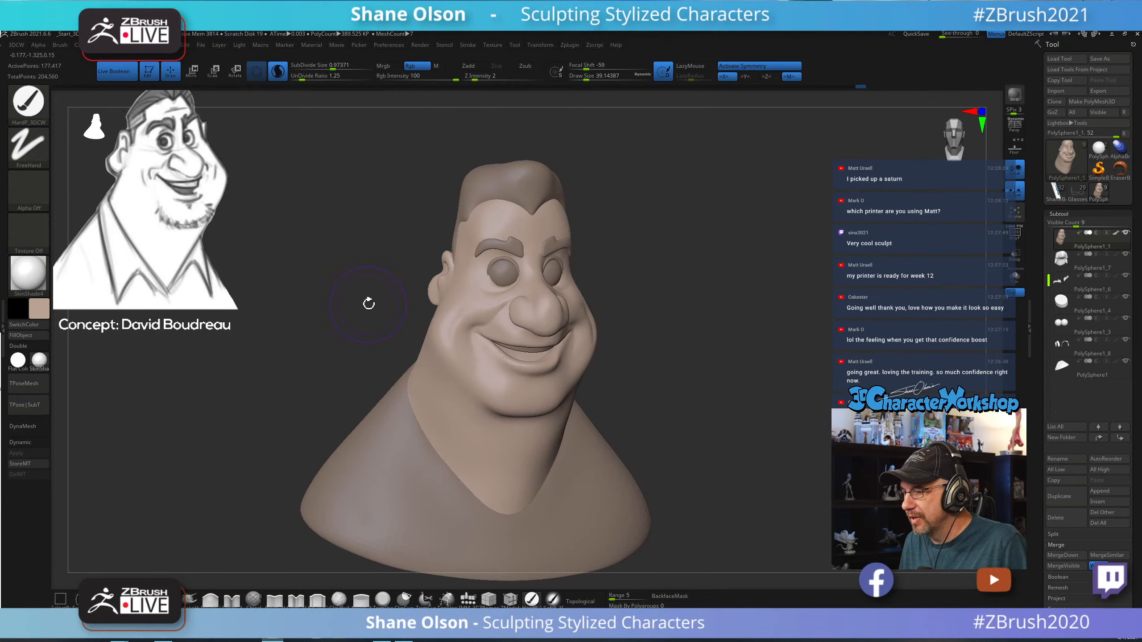
Shift the main colour to a redder, slightly more saturated pink skin tone.
{"action": "left_click", "coordinate": [40, 309]}
{"action": "left_click_drag", "start_coordinate": [58, 230], "coordinate": [50, 230]}
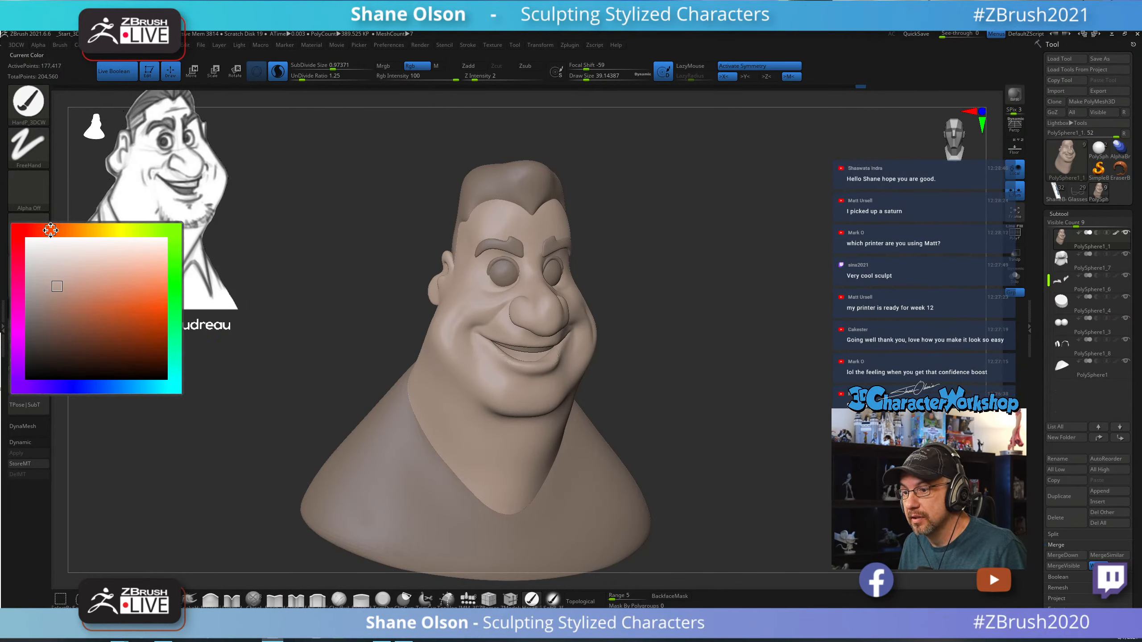
{"action": "left_click", "coordinate": [69, 282]}
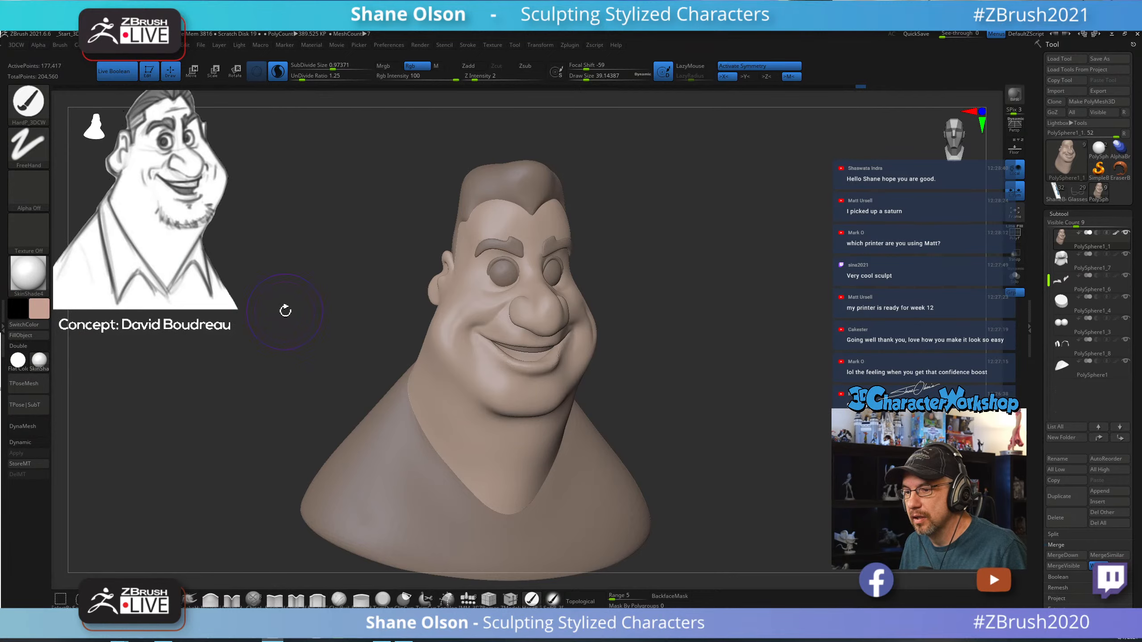
{"action": "left_click_drag", "start_coordinate": [741, 335], "coordinate": [702, 363]}
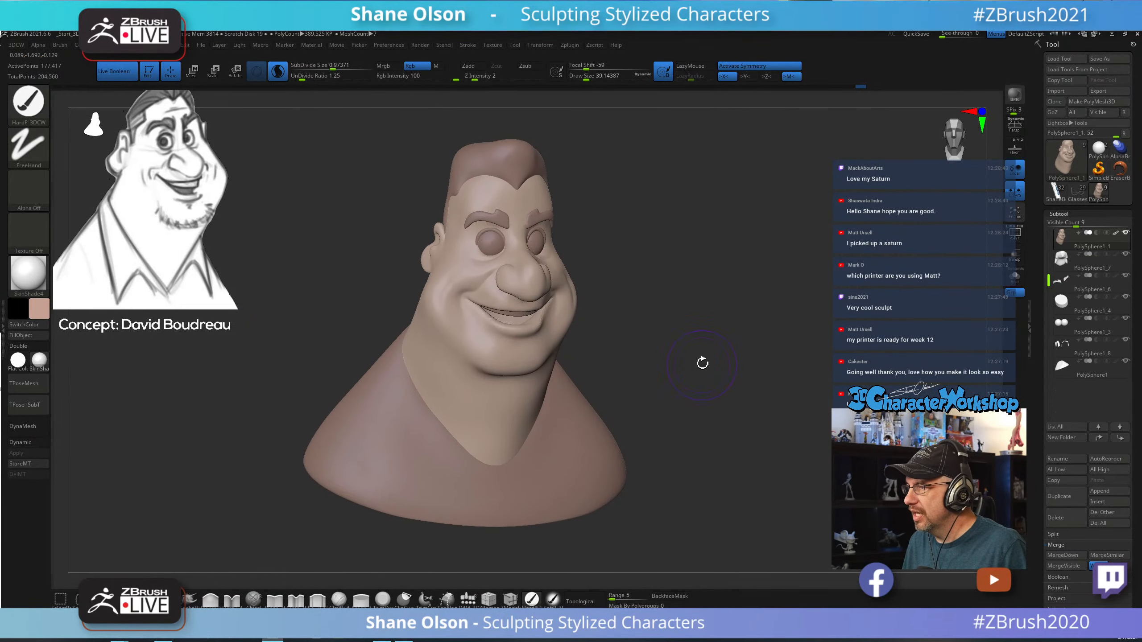
Select the SoftP_3DCW paint brush and set its Draw Size to about 56.
{"action": "left_click", "coordinate": [553, 599]}
{"action": "key", "text": "s"}
{"action": "left_click_drag", "start_coordinate": [602, 311], "coordinate": [605, 310]}
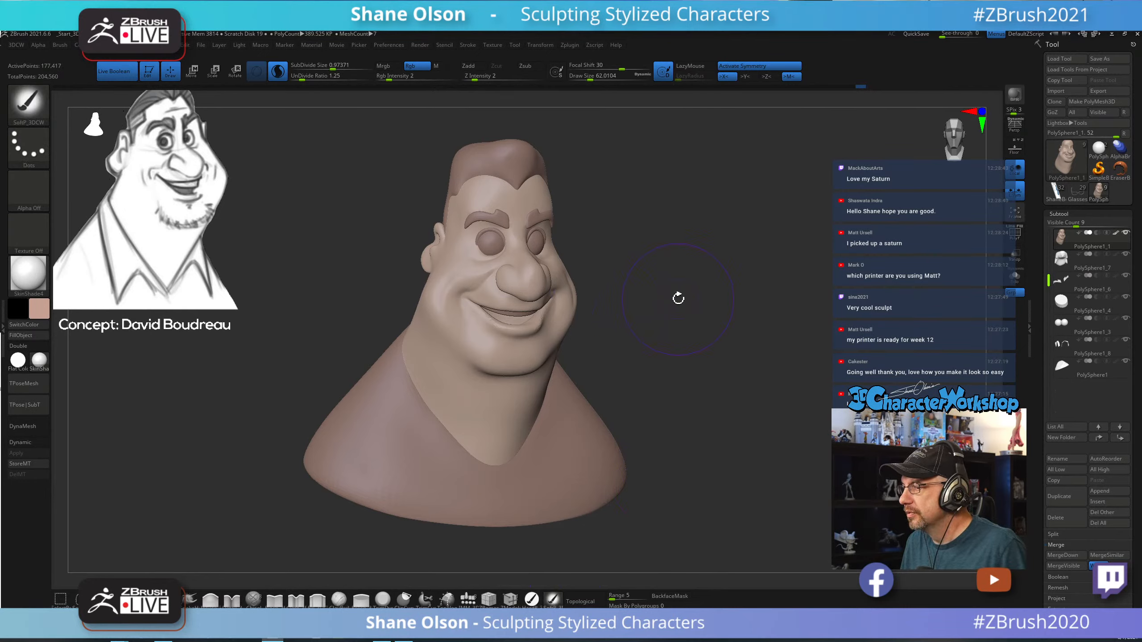
{"action": "mouse_move", "coordinate": [716, 392]}
{"action": "left_mouse_down"}
{"action": "mouse_move", "coordinate": [704, 393]}
{"action": "mouse_move", "coordinate": [711, 347]}
{"action": "mouse_move", "coordinate": [711, 372]}
{"action": "mouse_move", "coordinate": [672, 387]}
{"action": "left_mouse_up"}
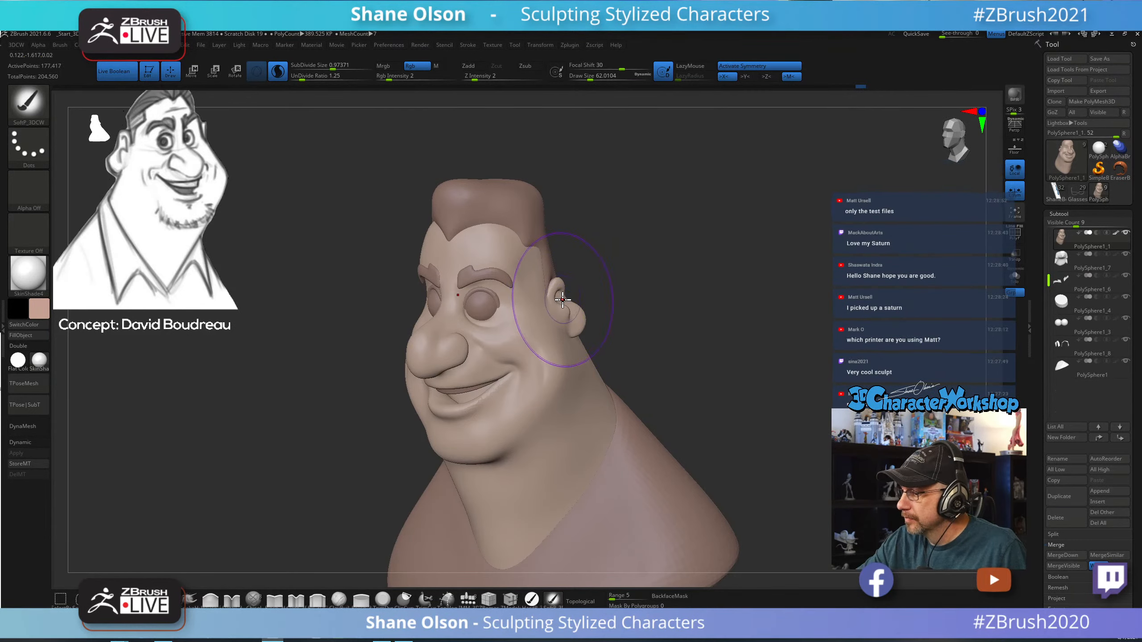
{"action": "key", "text": "s"}
{"action": "left_click_drag", "start_coordinate": [599, 279], "coordinate": [592, 279]}
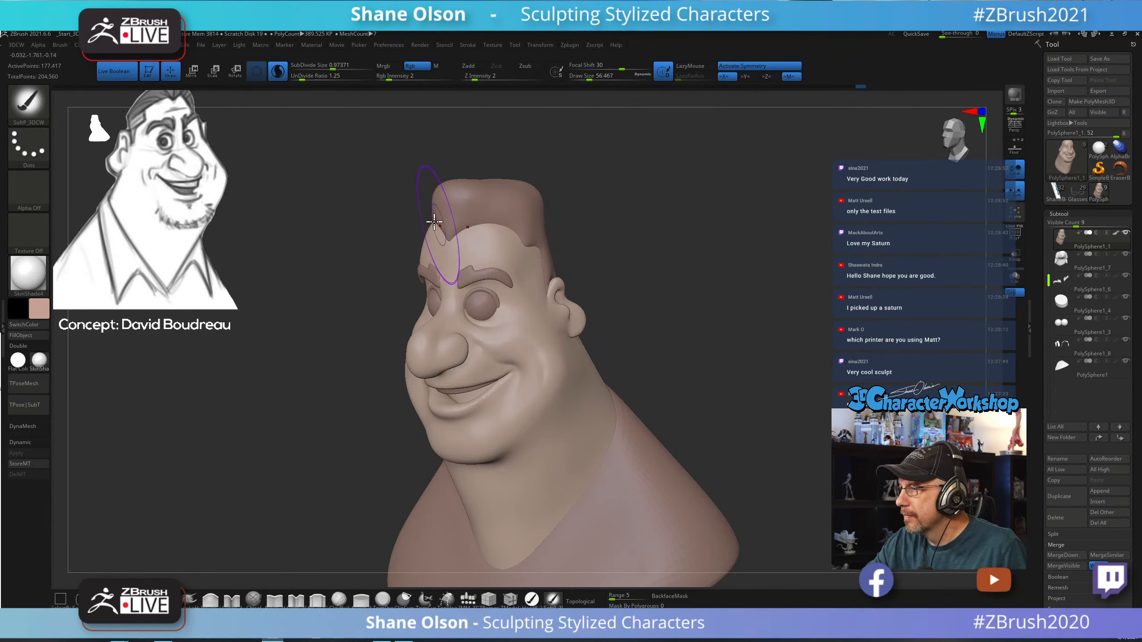
Turn off Sculptris Pro mode and start brushing the pink tone onto the side of the head near the ear.
{"action": "left_click", "coordinate": [277, 73]}
{"action": "left_click_drag", "start_coordinate": [675, 293], "coordinate": [625, 342]}
{"action": "left_click_drag", "start_coordinate": [506, 339], "coordinate": [522, 342]}
{"action": "key", "text": "s"}
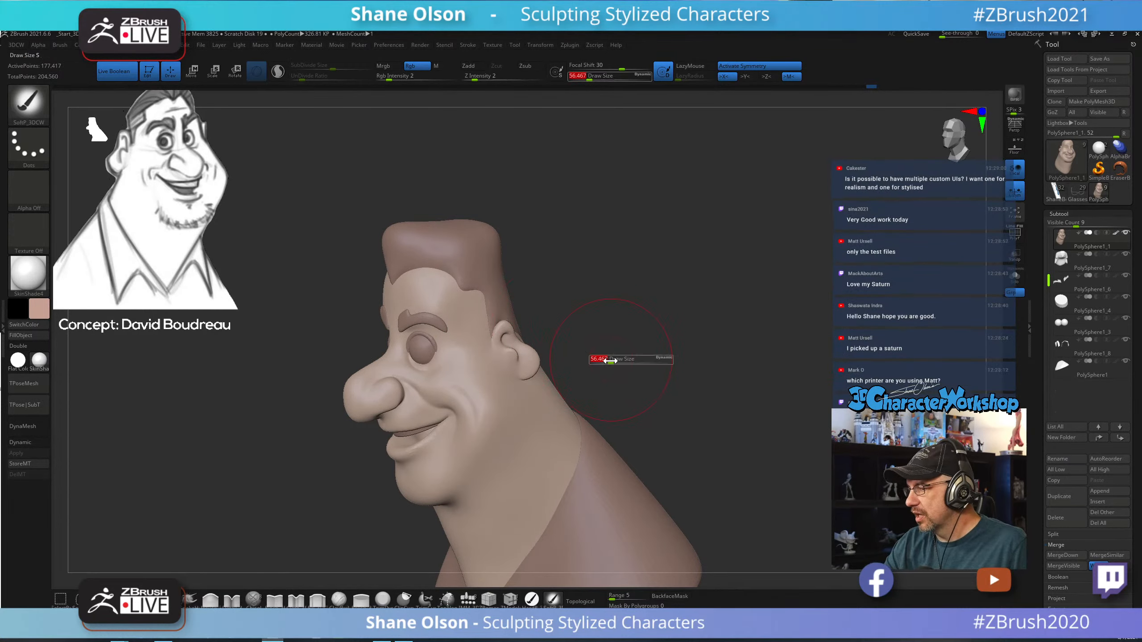
Set the paint brush to draw size about 46 and RGB intensity 15, and tint the ears with a soft pink.
{"action": "left_click_drag", "start_coordinate": [611, 360], "coordinate": [593, 360]}
{"action": "mouse_move", "coordinate": [521, 353]}
{"action": "left_mouse_down"}
{"action": "mouse_move", "coordinate": [507, 331]}
{"action": "mouse_move", "coordinate": [528, 368]}
{"action": "left_mouse_up"}
{"action": "left_click_drag", "start_coordinate": [395, 76], "coordinate": [408, 78]}
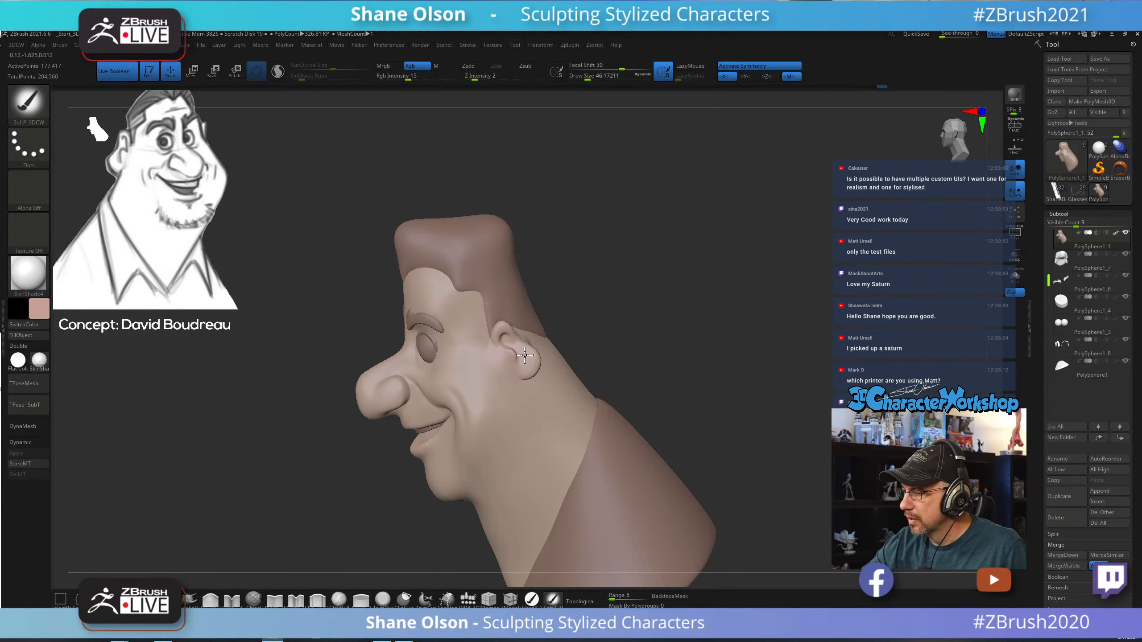
{"action": "mouse_move", "coordinate": [607, 319]}
{"action": "left_mouse_down"}
{"action": "mouse_move", "coordinate": [635, 327]}
{"action": "mouse_move", "coordinate": [634, 342]}
{"action": "mouse_move", "coordinate": [619, 301]}
{"action": "left_mouse_up"}
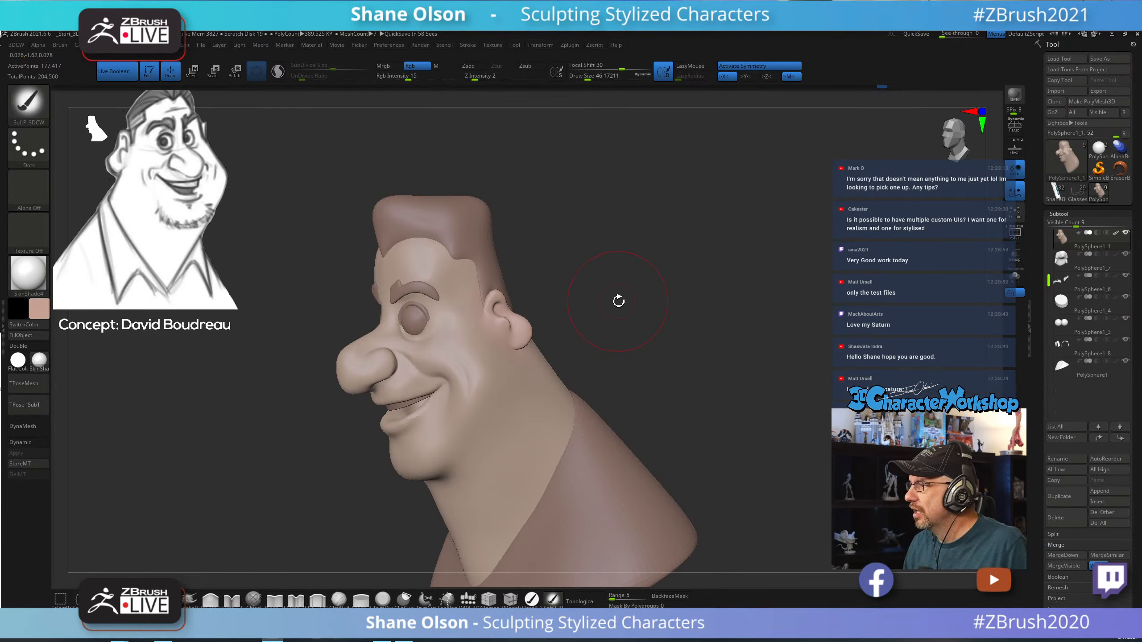
{"action": "left_click_drag", "start_coordinate": [631, 358], "coordinate": [629, 350]}
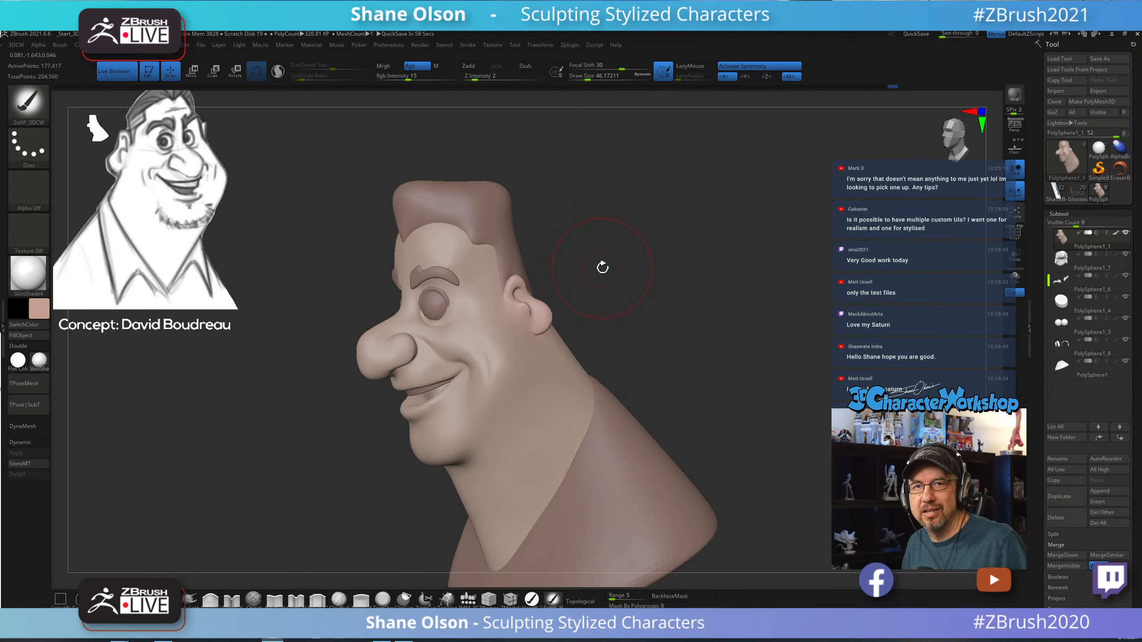
Paint a soft pink tint over the bulb of the nose.
{"action": "left_click_drag", "start_coordinate": [665, 270], "coordinate": [680, 230]}
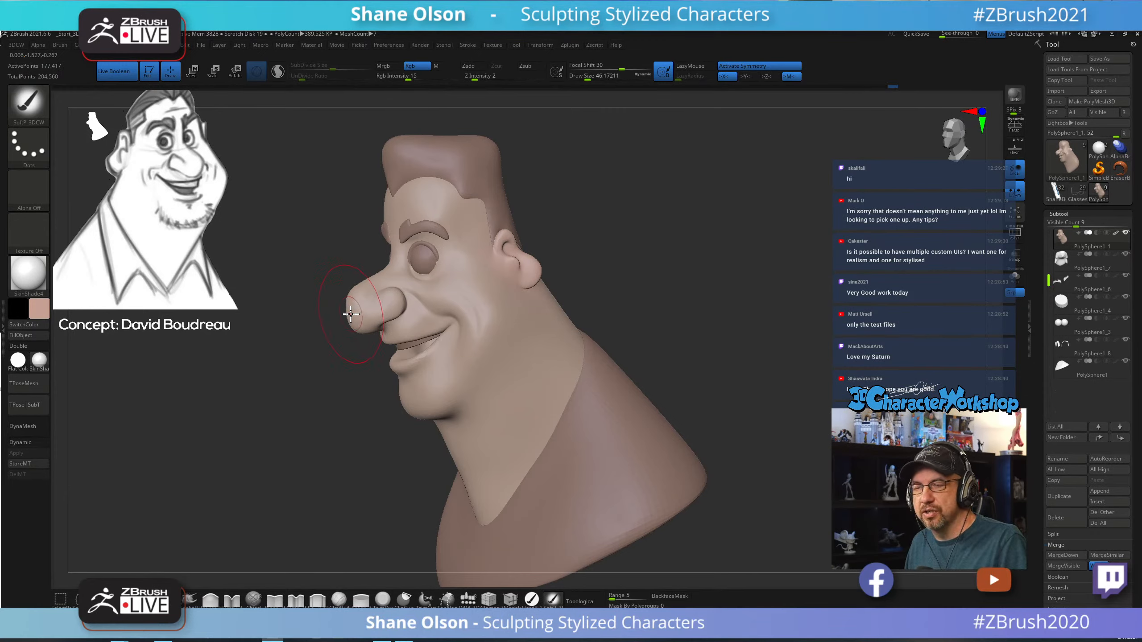
{"action": "left_click_drag", "start_coordinate": [327, 257], "coordinate": [332, 288]}
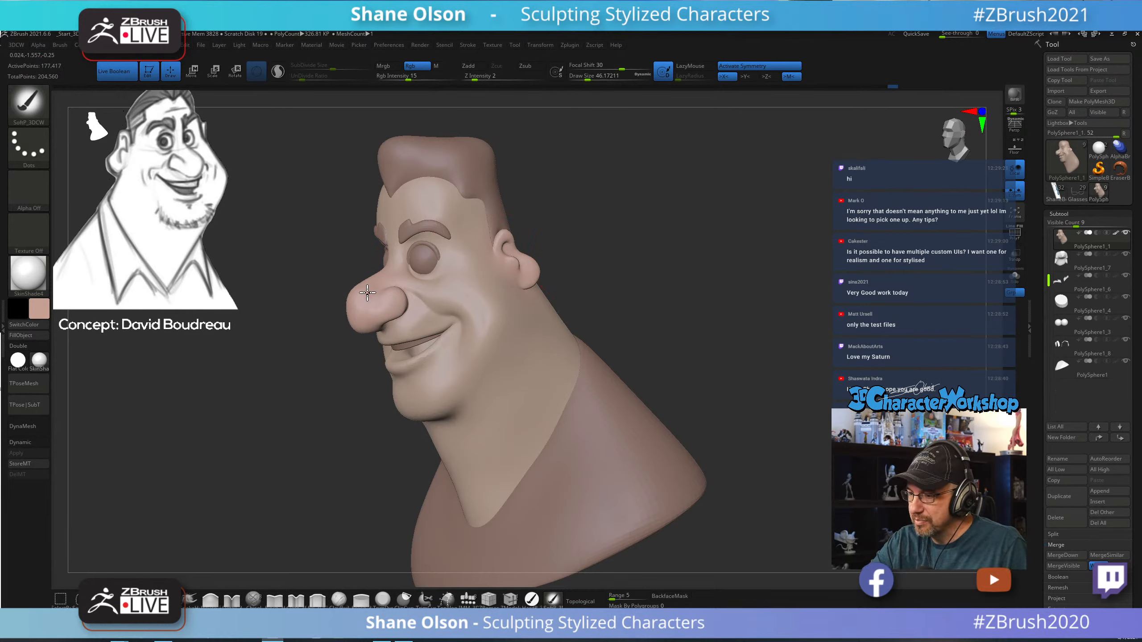
{"action": "left_click_drag", "start_coordinate": [621, 270], "coordinate": [655, 255]}
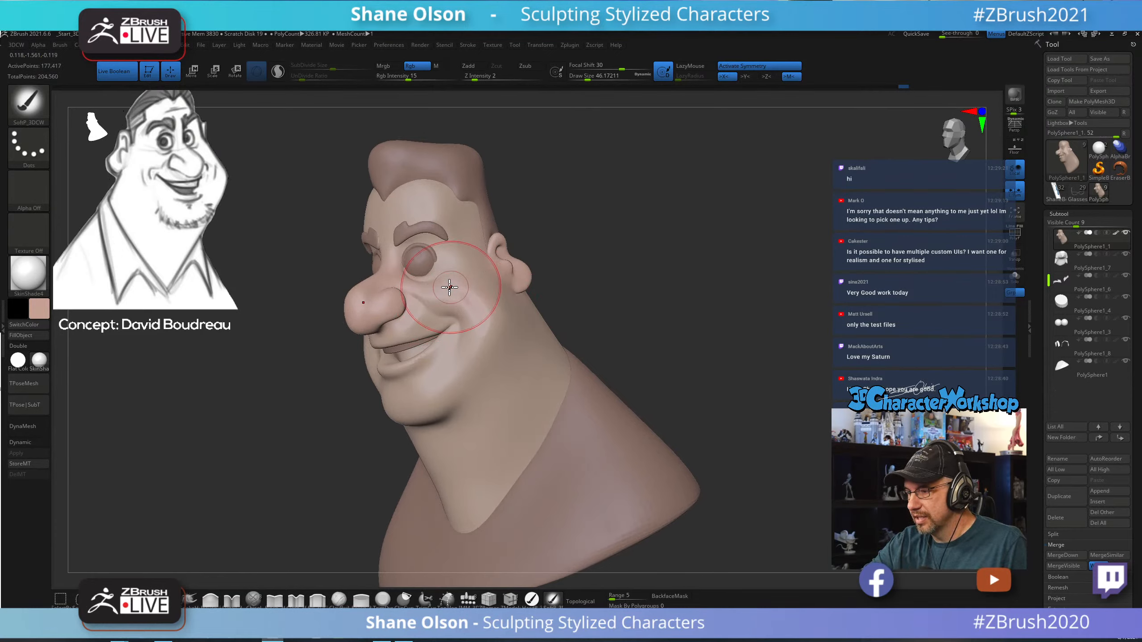
Paint a soft pink blush over the cheeks and blend it towards the nose and ears.
{"action": "mouse_move", "coordinate": [669, 307]}
{"action": "left_mouse_down"}
{"action": "mouse_move", "coordinate": [693, 309]}
{"action": "mouse_move", "coordinate": [487, 300]}
{"action": "mouse_move", "coordinate": [490, 325]}
{"action": "left_mouse_up"}
{"action": "left_click_drag", "start_coordinate": [489, 330], "coordinate": [475, 362]}
{"action": "right_click_drag", "start_coordinate": [482, 282], "coordinate": [471, 302]}
{"action": "left_click_drag", "start_coordinate": [470, 283], "coordinate": [474, 259]}
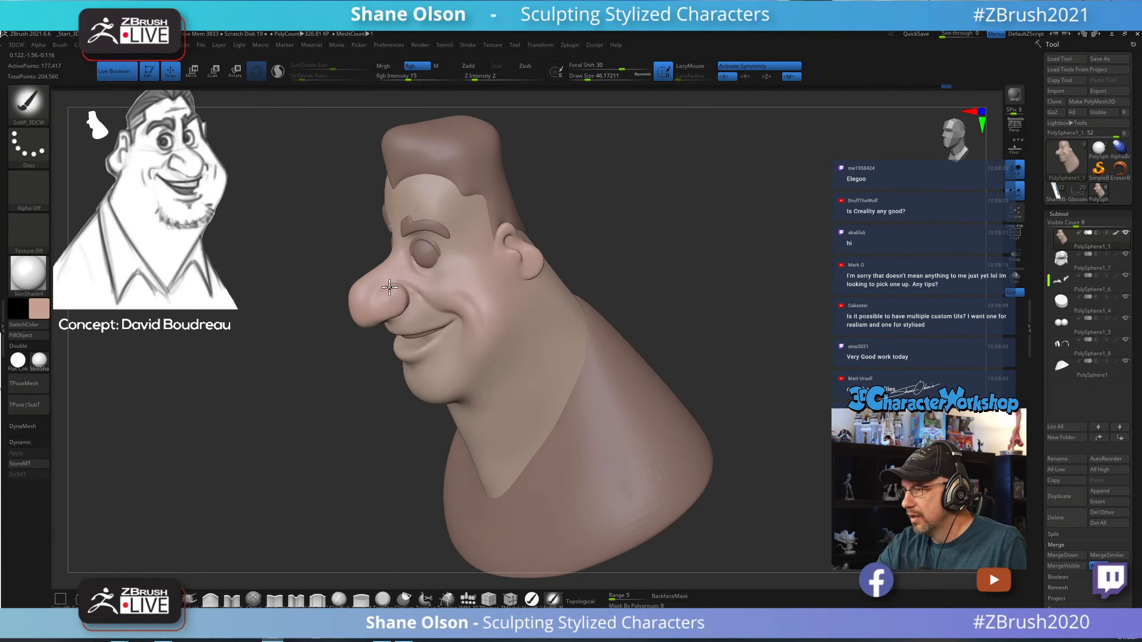
{"action": "mouse_move", "coordinate": [703, 317]}
{"action": "left_mouse_down"}
{"action": "mouse_move", "coordinate": [711, 293]}
{"action": "mouse_move", "coordinate": [696, 306]}
{"action": "mouse_move", "coordinate": [720, 298]}
{"action": "mouse_move", "coordinate": [698, 306]}
{"action": "mouse_move", "coordinate": [571, 296]}
{"action": "mouse_move", "coordinate": [642, 275]}
{"action": "mouse_move", "coordinate": [607, 296]}
{"action": "mouse_move", "coordinate": [517, 270]}
{"action": "left_mouse_up"}
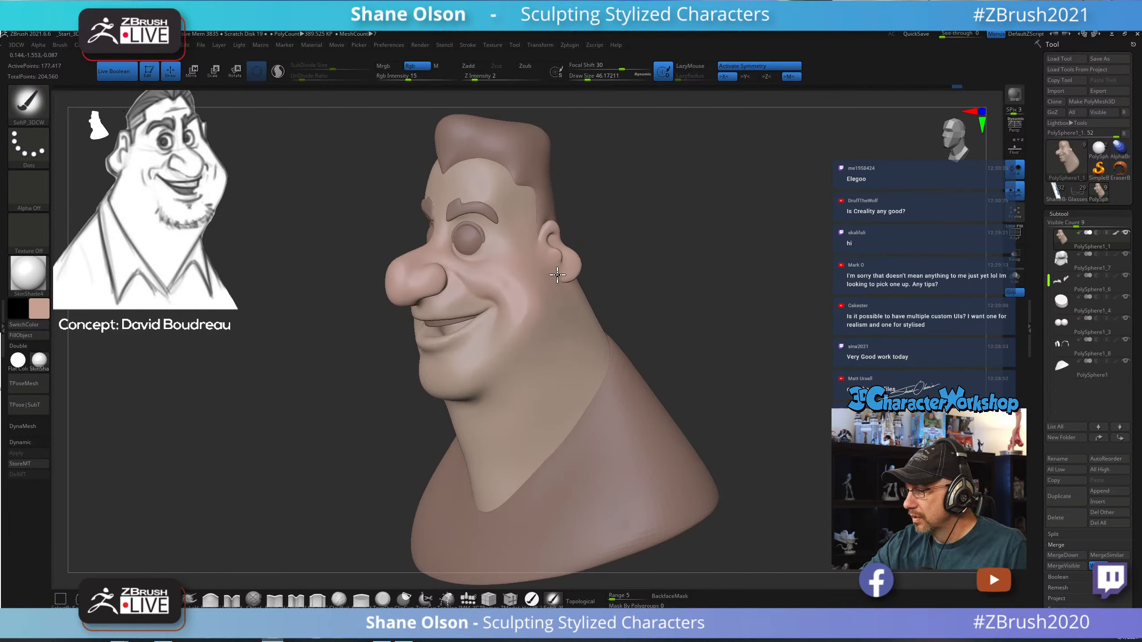
{"action": "mouse_move", "coordinate": [675, 360]}
{"action": "left_mouse_down"}
{"action": "mouse_move", "coordinate": [706, 359]}
{"action": "mouse_move", "coordinate": [684, 368]}
{"action": "mouse_move", "coordinate": [735, 325]}
{"action": "mouse_move", "coordinate": [727, 311]}
{"action": "left_mouse_up"}
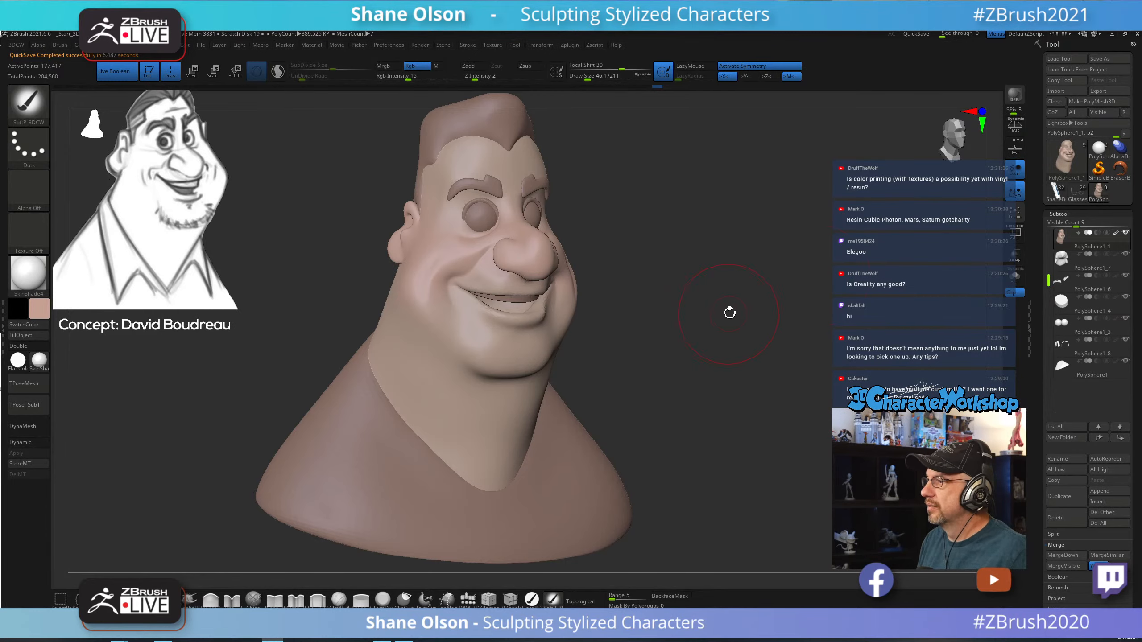
{"action": "mouse_move", "coordinate": [742, 360]}
{"action": "left_mouse_down"}
{"action": "mouse_move", "coordinate": [708, 362]}
{"action": "mouse_move", "coordinate": [729, 358]}
{"action": "mouse_move", "coordinate": [746, 272]}
{"action": "left_mouse_up"}
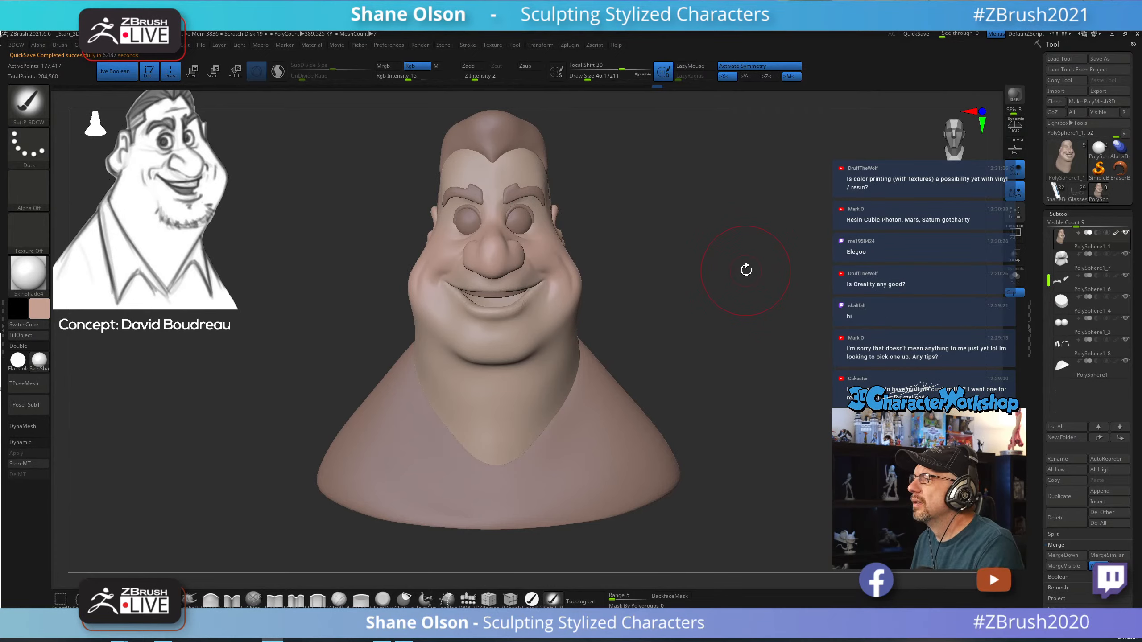
{"action": "left_click_drag", "start_coordinate": [741, 273], "coordinate": [746, 311]}
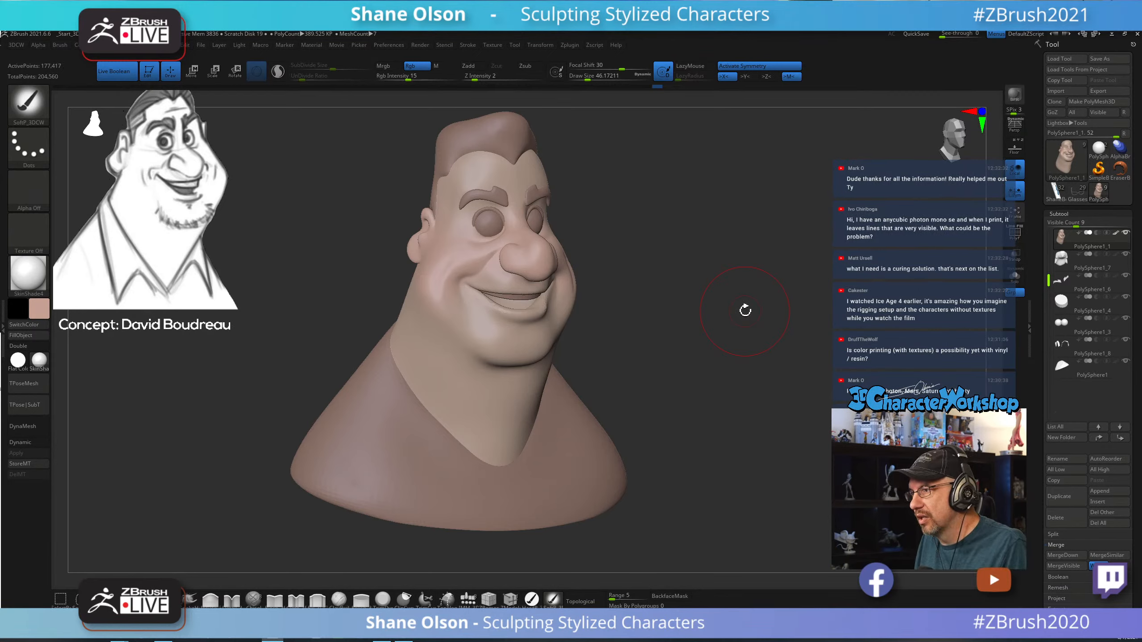
{"action": "left_click_drag", "start_coordinate": [745, 310], "coordinate": [715, 324]}
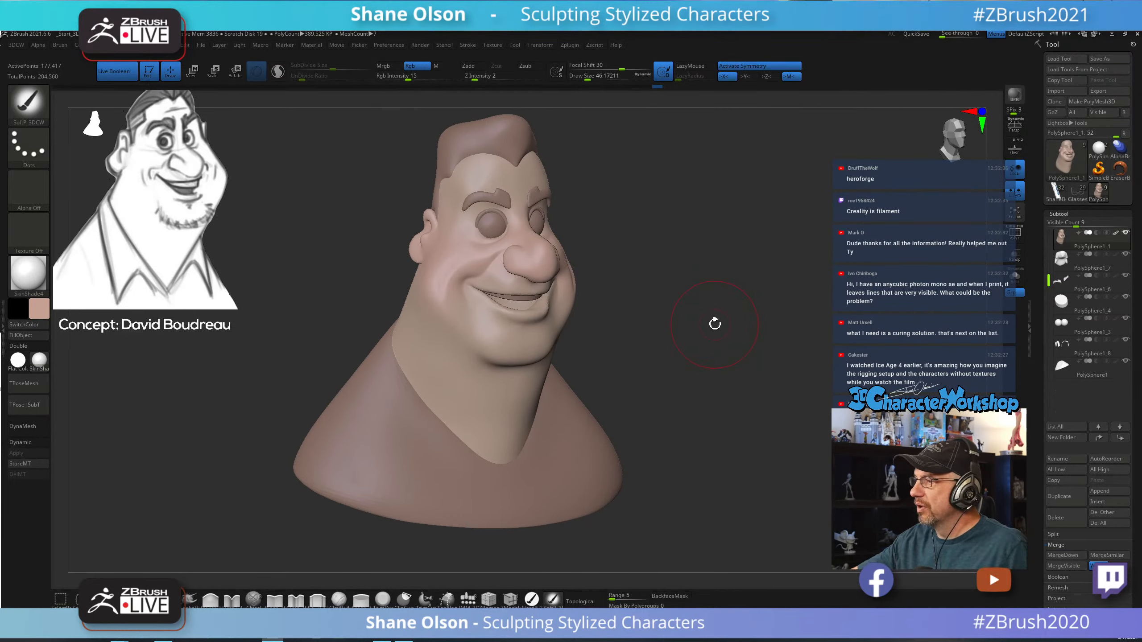
{"action": "mouse_move", "coordinate": [655, 383]}
{"action": "left_mouse_down"}
{"action": "mouse_move", "coordinate": [637, 387]}
{"action": "mouse_move", "coordinate": [646, 383]}
{"action": "left_mouse_up"}
Choose a slightly redder, more saturated pink and strengthen the tint on the nose, cheeks and ears.
{"action": "left_click_drag", "start_coordinate": [681, 324], "coordinate": [497, 325]}
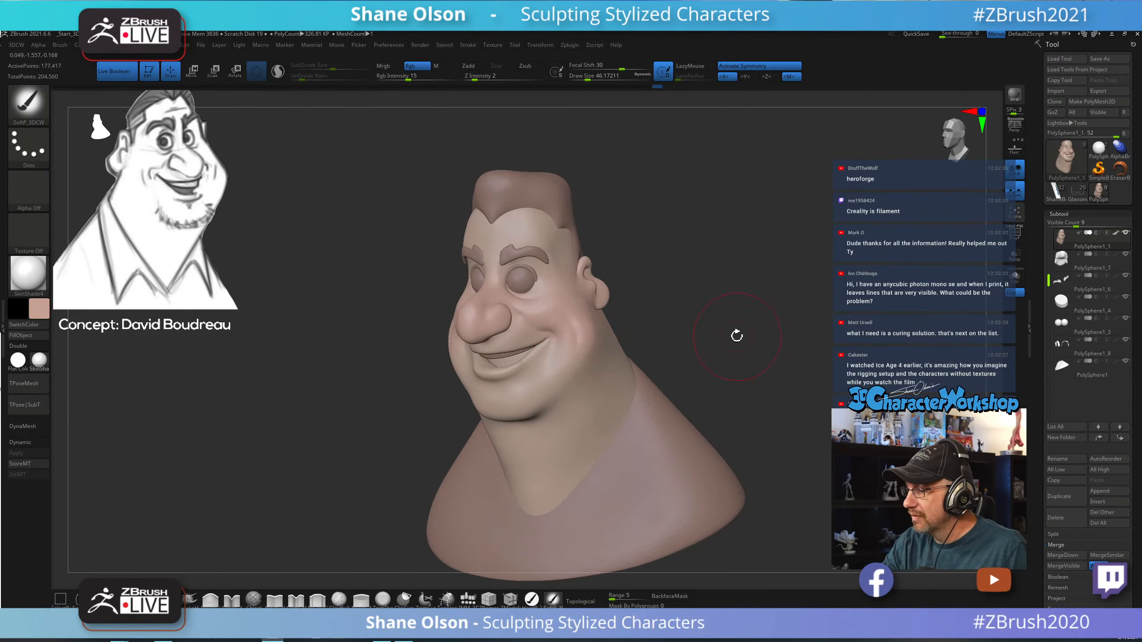
{"action": "left_click_drag", "start_coordinate": [737, 334], "coordinate": [716, 321]}
{"action": "left_click", "coordinate": [39, 309]}
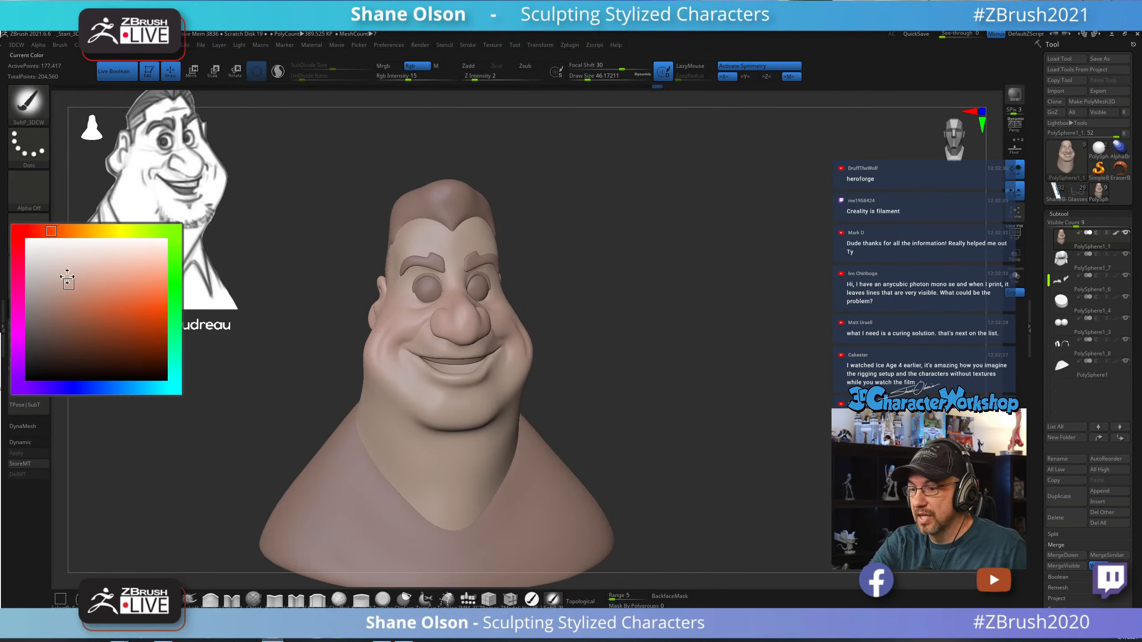
{"action": "left_click_drag", "start_coordinate": [52, 230], "coordinate": [46, 229]}
{"action": "left_click", "coordinate": [84, 284]}
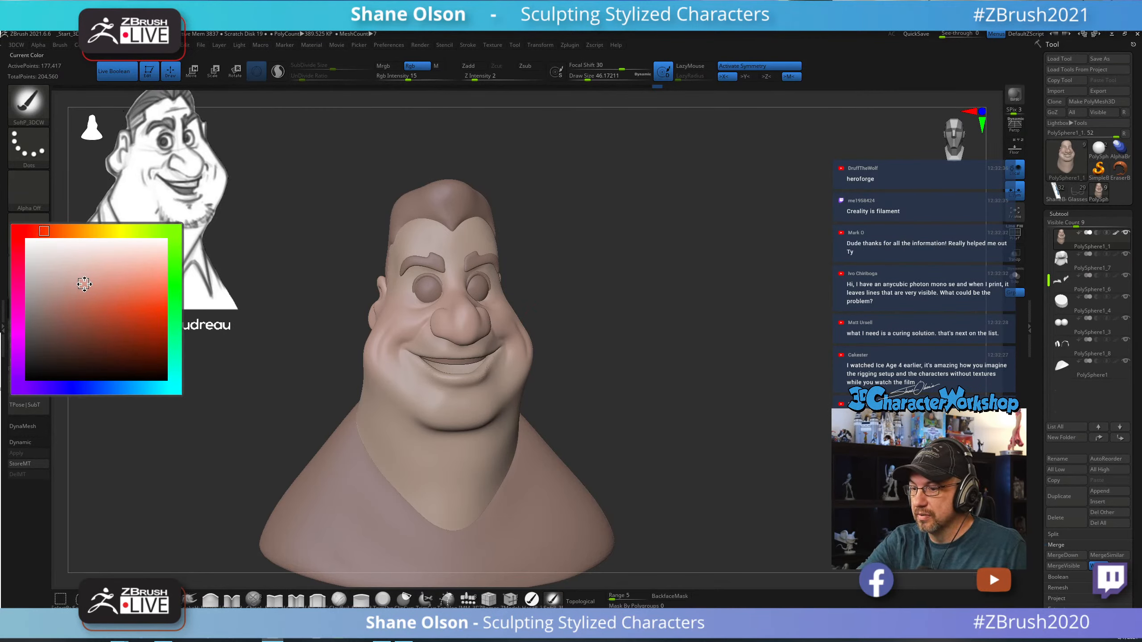
{"action": "left_click_drag", "start_coordinate": [526, 276], "coordinate": [478, 306]}
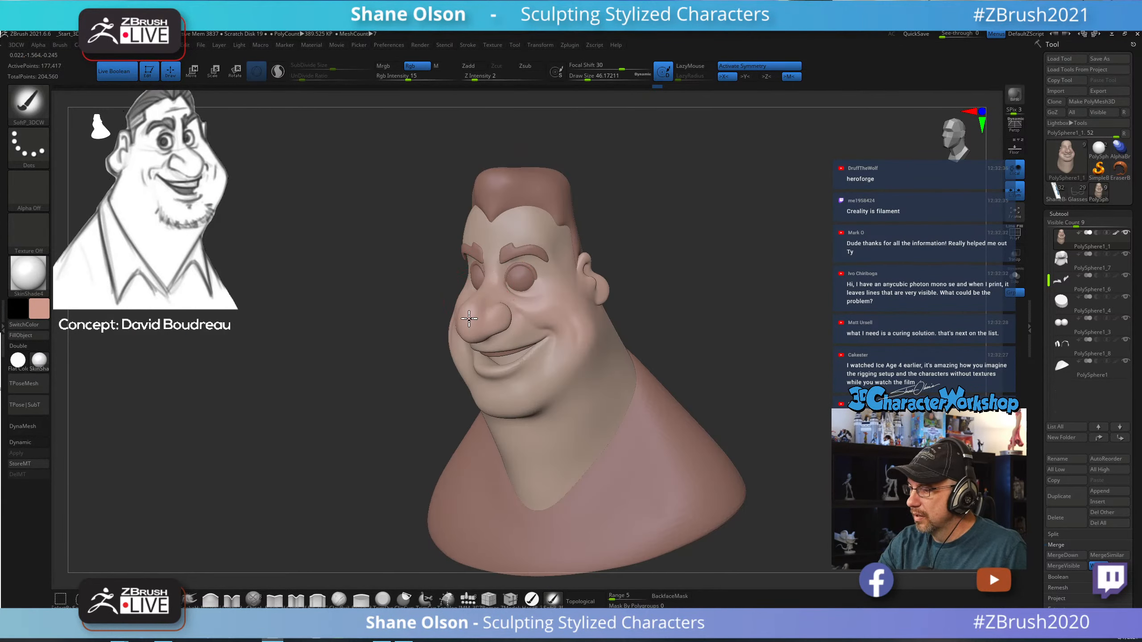
{"action": "left_click_drag", "start_coordinate": [632, 281], "coordinate": [608, 269]}
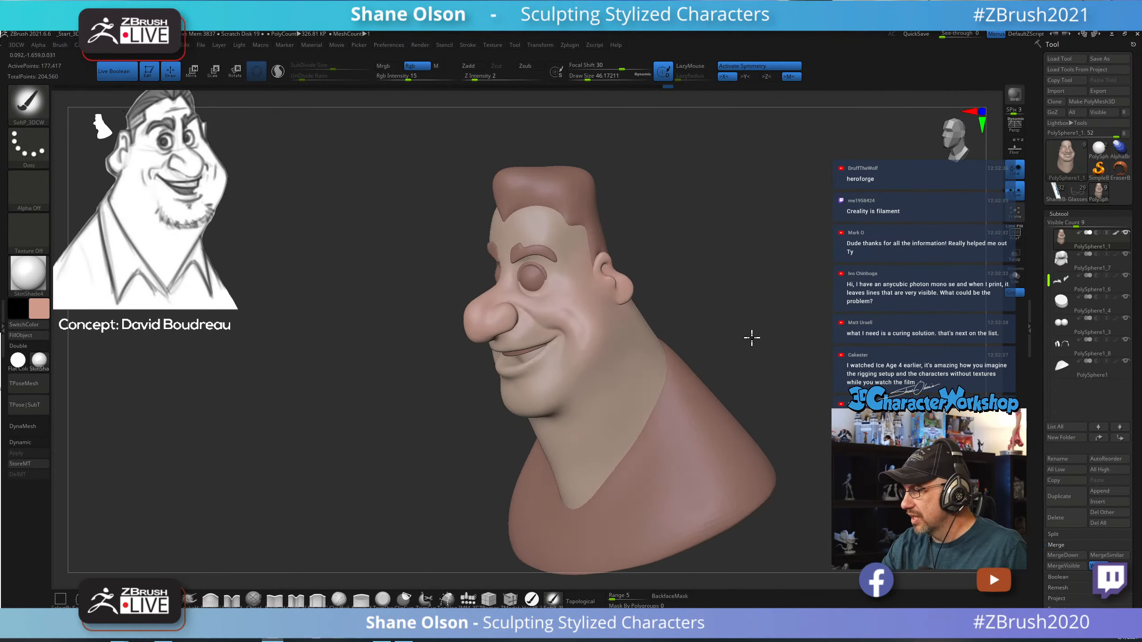
{"action": "left_click_drag", "start_coordinate": [749, 337], "coordinate": [520, 305]}
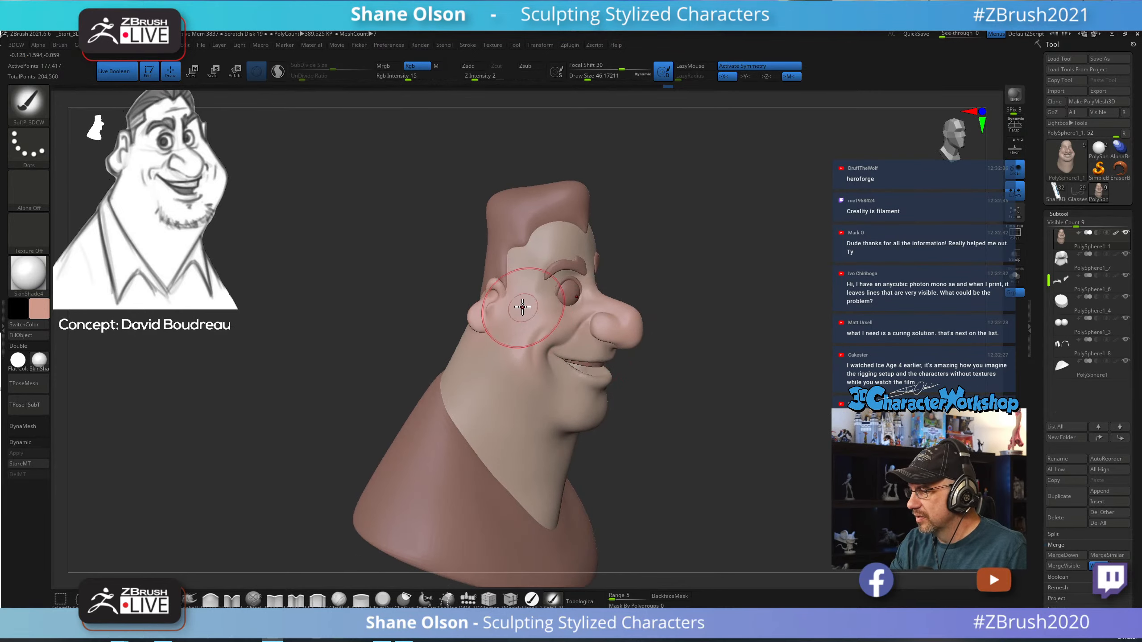
{"action": "mouse_move", "coordinate": [688, 419]}
{"action": "left_mouse_down"}
{"action": "mouse_move", "coordinate": [713, 408]}
{"action": "mouse_move", "coordinate": [707, 416]}
{"action": "mouse_move", "coordinate": [689, 392]}
{"action": "left_mouse_up"}
Enlarge the brush to draw size about 59 and paint the pink tint onto the lower neck along the collar.
{"action": "key", "text": "s"}
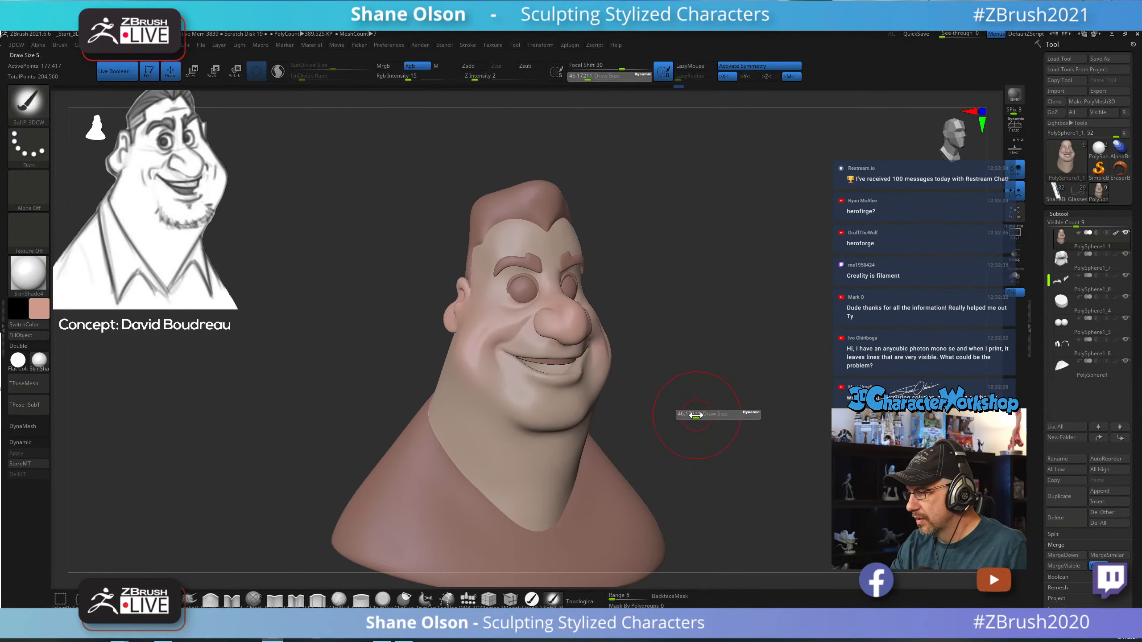
{"action": "left_click", "coordinate": [695, 416]}
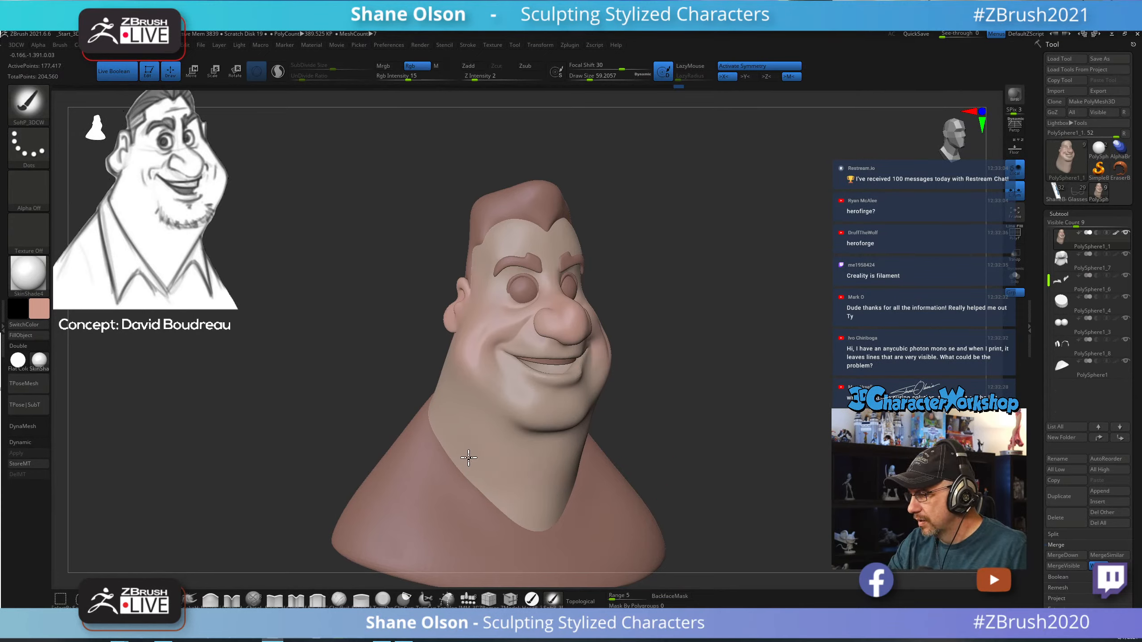
{"action": "left_click_drag", "start_coordinate": [740, 428], "coordinate": [573, 467]}
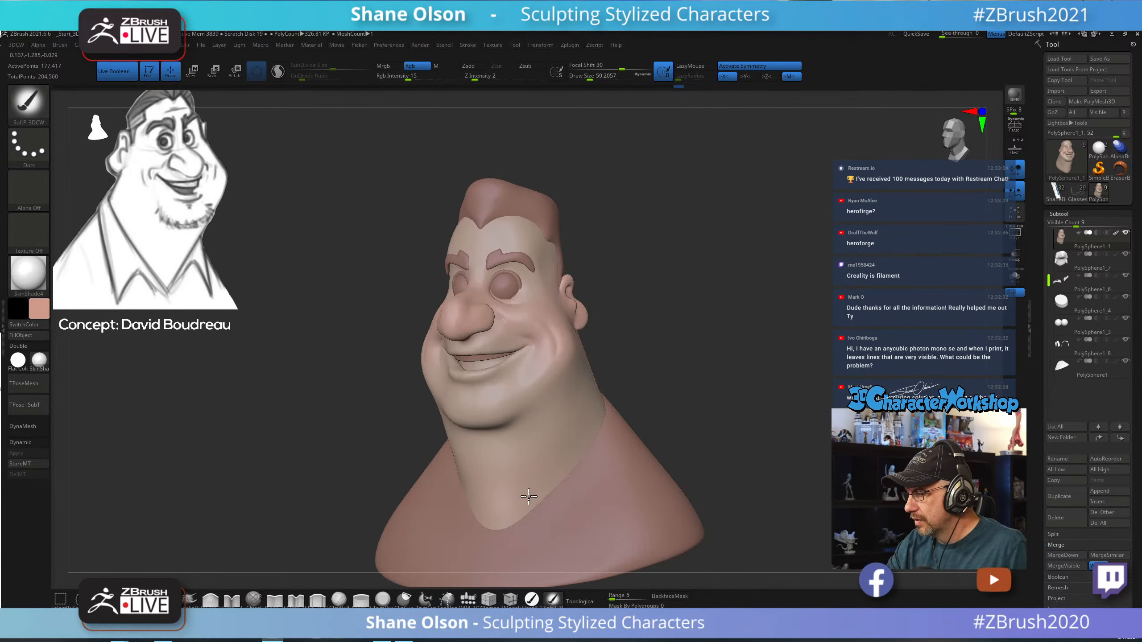
{"action": "left_click_drag", "start_coordinate": [700, 413], "coordinate": [710, 300]}
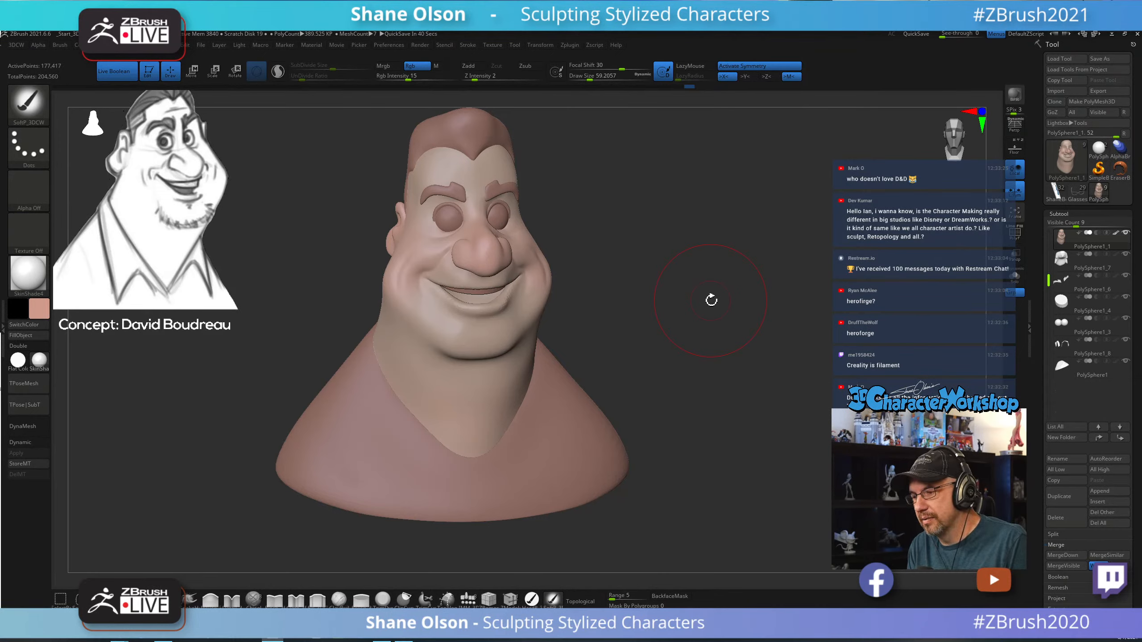
{"action": "mouse_move", "coordinate": [710, 300]}
{"action": "left_mouse_down"}
{"action": "mouse_move", "coordinate": [701, 313]}
{"action": "mouse_move", "coordinate": [718, 337]}
{"action": "mouse_move", "coordinate": [682, 354]}
{"action": "left_mouse_up"}
Enlarge the brush to draw size about 71, sample the skin colour from the face and shift its hue to a muted blue-violet.
{"action": "key", "text": "s"}
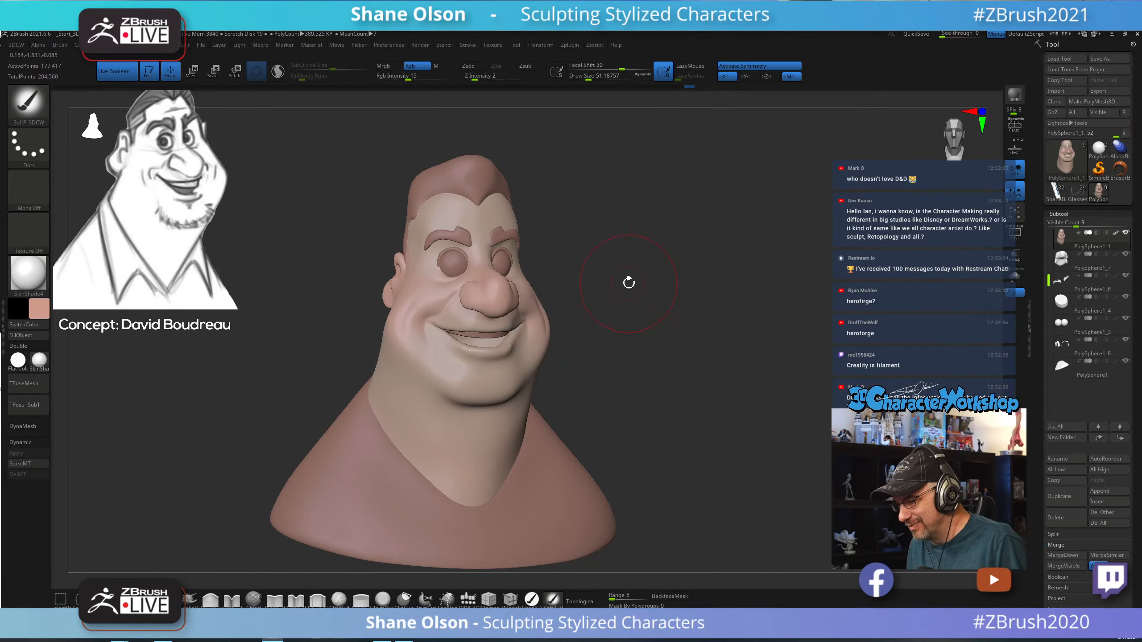
{"action": "key", "text": "s"}
{"action": "left_click_drag", "start_coordinate": [616, 303], "coordinate": [620, 304]}
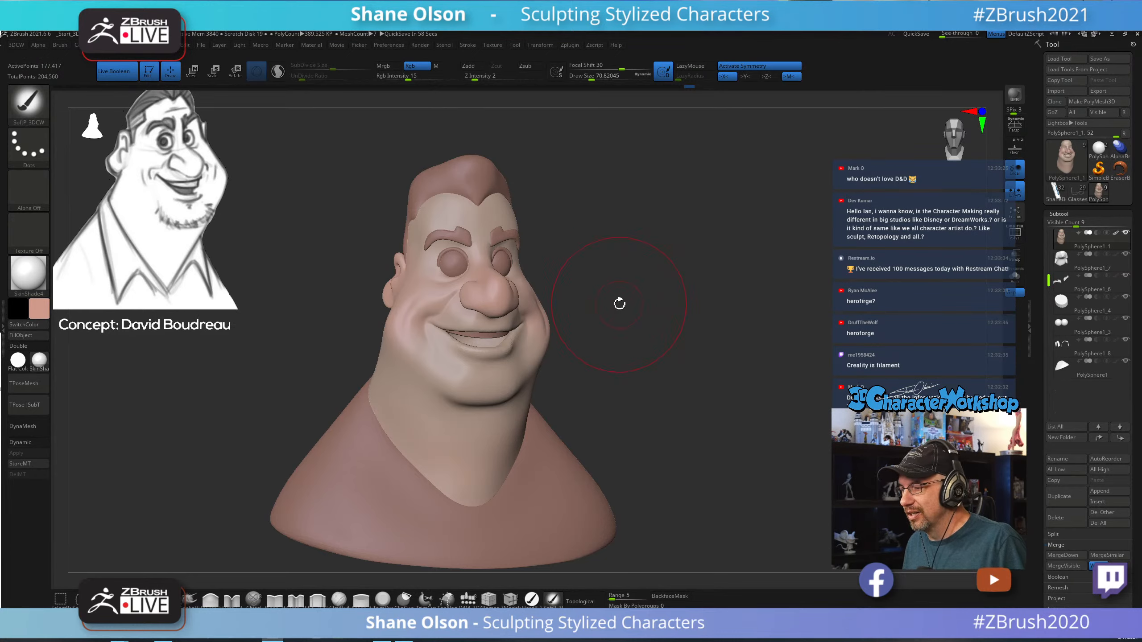
{"action": "mouse_move", "coordinate": [667, 335]}
{"action": "left_mouse_down", "text": "alt"}
{"action": "mouse_move", "coordinate": [686, 320]}
{"action": "mouse_move", "coordinate": [717, 339]}
{"action": "left_mouse_up", "text": "alt"}
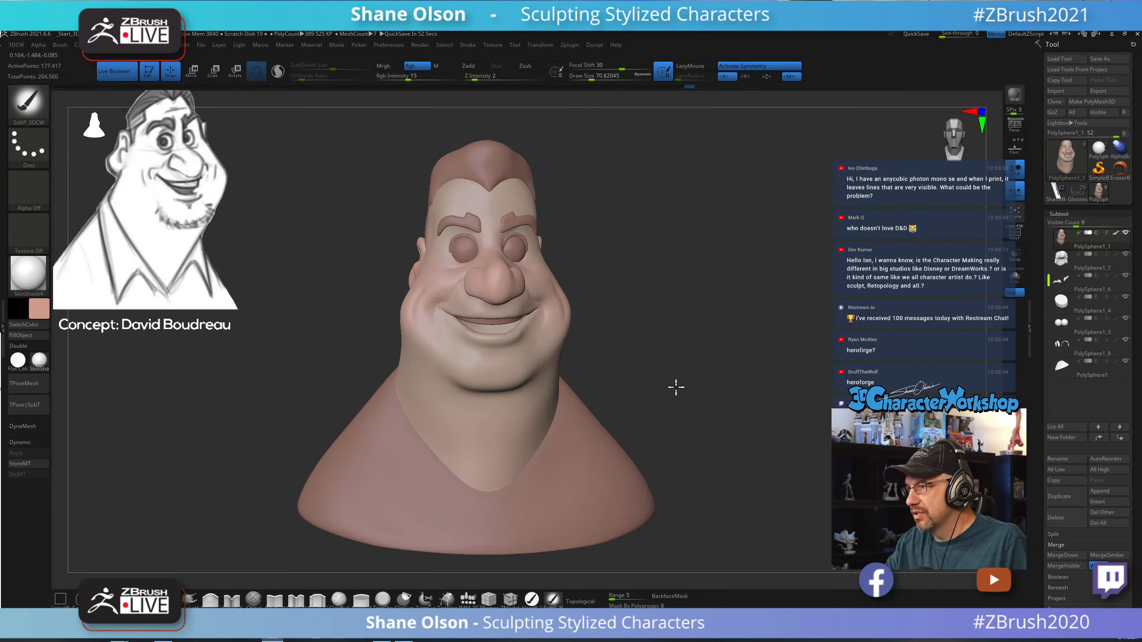
{"action": "left_click_drag", "start_coordinate": [675, 388], "coordinate": [650, 391]}
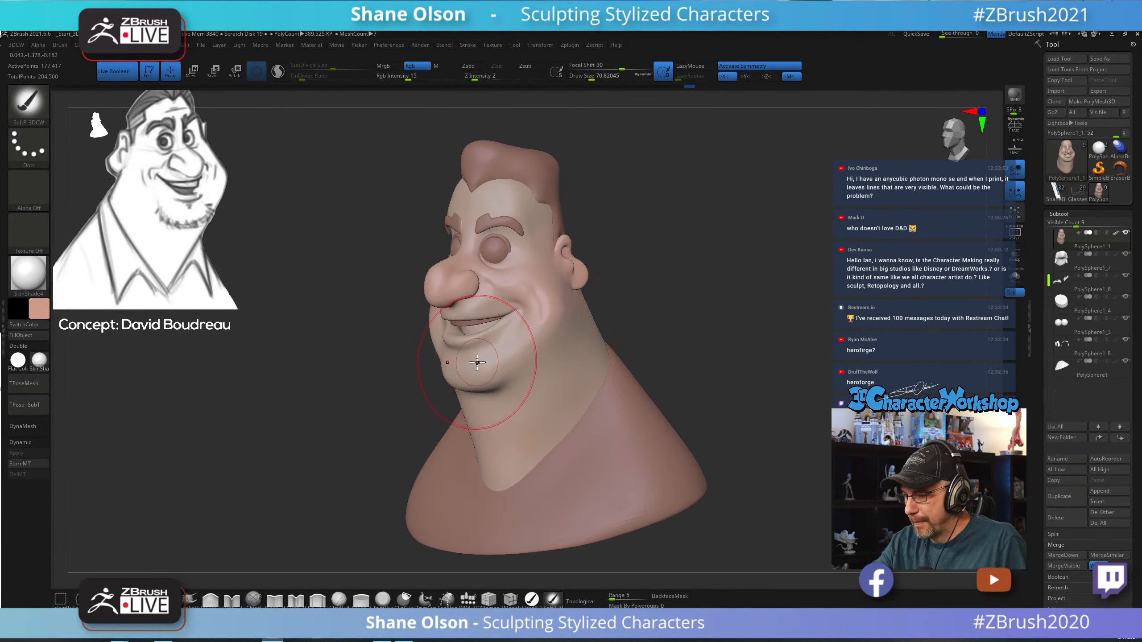
{"action": "key", "text": "c"}
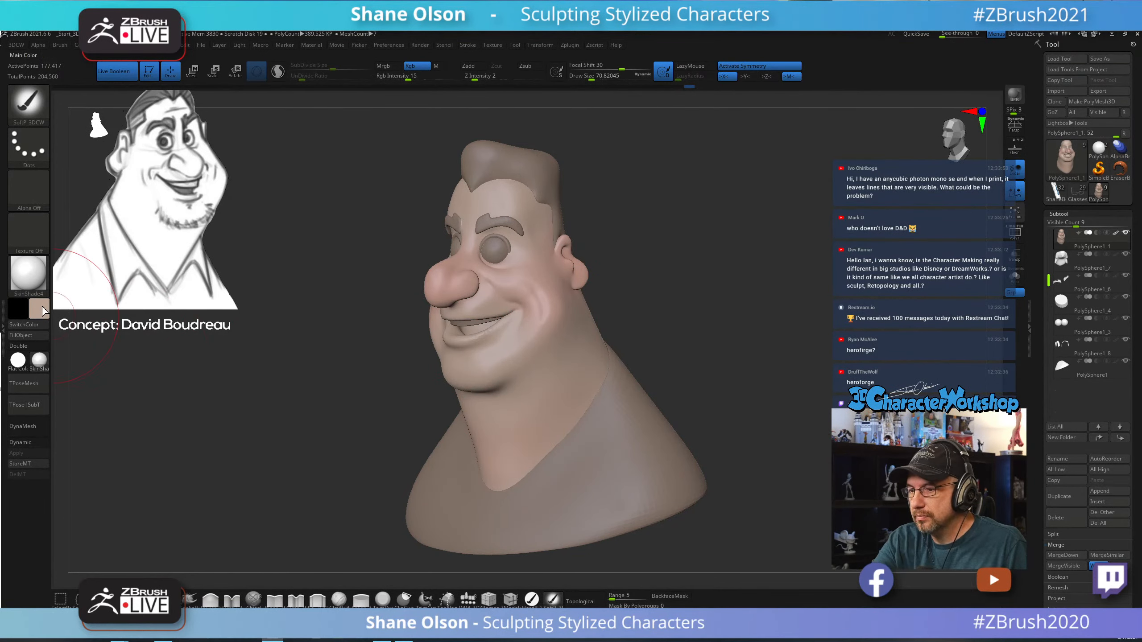
{"action": "left_click", "coordinate": [39, 309]}
{"action": "mouse_move", "coordinate": [74, 383]}
{"action": "left_mouse_down"}
{"action": "mouse_move", "coordinate": [45, 383]}
{"action": "mouse_move", "coordinate": [55, 384]}
{"action": "left_mouse_up"}
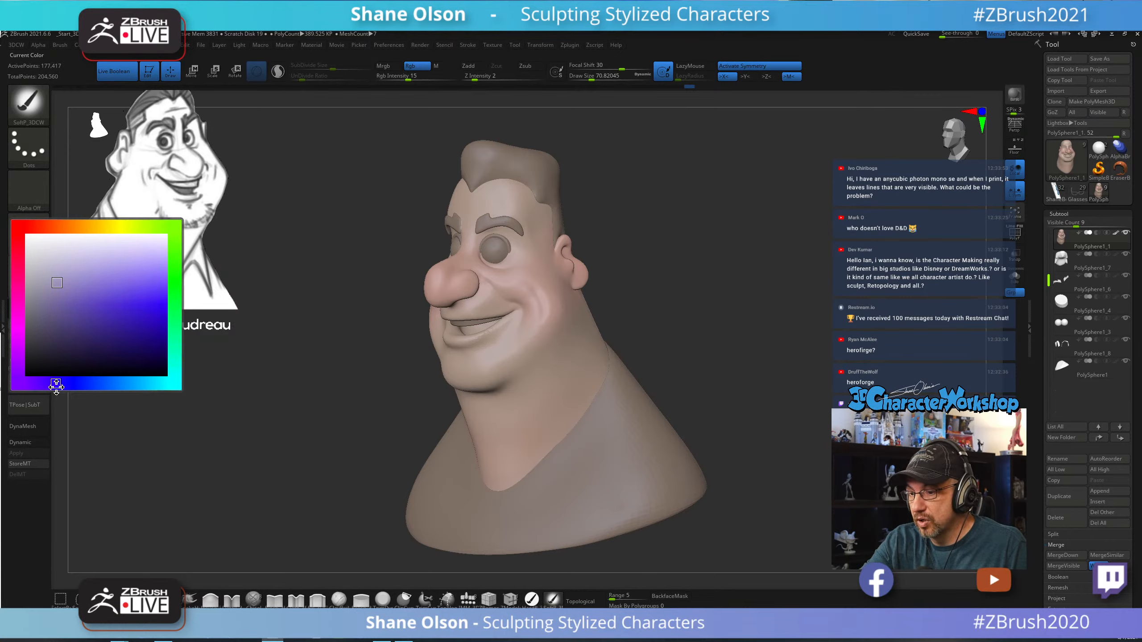
Paint the muted blue-violet as a beard shadow over the chin, jaw, lower cheeks and under the jawline.
{"action": "left_click_drag", "start_coordinate": [719, 332], "coordinate": [738, 336]}
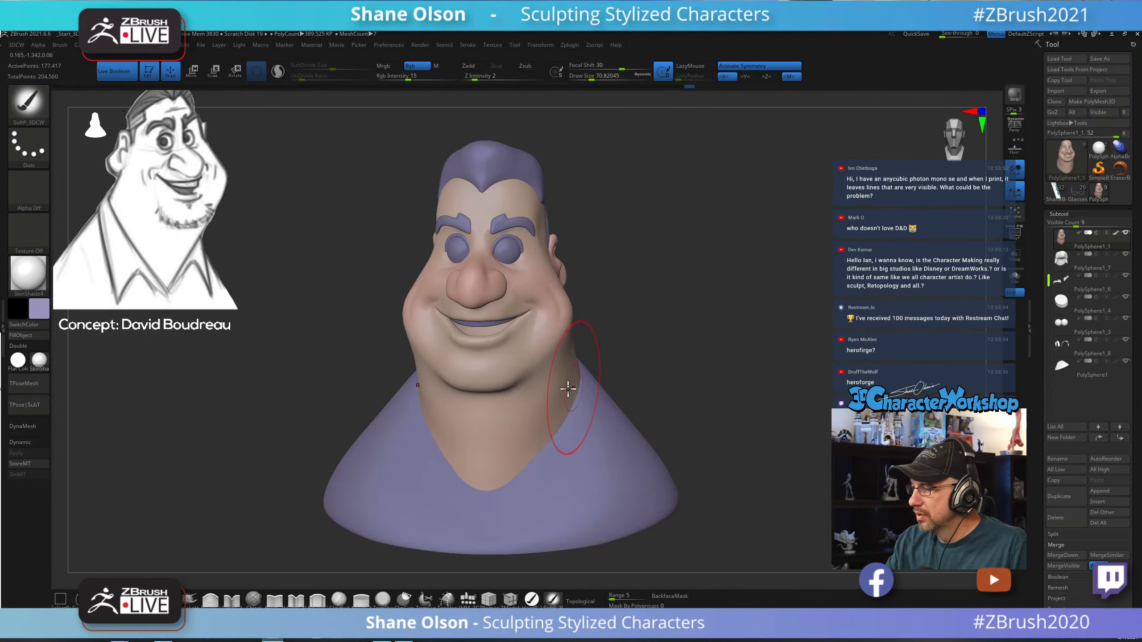
{"action": "mouse_move", "coordinate": [668, 331]}
{"action": "left_mouse_down"}
{"action": "mouse_move", "coordinate": [702, 333]}
{"action": "mouse_move", "coordinate": [686, 377]}
{"action": "mouse_move", "coordinate": [664, 361]}
{"action": "mouse_move", "coordinate": [660, 334]}
{"action": "mouse_move", "coordinate": [672, 340]}
{"action": "mouse_move", "coordinate": [621, 370]}
{"action": "mouse_move", "coordinate": [624, 356]}
{"action": "left_mouse_up"}
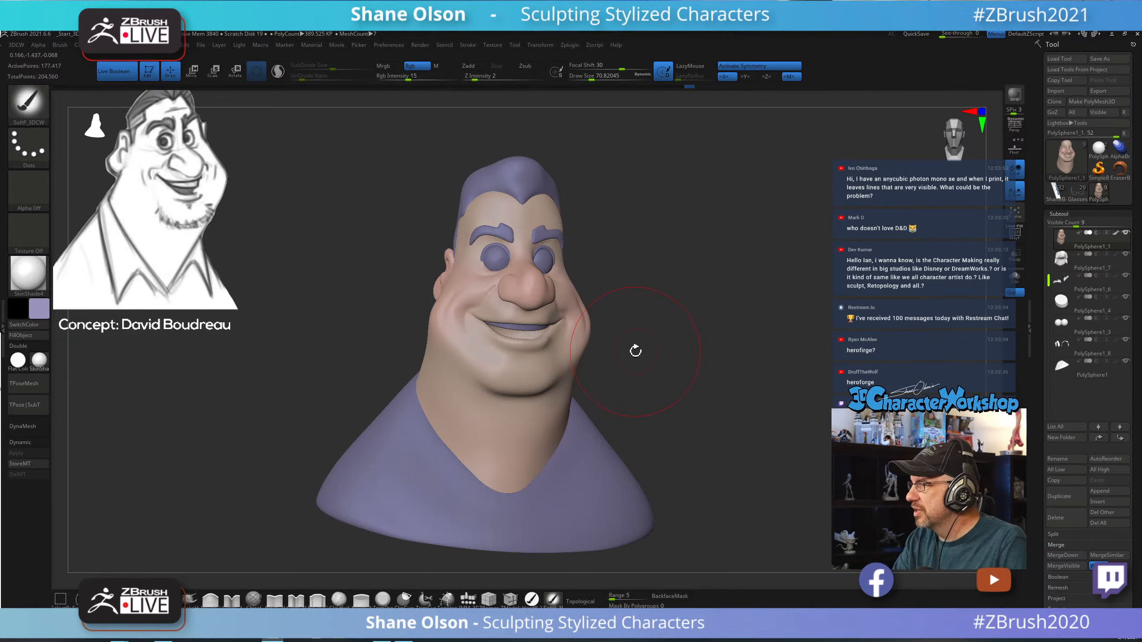
{"action": "left_click_drag", "start_coordinate": [642, 336], "coordinate": [642, 350]}
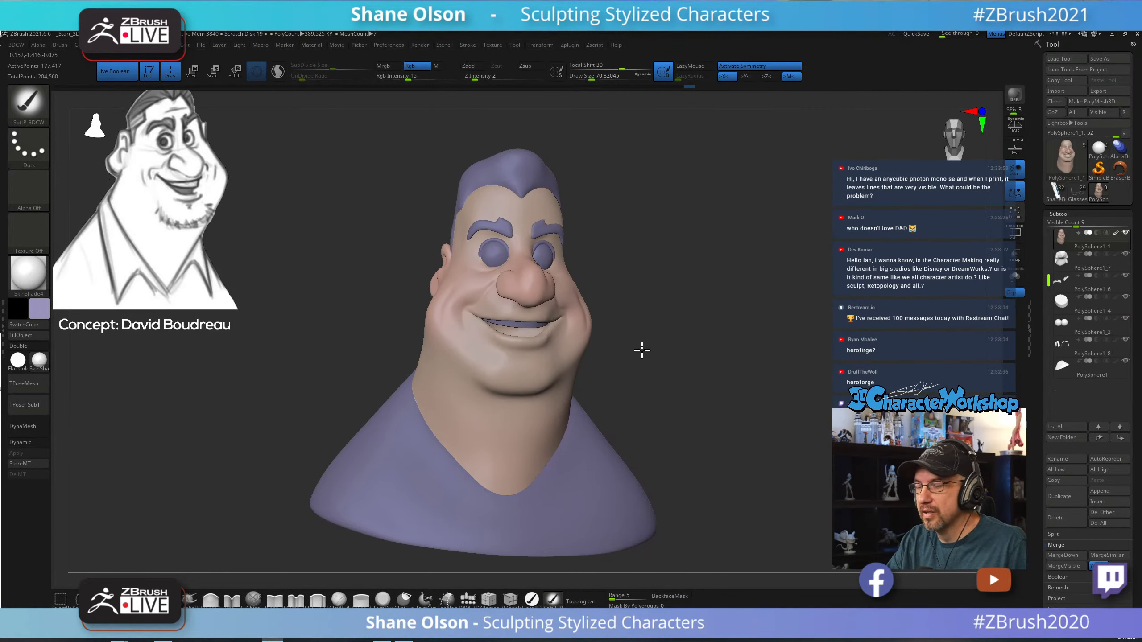
{"action": "right_click_drag", "start_coordinate": [642, 350], "coordinate": [640, 358], "text": "ctrl"}
{"action": "right_click_drag", "start_coordinate": [542, 379], "coordinate": [546, 391], "text": "alt"}
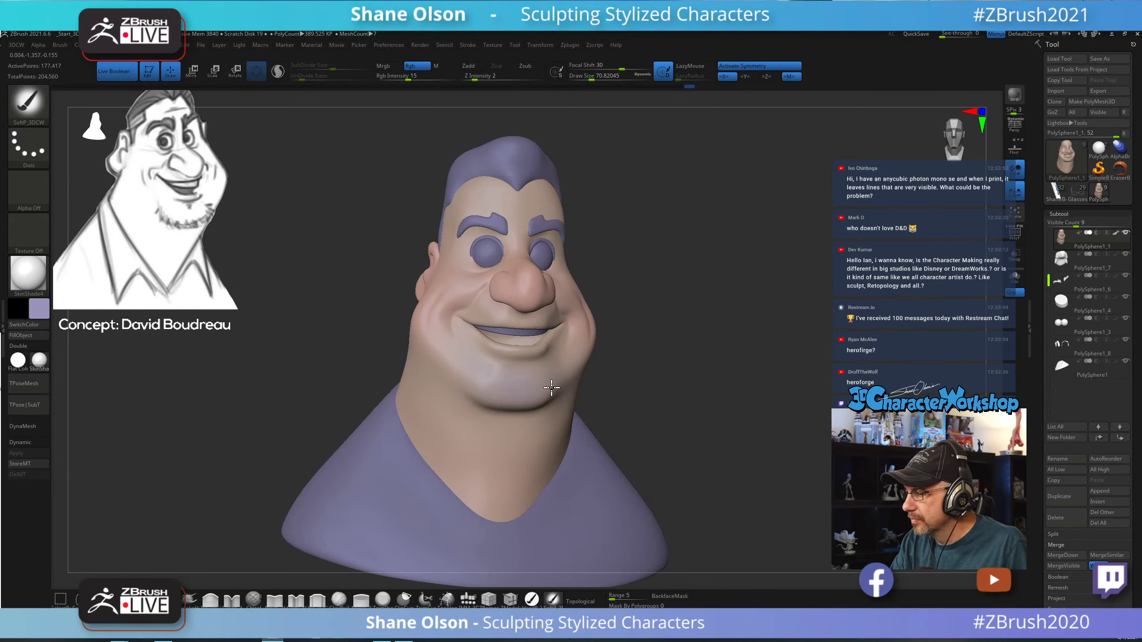
{"action": "left_click_drag", "start_coordinate": [699, 375], "coordinate": [565, 379]}
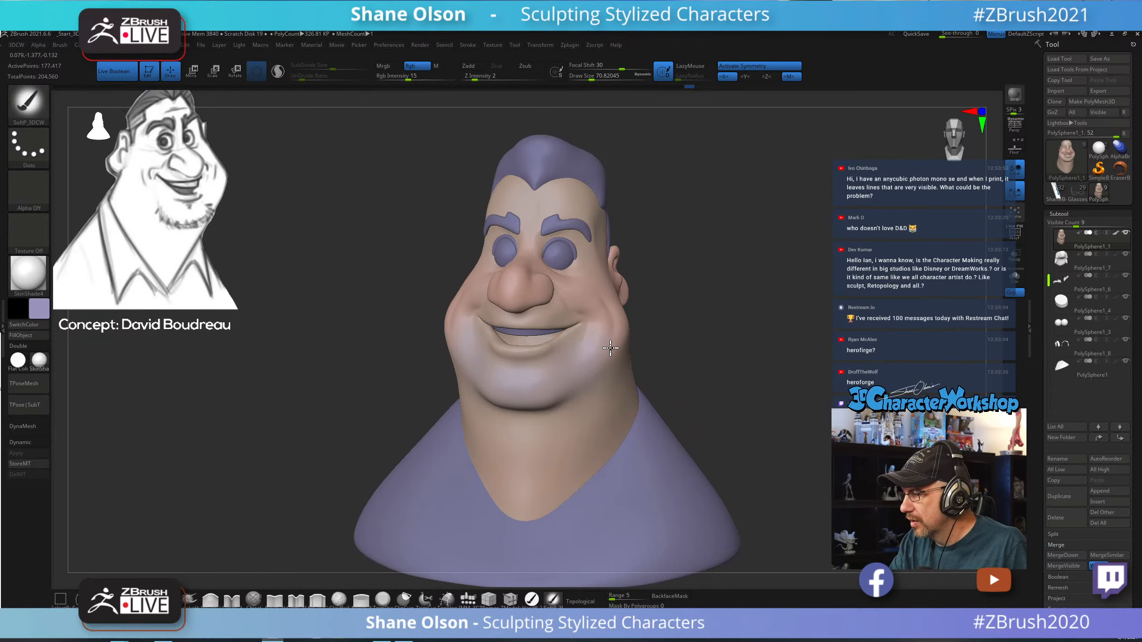
{"action": "left_click_drag", "start_coordinate": [747, 355], "coordinate": [625, 353]}
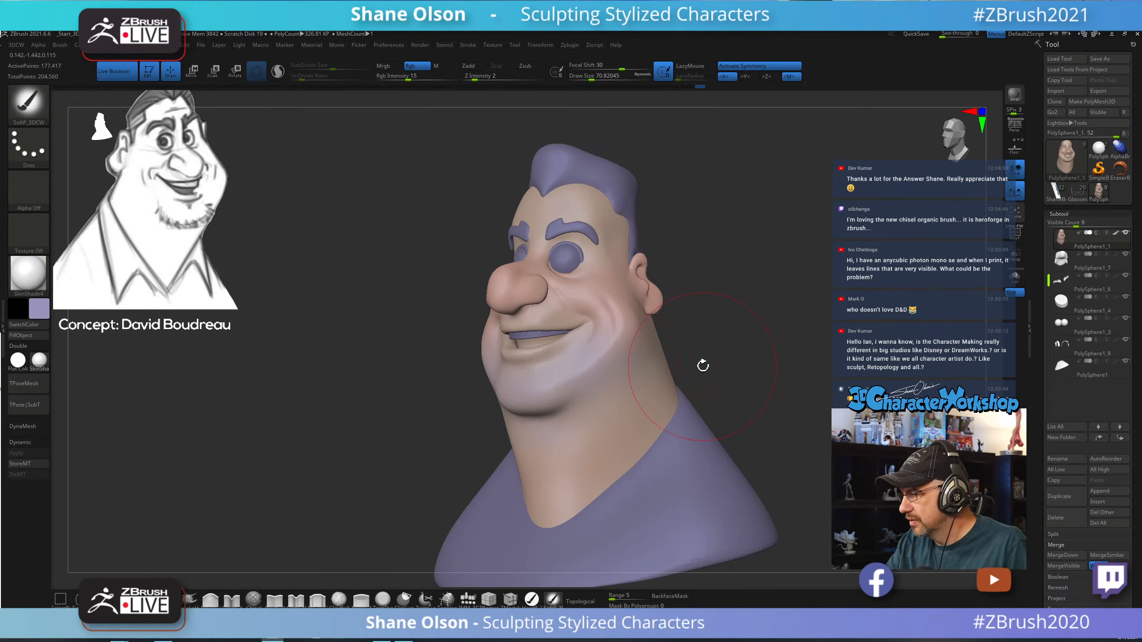
{"action": "mouse_move", "coordinate": [701, 365]}
{"action": "left_mouse_down"}
{"action": "mouse_move", "coordinate": [713, 389]}
{"action": "mouse_move", "coordinate": [734, 388]}
{"action": "mouse_move", "coordinate": [593, 400]}
{"action": "left_mouse_up"}
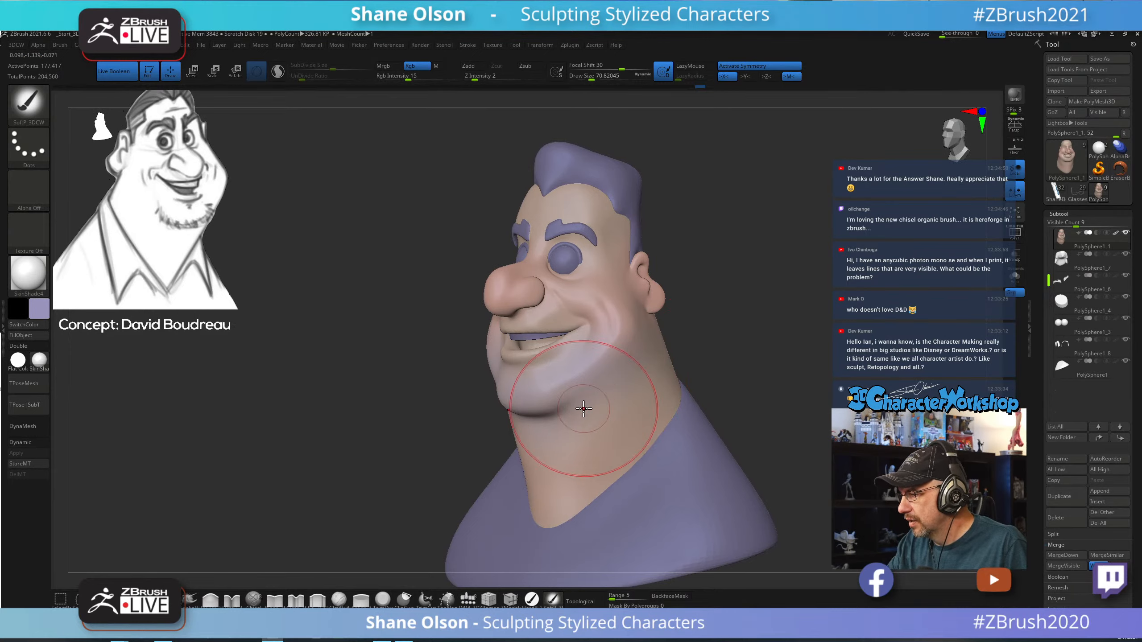
{"action": "left_click_drag", "start_coordinate": [679, 362], "coordinate": [658, 339]}
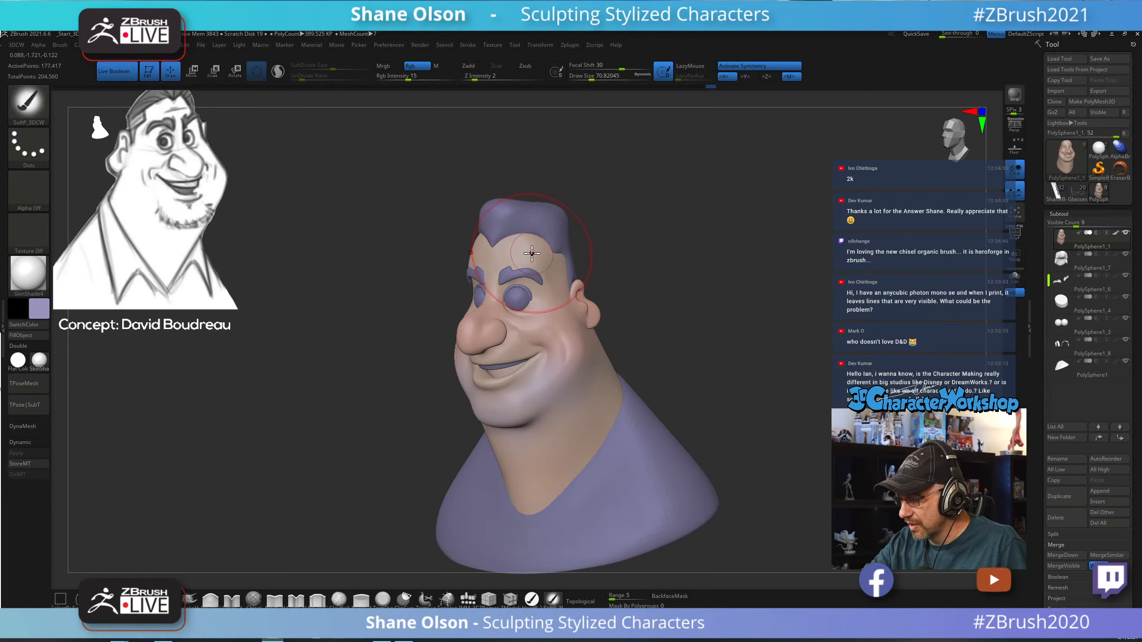
Sample the skin colour from the model and soften the beard shadow's edges along the jaw, neck and cheeks.
{"action": "key", "text": "c"}
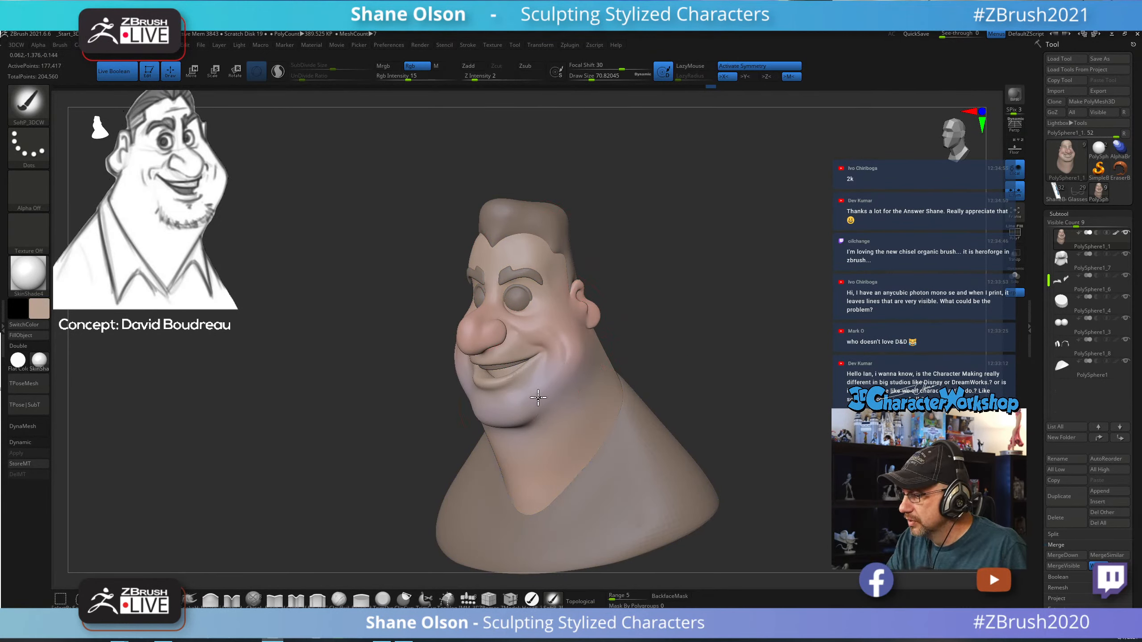
{"action": "left_click_drag", "start_coordinate": [547, 401], "coordinate": [567, 418]}
{"action": "left_click_drag", "start_coordinate": [674, 402], "coordinate": [728, 382]}
{"action": "mouse_move", "coordinate": [576, 398]}
{"action": "left_mouse_down"}
{"action": "mouse_move", "coordinate": [586, 378]}
{"action": "mouse_move", "coordinate": [536, 400]}
{"action": "left_mouse_up"}
{"action": "left_click_drag", "start_coordinate": [683, 334], "coordinate": [586, 331]}
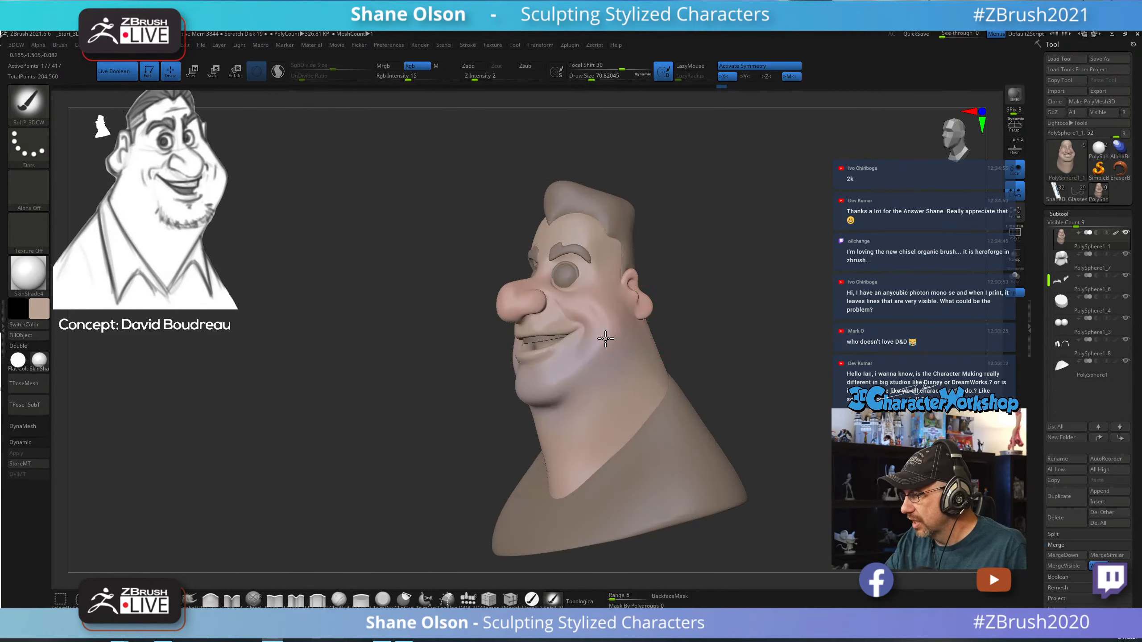
{"action": "left_click_drag", "start_coordinate": [683, 380], "coordinate": [764, 411]}
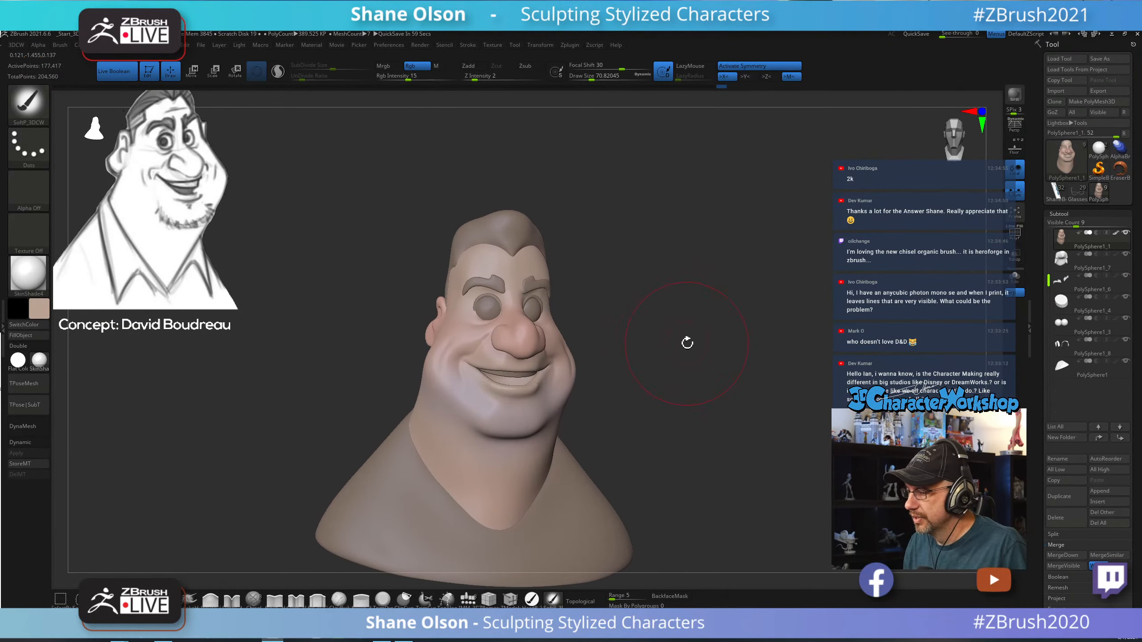
{"action": "left_click_drag", "start_coordinate": [685, 339], "coordinate": [595, 184]}
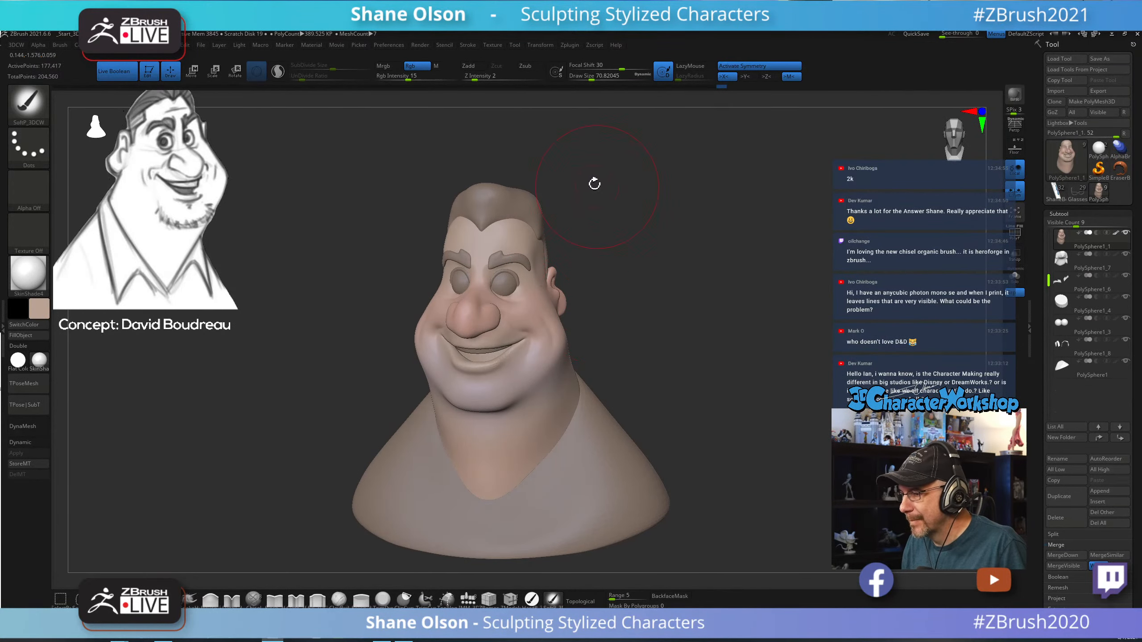
Choose a light off-white with a slightly yellow hue and make the eyeballs the active subtool.
{"action": "left_click", "coordinate": [42, 311]}
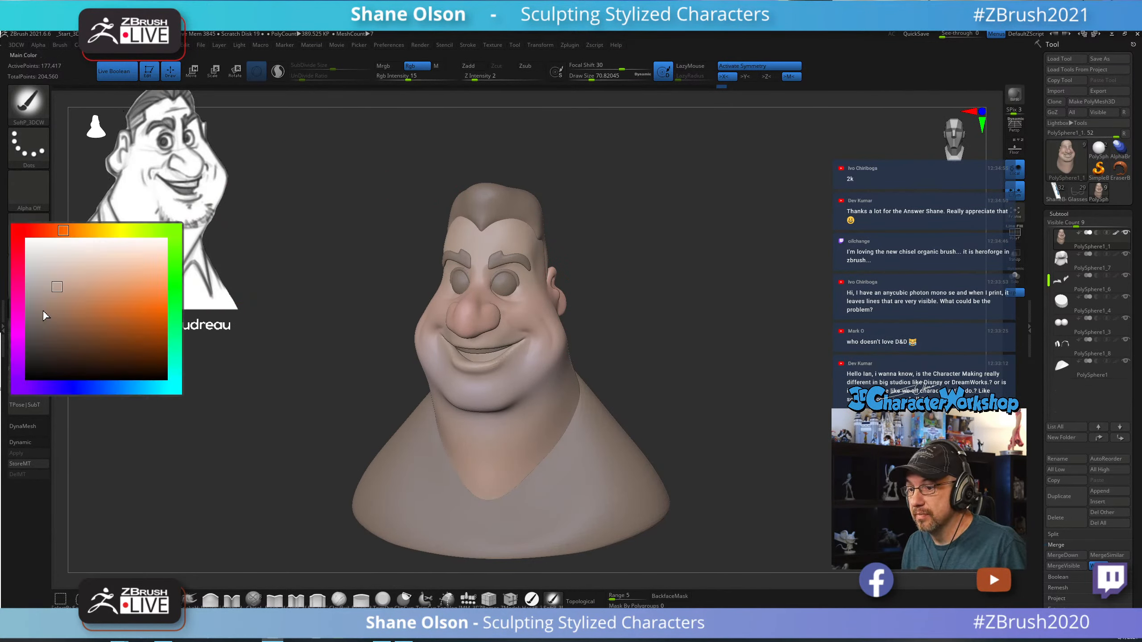
{"action": "left_click_drag", "start_coordinate": [71, 231], "coordinate": [93, 233]}
{"action": "left_click_drag", "start_coordinate": [59, 265], "coordinate": [43, 257]}
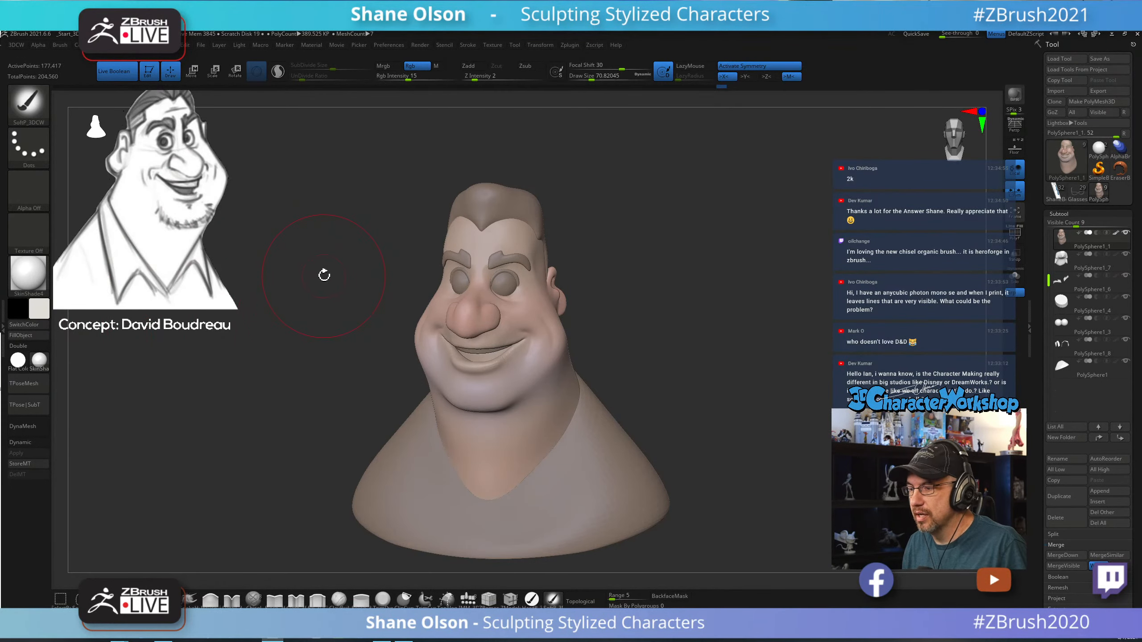
{"action": "left_click_drag", "start_coordinate": [324, 274], "coordinate": [341, 248], "text": "alt"}
{"action": "left_click", "coordinate": [450, 286], "text": "alt"}
{"action": "left_click_drag", "start_coordinate": [665, 235], "coordinate": [681, 232]}
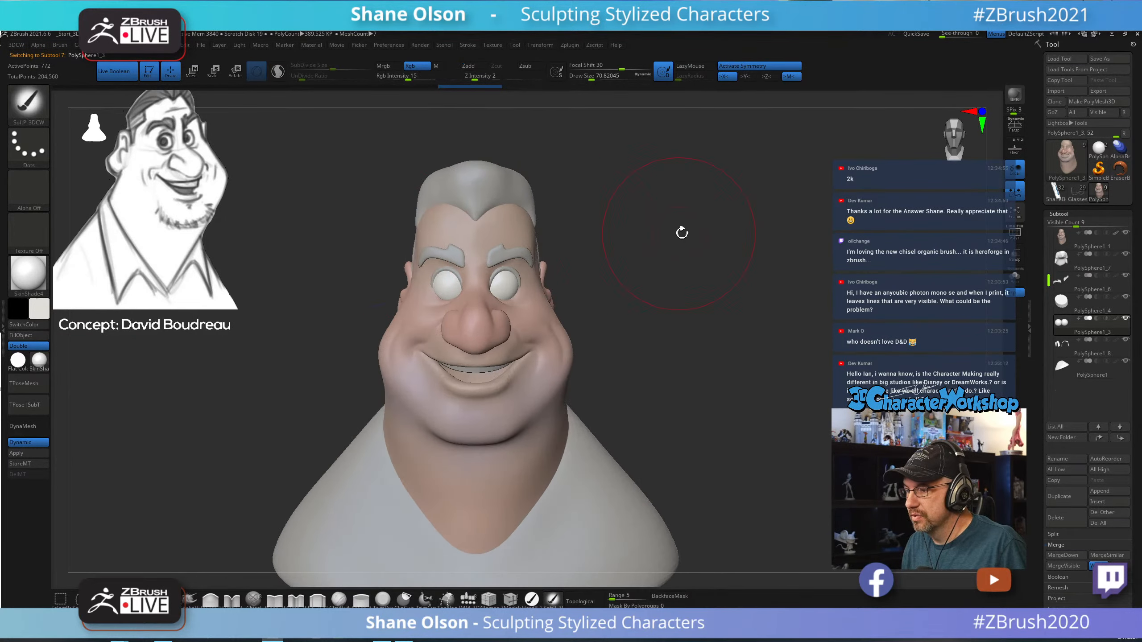
{"action": "left_click_drag", "start_coordinate": [681, 282], "coordinate": [680, 296], "text": "shift"}
Reduce the draw size to about 54, switch to the hard paint brush at RGB intensity 100 and fill the eyeballs off-white.
{"action": "key", "text": "s"}
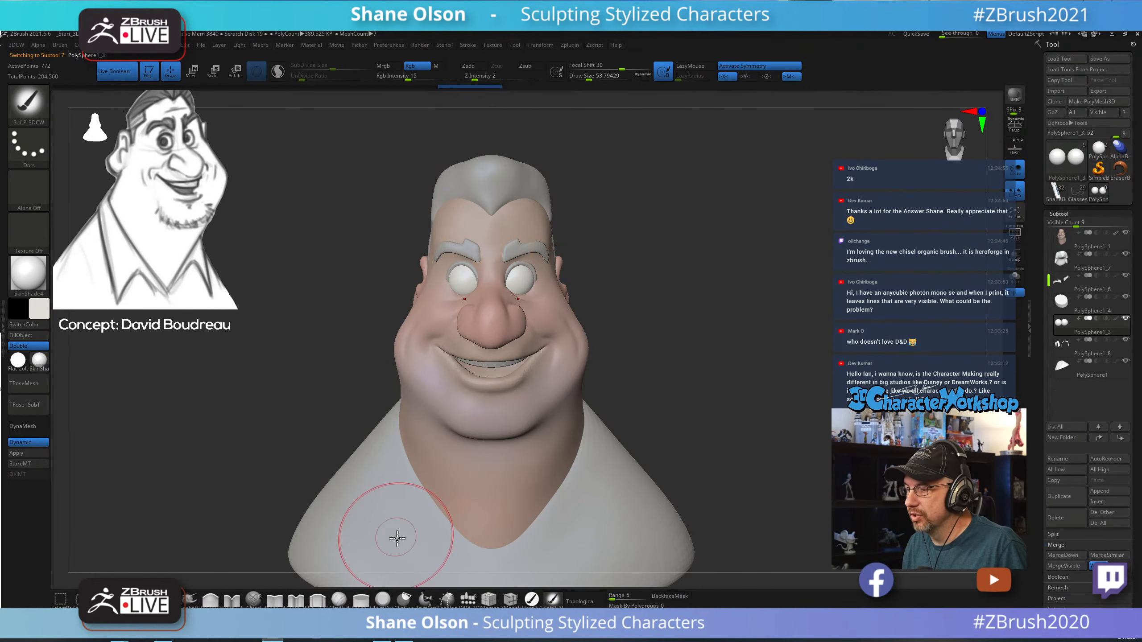
{"action": "left_click_drag", "start_coordinate": [675, 321], "coordinate": [694, 322]}
{"action": "left_click_drag", "start_coordinate": [658, 234], "coordinate": [656, 259], "text": "alt"}
{"action": "left_click", "coordinate": [39, 309]}
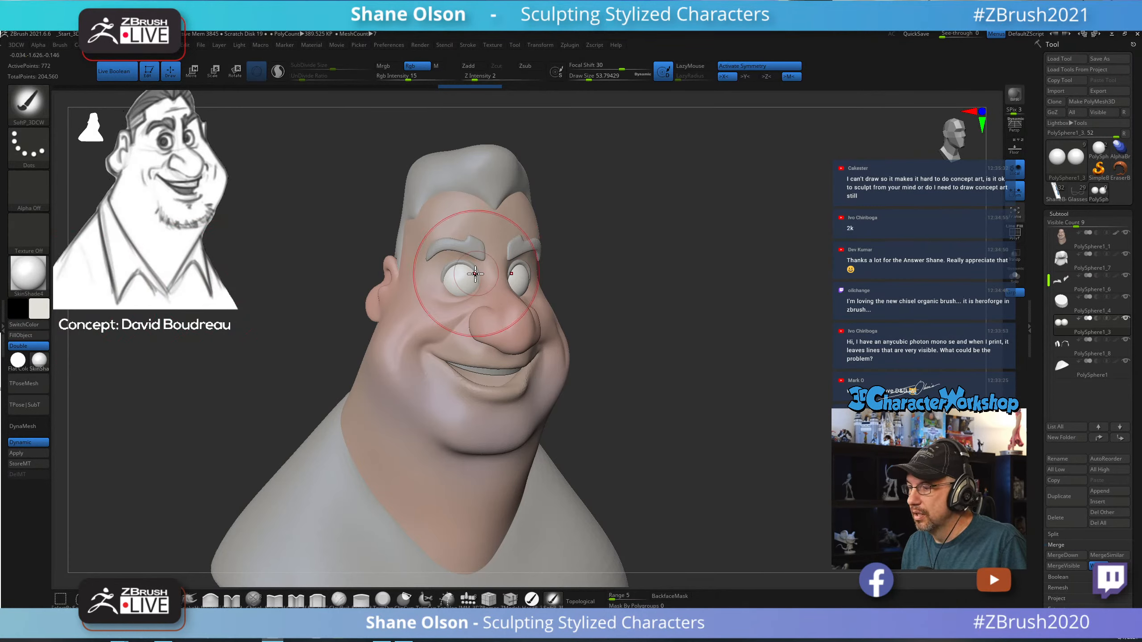
{"action": "left_click", "coordinate": [532, 599]}
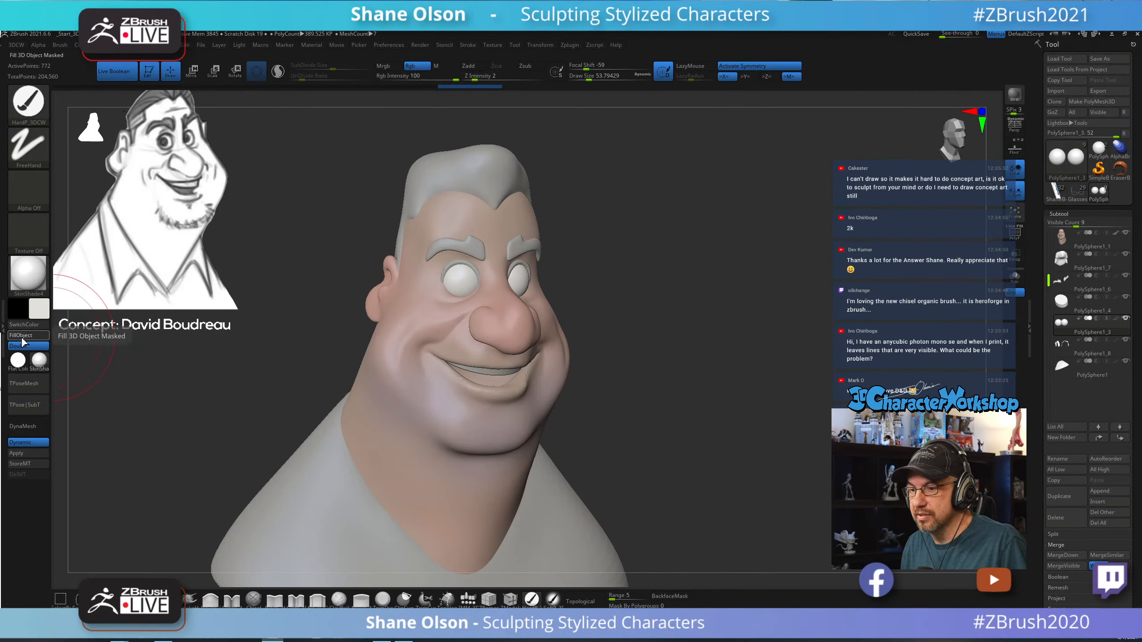
{"action": "left_click_drag", "start_coordinate": [685, 293], "coordinate": [727, 273]}
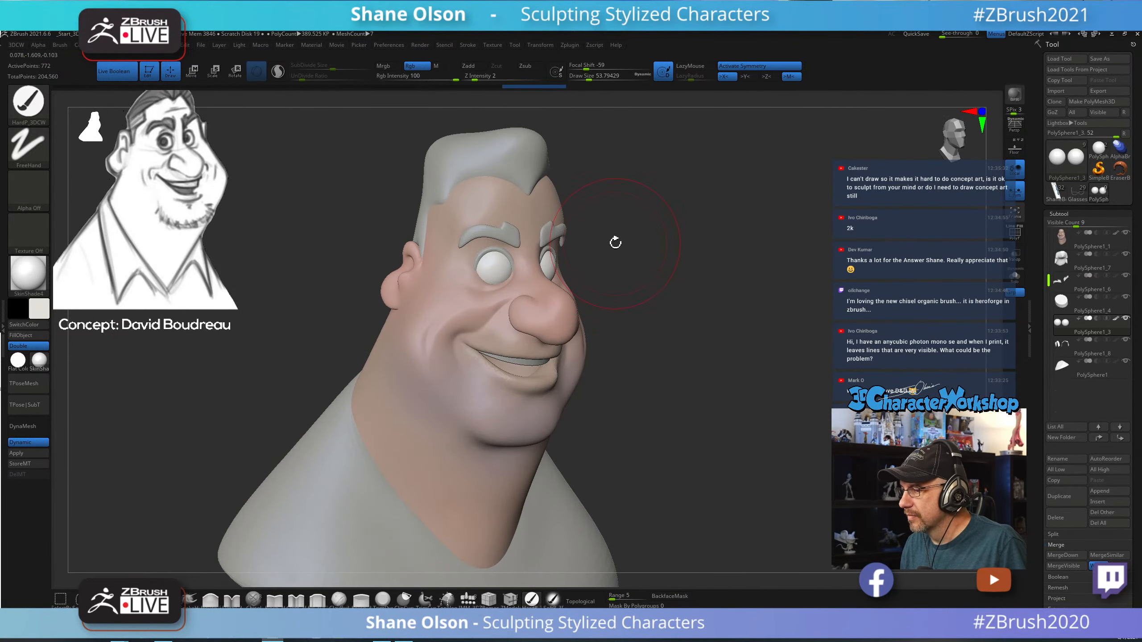
Make the upper eyelids the active subtool, sample the skin colour and darken it to a deep brown.
{"action": "left_click", "coordinate": [486, 252], "text": "alt"}
{"action": "left_click", "coordinate": [39, 308]}
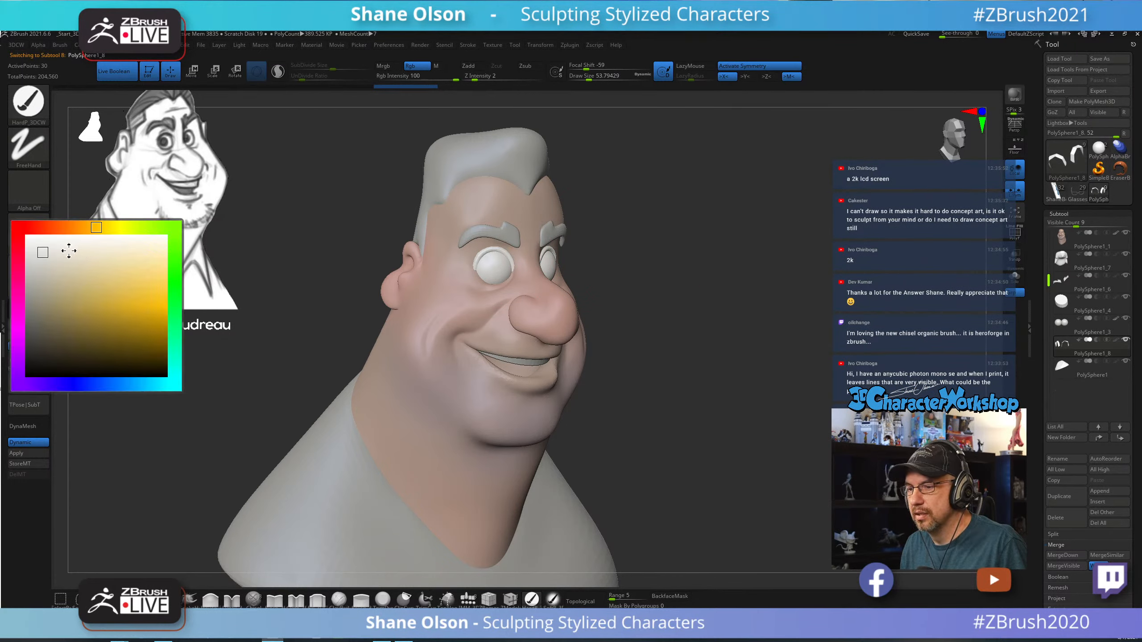
{"action": "key", "text": "c"}
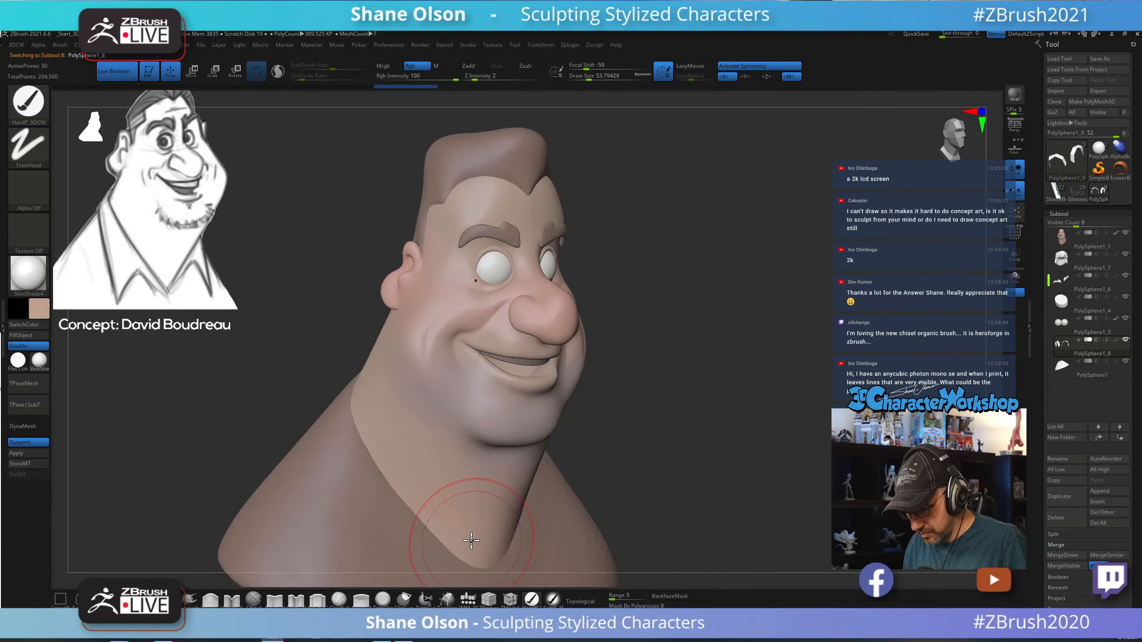
{"action": "left_click", "coordinate": [39, 311]}
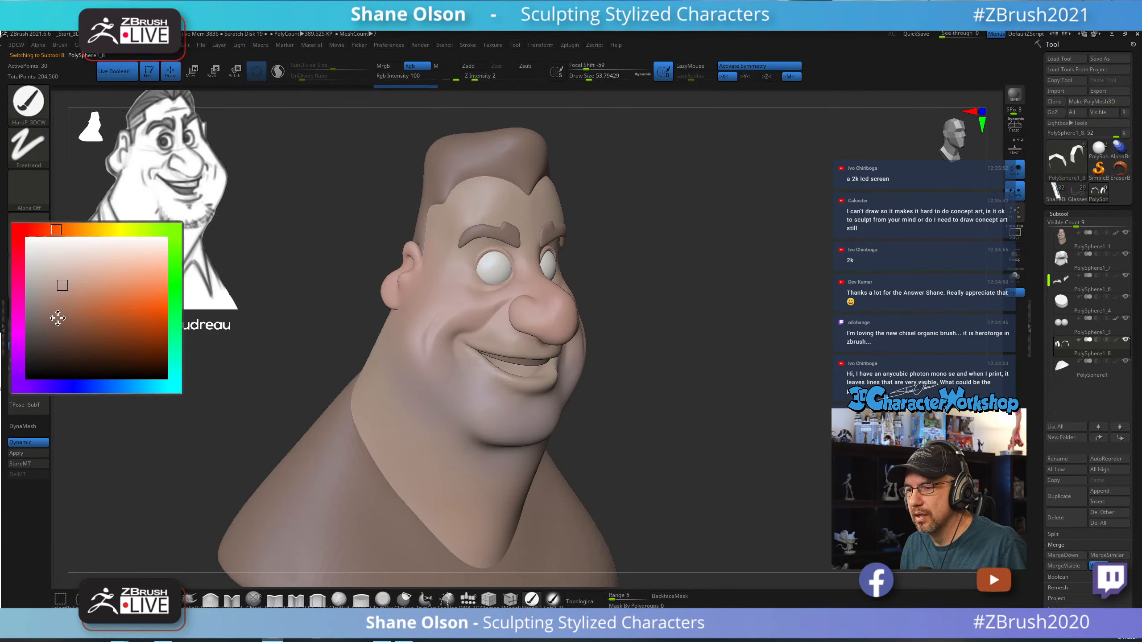
{"action": "left_click", "coordinate": [59, 339]}
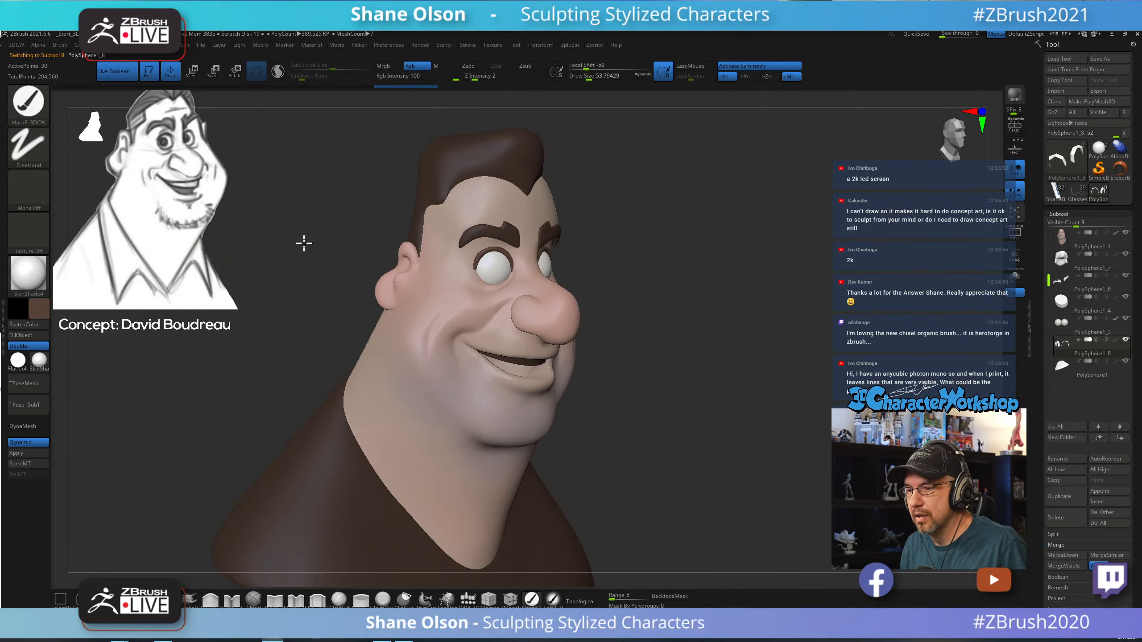
{"action": "mouse_move", "coordinate": [300, 242]}
{"action": "left_mouse_down"}
{"action": "mouse_move", "coordinate": [288, 232]}
{"action": "mouse_move", "coordinate": [311, 231]}
{"action": "left_mouse_up"}
{"action": "mouse_move", "coordinate": [693, 237]}
{"action": "left_mouse_down"}
{"action": "mouse_move", "coordinate": [704, 232]}
{"action": "mouse_move", "coordinate": [682, 213]}
{"action": "left_mouse_up"}
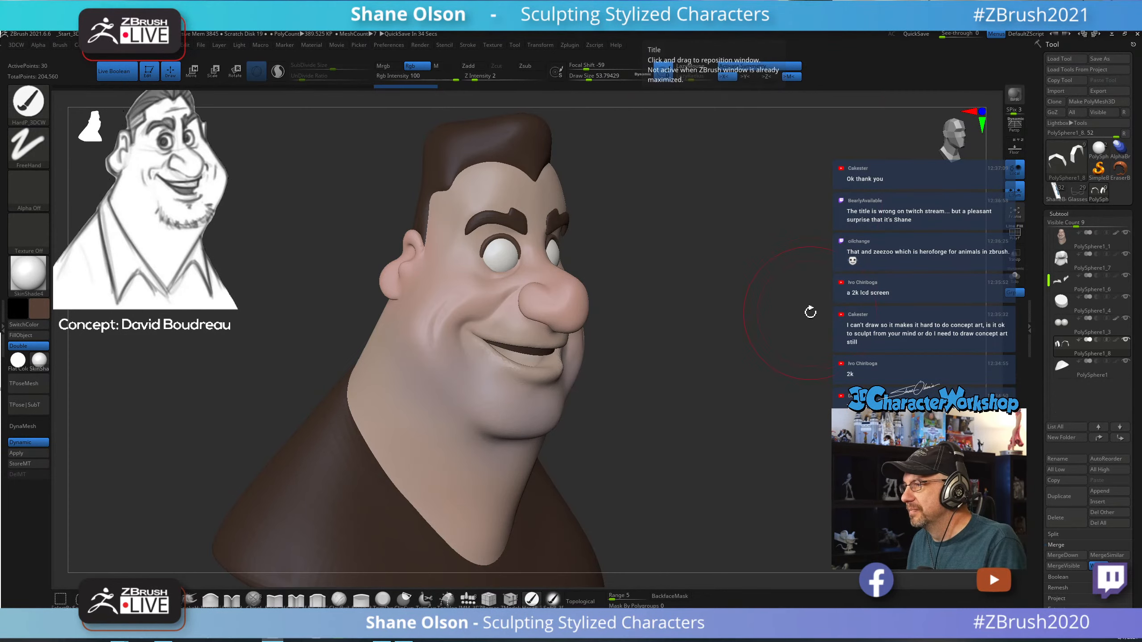
With the Move brush at draw size about 22, reshape the upper eyelid around the eyeball from the side view.
{"action": "left_click_drag", "start_coordinate": [709, 290], "coordinate": [720, 304]}
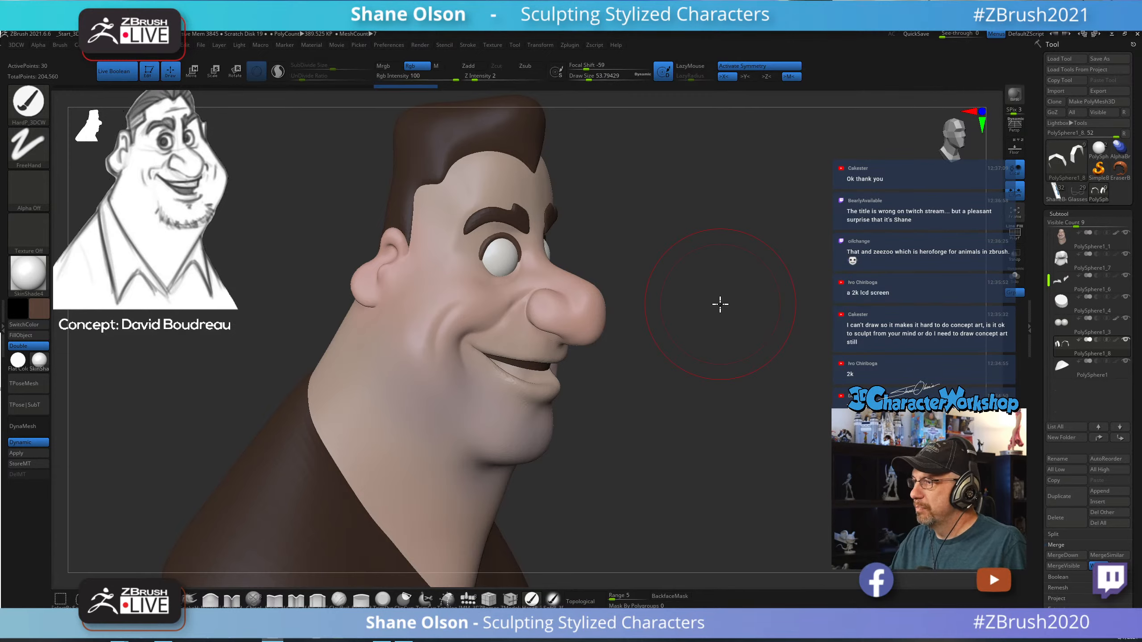
{"action": "left_click_drag", "start_coordinate": [663, 382], "coordinate": [708, 433]}
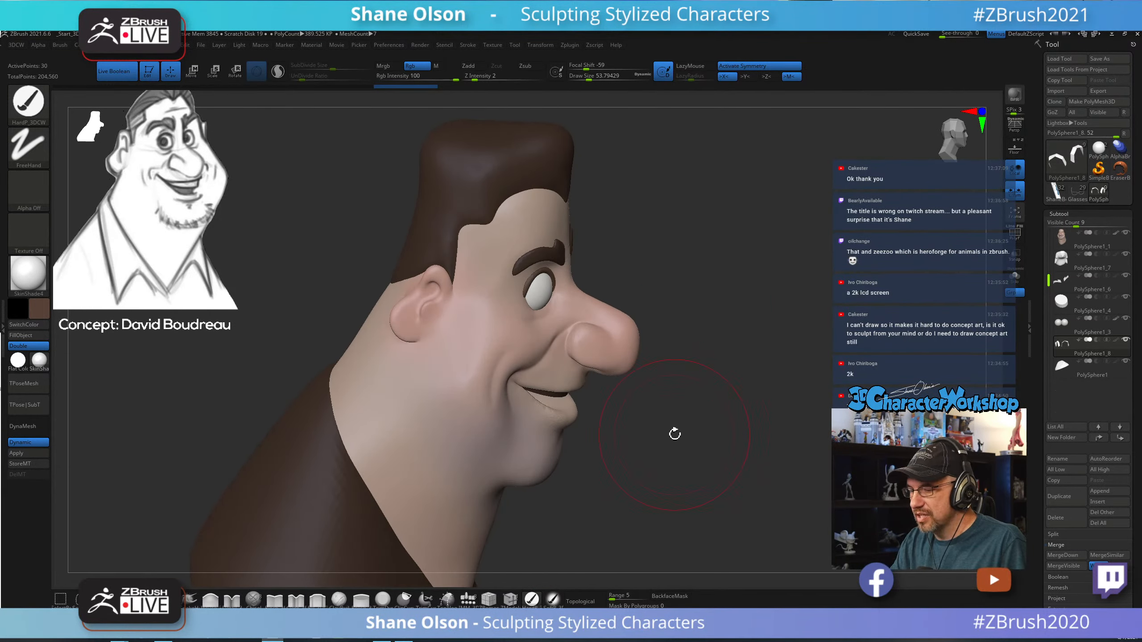
{"action": "left_click", "coordinate": [168, 599]}
{"action": "key", "text": "s"}
{"action": "left_click_drag", "start_coordinate": [674, 306], "coordinate": [672, 307]}
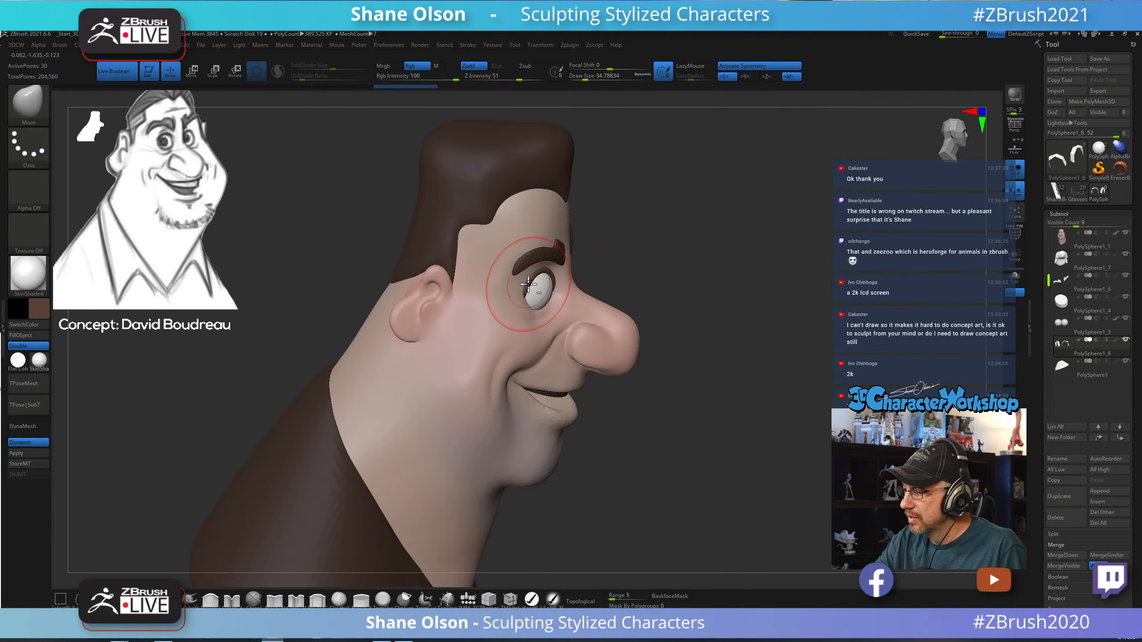
{"action": "left_click_drag", "start_coordinate": [582, 248], "coordinate": [540, 282], "text": "alt"}
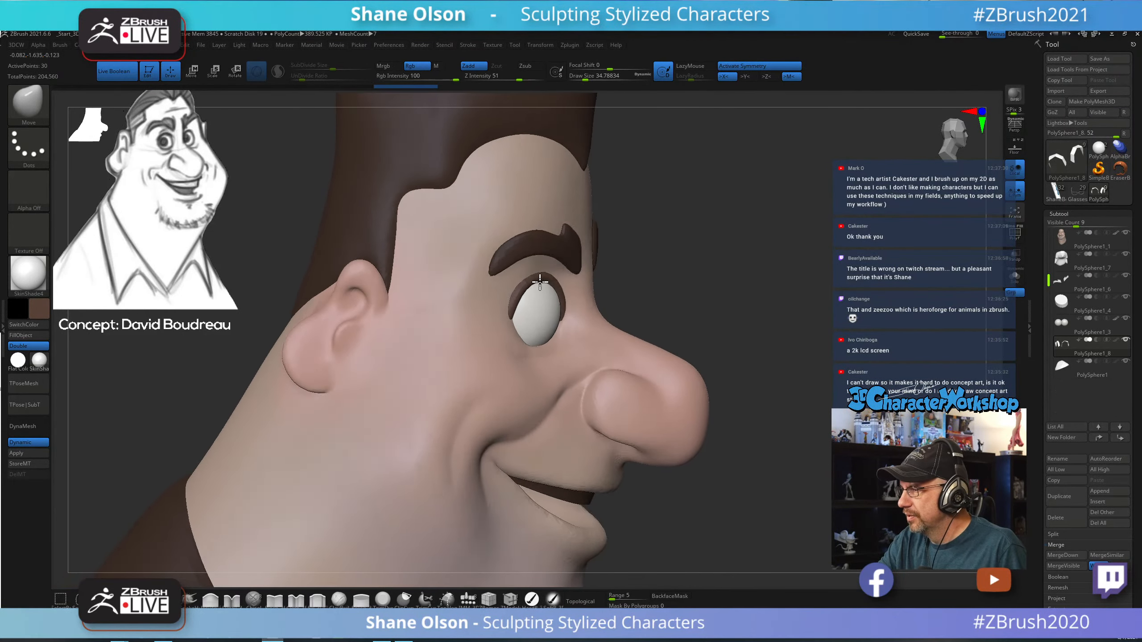
{"action": "right_click_drag", "start_coordinate": [540, 282], "coordinate": [544, 288]}
{"action": "key", "text": "s"}
{"action": "left_click_drag", "start_coordinate": [541, 311], "coordinate": [519, 297]}
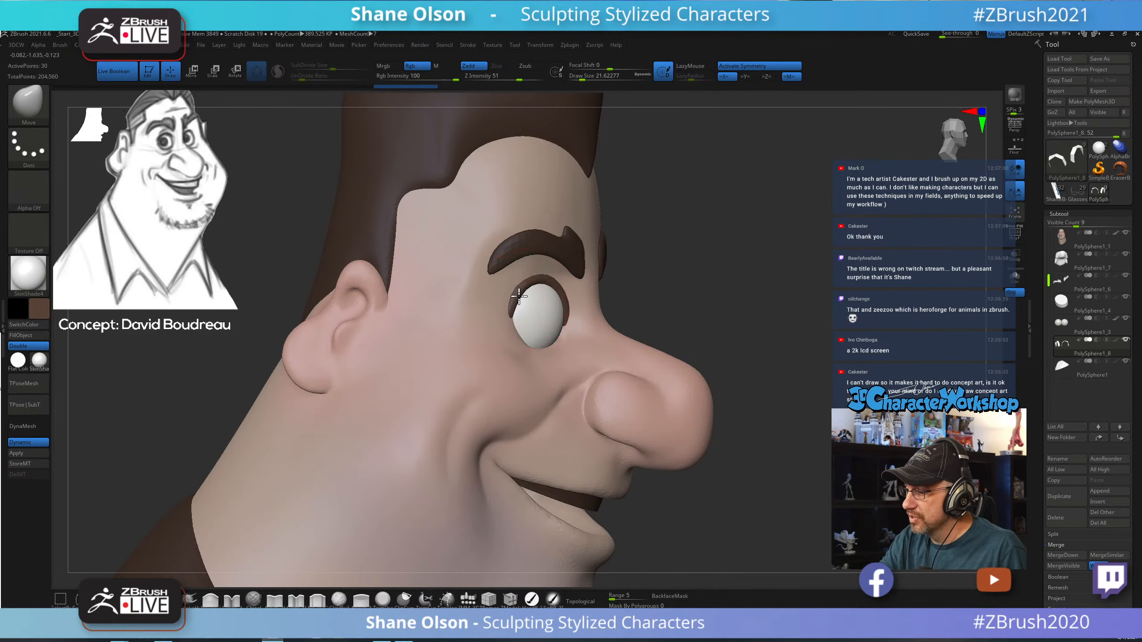
Refine the upper eyelid's outer edge with the Move brush so it hugs the eyeball, checking it from the front.
{"action": "right_click_drag", "start_coordinate": [556, 333], "coordinate": [541, 334]}
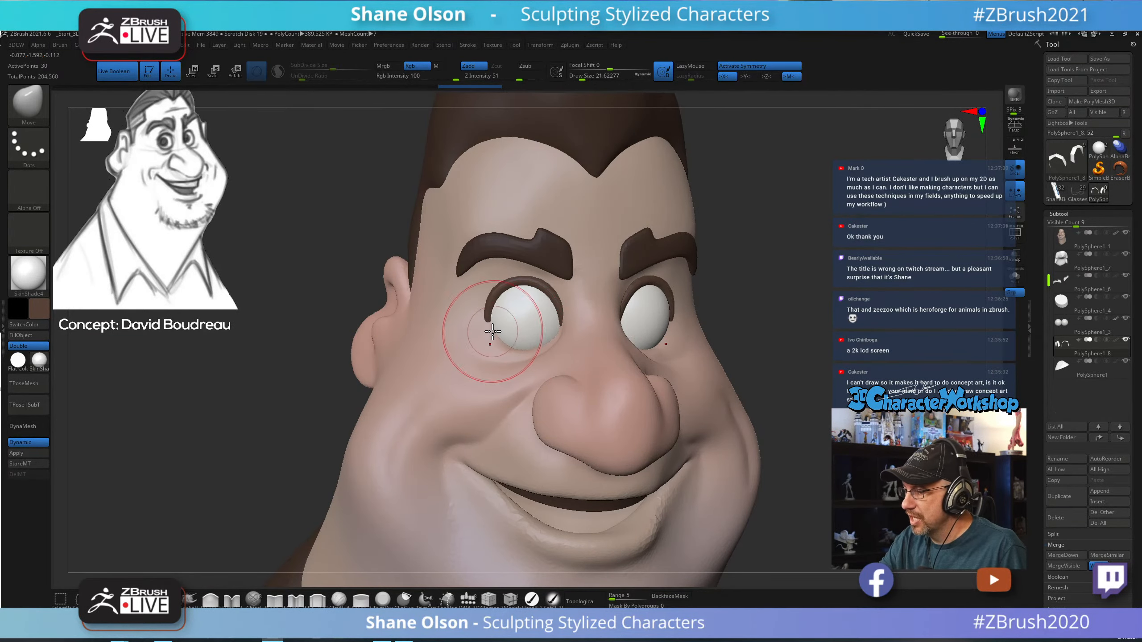
{"action": "right_click_drag", "start_coordinate": [486, 299], "coordinate": [514, 300]}
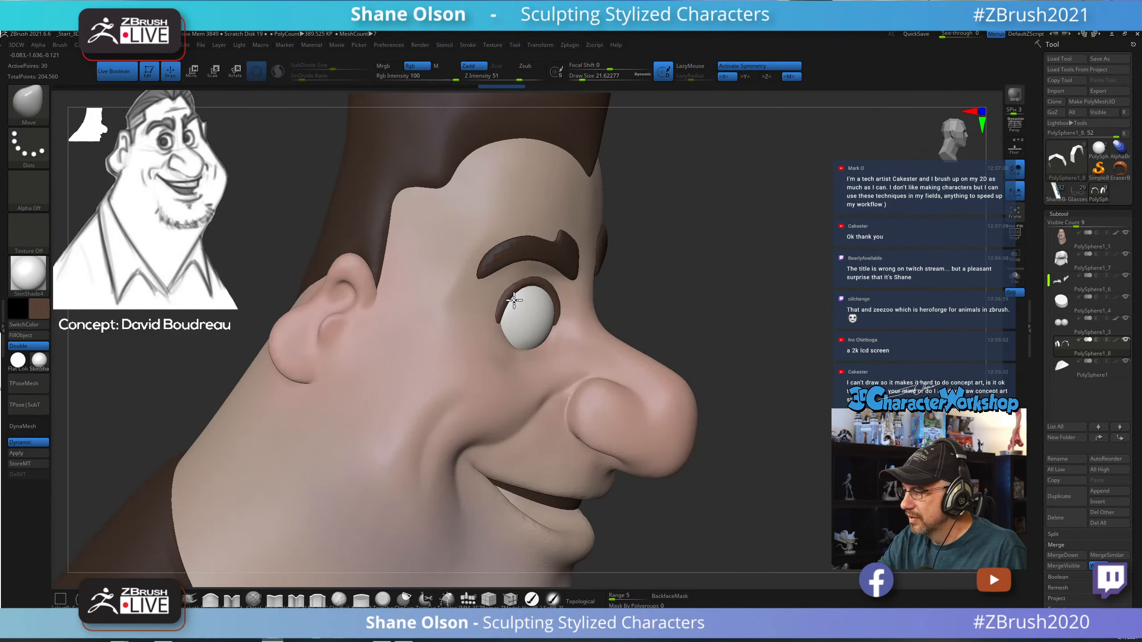
{"action": "left_click_drag", "start_coordinate": [514, 300], "coordinate": [515, 301]}
{"action": "right_click_drag", "start_coordinate": [634, 302], "coordinate": [617, 304]}
{"action": "left_click_drag", "start_coordinate": [583, 305], "coordinate": [581, 301]}
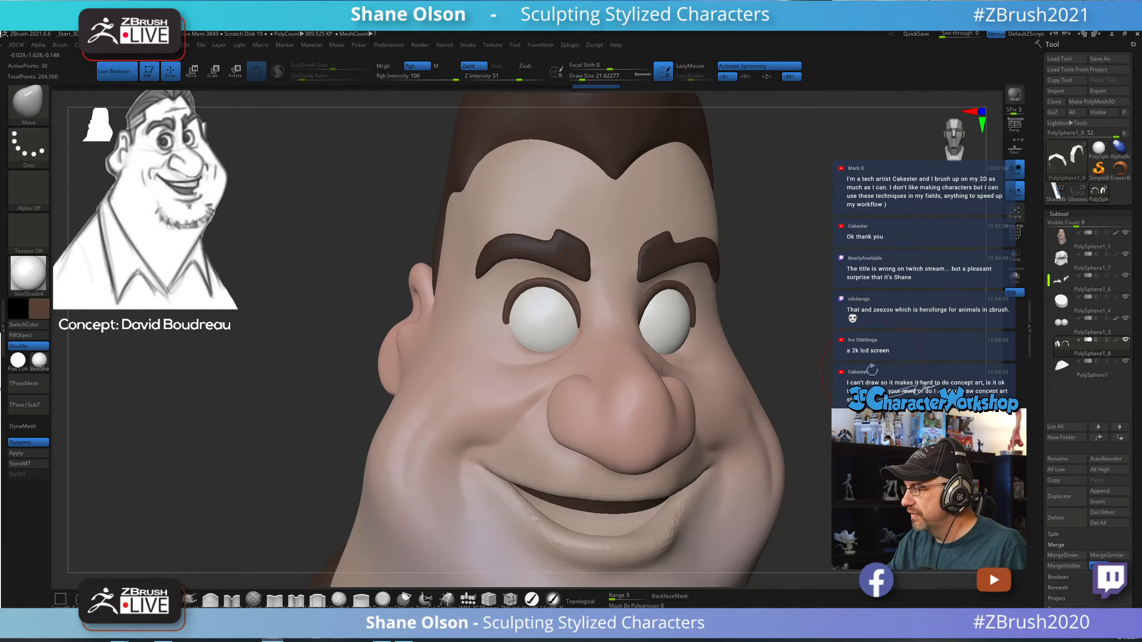
{"action": "right_click_drag", "start_coordinate": [872, 371], "coordinate": [712, 338], "text": "ctrl"}
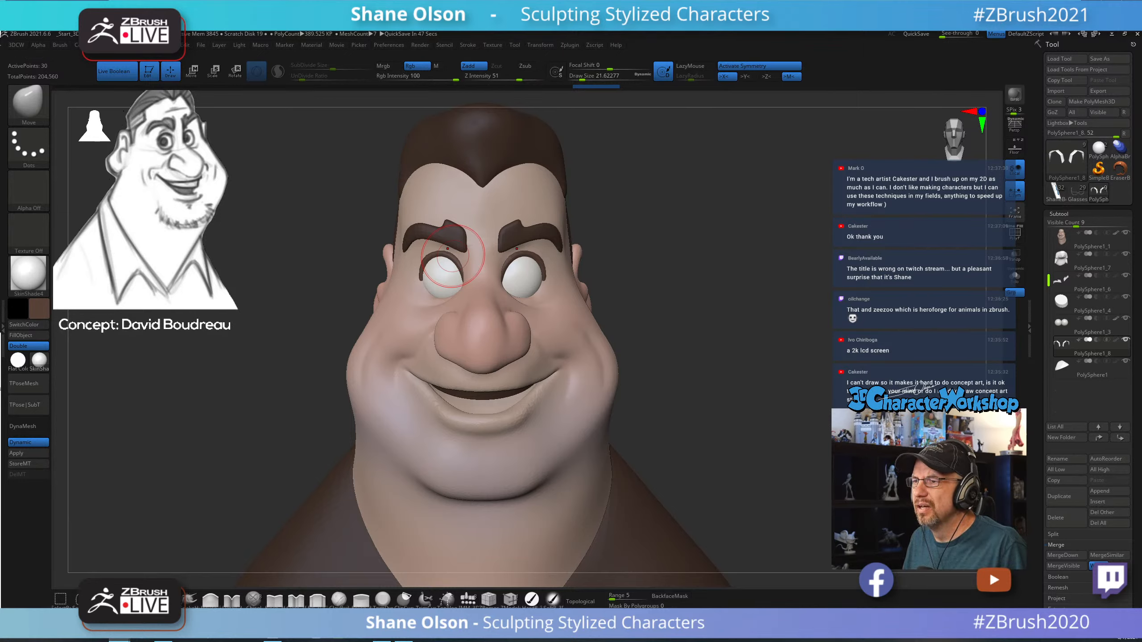
Switch to the web browser and open the Pixologic ZBrushLIVE page from the Google results.
{"action": "key", "text": "alt+Tab"}
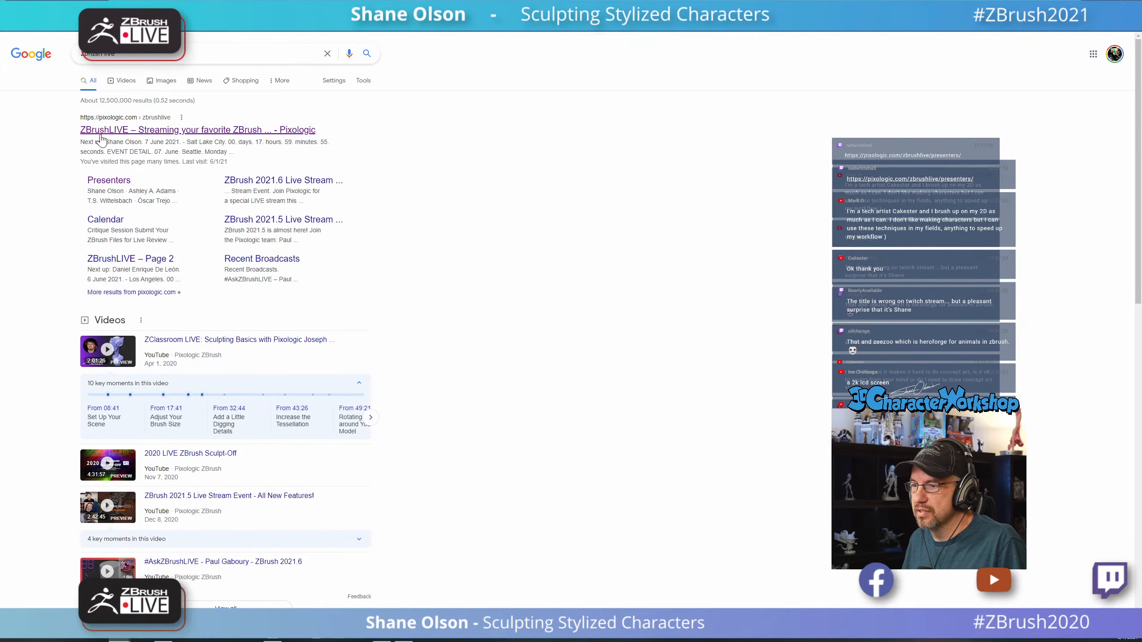
{"action": "left_click", "coordinate": [135, 129]}
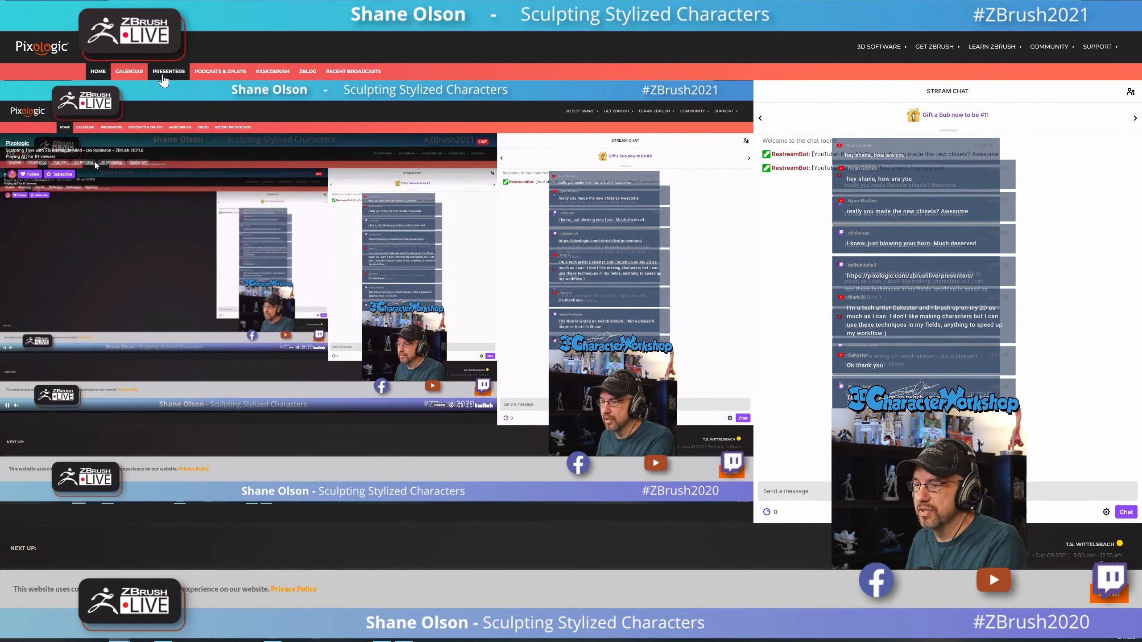
Open the ZBrushLIVE Presenters page and look through the presenter listings.
{"action": "left_click", "coordinate": [162, 78]}
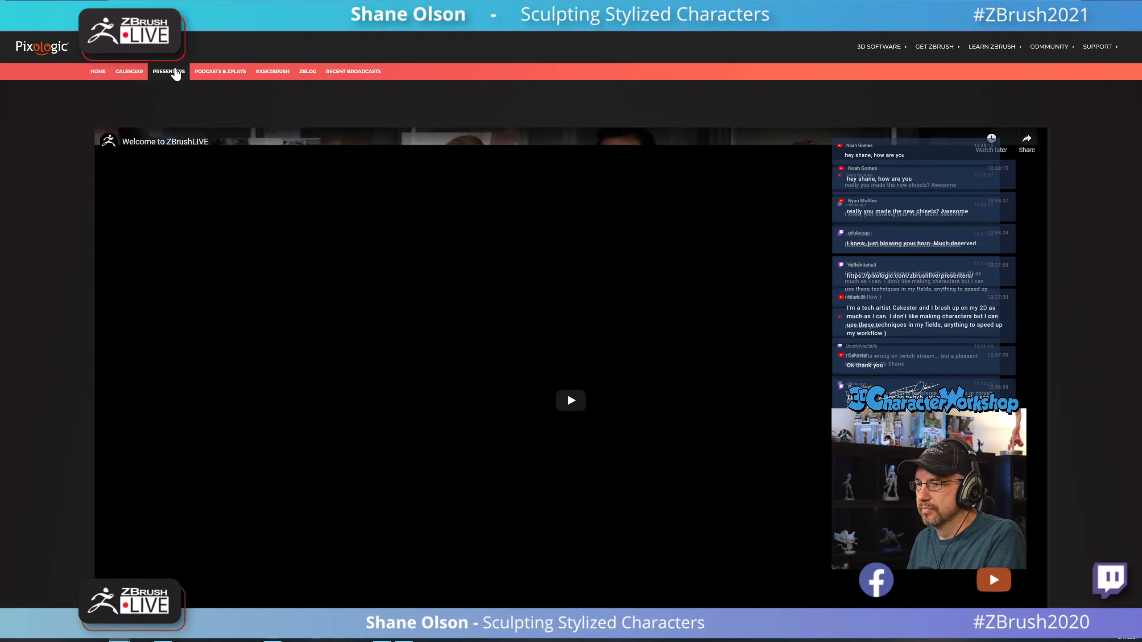
{"action": "scroll", "coordinate": [153, 294], "scroll_direction": "down", "scroll_amount": 5}
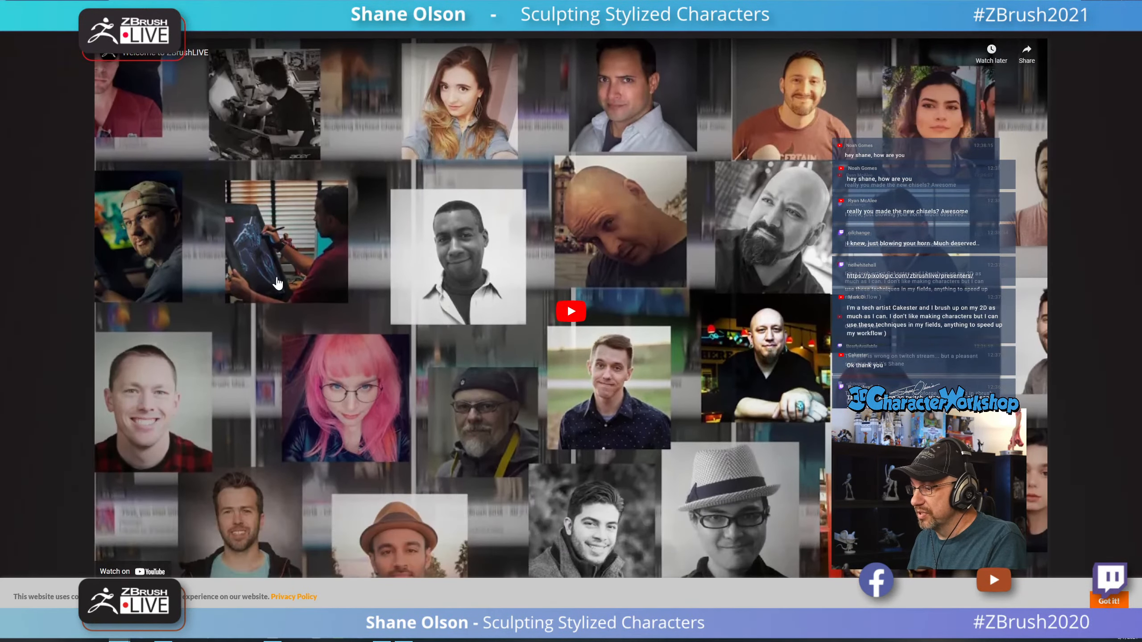
{"action": "scroll", "coordinate": [408, 270], "scroll_direction": "down", "scroll_amount": 7}
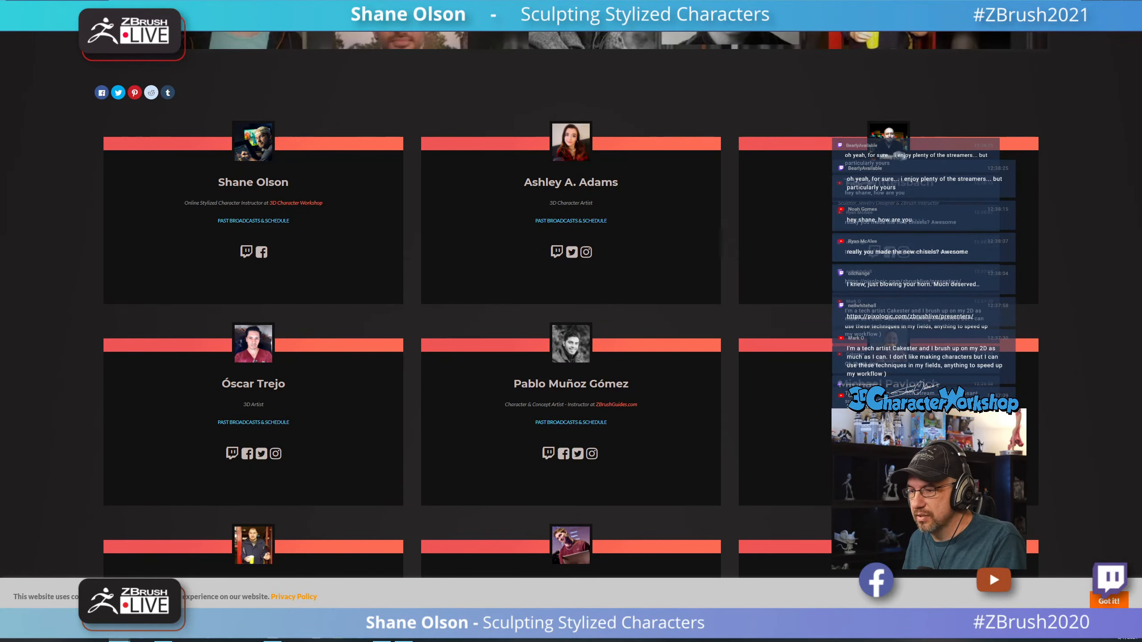
{"action": "scroll", "coordinate": [277, 331], "scroll_direction": "down", "scroll_amount": 2}
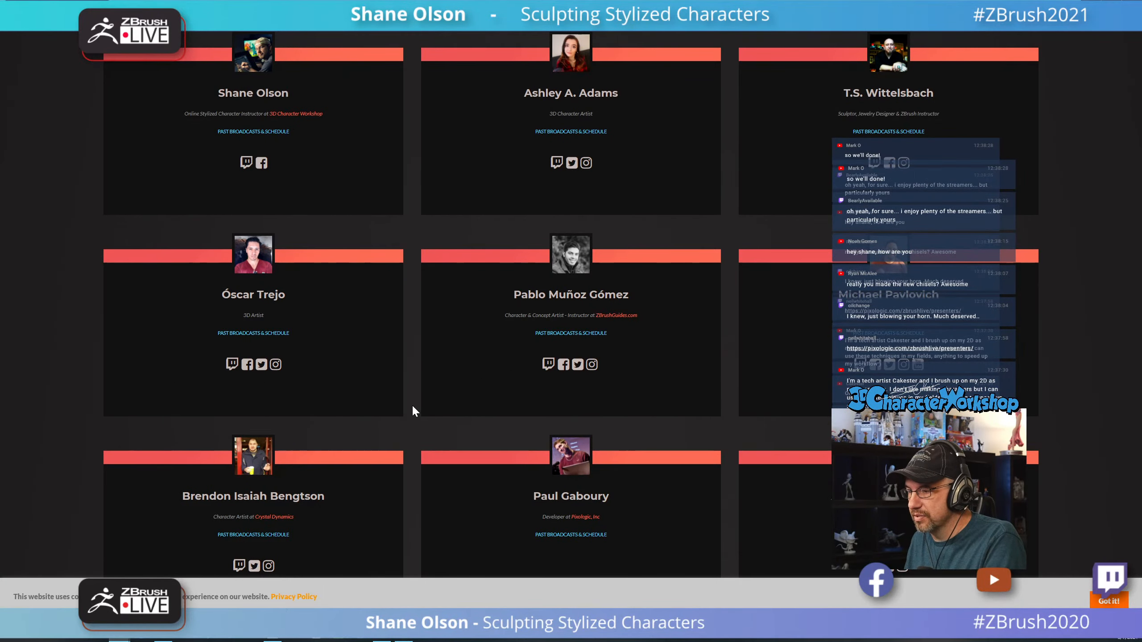
{"action": "scroll", "coordinate": [412, 410], "scroll_direction": "down", "scroll_amount": 3}
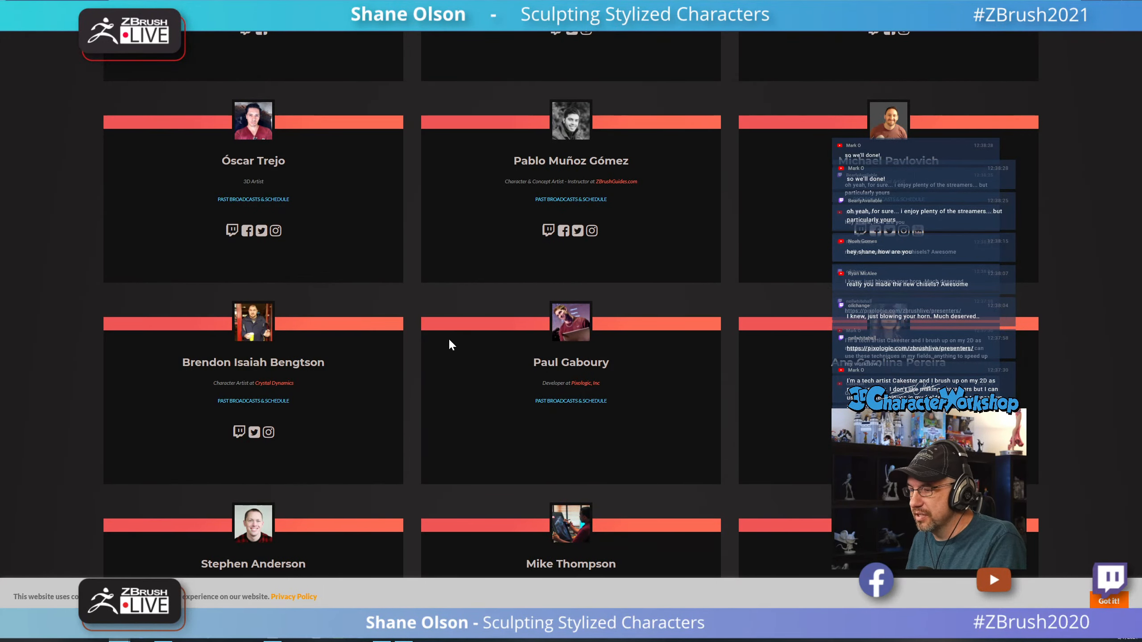
{"action": "scroll", "coordinate": [448, 337], "scroll_direction": "up", "scroll_amount": 10}
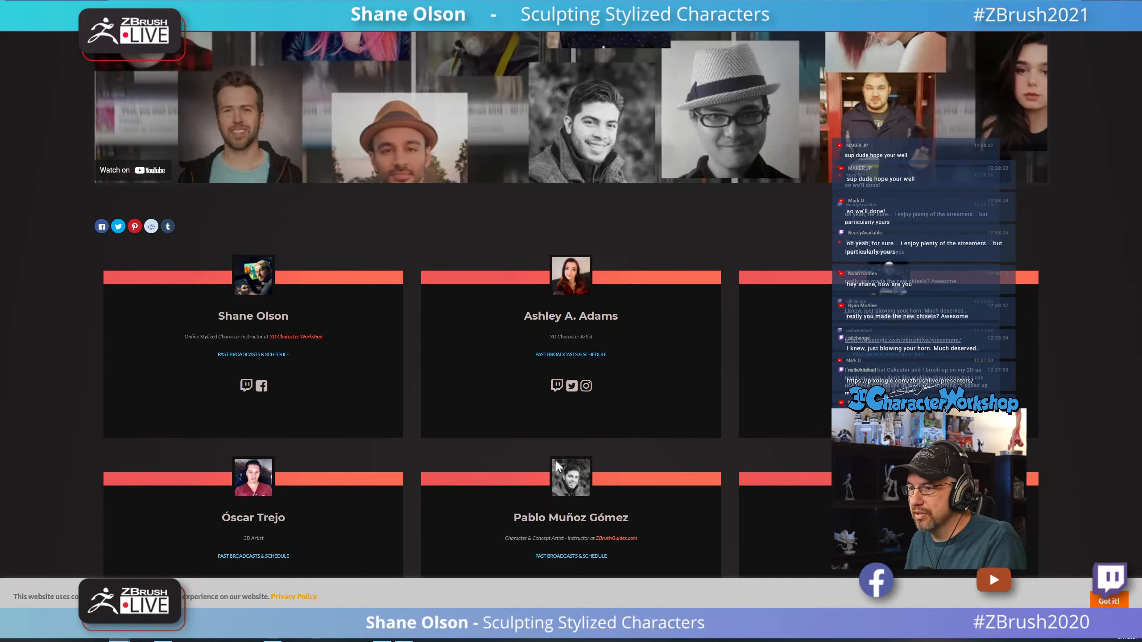
{"action": "scroll", "coordinate": [346, 259], "scroll_direction": "up", "scroll_amount": 5}
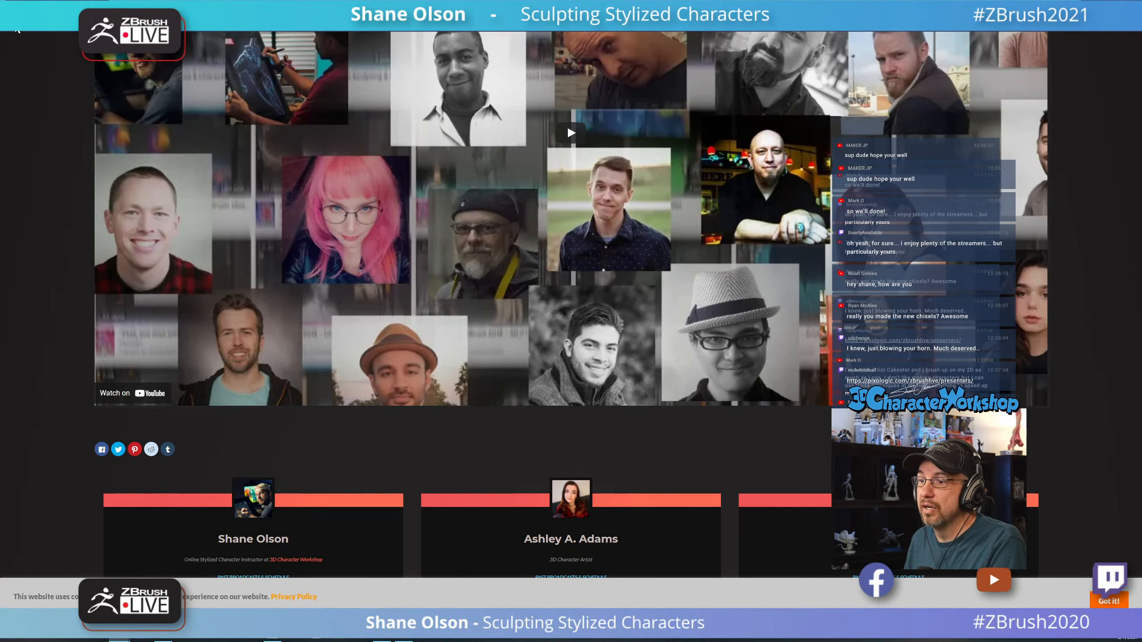
Open the ZBrushLIVE broadcast calendar and browse the June 2021 agenda down to its last listed entry.
{"action": "scroll", "coordinate": [94, 127], "scroll_direction": "up", "scroll_amount": 6}
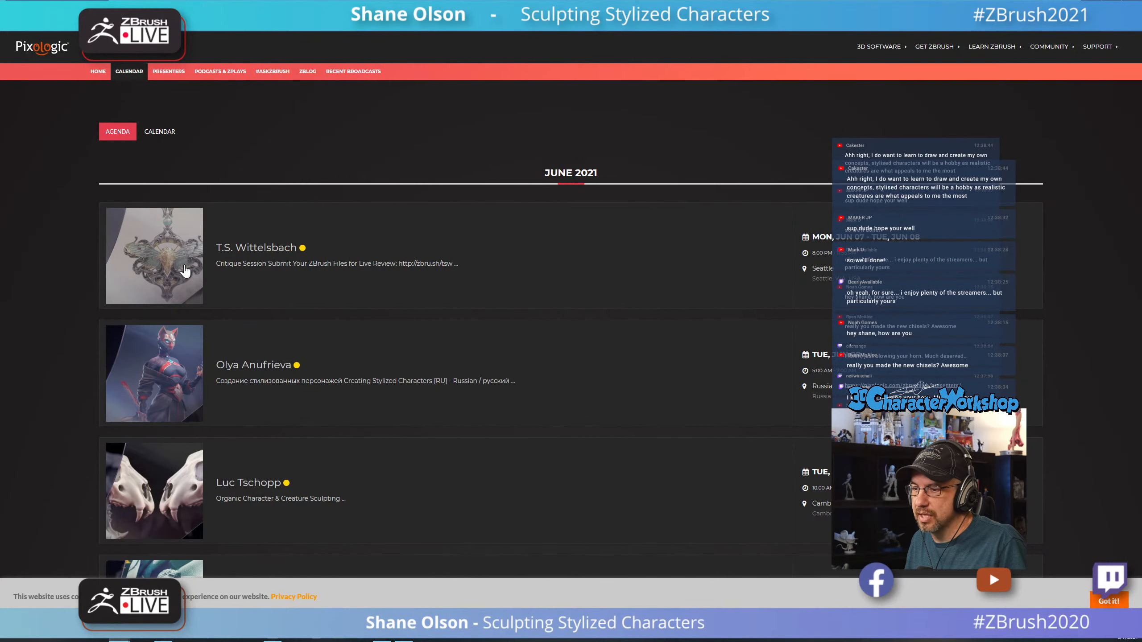
{"action": "scroll", "coordinate": [187, 270], "scroll_direction": "down", "scroll_amount": 3}
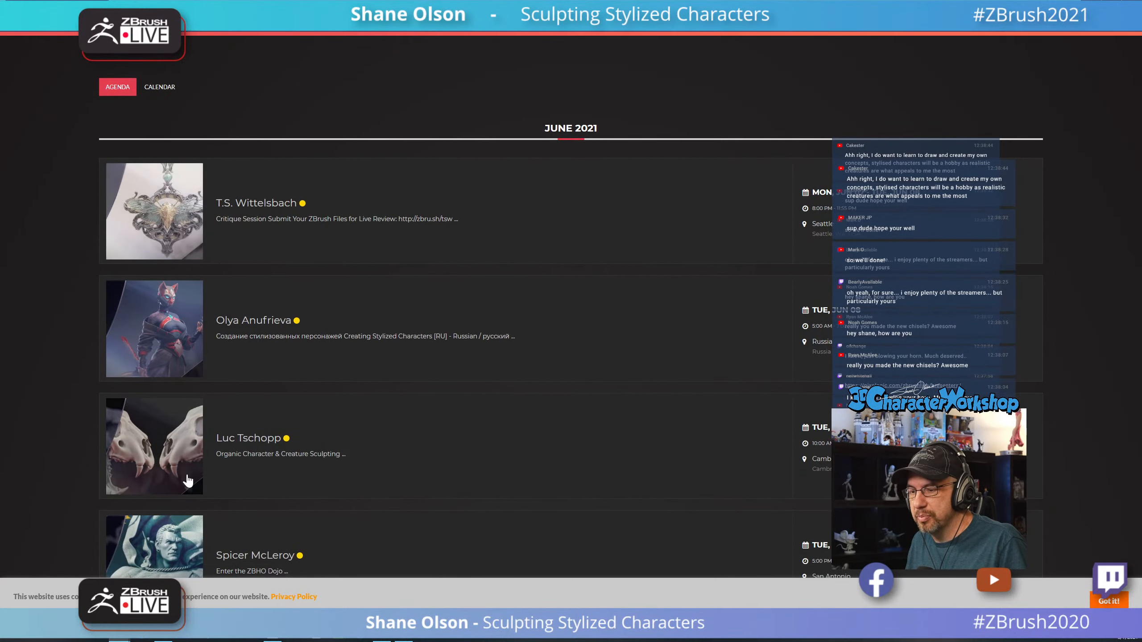
{"action": "scroll", "coordinate": [216, 380], "scroll_direction": "down", "scroll_amount": 3}
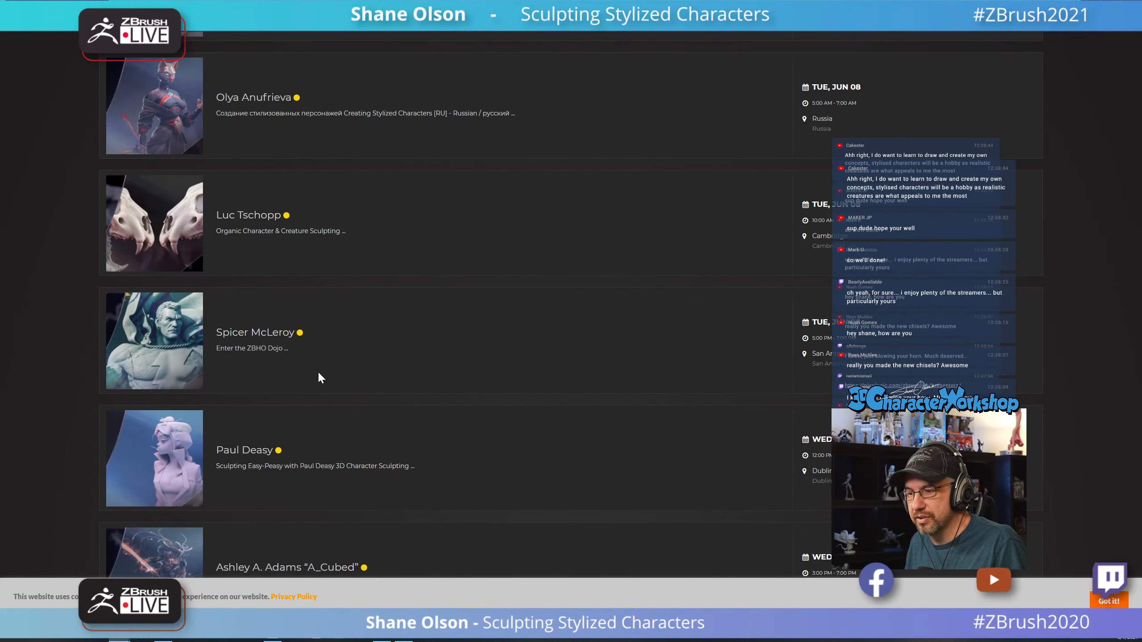
{"action": "scroll", "coordinate": [321, 377], "scroll_direction": "up", "scroll_amount": 1}
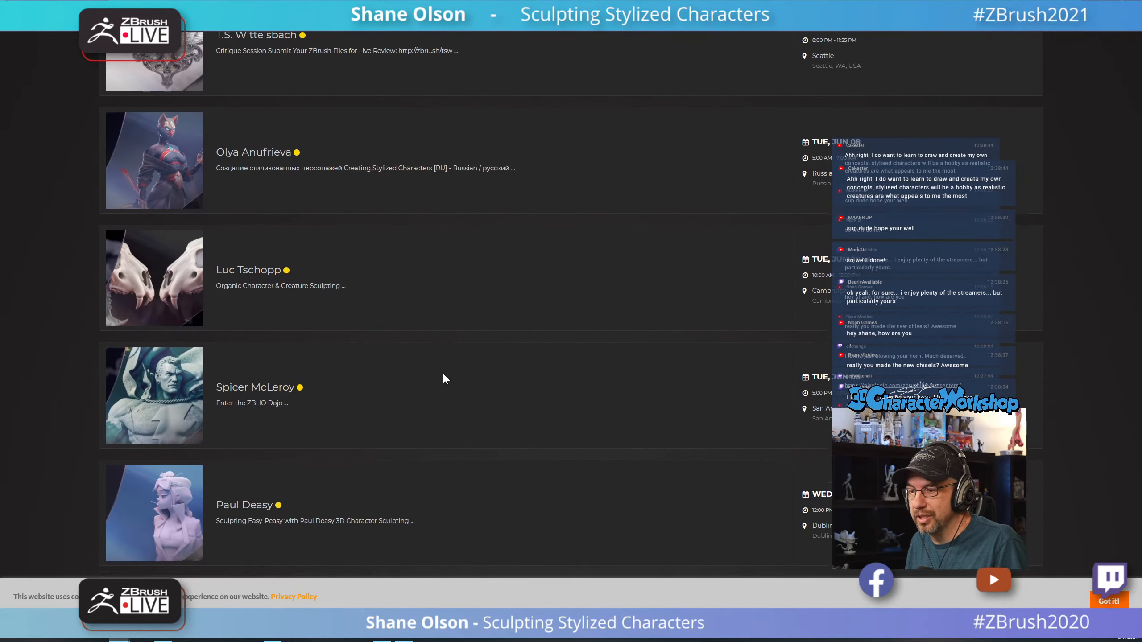
{"action": "scroll", "coordinate": [444, 374], "scroll_direction": "down", "scroll_amount": 8}
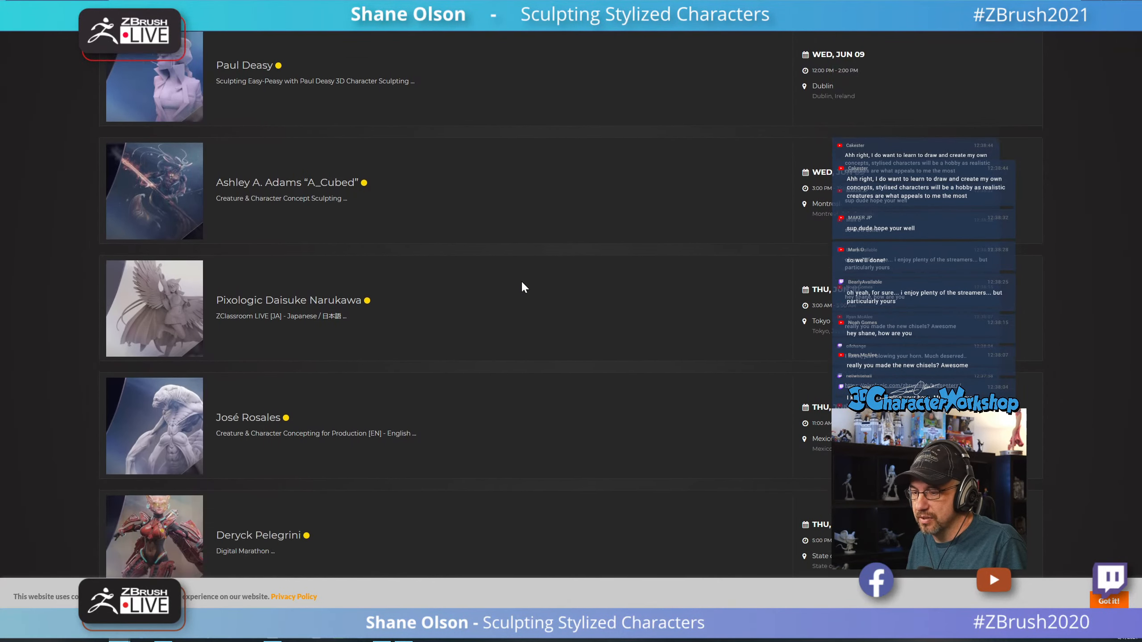
{"action": "scroll", "coordinate": [522, 284], "scroll_direction": "down", "scroll_amount": 7}
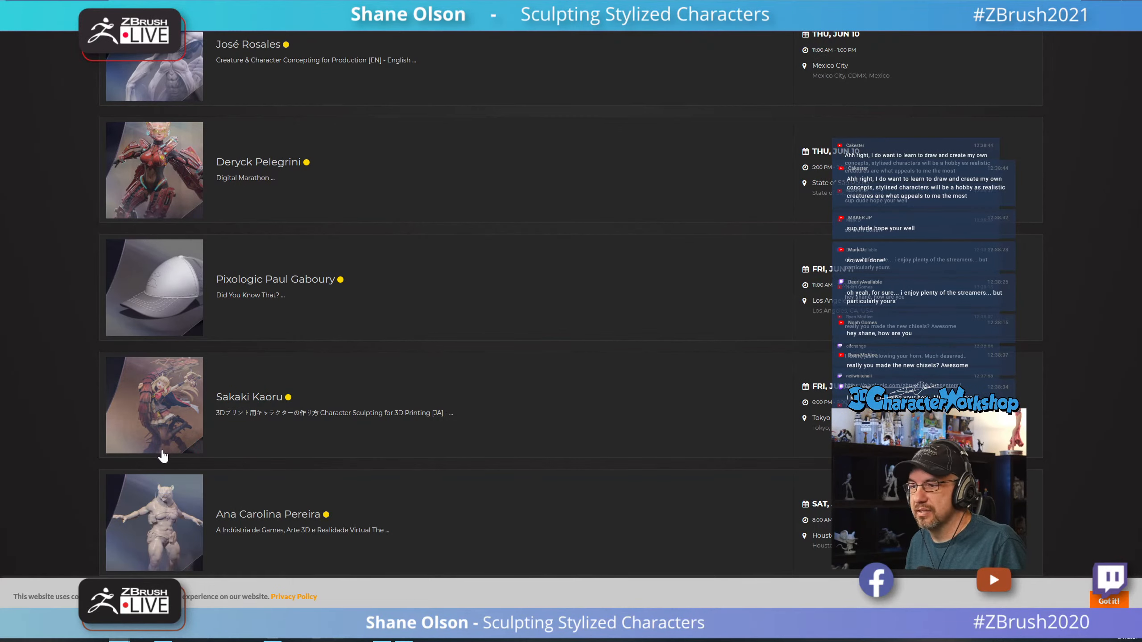
{"action": "scroll", "coordinate": [357, 306], "scroll_direction": "down", "scroll_amount": 2}
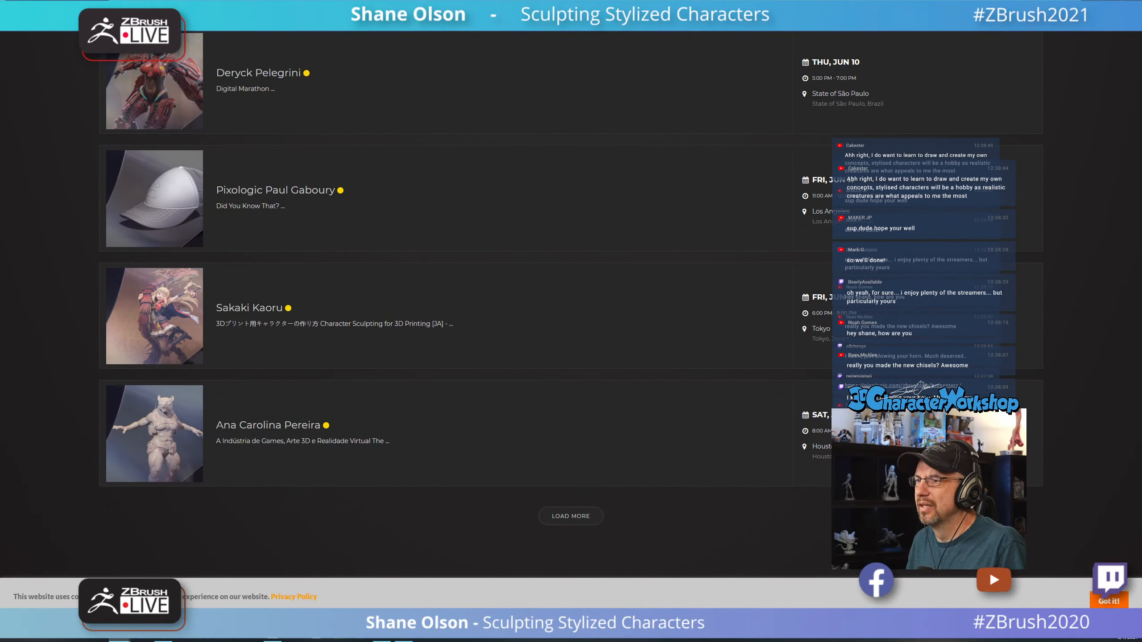
Switch back to ZBrush, enlarge the draw size to about 29 and make the head the active subtool.
{"action": "key", "text": "alt+Tab"}
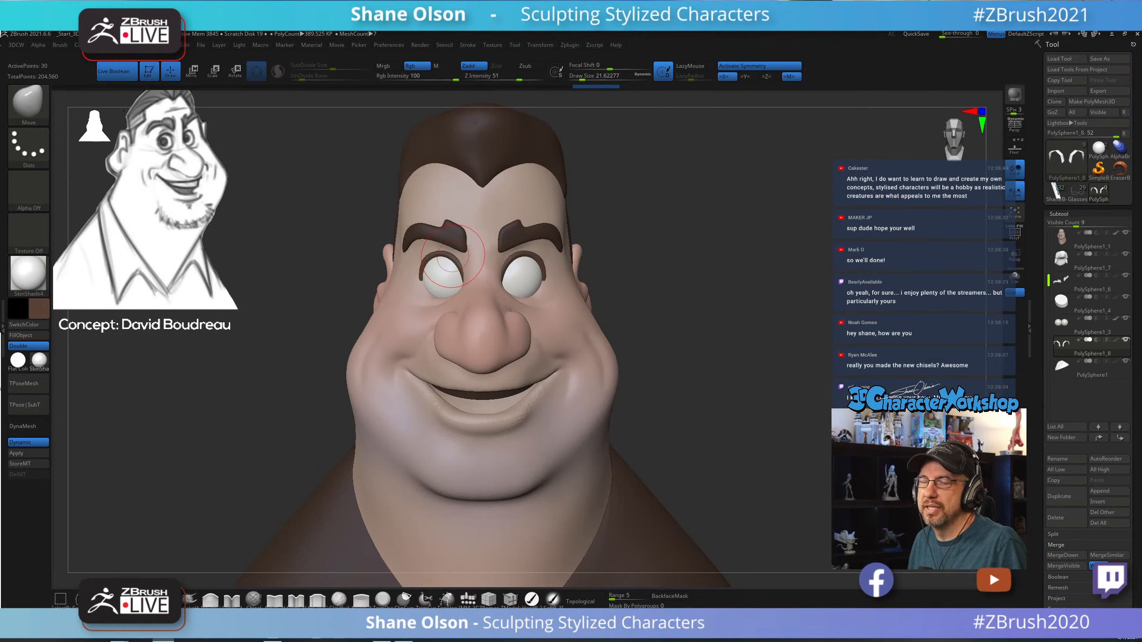
{"action": "left_click_drag", "start_coordinate": [675, 339], "coordinate": [734, 342]}
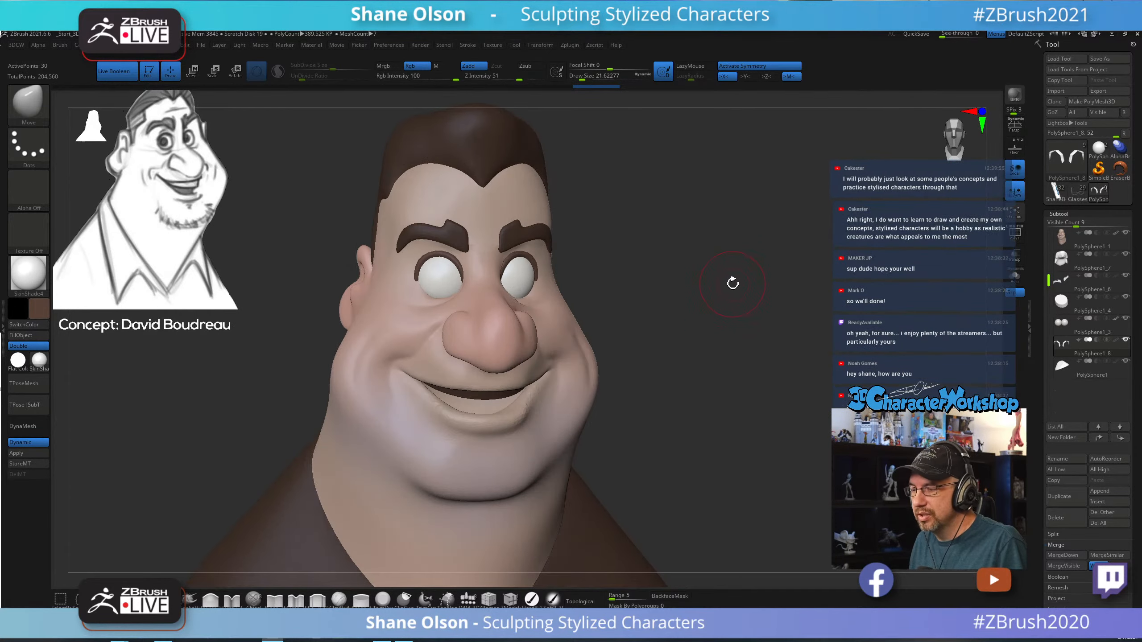
{"action": "mouse_move", "coordinate": [732, 283]}
{"action": "left_mouse_down"}
{"action": "mouse_move", "coordinate": [709, 301]}
{"action": "mouse_move", "coordinate": [687, 264]}
{"action": "mouse_move", "coordinate": [642, 263]}
{"action": "mouse_move", "coordinate": [722, 229]}
{"action": "mouse_move", "coordinate": [698, 263]}
{"action": "mouse_move", "coordinate": [654, 275]}
{"action": "mouse_move", "coordinate": [605, 268]}
{"action": "left_mouse_up"}
{"action": "key", "text": "s"}
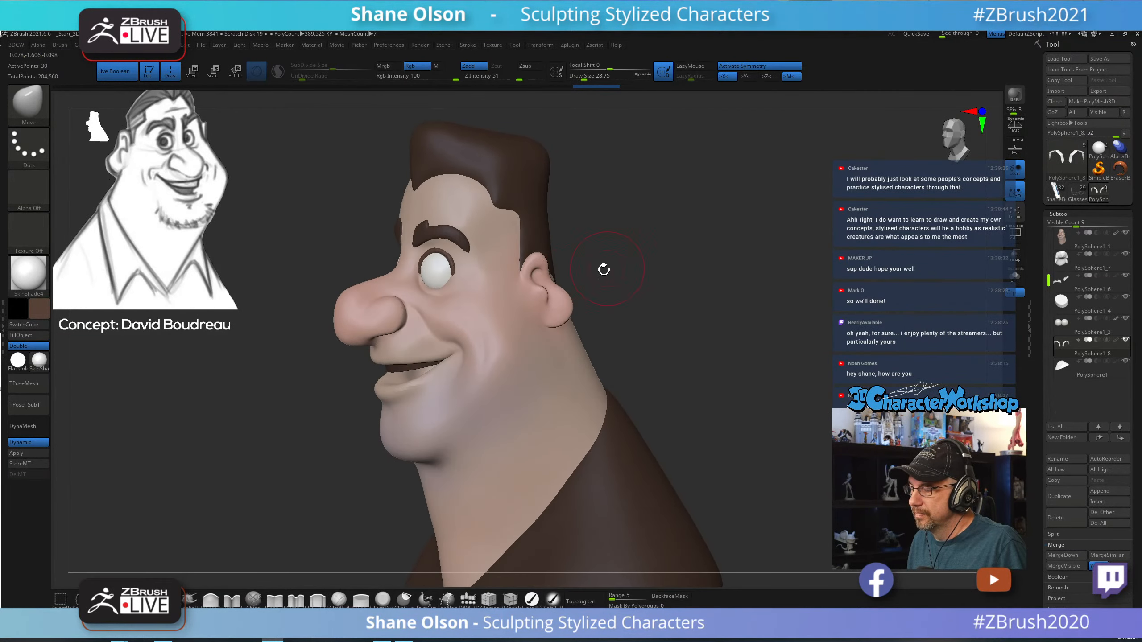
{"action": "left_click", "coordinate": [479, 317], "text": "alt"}
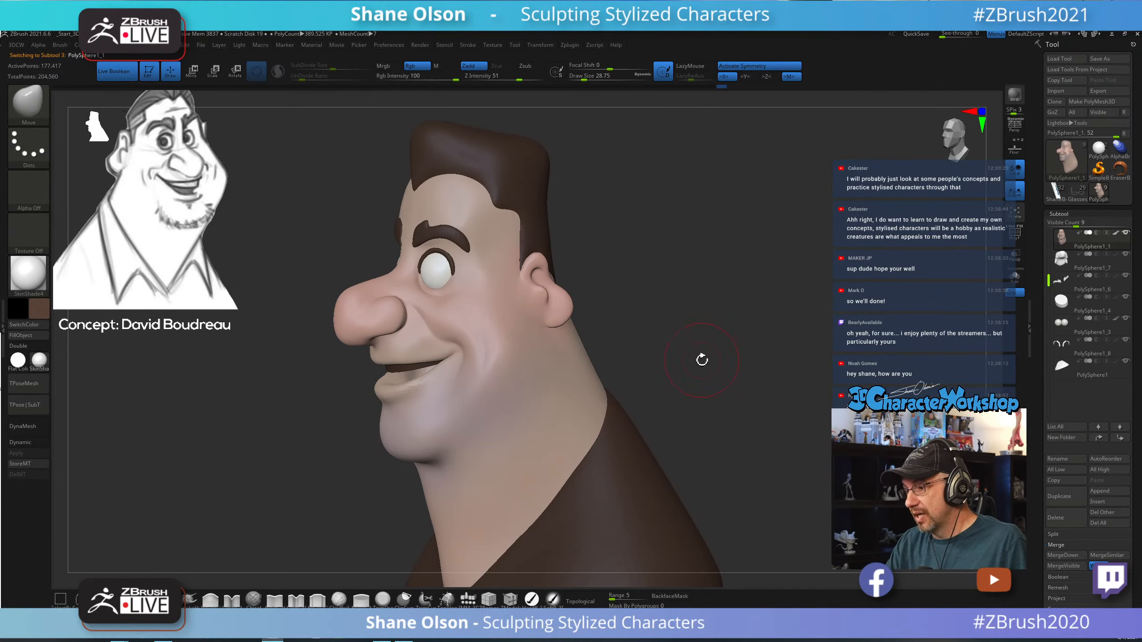
Sample the off-white of the eyeballs, make the teeth the active subtool and fill them with it, using the HardP_3DCW brush.
{"action": "left_click_drag", "start_coordinate": [702, 360], "coordinate": [561, 374], "text": "alt"}
{"action": "key", "text": "c"}
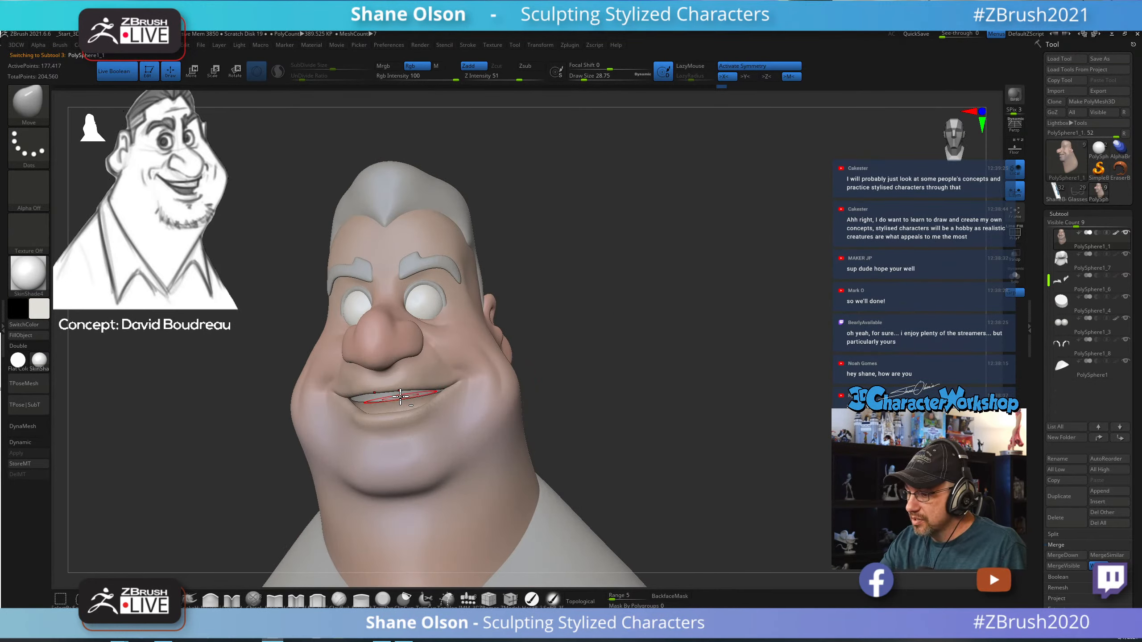
{"action": "left_click", "coordinate": [400, 396], "text": "alt"}
{"action": "left_click_drag", "start_coordinate": [539, 386], "coordinate": [589, 365]}
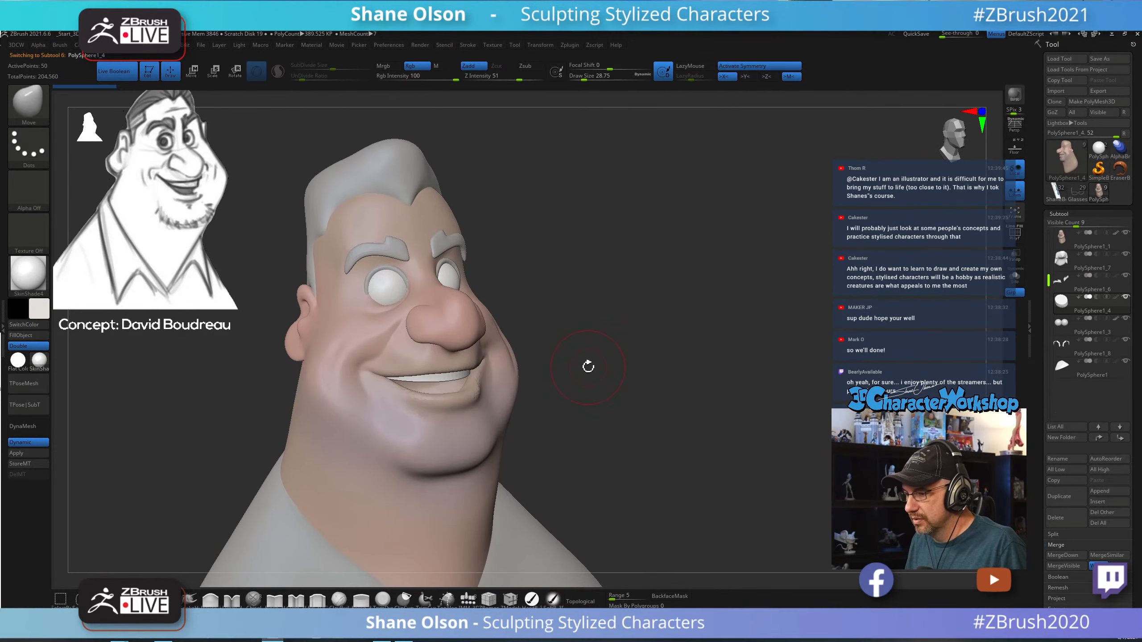
{"action": "left_click_drag", "start_coordinate": [644, 321], "coordinate": [647, 326]}
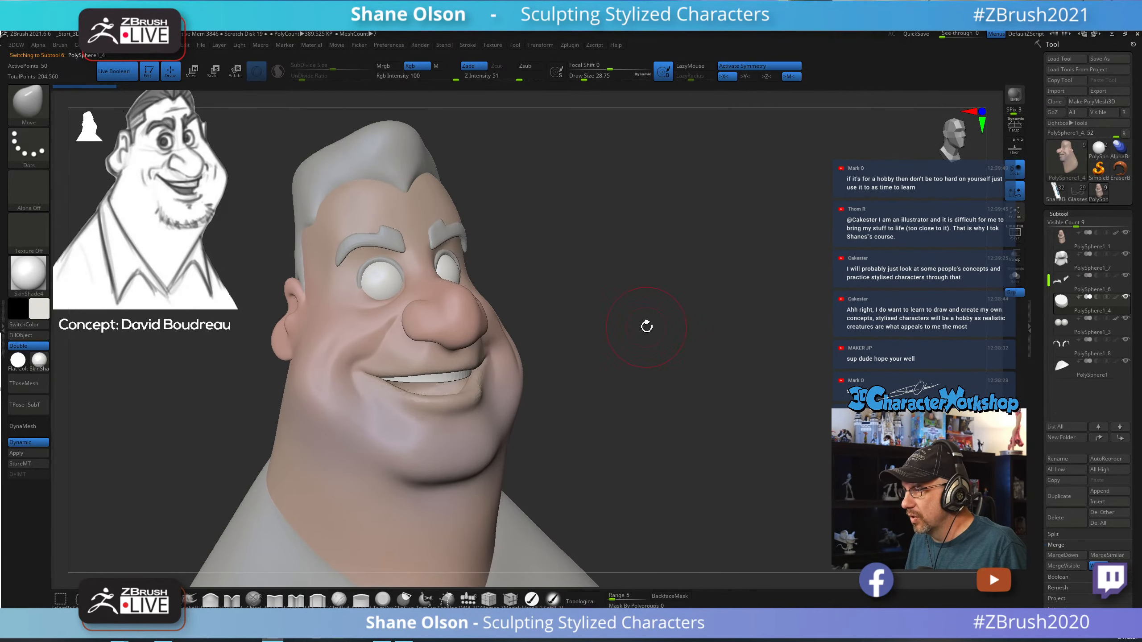
{"action": "left_click", "coordinate": [531, 599]}
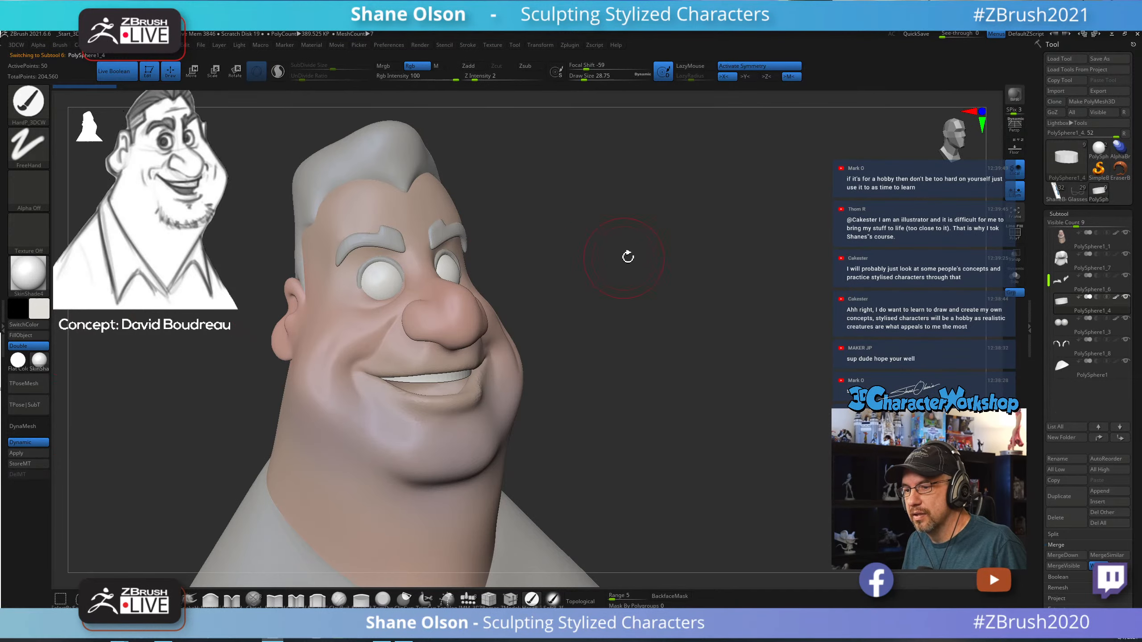
{"action": "left_click_drag", "start_coordinate": [629, 256], "coordinate": [670, 264], "text": "shift"}
{"action": "left_click_drag", "start_coordinate": [727, 332], "coordinate": [675, 290], "text": "alt"}
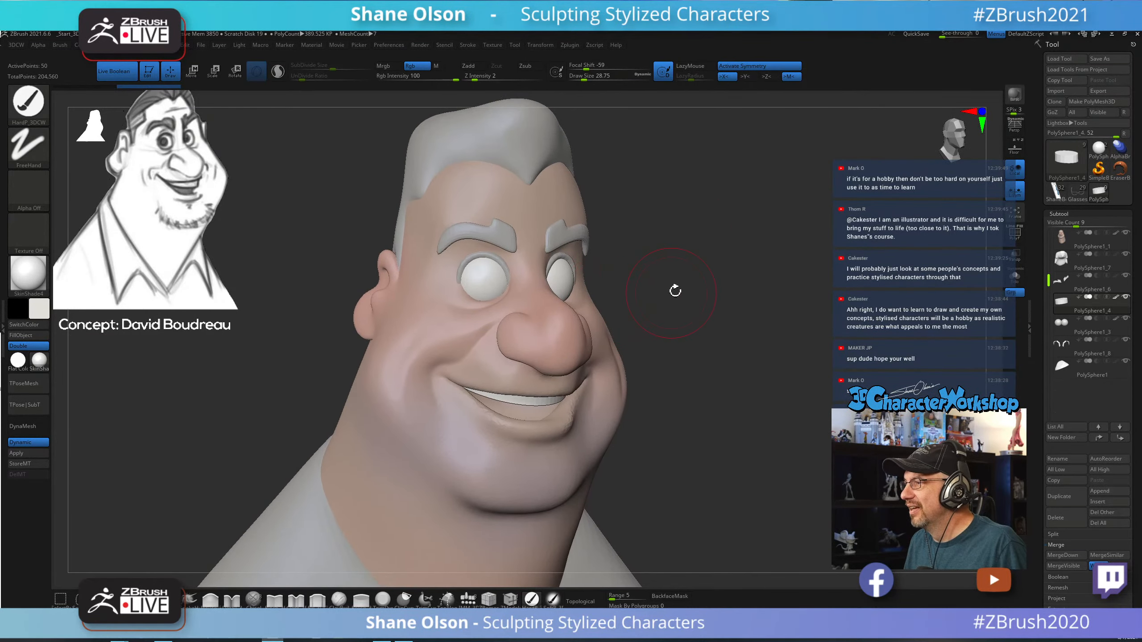
Make the eyebrows the active subtool and change the current colour to a very dark brown with an orange hue.
{"action": "left_click", "coordinate": [499, 240], "text": "alt"}
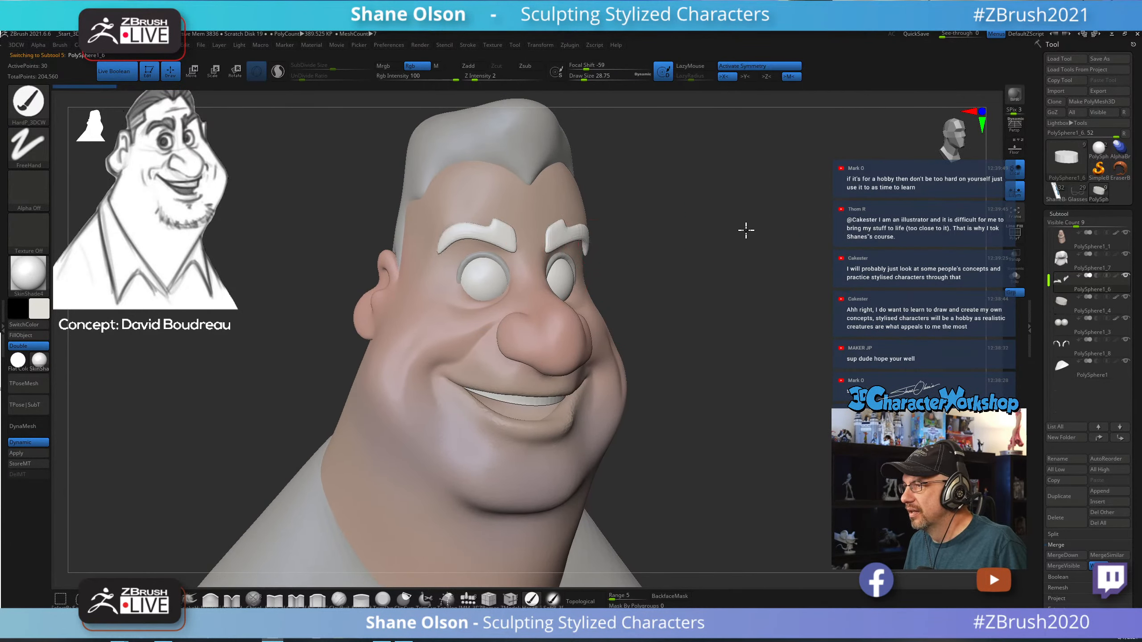
{"action": "left_click_drag", "start_coordinate": [745, 230], "coordinate": [743, 230]}
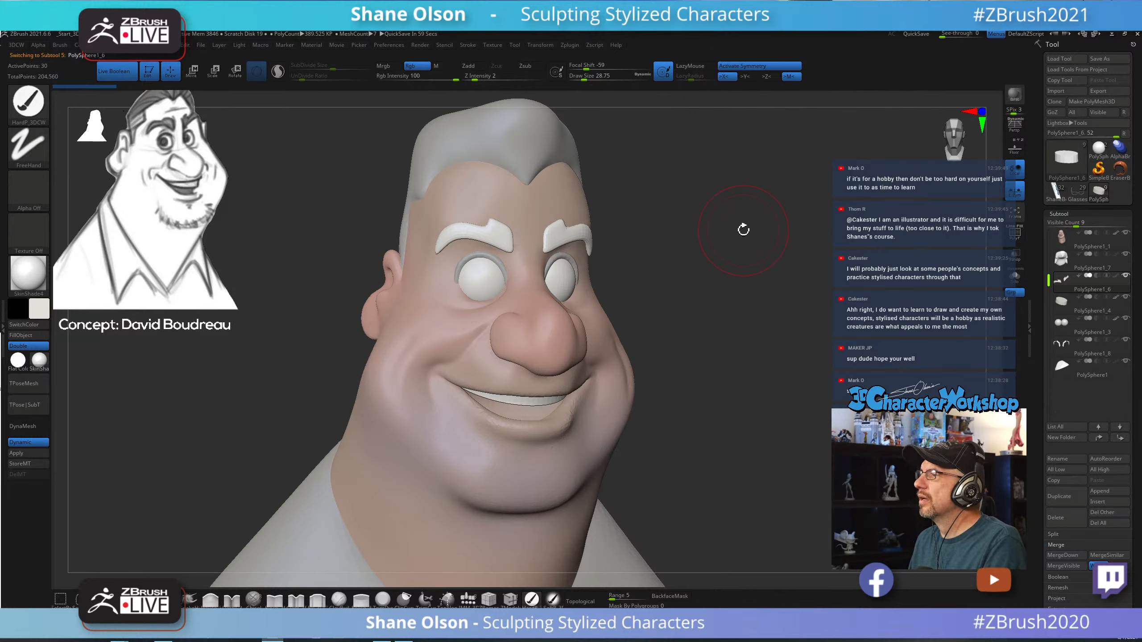
{"action": "left_click_drag", "start_coordinate": [742, 220], "coordinate": [740, 220]}
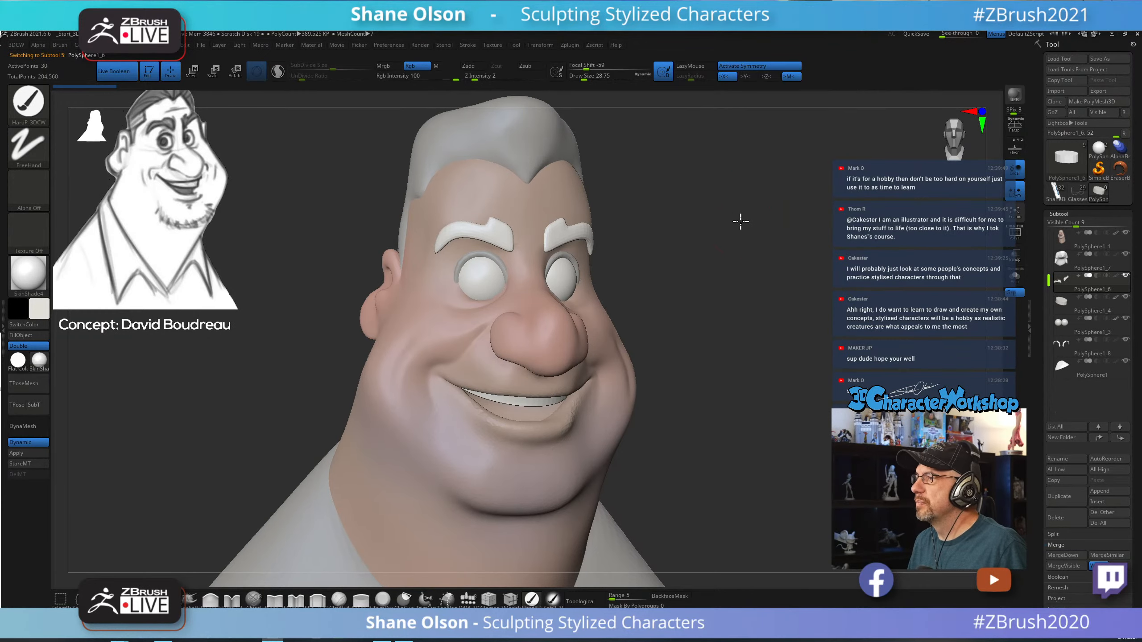
{"action": "left_click_drag", "start_coordinate": [324, 220], "coordinate": [323, 219]}
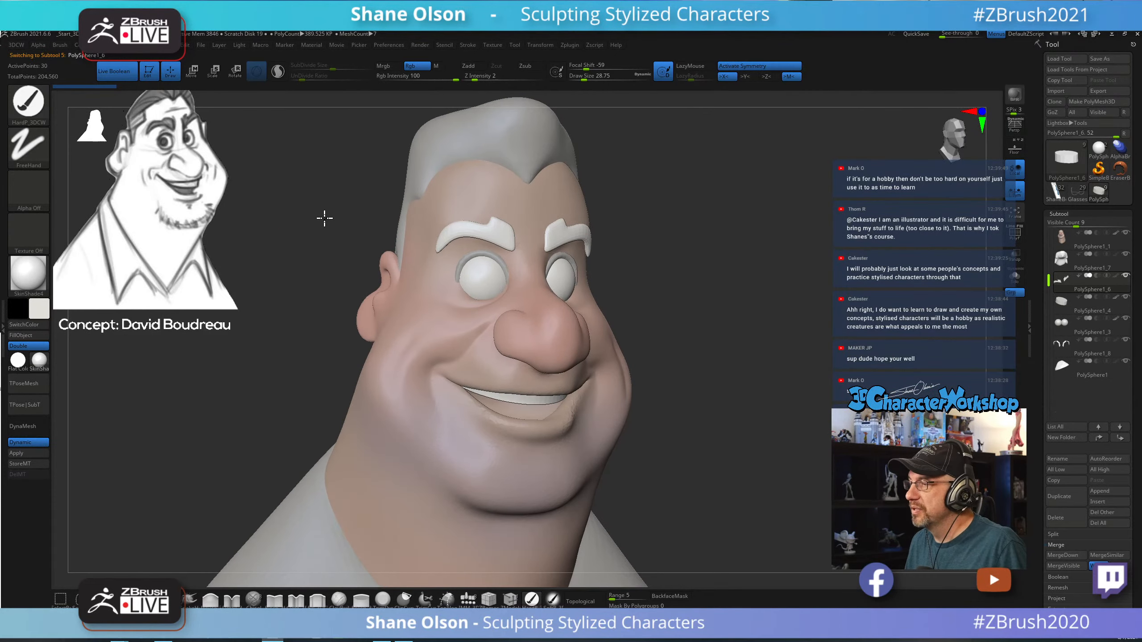
{"action": "left_click_drag", "start_coordinate": [737, 223], "coordinate": [723, 252]}
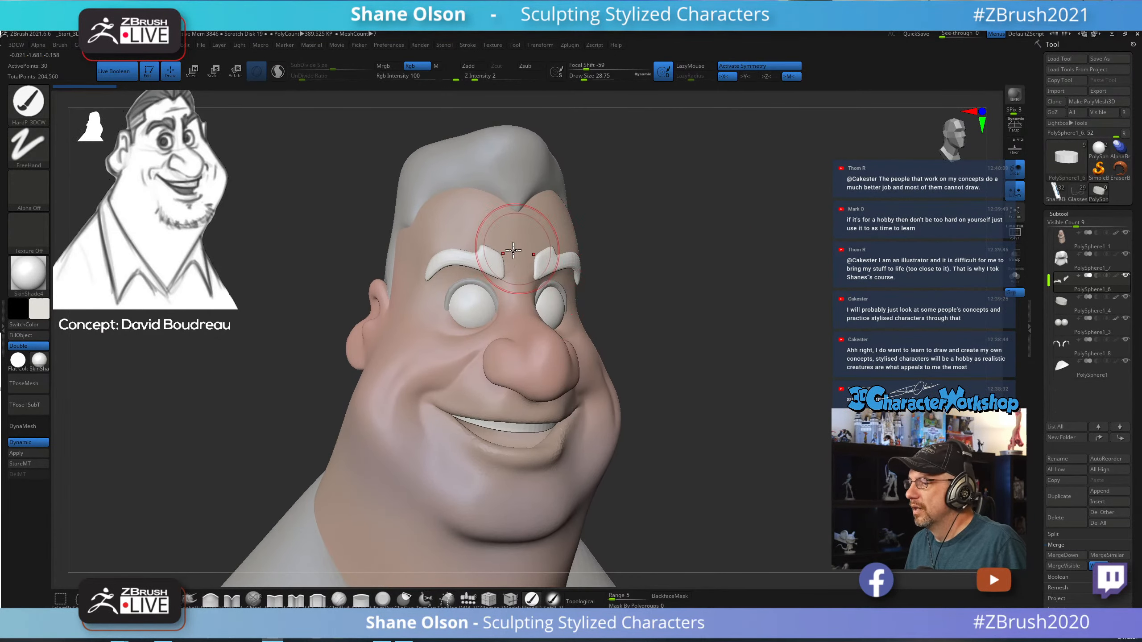
{"action": "left_click", "coordinate": [40, 316]}
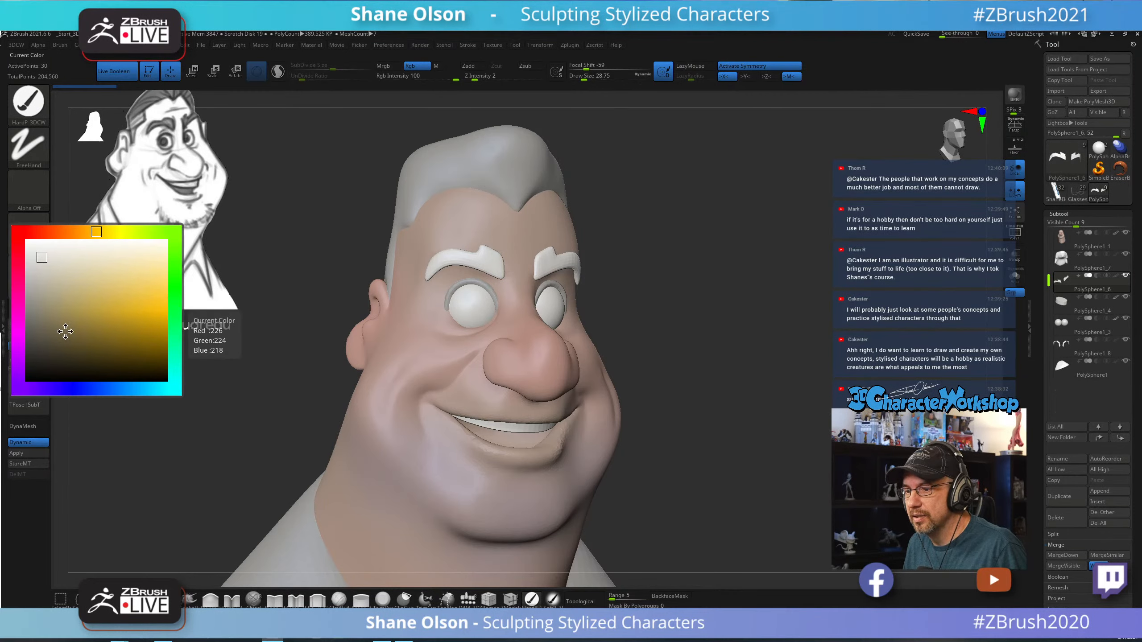
{"action": "left_click", "coordinate": [82, 230]}
{"action": "left_click_drag", "start_coordinate": [83, 230], "coordinate": [75, 231]}
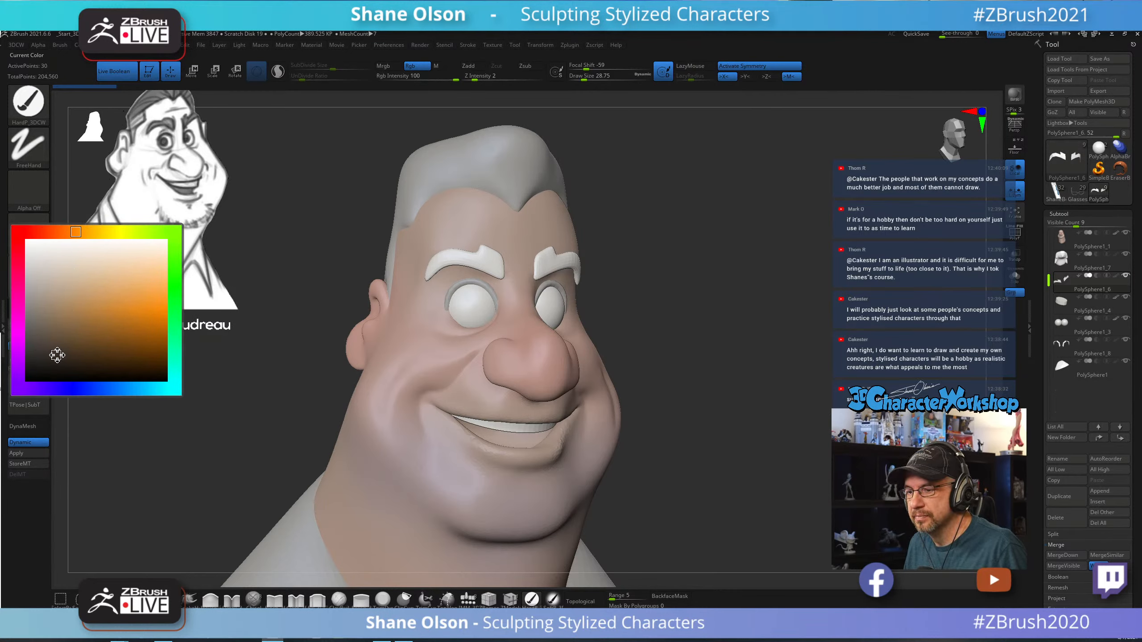
{"action": "left_click", "coordinate": [57, 355]}
{"action": "left_click_drag", "start_coordinate": [280, 244], "coordinate": [637, 197]}
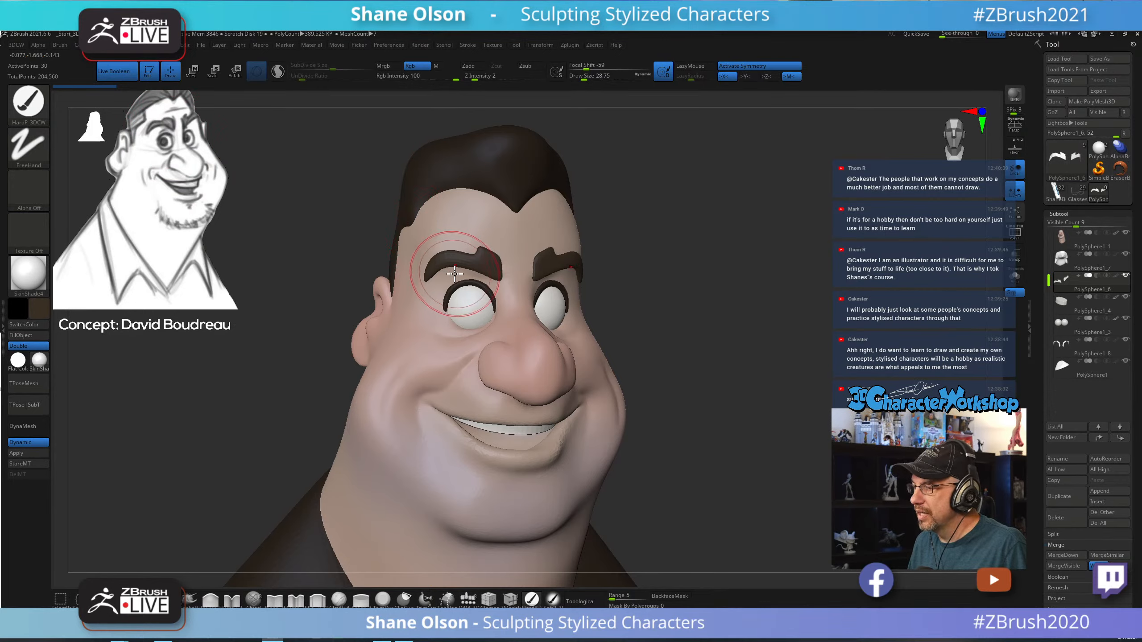
Shift the eyebrows' dark brown to a more neutral, near-black tone.
{"action": "left_click", "coordinate": [18, 309]}
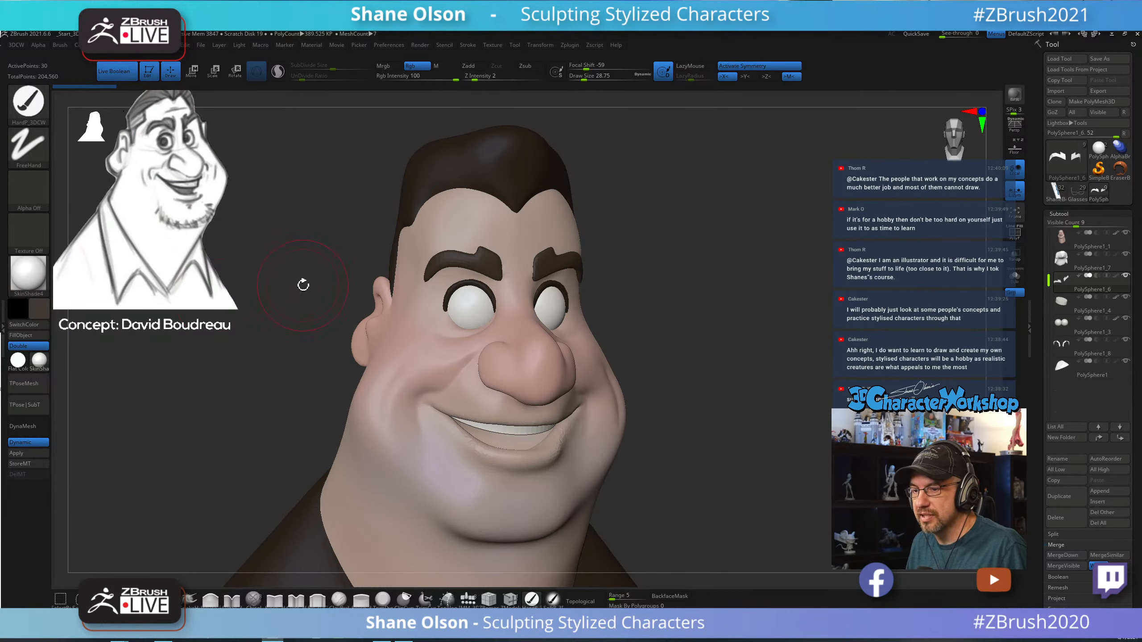
{"action": "left_click_drag", "start_coordinate": [359, 219], "coordinate": [364, 219]}
{"action": "mouse_move", "coordinate": [667, 215]}
{"action": "left_mouse_down"}
{"action": "mouse_move", "coordinate": [688, 212]}
{"action": "mouse_move", "coordinate": [637, 204]}
{"action": "mouse_move", "coordinate": [676, 189]}
{"action": "mouse_move", "coordinate": [666, 229]}
{"action": "mouse_move", "coordinate": [638, 229]}
{"action": "mouse_move", "coordinate": [652, 247]}
{"action": "left_mouse_up"}
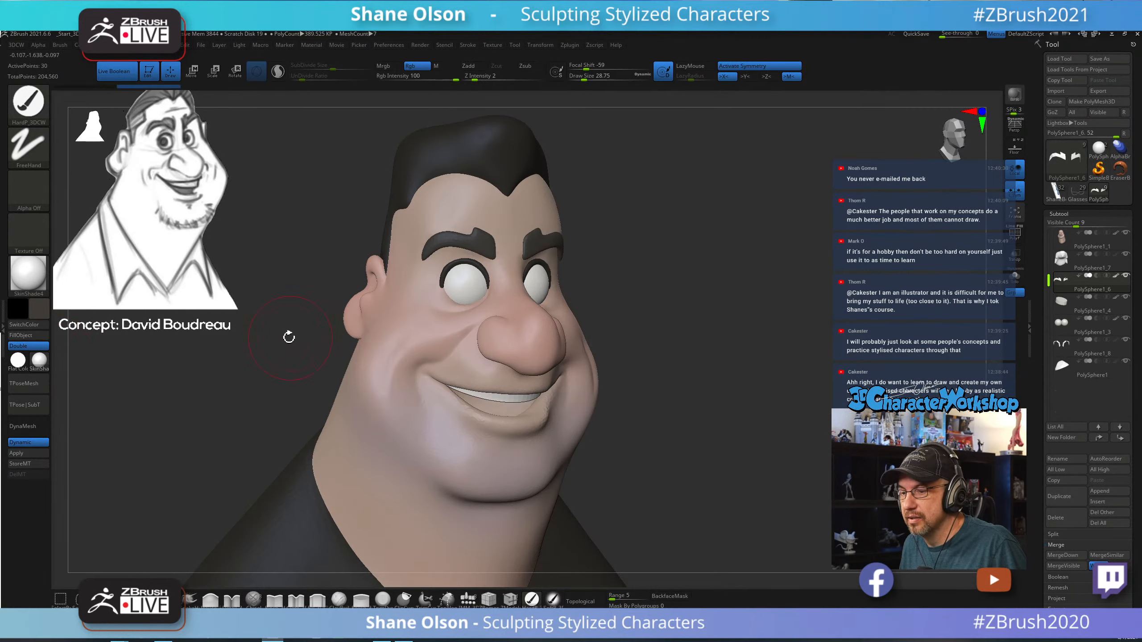
Make the upper eyelids and then the hair the active subtool, and check the bust from the side.
{"action": "left_click", "coordinate": [449, 268], "text": "alt"}
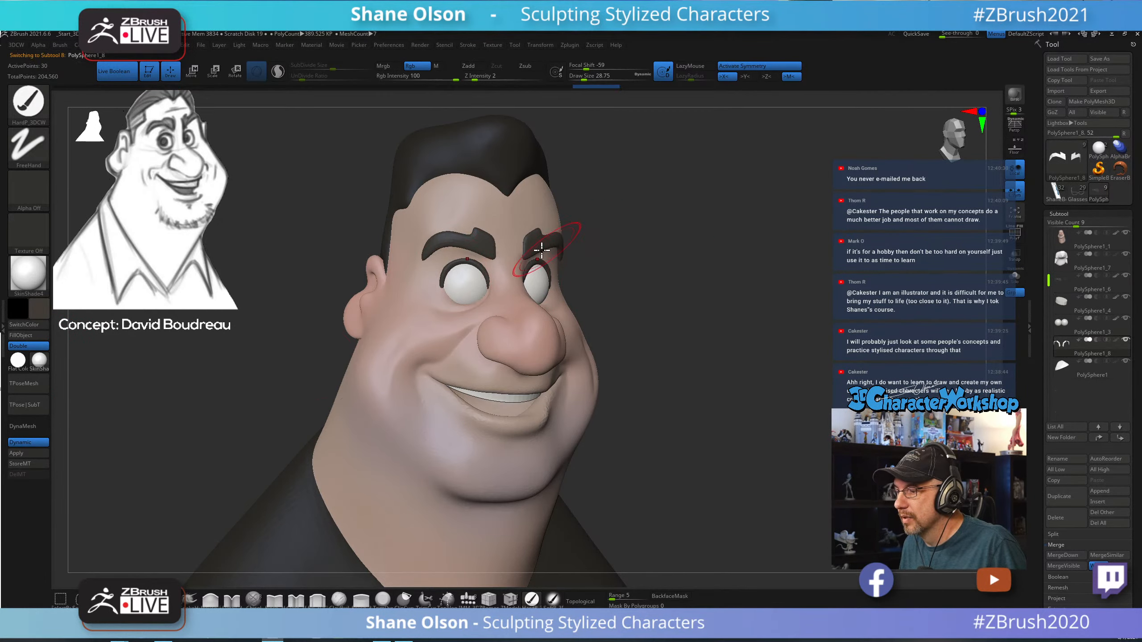
{"action": "left_click", "coordinate": [484, 141], "text": "alt"}
{"action": "left_click_drag", "start_coordinate": [558, 158], "coordinate": [248, 373]}
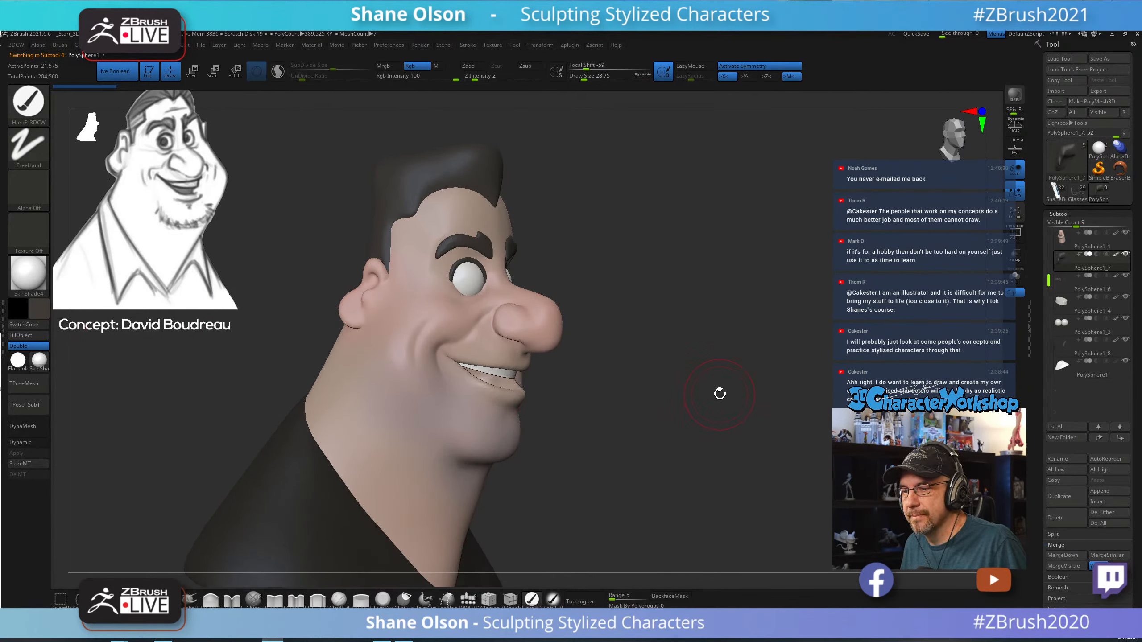
Make the eyeballs the active subtool and insert QuadSphere-2 spheres as pupils on the front of both eyes.
{"action": "left_click_drag", "start_coordinate": [721, 393], "coordinate": [669, 573]}
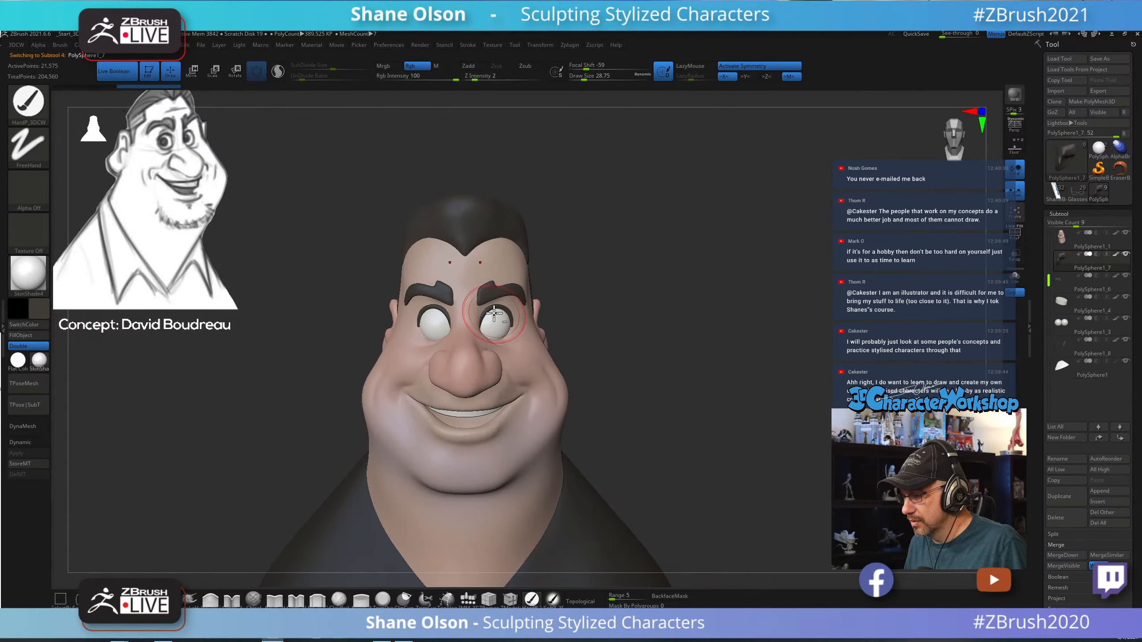
{"action": "left_click", "coordinate": [497, 326], "text": "alt"}
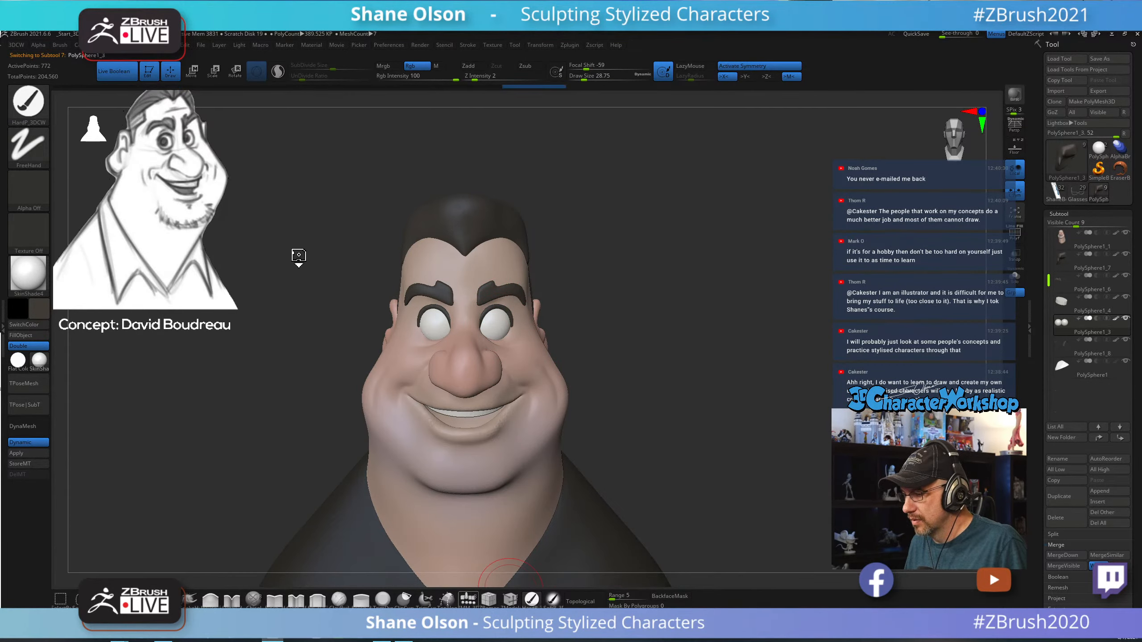
{"action": "left_click", "coordinate": [107, 107]}
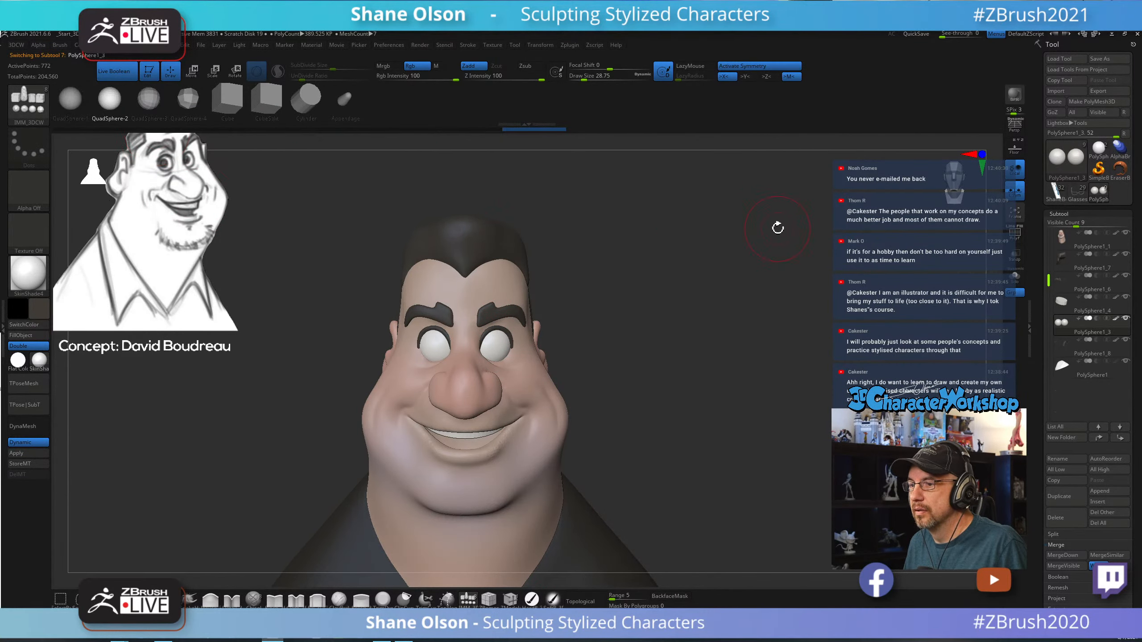
{"action": "left_click_drag", "start_coordinate": [778, 228], "coordinate": [657, 368], "text": "alt"}
{"action": "left_click_drag", "start_coordinate": [495, 397], "coordinate": [497, 412]}
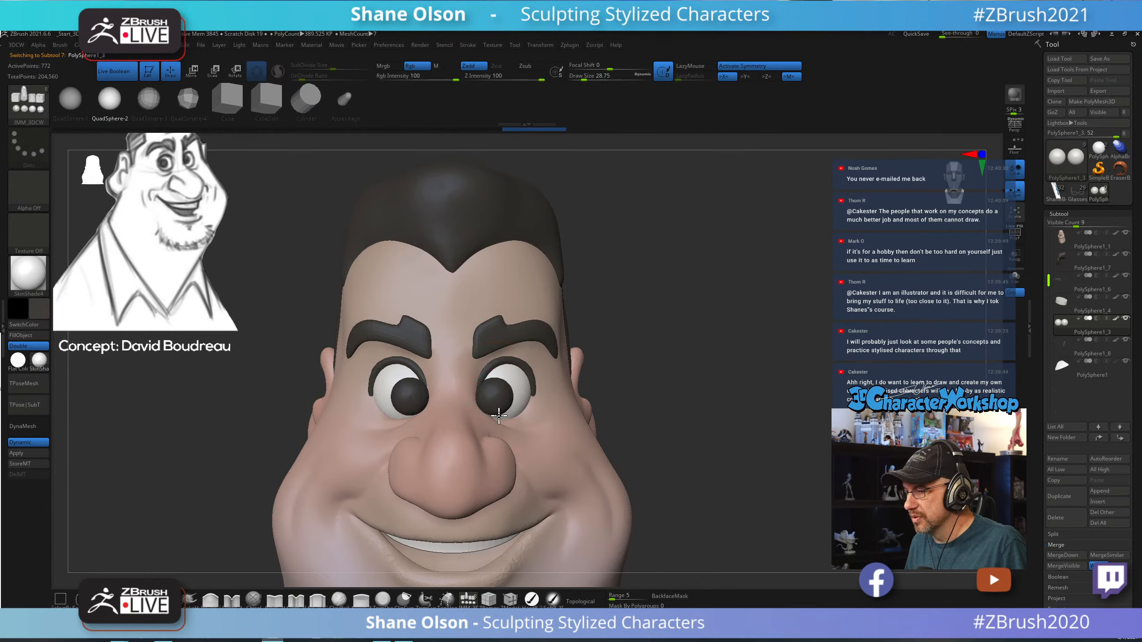
Move the pupil spheres back into the eyeballs and rotate them to follow the angle of the eye surface.
{"action": "left_click_drag", "start_coordinate": [760, 367], "coordinate": [666, 370]}
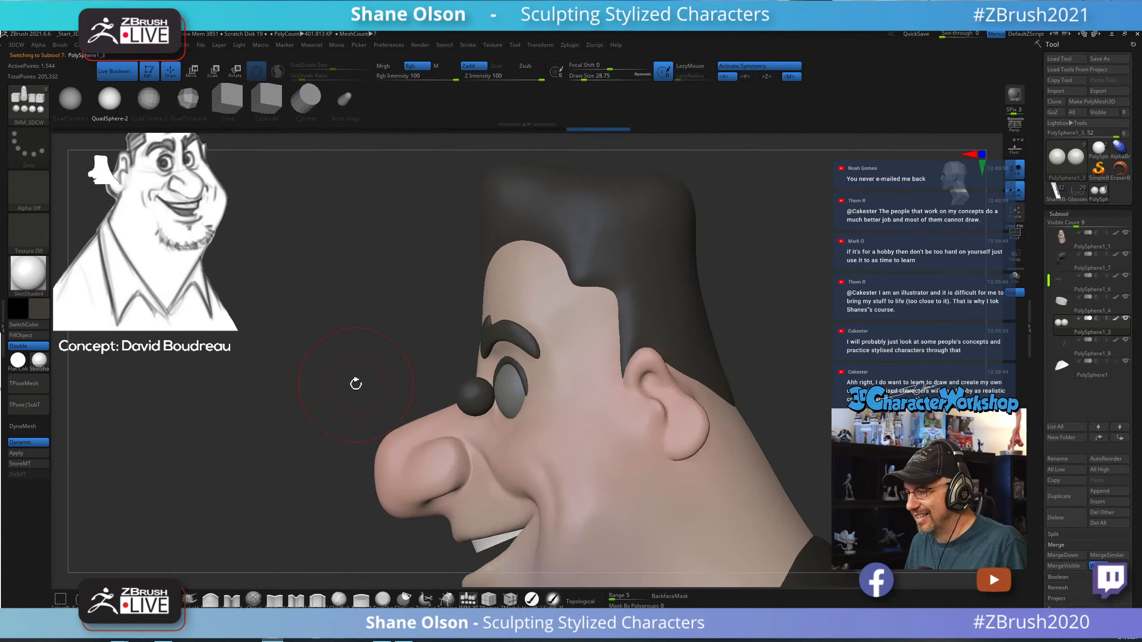
{"action": "key", "text": "w"}
{"action": "left_click_drag", "start_coordinate": [466, 396], "coordinate": [507, 393]}
{"action": "left_click_drag", "start_coordinate": [378, 339], "coordinate": [560, 435]}
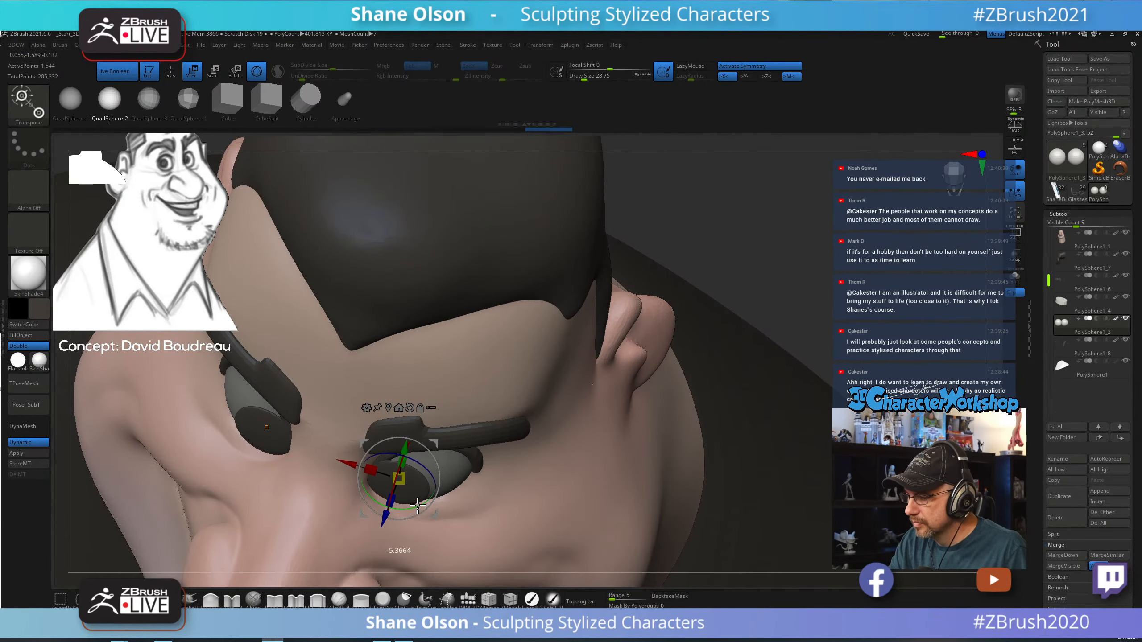
{"action": "left_click_drag", "start_coordinate": [437, 441], "coordinate": [442, 435]}
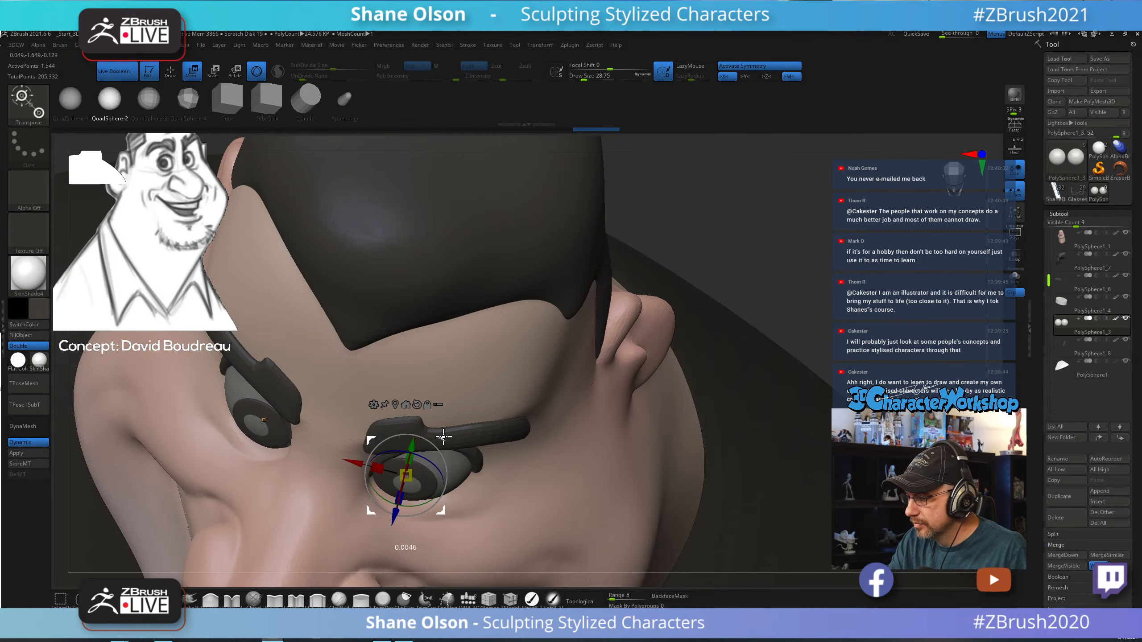
{"action": "mouse_move", "coordinate": [511, 484]}
{"action": "left_mouse_down"}
{"action": "mouse_move", "coordinate": [535, 462]}
{"action": "mouse_move", "coordinate": [505, 482]}
{"action": "mouse_move", "coordinate": [510, 471]}
{"action": "left_mouse_up"}
{"action": "left_click_drag", "start_coordinate": [481, 430], "coordinate": [544, 408], "text": "shift"}
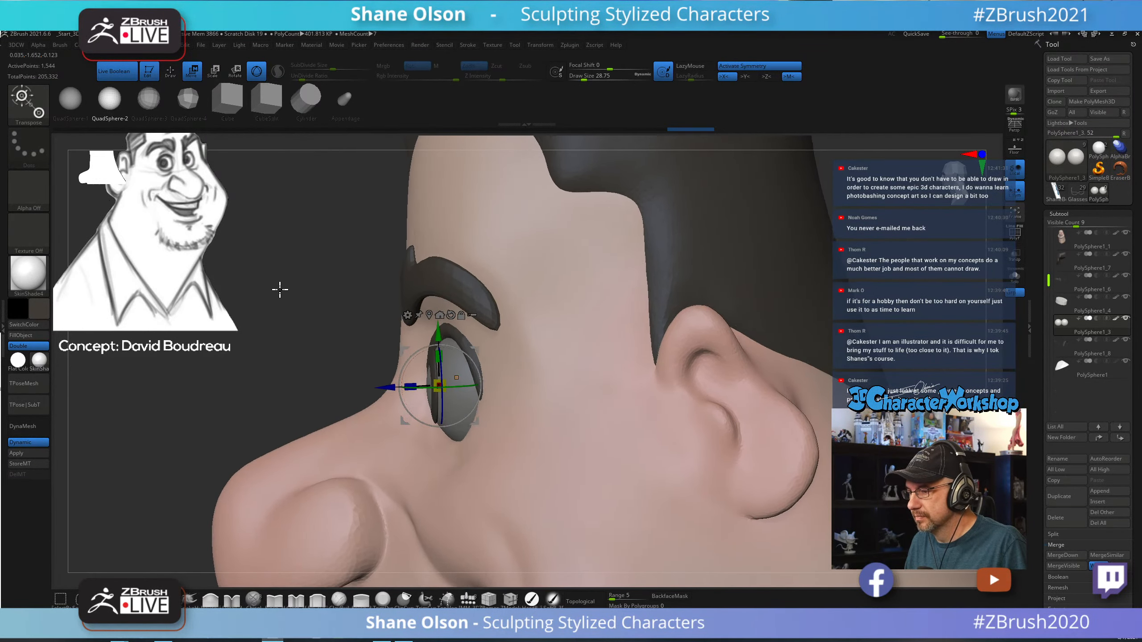
Inflate the pupils with the Inflate_3DCW brush at a draw size of about 13 so their centres cover the eyeballs.
{"action": "left_click_drag", "start_coordinate": [280, 289], "coordinate": [230, 587], "text": "alt"}
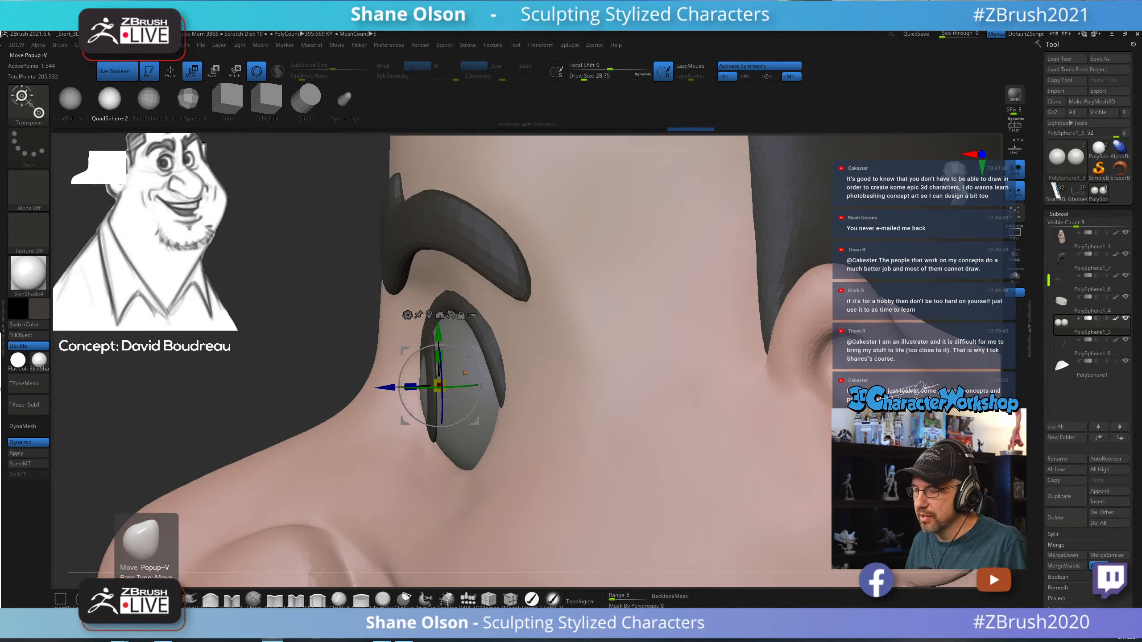
{"action": "left_click", "coordinate": [128, 599]}
{"action": "left_click", "coordinate": [210, 599]}
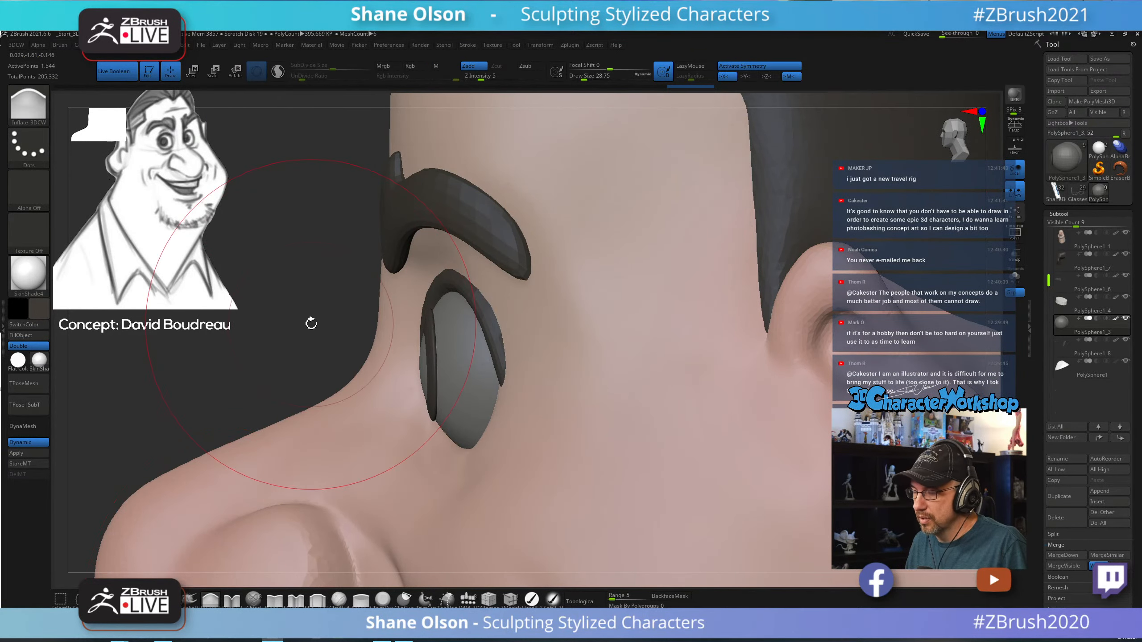
{"action": "left_click_drag", "start_coordinate": [311, 322], "coordinate": [348, 329]}
{"action": "key", "text": "s"}
{"action": "left_click_drag", "start_coordinate": [538, 383], "coordinate": [476, 386]}
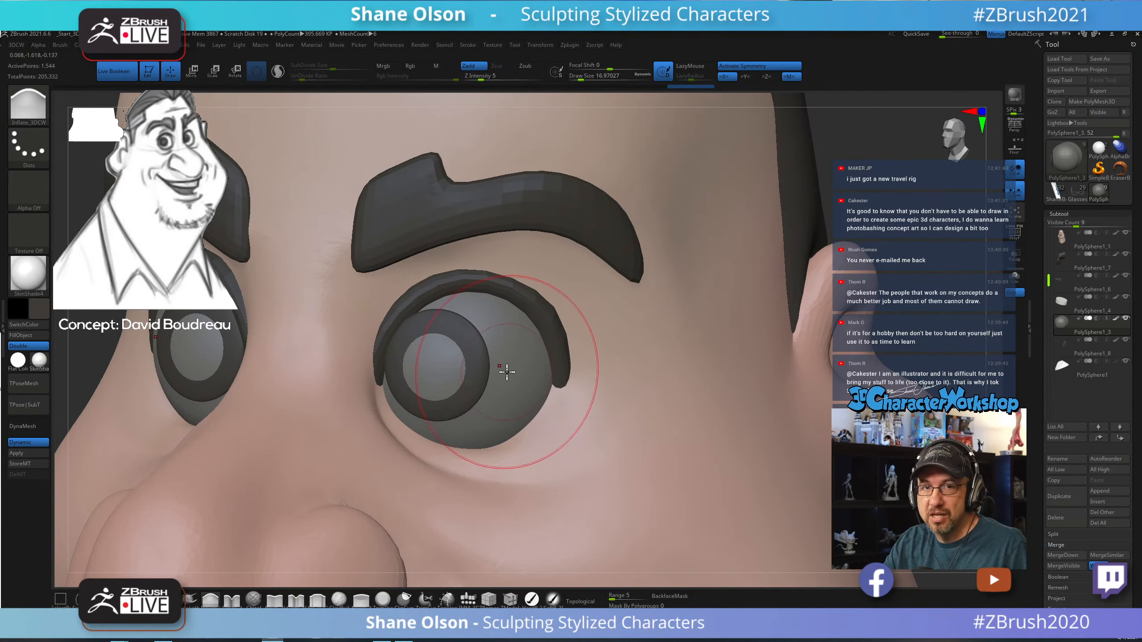
{"action": "right_click_drag", "start_coordinate": [504, 370], "coordinate": [517, 375]}
{"action": "key", "text": "s"}
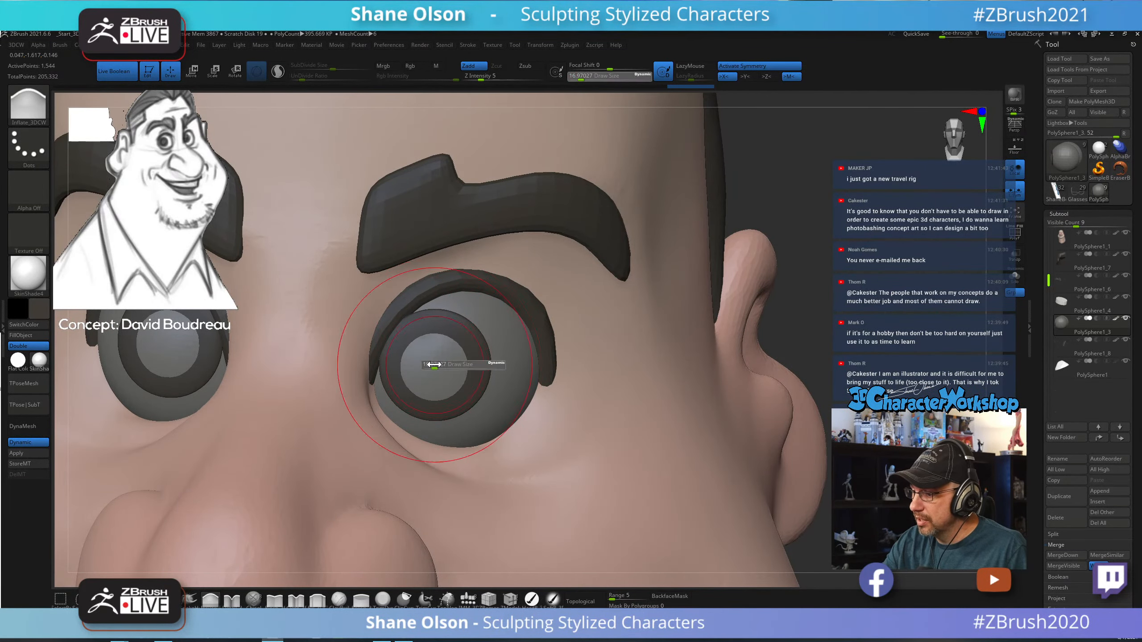
{"action": "left_click_drag", "start_coordinate": [435, 365], "coordinate": [431, 369]}
{"action": "key", "text": "s"}
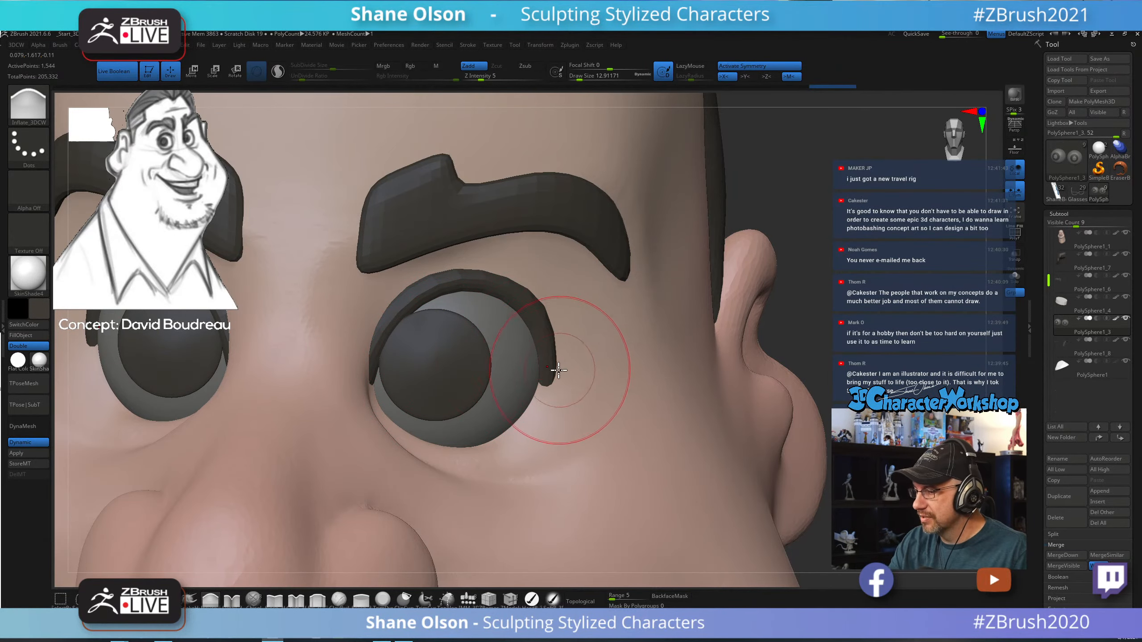
Nudge the pupils slightly in depth with the gizmo so they sit against the eyeballs in side view.
{"action": "mouse_move", "coordinate": [536, 365]}
{"action": "right_mouse_down"}
{"action": "mouse_move", "coordinate": [522, 387]}
{"action": "mouse_move", "coordinate": [578, 385]}
{"action": "mouse_move", "coordinate": [544, 407]}
{"action": "right_mouse_up"}
{"action": "key", "text": "w"}
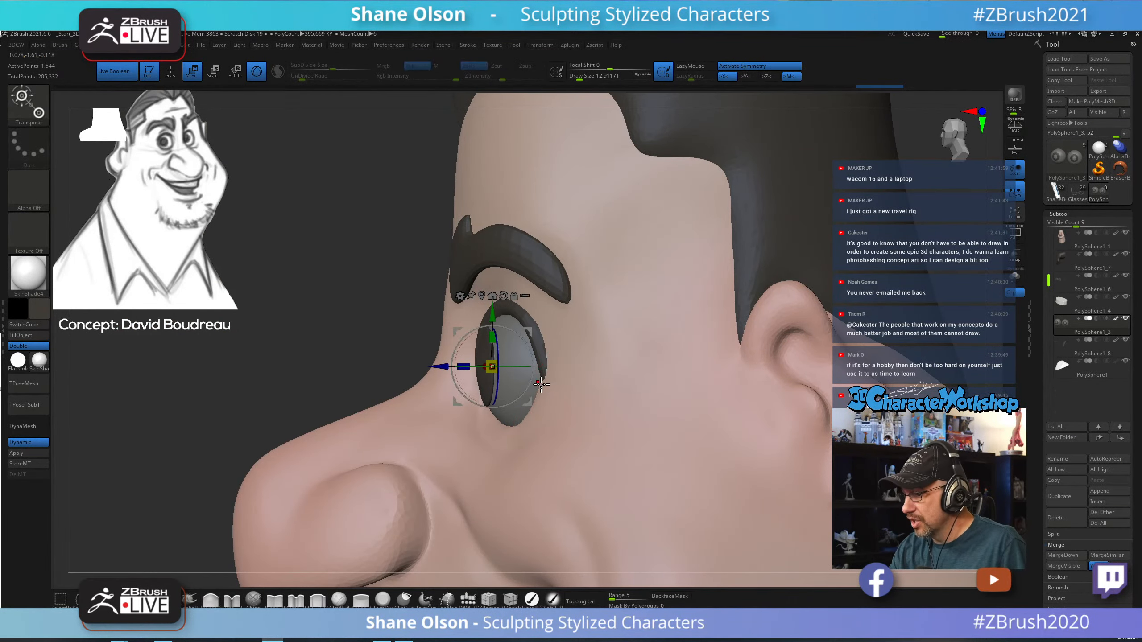
{"action": "left_click_drag", "start_coordinate": [446, 365], "coordinate": [448, 365]}
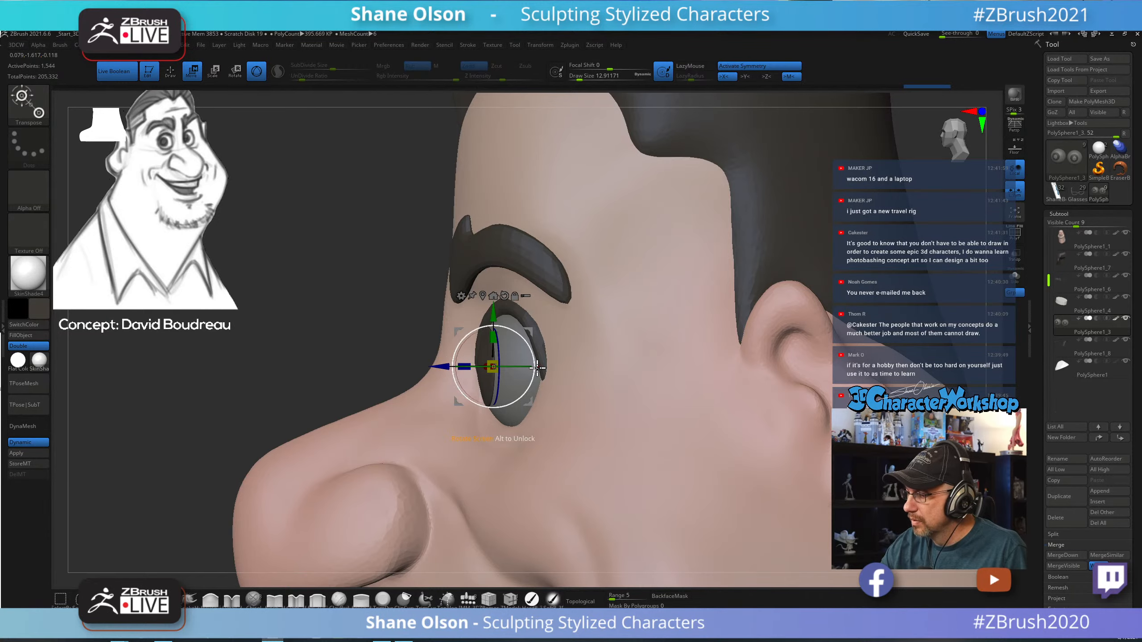
{"action": "mouse_move", "coordinate": [555, 391]}
{"action": "right_mouse_down"}
{"action": "mouse_move", "coordinate": [589, 393]}
{"action": "mouse_move", "coordinate": [566, 400]}
{"action": "mouse_move", "coordinate": [595, 437]}
{"action": "mouse_move", "coordinate": [555, 352]}
{"action": "right_mouse_up"}
{"action": "key", "text": "q"}
Split the unmasked pupils off the eyeballs into their own subtool.
{"action": "right_click_drag", "start_coordinate": [759, 430], "coordinate": [743, 353], "text": "alt"}
{"action": "left_click_drag", "start_coordinate": [731, 399], "coordinate": [740, 402], "text": "ctrl"}
{"action": "left_click", "coordinate": [742, 404], "text": "ctrl"}
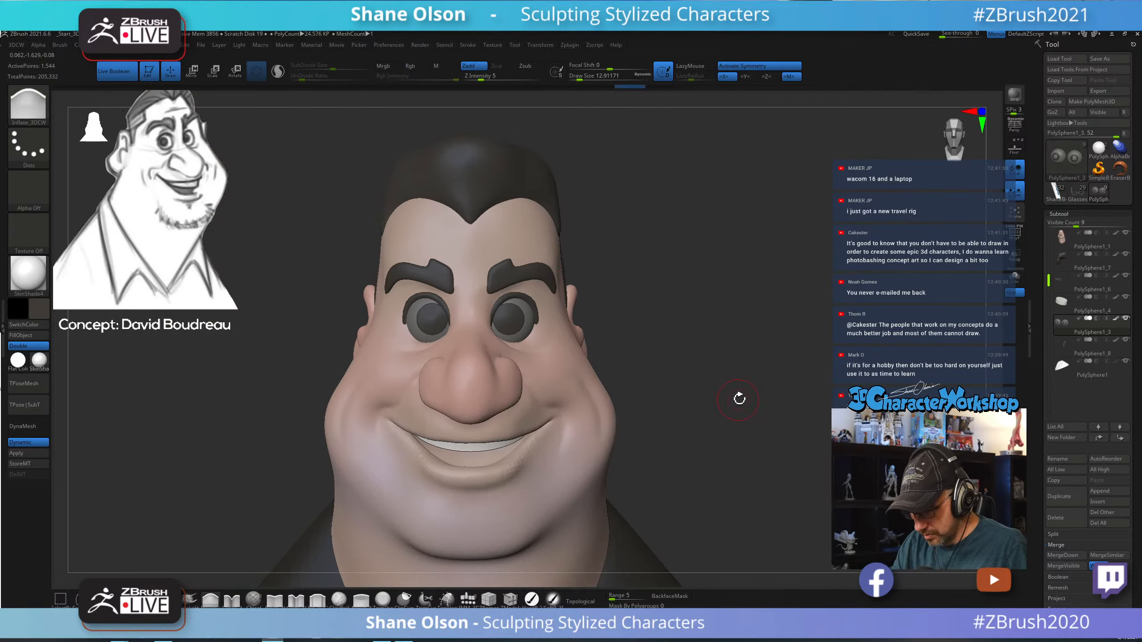
{"action": "key", "text": "space"}
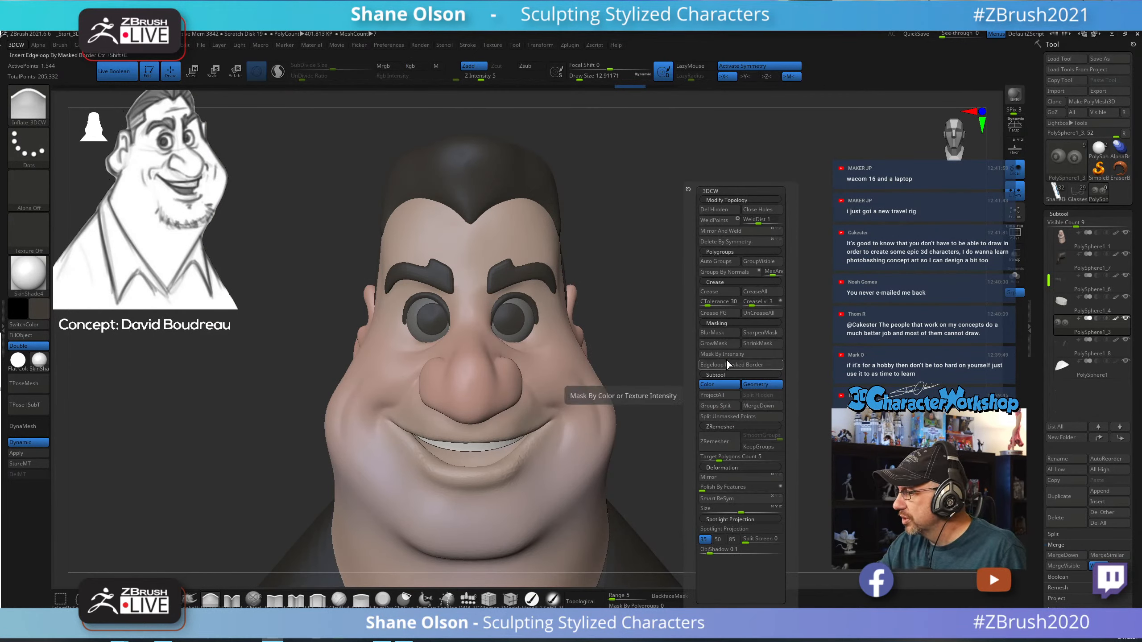
{"action": "left_click", "coordinate": [727, 417]}
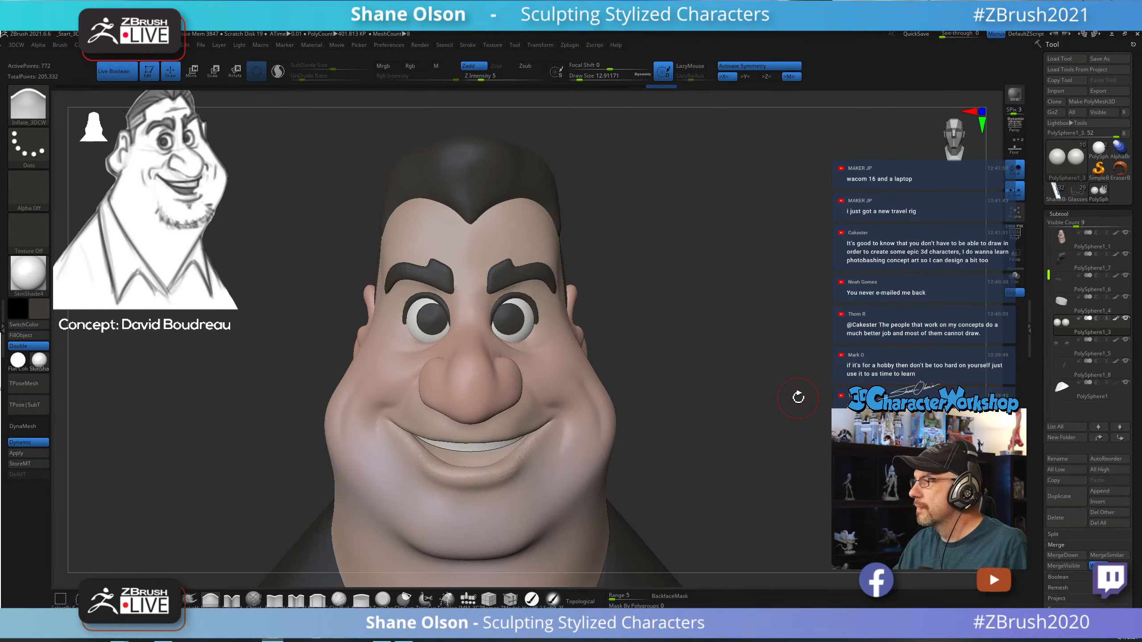
Reset the orientation of the gizmo on the eyeballs and try a very small vertical move.
{"action": "mouse_move", "coordinate": [773, 377]}
{"action": "right_mouse_down"}
{"action": "mouse_move", "coordinate": [772, 400]}
{"action": "mouse_move", "coordinate": [736, 423]}
{"action": "mouse_move", "coordinate": [722, 349]}
{"action": "mouse_move", "coordinate": [699, 324]}
{"action": "right_mouse_up"}
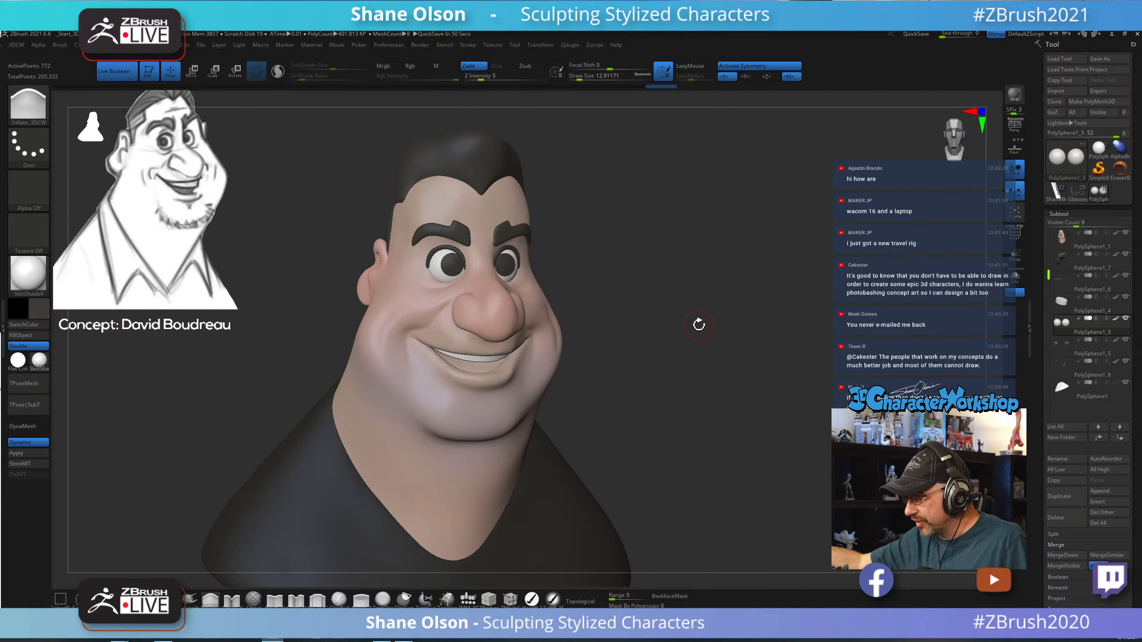
{"action": "left_click_drag", "start_coordinate": [698, 324], "coordinate": [683, 322]}
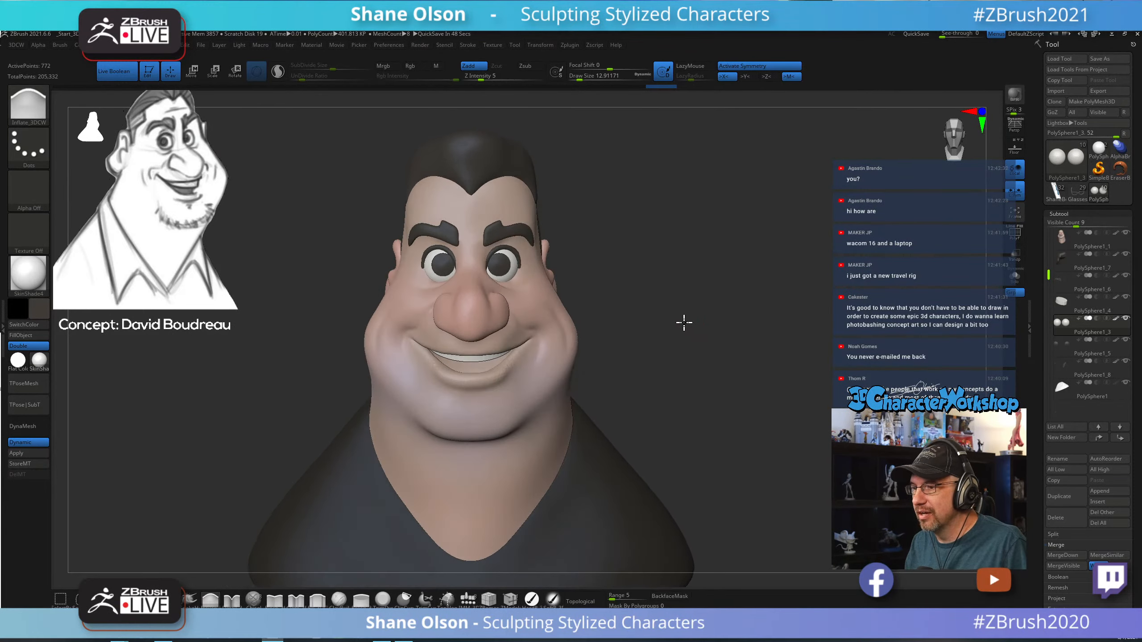
{"action": "key", "text": "f"}
{"action": "key", "text": "w"}
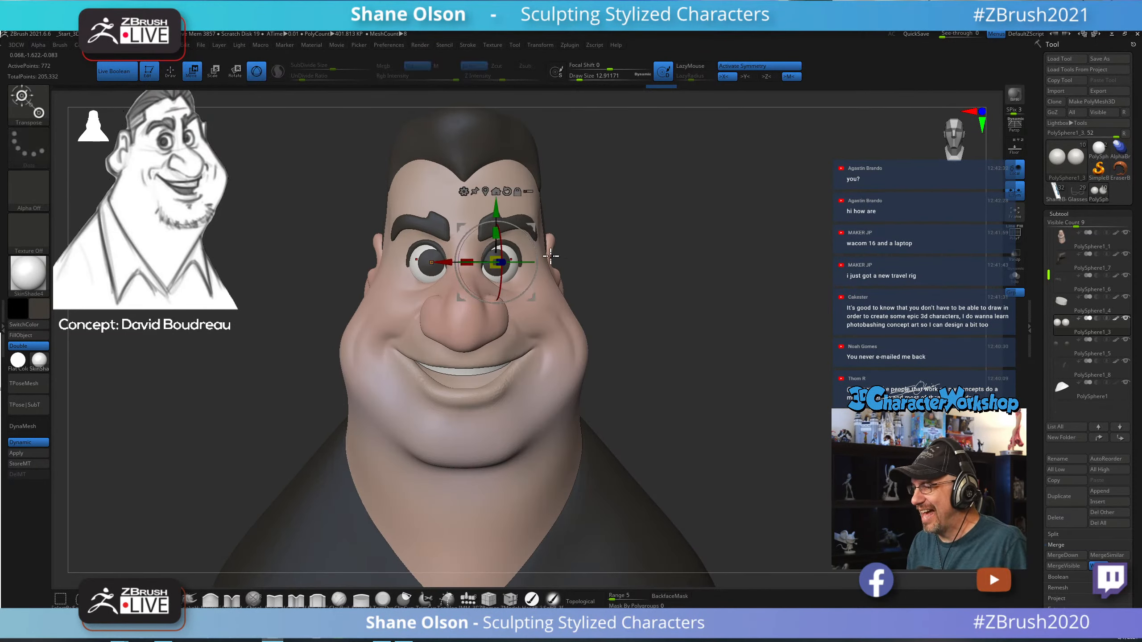
{"action": "left_click", "coordinate": [505, 191]}
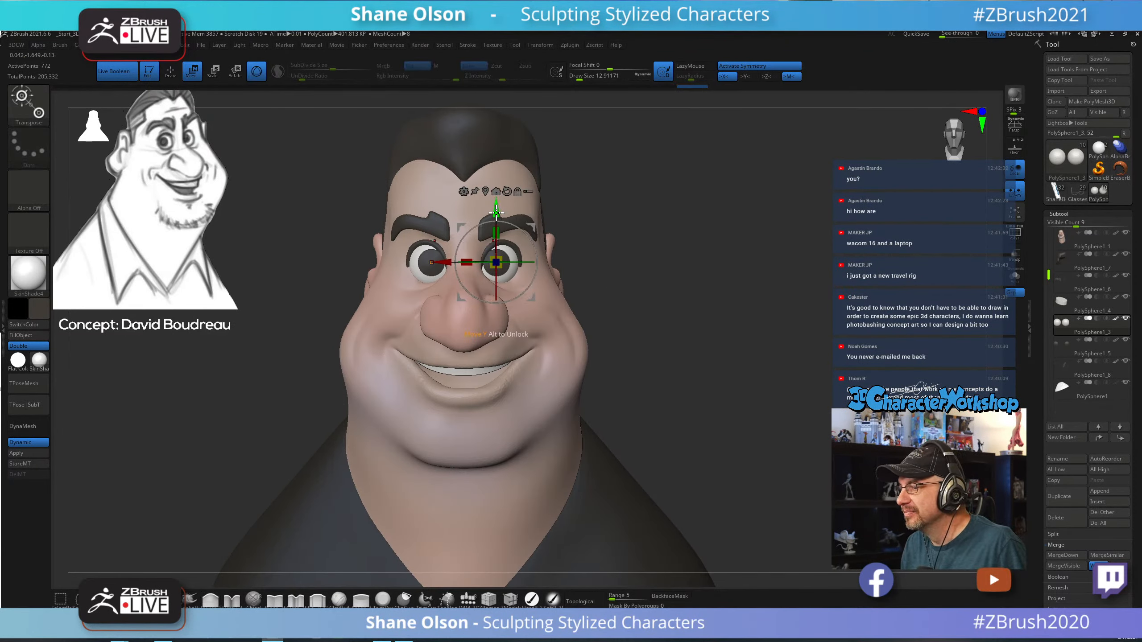
{"action": "left_click_drag", "start_coordinate": [496, 212], "coordinate": [496, 213]}
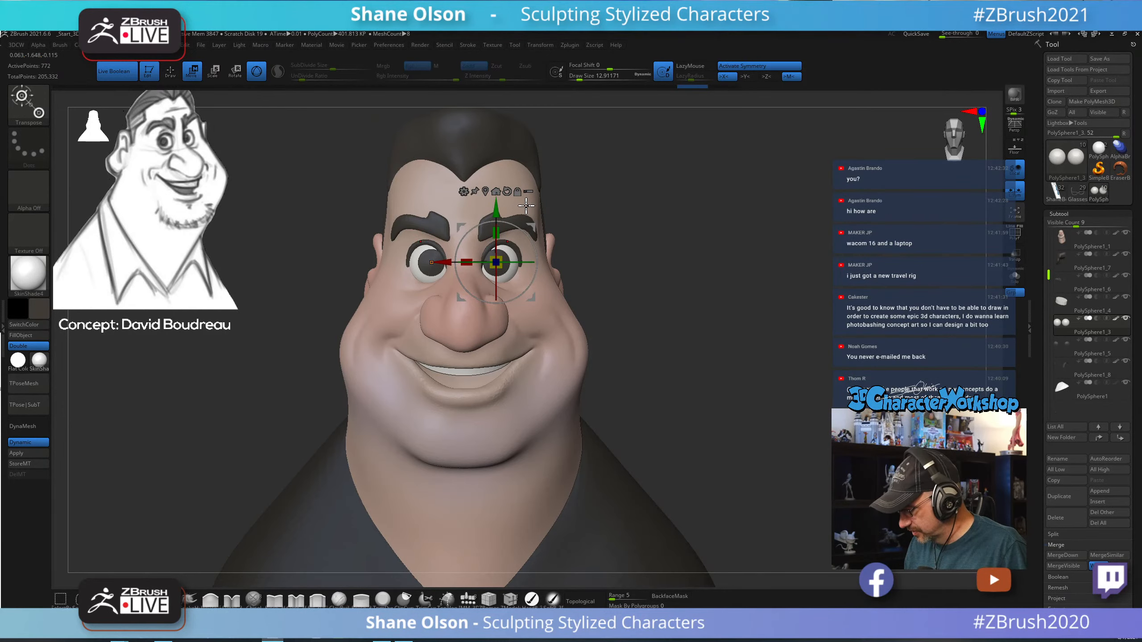
Make the pupils the active subtool, nudge them vertically and rotate them slightly to fit the eyeballs.
{"action": "key", "text": "Down"}
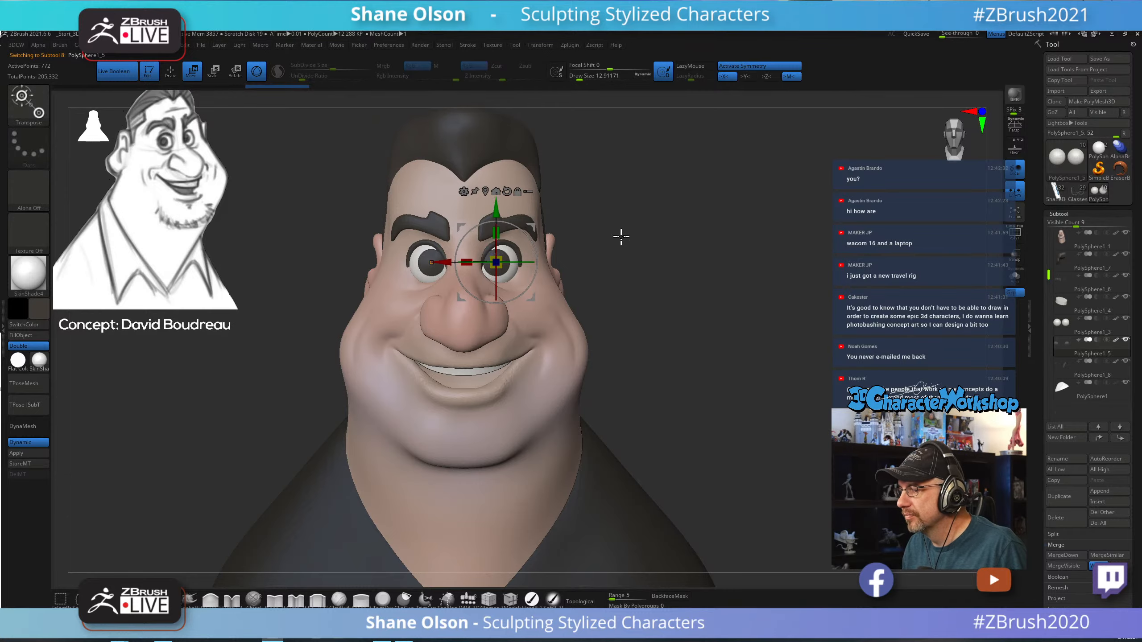
{"action": "left_click_drag", "start_coordinate": [624, 229], "coordinate": [616, 265], "text": "alt"}
{"action": "left_click_drag", "start_coordinate": [498, 207], "coordinate": [497, 209]}
{"action": "left_click_drag", "start_coordinate": [681, 283], "coordinate": [467, 253]}
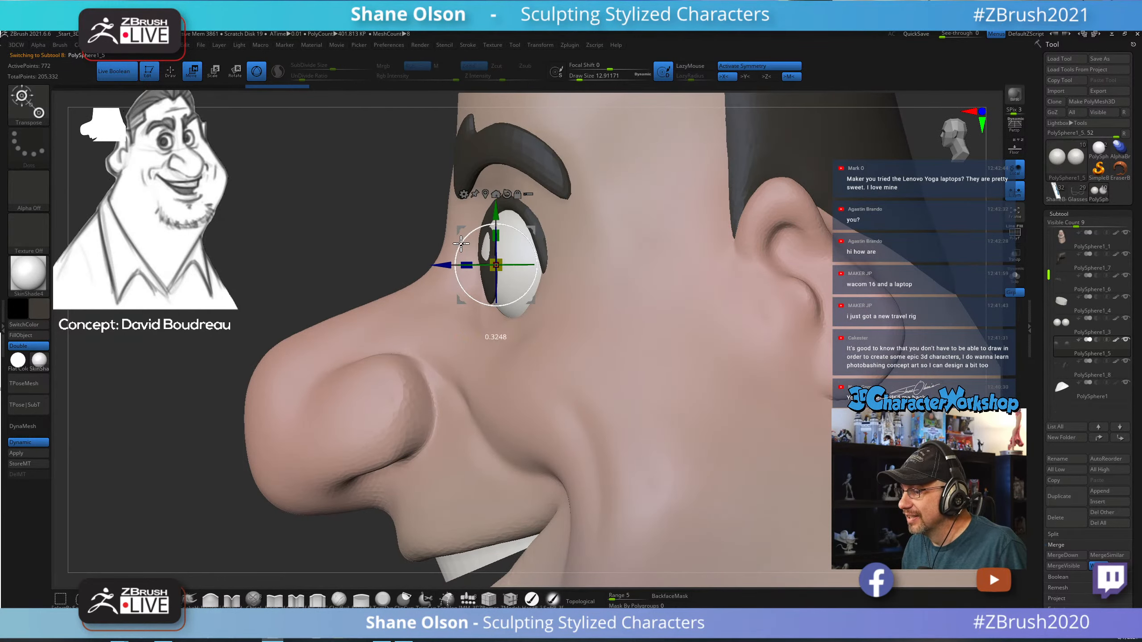
{"action": "left_click_drag", "start_coordinate": [364, 245], "coordinate": [408, 243], "text": "shift"}
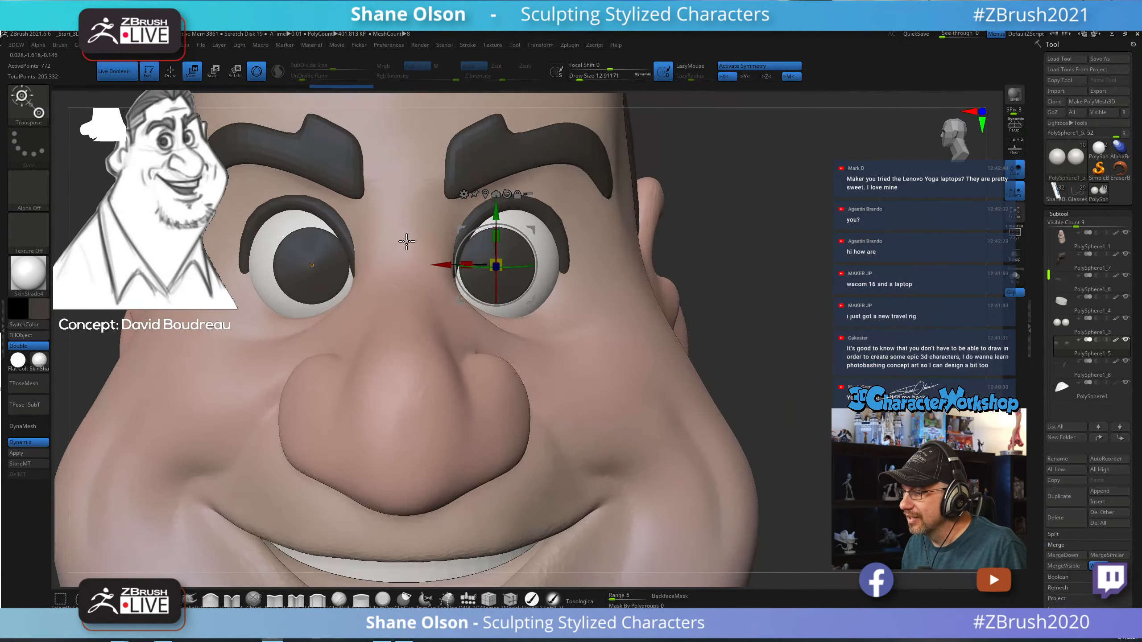
{"action": "left_click_drag", "start_coordinate": [750, 245], "coordinate": [773, 285], "text": "alt"}
{"action": "key", "text": "q"}
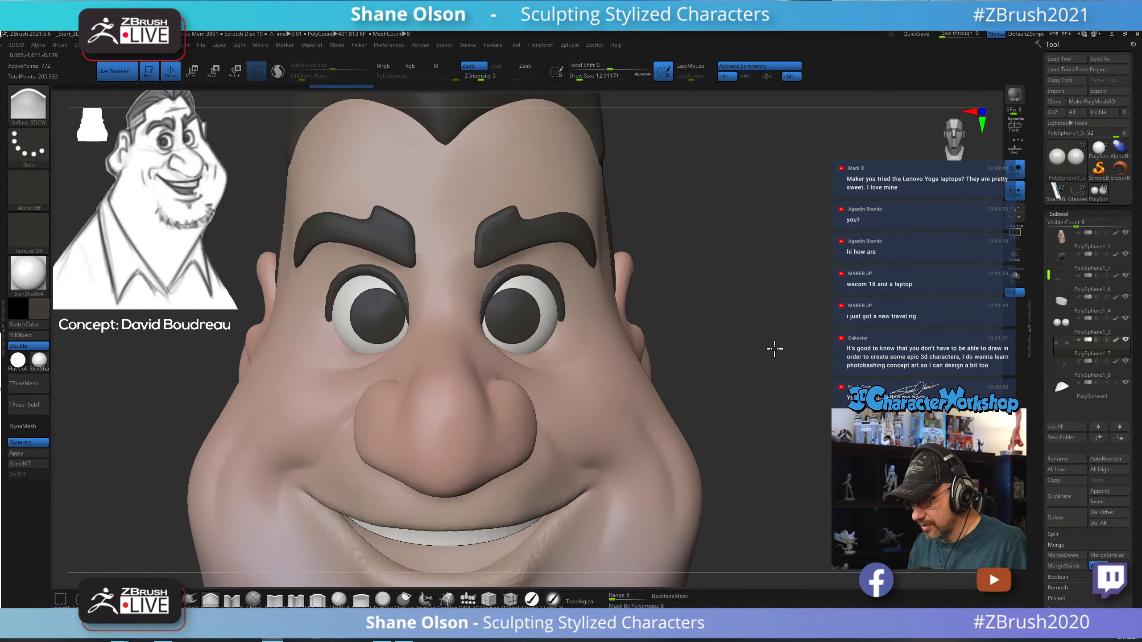
Make the upper eyelids the active subtool and adjust their shape around the eyes with the Move brush.
{"action": "mouse_move", "coordinate": [775, 349]}
{"action": "left_mouse_down", "text": "alt"}
{"action": "mouse_move", "coordinate": [724, 337]}
{"action": "mouse_move", "coordinate": [727, 318]}
{"action": "mouse_move", "coordinate": [714, 312]}
{"action": "mouse_move", "coordinate": [714, 336]}
{"action": "left_mouse_up", "text": "alt"}
{"action": "left_click_drag", "start_coordinate": [612, 261], "coordinate": [565, 261]}
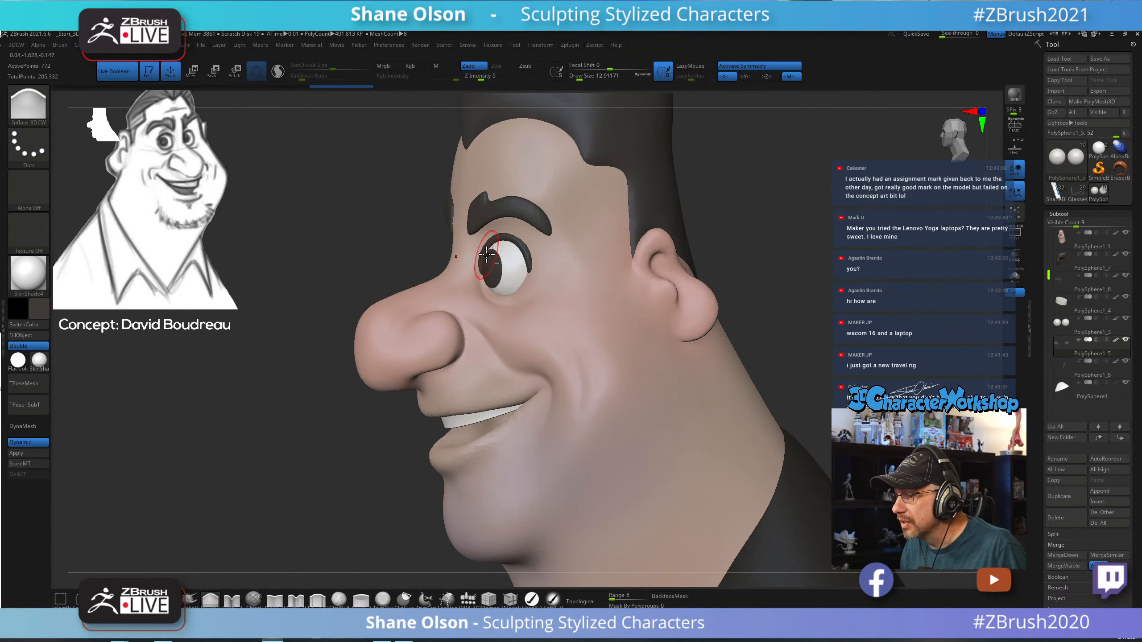
{"action": "left_click_drag", "start_coordinate": [359, 237], "coordinate": [359, 264], "text": "alt"}
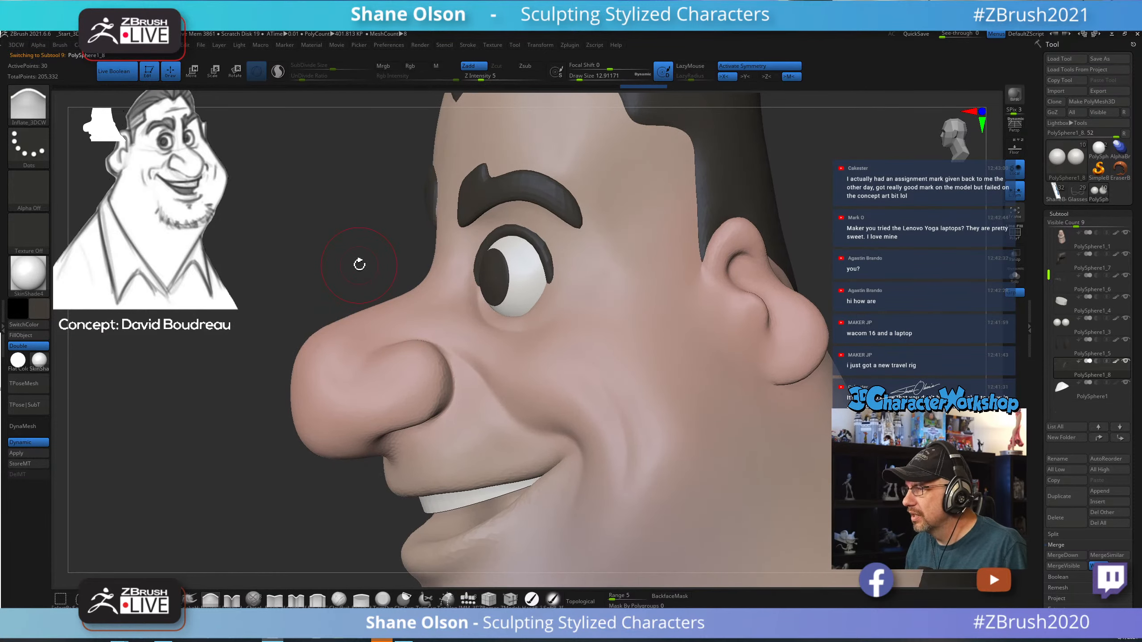
{"action": "left_click_drag", "start_coordinate": [837, 230], "coordinate": [783, 319]}
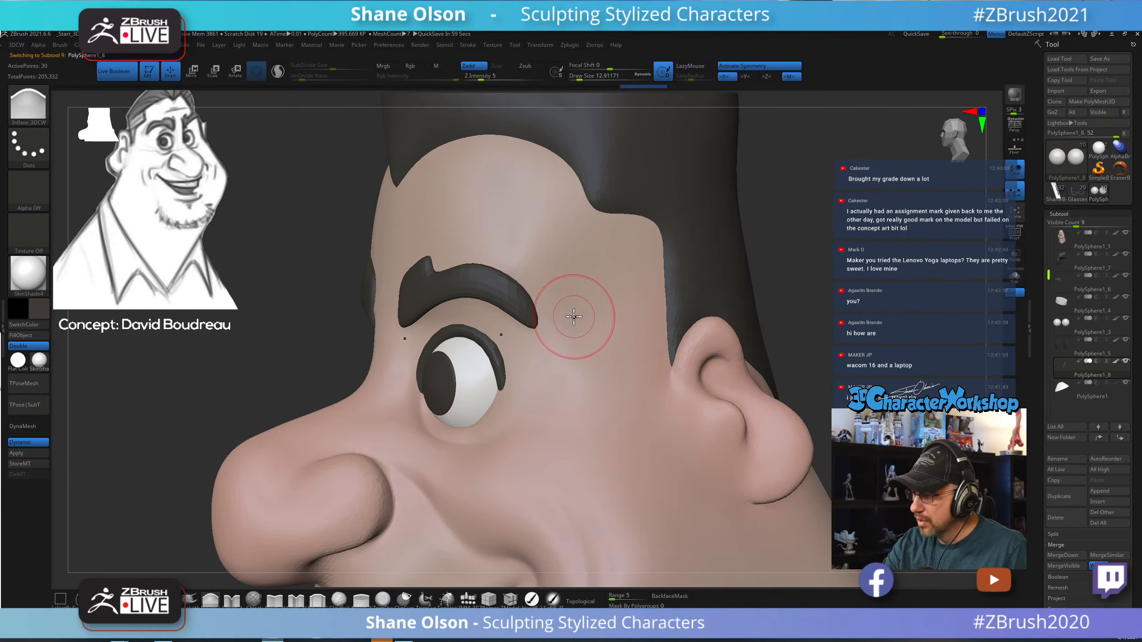
{"action": "right_click_drag", "start_coordinate": [574, 317], "coordinate": [583, 297]}
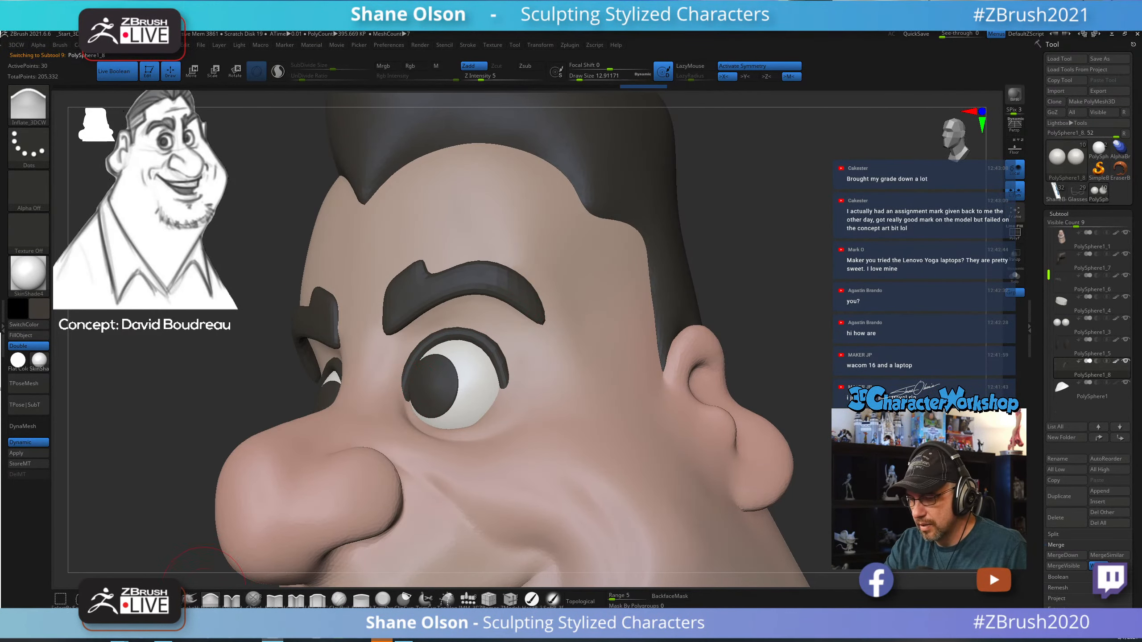
{"action": "left_click", "coordinate": [168, 599]}
{"action": "mouse_move", "coordinate": [434, 363]}
{"action": "right_mouse_down"}
{"action": "mouse_move", "coordinate": [443, 375]}
{"action": "mouse_move", "coordinate": [445, 365]}
{"action": "mouse_move", "coordinate": [415, 382]}
{"action": "mouse_move", "coordinate": [433, 373]}
{"action": "mouse_move", "coordinate": [435, 345]}
{"action": "mouse_move", "coordinate": [472, 381]}
{"action": "mouse_move", "coordinate": [454, 401]}
{"action": "mouse_move", "coordinate": [481, 418]}
{"action": "right_mouse_up"}
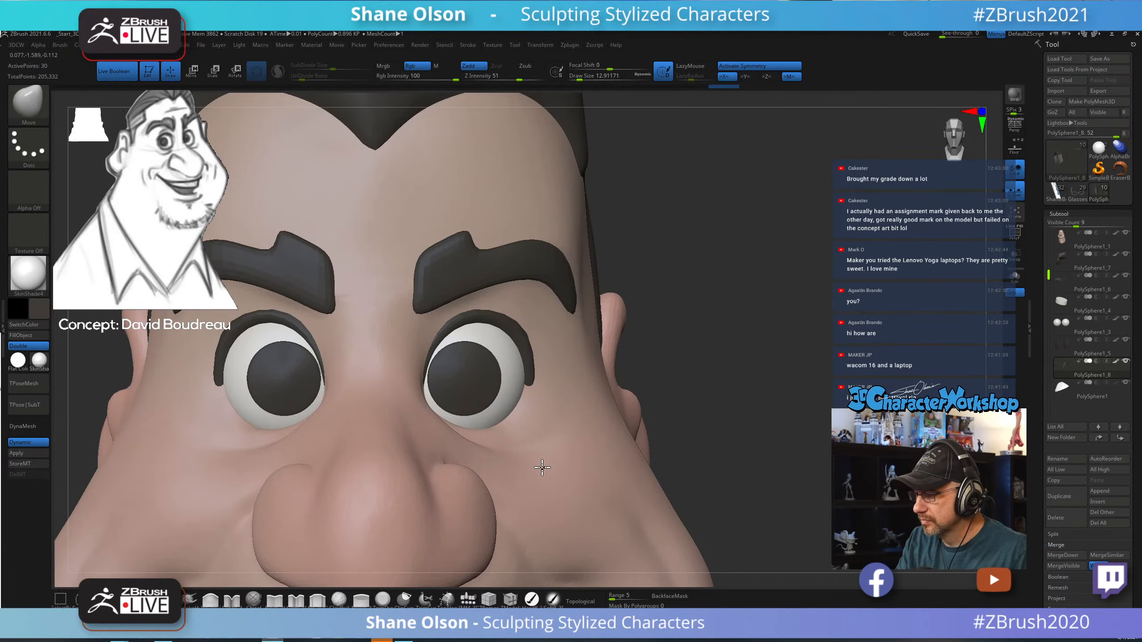
{"action": "mouse_move", "coordinate": [542, 468]}
{"action": "right_mouse_down", "text": "ctrl"}
{"action": "mouse_move", "coordinate": [538, 453]}
{"action": "mouse_move", "coordinate": [571, 453]}
{"action": "mouse_move", "coordinate": [522, 454]}
{"action": "mouse_move", "coordinate": [555, 433]}
{"action": "right_mouse_up", "text": "ctrl"}
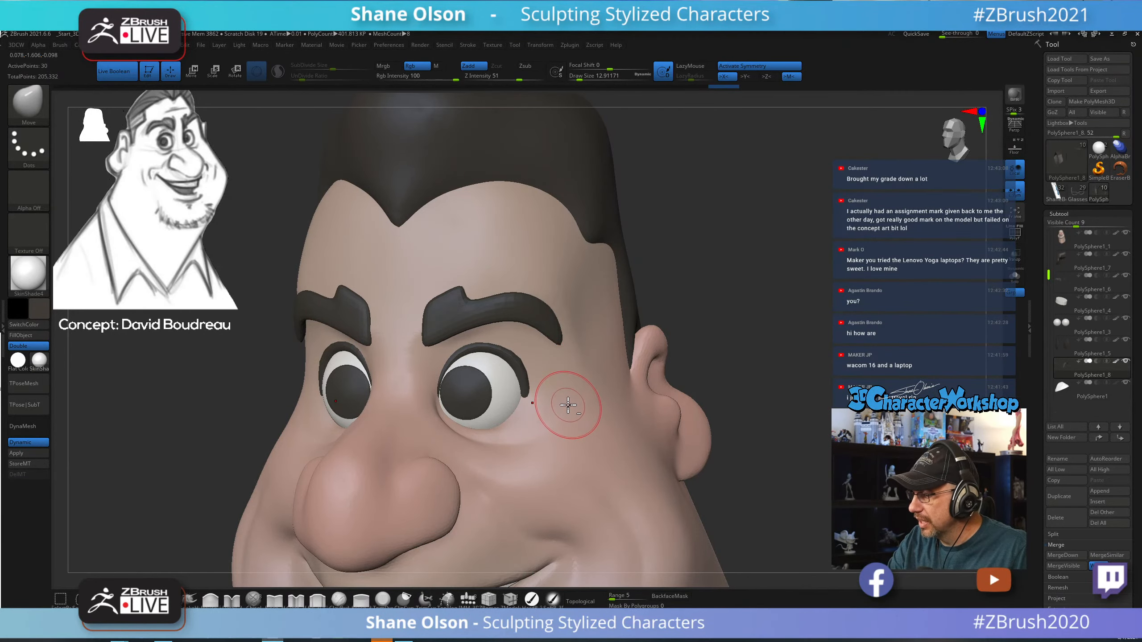
{"action": "mouse_move", "coordinate": [561, 386]}
{"action": "right_mouse_down"}
{"action": "mouse_move", "coordinate": [579, 368]}
{"action": "mouse_move", "coordinate": [545, 342]}
{"action": "mouse_move", "coordinate": [523, 352]}
{"action": "mouse_move", "coordinate": [569, 375]}
{"action": "mouse_move", "coordinate": [591, 366]}
{"action": "right_mouse_up"}
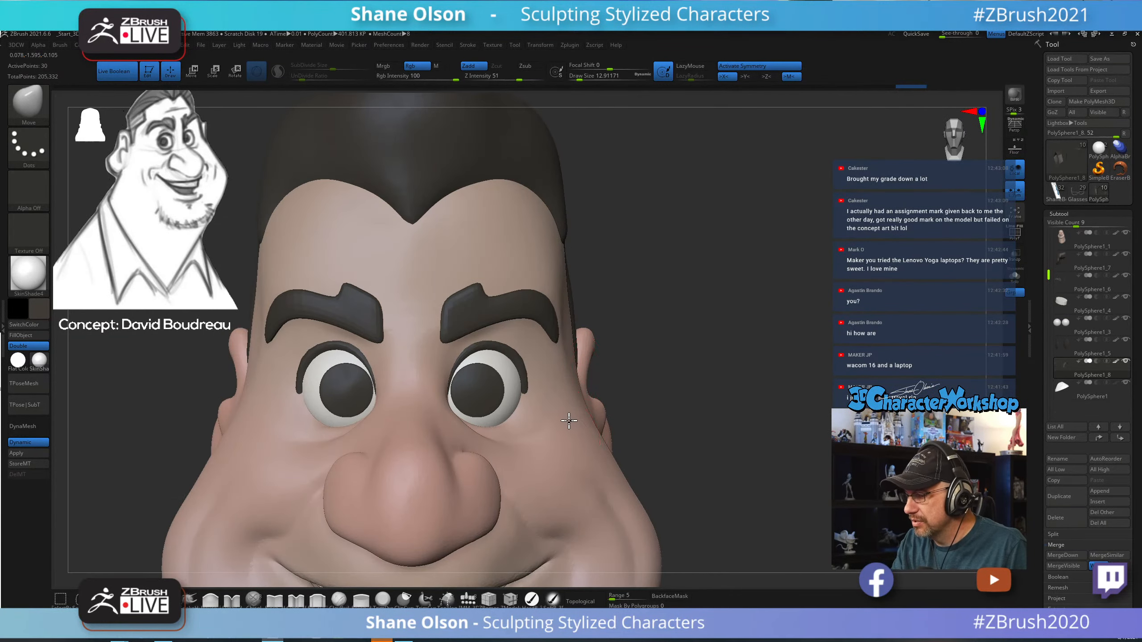
{"action": "right_click_drag", "start_coordinate": [569, 419], "coordinate": [630, 385], "text": "ctrl"}
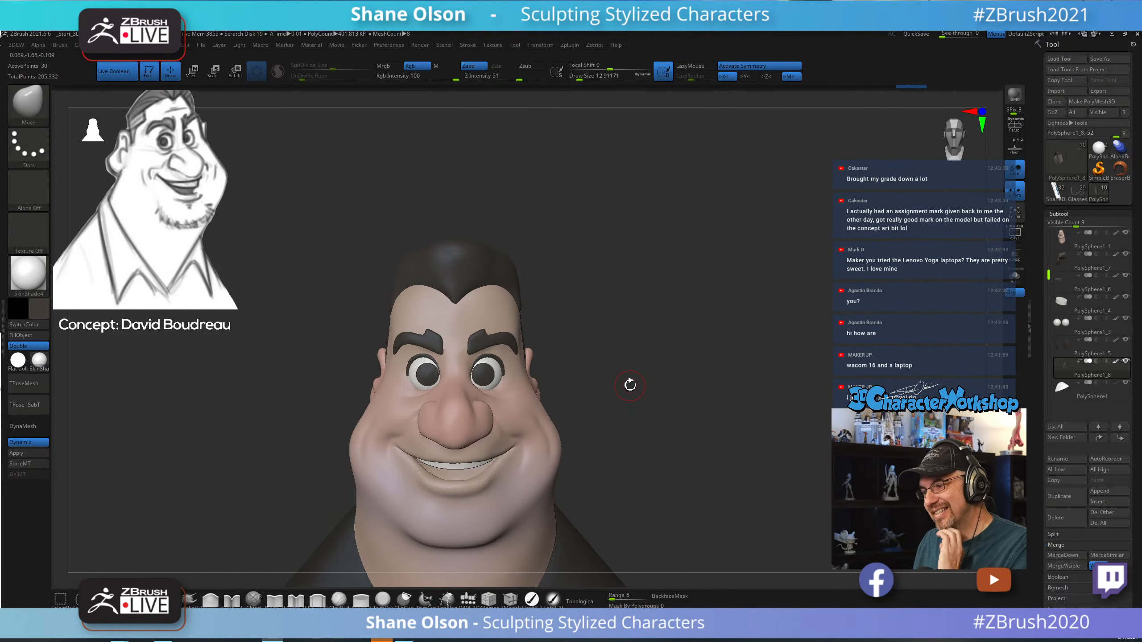
Make the head the active subtool and try smoothing the skin beside the mouth corners.
{"action": "right_click_drag", "start_coordinate": [639, 348], "coordinate": [660, 350]}
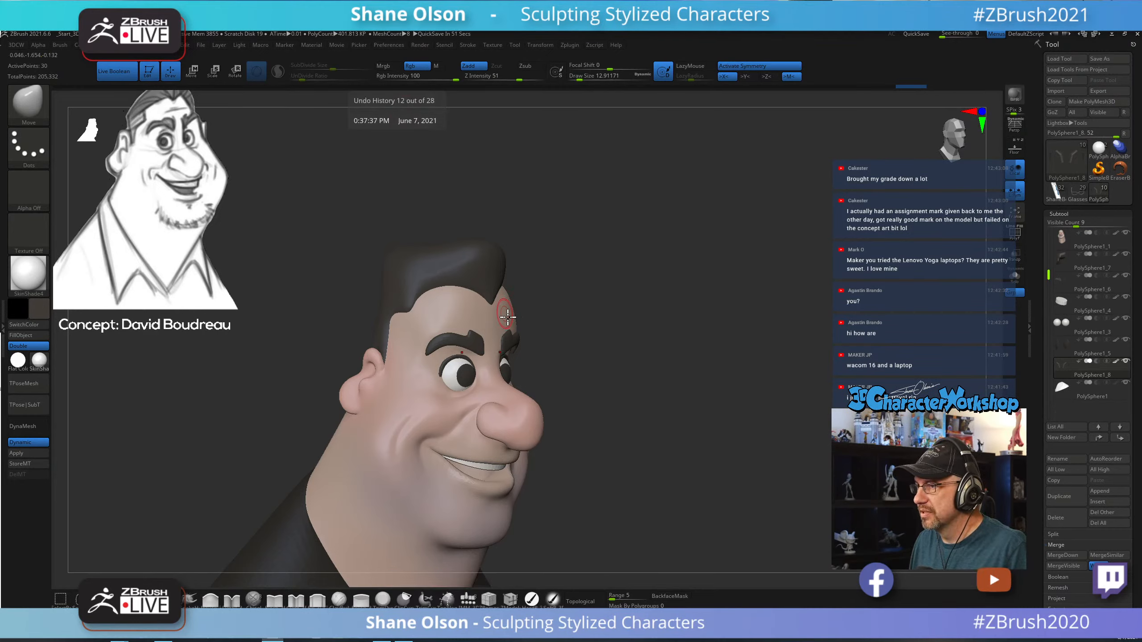
{"action": "left_click_drag", "start_coordinate": [695, 322], "coordinate": [735, 289]}
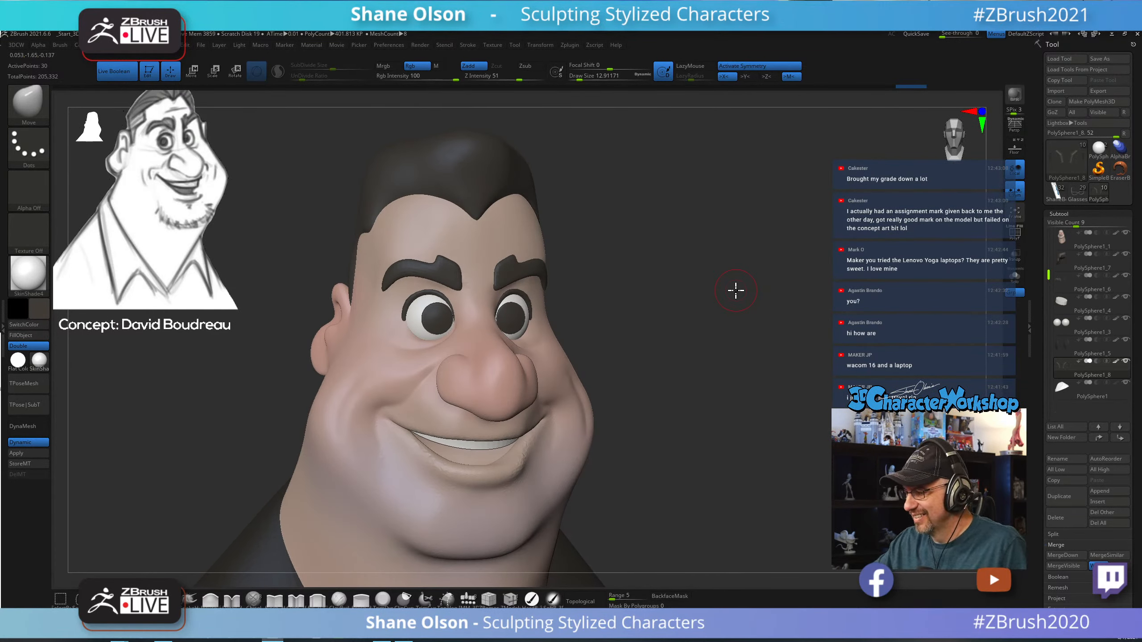
{"action": "left_click_drag", "start_coordinate": [645, 438], "coordinate": [560, 450], "text": "shift"}
{"action": "left_click", "coordinate": [545, 459], "text": "alt"}
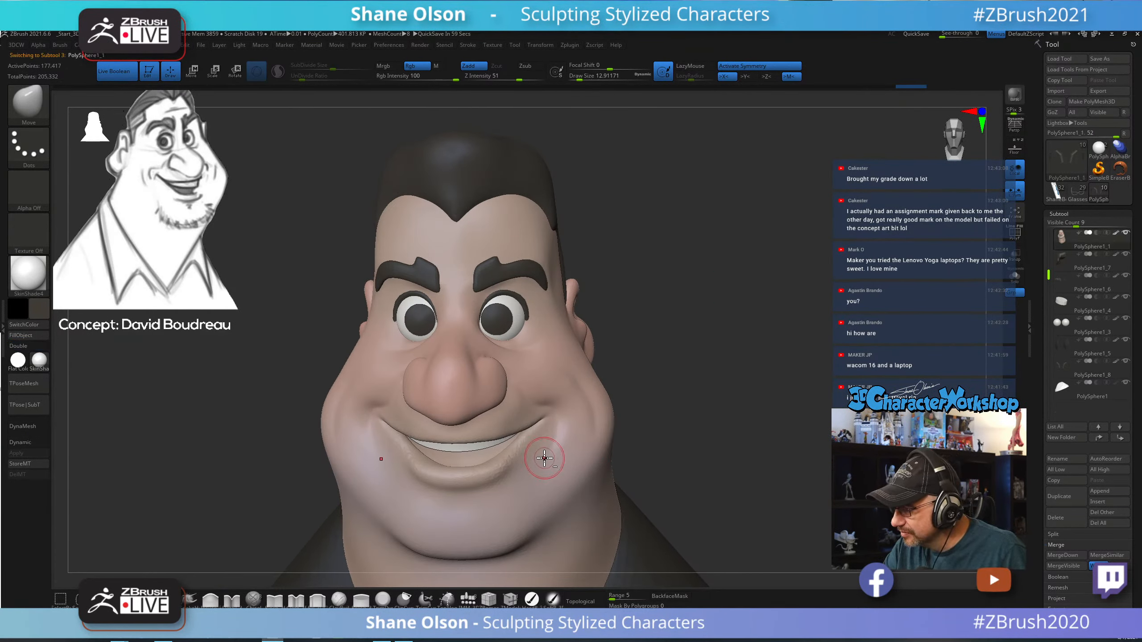
{"action": "left_click_drag", "start_coordinate": [517, 453], "coordinate": [542, 437], "text": "shift"}
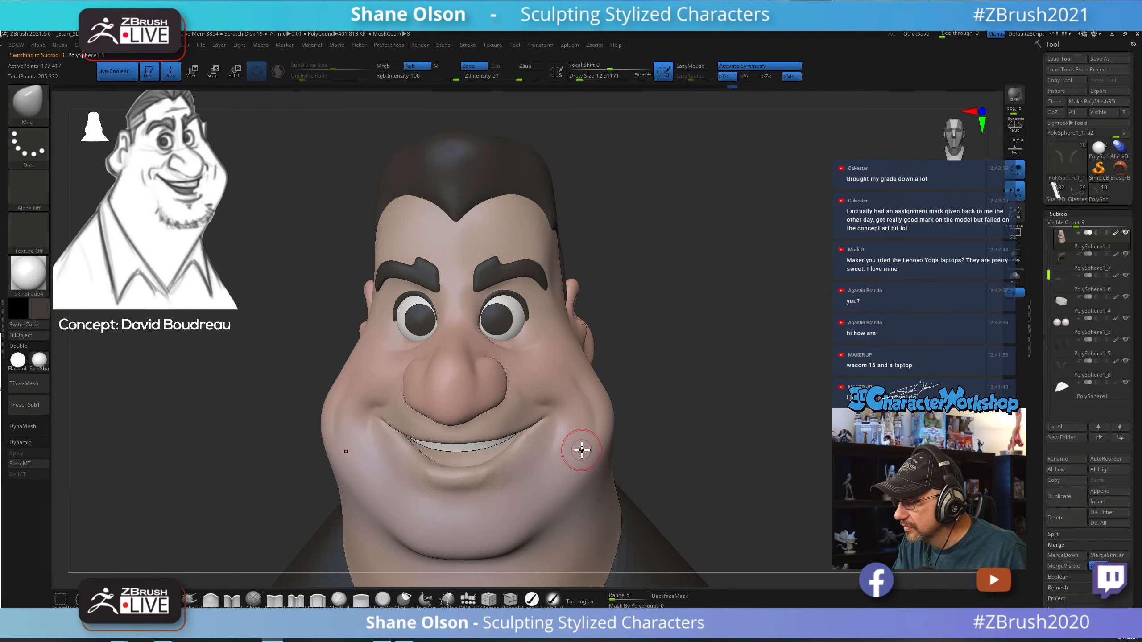
{"action": "key", "text": "ctrl+z"}
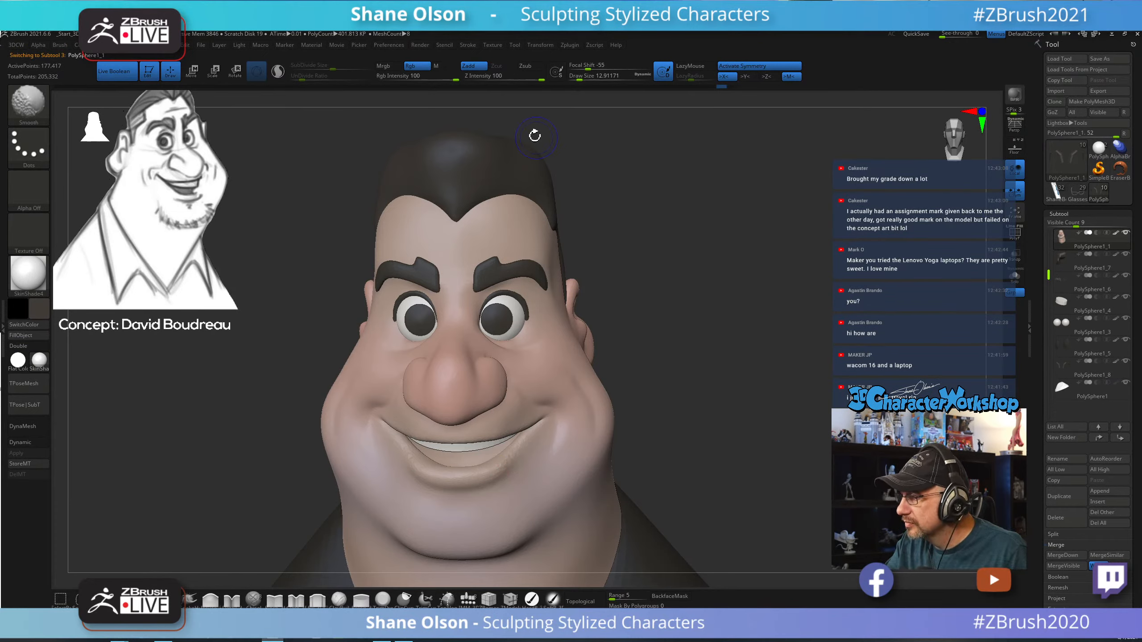
Set the Smooth brush's intensity to 18 and its draw size to about 25, and soften the cheeks around the mouth corners.
{"action": "left_click", "coordinate": [496, 77], "text": "shift"}
{"action": "key", "text": "s"}
{"action": "mouse_move", "coordinate": [665, 356]}
{"action": "left_mouse_down"}
{"action": "mouse_move", "coordinate": [661, 314]}
{"action": "mouse_move", "coordinate": [673, 328]}
{"action": "mouse_move", "coordinate": [661, 332]}
{"action": "left_mouse_up"}
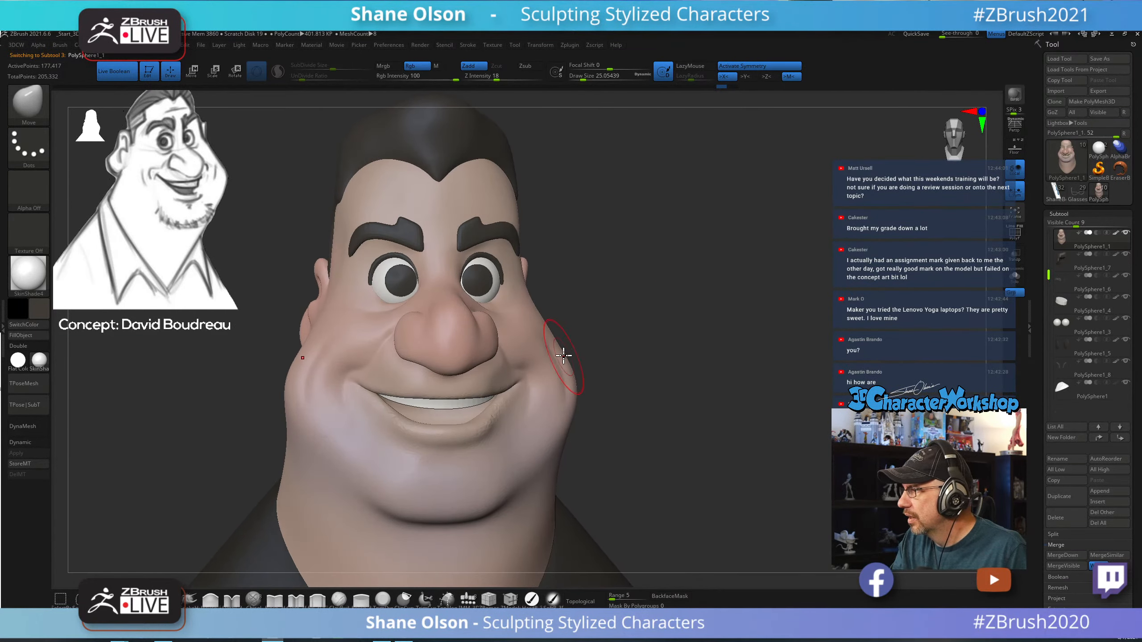
{"action": "left_click_drag", "start_coordinate": [520, 396], "coordinate": [478, 423], "text": "shift"}
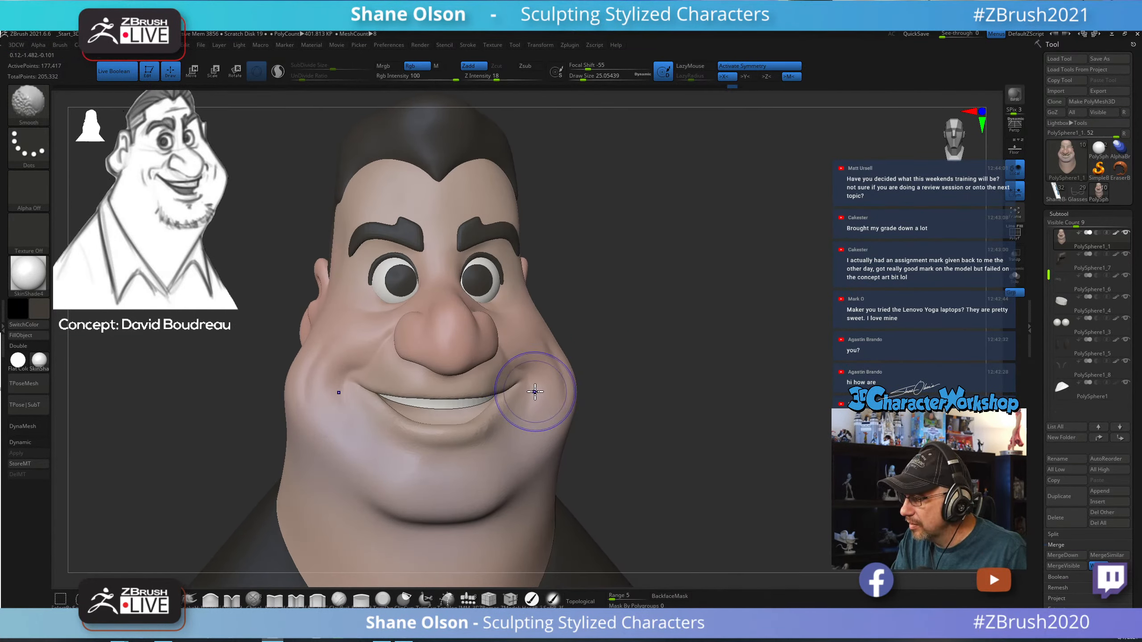
{"action": "mouse_move", "coordinate": [598, 449]}
{"action": "left_mouse_down"}
{"action": "mouse_move", "coordinate": [635, 441]}
{"action": "mouse_move", "coordinate": [625, 467]}
{"action": "mouse_move", "coordinate": [549, 447]}
{"action": "mouse_move", "coordinate": [537, 432]}
{"action": "left_mouse_up"}
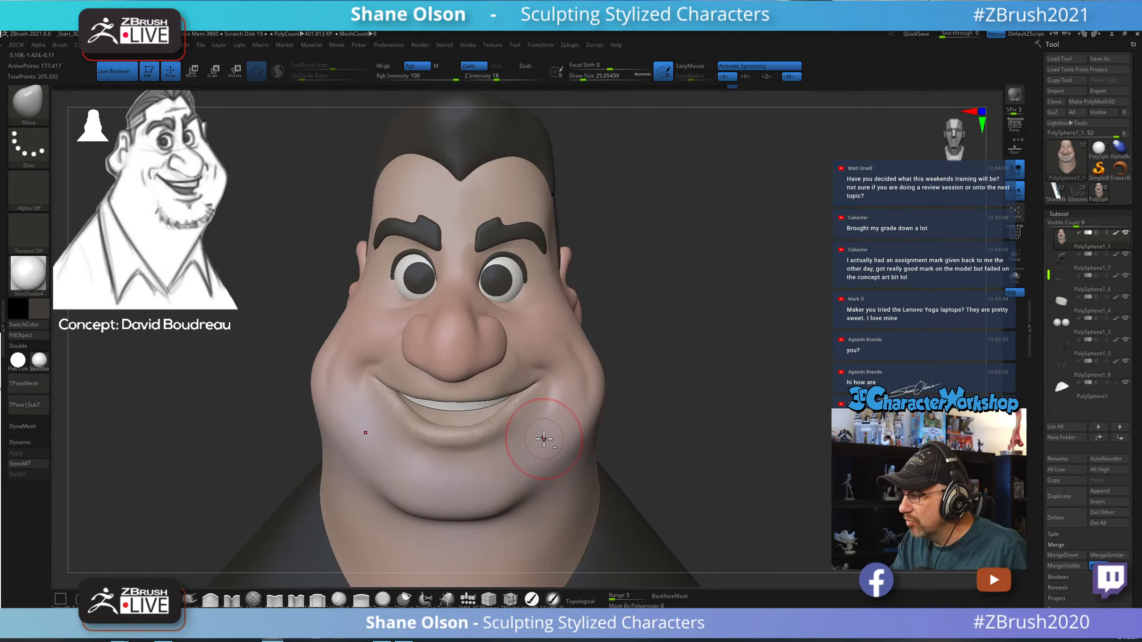
{"action": "key", "text": "shift+f"}
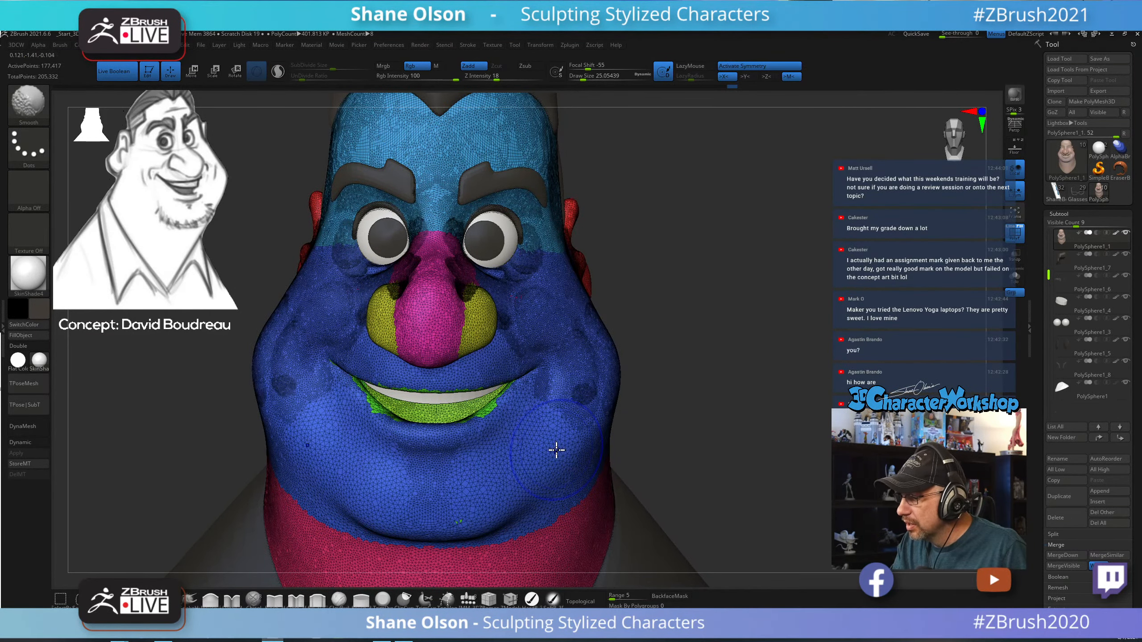
{"action": "key", "text": "shift+f"}
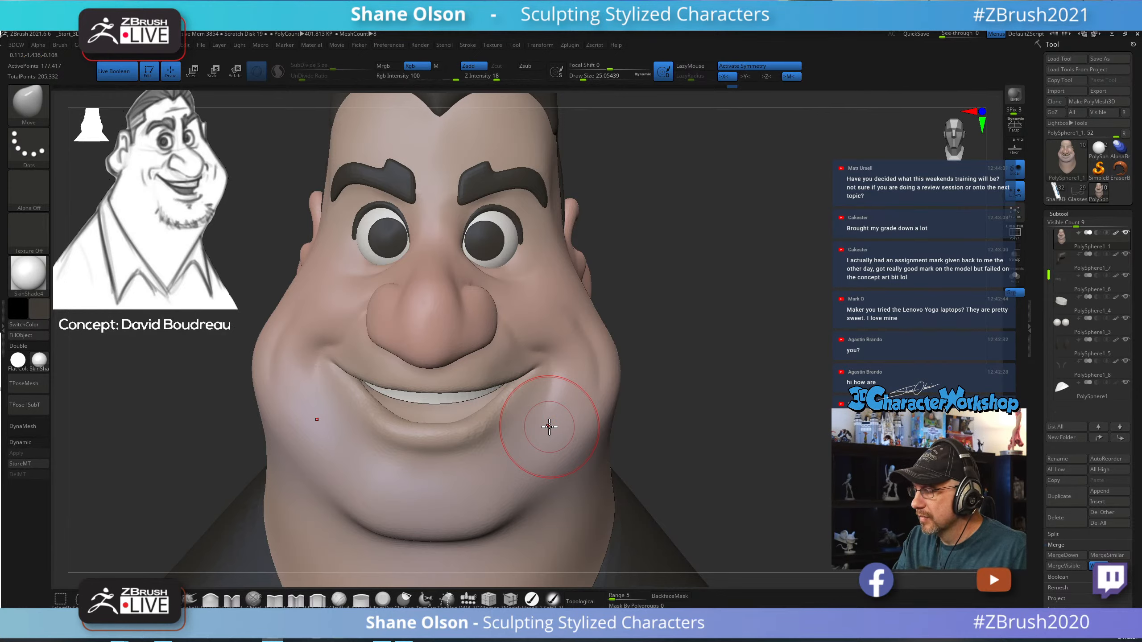
Turn on Sculptris Pro and smooth the creases below the lip and beside the mouth, using a draw size of about 20.
{"action": "left_click", "coordinate": [278, 71]}
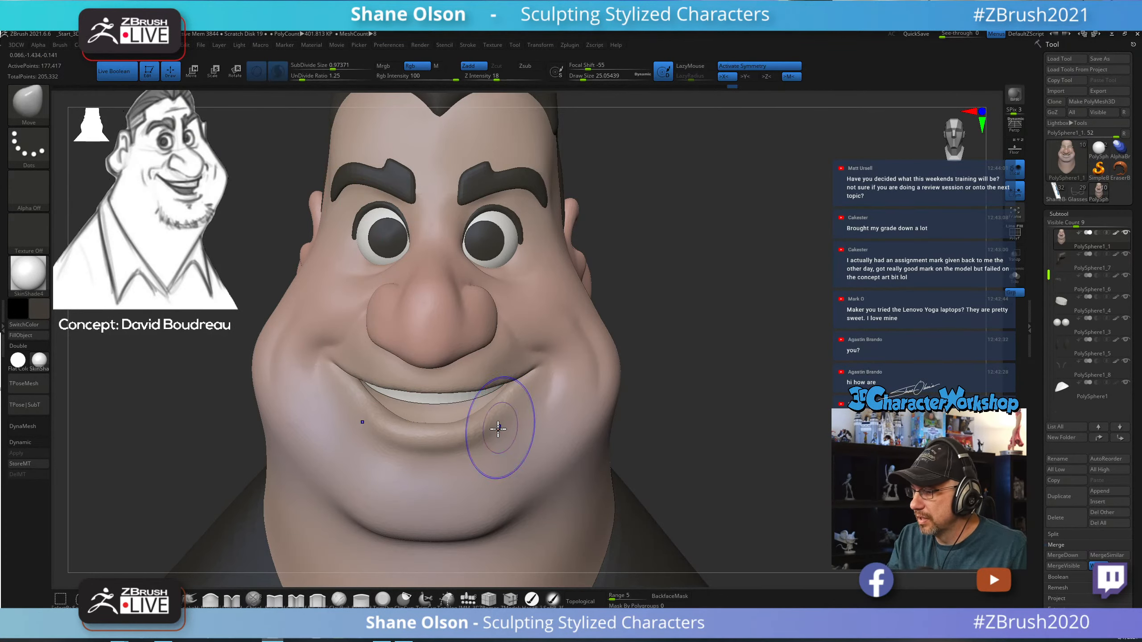
{"action": "mouse_move", "coordinate": [484, 434]}
{"action": "left_mouse_down", "text": "shift"}
{"action": "mouse_move", "coordinate": [504, 420]}
{"action": "mouse_move", "coordinate": [526, 437]}
{"action": "left_mouse_up", "text": "shift"}
{"action": "key", "text": "s"}
{"action": "key", "text": "shift+f"}
{"action": "mouse_move", "coordinate": [443, 459]}
{"action": "left_mouse_down", "text": "shift"}
{"action": "mouse_move", "coordinate": [489, 418]}
{"action": "mouse_move", "coordinate": [424, 446]}
{"action": "left_mouse_up", "text": "shift"}
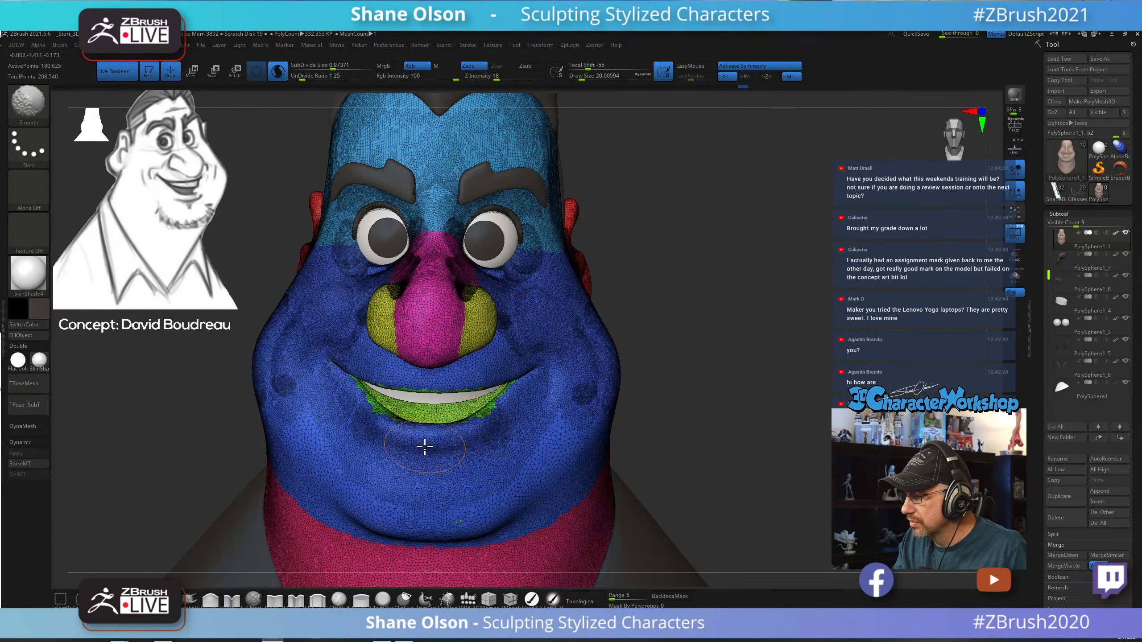
{"action": "left_click_drag", "start_coordinate": [532, 399], "coordinate": [584, 416], "text": "shift"}
{"action": "key", "text": "shift+f"}
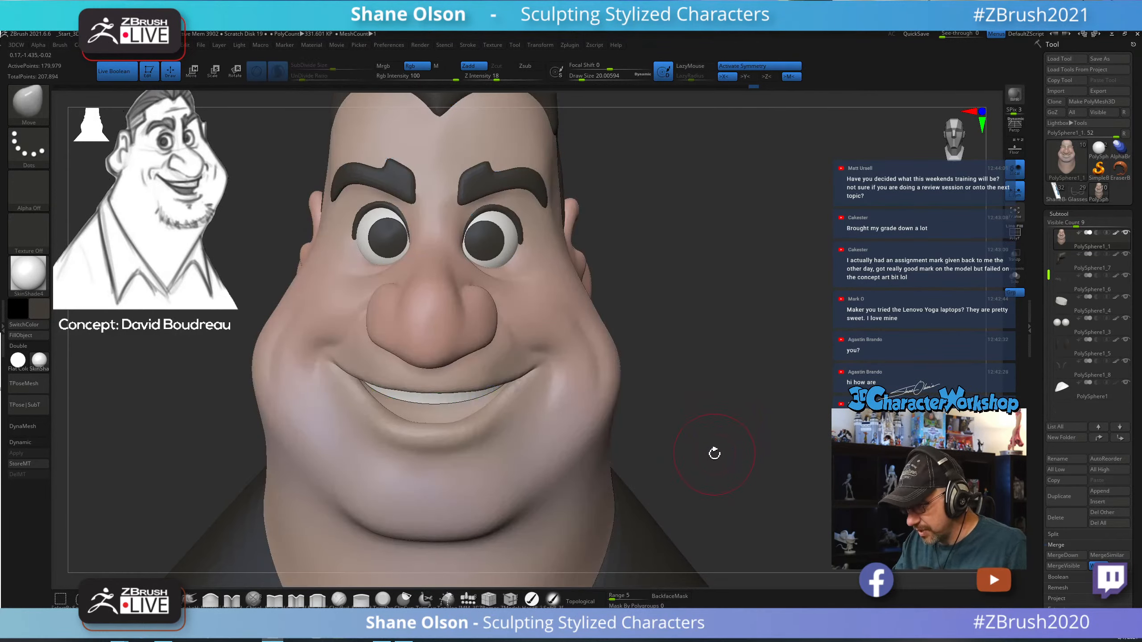
Examine the head from the side and three-quarter views, and close up around the eyes and nose.
{"action": "left_click_drag", "start_coordinate": [705, 443], "coordinate": [756, 386]}
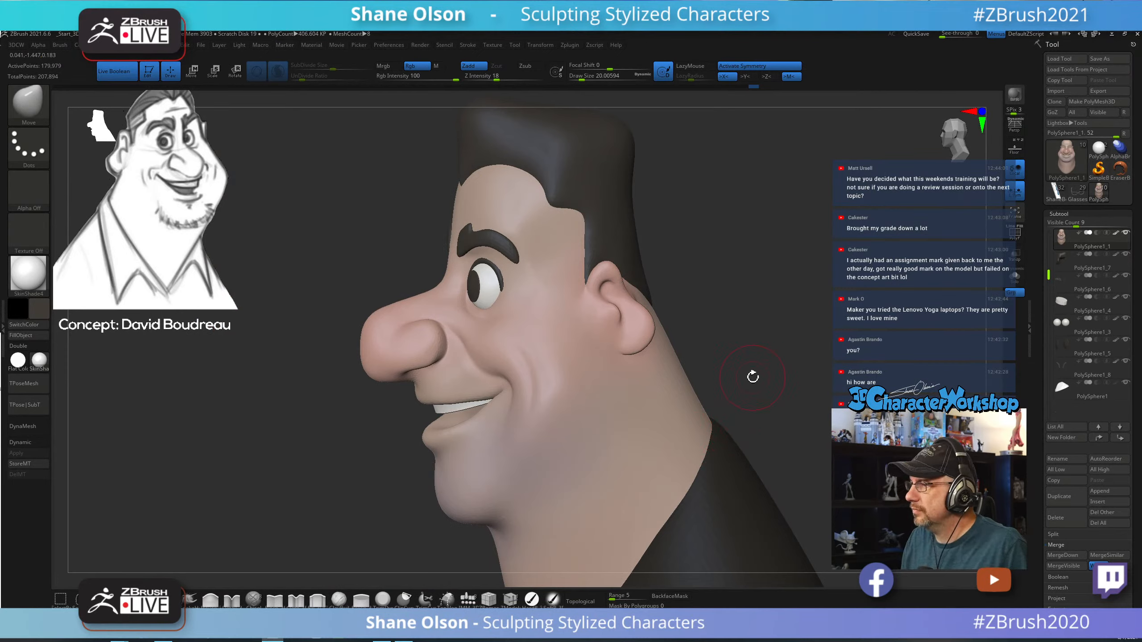
{"action": "left_click_drag", "start_coordinate": [759, 269], "coordinate": [781, 279]}
{"action": "left_click_drag", "start_coordinate": [679, 268], "coordinate": [680, 267]}
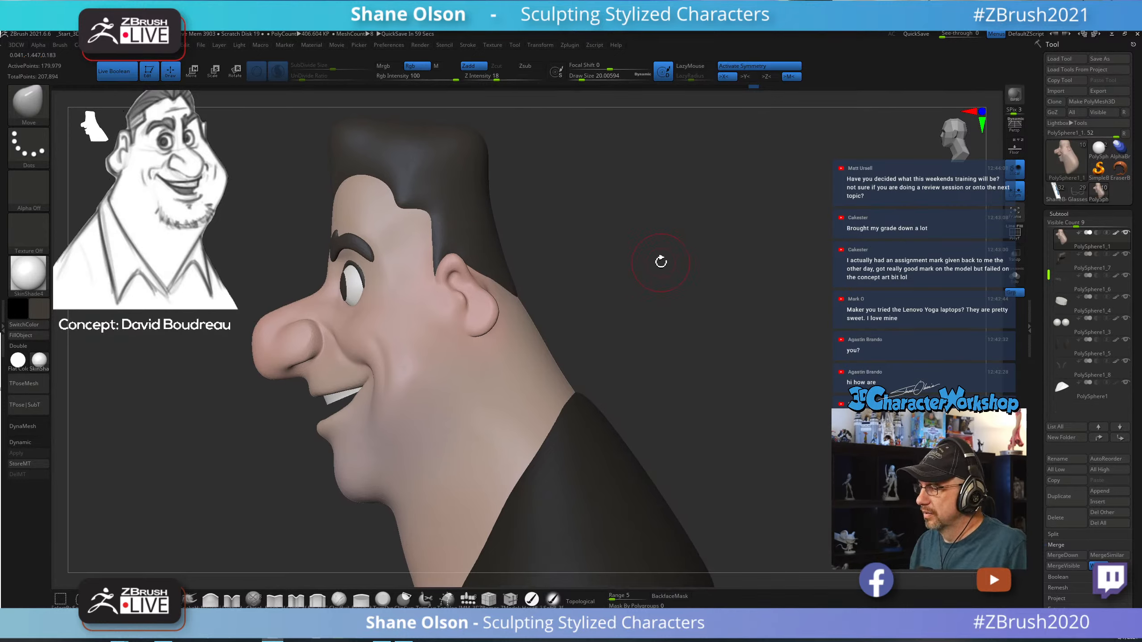
{"action": "mouse_move", "coordinate": [661, 262]}
{"action": "left_mouse_down"}
{"action": "mouse_move", "coordinate": [658, 248]}
{"action": "mouse_move", "coordinate": [620, 273]}
{"action": "mouse_move", "coordinate": [645, 281]}
{"action": "mouse_move", "coordinate": [563, 282]}
{"action": "mouse_move", "coordinate": [670, 278]}
{"action": "mouse_move", "coordinate": [659, 274]}
{"action": "left_mouse_up"}
{"action": "key", "text": "s"}
{"action": "key", "text": "s"}
{"action": "left_click_drag", "start_coordinate": [671, 347], "coordinate": [662, 348]}
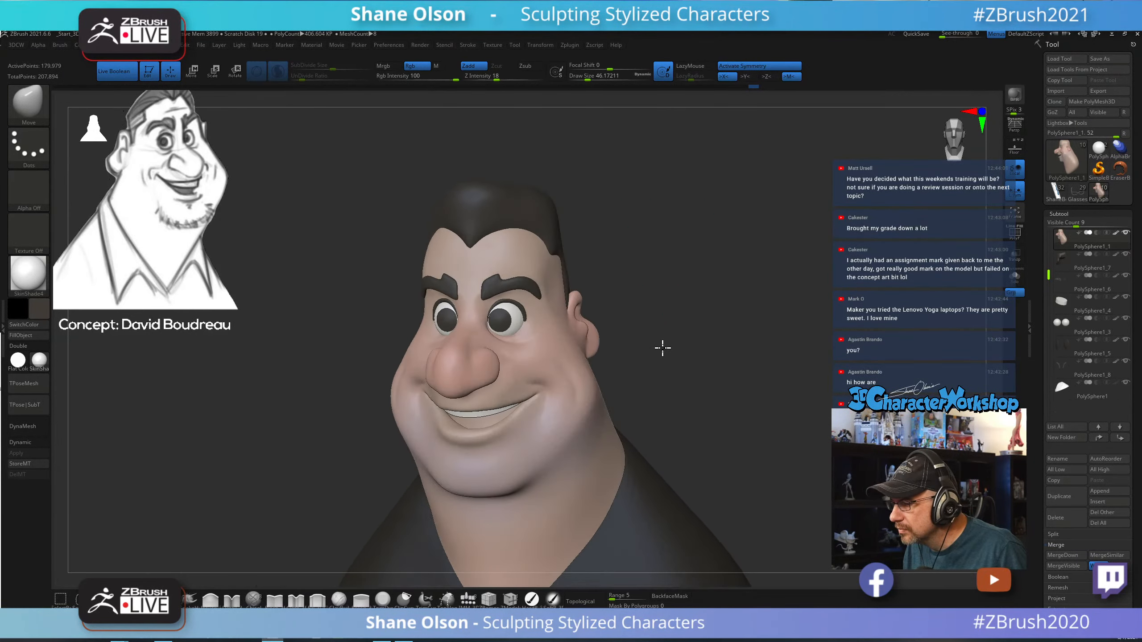
{"action": "left_click_drag", "start_coordinate": [688, 283], "coordinate": [743, 467], "text": "alt"}
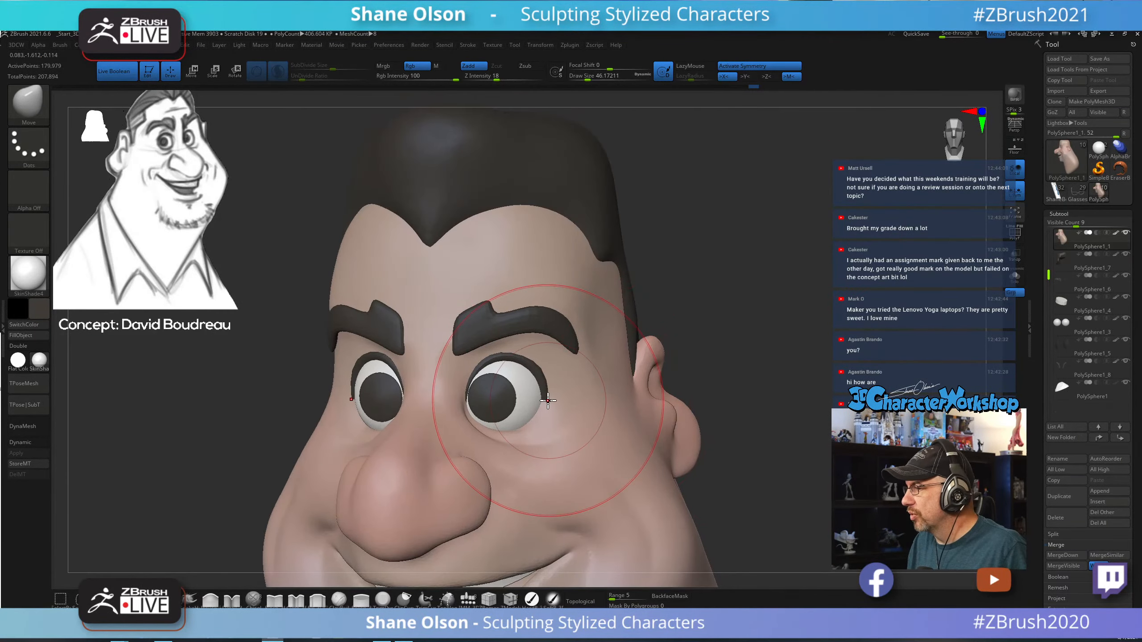
{"action": "key", "text": "s"}
{"action": "left_click_drag", "start_coordinate": [760, 329], "coordinate": [759, 330]}
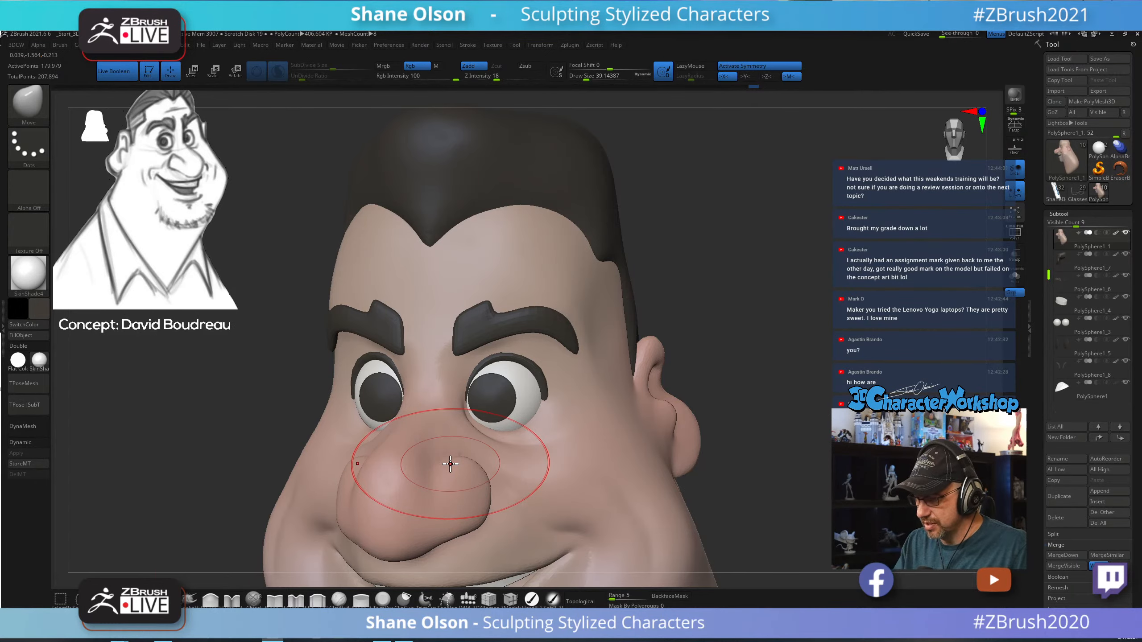
Carve a crease around the upper eyelid with the Detail_3DCW brush at a draw size of about 7.5.
{"action": "left_click", "coordinate": [230, 602]}
{"action": "key", "text": "s"}
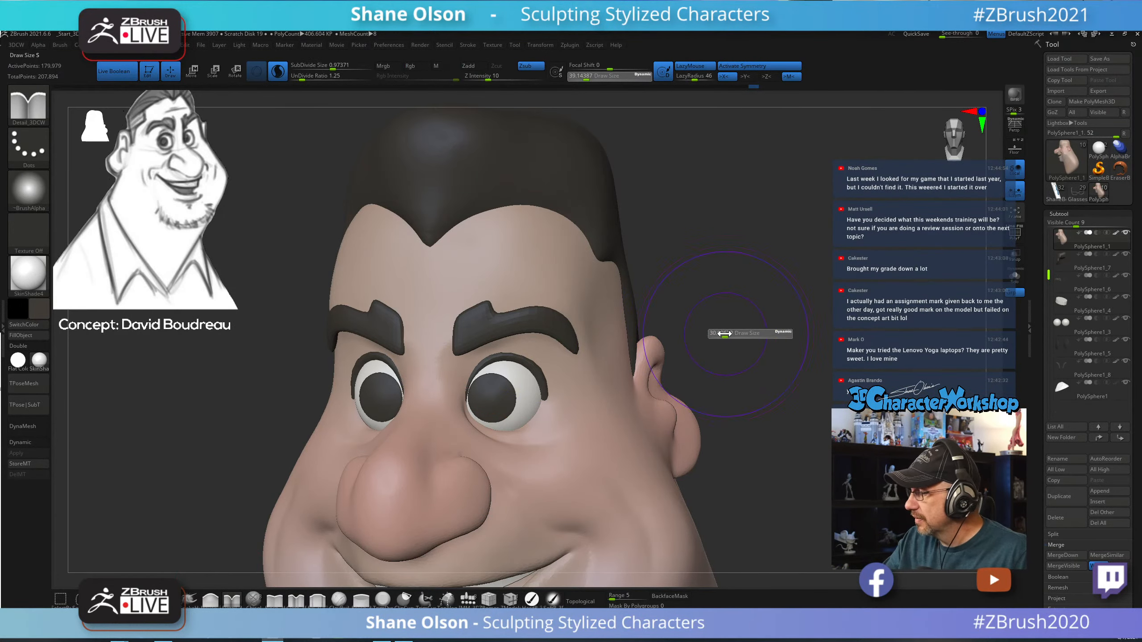
{"action": "left_click", "coordinate": [720, 335]}
{"action": "mouse_move", "coordinate": [732, 309]}
{"action": "left_mouse_down"}
{"action": "mouse_move", "coordinate": [716, 352]}
{"action": "mouse_move", "coordinate": [767, 346]}
{"action": "mouse_move", "coordinate": [746, 422]}
{"action": "mouse_move", "coordinate": [811, 390]}
{"action": "mouse_move", "coordinate": [803, 439]}
{"action": "mouse_move", "coordinate": [709, 396]}
{"action": "mouse_move", "coordinate": [556, 408]}
{"action": "mouse_move", "coordinate": [566, 355]}
{"action": "mouse_move", "coordinate": [556, 340]}
{"action": "left_mouse_up"}
{"action": "mouse_move", "coordinate": [556, 340]}
{"action": "right_mouse_down", "text": "ctrl"}
{"action": "mouse_move", "coordinate": [553, 375]}
{"action": "mouse_move", "coordinate": [494, 369]}
{"action": "right_mouse_up", "text": "ctrl"}
{"action": "key", "text": "s"}
{"action": "left_click_drag", "start_coordinate": [438, 326], "coordinate": [434, 326]}
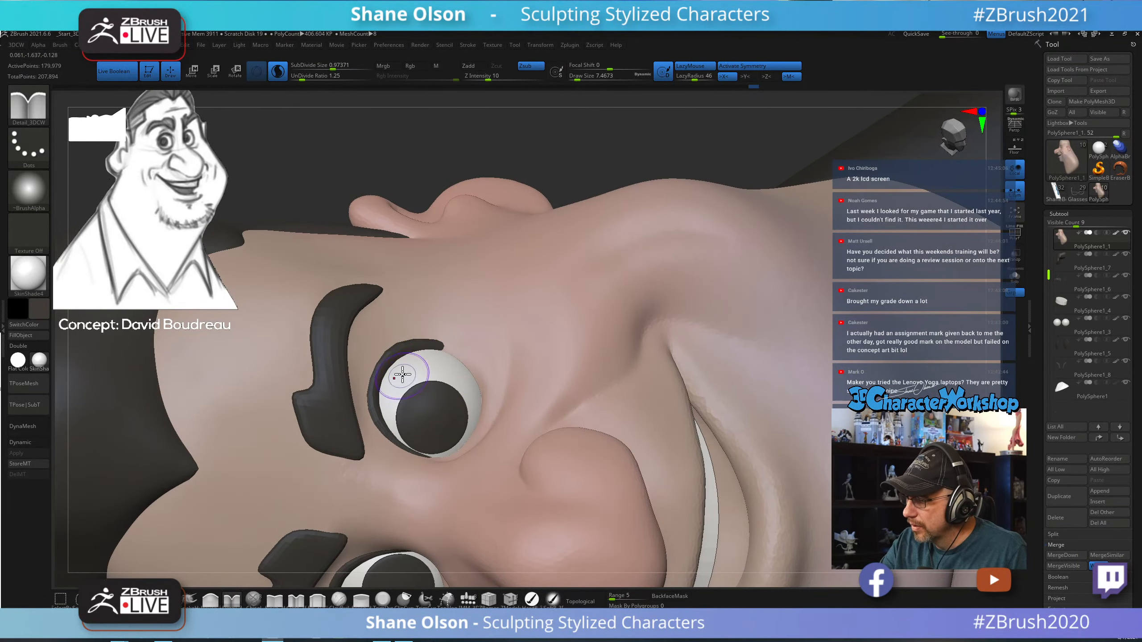
{"action": "right_click_drag", "start_coordinate": [433, 331], "coordinate": [483, 342], "text": "alt"}
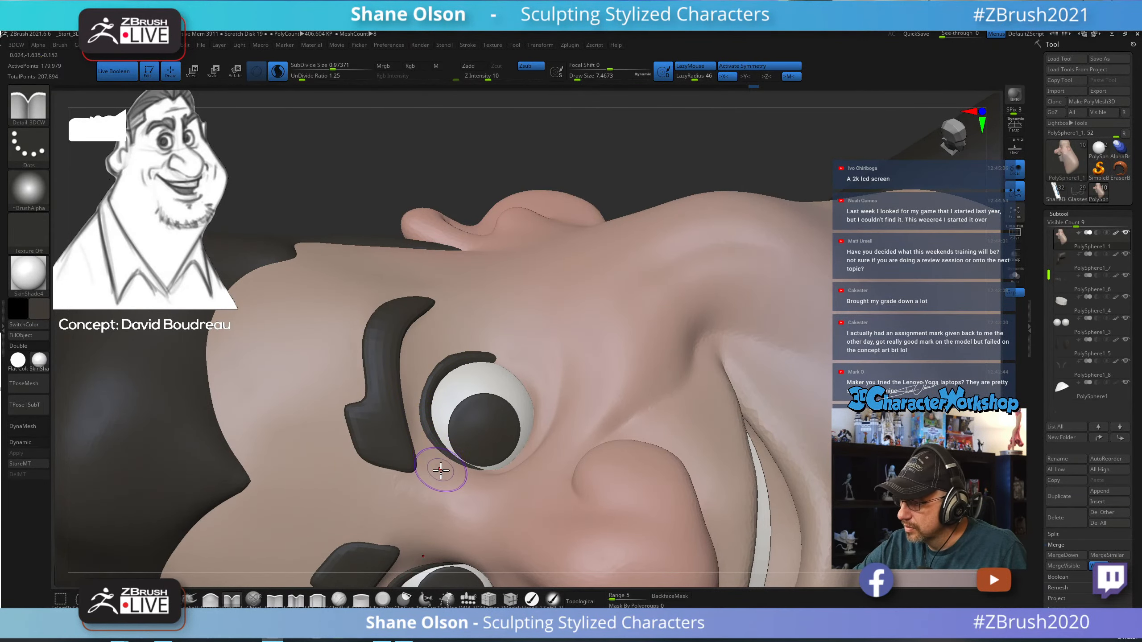
{"action": "key", "text": "shift+f"}
{"action": "key", "text": "shift+f"}
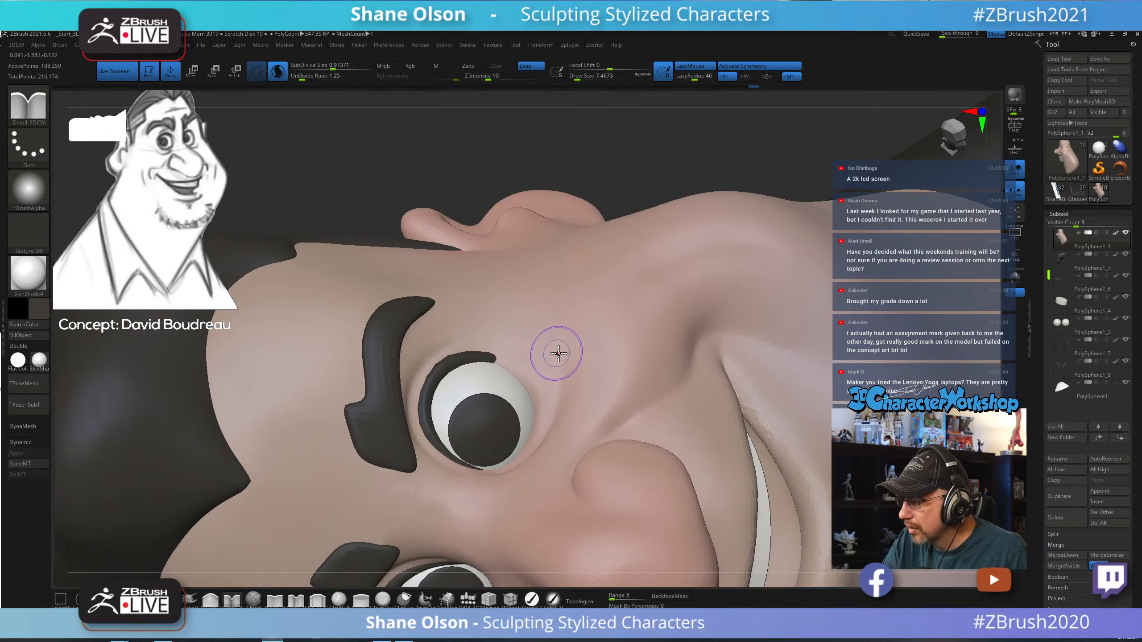
Undo the last crease stroke and carve the fold around the upper eyelid again.
{"action": "key", "text": "ctrl+z"}
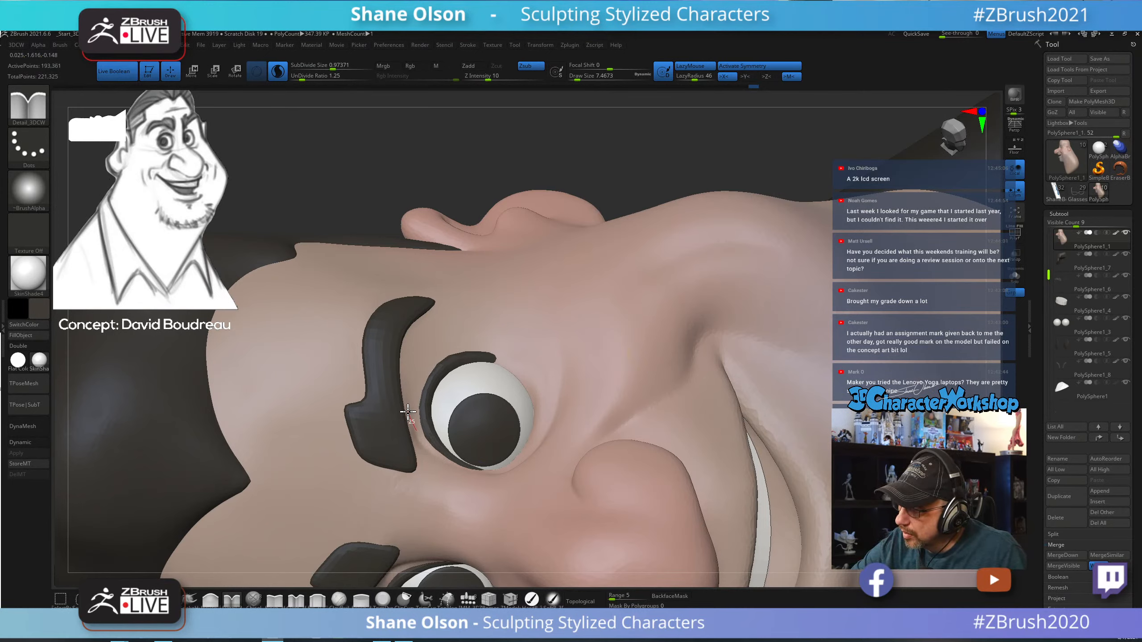
{"action": "left_click_drag", "start_coordinate": [442, 357], "coordinate": [488, 363]}
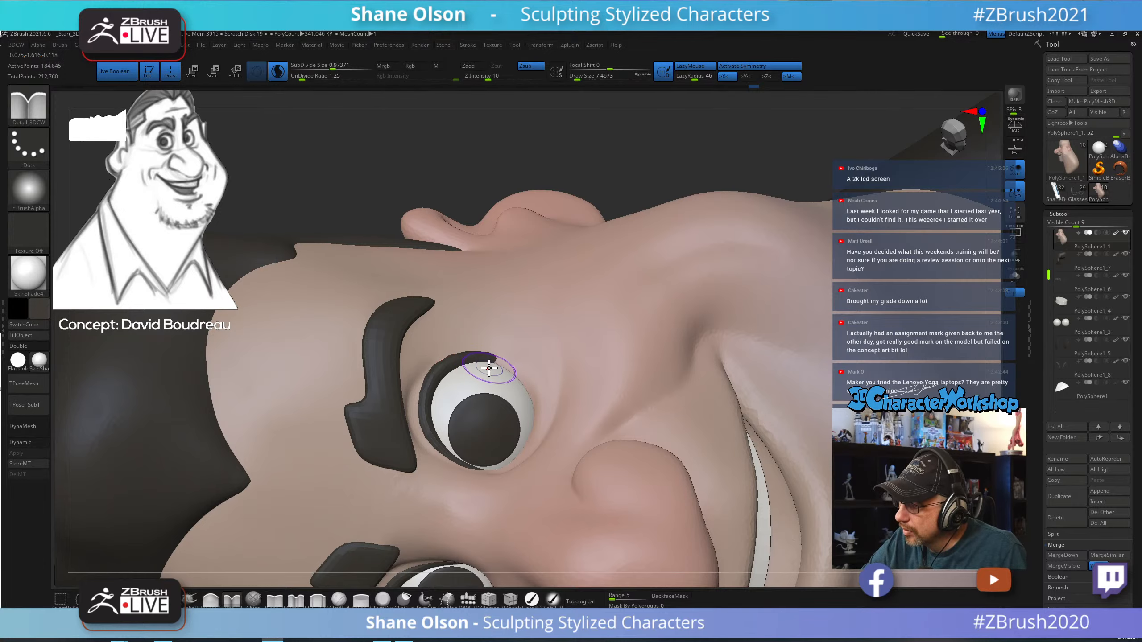
{"action": "mouse_move", "coordinate": [617, 431]}
{"action": "right_mouse_down", "text": "ctrl"}
{"action": "mouse_move", "coordinate": [596, 421]}
{"action": "mouse_move", "coordinate": [602, 393]}
{"action": "mouse_move", "coordinate": [599, 513]}
{"action": "mouse_move", "coordinate": [809, 463]}
{"action": "right_mouse_up", "text": "ctrl"}
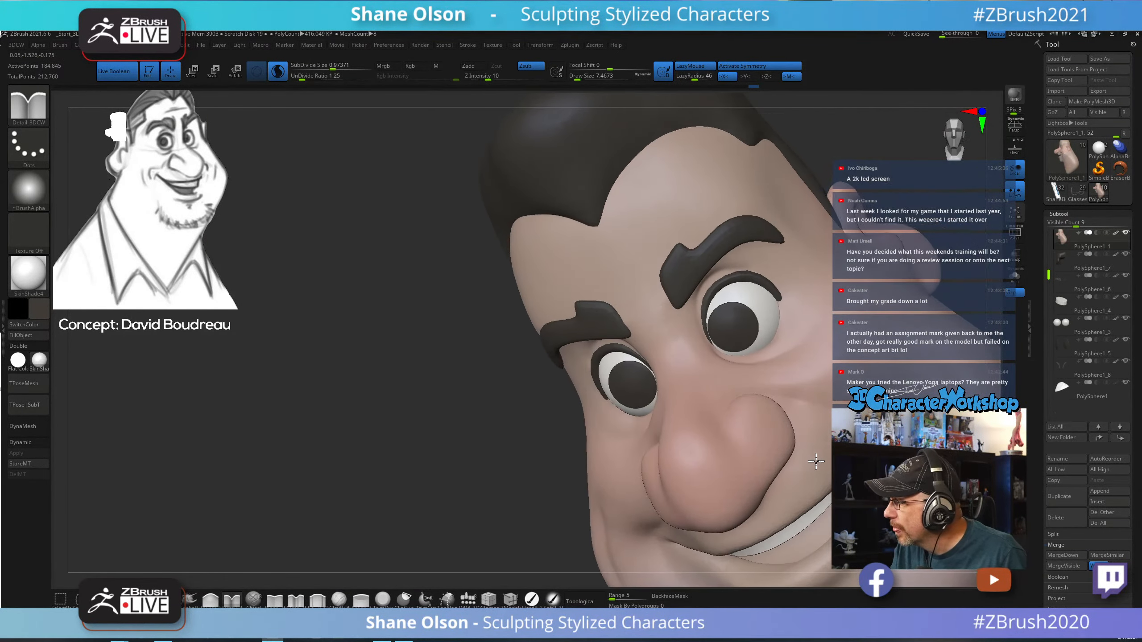
{"action": "right_click_drag", "start_coordinate": [806, 342], "coordinate": [596, 385]}
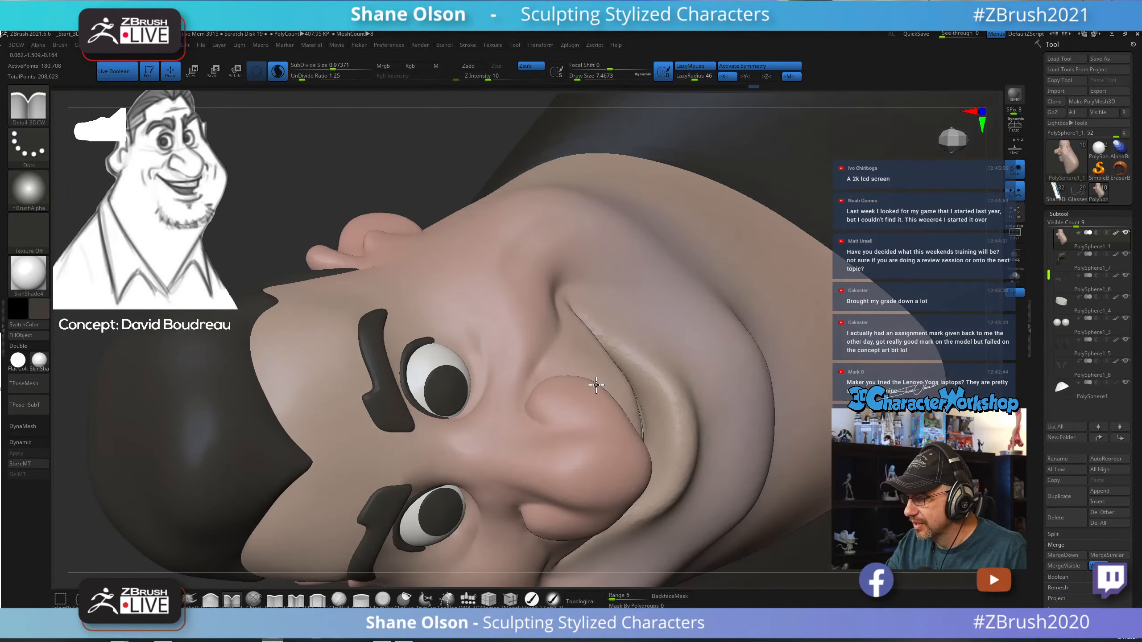
Carve a curved eyelid fold between the eyebrow and the upper lid, following the contour of the eye.
{"action": "mouse_move", "coordinate": [553, 338]}
{"action": "right_mouse_down", "text": "ctrl"}
{"action": "mouse_move", "coordinate": [541, 401]}
{"action": "mouse_move", "coordinate": [627, 424]}
{"action": "mouse_move", "coordinate": [612, 433]}
{"action": "right_mouse_up", "text": "ctrl"}
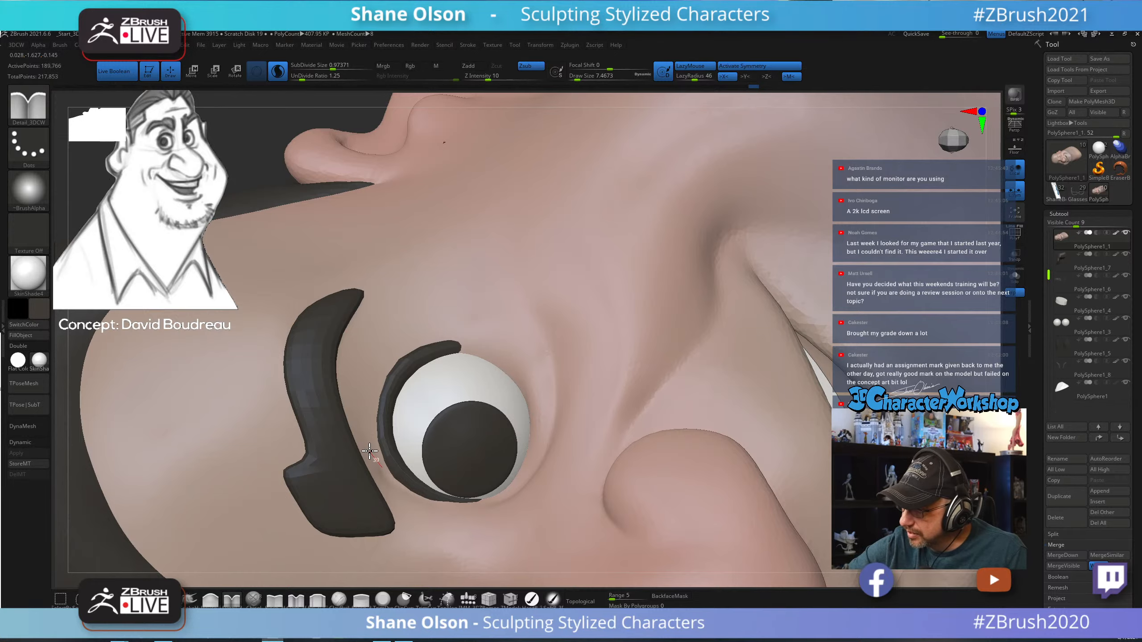
{"action": "mouse_move", "coordinate": [364, 389]}
{"action": "left_mouse_down"}
{"action": "mouse_move", "coordinate": [385, 351]}
{"action": "mouse_move", "coordinate": [483, 304]}
{"action": "left_mouse_up"}
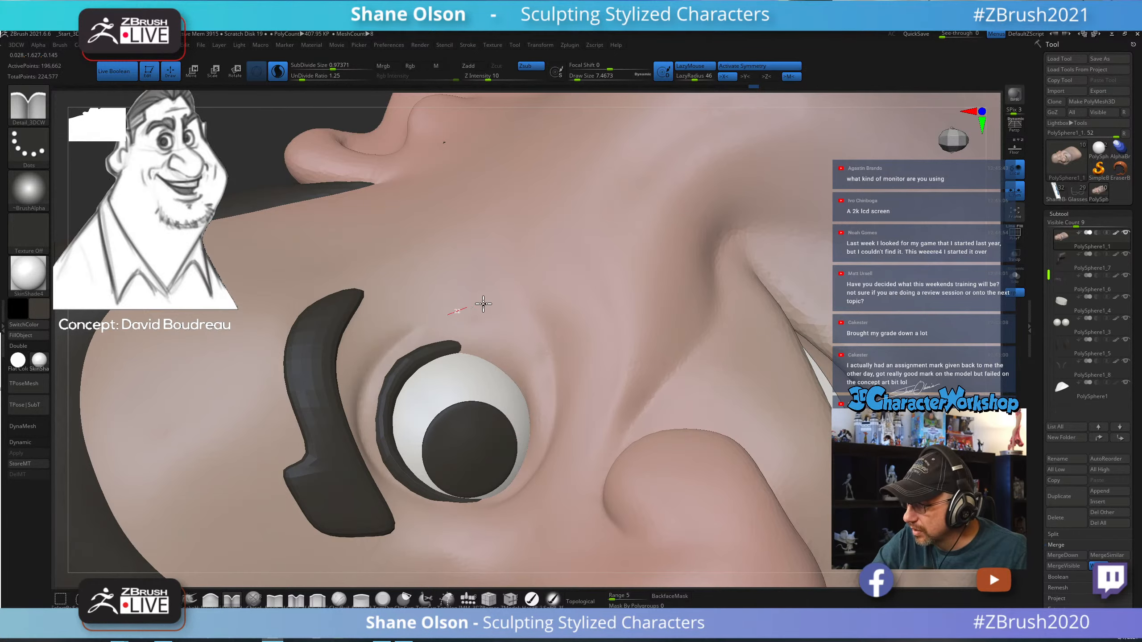
{"action": "mouse_move", "coordinate": [586, 377]}
{"action": "right_mouse_down"}
{"action": "mouse_move", "coordinate": [561, 373]}
{"action": "mouse_move", "coordinate": [591, 375]}
{"action": "mouse_move", "coordinate": [530, 405]}
{"action": "right_mouse_up"}
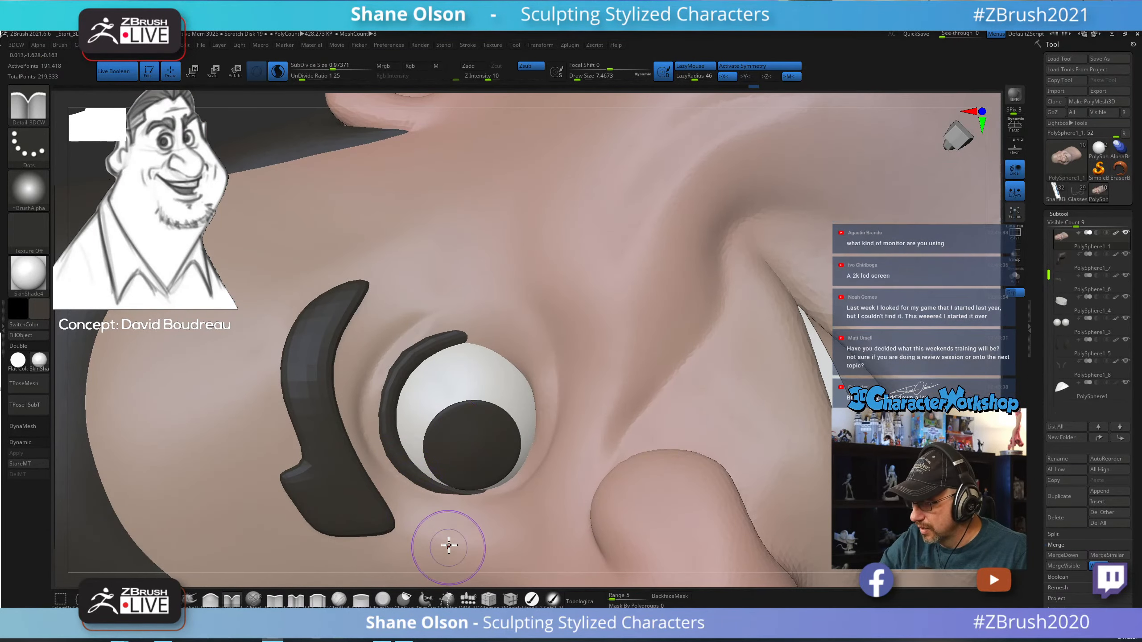
{"action": "right_click_drag", "start_coordinate": [438, 410], "coordinate": [435, 409]}
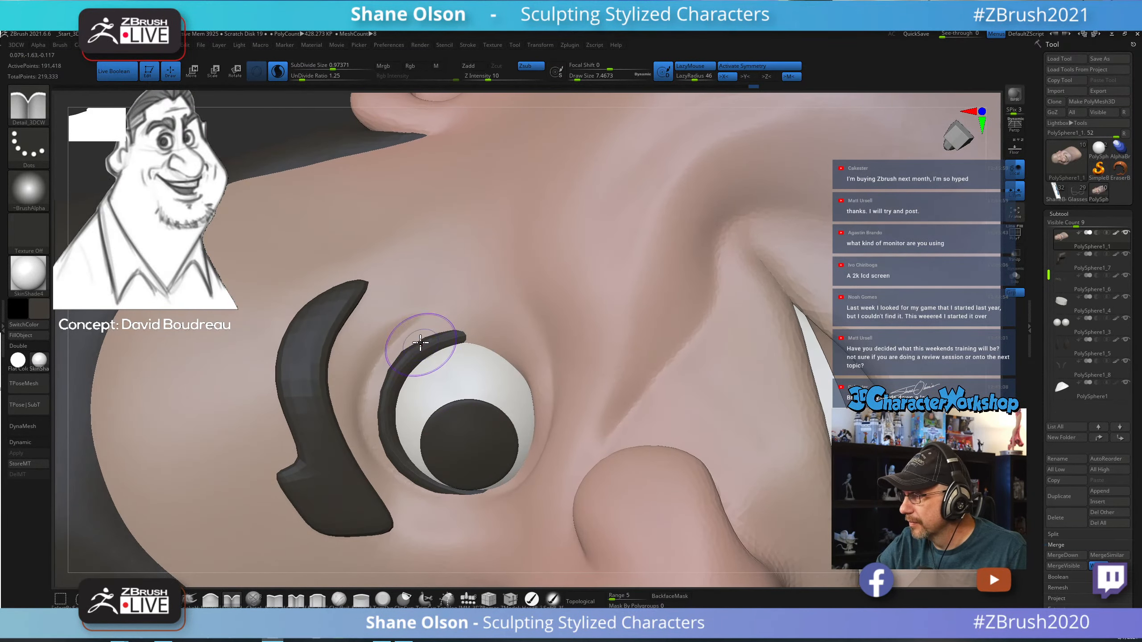
{"action": "left_click_drag", "start_coordinate": [431, 493], "coordinate": [402, 481]}
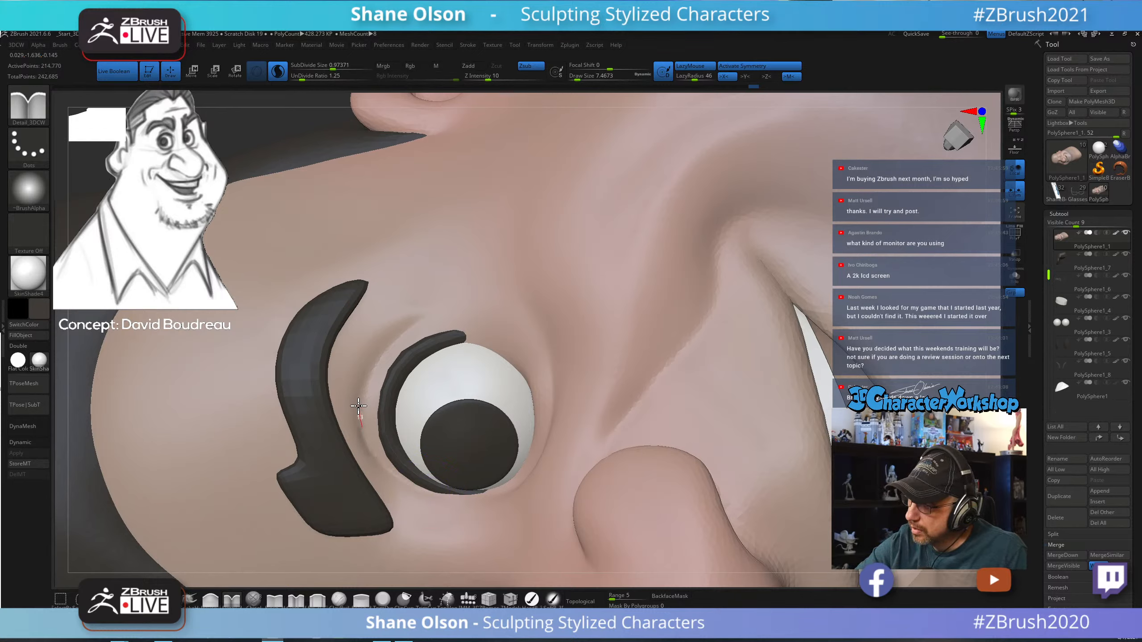
{"action": "left_click_drag", "start_coordinate": [404, 334], "coordinate": [449, 325]}
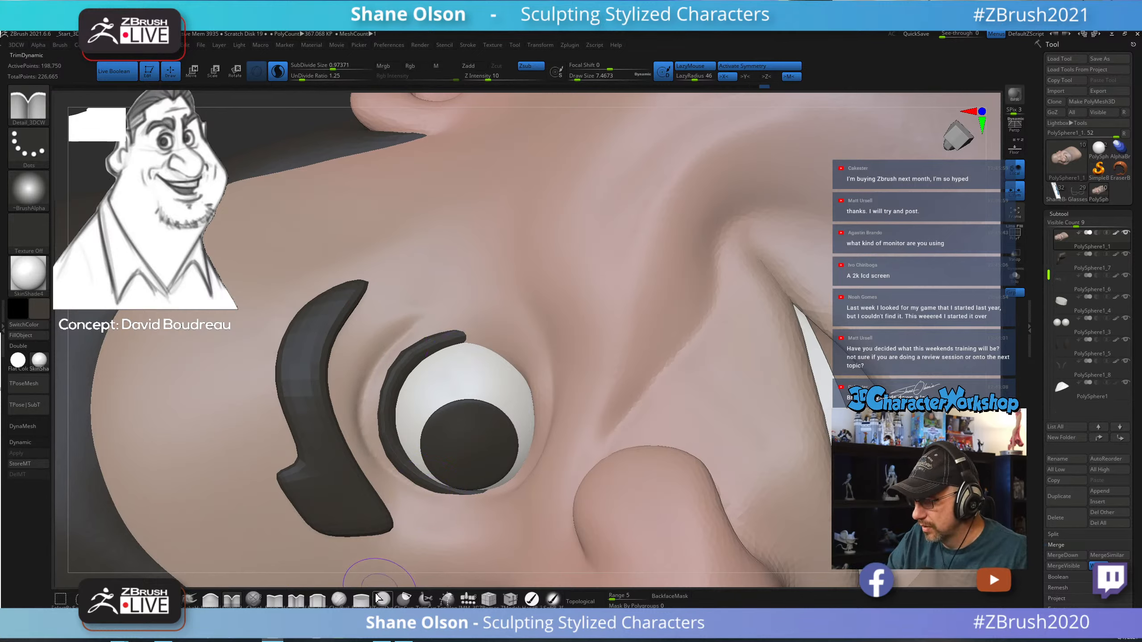
Sharpen the fold above the upper eyelid with the Pinch brush at a draw size of about 5.5.
{"action": "left_click", "coordinate": [295, 600]}
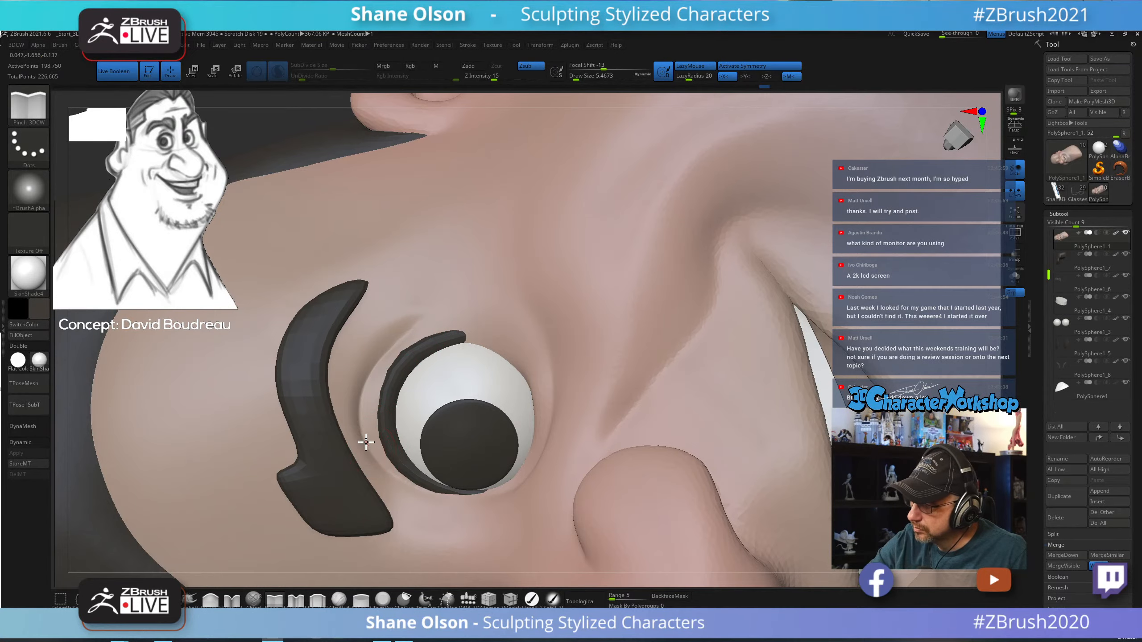
{"action": "left_click_drag", "start_coordinate": [376, 361], "coordinate": [440, 319]}
{"action": "mouse_move", "coordinate": [572, 487]}
{"action": "right_mouse_down", "text": "ctrl"}
{"action": "mouse_move", "coordinate": [561, 375]}
{"action": "mouse_move", "coordinate": [782, 480]}
{"action": "mouse_move", "coordinate": [764, 508]}
{"action": "mouse_move", "coordinate": [734, 395]}
{"action": "mouse_move", "coordinate": [795, 375]}
{"action": "mouse_move", "coordinate": [709, 345]}
{"action": "mouse_move", "coordinate": [714, 319]}
{"action": "mouse_move", "coordinate": [752, 311]}
{"action": "mouse_move", "coordinate": [645, 332]}
{"action": "mouse_move", "coordinate": [618, 364]}
{"action": "right_mouse_up", "text": "ctrl"}
Adjust the shape of the skin fold above the upper eyelids with the Move brush at a draw size of about 14.
{"action": "left_click", "coordinate": [169, 599]}
{"action": "key", "text": "s"}
{"action": "left_click_drag", "start_coordinate": [620, 343], "coordinate": [628, 368]}
{"action": "key", "text": "s"}
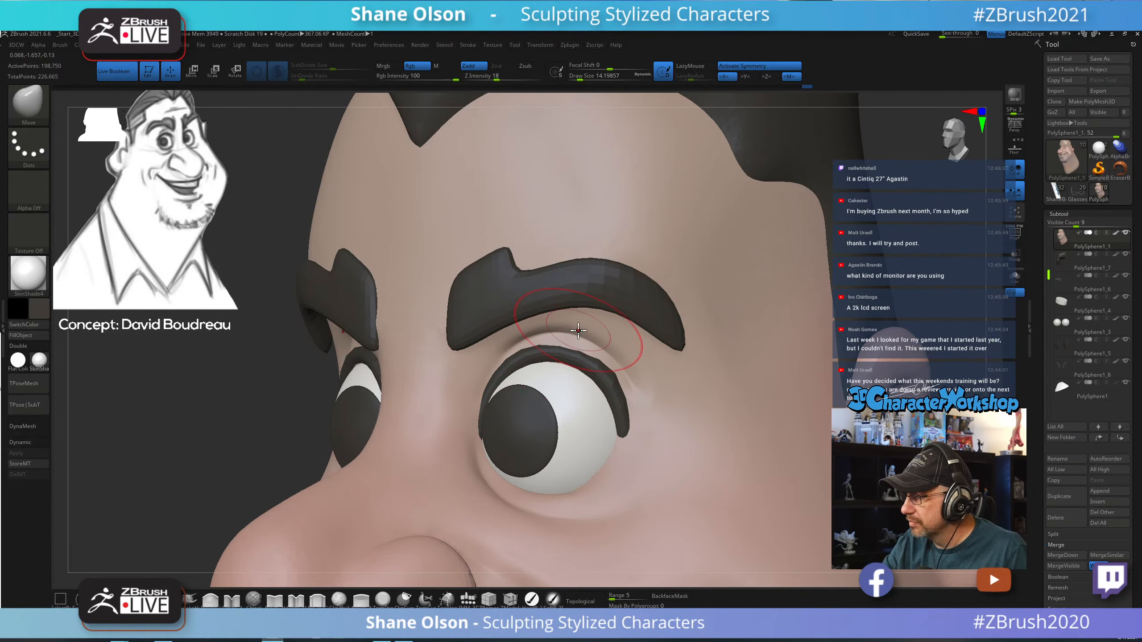
{"action": "right_click_drag", "start_coordinate": [604, 375], "coordinate": [645, 345]}
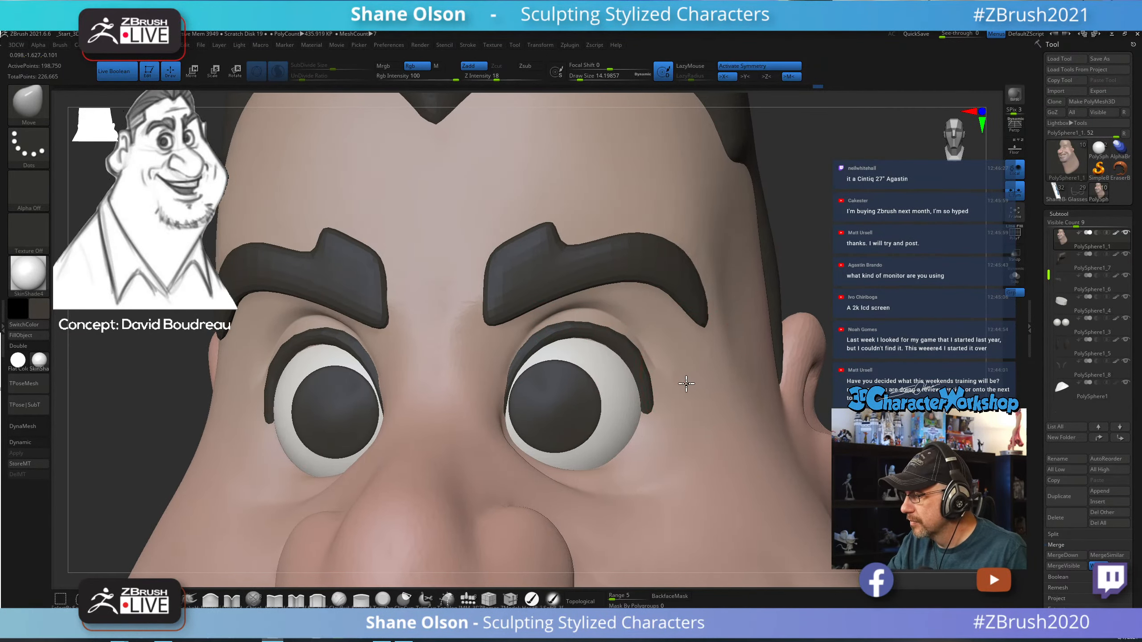
{"action": "mouse_move", "coordinate": [693, 382]}
{"action": "right_mouse_down"}
{"action": "mouse_move", "coordinate": [628, 320]}
{"action": "mouse_move", "coordinate": [570, 304]}
{"action": "mouse_move", "coordinate": [623, 298]}
{"action": "mouse_move", "coordinate": [716, 344]}
{"action": "mouse_move", "coordinate": [687, 329]}
{"action": "right_mouse_up"}
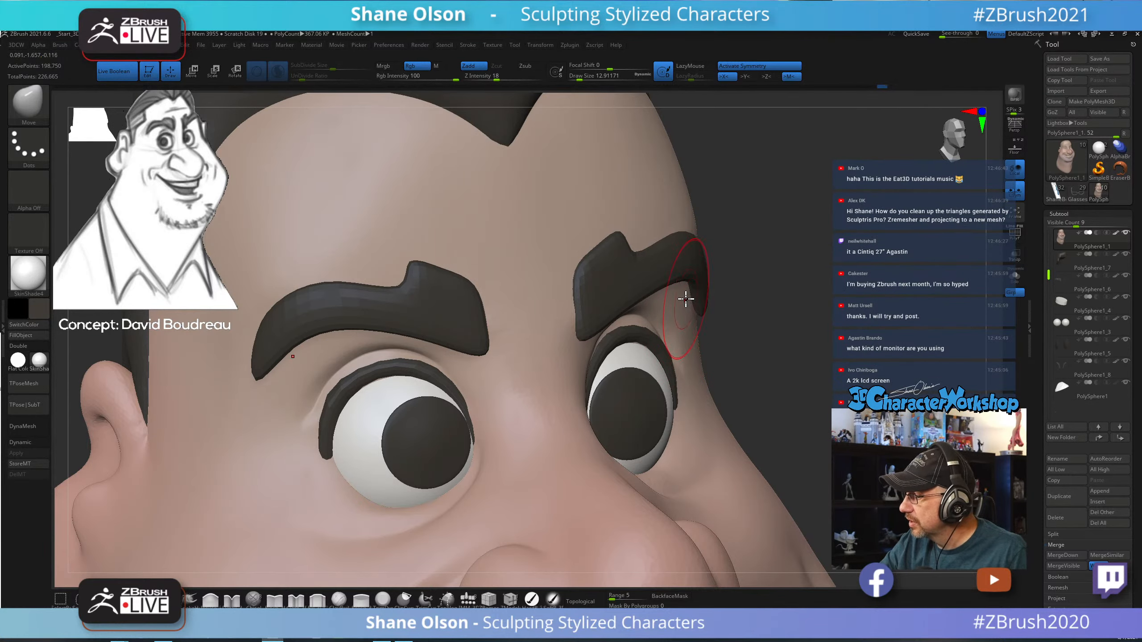
{"action": "mouse_move", "coordinate": [719, 403]}
{"action": "right_mouse_down"}
{"action": "mouse_move", "coordinate": [693, 403]}
{"action": "mouse_move", "coordinate": [722, 395]}
{"action": "mouse_move", "coordinate": [742, 326]}
{"action": "mouse_move", "coordinate": [762, 360]}
{"action": "mouse_move", "coordinate": [693, 291]}
{"action": "right_mouse_up"}
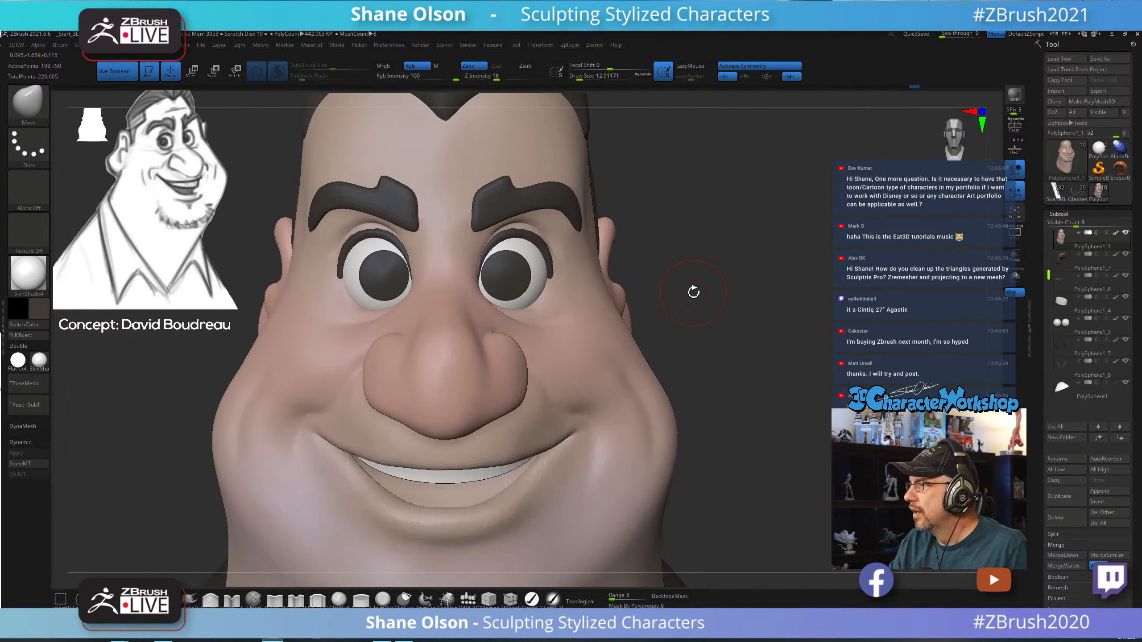
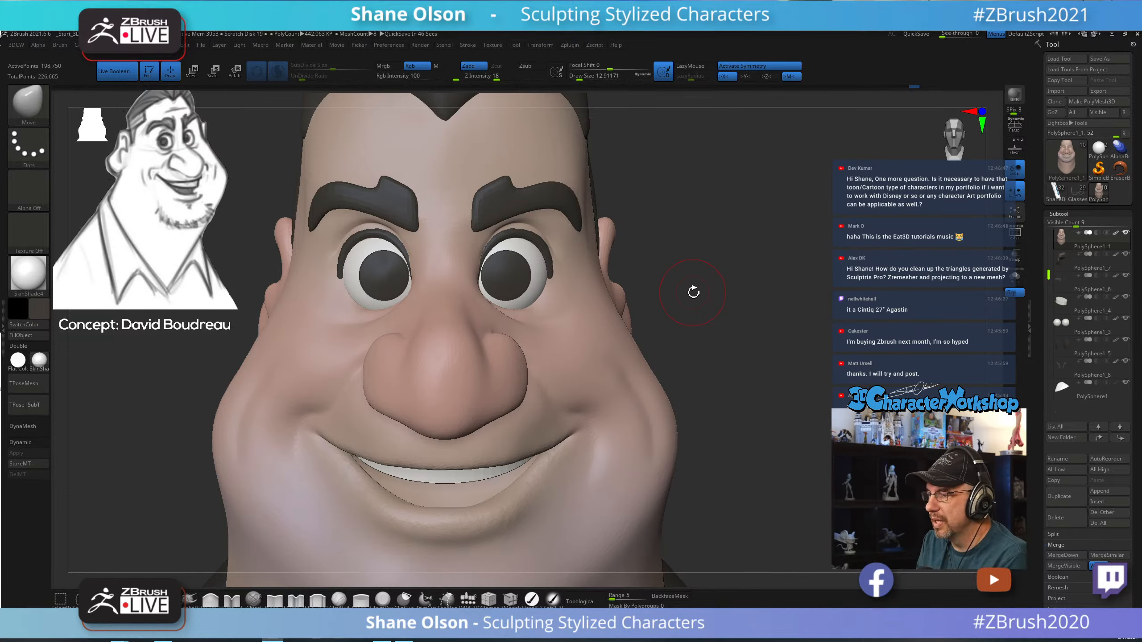
Sharpen the crease above and behind the nostril wing with the Pinch brush at a draw size of about 9.4.
{"action": "mouse_move", "coordinate": [715, 288]}
{"action": "left_mouse_down"}
{"action": "mouse_move", "coordinate": [734, 301]}
{"action": "mouse_move", "coordinate": [251, 529]}
{"action": "left_mouse_up"}
{"action": "left_click_drag", "start_coordinate": [296, 424], "coordinate": [297, 453]}
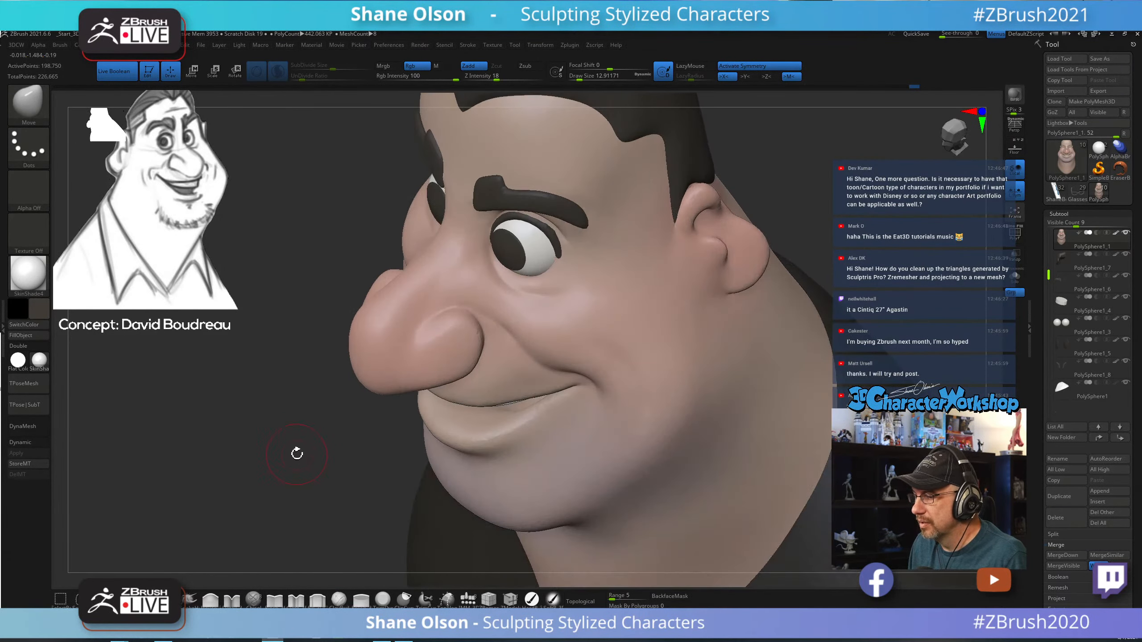
{"action": "left_click", "coordinate": [276, 600]}
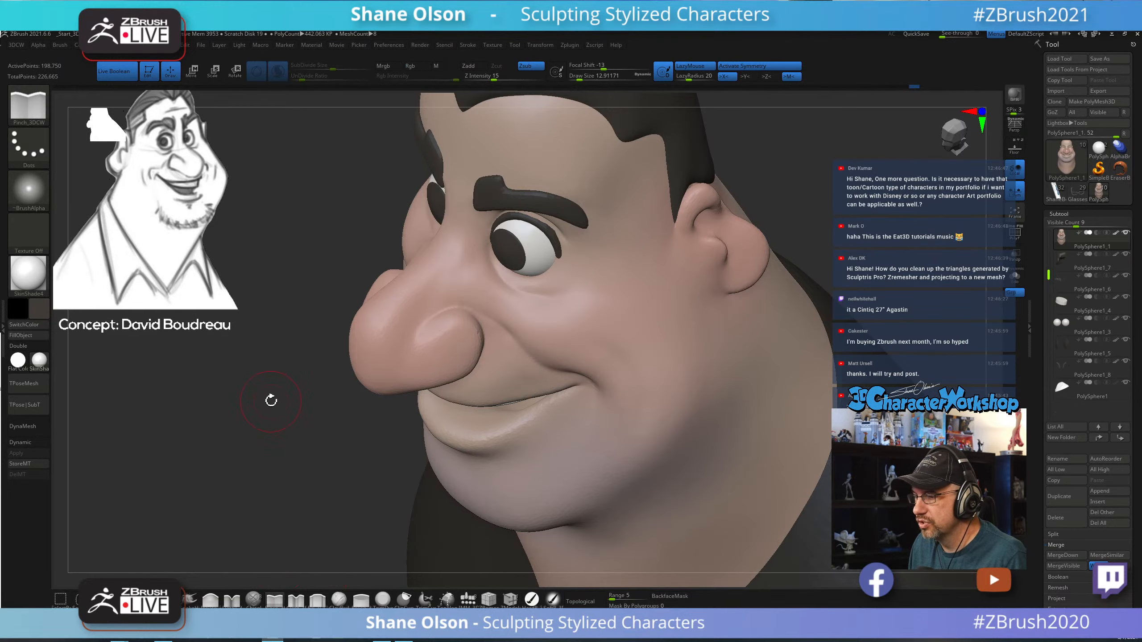
{"action": "left_click_drag", "start_coordinate": [270, 399], "coordinate": [221, 473], "text": "alt"}
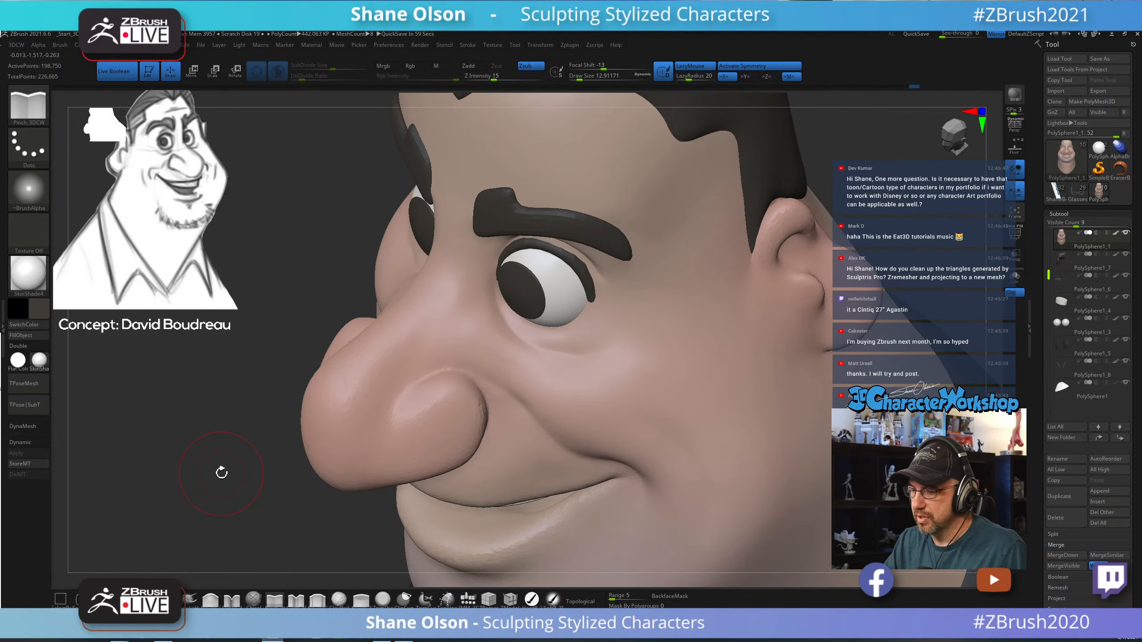
{"action": "right_click_drag", "start_coordinate": [447, 399], "coordinate": [451, 452], "text": "alt"}
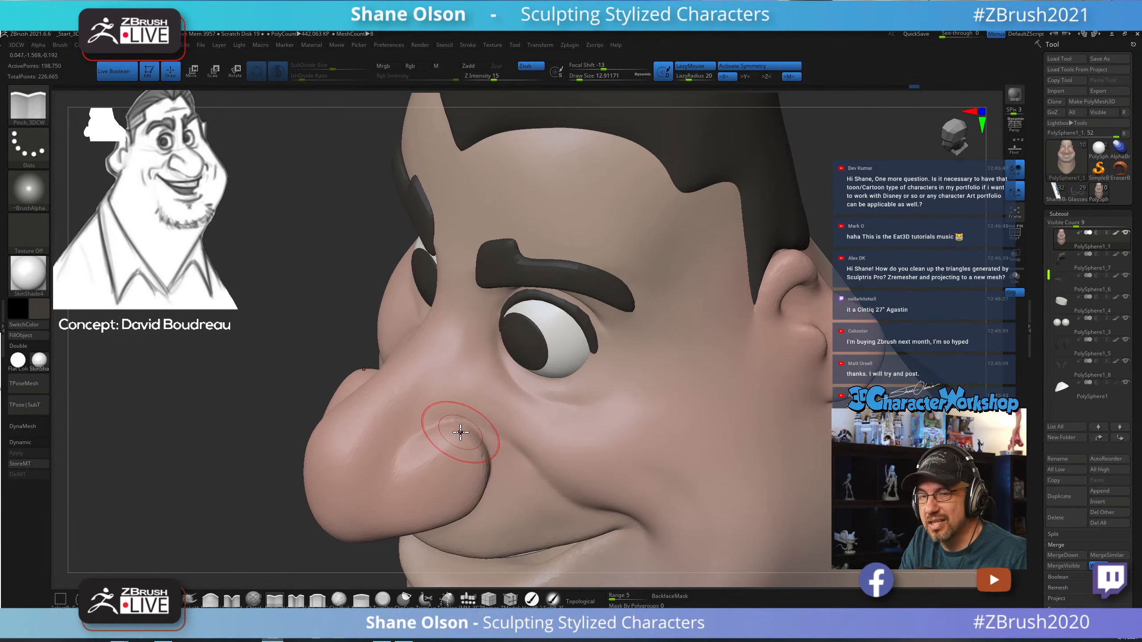
{"action": "key", "text": "s"}
{"action": "left_click_drag", "start_coordinate": [448, 430], "coordinate": [446, 430]}
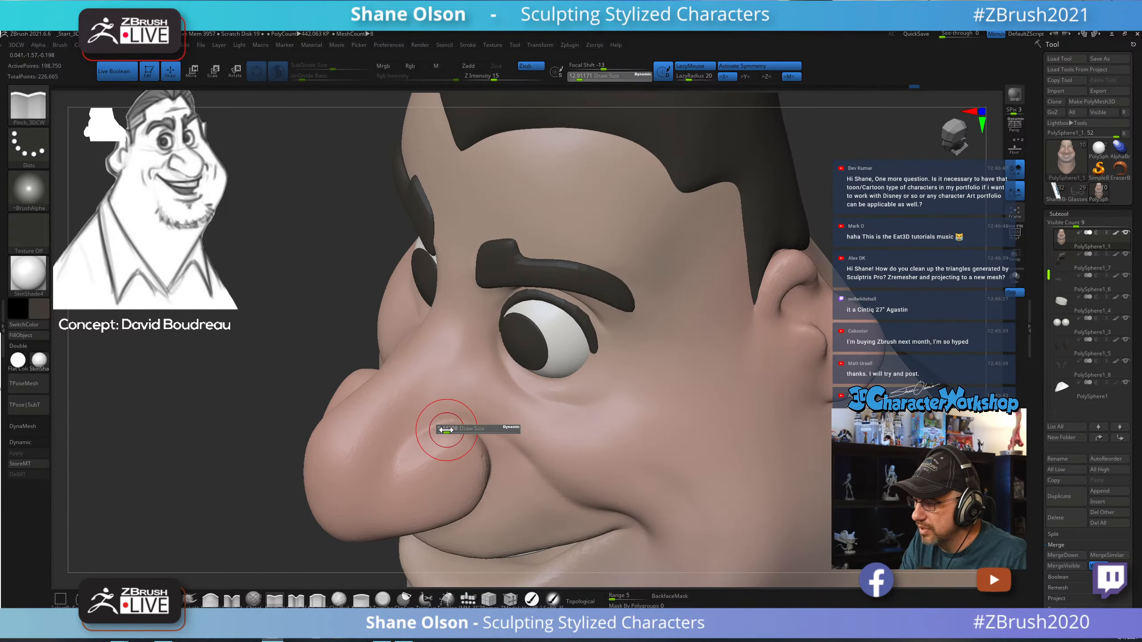
{"action": "right_click_drag", "start_coordinate": [475, 420], "coordinate": [448, 479]}
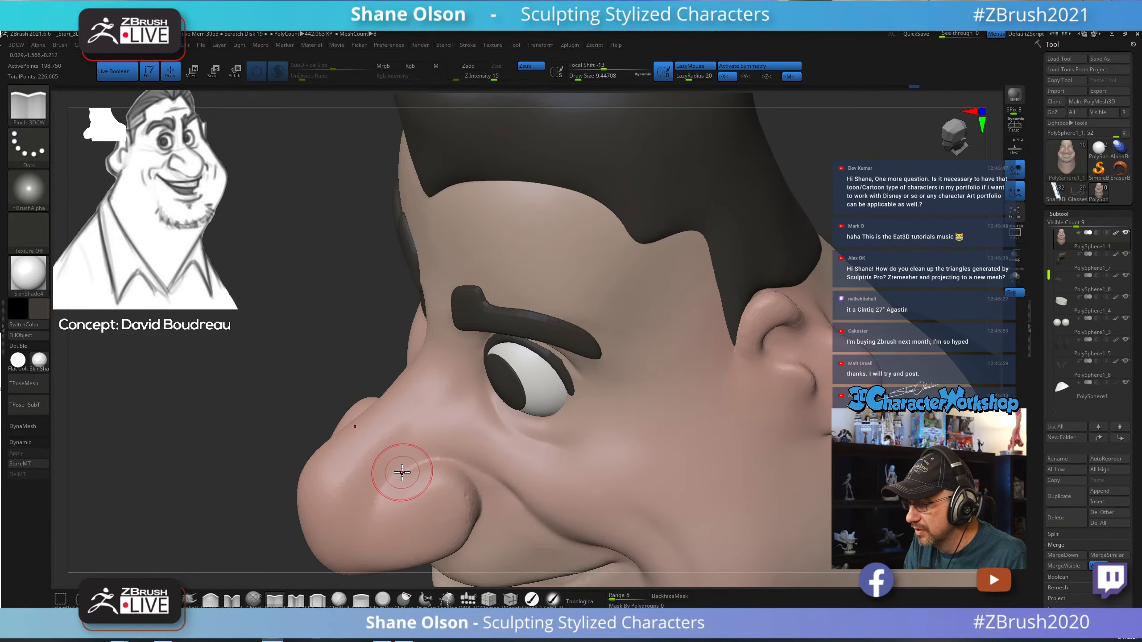
{"action": "left_click_drag", "start_coordinate": [383, 489], "coordinate": [385, 486]}
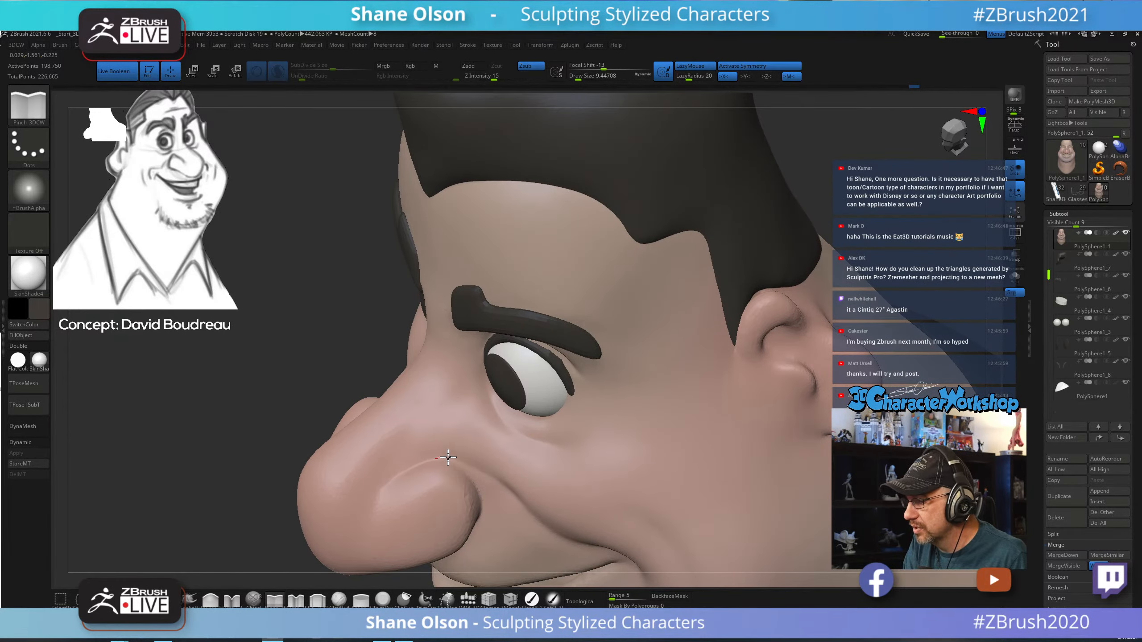
{"action": "left_click_drag", "start_coordinate": [478, 473], "coordinate": [499, 485]}
{"action": "right_click_drag", "start_coordinate": [553, 479], "coordinate": [541, 456]}
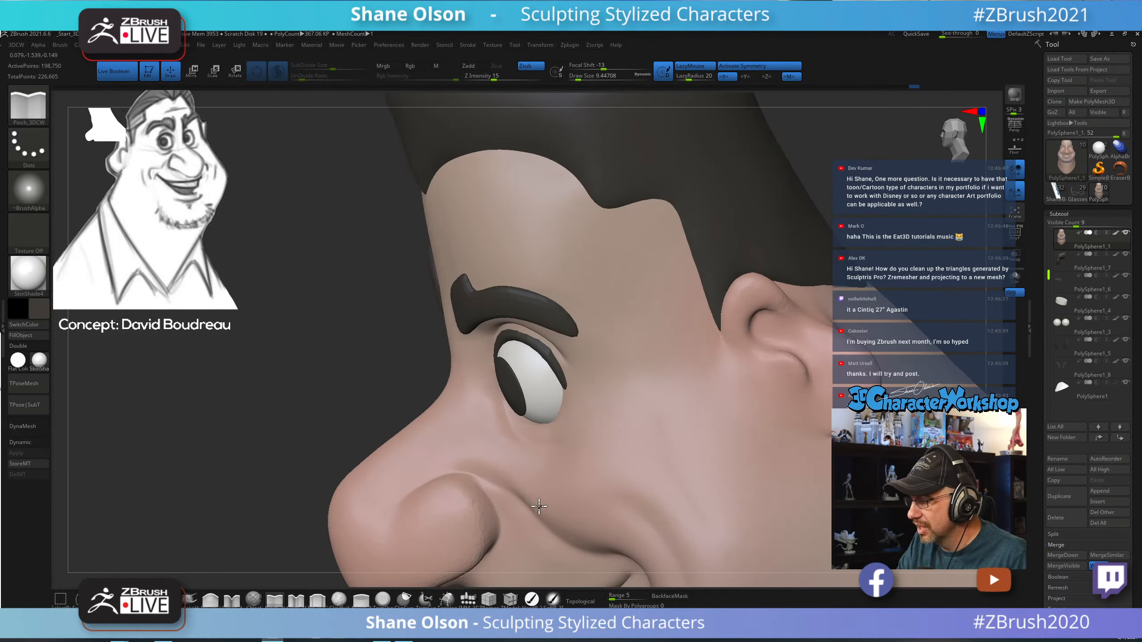
{"action": "mouse_move", "coordinate": [538, 504]}
{"action": "right_mouse_down", "text": "alt"}
{"action": "mouse_move", "coordinate": [521, 445]}
{"action": "mouse_move", "coordinate": [512, 472]}
{"action": "mouse_move", "coordinate": [480, 492]}
{"action": "right_mouse_up", "text": "alt"}
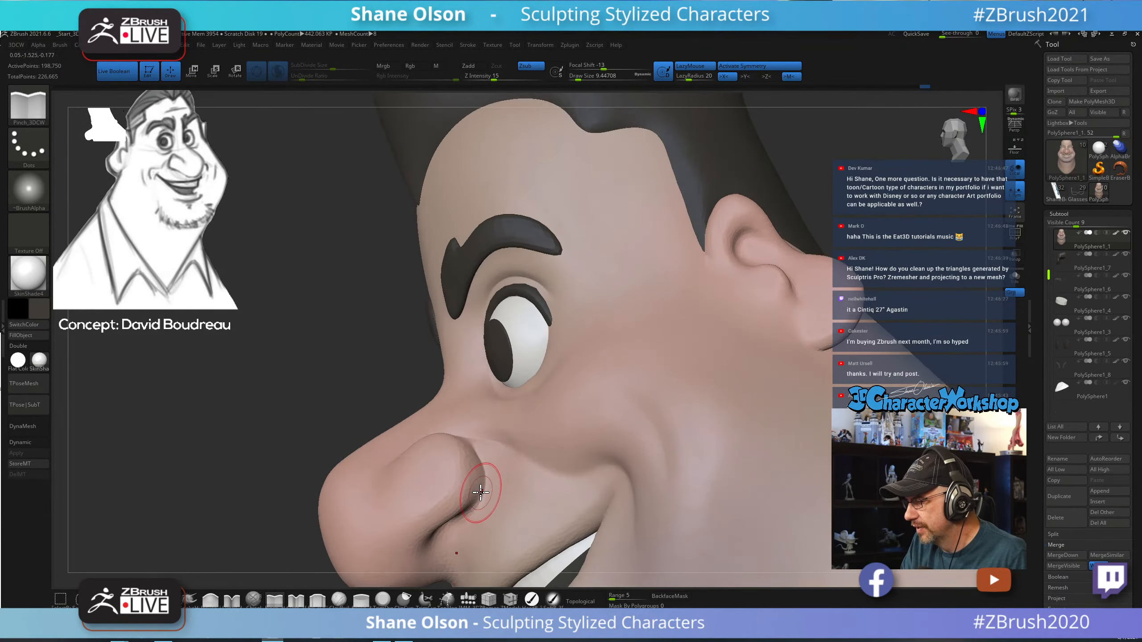
Pinch the crease beneath the lower eyelid at a draw size of about 8.4.
{"action": "mouse_move", "coordinate": [556, 509]}
{"action": "right_mouse_down", "text": "ctrl"}
{"action": "mouse_move", "coordinate": [576, 459]}
{"action": "mouse_move", "coordinate": [715, 467]}
{"action": "mouse_move", "coordinate": [704, 465]}
{"action": "mouse_move", "coordinate": [739, 439]}
{"action": "mouse_move", "coordinate": [719, 449]}
{"action": "mouse_move", "coordinate": [756, 441]}
{"action": "mouse_move", "coordinate": [736, 449]}
{"action": "mouse_move", "coordinate": [752, 451]}
{"action": "mouse_move", "coordinate": [724, 450]}
{"action": "mouse_move", "coordinate": [763, 411]}
{"action": "mouse_move", "coordinate": [737, 408]}
{"action": "mouse_move", "coordinate": [793, 377]}
{"action": "mouse_move", "coordinate": [724, 416]}
{"action": "mouse_move", "coordinate": [747, 407]}
{"action": "mouse_move", "coordinate": [772, 419]}
{"action": "mouse_move", "coordinate": [736, 474]}
{"action": "mouse_move", "coordinate": [734, 461]}
{"action": "mouse_move", "coordinate": [705, 472]}
{"action": "mouse_move", "coordinate": [722, 433]}
{"action": "mouse_move", "coordinate": [732, 451]}
{"action": "right_mouse_up", "text": "ctrl"}
{"action": "key", "text": "s"}
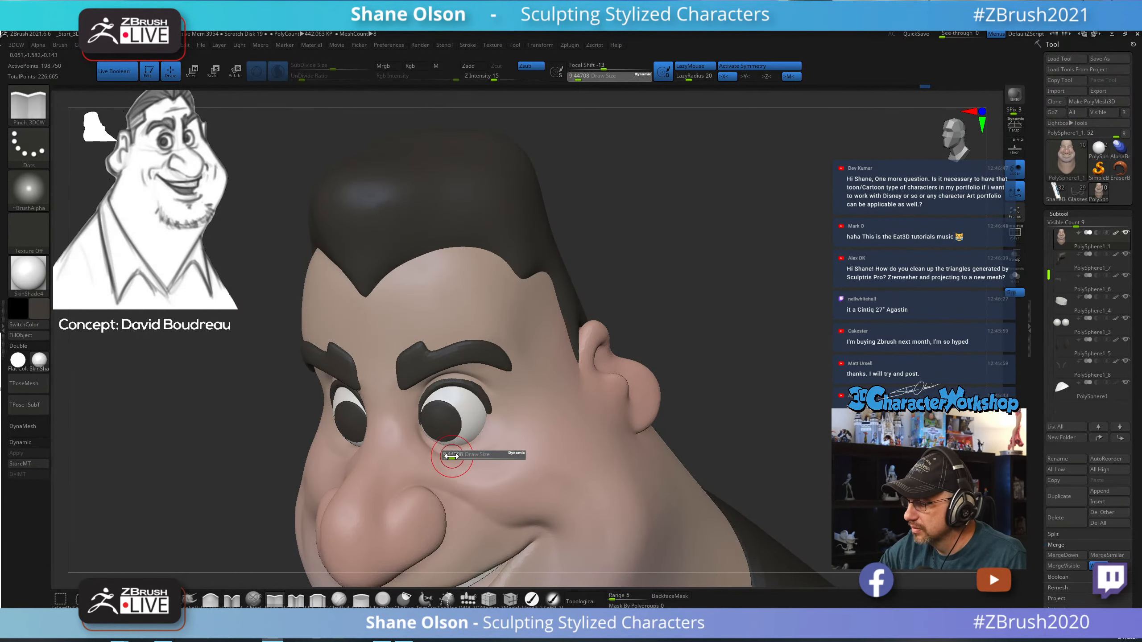
{"action": "left_click", "coordinate": [452, 460]}
{"action": "left_click_drag", "start_coordinate": [493, 454], "coordinate": [424, 438]}
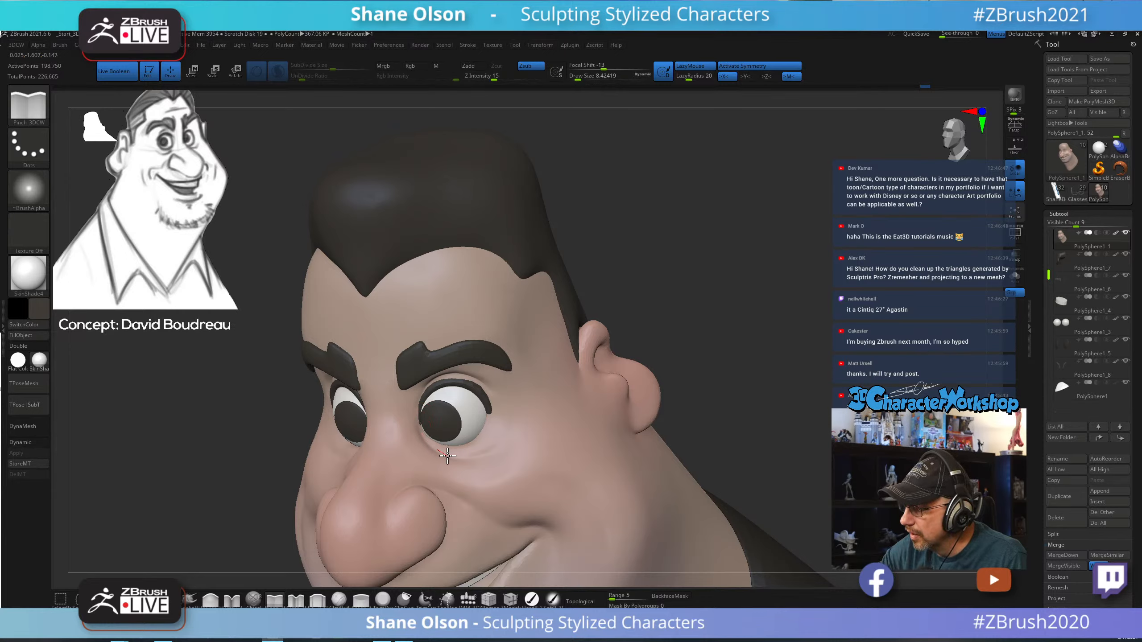
{"action": "right_click_drag", "start_coordinate": [574, 459], "coordinate": [803, 461]}
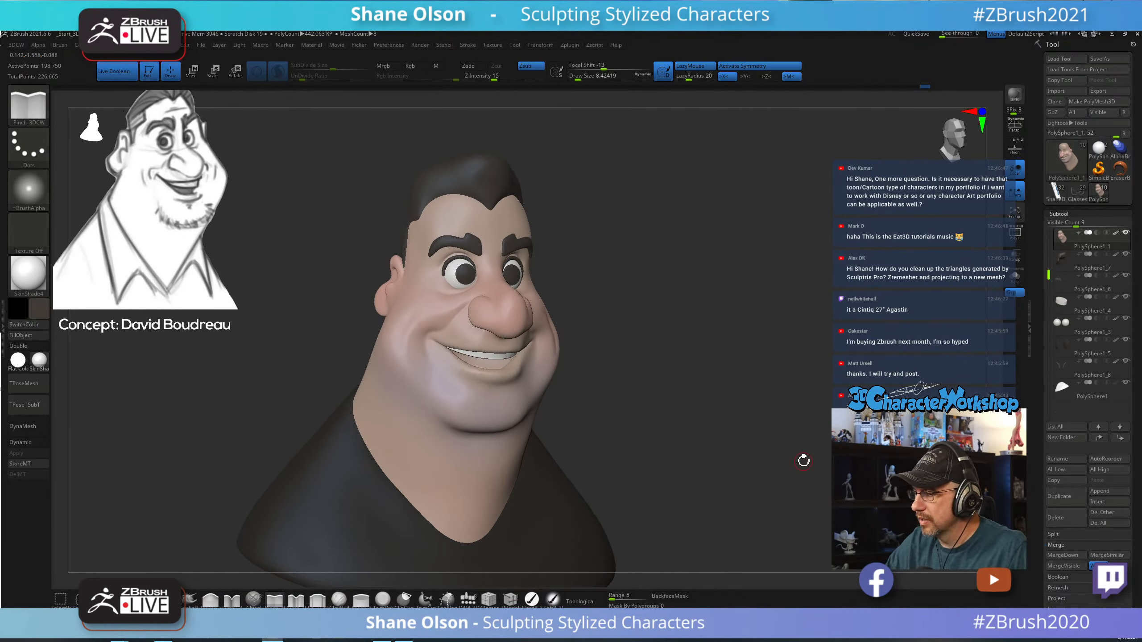
Choose the QuadSphere-2 insert-mesh brush and set the main colour to a more saturated reddish variant of the sampled skin tone.
{"action": "right_click_drag", "start_coordinate": [695, 301], "coordinate": [755, 342]}
{"action": "right_click_drag", "start_coordinate": [757, 285], "coordinate": [772, 280]}
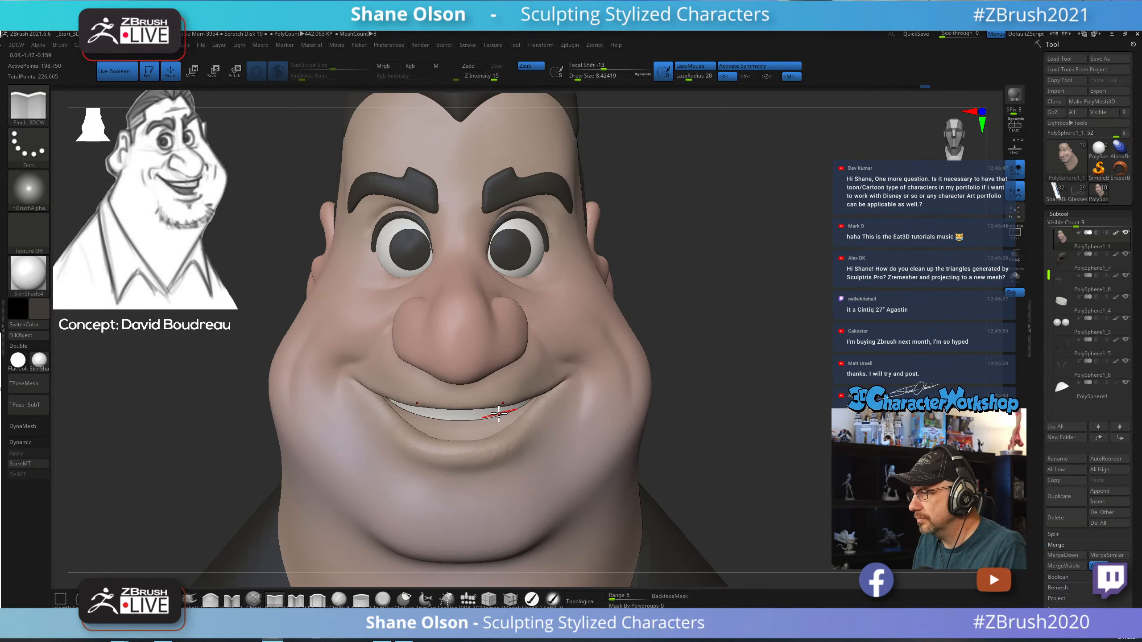
{"action": "left_click", "coordinate": [468, 599]}
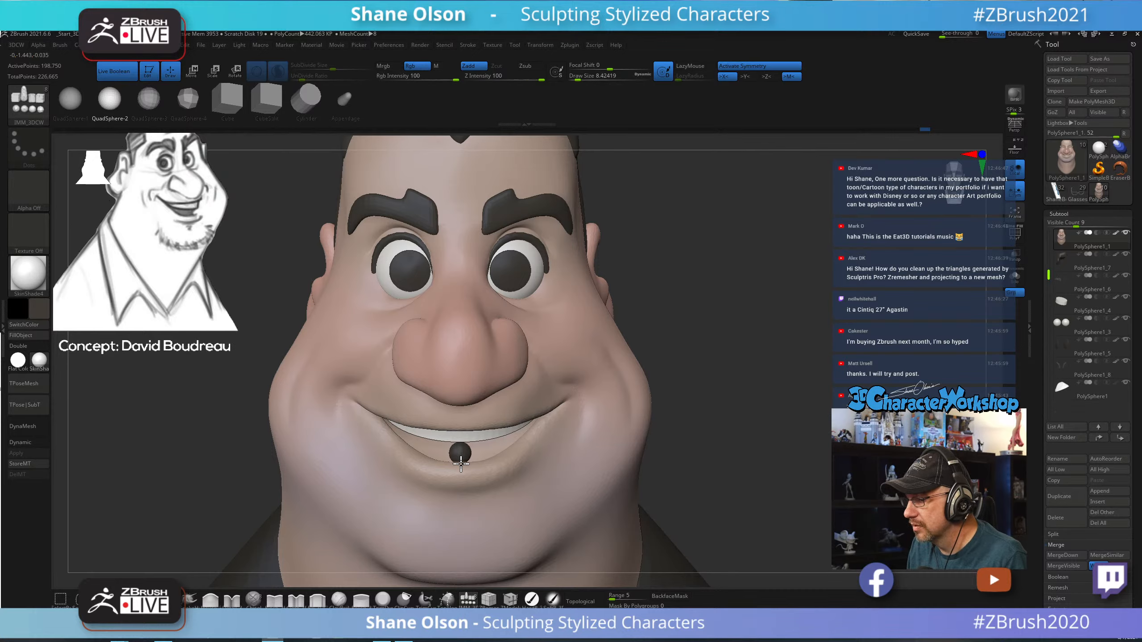
{"action": "key", "text": "ctrl+z"}
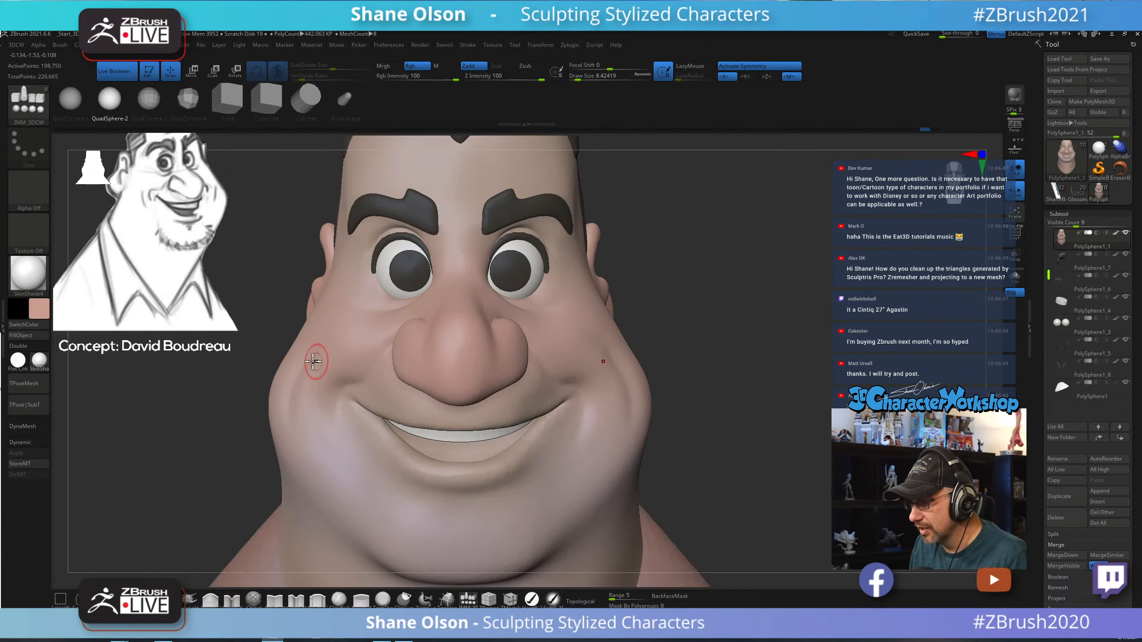
{"action": "left_click", "coordinate": [49, 317]}
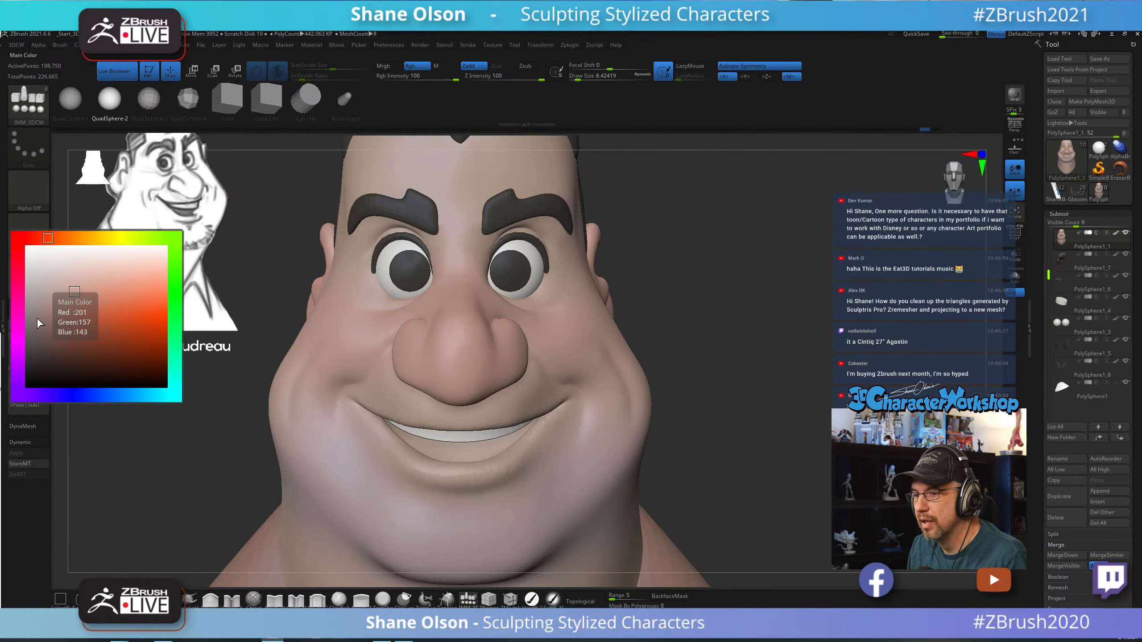
{"action": "left_click", "coordinate": [72, 306]}
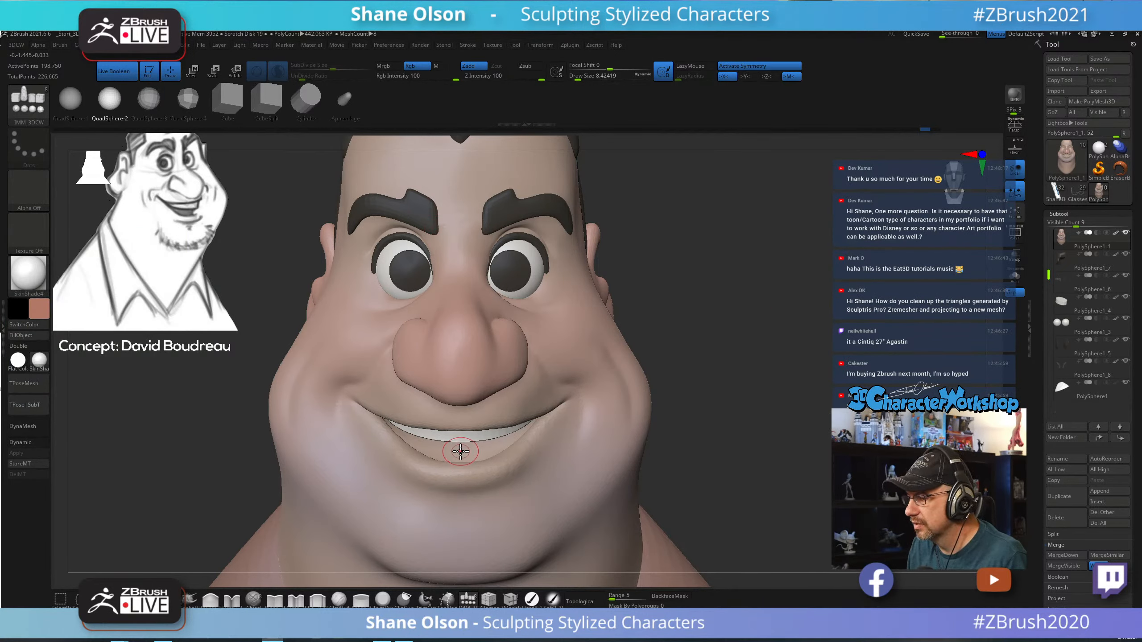
{"action": "left_click_drag", "start_coordinate": [460, 449], "coordinate": [474, 502]}
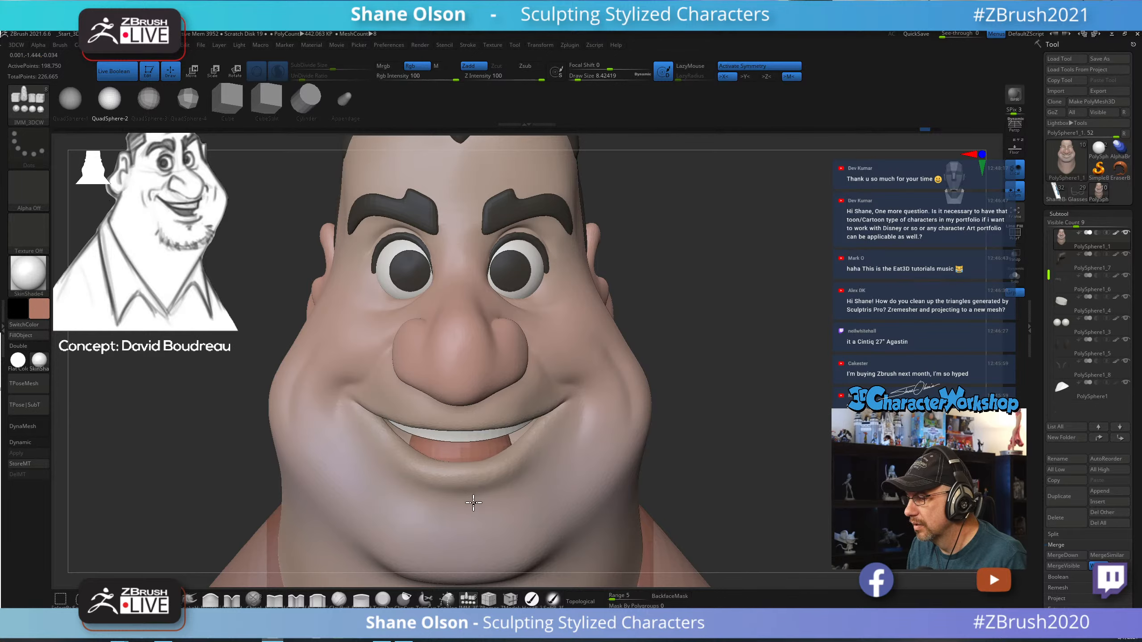
{"action": "left_click_drag", "start_coordinate": [790, 375], "coordinate": [721, 358]}
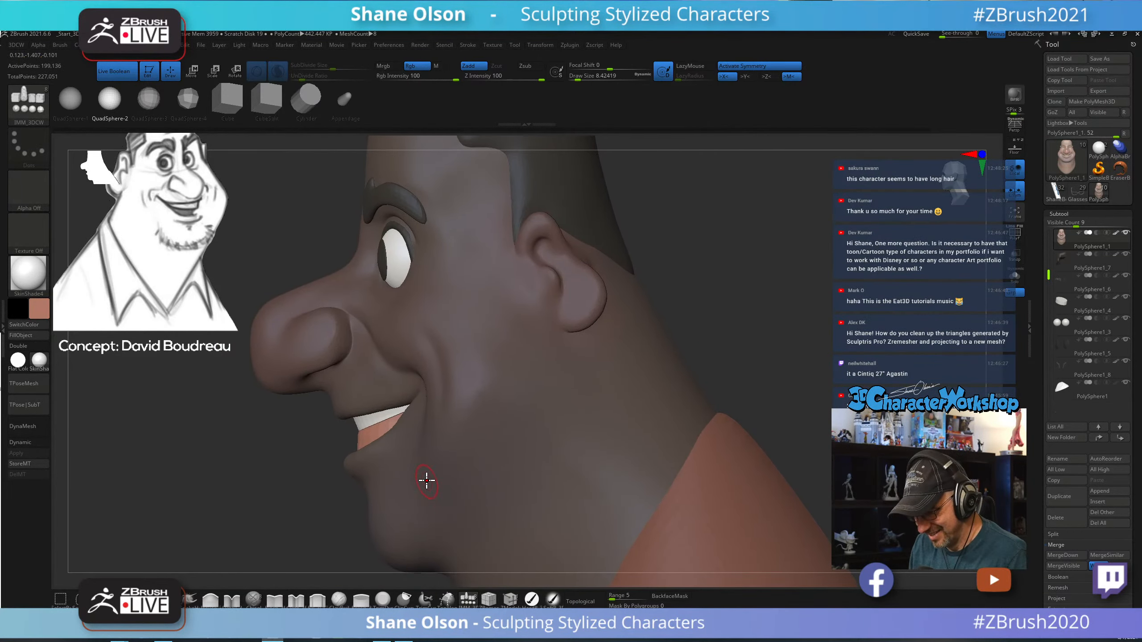
{"action": "key", "text": "w"}
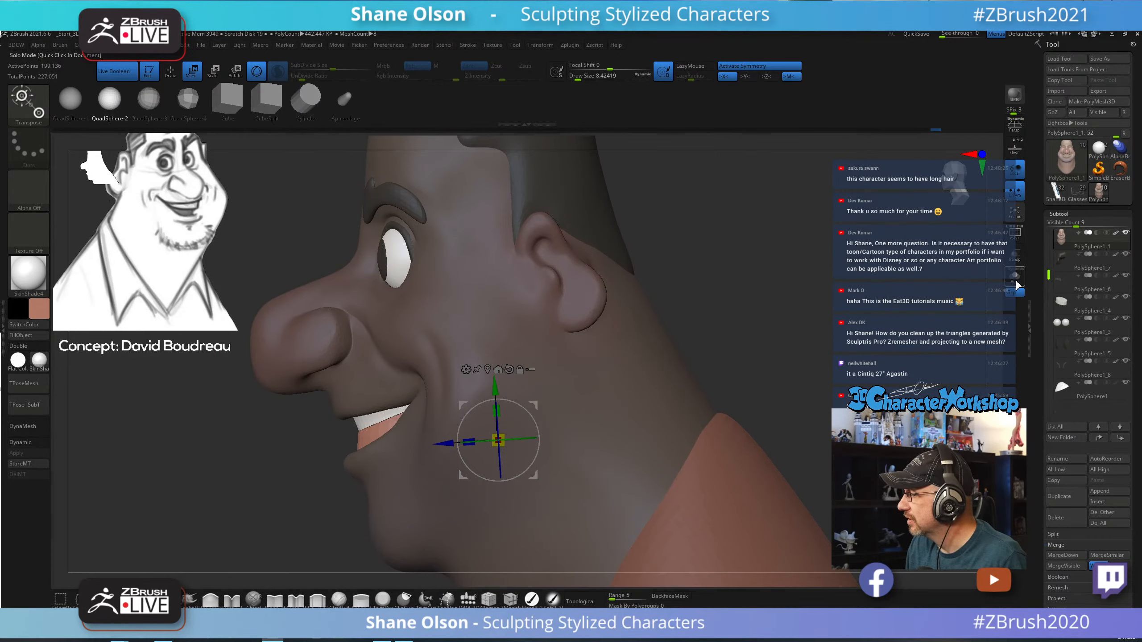
{"action": "left_click_drag", "start_coordinate": [762, 319], "coordinate": [785, 343]}
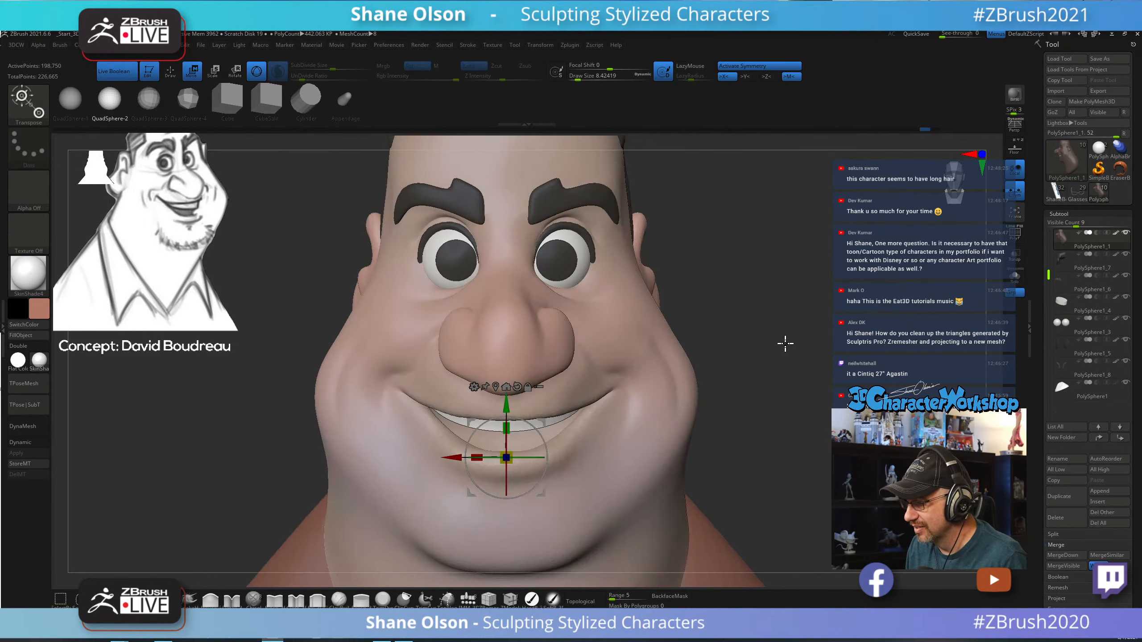
Insert a reddish sphere inside the mouth for the tongue and split the unmasked points into a separate subtool.
{"action": "key", "text": "q"}
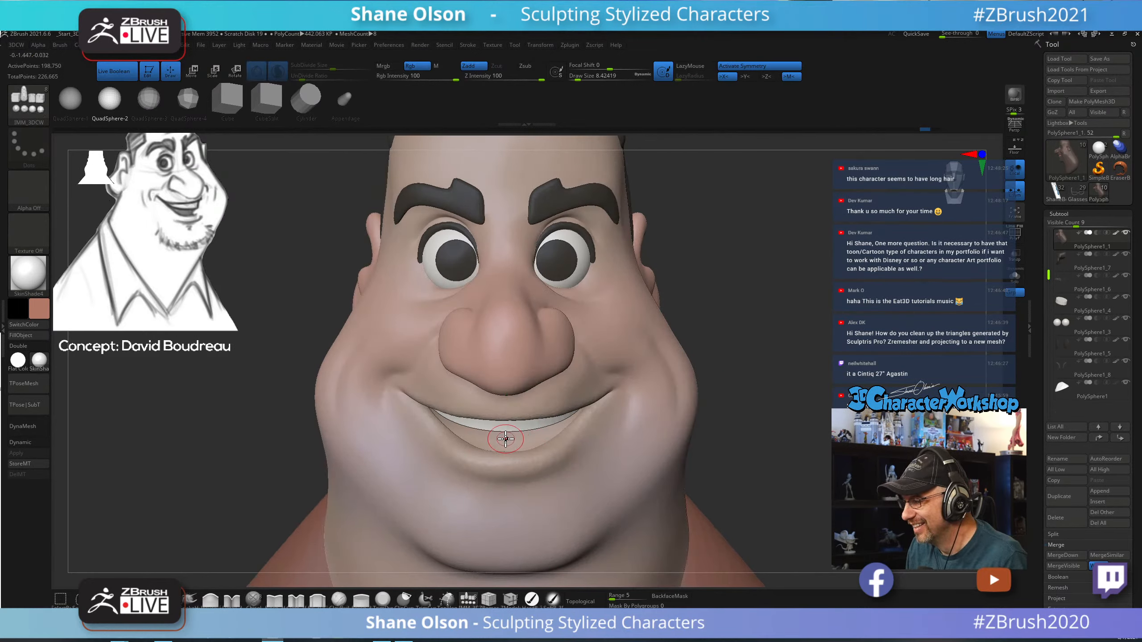
{"action": "left_click_drag", "start_coordinate": [506, 447], "coordinate": [528, 505]}
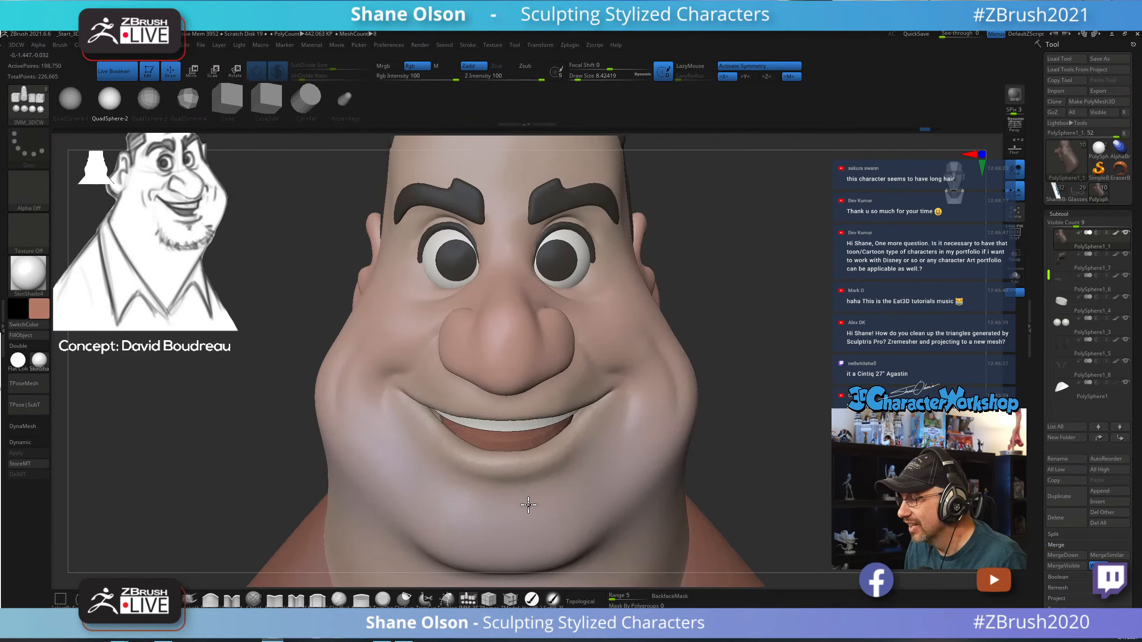
{"action": "left_click", "coordinate": [758, 375], "text": "ctrl"}
{"action": "left_click_drag", "start_coordinate": [773, 370], "coordinate": [749, 354], "text": "alt"}
{"action": "key", "text": "space"}
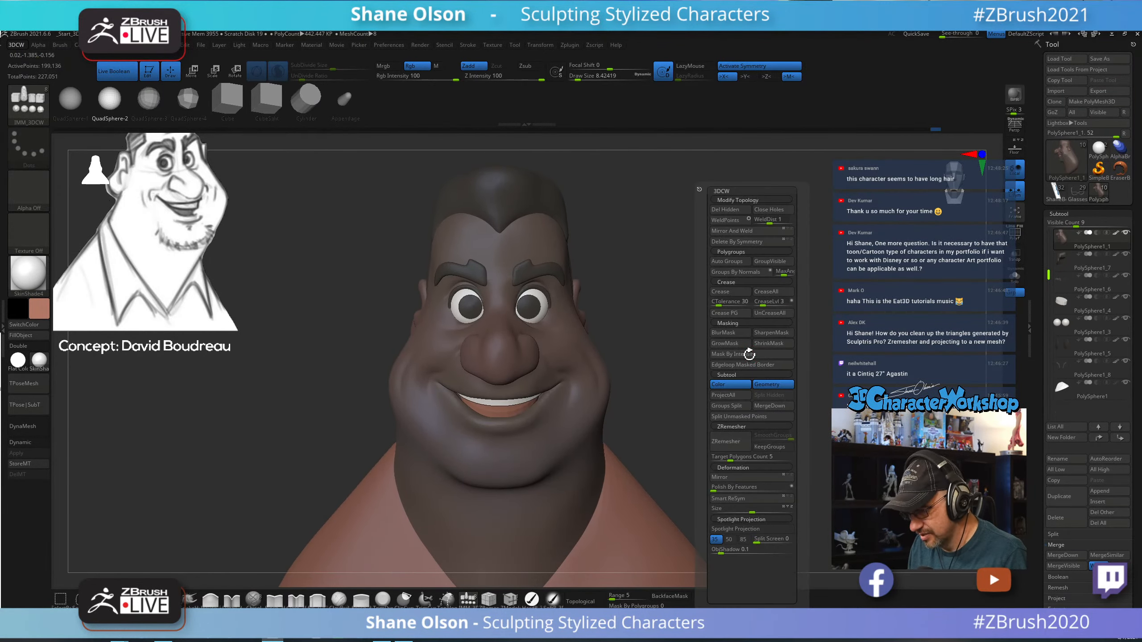
{"action": "left_click", "coordinate": [739, 416]}
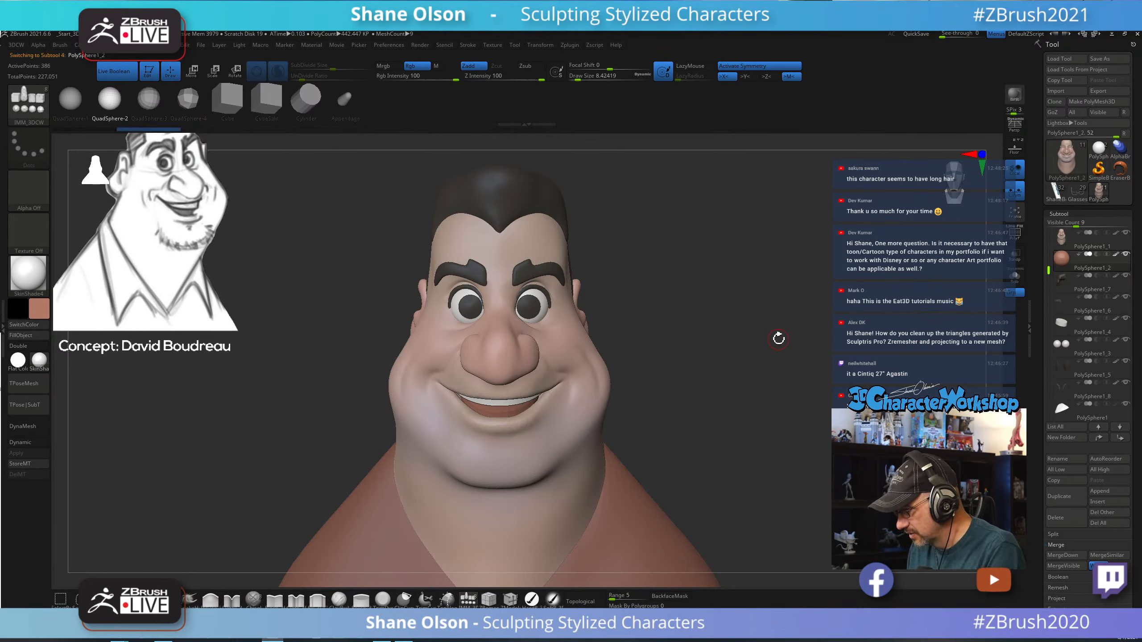
With the other subtools transparent, tilt the sphere and flatten it into a thin tongue shape inside the mouth.
{"action": "mouse_move", "coordinate": [779, 338]}
{"action": "left_mouse_down"}
{"action": "mouse_move", "coordinate": [818, 352]}
{"action": "mouse_move", "coordinate": [757, 342]}
{"action": "mouse_move", "coordinate": [759, 300]}
{"action": "mouse_move", "coordinate": [745, 288]}
{"action": "left_mouse_up"}
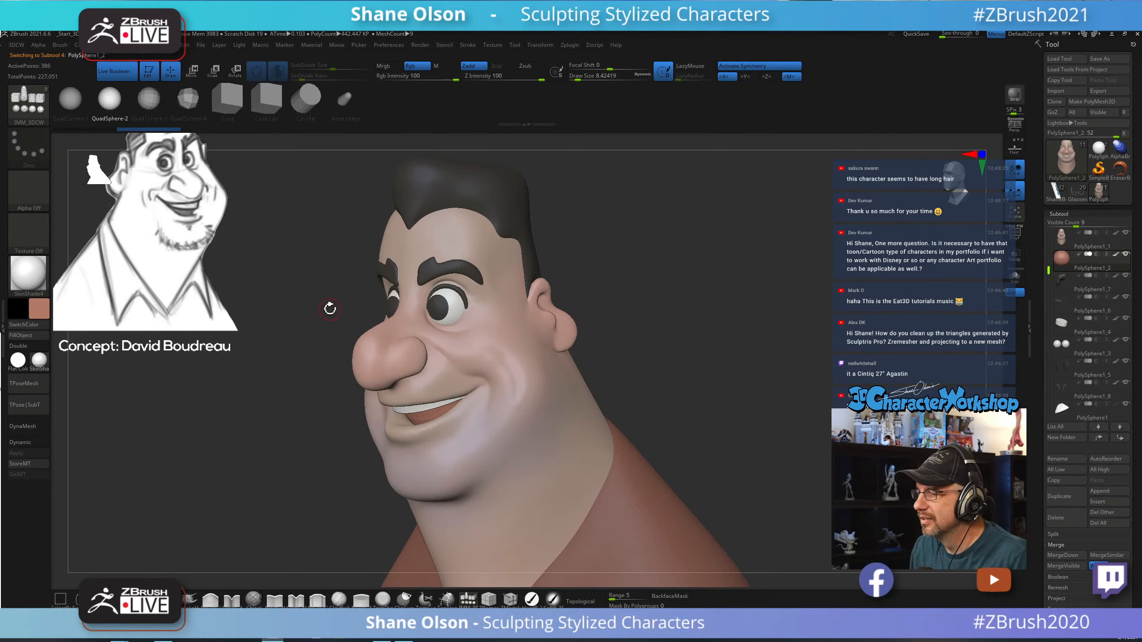
{"action": "mouse_move", "coordinate": [653, 302]}
{"action": "left_mouse_down"}
{"action": "mouse_move", "coordinate": [698, 298]}
{"action": "mouse_move", "coordinate": [752, 321]}
{"action": "mouse_move", "coordinate": [727, 323]}
{"action": "left_mouse_up"}
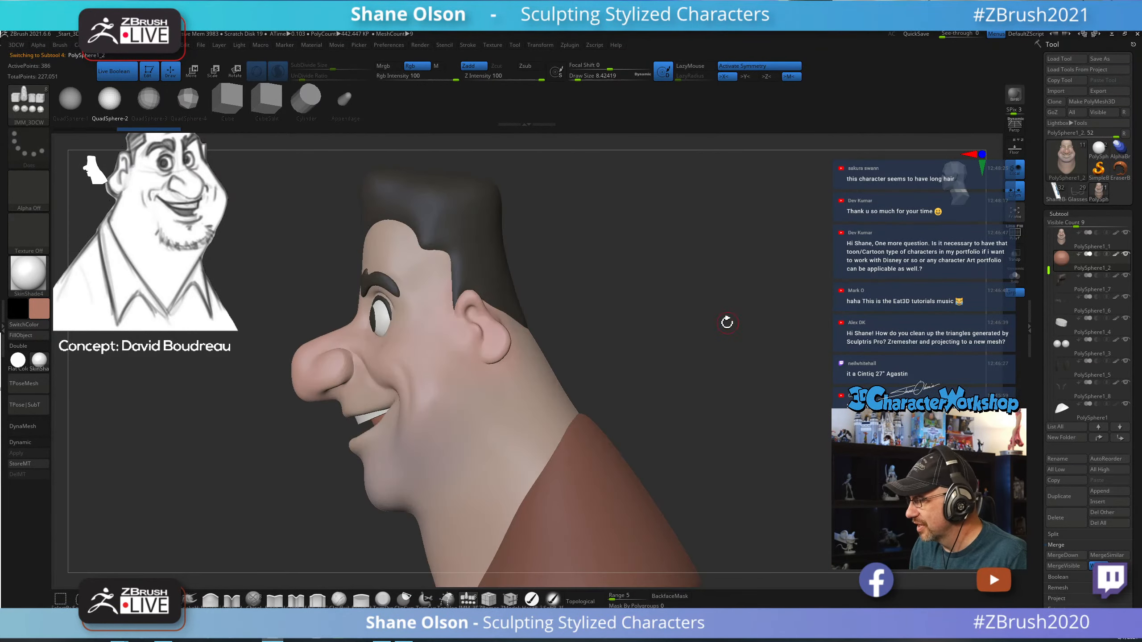
{"action": "left_click", "coordinate": [1015, 261]}
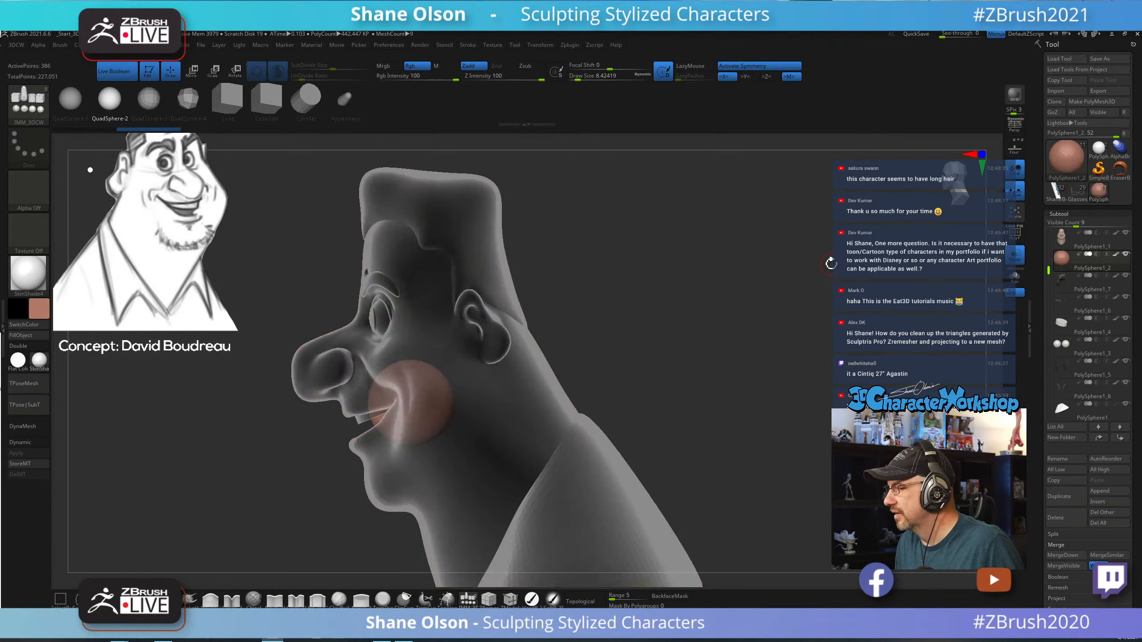
{"action": "key", "text": "w"}
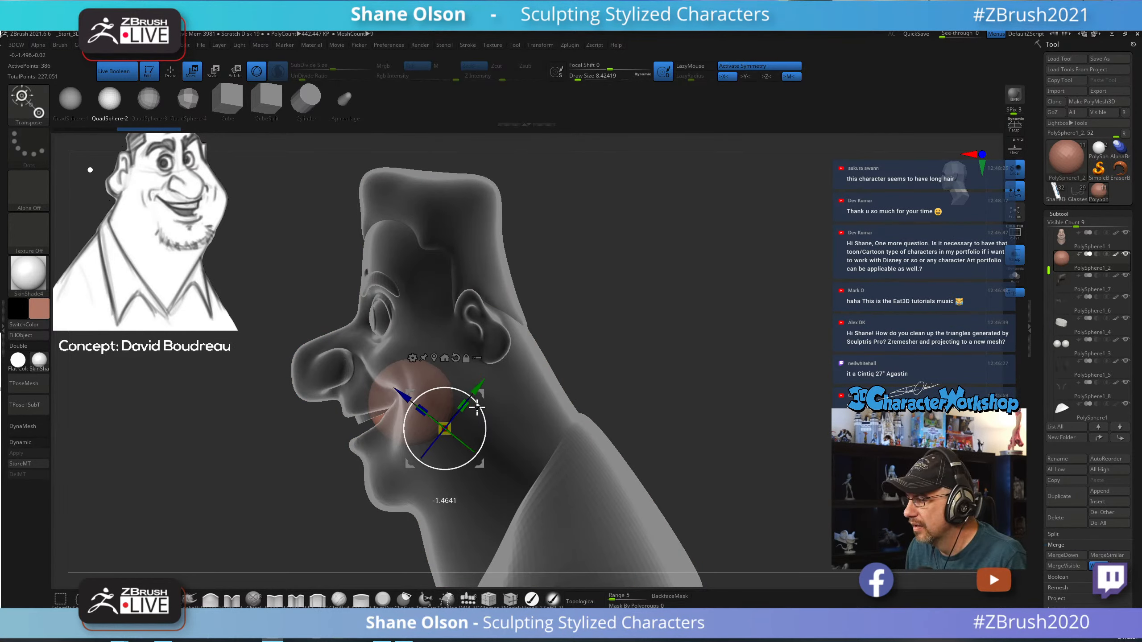
{"action": "left_click_drag", "start_coordinate": [471, 404], "coordinate": [450, 394]}
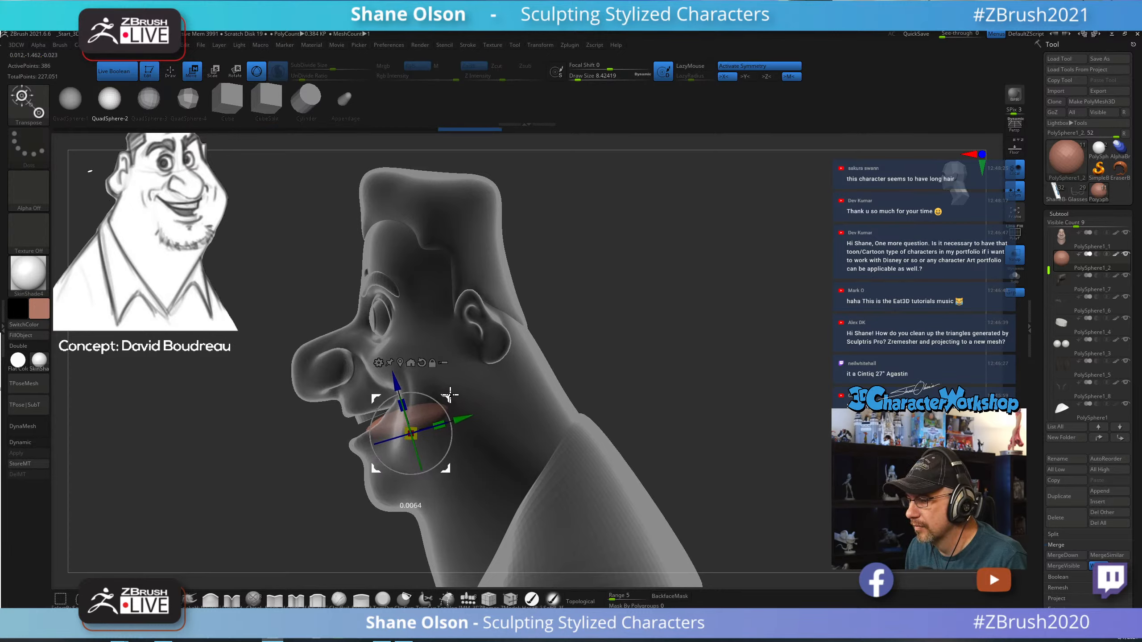
{"action": "left_click", "coordinate": [1015, 256]}
Stretch the flattened tongue along its length with the gizmo and return to drawing mode.
{"action": "left_click_drag", "start_coordinate": [719, 279], "coordinate": [724, 323], "text": "alt"}
{"action": "mouse_move", "coordinate": [746, 311]}
{"action": "left_mouse_down"}
{"action": "mouse_move", "coordinate": [783, 308]}
{"action": "mouse_move", "coordinate": [749, 311]}
{"action": "left_mouse_up"}
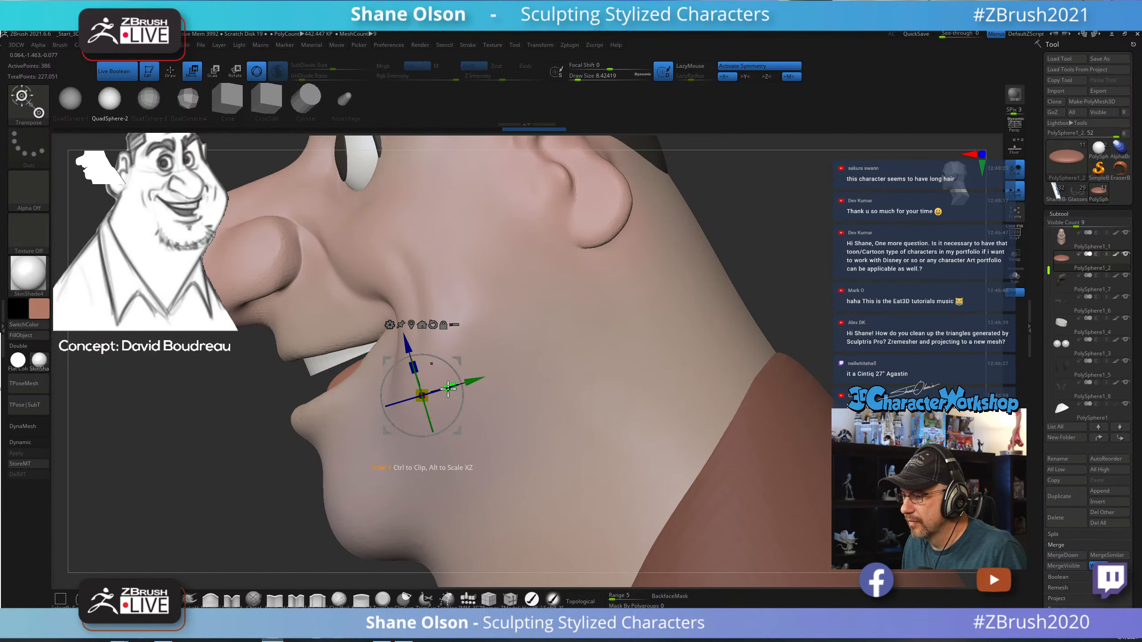
{"action": "left_click_drag", "start_coordinate": [451, 387], "coordinate": [470, 385]}
{"action": "left_click_drag", "start_coordinate": [720, 342], "coordinate": [715, 297], "text": "alt"}
{"action": "left_click_drag", "start_coordinate": [692, 295], "coordinate": [764, 316]}
{"action": "key", "text": "q"}
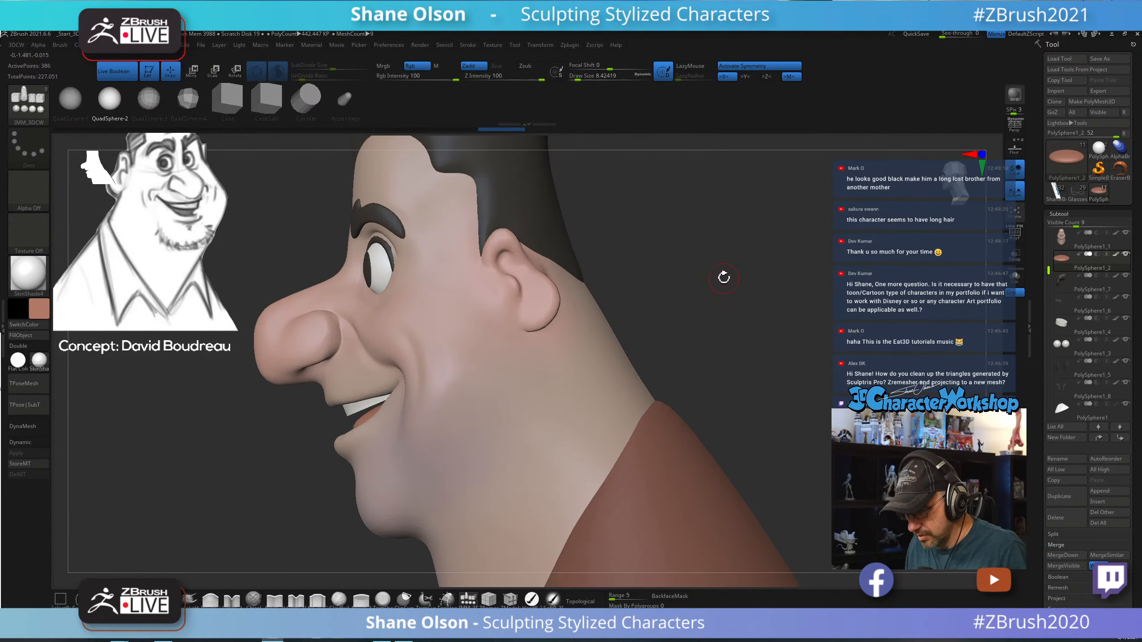
Move the tongue slightly back along its length inside the mouth with the gizmo and return to drawing mode.
{"action": "mouse_move", "coordinate": [723, 275]}
{"action": "left_mouse_down"}
{"action": "mouse_move", "coordinate": [785, 277]}
{"action": "mouse_move", "coordinate": [762, 273]}
{"action": "mouse_move", "coordinate": [724, 296]}
{"action": "mouse_move", "coordinate": [765, 288]}
{"action": "mouse_move", "coordinate": [745, 311]}
{"action": "mouse_move", "coordinate": [711, 321]}
{"action": "left_mouse_up"}
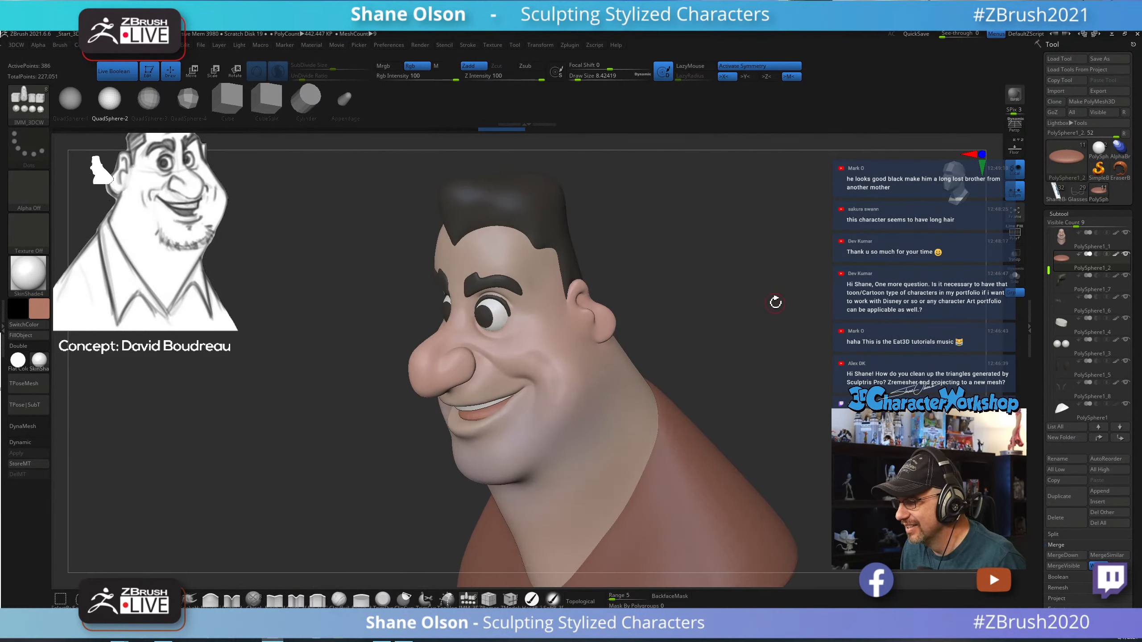
{"action": "key", "text": "w"}
{"action": "left_click_drag", "start_coordinate": [788, 296], "coordinate": [769, 294]}
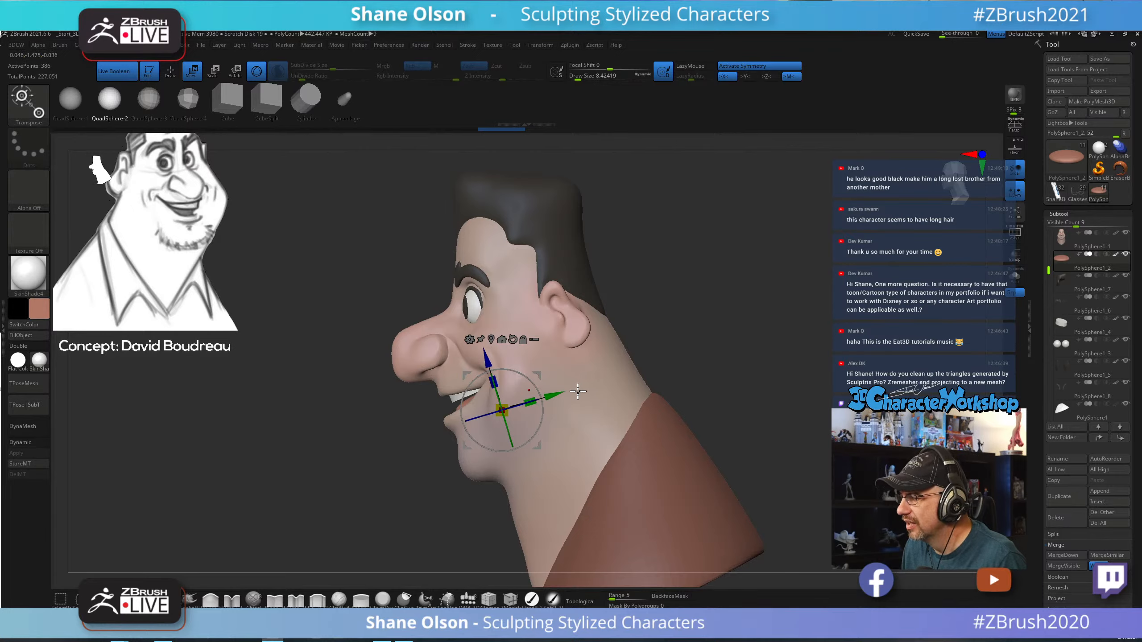
{"action": "left_click_drag", "start_coordinate": [555, 396], "coordinate": [559, 395]}
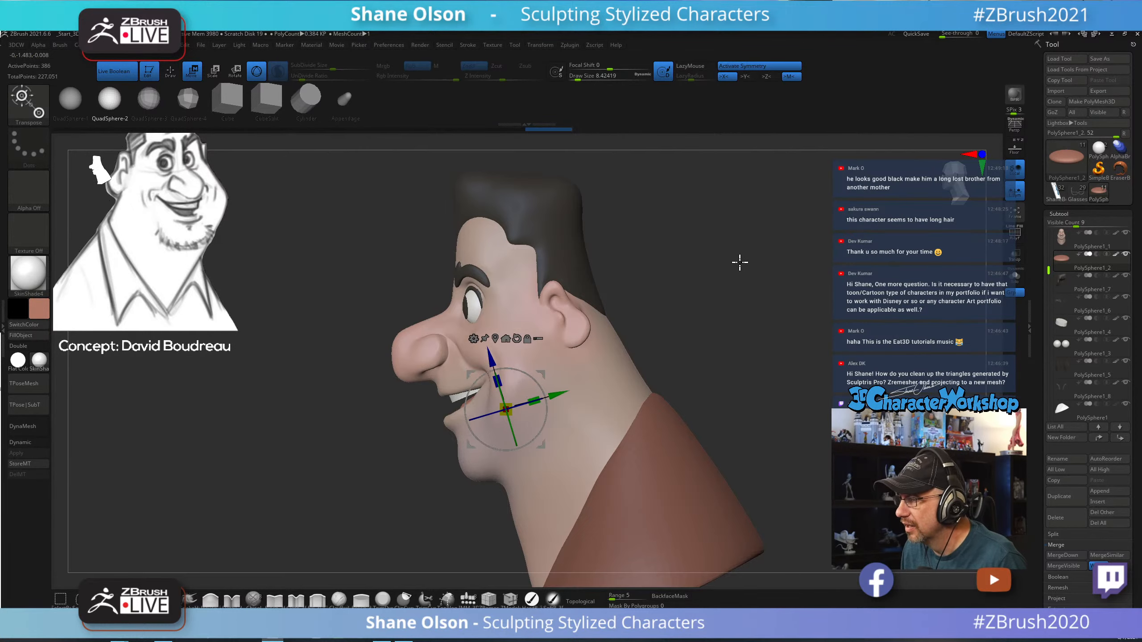
{"action": "left_click_drag", "start_coordinate": [739, 263], "coordinate": [769, 263]}
{"action": "mouse_move", "coordinate": [777, 323]}
{"action": "left_mouse_down"}
{"action": "mouse_move", "coordinate": [690, 310]}
{"action": "mouse_move", "coordinate": [686, 287]}
{"action": "left_mouse_up"}
{"action": "key", "text": "q"}
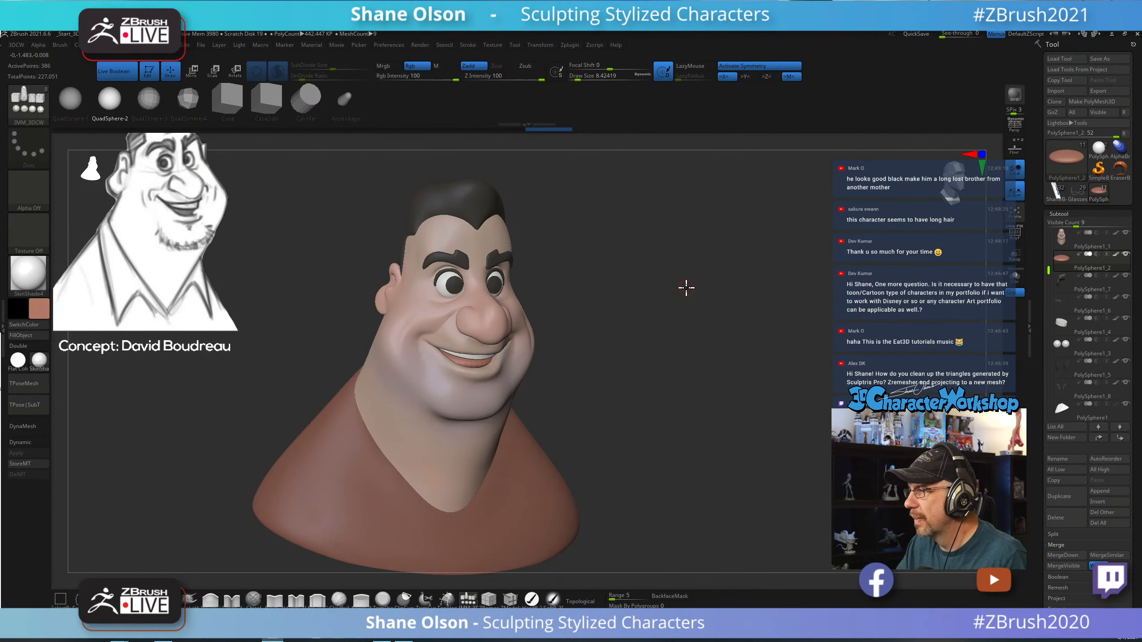
Choose the Move brush and set its draw size to about 44.
{"action": "mouse_move", "coordinate": [625, 374]}
{"action": "left_mouse_down"}
{"action": "mouse_move", "coordinate": [614, 367]}
{"action": "mouse_move", "coordinate": [612, 395]}
{"action": "left_mouse_up"}
{"action": "key", "text": "b"}
{"action": "key", "text": "m"}
{"action": "key", "text": "v"}
{"action": "key", "text": "s"}
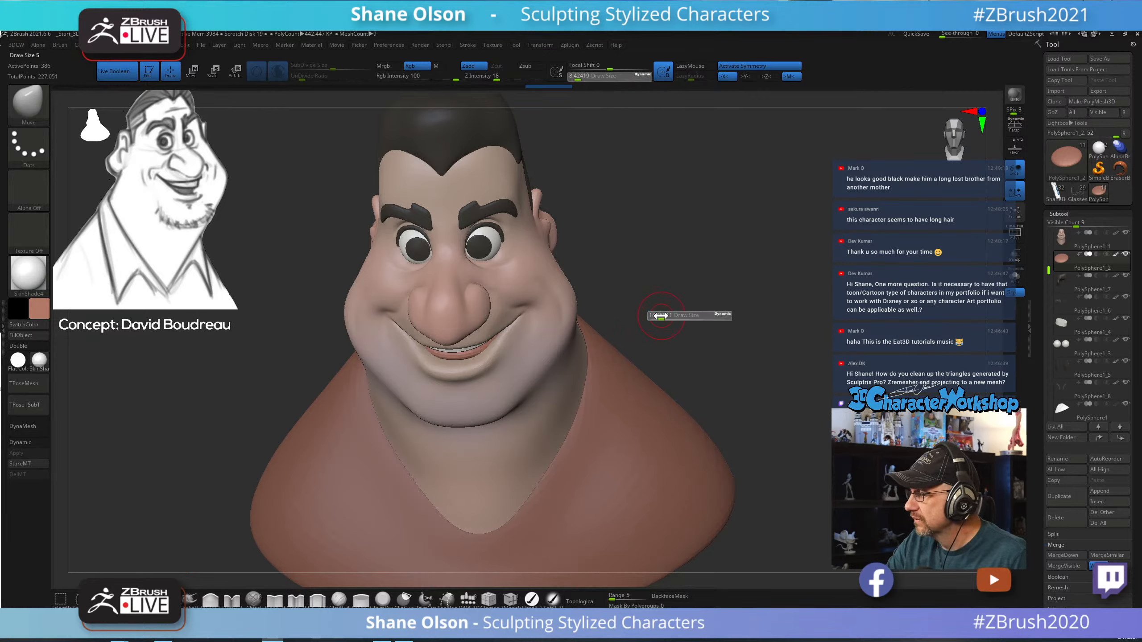
{"action": "left_click_drag", "start_coordinate": [651, 318], "coordinate": [665, 309]}
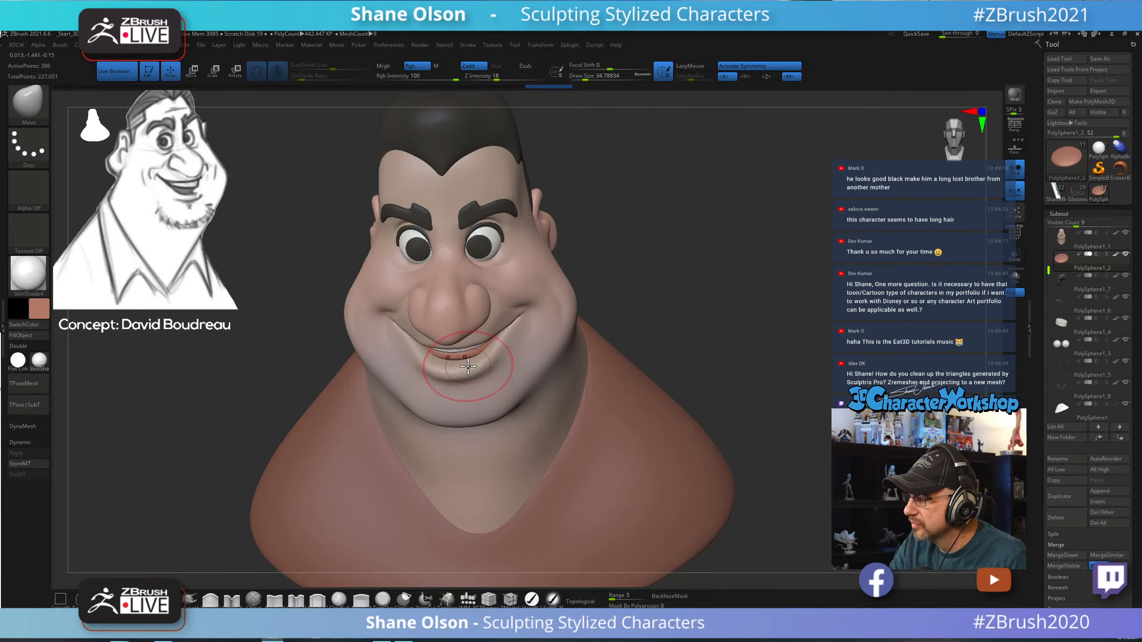
{"action": "key", "text": "s"}
{"action": "left_click_drag", "start_coordinate": [466, 361], "coordinate": [470, 359]}
Pull the tongue's sides back and up inside the mouth with the Move brush.
{"action": "left_click_drag", "start_coordinate": [622, 334], "coordinate": [580, 357]}
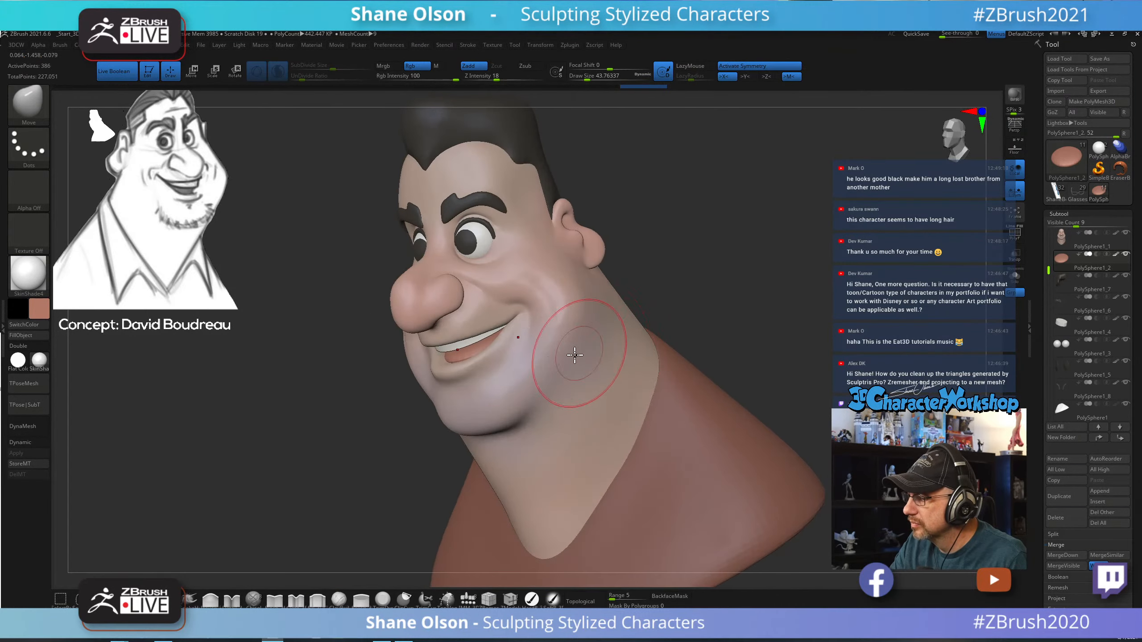
{"action": "right_click_drag", "start_coordinate": [495, 355], "coordinate": [463, 355]}
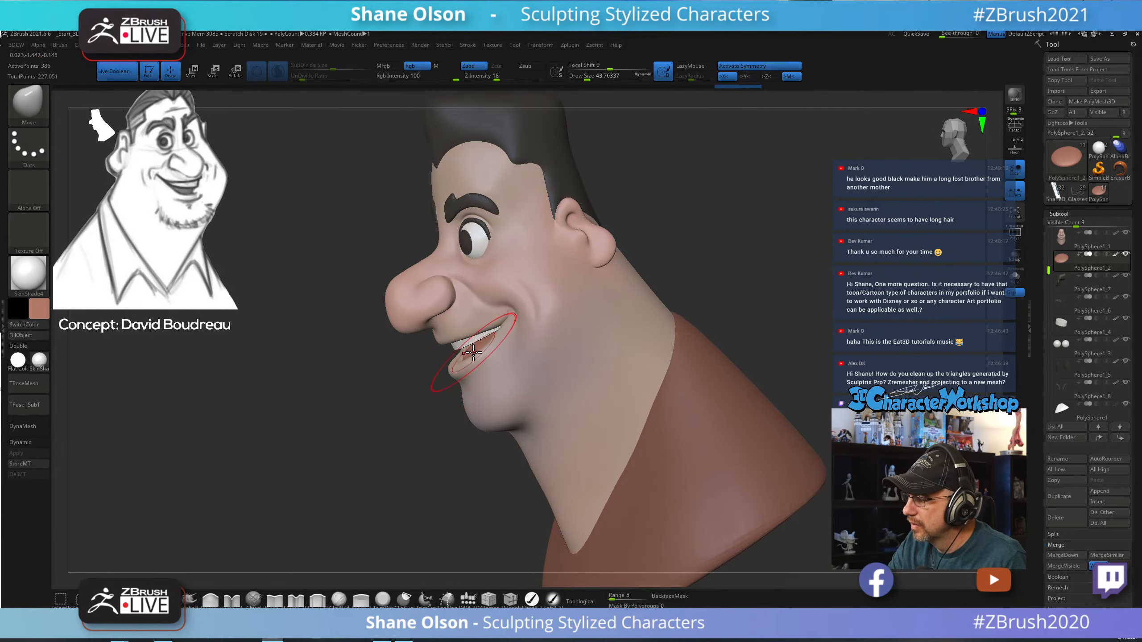
{"action": "left_click_drag", "start_coordinate": [495, 353], "coordinate": [504, 347]}
{"action": "right_click_drag", "start_coordinate": [515, 371], "coordinate": [565, 353]}
{"action": "mouse_move", "coordinate": [517, 334]}
{"action": "left_mouse_down"}
{"action": "mouse_move", "coordinate": [536, 319]}
{"action": "mouse_move", "coordinate": [527, 324]}
{"action": "left_mouse_up"}
{"action": "mouse_move", "coordinate": [671, 313]}
{"action": "left_mouse_down"}
{"action": "mouse_move", "coordinate": [672, 291]}
{"action": "mouse_move", "coordinate": [684, 326]}
{"action": "mouse_move", "coordinate": [701, 336]}
{"action": "mouse_move", "coordinate": [675, 355]}
{"action": "mouse_move", "coordinate": [663, 329]}
{"action": "mouse_move", "coordinate": [673, 349]}
{"action": "mouse_move", "coordinate": [662, 377]}
{"action": "left_mouse_up"}
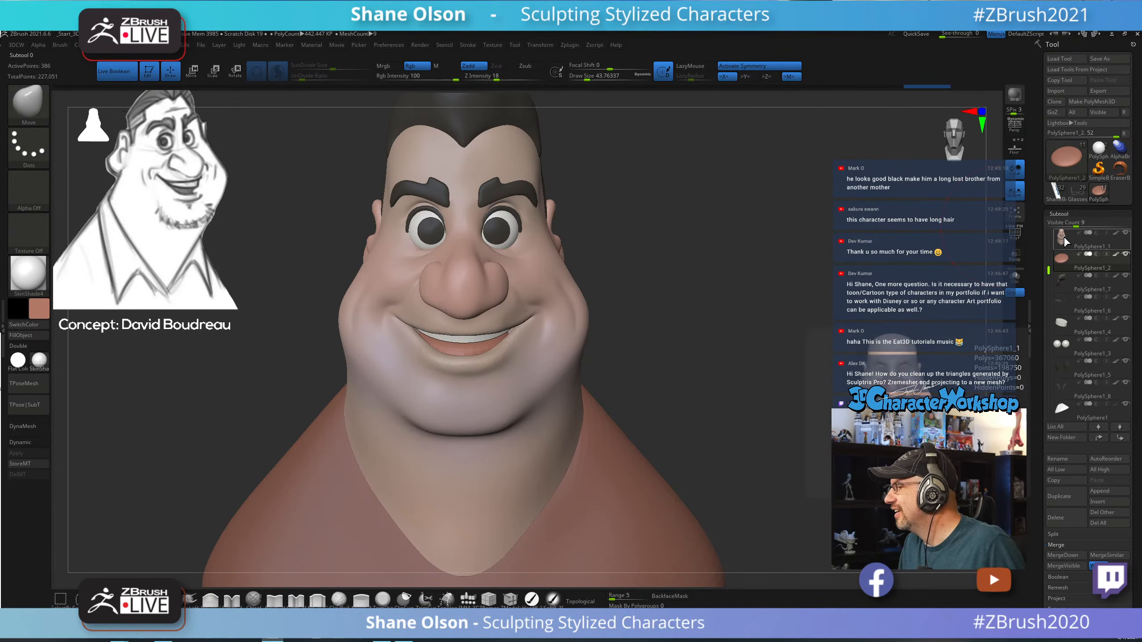
Select the head subtool, mask the whole head and neck, and clear the mask.
{"action": "left_click", "coordinate": [1080, 241]}
{"action": "left_click_drag", "start_coordinate": [737, 308], "coordinate": [702, 216], "text": "alt"}
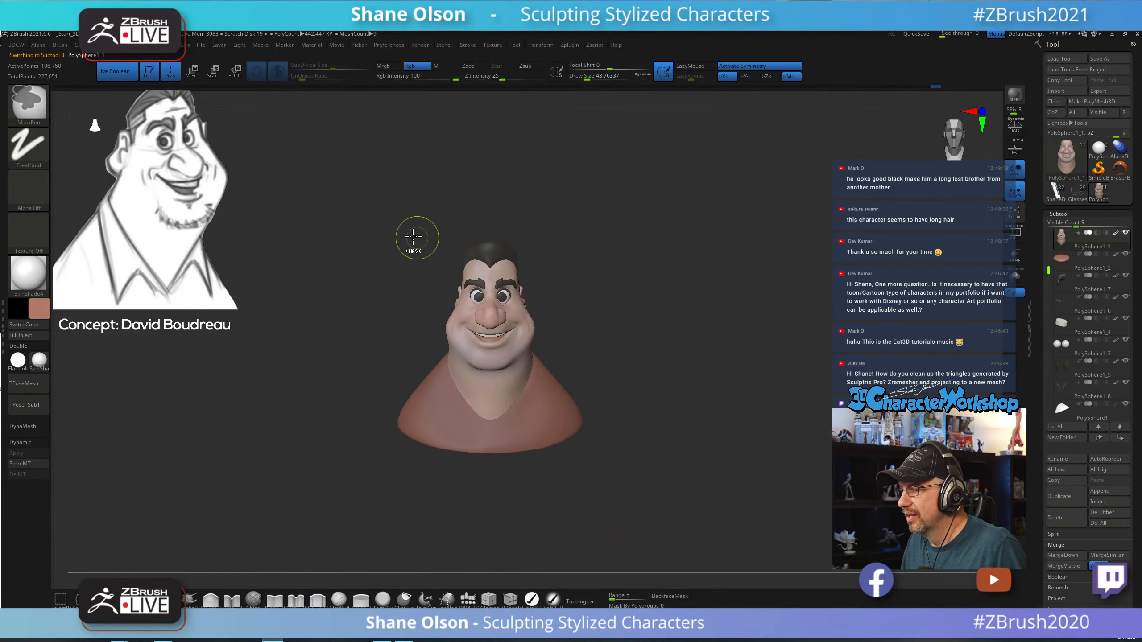
{"action": "left_click_drag", "start_coordinate": [334, 192], "coordinate": [724, 544], "text": "ctrl"}
{"action": "left_click_drag", "start_coordinate": [681, 334], "coordinate": [691, 355], "text": "alt"}
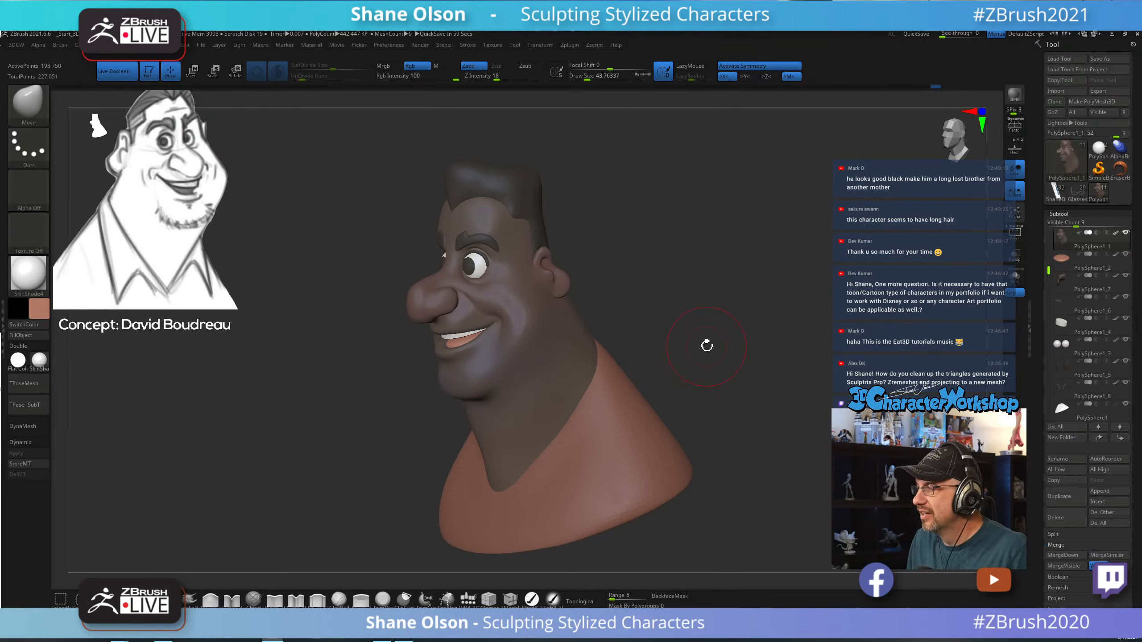
{"action": "left_click_drag", "start_coordinate": [704, 328], "coordinate": [738, 345], "text": "ctrl"}
Select the tongue subtool and activate Dynamic Subdiv on it, choosing to always accept this until the next restart.
{"action": "left_click_drag", "start_coordinate": [725, 302], "coordinate": [708, 339]}
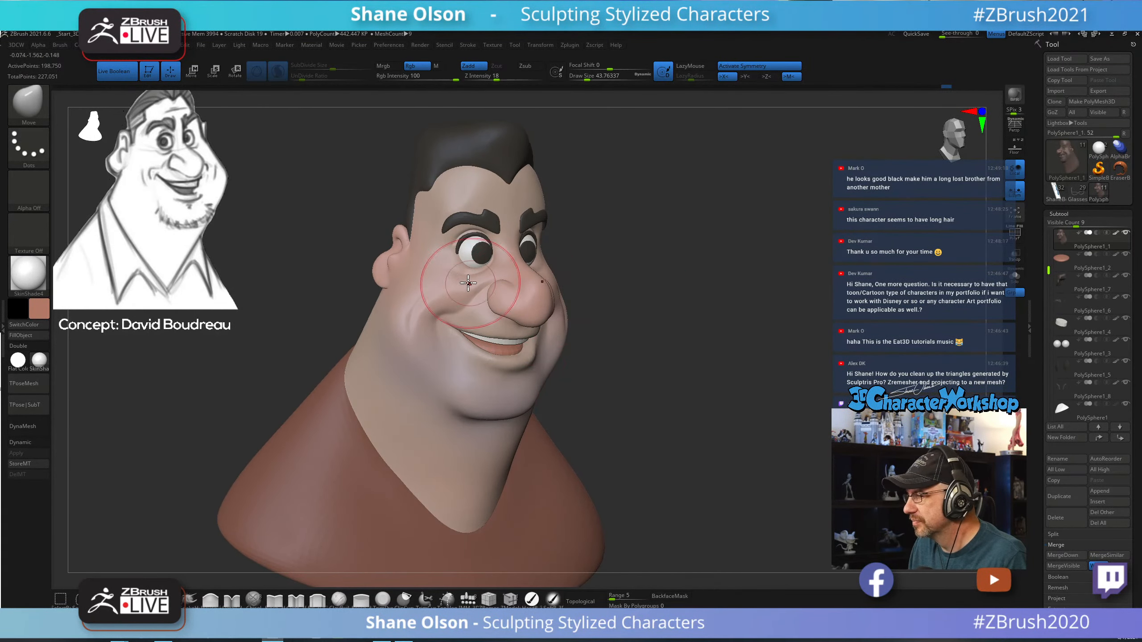
{"action": "left_click_drag", "start_coordinate": [650, 388], "coordinate": [670, 379]}
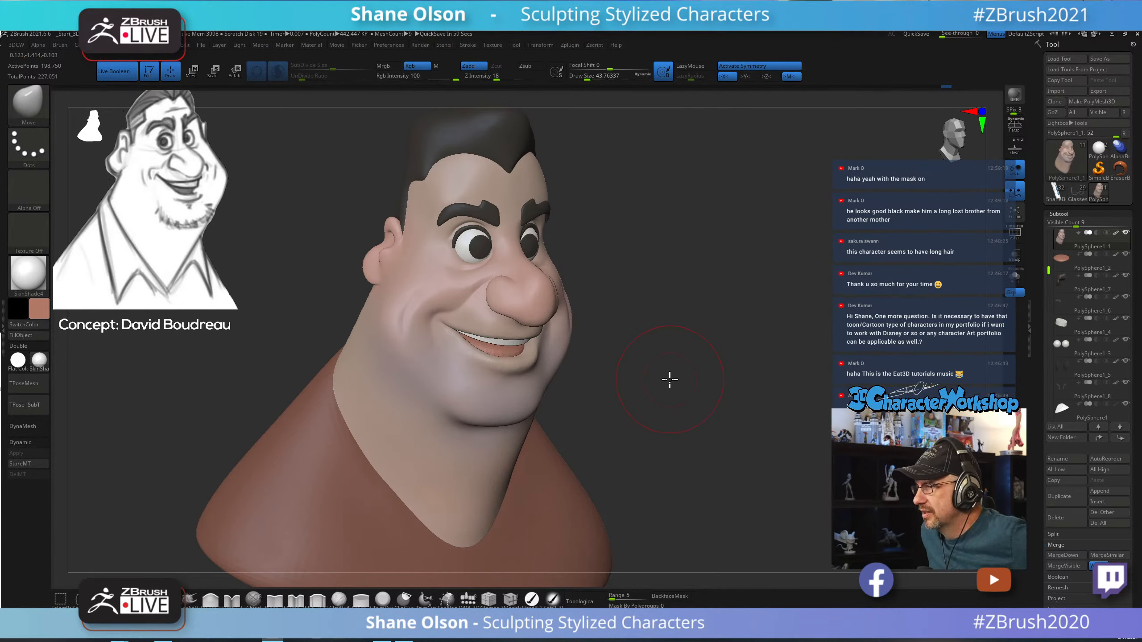
{"action": "mouse_move", "coordinate": [728, 416]}
{"action": "left_mouse_down"}
{"action": "mouse_move", "coordinate": [693, 404]}
{"action": "mouse_move", "coordinate": [708, 387]}
{"action": "mouse_move", "coordinate": [696, 358]}
{"action": "mouse_move", "coordinate": [688, 390]}
{"action": "mouse_move", "coordinate": [697, 345]}
{"action": "left_mouse_up"}
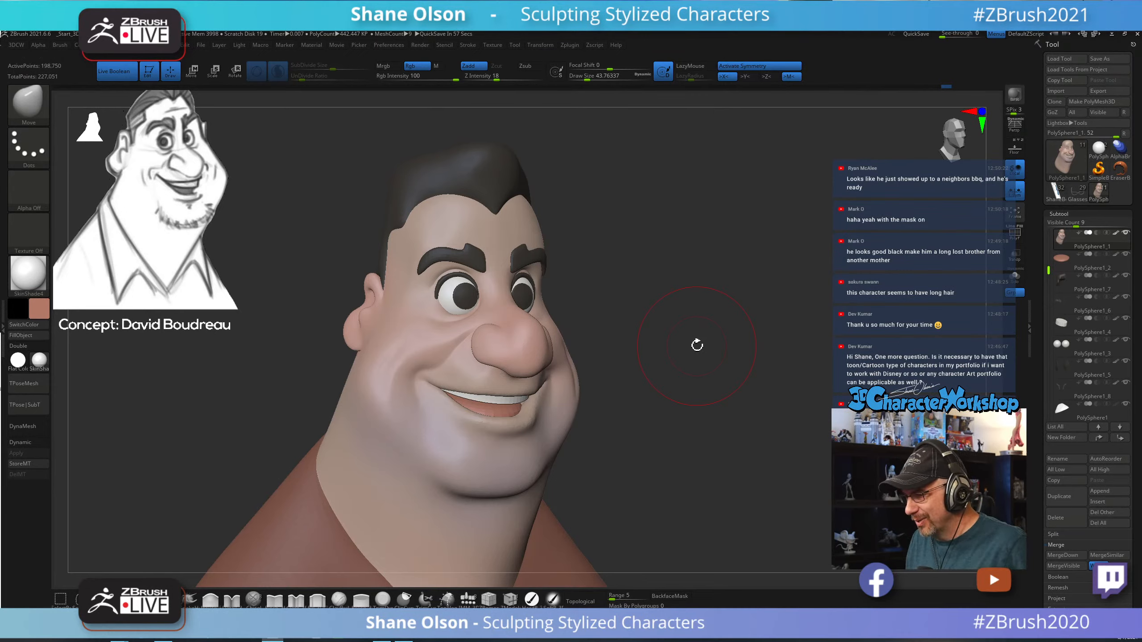
{"action": "key", "text": "s"}
{"action": "left_click", "coordinate": [701, 341]}
{"action": "mouse_move", "coordinate": [701, 341]}
{"action": "left_mouse_down"}
{"action": "mouse_move", "coordinate": [688, 369]}
{"action": "mouse_move", "coordinate": [678, 354]}
{"action": "mouse_move", "coordinate": [725, 362]}
{"action": "mouse_move", "coordinate": [715, 360]}
{"action": "left_mouse_up"}
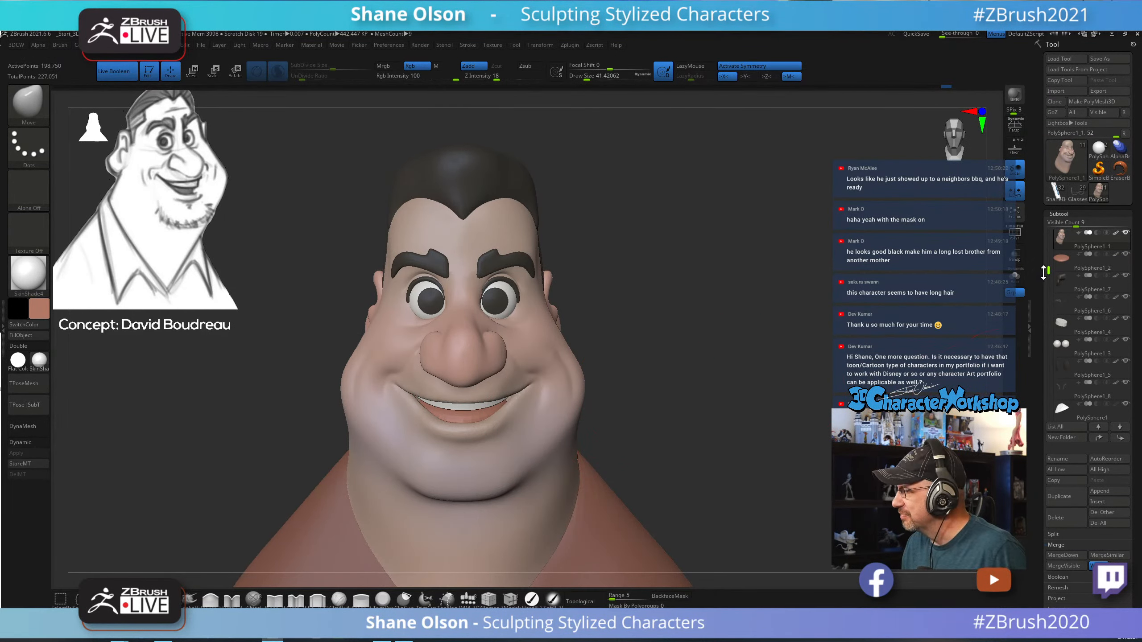
{"action": "left_click", "coordinate": [1064, 266]}
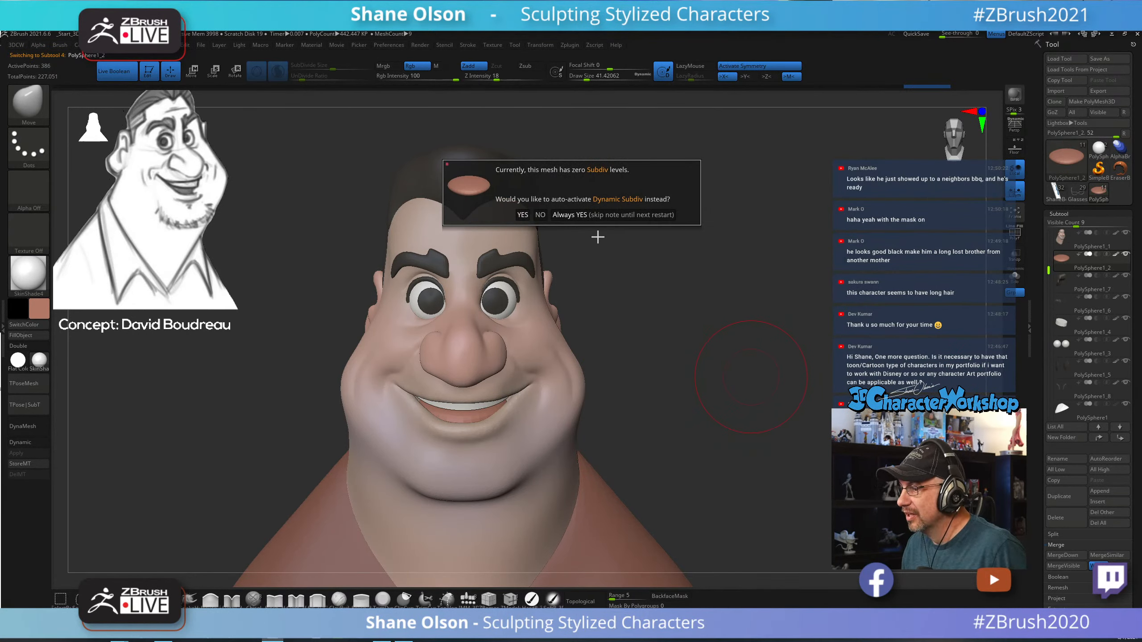
{"action": "left_click", "coordinate": [569, 214]}
{"action": "left_click_drag", "start_coordinate": [647, 316], "coordinate": [701, 366]}
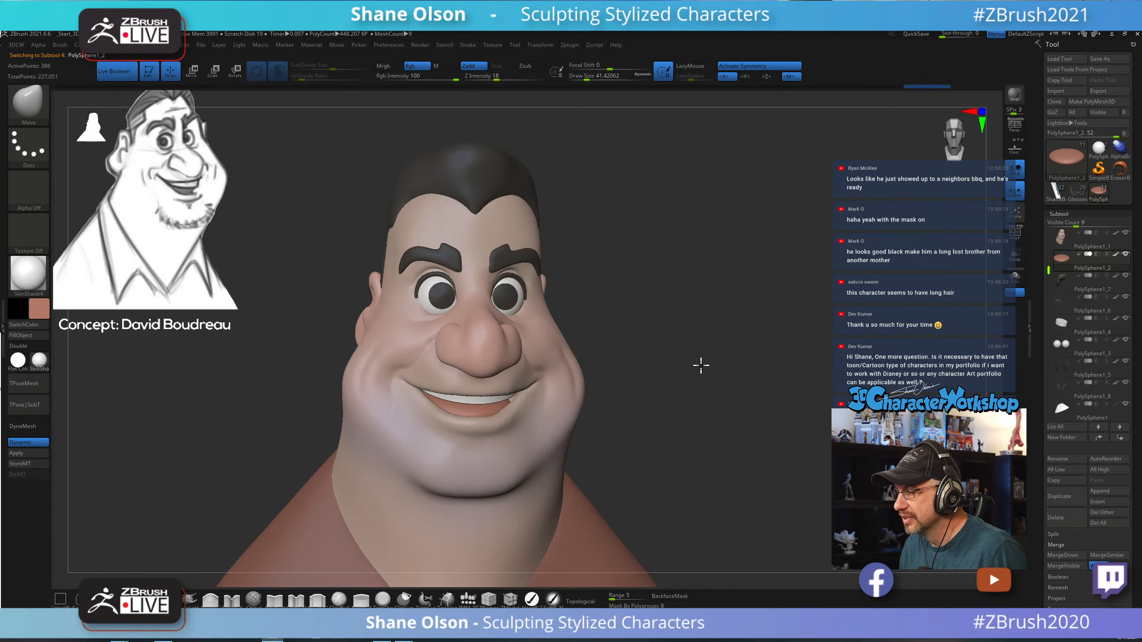
Select the head, reduce the draw size to about 22, and smooth the lower lip near the mouth corner.
{"action": "left_click", "coordinate": [555, 413], "text": "alt"}
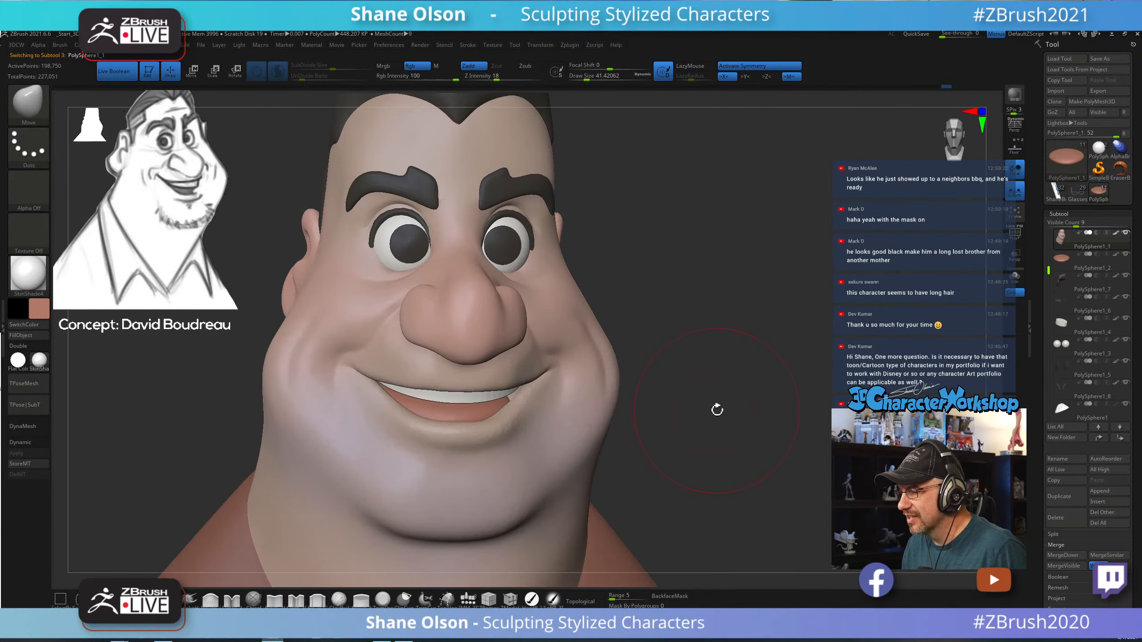
{"action": "key", "text": "shift+f"}
{"action": "key", "text": "shift+f"}
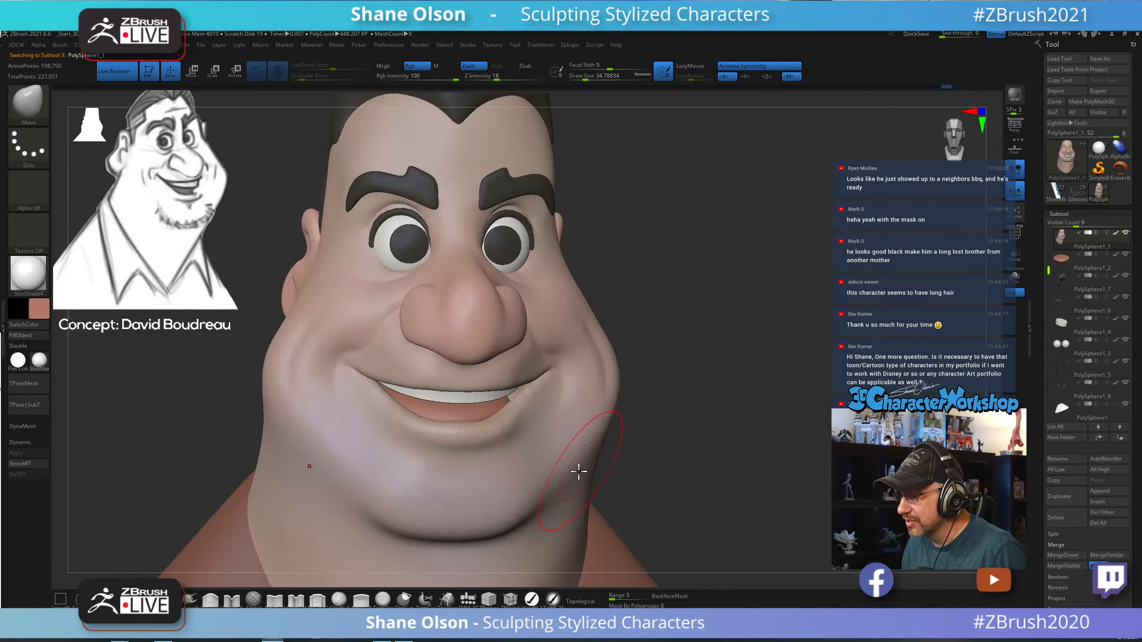
{"action": "key", "text": "s"}
{"action": "left_click_drag", "start_coordinate": [521, 478], "coordinate": [518, 478]}
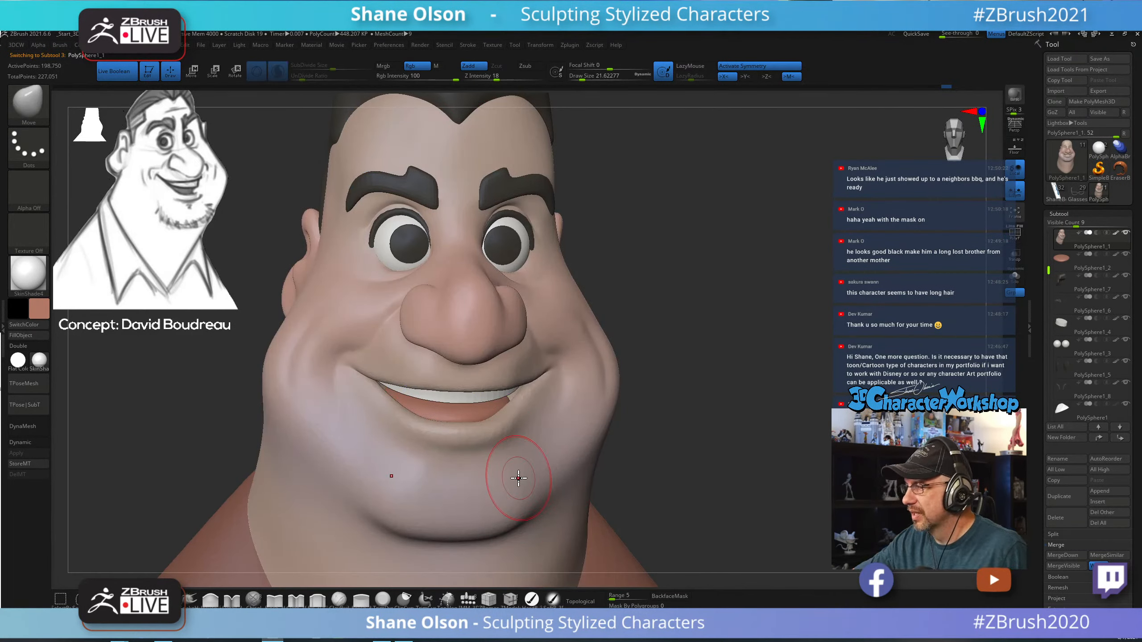
{"action": "key", "text": "shift"}
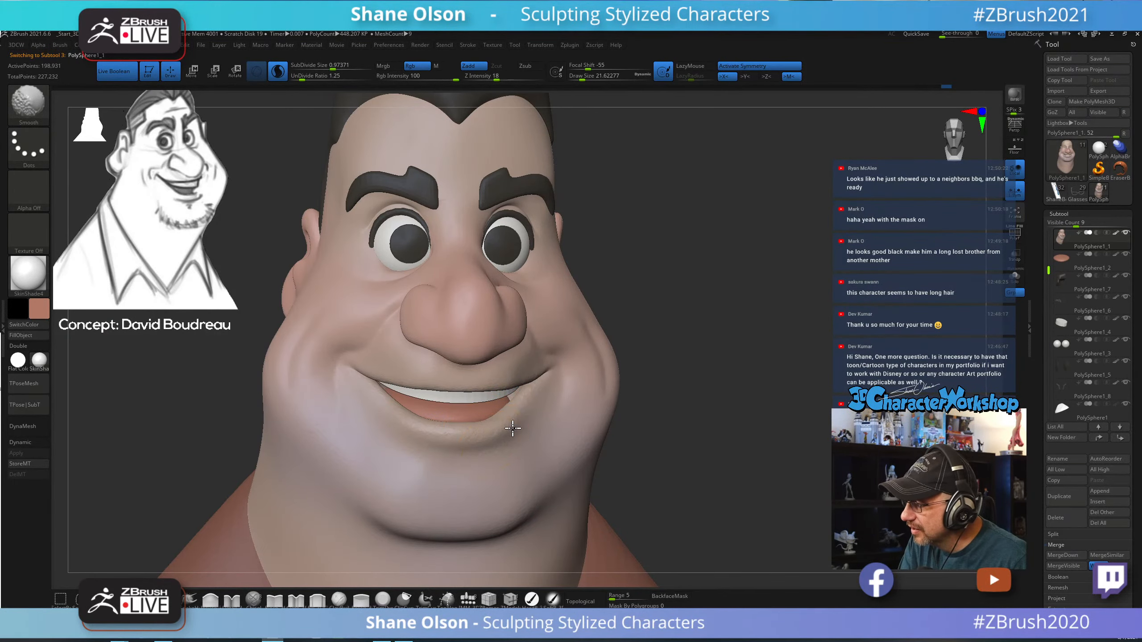
{"action": "left_click_drag", "start_coordinate": [512, 428], "coordinate": [526, 413], "text": "shift"}
Isolate the head subtool and choose the hard paint brush.
{"action": "mouse_move", "coordinate": [720, 450]}
{"action": "left_mouse_down"}
{"action": "mouse_move", "coordinate": [719, 462]}
{"action": "mouse_move", "coordinate": [746, 474]}
{"action": "mouse_move", "coordinate": [737, 444]}
{"action": "mouse_move", "coordinate": [708, 449]}
{"action": "left_mouse_up"}
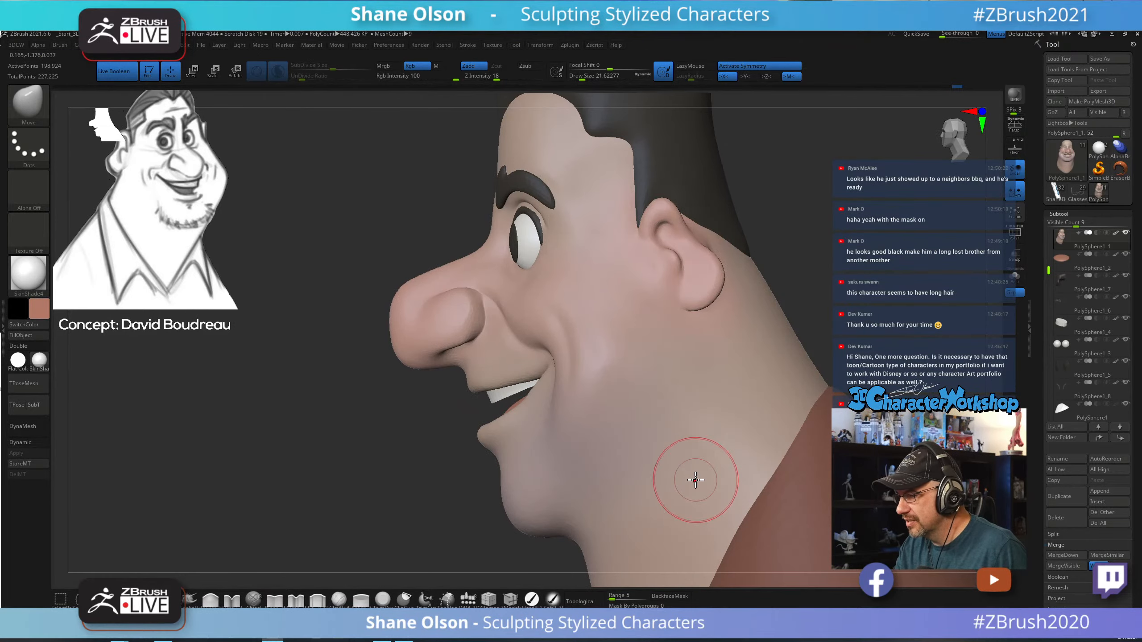
{"action": "left_click_drag", "start_coordinate": [482, 507], "coordinate": [461, 515]}
{"action": "left_click", "coordinate": [1015, 275]}
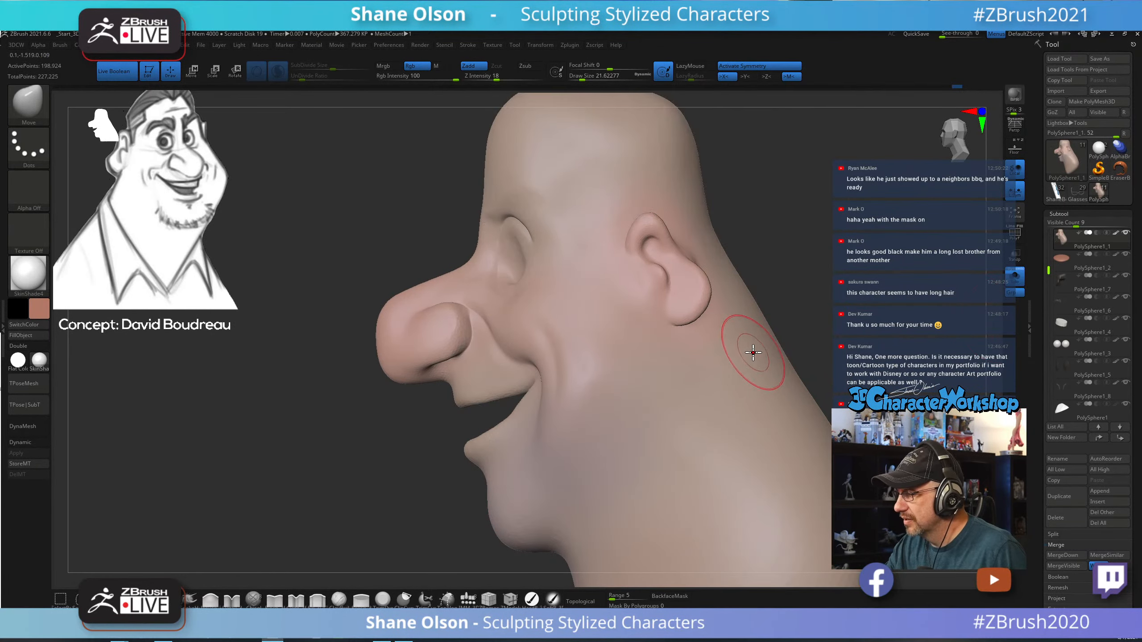
{"action": "mouse_move", "coordinate": [744, 395]}
{"action": "left_mouse_down"}
{"action": "mouse_move", "coordinate": [795, 331]}
{"action": "mouse_move", "coordinate": [708, 339]}
{"action": "left_mouse_up"}
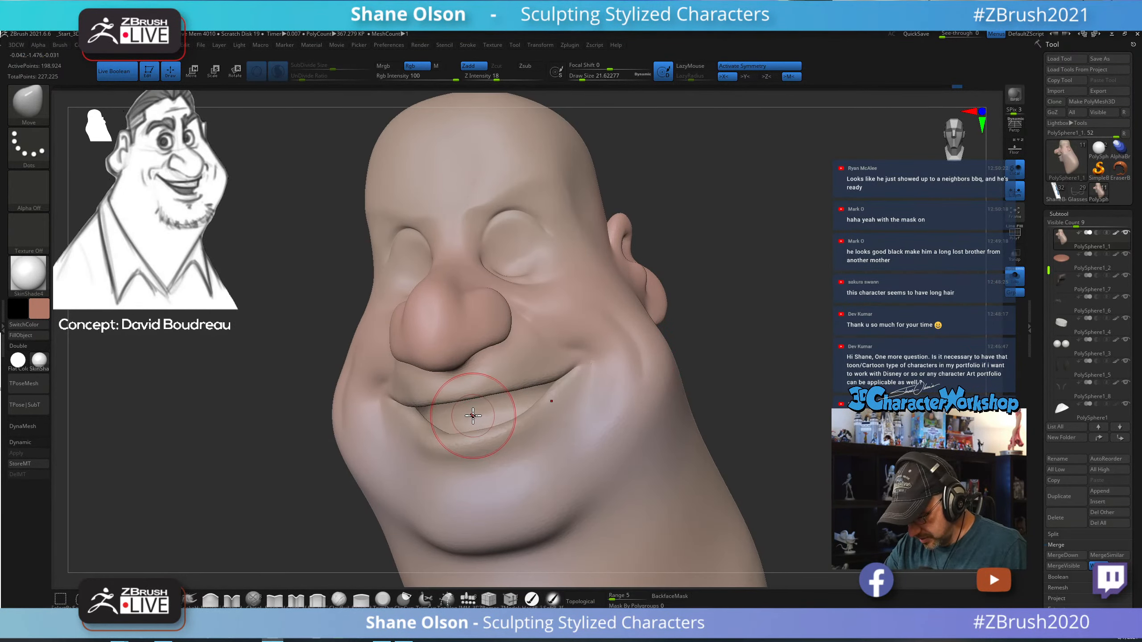
{"action": "left_click", "coordinate": [531, 600]}
Pick a muted brown, turn off Sculptris Pro, and paint a first stroke inside the mouth.
{"action": "left_click", "coordinate": [40, 308]}
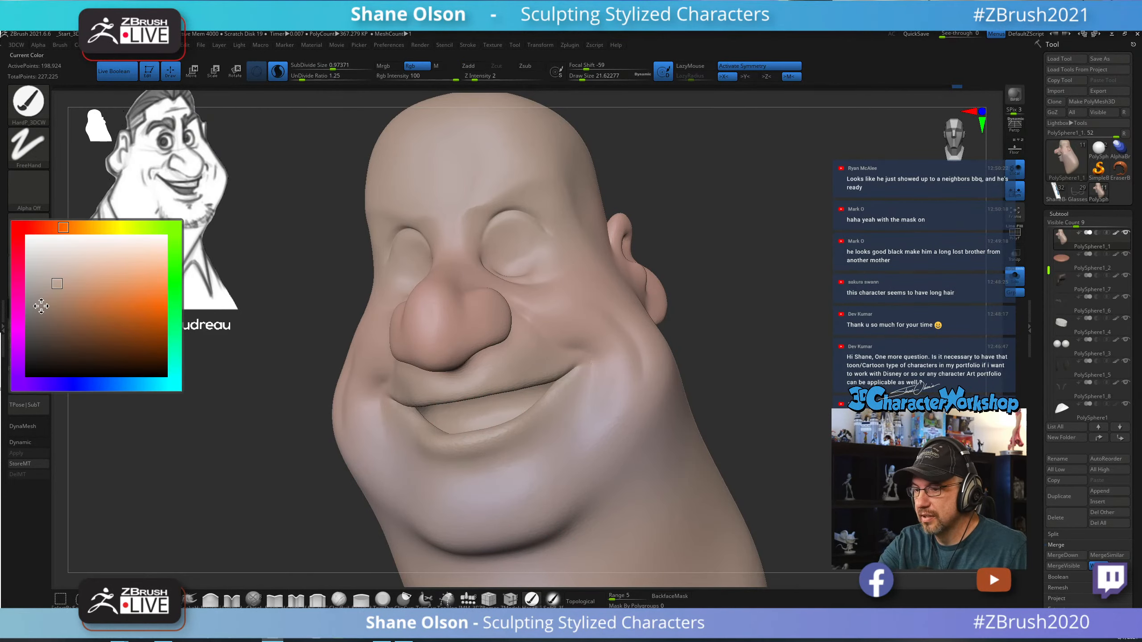
{"action": "left_click", "coordinate": [49, 311]}
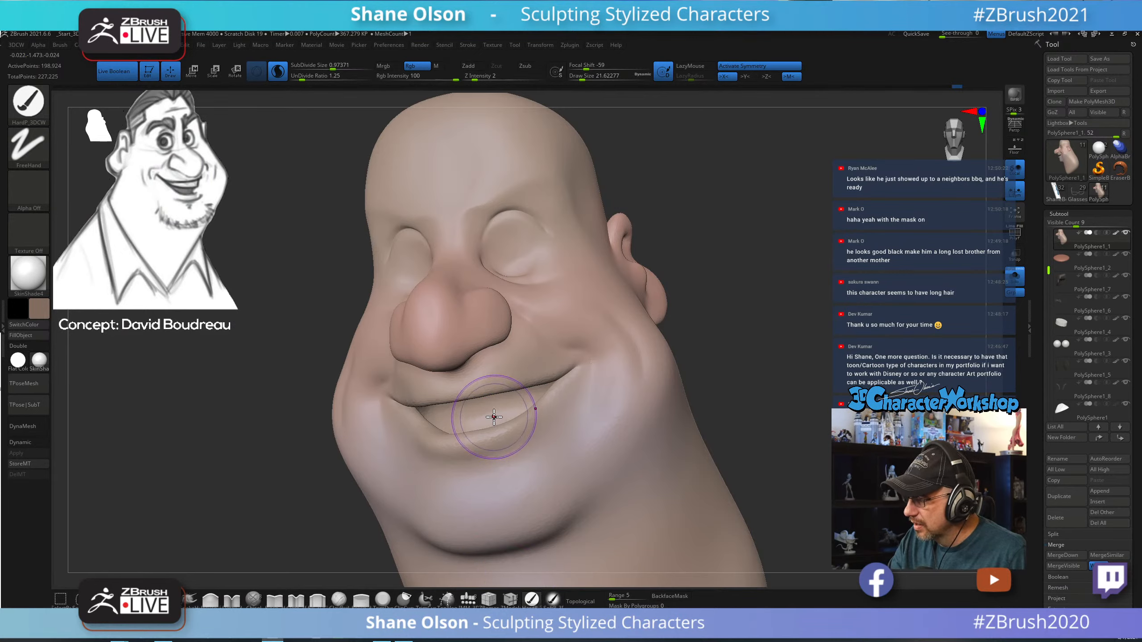
{"action": "left_click", "coordinate": [277, 71]}
{"action": "left_click_drag", "start_coordinate": [494, 414], "coordinate": [522, 398]}
Pick a darker brown and paint the mouth interior between the lips out to both corners.
{"action": "left_click", "coordinate": [43, 308]}
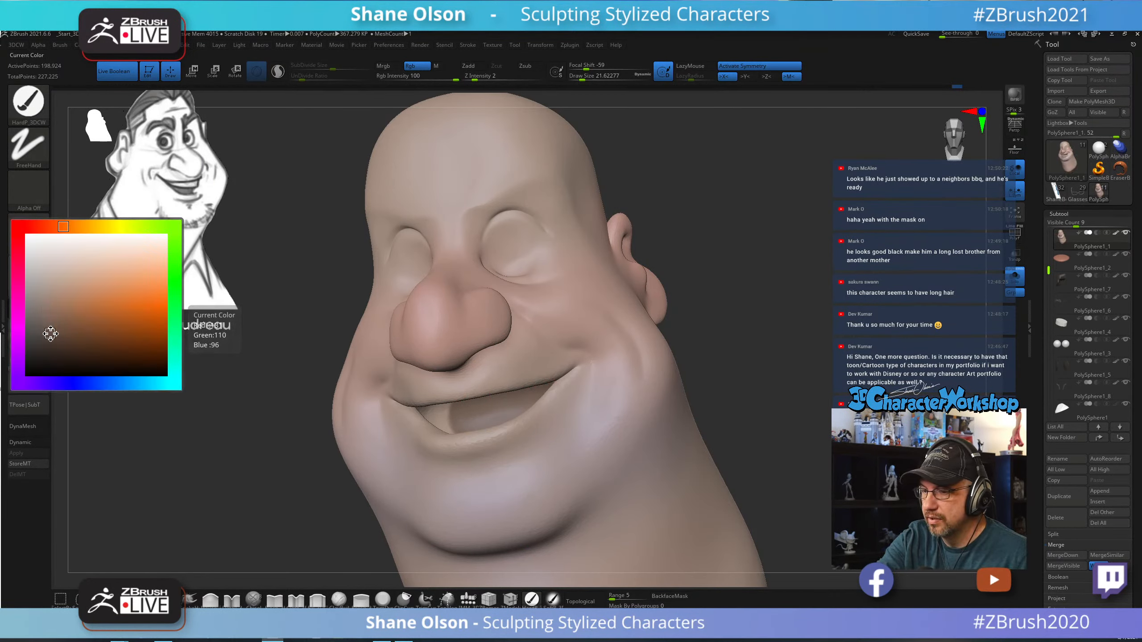
{"action": "left_click", "coordinate": [56, 335]}
{"action": "left_click_drag", "start_coordinate": [483, 404], "coordinate": [517, 398]}
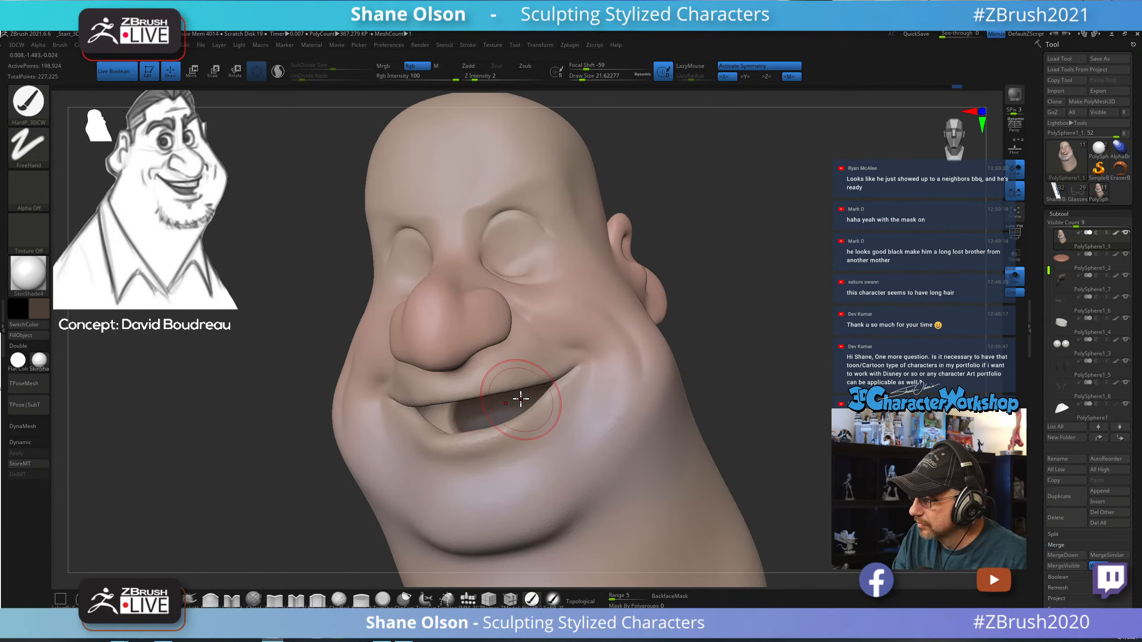
{"action": "mouse_move", "coordinate": [519, 398]}
{"action": "right_mouse_down"}
{"action": "mouse_move", "coordinate": [559, 382]}
{"action": "mouse_move", "coordinate": [535, 377]}
{"action": "right_mouse_up"}
{"action": "mouse_move", "coordinate": [535, 376]}
{"action": "left_mouse_down"}
{"action": "mouse_move", "coordinate": [510, 379]}
{"action": "mouse_move", "coordinate": [561, 373]}
{"action": "left_mouse_up"}
{"action": "right_click_drag", "start_coordinate": [571, 356], "coordinate": [596, 378]}
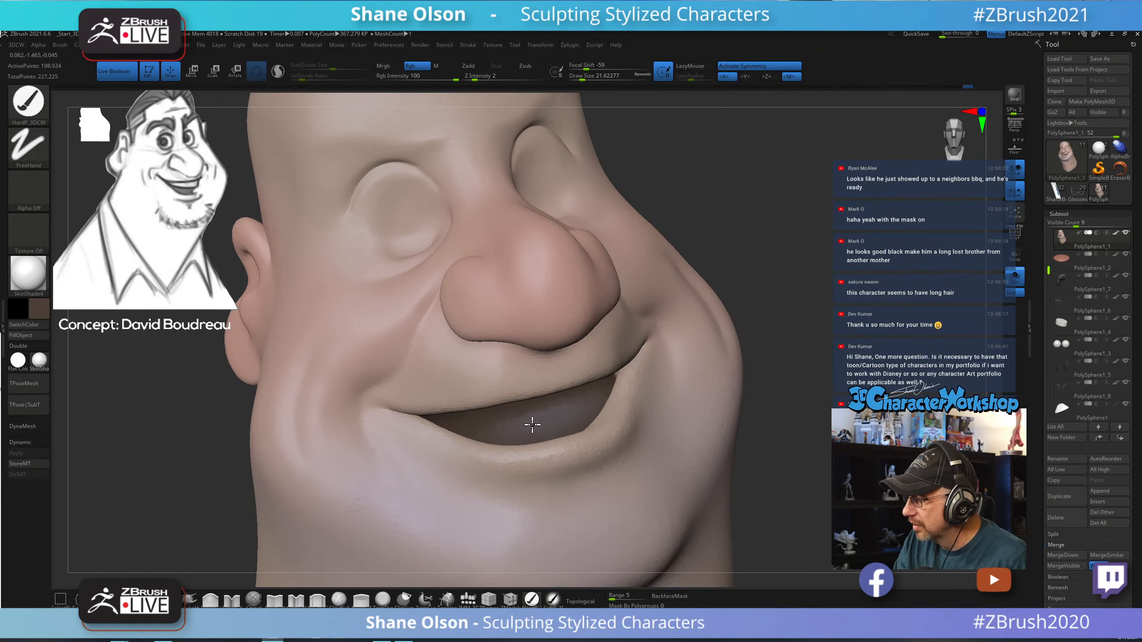
{"action": "right_click_drag", "start_coordinate": [568, 408], "coordinate": [602, 413]}
{"action": "left_click_drag", "start_coordinate": [596, 463], "coordinate": [613, 456]}
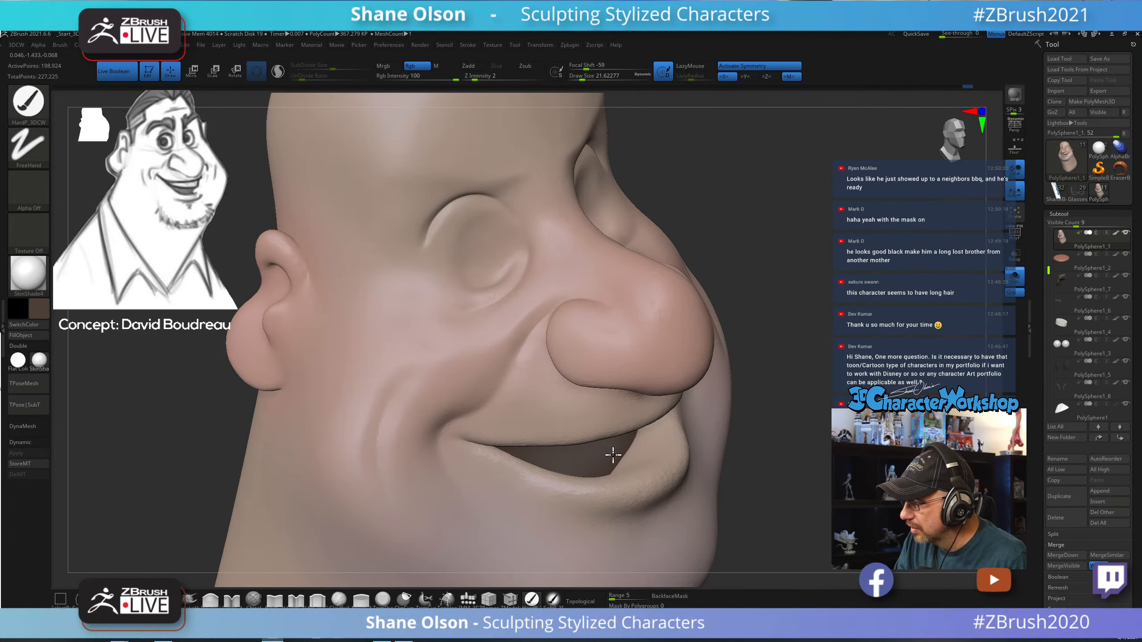
{"action": "right_click_drag", "start_coordinate": [615, 450], "coordinate": [659, 399]}
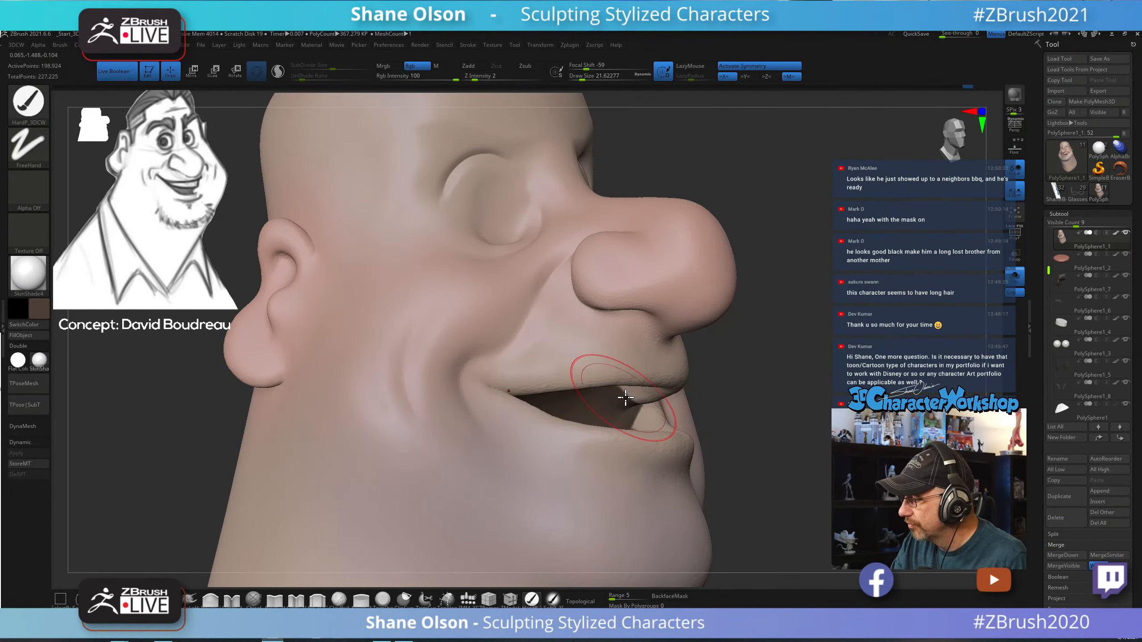
Set the draw size to about 23 and paint the upper inside of the mouth dark brown from below.
{"action": "right_click_drag", "start_coordinate": [774, 374], "coordinate": [743, 360]}
{"action": "key", "text": "s"}
{"action": "left_click_drag", "start_coordinate": [760, 384], "coordinate": [764, 384]}
{"action": "right_click_drag", "start_coordinate": [764, 383], "coordinate": [709, 371]}
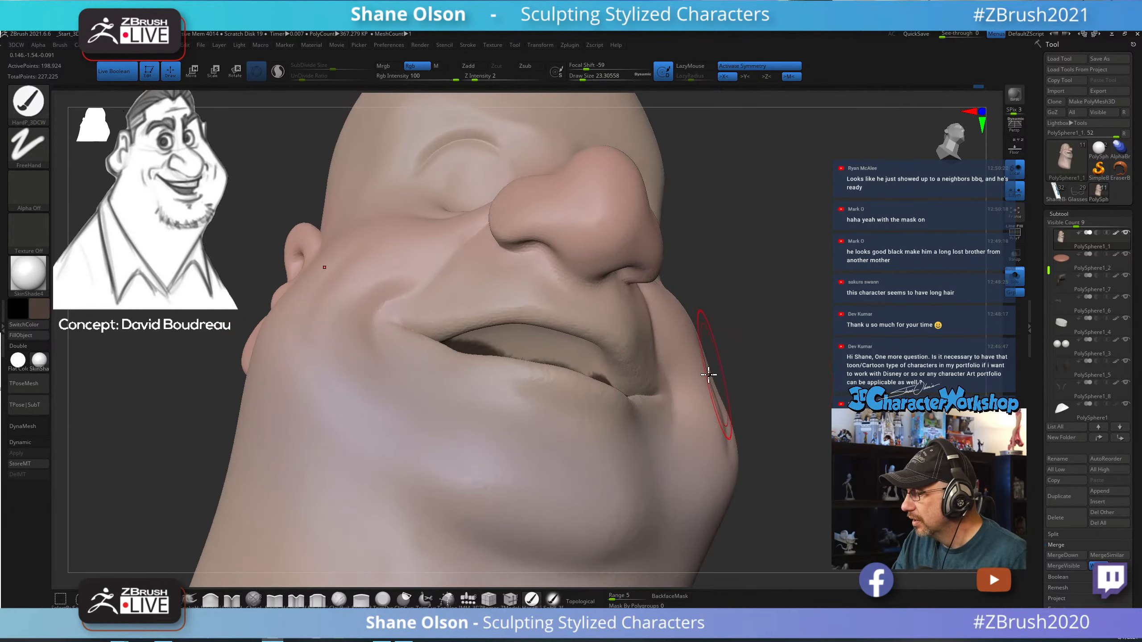
{"action": "mouse_move", "coordinate": [564, 357]}
{"action": "left_mouse_down"}
{"action": "mouse_move", "coordinate": [528, 350]}
{"action": "mouse_move", "coordinate": [555, 335]}
{"action": "left_mouse_up"}
Reduce the draw size to about 5 and paint the remaining light spots inside the mouth dark brown.
{"action": "right_click_drag", "start_coordinate": [556, 334], "coordinate": [507, 316]}
{"action": "key", "text": "s"}
{"action": "left_click_drag", "start_coordinate": [507, 315], "coordinate": [493, 302]}
{"action": "mouse_move", "coordinate": [515, 306]}
{"action": "right_mouse_down"}
{"action": "mouse_move", "coordinate": [514, 331]}
{"action": "mouse_move", "coordinate": [484, 332]}
{"action": "mouse_move", "coordinate": [508, 325]}
{"action": "right_mouse_up"}
{"action": "key", "text": "s"}
{"action": "left_click_drag", "start_coordinate": [508, 324], "coordinate": [504, 325]}
{"action": "mouse_move", "coordinate": [509, 325]}
{"action": "right_mouse_down"}
{"action": "mouse_move", "coordinate": [490, 349]}
{"action": "mouse_move", "coordinate": [482, 303]}
{"action": "mouse_move", "coordinate": [456, 327]}
{"action": "mouse_move", "coordinate": [462, 310]}
{"action": "mouse_move", "coordinate": [489, 317]}
{"action": "mouse_move", "coordinate": [505, 293]}
{"action": "mouse_move", "coordinate": [445, 307]}
{"action": "right_mouse_up"}
{"action": "left_click_drag", "start_coordinate": [441, 305], "coordinate": [432, 309]}
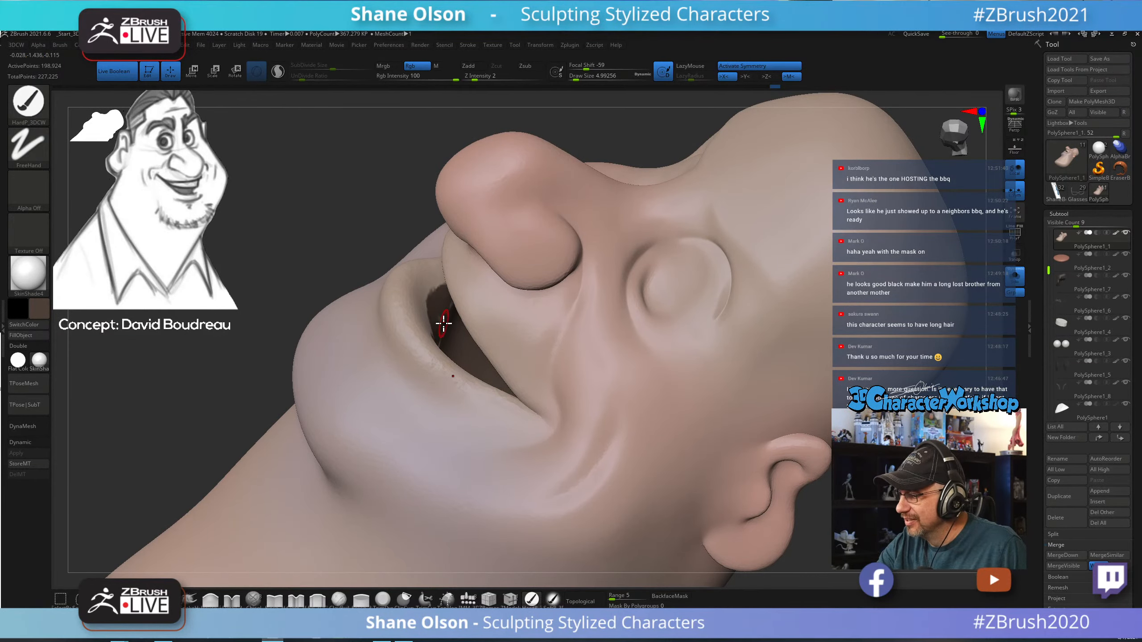
{"action": "mouse_move", "coordinate": [445, 319]}
{"action": "right_mouse_down"}
{"action": "mouse_move", "coordinate": [432, 327]}
{"action": "mouse_move", "coordinate": [439, 363]}
{"action": "mouse_move", "coordinate": [458, 374]}
{"action": "right_mouse_up"}
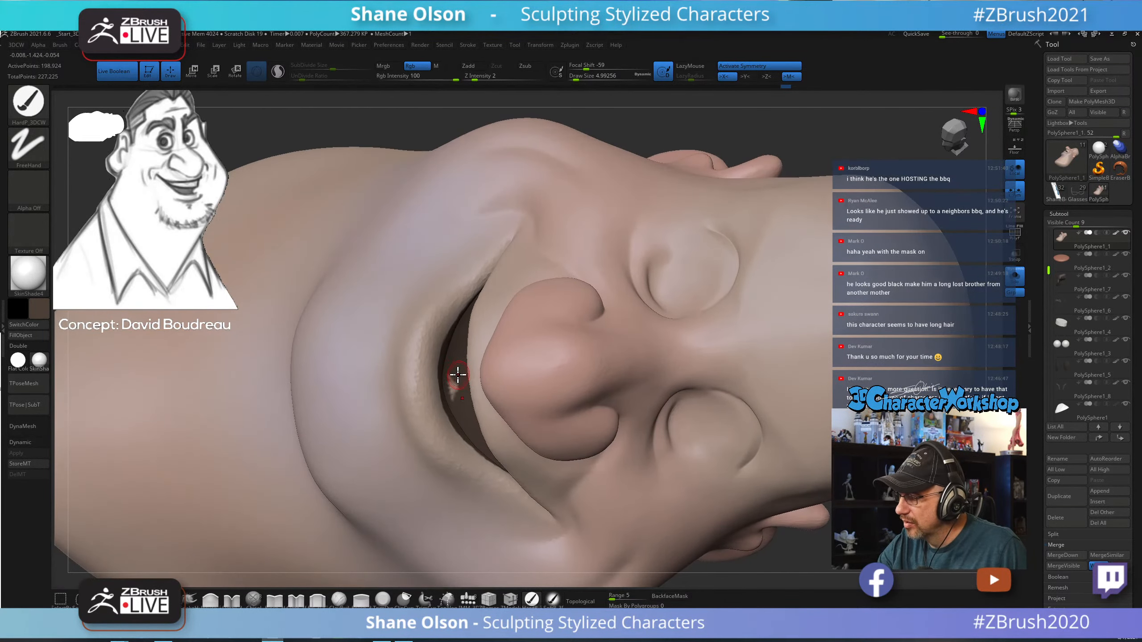
{"action": "right_click_drag", "start_coordinate": [671, 452], "coordinate": [659, 443], "text": "ctrl"}
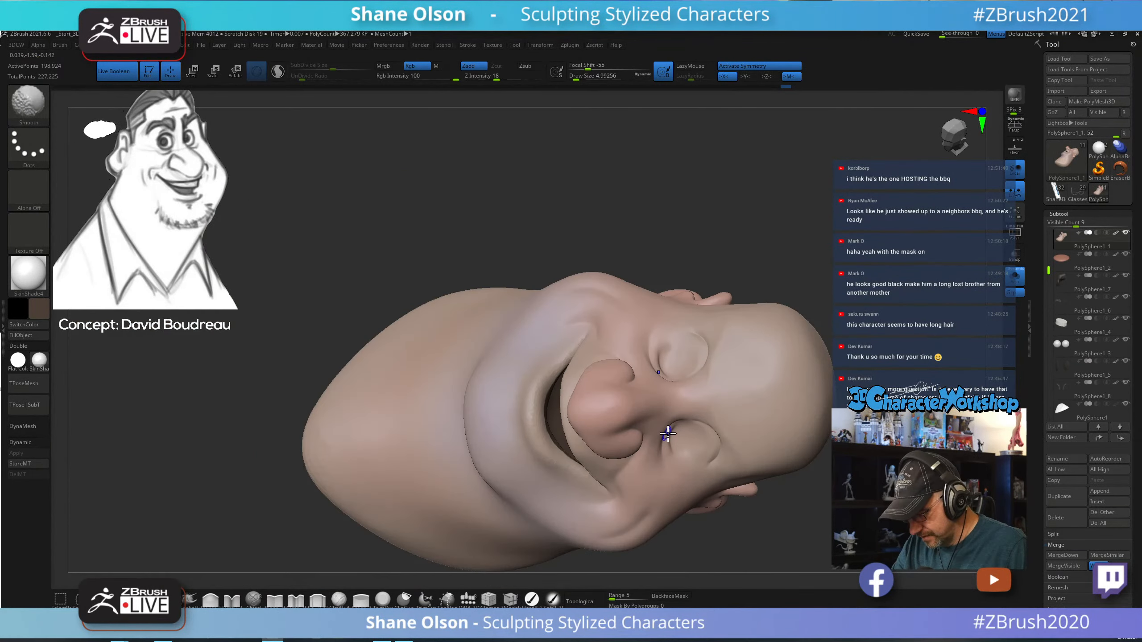
Inspect the painted mouth interior on the isolated head, and bring the rest of the bust back into display.
{"action": "key", "text": "shift+f"}
{"action": "key", "text": "shift+f"}
{"action": "mouse_move", "coordinate": [683, 482]}
{"action": "right_mouse_down"}
{"action": "mouse_move", "coordinate": [692, 461]}
{"action": "mouse_move", "coordinate": [830, 437]}
{"action": "mouse_move", "coordinate": [738, 449]}
{"action": "right_mouse_up"}
{"action": "key", "text": "shift+f"}
{"action": "key", "text": "shift+f"}
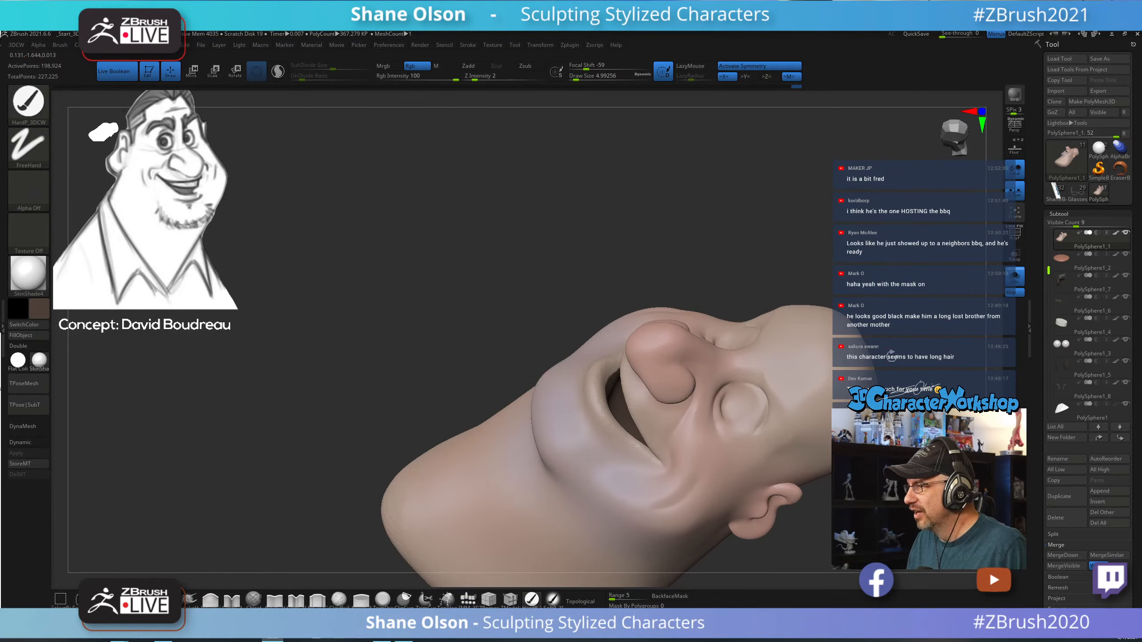
{"action": "mouse_move", "coordinate": [892, 353]}
{"action": "right_mouse_down"}
{"action": "mouse_move", "coordinate": [837, 239]}
{"action": "mouse_move", "coordinate": [688, 209]}
{"action": "mouse_move", "coordinate": [762, 258]}
{"action": "mouse_move", "coordinate": [813, 321]}
{"action": "mouse_move", "coordinate": [785, 321]}
{"action": "mouse_move", "coordinate": [775, 296]}
{"action": "mouse_move", "coordinate": [765, 322]}
{"action": "mouse_move", "coordinate": [793, 285]}
{"action": "mouse_move", "coordinate": [704, 283]}
{"action": "mouse_move", "coordinate": [726, 278]}
{"action": "mouse_move", "coordinate": [719, 265]}
{"action": "mouse_move", "coordinate": [620, 299]}
{"action": "right_mouse_up"}
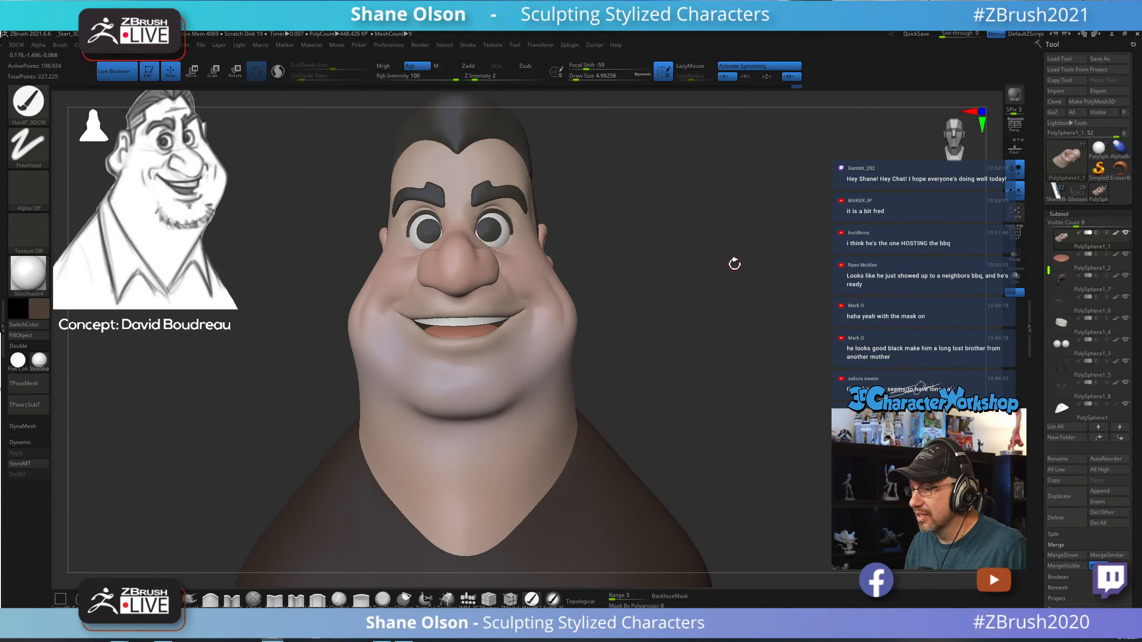
Select the tongue inside the mouth and isolate it with its wireframe turned off.
{"action": "right_click_drag", "start_coordinate": [734, 264], "coordinate": [629, 337], "text": "ctrl"}
{"action": "right_click_drag", "start_coordinate": [715, 272], "coordinate": [626, 349]}
{"action": "left_click", "coordinate": [491, 408], "text": "alt"}
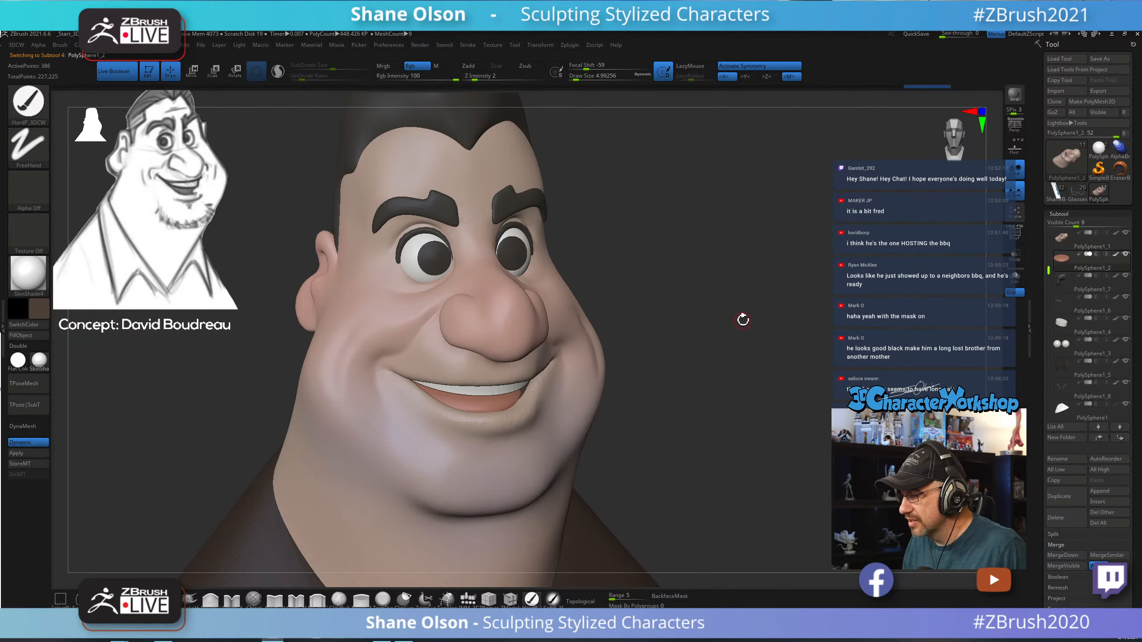
{"action": "key", "text": "shift+f"}
{"action": "left_click", "coordinate": [1015, 275]}
{"action": "right_click_drag", "start_coordinate": [738, 341], "coordinate": [699, 404]}
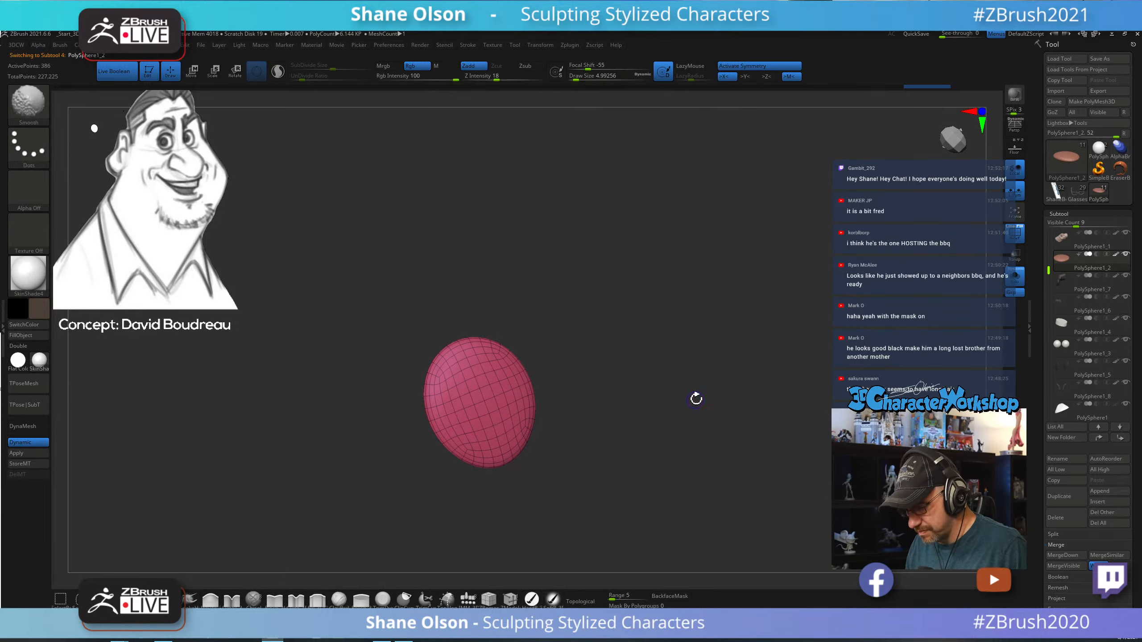
{"action": "key", "text": "shift+f"}
{"action": "right_click_drag", "start_coordinate": [673, 364], "coordinate": [622, 494]}
Shade the rear half of the tongue dark brown with the soft paint brush at draw size about 62, and show the whole bust.
{"action": "left_click", "coordinate": [559, 603]}
{"action": "key", "text": "s"}
{"action": "left_click_drag", "start_coordinate": [655, 390], "coordinate": [668, 394]}
{"action": "left_click_drag", "start_coordinate": [499, 306], "coordinate": [525, 286]}
{"action": "mouse_move", "coordinate": [725, 295]}
{"action": "right_mouse_down"}
{"action": "mouse_move", "coordinate": [754, 301]}
{"action": "mouse_move", "coordinate": [775, 346]}
{"action": "mouse_move", "coordinate": [757, 355]}
{"action": "mouse_move", "coordinate": [772, 322]}
{"action": "mouse_move", "coordinate": [749, 327]}
{"action": "right_mouse_up"}
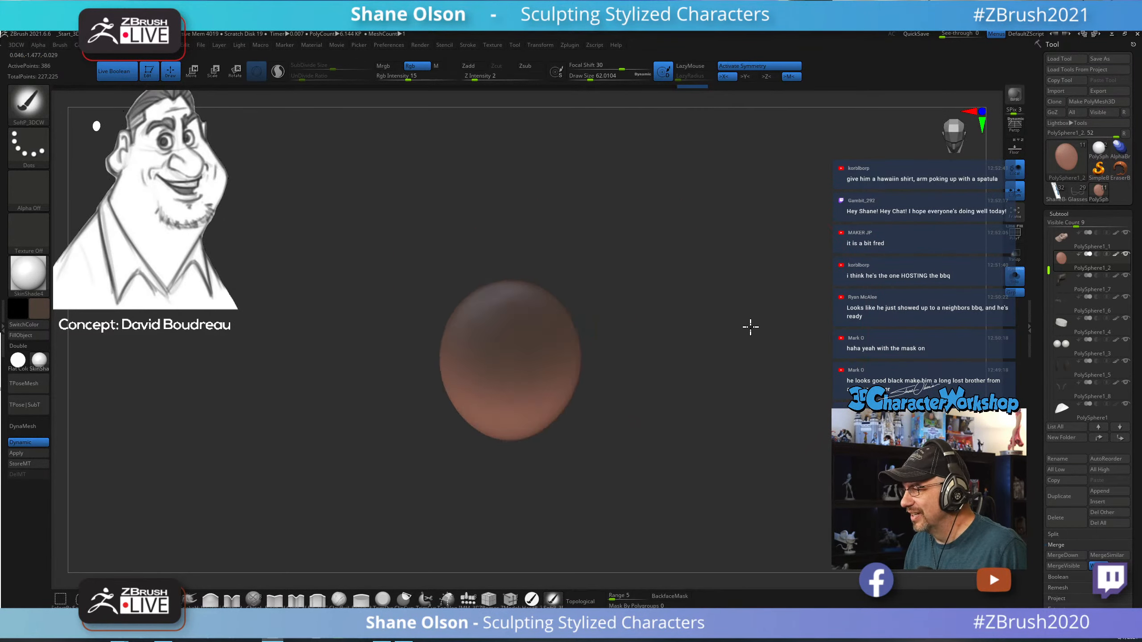
{"action": "left_click", "coordinate": [1015, 276]}
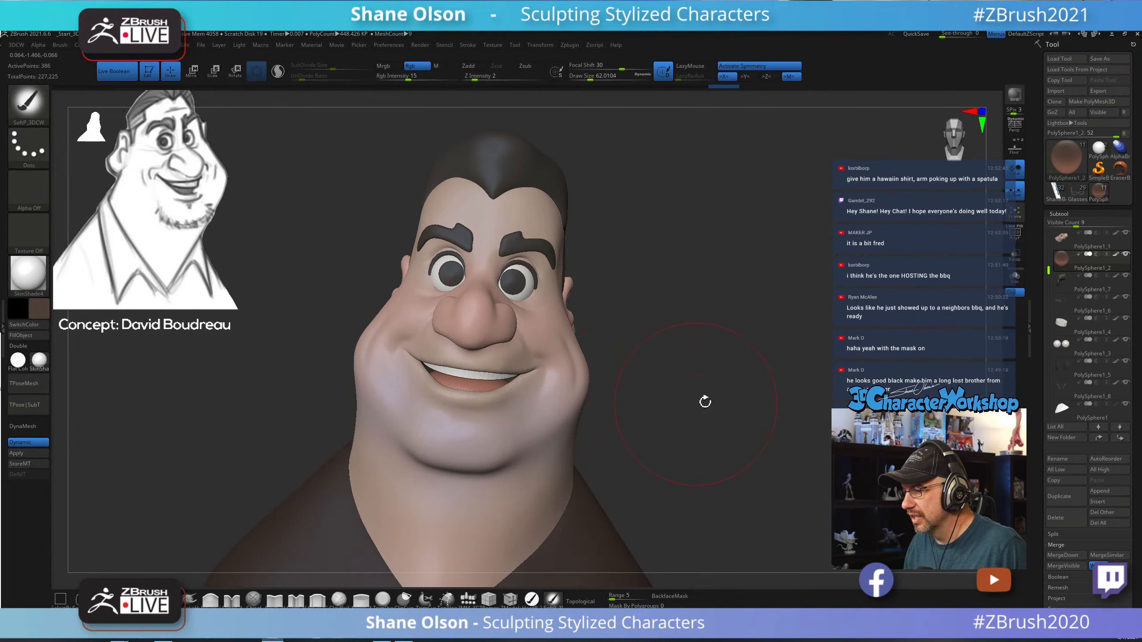
Isolate the teeth piece, softly darken its rear part with the brown, and show the whole bust.
{"action": "mouse_move", "coordinate": [704, 400]}
{"action": "right_mouse_down"}
{"action": "mouse_move", "coordinate": [764, 393]}
{"action": "mouse_move", "coordinate": [727, 387]}
{"action": "mouse_move", "coordinate": [723, 365]}
{"action": "mouse_move", "coordinate": [740, 400]}
{"action": "right_mouse_up"}
{"action": "left_click", "coordinate": [460, 388], "text": "alt"}
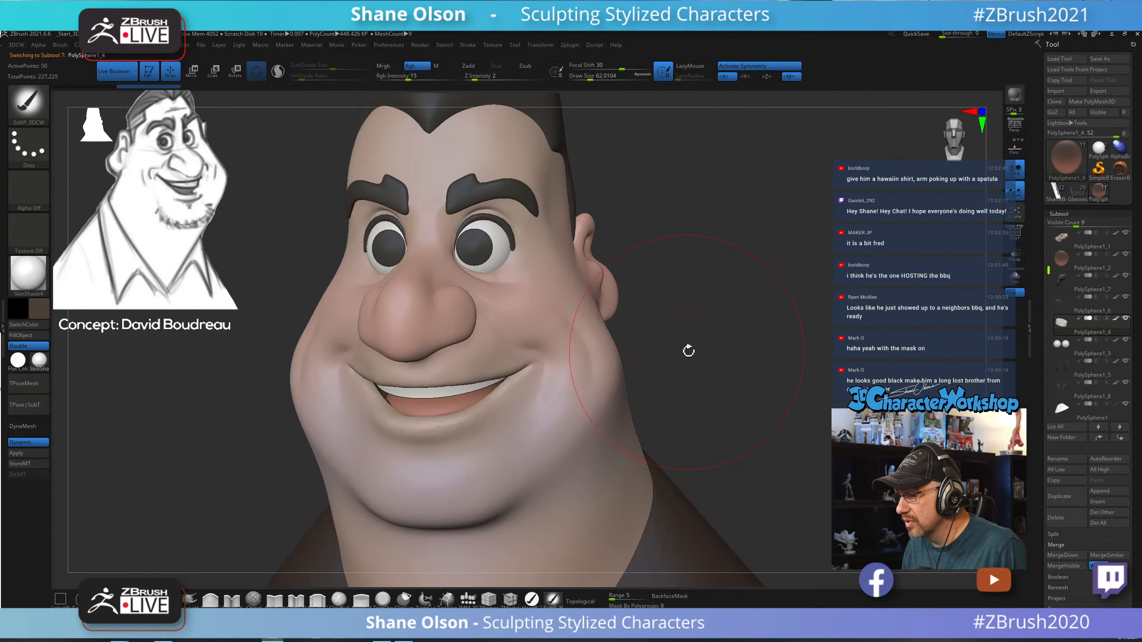
{"action": "left_click", "coordinate": [1013, 277]}
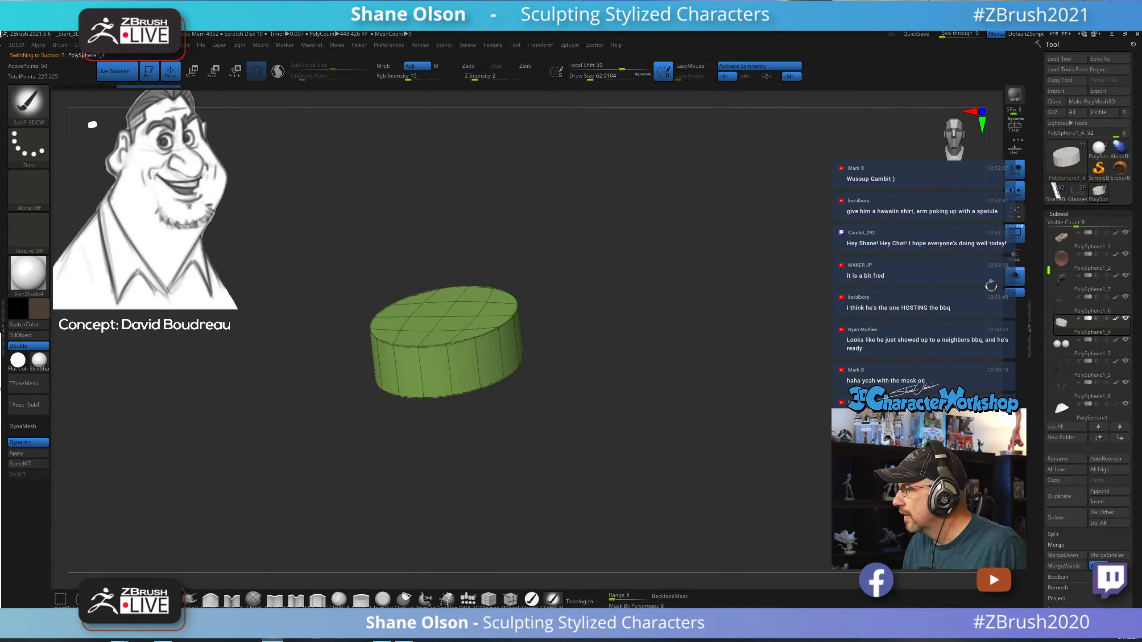
{"action": "right_click_drag", "start_coordinate": [865, 314], "coordinate": [809, 319]}
{"action": "key", "text": "shift+f"}
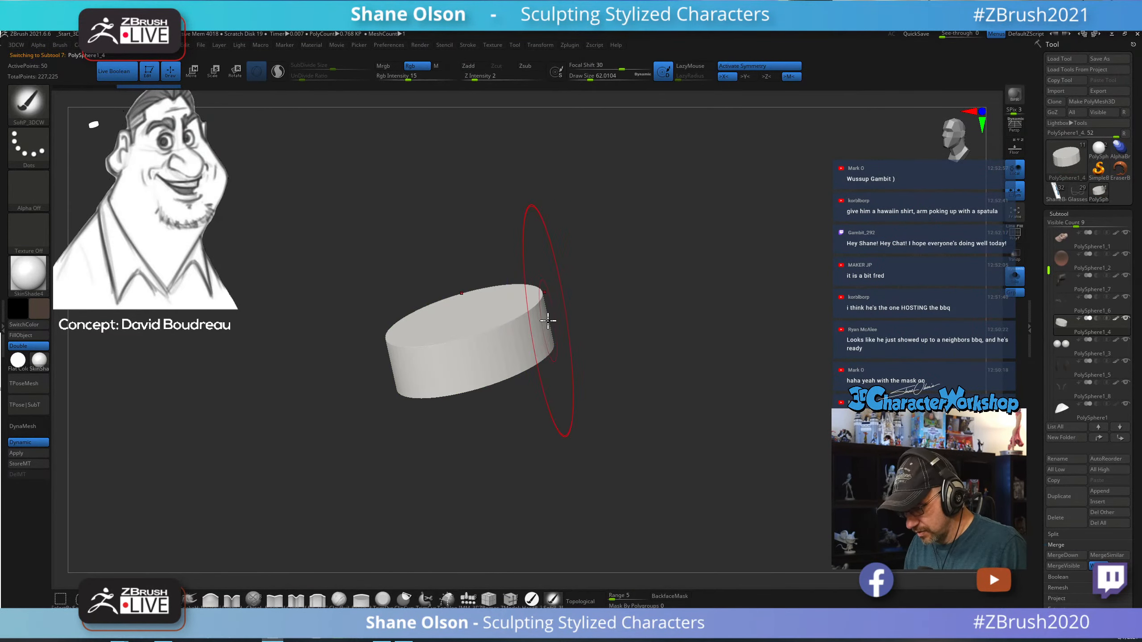
{"action": "left_click_drag", "start_coordinate": [538, 308], "coordinate": [529, 288]}
{"action": "mouse_move", "coordinate": [529, 288]}
{"action": "right_mouse_down"}
{"action": "mouse_move", "coordinate": [650, 306]}
{"action": "mouse_move", "coordinate": [576, 317]}
{"action": "mouse_move", "coordinate": [739, 317]}
{"action": "right_mouse_up"}
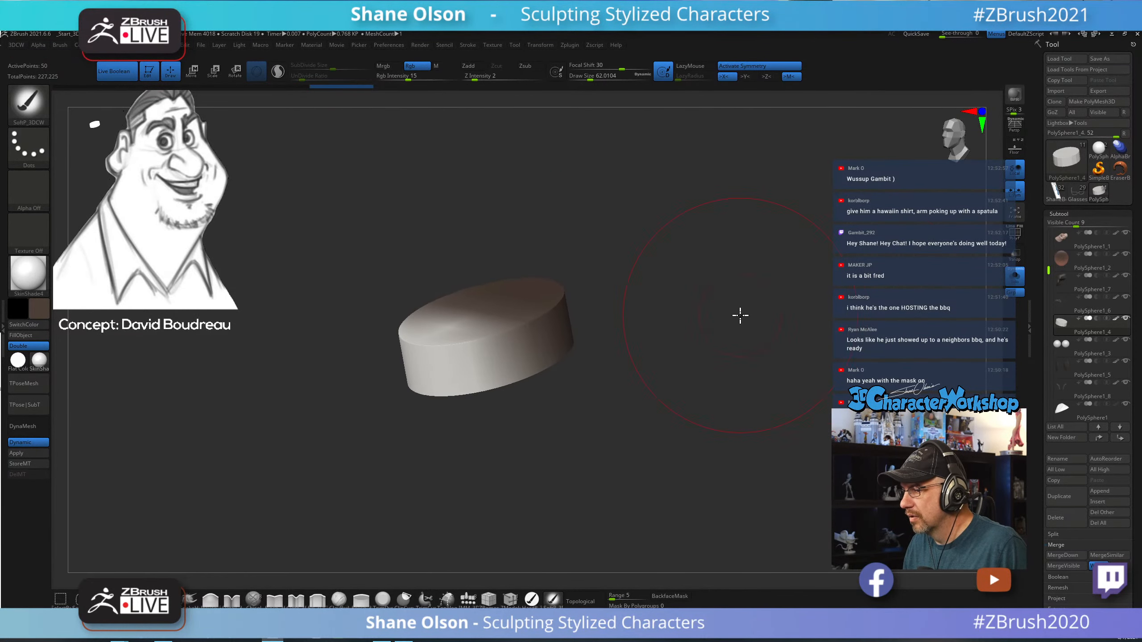
{"action": "left_click", "coordinate": [1018, 280]}
Select the head and switch to the Move brush with a draw size of about 59.
{"action": "mouse_move", "coordinate": [813, 358]}
{"action": "right_mouse_down"}
{"action": "mouse_move", "coordinate": [849, 303]}
{"action": "mouse_move", "coordinate": [833, 308]}
{"action": "right_mouse_up"}
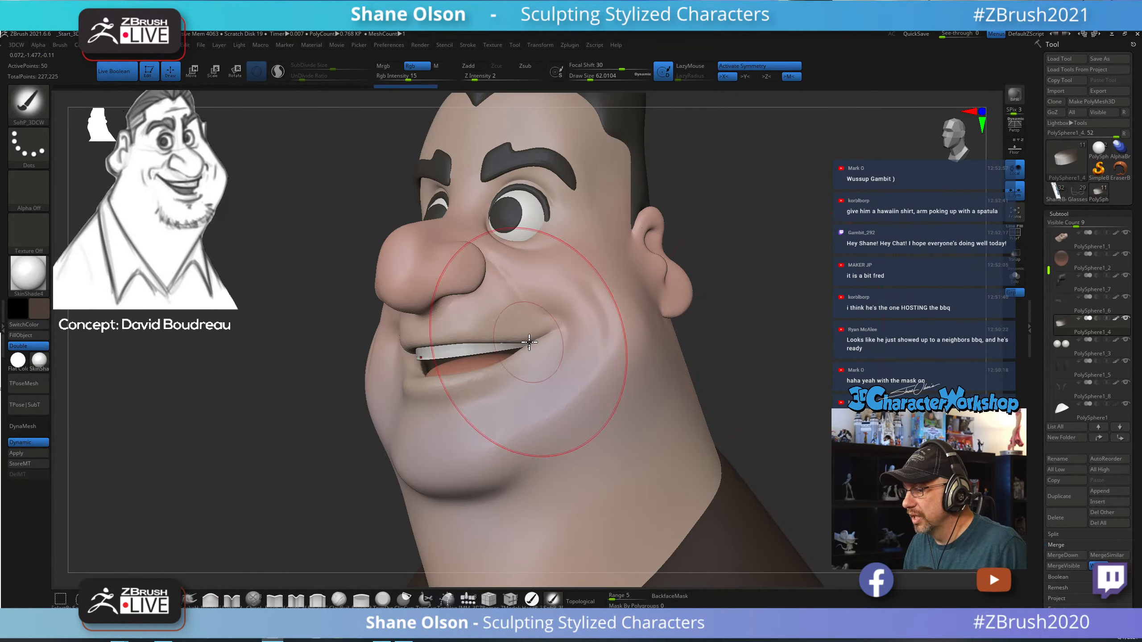
{"action": "mouse_move", "coordinate": [526, 344]}
{"action": "right_mouse_down"}
{"action": "mouse_move", "coordinate": [832, 317]}
{"action": "mouse_move", "coordinate": [808, 355]}
{"action": "mouse_move", "coordinate": [767, 342]}
{"action": "mouse_move", "coordinate": [737, 368]}
{"action": "right_mouse_up"}
{"action": "key", "text": "s"}
{"action": "left_click_drag", "start_coordinate": [735, 367], "coordinate": [729, 370]}
{"action": "mouse_move", "coordinate": [728, 370]}
{"action": "right_mouse_down"}
{"action": "mouse_move", "coordinate": [764, 370]}
{"action": "mouse_move", "coordinate": [694, 371]}
{"action": "mouse_move", "coordinate": [706, 360]}
{"action": "mouse_move", "coordinate": [674, 339]}
{"action": "mouse_move", "coordinate": [720, 338]}
{"action": "right_mouse_up"}
{"action": "right_click_drag", "start_coordinate": [719, 337], "coordinate": [720, 383], "text": "ctrl"}
{"action": "left_click", "coordinate": [468, 387], "text": "alt"}
{"action": "key", "text": "b"}
{"action": "key", "text": "m"}
{"action": "key", "text": "v"}
{"action": "right_click_drag", "start_coordinate": [594, 425], "coordinate": [555, 389]}
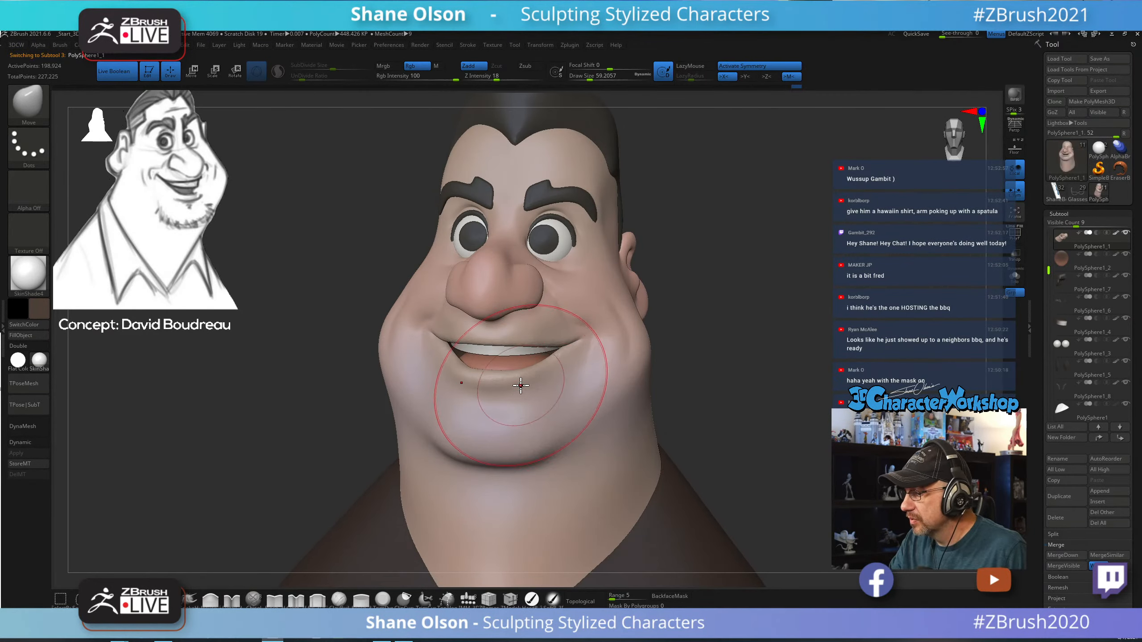
Turn on topological masking with range 3 for the Move brush and pull the middle of the lower lip down.
{"action": "left_click_drag", "start_coordinate": [520, 386], "coordinate": [520, 388]}
{"action": "key", "text": "ctrl+z"}
{"action": "left_click", "coordinate": [584, 599]}
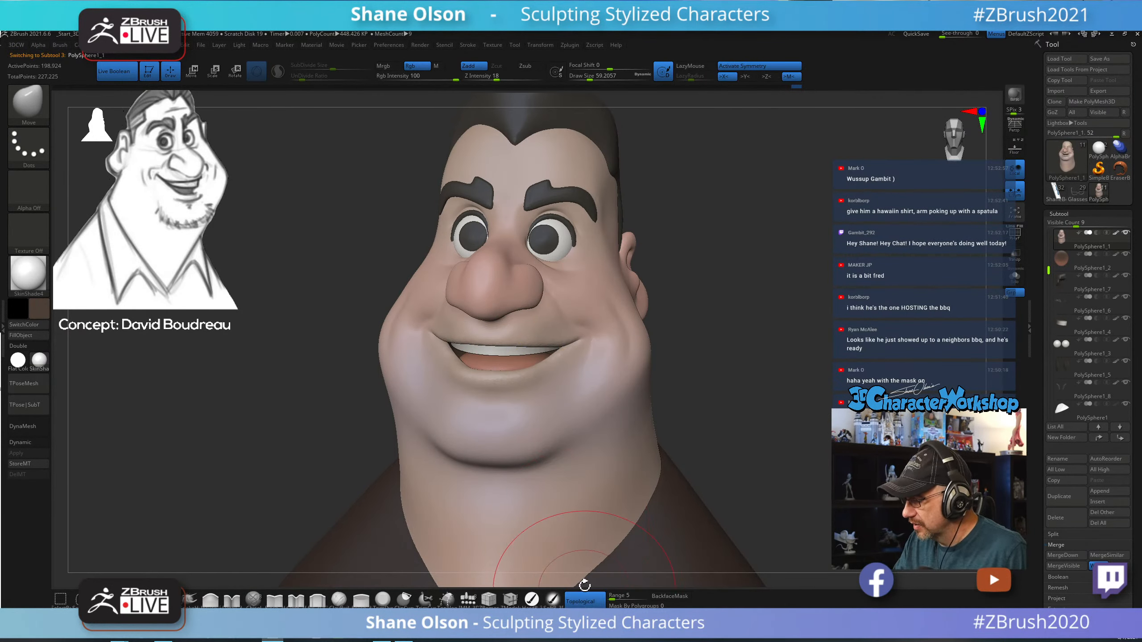
{"action": "left_click_drag", "start_coordinate": [613, 599], "coordinate": [612, 599]}
{"action": "left_click_drag", "start_coordinate": [517, 383], "coordinate": [520, 389]}
{"action": "mouse_move", "coordinate": [743, 402]}
{"action": "right_mouse_down"}
{"action": "mouse_move", "coordinate": [767, 401]}
{"action": "mouse_move", "coordinate": [717, 429]}
{"action": "mouse_move", "coordinate": [729, 427]}
{"action": "mouse_move", "coordinate": [722, 421]}
{"action": "mouse_move", "coordinate": [749, 382]}
{"action": "mouse_move", "coordinate": [745, 393]}
{"action": "mouse_move", "coordinate": [708, 352]}
{"action": "mouse_move", "coordinate": [729, 324]}
{"action": "mouse_move", "coordinate": [746, 339]}
{"action": "mouse_move", "coordinate": [772, 327]}
{"action": "mouse_move", "coordinate": [450, 400]}
{"action": "right_mouse_up"}
{"action": "left_click_drag", "start_coordinate": [449, 400], "coordinate": [497, 370]}
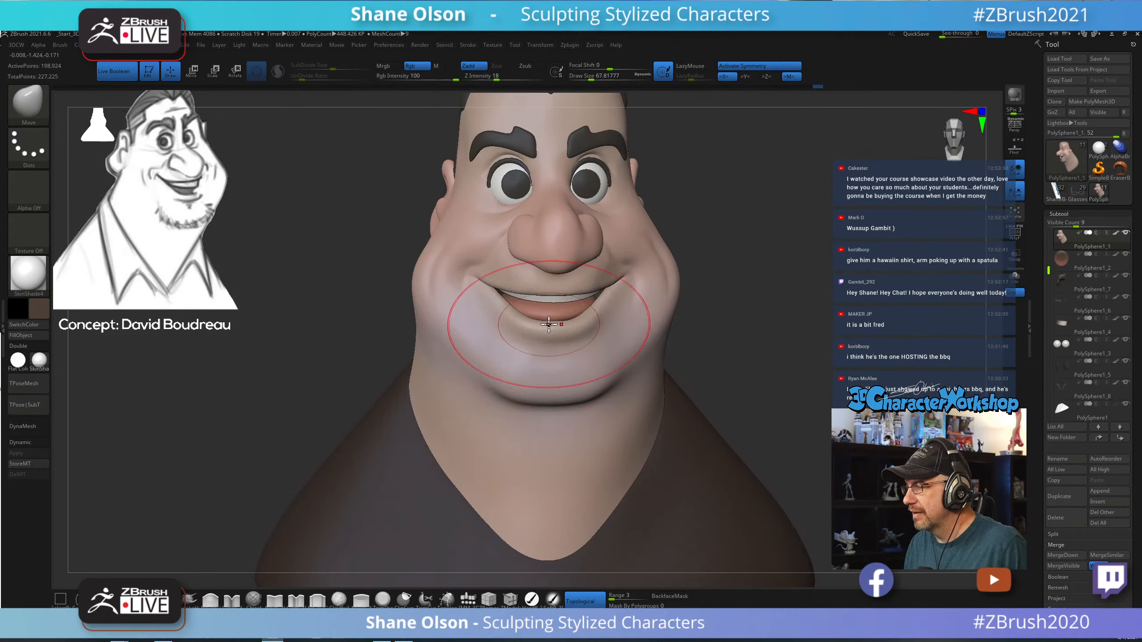
{"action": "mouse_move", "coordinate": [730, 317]}
{"action": "left_mouse_down"}
{"action": "mouse_move", "coordinate": [778, 319]}
{"action": "mouse_move", "coordinate": [807, 290]}
{"action": "left_mouse_up"}
Raise the upper lip with a draw size of about 56 and lift the mouth corner area at about 49.
{"action": "key", "text": "s"}
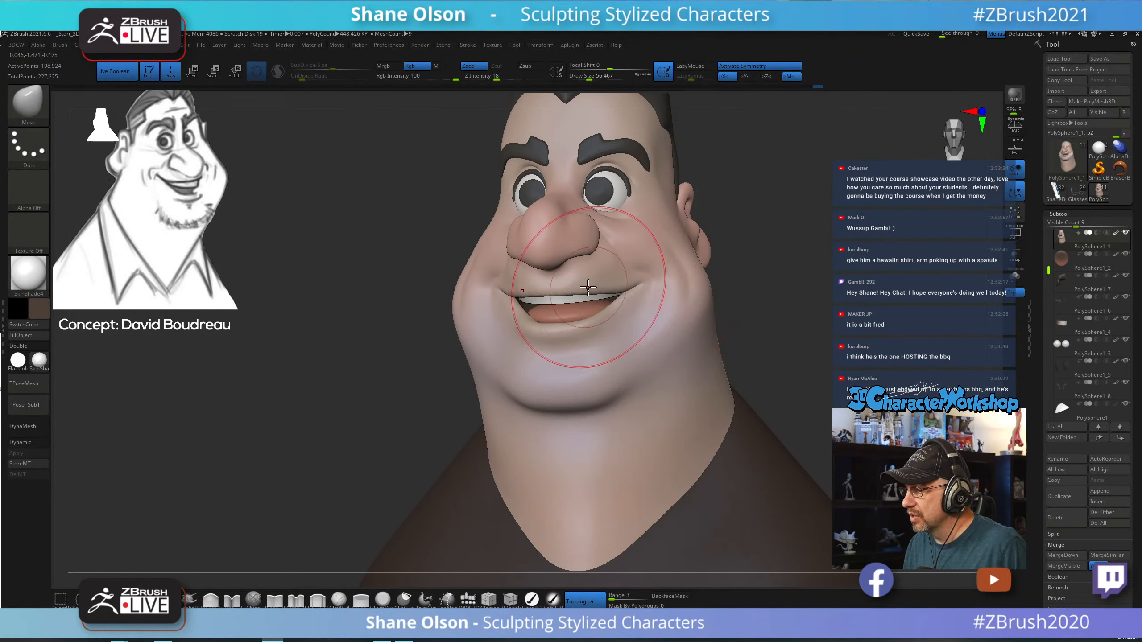
{"action": "left_click_drag", "start_coordinate": [580, 284], "coordinate": [580, 279]}
{"action": "mouse_move", "coordinate": [755, 332]}
{"action": "left_mouse_down"}
{"action": "mouse_move", "coordinate": [785, 334]}
{"action": "mouse_move", "coordinate": [757, 332]}
{"action": "left_mouse_up"}
{"action": "key", "text": "s"}
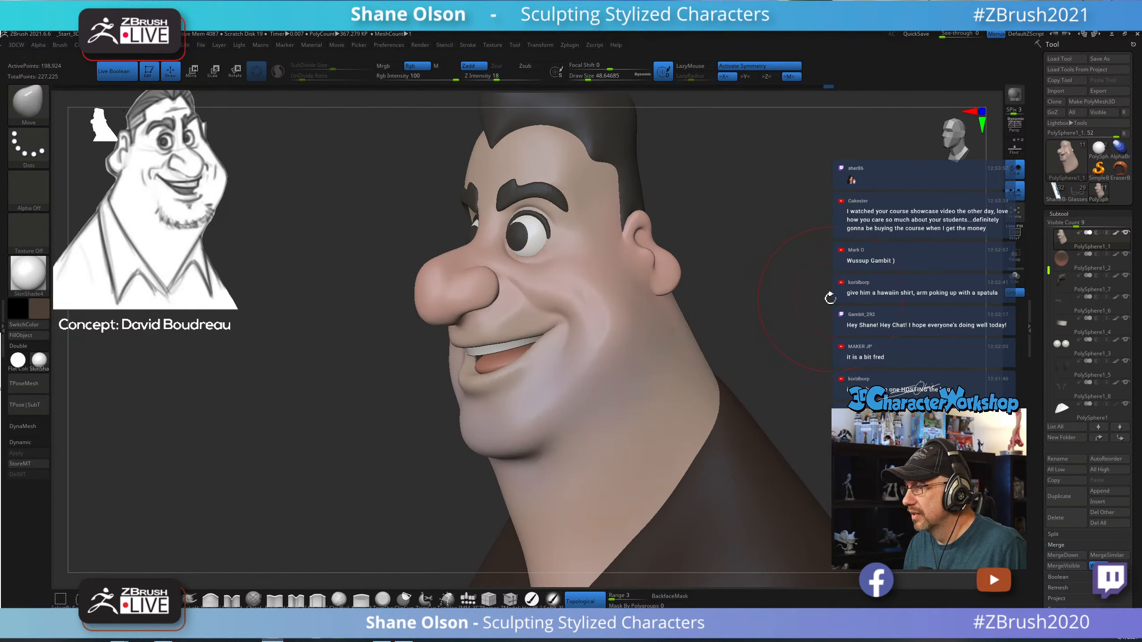
{"action": "left_click_drag", "start_coordinate": [828, 298], "coordinate": [793, 301]}
{"action": "left_click_drag", "start_coordinate": [558, 335], "coordinate": [558, 327]}
{"action": "left_click_drag", "start_coordinate": [759, 341], "coordinate": [760, 315], "text": "alt"}
{"action": "left_click_drag", "start_coordinate": [710, 323], "coordinate": [756, 325]}
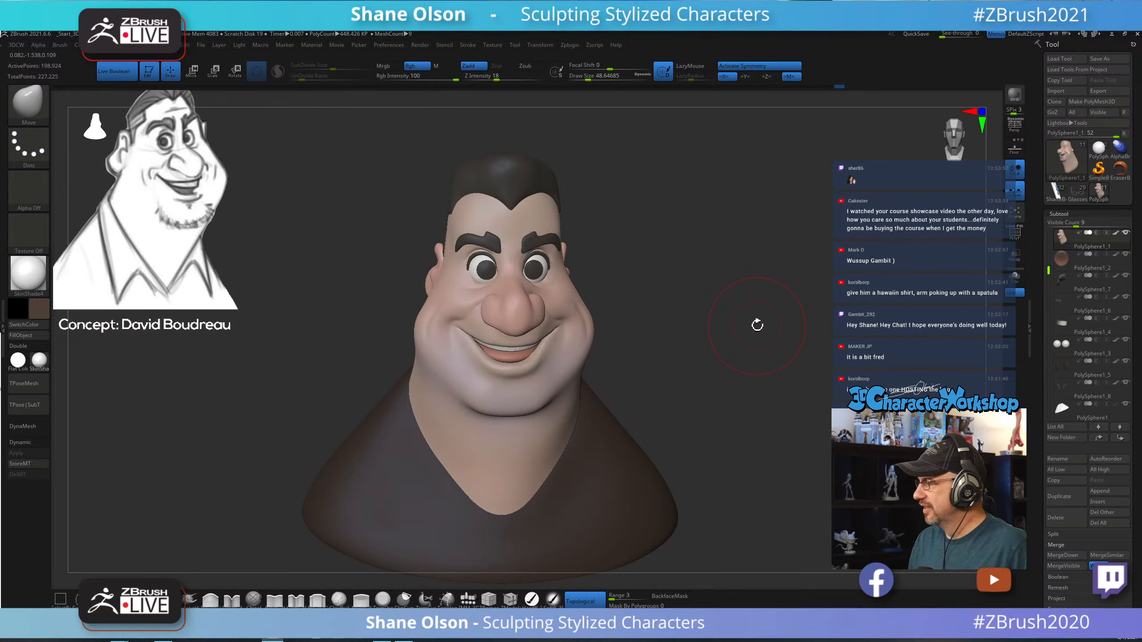
Sample the tongue's colour, darken it to a reddish brown, and switch to the soft paint brush.
{"action": "mouse_move", "coordinate": [638, 347]}
{"action": "left_mouse_down", "text": "alt"}
{"action": "mouse_move", "coordinate": [635, 381]}
{"action": "mouse_move", "coordinate": [659, 378]}
{"action": "mouse_move", "coordinate": [652, 389]}
{"action": "mouse_move", "coordinate": [640, 365]}
{"action": "left_mouse_up", "text": "alt"}
{"action": "key", "text": "s"}
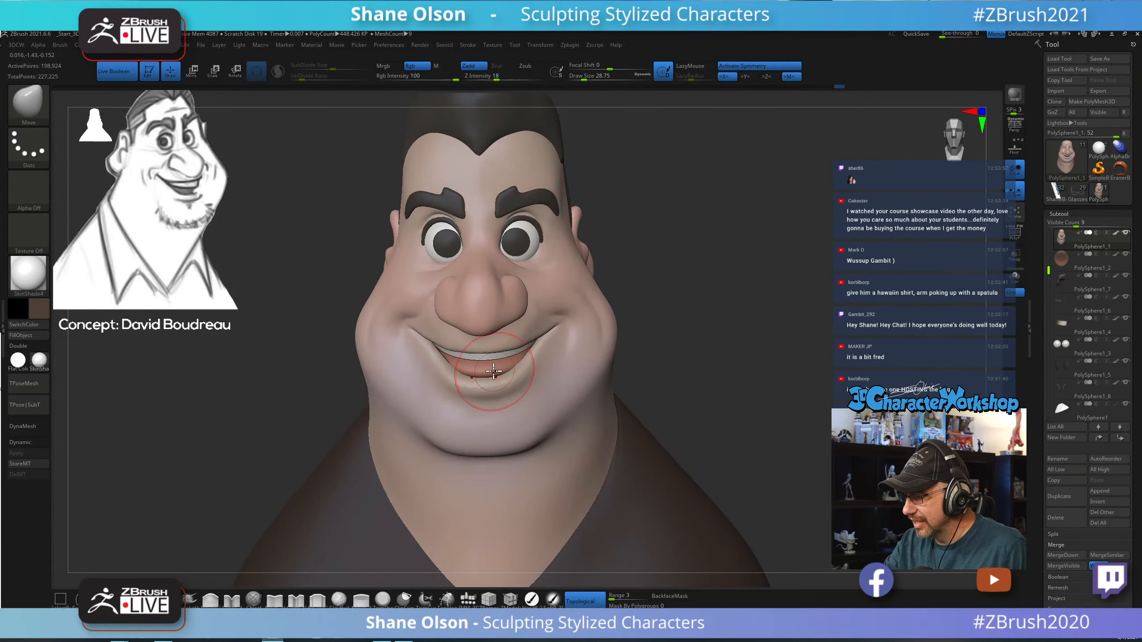
{"action": "key", "text": "c"}
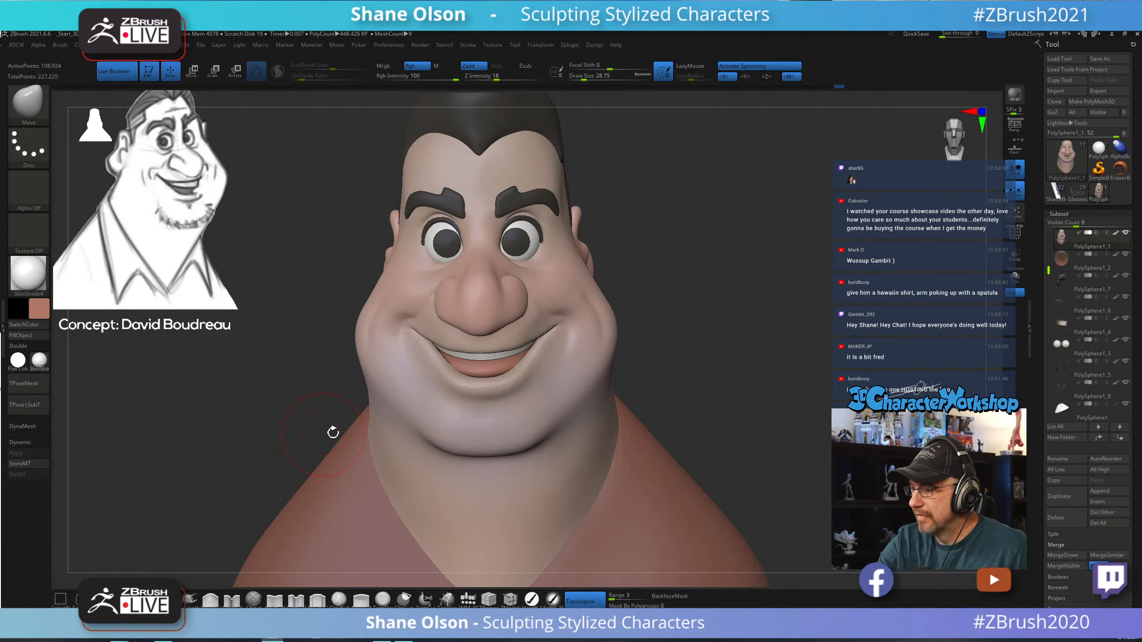
{"action": "left_click", "coordinate": [48, 302]}
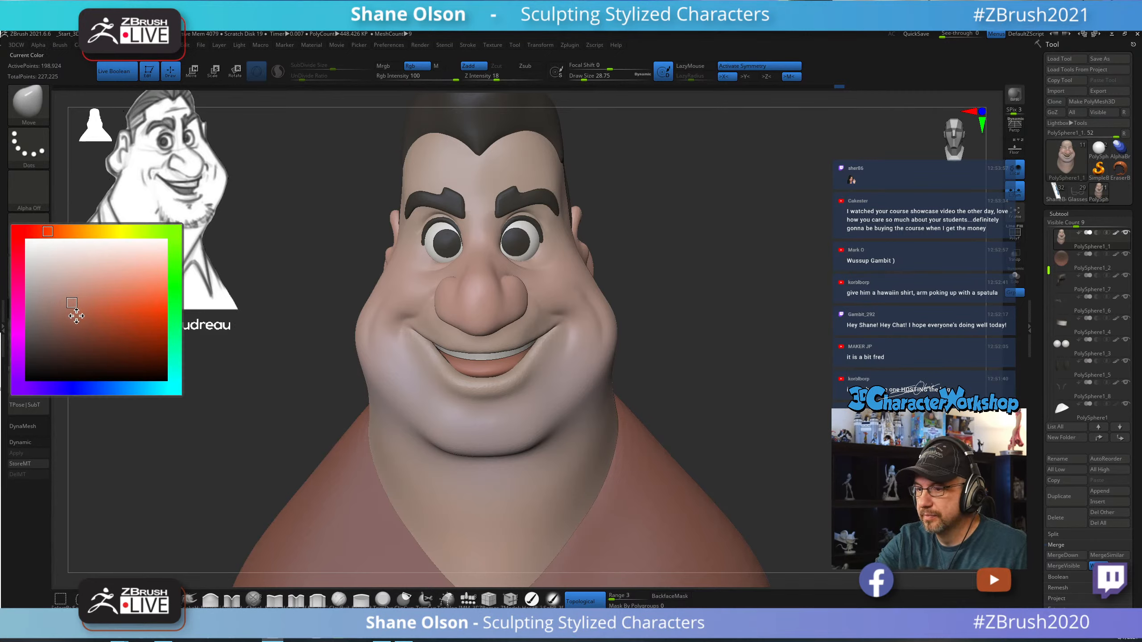
{"action": "left_click_drag", "start_coordinate": [731, 390], "coordinate": [733, 414]}
{"action": "left_click", "coordinate": [553, 599]}
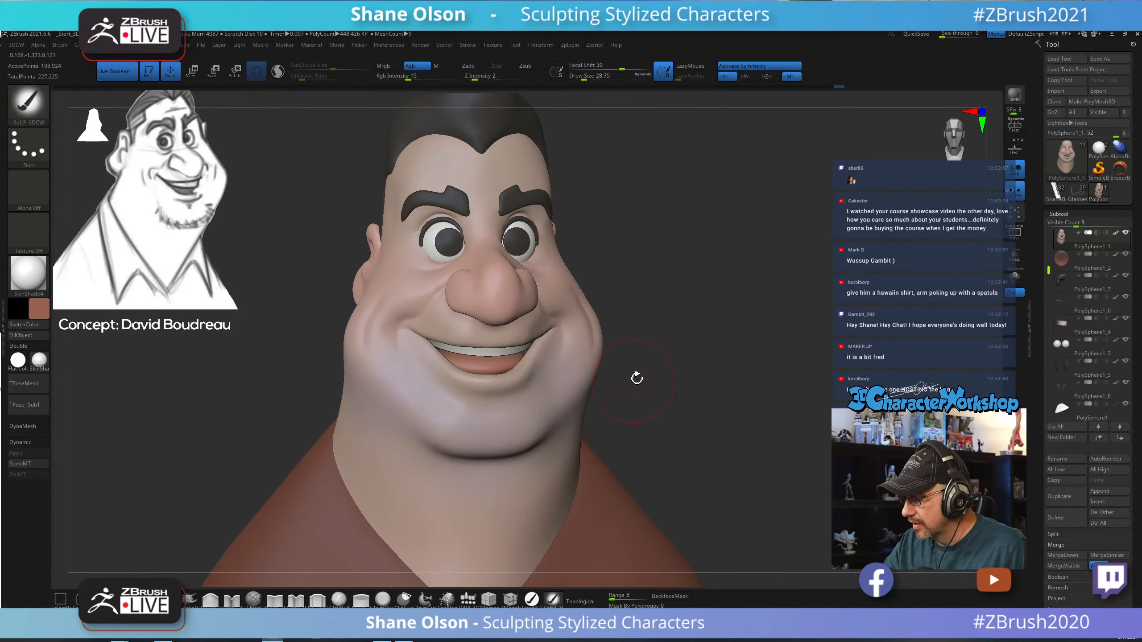
Set the draw size to about 22 and softly paint the lower lip reddish brown out toward the corners.
{"action": "key", "text": "s"}
{"action": "mouse_move", "coordinate": [655, 380]}
{"action": "left_mouse_down"}
{"action": "mouse_move", "coordinate": [698, 446]}
{"action": "mouse_move", "coordinate": [688, 453]}
{"action": "mouse_move", "coordinate": [566, 446]}
{"action": "left_mouse_up"}
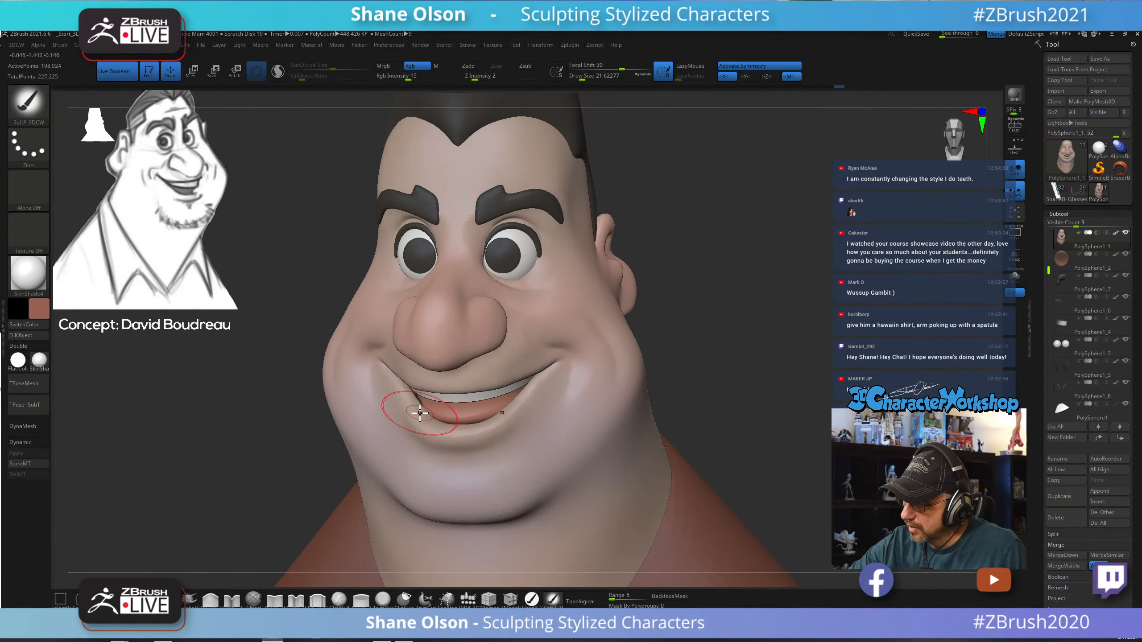
{"action": "left_click_drag", "start_coordinate": [428, 425], "coordinate": [446, 435]}
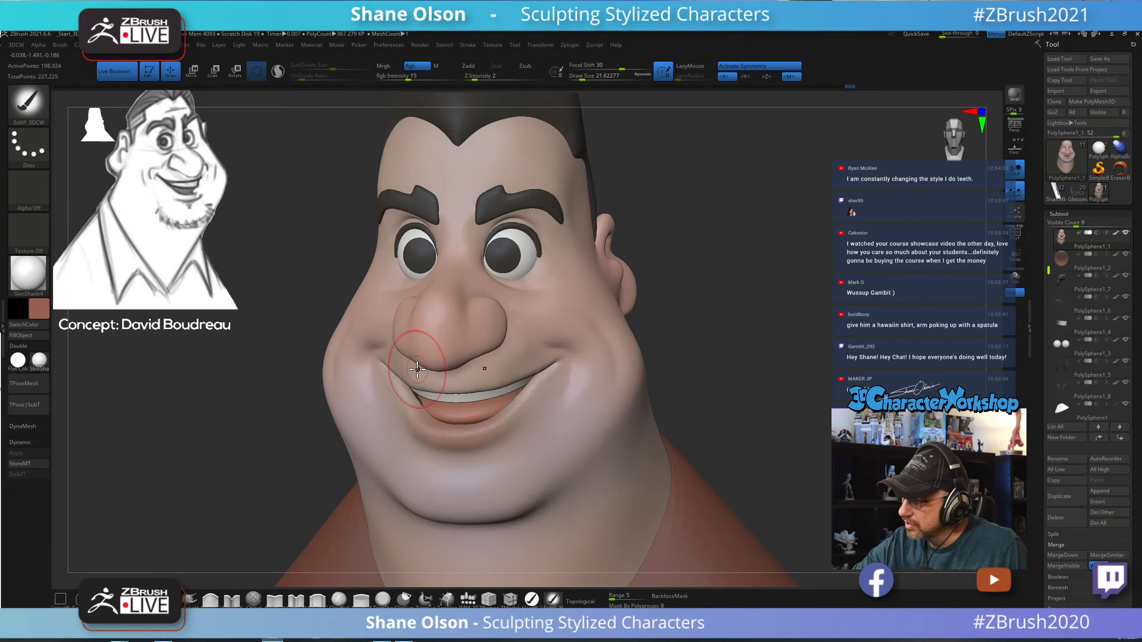
{"action": "mouse_move", "coordinate": [816, 335]}
{"action": "left_mouse_down"}
{"action": "mouse_move", "coordinate": [707, 379]}
{"action": "mouse_move", "coordinate": [782, 367]}
{"action": "left_mouse_up"}
{"action": "mouse_move", "coordinate": [507, 421]}
{"action": "left_mouse_down"}
{"action": "mouse_move", "coordinate": [534, 390]}
{"action": "mouse_move", "coordinate": [524, 400]}
{"action": "left_mouse_up"}
{"action": "mouse_move", "coordinate": [719, 315]}
{"action": "left_mouse_down"}
{"action": "mouse_move", "coordinate": [582, 430]}
{"action": "mouse_move", "coordinate": [582, 467]}
{"action": "mouse_move", "coordinate": [720, 399]}
{"action": "left_mouse_up"}
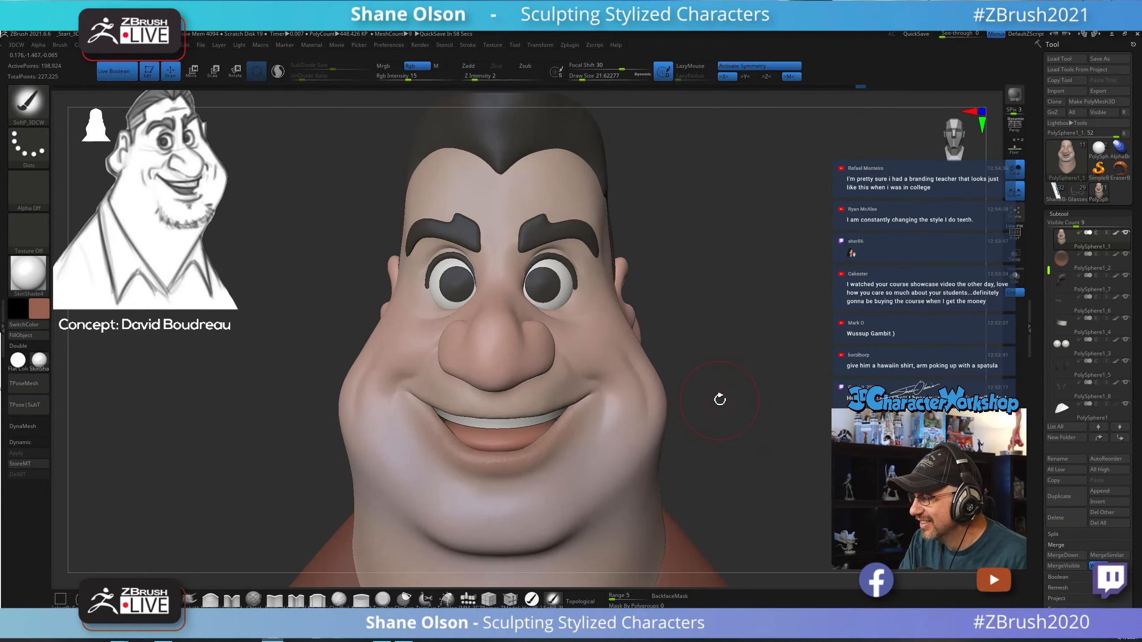
Reduce the draw size to about 16 and deepen the colour along the middle of the lower lip.
{"action": "key", "text": "s"}
{"action": "left_click", "coordinate": [719, 399]}
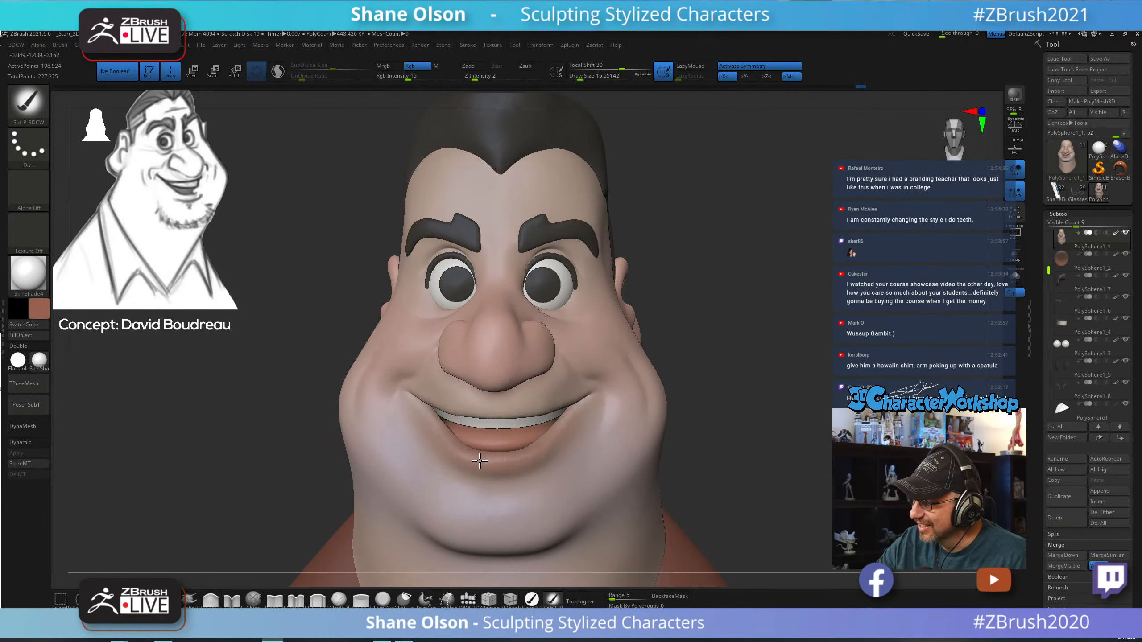
{"action": "left_click_drag", "start_coordinate": [484, 460], "coordinate": [493, 459]}
{"action": "mouse_move", "coordinate": [698, 410]}
{"action": "left_mouse_down"}
{"action": "mouse_move", "coordinate": [737, 423]}
{"action": "mouse_move", "coordinate": [706, 462]}
{"action": "left_mouse_up"}
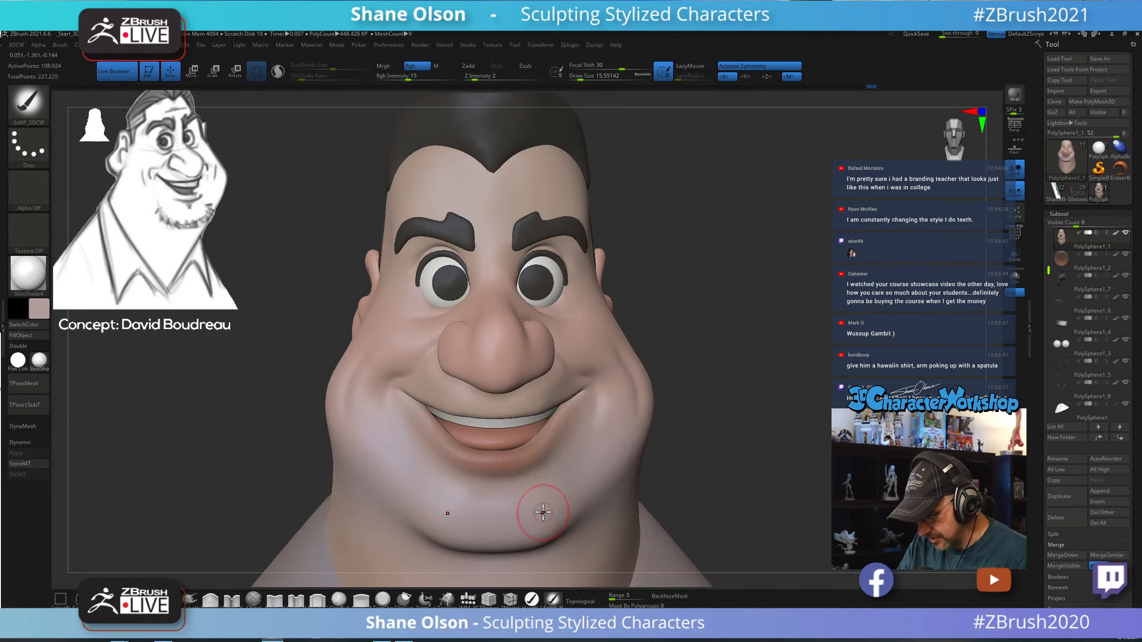
Sample the chin's skin colour, enlarge the draw size to about 28, and soften the lower edge of the lip colour.
{"action": "key", "text": "c"}
{"action": "key", "text": "bracketright"}
{"action": "key", "text": "bracketright"}
{"action": "key", "text": "bracketright"}
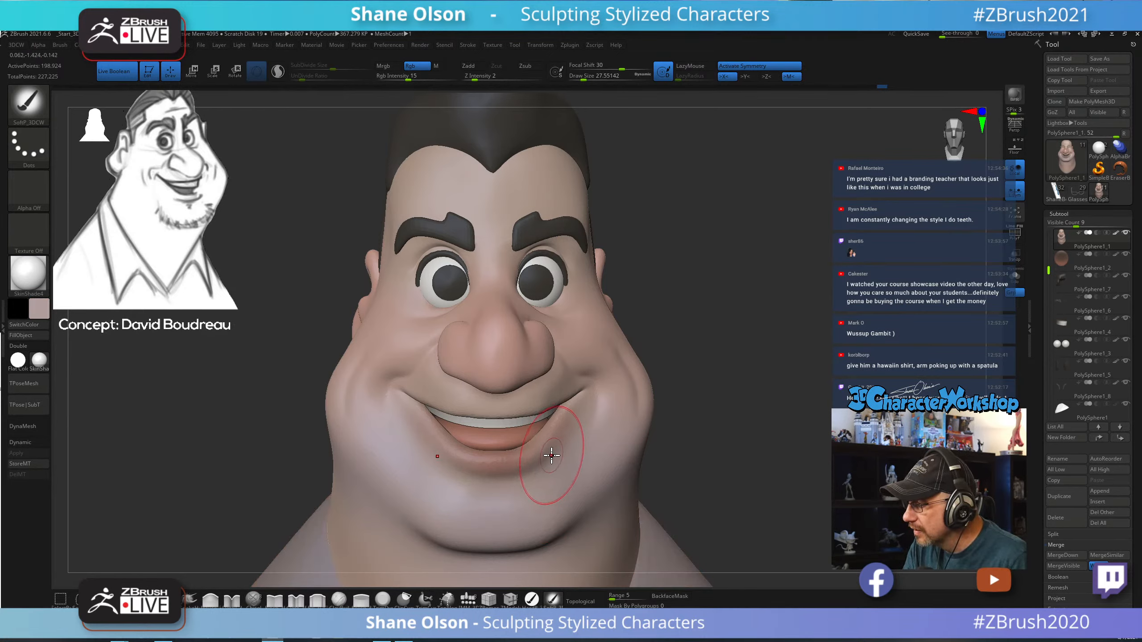
{"action": "left_click_drag", "start_coordinate": [683, 466], "coordinate": [760, 483]}
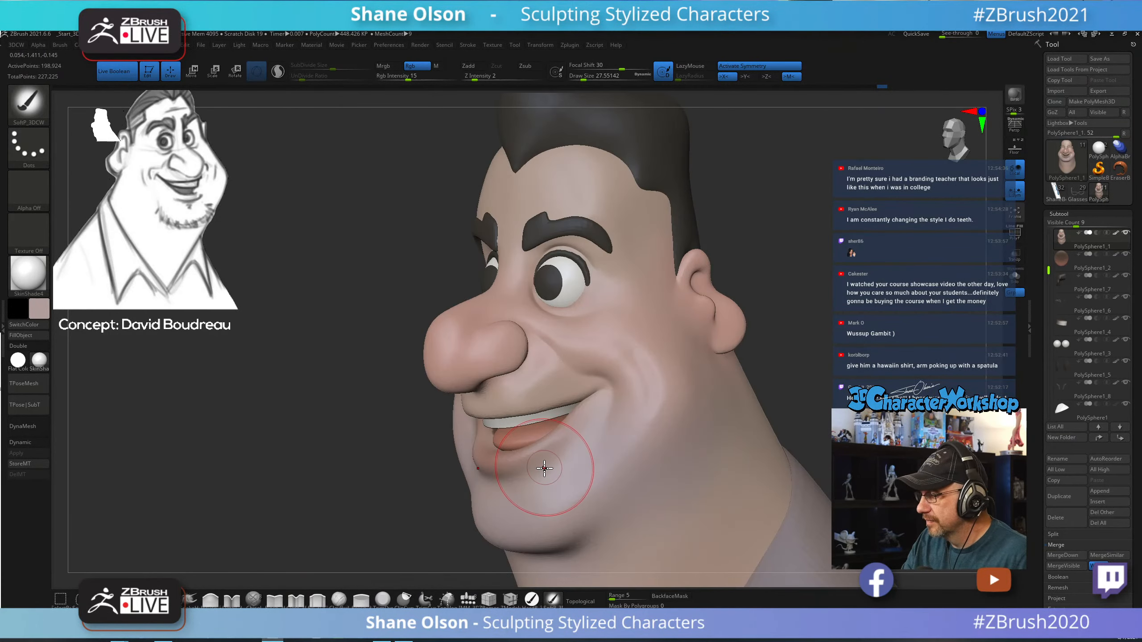
{"action": "right_click_drag", "start_coordinate": [578, 478], "coordinate": [573, 400], "text": "alt"}
{"action": "left_click_drag", "start_coordinate": [724, 425], "coordinate": [591, 423]}
Select the shirt and choose a light pinkish paint colour.
{"action": "key", "text": "f"}
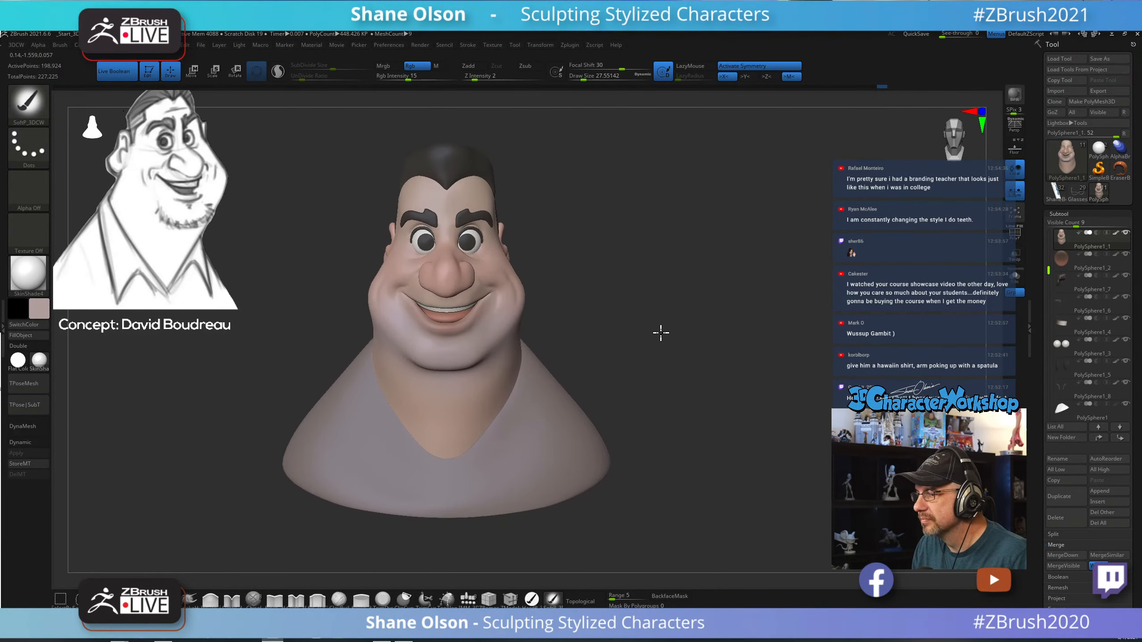
{"action": "right_click_drag", "start_coordinate": [660, 291], "coordinate": [713, 271], "text": "alt"}
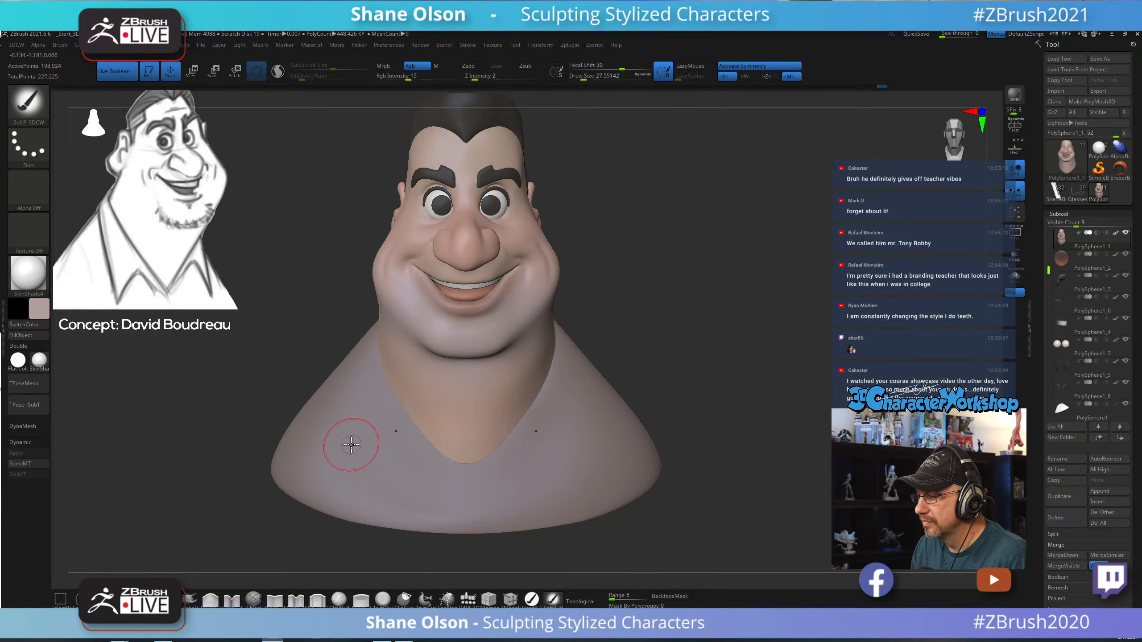
{"action": "mouse_move", "coordinate": [703, 314]}
{"action": "left_mouse_down"}
{"action": "mouse_move", "coordinate": [683, 319]}
{"action": "mouse_move", "coordinate": [762, 314]}
{"action": "mouse_move", "coordinate": [709, 319]}
{"action": "mouse_move", "coordinate": [700, 306]}
{"action": "mouse_move", "coordinate": [715, 331]}
{"action": "mouse_move", "coordinate": [668, 328]}
{"action": "left_mouse_up"}
{"action": "left_click", "coordinate": [405, 443], "text": "alt"}
{"action": "mouse_move", "coordinate": [338, 365]}
{"action": "left_mouse_down"}
{"action": "mouse_move", "coordinate": [363, 362]}
{"action": "mouse_move", "coordinate": [357, 339]}
{"action": "left_mouse_up"}
{"action": "left_click", "coordinate": [32, 313]}
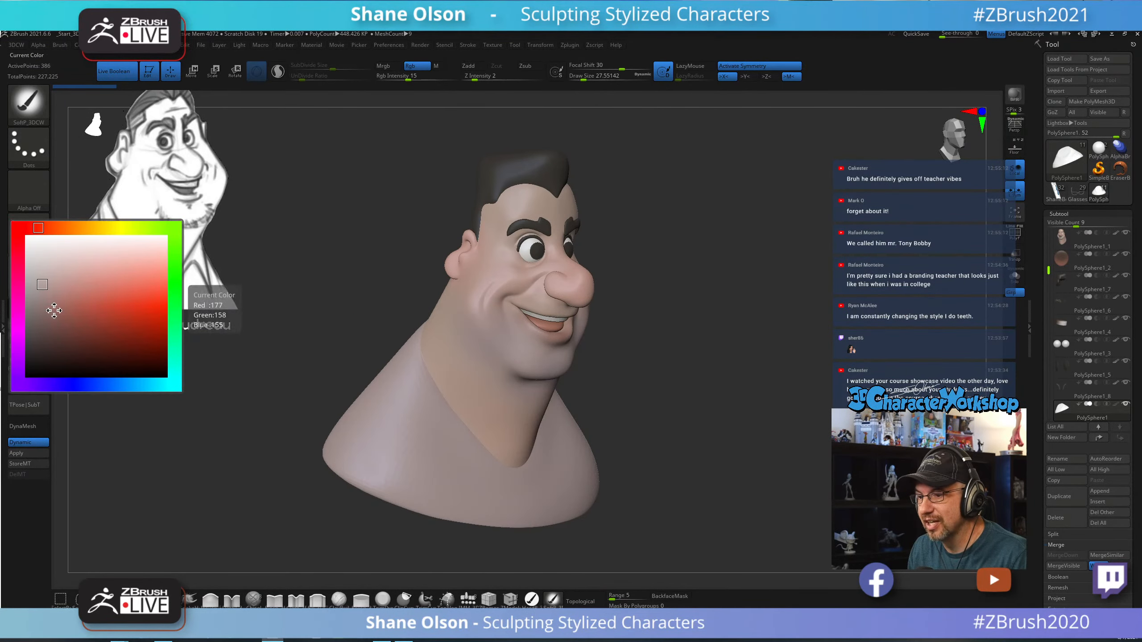
{"action": "left_click", "coordinate": [60, 270]}
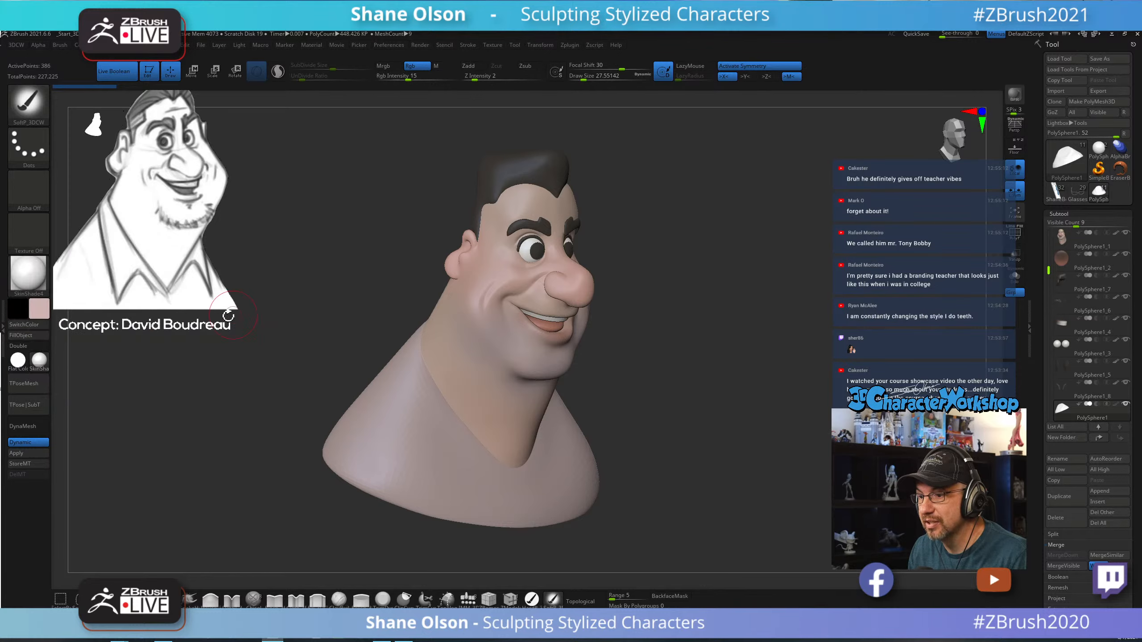
{"action": "left_click_drag", "start_coordinate": [188, 380], "coordinate": [183, 384]}
{"action": "left_click_drag", "start_coordinate": [327, 276], "coordinate": [296, 275]}
Fill the whole shirt with the light pink paint colour at full RGB intensity.
{"action": "left_click", "coordinate": [41, 315]}
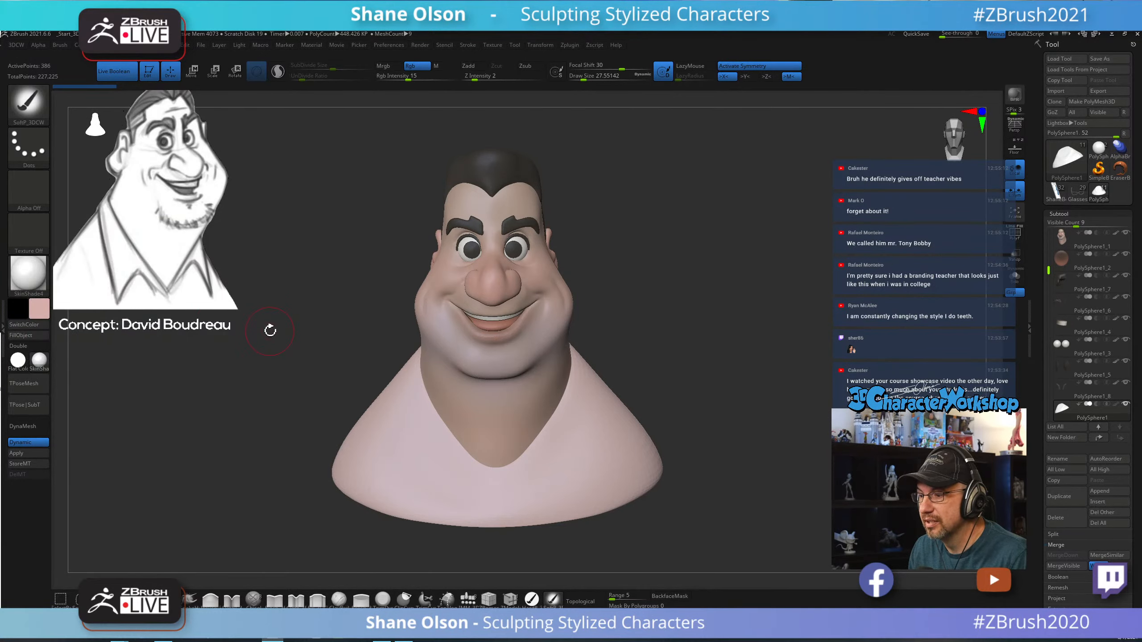
{"action": "mouse_move", "coordinate": [309, 366]}
{"action": "left_mouse_down"}
{"action": "mouse_move", "coordinate": [668, 385]}
{"action": "mouse_move", "coordinate": [726, 416]}
{"action": "mouse_move", "coordinate": [642, 416]}
{"action": "mouse_move", "coordinate": [716, 400]}
{"action": "mouse_move", "coordinate": [725, 383]}
{"action": "mouse_move", "coordinate": [692, 405]}
{"action": "left_mouse_up"}
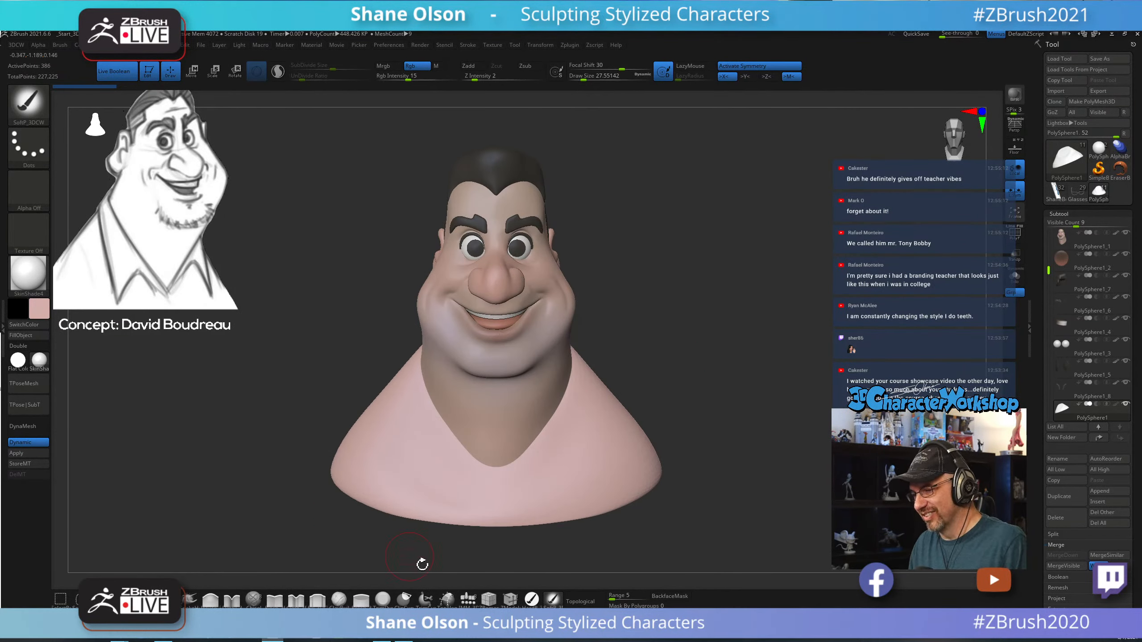
{"action": "left_click", "coordinate": [539, 597]}
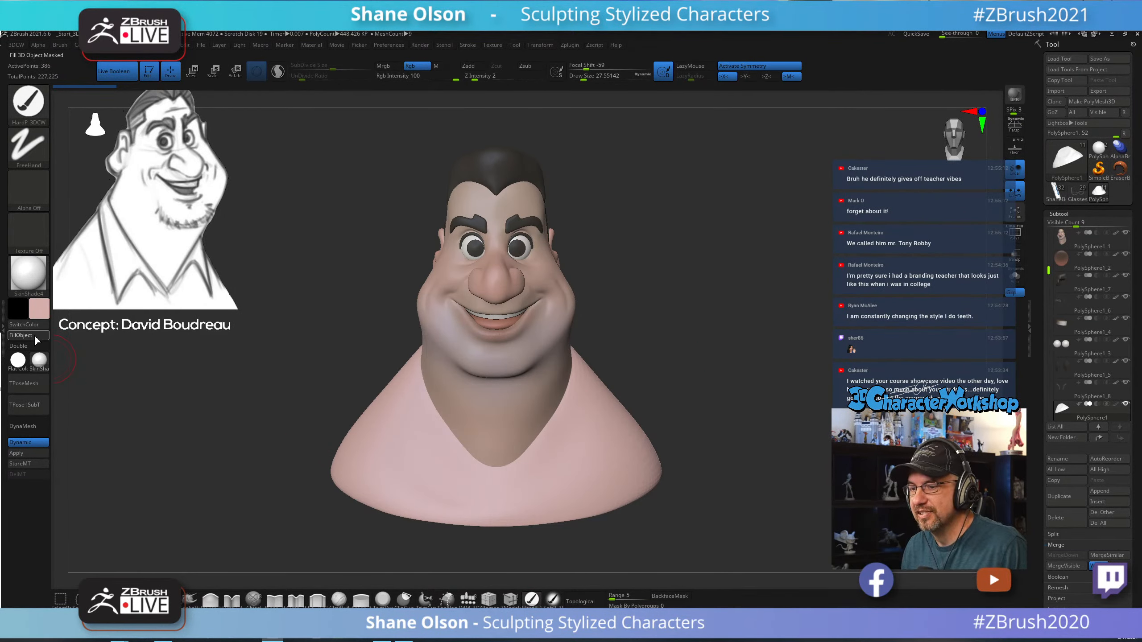
{"action": "left_click_drag", "start_coordinate": [375, 292], "coordinate": [723, 376]}
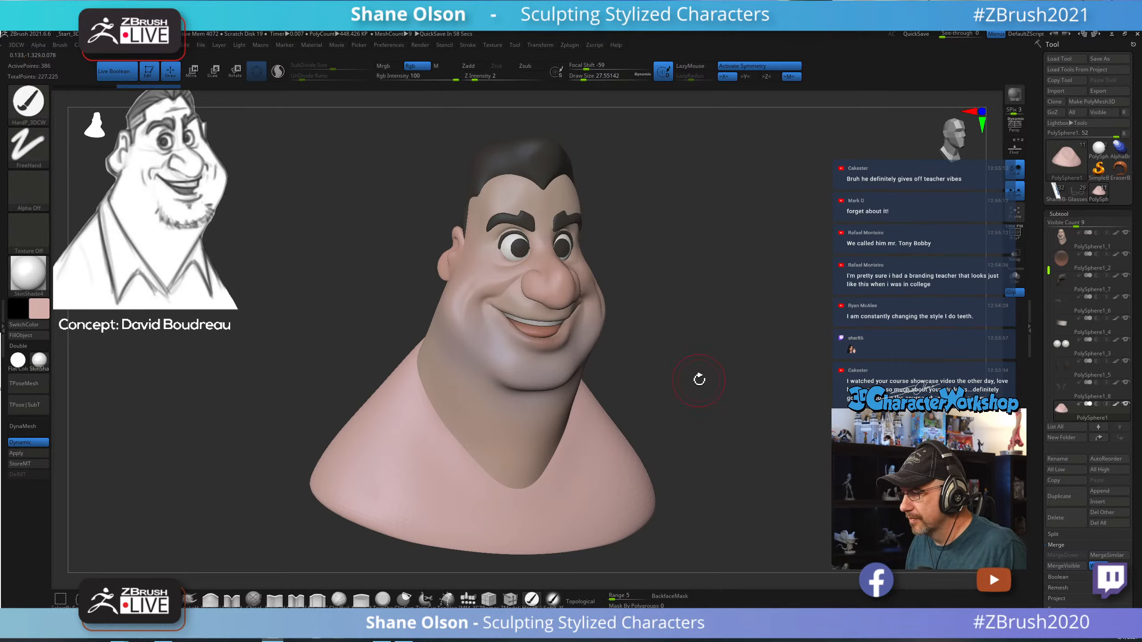
{"action": "mouse_move", "coordinate": [699, 379]}
{"action": "left_mouse_down"}
{"action": "mouse_move", "coordinate": [686, 365]}
{"action": "mouse_move", "coordinate": [678, 375]}
{"action": "mouse_move", "coordinate": [759, 341]}
{"action": "mouse_move", "coordinate": [743, 310]}
{"action": "mouse_move", "coordinate": [716, 312]}
{"action": "left_mouse_up"}
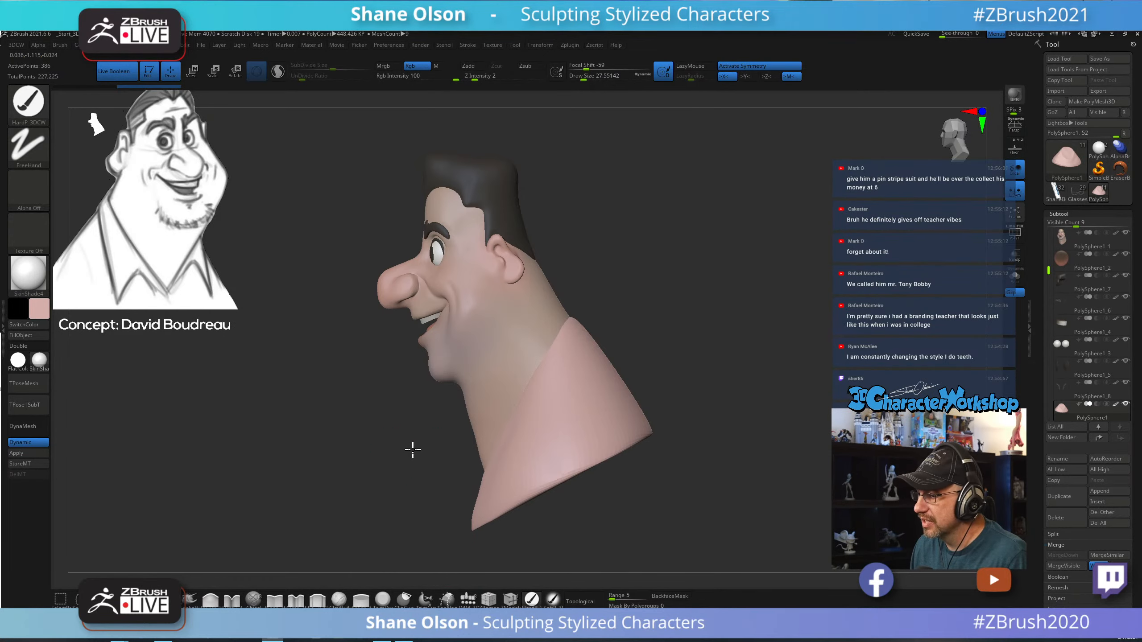
Choose the Topology brush, set the draw size to about 22, and draw a short guide line across the shirt's edge at the nape.
{"action": "left_click_drag", "start_coordinate": [413, 449], "coordinate": [394, 467], "text": "alt"}
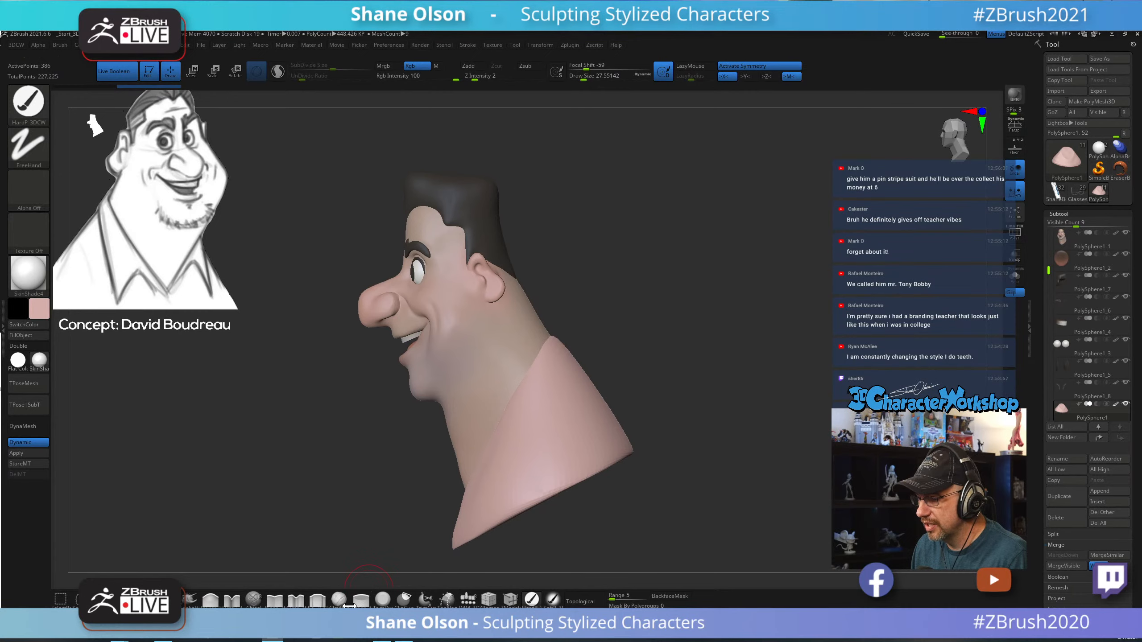
{"action": "left_click", "coordinate": [448, 599]}
{"action": "mouse_move", "coordinate": [362, 448]}
{"action": "left_mouse_down"}
{"action": "mouse_move", "coordinate": [451, 404]}
{"action": "mouse_move", "coordinate": [651, 360]}
{"action": "left_mouse_up"}
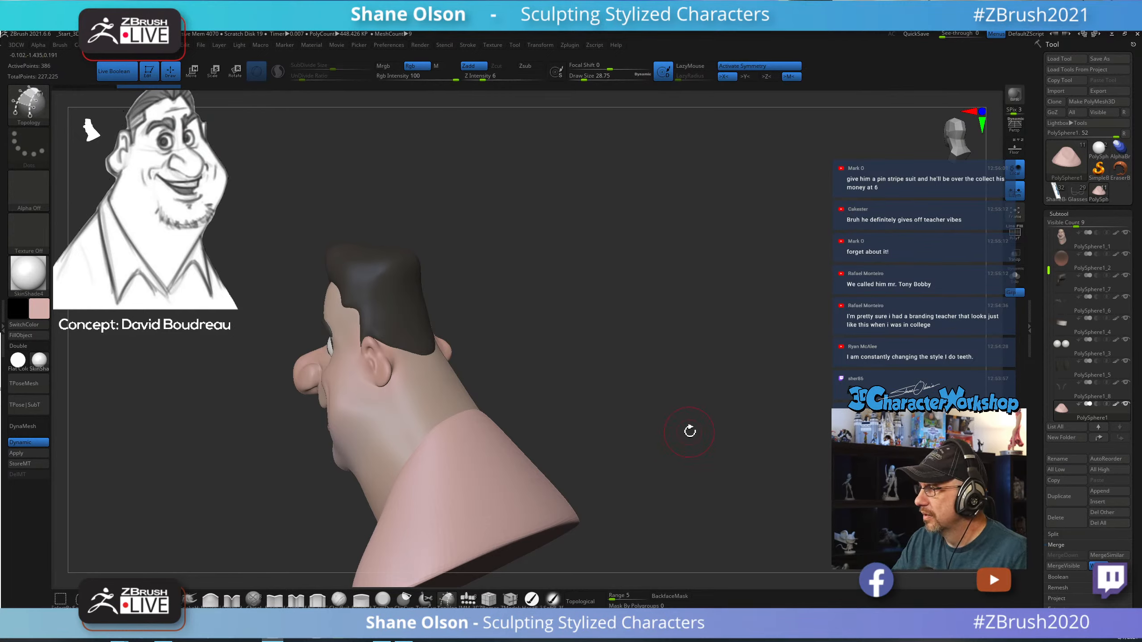
{"action": "mouse_move", "coordinate": [690, 432]}
{"action": "left_mouse_down"}
{"action": "mouse_move", "coordinate": [722, 378]}
{"action": "mouse_move", "coordinate": [704, 393]}
{"action": "mouse_move", "coordinate": [688, 385]}
{"action": "mouse_move", "coordinate": [692, 404]}
{"action": "mouse_move", "coordinate": [719, 338]}
{"action": "mouse_move", "coordinate": [704, 381]}
{"action": "mouse_move", "coordinate": [619, 365]}
{"action": "mouse_move", "coordinate": [538, 383]}
{"action": "mouse_move", "coordinate": [523, 404]}
{"action": "left_mouse_up"}
{"action": "key", "text": "s"}
{"action": "left_click_drag", "start_coordinate": [707, 361], "coordinate": [722, 344]}
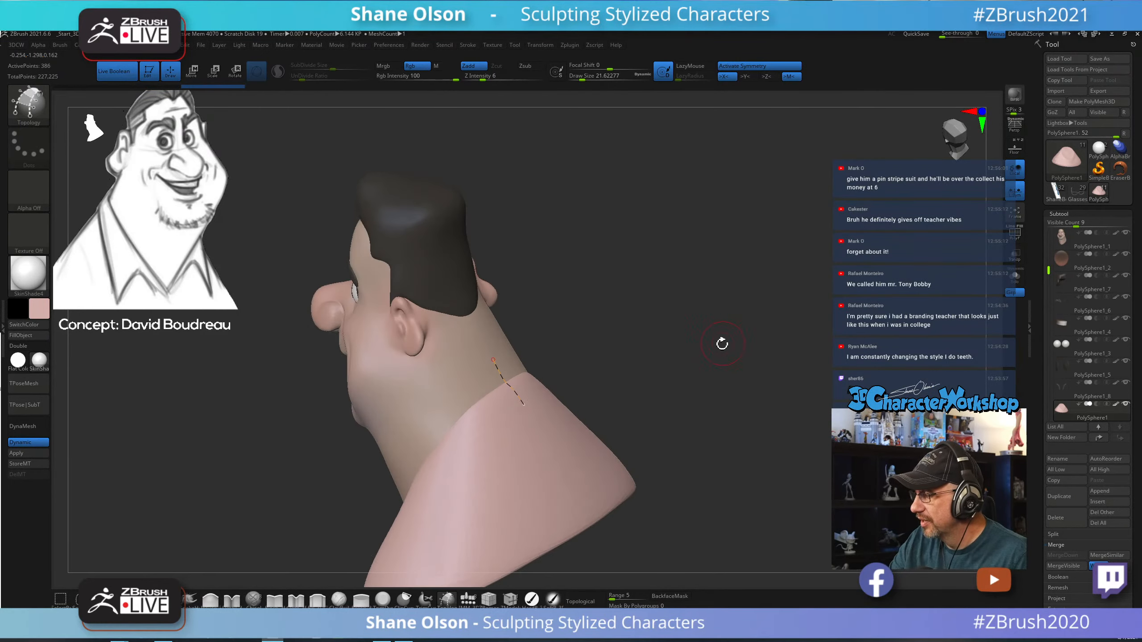
Draw a vertical topology guide line across the shirt neckline at the front of the throat.
{"action": "left_click_drag", "start_coordinate": [671, 428], "coordinate": [754, 400]}
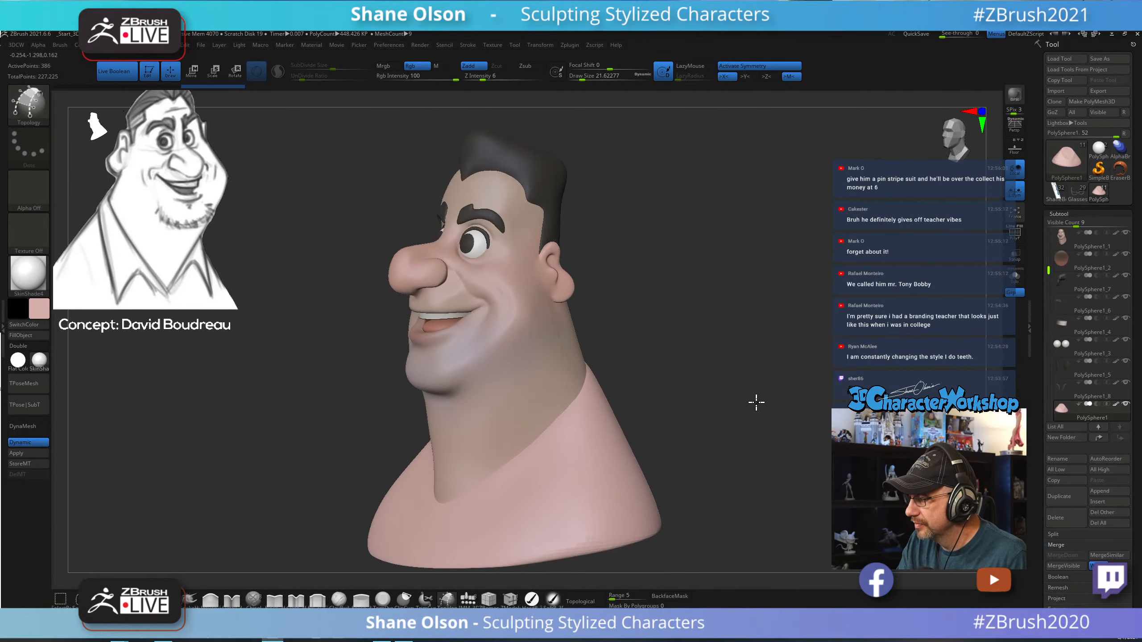
{"action": "mouse_move", "coordinate": [734, 445]}
{"action": "left_mouse_down"}
{"action": "mouse_move", "coordinate": [730, 421]}
{"action": "mouse_move", "coordinate": [721, 443]}
{"action": "left_mouse_up"}
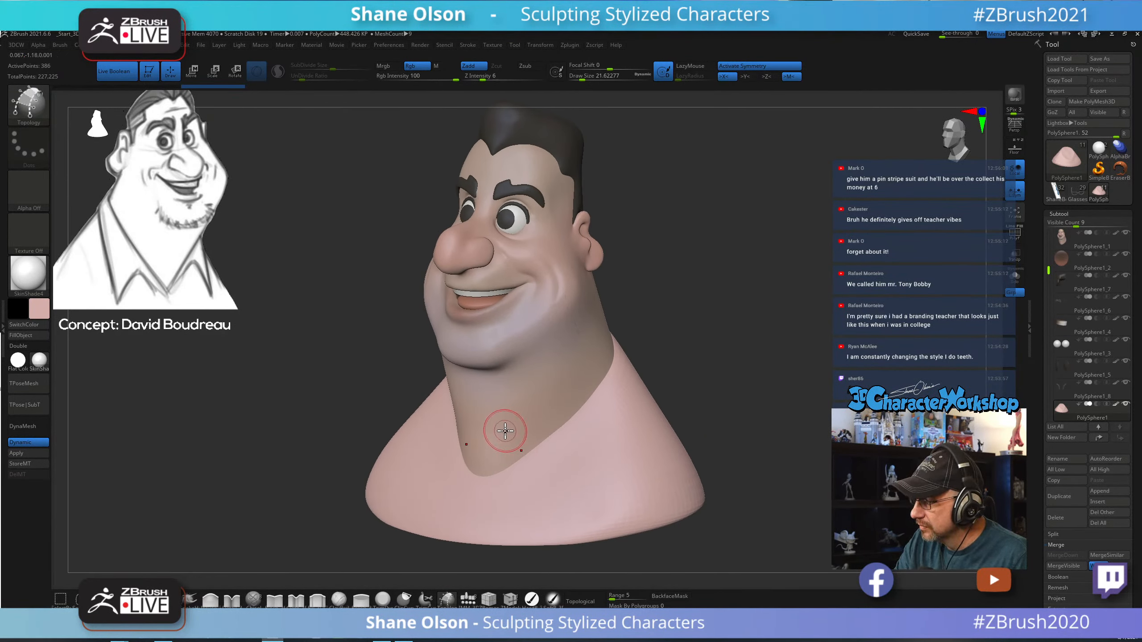
{"action": "left_click_drag", "start_coordinate": [505, 428], "coordinate": [498, 499]}
{"action": "mouse_move", "coordinate": [777, 474]}
{"action": "left_mouse_down"}
{"action": "mouse_move", "coordinate": [731, 487]}
{"action": "mouse_move", "coordinate": [775, 469]}
{"action": "mouse_move", "coordinate": [696, 479]}
{"action": "left_mouse_up"}
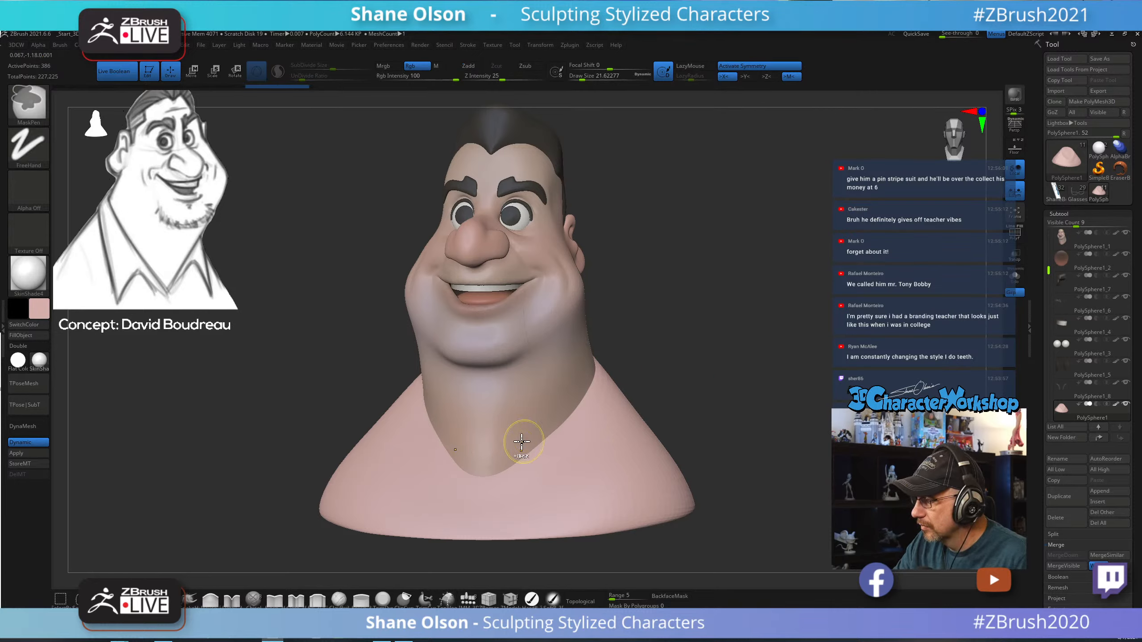
{"action": "left_click_drag", "start_coordinate": [521, 398], "coordinate": [514, 418]}
{"action": "left_click_drag", "start_coordinate": [482, 487], "coordinate": [480, 486]}
{"action": "left_click_drag", "start_coordinate": [732, 414], "coordinate": [765, 415]}
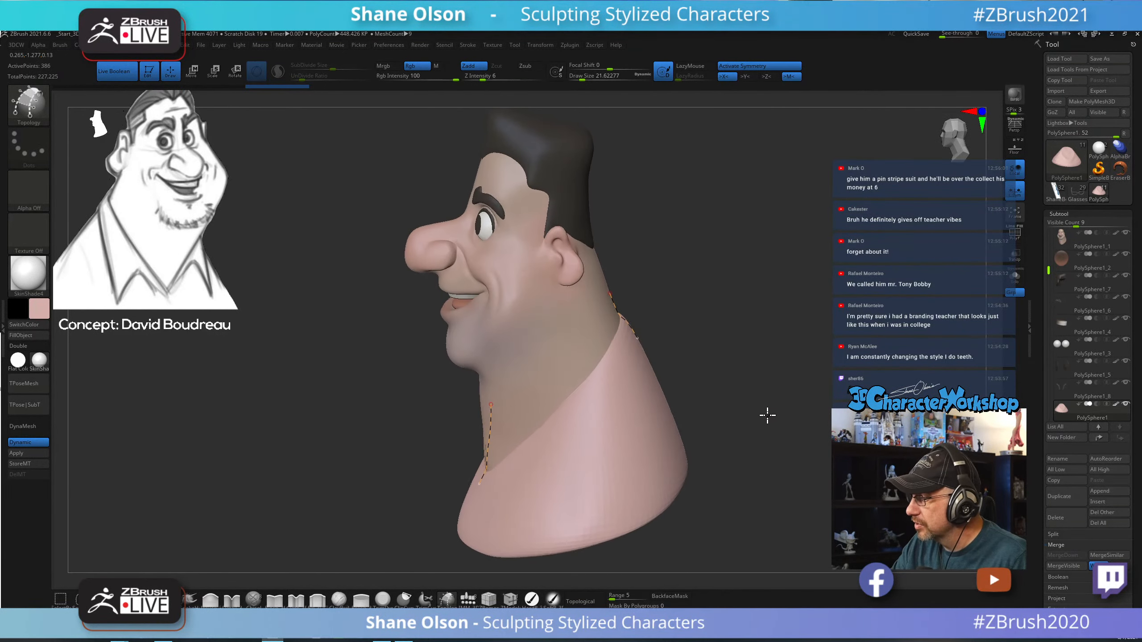
Draw further topology guide lines across the neckline, spaced along the side of the neck.
{"action": "left_click_drag", "start_coordinate": [545, 361], "coordinate": [584, 455]}
{"action": "mouse_move", "coordinate": [746, 456]}
{"action": "left_mouse_down"}
{"action": "mouse_move", "coordinate": [724, 482]}
{"action": "mouse_move", "coordinate": [757, 459]}
{"action": "left_mouse_up"}
{"action": "left_click_drag", "start_coordinate": [527, 380], "coordinate": [542, 468]}
{"action": "left_click_drag", "start_coordinate": [709, 464], "coordinate": [753, 471]}
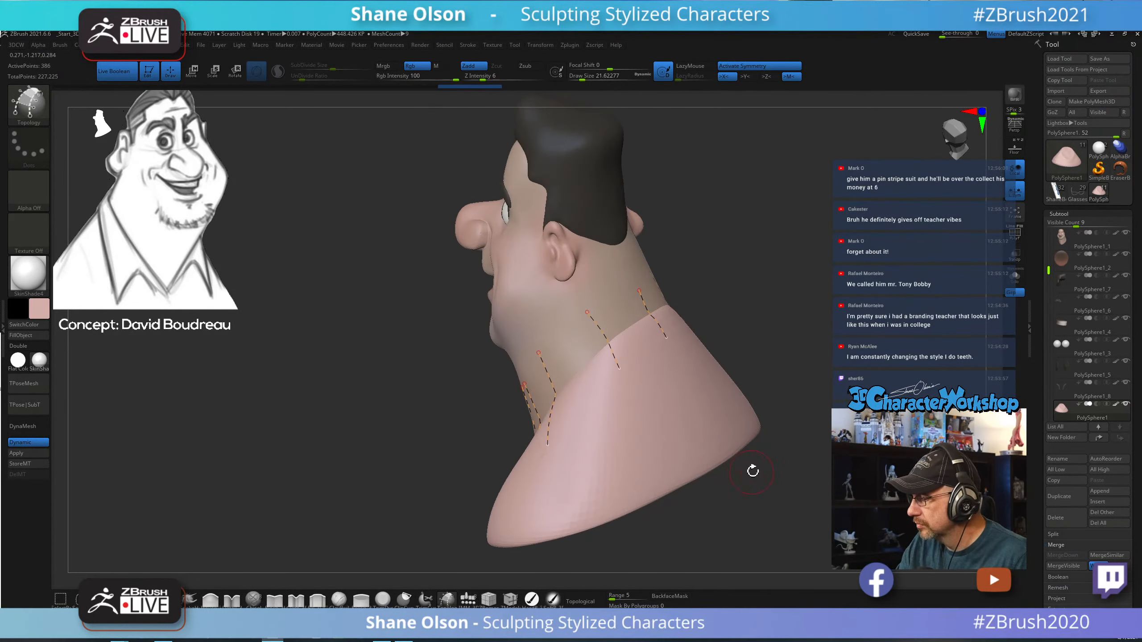
{"action": "left_click_drag", "start_coordinate": [786, 436], "coordinate": [778, 491]}
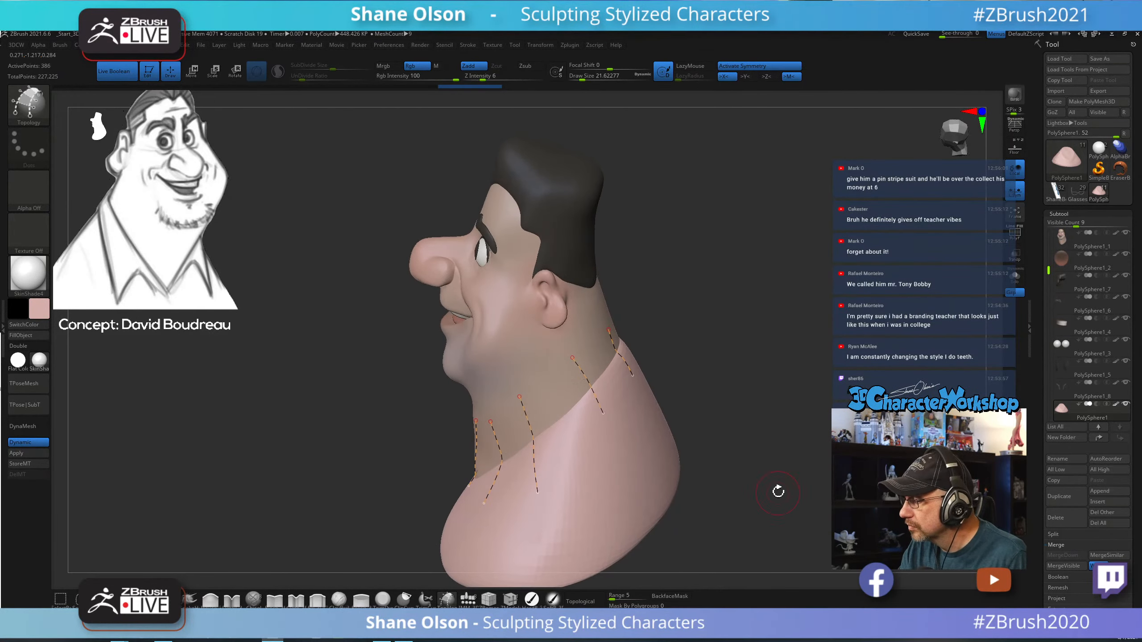
Trace a topology line along the shirt neckline from the nape to the front, crossing all the guide lines.
{"action": "left_click_drag", "start_coordinate": [717, 345], "coordinate": [701, 347]}
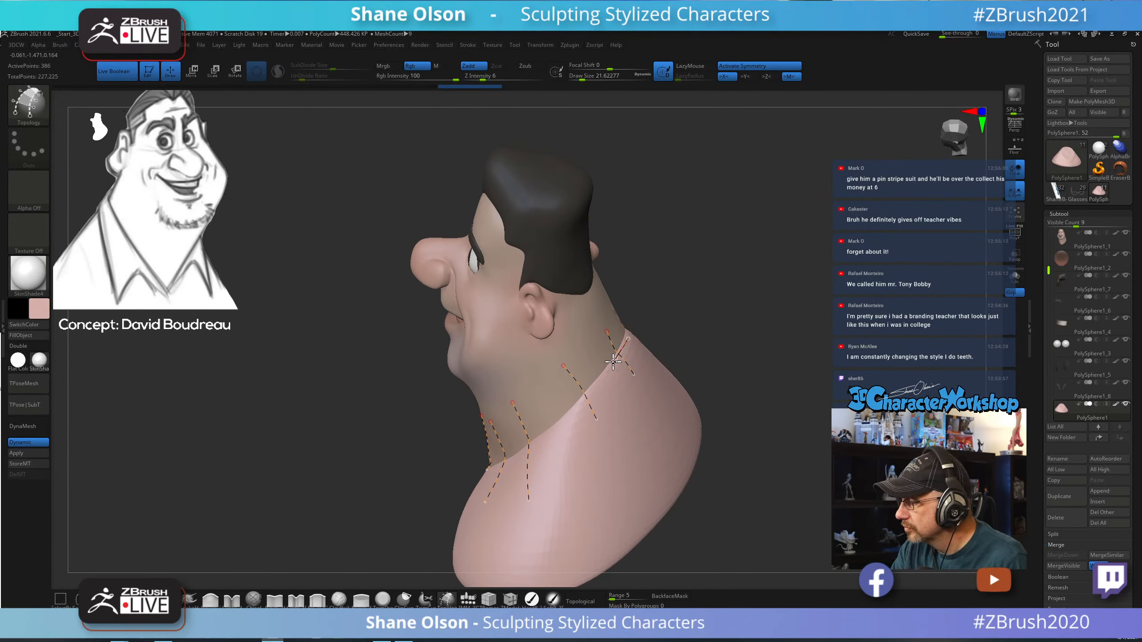
{"action": "left_click_drag", "start_coordinate": [538, 437], "coordinate": [537, 449]}
{"action": "left_click_drag", "start_coordinate": [782, 450], "coordinate": [826, 455]}
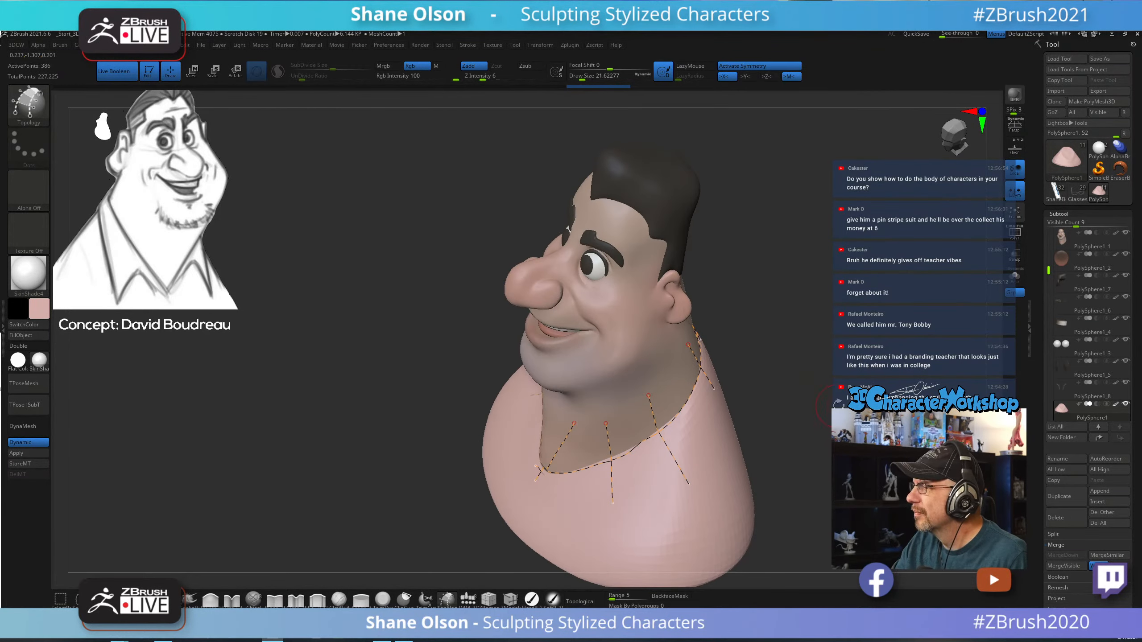
Draw the collar's upper edge around the neck from front to back with draw size 64, closing the band into faces.
{"action": "left_click_drag", "start_coordinate": [836, 405], "coordinate": [752, 411]}
{"action": "left_click_drag", "start_coordinate": [446, 493], "coordinate": [502, 470]}
{"action": "mouse_move", "coordinate": [773, 454]}
{"action": "left_mouse_down"}
{"action": "mouse_move", "coordinate": [742, 472]}
{"action": "mouse_move", "coordinate": [729, 436]}
{"action": "left_mouse_up"}
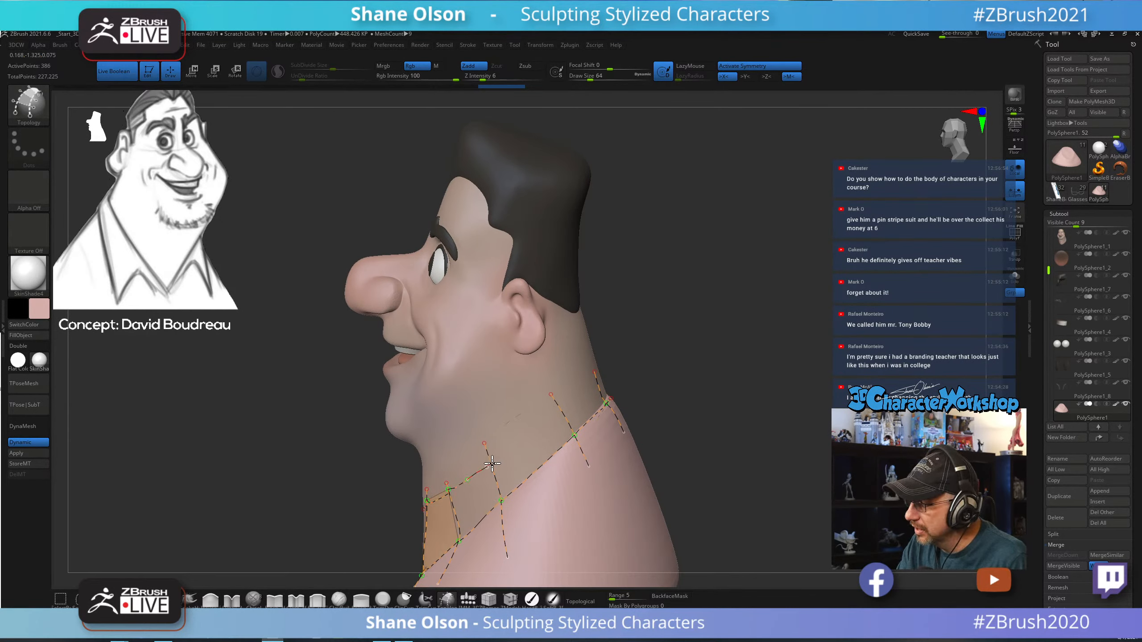
{"action": "left_click_drag", "start_coordinate": [696, 375], "coordinate": [716, 390]}
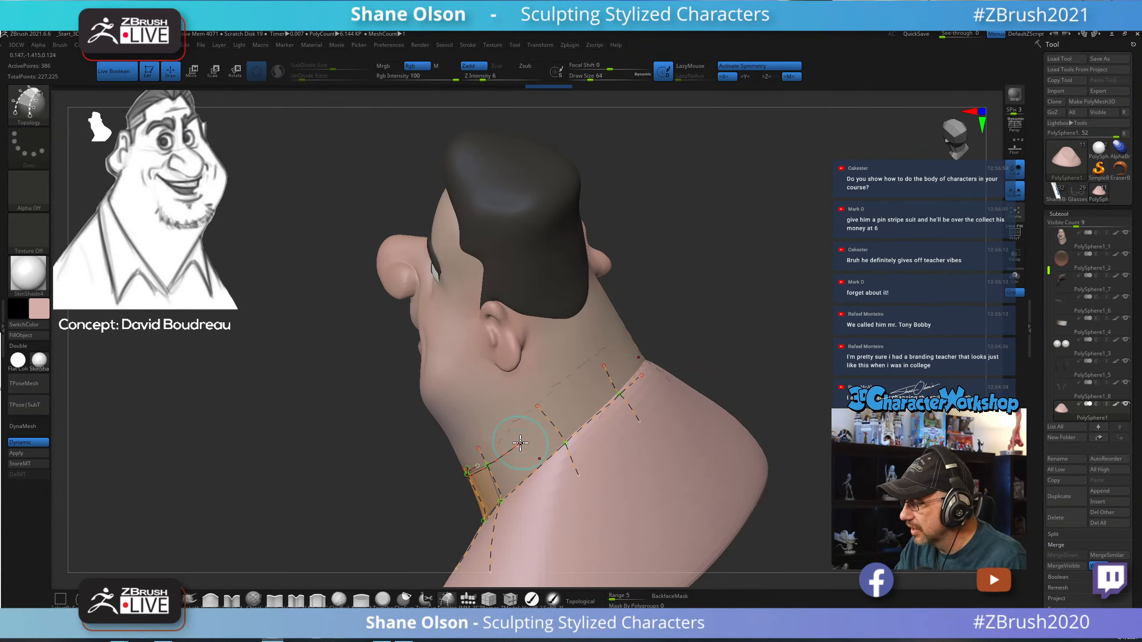
{"action": "left_click_drag", "start_coordinate": [607, 386], "coordinate": [614, 379]}
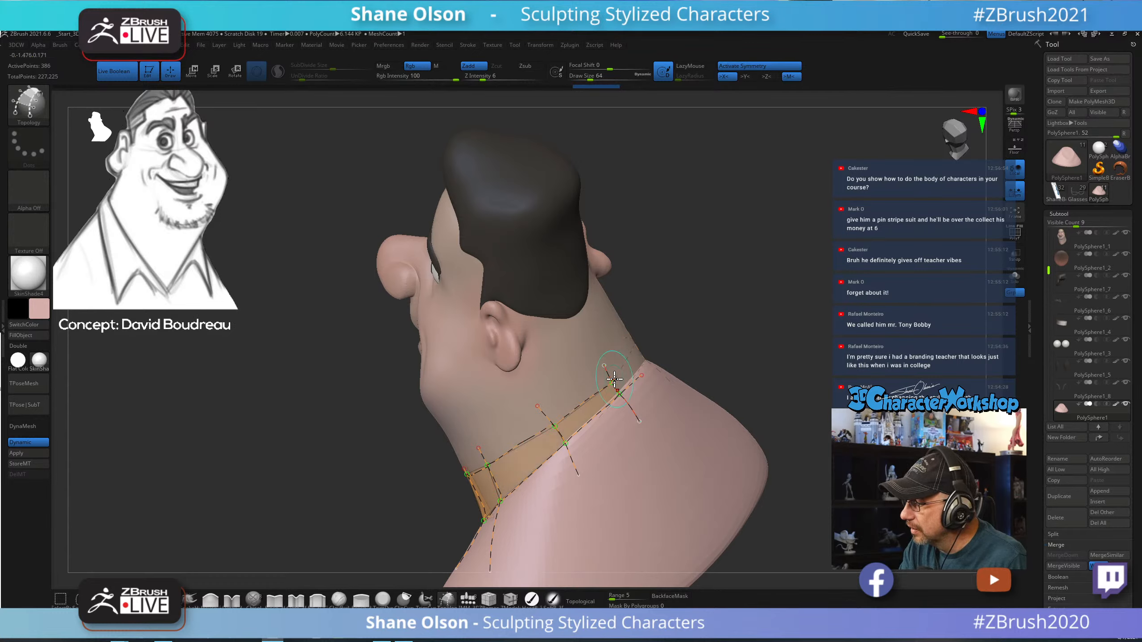
{"action": "left_click_drag", "start_coordinate": [841, 490], "coordinate": [620, 404]}
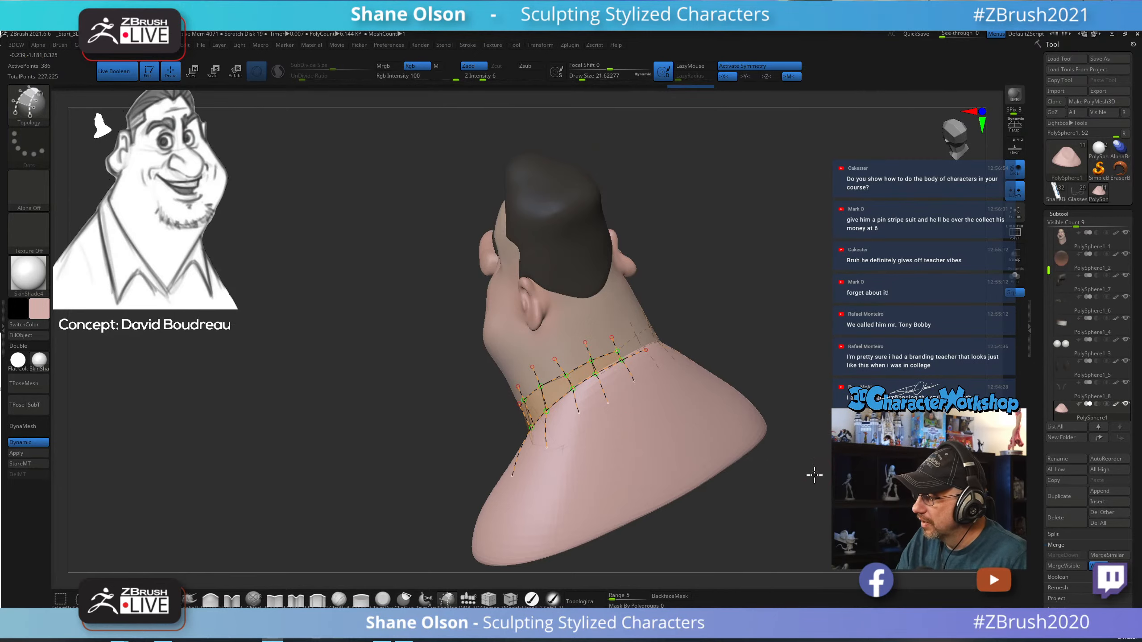
Undo the last collar strokes, redraw the dividing lines across the band at the side of the neck, and clear the stray line ends.
{"action": "left_click_drag", "start_coordinate": [815, 475], "coordinate": [790, 485]}
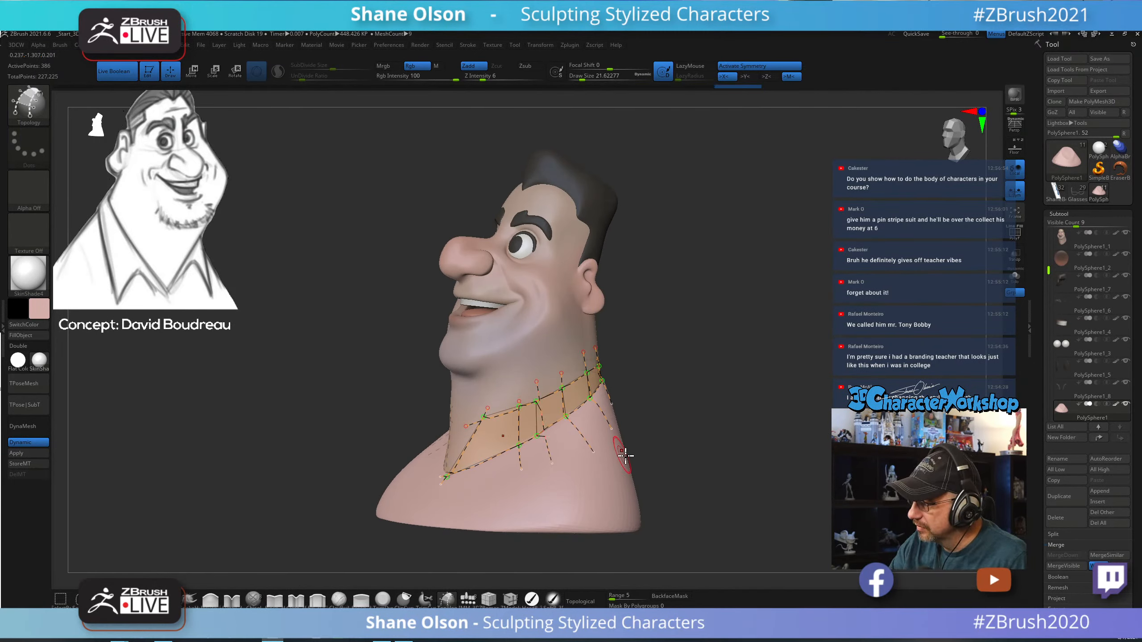
{"action": "left_click_drag", "start_coordinate": [621, 455], "coordinate": [733, 476]}
{"action": "key", "text": "ctrl+z"}
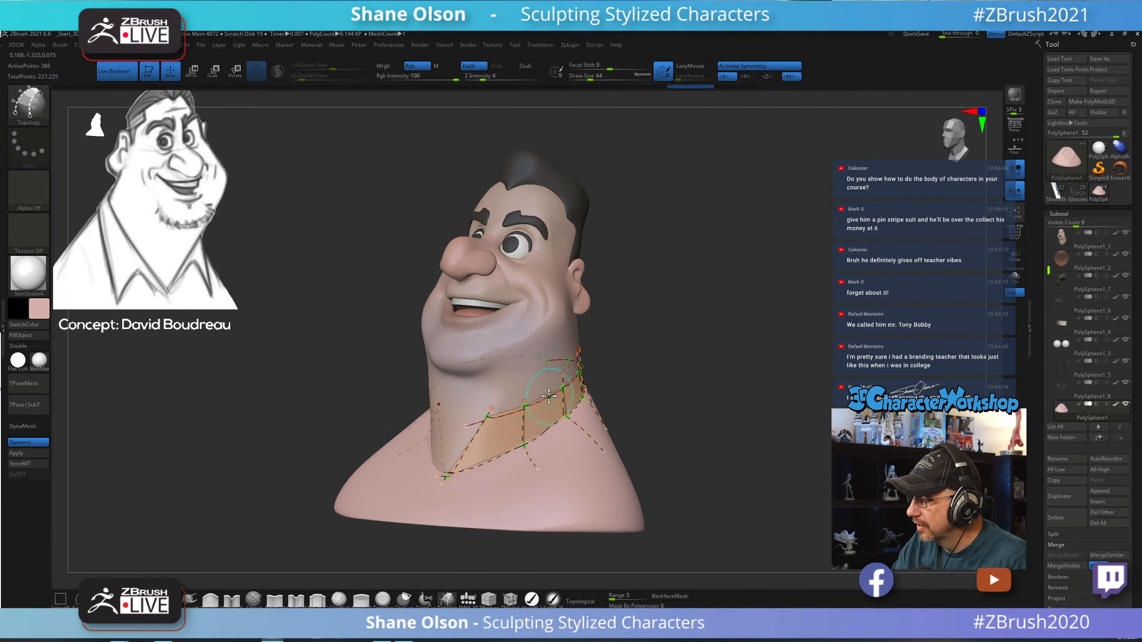
{"action": "left_click_drag", "start_coordinate": [541, 385], "coordinate": [567, 458]}
{"action": "left_click_drag", "start_coordinate": [724, 472], "coordinate": [638, 477]}
{"action": "left_click", "coordinate": [667, 489]}
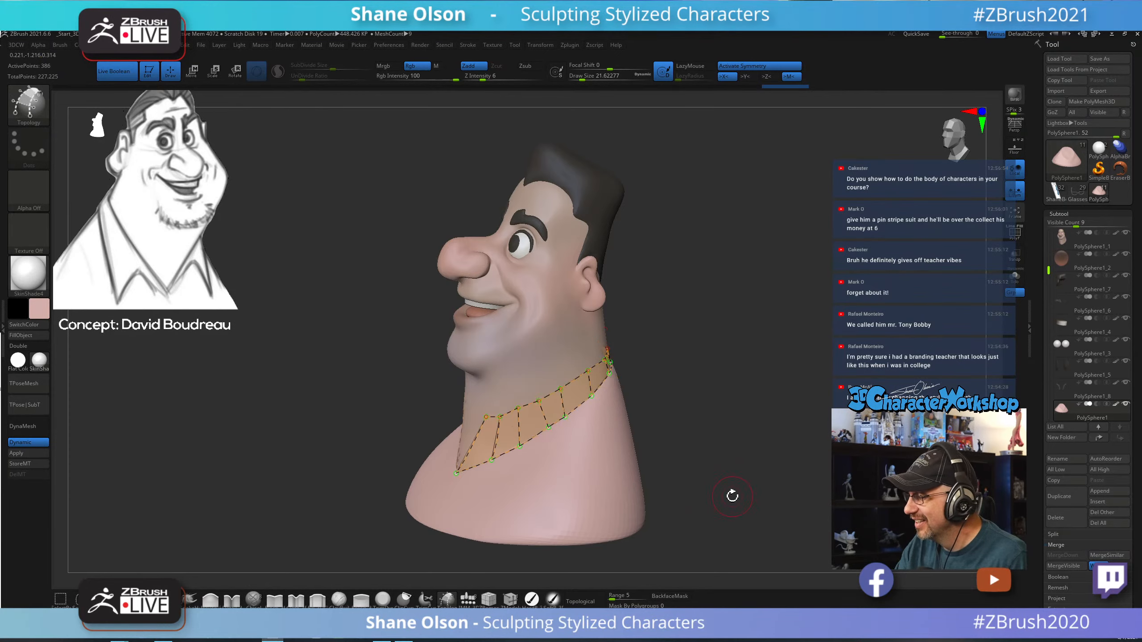
Set the draw size to 1 and generate the collar strip's geometry from the topology lines.
{"action": "mouse_move", "coordinate": [732, 496]}
{"action": "left_mouse_down"}
{"action": "mouse_move", "coordinate": [698, 503]}
{"action": "mouse_move", "coordinate": [741, 476]}
{"action": "left_mouse_up"}
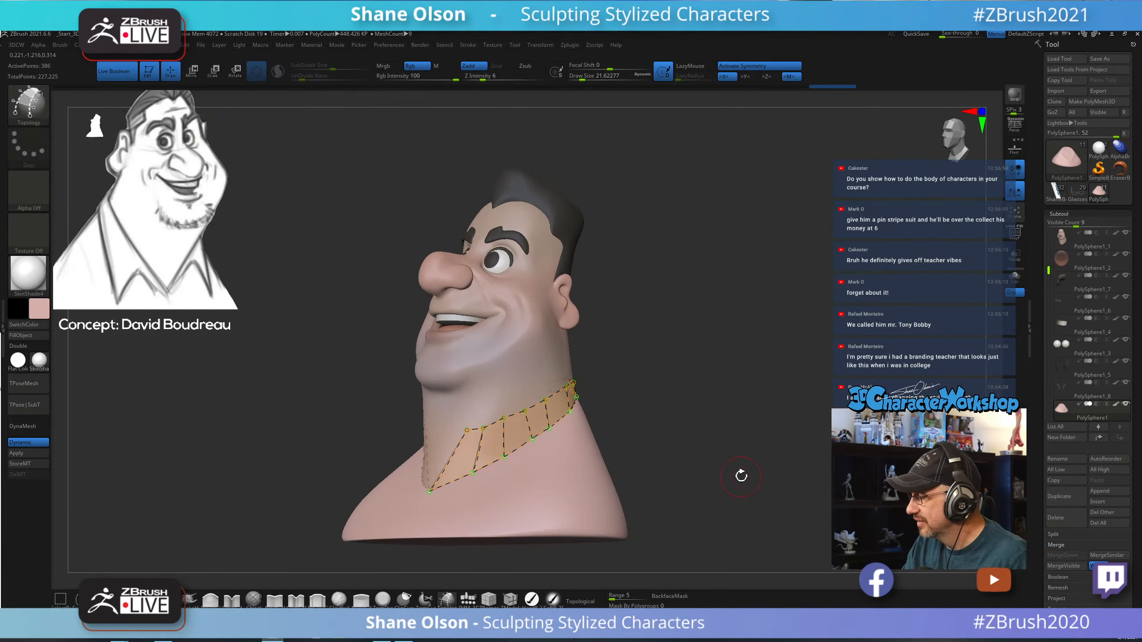
{"action": "mouse_move", "coordinate": [716, 424]}
{"action": "left_mouse_down"}
{"action": "mouse_move", "coordinate": [717, 394]}
{"action": "mouse_move", "coordinate": [720, 431]}
{"action": "left_mouse_up"}
{"action": "left_click_drag", "start_coordinate": [582, 80], "coordinate": [570, 80]}
{"action": "left_click", "coordinate": [548, 459]}
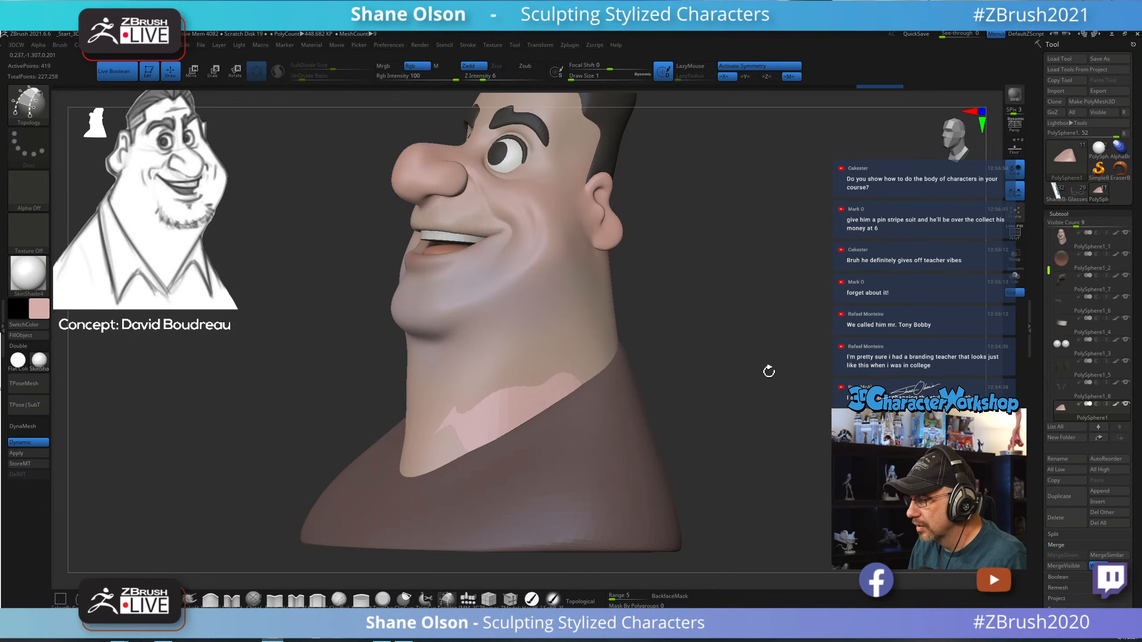
Split the unmasked collar strip into its own subtool and isolate it in the view.
{"action": "key", "text": "grave"}
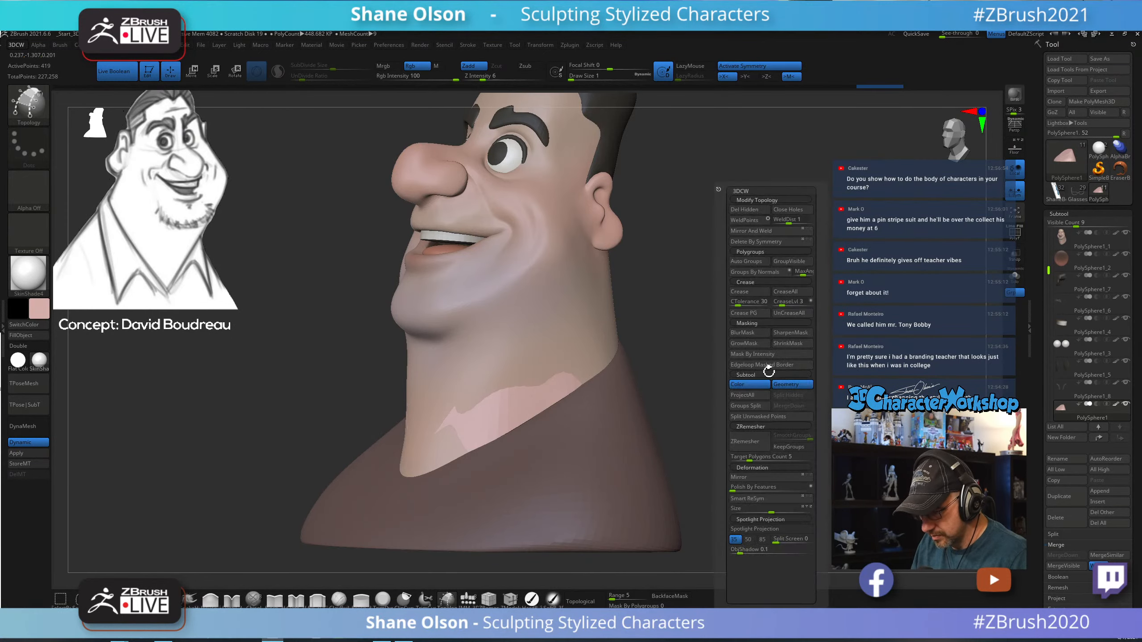
{"action": "left_click", "coordinate": [768, 420]}
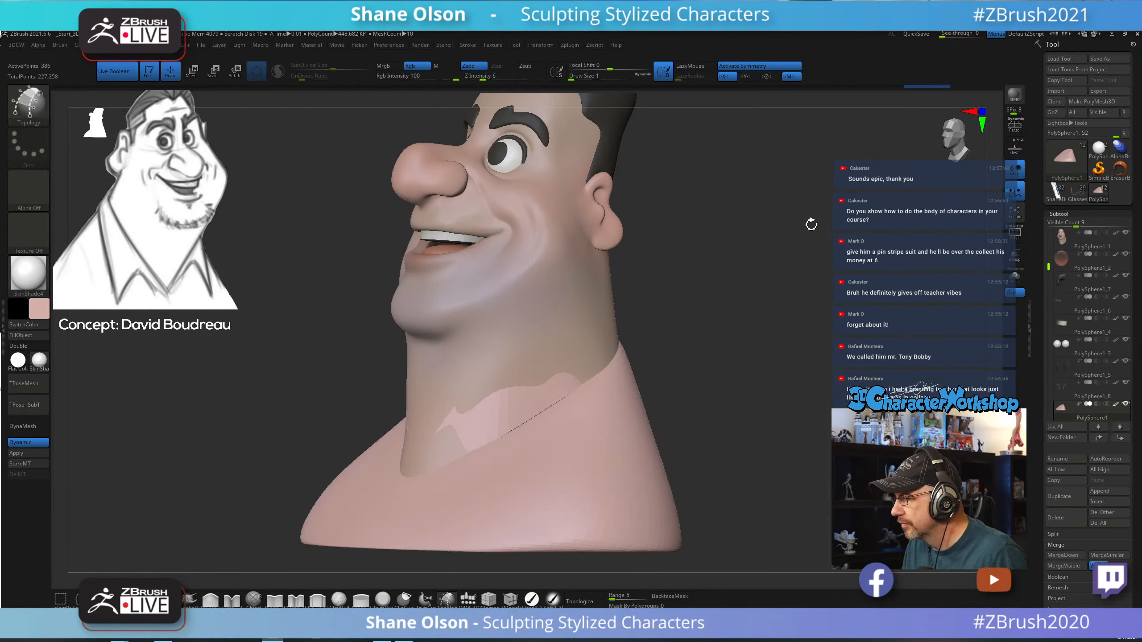
{"action": "left_click", "coordinate": [1008, 284]}
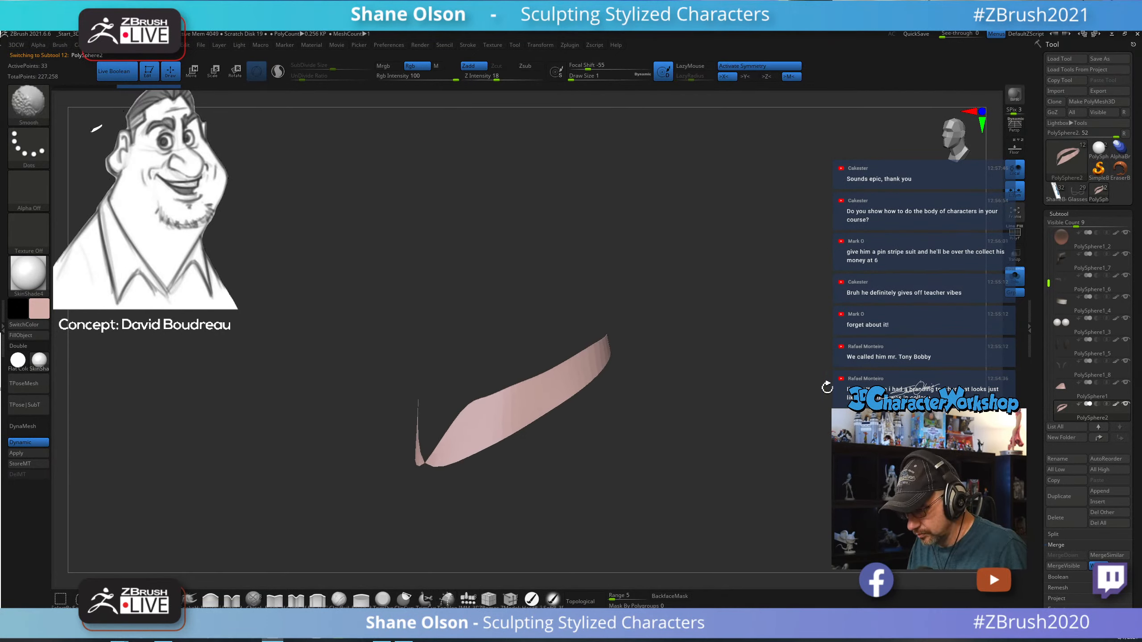
Show the collar strip's polyframe, turn off its dynamic subdivision, and make its faces display double-sided.
{"action": "key", "text": "shift+f"}
{"action": "left_click_drag", "start_coordinate": [743, 400], "coordinate": [716, 423]}
{"action": "key", "text": "shift+d"}
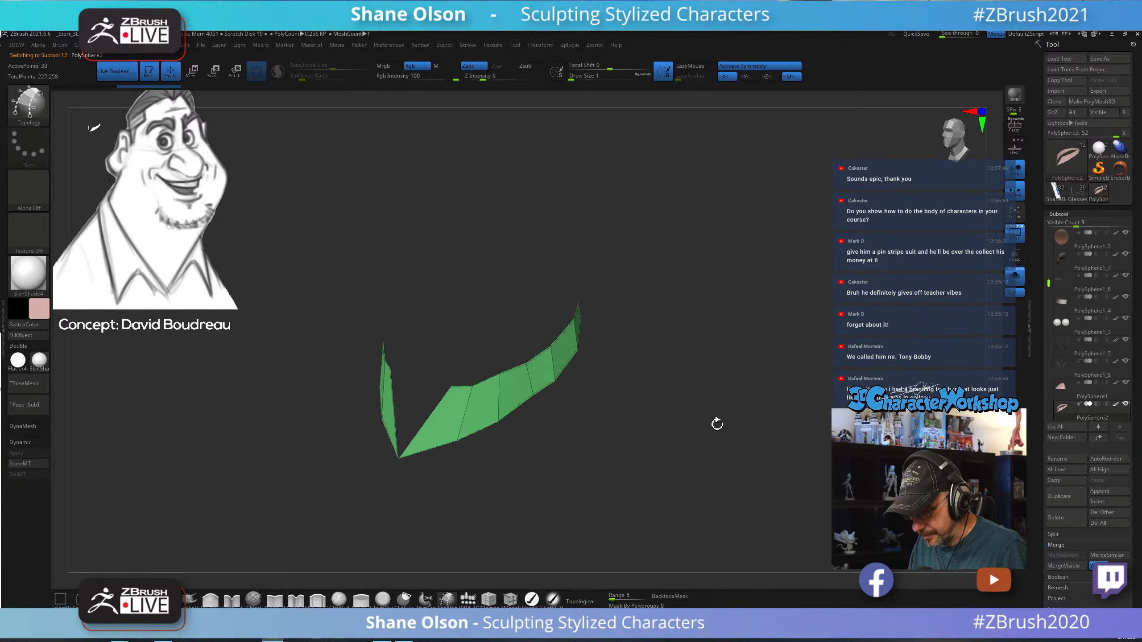
{"action": "left_click_drag", "start_coordinate": [716, 424], "coordinate": [492, 512]}
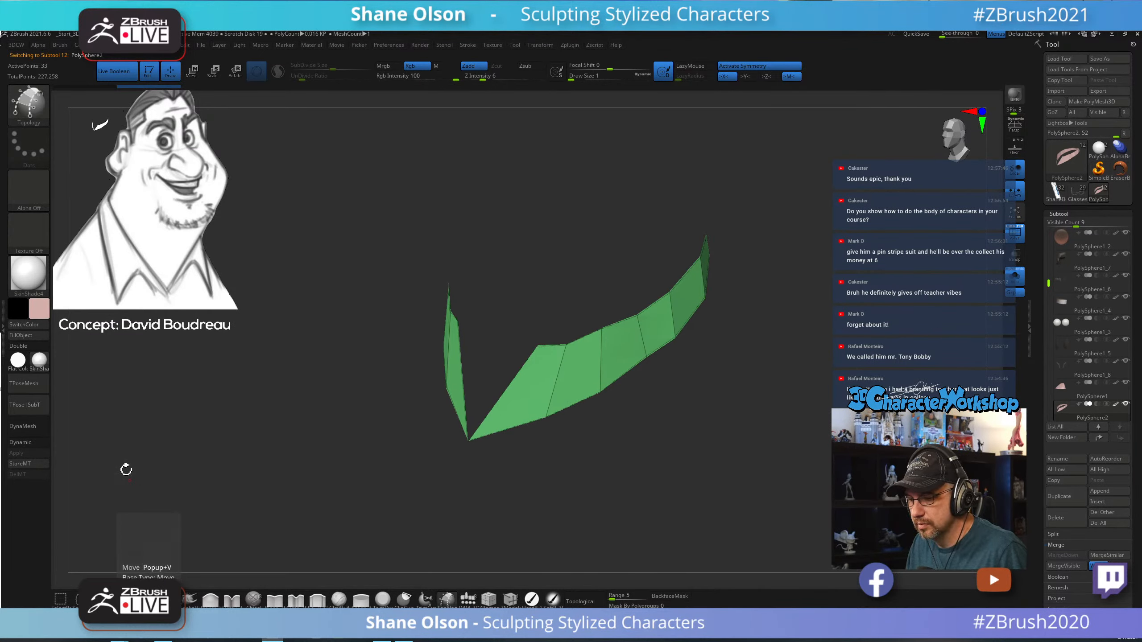
{"action": "left_click", "coordinate": [26, 346]}
{"action": "left_click_drag", "start_coordinate": [400, 460], "coordinate": [382, 487], "text": "alt"}
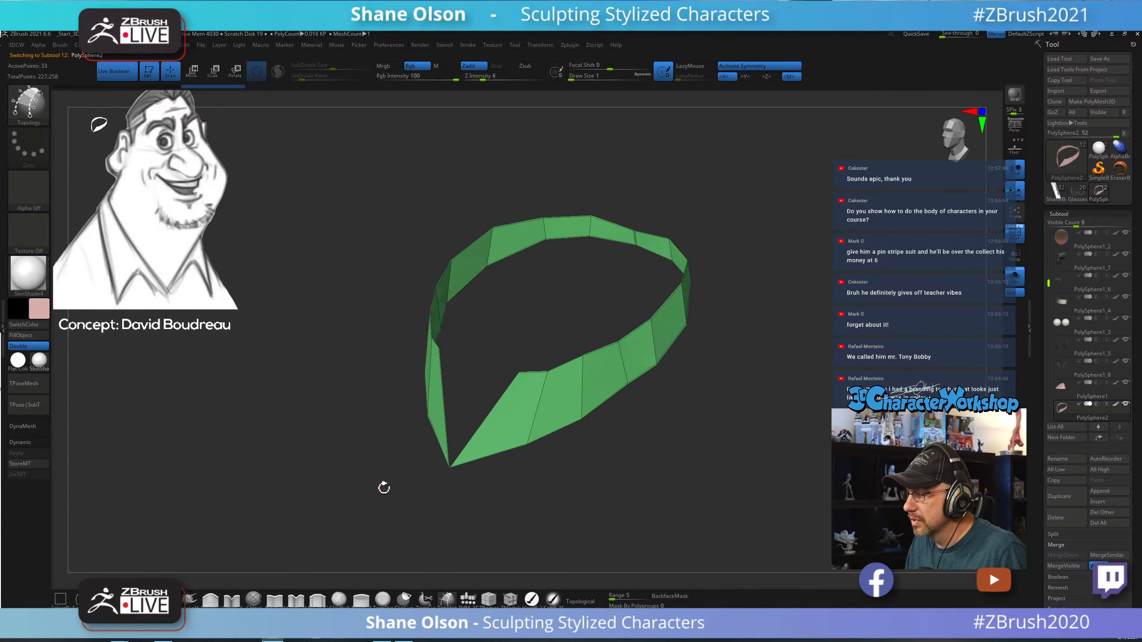
Reshape the front corner of the collar strip using the Move brush at a draw size of about 15.55.
{"action": "left_click", "coordinate": [447, 599]}
{"action": "left_click_drag", "start_coordinate": [655, 479], "coordinate": [646, 472]}
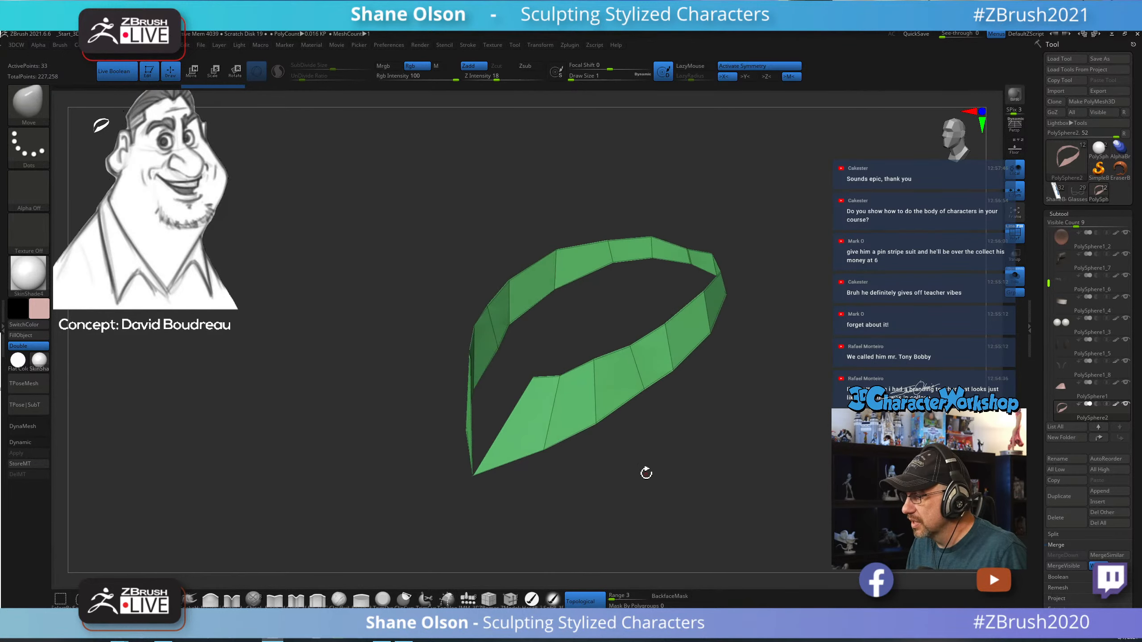
{"action": "key", "text": "s"}
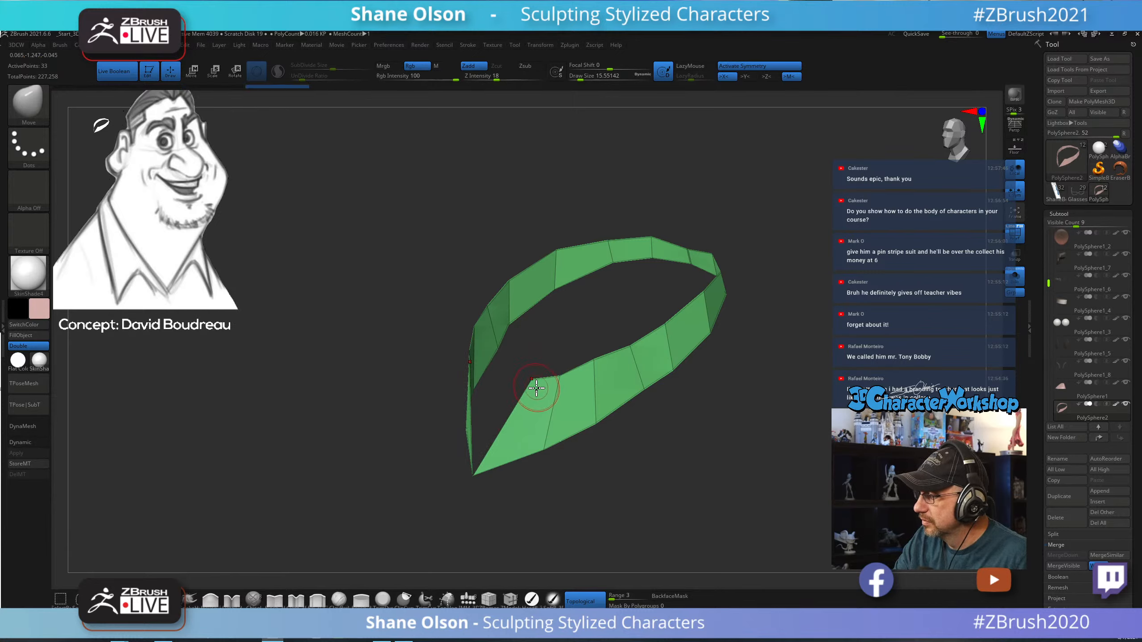
{"action": "left_click_drag", "start_coordinate": [531, 384], "coordinate": [526, 394]}
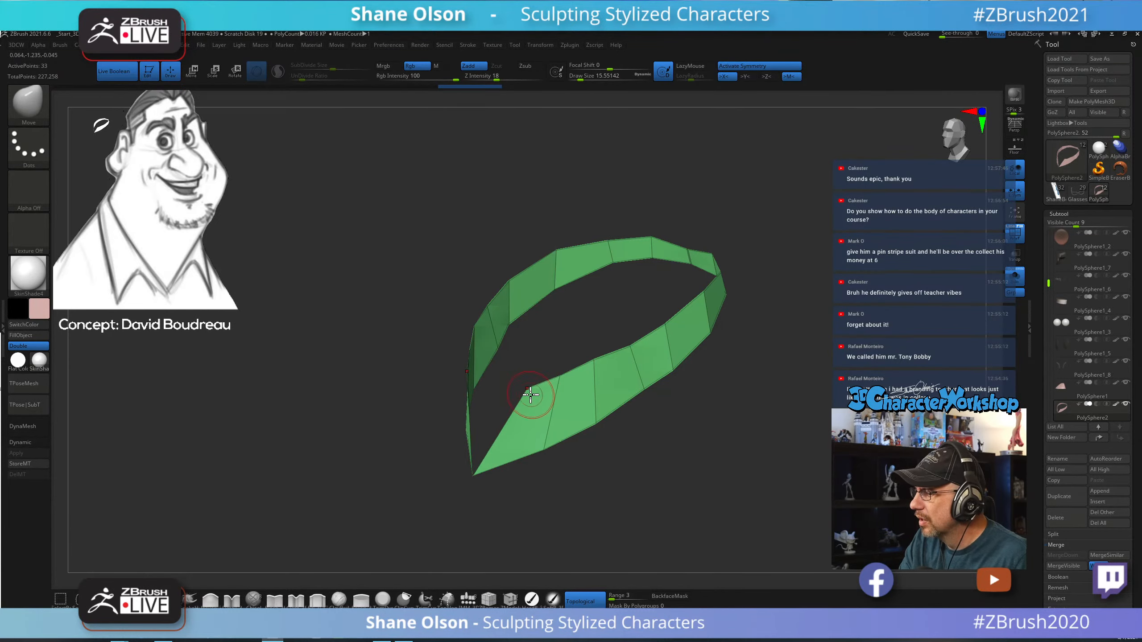
{"action": "left_click_drag", "start_coordinate": [529, 394], "coordinate": [498, 429]}
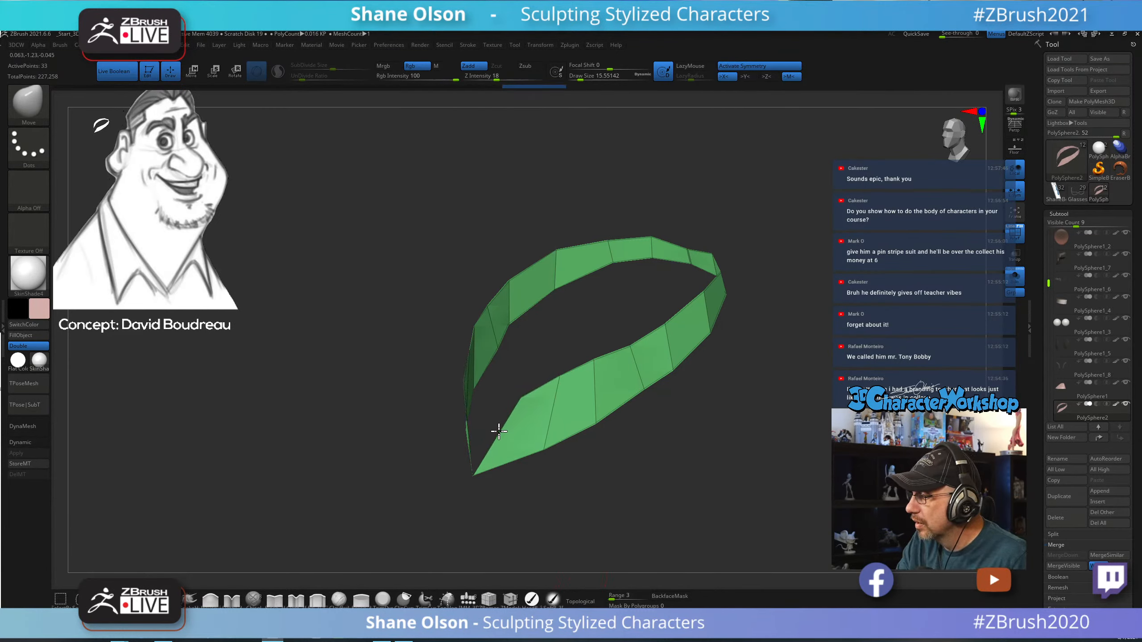
{"action": "mouse_move", "coordinate": [558, 380]}
{"action": "left_mouse_down"}
{"action": "mouse_move", "coordinate": [553, 393]}
{"action": "mouse_move", "coordinate": [581, 382]}
{"action": "left_mouse_up"}
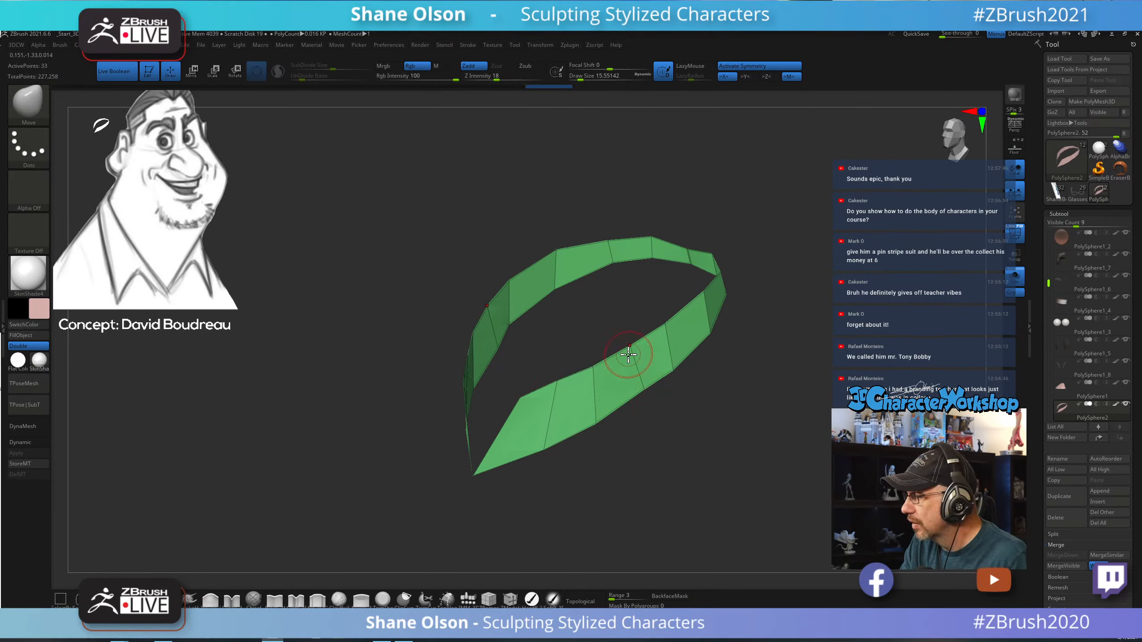
Adjust the points along the collar strip's side and upper edge so its outline flows evenly from front to back.
{"action": "left_click_drag", "start_coordinate": [798, 336], "coordinate": [708, 436]}
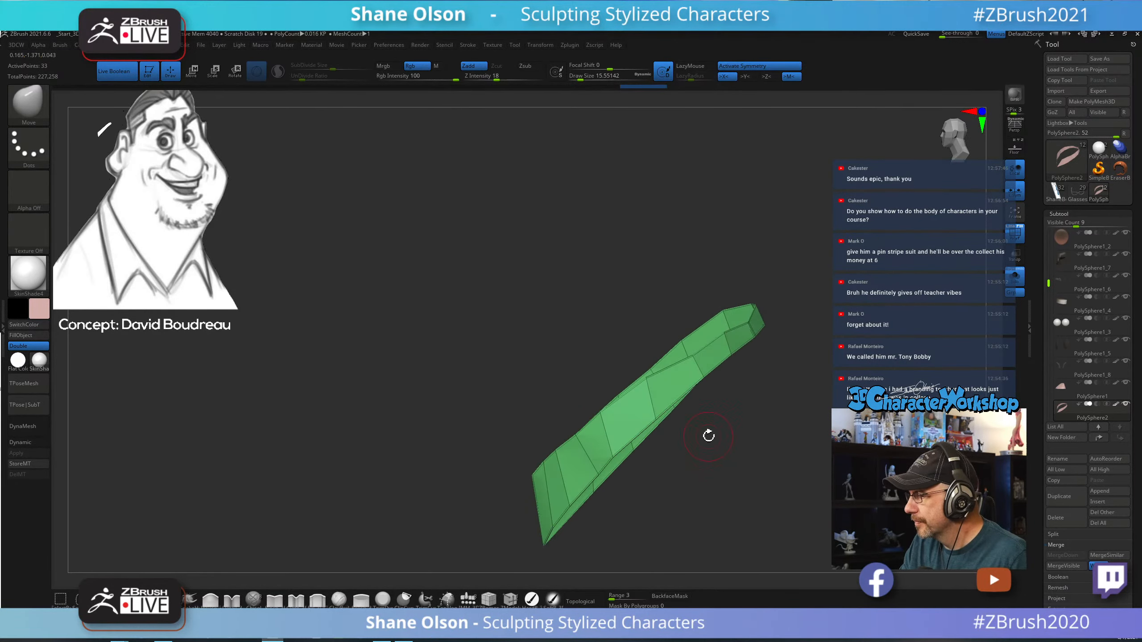
{"action": "left_click_drag", "start_coordinate": [691, 346], "coordinate": [729, 328]}
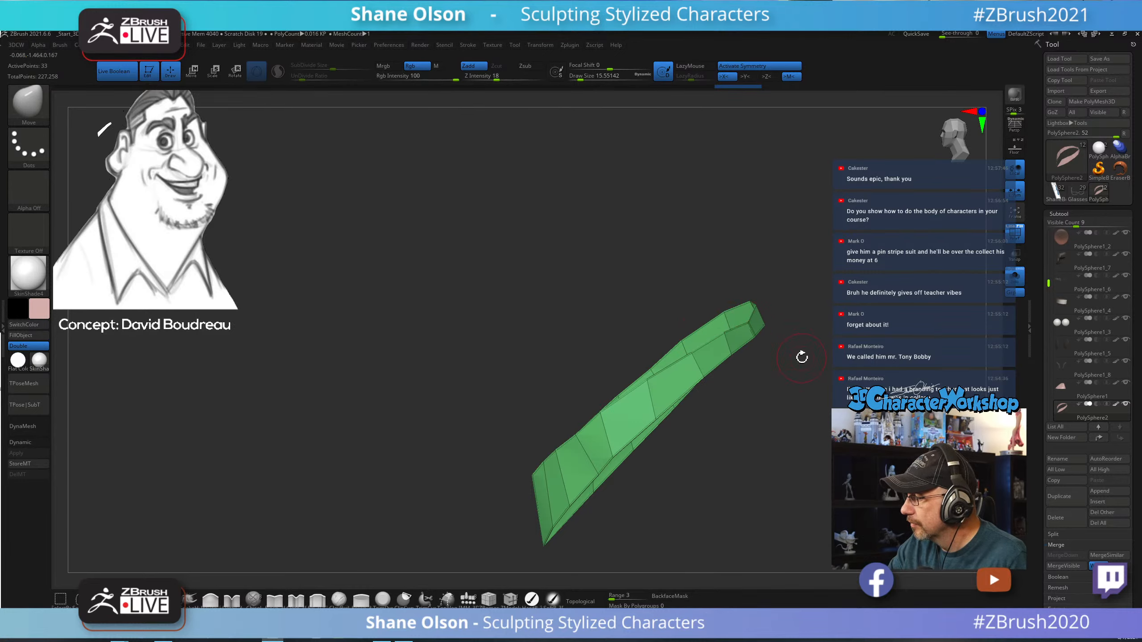
{"action": "left_click_drag", "start_coordinate": [802, 357], "coordinate": [680, 408]}
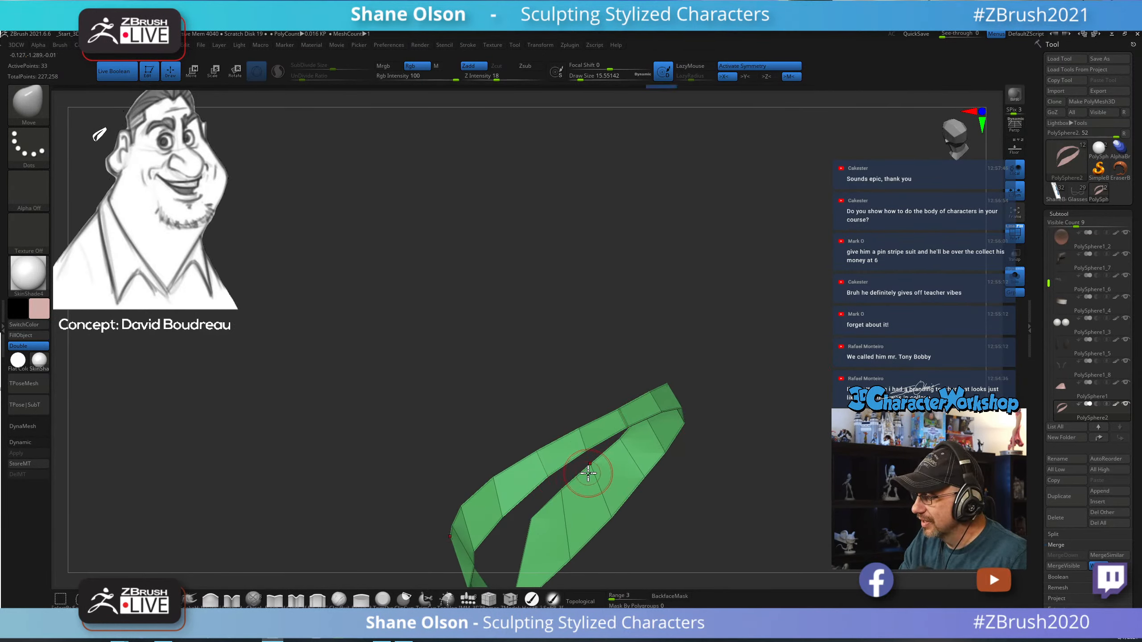
{"action": "left_click_drag", "start_coordinate": [696, 448], "coordinate": [714, 466]}
{"action": "left_click_drag", "start_coordinate": [577, 478], "coordinate": [587, 470]}
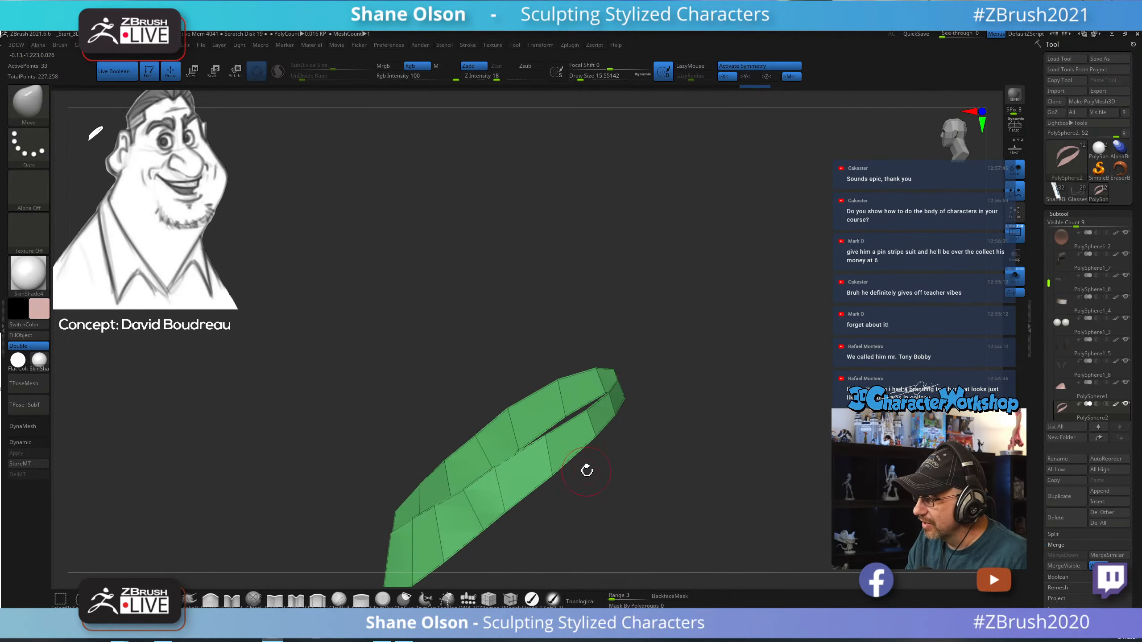
{"action": "left_click_drag", "start_coordinate": [555, 510], "coordinate": [613, 473]}
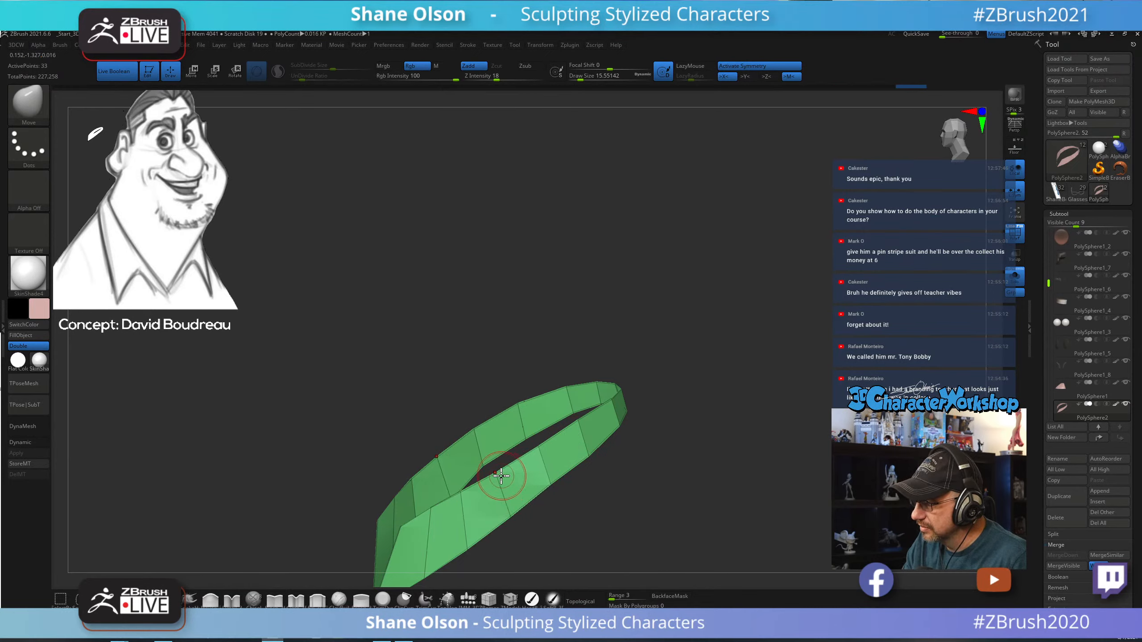
{"action": "left_click_drag", "start_coordinate": [534, 458], "coordinate": [648, 465]}
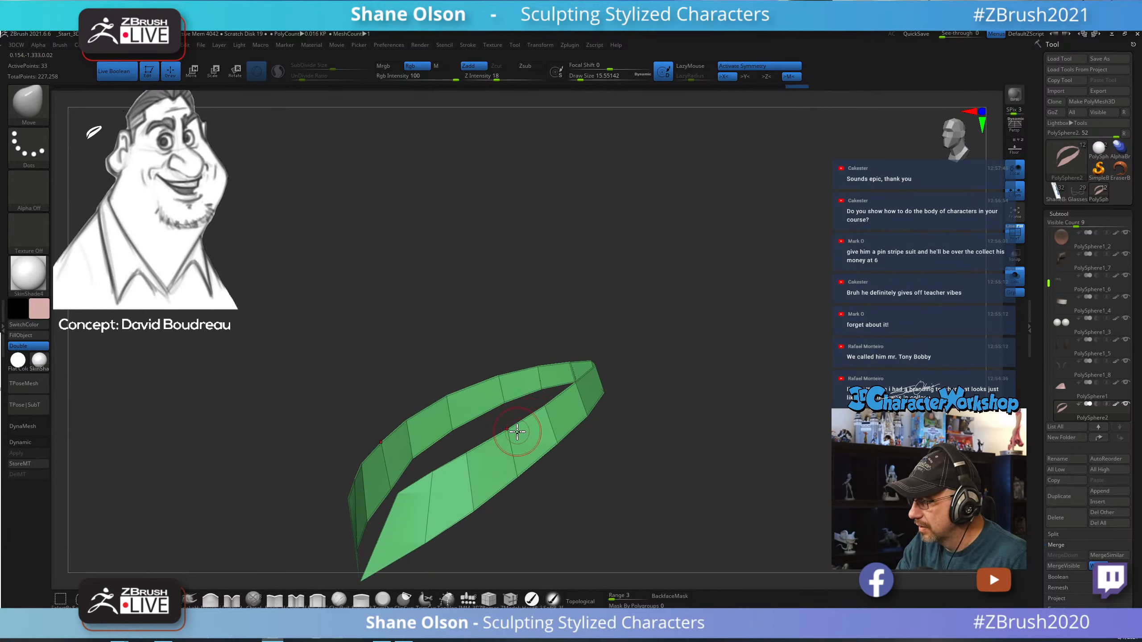
{"action": "left_click_drag", "start_coordinate": [492, 472], "coordinate": [633, 477]}
Remove all creases from the collar strip with UnCreaseAll.
{"action": "key", "text": "space"}
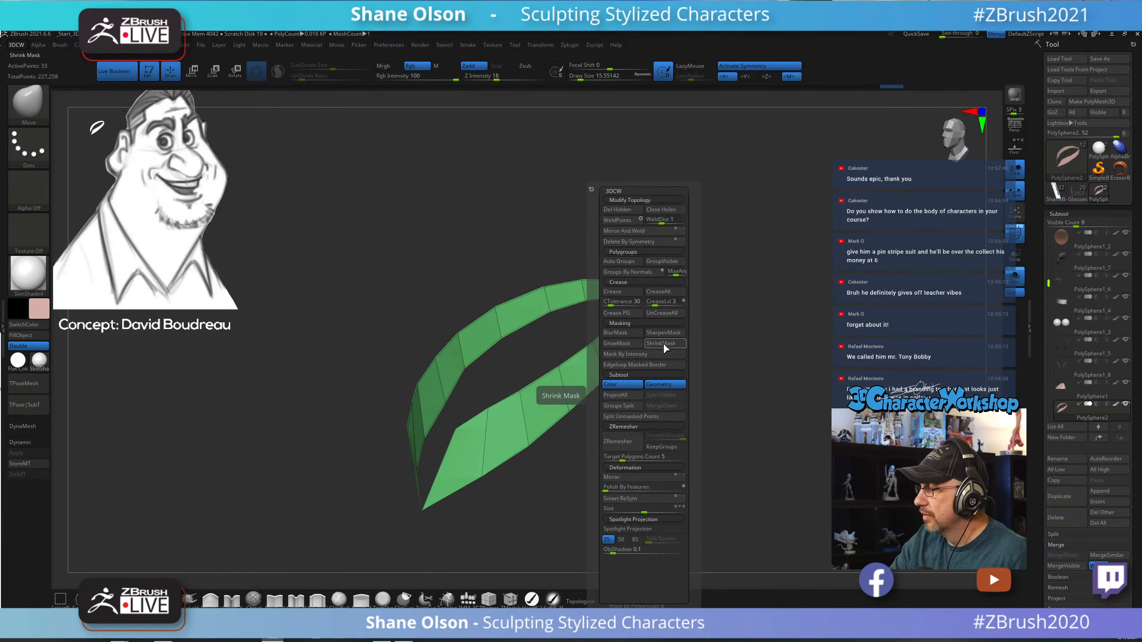
{"action": "left_click", "coordinate": [662, 311]}
{"action": "left_click_drag", "start_coordinate": [720, 349], "coordinate": [666, 418]}
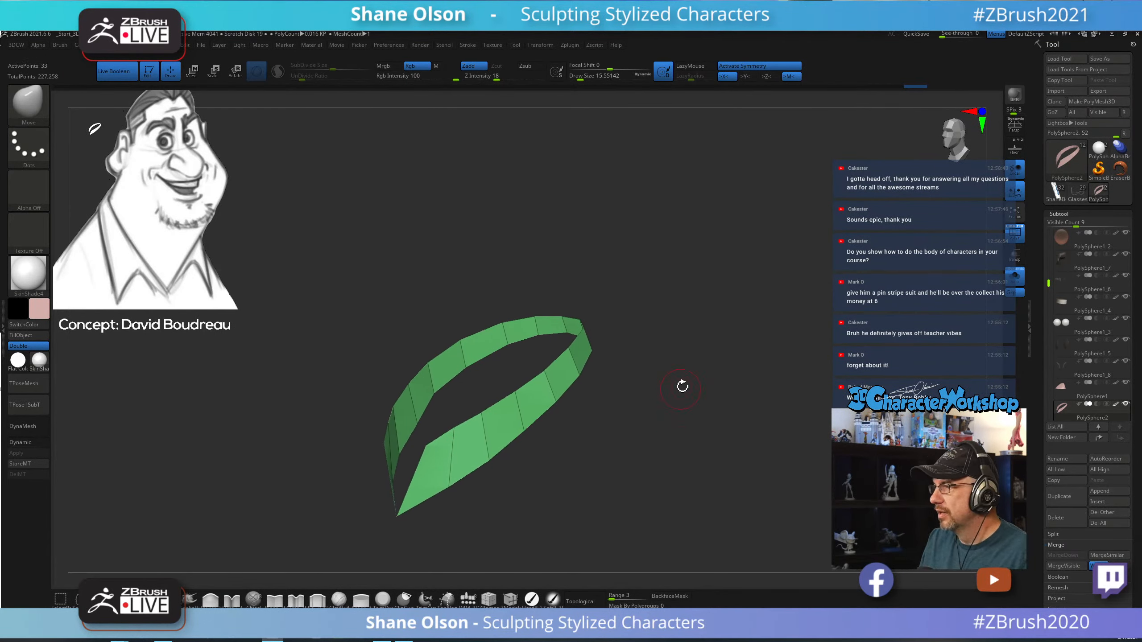
Try to insert an edge loop lengthwise through the middle of the collar strip with the ZModeler brush.
{"action": "left_click_drag", "start_coordinate": [688, 339], "coordinate": [501, 468]}
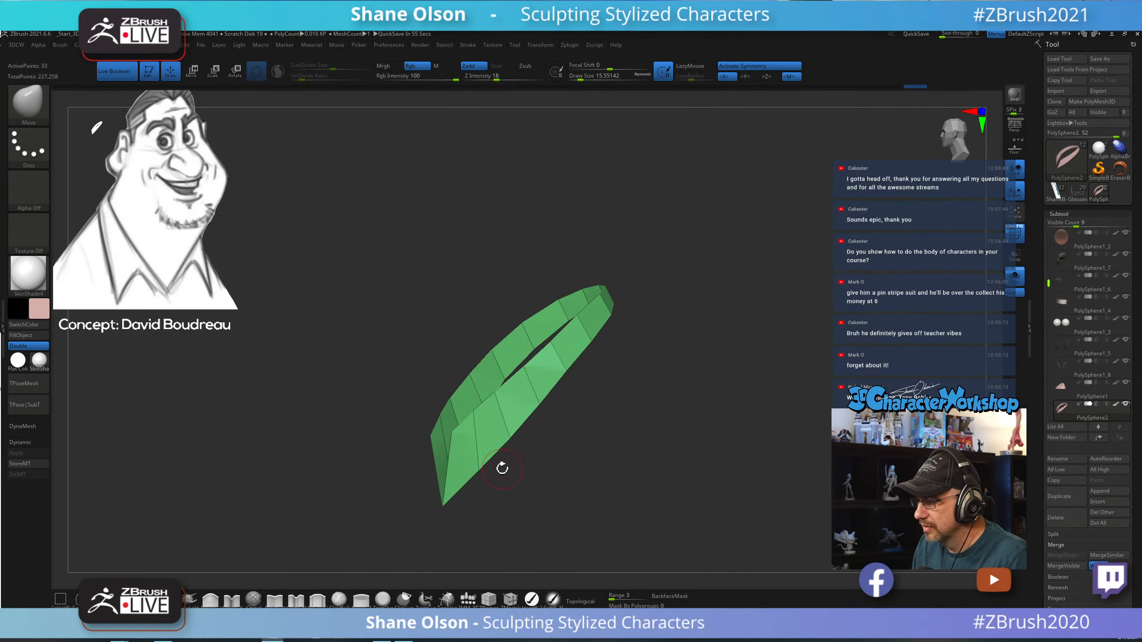
{"action": "left_click", "coordinate": [517, 605]}
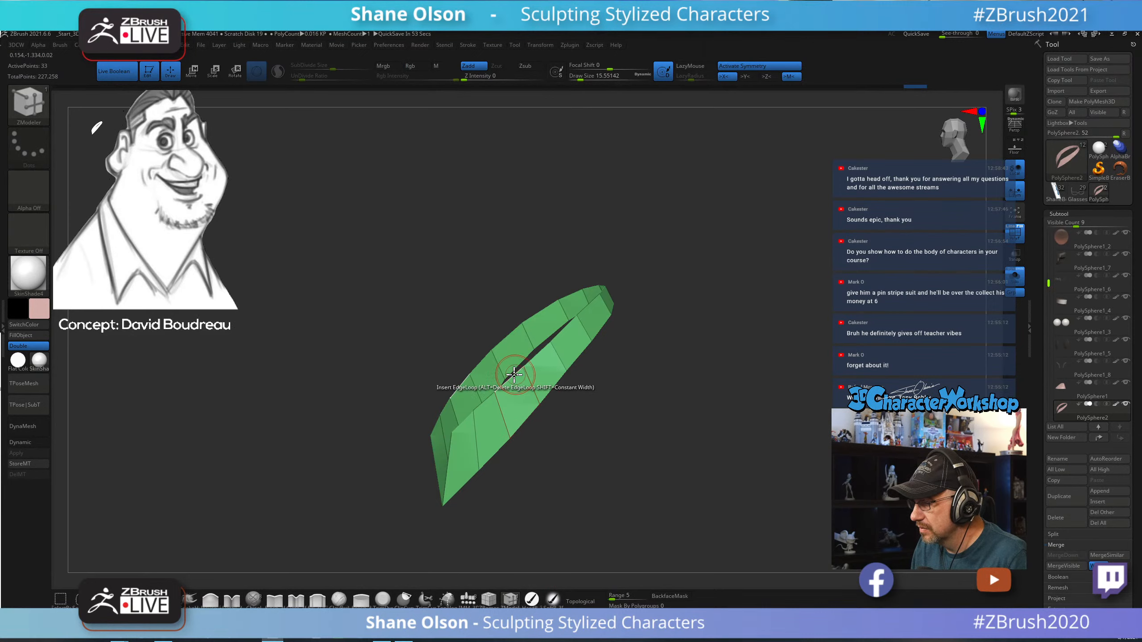
{"action": "left_click", "coordinate": [504, 409]}
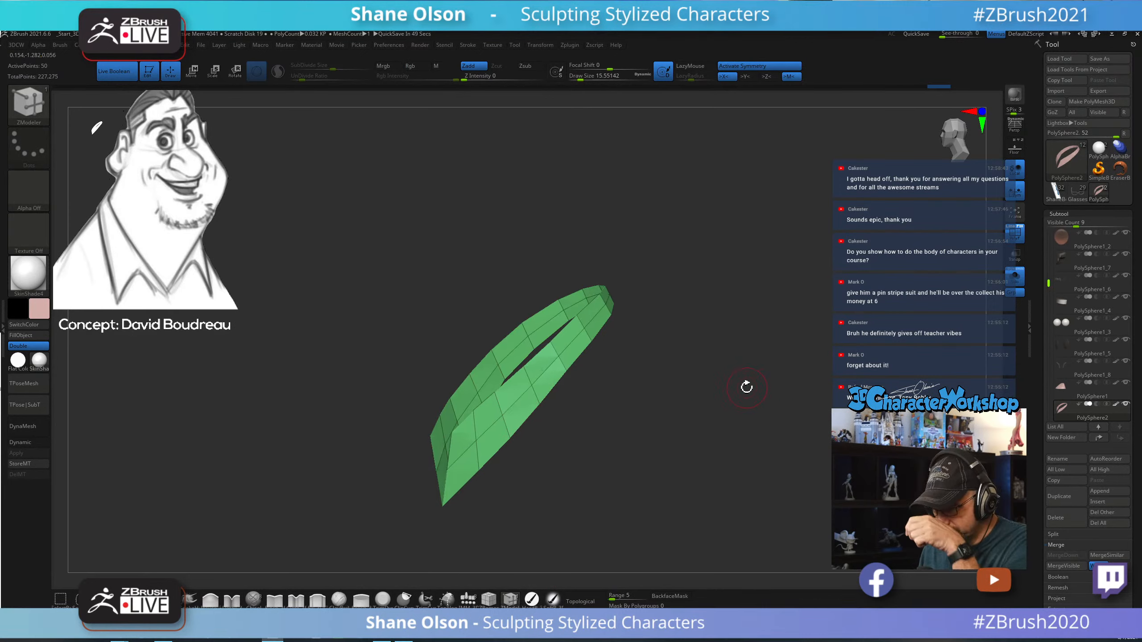
{"action": "key", "text": "w"}
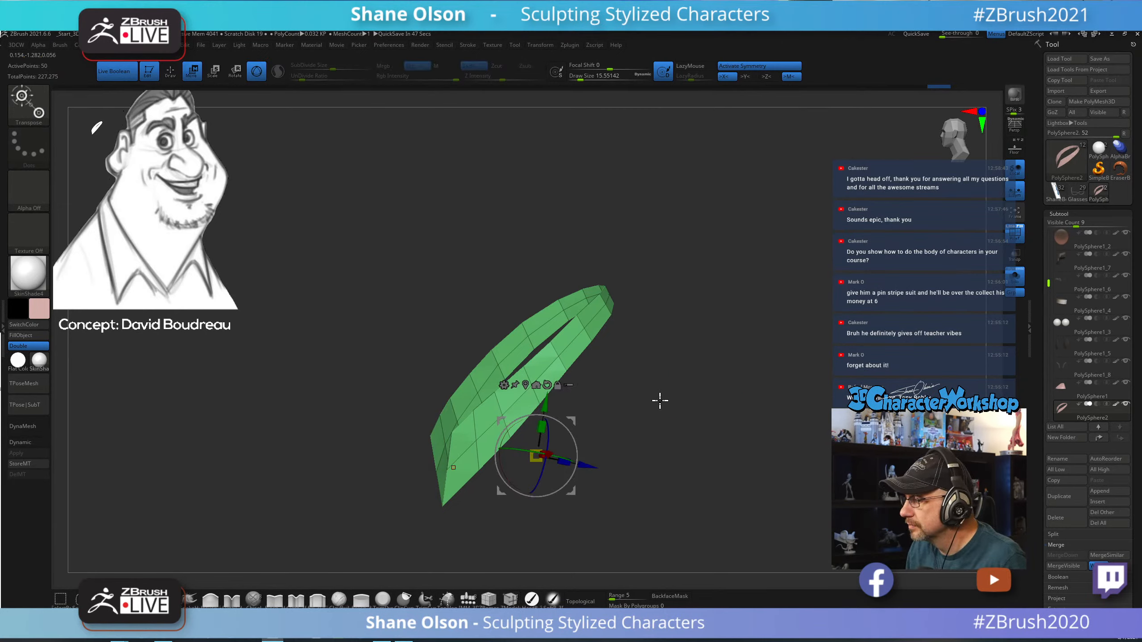
{"action": "left_click_drag", "start_coordinate": [660, 400], "coordinate": [705, 382]}
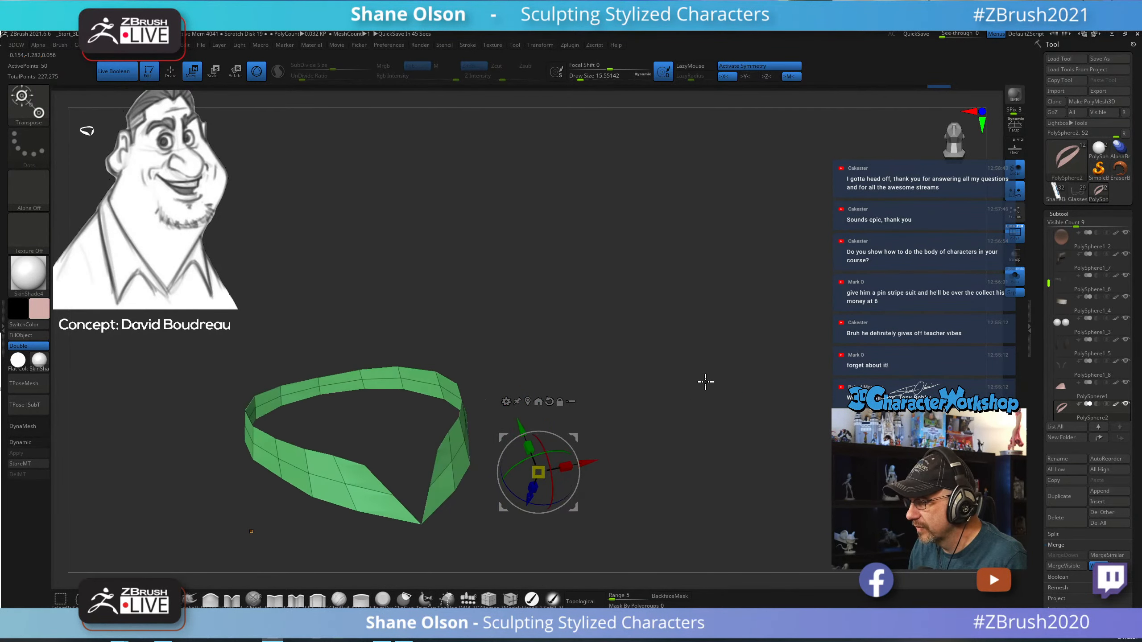
{"action": "key", "text": "ctrl+z"}
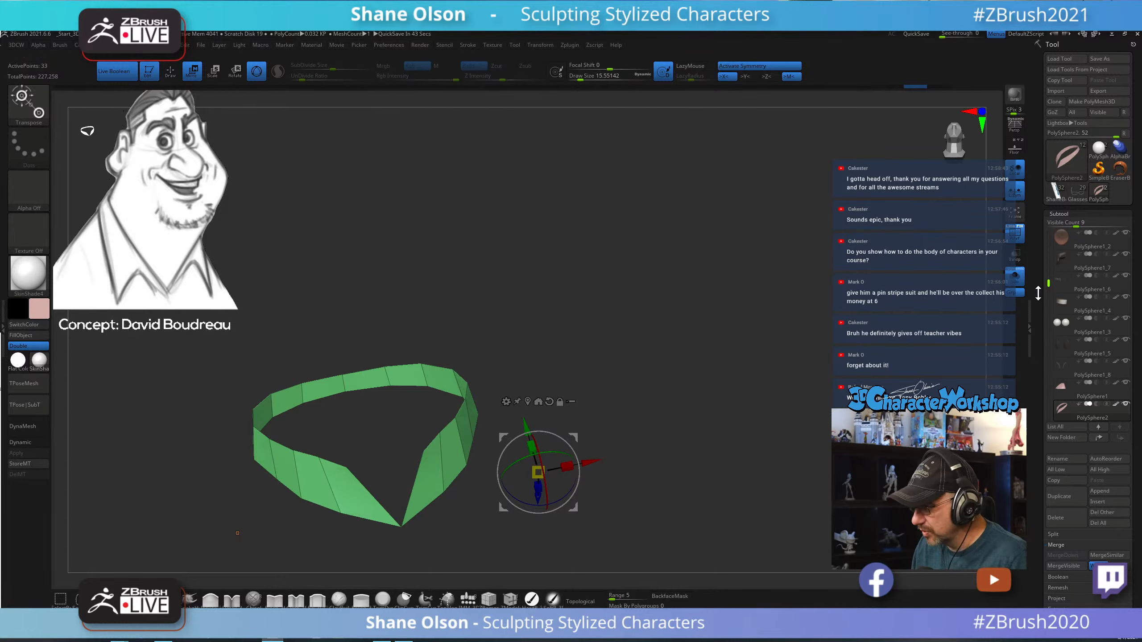
Bring the full bust back into view around the collar and switch back to the Move brush.
{"action": "left_click", "coordinate": [1015, 277]}
{"action": "mouse_move", "coordinate": [701, 353]}
{"action": "left_mouse_down", "text": "alt"}
{"action": "mouse_move", "coordinate": [754, 296]}
{"action": "mouse_move", "coordinate": [750, 308]}
{"action": "left_mouse_up", "text": "alt"}
{"action": "key", "text": "q"}
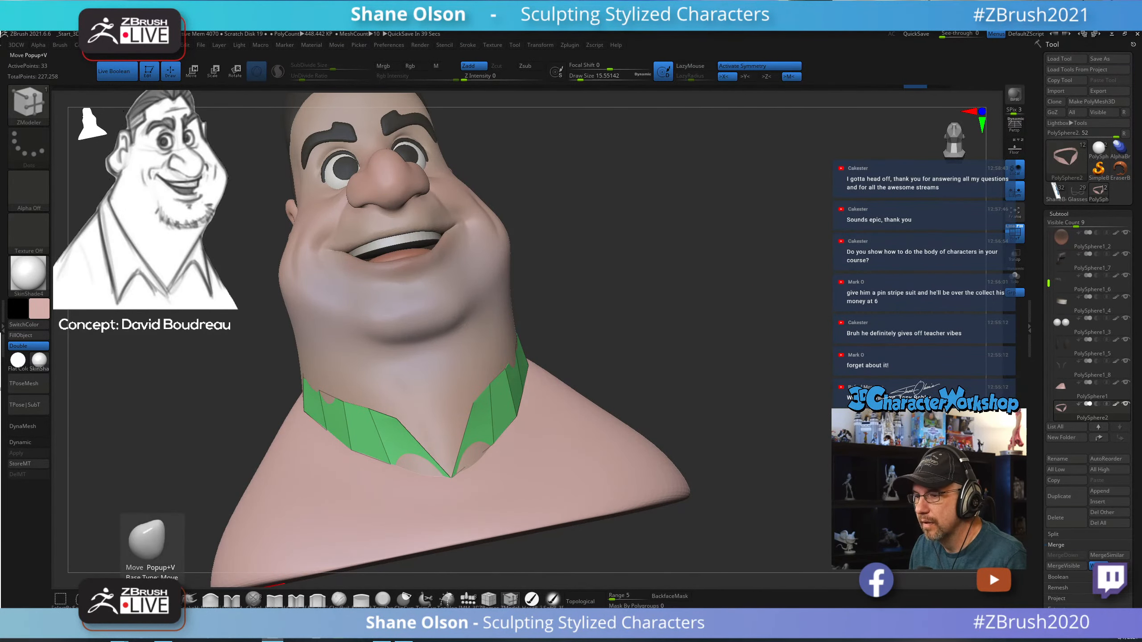
{"action": "left_click", "coordinate": [146, 599]}
{"action": "left_click_drag", "start_coordinate": [472, 403], "coordinate": [476, 404]}
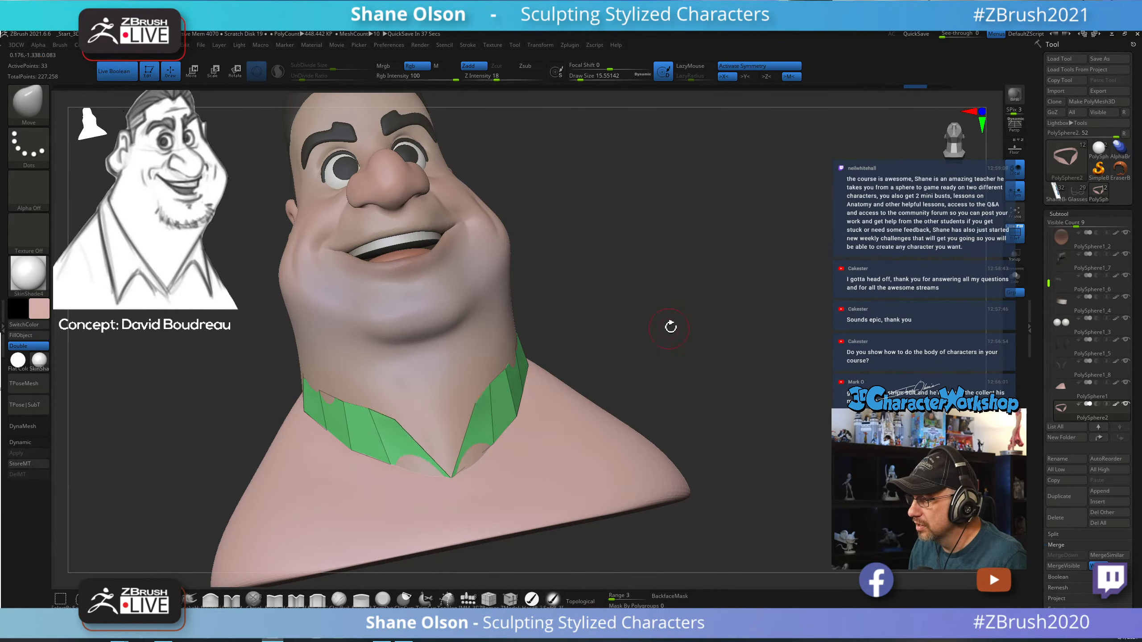
Enlarge the Move brush to a draw size of about 25.05 and adjust the front of the collar against the neck.
{"action": "left_click_drag", "start_coordinate": [678, 324], "coordinate": [683, 284]}
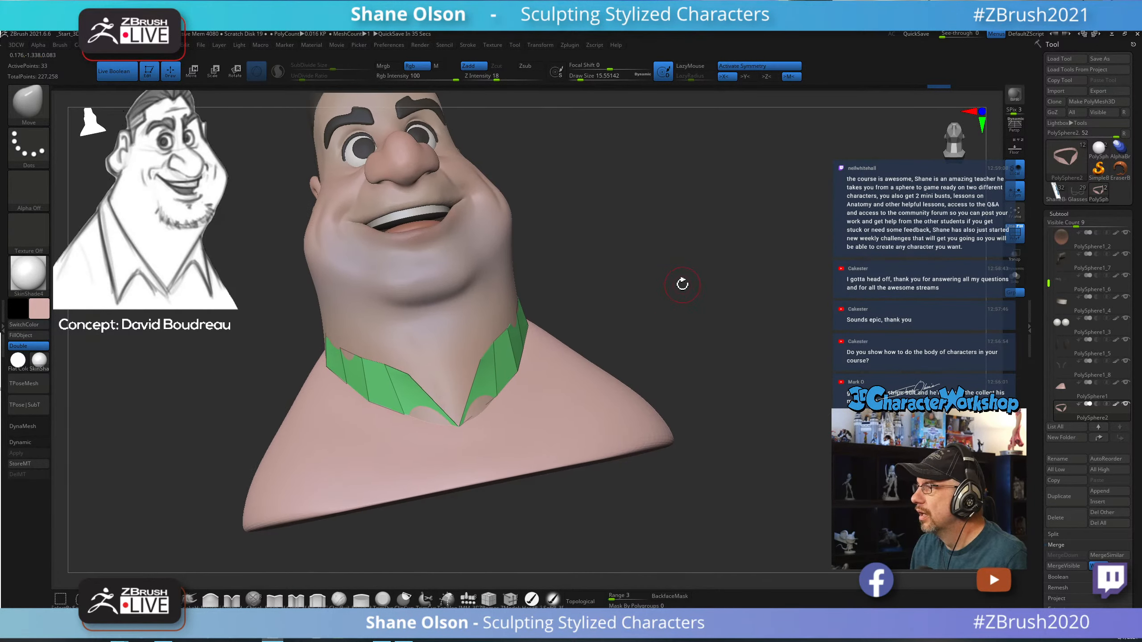
{"action": "key", "text": "s"}
{"action": "left_click", "coordinate": [681, 284]}
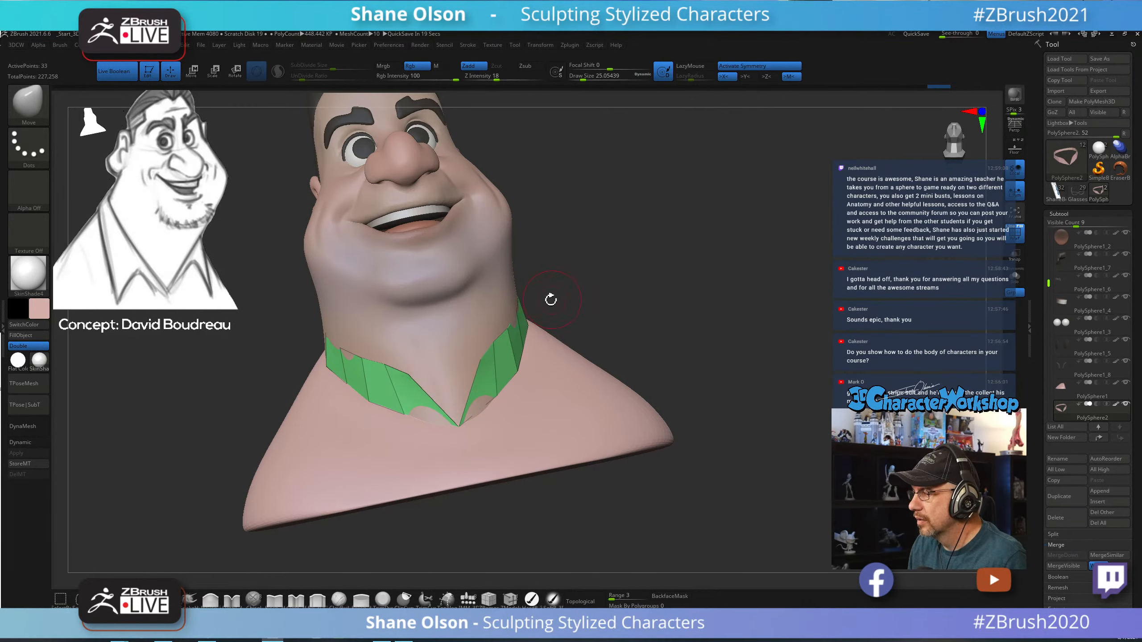
{"action": "left_click_drag", "start_coordinate": [493, 338], "coordinate": [568, 377]}
{"action": "left_click_drag", "start_coordinate": [615, 218], "coordinate": [643, 263]}
{"action": "left_click_drag", "start_coordinate": [484, 376], "coordinate": [557, 400]}
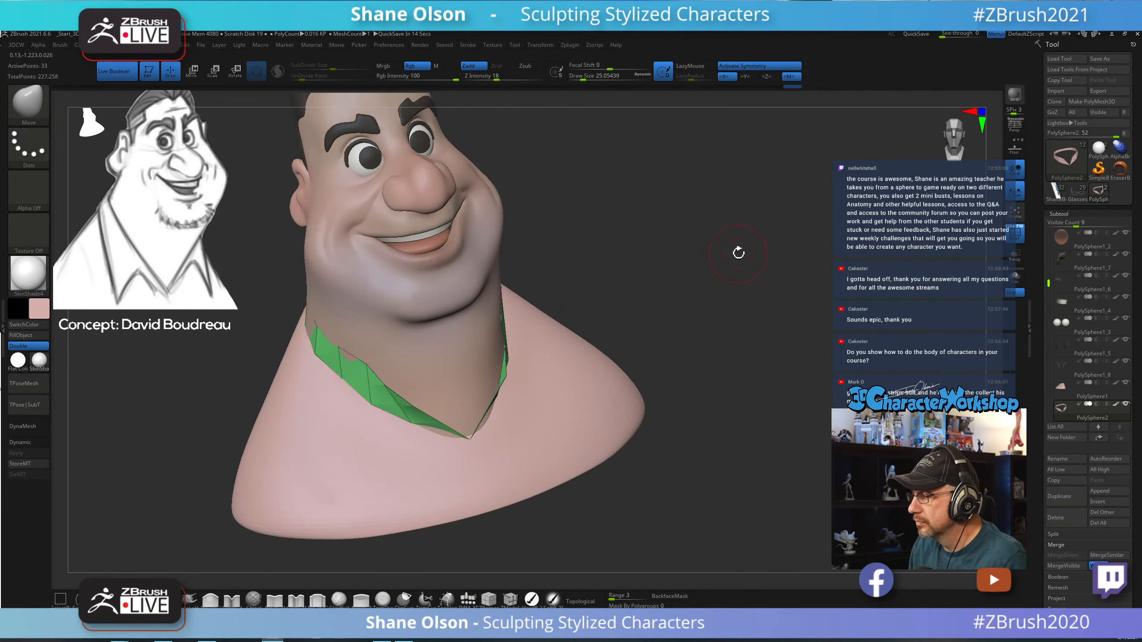
Pull the sides of the collar outward and upward around the neck so they sit clear of the body.
{"action": "left_click_drag", "start_coordinate": [739, 253], "coordinate": [705, 225]}
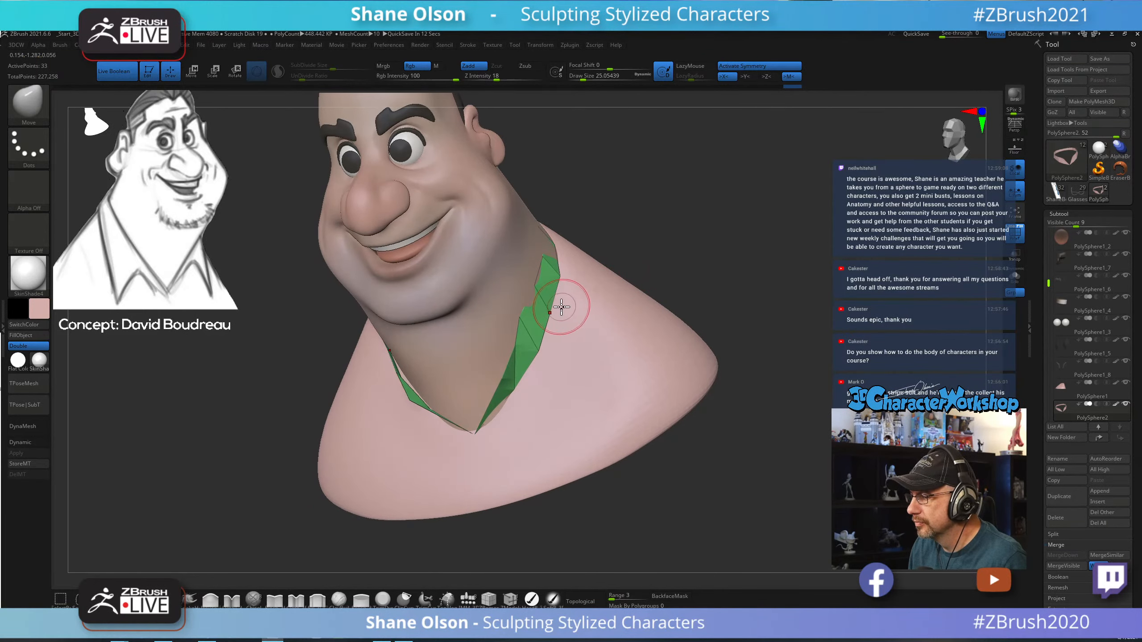
{"action": "mouse_move", "coordinate": [523, 318]}
{"action": "left_mouse_down"}
{"action": "mouse_move", "coordinate": [543, 317]}
{"action": "mouse_move", "coordinate": [537, 285]}
{"action": "mouse_move", "coordinate": [678, 266]}
{"action": "left_mouse_up"}
{"action": "mouse_move", "coordinate": [541, 259]}
{"action": "left_mouse_down"}
{"action": "mouse_move", "coordinate": [586, 246]}
{"action": "mouse_move", "coordinate": [679, 250]}
{"action": "left_mouse_up"}
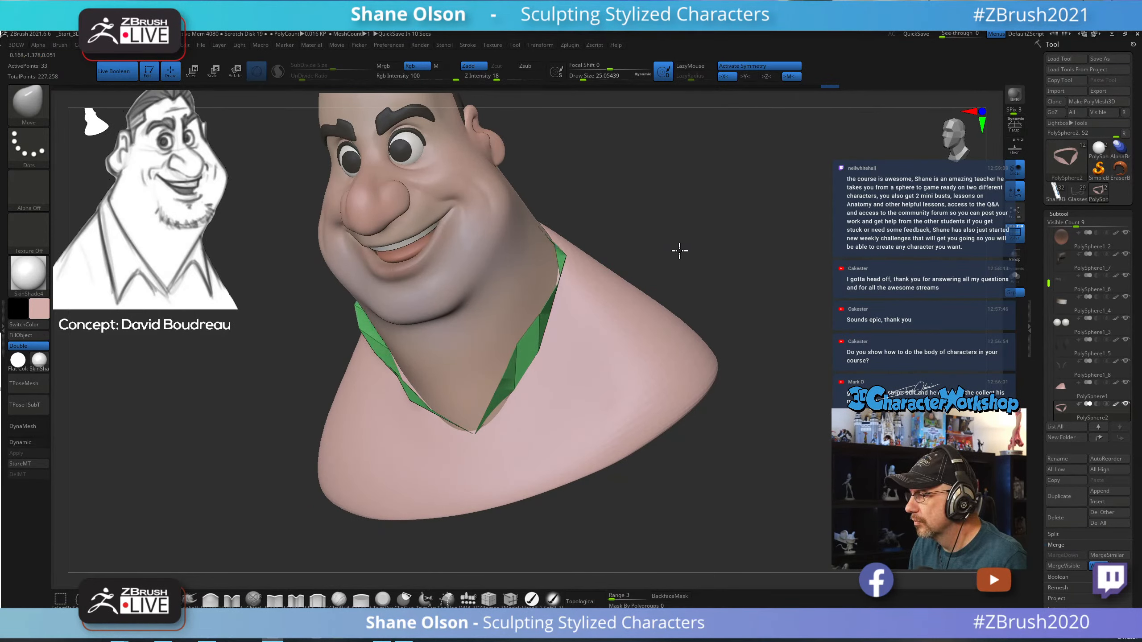
{"action": "left_click_drag", "start_coordinate": [696, 206], "coordinate": [754, 138]}
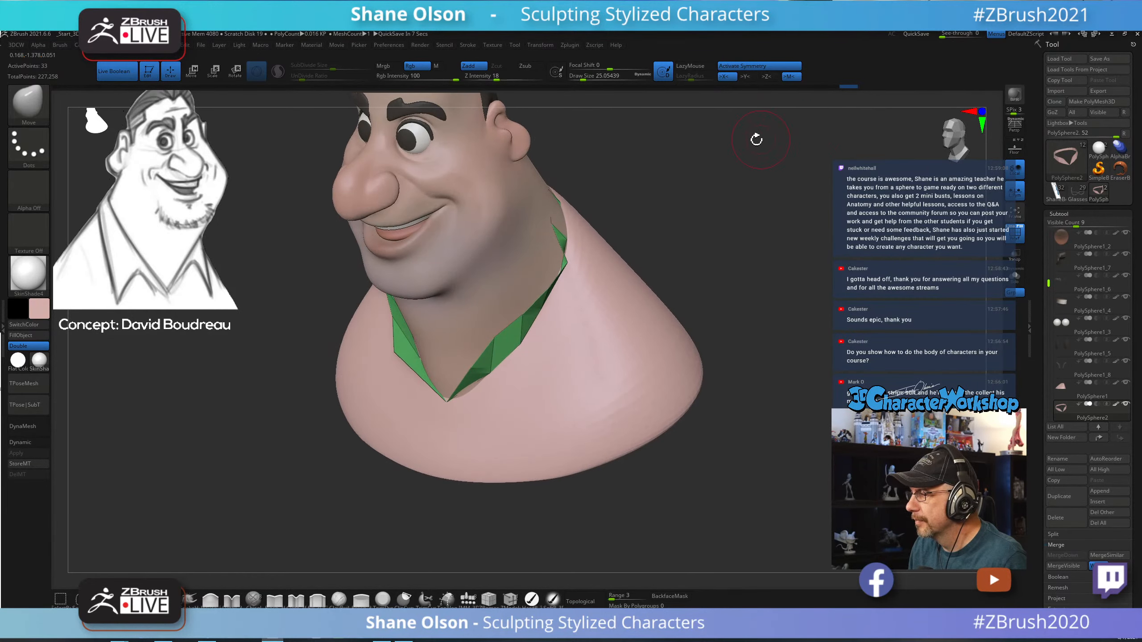
{"action": "left_click_drag", "start_coordinate": [566, 262], "coordinate": [520, 246]}
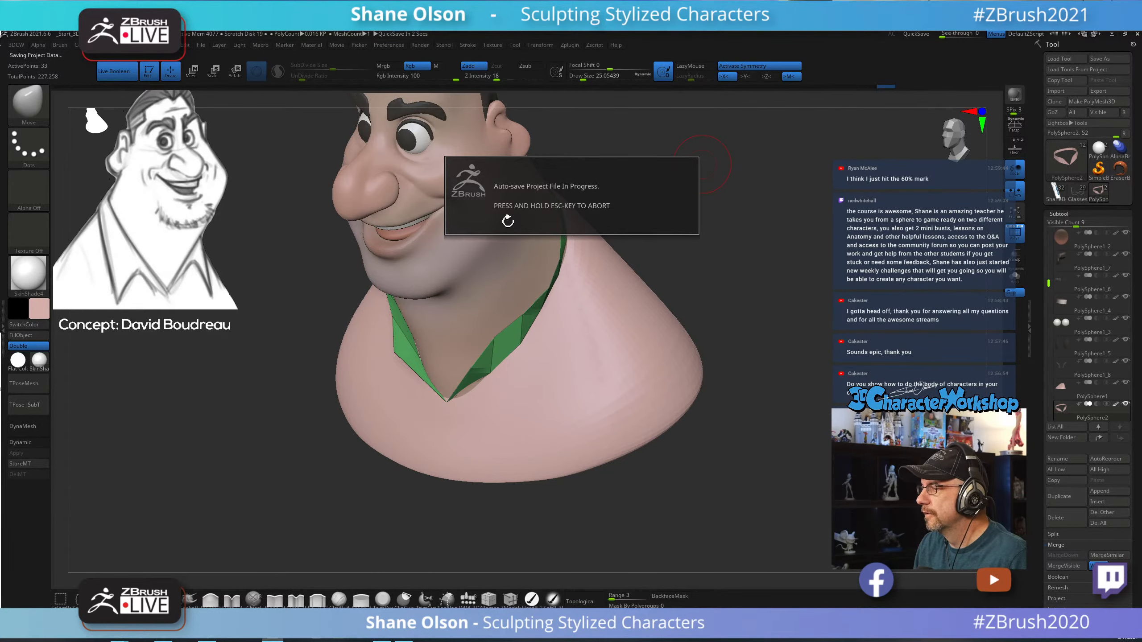
Reduce the draw size to about 16.97 and pull the side and back of the collar out from the neck.
{"action": "left_click_drag", "start_coordinate": [702, 165], "coordinate": [581, 189]}
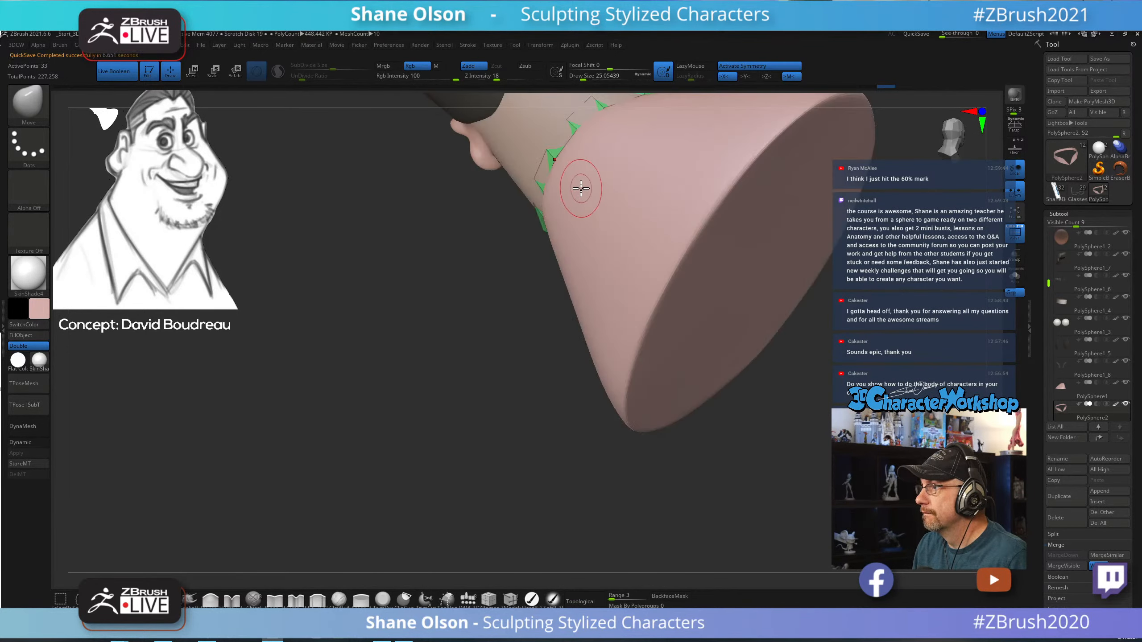
{"action": "left_click_drag", "start_coordinate": [457, 370], "coordinate": [248, 459]}
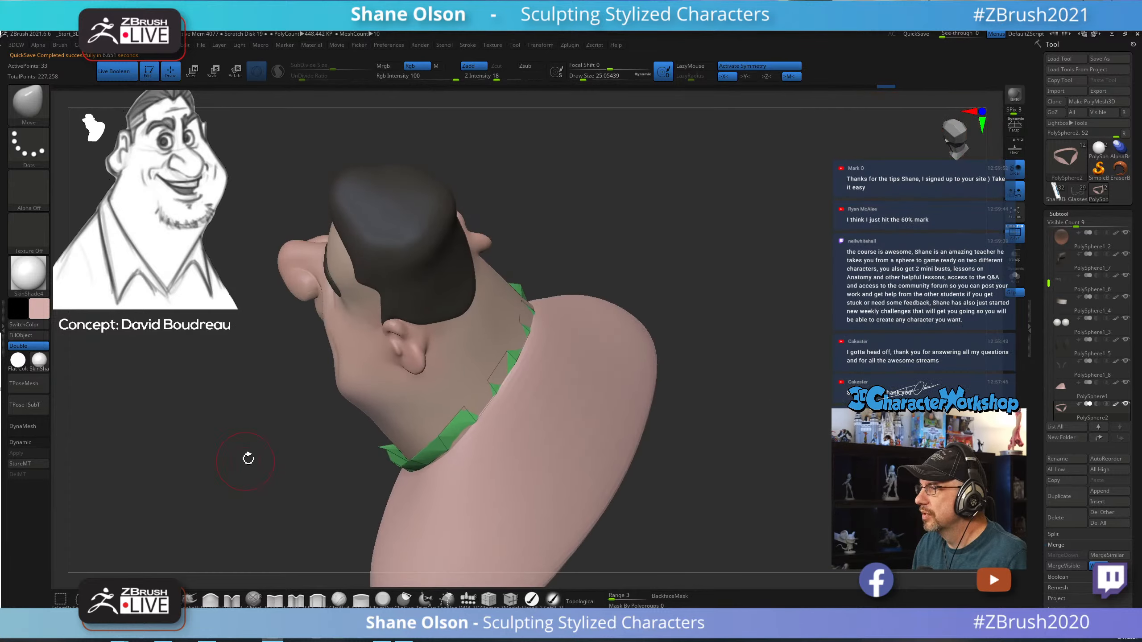
{"action": "mouse_move", "coordinate": [629, 250]}
{"action": "left_mouse_down"}
{"action": "mouse_move", "coordinate": [706, 220]}
{"action": "mouse_move", "coordinate": [703, 244]}
{"action": "mouse_move", "coordinate": [739, 248]}
{"action": "left_mouse_up"}
{"action": "key", "text": "s"}
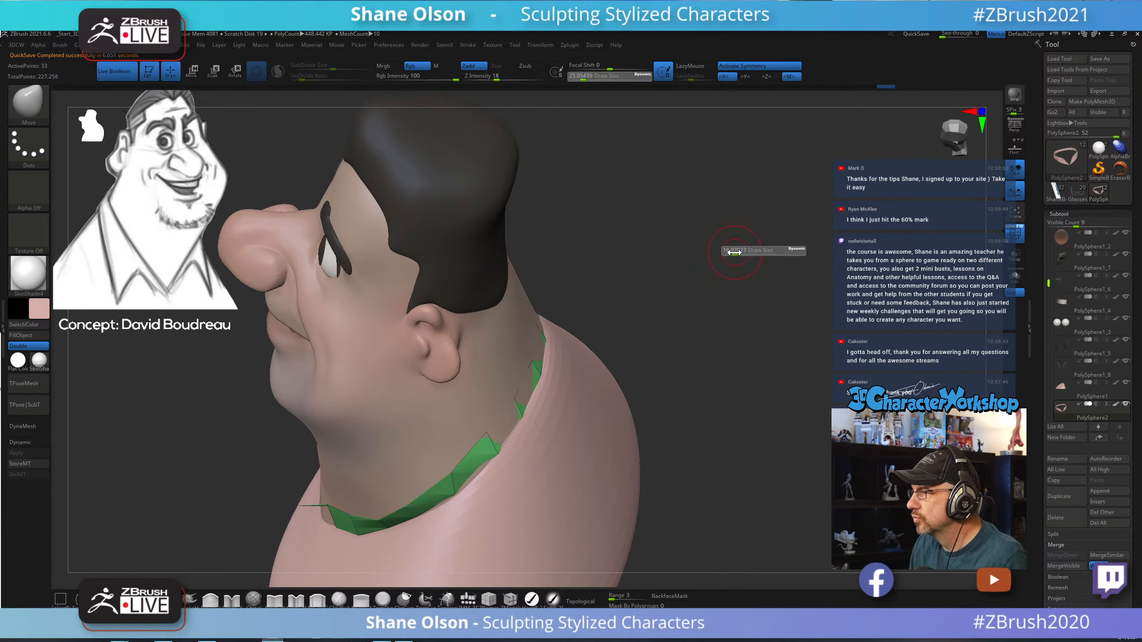
{"action": "mouse_move", "coordinate": [725, 287]}
{"action": "left_mouse_down"}
{"action": "mouse_move", "coordinate": [717, 328]}
{"action": "mouse_move", "coordinate": [739, 296]}
{"action": "mouse_move", "coordinate": [579, 336]}
{"action": "mouse_move", "coordinate": [570, 360]}
{"action": "mouse_move", "coordinate": [688, 321]}
{"action": "mouse_move", "coordinate": [641, 320]}
{"action": "mouse_move", "coordinate": [666, 306]}
{"action": "mouse_move", "coordinate": [626, 317]}
{"action": "left_mouse_up"}
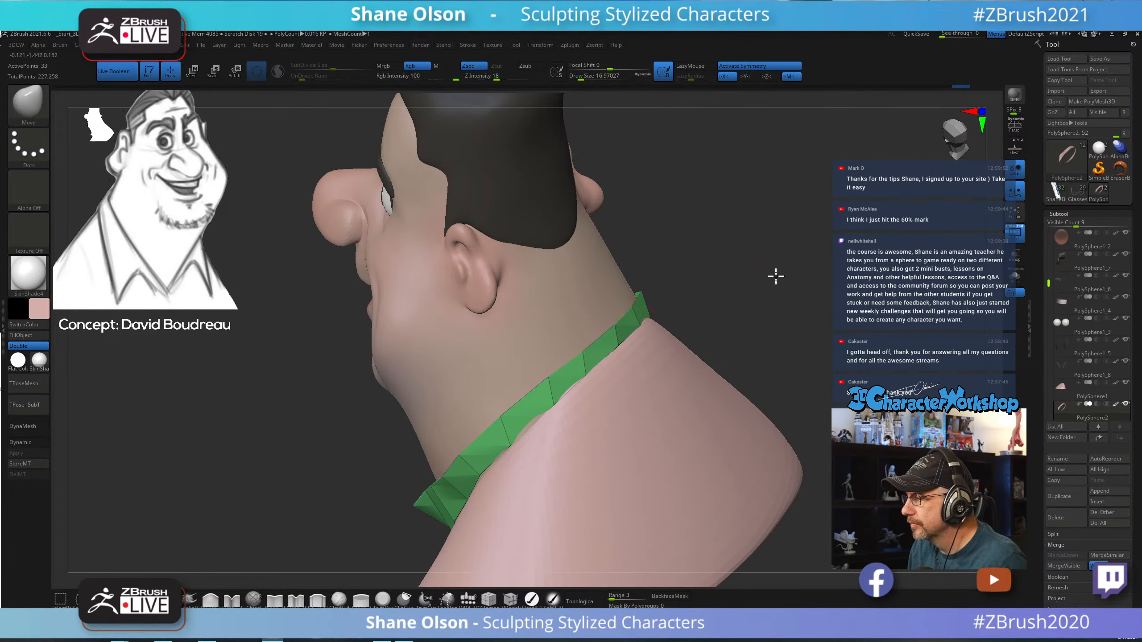
Refine the collar's fit around the side of the neck by moving its points where neck and shoulders meet.
{"action": "left_click_drag", "start_coordinate": [776, 276], "coordinate": [796, 273]}
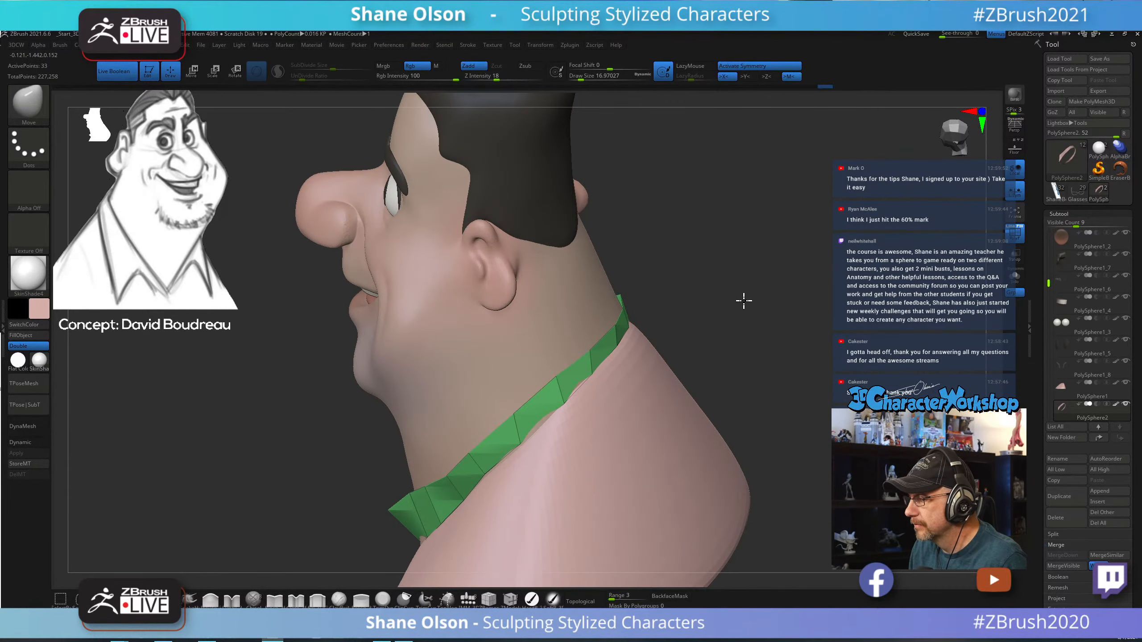
{"action": "mouse_move", "coordinate": [743, 300]}
{"action": "left_mouse_down"}
{"action": "mouse_move", "coordinate": [701, 306]}
{"action": "mouse_move", "coordinate": [479, 421]}
{"action": "mouse_move", "coordinate": [492, 433]}
{"action": "mouse_move", "coordinate": [618, 368]}
{"action": "mouse_move", "coordinate": [597, 390]}
{"action": "left_mouse_up"}
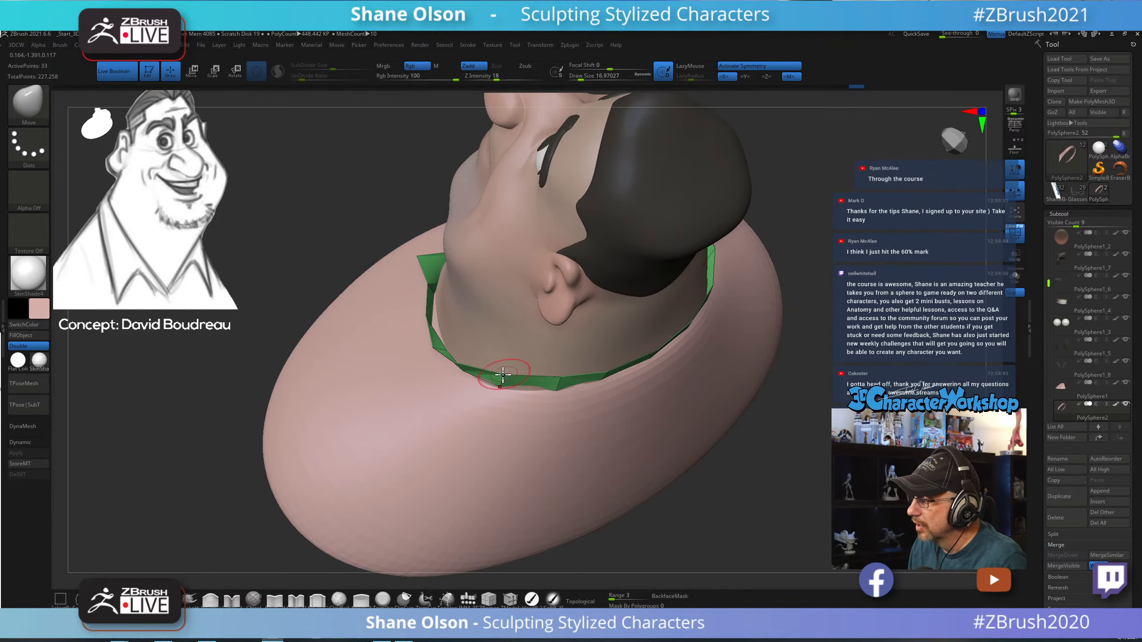
{"action": "mouse_move", "coordinate": [822, 312]}
{"action": "left_mouse_down", "text": "alt"}
{"action": "mouse_move", "coordinate": [800, 337]}
{"action": "mouse_move", "coordinate": [823, 339]}
{"action": "left_mouse_up", "text": "alt"}
{"action": "mouse_move", "coordinate": [686, 431]}
{"action": "left_mouse_down"}
{"action": "mouse_move", "coordinate": [698, 429]}
{"action": "mouse_move", "coordinate": [674, 405]}
{"action": "left_mouse_up"}
{"action": "left_click_drag", "start_coordinate": [472, 271], "coordinate": [466, 261]}
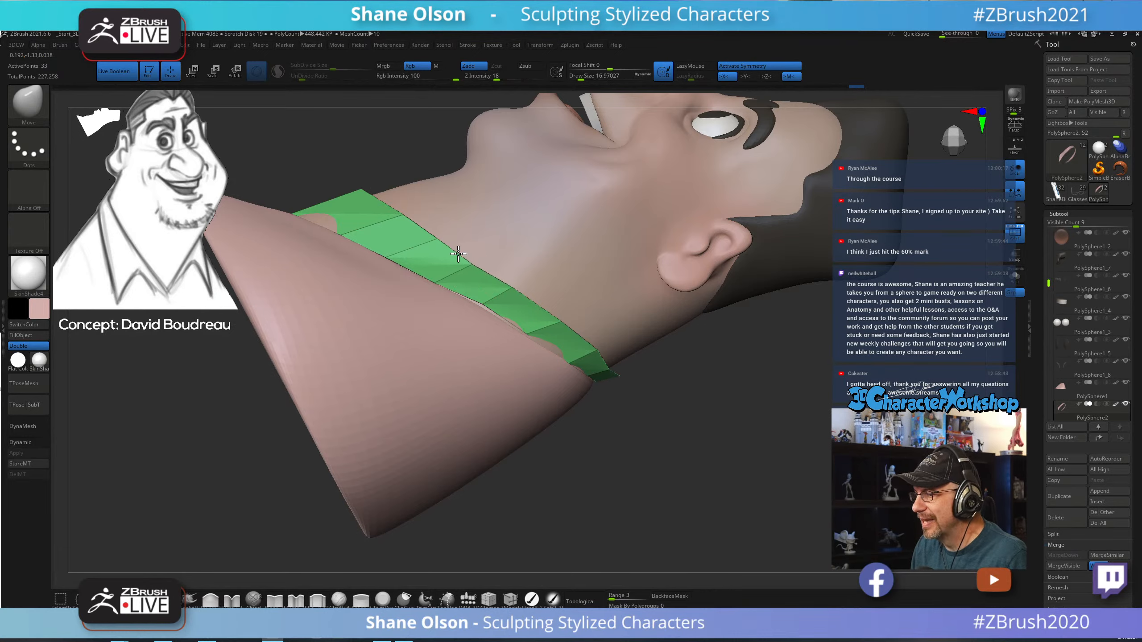
Move the lower and upper points along the side of the collar to fit the strip where neck and shoulder meet.
{"action": "mouse_move", "coordinate": [490, 304]}
{"action": "left_mouse_down"}
{"action": "mouse_move", "coordinate": [493, 323]}
{"action": "mouse_move", "coordinate": [532, 340]}
{"action": "left_mouse_up"}
{"action": "left_click_drag", "start_coordinate": [431, 288], "coordinate": [438, 293]}
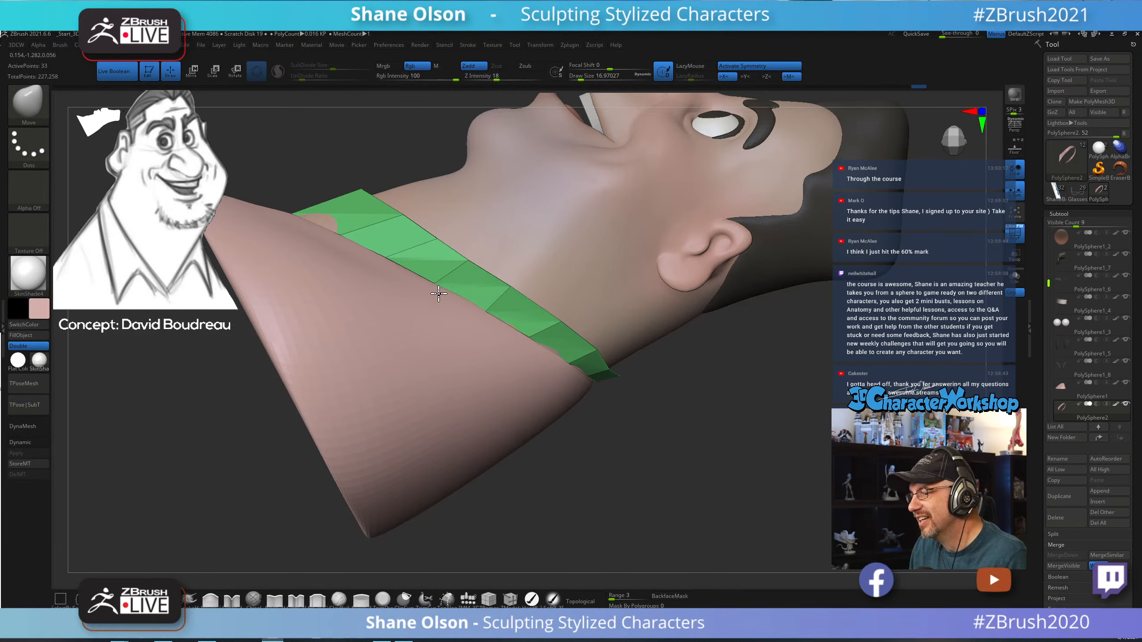
{"action": "left_click_drag", "start_coordinate": [425, 238], "coordinate": [416, 223]}
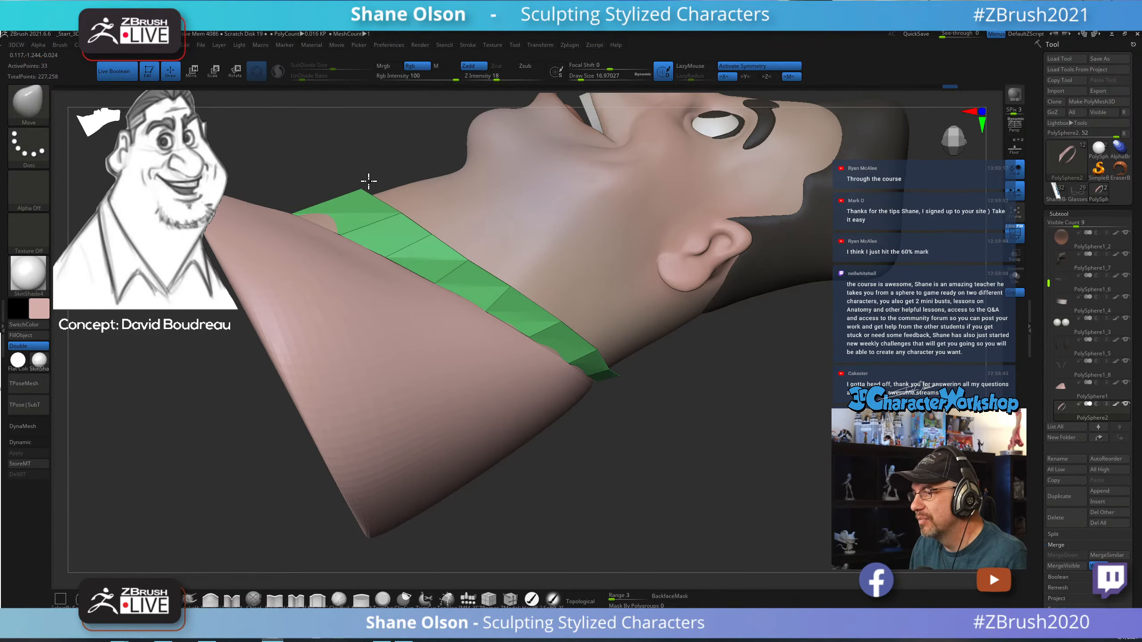
{"action": "left_click_drag", "start_coordinate": [712, 325], "coordinate": [739, 375]}
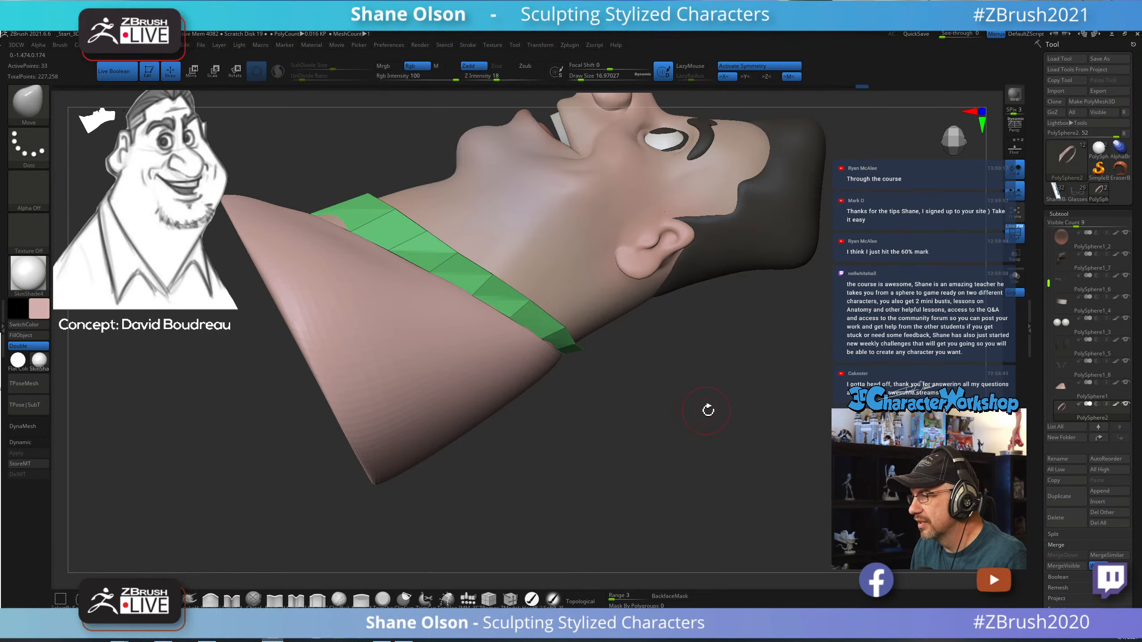
Check the collar from the back and front, and pull its front section out of the chest surface beside the V.
{"action": "left_click_drag", "start_coordinate": [706, 408], "coordinate": [540, 333]}
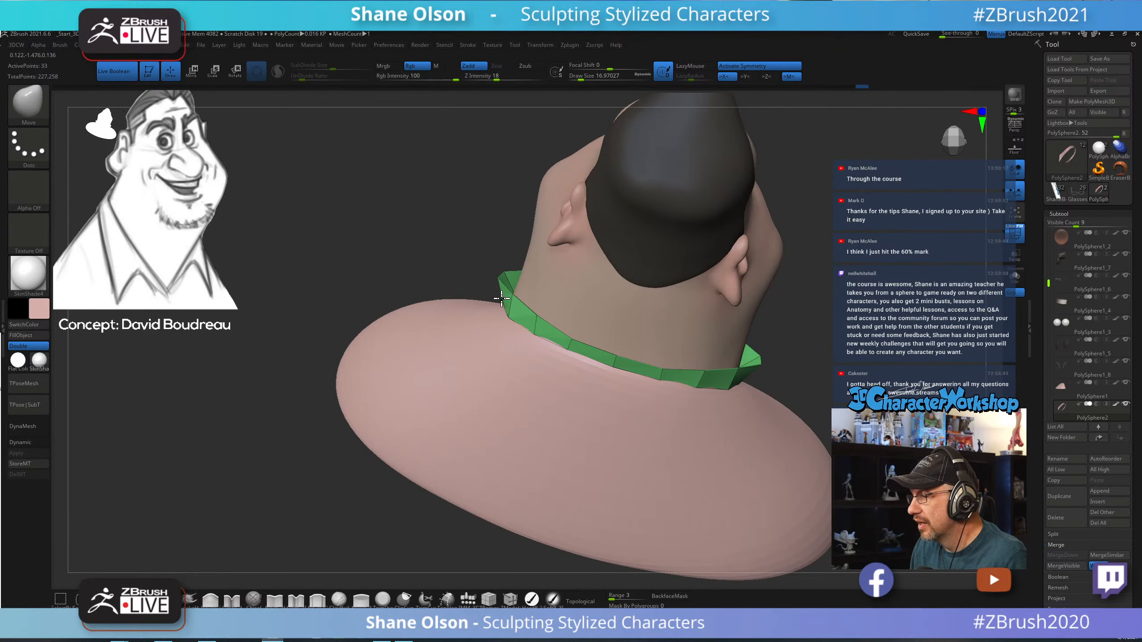
{"action": "mouse_move", "coordinate": [362, 242]}
{"action": "left_mouse_down"}
{"action": "mouse_move", "coordinate": [401, 236]}
{"action": "mouse_move", "coordinate": [632, 365]}
{"action": "mouse_move", "coordinate": [621, 309]}
{"action": "mouse_move", "coordinate": [611, 310]}
{"action": "left_mouse_up"}
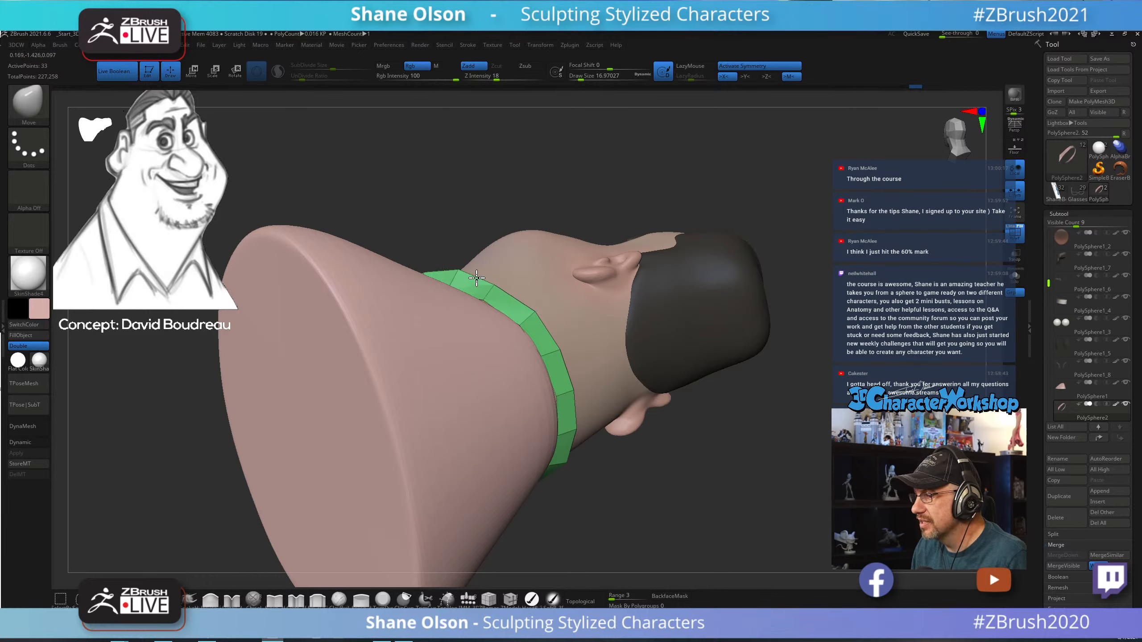
{"action": "mouse_move", "coordinate": [430, 213]}
{"action": "left_mouse_down"}
{"action": "mouse_move", "coordinate": [453, 255]}
{"action": "mouse_move", "coordinate": [593, 337]}
{"action": "mouse_move", "coordinate": [623, 388]}
{"action": "mouse_move", "coordinate": [638, 345]}
{"action": "mouse_move", "coordinate": [624, 338]}
{"action": "mouse_move", "coordinate": [445, 392]}
{"action": "left_mouse_up"}
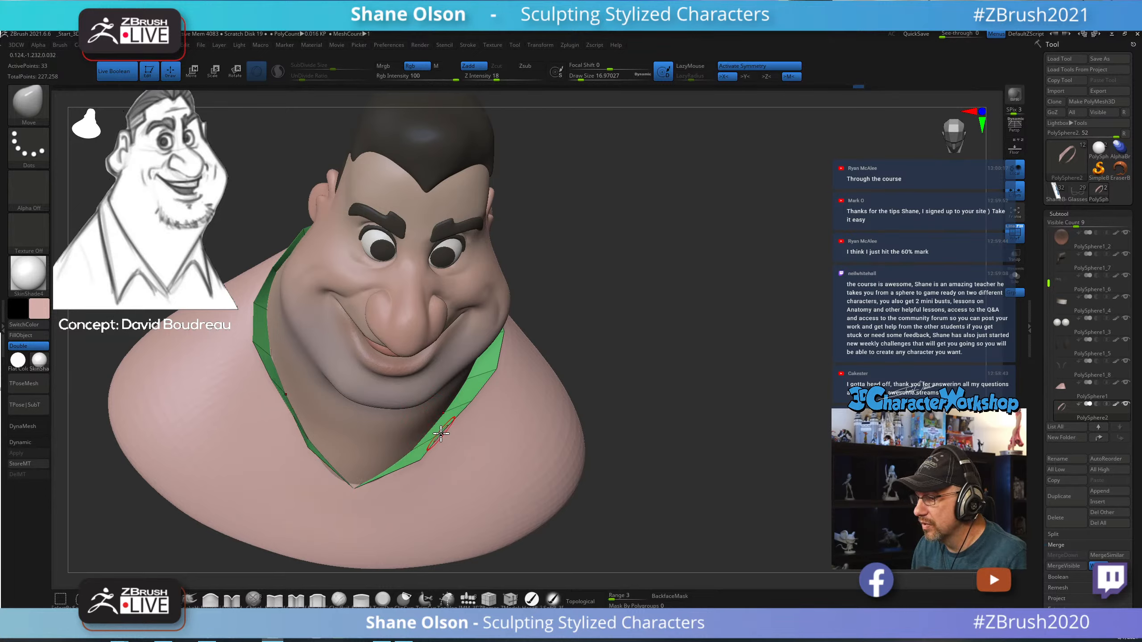
{"action": "left_click_drag", "start_coordinate": [420, 458], "coordinate": [424, 466]}
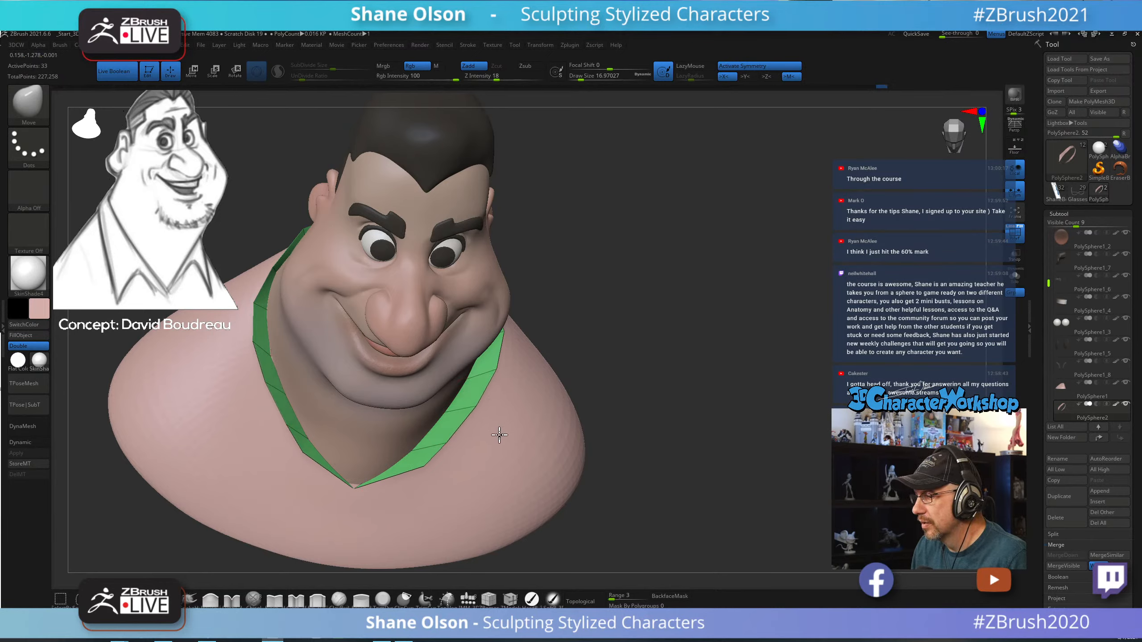
{"action": "mouse_move", "coordinate": [585, 391]}
{"action": "left_mouse_down"}
{"action": "mouse_move", "coordinate": [668, 350]}
{"action": "mouse_move", "coordinate": [637, 301]}
{"action": "mouse_move", "coordinate": [594, 309]}
{"action": "mouse_move", "coordinate": [644, 305]}
{"action": "mouse_move", "coordinate": [635, 278]}
{"action": "mouse_move", "coordinate": [686, 306]}
{"action": "mouse_move", "coordinate": [715, 297]}
{"action": "left_mouse_up"}
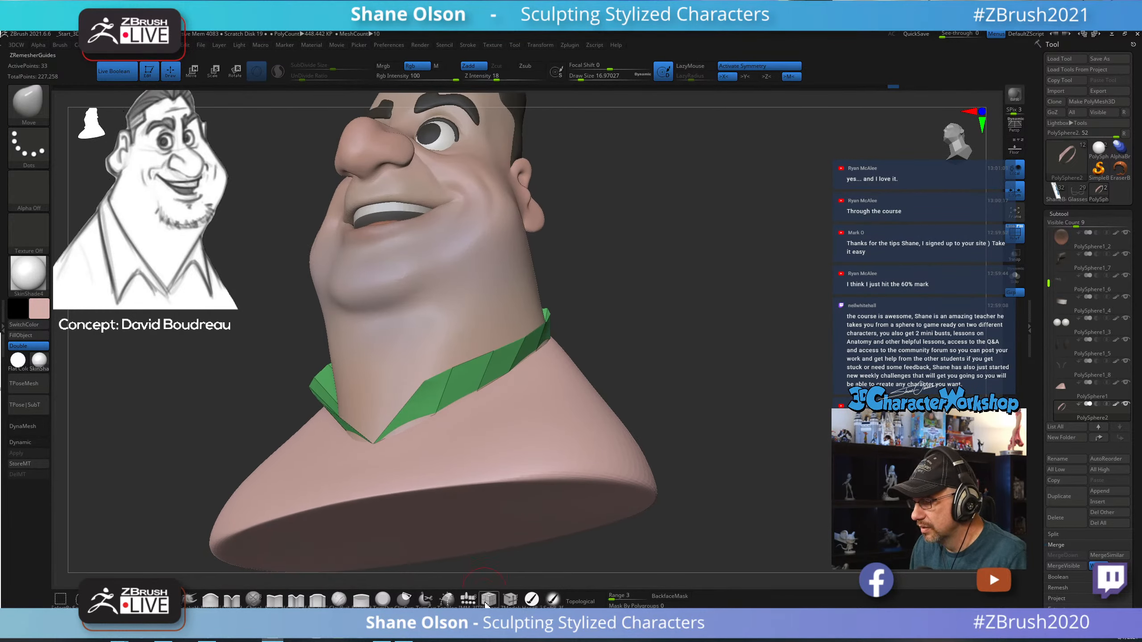
Insert a single edge loop lengthwise through the middle of the collar strip with the ZModeler brush.
{"action": "left_click", "coordinate": [510, 599]}
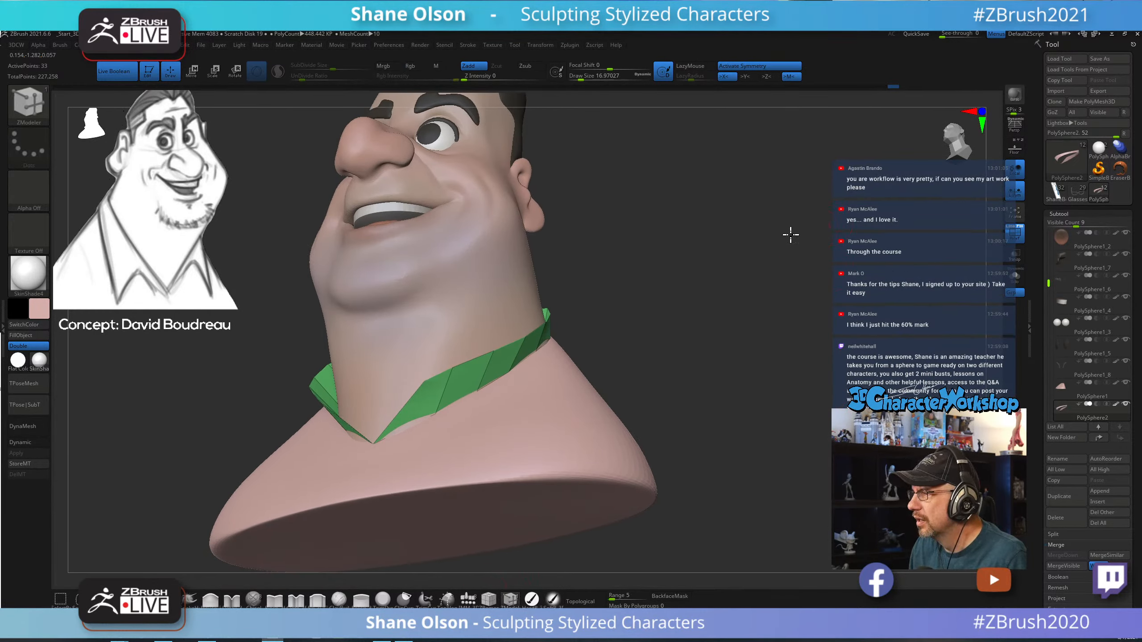
{"action": "left_click_drag", "start_coordinate": [790, 234], "coordinate": [719, 226]}
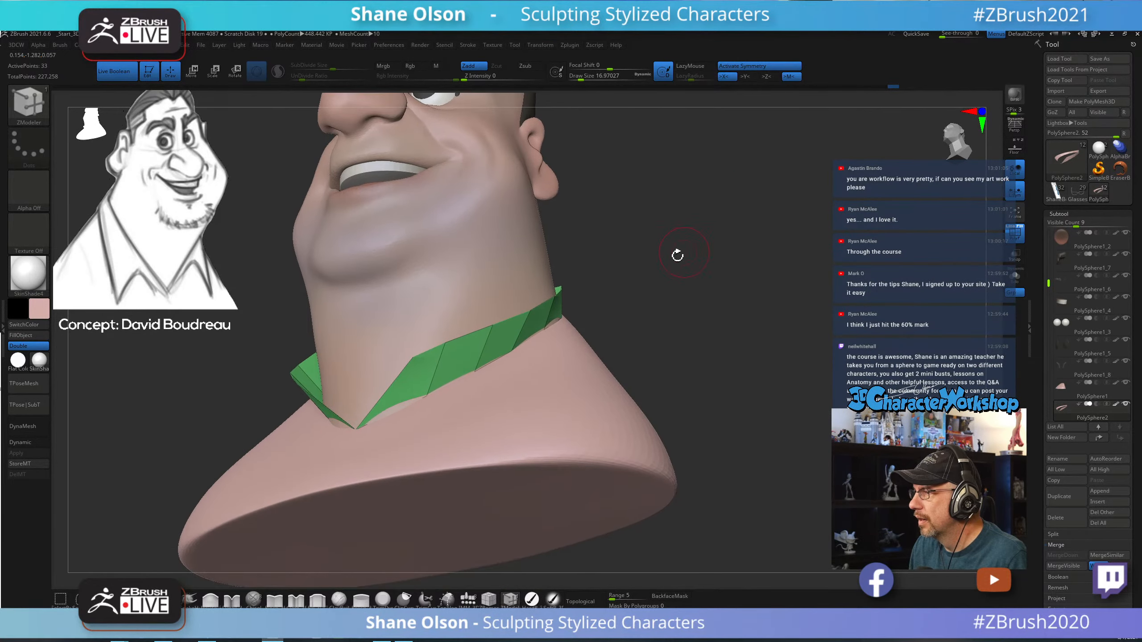
{"action": "left_click", "coordinate": [484, 345]}
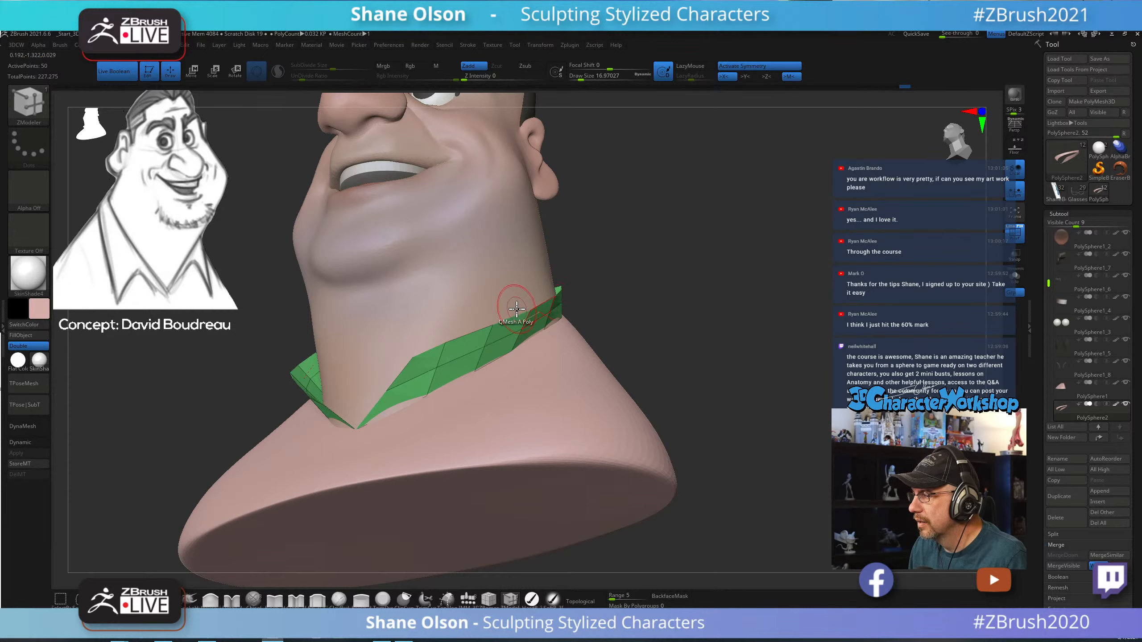
Set the ZModeler edge action to Transpose with the EdgeLoop Partial target and apply it to the collar's top edge.
{"action": "key", "text": "space"}
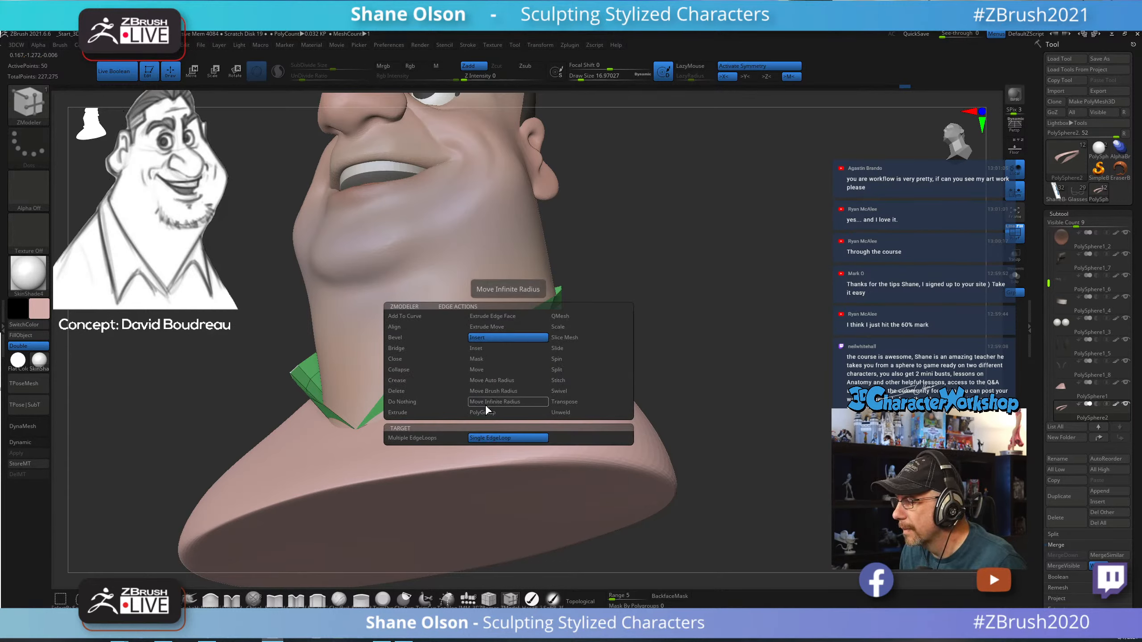
{"action": "left_click", "coordinate": [584, 401]}
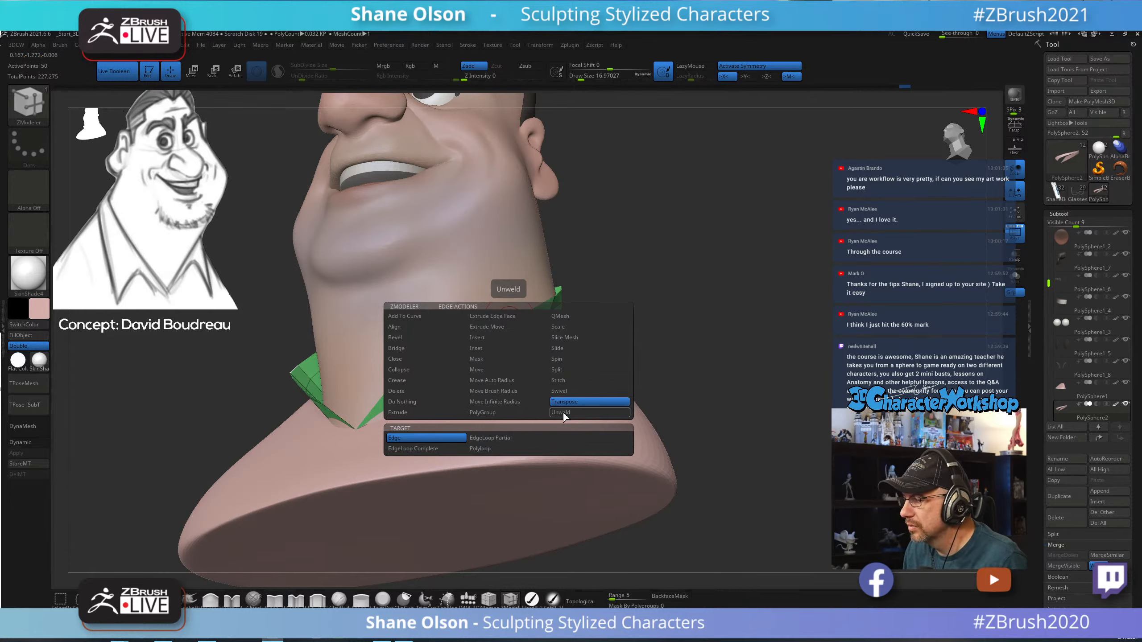
{"action": "left_click", "coordinate": [494, 438]}
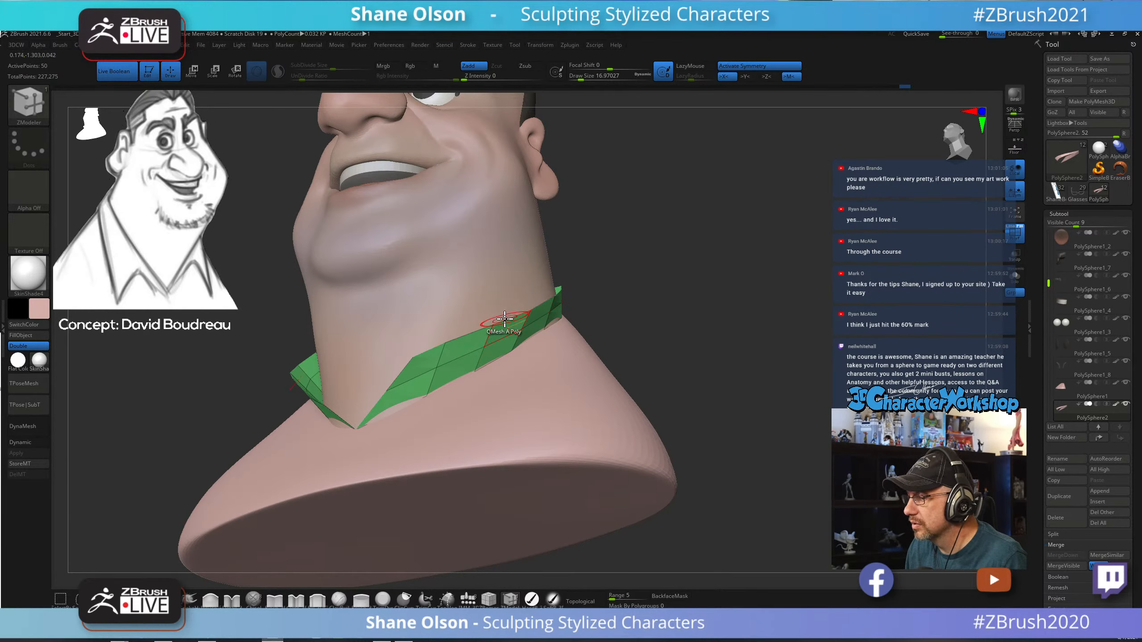
{"action": "left_click", "coordinate": [499, 318]}
Turn off symmetry, center the transform gizmo on the unmasked collar edge and reset its orientation.
{"action": "left_click_drag", "start_coordinate": [672, 244], "coordinate": [710, 251]}
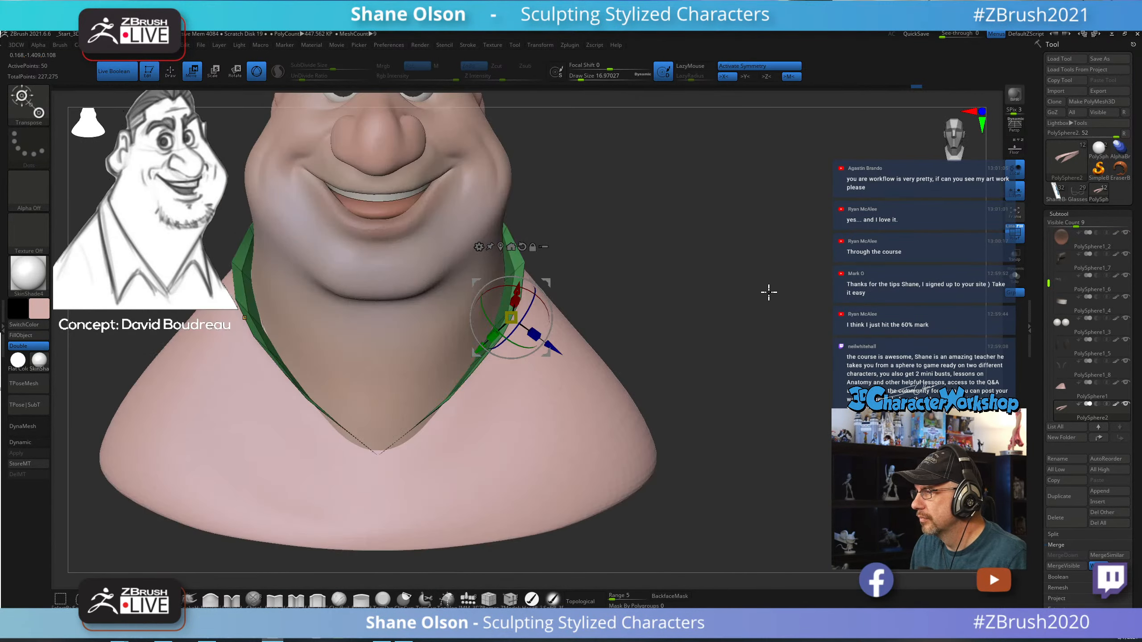
{"action": "left_click_drag", "start_coordinate": [769, 292], "coordinate": [764, 283], "text": "alt"}
{"action": "left_click_drag", "start_coordinate": [644, 253], "coordinate": [682, 303], "text": "alt"}
{"action": "left_click_drag", "start_coordinate": [689, 242], "coordinate": [689, 234]}
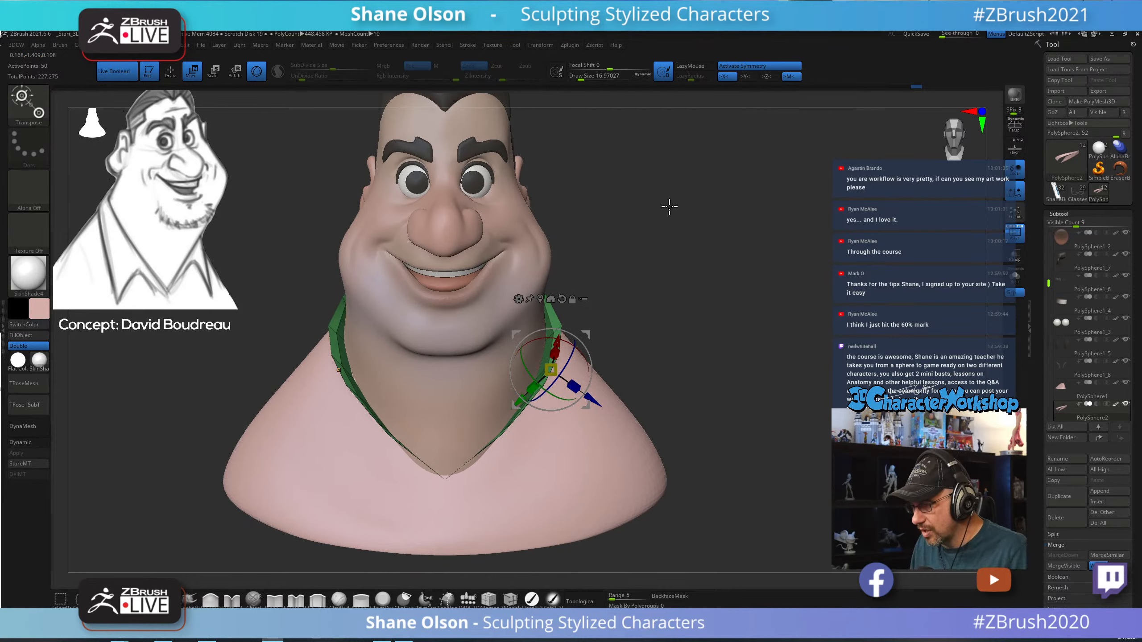
{"action": "key", "text": "x"}
{"action": "left_click", "coordinate": [541, 298]}
{"action": "left_click", "coordinate": [456, 311]}
Move the collar's top edge outward and down in side view by about 0.0515 to begin folding it over.
{"action": "left_click_drag", "start_coordinate": [665, 229], "coordinate": [489, 298]}
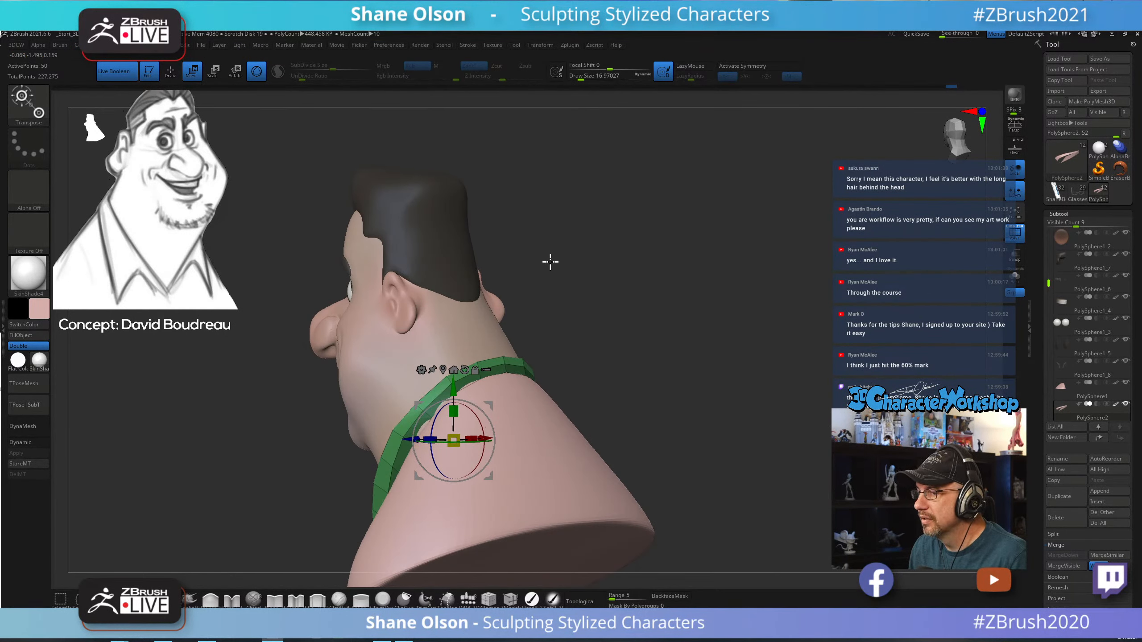
{"action": "left_click_drag", "start_coordinate": [549, 261], "coordinate": [550, 412]}
{"action": "left_click_drag", "start_coordinate": [641, 303], "coordinate": [508, 310]}
{"action": "left_click_drag", "start_coordinate": [507, 352], "coordinate": [514, 360]}
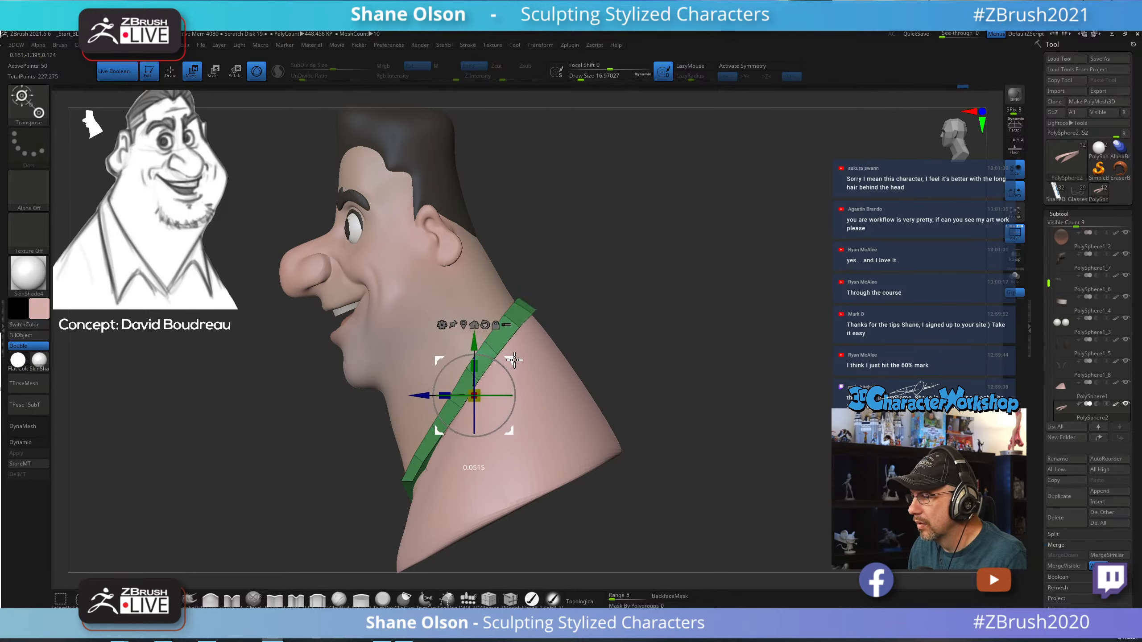
{"action": "mouse_move", "coordinate": [683, 334]}
{"action": "left_mouse_down"}
{"action": "mouse_move", "coordinate": [721, 327]}
{"action": "mouse_move", "coordinate": [677, 338]}
{"action": "left_mouse_up"}
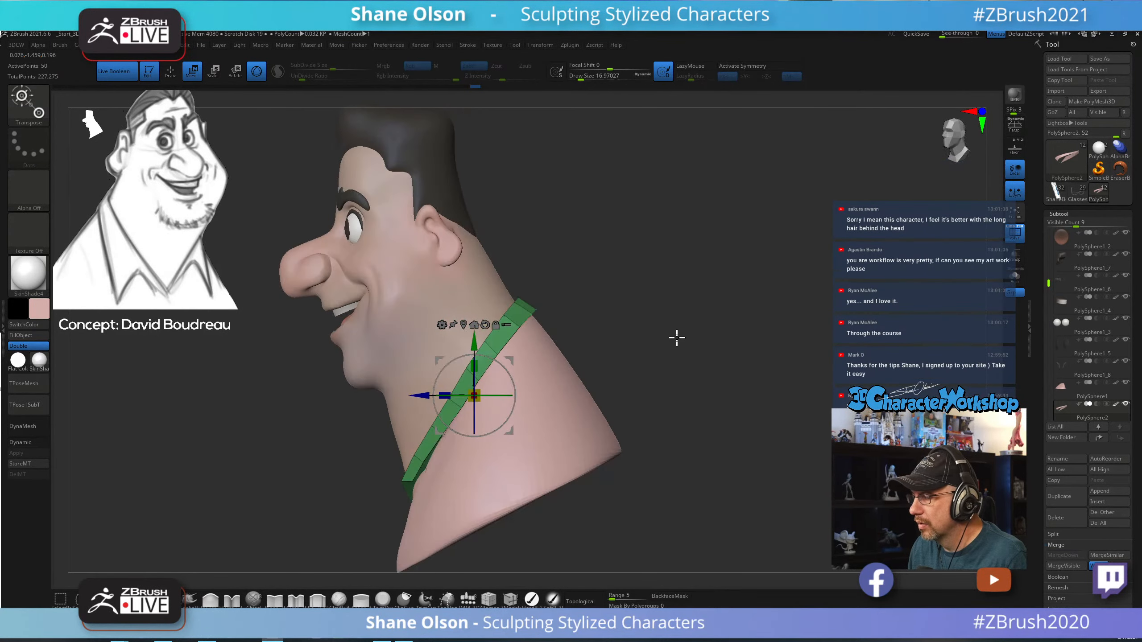
Reposition the gizmo at the back of the collar and align it with the collar's slope.
{"action": "left_click_drag", "start_coordinate": [632, 307], "coordinate": [637, 299], "text": "alt"}
{"action": "left_click_drag", "start_coordinate": [519, 348], "coordinate": [579, 304], "text": "alt"}
{"action": "left_click_drag", "start_coordinate": [576, 261], "coordinate": [579, 265], "text": "alt"}
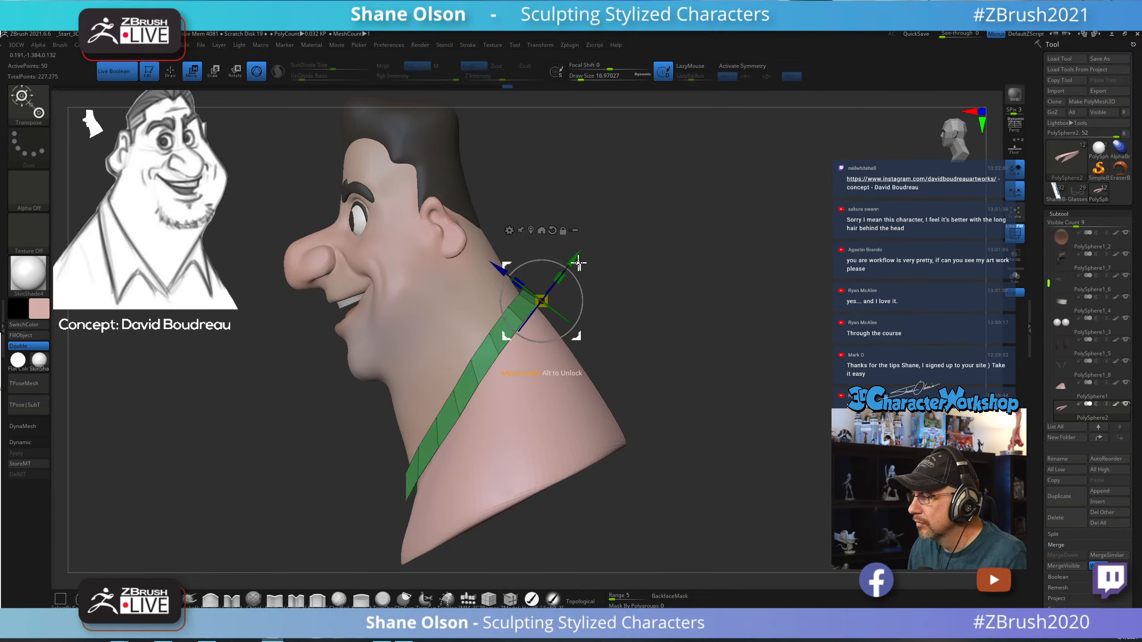
{"action": "left_click_drag", "start_coordinate": [579, 273], "coordinate": [701, 255]}
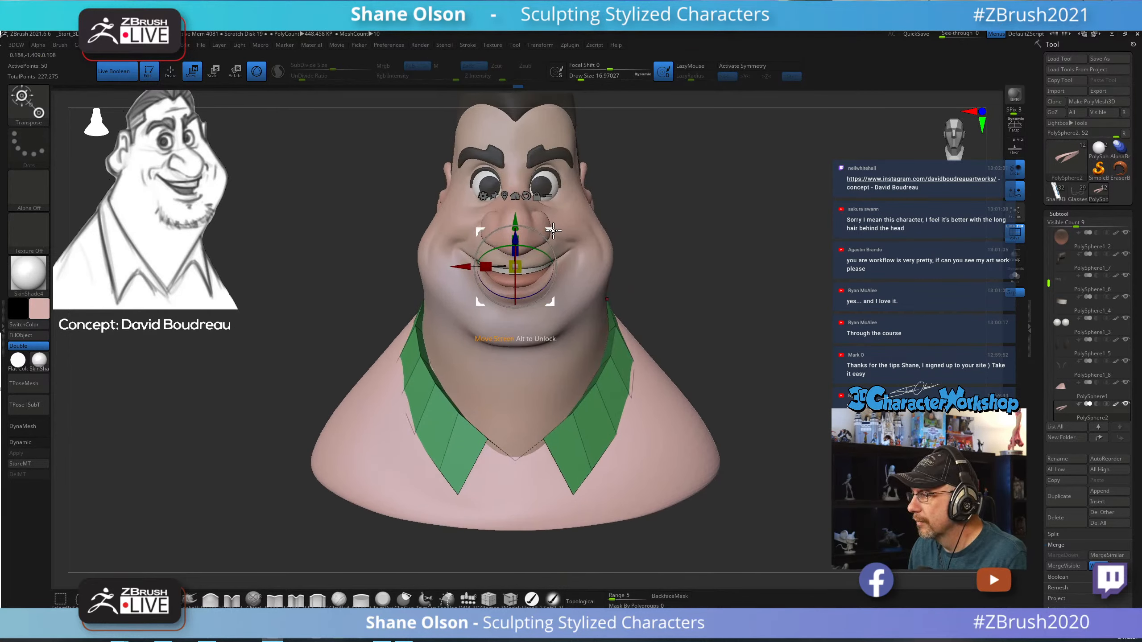
Adjust the folded edge's width in front view and nudge it by about 0.0073 in side view.
{"action": "left_click_drag", "start_coordinate": [553, 227], "coordinate": [552, 229]}
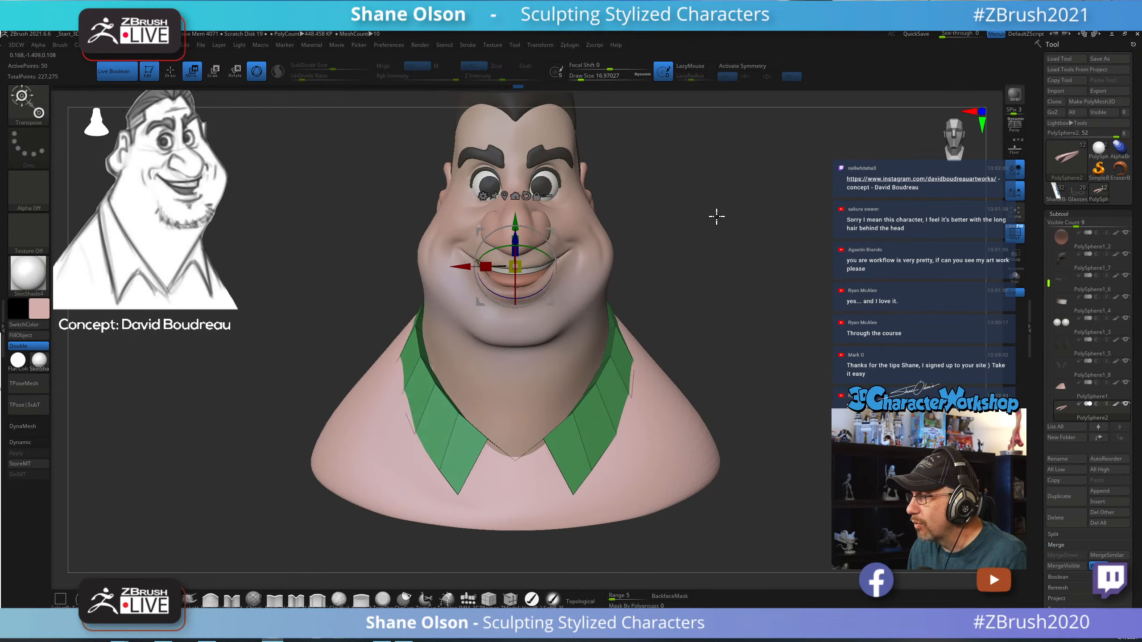
{"action": "mouse_move", "coordinate": [717, 216]}
{"action": "left_mouse_down"}
{"action": "mouse_move", "coordinate": [685, 220]}
{"action": "mouse_move", "coordinate": [694, 218]}
{"action": "left_mouse_up"}
{"action": "left_click_drag", "start_coordinate": [490, 265], "coordinate": [492, 265]}
{"action": "left_click_drag", "start_coordinate": [773, 268], "coordinate": [549, 229]}
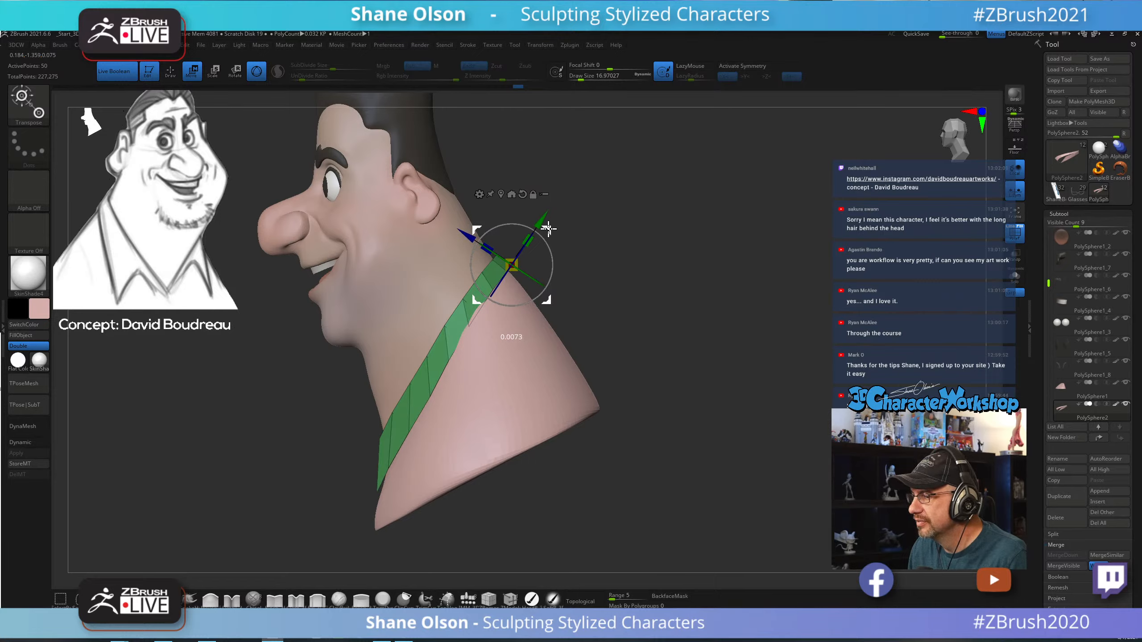
Switch from the gizmo back to drawing with the Move brush and turn symmetry on again for the collar.
{"action": "mouse_move", "coordinate": [603, 255]}
{"action": "left_mouse_down"}
{"action": "mouse_move", "coordinate": [693, 269]}
{"action": "mouse_move", "coordinate": [671, 250]}
{"action": "mouse_move", "coordinate": [713, 301]}
{"action": "mouse_move", "coordinate": [762, 301]}
{"action": "mouse_move", "coordinate": [654, 306]}
{"action": "mouse_move", "coordinate": [720, 310]}
{"action": "mouse_move", "coordinate": [740, 299]}
{"action": "mouse_move", "coordinate": [725, 273]}
{"action": "mouse_move", "coordinate": [755, 275]}
{"action": "left_mouse_up"}
{"action": "key", "text": "q"}
{"action": "left_click_drag", "start_coordinate": [755, 275], "coordinate": [776, 341], "text": "alt"}
{"action": "left_click", "coordinate": [169, 599]}
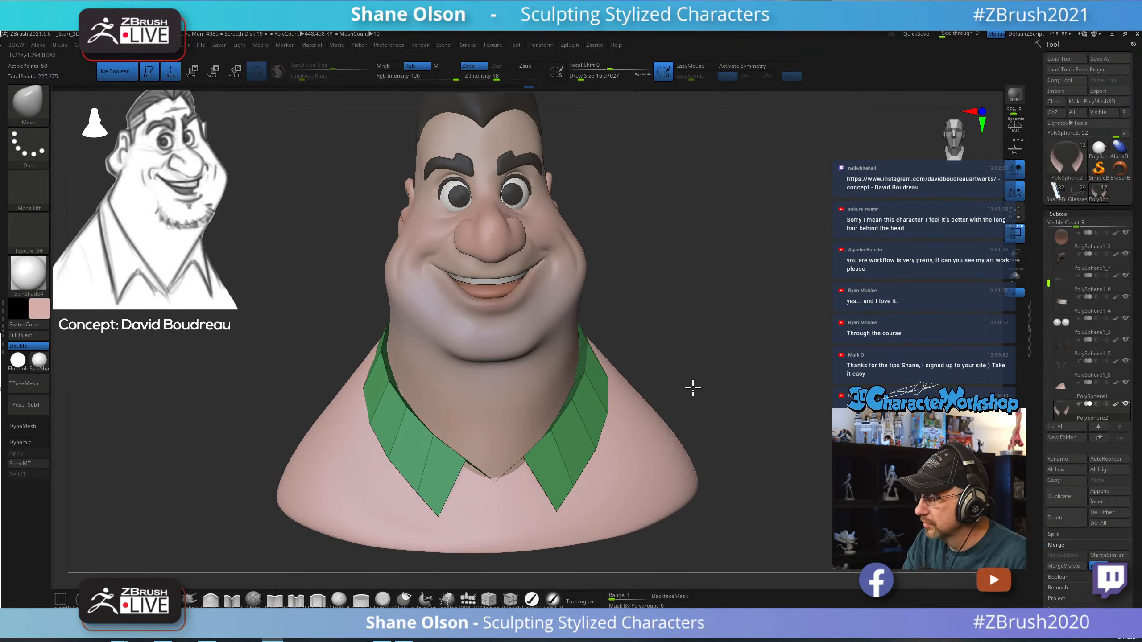
{"action": "left_click_drag", "start_coordinate": [693, 388], "coordinate": [557, 479]}
{"action": "right_click_drag", "start_coordinate": [570, 460], "coordinate": [607, 442]}
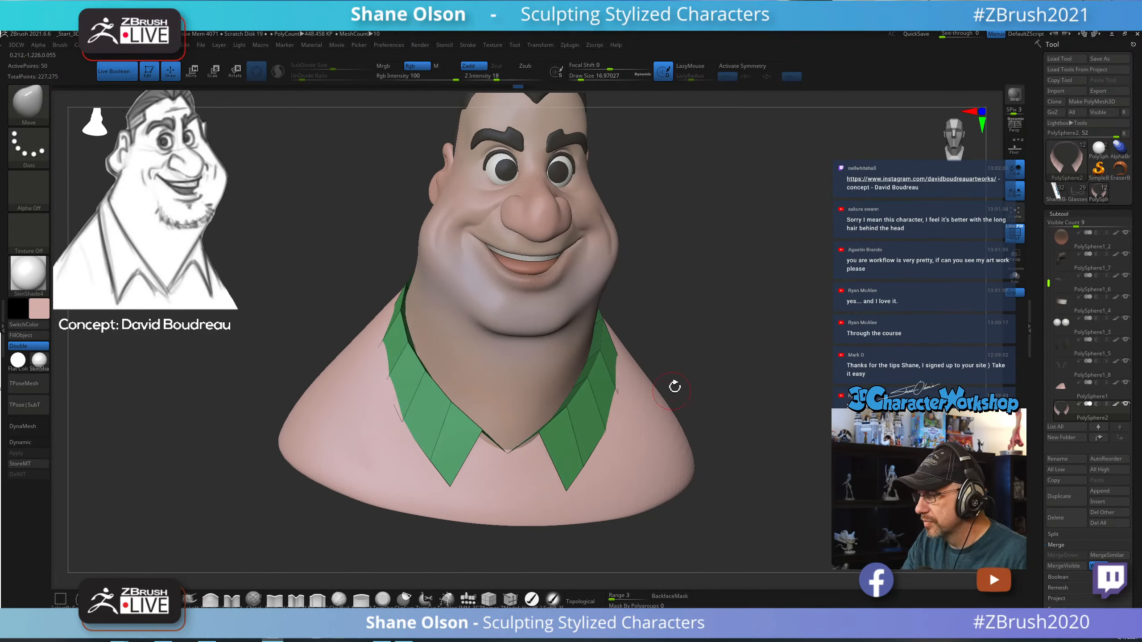
{"action": "mouse_move", "coordinate": [708, 412]}
{"action": "right_mouse_down"}
{"action": "mouse_move", "coordinate": [719, 392]}
{"action": "mouse_move", "coordinate": [728, 407]}
{"action": "right_mouse_up"}
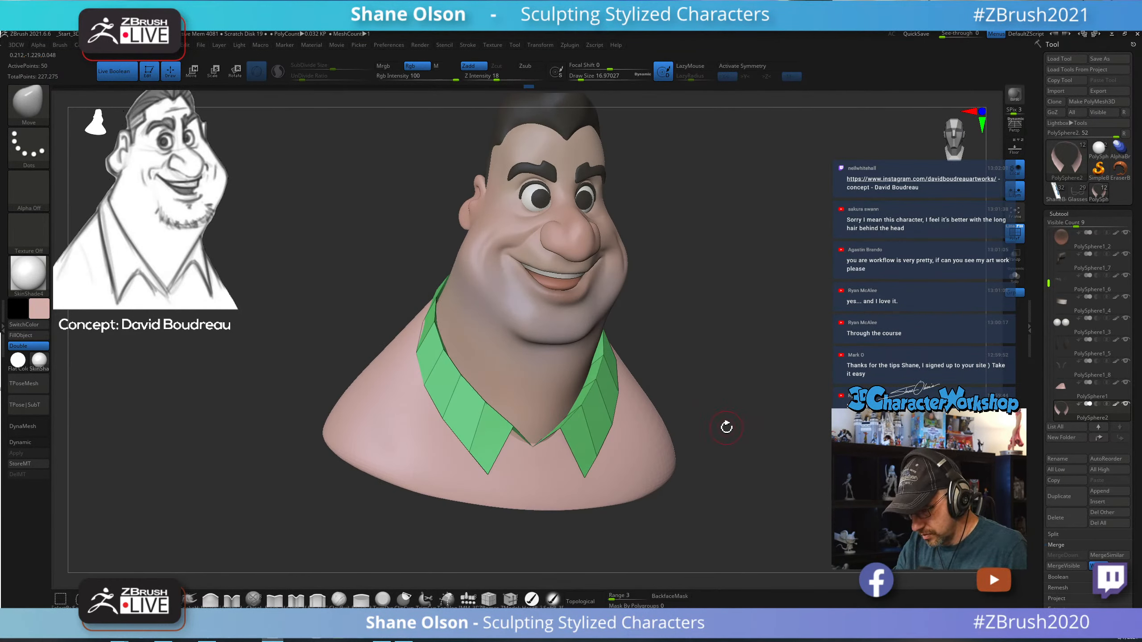
{"action": "key", "text": "x"}
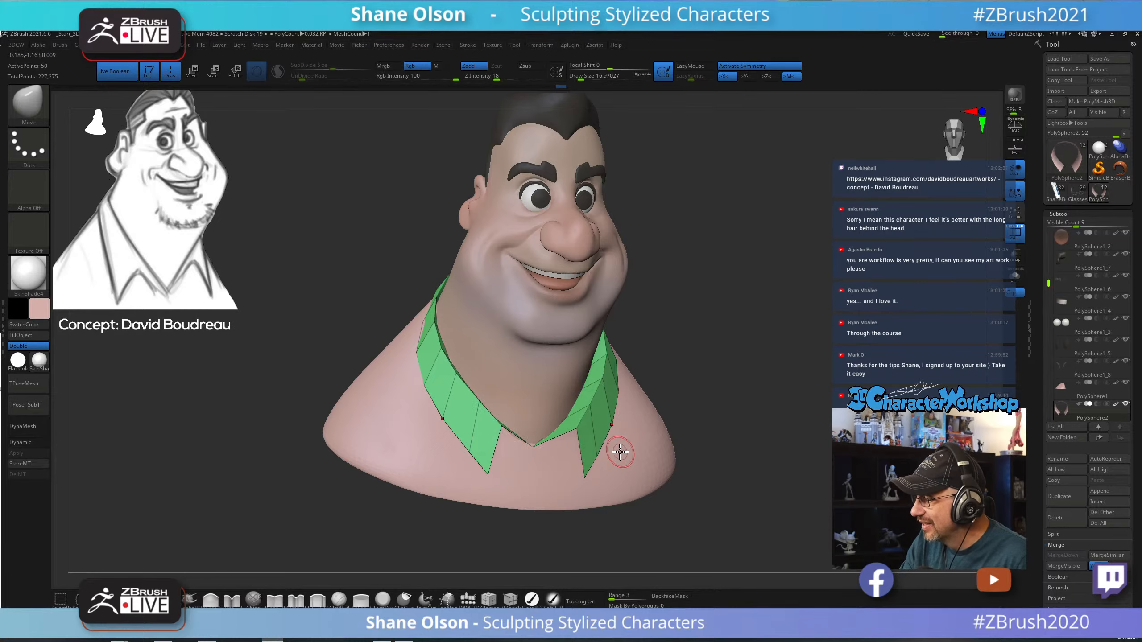
Shape the outer edges and tips of the two front collar flaps to match the pointed collar in the concept sketch.
{"action": "mouse_move", "coordinate": [621, 448]}
{"action": "right_mouse_down"}
{"action": "mouse_move", "coordinate": [612, 476]}
{"action": "mouse_move", "coordinate": [631, 474]}
{"action": "right_mouse_up"}
{"action": "left_click_drag", "start_coordinate": [575, 490], "coordinate": [683, 459]}
{"action": "left_click_drag", "start_coordinate": [613, 431], "coordinate": [635, 423]}
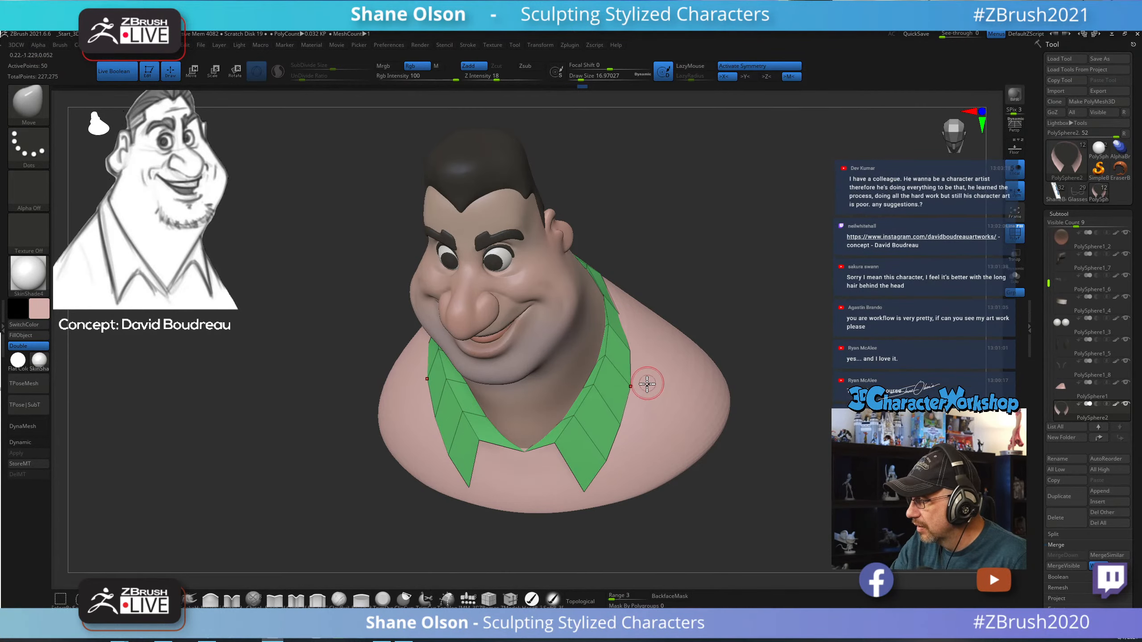
{"action": "right_click_drag", "start_coordinate": [660, 403], "coordinate": [661, 372]}
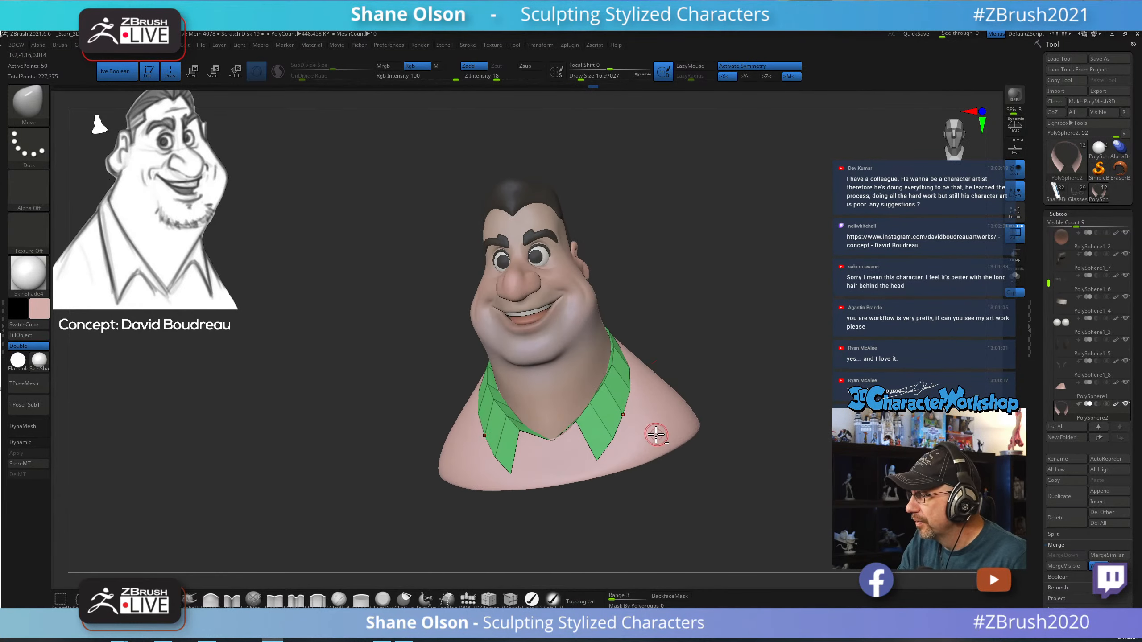
{"action": "right_click_drag", "start_coordinate": [655, 436], "coordinate": [627, 424], "text": "ctrl"}
{"action": "right_click_drag", "start_coordinate": [702, 459], "coordinate": [706, 426]}
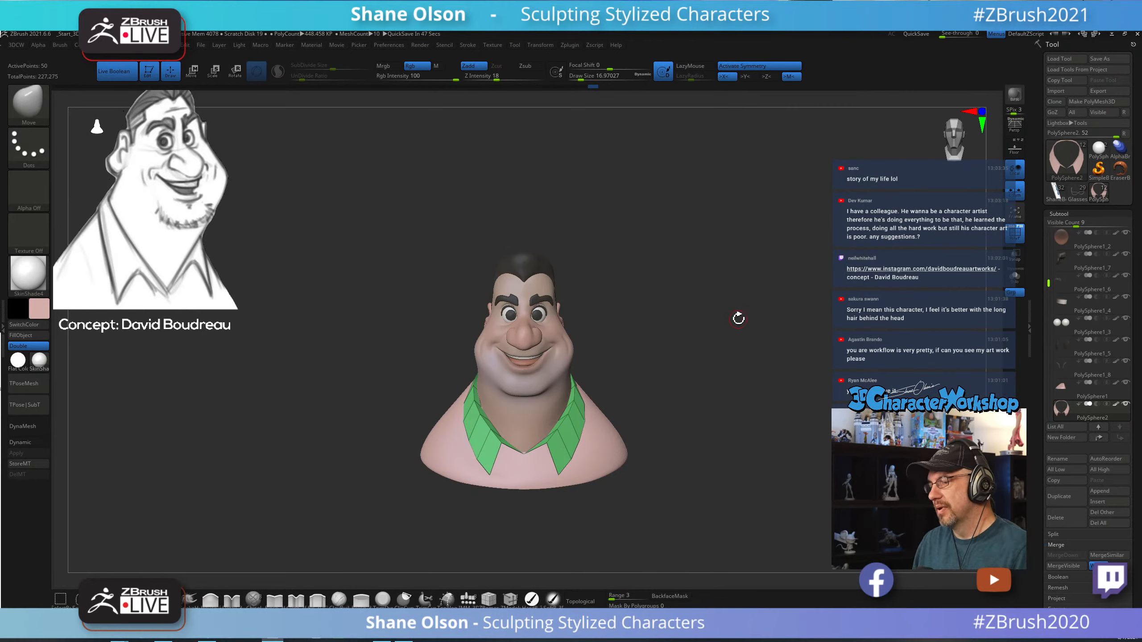
Enlarge the Move brush to a draw size of about 25.05 and smooth the collar's lower edge along the side of the neck.
{"action": "left_click_drag", "start_coordinate": [724, 324], "coordinate": [650, 304]}
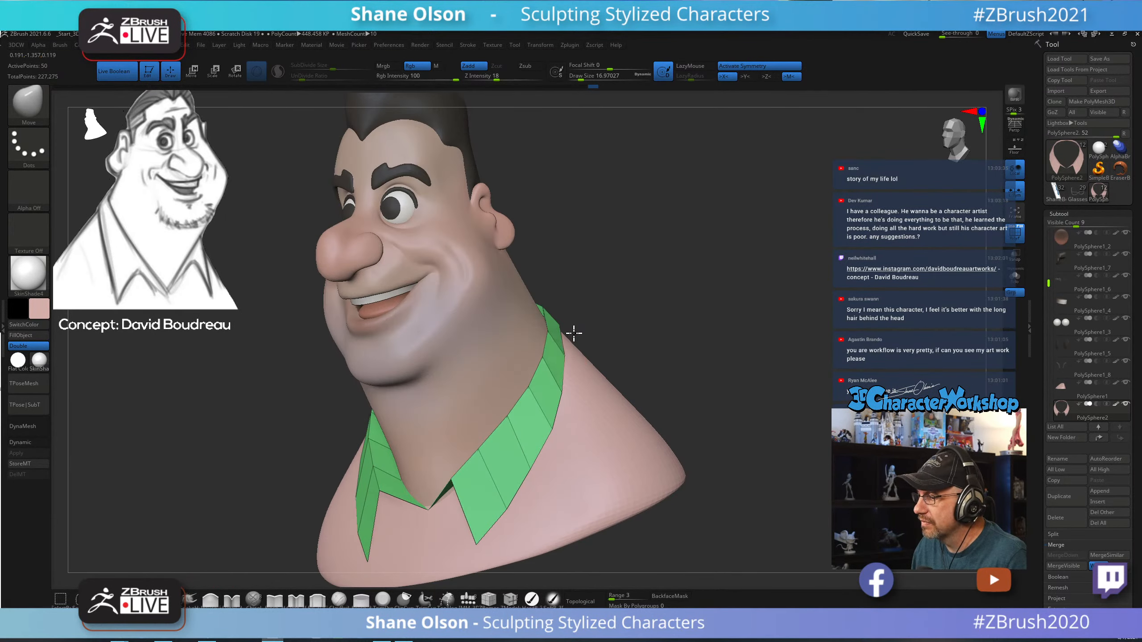
{"action": "mouse_move", "coordinate": [565, 370]}
{"action": "left_mouse_down"}
{"action": "mouse_move", "coordinate": [752, 293]}
{"action": "mouse_move", "coordinate": [757, 324]}
{"action": "left_mouse_up"}
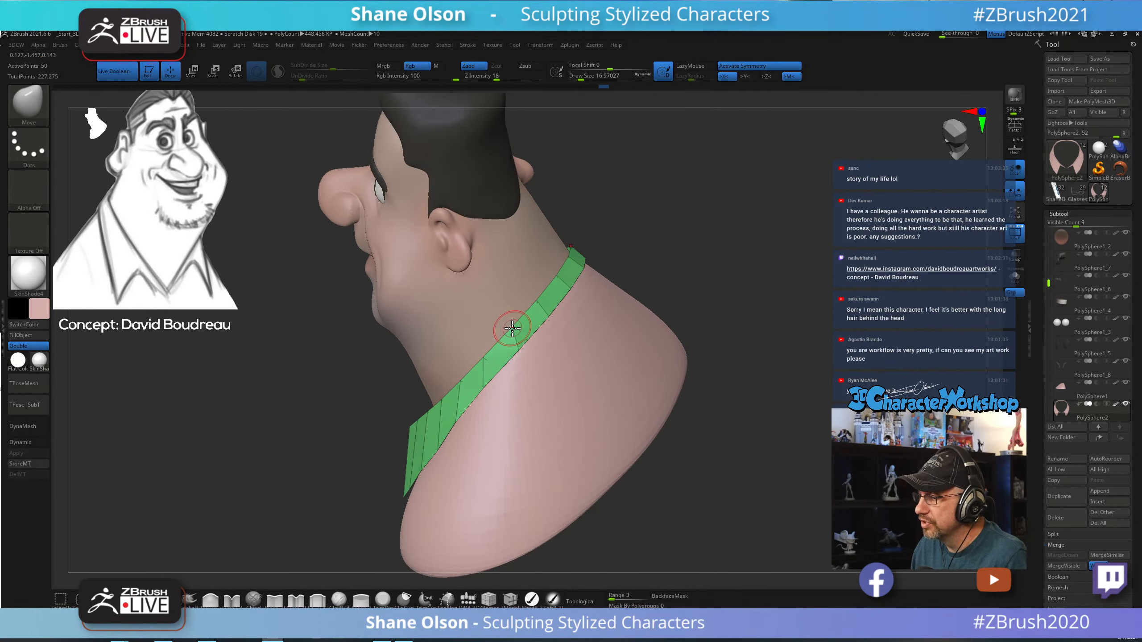
{"action": "key", "text": "s"}
{"action": "left_click_drag", "start_coordinate": [512, 328], "coordinate": [525, 343]}
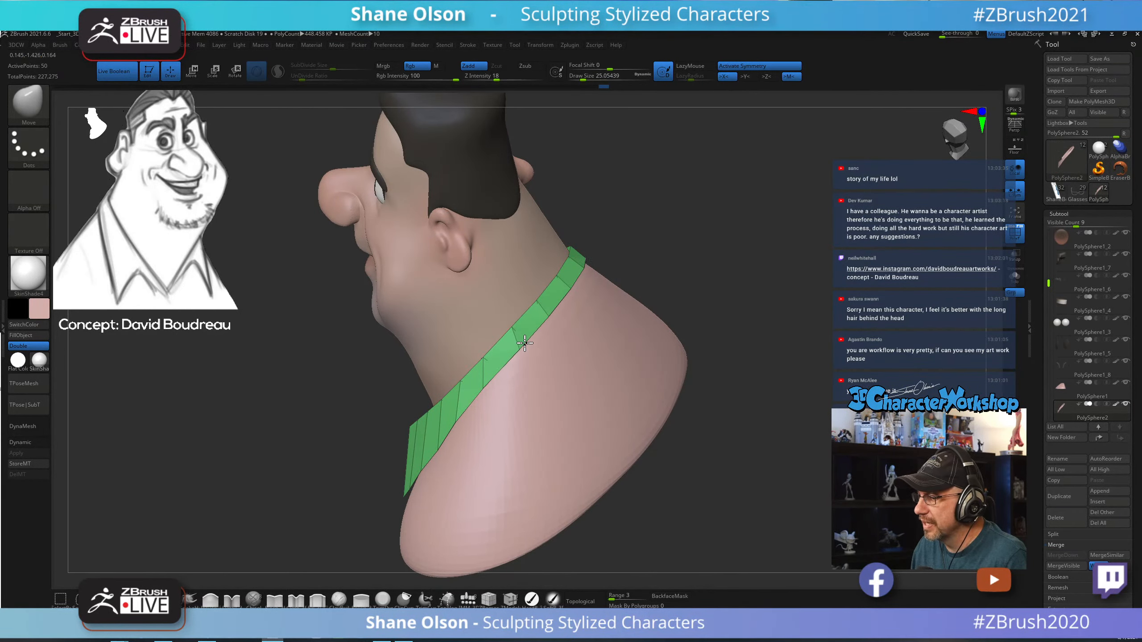
{"action": "left_click_drag", "start_coordinate": [765, 273], "coordinate": [639, 337]}
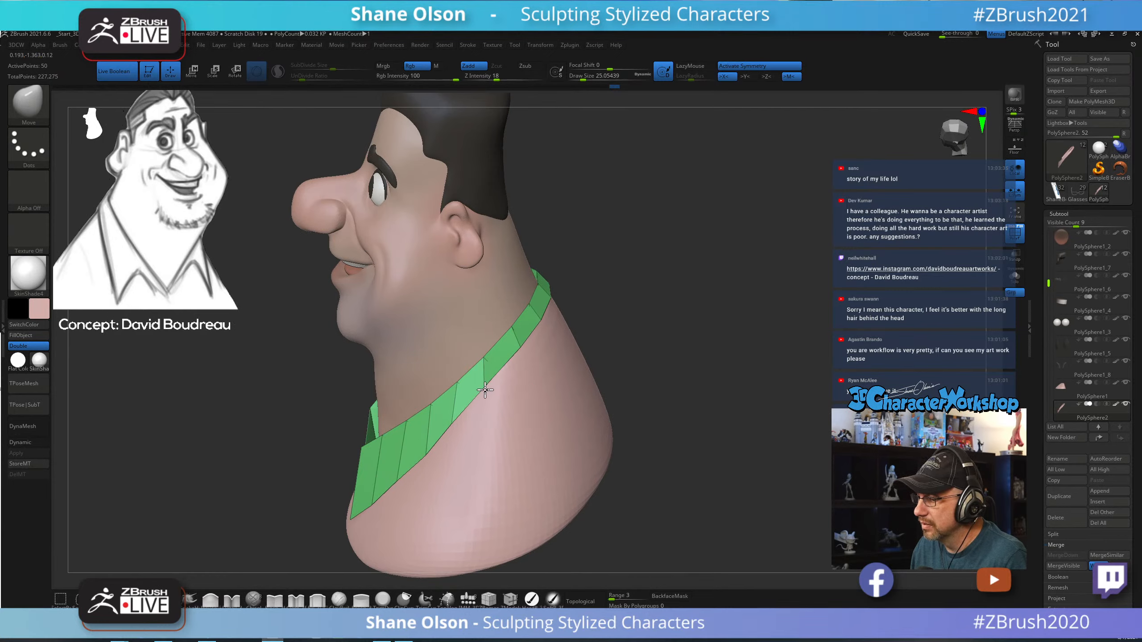
{"action": "left_click_drag", "start_coordinate": [449, 430], "coordinate": [459, 421]}
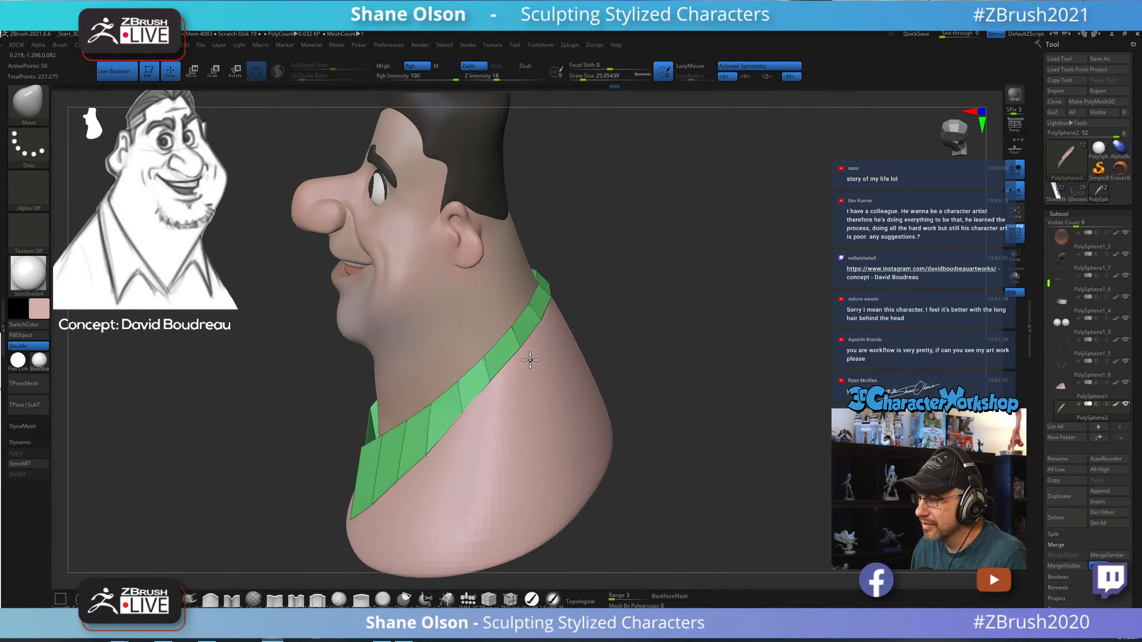
Even out the collar's outer edge along the side of the neck with the Move brush.
{"action": "left_click_drag", "start_coordinate": [655, 350], "coordinate": [624, 353]}
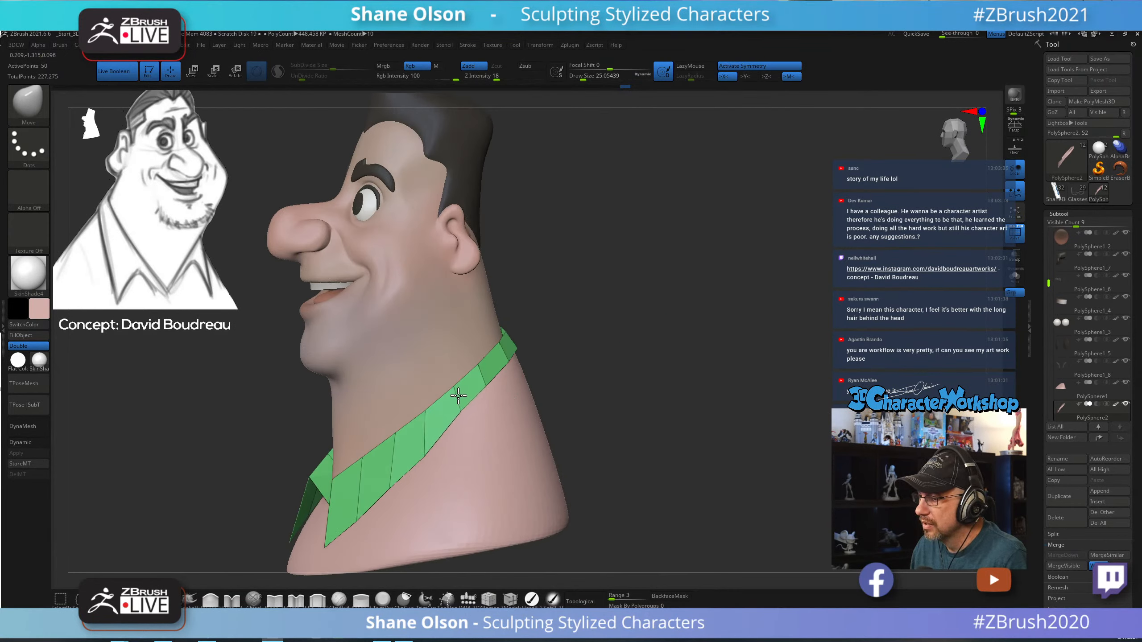
{"action": "left_click_drag", "start_coordinate": [467, 408], "coordinate": [480, 390]}
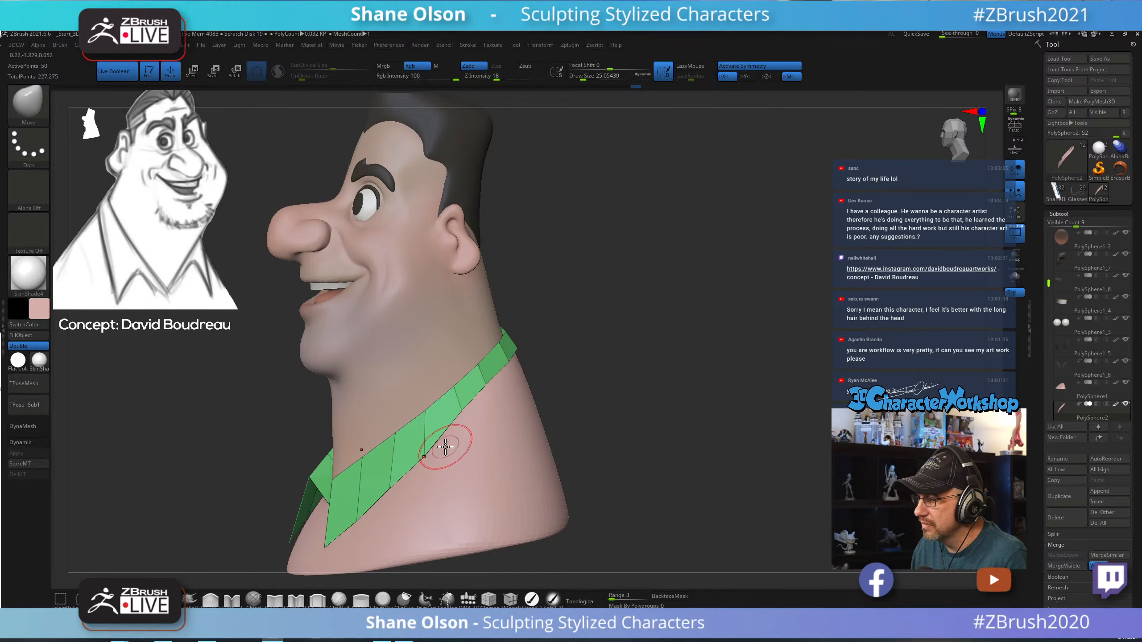
{"action": "left_click_drag", "start_coordinate": [706, 337], "coordinate": [681, 334]}
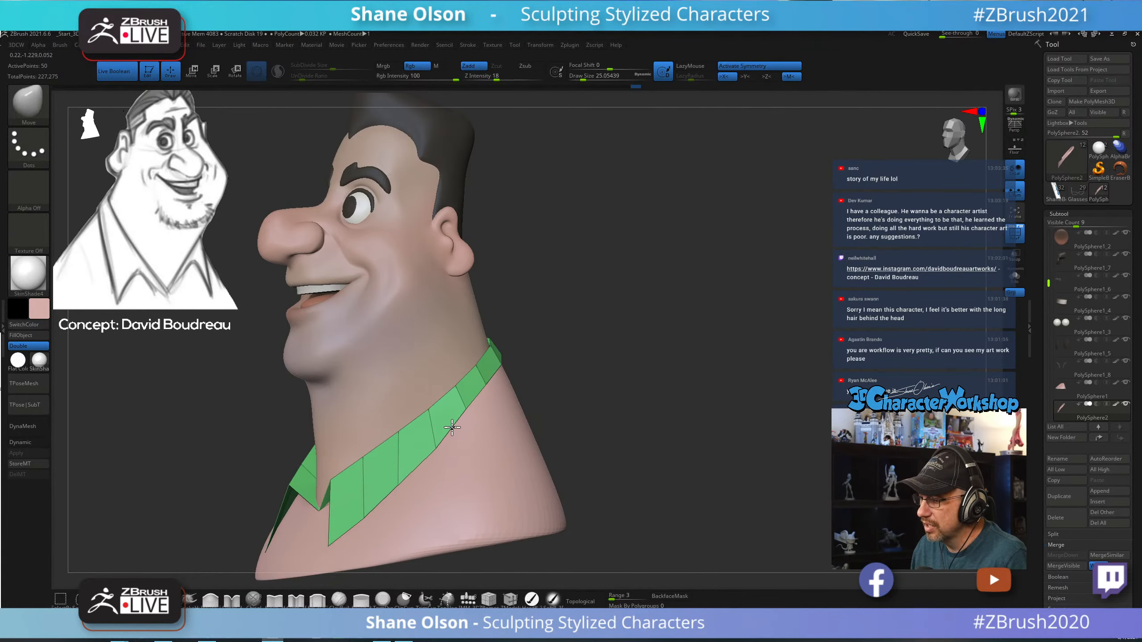
{"action": "left_click_drag", "start_coordinate": [440, 444], "coordinate": [443, 437]}
{"action": "left_click_drag", "start_coordinate": [396, 486], "coordinate": [421, 461]}
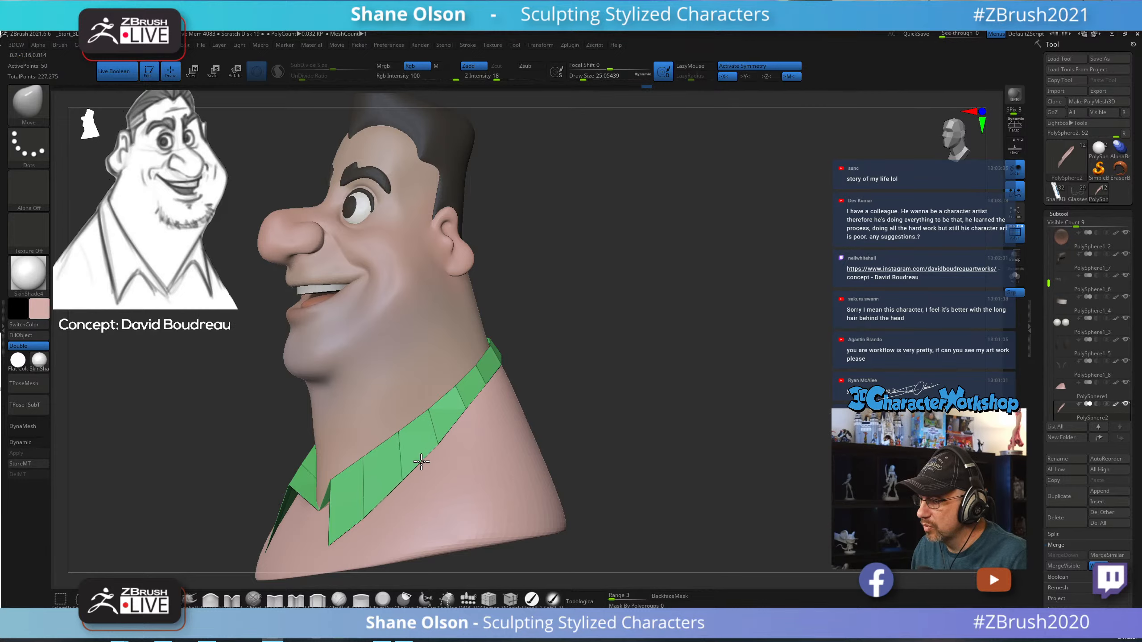
Smooth the curve of the collar's lower edge as it wraps toward the back of the neck.
{"action": "mouse_move", "coordinate": [634, 384]}
{"action": "left_mouse_down"}
{"action": "mouse_move", "coordinate": [658, 380]}
{"action": "mouse_move", "coordinate": [586, 397]}
{"action": "mouse_move", "coordinate": [756, 308]}
{"action": "mouse_move", "coordinate": [691, 339]}
{"action": "mouse_move", "coordinate": [700, 349]}
{"action": "mouse_move", "coordinate": [706, 341]}
{"action": "mouse_move", "coordinate": [619, 374]}
{"action": "left_mouse_up"}
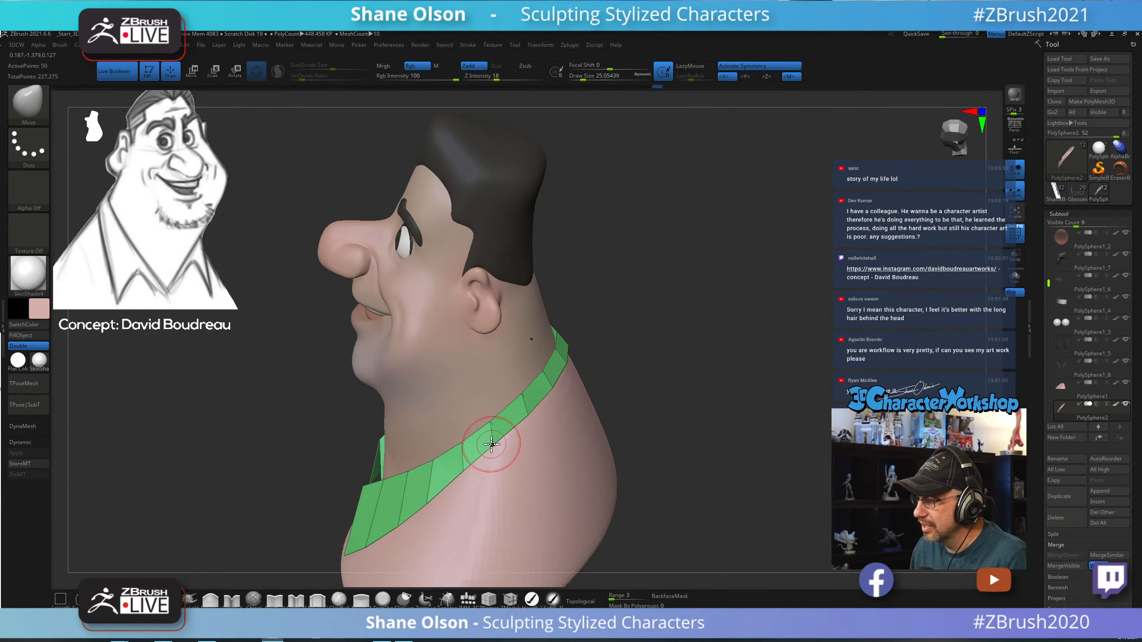
{"action": "left_click_drag", "start_coordinate": [527, 420], "coordinate": [531, 415]}
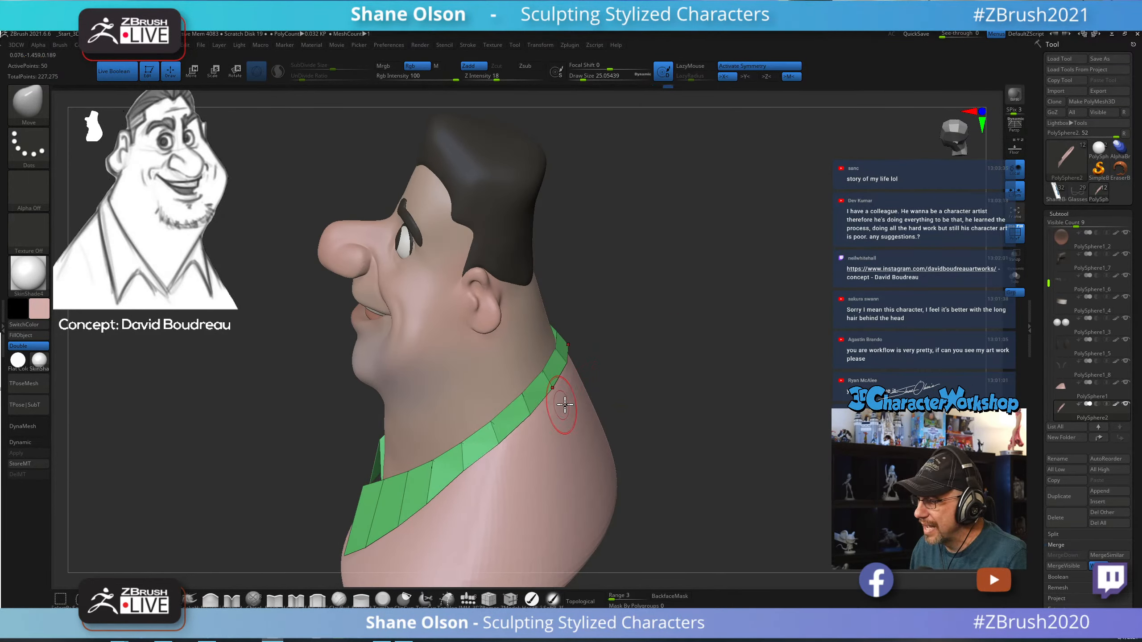
{"action": "left_click_drag", "start_coordinate": [607, 393], "coordinate": [679, 380]}
{"action": "left_click_drag", "start_coordinate": [527, 416], "coordinate": [532, 413]}
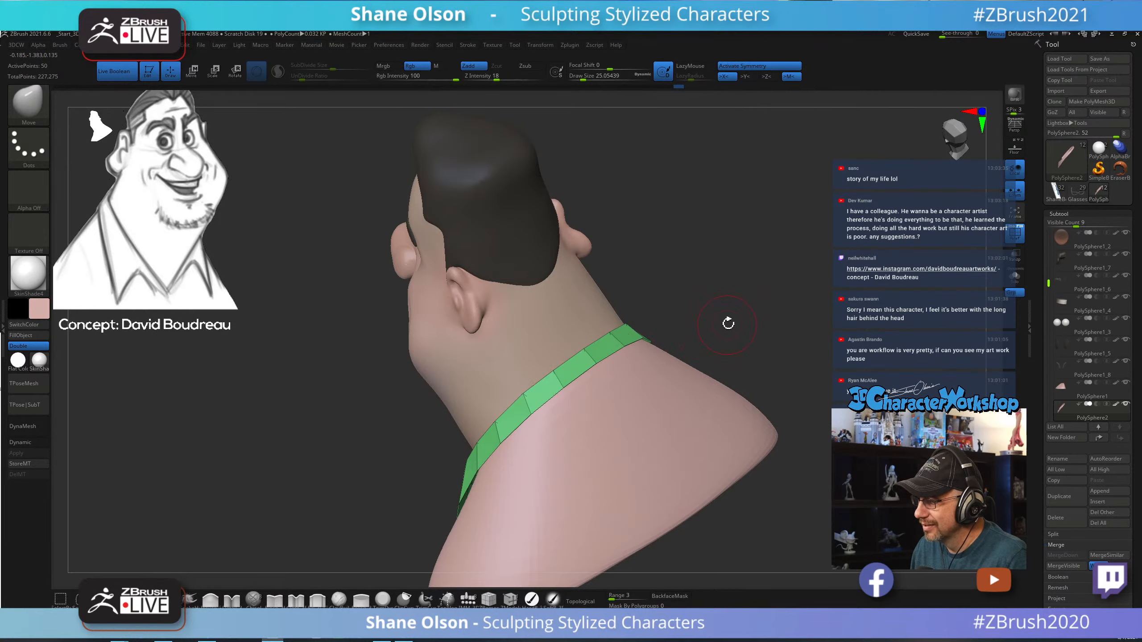
Refine the tips and outer edges of the front collar flaps, comparing them with the concept sketch.
{"action": "left_click_drag", "start_coordinate": [727, 321], "coordinate": [739, 373]}
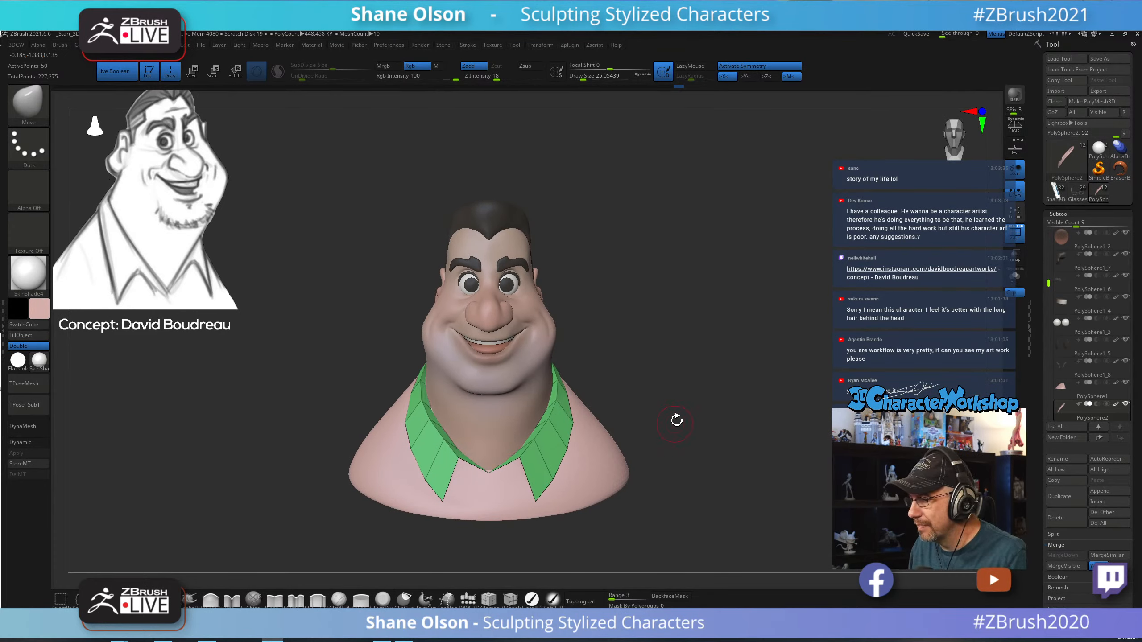
{"action": "mouse_move", "coordinate": [678, 352]}
{"action": "left_mouse_down"}
{"action": "mouse_move", "coordinate": [698, 314]}
{"action": "mouse_move", "coordinate": [690, 352]}
{"action": "mouse_move", "coordinate": [754, 340]}
{"action": "left_mouse_up"}
{"action": "mouse_move", "coordinate": [538, 474]}
{"action": "left_mouse_down"}
{"action": "mouse_move", "coordinate": [574, 425]}
{"action": "mouse_move", "coordinate": [540, 477]}
{"action": "left_mouse_up"}
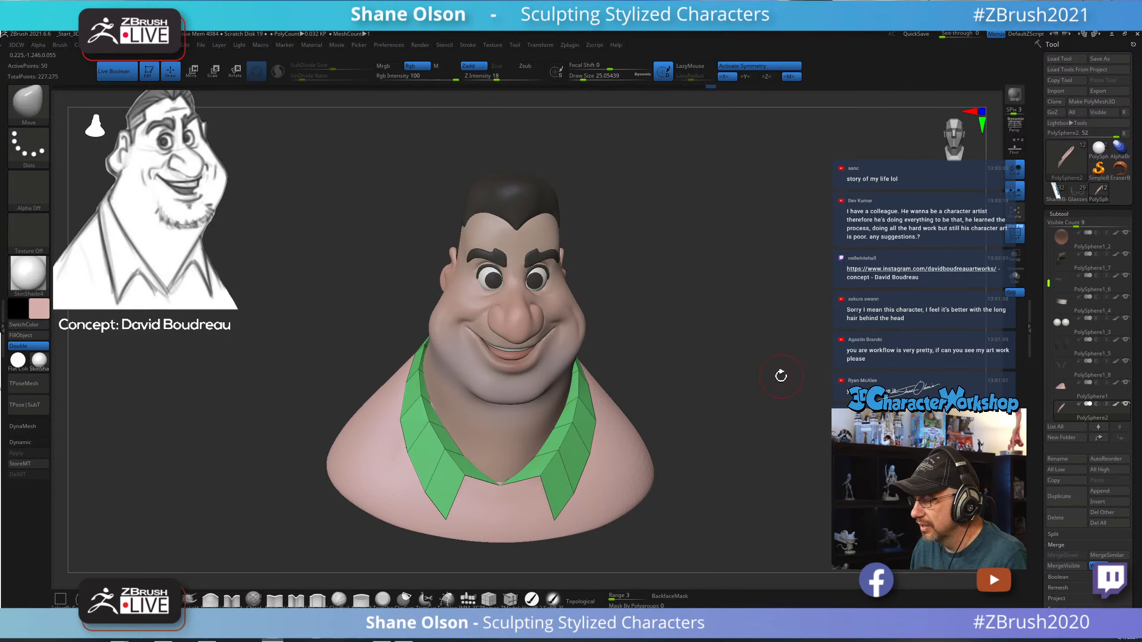
{"action": "left_click_drag", "start_coordinate": [695, 340], "coordinate": [609, 360]}
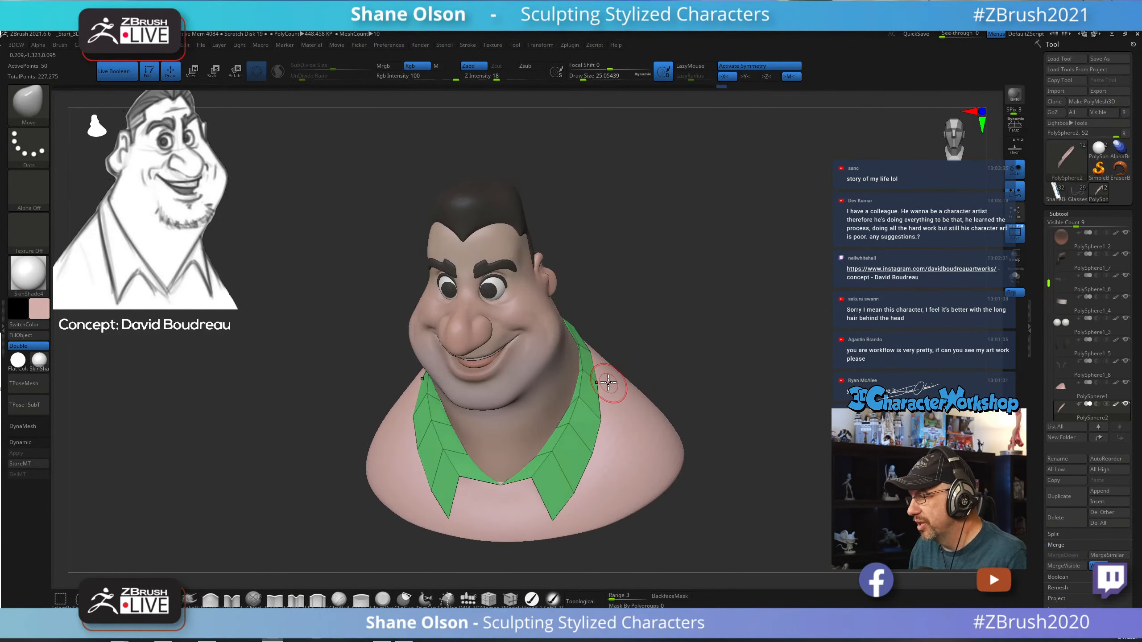
{"action": "left_click_drag", "start_coordinate": [666, 315], "coordinate": [637, 326]}
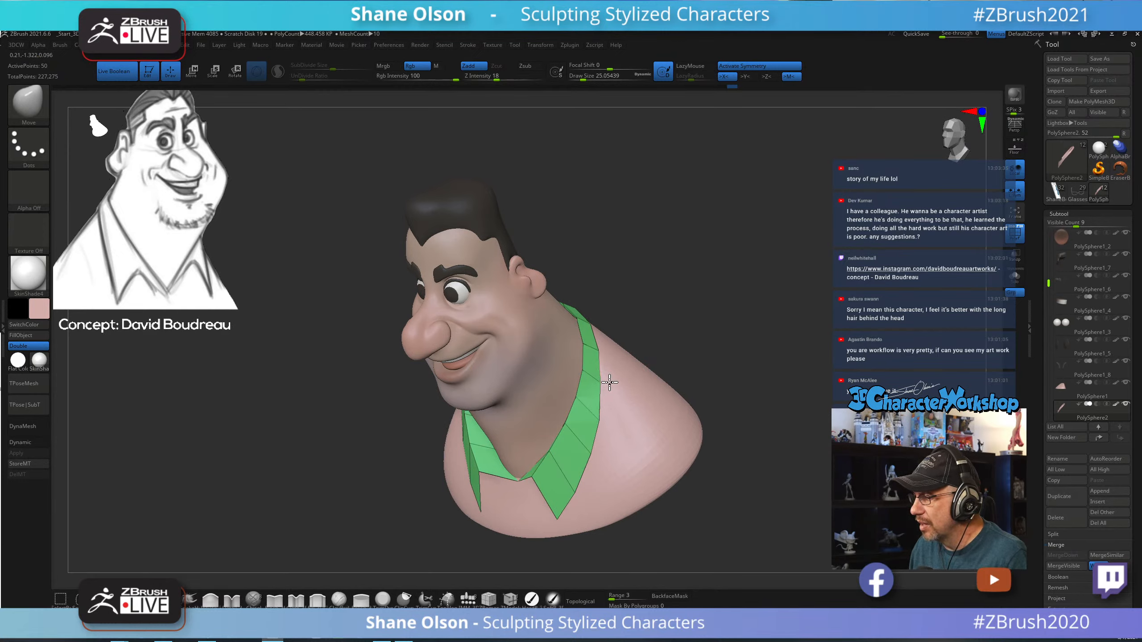
{"action": "left_click_drag", "start_coordinate": [683, 324], "coordinate": [693, 360], "text": "shift"}
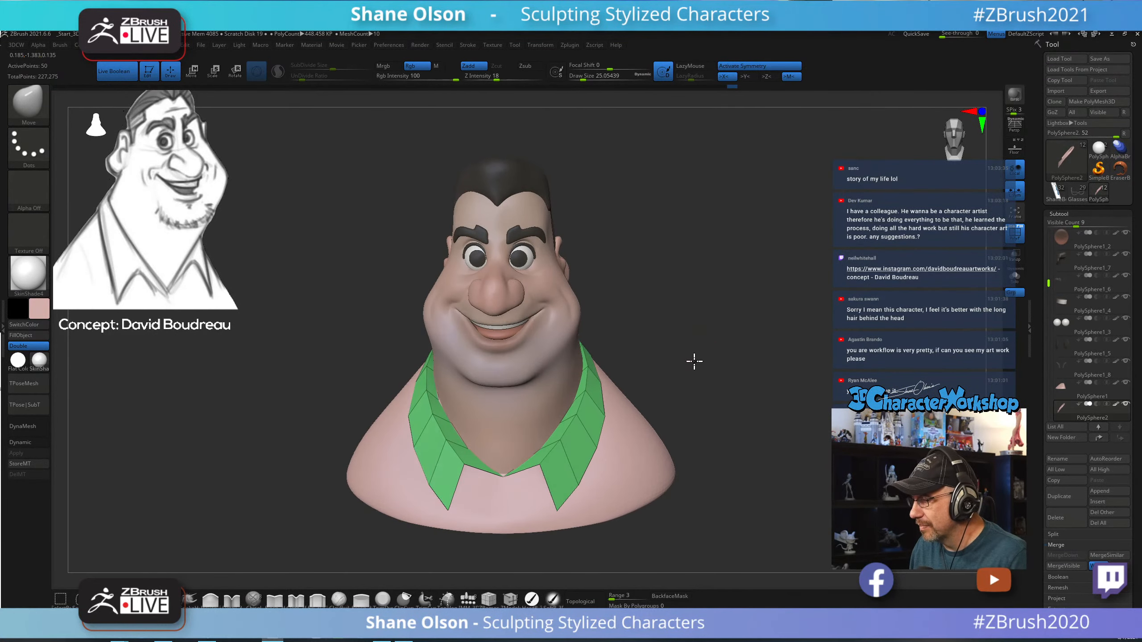
{"action": "left_click_drag", "start_coordinate": [564, 520], "coordinate": [713, 400]}
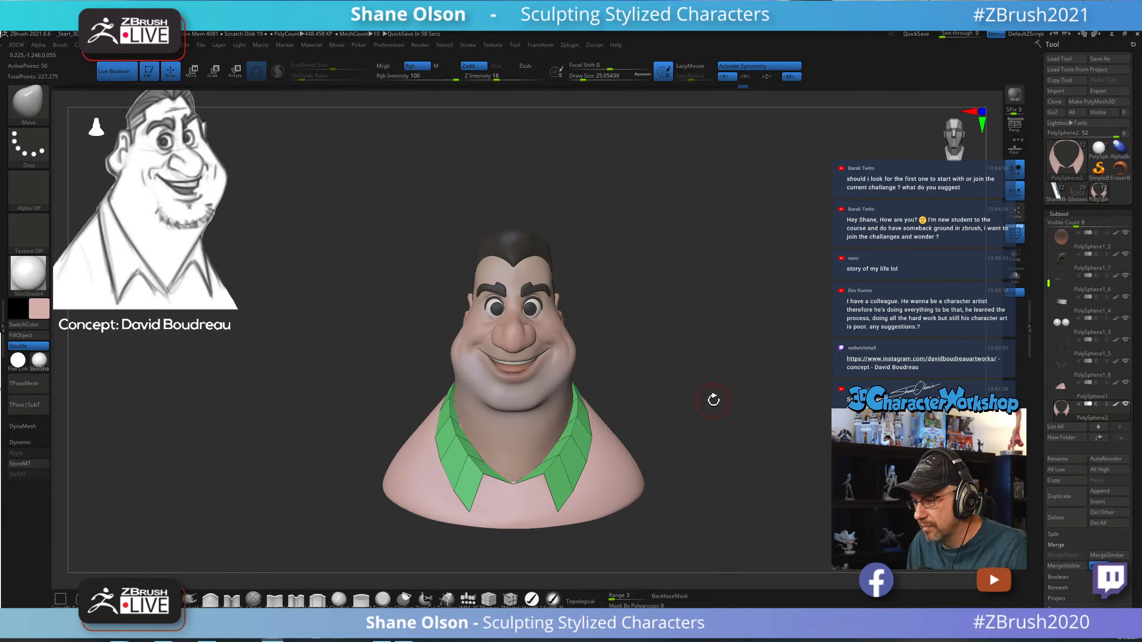
{"action": "left_click_drag", "start_coordinate": [713, 399], "coordinate": [805, 375]}
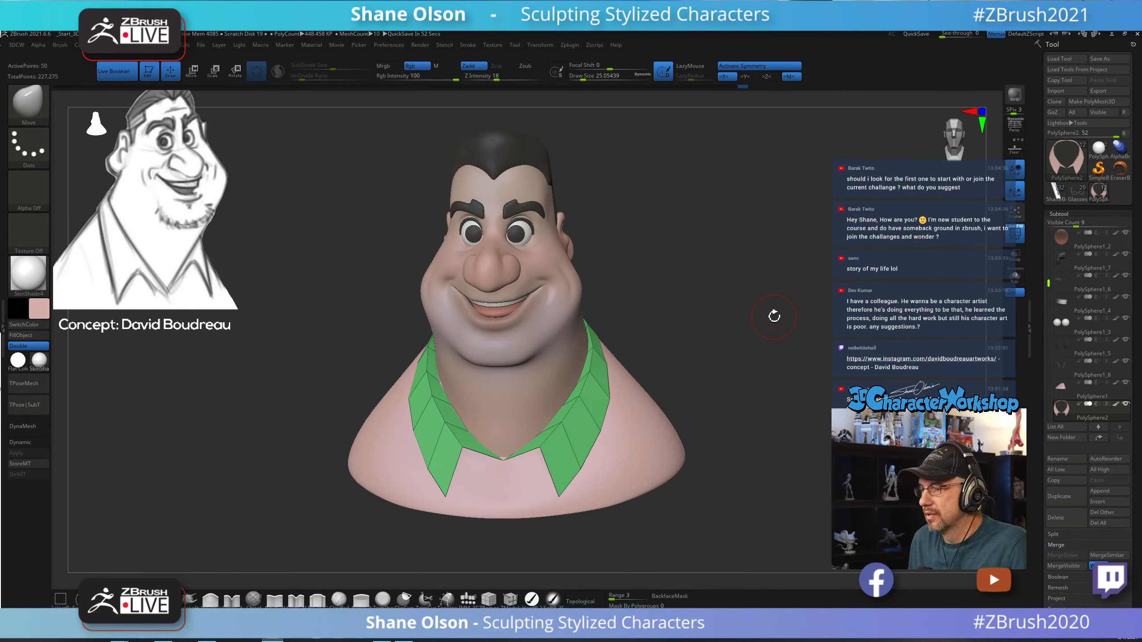
{"action": "mouse_move", "coordinate": [772, 278]}
{"action": "left_mouse_down", "text": "alt"}
{"action": "mouse_move", "coordinate": [764, 296]}
{"action": "mouse_move", "coordinate": [775, 299]}
{"action": "left_mouse_up", "text": "alt"}
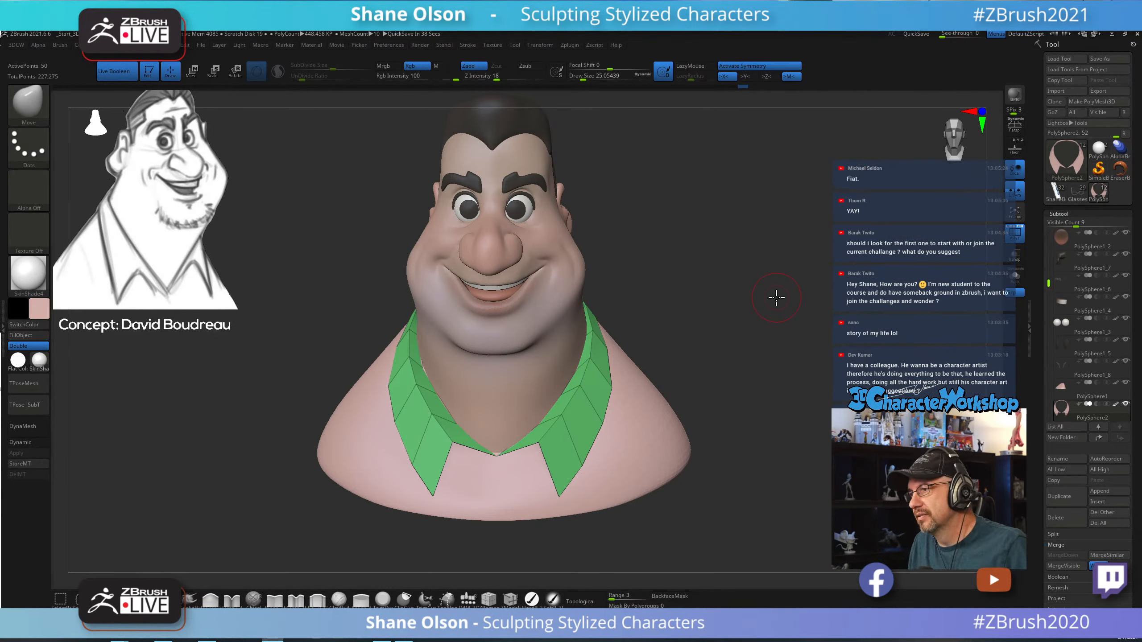
{"action": "left_click_drag", "start_coordinate": [775, 299], "coordinate": [726, 288]}
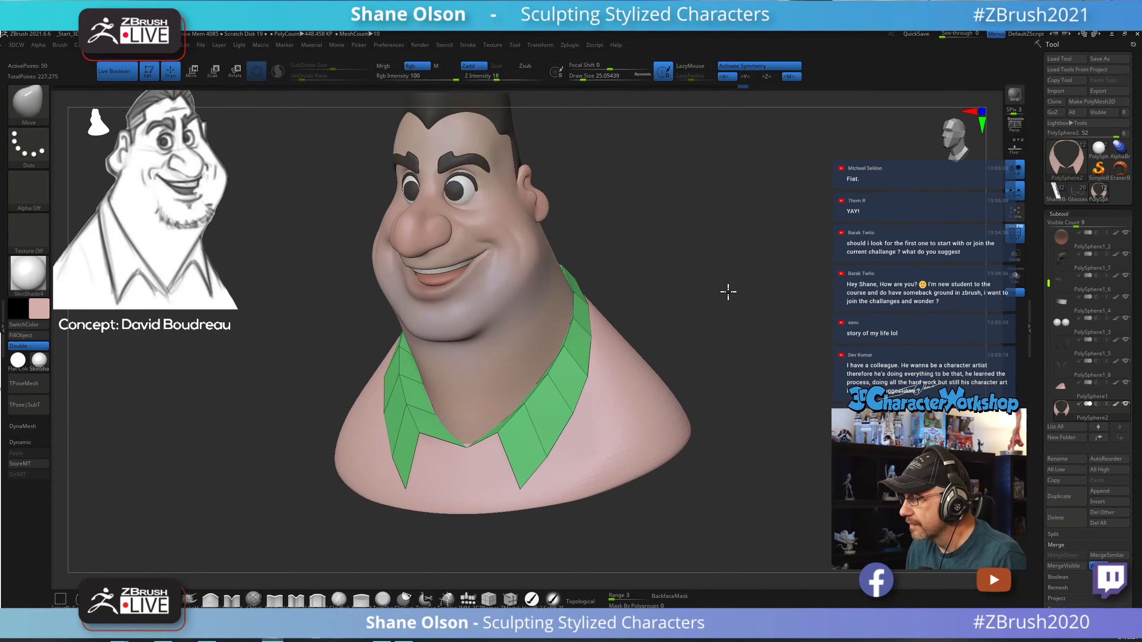
{"action": "right_click", "coordinate": [727, 289]}
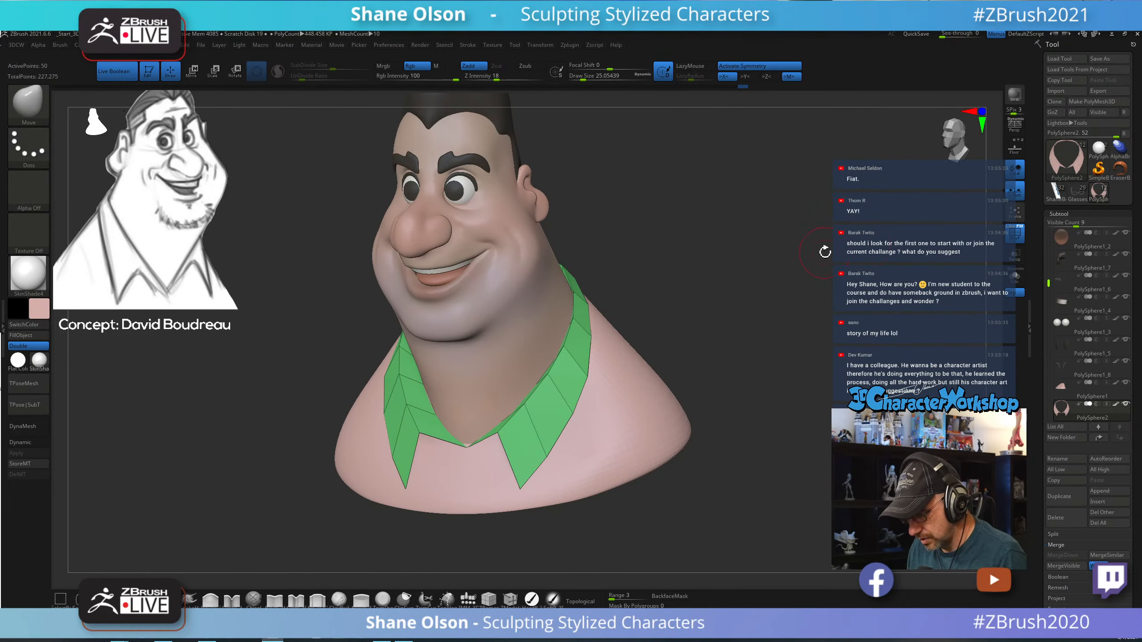
Preview the collar with dynamic subdivision and crease its border edges.
{"action": "key", "text": "d"}
{"action": "left_click_drag", "start_coordinate": [790, 271], "coordinate": [783, 295], "text": "shift"}
{"action": "key", "text": "space"}
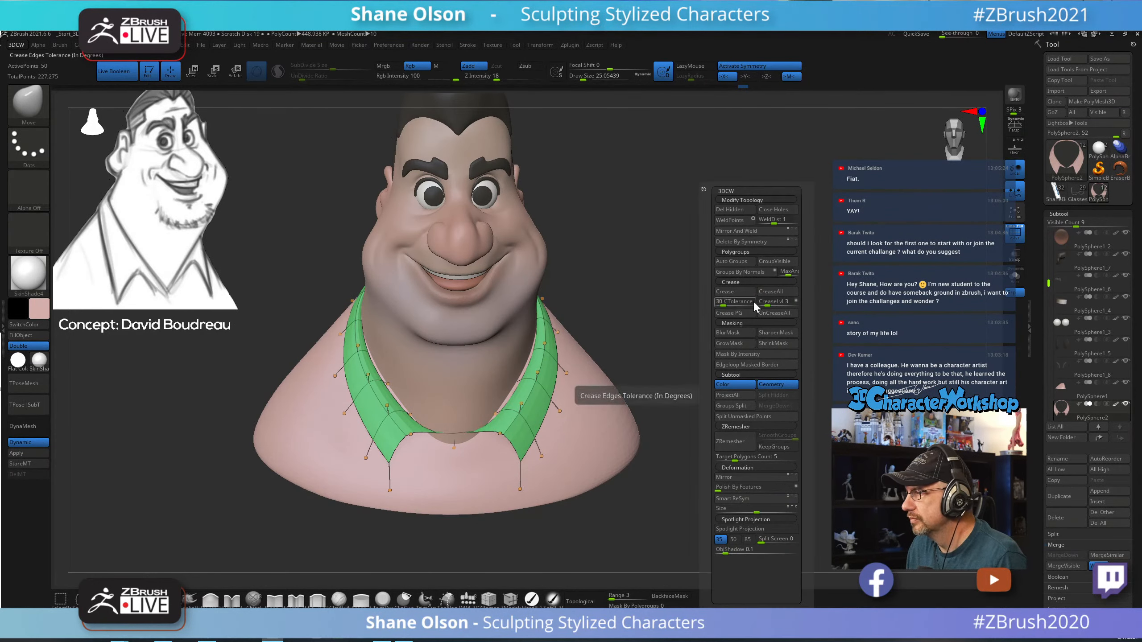
{"action": "key", "text": "space"}
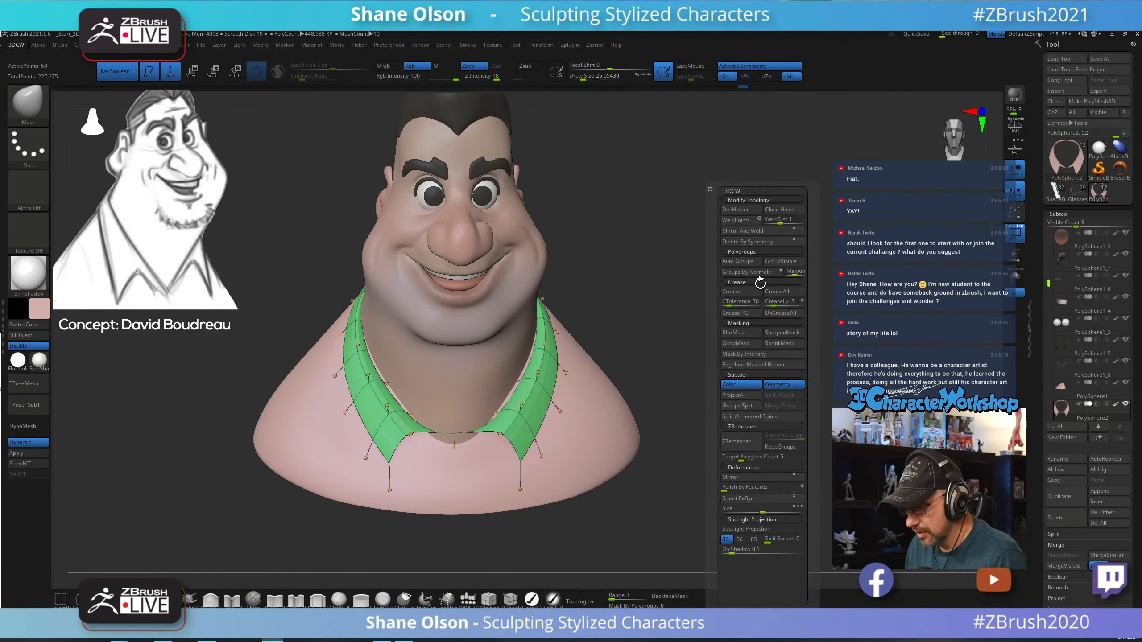
{"action": "left_click", "coordinate": [740, 293]}
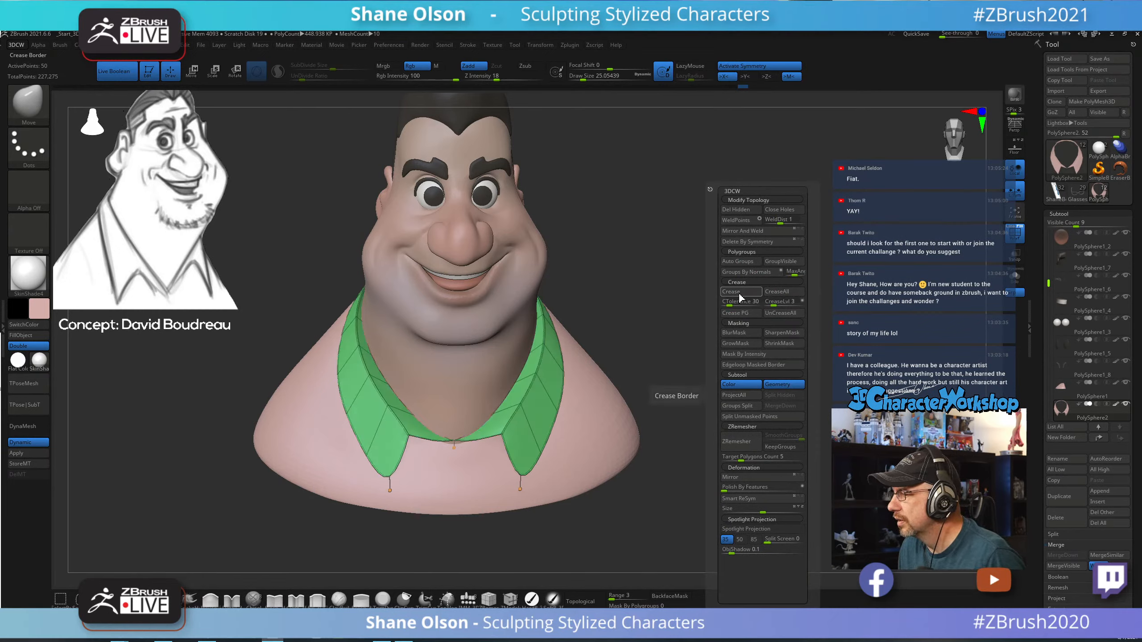
{"action": "left_click_drag", "start_coordinate": [798, 317], "coordinate": [785, 239]}
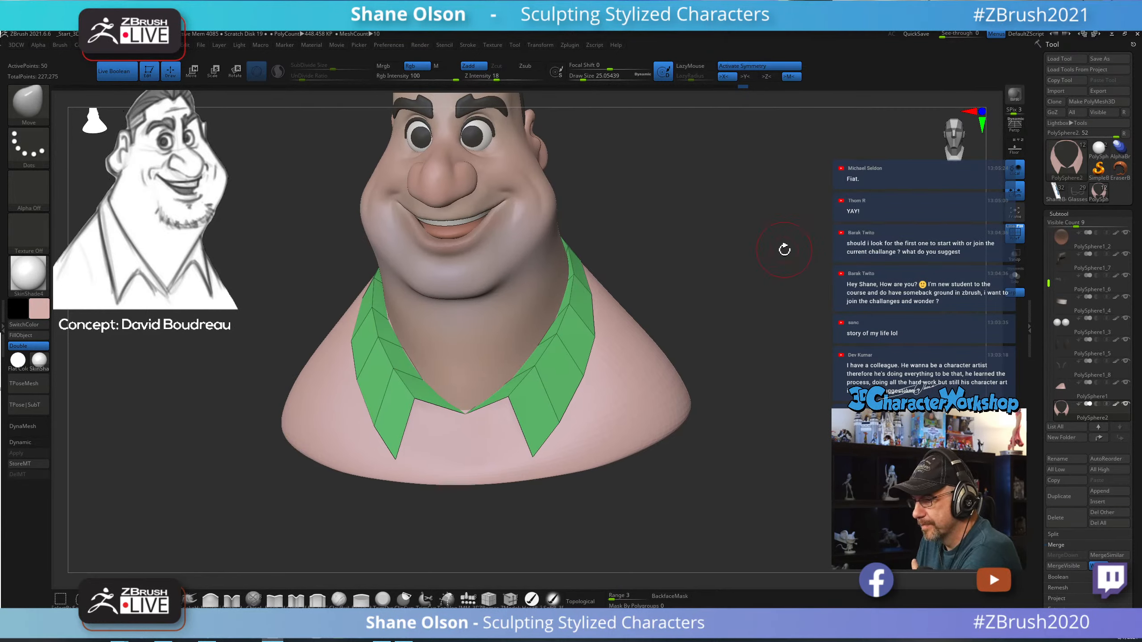
Bevel the complete edge loop along the collar's fold with ZModeler, using a single row and linear edge.
{"action": "left_click_drag", "start_coordinate": [752, 257], "coordinate": [774, 227], "text": "alt"}
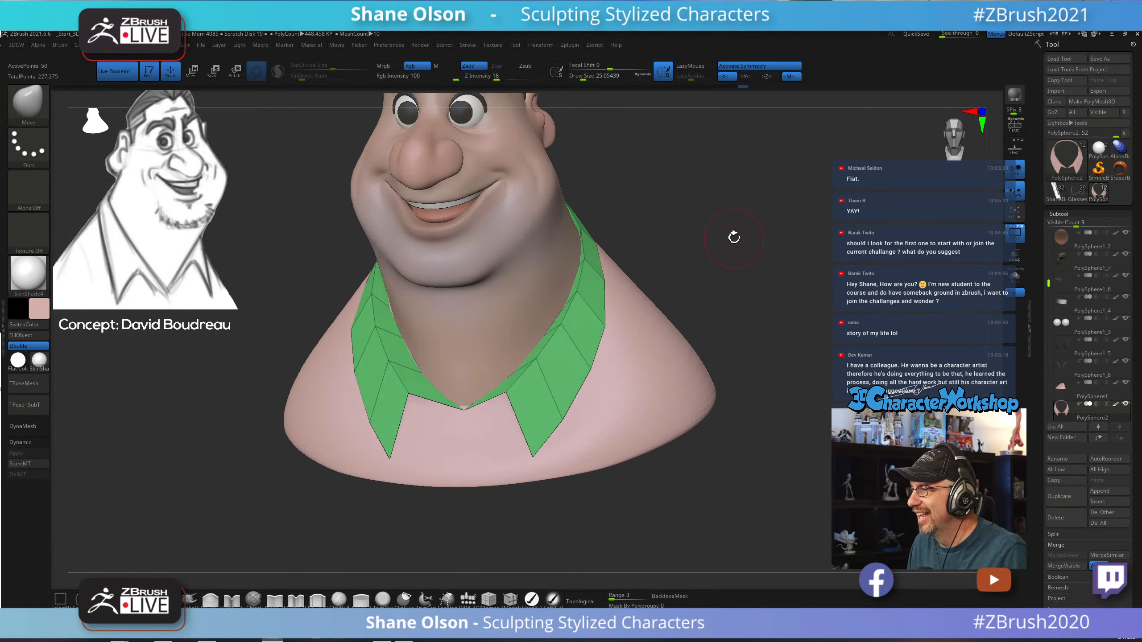
{"action": "left_click", "coordinate": [511, 598]}
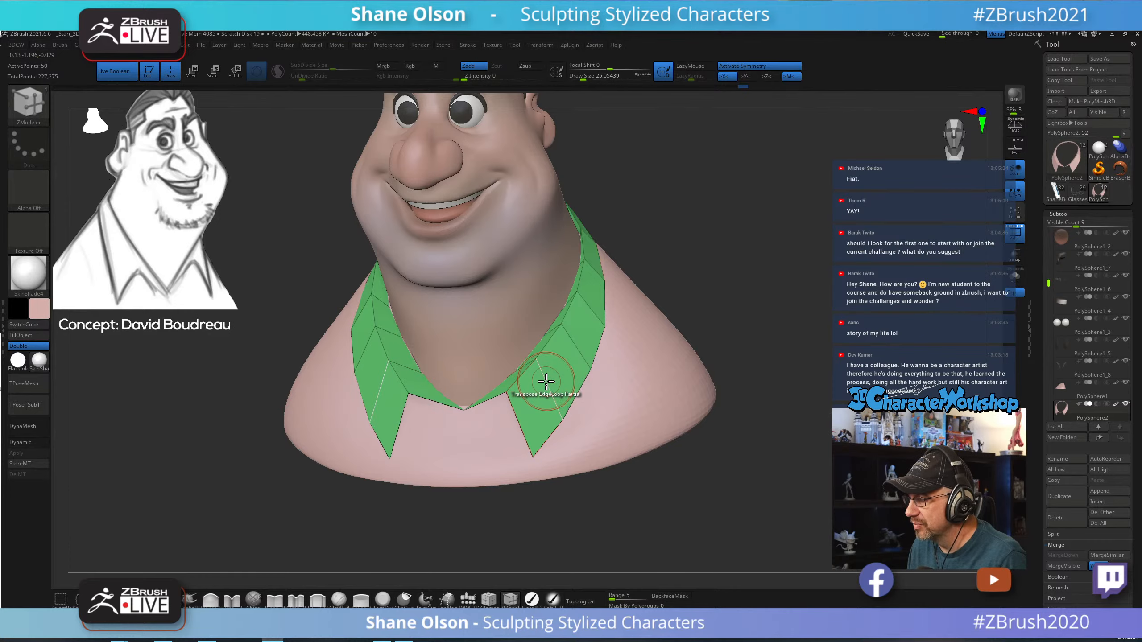
{"action": "left_click_drag", "start_coordinate": [739, 282], "coordinate": [740, 295], "text": "alt"}
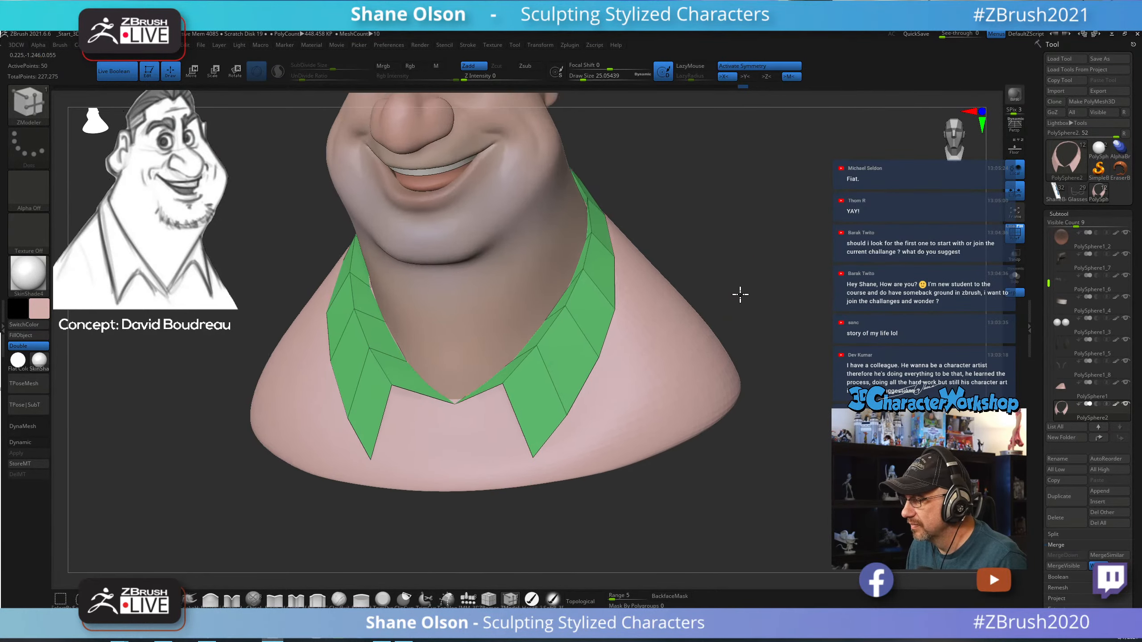
{"action": "left_click_drag", "start_coordinate": [783, 237], "coordinate": [747, 296], "text": "alt"}
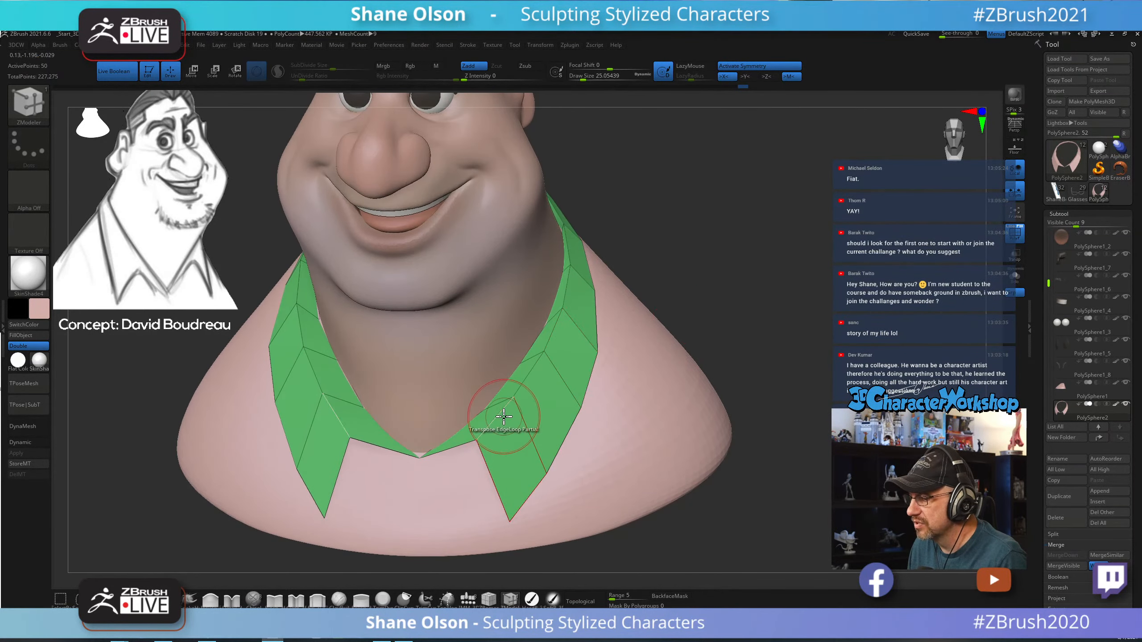
{"action": "key", "text": "space"}
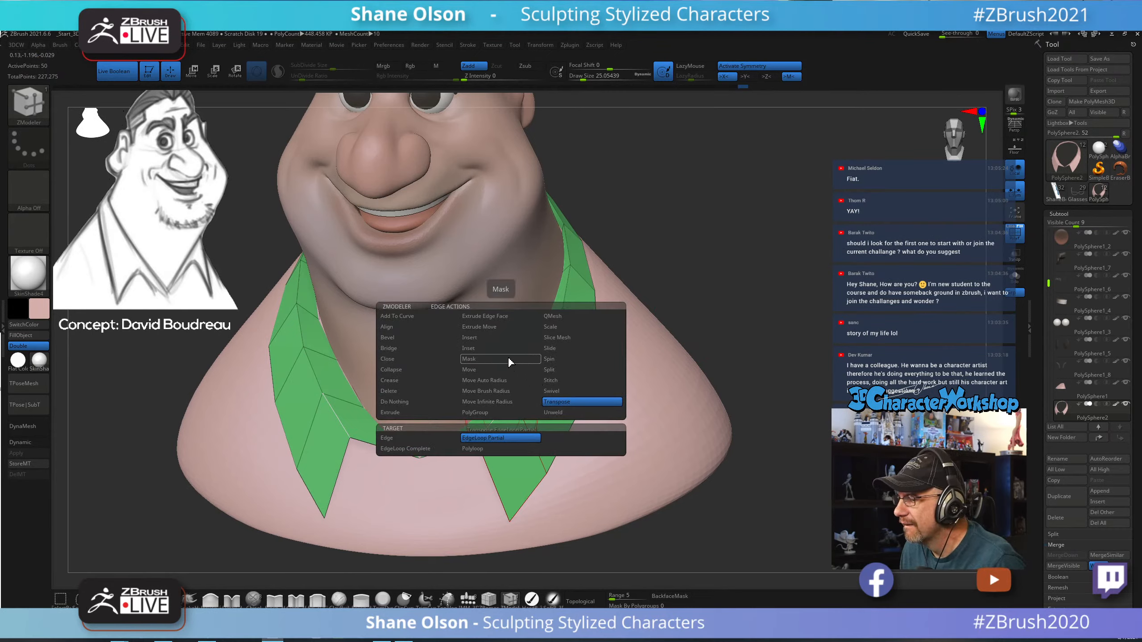
{"action": "left_click", "coordinate": [402, 341]}
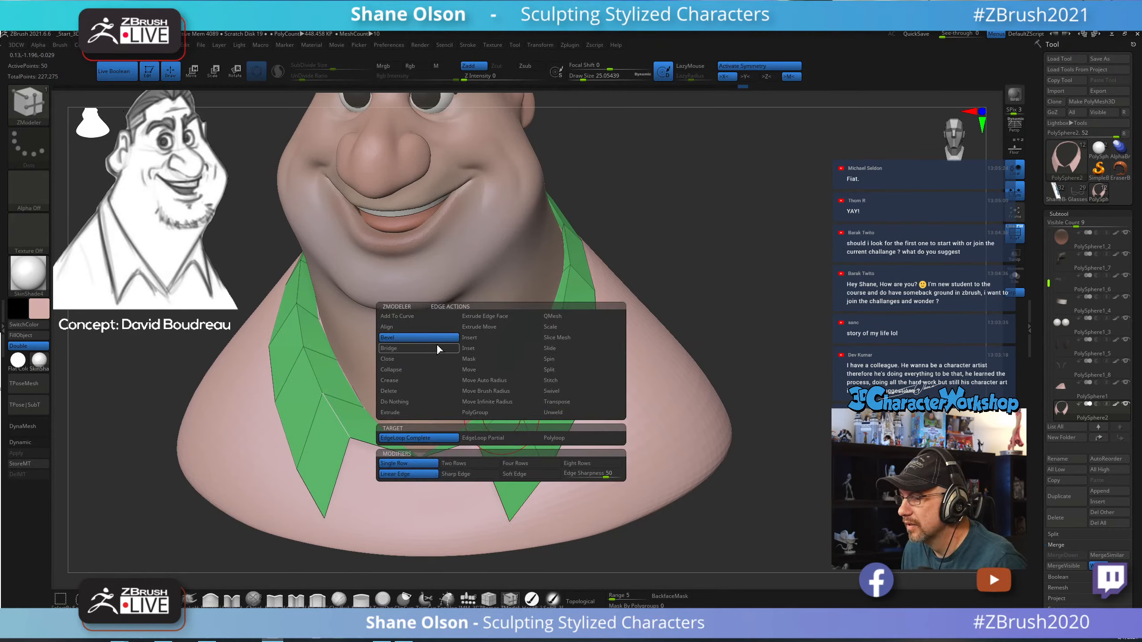
{"action": "left_click", "coordinate": [482, 443]}
{"action": "left_click", "coordinate": [429, 443]}
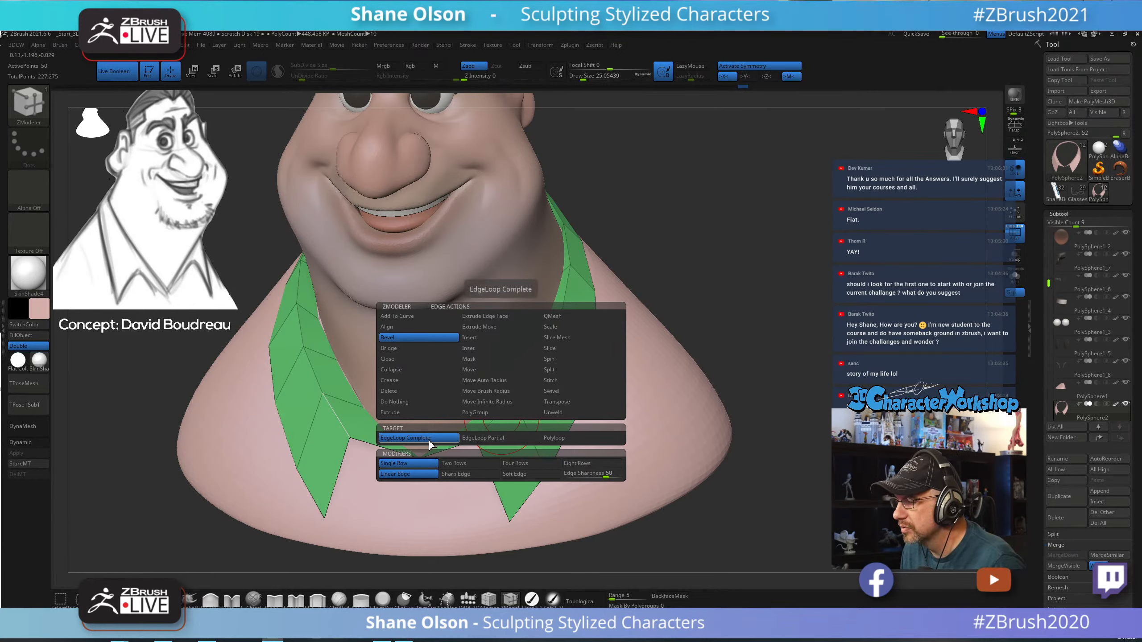
{"action": "left_click_drag", "start_coordinate": [526, 392], "coordinate": [532, 381]}
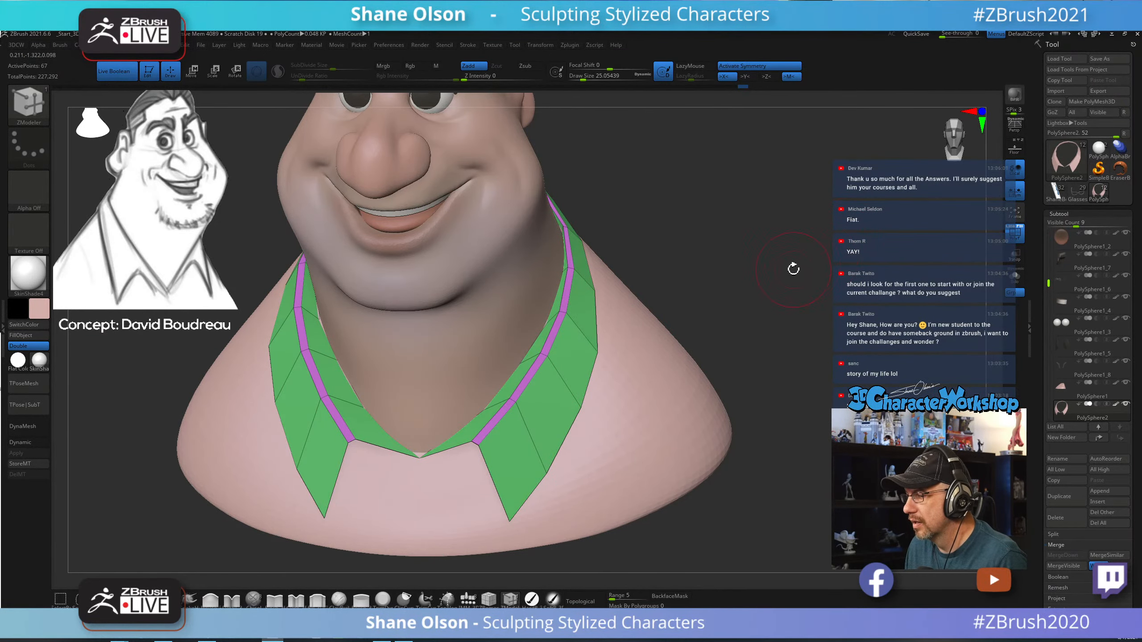
Try the ZModeler Slide edge action for complete edge loops on the collar's bevelled fold.
{"action": "mouse_move", "coordinate": [793, 269]}
{"action": "left_mouse_down"}
{"action": "mouse_move", "coordinate": [787, 232]}
{"action": "mouse_move", "coordinate": [770, 283]}
{"action": "mouse_move", "coordinate": [786, 284]}
{"action": "left_mouse_up"}
{"action": "key", "text": "space"}
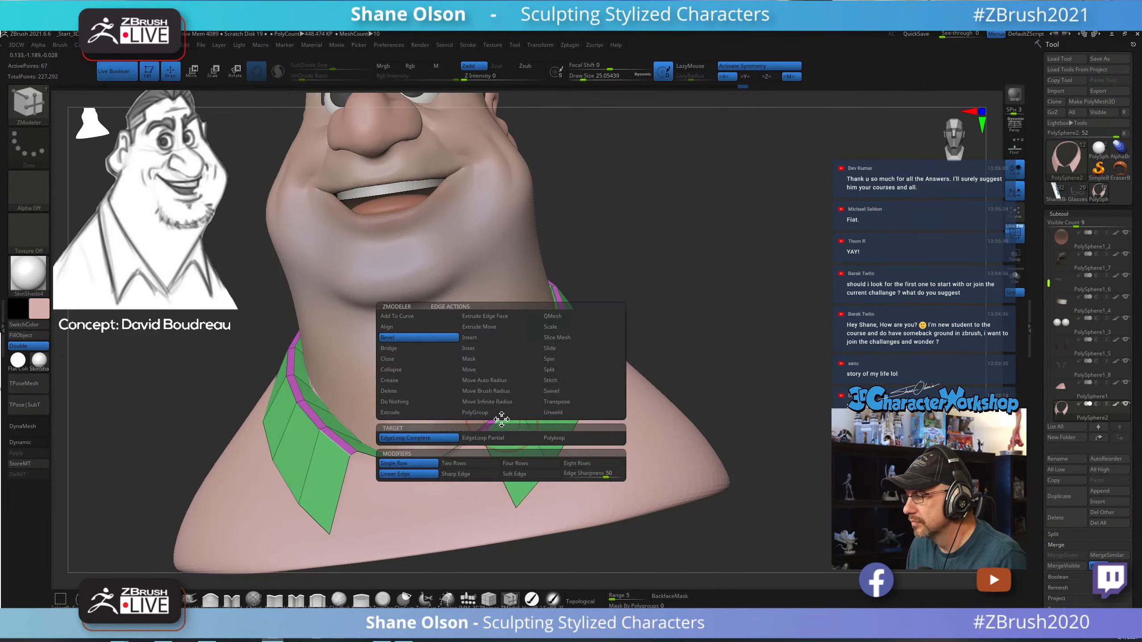
{"action": "left_click", "coordinate": [565, 351]}
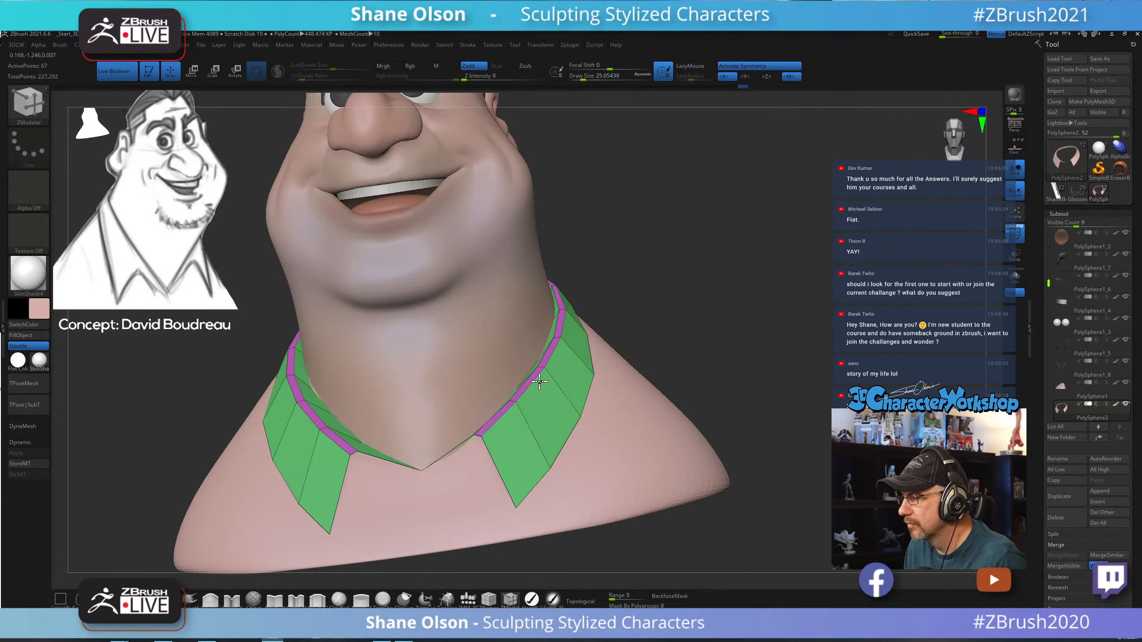
{"action": "left_click_drag", "start_coordinate": [690, 313], "coordinate": [642, 341]}
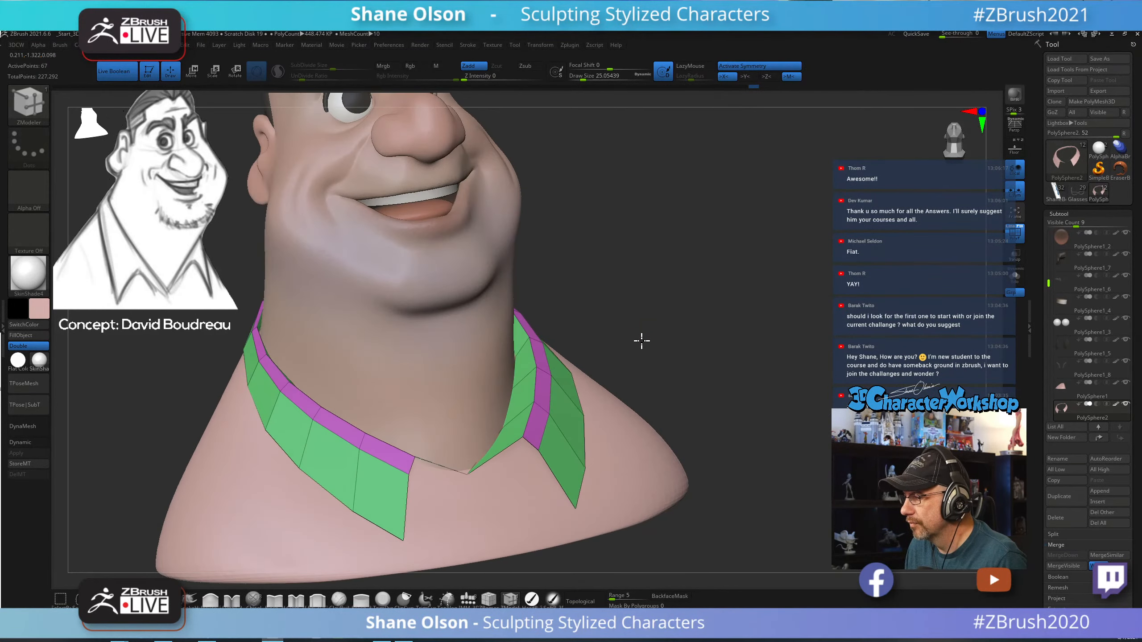
{"action": "left_click_drag", "start_coordinate": [742, 272], "coordinate": [757, 314]}
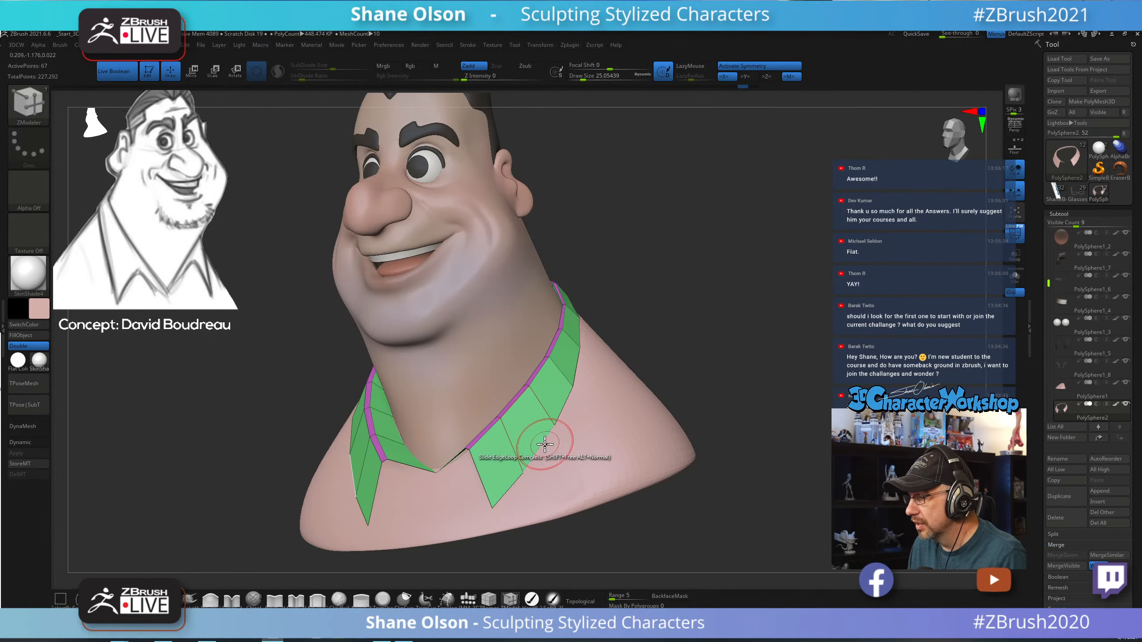
Set the ZModeler edge action to Crease for single edges and preview the collar with dynamic subdivision.
{"action": "key", "text": "space"}
{"action": "left_click", "coordinate": [451, 377]}
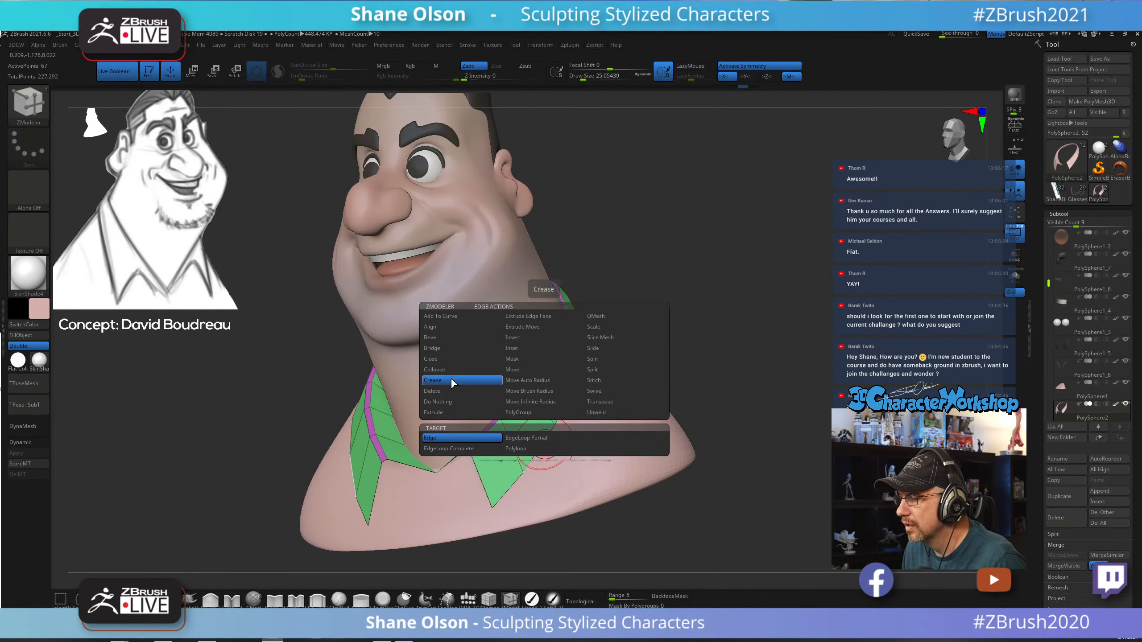
{"action": "left_click_drag", "start_coordinate": [668, 319], "coordinate": [693, 318]}
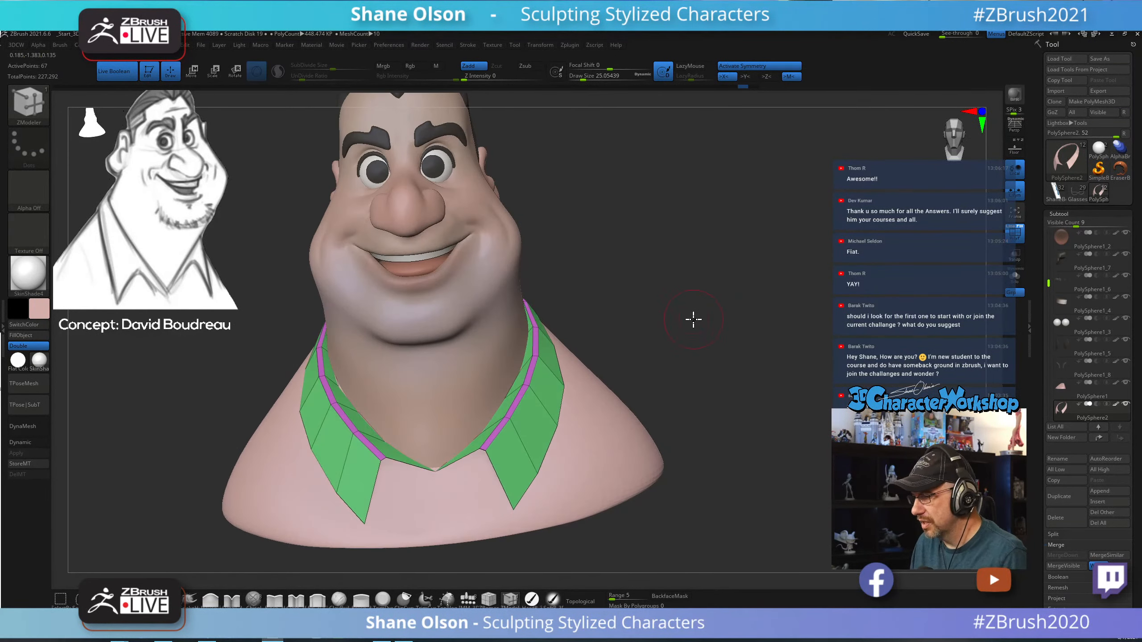
{"action": "key", "text": "d"}
{"action": "left_click_drag", "start_coordinate": [737, 286], "coordinate": [734, 299]}
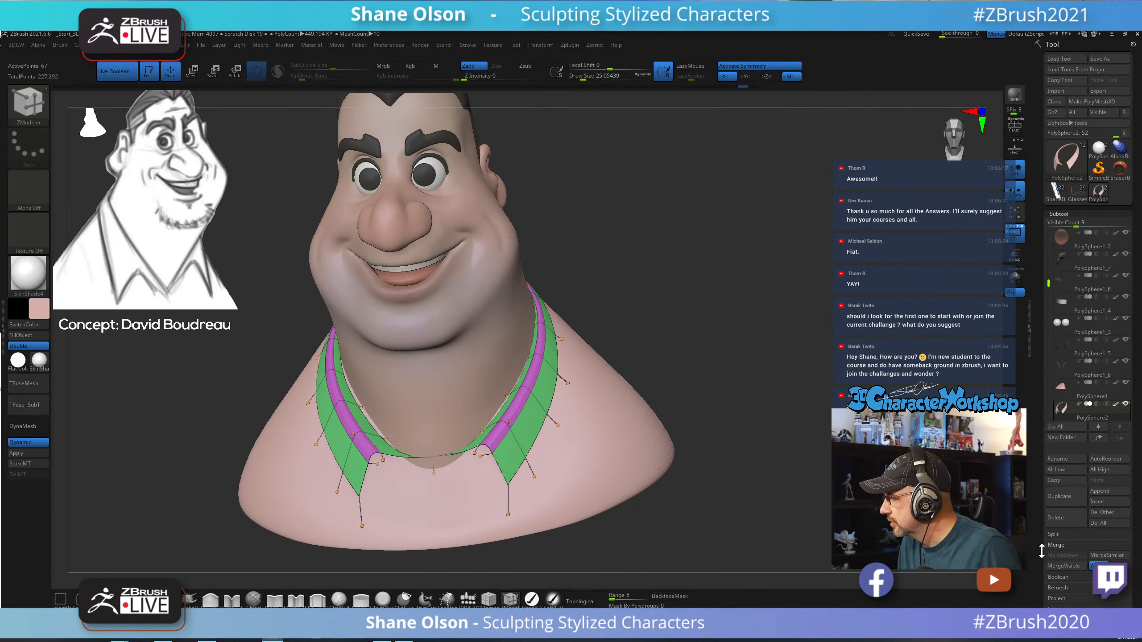
Give the collar a dynamic subdivision thickness of 0.01072, turn off Post SubDiv and hide the polyframe.
{"action": "left_click_drag", "start_coordinate": [1039, 552], "coordinate": [1035, 489]}
{"action": "left_click", "coordinate": [1070, 487]}
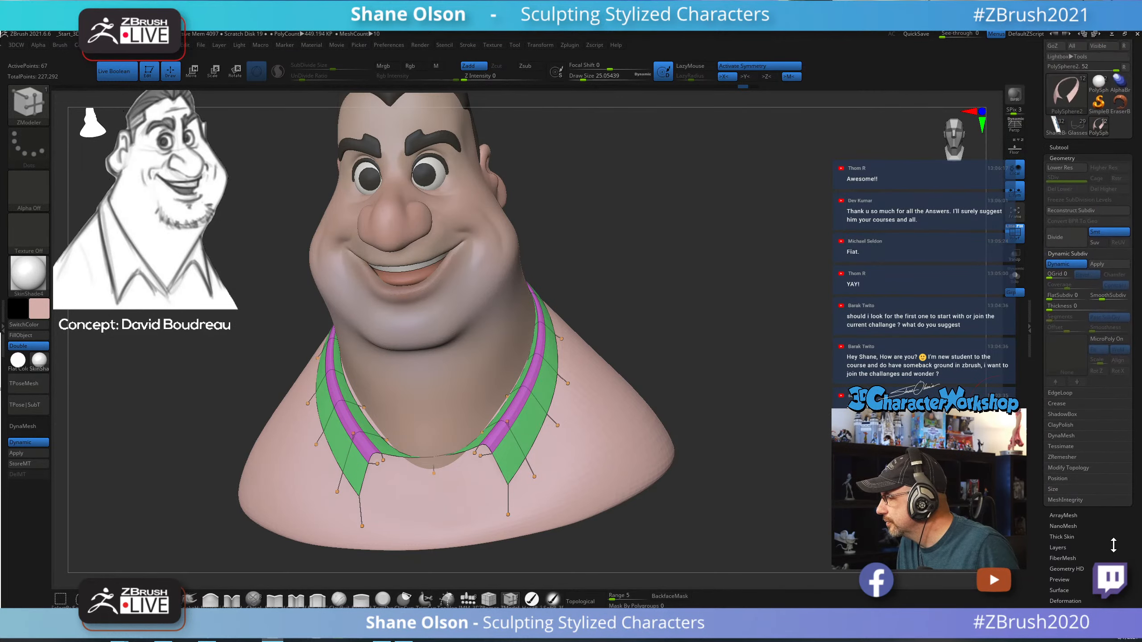
{"action": "left_click_drag", "start_coordinate": [1051, 373], "coordinate": [1065, 373]}
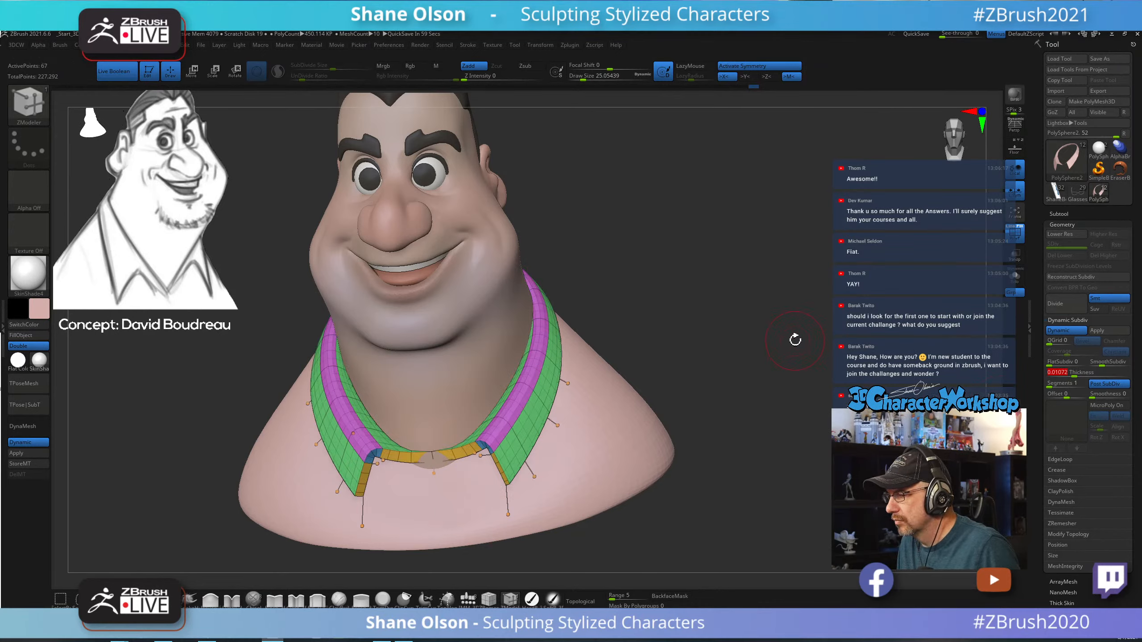
{"action": "left_click", "coordinate": [1108, 383]}
{"action": "left_click_drag", "start_coordinate": [775, 321], "coordinate": [724, 296]}
{"action": "key", "text": "shift+f"}
{"action": "left_click_drag", "start_coordinate": [657, 367], "coordinate": [607, 393]}
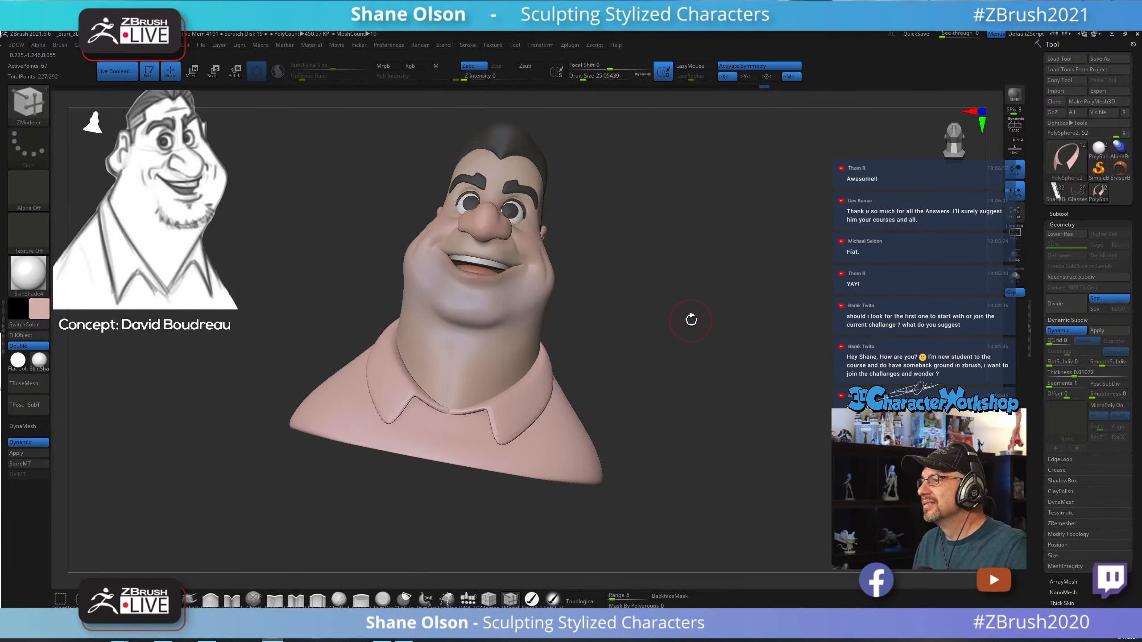
Examine the thickened collar from the front and sides and compare its flaps with the concept sketch.
{"action": "mouse_move", "coordinate": [690, 321]}
{"action": "left_mouse_down"}
{"action": "mouse_move", "coordinate": [706, 334]}
{"action": "mouse_move", "coordinate": [685, 335]}
{"action": "left_mouse_up"}
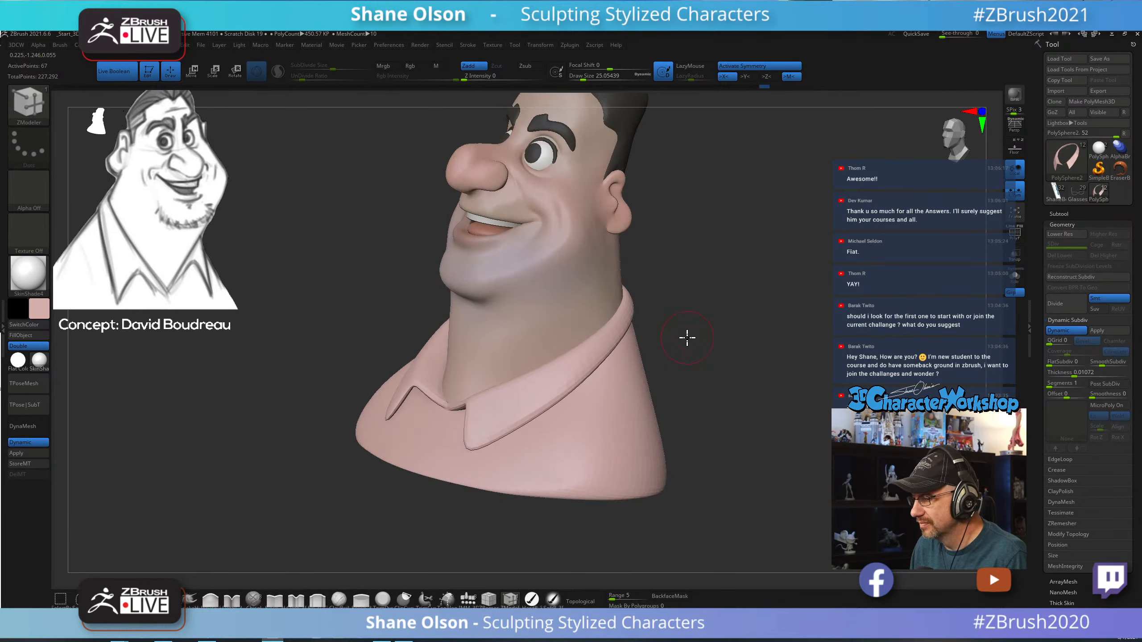
{"action": "mouse_move", "coordinate": [758, 345]}
{"action": "left_mouse_down"}
{"action": "mouse_move", "coordinate": [727, 357]}
{"action": "mouse_move", "coordinate": [769, 326]}
{"action": "mouse_move", "coordinate": [693, 336]}
{"action": "mouse_move", "coordinate": [703, 317]}
{"action": "left_mouse_up"}
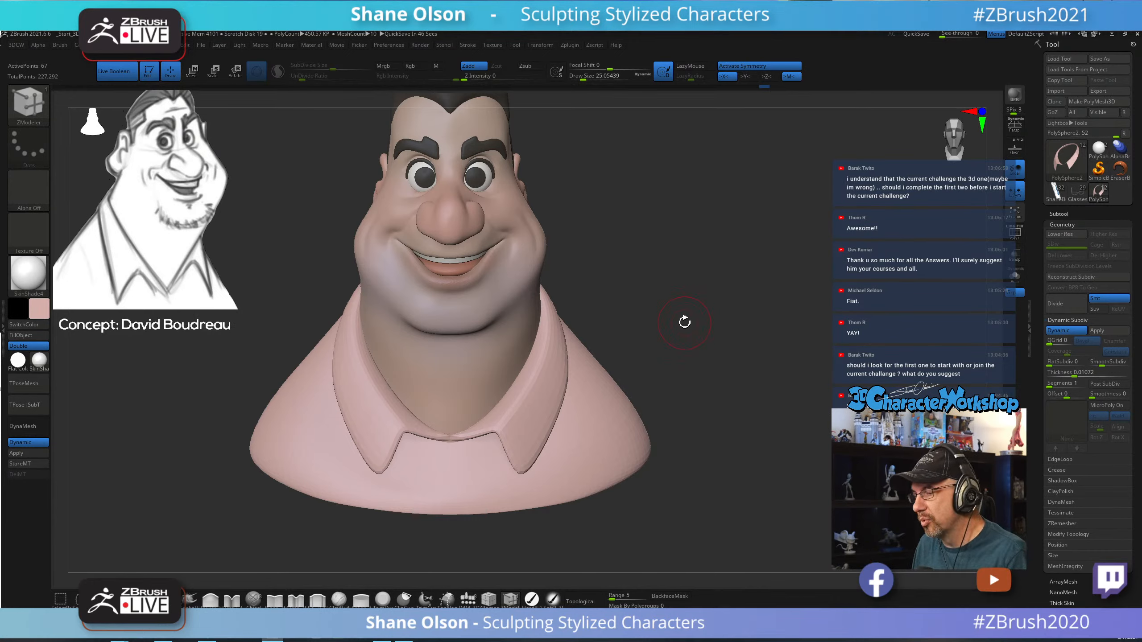
{"action": "mouse_move", "coordinate": [678, 327]}
{"action": "left_mouse_down"}
{"action": "mouse_move", "coordinate": [770, 293]}
{"action": "mouse_move", "coordinate": [736, 310]}
{"action": "left_mouse_up"}
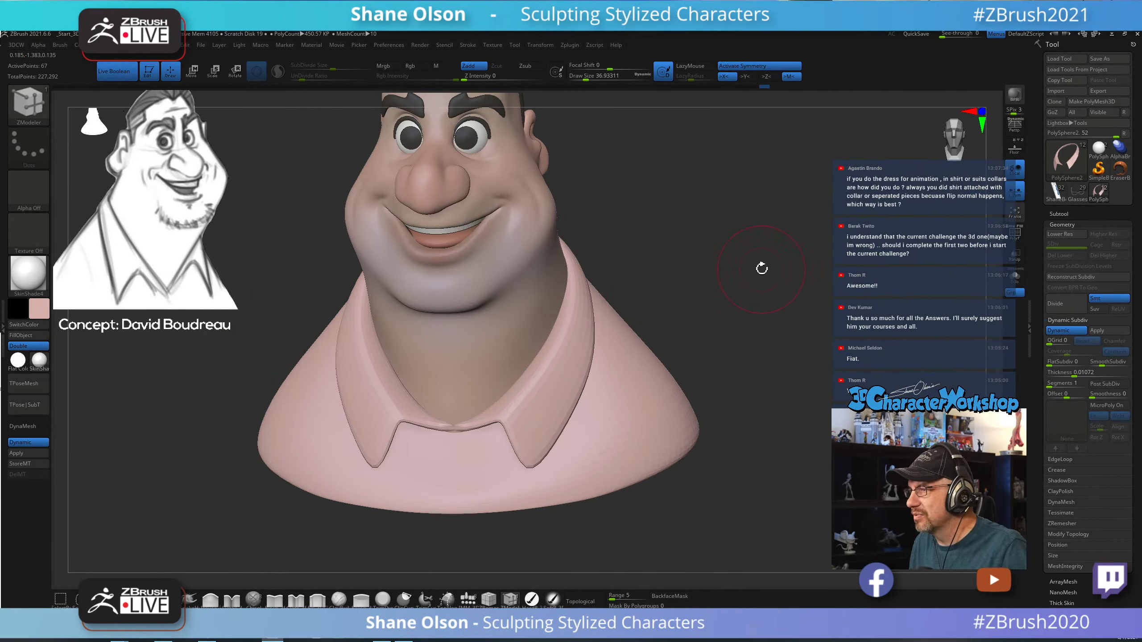
{"action": "left_click_drag", "start_coordinate": [761, 269], "coordinate": [764, 267]}
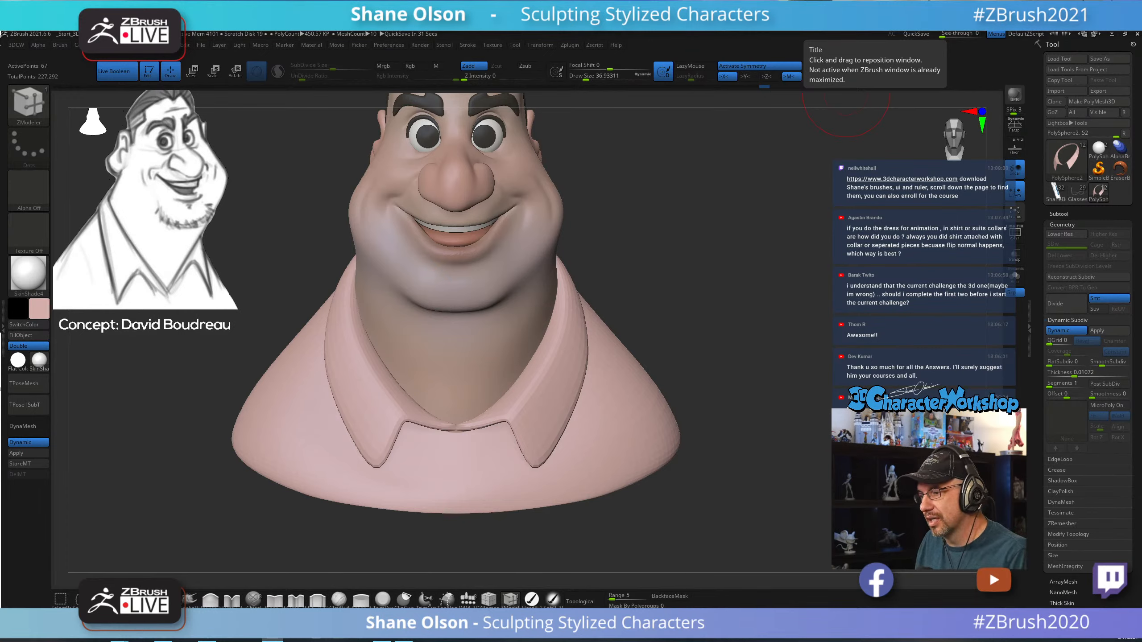
{"action": "left_click_drag", "start_coordinate": [739, 256], "coordinate": [722, 255]}
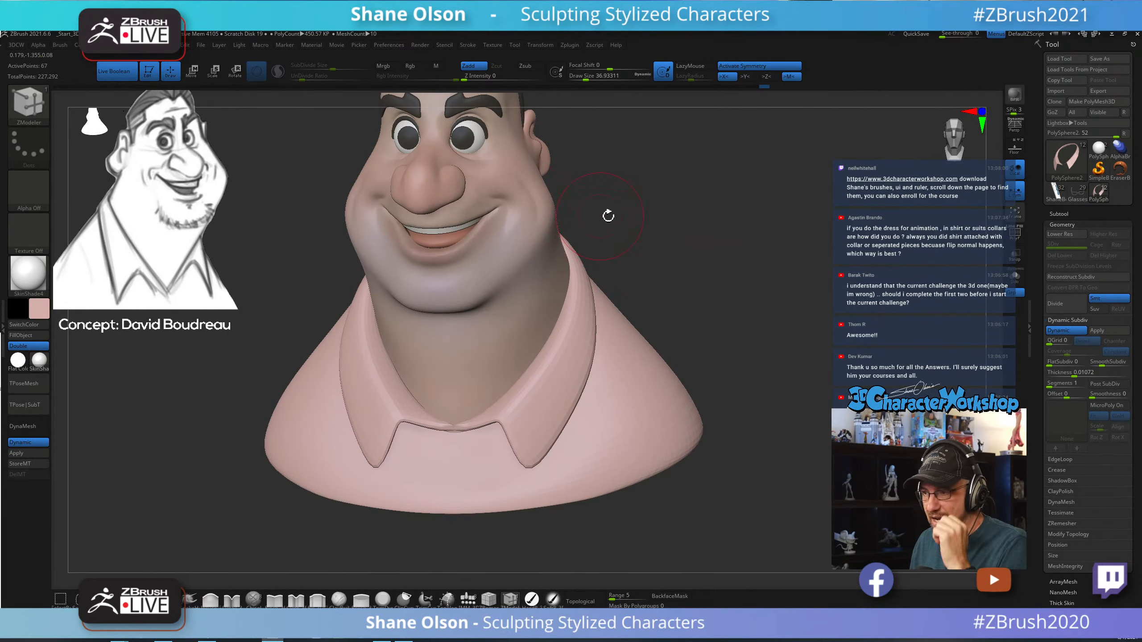
{"action": "mouse_move", "coordinate": [672, 221]}
{"action": "left_mouse_down"}
{"action": "mouse_move", "coordinate": [675, 199]}
{"action": "mouse_move", "coordinate": [676, 280]}
{"action": "left_mouse_up"}
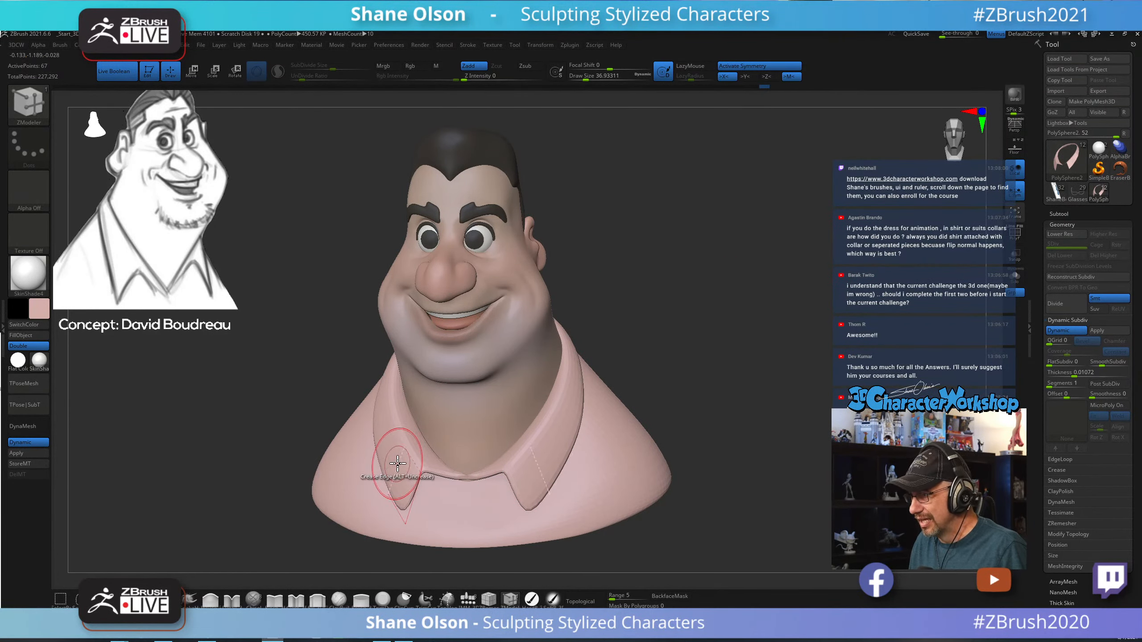
{"action": "left_click", "coordinate": [416, 485]}
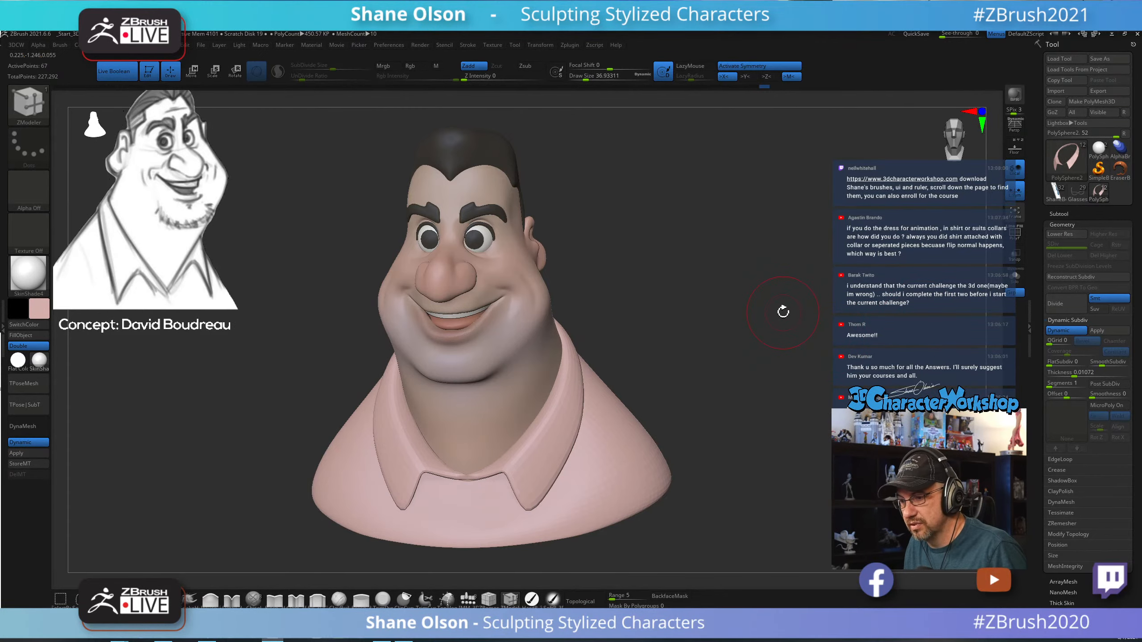
{"action": "left_click_drag", "start_coordinate": [708, 336], "coordinate": [714, 331]}
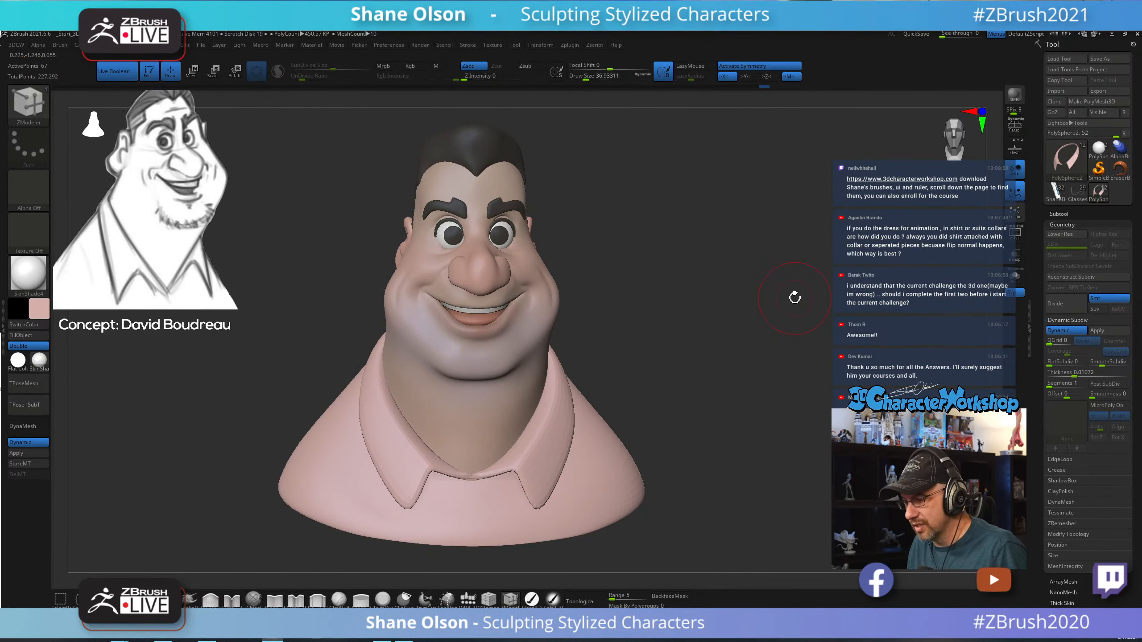
Insert supporting edge loops near the collar's front and outer borders with ZModeler and preview them with dynamic subdivision.
{"action": "key", "text": "shift+f"}
{"action": "left_click_drag", "start_coordinate": [829, 327], "coordinate": [841, 267]}
{"action": "key", "text": "shift+d"}
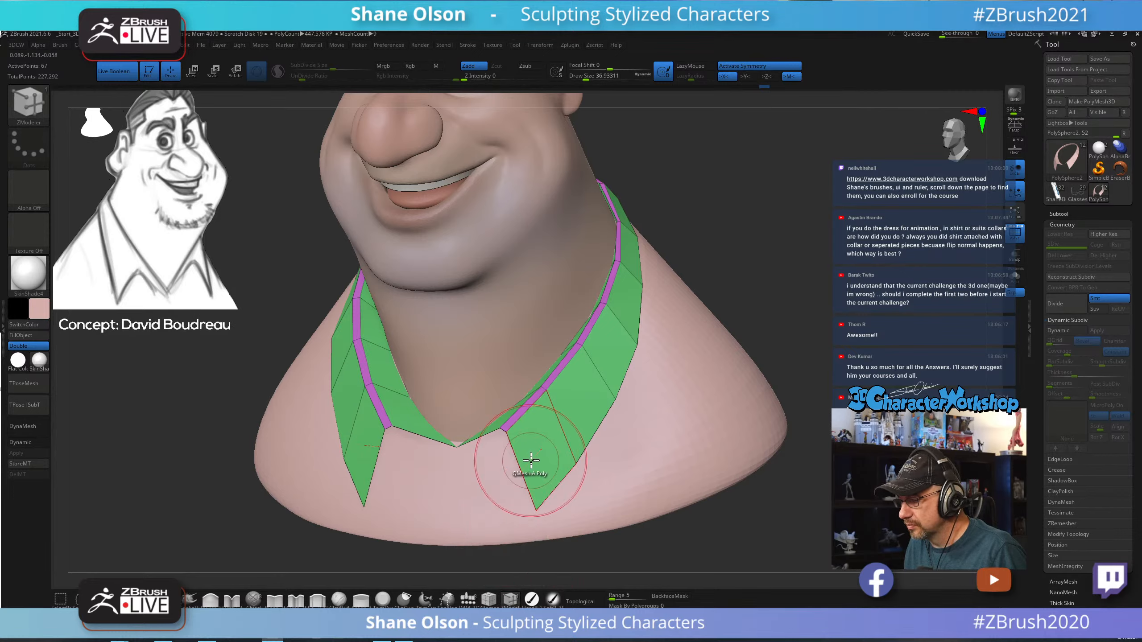
{"action": "key", "text": "space"}
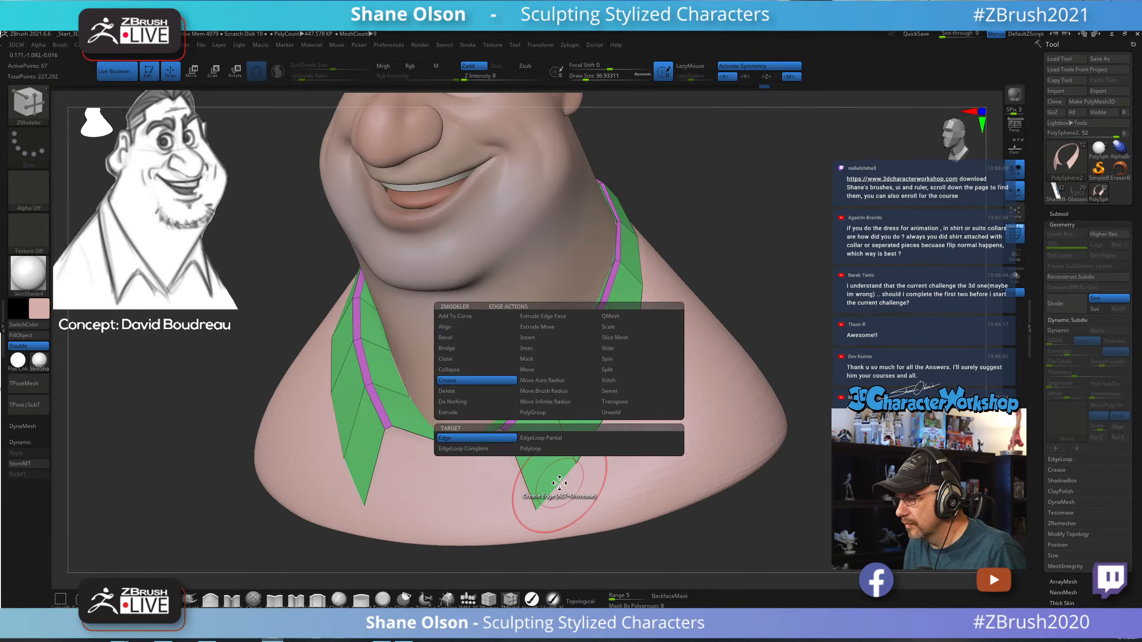
{"action": "left_click", "coordinate": [543, 338]}
{"action": "left_click_drag", "start_coordinate": [871, 301], "coordinate": [805, 317]}
{"action": "left_click", "coordinate": [551, 498]}
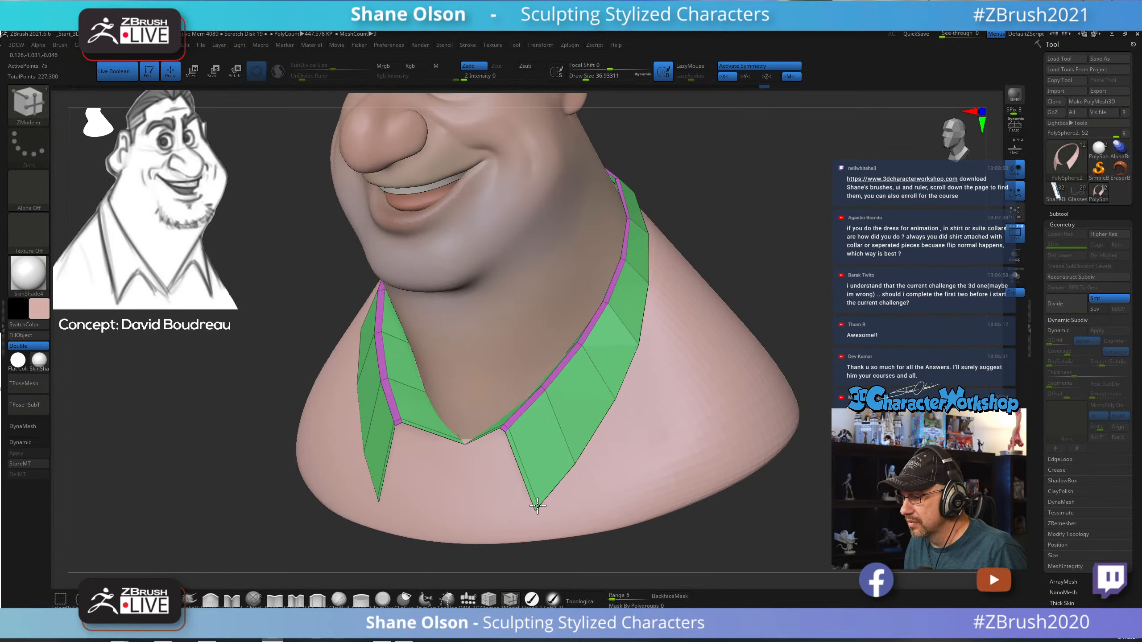
{"action": "left_click", "coordinate": [571, 455]}
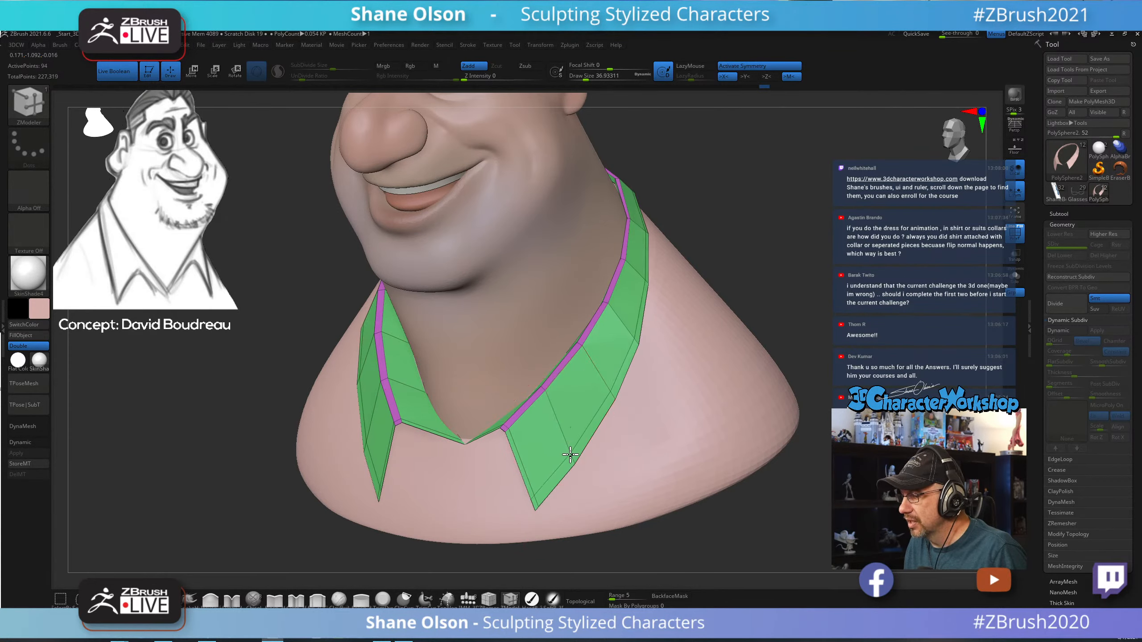
{"action": "mouse_move", "coordinate": [742, 303]}
{"action": "left_mouse_down"}
{"action": "mouse_move", "coordinate": [783, 270]}
{"action": "mouse_move", "coordinate": [790, 306]}
{"action": "mouse_move", "coordinate": [790, 292]}
{"action": "left_mouse_up"}
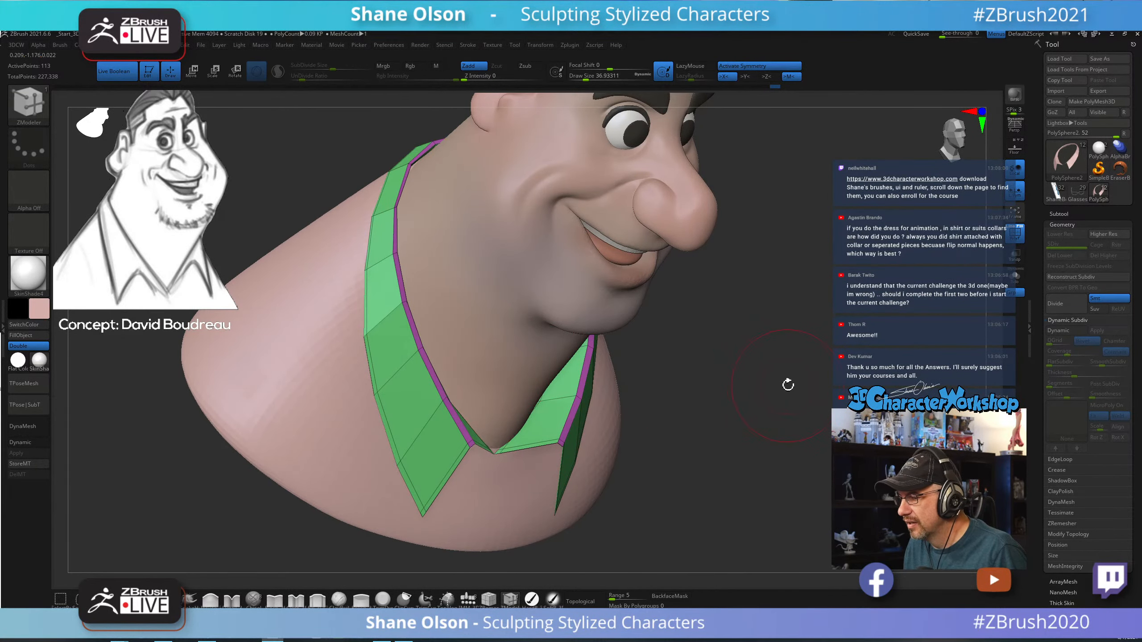
{"action": "key", "text": "d"}
{"action": "mouse_move", "coordinate": [790, 382]}
{"action": "left_mouse_down"}
{"action": "mouse_move", "coordinate": [798, 374]}
{"action": "mouse_move", "coordinate": [775, 341]}
{"action": "mouse_move", "coordinate": [820, 332]}
{"action": "mouse_move", "coordinate": [809, 311]}
{"action": "mouse_move", "coordinate": [782, 317]}
{"action": "mouse_move", "coordinate": [823, 321]}
{"action": "mouse_move", "coordinate": [778, 282]}
{"action": "mouse_move", "coordinate": [779, 317]}
{"action": "mouse_move", "coordinate": [770, 242]}
{"action": "left_mouse_up"}
{"action": "key", "text": "shift+f"}
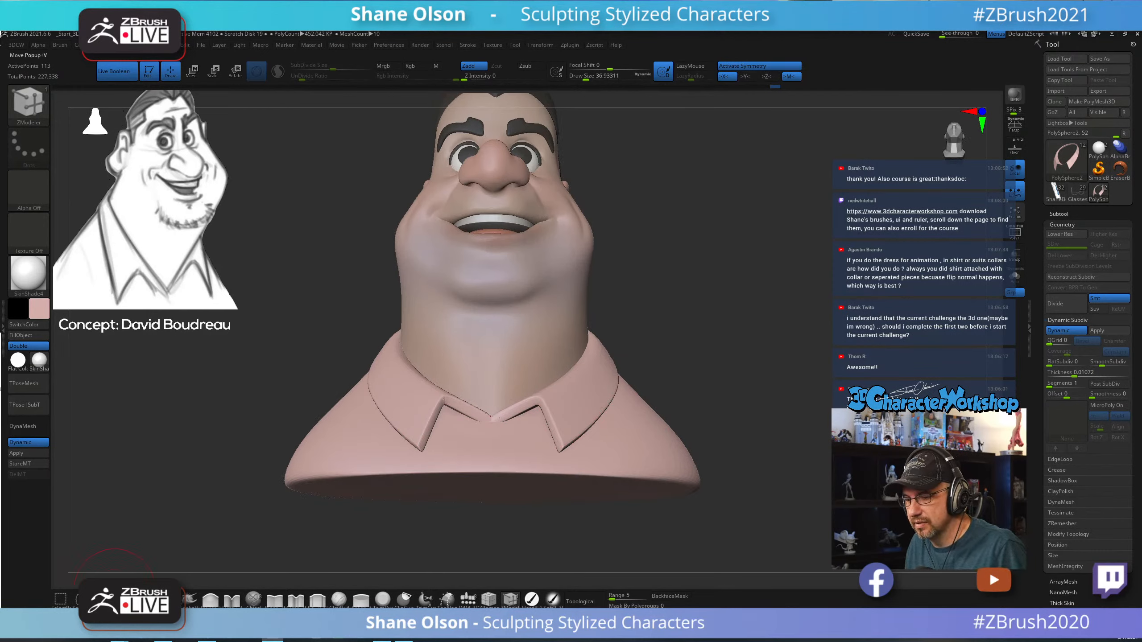
Shape the collar's front V opening and fold corners with the Move brush at a draw size of about 56.
{"action": "left_click", "coordinate": [114, 597]}
{"action": "key", "text": "s"}
{"action": "left_click_drag", "start_coordinate": [268, 398], "coordinate": [273, 397]}
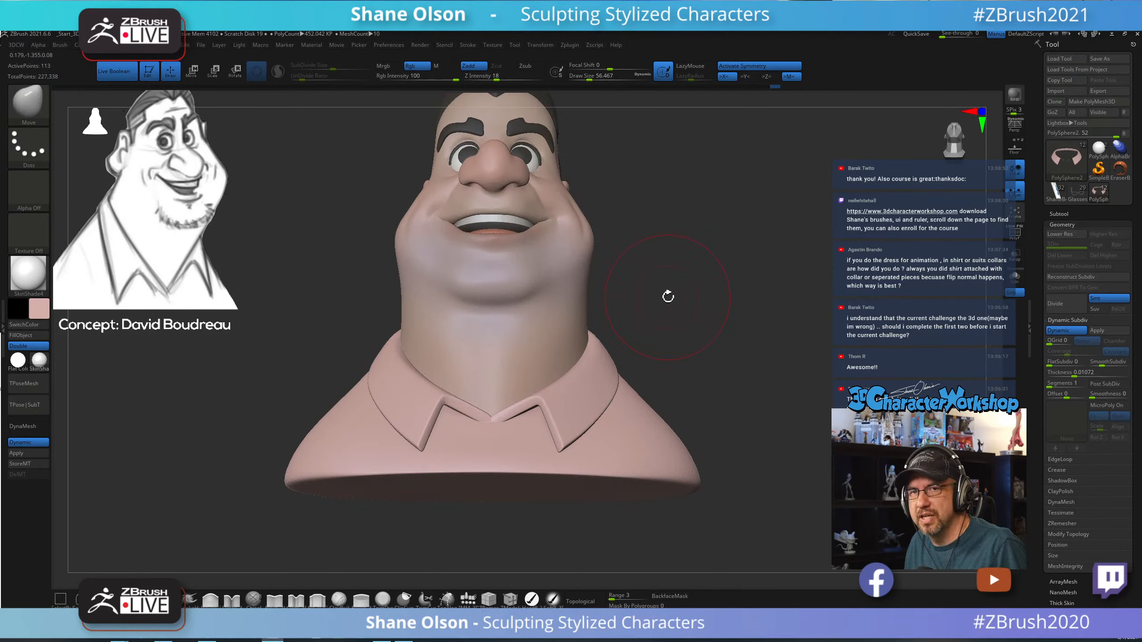
{"action": "left_click_drag", "start_coordinate": [701, 309], "coordinate": [555, 377]}
{"action": "left_click_drag", "start_coordinate": [701, 315], "coordinate": [639, 360]}
{"action": "left_click_drag", "start_coordinate": [517, 423], "coordinate": [521, 413]}
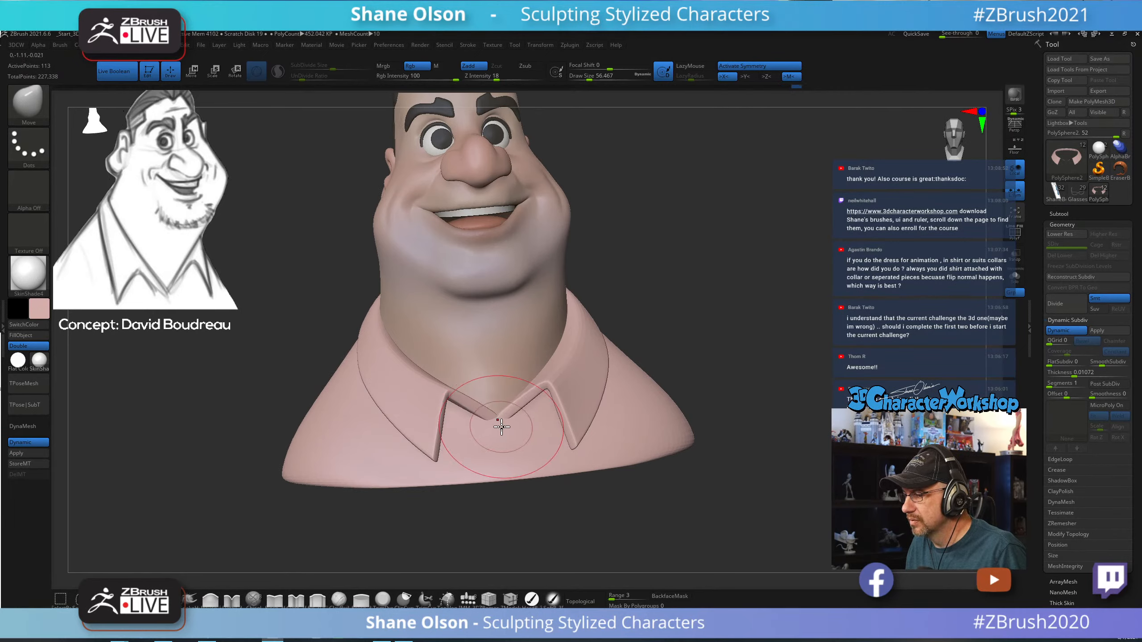
{"action": "left_click_drag", "start_coordinate": [724, 333], "coordinate": [772, 329]}
{"action": "left_click_drag", "start_coordinate": [561, 402], "coordinate": [561, 392]}
{"action": "left_click_drag", "start_coordinate": [707, 329], "coordinate": [607, 334]}
{"action": "left_click_drag", "start_coordinate": [701, 297], "coordinate": [735, 327]}
{"action": "mouse_move", "coordinate": [490, 411]}
{"action": "left_mouse_down"}
{"action": "mouse_move", "coordinate": [441, 388]}
{"action": "mouse_move", "coordinate": [519, 306]}
{"action": "mouse_move", "coordinate": [643, 259]}
{"action": "mouse_move", "coordinate": [621, 269]}
{"action": "mouse_move", "coordinate": [632, 262]}
{"action": "left_mouse_up"}
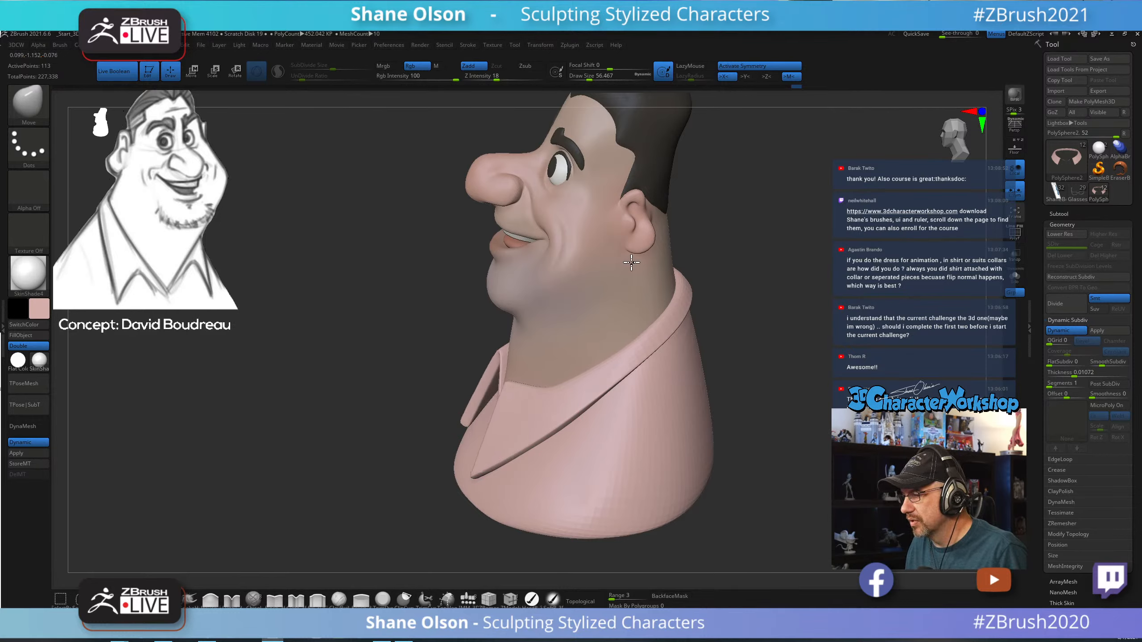
Refine the low-poly collar's front flaps with the Move brush at a draw size of about 39 and preview the smoothed result.
{"action": "mouse_move", "coordinate": [787, 276]}
{"action": "left_mouse_down"}
{"action": "mouse_move", "coordinate": [813, 286]}
{"action": "mouse_move", "coordinate": [548, 360]}
{"action": "mouse_move", "coordinate": [880, 295]}
{"action": "mouse_move", "coordinate": [848, 350]}
{"action": "mouse_move", "coordinate": [786, 357]}
{"action": "left_mouse_up"}
{"action": "key", "text": "shift+f"}
{"action": "key", "text": "shift+d"}
{"action": "key", "text": "s"}
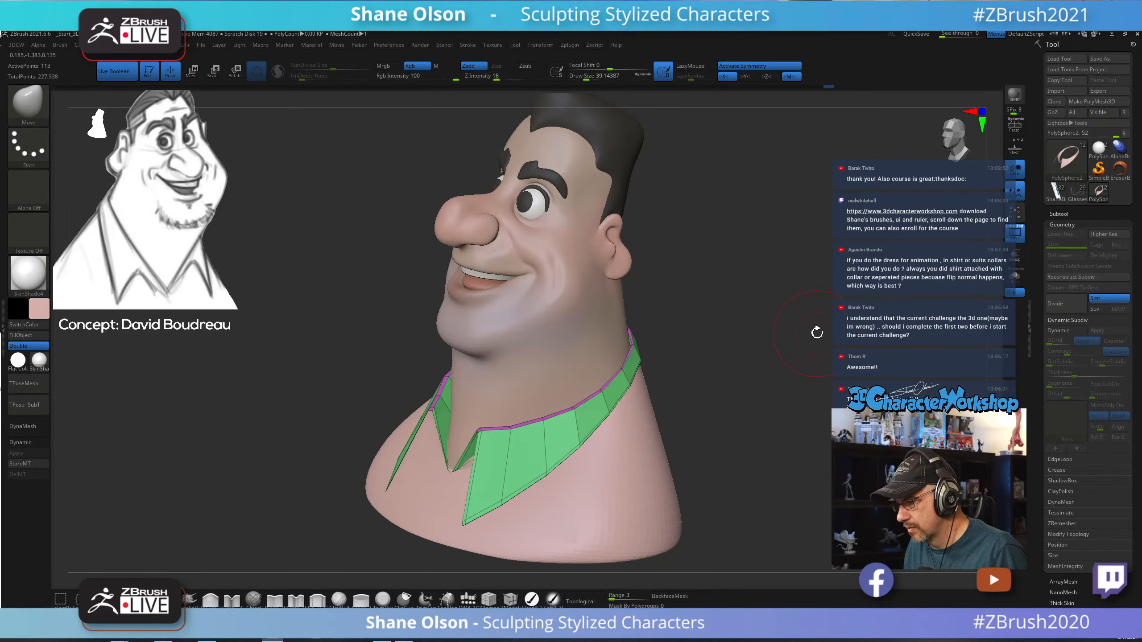
{"action": "key", "text": "d"}
{"action": "mouse_move", "coordinate": [749, 362]}
{"action": "left_mouse_down"}
{"action": "mouse_move", "coordinate": [773, 352]}
{"action": "mouse_move", "coordinate": [752, 372]}
{"action": "mouse_move", "coordinate": [747, 334]}
{"action": "mouse_move", "coordinate": [757, 400]}
{"action": "mouse_move", "coordinate": [735, 363]}
{"action": "mouse_move", "coordinate": [740, 382]}
{"action": "mouse_move", "coordinate": [555, 486]}
{"action": "left_mouse_up"}
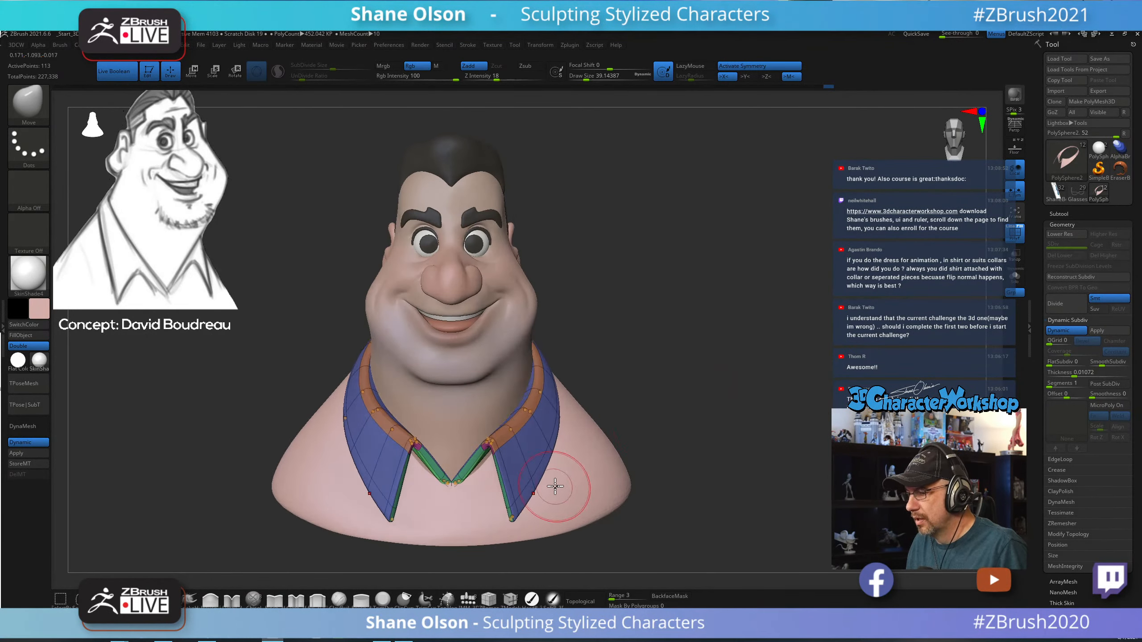
{"action": "key", "text": "shift+f"}
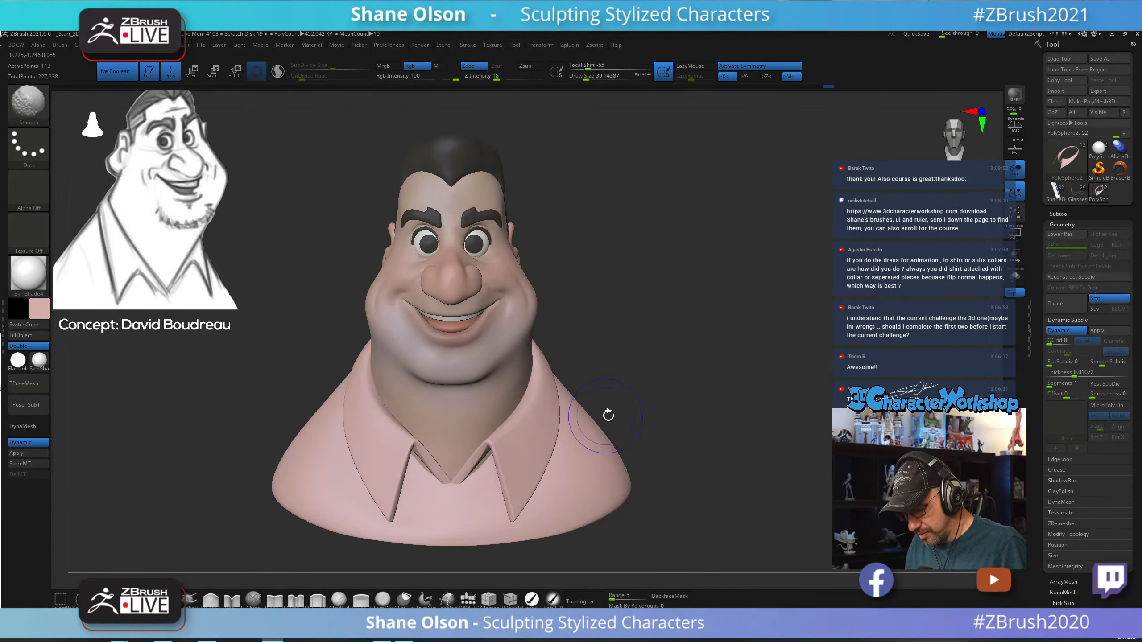
Adjust the outer edges of the collar flaps against the shirt, using the Move brush at a draw size of about 62.
{"action": "left_click_drag", "start_coordinate": [607, 413], "coordinate": [668, 370]}
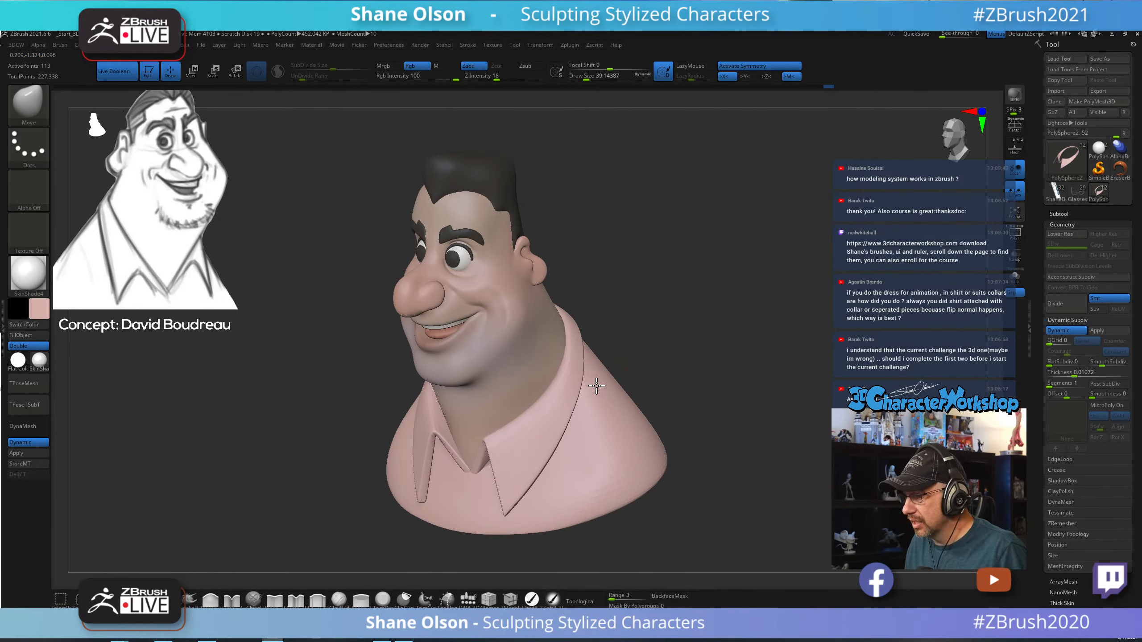
{"action": "left_click_drag", "start_coordinate": [581, 395], "coordinate": [582, 394]}
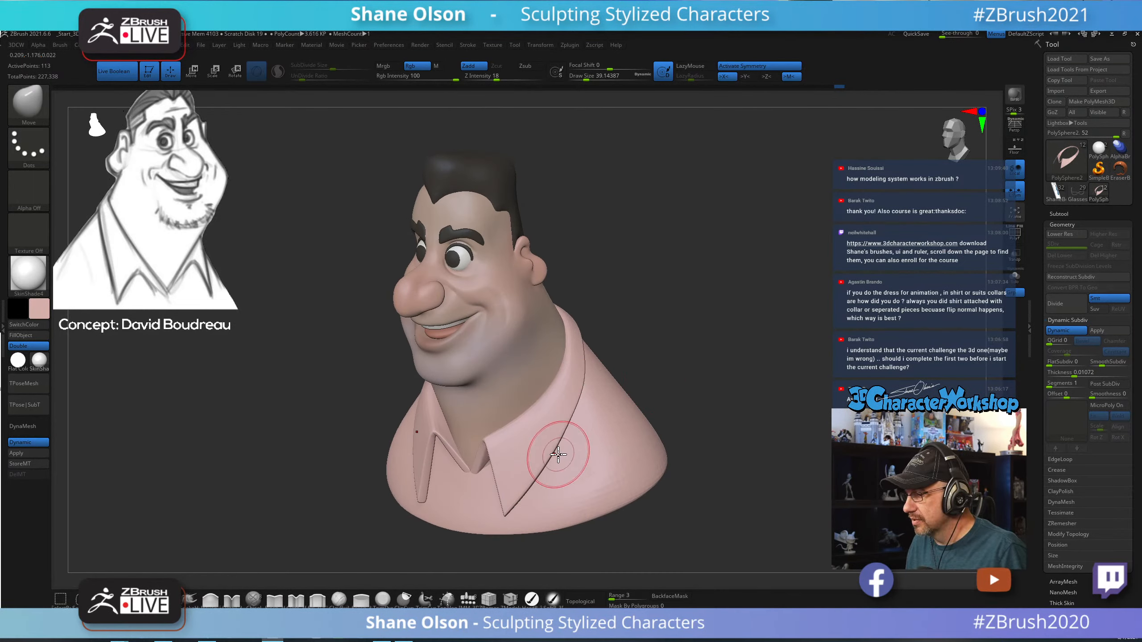
{"action": "key", "text": "s"}
{"action": "left_click_drag", "start_coordinate": [557, 452], "coordinate": [535, 489]}
{"action": "mouse_move", "coordinate": [706, 364]}
{"action": "left_mouse_down"}
{"action": "mouse_move", "coordinate": [775, 321]}
{"action": "mouse_move", "coordinate": [665, 413]}
{"action": "left_mouse_up"}
{"action": "left_click_drag", "start_coordinate": [577, 444], "coordinate": [578, 444]}
{"action": "left_click_drag", "start_coordinate": [664, 356], "coordinate": [605, 365]}
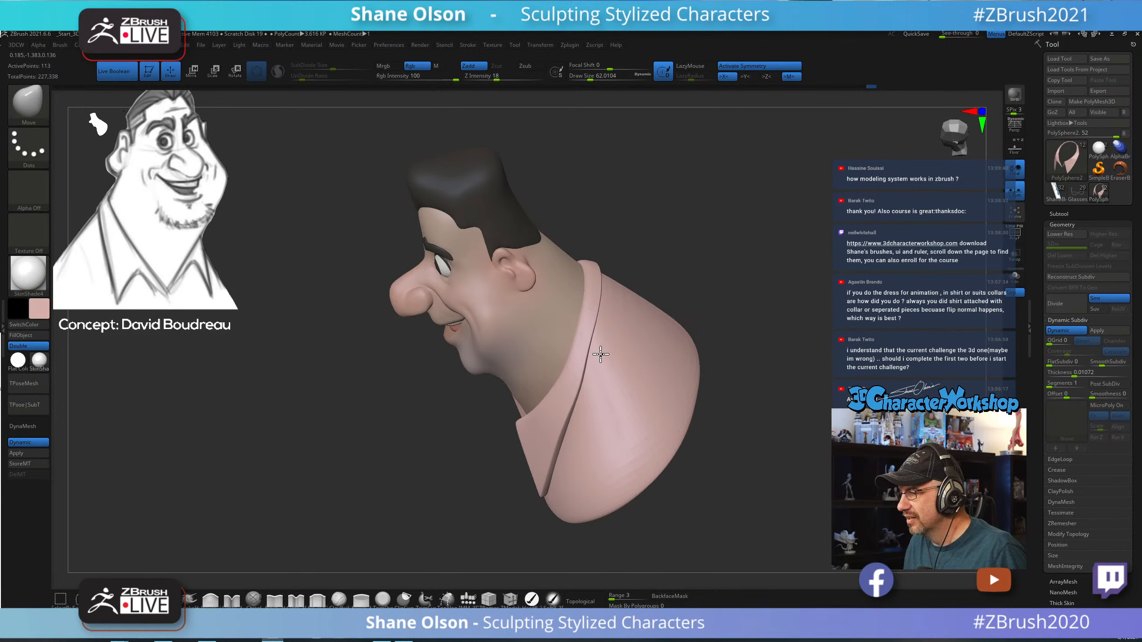
Fit the collar's side edge to the shoulder with the Move brush at a draw size of about 51.
{"action": "left_click_drag", "start_coordinate": [697, 273], "coordinate": [648, 346]}
{"action": "key", "text": "s"}
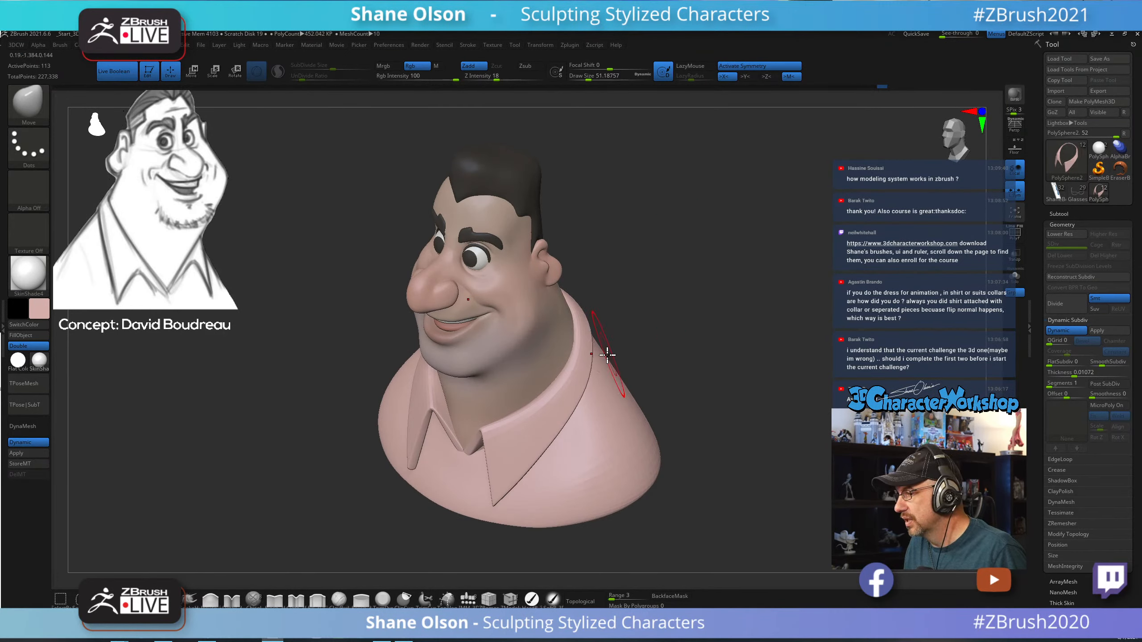
{"action": "left_click_drag", "start_coordinate": [715, 345], "coordinate": [605, 433]}
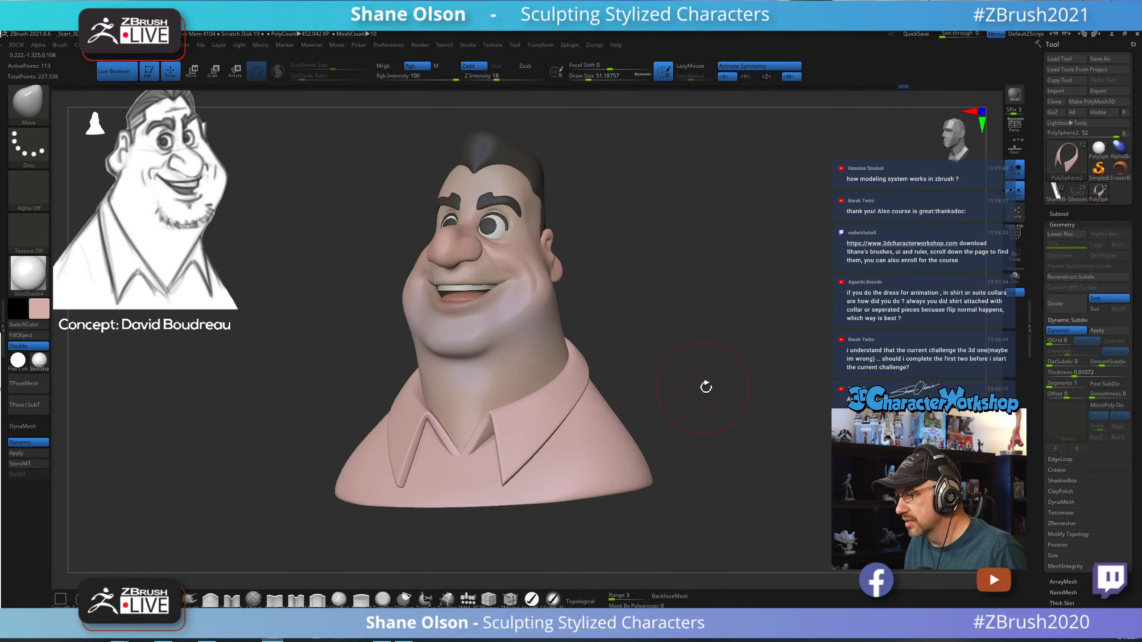
{"action": "left_click_drag", "start_coordinate": [706, 386], "coordinate": [737, 380]}
{"action": "left_click_drag", "start_coordinate": [660, 362], "coordinate": [557, 434]}
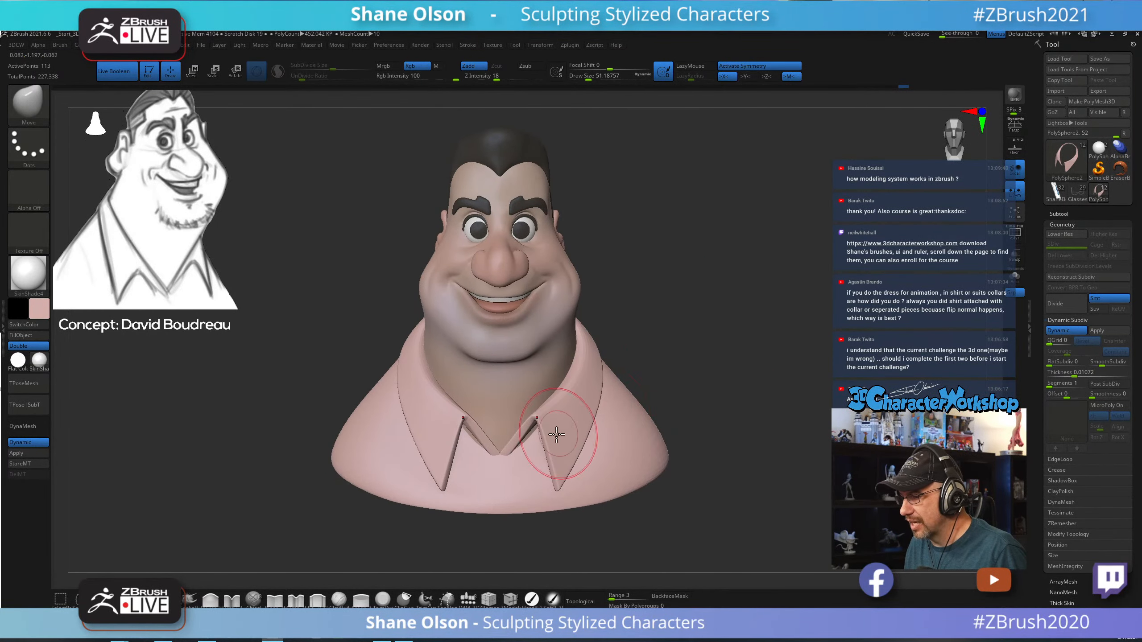
Switch to the shirt body, adjust its shape around the collar with the Move brush, and select the head.
{"action": "left_click", "coordinate": [647, 458], "text": "alt"}
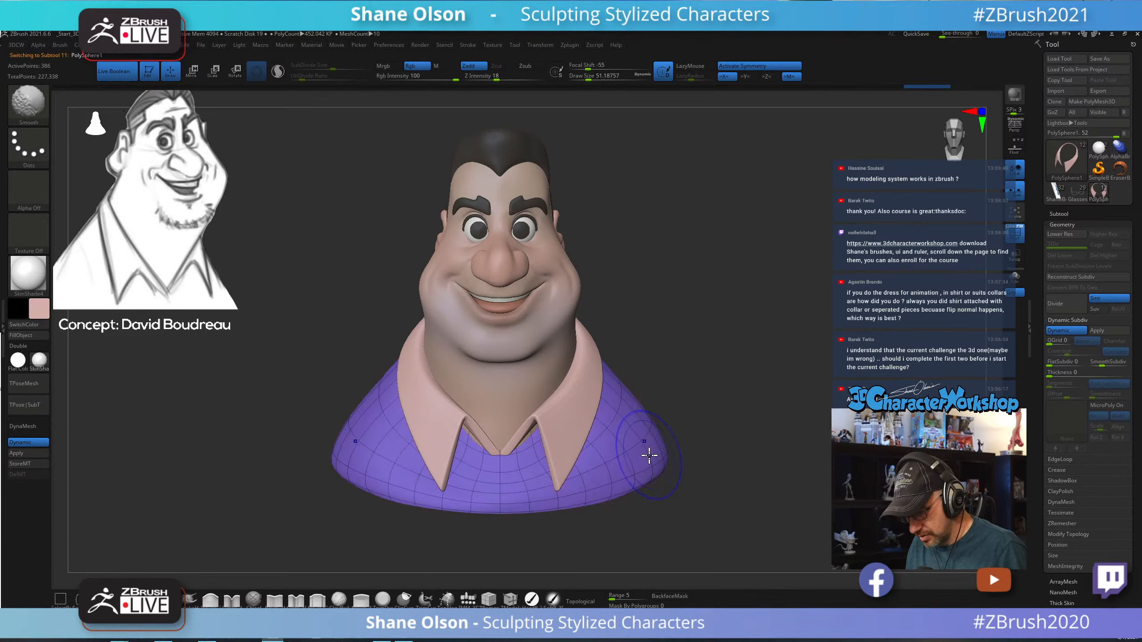
{"action": "mouse_move", "coordinate": [671, 411]}
{"action": "left_mouse_down"}
{"action": "mouse_move", "coordinate": [705, 382]}
{"action": "mouse_move", "coordinate": [512, 463]}
{"action": "mouse_move", "coordinate": [545, 434]}
{"action": "left_mouse_up"}
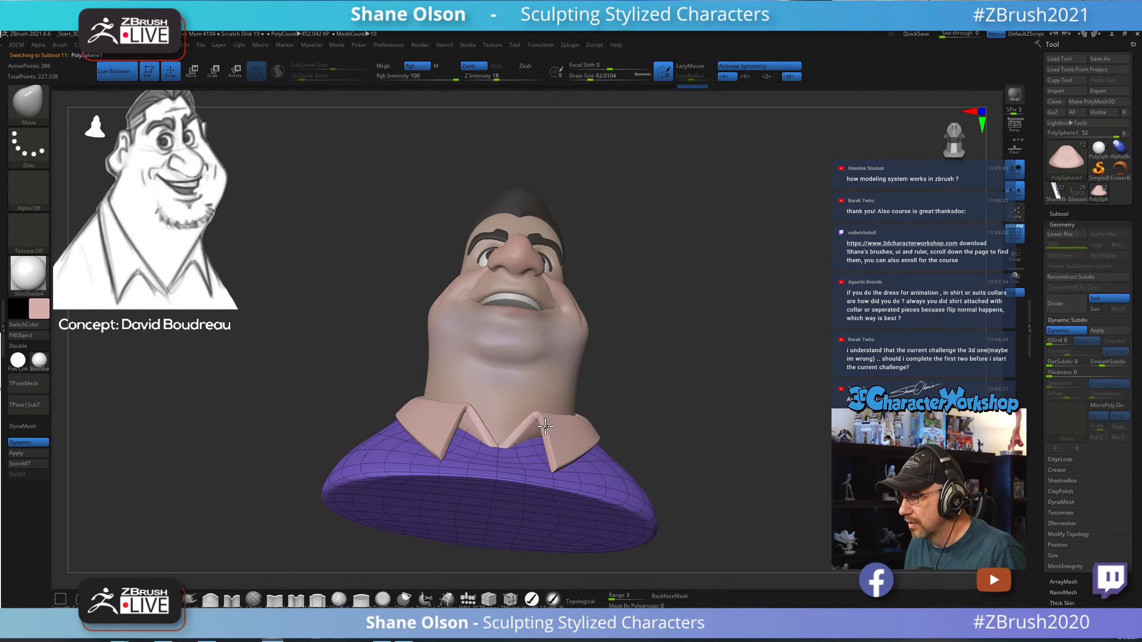
{"action": "mouse_move", "coordinate": [614, 380]}
{"action": "left_mouse_down"}
{"action": "mouse_move", "coordinate": [706, 365]}
{"action": "mouse_move", "coordinate": [693, 340]}
{"action": "mouse_move", "coordinate": [685, 346]}
{"action": "left_mouse_up"}
{"action": "key", "text": "shift+f"}
{"action": "mouse_move", "coordinate": [755, 279]}
{"action": "left_mouse_down"}
{"action": "mouse_move", "coordinate": [732, 329]}
{"action": "mouse_move", "coordinate": [673, 352]}
{"action": "mouse_move", "coordinate": [698, 352]}
{"action": "mouse_move", "coordinate": [694, 373]}
{"action": "mouse_move", "coordinate": [723, 399]}
{"action": "mouse_move", "coordinate": [701, 407]}
{"action": "left_mouse_up"}
{"action": "key", "text": "s"}
{"action": "left_click_drag", "start_coordinate": [617, 363], "coordinate": [625, 360]}
{"action": "key", "text": "s"}
{"action": "mouse_move", "coordinate": [647, 391]}
{"action": "left_mouse_down", "text": "alt"}
{"action": "mouse_move", "coordinate": [651, 311]}
{"action": "mouse_move", "coordinate": [662, 309]}
{"action": "mouse_move", "coordinate": [657, 339]}
{"action": "mouse_move", "coordinate": [630, 346]}
{"action": "mouse_move", "coordinate": [680, 336]}
{"action": "left_mouse_up", "text": "alt"}
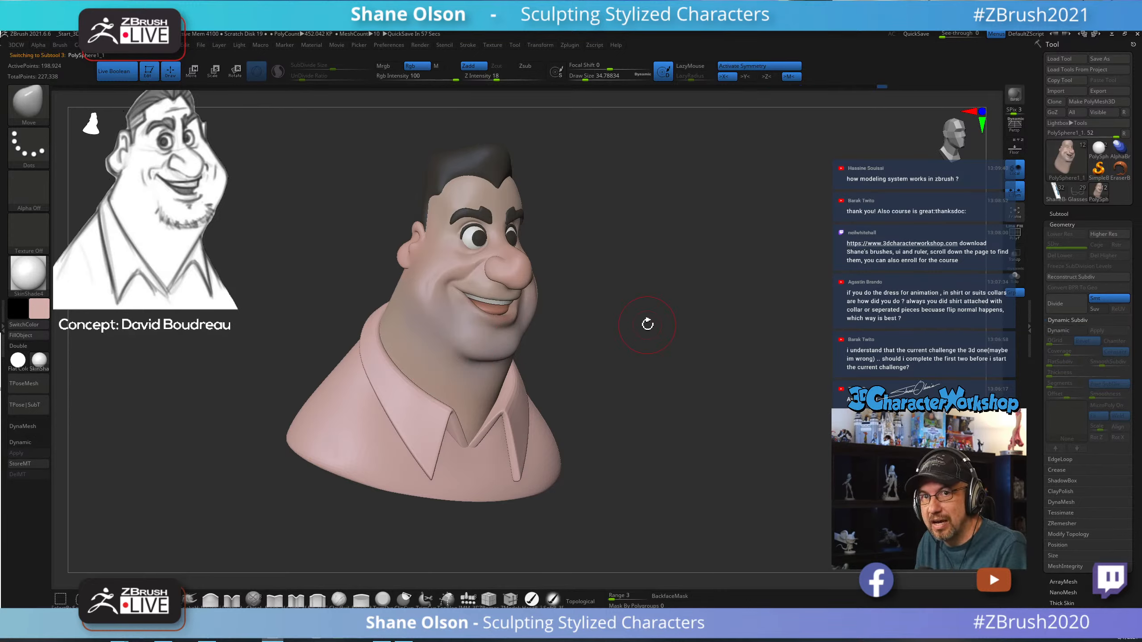
Examine the bust's face, neck and shirt collar from front and three-quarter views, with the ZModeler brush selected.
{"action": "left_click", "coordinate": [511, 603]}
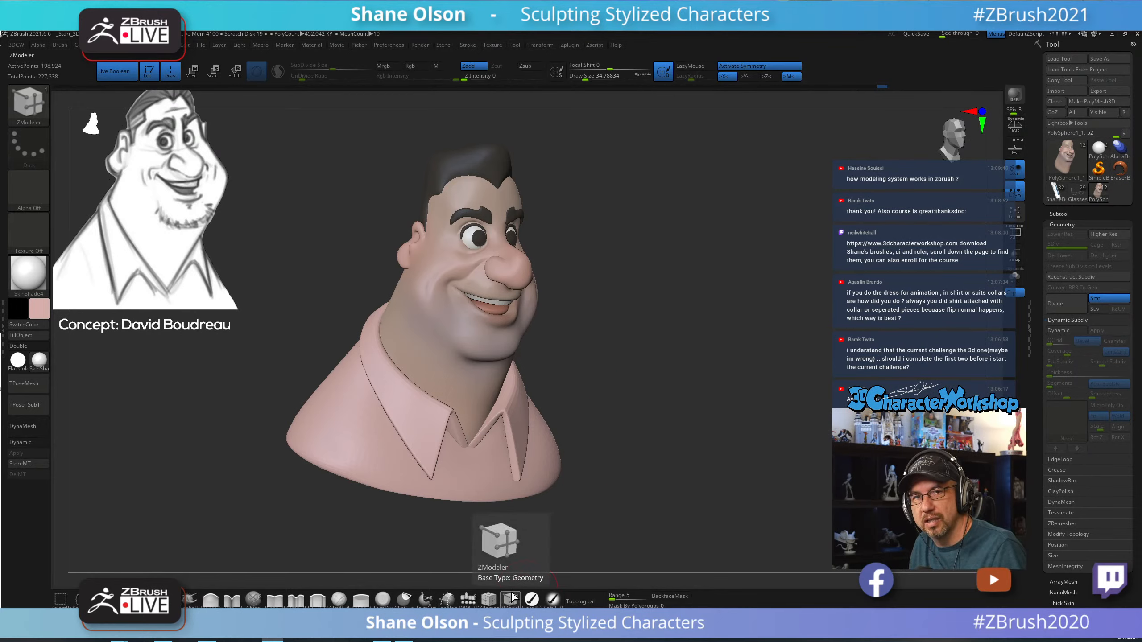
{"action": "mouse_move", "coordinate": [662, 360]}
{"action": "left_mouse_down"}
{"action": "mouse_move", "coordinate": [637, 354]}
{"action": "mouse_move", "coordinate": [660, 345]}
{"action": "left_mouse_up"}
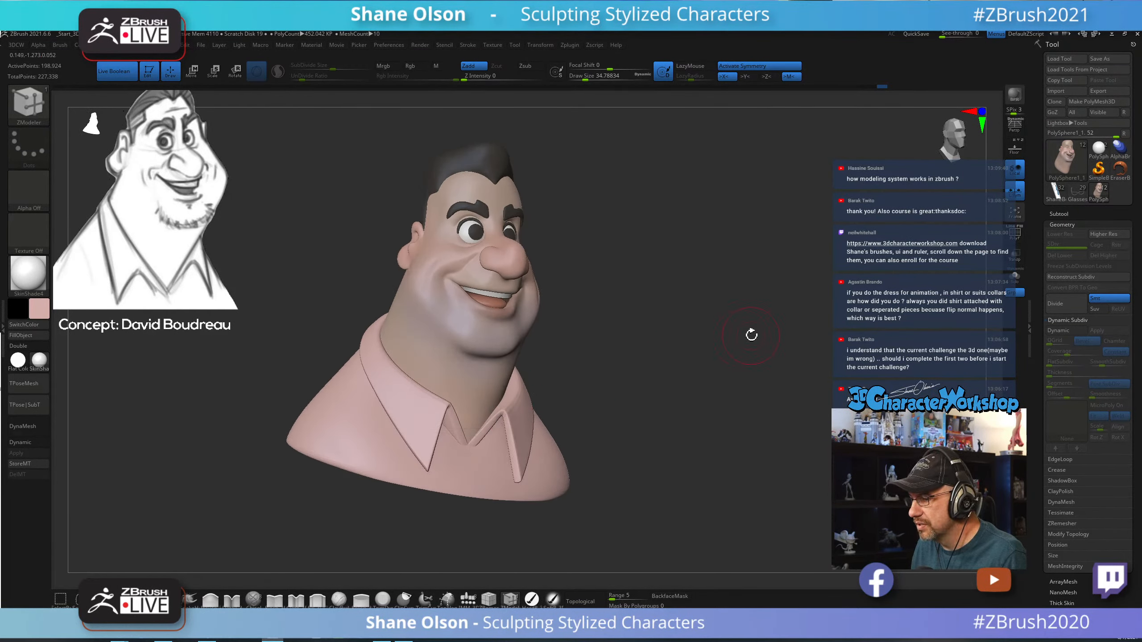
{"action": "mouse_move", "coordinate": [765, 333]}
{"action": "left_mouse_down", "text": "shift"}
{"action": "mouse_move", "coordinate": [683, 334]}
{"action": "mouse_move", "coordinate": [708, 321]}
{"action": "left_mouse_up", "text": "shift"}
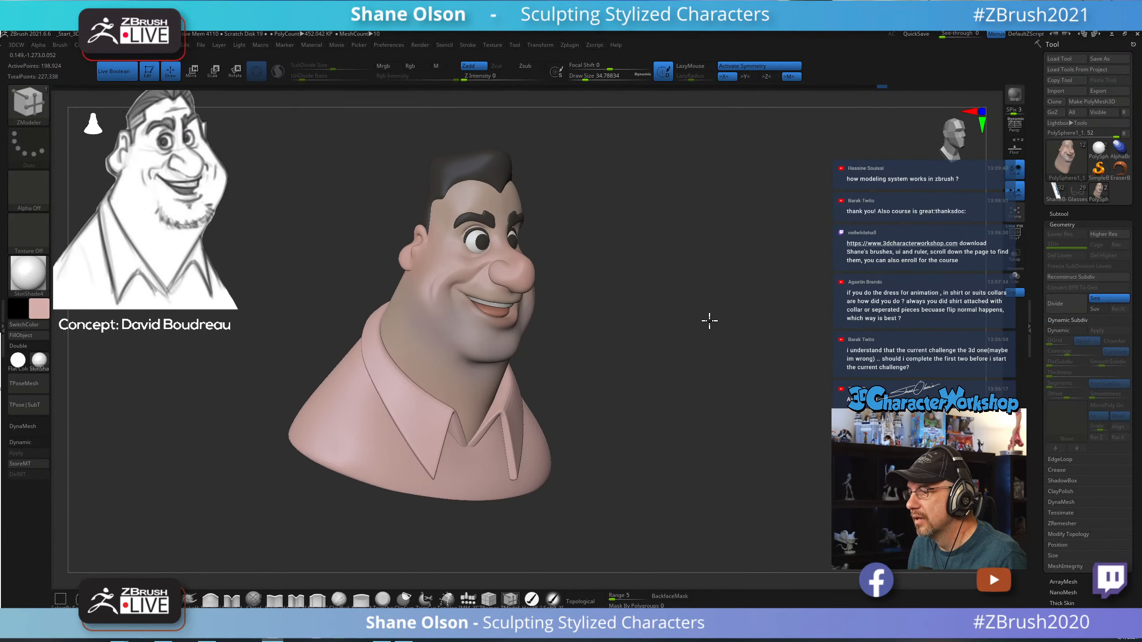
{"action": "mouse_move", "coordinate": [676, 250]}
{"action": "left_mouse_down", "text": "alt"}
{"action": "mouse_move", "coordinate": [709, 329]}
{"action": "mouse_move", "coordinate": [682, 305]}
{"action": "left_mouse_up", "text": "alt"}
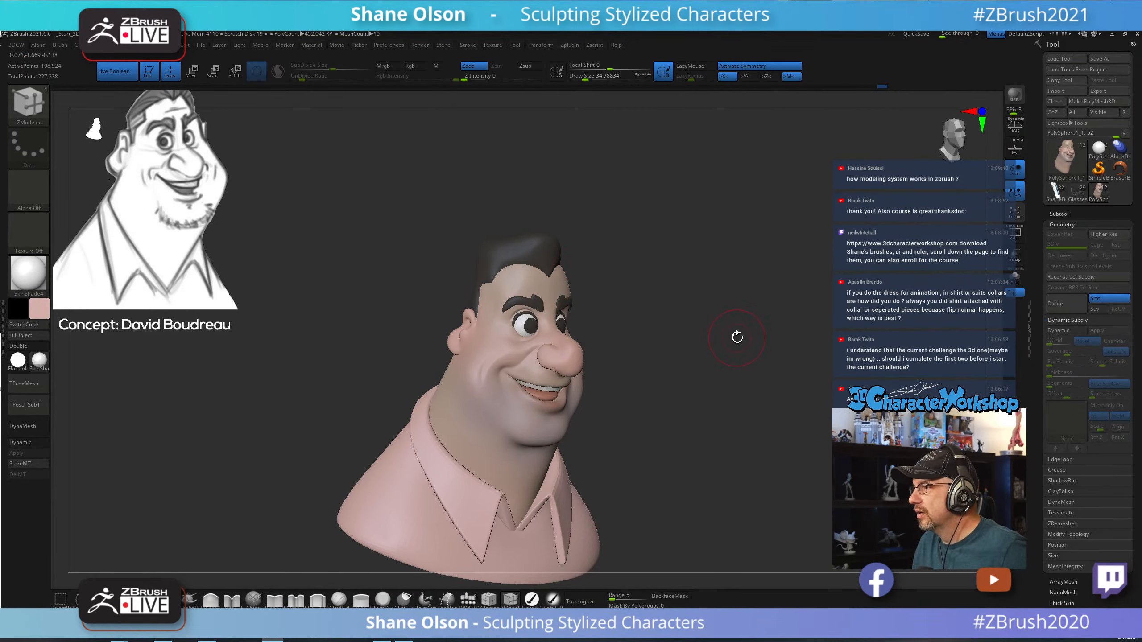
{"action": "mouse_move", "coordinate": [742, 319]}
{"action": "left_mouse_down"}
{"action": "mouse_move", "coordinate": [688, 327]}
{"action": "mouse_move", "coordinate": [686, 271]}
{"action": "mouse_move", "coordinate": [727, 316]}
{"action": "mouse_move", "coordinate": [711, 341]}
{"action": "left_mouse_up"}
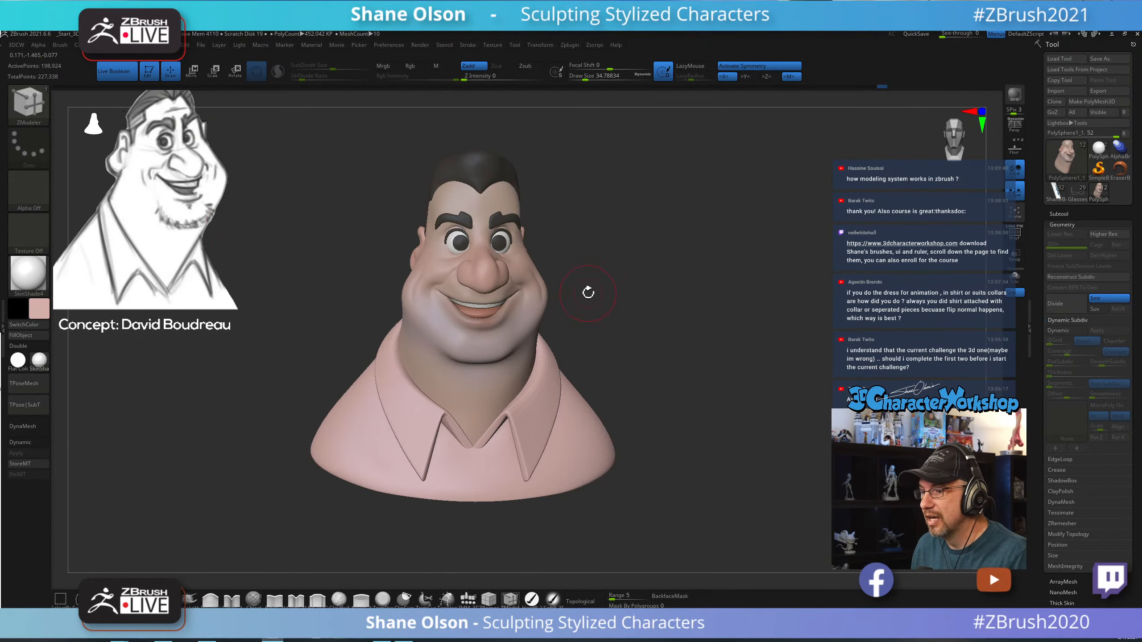
{"action": "mouse_move", "coordinate": [589, 290]}
{"action": "left_mouse_down"}
{"action": "mouse_move", "coordinate": [655, 301]}
{"action": "mouse_move", "coordinate": [614, 360]}
{"action": "left_mouse_up"}
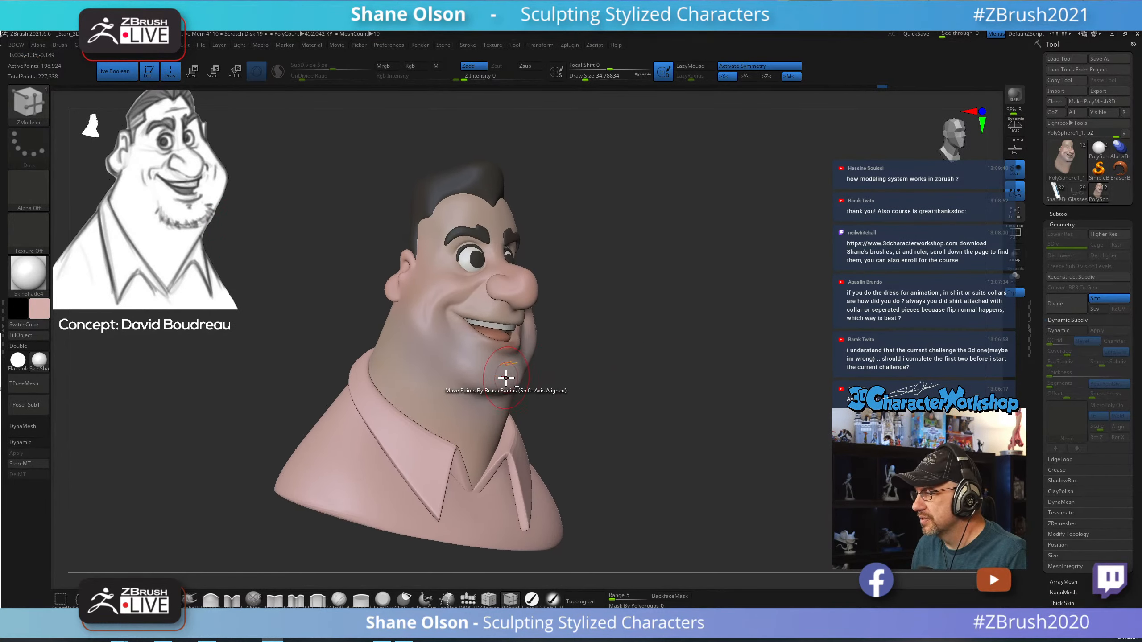
{"action": "left_click_drag", "start_coordinate": [789, 356], "coordinate": [737, 356]}
{"action": "left_click", "coordinate": [1100, 59]}
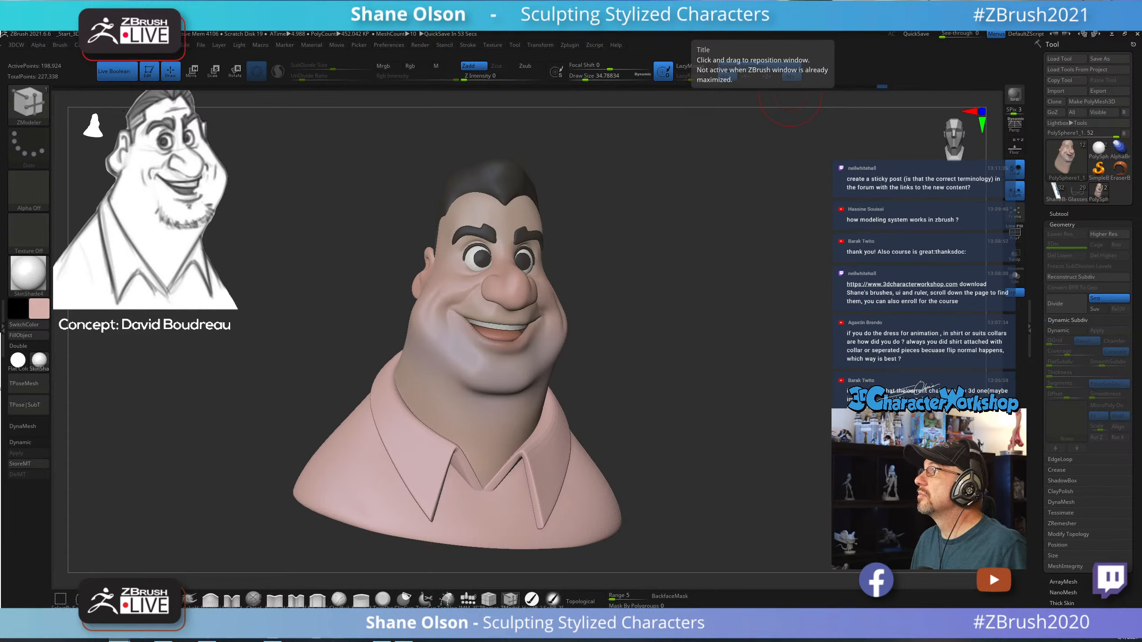
{"action": "left_click_drag", "start_coordinate": [706, 306], "coordinate": [742, 316]}
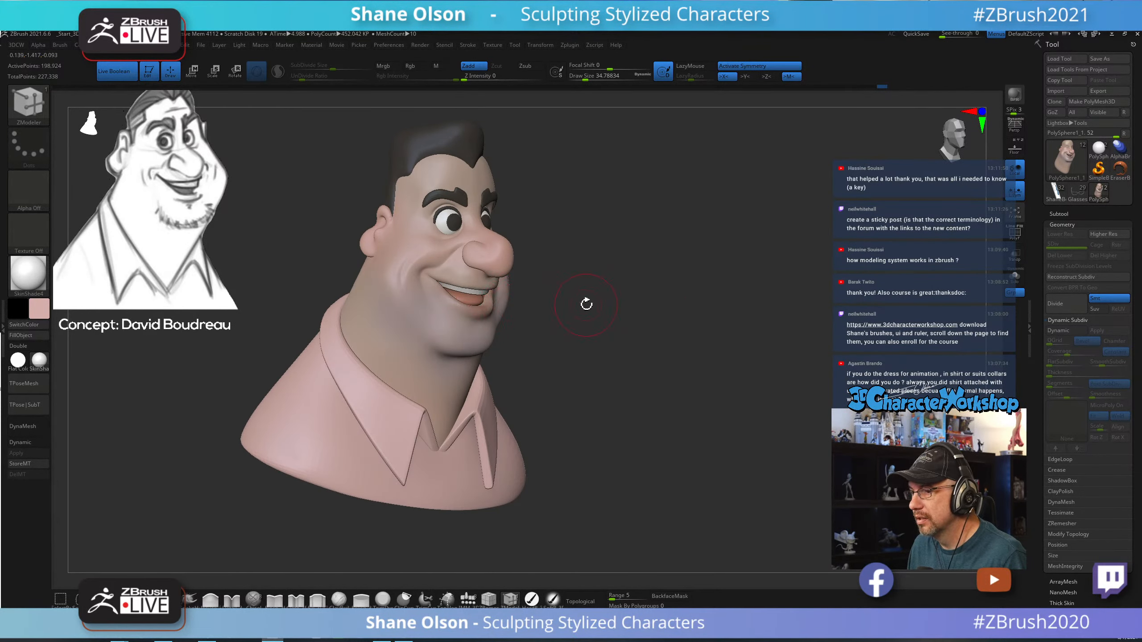
{"action": "left_click_drag", "start_coordinate": [586, 304], "coordinate": [577, 317], "text": "alt"}
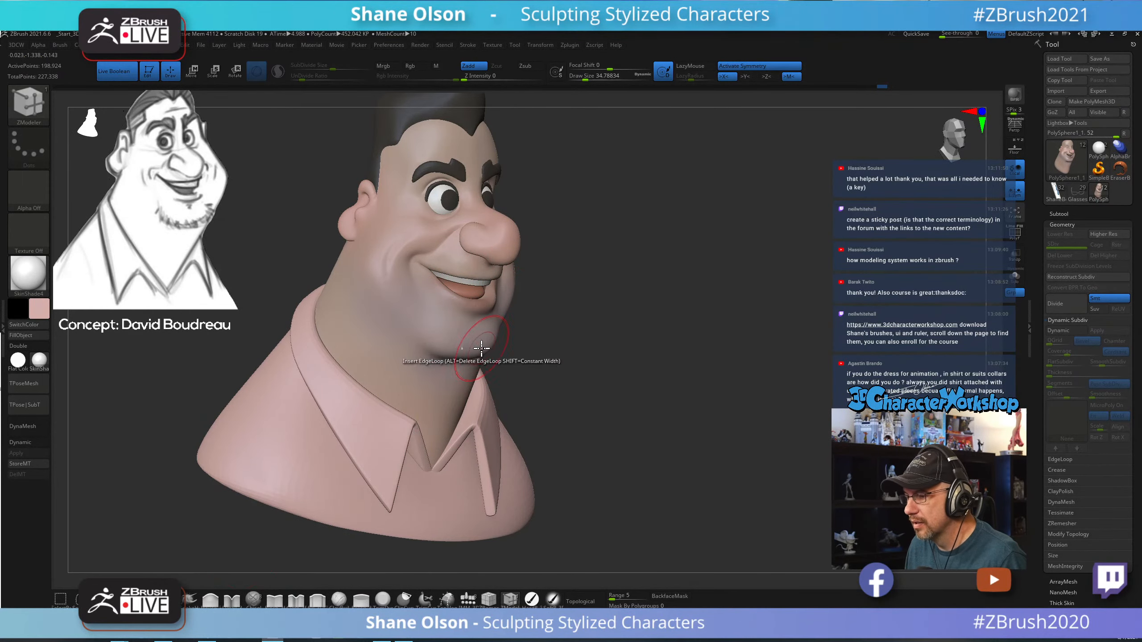
Mask a curved band along the chin below the mouth, reducing the draw size to about 14 and finally 9.
{"action": "key", "text": "s"}
{"action": "mouse_move", "coordinate": [668, 423]}
{"action": "left_mouse_down"}
{"action": "mouse_move", "coordinate": [652, 472]}
{"action": "mouse_move", "coordinate": [632, 448]}
{"action": "mouse_move", "coordinate": [630, 462]}
{"action": "left_mouse_up"}
{"action": "key", "text": "s"}
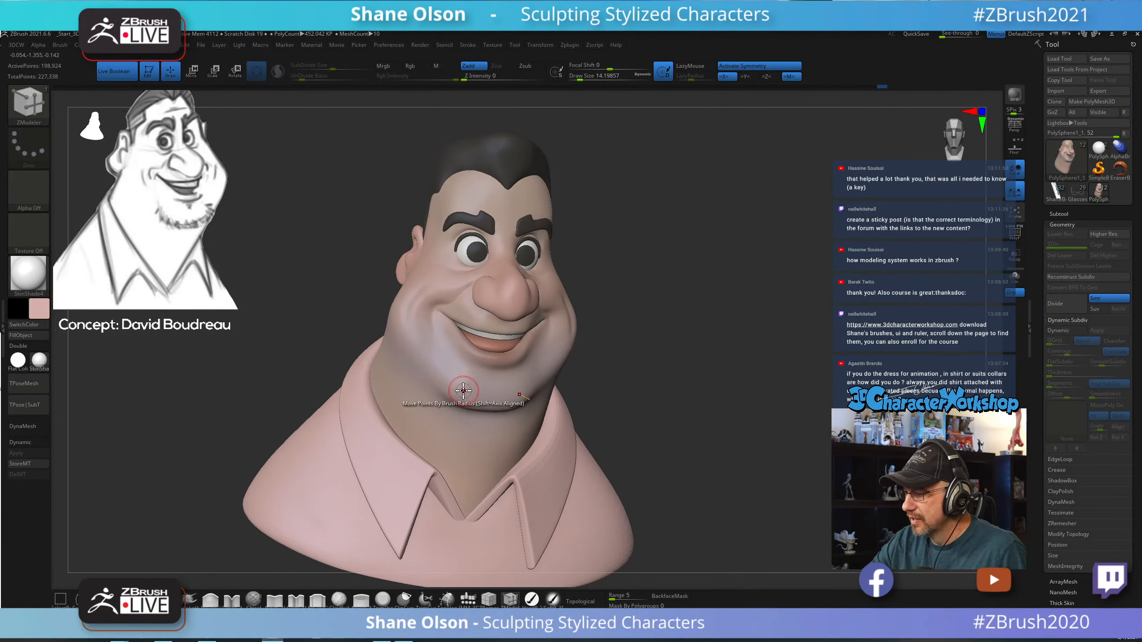
{"action": "left_click_drag", "start_coordinate": [444, 391], "coordinate": [535, 408], "text": "ctrl"}
{"action": "mouse_move", "coordinate": [683, 431]}
{"action": "left_mouse_down"}
{"action": "mouse_move", "coordinate": [660, 411]}
{"action": "mouse_move", "coordinate": [710, 388]}
{"action": "mouse_move", "coordinate": [678, 390]}
{"action": "mouse_move", "coordinate": [670, 421]}
{"action": "left_mouse_up"}
{"action": "left_click_drag", "start_coordinate": [439, 388], "coordinate": [553, 409], "text": "ctrl"}
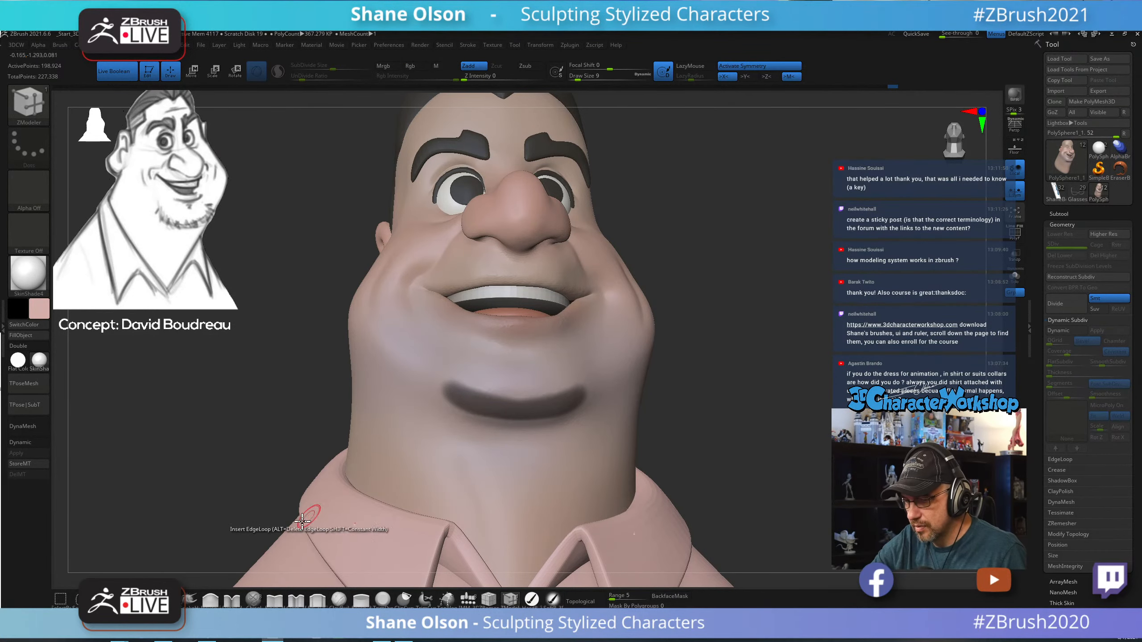
Switch to the Move brush, extend the chin mask's ends upward, and enlarge the draw size to about 25.
{"action": "key", "text": "b"}
{"action": "key", "text": "m"}
{"action": "key", "text": "v"}
{"action": "key", "text": "ctrl"}
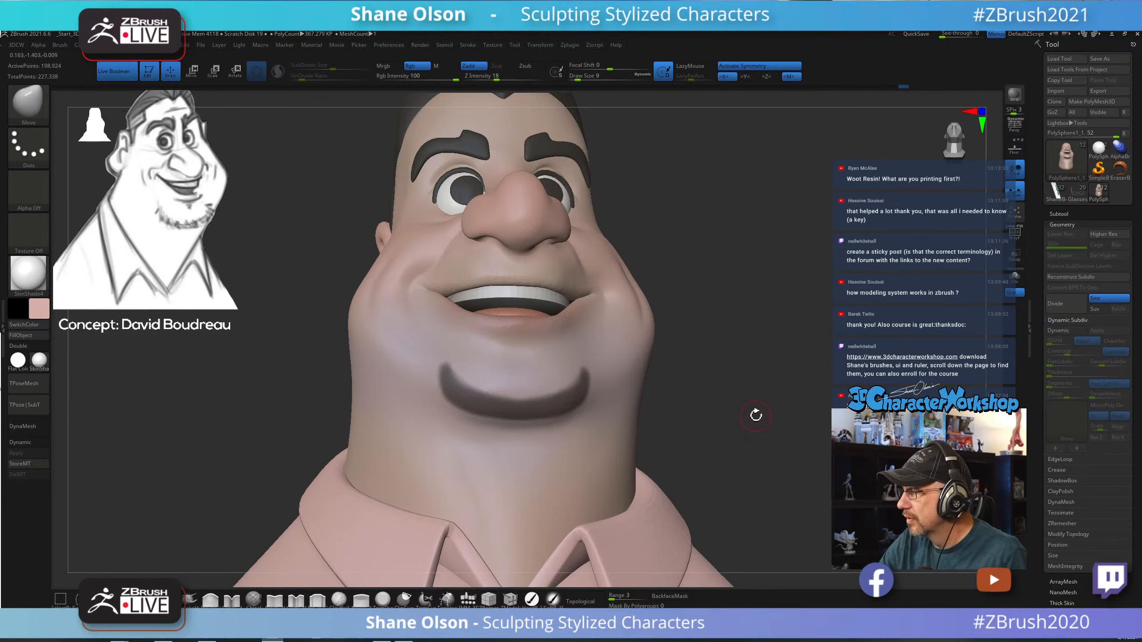
{"action": "left_click_drag", "start_coordinate": [754, 411], "coordinate": [731, 343]}
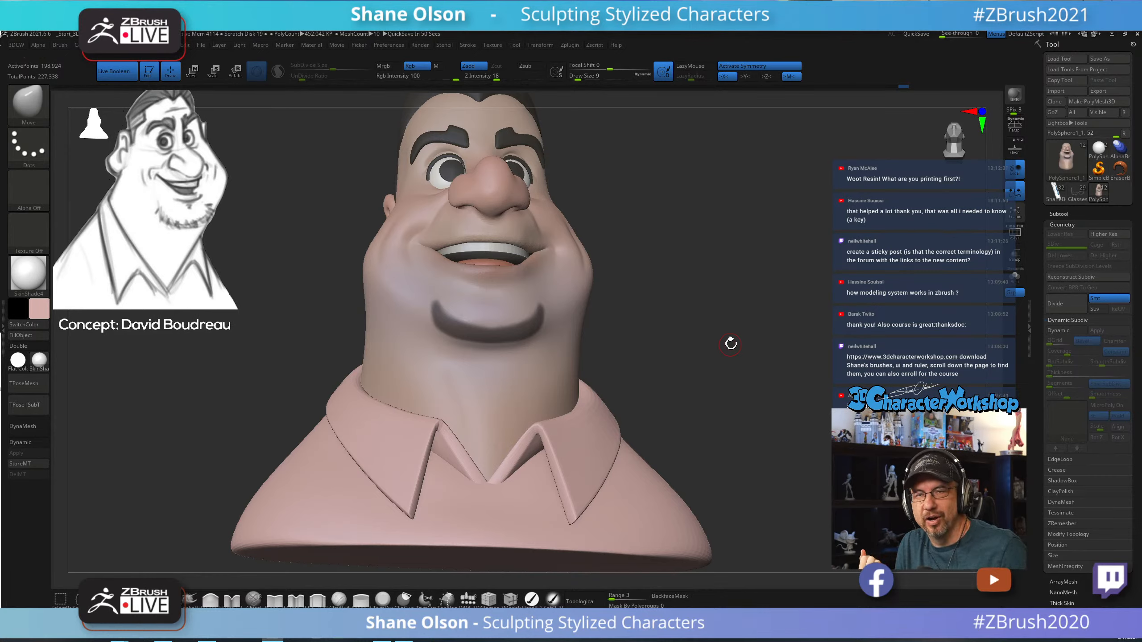
{"action": "mouse_move", "coordinate": [723, 290]}
{"action": "left_mouse_down"}
{"action": "mouse_move", "coordinate": [726, 311]}
{"action": "mouse_move", "coordinate": [738, 284]}
{"action": "left_mouse_up"}
{"action": "key", "text": "s"}
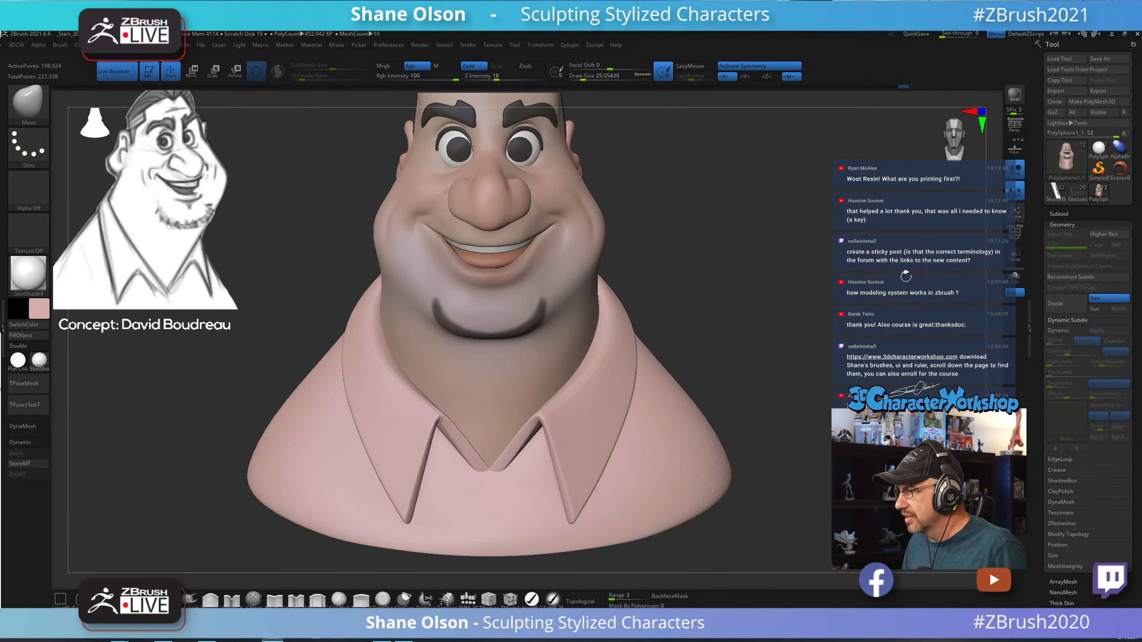
Switch to the Glasses tool and examine the 3D Character Workshop bear model from the front, side and back.
{"action": "left_click", "coordinate": [1078, 196]}
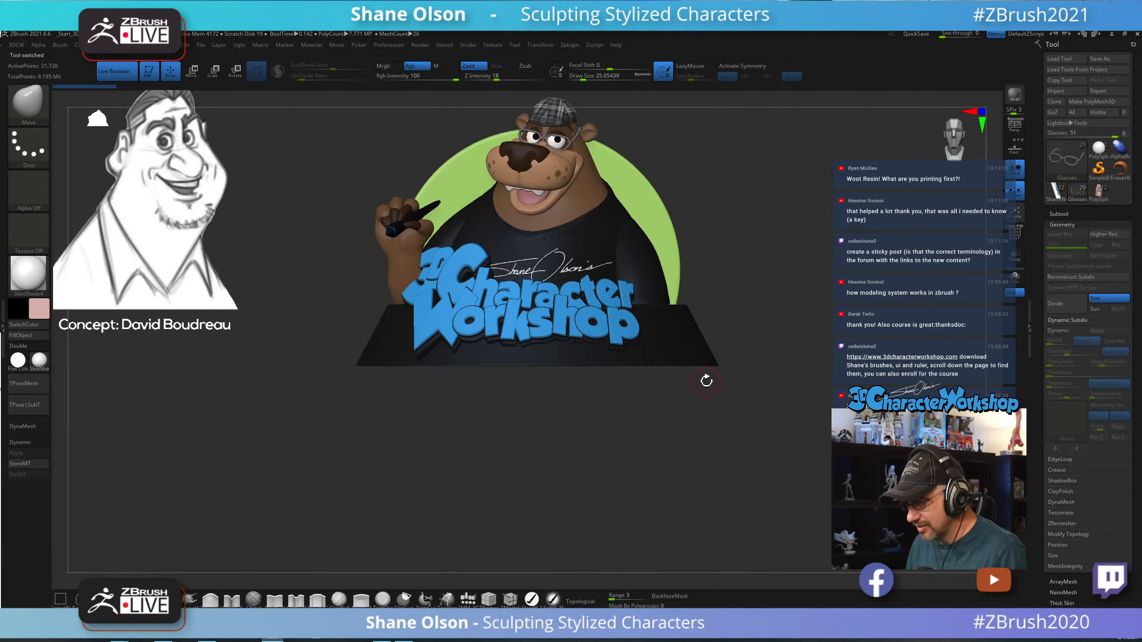
{"action": "left_click_drag", "start_coordinate": [764, 484], "coordinate": [820, 424]}
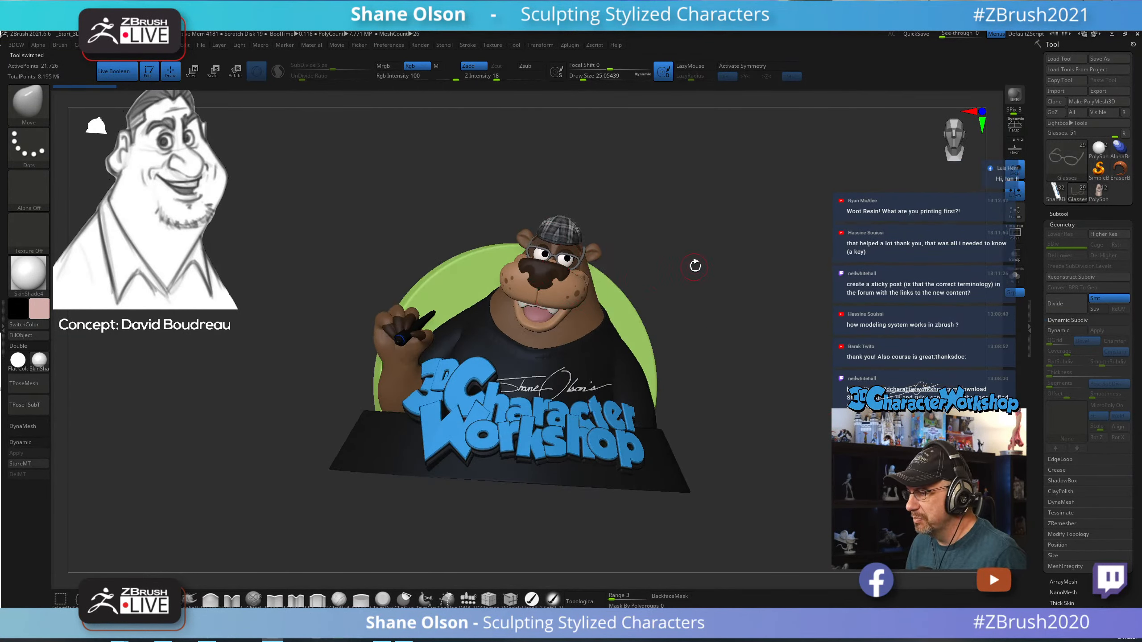
{"action": "left_click_drag", "start_coordinate": [714, 268], "coordinate": [744, 333]}
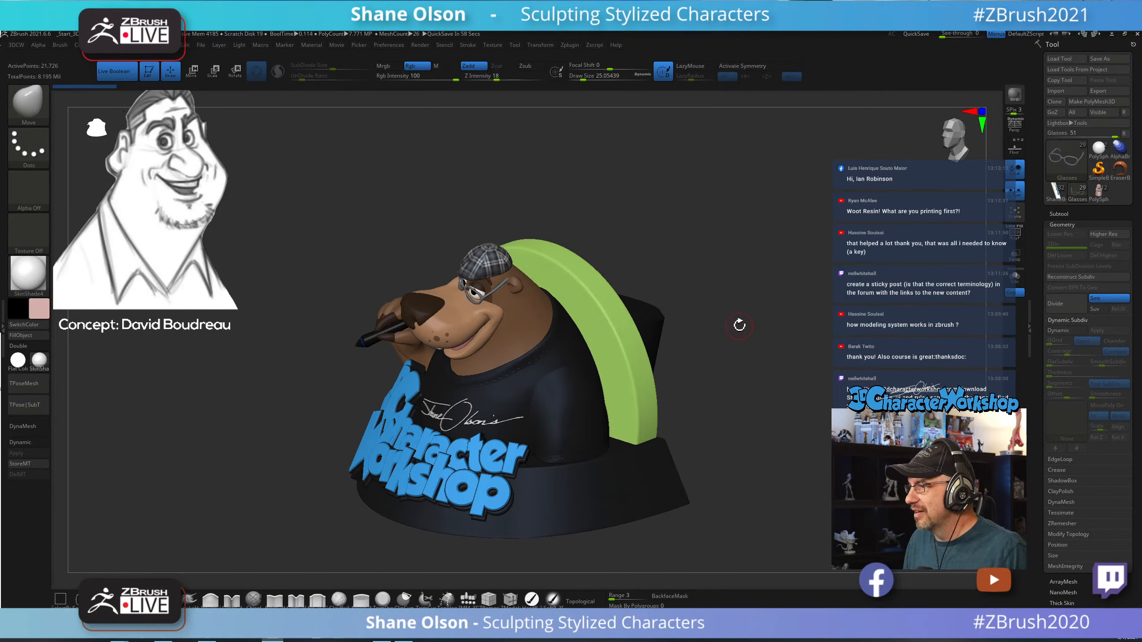
{"action": "left_click_drag", "start_coordinate": [737, 327], "coordinate": [505, 369]}
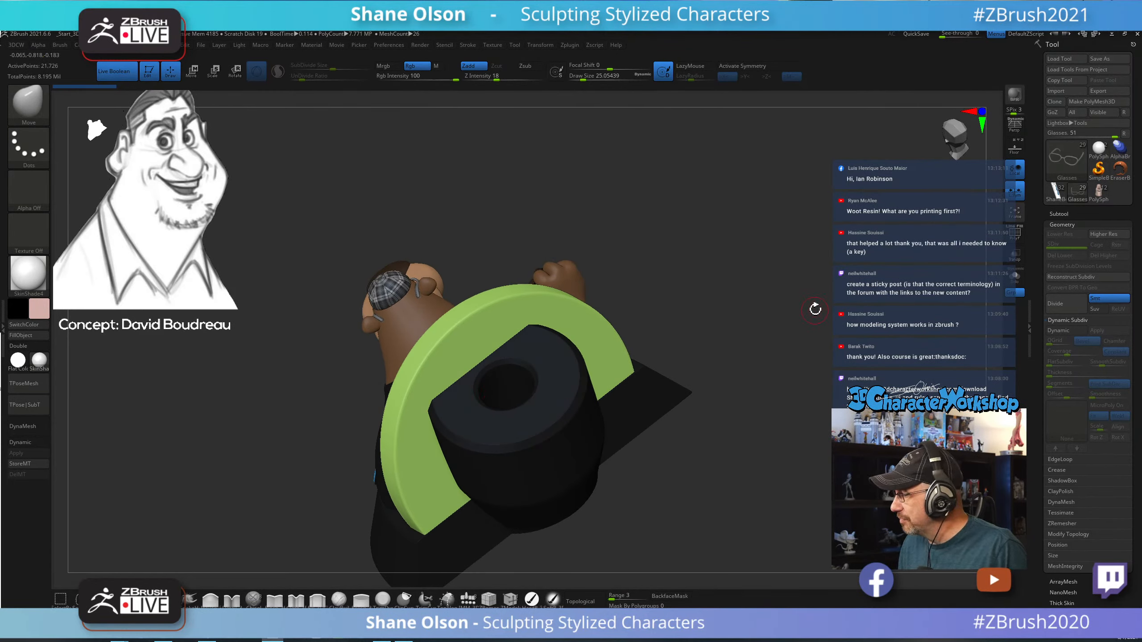
{"action": "left_click_drag", "start_coordinate": [757, 319], "coordinate": [594, 421]}
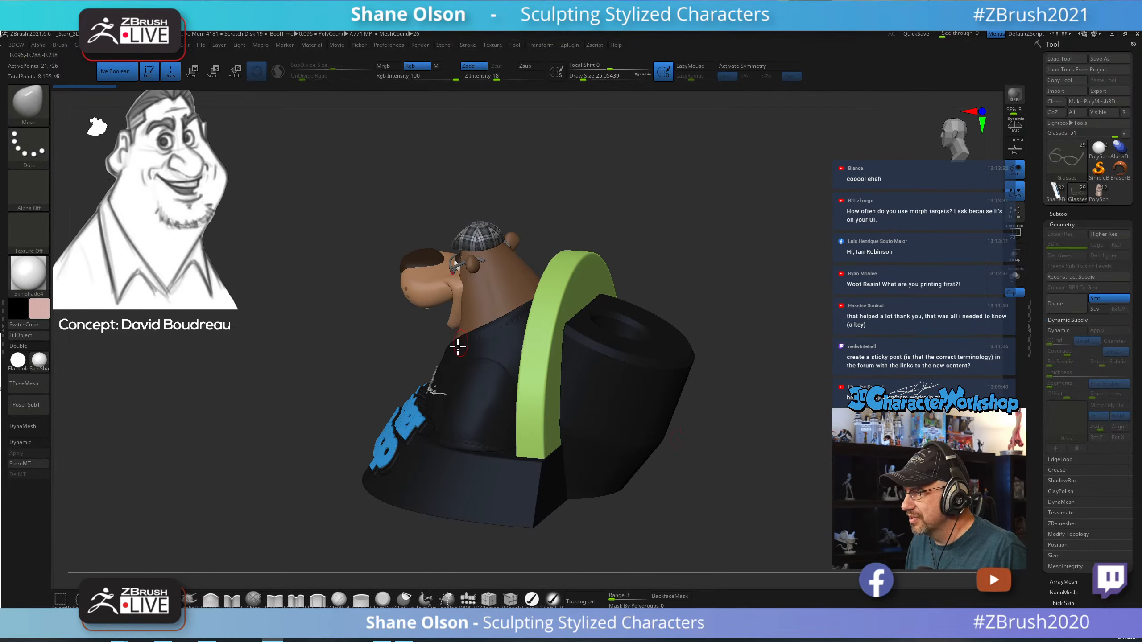
{"action": "left_click_drag", "start_coordinate": [724, 259], "coordinate": [765, 243]}
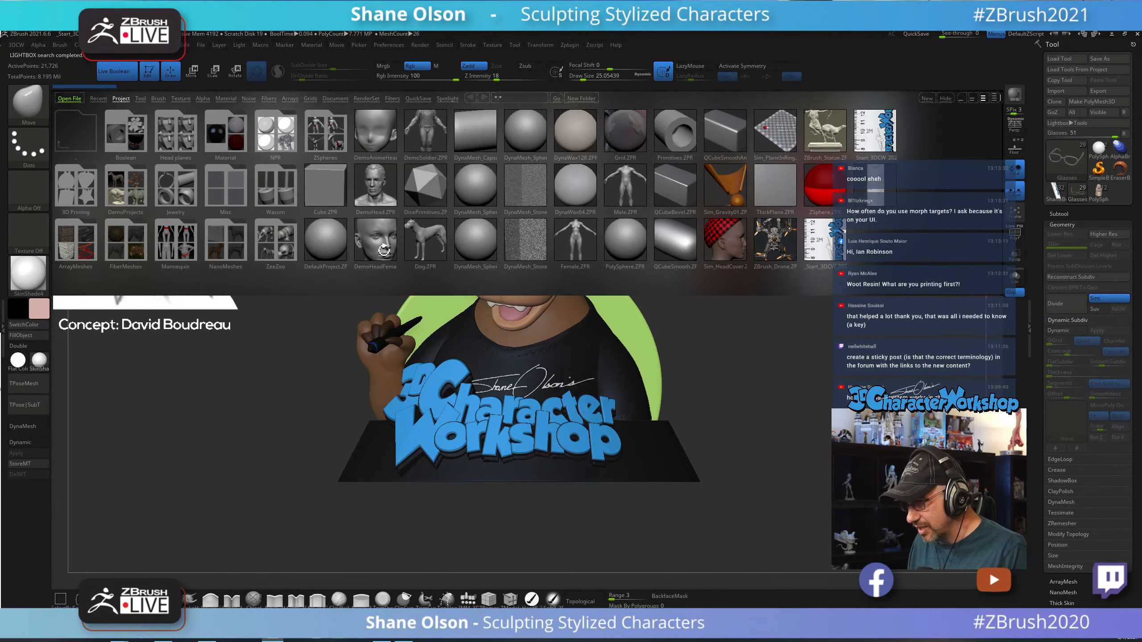
Browse the Wacom pen holder projects in LightBox, close it, and return to the bust model.
{"action": "double_click", "coordinate": [280, 194]}
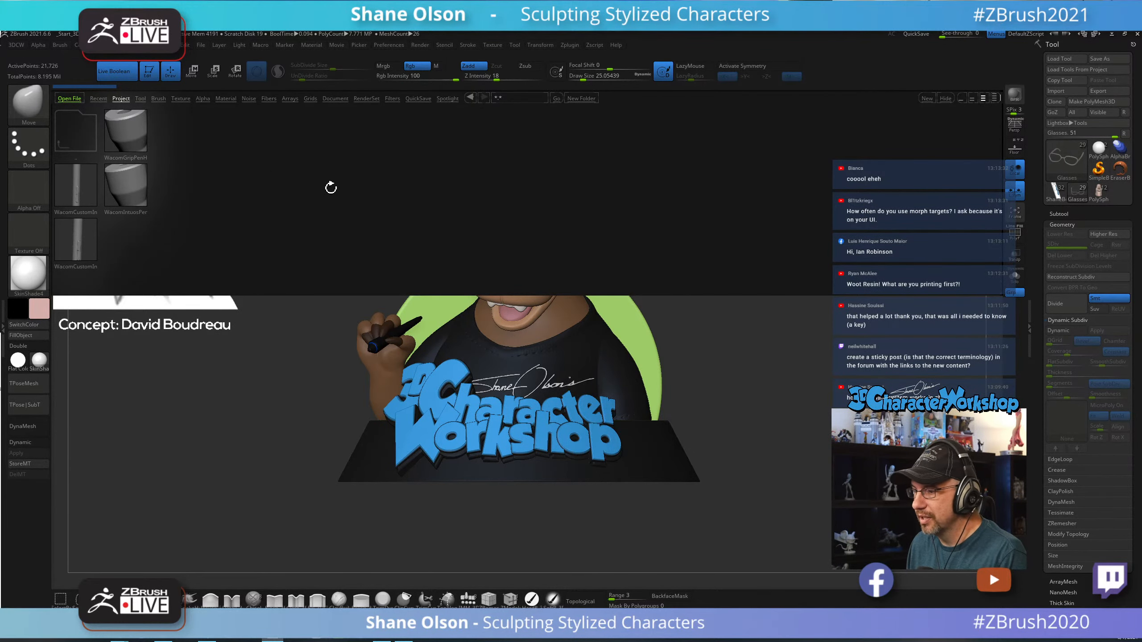
{"action": "key", "text": "comma"}
{"action": "left_click_drag", "start_coordinate": [728, 289], "coordinate": [722, 316]}
{"action": "left_click_drag", "start_coordinate": [797, 306], "coordinate": [727, 306], "text": "shift"}
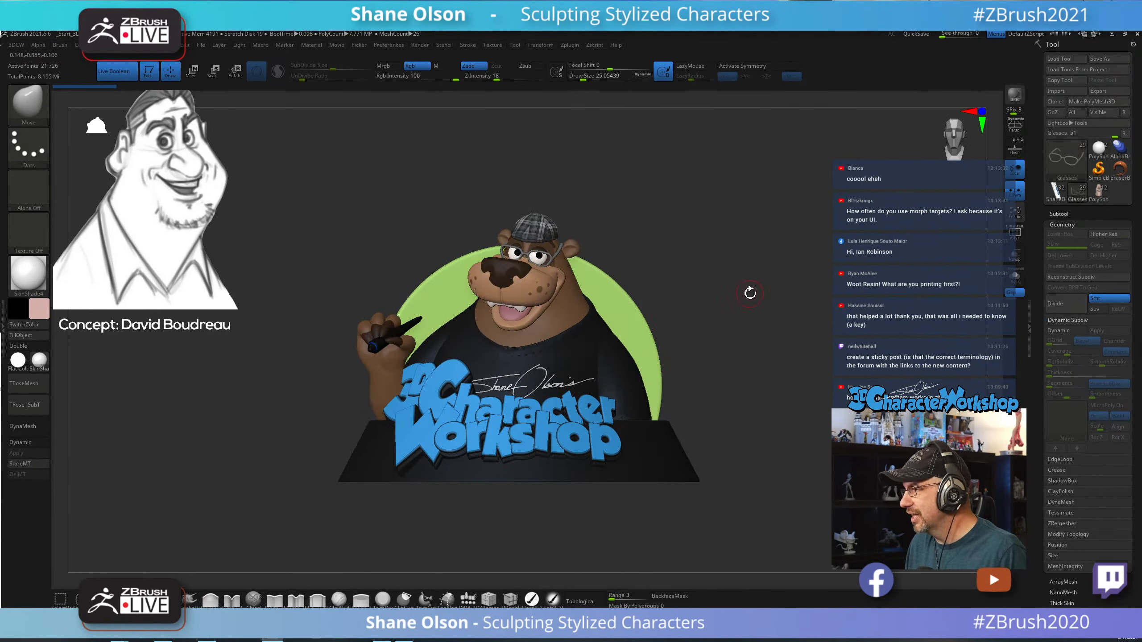
{"action": "left_click", "coordinate": [1099, 191]}
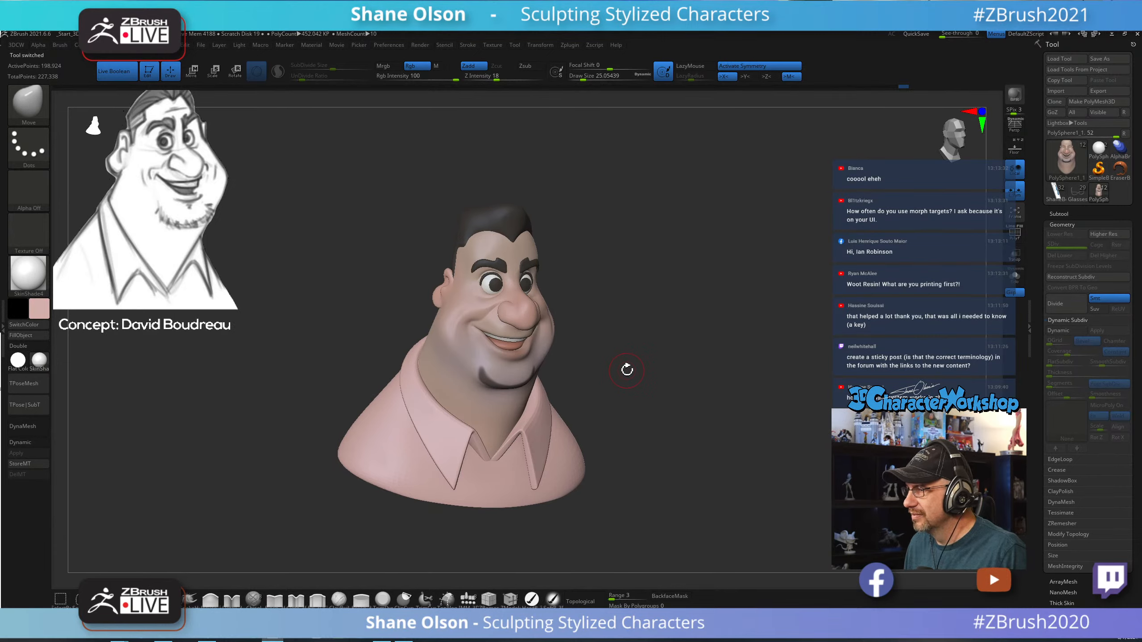
Examine the bust and its masked chin from the front, side and back, and set the draw size to about 33.
{"action": "left_click_drag", "start_coordinate": [637, 334], "coordinate": [670, 322], "text": "shift"}
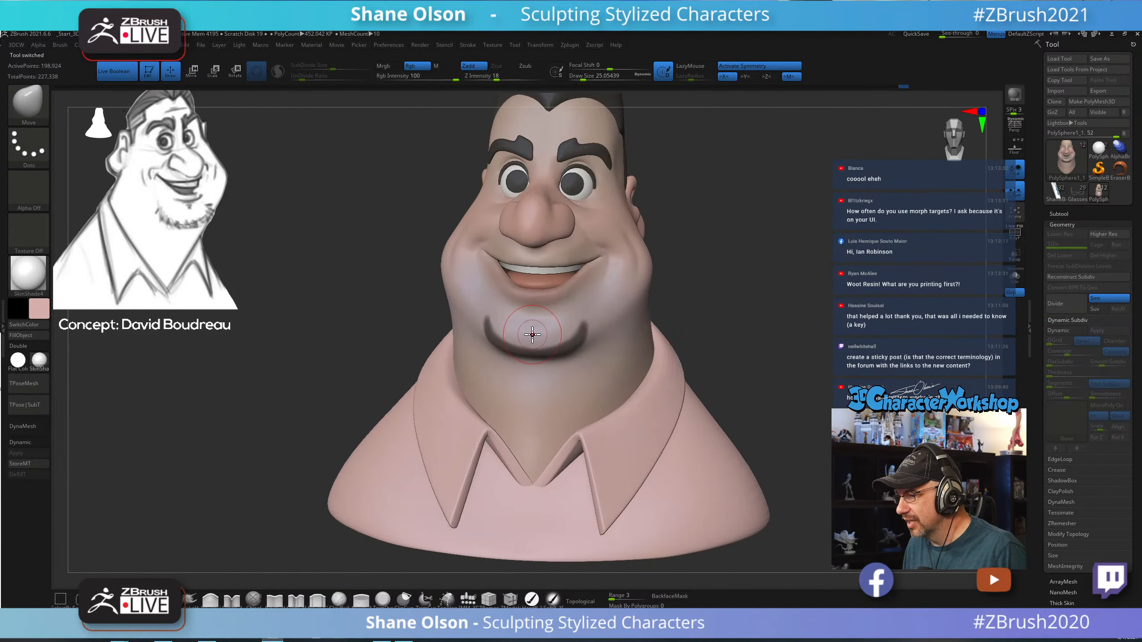
{"action": "left_click_drag", "start_coordinate": [784, 281], "coordinate": [756, 293]}
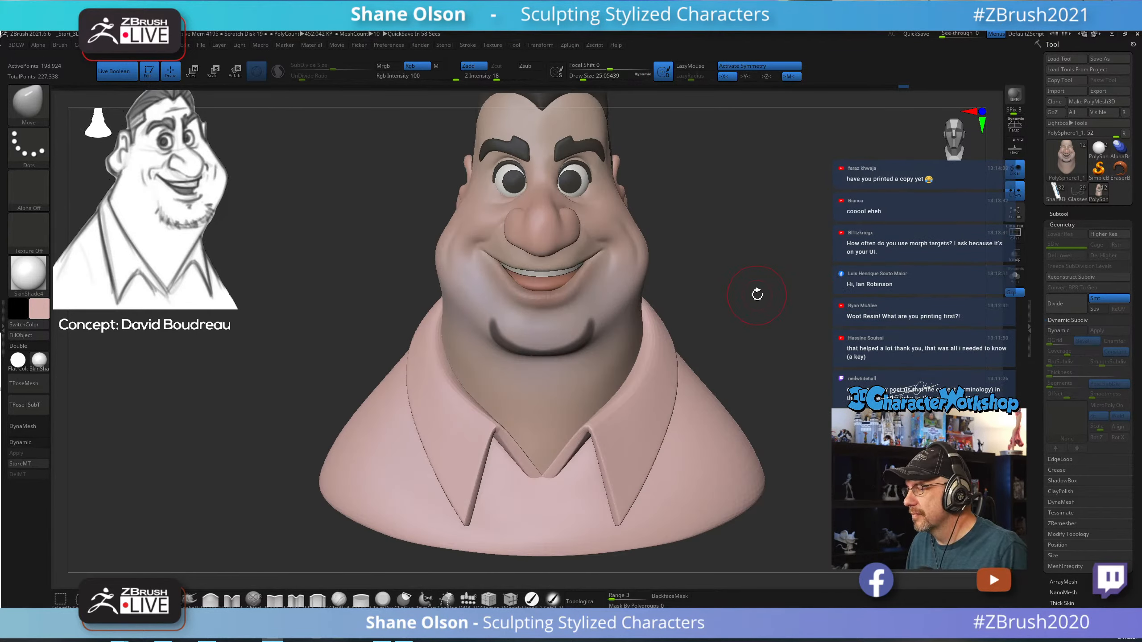
{"action": "key", "text": "s"}
{"action": "left_click_drag", "start_coordinate": [757, 295], "coordinate": [754, 296]}
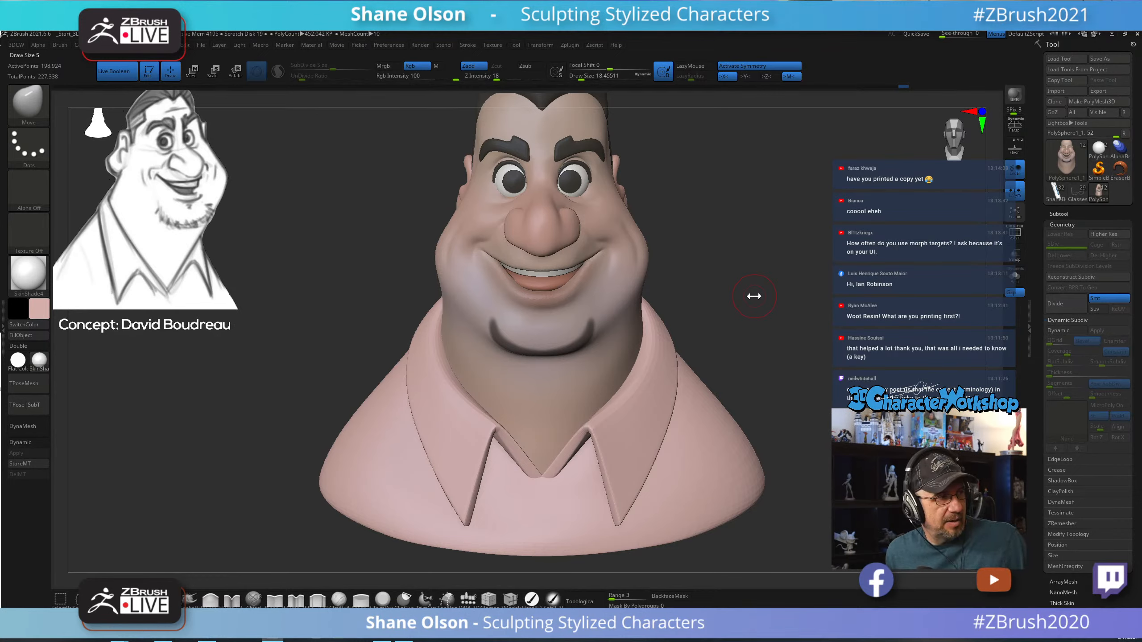
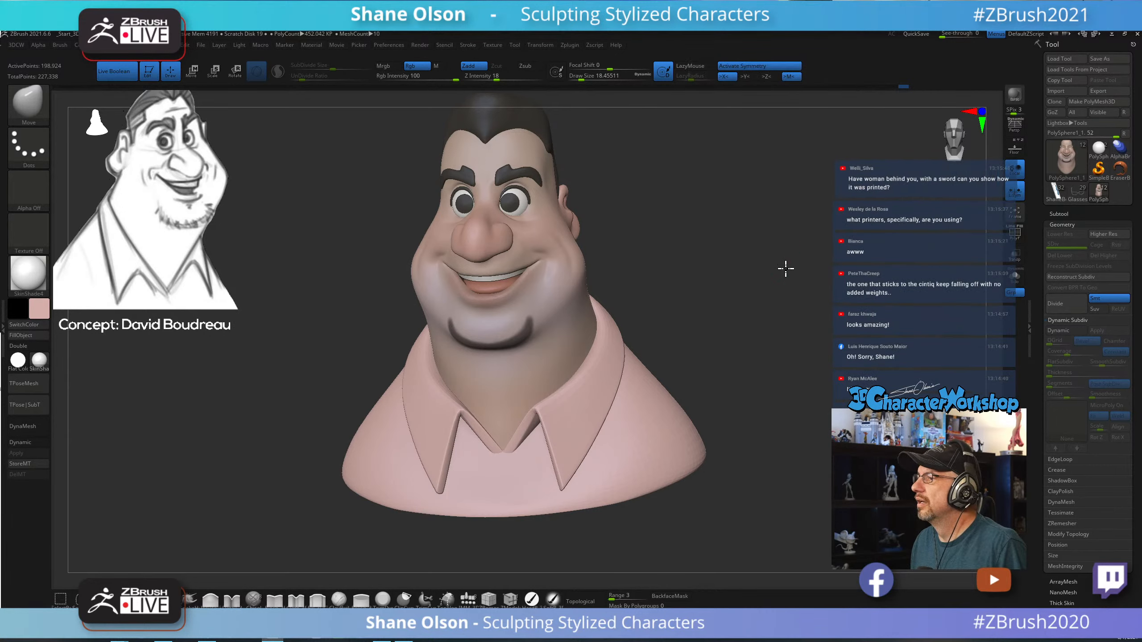
{"action": "left_click_drag", "start_coordinate": [785, 266], "coordinate": [779, 219]}
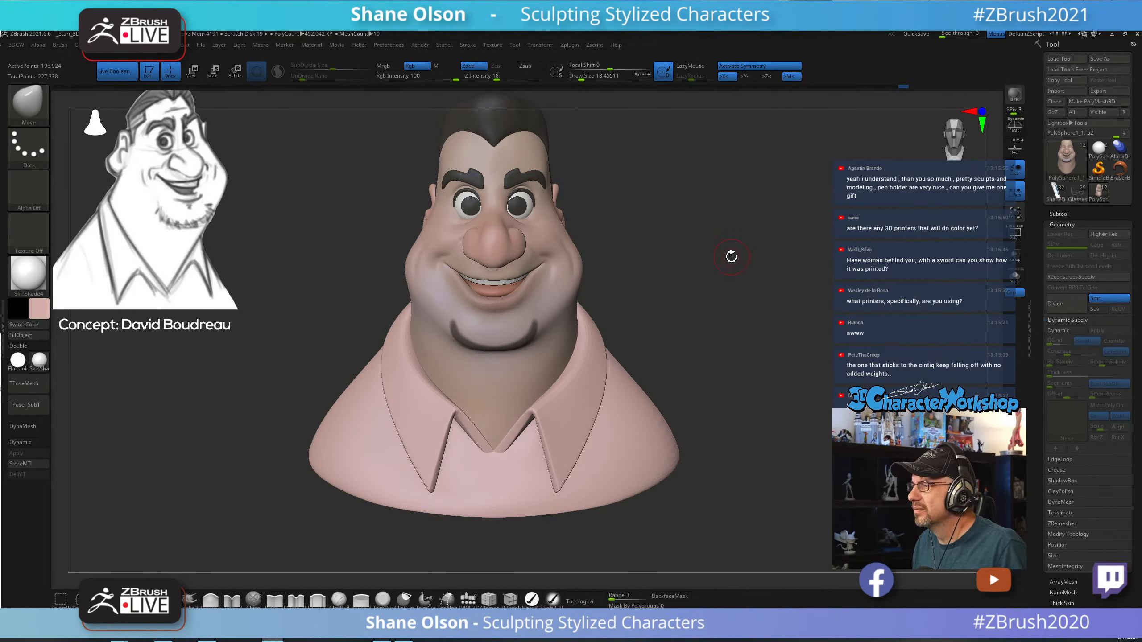
{"action": "right_click_drag", "start_coordinate": [725, 264], "coordinate": [725, 262], "text": "ctrl"}
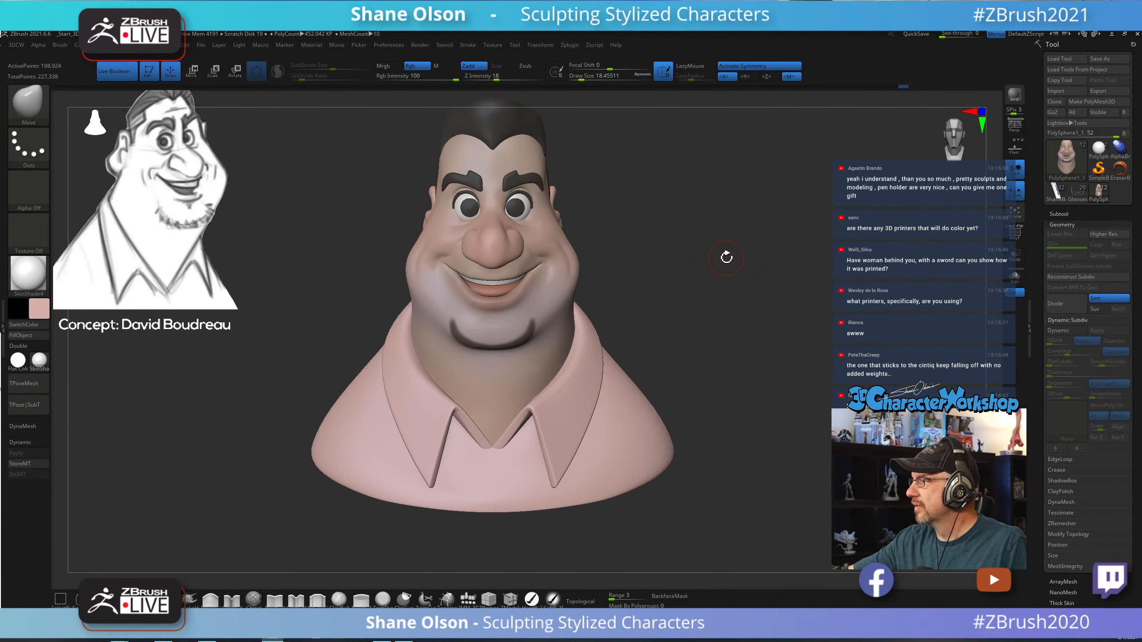
{"action": "left_click_drag", "start_coordinate": [698, 392], "coordinate": [675, 405]}
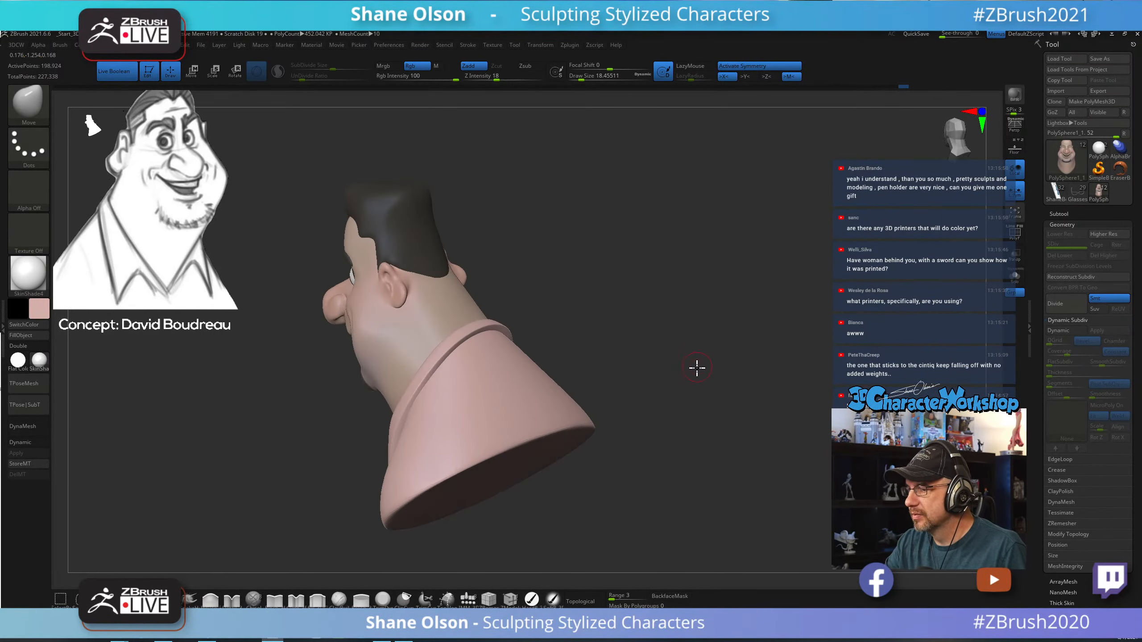
{"action": "left_click_drag", "start_coordinate": [696, 367], "coordinate": [755, 370]}
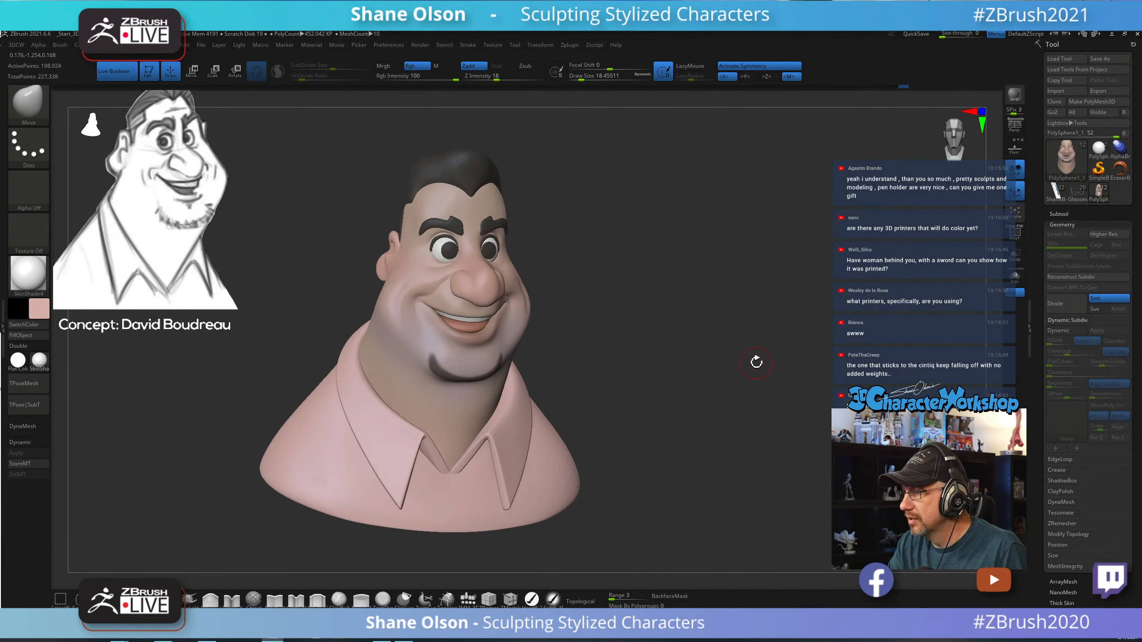
{"action": "key", "text": "s"}
{"action": "mouse_move", "coordinate": [726, 328]}
{"action": "left_mouse_down"}
{"action": "mouse_move", "coordinate": [701, 330]}
{"action": "mouse_move", "coordinate": [714, 319]}
{"action": "mouse_move", "coordinate": [783, 319]}
{"action": "mouse_move", "coordinate": [774, 305]}
{"action": "left_mouse_up"}
Open the FiberMesh settings for the head with the masked chin.
{"action": "left_click_drag", "start_coordinate": [1058, 583], "coordinate": [1053, 535]}
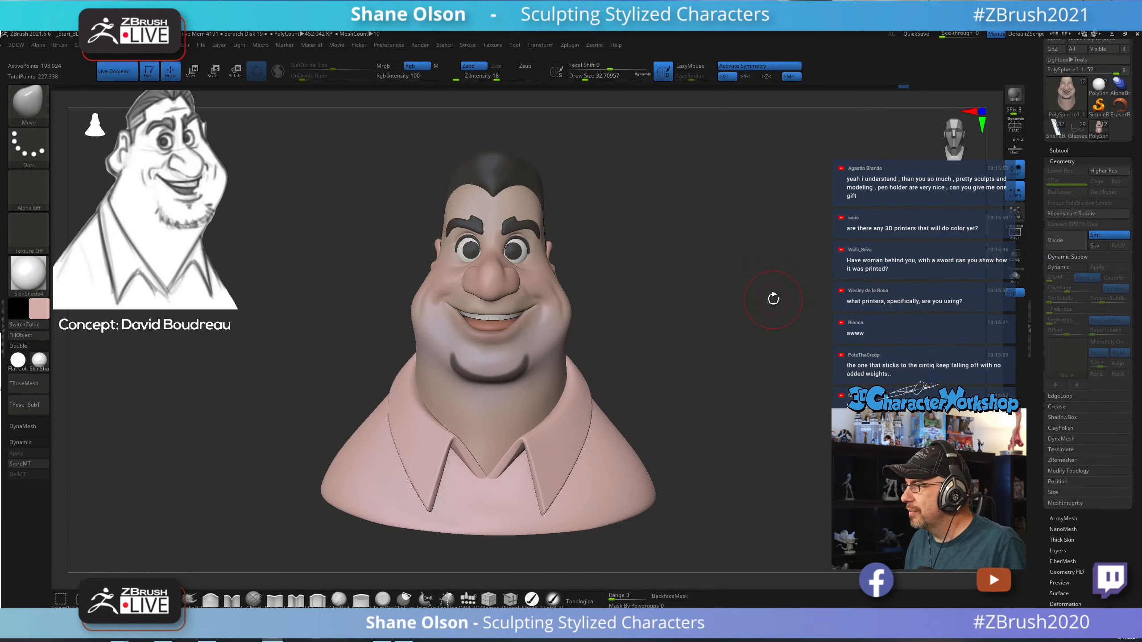
{"action": "left_click_drag", "start_coordinate": [739, 380], "coordinate": [719, 316]}
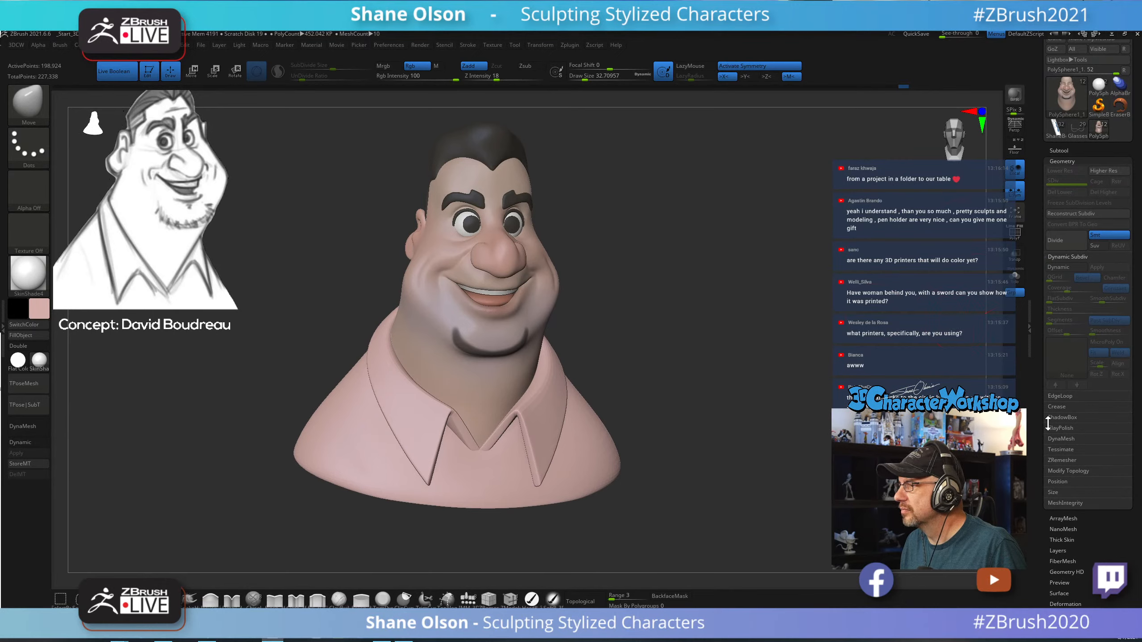
{"action": "left_click_drag", "start_coordinate": [1043, 459], "coordinate": [1044, 467]}
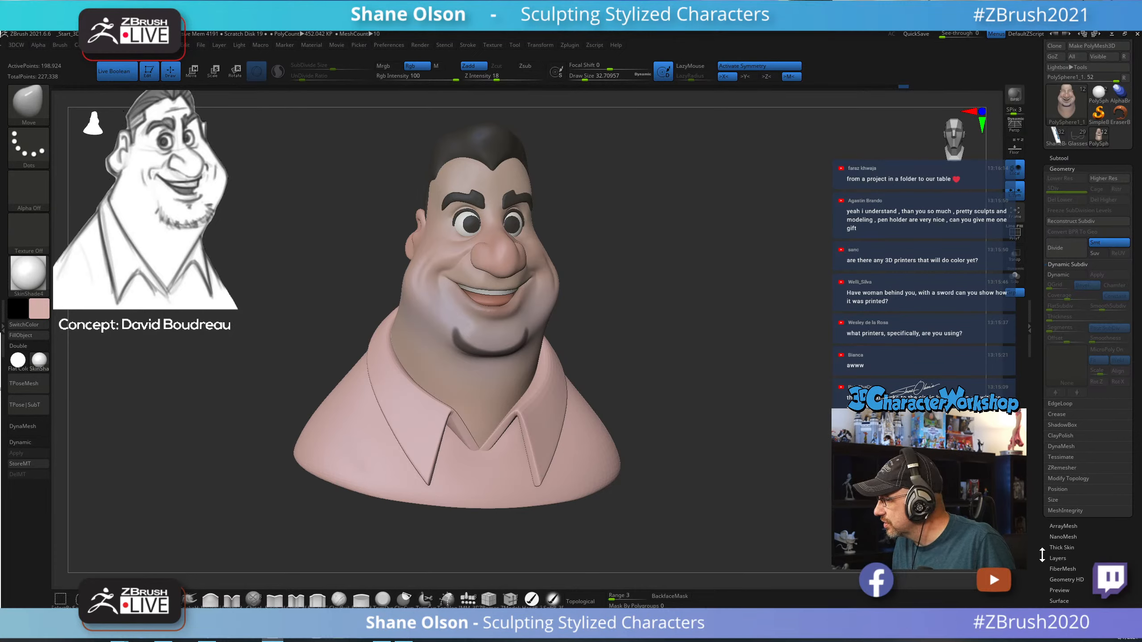
{"action": "left_click_drag", "start_coordinate": [1042, 555], "coordinate": [1043, 532]}
{"action": "left_click", "coordinate": [1055, 545]}
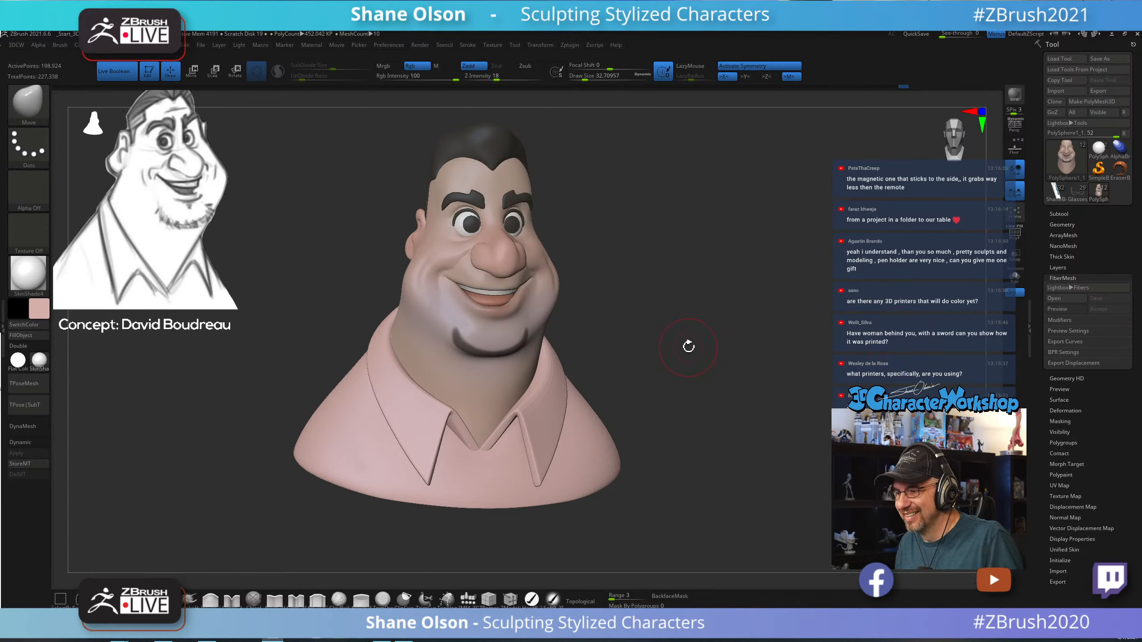
Preview FiberMesh fibers on the masked chin and reduce the maximum fibers to about 0.93.
{"action": "left_click_drag", "start_coordinate": [688, 342], "coordinate": [685, 342]}
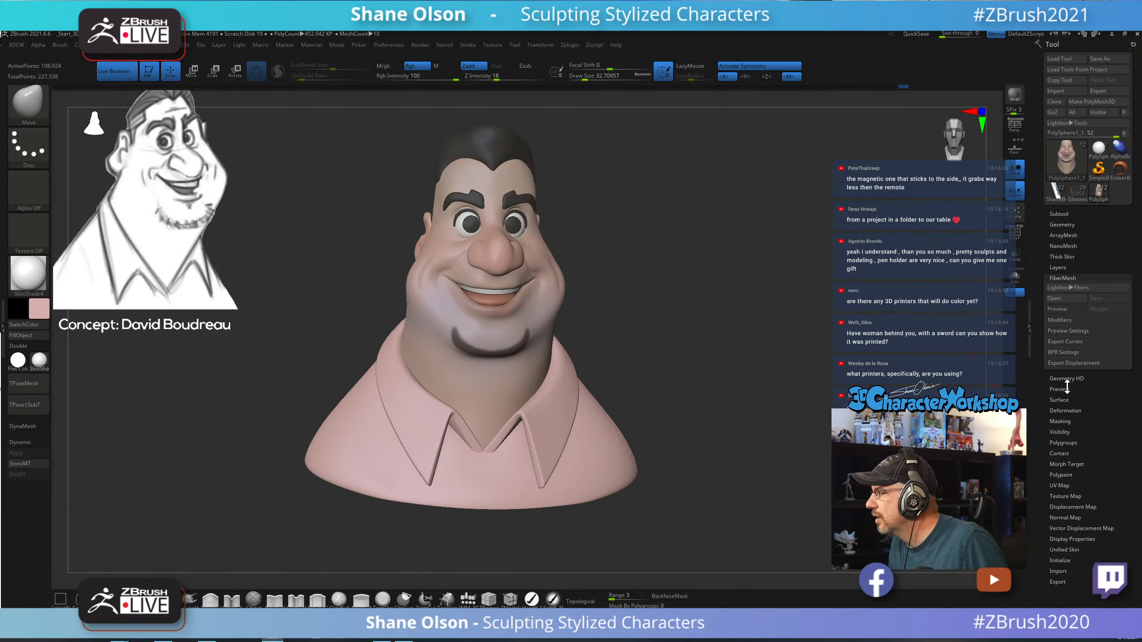
{"action": "left_click", "coordinate": [1065, 310]}
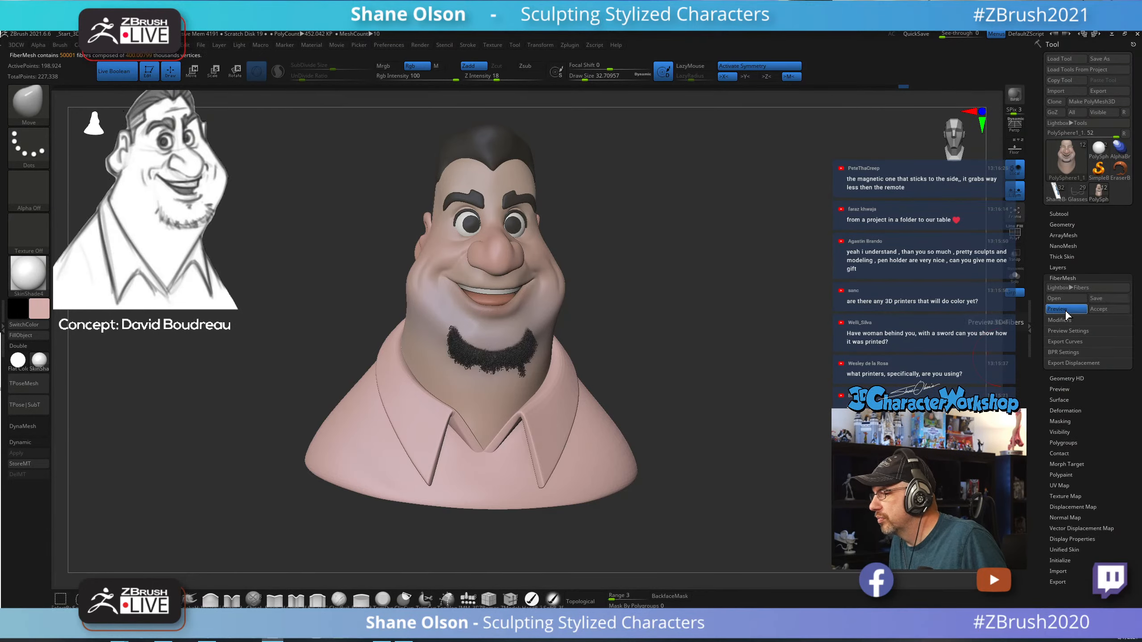
{"action": "left_click_drag", "start_coordinate": [700, 357], "coordinate": [714, 436], "text": "alt"}
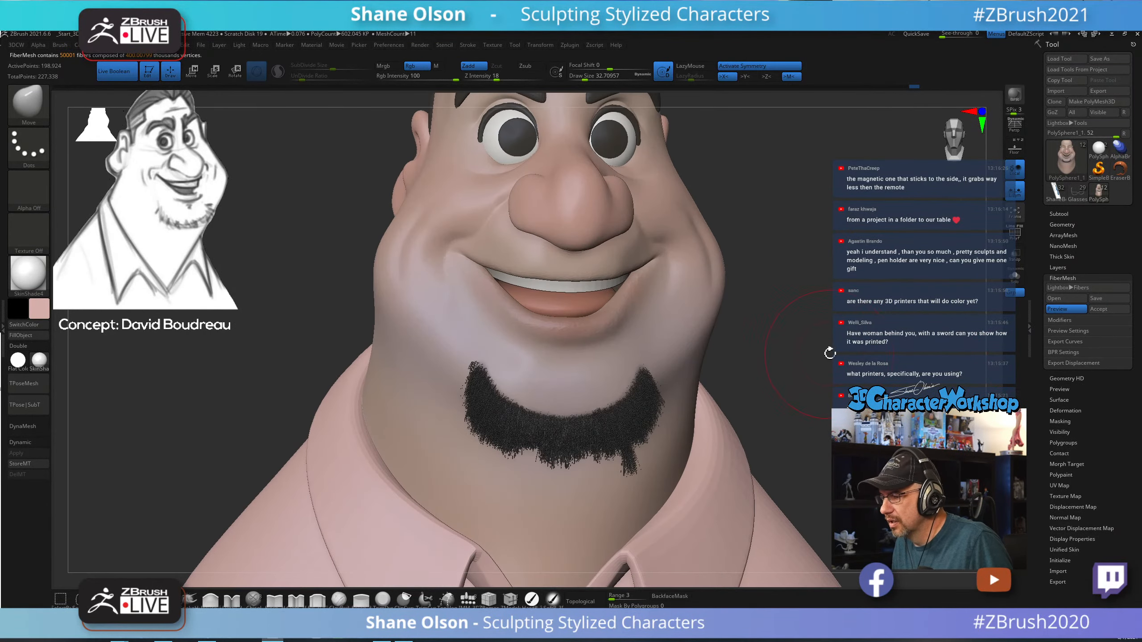
{"action": "left_click_drag", "start_coordinate": [830, 353], "coordinate": [863, 342], "text": "alt"}
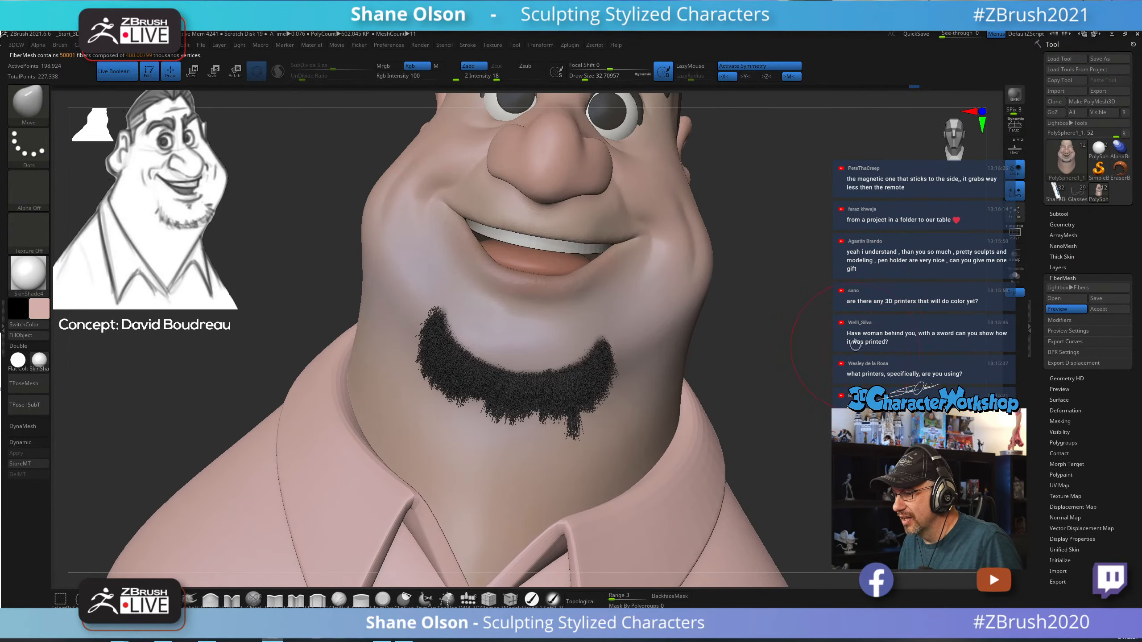
{"action": "left_click", "coordinate": [1054, 320]}
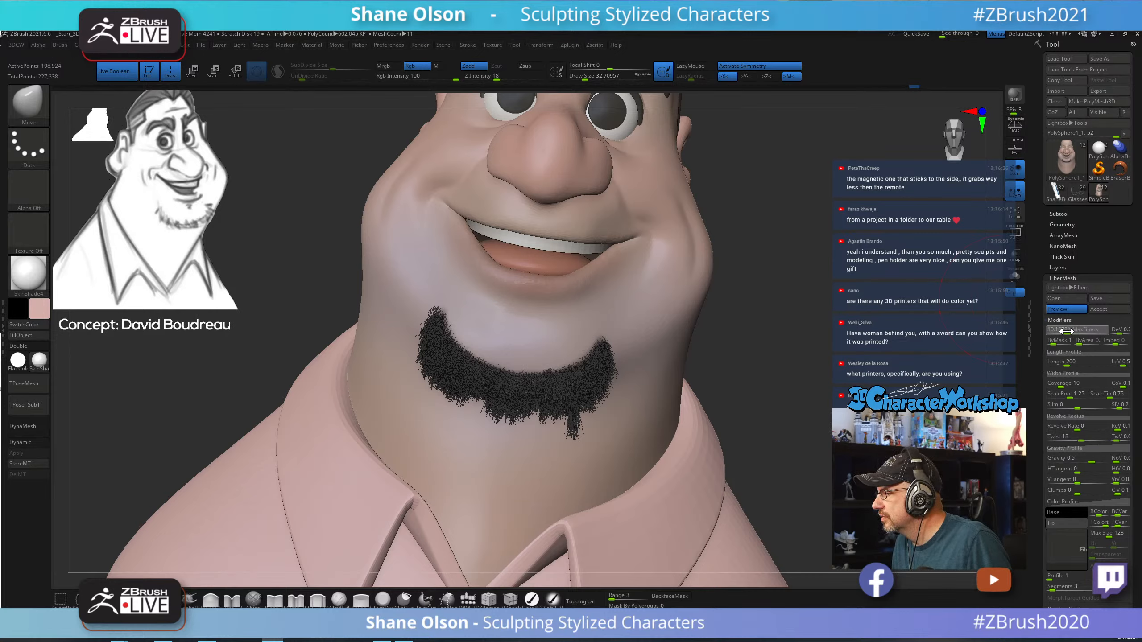
{"action": "left_click_drag", "start_coordinate": [1071, 331], "coordinate": [1057, 331]}
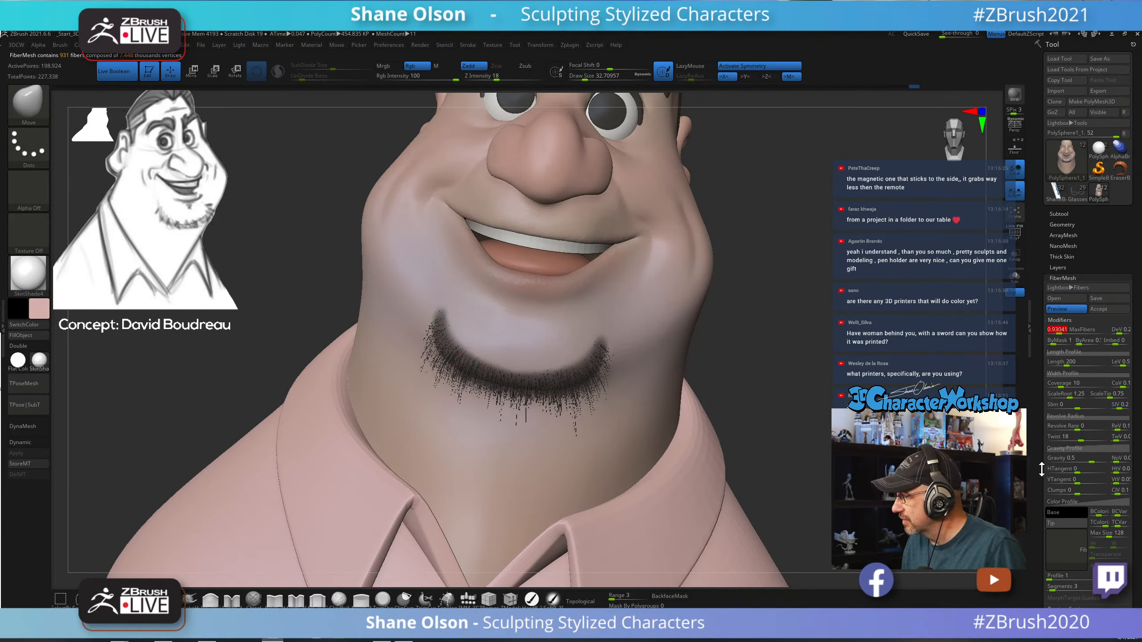
Turn off the mask display on the head so the chin fibers show without mask shading.
{"action": "left_click_drag", "start_coordinate": [1041, 470], "coordinate": [1040, 340]}
{"action": "left_click_drag", "start_coordinate": [1040, 492], "coordinate": [1037, 381]}
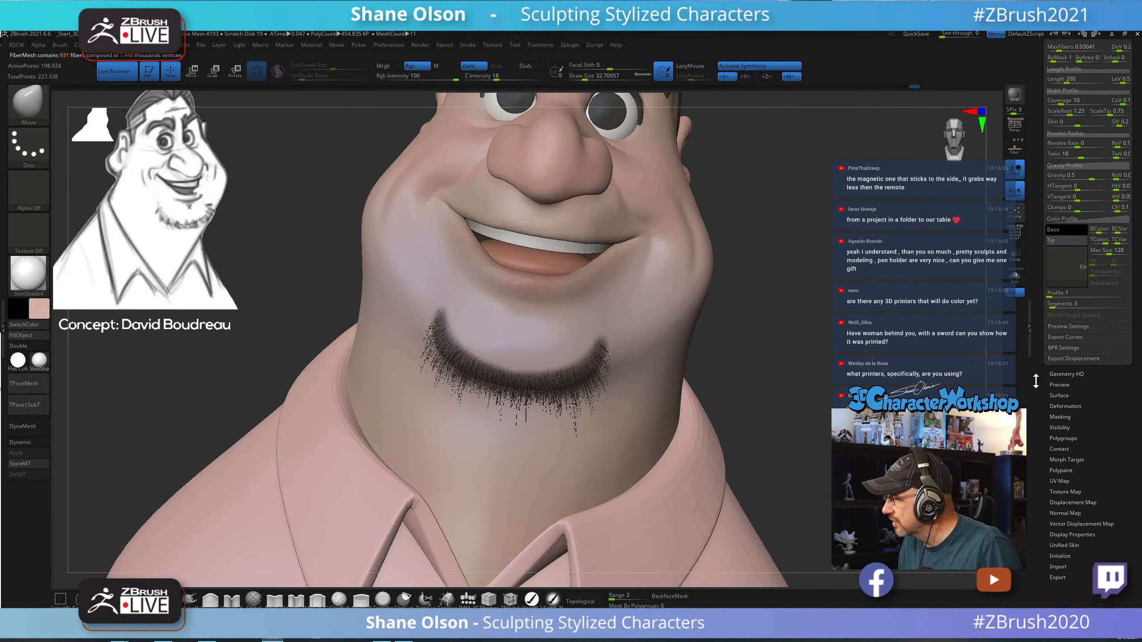
{"action": "left_click", "coordinate": [1066, 417]}
{"action": "left_click_drag", "start_coordinate": [1070, 476], "coordinate": [1069, 497]}
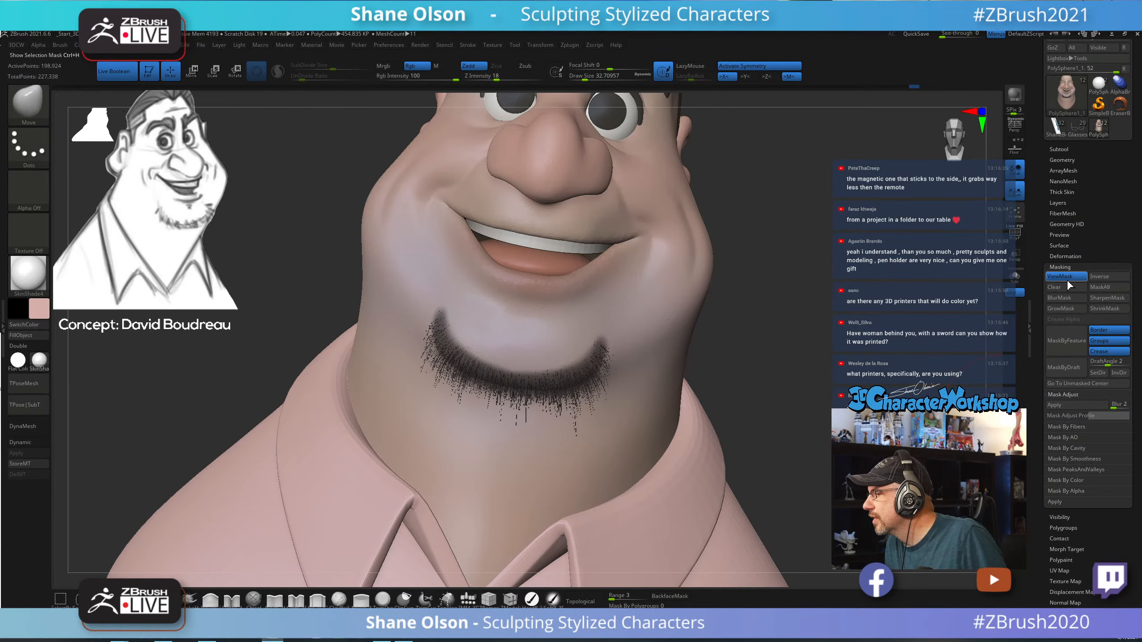
{"action": "left_click_drag", "start_coordinate": [1040, 229], "coordinate": [1039, 293]}
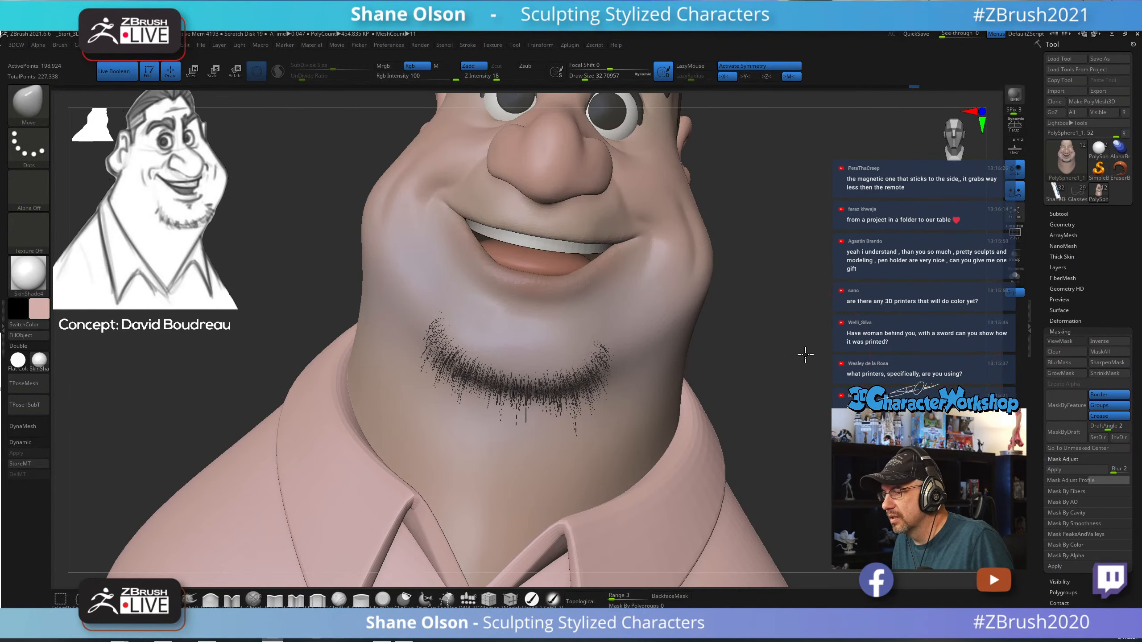
{"action": "mouse_move", "coordinate": [806, 354]}
{"action": "left_mouse_down"}
{"action": "mouse_move", "coordinate": [815, 344]}
{"action": "mouse_move", "coordinate": [790, 324]}
{"action": "mouse_move", "coordinate": [829, 297]}
{"action": "left_mouse_up"}
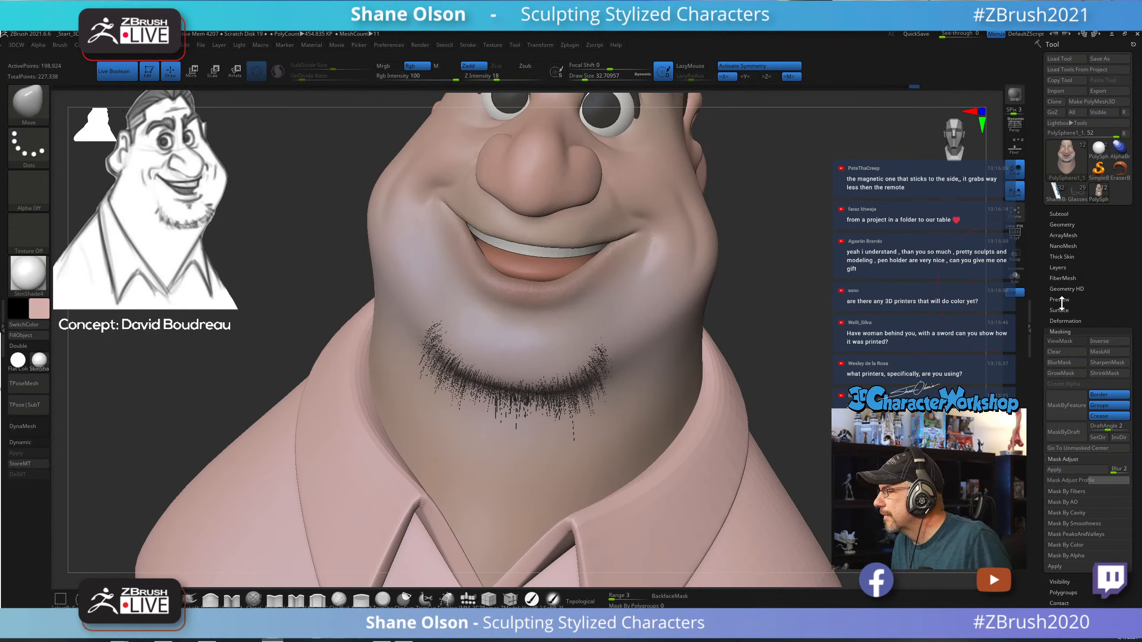
Return to the FiberMesh modifiers and set the chin fibers' Profile to 3.
{"action": "left_click", "coordinate": [1067, 225]}
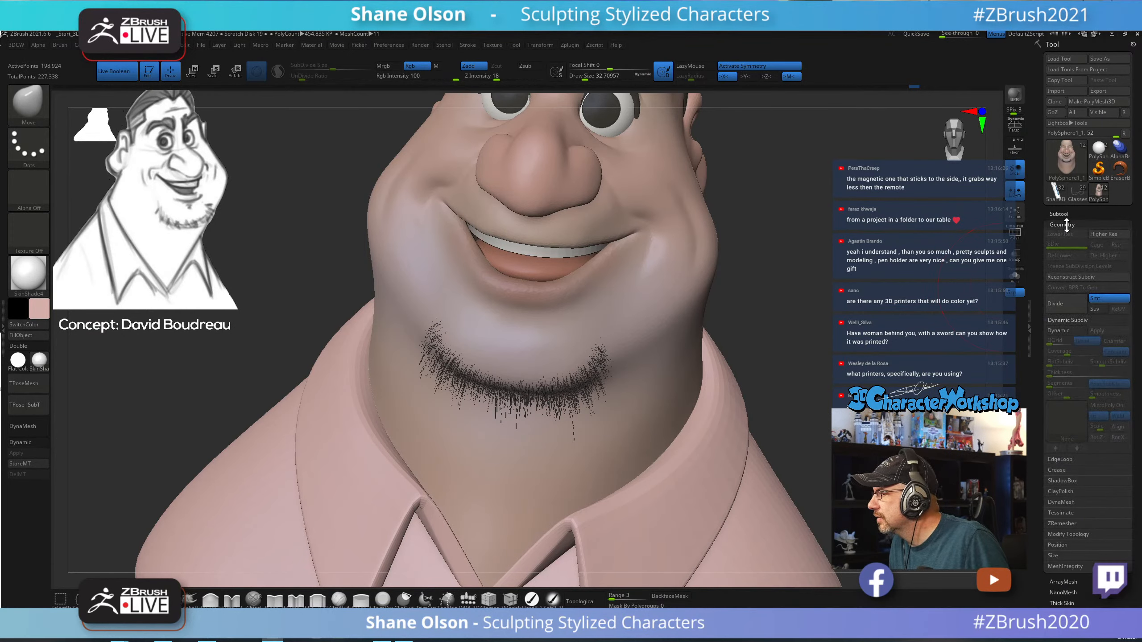
{"action": "left_click", "coordinate": [1066, 225]}
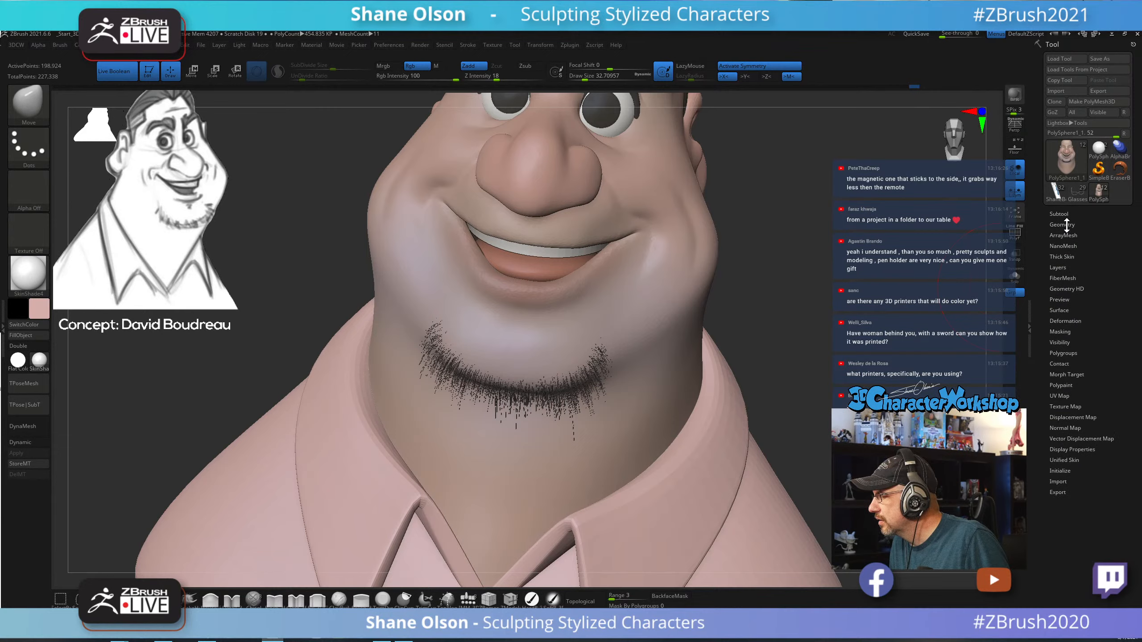
{"action": "left_click", "coordinate": [1065, 278]}
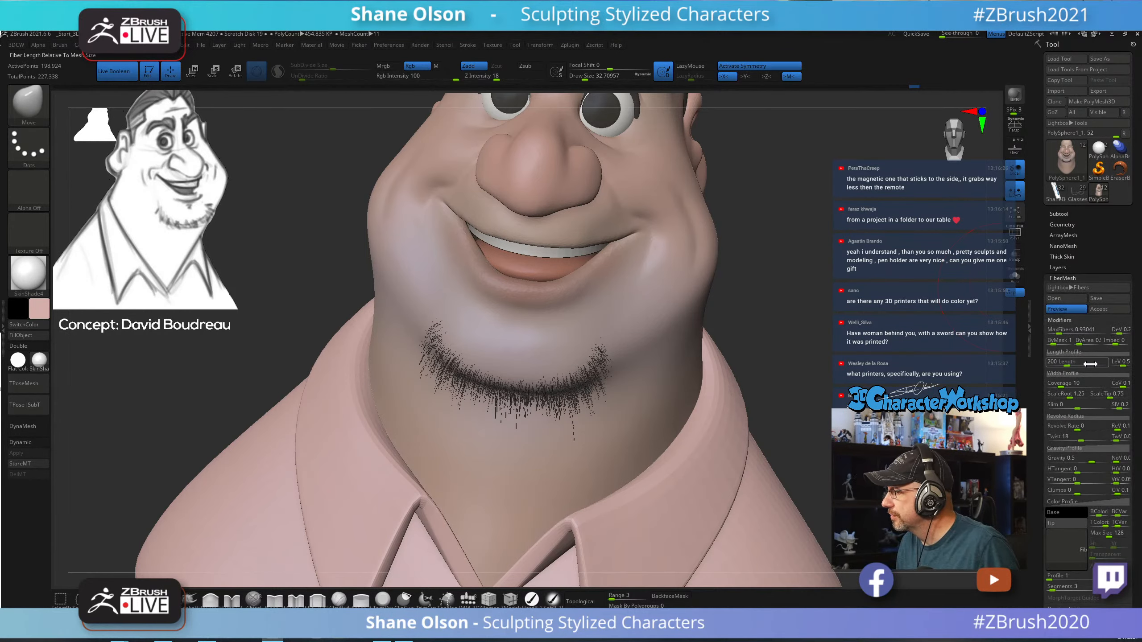
{"action": "scroll", "coordinate": [1054, 553], "scroll_direction": "down", "scroll_amount": 2}
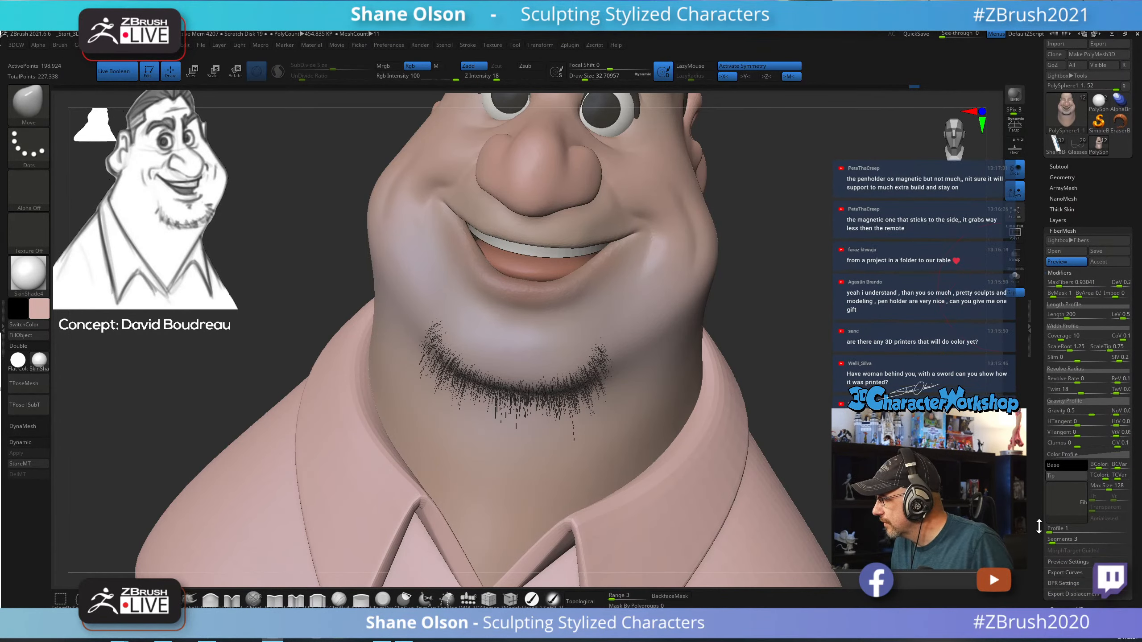
{"action": "left_click_drag", "start_coordinate": [1053, 532], "coordinate": [1058, 532]}
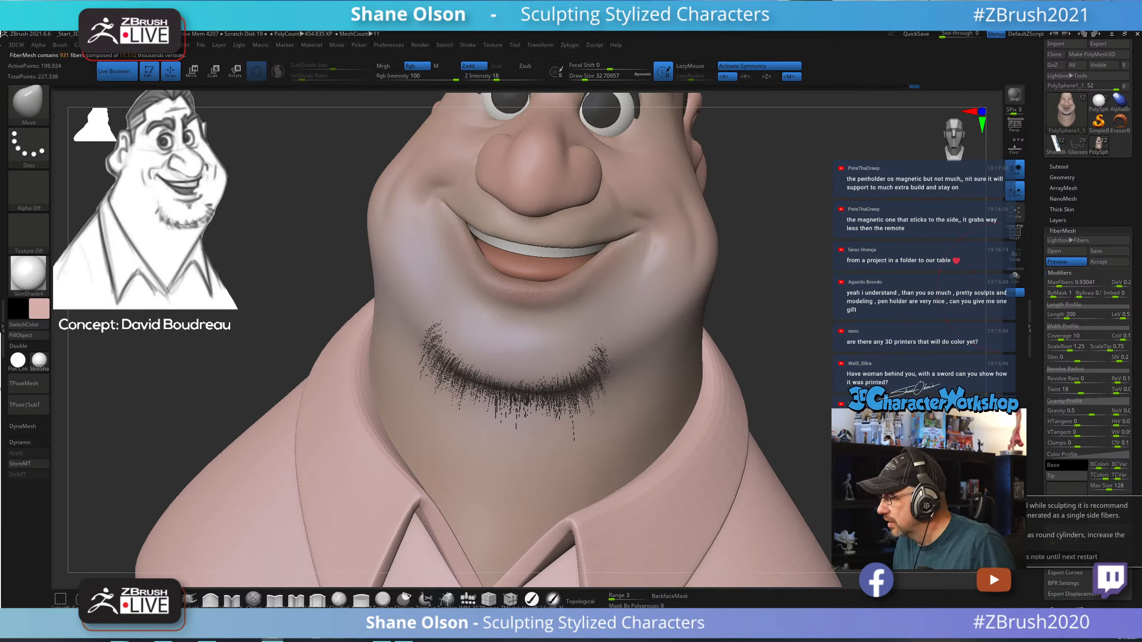
{"action": "left_click_drag", "start_coordinate": [910, 442], "coordinate": [933, 363], "text": "alt"}
{"action": "key", "text": "s"}
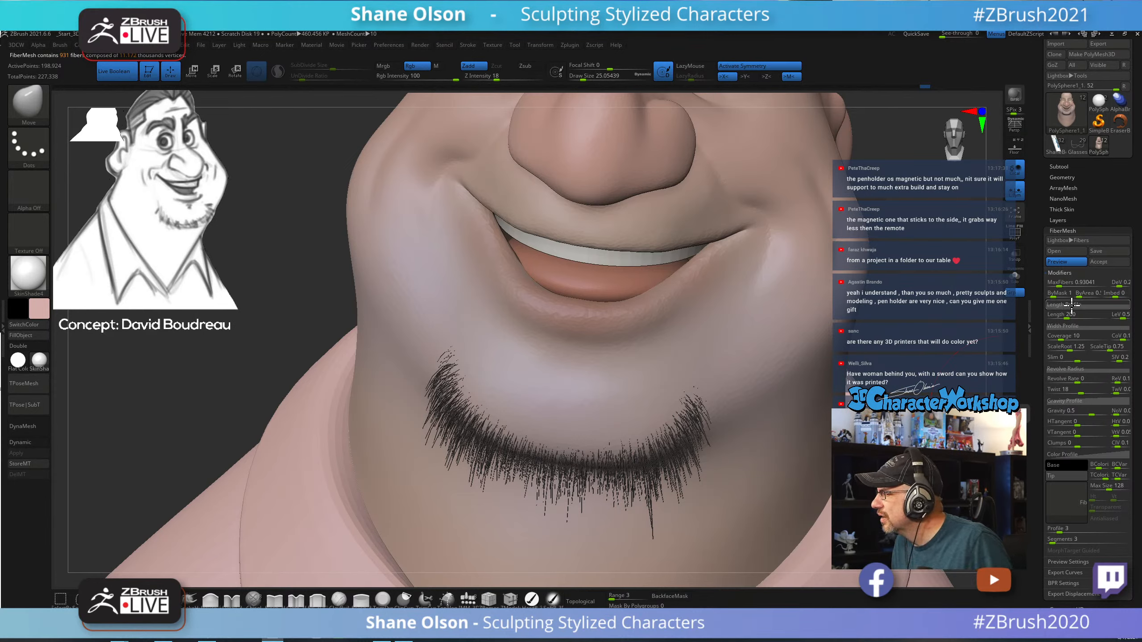
Set the chin fibers' length variation to 0.3 and dismiss the note.
{"action": "left_click", "coordinate": [1123, 317]}
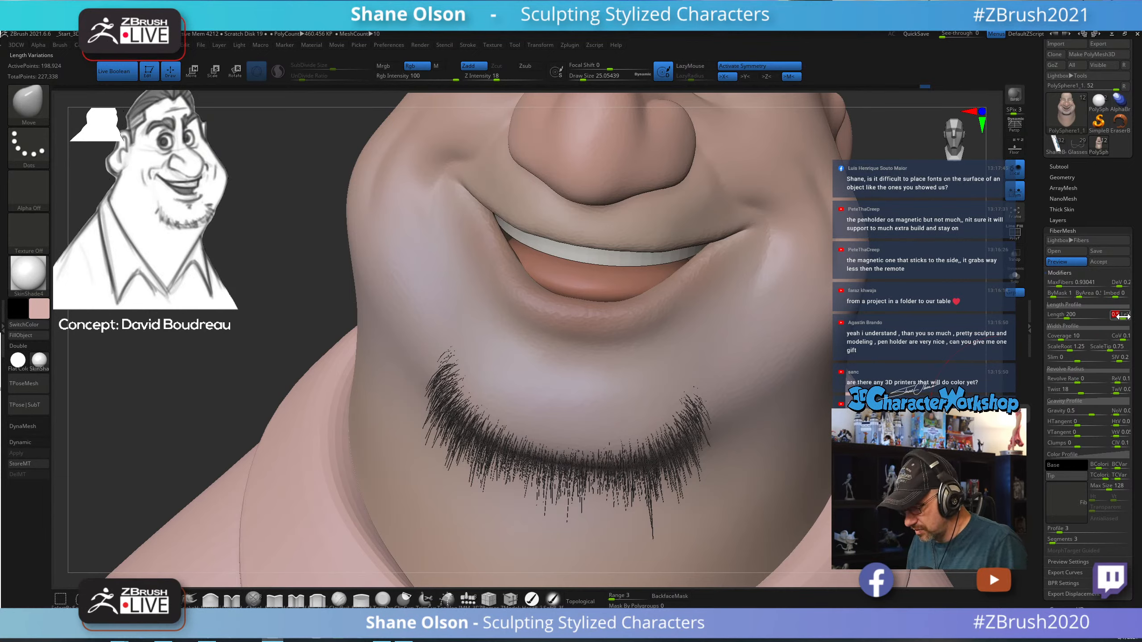
{"action": "type", "text": ".3"}
{"action": "key", "text": "Return"}
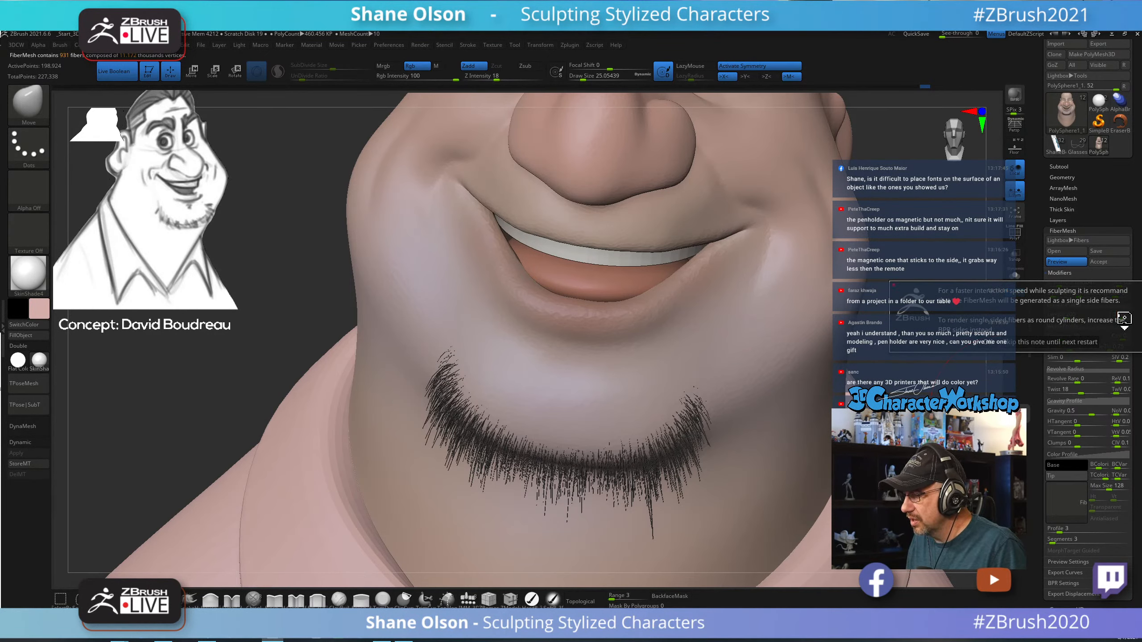
{"action": "left_click", "coordinate": [988, 343]}
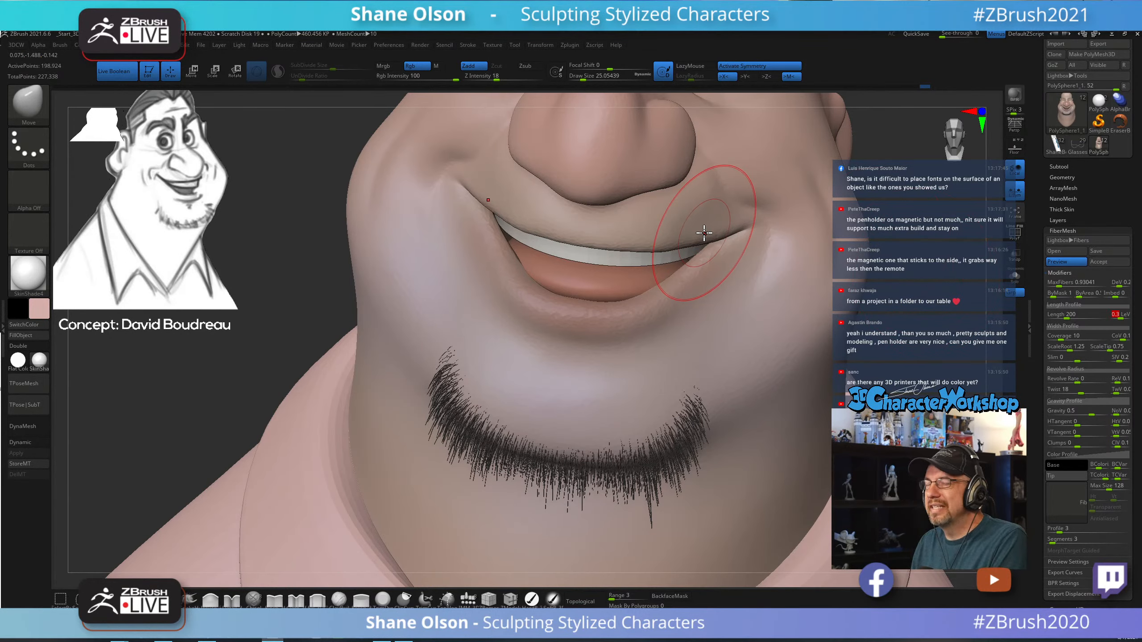
{"action": "left_click", "coordinate": [570, 46]}
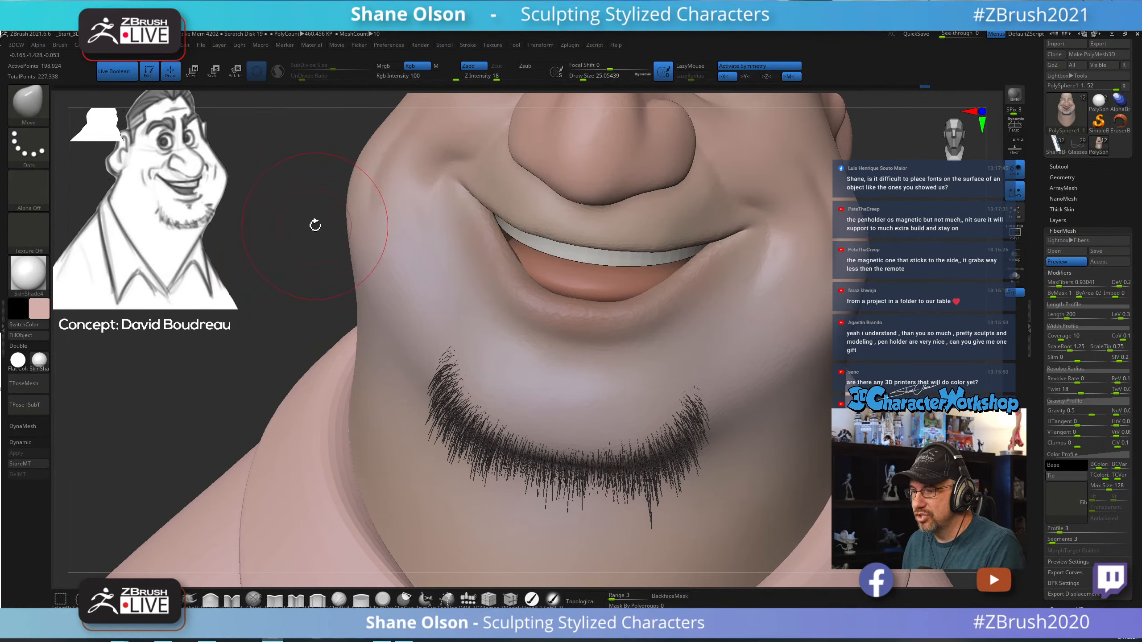
{"action": "key", "text": "w"}
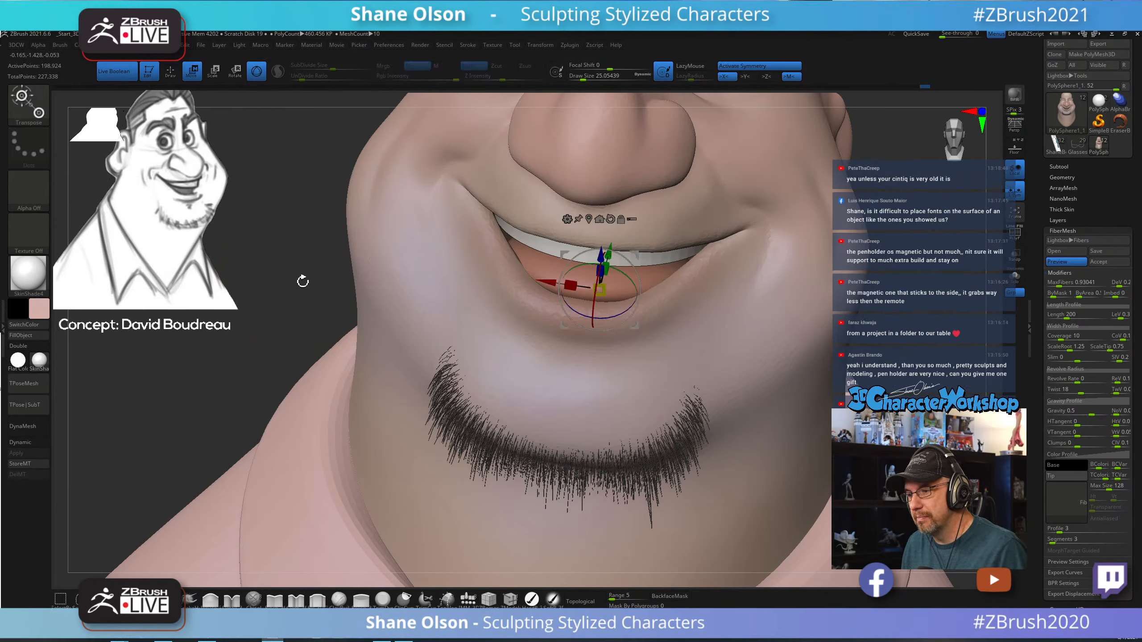
{"action": "left_click", "coordinate": [567, 219]}
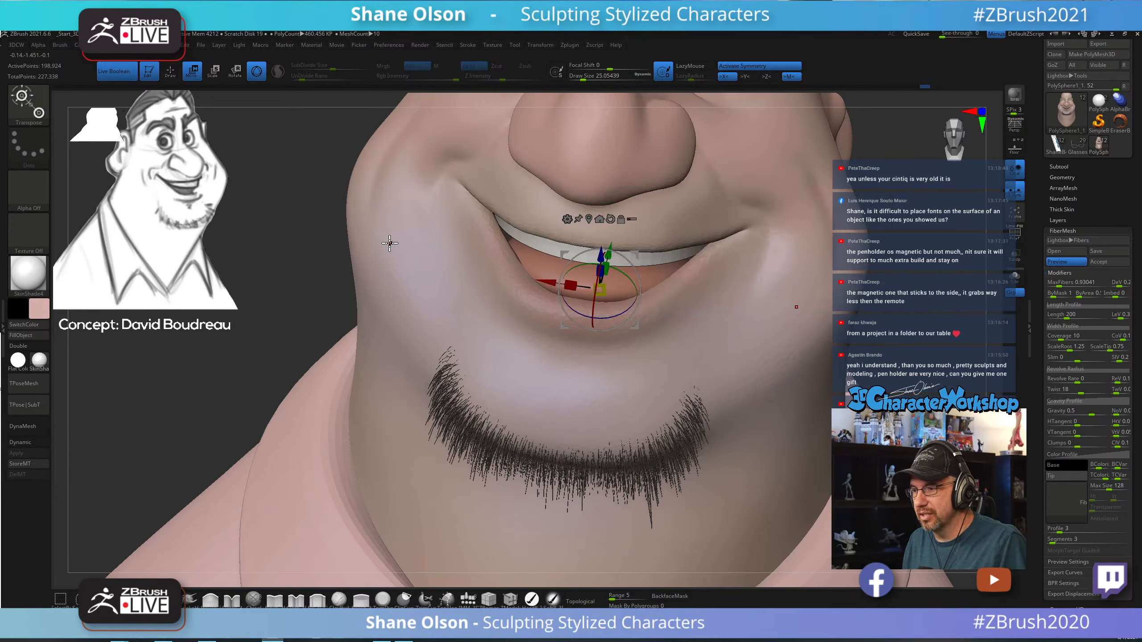
{"action": "key", "text": "q"}
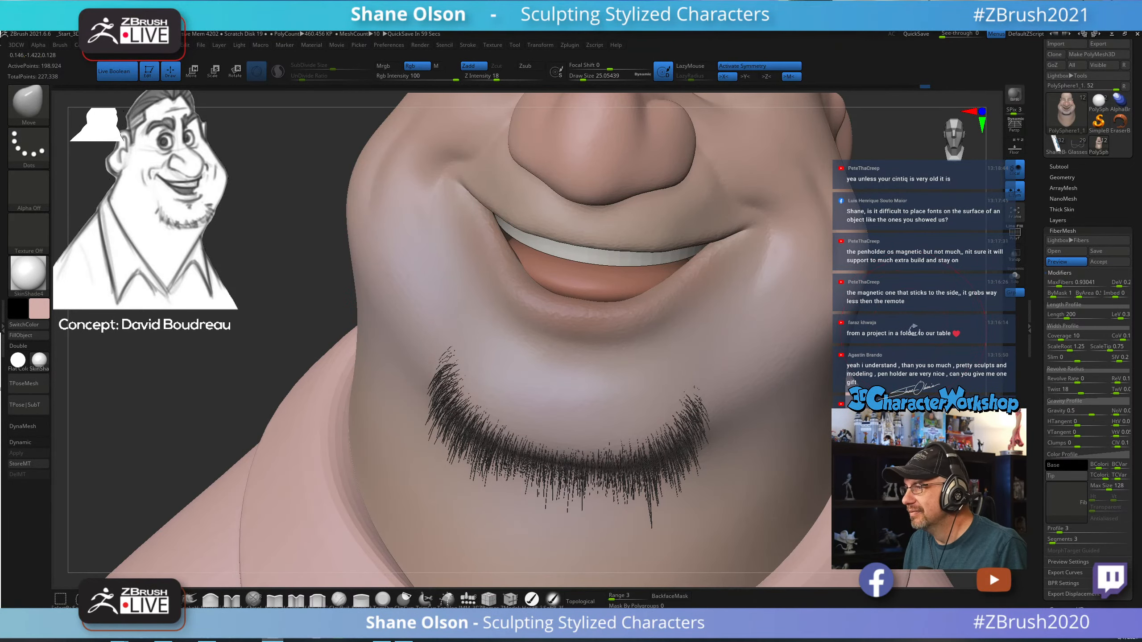
Thicken the chin fibers by raising their Coverage to about 88.8.
{"action": "mouse_move", "coordinate": [909, 323]}
{"action": "left_mouse_down"}
{"action": "mouse_move", "coordinate": [917, 329]}
{"action": "mouse_move", "coordinate": [887, 331]}
{"action": "mouse_move", "coordinate": [904, 307]}
{"action": "mouse_move", "coordinate": [880, 305]}
{"action": "left_mouse_up"}
{"action": "key", "text": "s"}
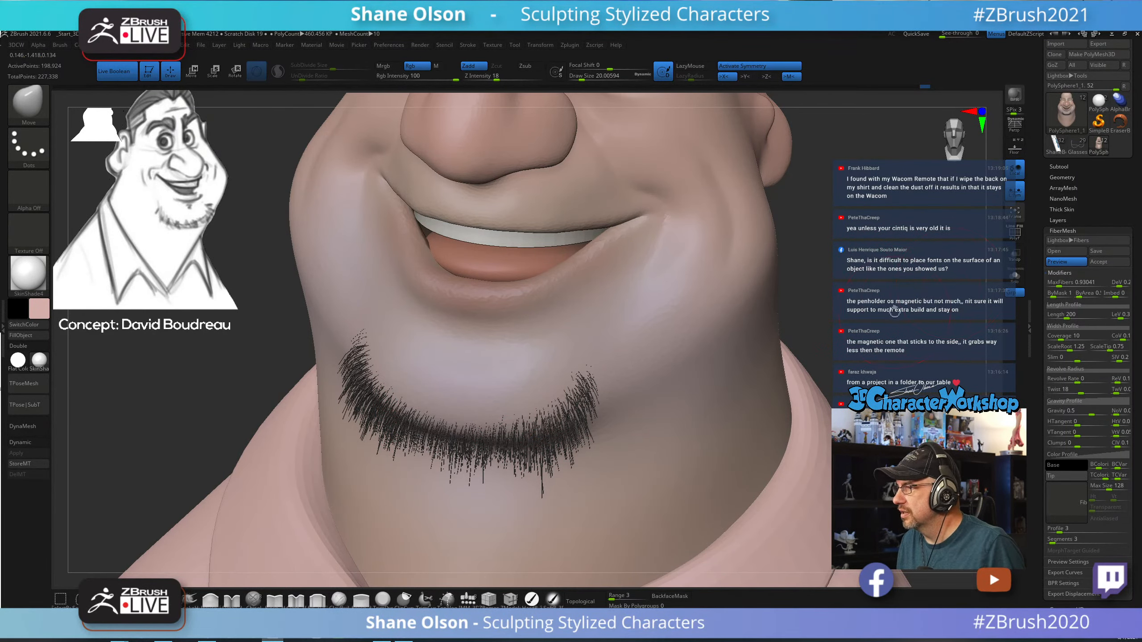
{"action": "left_click_drag", "start_coordinate": [894, 311], "coordinate": [924, 275]}
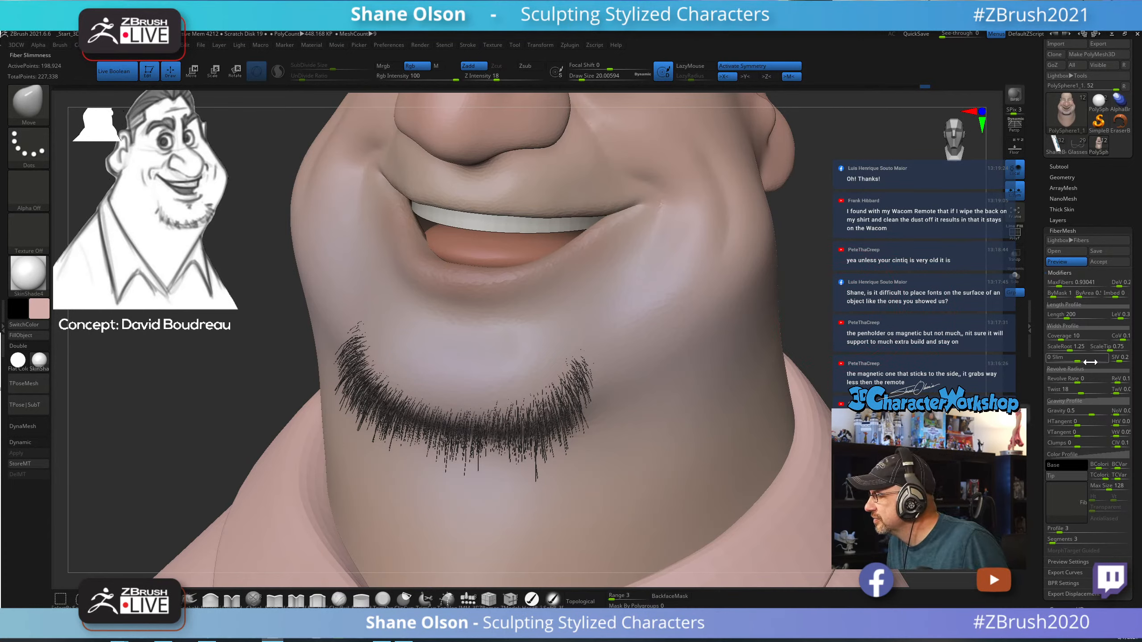
{"action": "left_click", "coordinate": [1064, 337]}
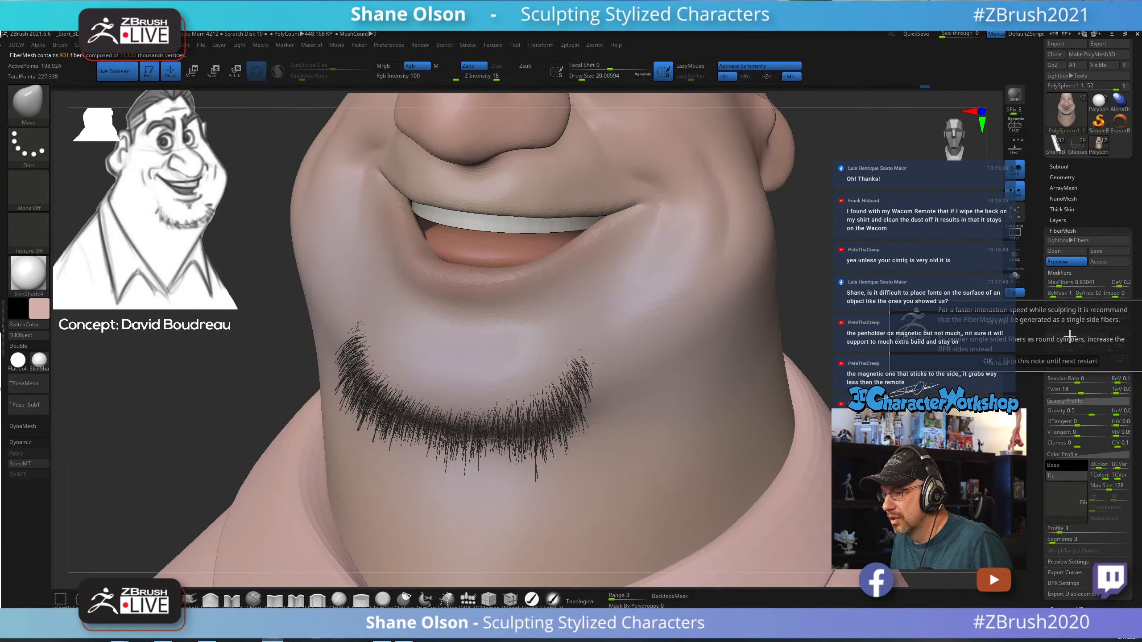
{"action": "left_click", "coordinate": [1032, 365]}
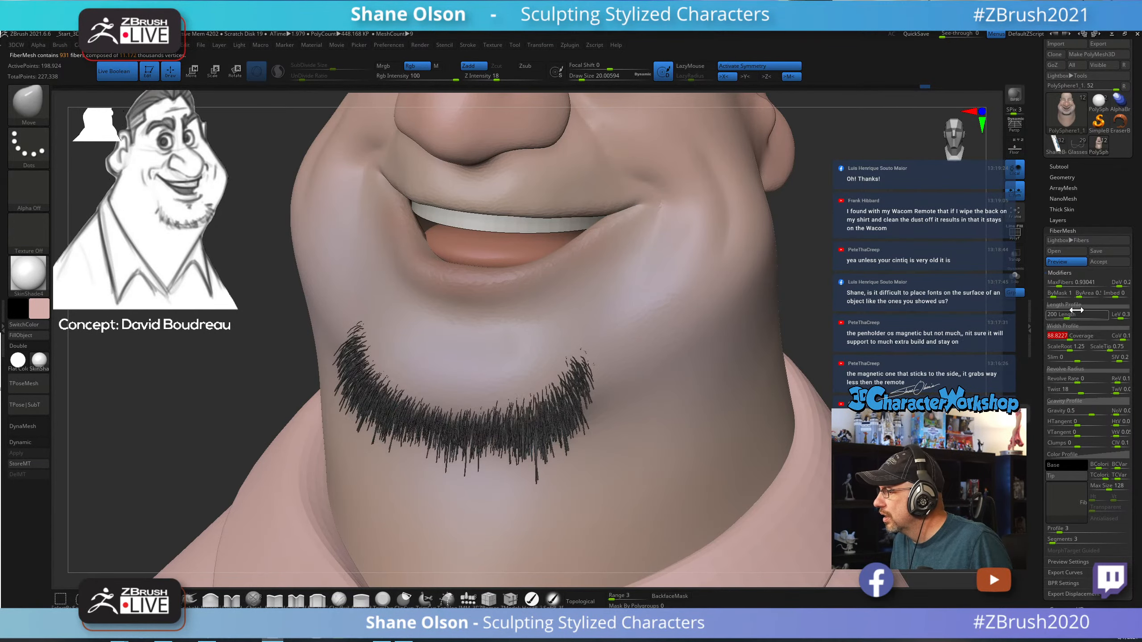
{"action": "left_click_drag", "start_coordinate": [881, 345], "coordinate": [882, 326]}
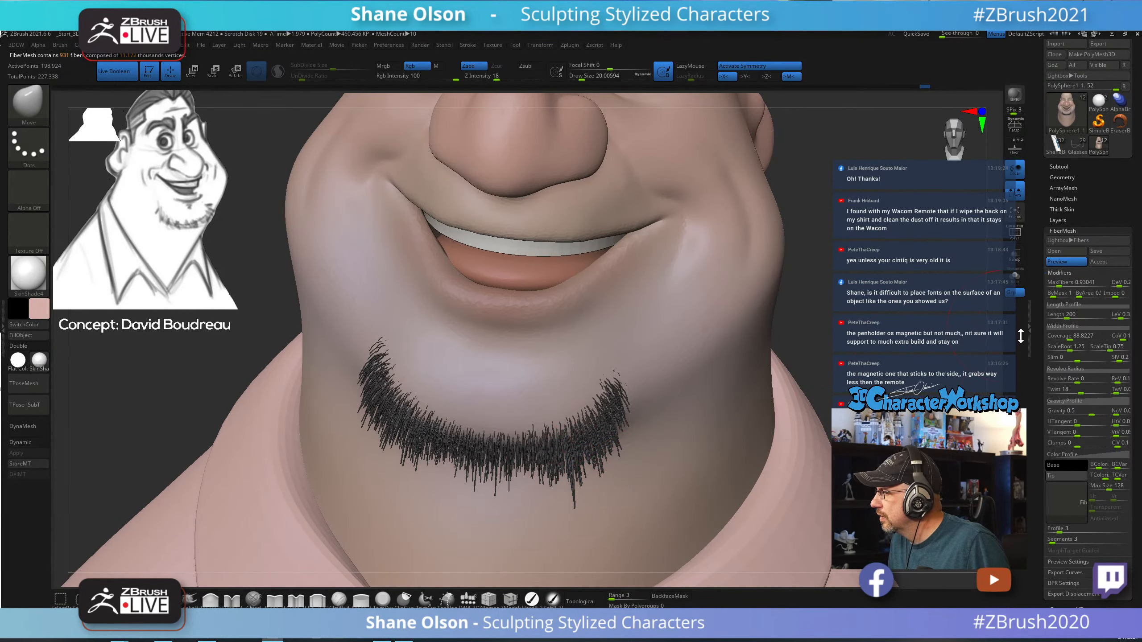
Open the fibers' Length Profile curve and set the length variation to 0.
{"action": "left_click", "coordinate": [1115, 316]}
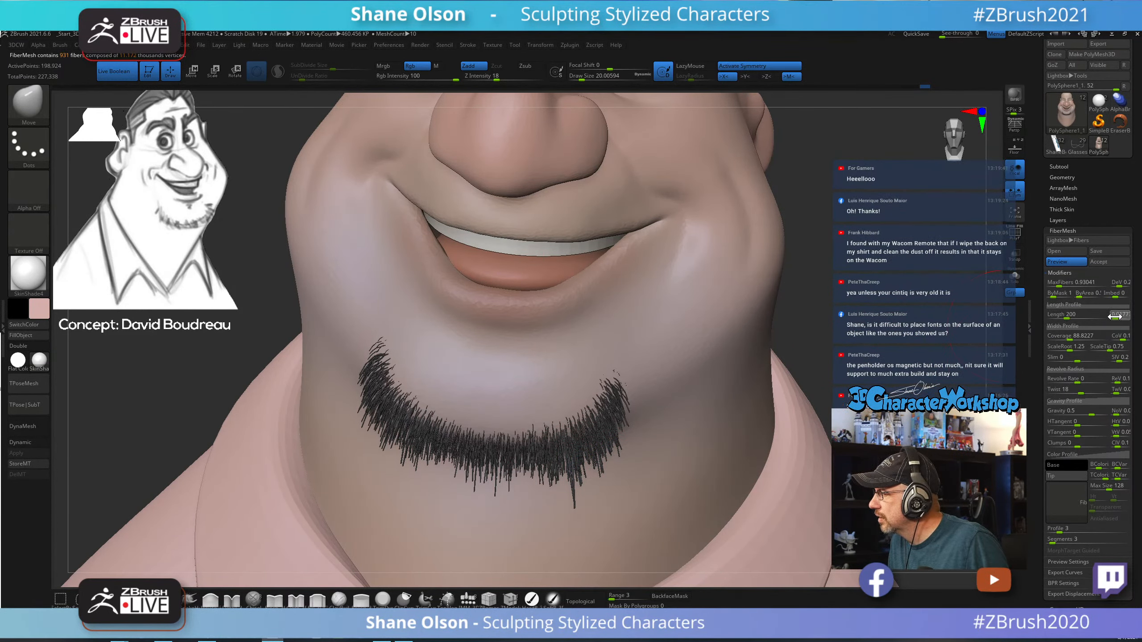
{"action": "type", "text": "0.01"}
{"action": "key", "text": "Return"}
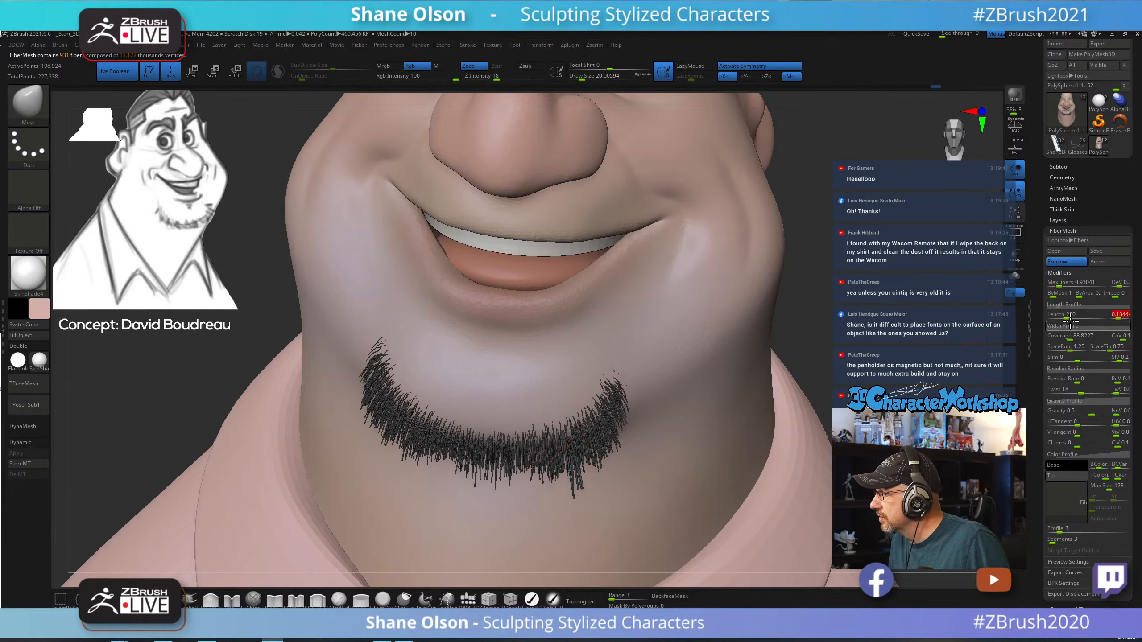
{"action": "left_click", "coordinate": [1098, 303]}
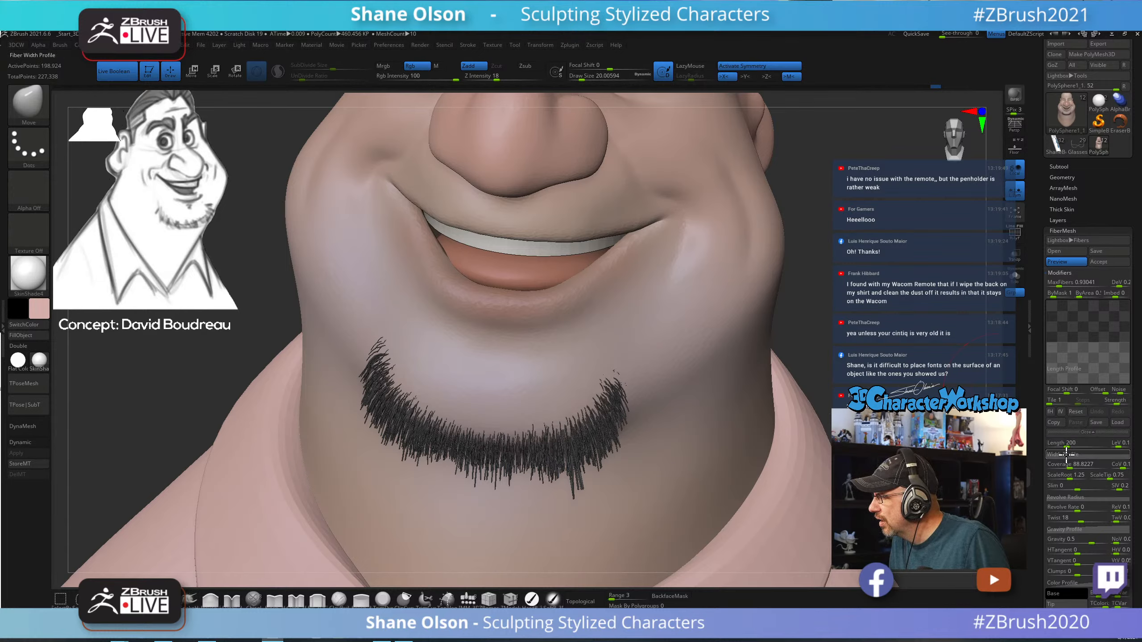
{"action": "left_click", "coordinate": [1122, 442]}
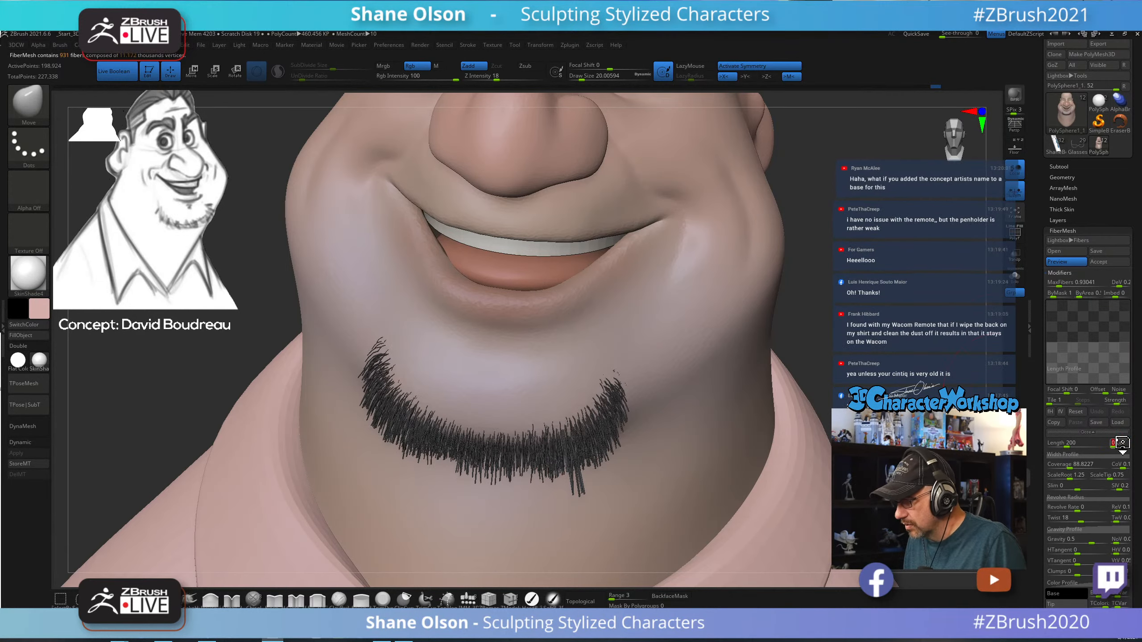
{"action": "type", "text": "0"}
{"action": "key", "text": "Return"}
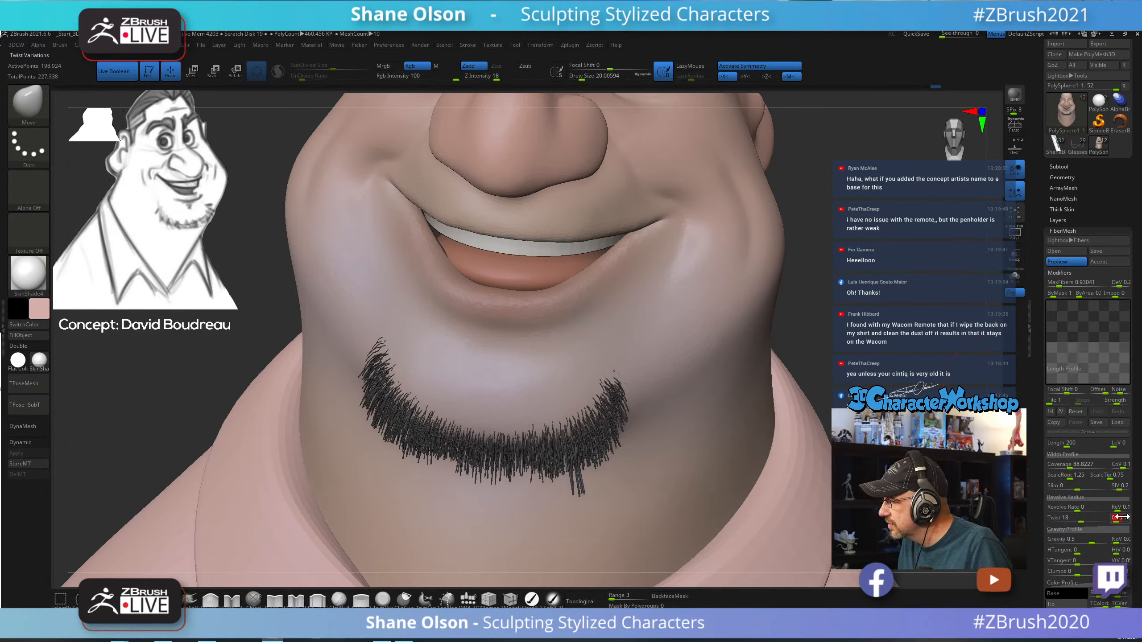
Set the fibers' twist and revolve rate variations to 0 and lower the horizontal tangent variation.
{"action": "left_click_drag", "start_coordinate": [1121, 519], "coordinate": [1105, 510]}
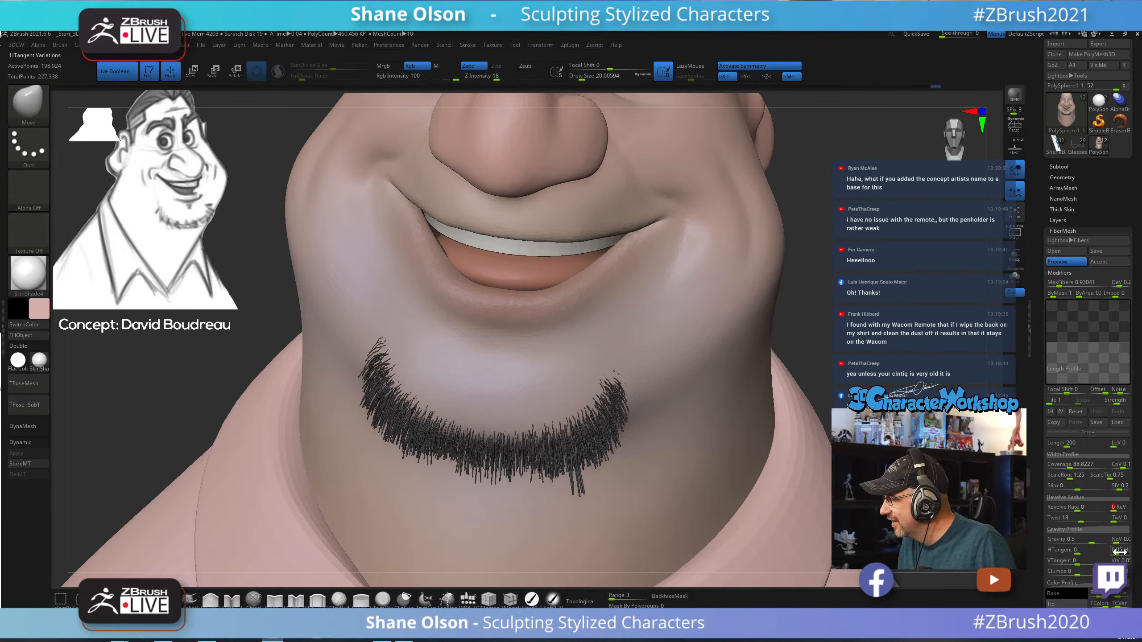
{"action": "left_click_drag", "start_coordinate": [1119, 552], "coordinate": [1111, 552]}
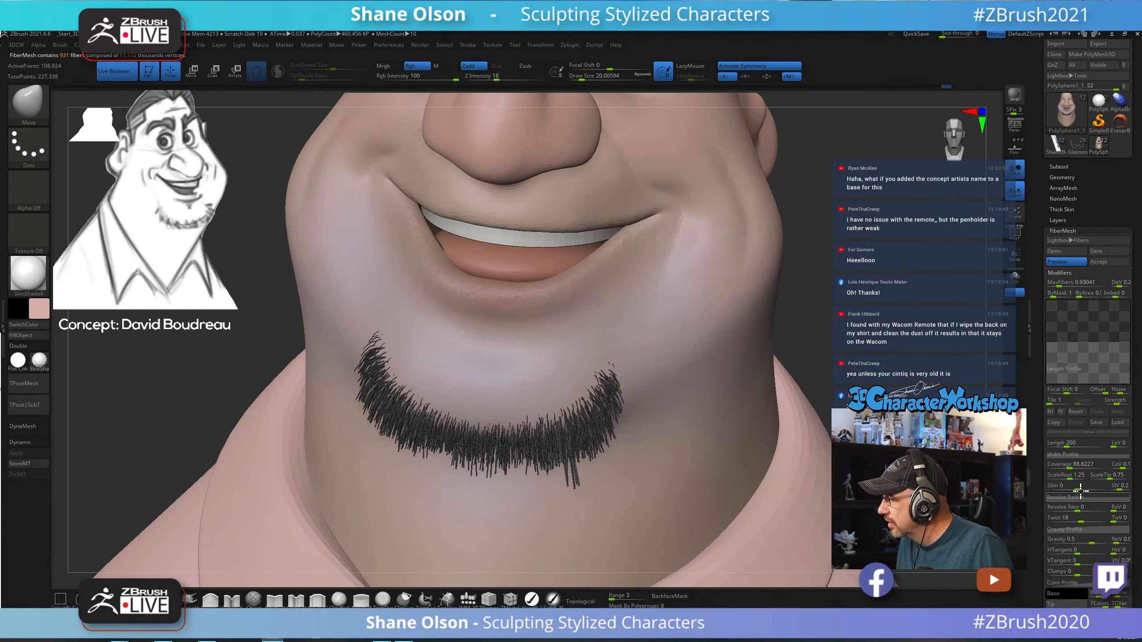
Raise the chin fibers' Coverage to about 145 and MaxFibers to about 3.18.
{"action": "left_click", "coordinate": [1076, 464]}
{"action": "left_click_drag", "start_coordinate": [1073, 464], "coordinate": [1074, 465]}
{"action": "left_click_drag", "start_coordinate": [1061, 287], "coordinate": [1063, 287]}
{"action": "left_click_drag", "start_coordinate": [857, 381], "coordinate": [822, 382]}
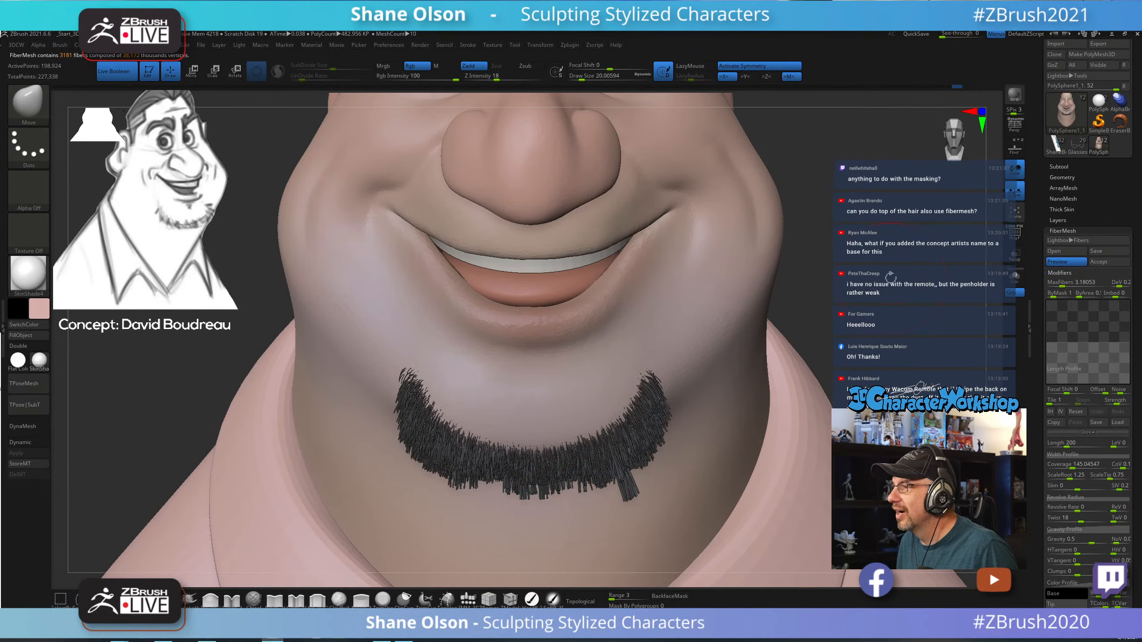
{"action": "left_click_drag", "start_coordinate": [891, 278], "coordinate": [886, 265], "text": "alt"}
{"action": "left_click_drag", "start_coordinate": [847, 303], "coordinate": [848, 290], "text": "alt"}
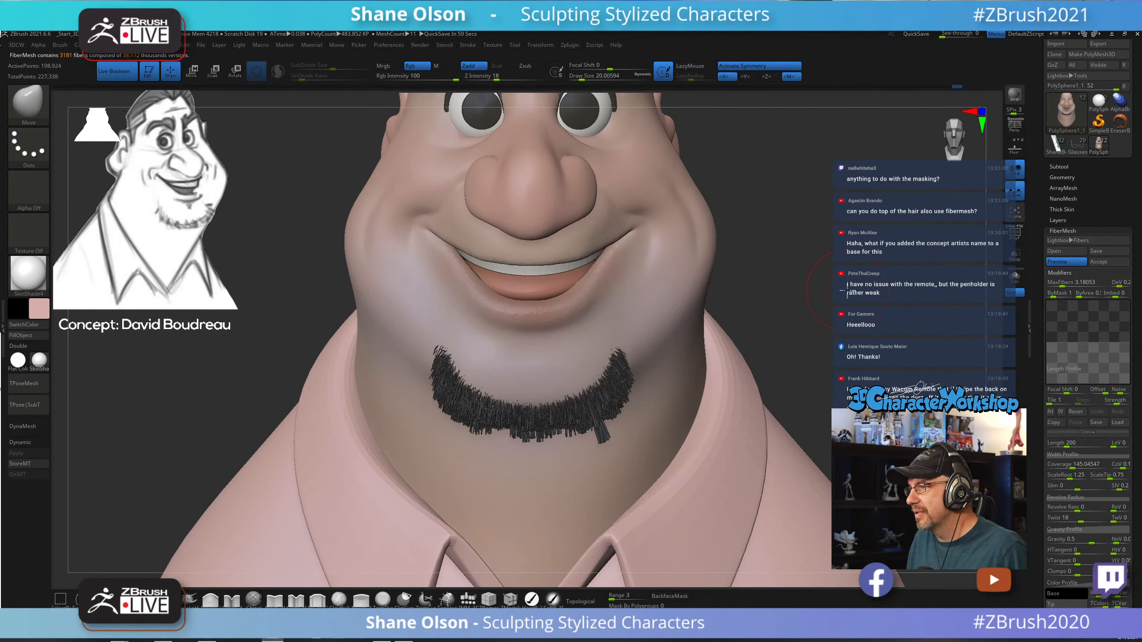
{"action": "mouse_move", "coordinate": [853, 283]}
{"action": "left_mouse_down"}
{"action": "mouse_move", "coordinate": [856, 266]}
{"action": "mouse_move", "coordinate": [850, 282]}
{"action": "mouse_move", "coordinate": [868, 284]}
{"action": "left_mouse_up"}
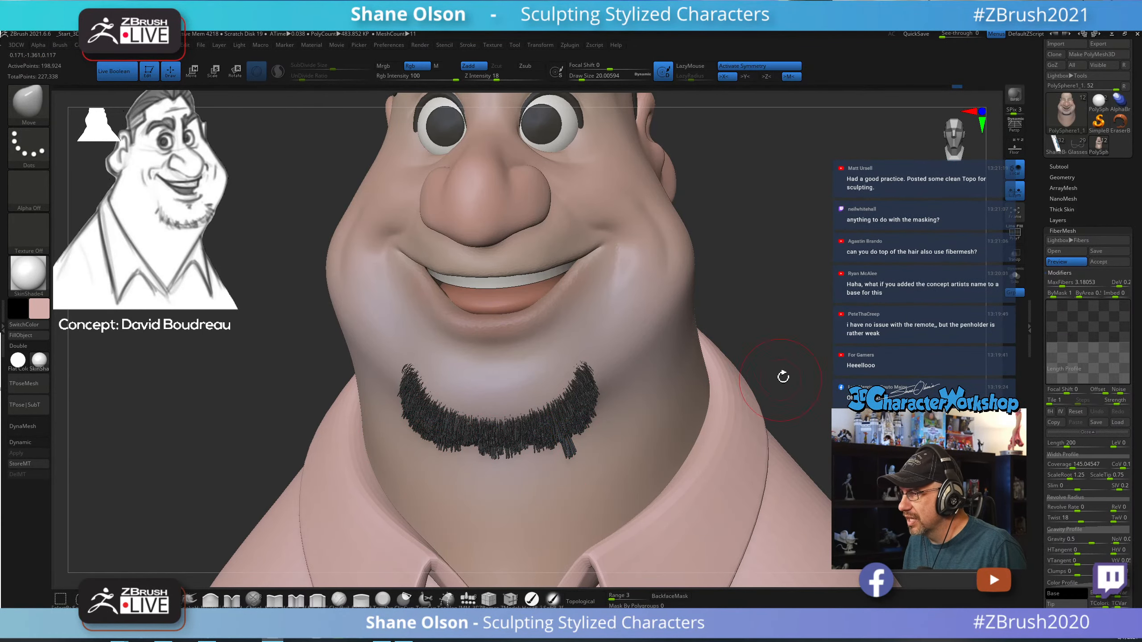
{"action": "left_click_drag", "start_coordinate": [810, 339], "coordinate": [815, 320]}
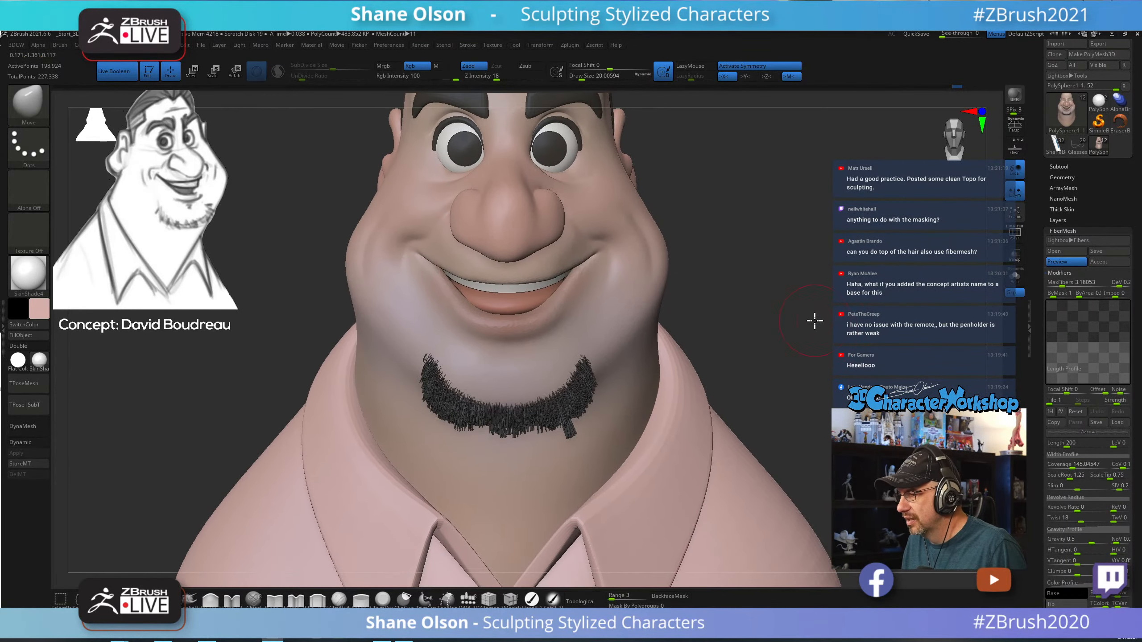
Try the Fibers41, Fibers5, Fibers61, Fibers94 and Short_Wavy presets from the fiber library on the chin.
{"action": "key", "text": "comma"}
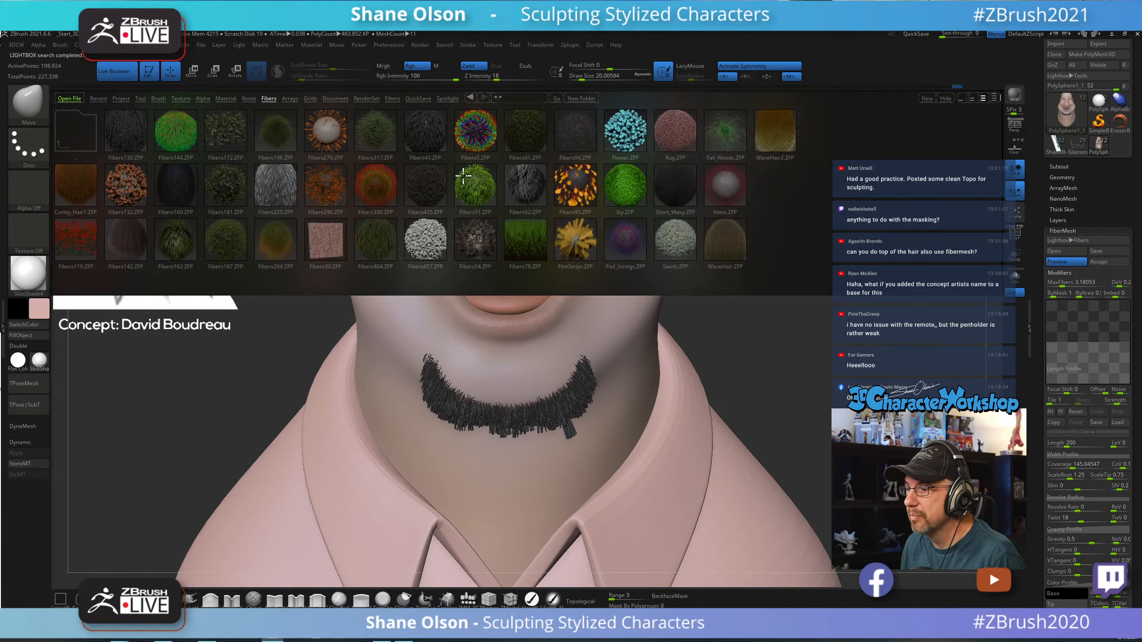
{"action": "double_click", "coordinate": [427, 131]}
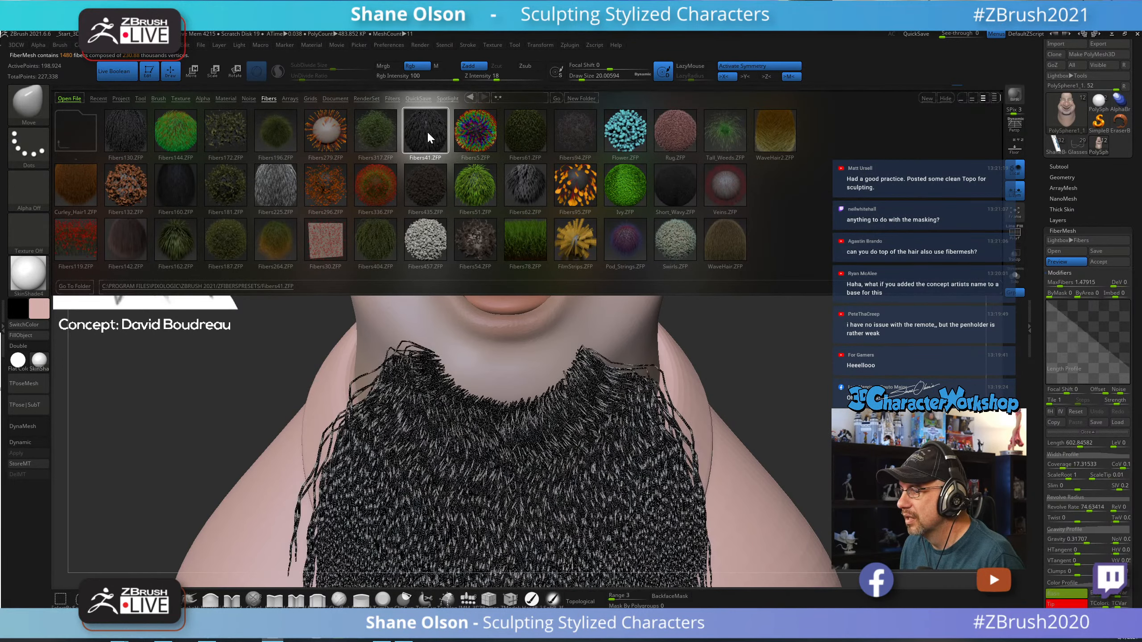
{"action": "double_click", "coordinate": [475, 132]}
{"action": "double_click", "coordinate": [527, 131]}
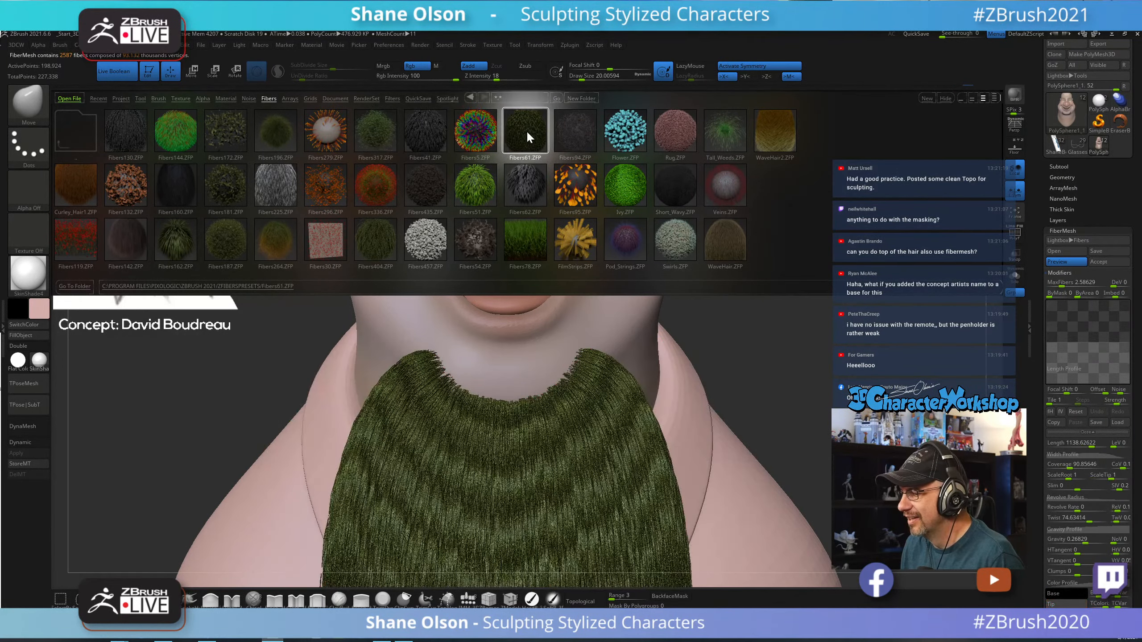
{"action": "double_click", "coordinate": [561, 133]}
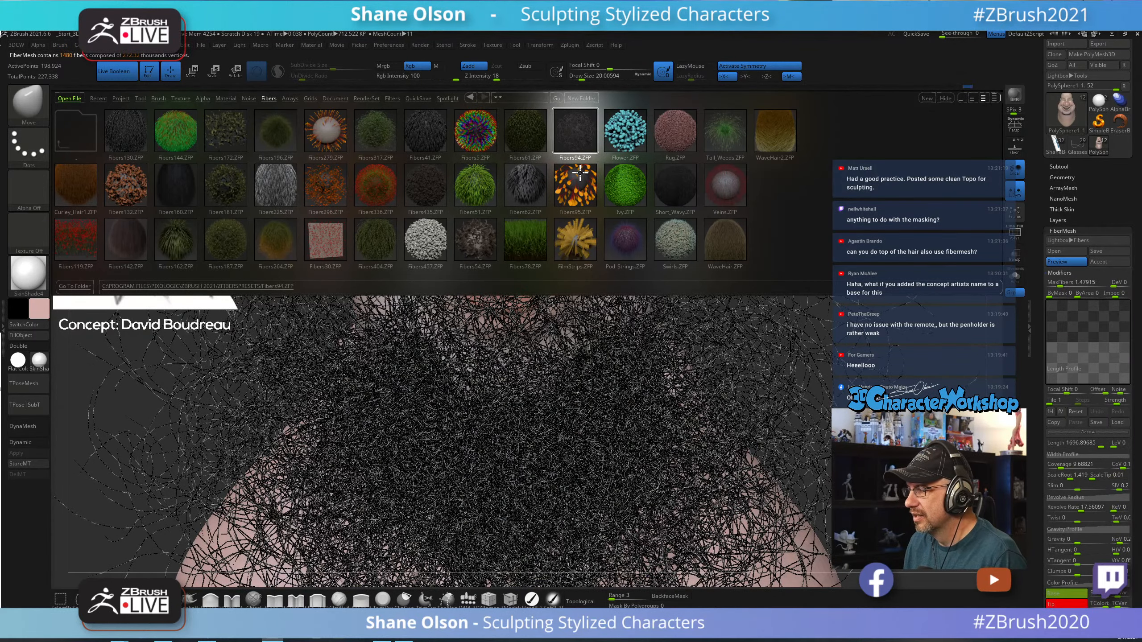
{"action": "double_click", "coordinate": [672, 187]}
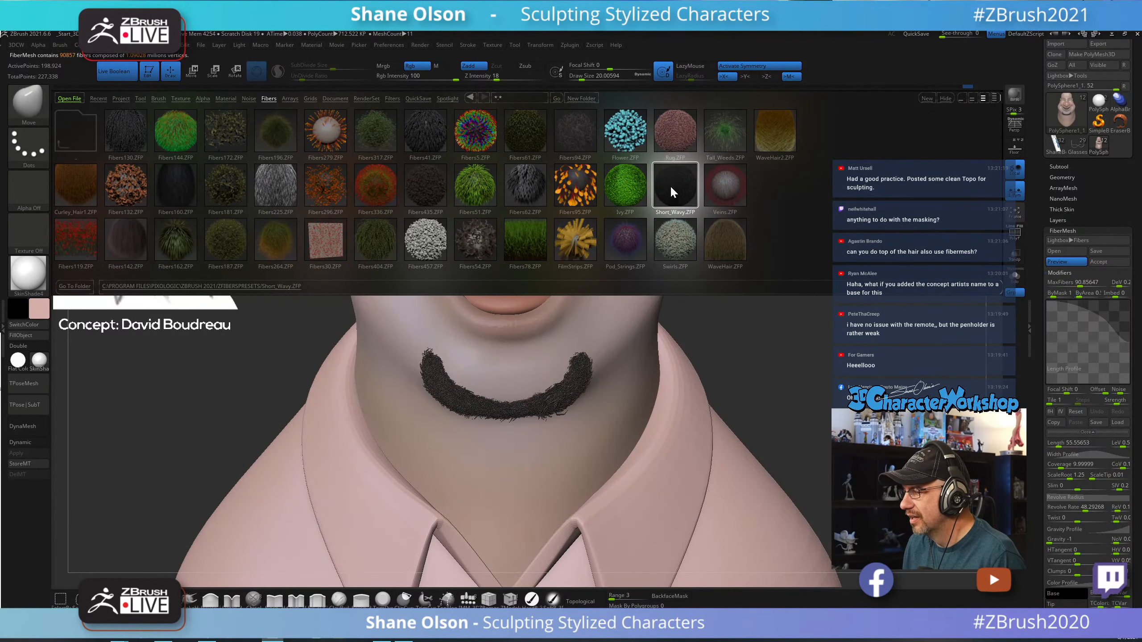
Try the Fibers404, Fibers435, Fibers187, Fibers162 and Fibers142 presets on the chin.
{"action": "double_click", "coordinate": [382, 247]}
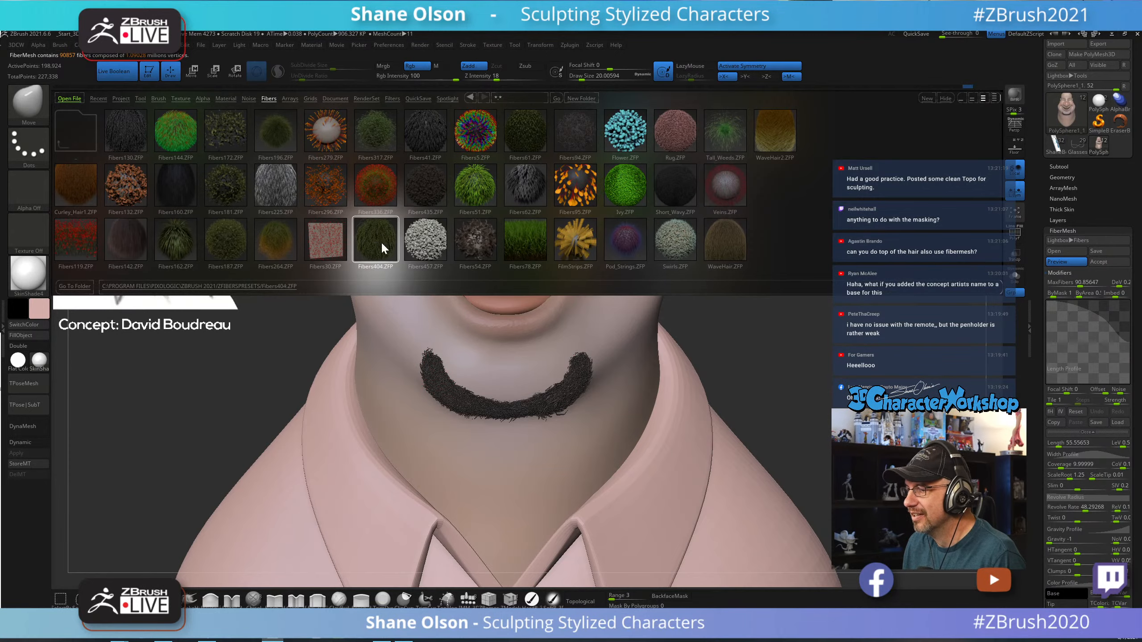
{"action": "double_click", "coordinate": [420, 196]}
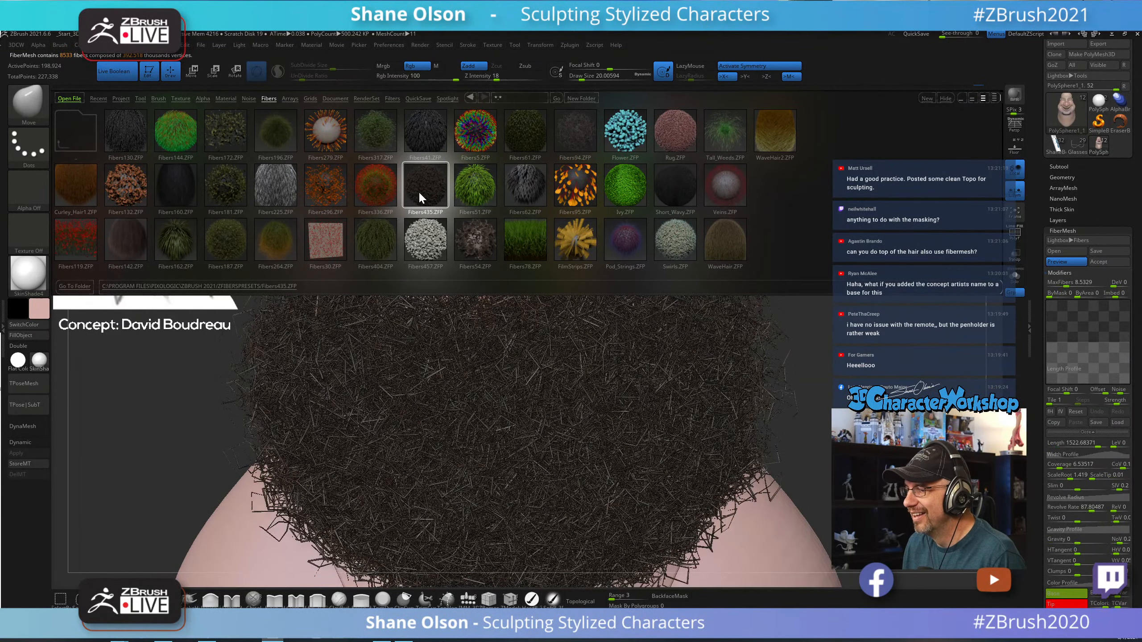
{"action": "double_click", "coordinate": [222, 246]}
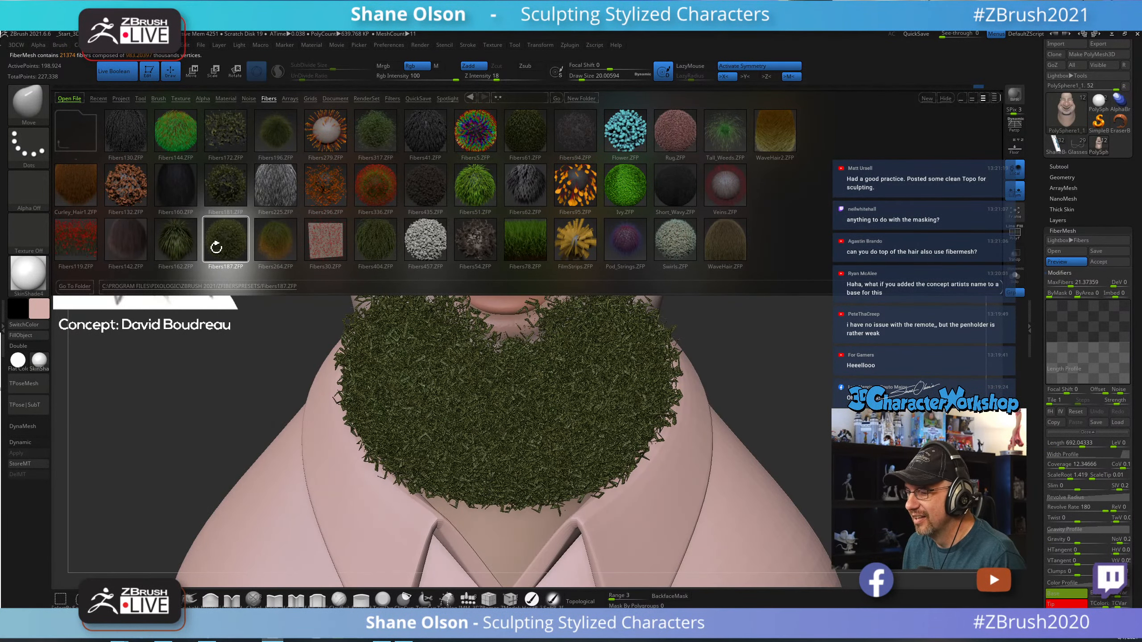
{"action": "double_click", "coordinate": [172, 246]}
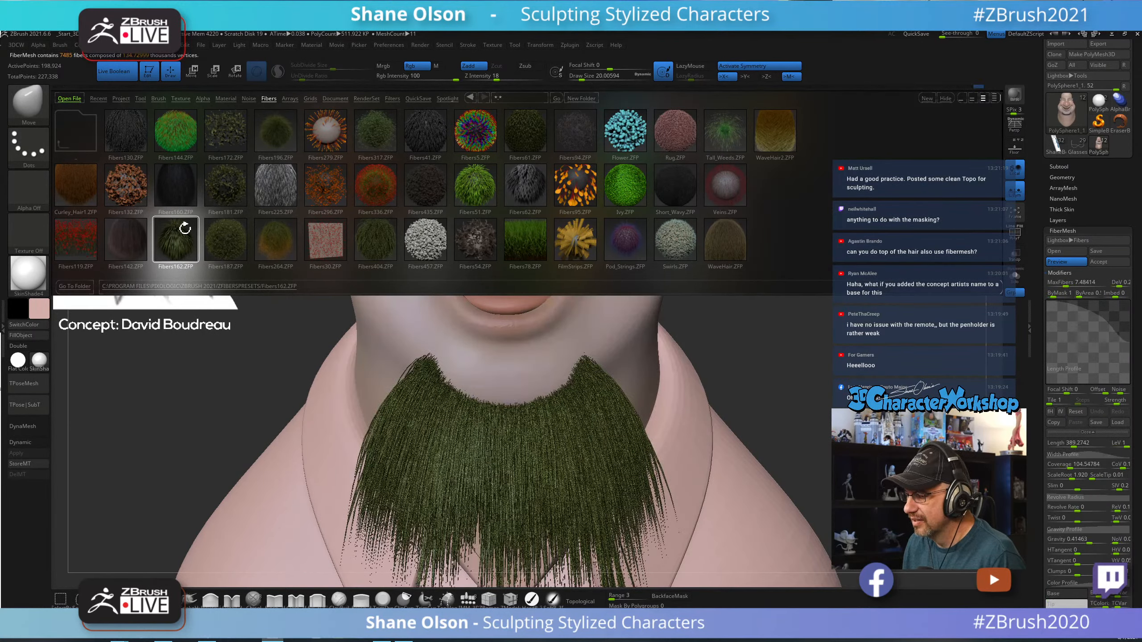
{"action": "double_click", "coordinate": [129, 246]}
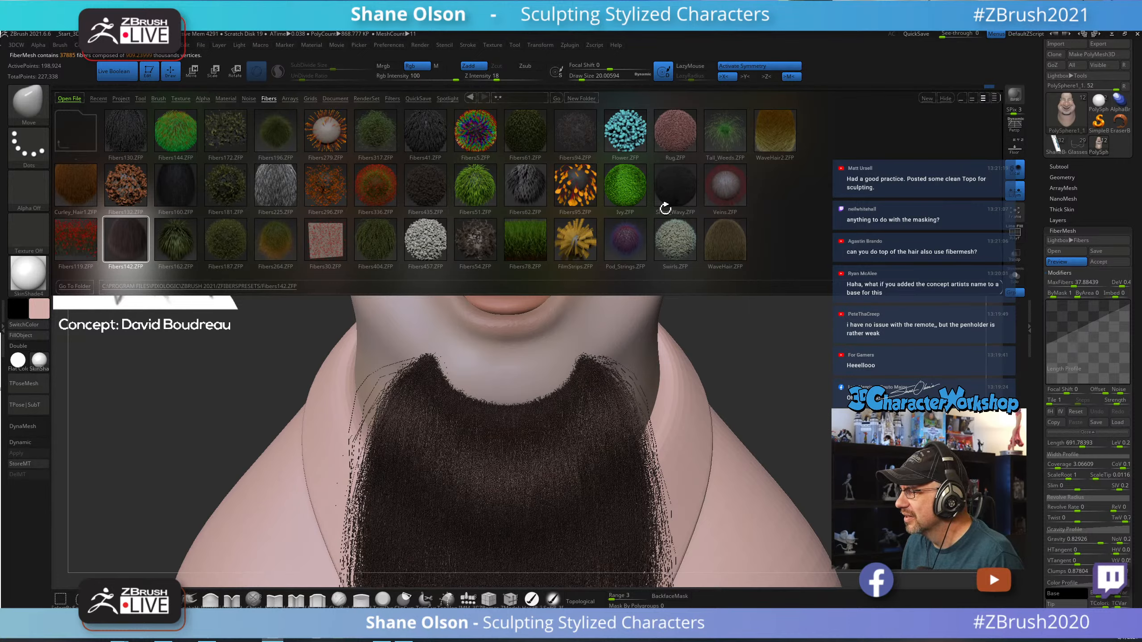
Try the Pod_Strings, WaveHair, Fibers457, Fibers30 and Fibers284 presets, then close the fiber library.
{"action": "double_click", "coordinate": [619, 246]}
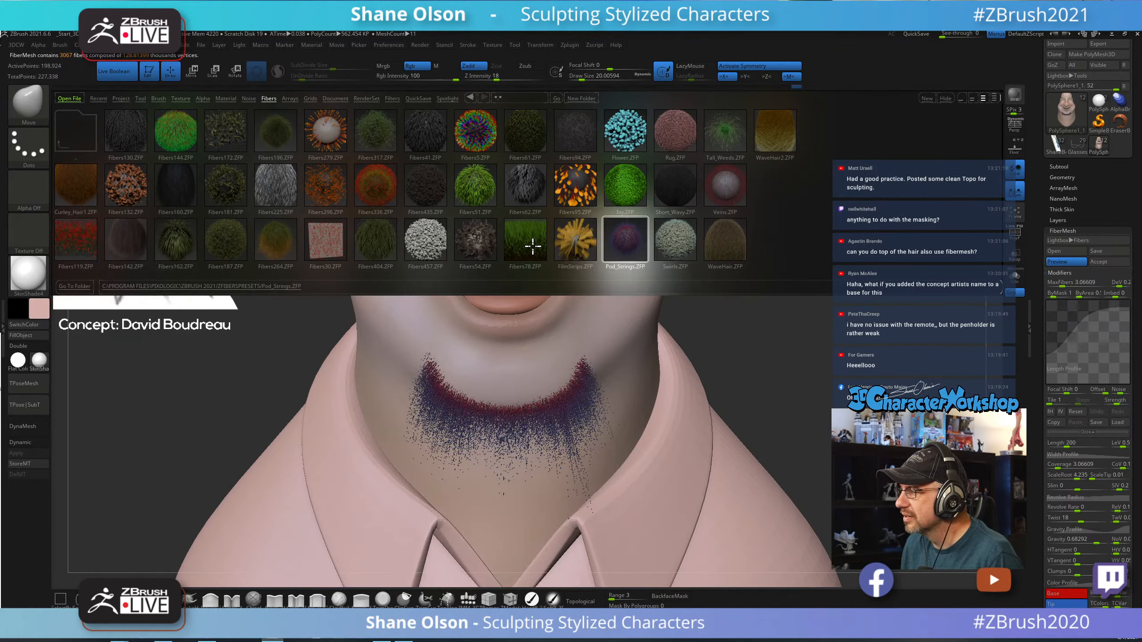
{"action": "double_click", "coordinate": [725, 239]}
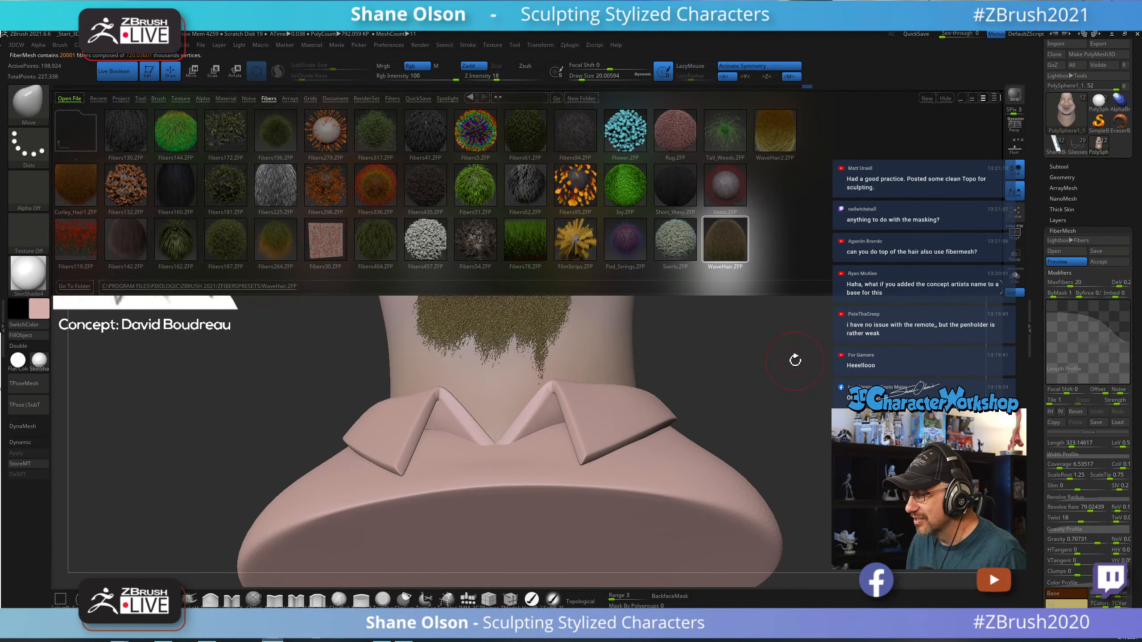
{"action": "double_click", "coordinate": [424, 242]}
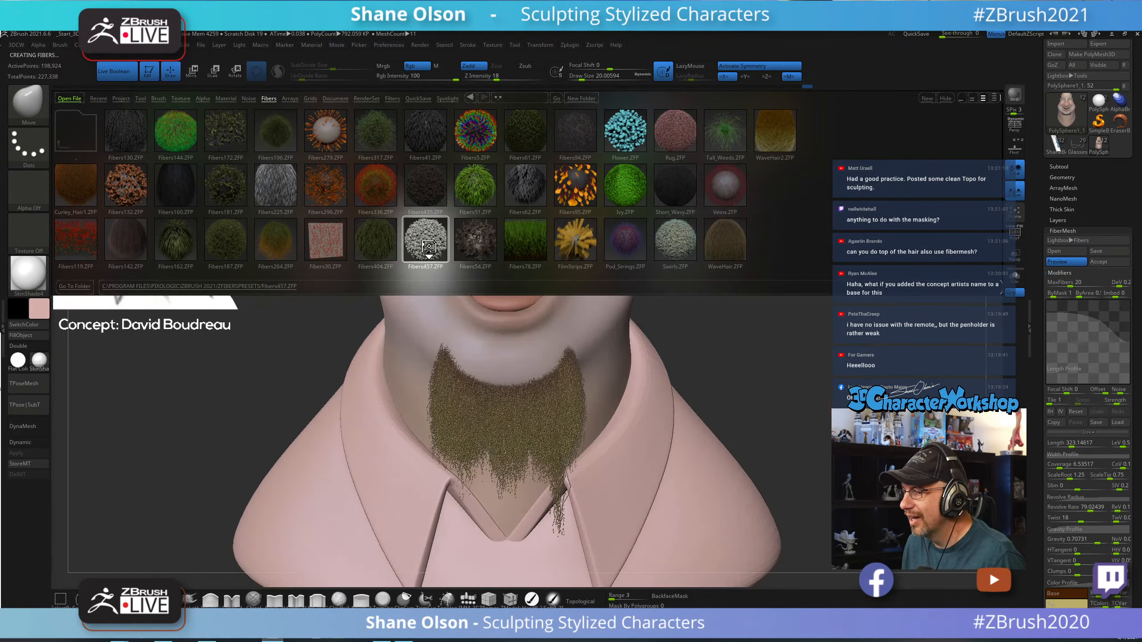
{"action": "double_click", "coordinate": [336, 244]}
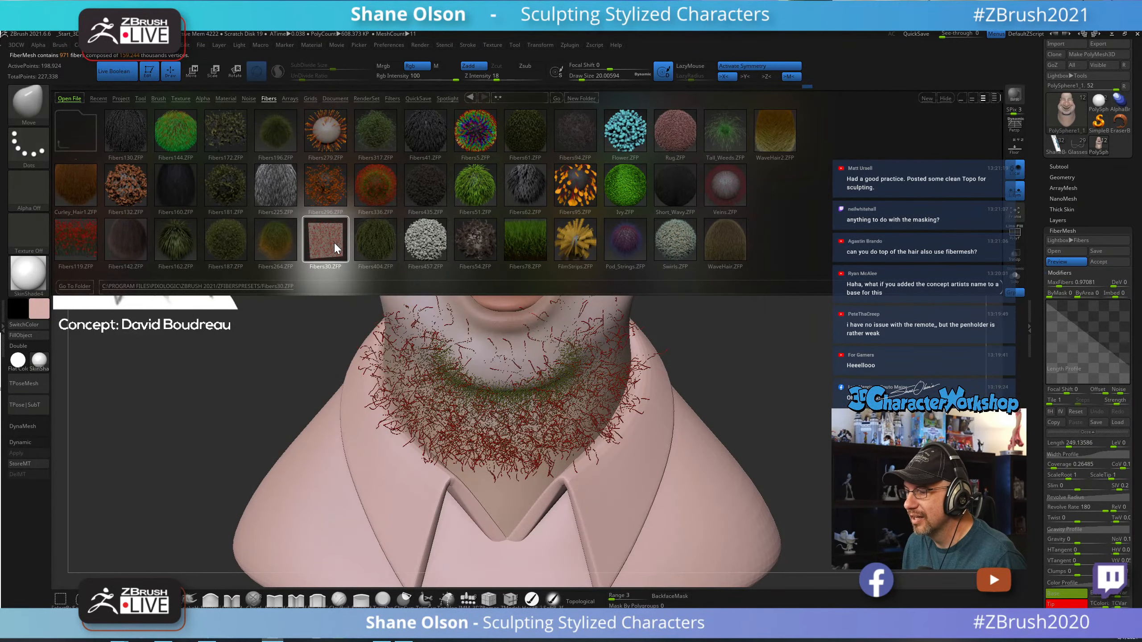
{"action": "double_click", "coordinate": [284, 237]}
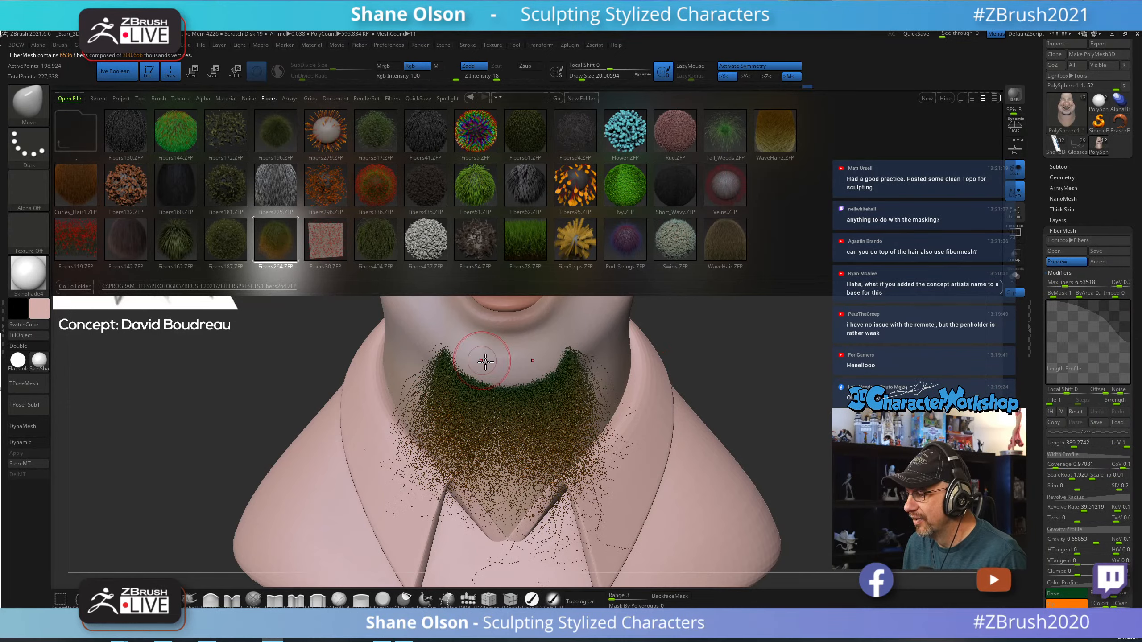
{"action": "left_click_drag", "start_coordinate": [771, 432], "coordinate": [754, 411], "text": "alt"}
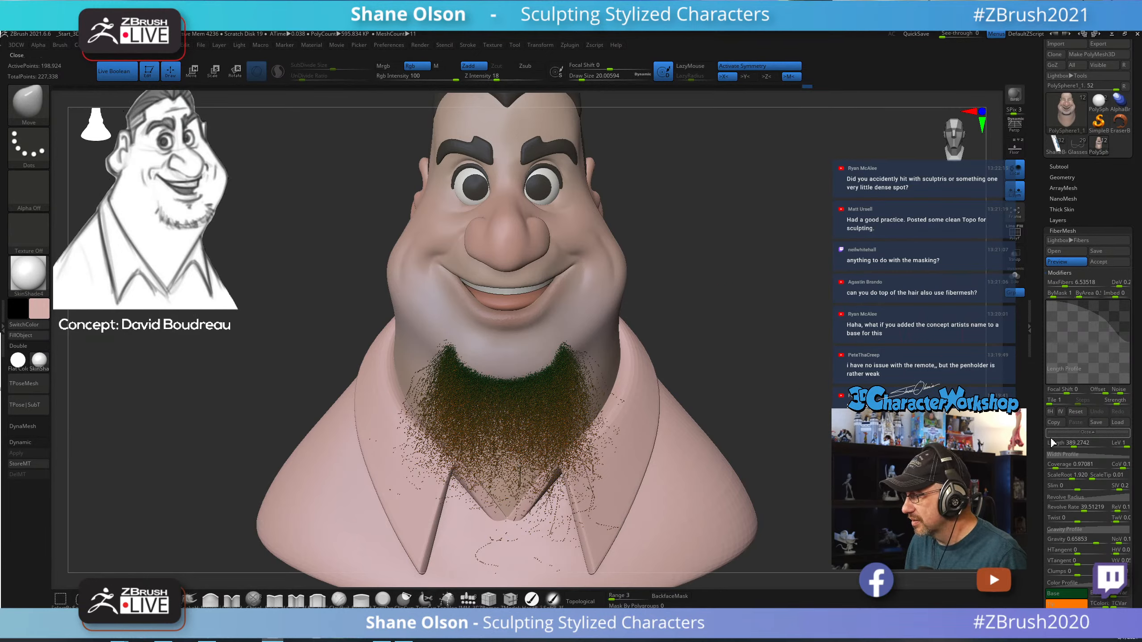
Turn off the fiber preview, clear the chin mask and show the head's polyframe.
{"action": "left_click_drag", "start_coordinate": [750, 278], "coordinate": [740, 252], "text": "ctrl"}
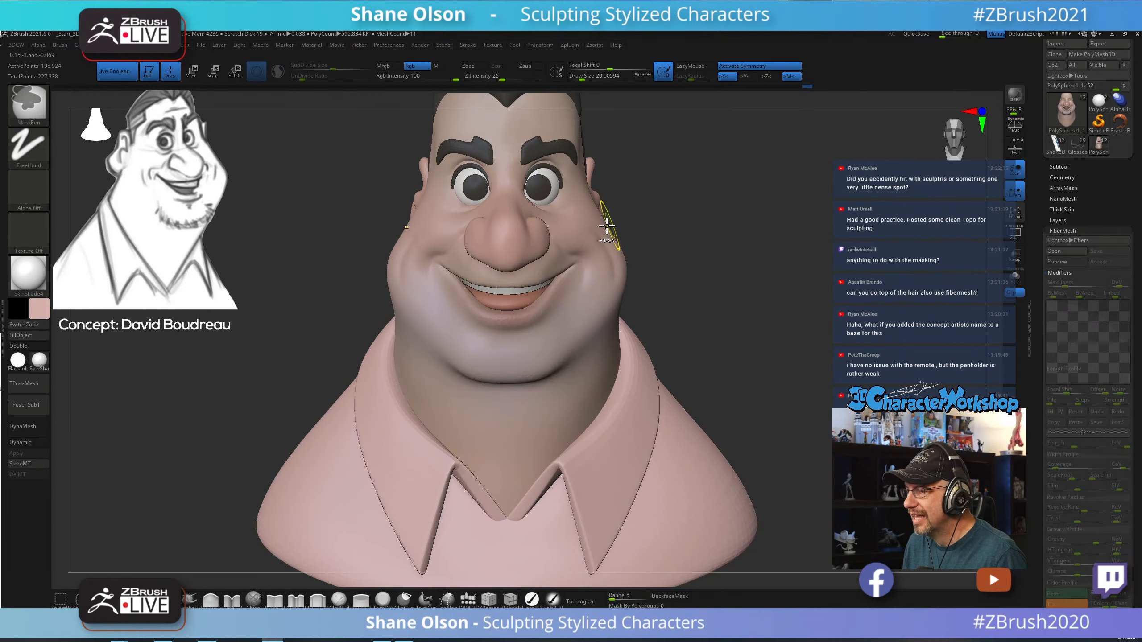
{"action": "mouse_move", "coordinate": [701, 293]}
{"action": "left_mouse_down"}
{"action": "mouse_move", "coordinate": [709, 275]}
{"action": "mouse_move", "coordinate": [697, 296]}
{"action": "mouse_move", "coordinate": [711, 298]}
{"action": "mouse_move", "coordinate": [719, 278]}
{"action": "mouse_move", "coordinate": [734, 296]}
{"action": "mouse_move", "coordinate": [782, 306]}
{"action": "mouse_move", "coordinate": [790, 288]}
{"action": "mouse_move", "coordinate": [792, 311]}
{"action": "mouse_move", "coordinate": [804, 305]}
{"action": "mouse_move", "coordinate": [862, 396]}
{"action": "mouse_move", "coordinate": [859, 425]}
{"action": "left_mouse_up"}
{"action": "key", "text": "shift+f"}
{"action": "left_click_drag", "start_coordinate": [902, 329], "coordinate": [895, 304], "text": "alt"}
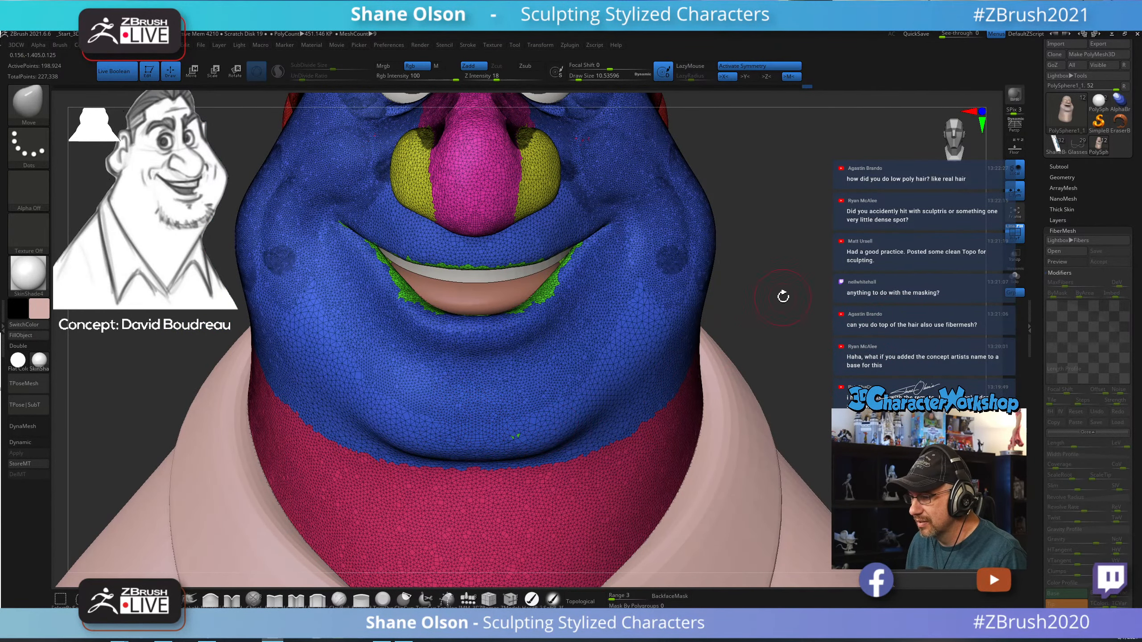
{"action": "left_click_drag", "start_coordinate": [818, 301], "coordinate": [817, 265]}
Paint a symmetrical curved beard mask across the lower chin and hide the polyframe.
{"action": "mouse_move", "coordinate": [374, 336]}
{"action": "left_mouse_down", "text": "ctrl"}
{"action": "mouse_move", "coordinate": [397, 353]}
{"action": "mouse_move", "coordinate": [479, 367]}
{"action": "left_mouse_up", "text": "ctrl"}
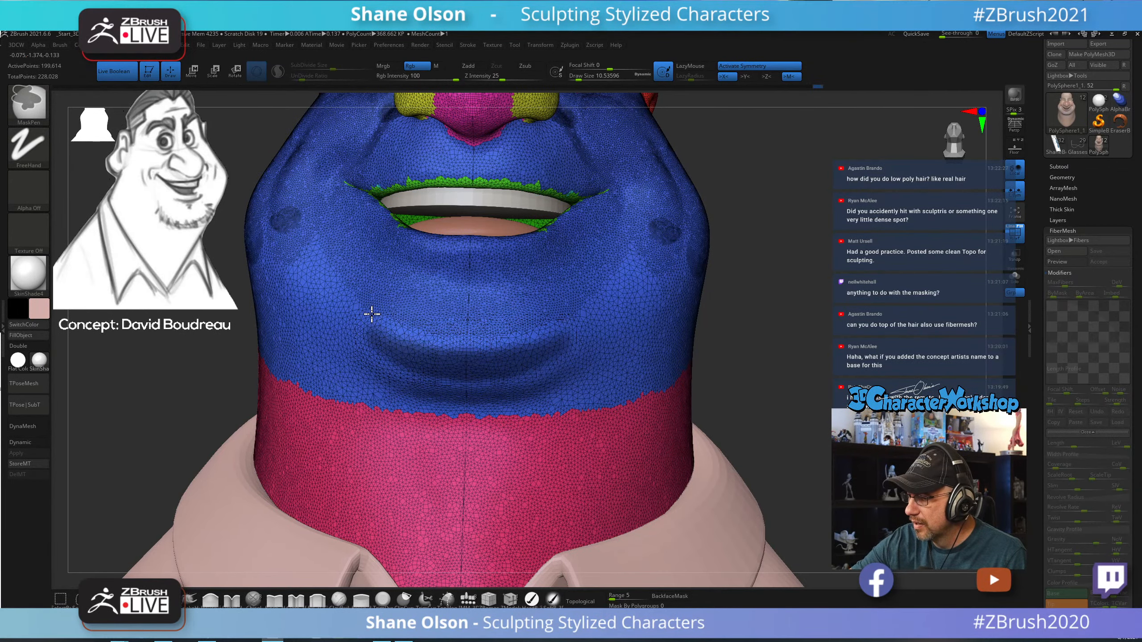
{"action": "key", "text": "shift"}
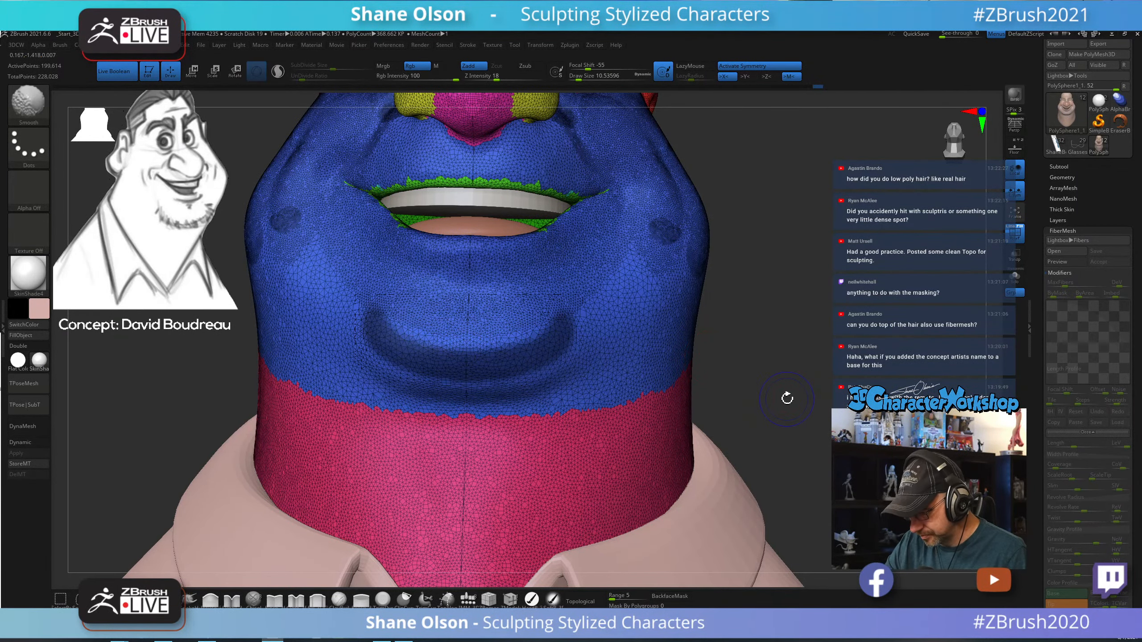
{"action": "key", "text": "shift+f"}
{"action": "left_click_drag", "start_coordinate": [786, 400], "coordinate": [715, 367]}
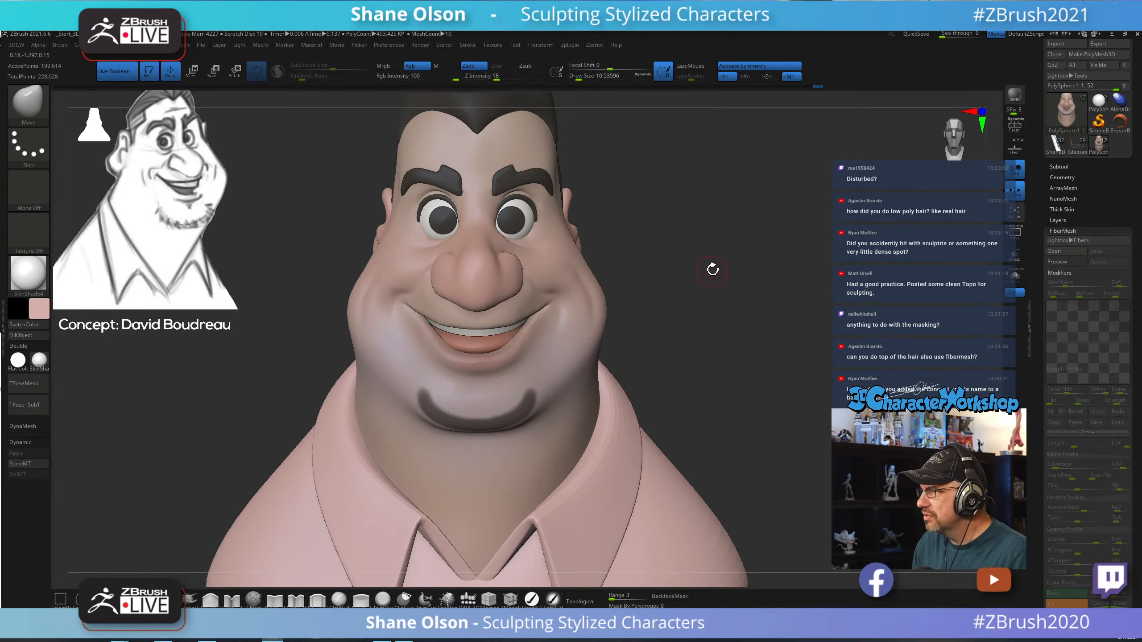
{"action": "left_click_drag", "start_coordinate": [762, 329], "coordinate": [743, 310]}
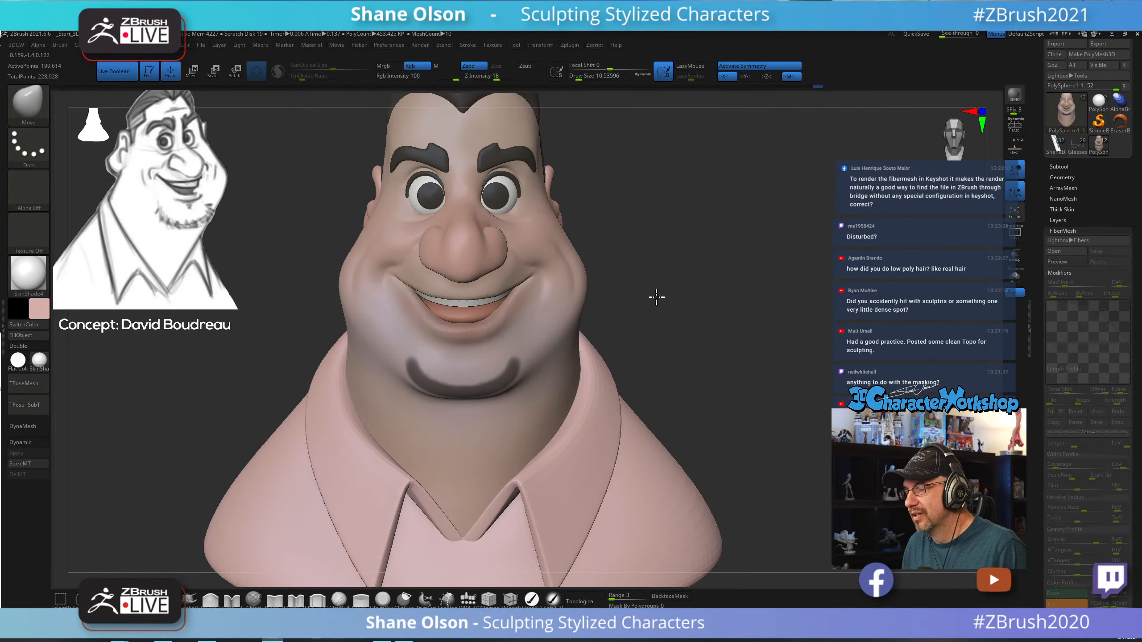
{"action": "left_click_drag", "start_coordinate": [655, 297], "coordinate": [790, 313]}
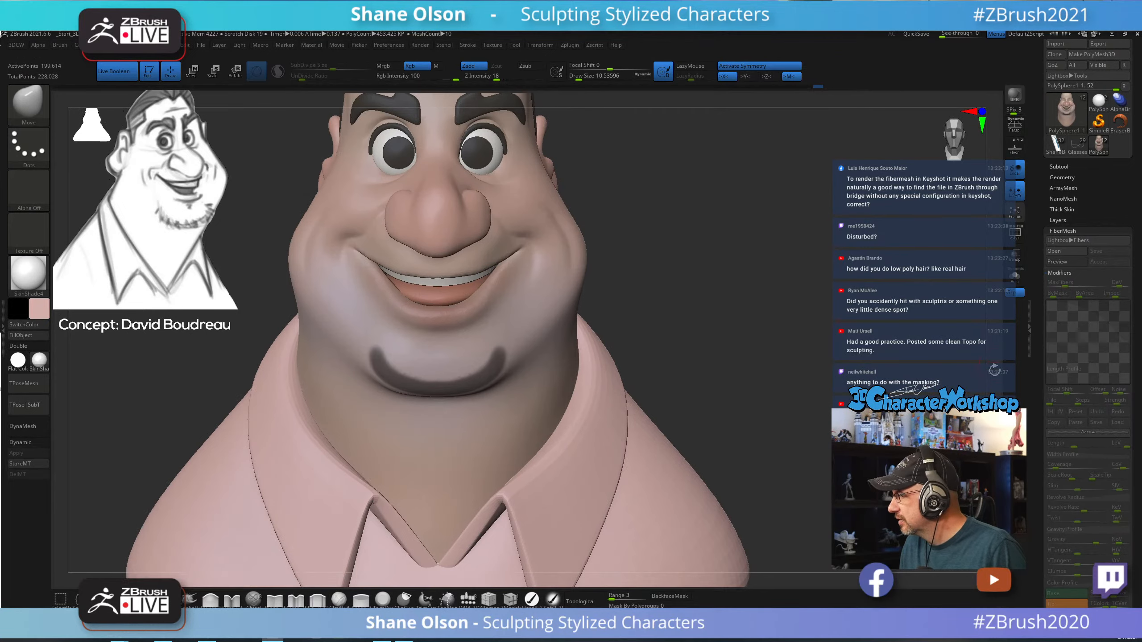
Preview fibers on the new chin mask, try the Fibers142 preset and load Fibers160 instead.
{"action": "left_click", "coordinate": [1060, 262]}
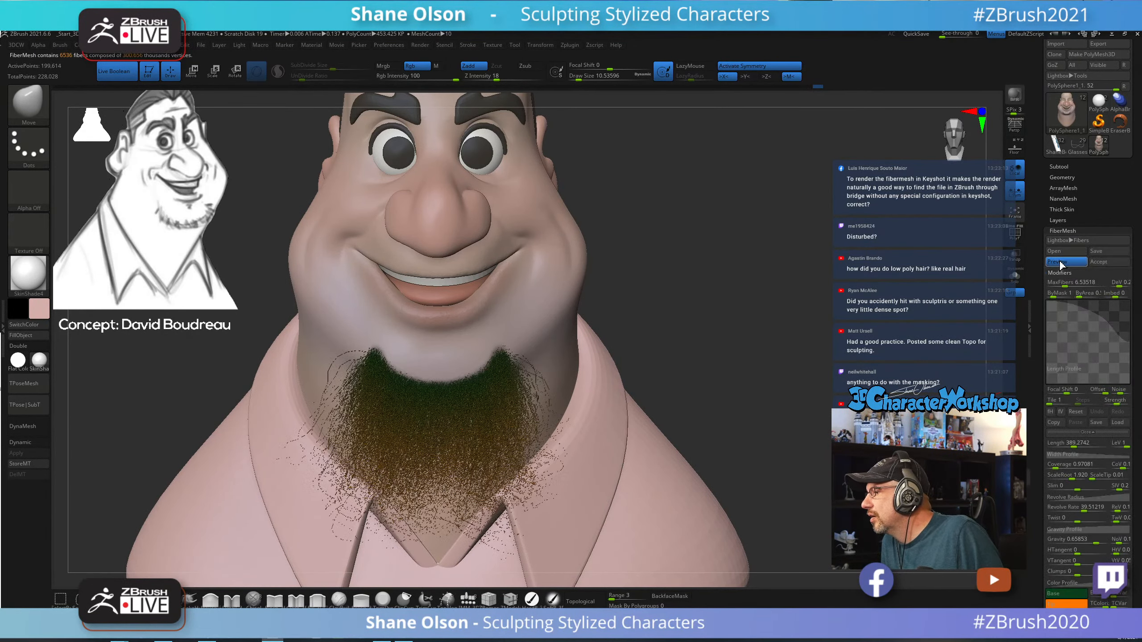
{"action": "left_click_drag", "start_coordinate": [763, 300], "coordinate": [804, 320]}
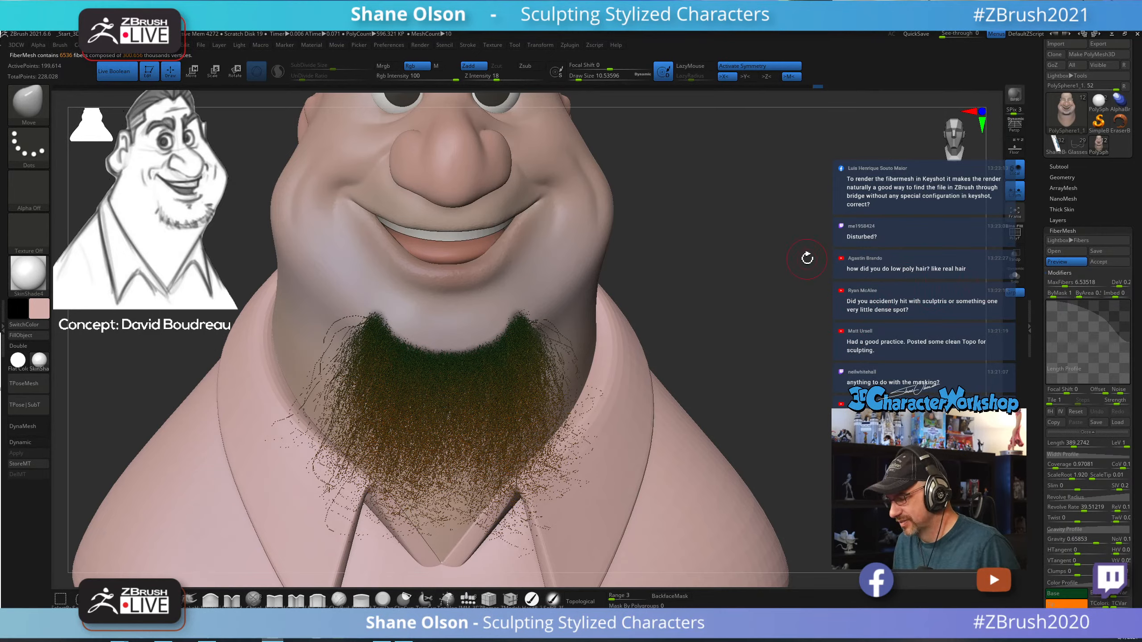
{"action": "key", "text": "comma"}
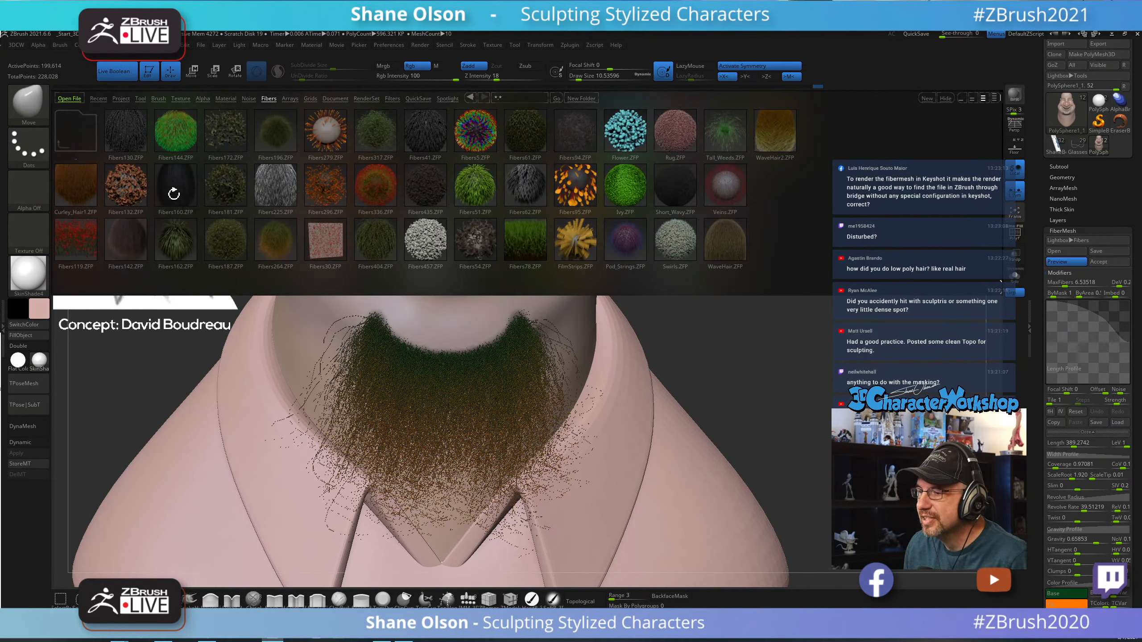
{"action": "double_click", "coordinate": [120, 244]}
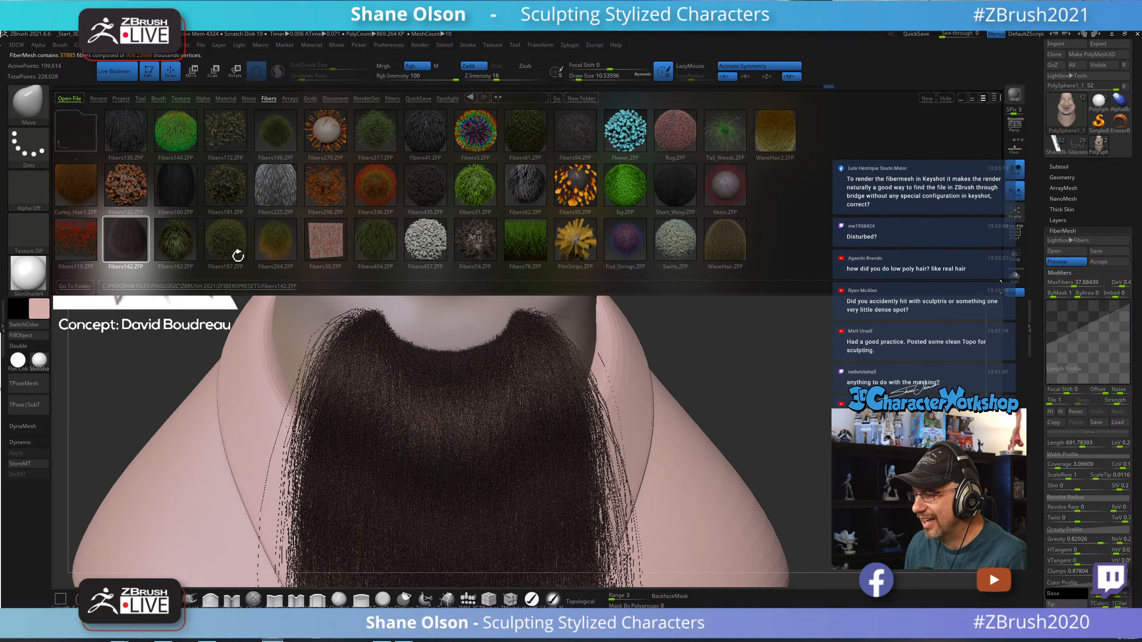
{"action": "double_click", "coordinate": [162, 190]}
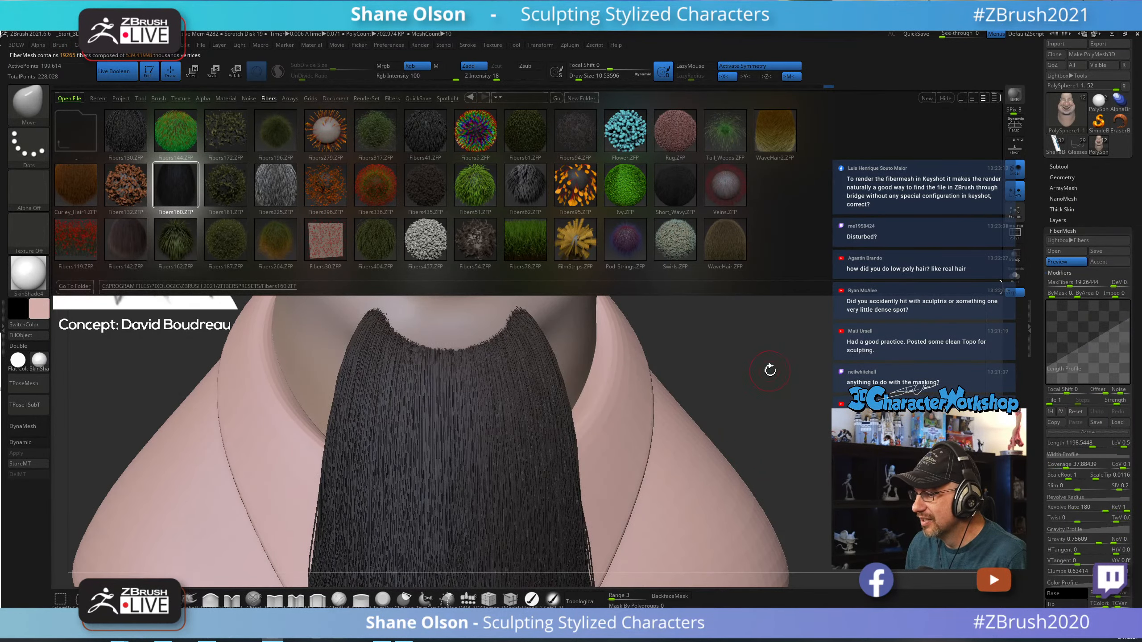
{"action": "key", "text": "comma"}
Shorten the black beard by setting the fiber Length to about 121.
{"action": "left_click_drag", "start_coordinate": [825, 400], "coordinate": [801, 318], "text": "alt"}
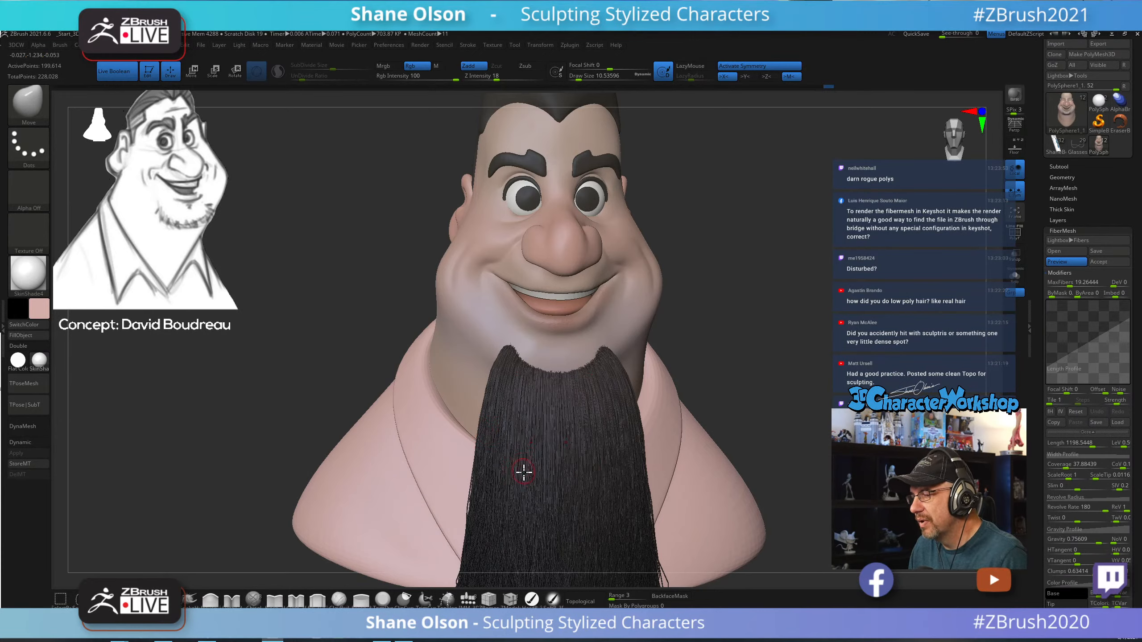
{"action": "left_click_drag", "start_coordinate": [826, 322], "coordinate": [827, 322]}
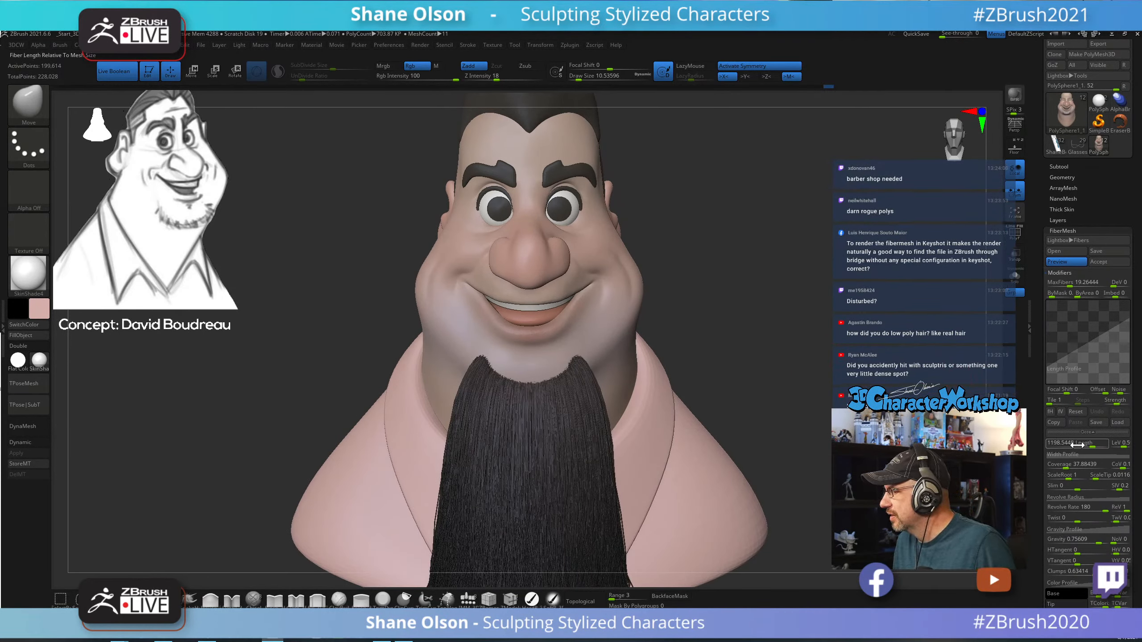
{"action": "left_click_drag", "start_coordinate": [1077, 445], "coordinate": [1060, 446]}
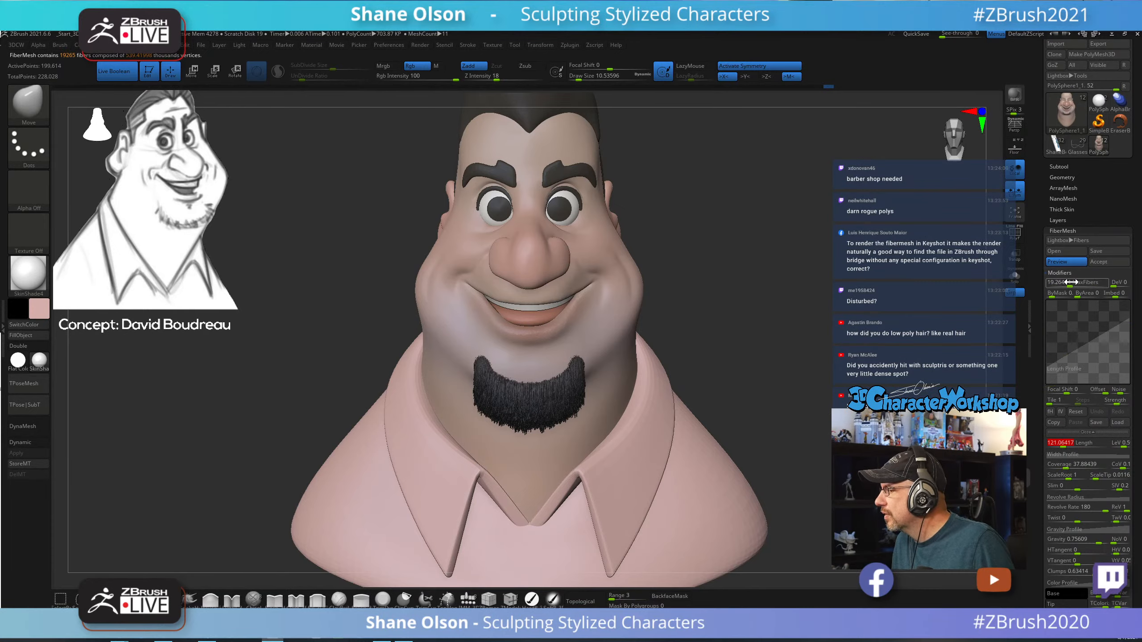
Lower the beard's MaxFibers to about 1.11 and its Gravity to about 0.37.
{"action": "left_click_drag", "start_coordinate": [1071, 283], "coordinate": [1059, 287]}
{"action": "mouse_move", "coordinate": [851, 310]}
{"action": "left_mouse_down", "text": "alt"}
{"action": "mouse_move", "coordinate": [801, 303]}
{"action": "mouse_move", "coordinate": [842, 312]}
{"action": "left_mouse_up", "text": "alt"}
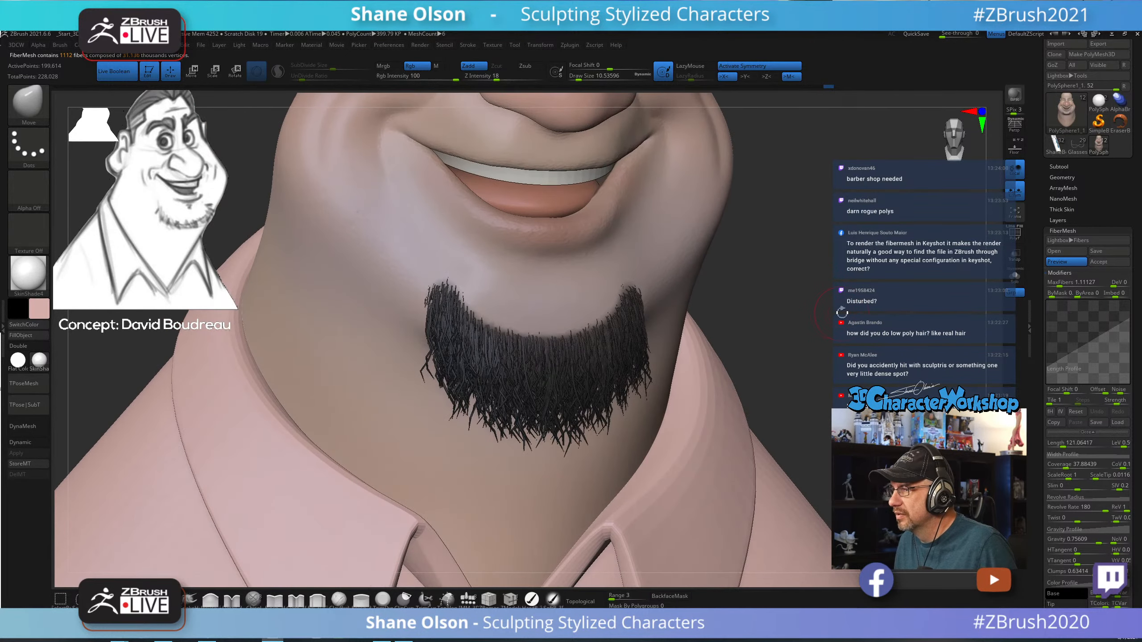
{"action": "left_click", "coordinate": [1075, 538]}
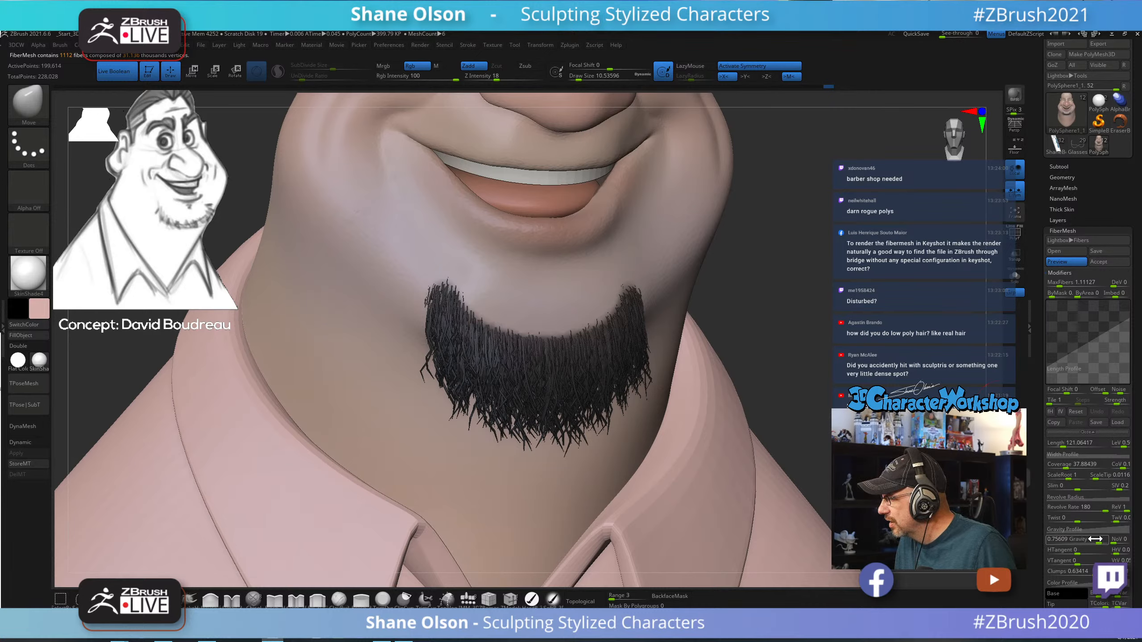
{"action": "mouse_move", "coordinate": [1099, 539]}
{"action": "left_mouse_down"}
{"action": "mouse_move", "coordinate": [1088, 540]}
{"action": "mouse_move", "coordinate": [1098, 542]}
{"action": "left_mouse_up"}
{"action": "left_click", "coordinate": [1088, 542]}
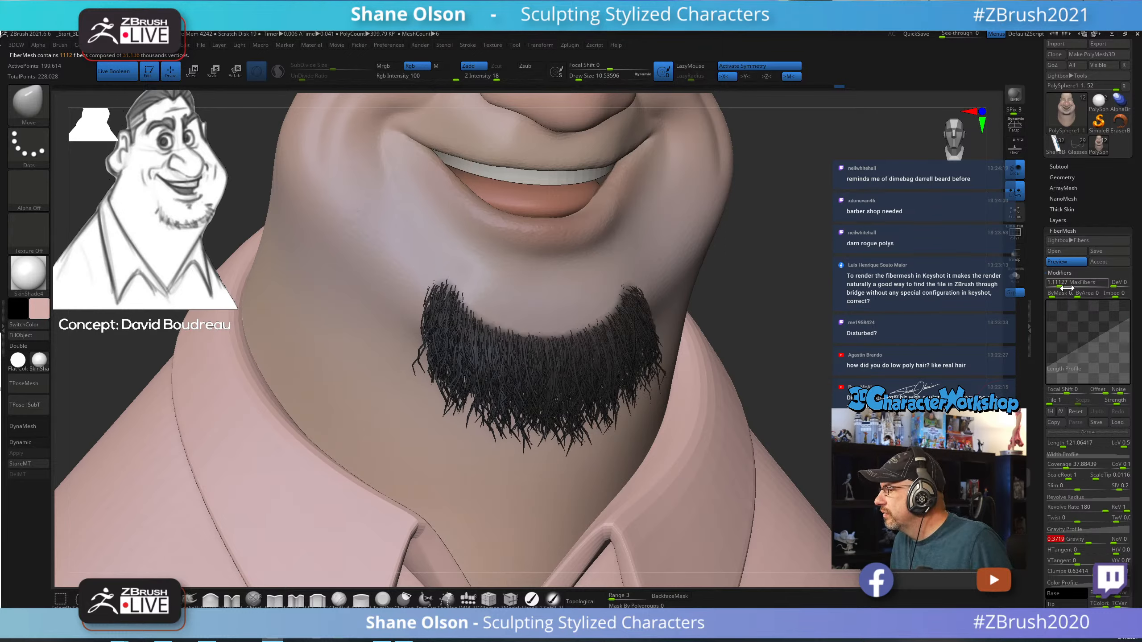
Thin the beard to about 0.153 MaxFibers and shorten its Length to about 45.
{"action": "left_click_drag", "start_coordinate": [1060, 284], "coordinate": [1054, 284]}
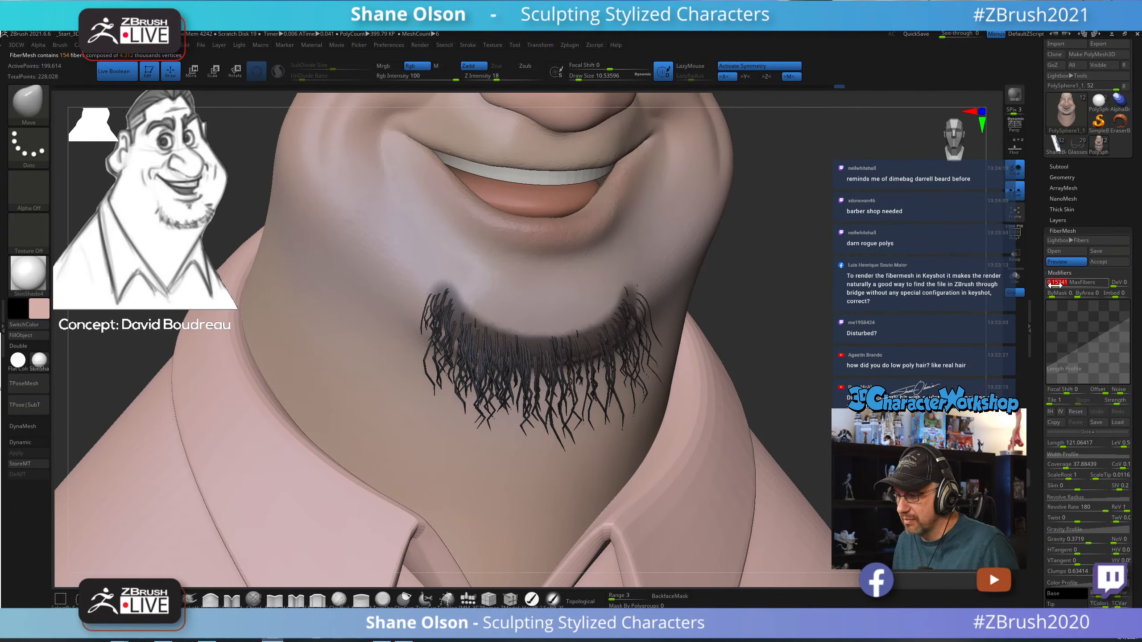
{"action": "left_click_drag", "start_coordinate": [851, 321], "coordinate": [787, 326]}
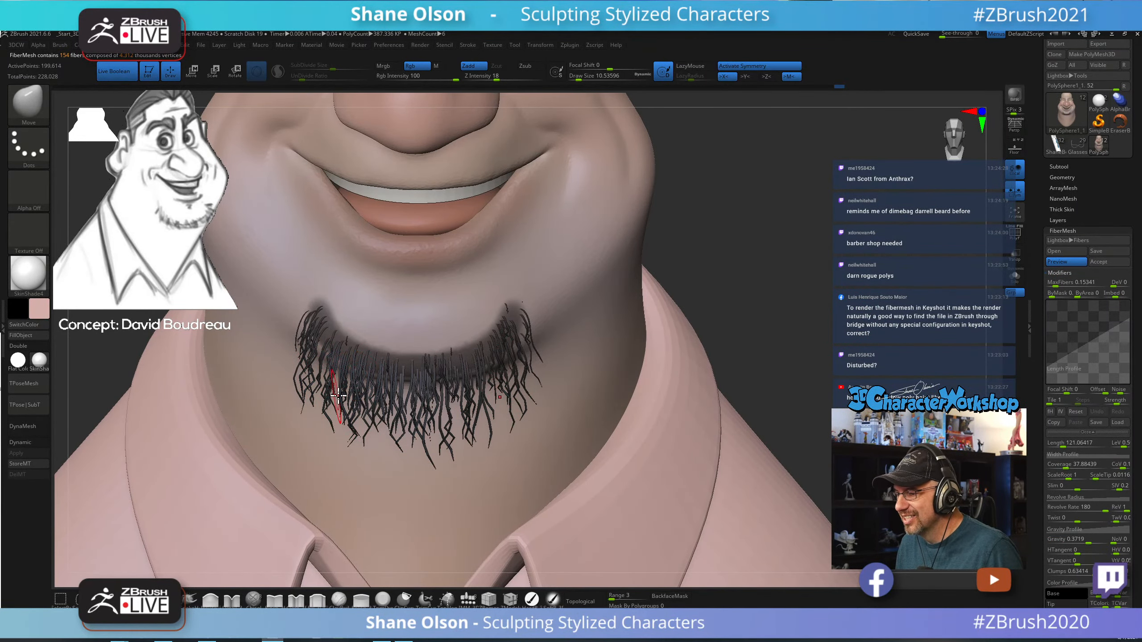
{"action": "left_click_drag", "start_coordinate": [867, 332], "coordinate": [826, 334], "text": "alt"}
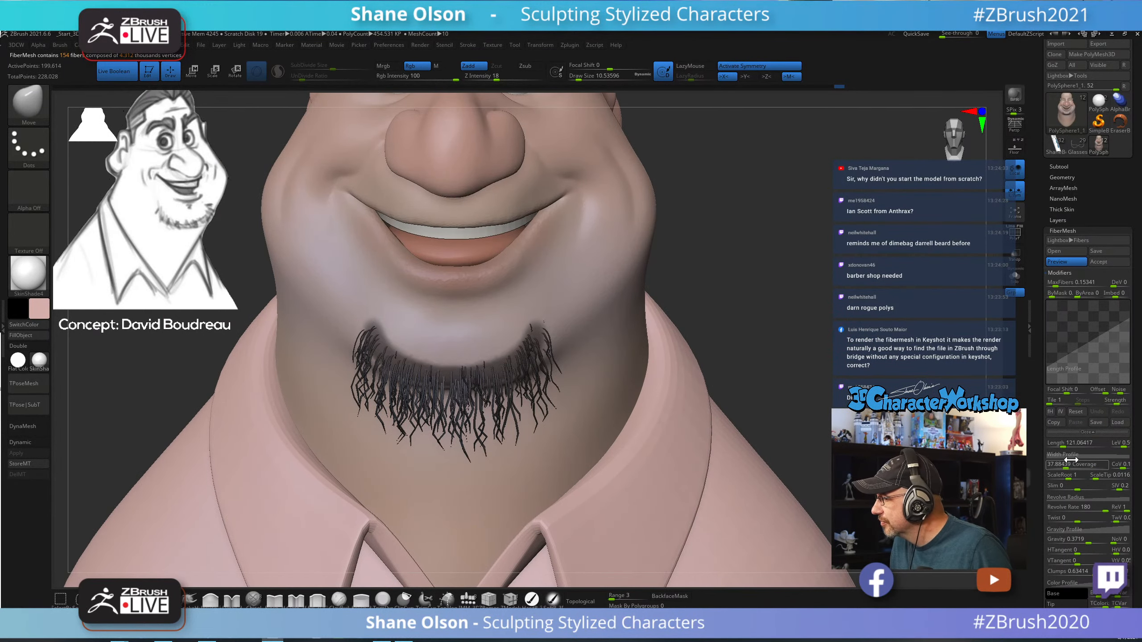
{"action": "left_click_drag", "start_coordinate": [1062, 442], "coordinate": [1054, 443]}
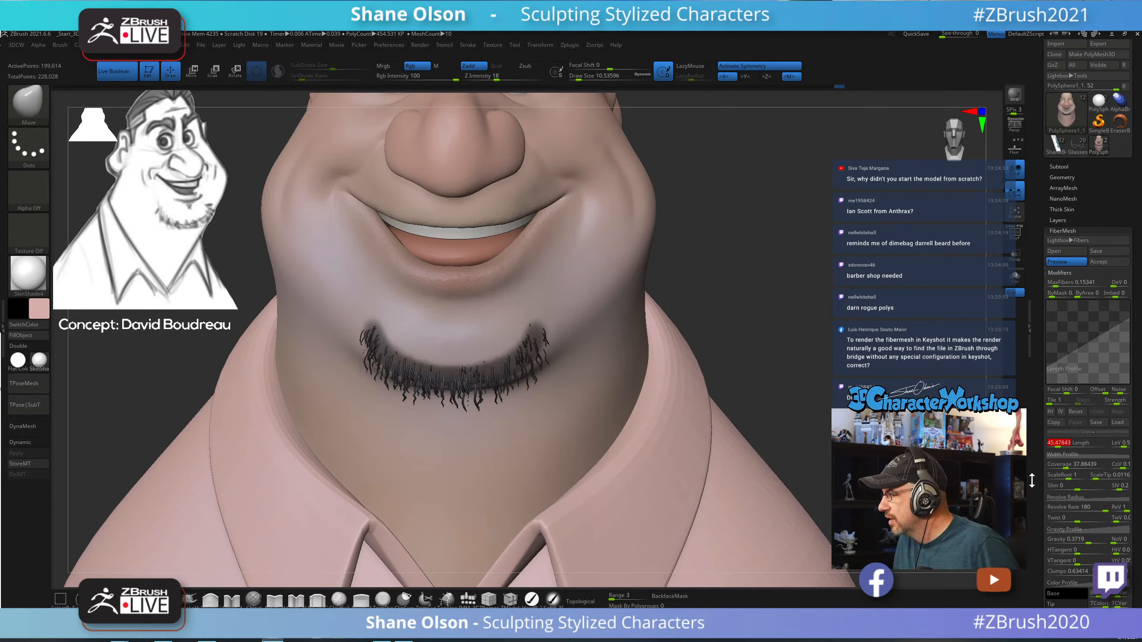
Hide the mask display and check the short chin beard from the front and from an angle.
{"action": "left_click_drag", "start_coordinate": [1038, 497], "coordinate": [1037, 398]}
{"action": "left_click", "coordinate": [1062, 440]}
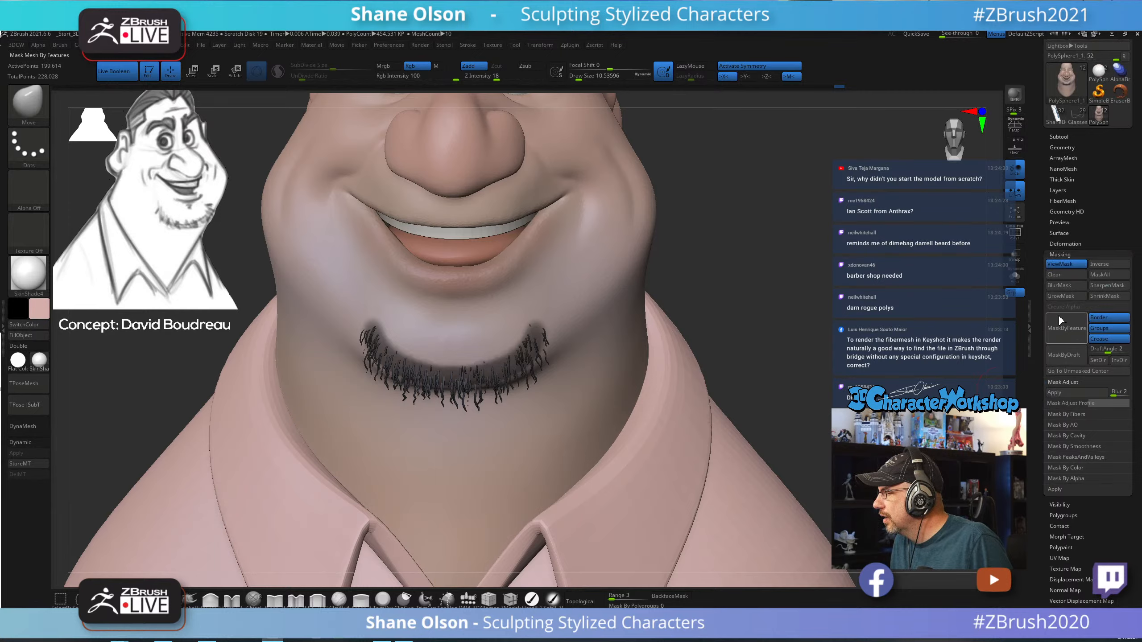
{"action": "left_click", "coordinate": [1065, 264]}
{"action": "left_click_drag", "start_coordinate": [1046, 258], "coordinate": [1031, 355]}
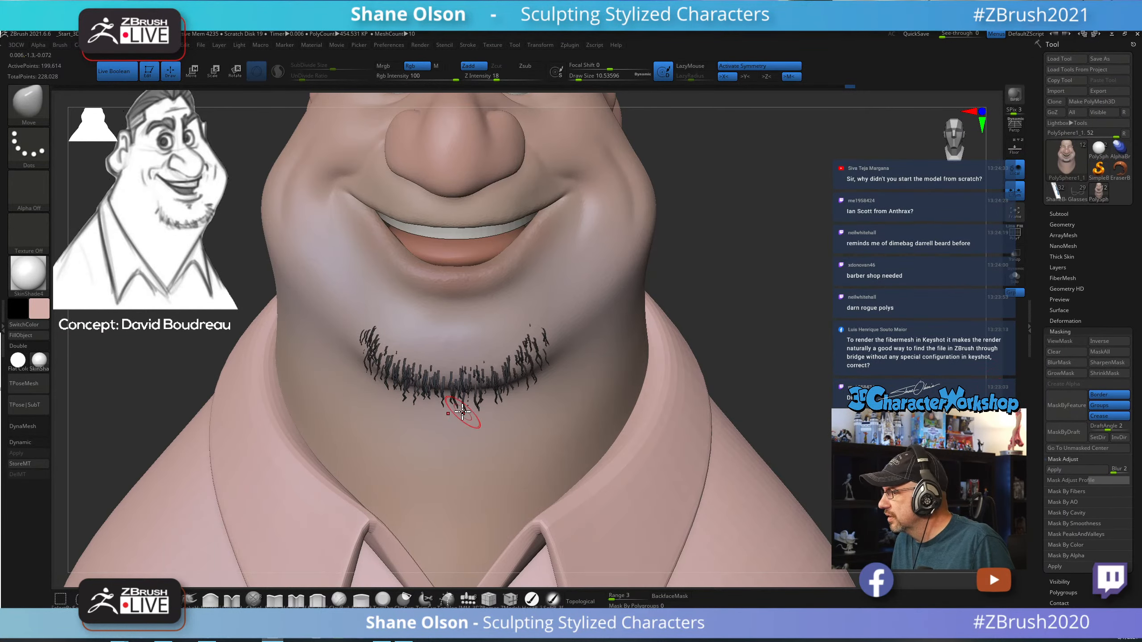
{"action": "left_click_drag", "start_coordinate": [745, 350], "coordinate": [781, 322]}
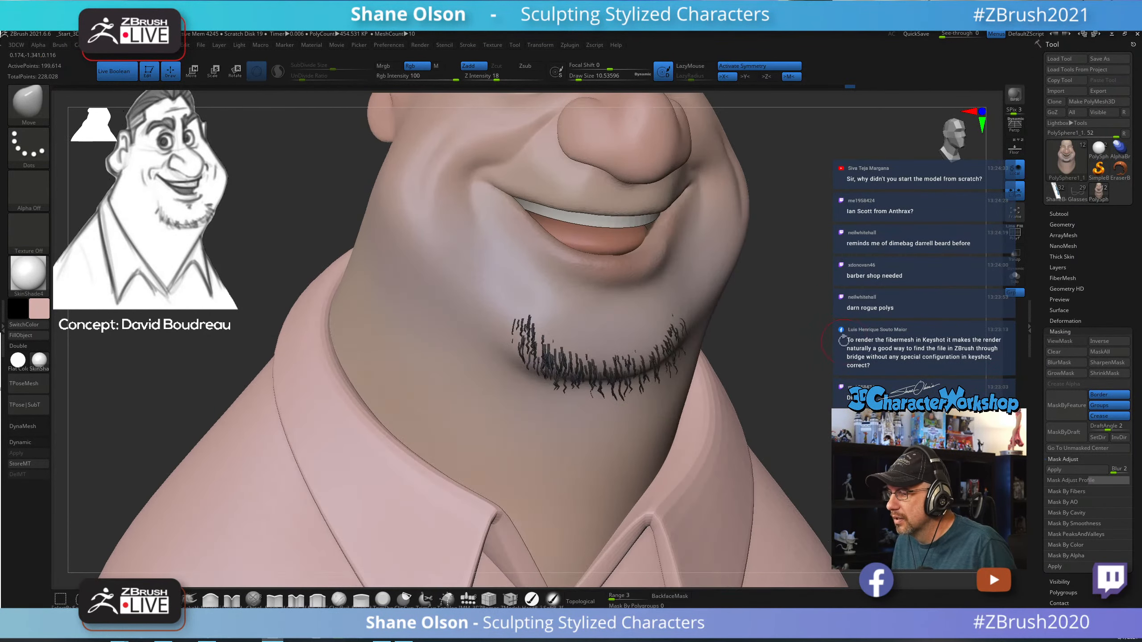
{"action": "left_click_drag", "start_coordinate": [842, 340], "coordinate": [797, 287], "text": "alt"}
{"action": "mouse_move", "coordinate": [804, 390]}
{"action": "left_mouse_down"}
{"action": "mouse_move", "coordinate": [871, 386]}
{"action": "mouse_move", "coordinate": [811, 396]}
{"action": "mouse_move", "coordinate": [842, 378]}
{"action": "mouse_move", "coordinate": [803, 383]}
{"action": "left_mouse_up"}
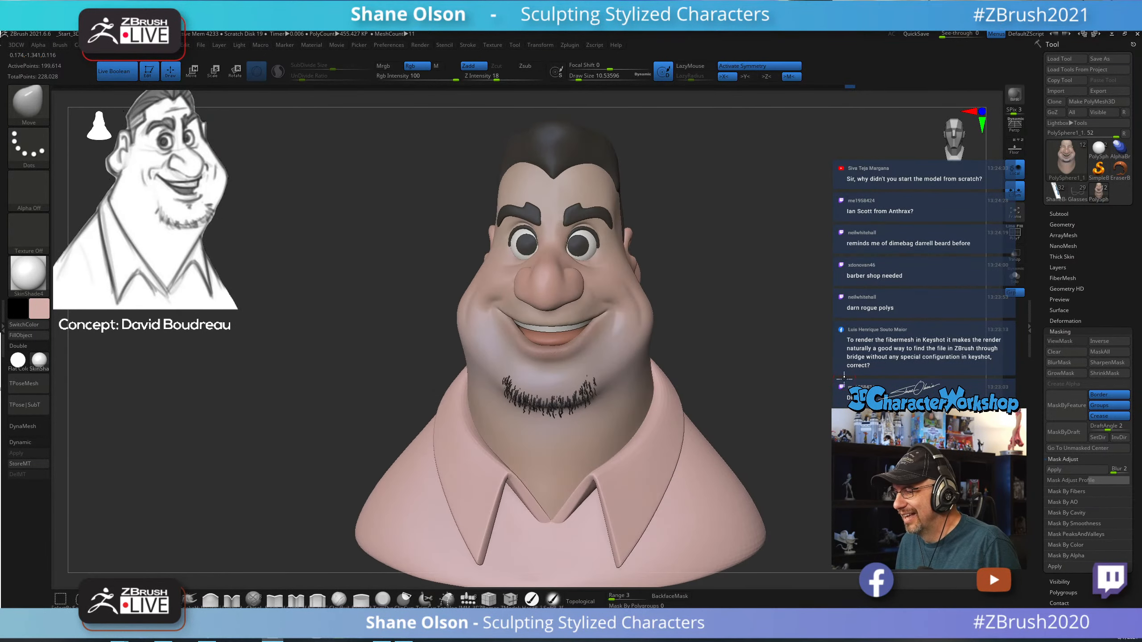
{"action": "left_click_drag", "start_coordinate": [782, 334], "coordinate": [812, 353]}
Show the mask again and refine the curved chin beard mask by painting and erasing along its band and end.
{"action": "left_click", "coordinate": [1061, 341]}
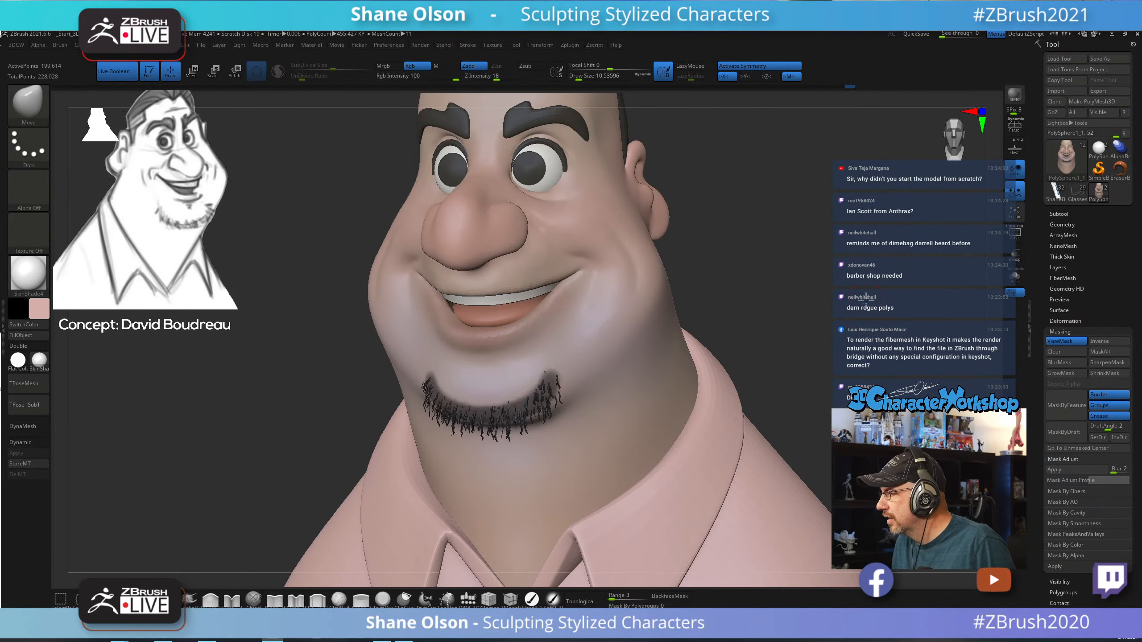
{"action": "left_click_drag", "start_coordinate": [870, 312], "coordinate": [864, 335], "text": "alt"}
{"action": "mouse_move", "coordinate": [491, 305]}
{"action": "left_mouse_down", "text": "ctrl"}
{"action": "mouse_move", "coordinate": [489, 353]}
{"action": "mouse_move", "coordinate": [469, 373]}
{"action": "mouse_move", "coordinate": [486, 302]}
{"action": "mouse_move", "coordinate": [491, 354]}
{"action": "mouse_move", "coordinate": [493, 298]}
{"action": "mouse_move", "coordinate": [478, 360]}
{"action": "left_mouse_up", "text": "ctrl"}
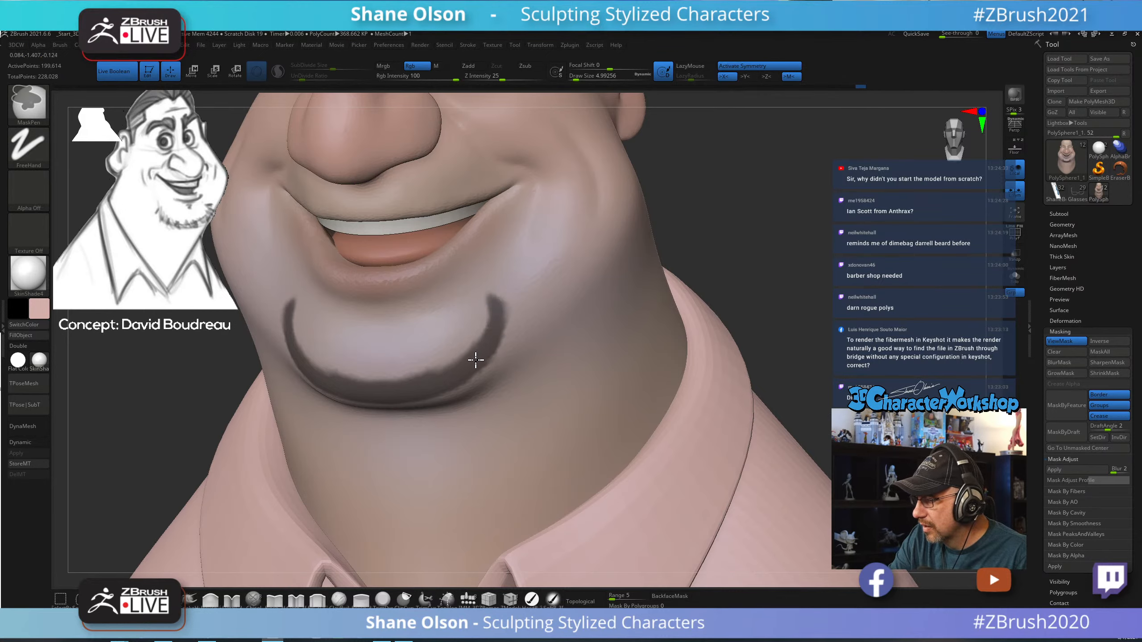
{"action": "right_click_drag", "start_coordinate": [502, 367], "coordinate": [518, 359]}
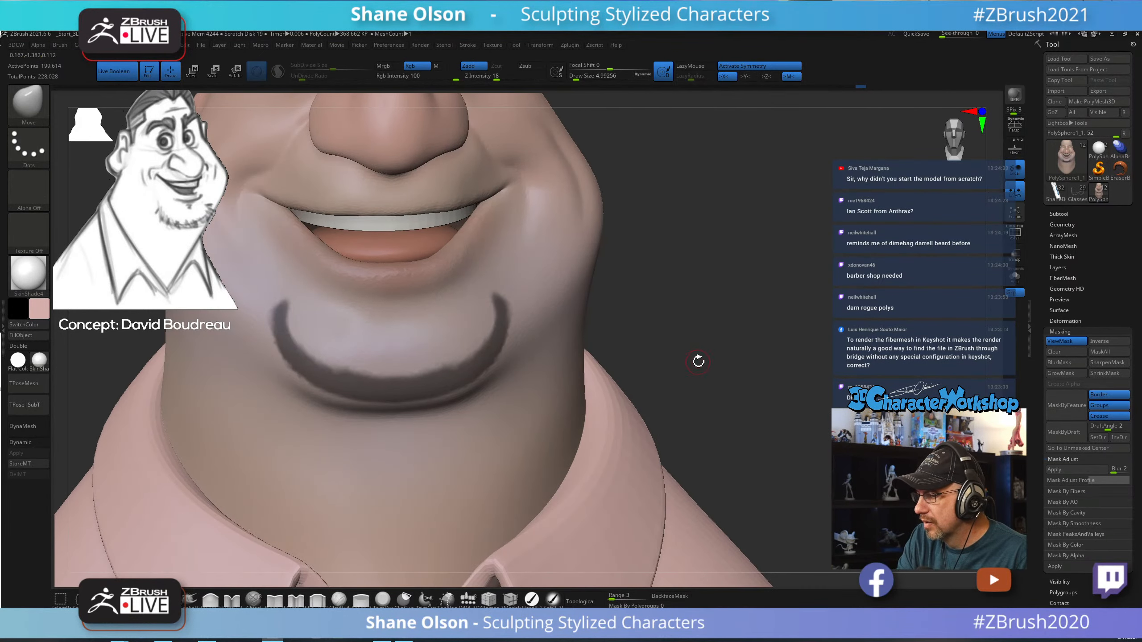
{"action": "right_click_drag", "start_coordinate": [698, 361], "coordinate": [670, 376]}
{"action": "left_click_drag", "start_coordinate": [483, 344], "coordinate": [499, 284], "text": "ctrl+alt"}
{"action": "mouse_move", "coordinate": [774, 340]}
{"action": "left_mouse_down", "text": "alt"}
{"action": "mouse_move", "coordinate": [760, 329]}
{"action": "mouse_move", "coordinate": [781, 351]}
{"action": "left_mouse_up", "text": "alt"}
Preview the fibers on the refined chin mask and raise MaxFibers to about 0.33.
{"action": "left_click", "coordinate": [1062, 278]}
{"action": "left_click", "coordinate": [1062, 309]}
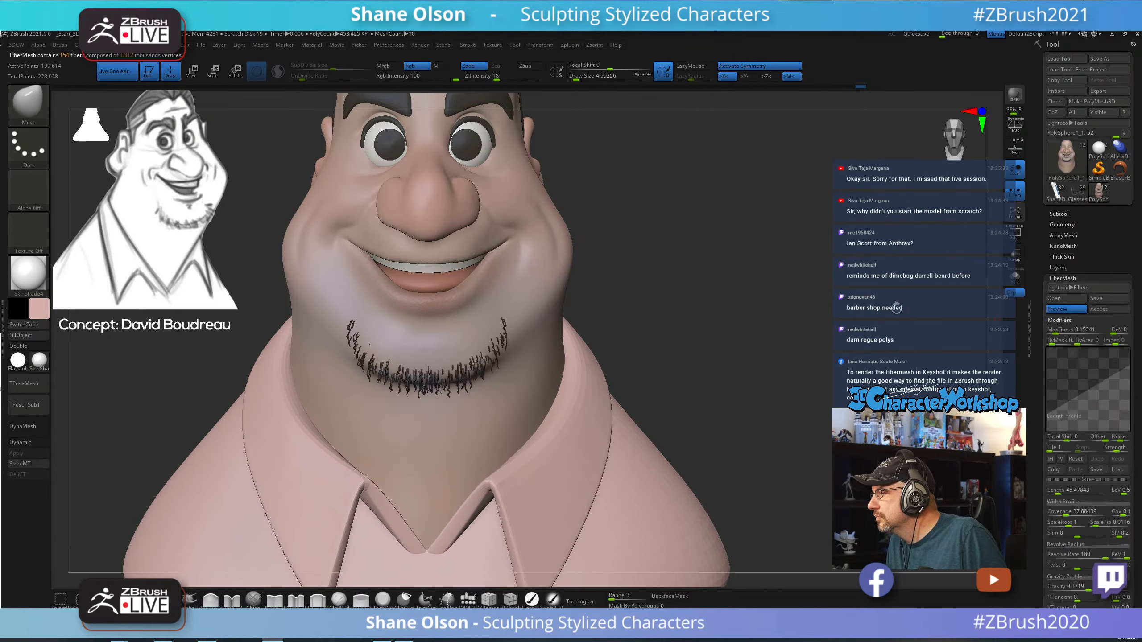
{"action": "left_click_drag", "start_coordinate": [755, 297], "coordinate": [811, 282]}
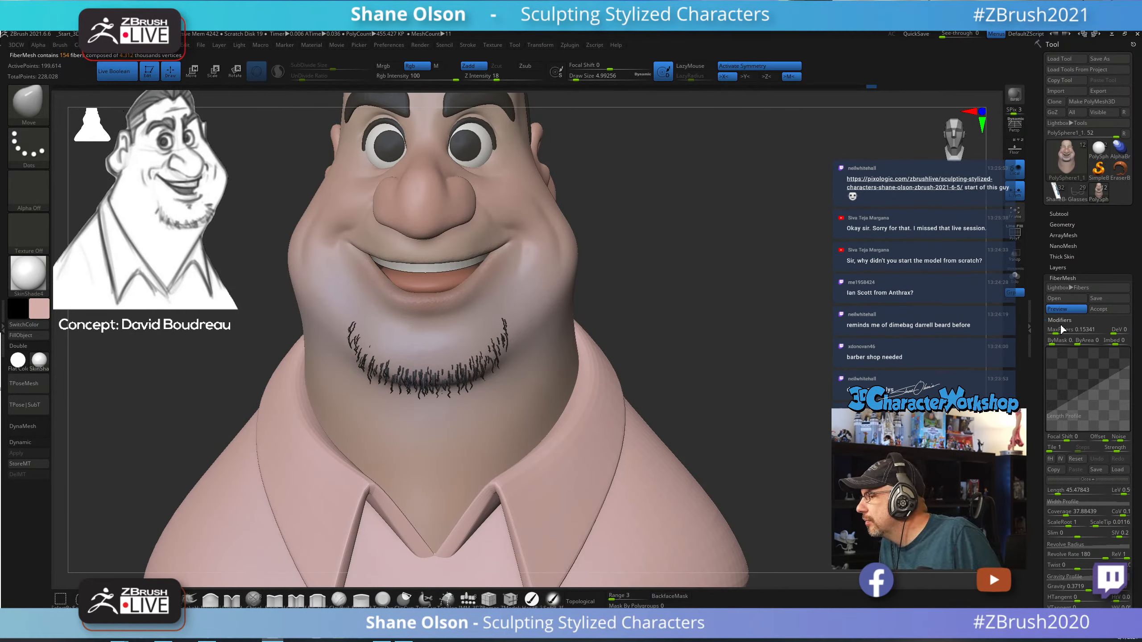
{"action": "left_click_drag", "start_coordinate": [1054, 332], "coordinate": [1057, 340]}
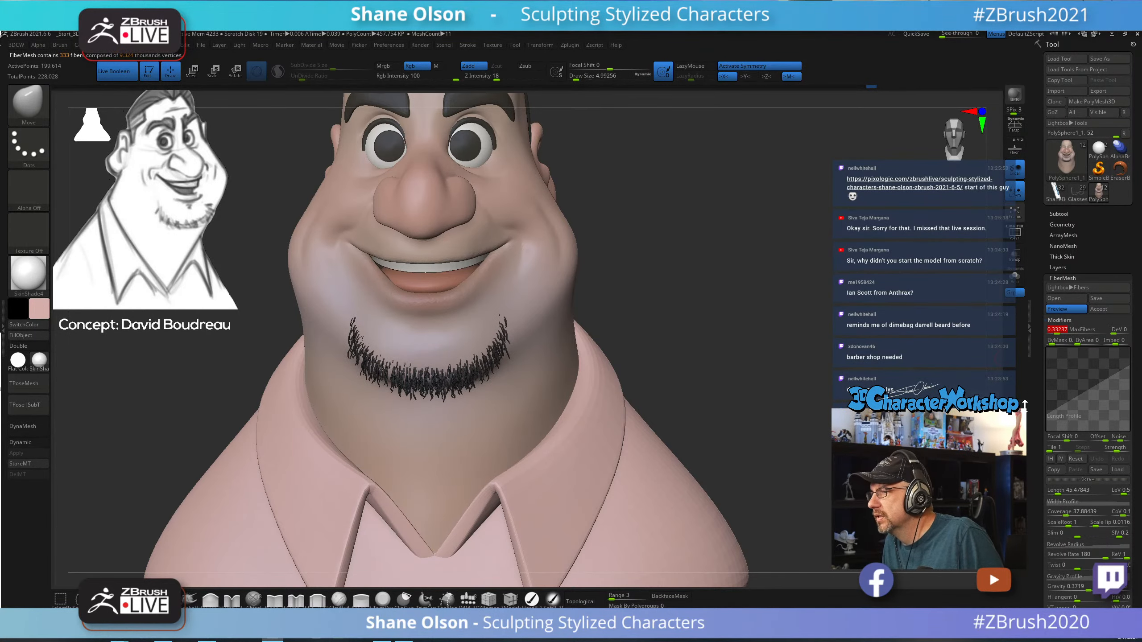
{"action": "left_click_drag", "start_coordinate": [797, 379], "coordinate": [803, 380]}
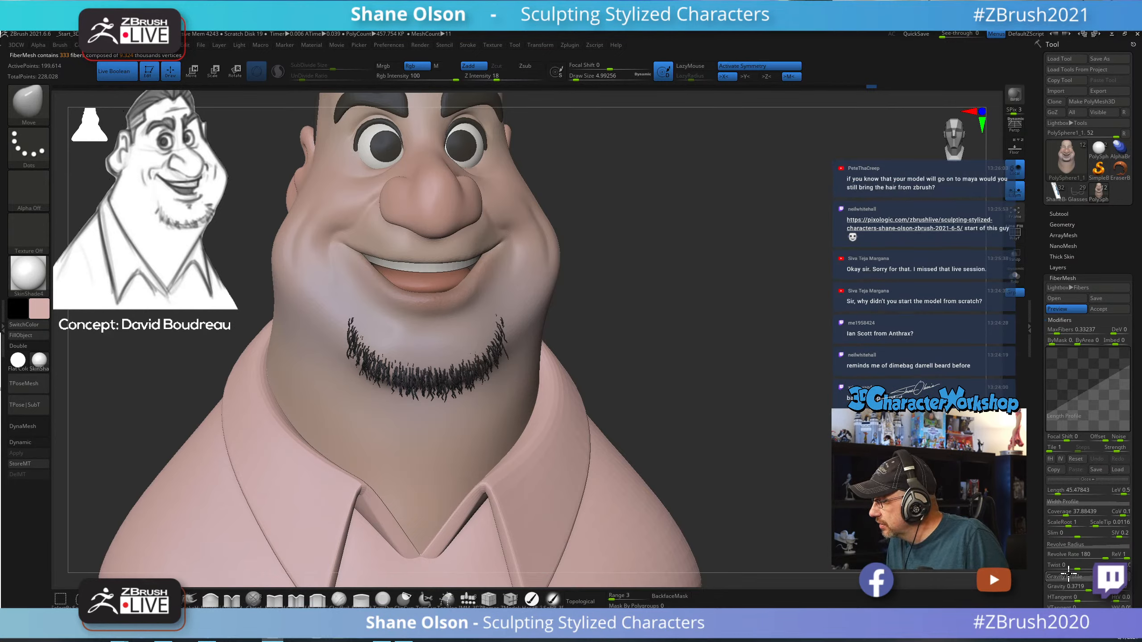
Reduce the beard's Gravity to about 0.074 and check it against the whole bust.
{"action": "left_click_drag", "start_coordinate": [1075, 587], "coordinate": [1083, 588]}
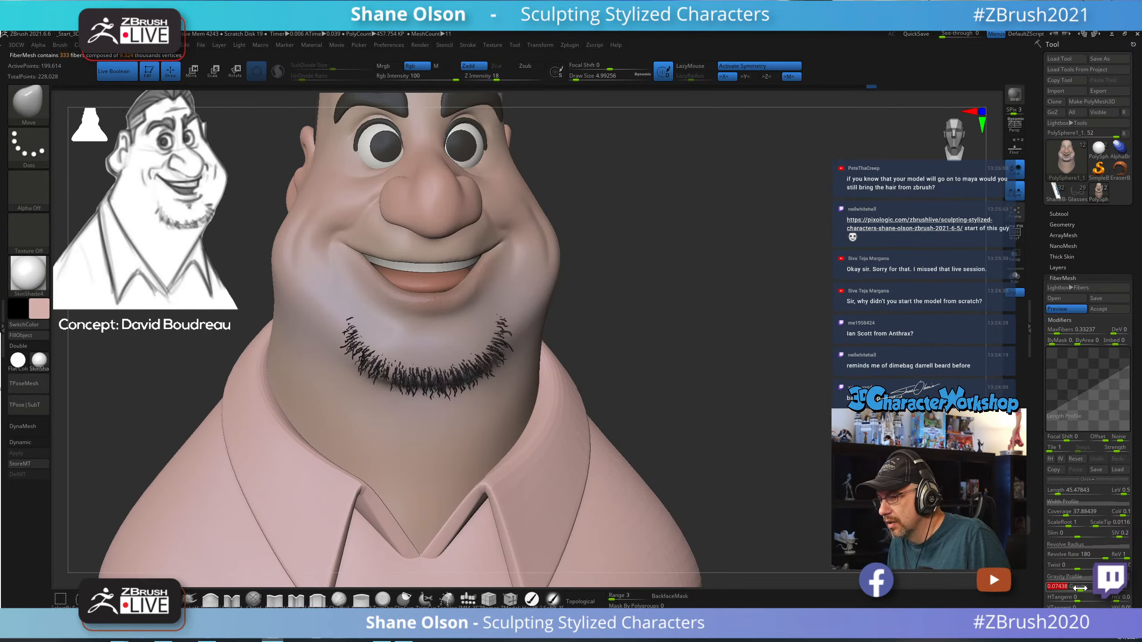
{"action": "left_click_drag", "start_coordinate": [771, 349], "coordinate": [722, 282]}
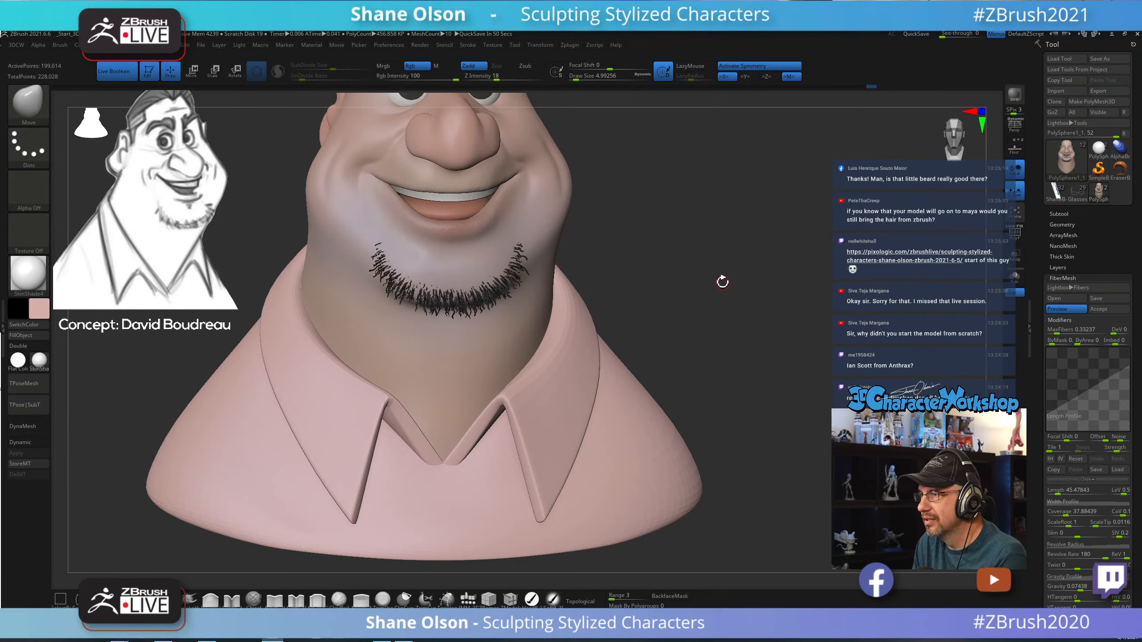
{"action": "mouse_move", "coordinate": [728, 283]}
{"action": "left_mouse_down"}
{"action": "mouse_move", "coordinate": [731, 297]}
{"action": "mouse_move", "coordinate": [680, 304]}
{"action": "mouse_move", "coordinate": [723, 363]}
{"action": "left_mouse_up"}
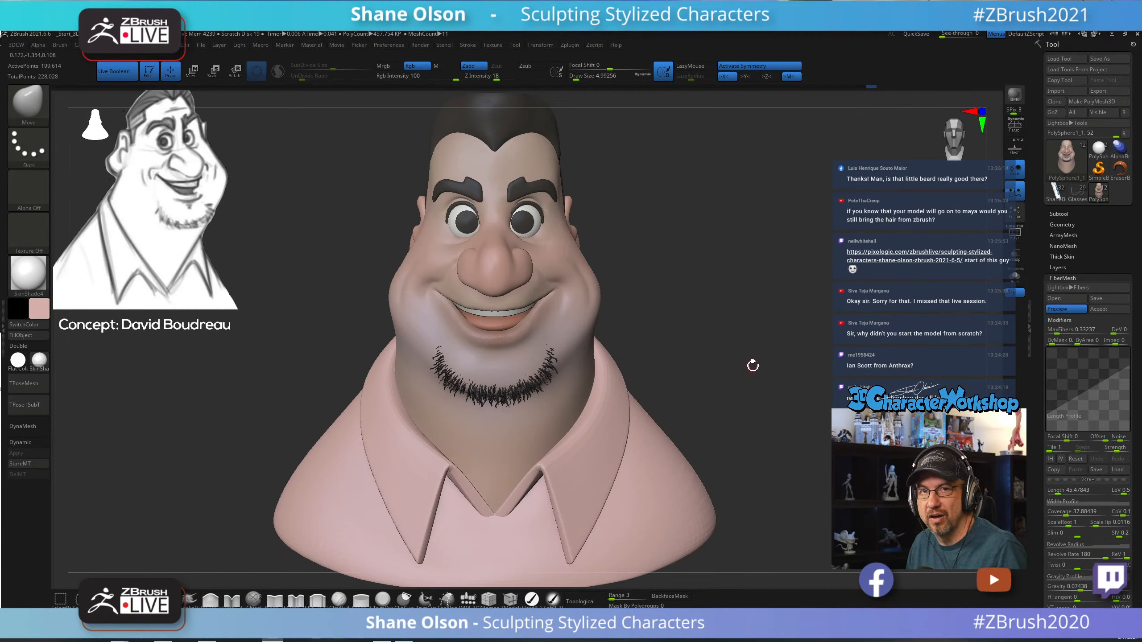
{"action": "left_click_drag", "start_coordinate": [749, 361], "coordinate": [764, 424], "text": "alt"}
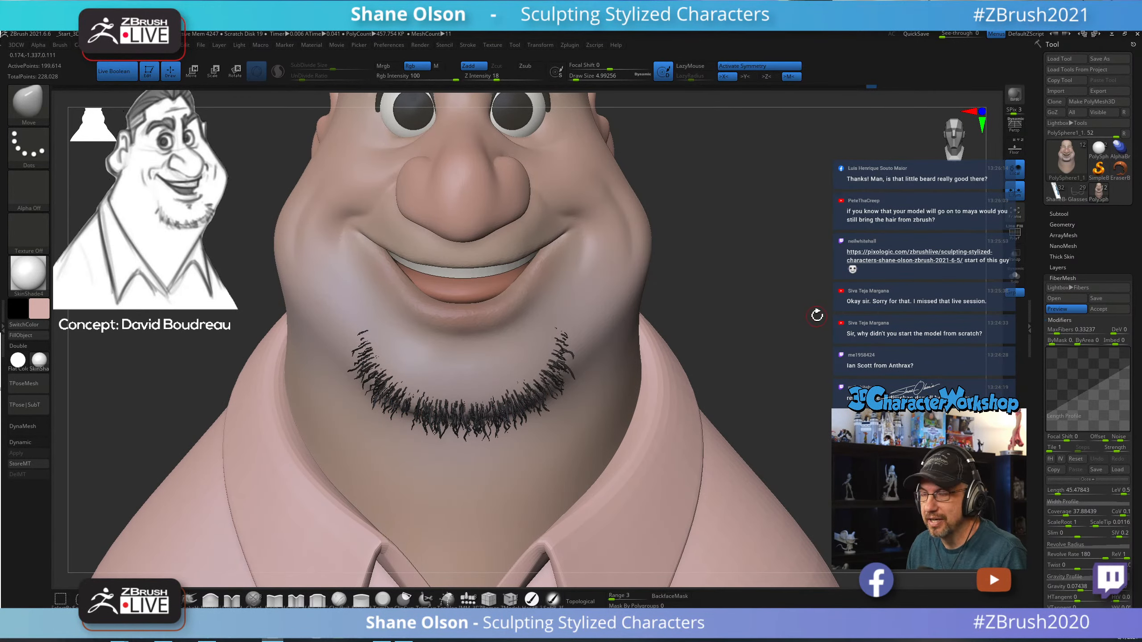
Accept the fiber preview as beard geometry, close the fiber settings and make the head the active subtool.
{"action": "left_click", "coordinate": [1098, 309]}
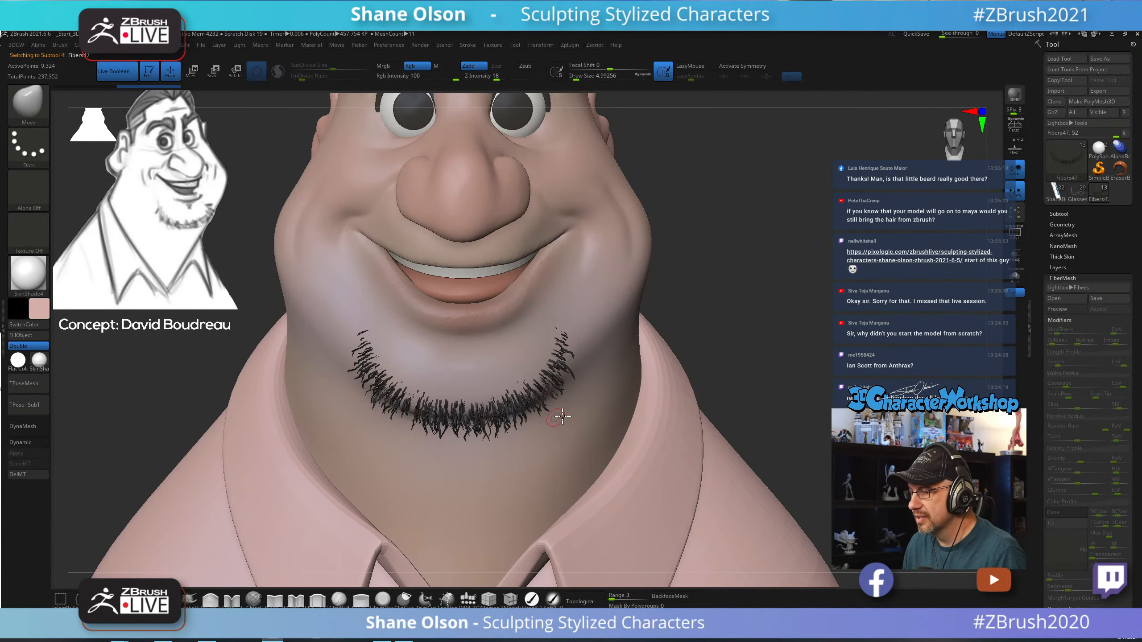
{"action": "left_click_drag", "start_coordinate": [754, 360], "coordinate": [755, 322], "text": "alt"}
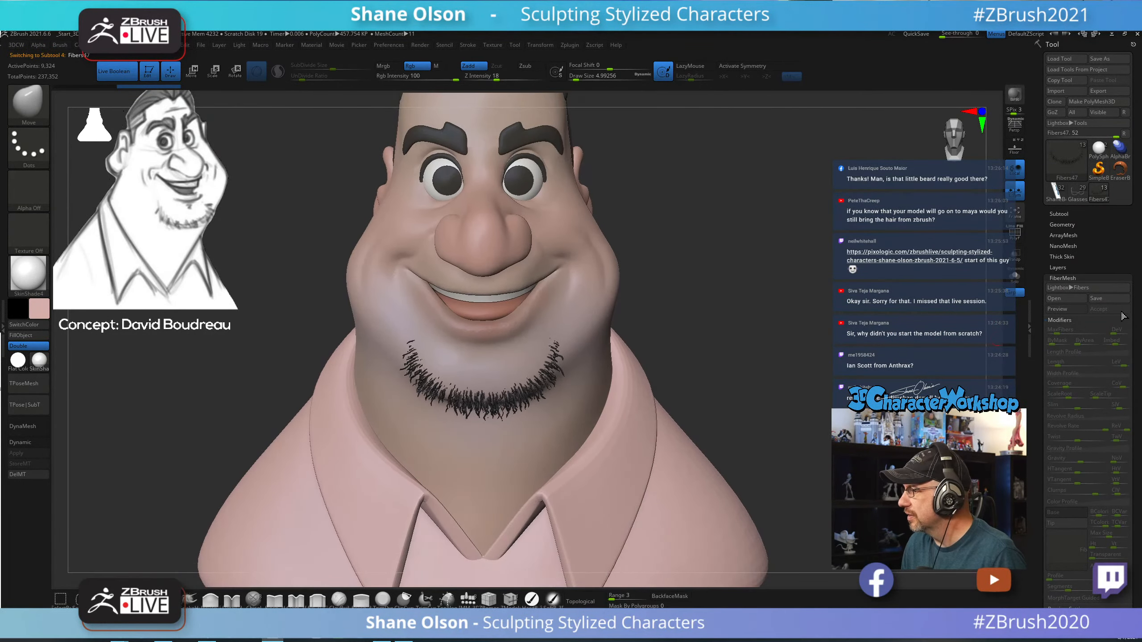
{"action": "left_click", "coordinate": [1085, 280]}
{"action": "mouse_move", "coordinate": [729, 285]}
{"action": "left_mouse_down", "text": "alt"}
{"action": "mouse_move", "coordinate": [726, 267]}
{"action": "mouse_move", "coordinate": [706, 355]}
{"action": "mouse_move", "coordinate": [671, 339]}
{"action": "mouse_move", "coordinate": [654, 357]}
{"action": "mouse_move", "coordinate": [660, 342]}
{"action": "mouse_move", "coordinate": [683, 395]}
{"action": "left_mouse_up", "text": "alt"}
{"action": "key", "text": "ctrl"}
{"action": "left_click", "coordinate": [445, 468], "text": "alt"}
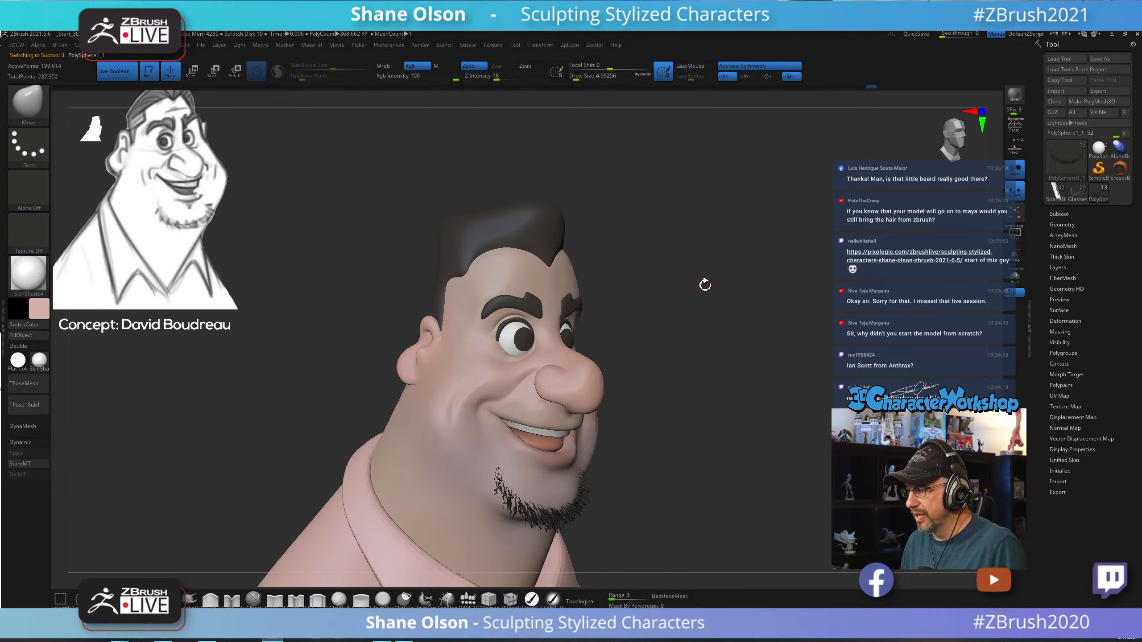
Make the hair mesh the active subtool and view it from the front, toggling its isolation.
{"action": "left_click_drag", "start_coordinate": [704, 285], "coordinate": [756, 273]}
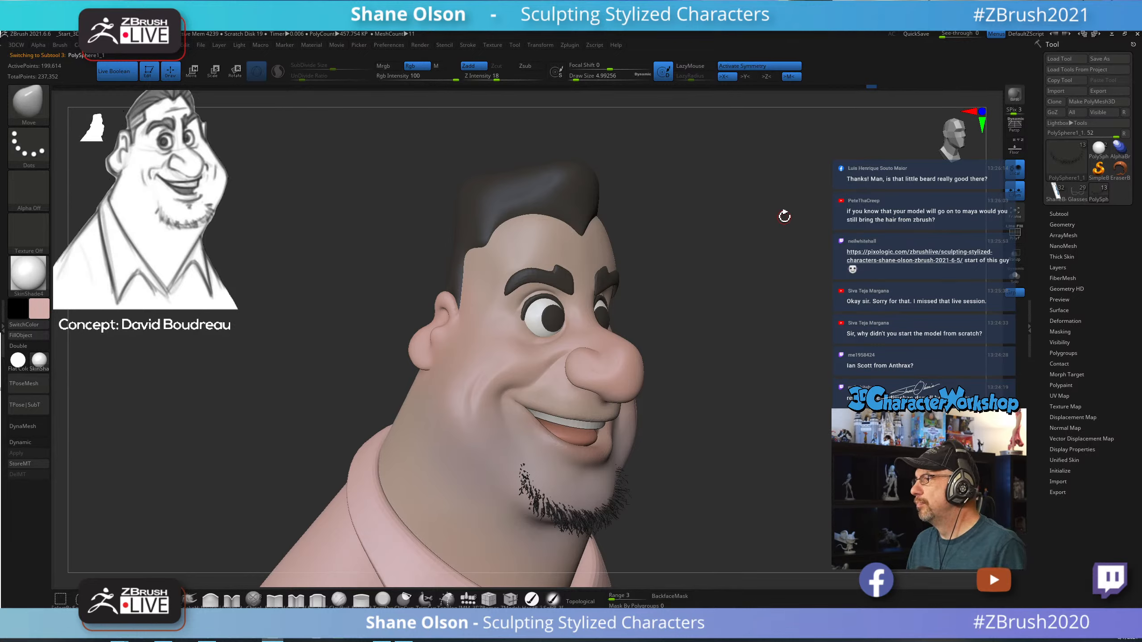
{"action": "left_click_drag", "start_coordinate": [783, 220], "coordinate": [808, 321]}
{"action": "left_click", "coordinate": [573, 175], "text": "alt"}
{"action": "left_click_drag", "start_coordinate": [830, 225], "coordinate": [820, 407], "text": "alt"}
{"action": "left_click_drag", "start_coordinate": [765, 343], "coordinate": [798, 358], "text": "alt"}
{"action": "left_click", "coordinate": [1014, 276]}
{"action": "left_click", "coordinate": [1014, 277]}
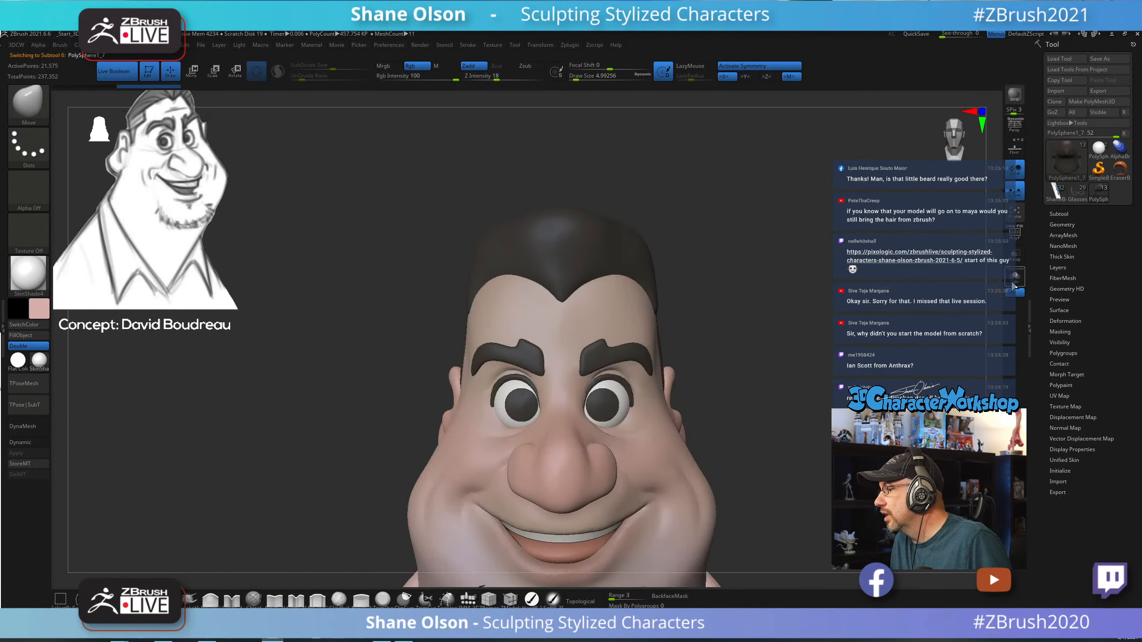
Duplicate the hair subtool and save the tool to disk.
{"action": "left_click", "coordinate": [1061, 214]}
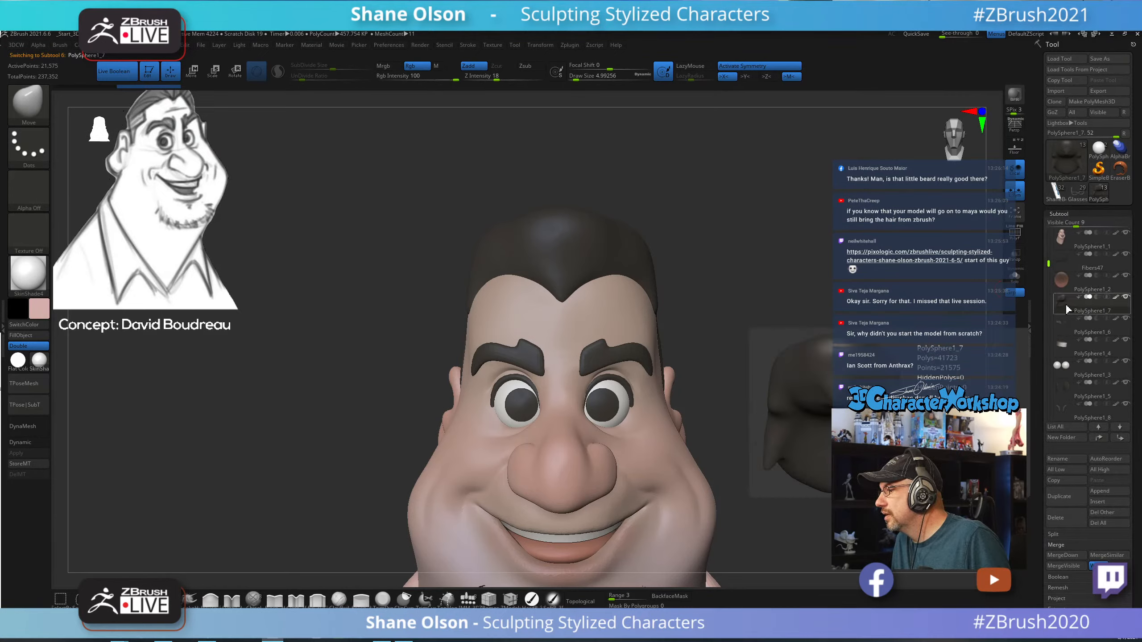
{"action": "left_click", "coordinate": [1064, 500]}
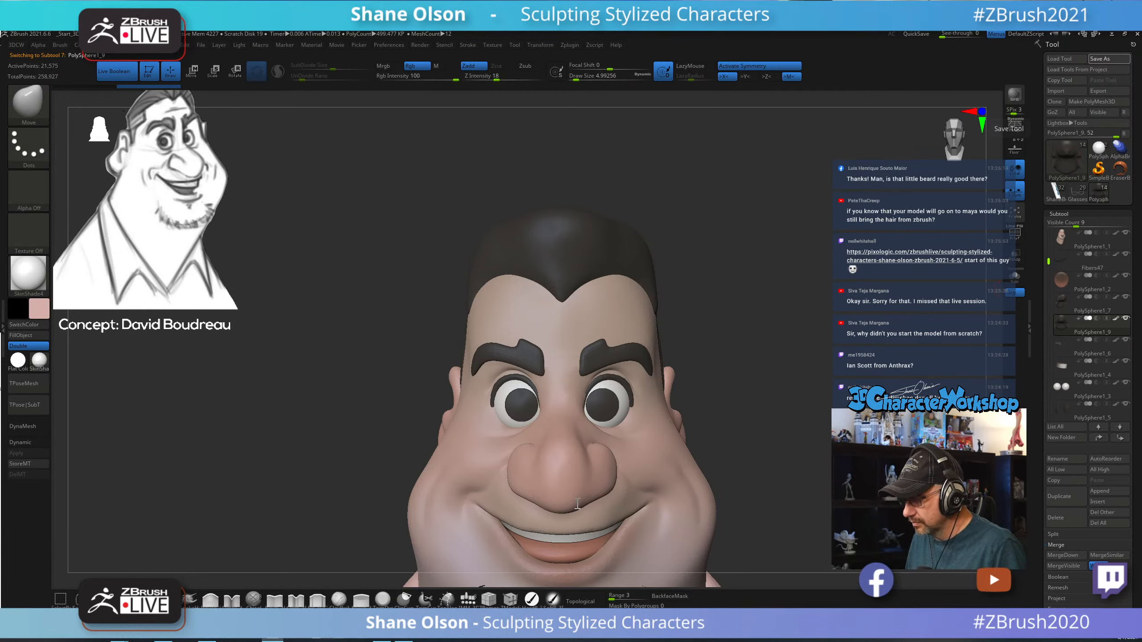
{"action": "key", "text": "Return"}
Choose the Orb_Cracks brush for the duplicated hair and turn off symmetry.
{"action": "left_click_drag", "start_coordinate": [785, 363], "coordinate": [716, 366]}
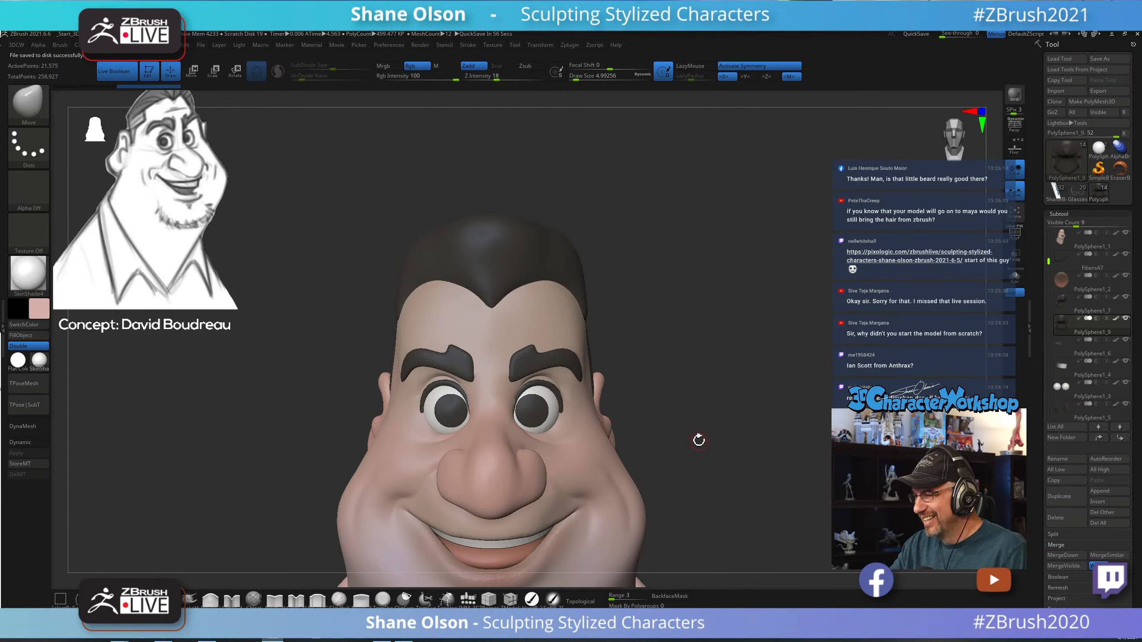
{"action": "left_click_drag", "start_coordinate": [681, 413], "coordinate": [614, 418]}
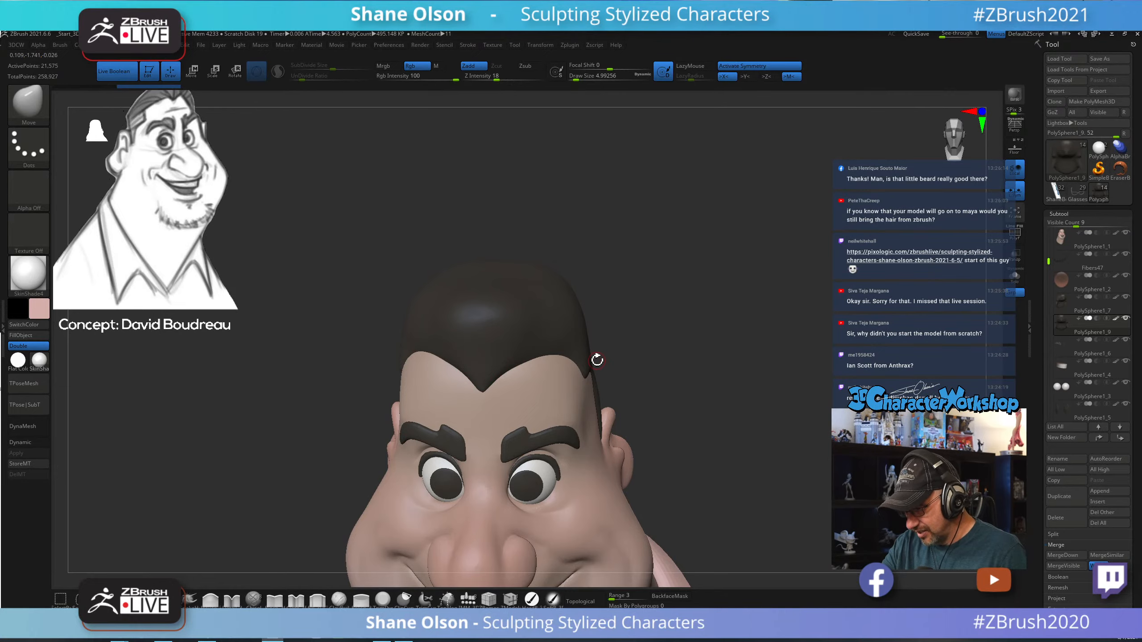
{"action": "key", "text": "b"}
{"action": "key", "text": "o"}
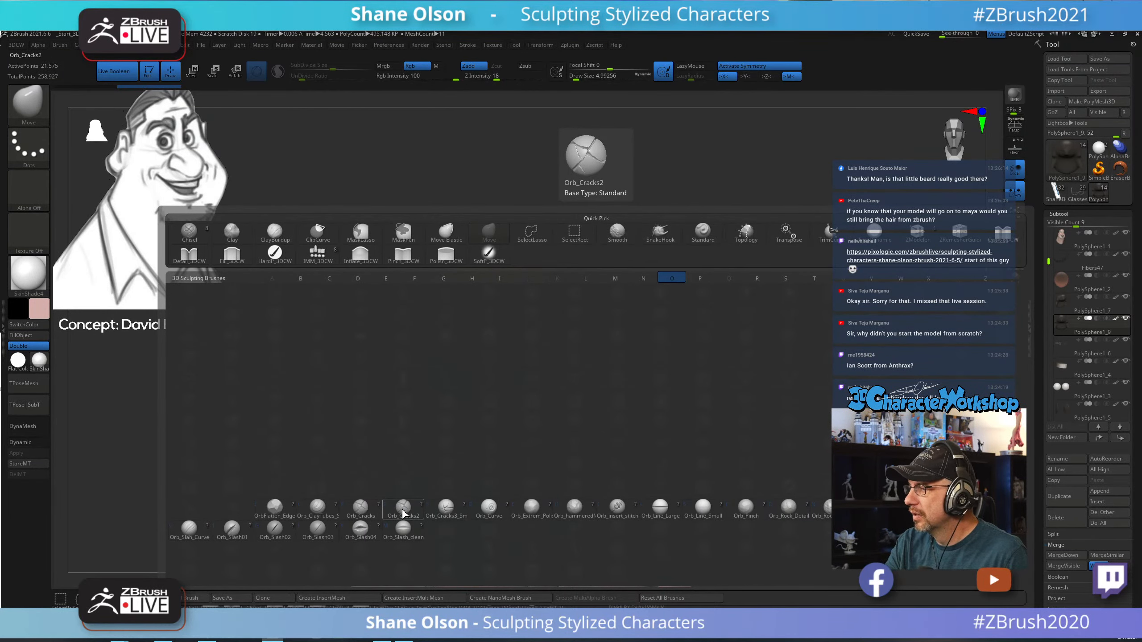
{"action": "left_click", "coordinate": [359, 516]}
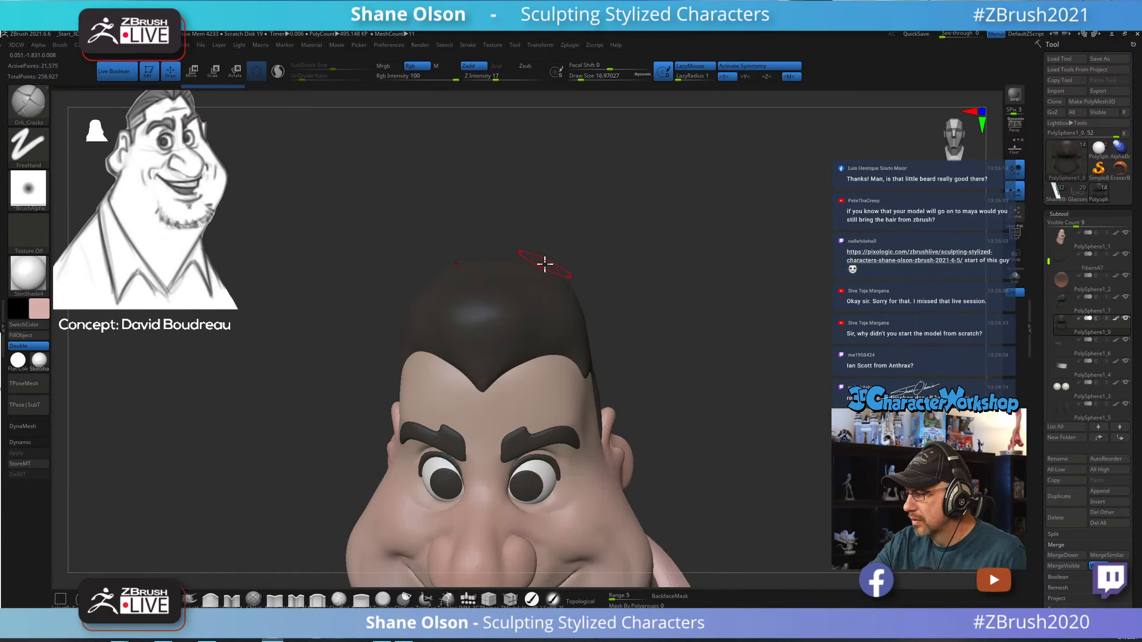
{"action": "key", "text": "shift+f"}
{"action": "key", "text": "shift+f"}
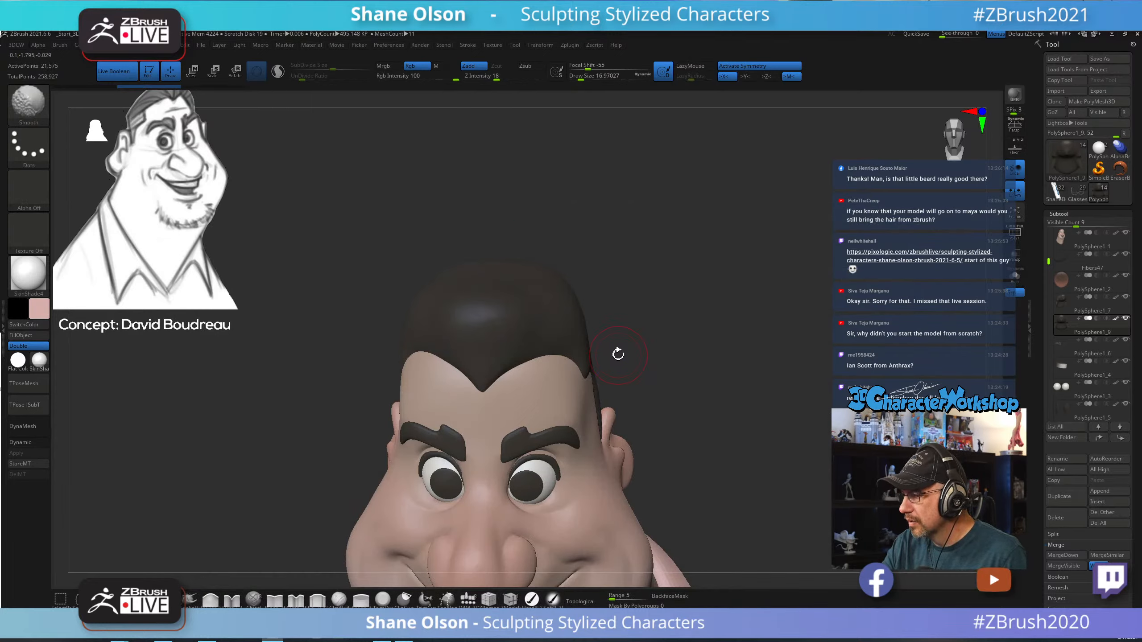
{"action": "key", "text": "x"}
{"action": "left_click_drag", "start_coordinate": [619, 356], "coordinate": [612, 377]}
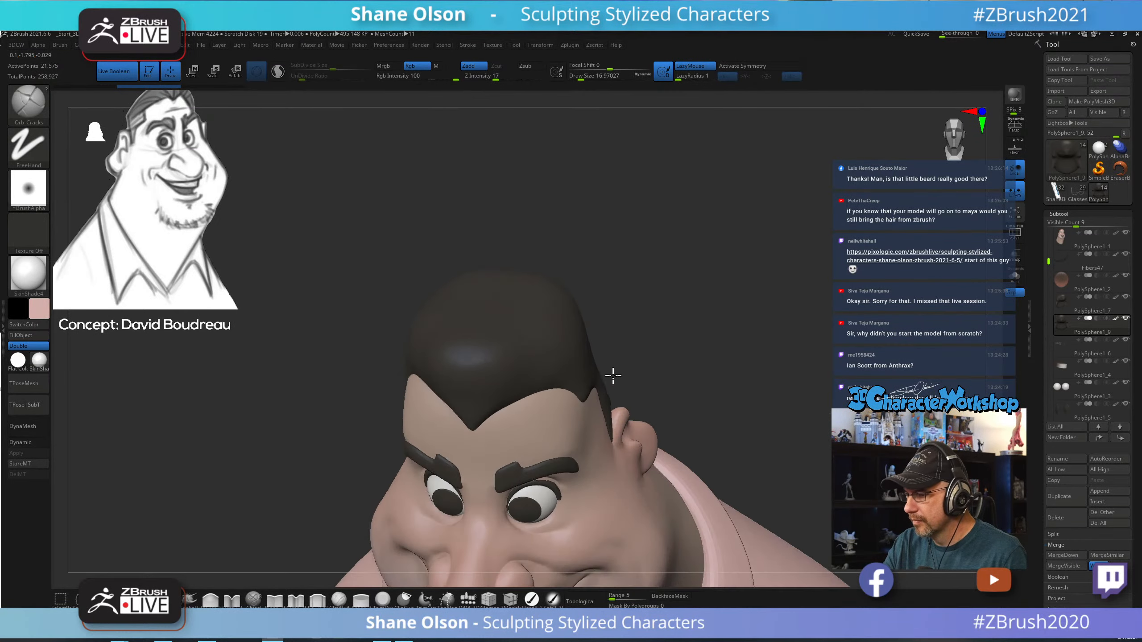
Examine the duplicated hair's shape and mesh density from the front, above and three-quarter views, with its wireframe on and off.
{"action": "mouse_move", "coordinate": [641, 254]}
{"action": "left_mouse_down", "text": "ctrl"}
{"action": "mouse_move", "coordinate": [679, 360]}
{"action": "mouse_move", "coordinate": [660, 309]}
{"action": "left_mouse_up", "text": "ctrl"}
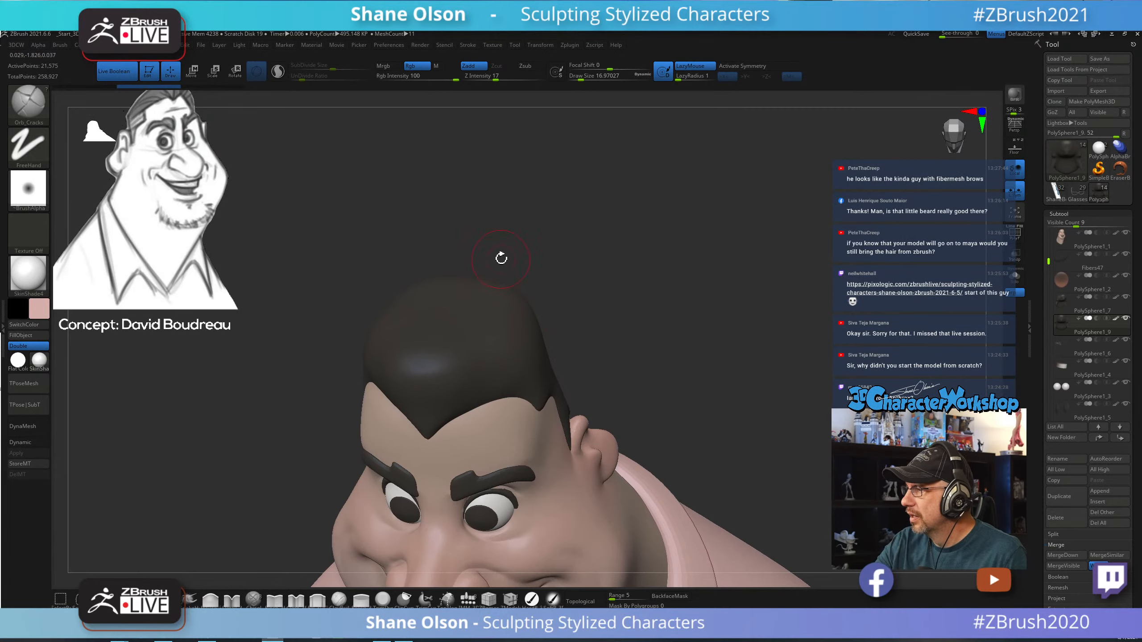
{"action": "left_click_drag", "start_coordinate": [502, 258], "coordinate": [482, 237]}
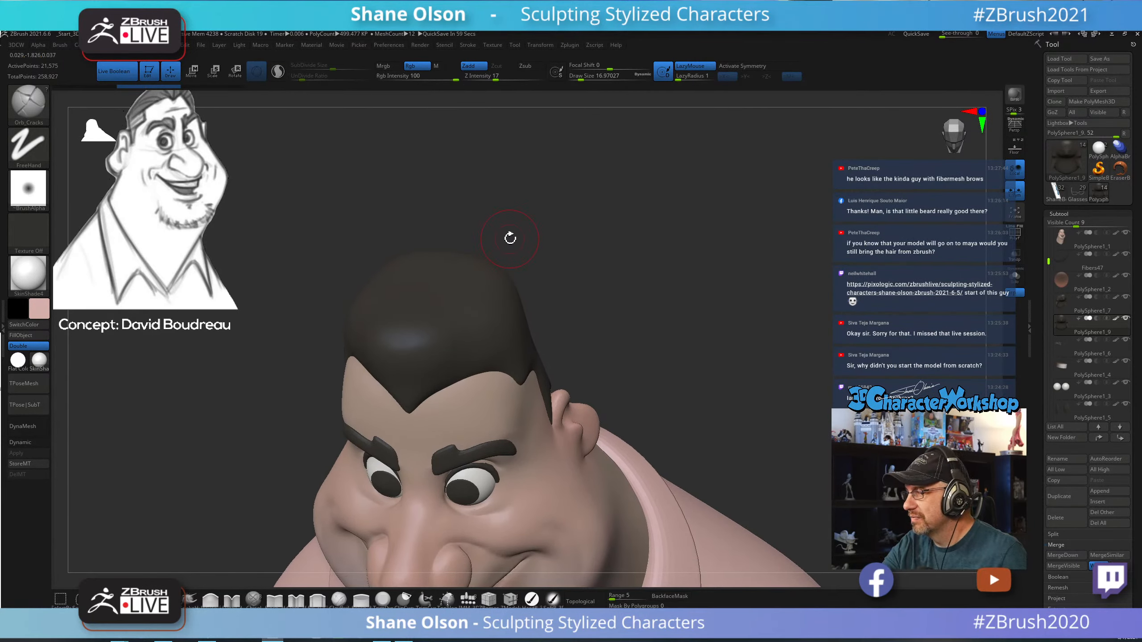
{"action": "mouse_move", "coordinate": [611, 329]}
{"action": "left_mouse_down"}
{"action": "mouse_move", "coordinate": [604, 336]}
{"action": "mouse_move", "coordinate": [617, 278]}
{"action": "mouse_move", "coordinate": [608, 320]}
{"action": "left_mouse_up"}
{"action": "left_click_drag", "start_coordinate": [612, 365], "coordinate": [602, 309]}
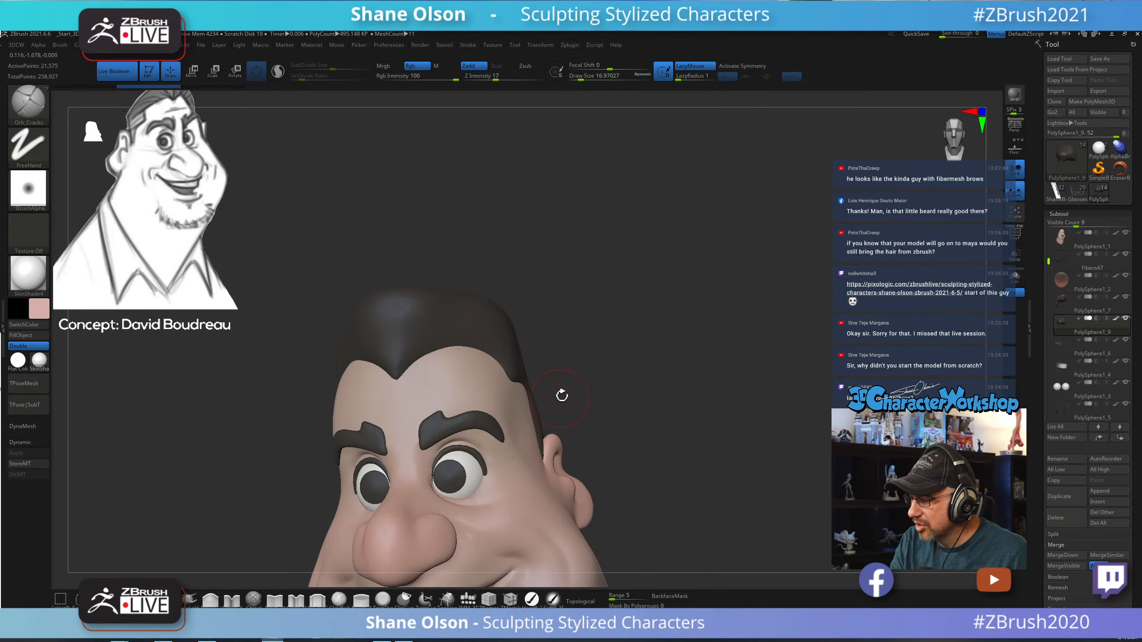
{"action": "left_click_drag", "start_coordinate": [562, 395], "coordinate": [614, 387]}
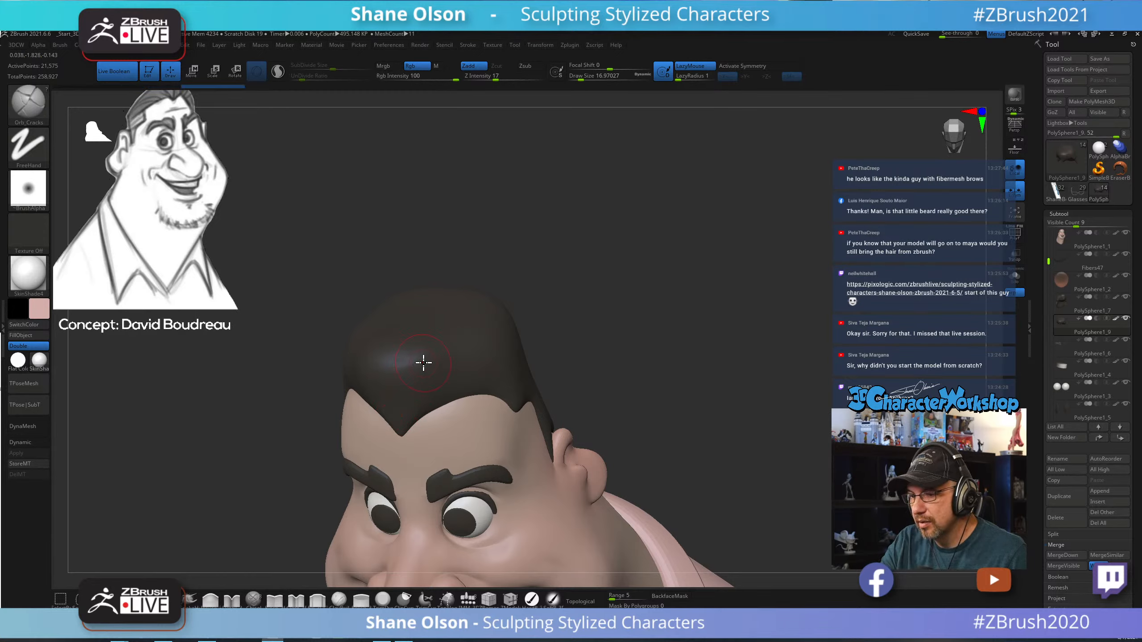
{"action": "key", "text": "shift+f"}
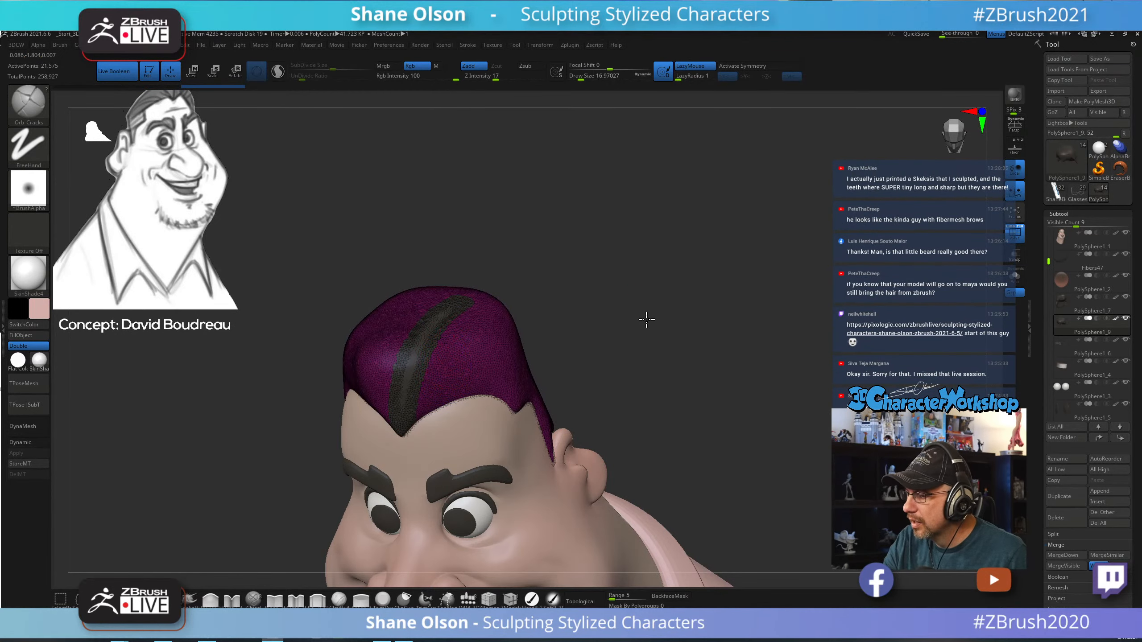
{"action": "mouse_move", "coordinate": [645, 319]}
{"action": "left_mouse_down", "text": "alt"}
{"action": "mouse_move", "coordinate": [639, 373]}
{"action": "mouse_move", "coordinate": [671, 337]}
{"action": "left_mouse_up", "text": "alt"}
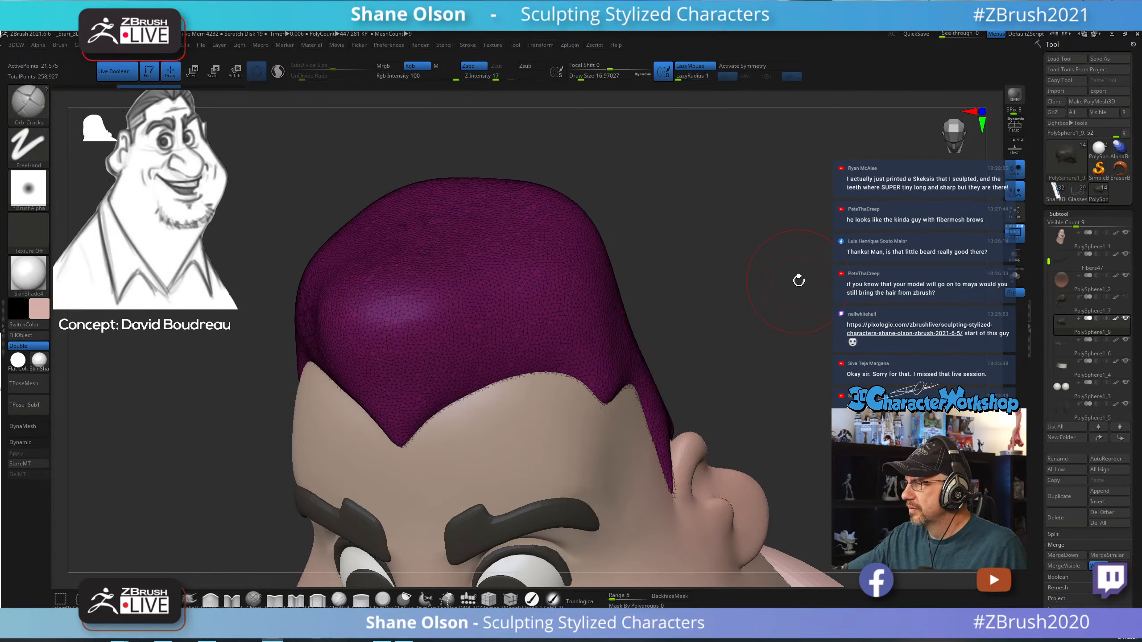
{"action": "mouse_move", "coordinate": [798, 280]}
{"action": "left_mouse_down"}
{"action": "mouse_move", "coordinate": [668, 359]}
{"action": "mouse_move", "coordinate": [680, 313]}
{"action": "mouse_move", "coordinate": [655, 324]}
{"action": "mouse_move", "coordinate": [676, 364]}
{"action": "mouse_move", "coordinate": [663, 282]}
{"action": "mouse_move", "coordinate": [660, 318]}
{"action": "left_mouse_up"}
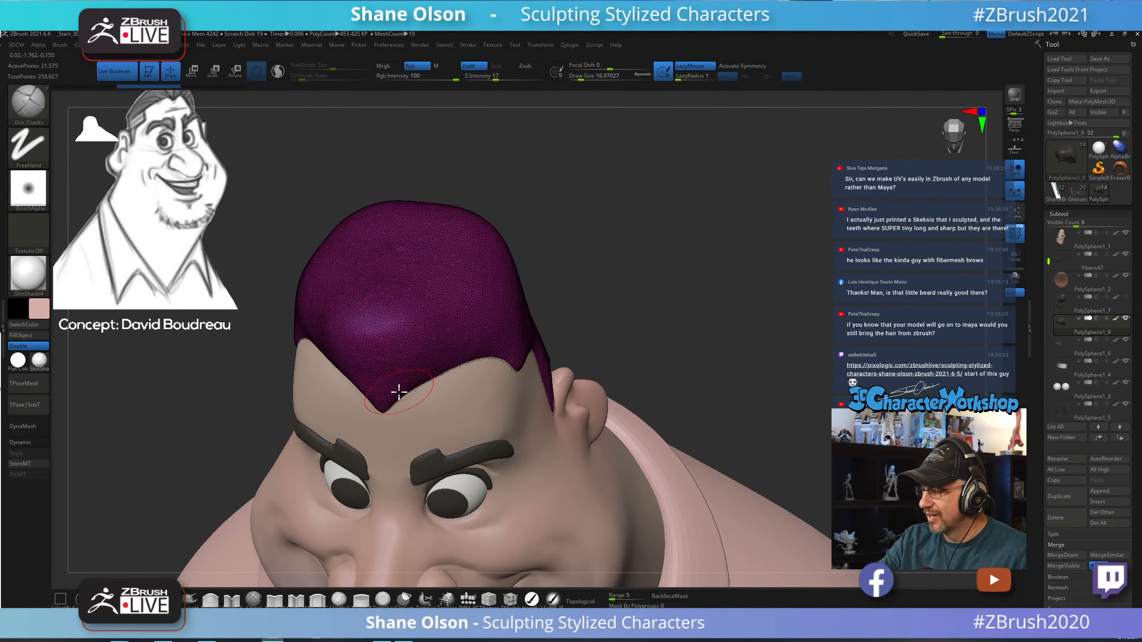
{"action": "key", "text": "shift+f"}
{"action": "left_click_drag", "start_coordinate": [657, 360], "coordinate": [656, 329], "text": "alt"}
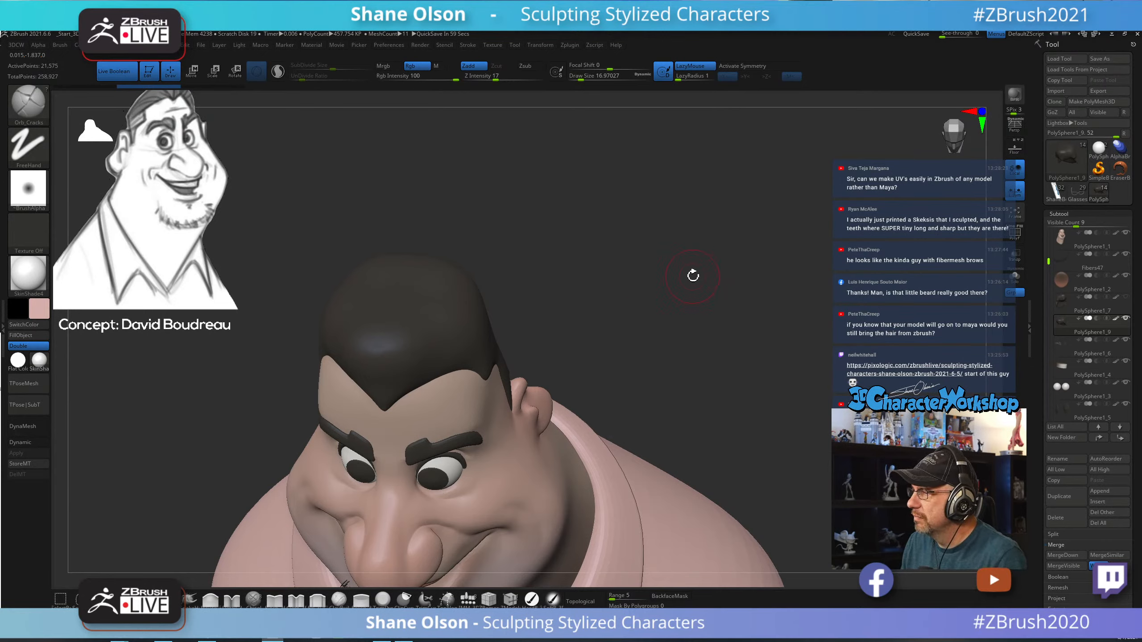
{"action": "left_click_drag", "start_coordinate": [731, 288], "coordinate": [437, 388]}
{"action": "mouse_move", "coordinate": [602, 344]}
{"action": "left_mouse_down"}
{"action": "mouse_move", "coordinate": [654, 339]}
{"action": "mouse_move", "coordinate": [647, 310]}
{"action": "mouse_move", "coordinate": [622, 306]}
{"action": "left_mouse_up"}
Set the brush draw size to about 21.6 and turn on the hair's wireframe for a close view from above.
{"action": "key", "text": "s"}
{"action": "key", "text": "s"}
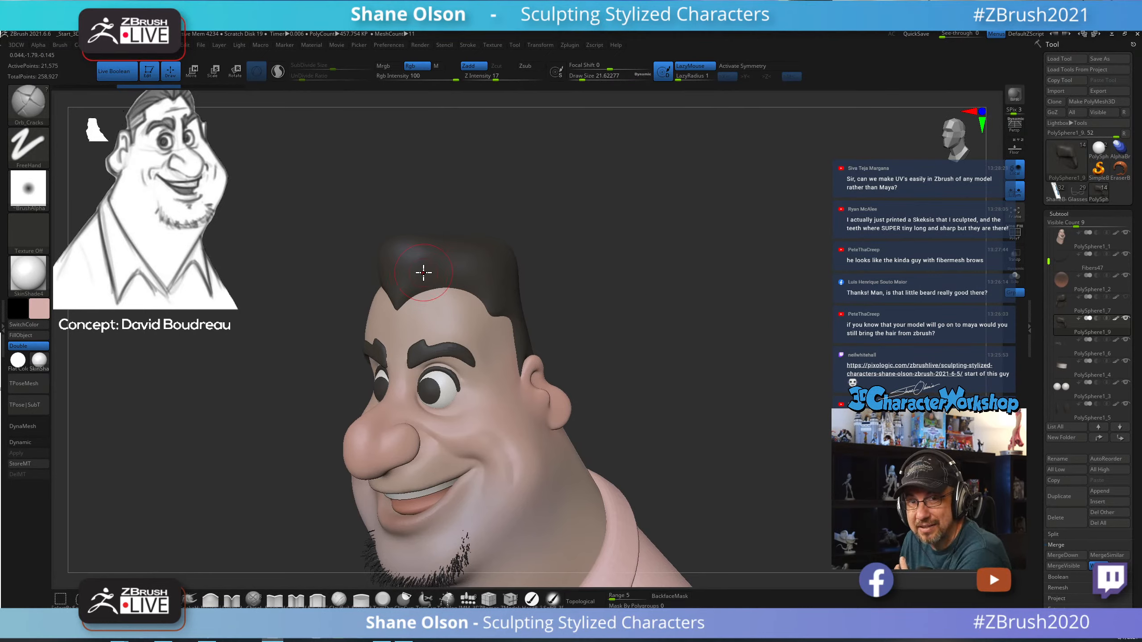
{"action": "key", "text": "shift+f"}
{"action": "left_click_drag", "start_coordinate": [674, 224], "coordinate": [772, 333]}
{"action": "left_click_drag", "start_coordinate": [865, 203], "coordinate": [802, 304], "text": "alt"}
Fill the duplicated hair with a light grey colour and choose the HardP_3DCW brush.
{"action": "left_click", "coordinate": [40, 309]}
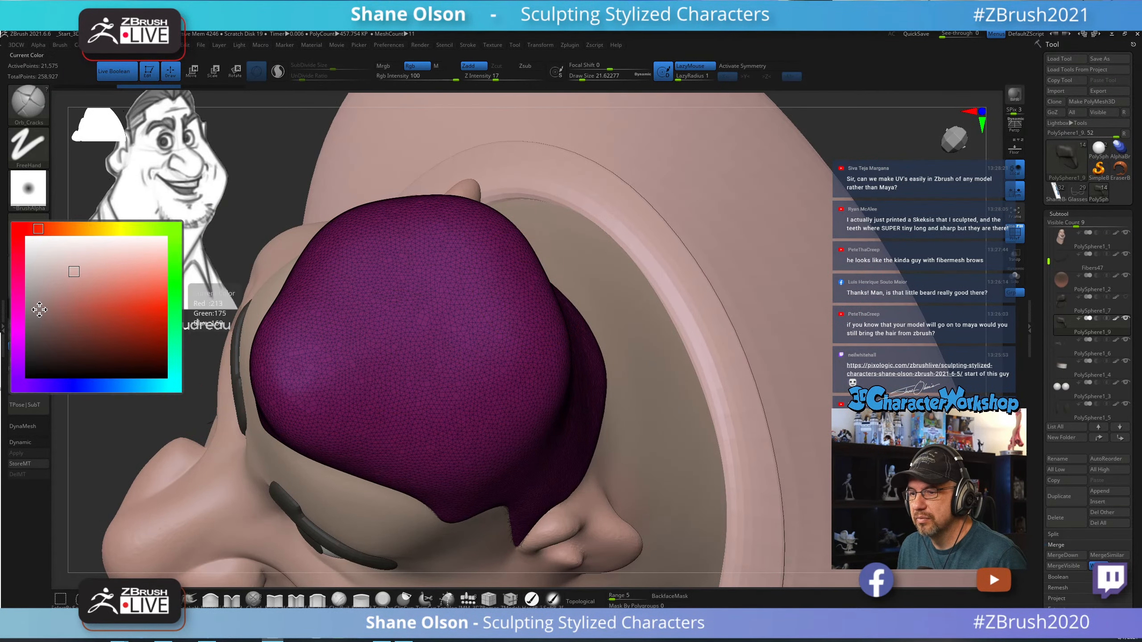
{"action": "left_click", "coordinate": [21, 335]}
{"action": "left_click", "coordinate": [532, 599]}
Tessimate the duplicated hair with a polygon size of 0.0532, check the resulting mesh and turn off its wireframe.
{"action": "left_click_drag", "start_coordinate": [889, 187], "coordinate": [852, 243], "text": "alt"}
{"action": "left_click_drag", "start_coordinate": [1043, 551], "coordinate": [1040, 462]}
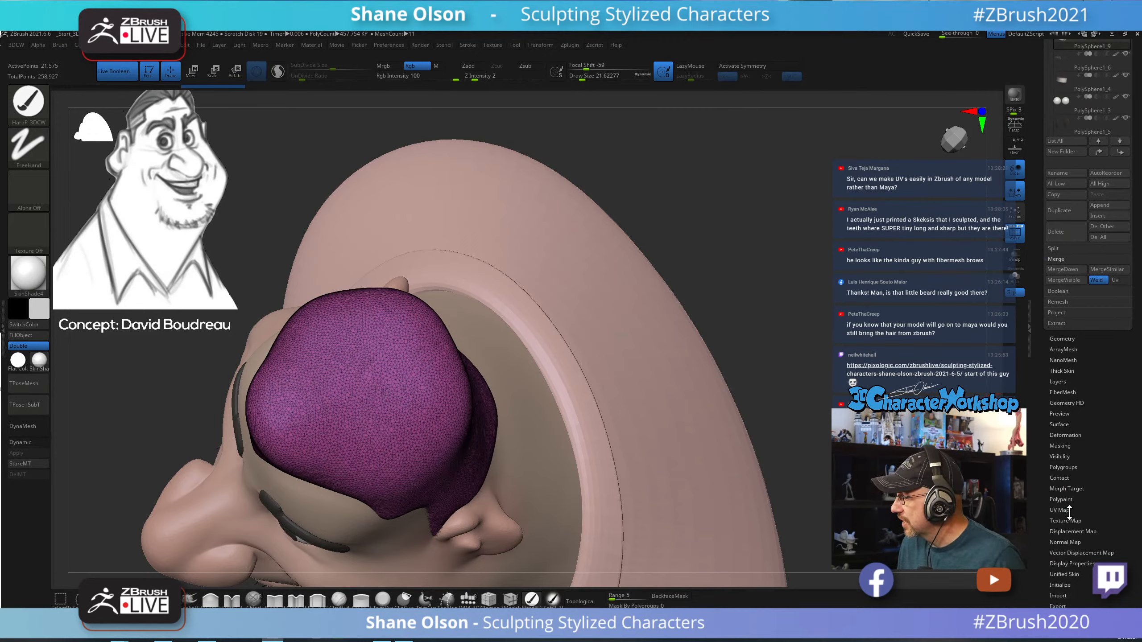
{"action": "left_click_drag", "start_coordinate": [1106, 352], "coordinate": [1104, 421]}
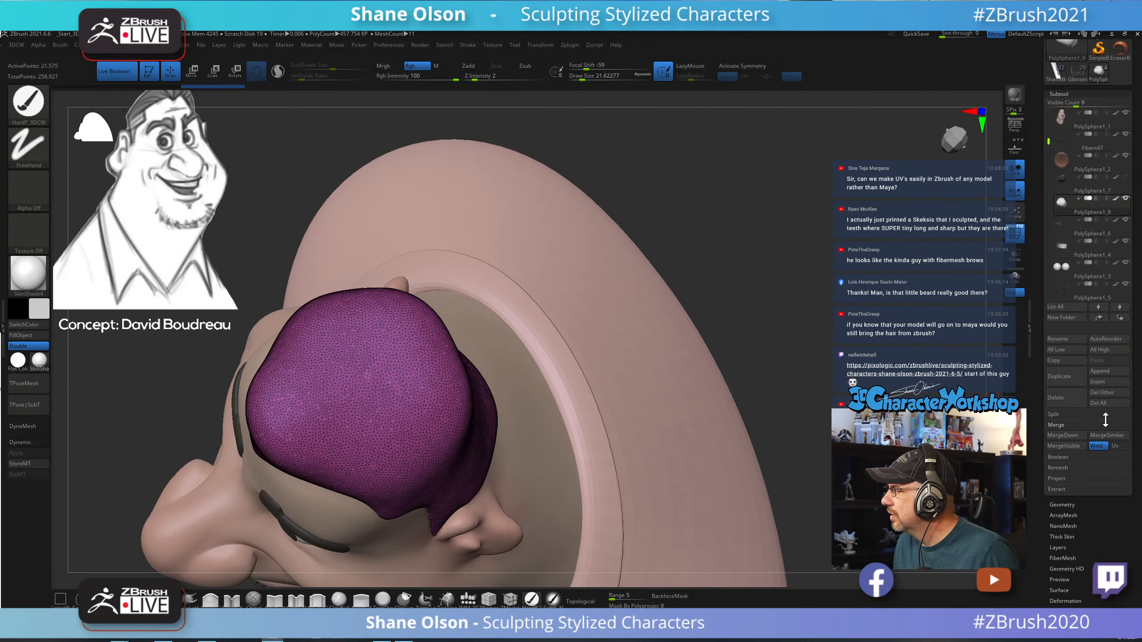
{"action": "left_click", "coordinate": [1084, 504]}
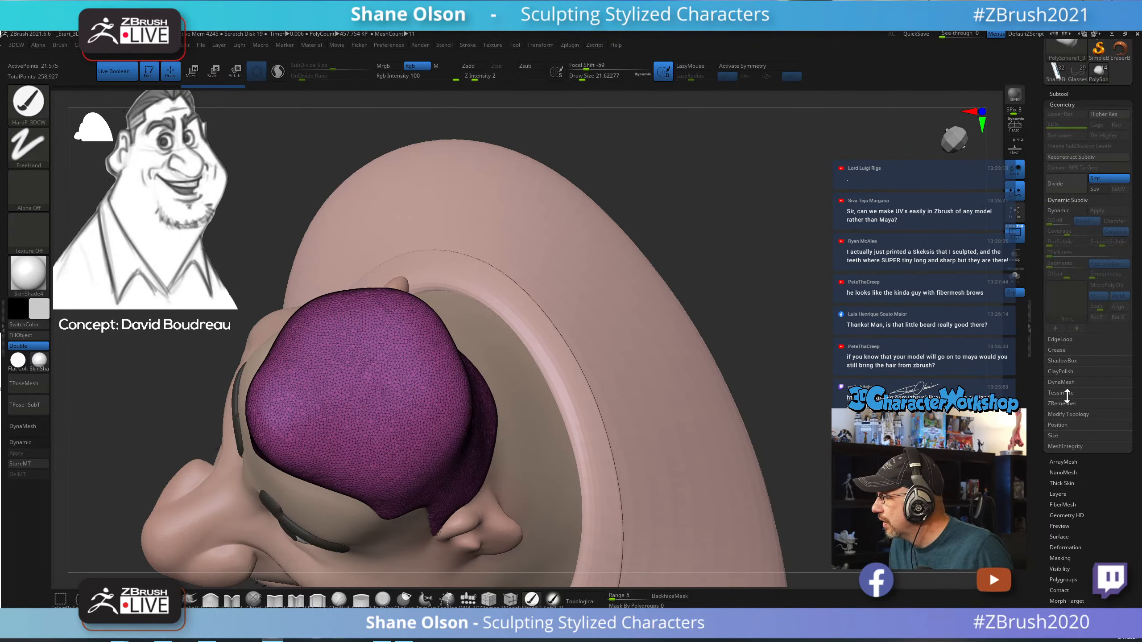
{"action": "left_click", "coordinate": [1068, 393]}
{"action": "left_click_drag", "start_coordinate": [1088, 297], "coordinate": [1062, 298]}
{"action": "left_click_drag", "start_coordinate": [741, 284], "coordinate": [764, 266]}
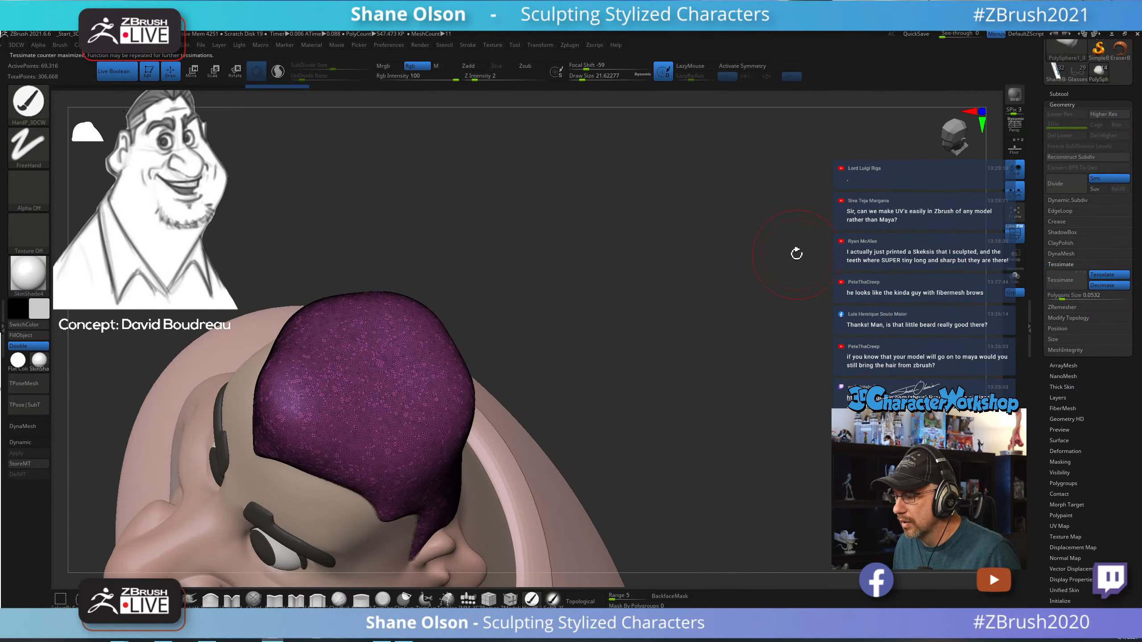
{"action": "mouse_move", "coordinate": [653, 311]}
{"action": "left_mouse_down"}
{"action": "mouse_move", "coordinate": [653, 290]}
{"action": "mouse_move", "coordinate": [664, 347]}
{"action": "left_mouse_up"}
{"action": "left_click_drag", "start_coordinate": [741, 277], "coordinate": [535, 309]}
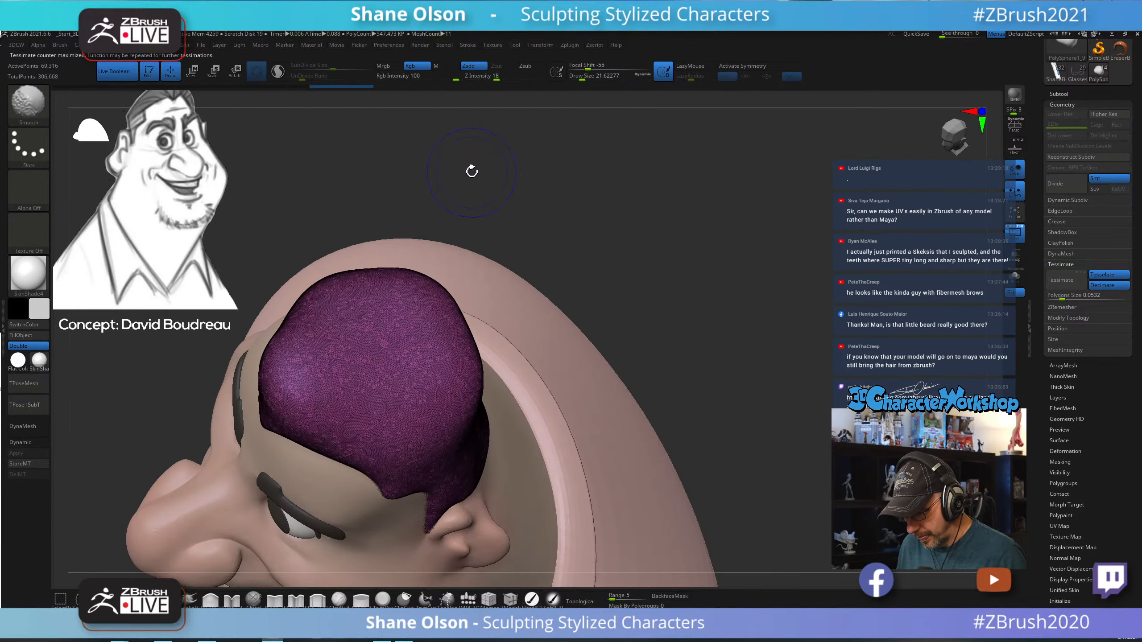
{"action": "key", "text": "shift+f"}
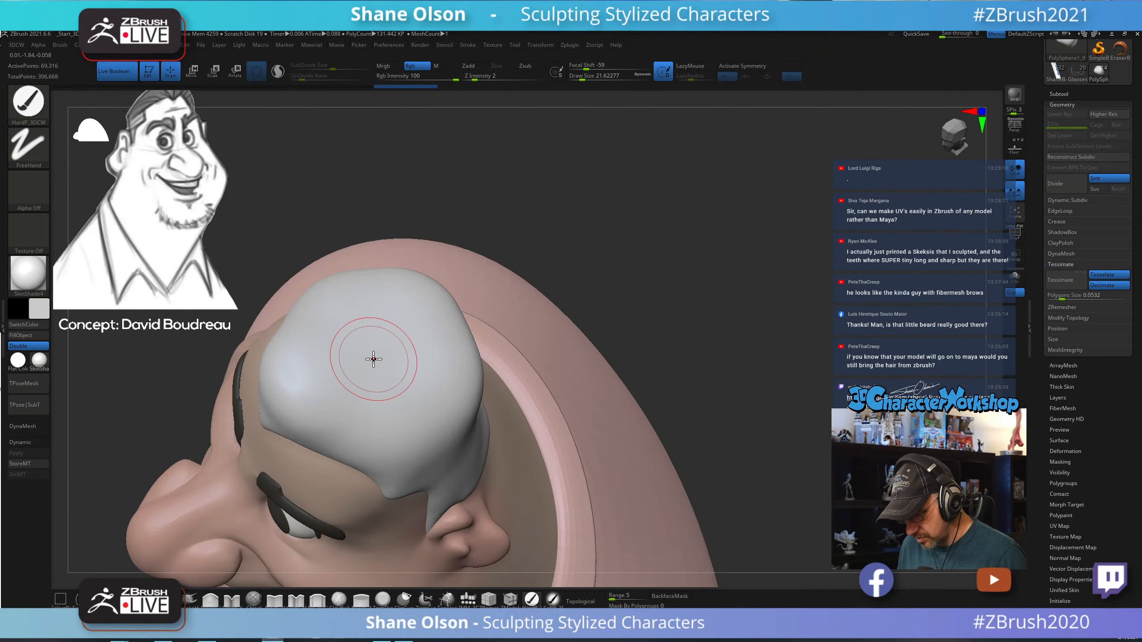
Choose the Orb_Cracks brush again, try a groove across the top of the hair and undo it.
{"action": "key", "text": "b"}
{"action": "key", "text": "o"}
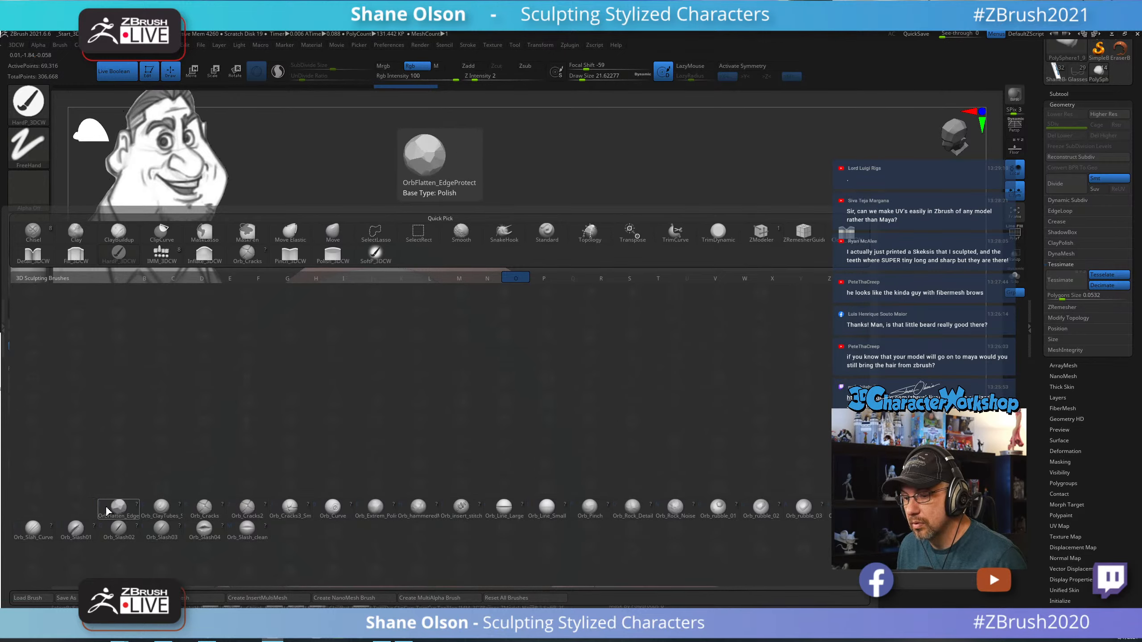
{"action": "left_click", "coordinate": [204, 506]}
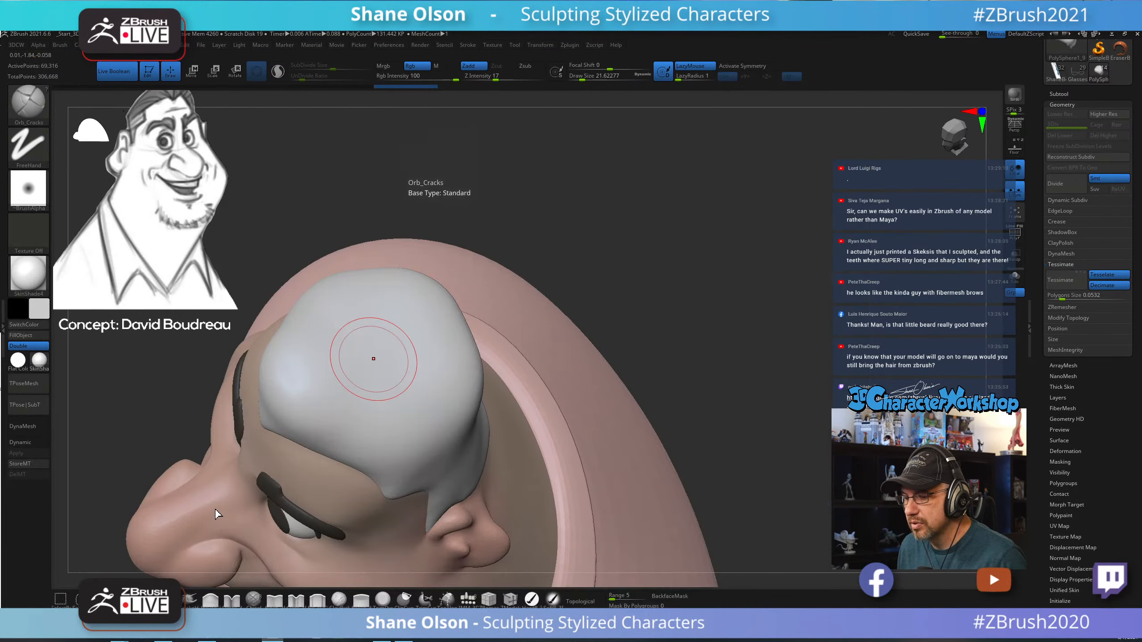
{"action": "left_click_drag", "start_coordinate": [330, 389], "coordinate": [473, 329]}
{"action": "key", "text": "ctrl+z"}
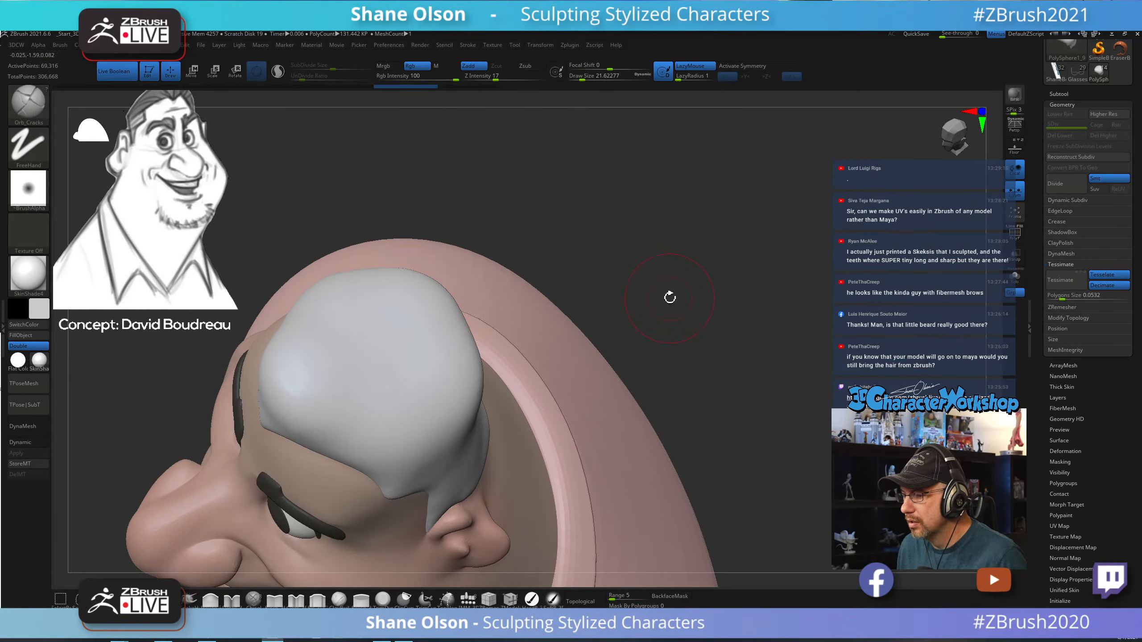
Set the draw size to about 18.5 and start carving strand grooves at the hair's front peak.
{"action": "mouse_move", "coordinate": [670, 297]}
{"action": "left_mouse_down"}
{"action": "mouse_move", "coordinate": [693, 416]}
{"action": "mouse_move", "coordinate": [658, 324]}
{"action": "mouse_move", "coordinate": [658, 400]}
{"action": "mouse_move", "coordinate": [596, 269]}
{"action": "mouse_move", "coordinate": [400, 467]}
{"action": "mouse_move", "coordinate": [453, 415]}
{"action": "mouse_move", "coordinate": [440, 448]}
{"action": "mouse_move", "coordinate": [434, 392]}
{"action": "mouse_move", "coordinate": [510, 357]}
{"action": "mouse_move", "coordinate": [518, 390]}
{"action": "mouse_move", "coordinate": [479, 365]}
{"action": "left_mouse_up"}
{"action": "key", "text": "s"}
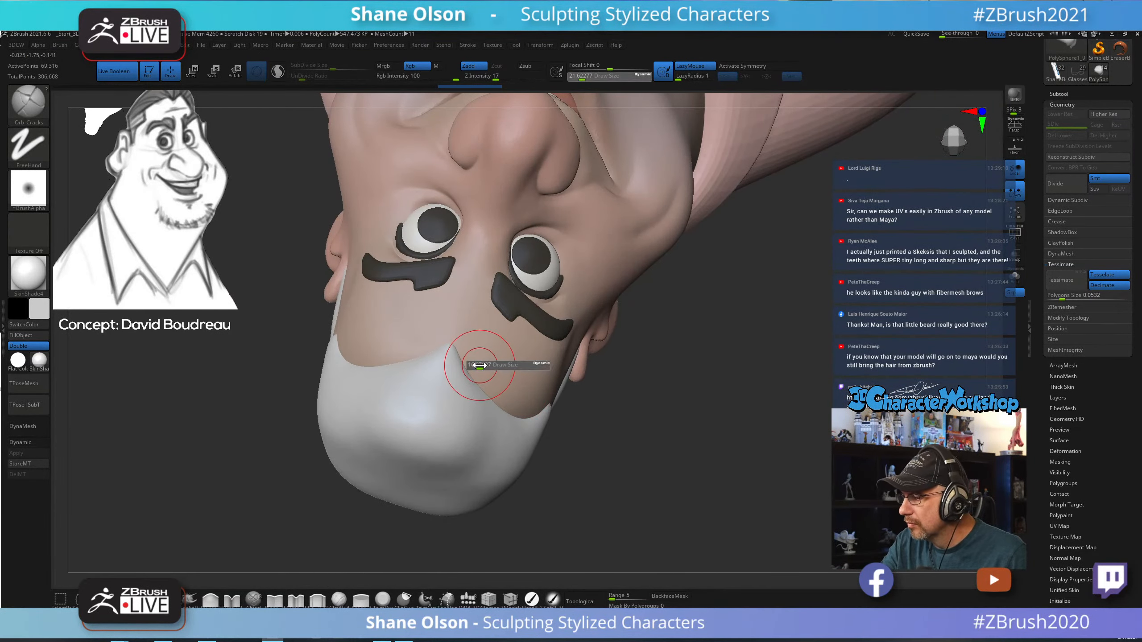
{"action": "mouse_move", "coordinate": [507, 362]}
{"action": "right_mouse_down"}
{"action": "mouse_move", "coordinate": [482, 362]}
{"action": "mouse_move", "coordinate": [494, 355]}
{"action": "mouse_move", "coordinate": [476, 346]}
{"action": "mouse_move", "coordinate": [491, 397]}
{"action": "right_mouse_up"}
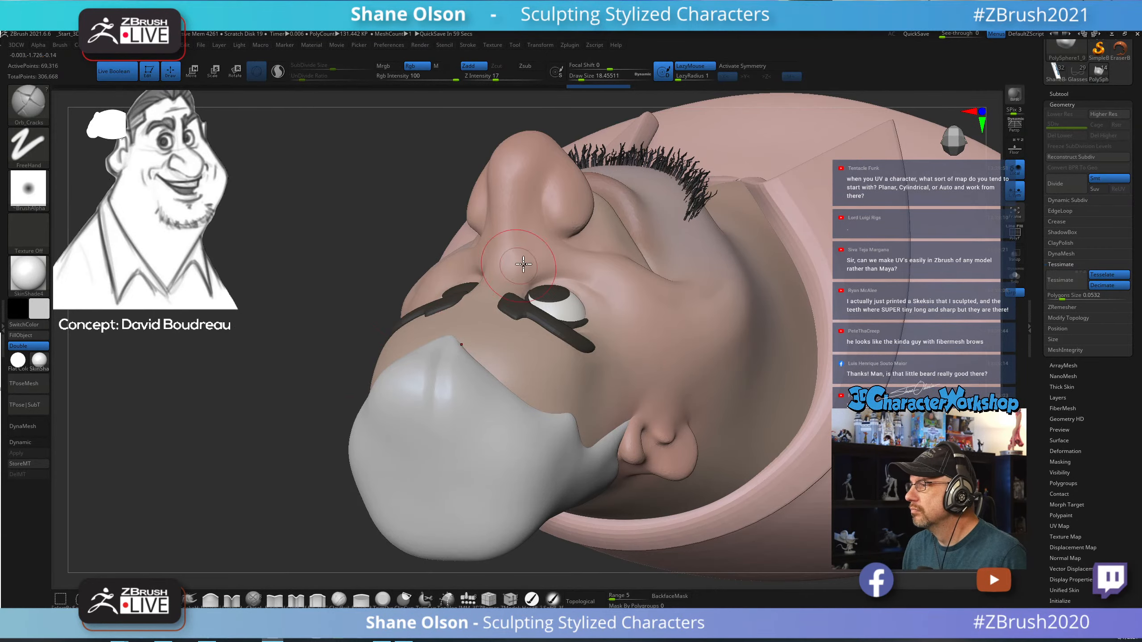
{"action": "right_click_drag", "start_coordinate": [331, 251], "coordinate": [357, 202]}
{"action": "right_click_drag", "start_coordinate": [773, 227], "coordinate": [733, 178]}
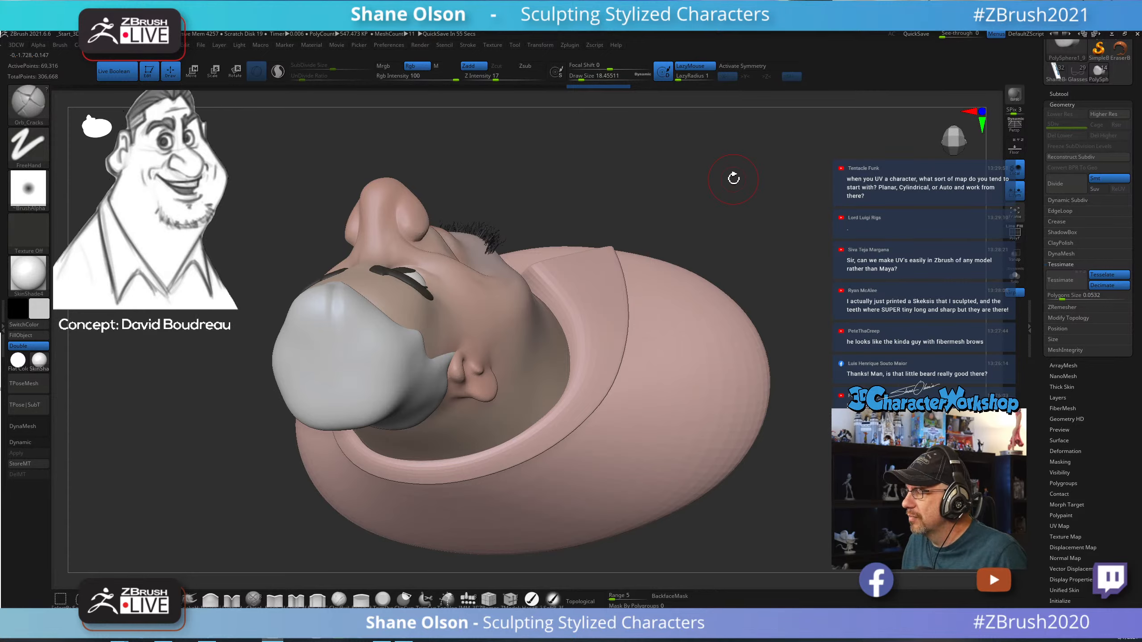
{"action": "right_click_drag", "start_coordinate": [732, 176], "coordinate": [681, 194]}
{"action": "left_click_drag", "start_coordinate": [605, 161], "coordinate": [602, 171]}
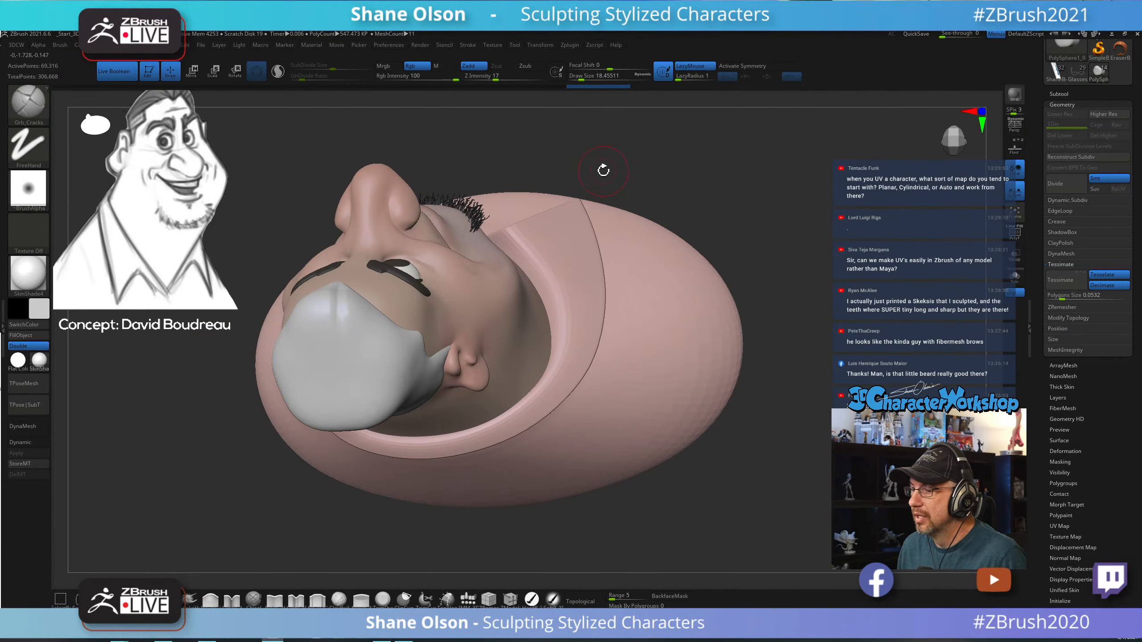
Set the brush draw size to about 25 and change the material to the zbro_Gray_ex preset.
{"action": "key", "text": "s"}
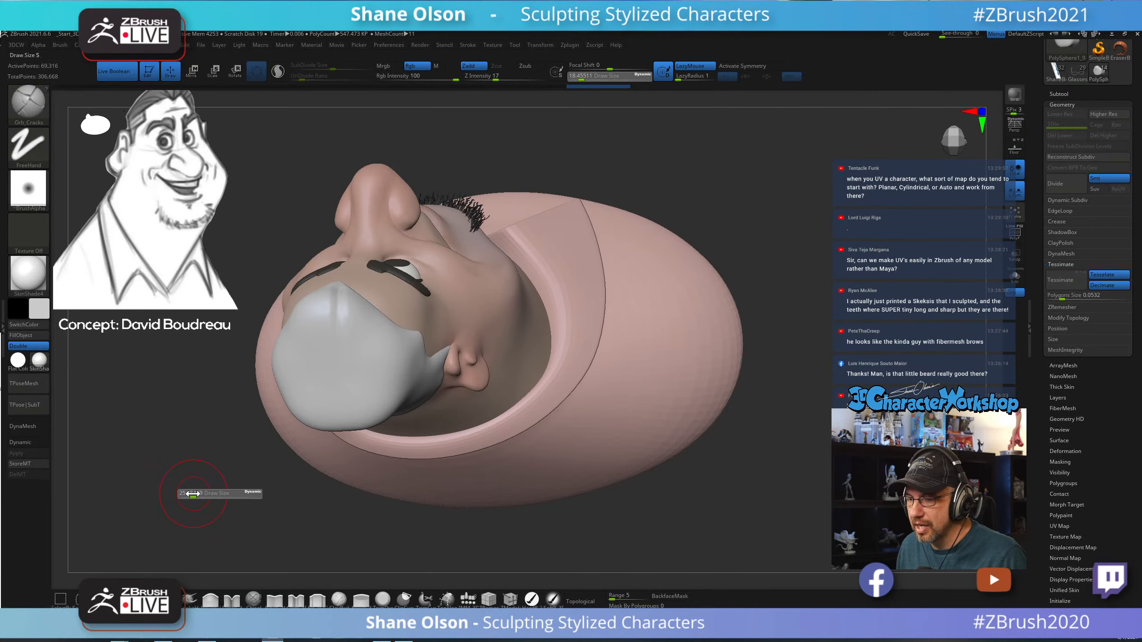
{"action": "mouse_move", "coordinate": [208, 436]}
{"action": "left_mouse_down", "text": "alt"}
{"action": "mouse_move", "coordinate": [227, 445]}
{"action": "mouse_move", "coordinate": [230, 424]}
{"action": "mouse_move", "coordinate": [235, 432]}
{"action": "mouse_move", "coordinate": [191, 434]}
{"action": "left_mouse_up", "text": "alt"}
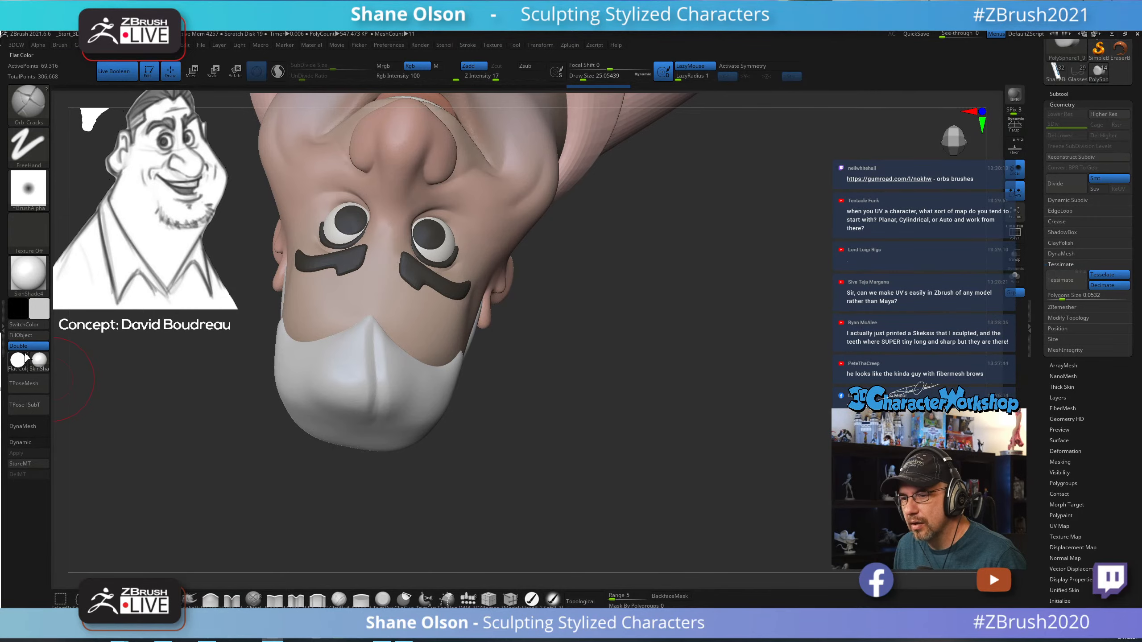
{"action": "left_click", "coordinate": [39, 361]}
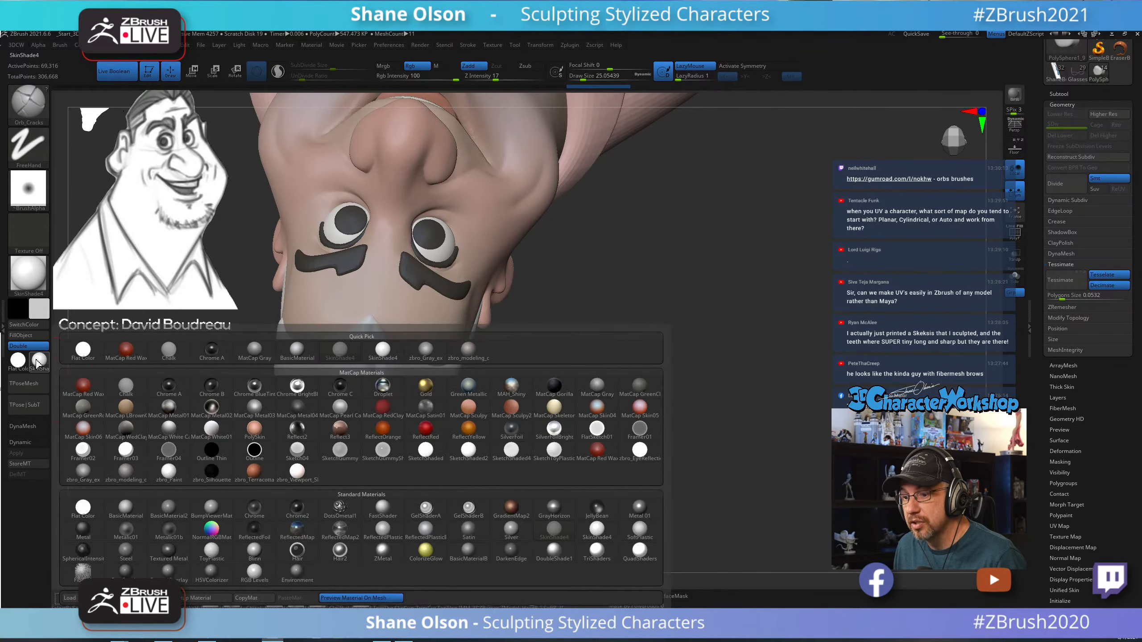
{"action": "left_click", "coordinate": [83, 471]}
{"action": "left_click_drag", "start_coordinate": [815, 436], "coordinate": [632, 392]}
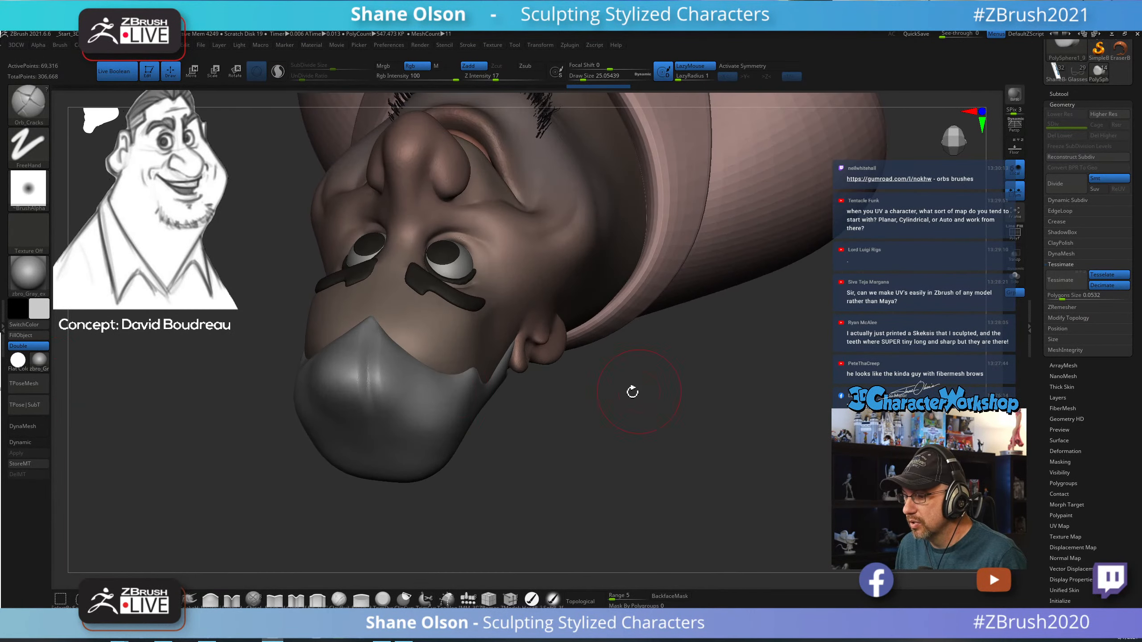
Choose white as the active colour and fill the hair with it.
{"action": "left_click", "coordinate": [39, 308]}
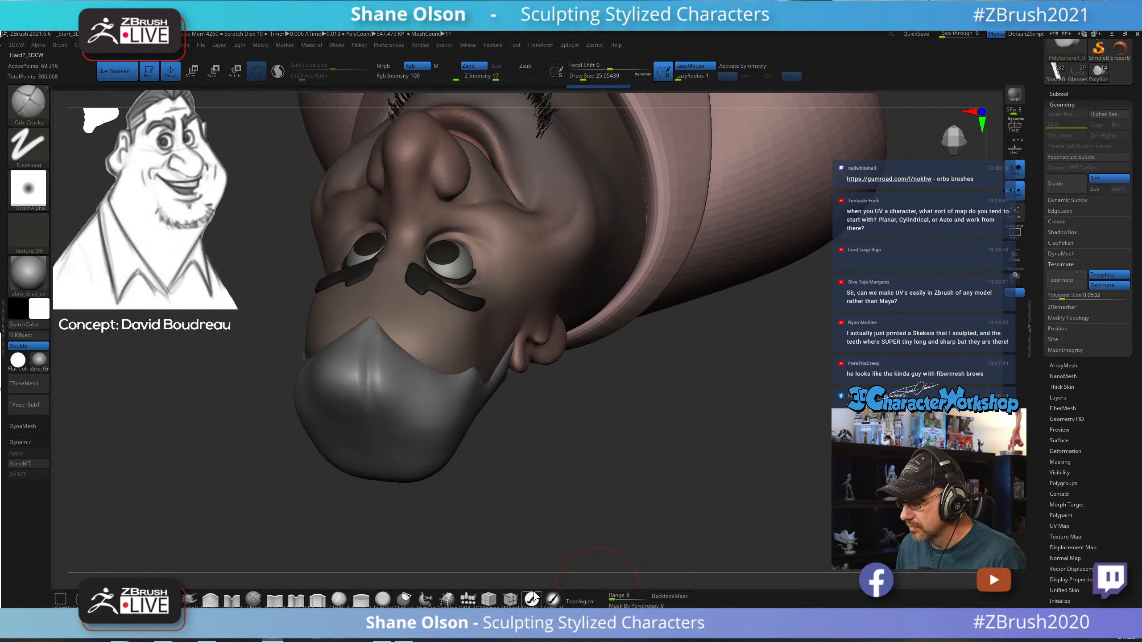
{"action": "left_click", "coordinate": [531, 600]}
{"action": "left_click", "coordinate": [30, 346]}
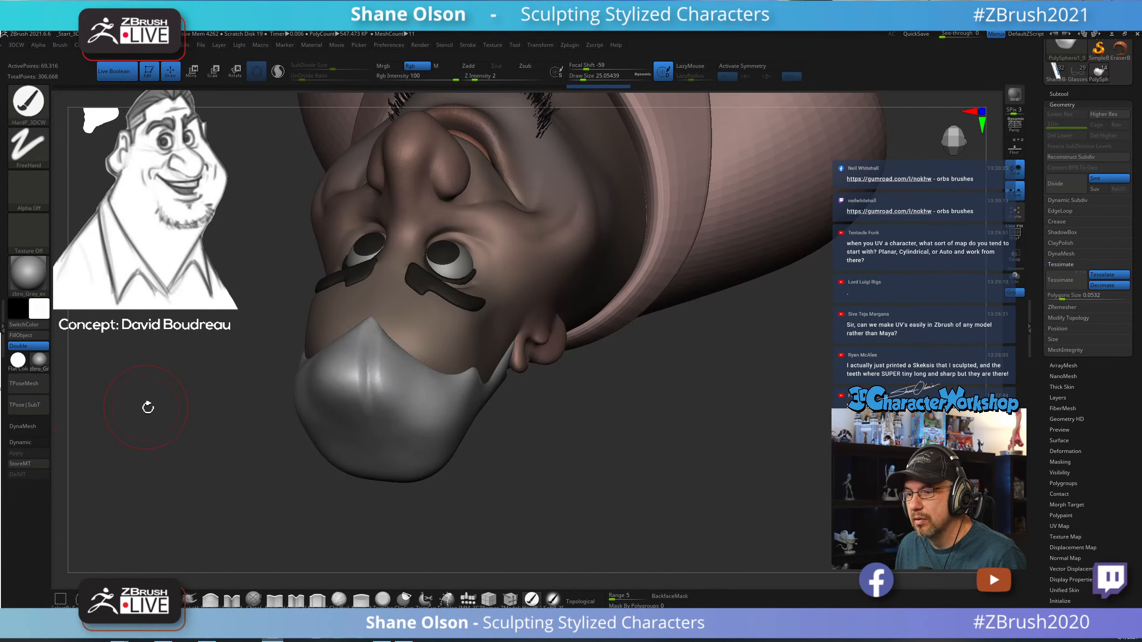
{"action": "left_click_drag", "start_coordinate": [148, 403], "coordinate": [189, 391]}
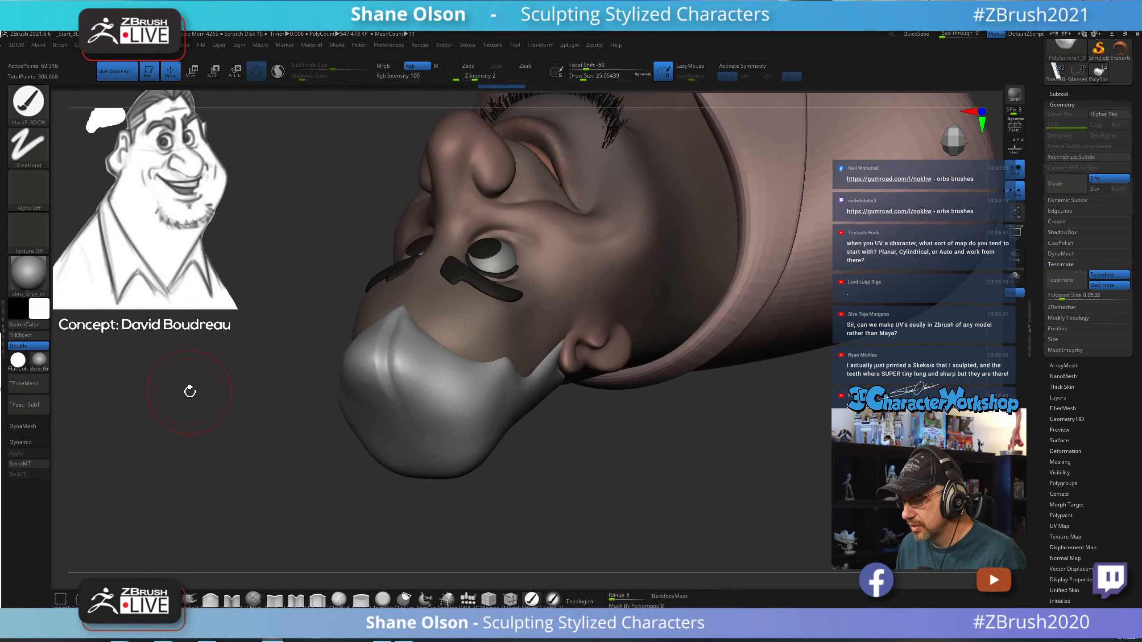
Carve strand grooves back from the front hairline peak with the Orb_Cracks brush at draw size about 15.6, undoing the last stroke.
{"action": "key", "text": "b"}
{"action": "key", "text": "o"}
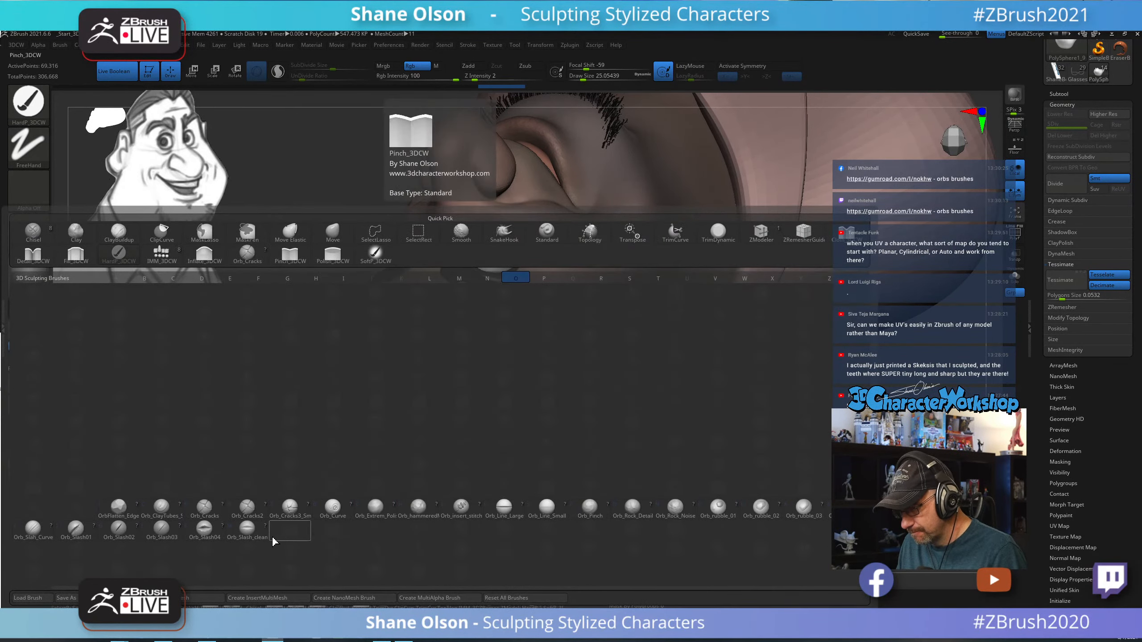
{"action": "left_click", "coordinate": [205, 510]}
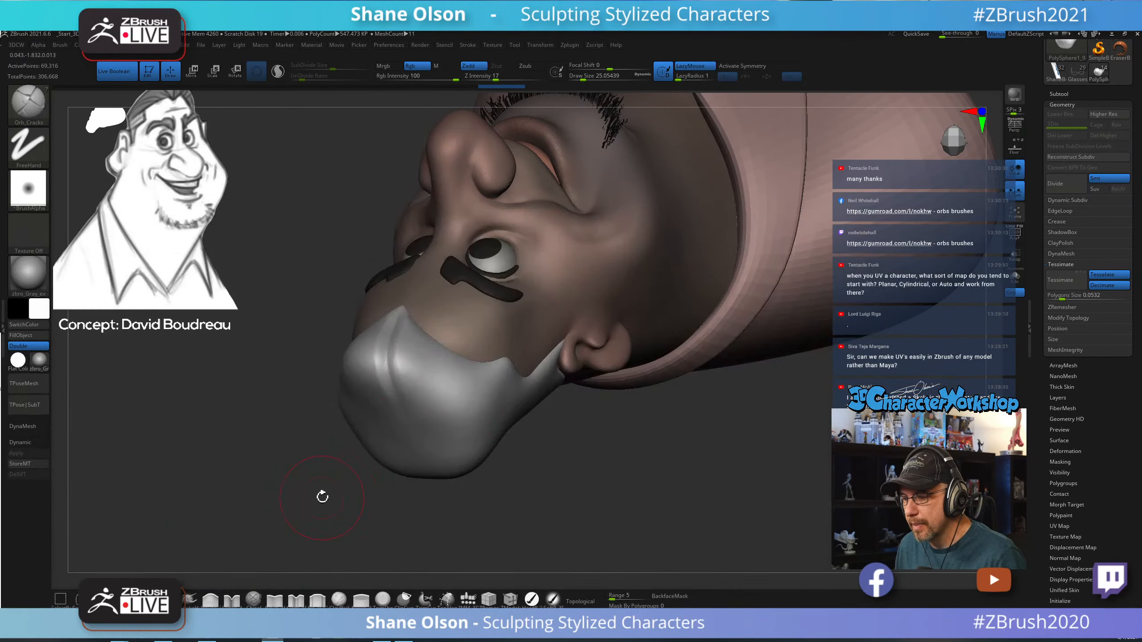
{"action": "mouse_move", "coordinate": [323, 497]}
{"action": "left_mouse_down"}
{"action": "mouse_move", "coordinate": [632, 429]}
{"action": "mouse_move", "coordinate": [619, 445]}
{"action": "mouse_move", "coordinate": [610, 414]}
{"action": "left_mouse_up"}
{"action": "key", "text": "s"}
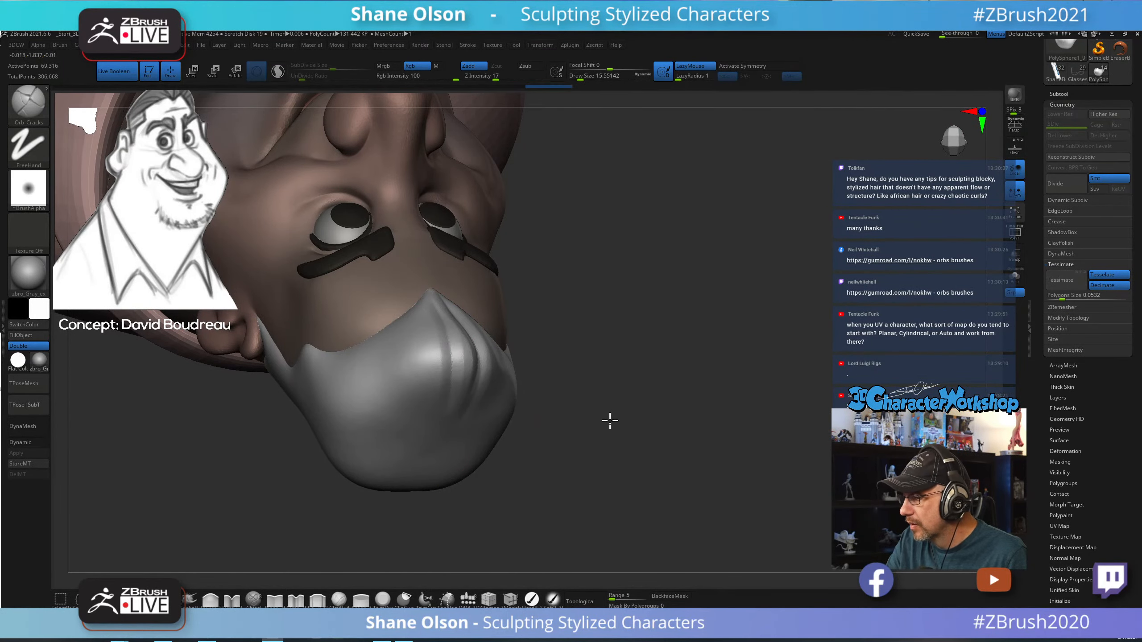
{"action": "left_click_drag", "start_coordinate": [610, 420], "coordinate": [497, 336]}
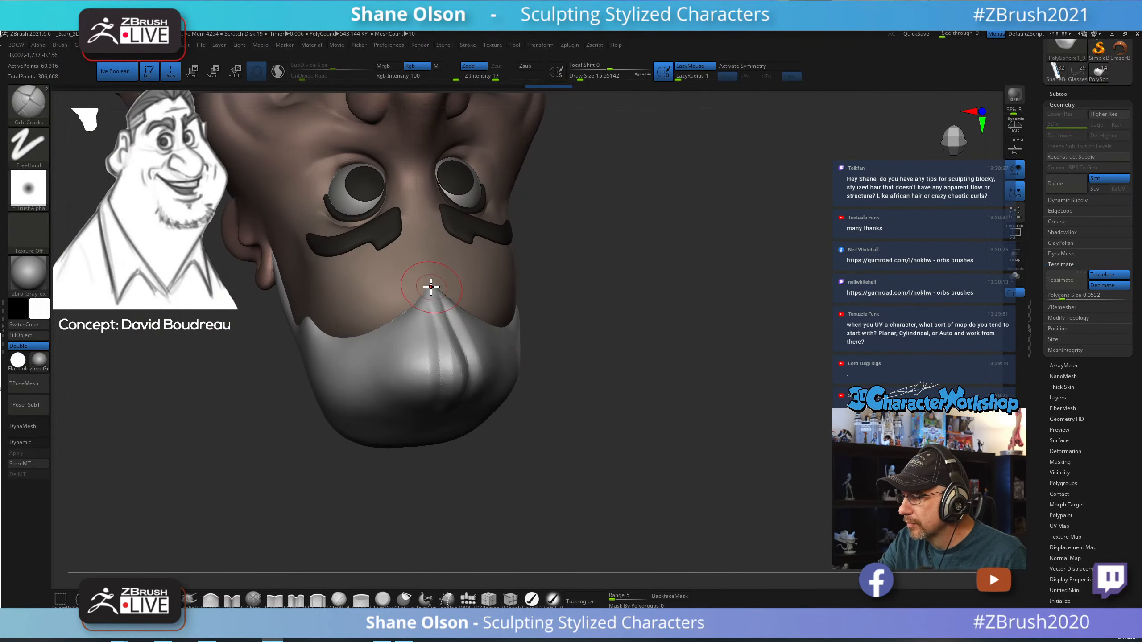
{"action": "left_click_drag", "start_coordinate": [436, 364], "coordinate": [431, 252]}
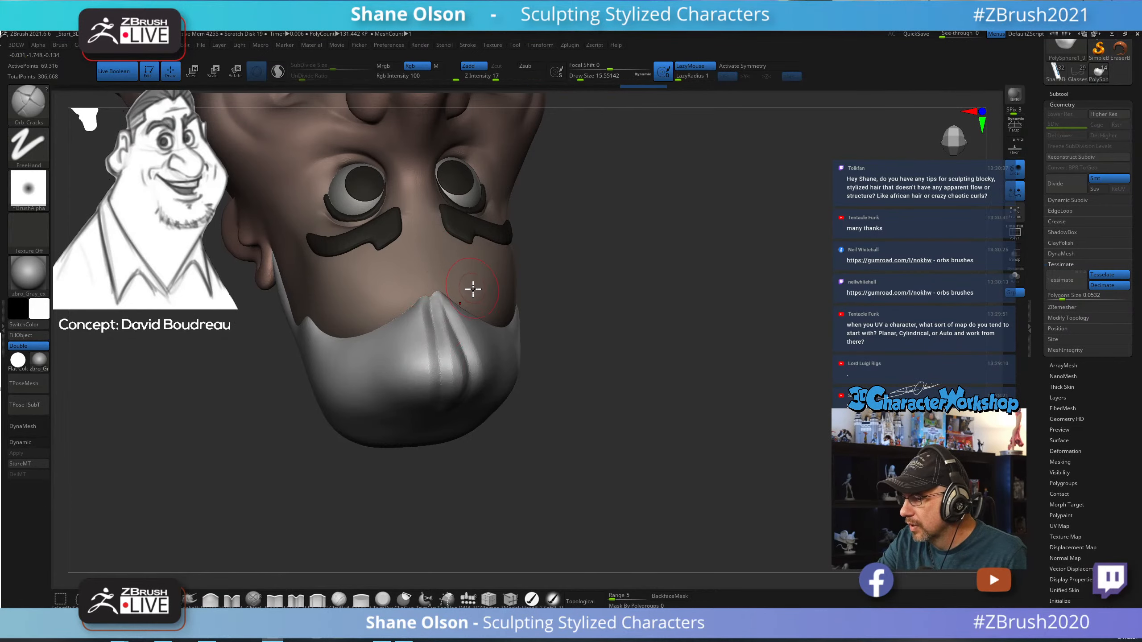
{"action": "mouse_move", "coordinate": [548, 349]}
{"action": "left_mouse_down"}
{"action": "mouse_move", "coordinate": [472, 322]}
{"action": "mouse_move", "coordinate": [451, 353]}
{"action": "left_mouse_up"}
{"action": "left_click_drag", "start_coordinate": [437, 280], "coordinate": [445, 356]}
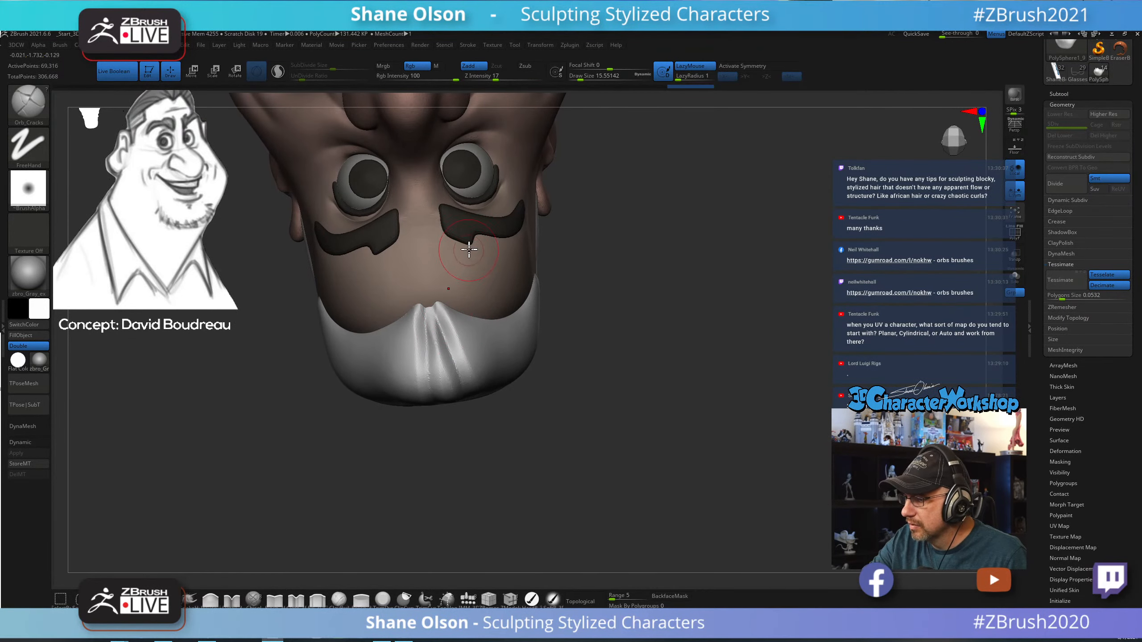
{"action": "key", "text": "ctrl+z"}
Recut the grooves at the front hairline peak more tightly, reducing the draw size to about 10.5.
{"action": "mouse_move", "coordinate": [437, 292]}
{"action": "left_mouse_down"}
{"action": "mouse_move", "coordinate": [451, 362]}
{"action": "mouse_move", "coordinate": [451, 339]}
{"action": "left_mouse_up"}
{"action": "key", "text": "s"}
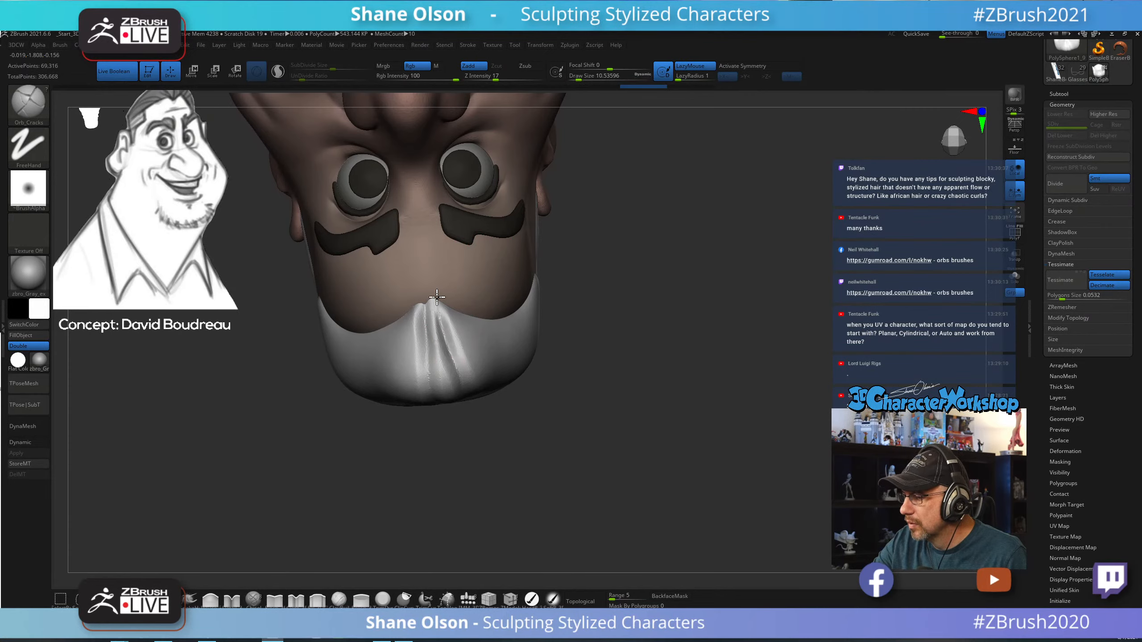
{"action": "left_click_drag", "start_coordinate": [435, 293], "coordinate": [447, 335]}
{"action": "left_click_drag", "start_coordinate": [435, 287], "coordinate": [446, 336]}
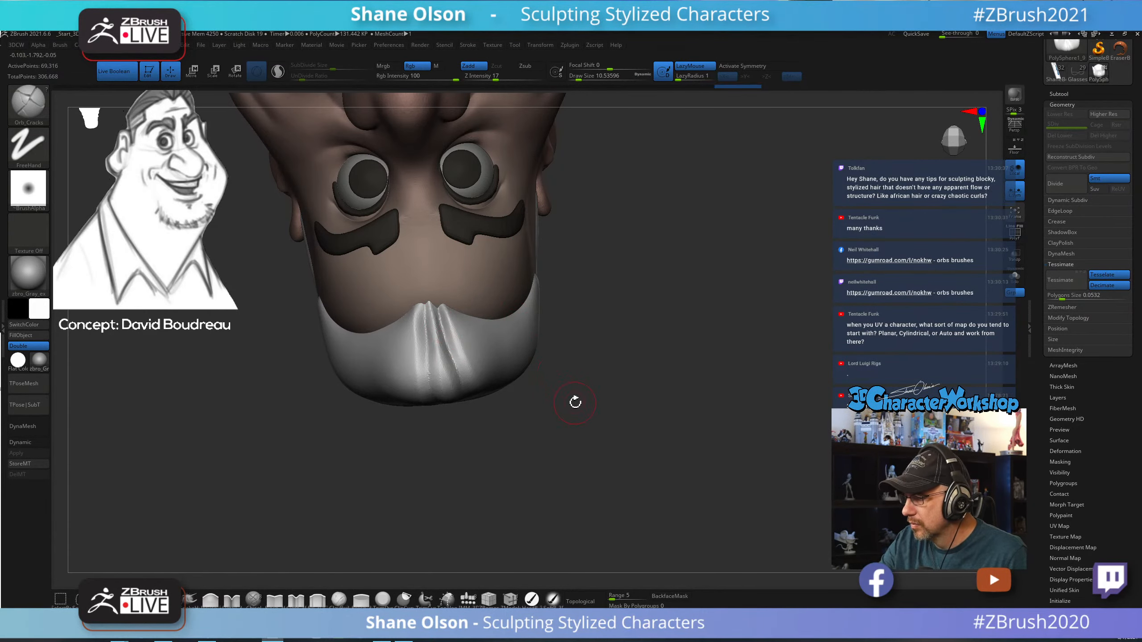
{"action": "mouse_move", "coordinate": [576, 402]}
{"action": "left_mouse_down"}
{"action": "mouse_move", "coordinate": [627, 378]}
{"action": "mouse_move", "coordinate": [642, 416]}
{"action": "mouse_move", "coordinate": [631, 418]}
{"action": "left_mouse_up"}
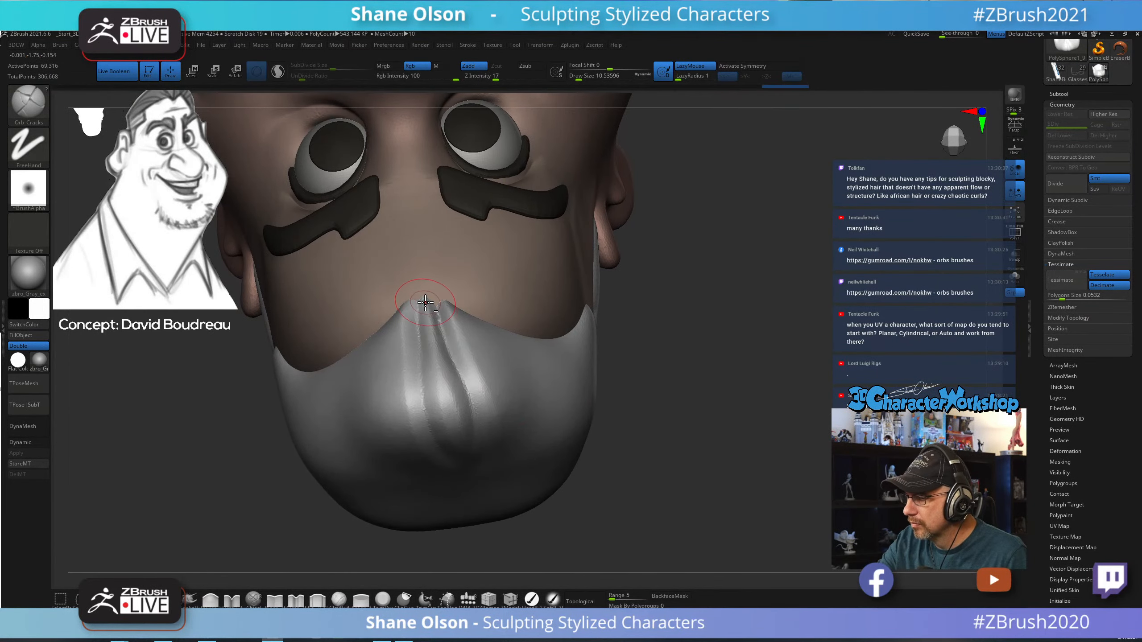
{"action": "left_click_drag", "start_coordinate": [452, 435], "coordinate": [465, 442]}
Smooth the front hair grooves and carve another long strand line back from the hairline peak.
{"action": "right_click_drag", "start_coordinate": [470, 381], "coordinate": [455, 395]}
{"action": "left_click_drag", "start_coordinate": [455, 373], "coordinate": [460, 382], "text": "shift"}
{"action": "right_click_drag", "start_coordinate": [465, 385], "coordinate": [532, 389]}
{"action": "left_click_drag", "start_coordinate": [425, 377], "coordinate": [422, 365], "text": "shift"}
{"action": "left_click_drag", "start_coordinate": [387, 329], "coordinate": [439, 484]}
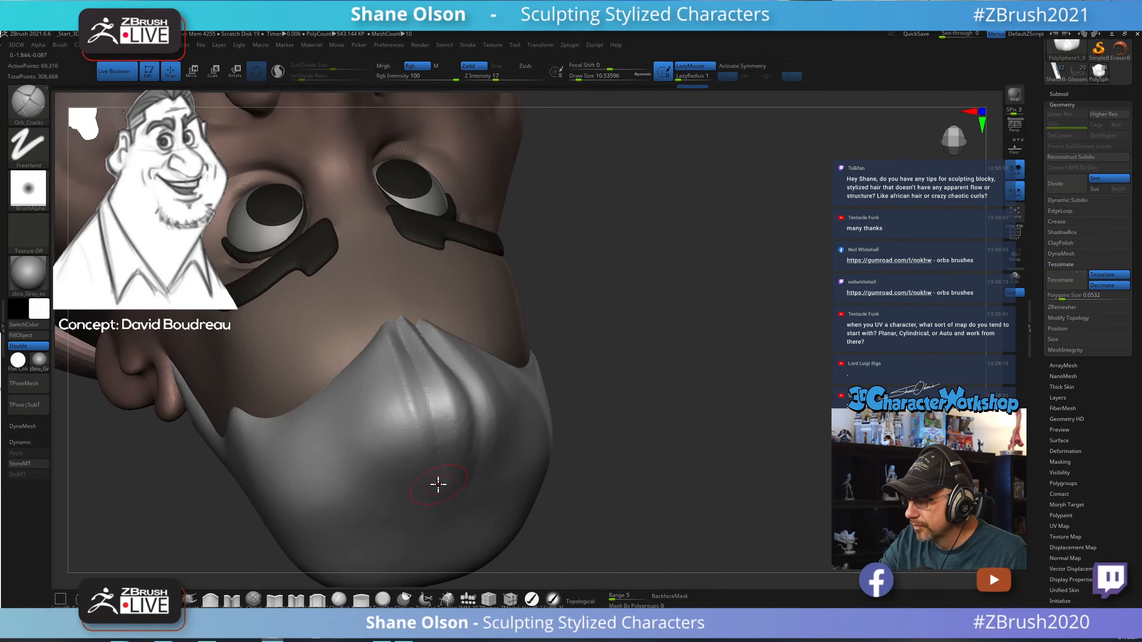
{"action": "mouse_move", "coordinate": [576, 443]}
{"action": "left_mouse_down"}
{"action": "mouse_move", "coordinate": [564, 457]}
{"action": "mouse_move", "coordinate": [603, 425]}
{"action": "mouse_move", "coordinate": [597, 408]}
{"action": "mouse_move", "coordinate": [525, 406]}
{"action": "mouse_move", "coordinate": [495, 329]}
{"action": "mouse_move", "coordinate": [607, 436]}
{"action": "mouse_move", "coordinate": [686, 472]}
{"action": "mouse_move", "coordinate": [629, 494]}
{"action": "mouse_move", "coordinate": [655, 392]}
{"action": "mouse_move", "coordinate": [650, 464]}
{"action": "mouse_move", "coordinate": [660, 415]}
{"action": "mouse_move", "coordinate": [620, 441]}
{"action": "left_mouse_up"}
Enlarge the draw size to about 23.3 and carve broad grooves sweeping back from the side hairline.
{"action": "key", "text": "bracketright"}
{"action": "key", "text": "bracketright"}
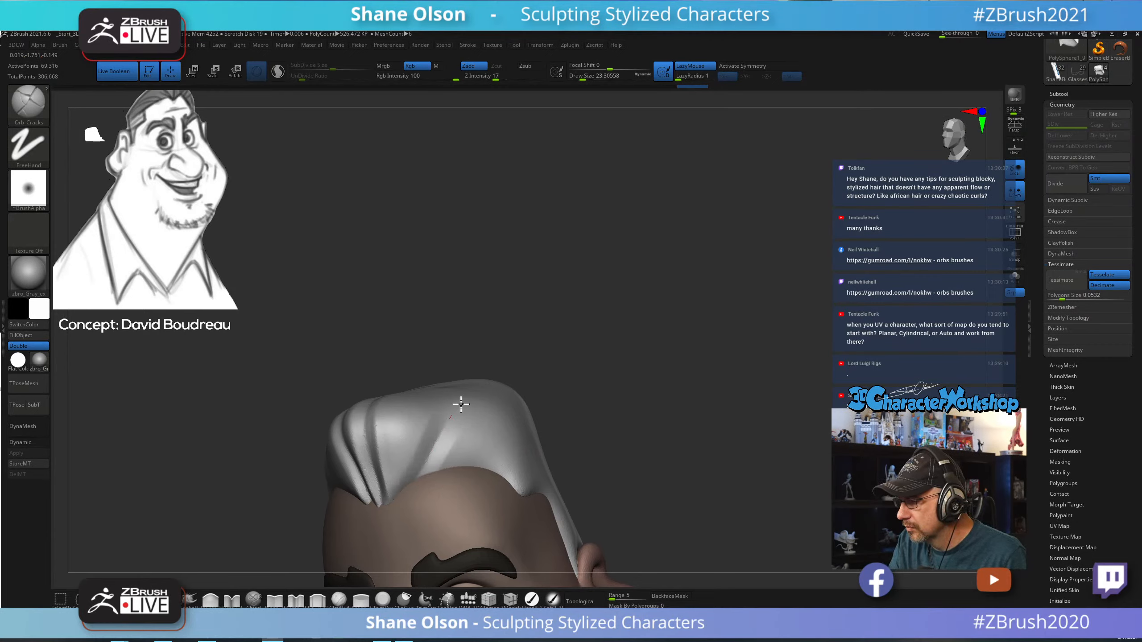
{"action": "left_click_drag", "start_coordinate": [590, 410], "coordinate": [577, 444]}
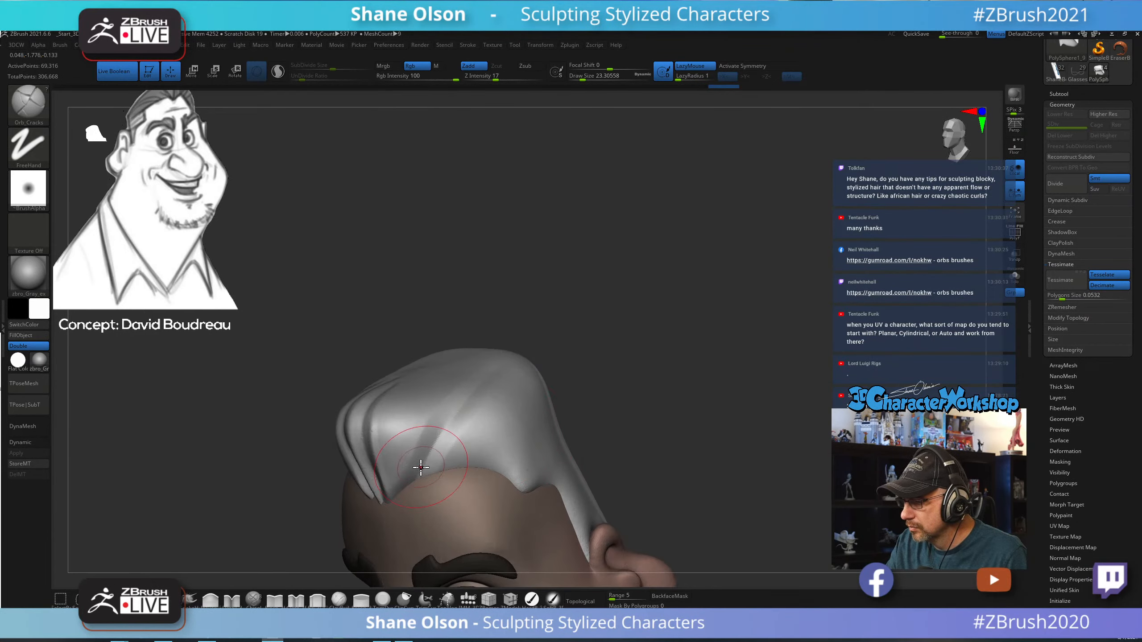
{"action": "left_click_drag", "start_coordinate": [428, 463], "coordinate": [490, 382]}
{"action": "left_click_drag", "start_coordinate": [760, 370], "coordinate": [714, 362]}
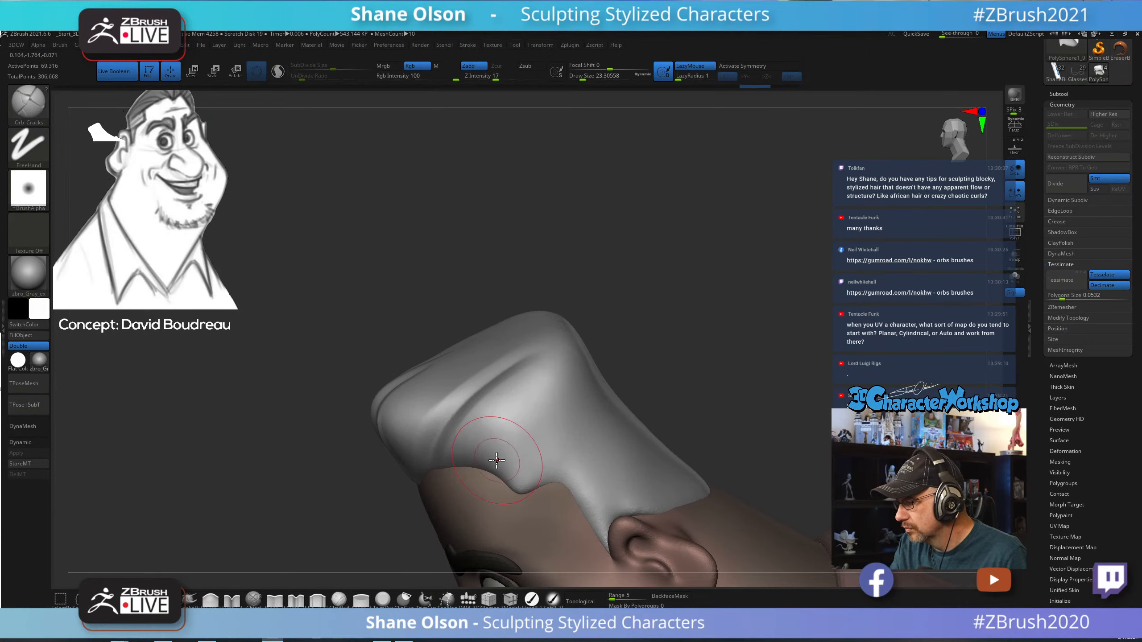
{"action": "left_click_drag", "start_coordinate": [483, 464], "coordinate": [619, 365]}
{"action": "mouse_move", "coordinate": [696, 339]}
{"action": "left_mouse_down"}
{"action": "mouse_move", "coordinate": [658, 365]}
{"action": "mouse_move", "coordinate": [699, 343]}
{"action": "mouse_move", "coordinate": [670, 358]}
{"action": "left_mouse_up"}
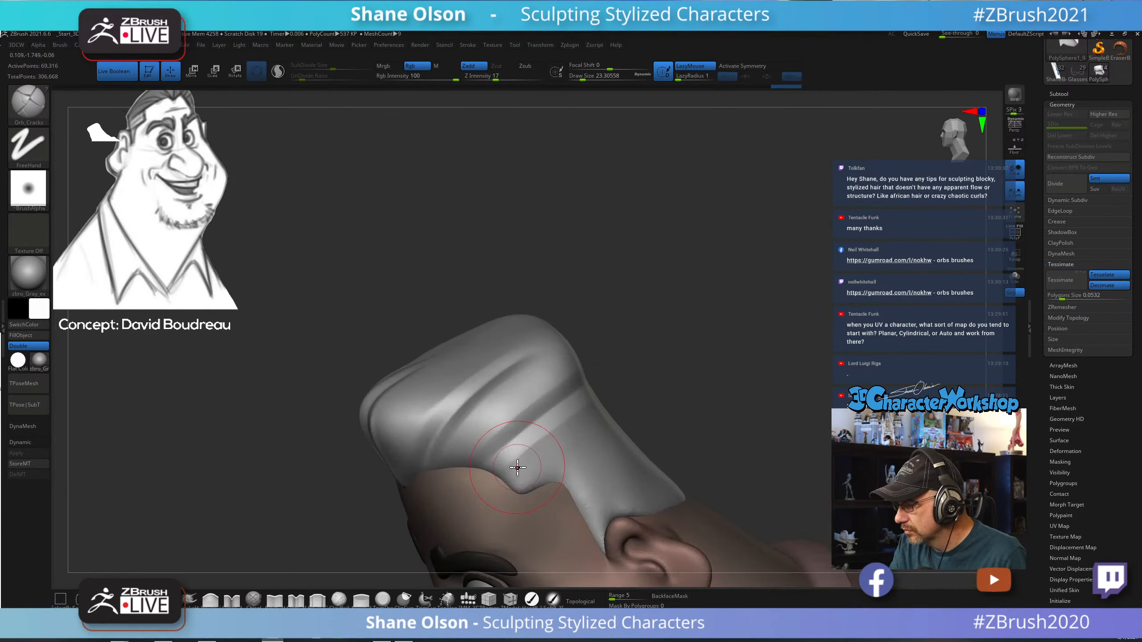
Carve finer strand grooves at the temple hairline, reducing the draw size to about 18.5 and again to about 11.7.
{"action": "key", "text": "s"}
{"action": "mouse_move", "coordinate": [635, 393]}
{"action": "left_mouse_down"}
{"action": "mouse_move", "coordinate": [647, 392]}
{"action": "mouse_move", "coordinate": [593, 435]}
{"action": "mouse_move", "coordinate": [719, 395]}
{"action": "mouse_move", "coordinate": [822, 324]}
{"action": "mouse_move", "coordinate": [753, 412]}
{"action": "left_mouse_up"}
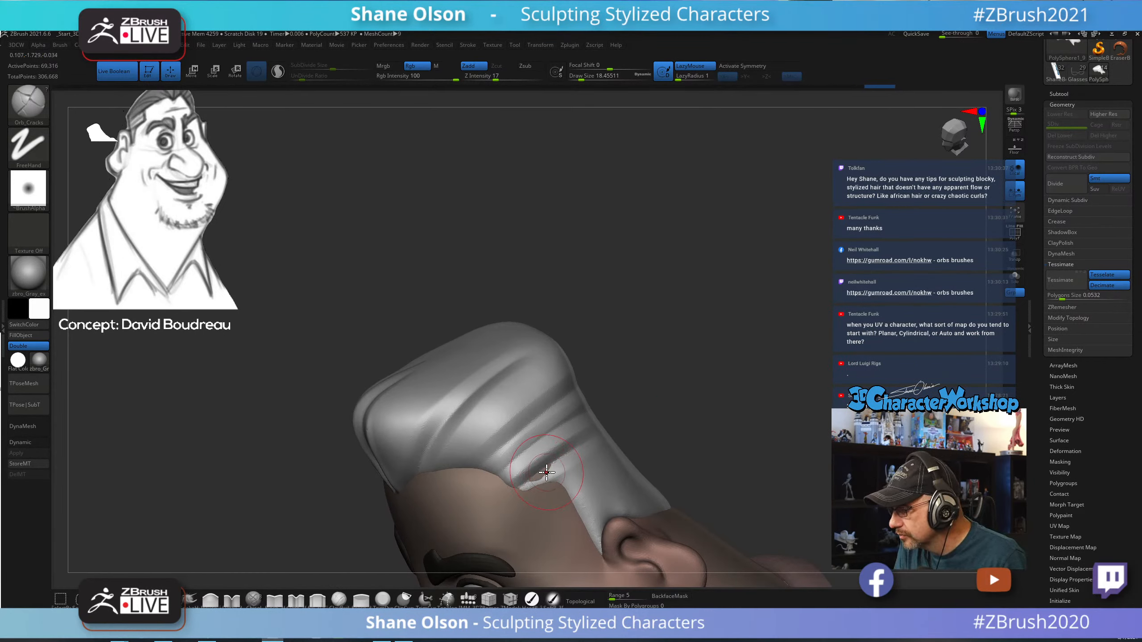
{"action": "key", "text": "ctrl+z"}
{"action": "key", "text": "s"}
{"action": "left_click_drag", "start_coordinate": [541, 485], "coordinate": [538, 485]}
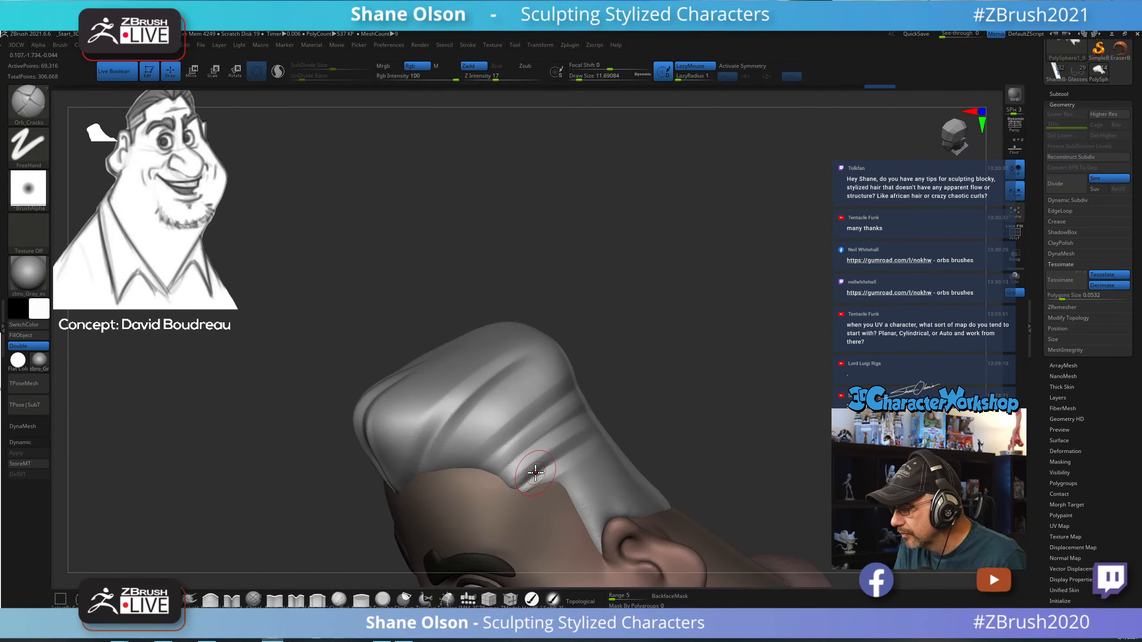
Undo the last temple stroke and recut a small notch between strands in the temple hairline.
{"action": "left_click_drag", "start_coordinate": [642, 406], "coordinate": [634, 409]}
{"action": "key", "text": "ctrl+z"}
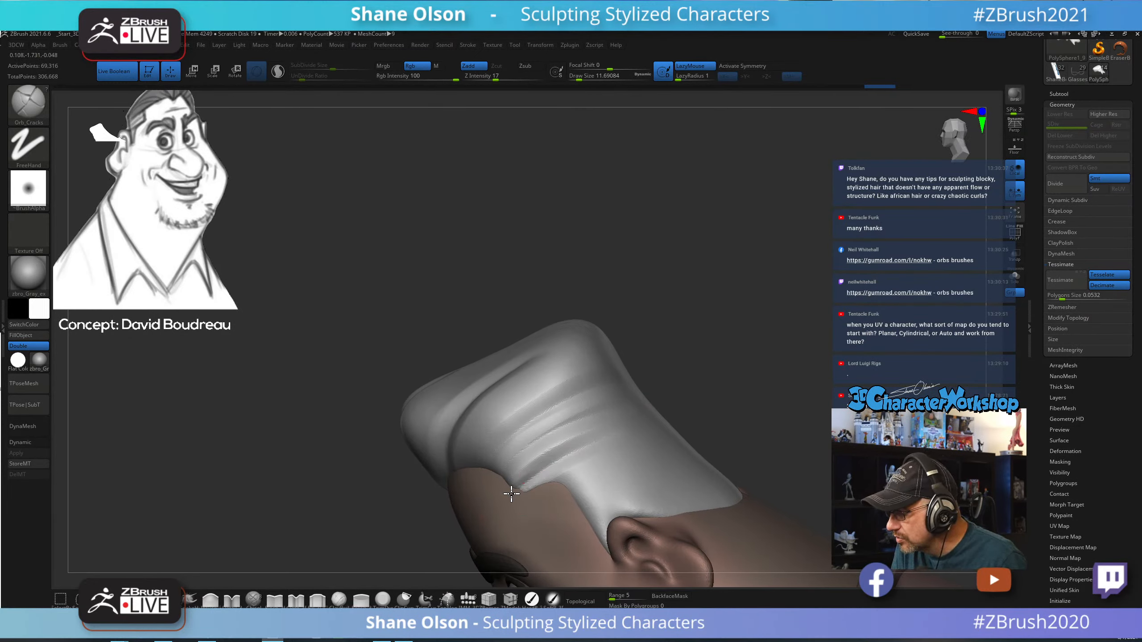
{"action": "left_click_drag", "start_coordinate": [535, 475], "coordinate": [520, 486]}
{"action": "left_click_drag", "start_coordinate": [660, 400], "coordinate": [729, 347]}
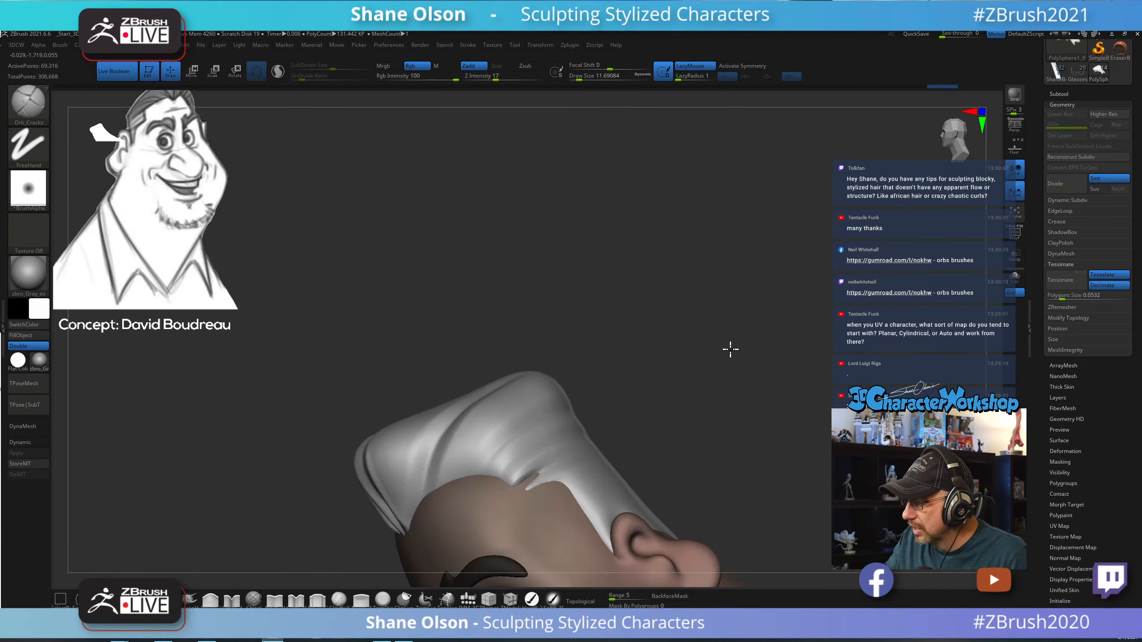
{"action": "mouse_move", "coordinate": [668, 404]}
{"action": "left_mouse_down"}
{"action": "mouse_move", "coordinate": [685, 400]}
{"action": "mouse_move", "coordinate": [672, 423]}
{"action": "left_mouse_up"}
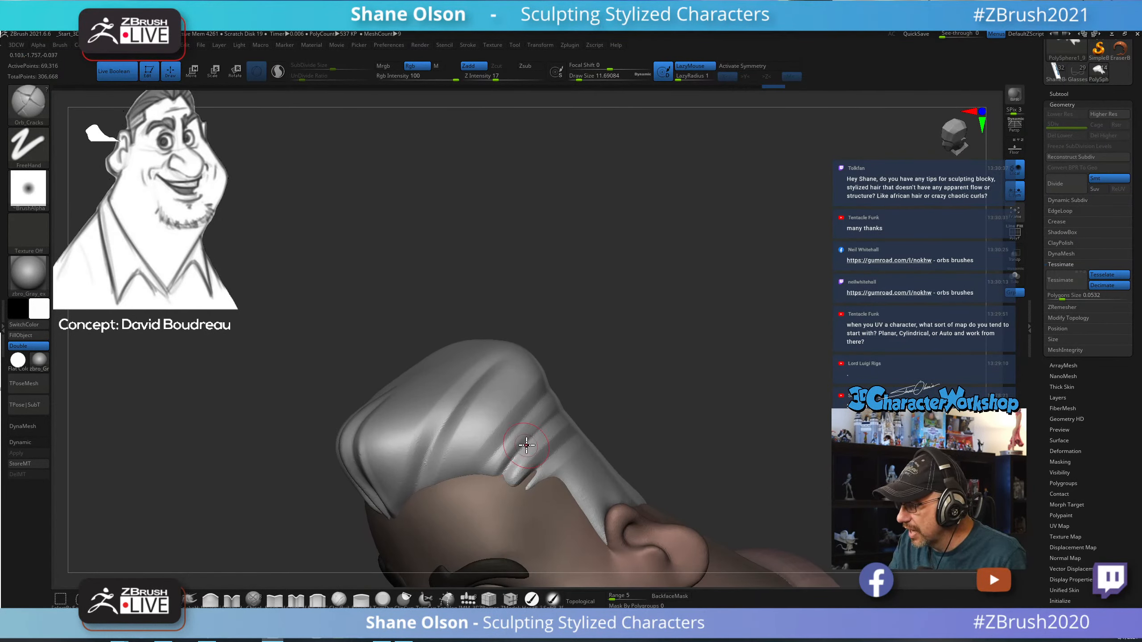
Raise the draw size to about 14.2 and deepen the strand grooves running up from the temple hairline.
{"action": "mouse_move", "coordinate": [636, 382]}
{"action": "left_mouse_down"}
{"action": "mouse_move", "coordinate": [647, 396]}
{"action": "mouse_move", "coordinate": [638, 405]}
{"action": "left_mouse_up"}
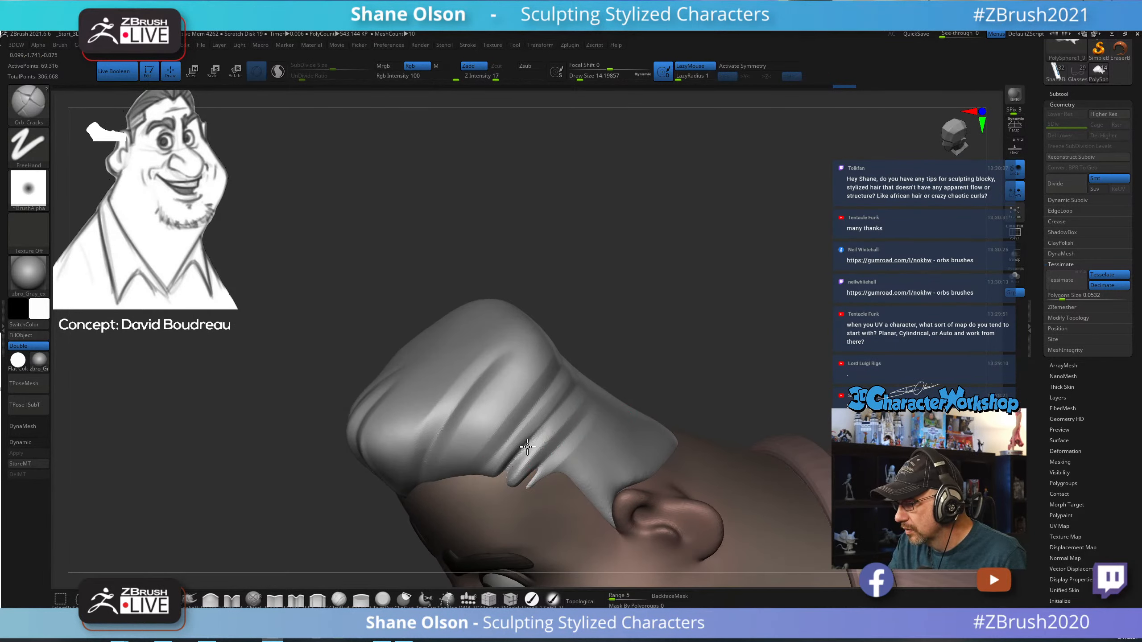
{"action": "left_click_drag", "start_coordinate": [507, 476], "coordinate": [528, 446]}
{"action": "mouse_move", "coordinate": [602, 375]}
{"action": "left_mouse_down"}
{"action": "mouse_move", "coordinate": [683, 375]}
{"action": "mouse_move", "coordinate": [663, 375]}
{"action": "mouse_move", "coordinate": [693, 339]}
{"action": "mouse_move", "coordinate": [673, 418]}
{"action": "mouse_move", "coordinate": [688, 415]}
{"action": "mouse_move", "coordinate": [671, 434]}
{"action": "mouse_move", "coordinate": [675, 352]}
{"action": "mouse_move", "coordinate": [676, 383]}
{"action": "mouse_move", "coordinate": [693, 374]}
{"action": "left_mouse_up"}
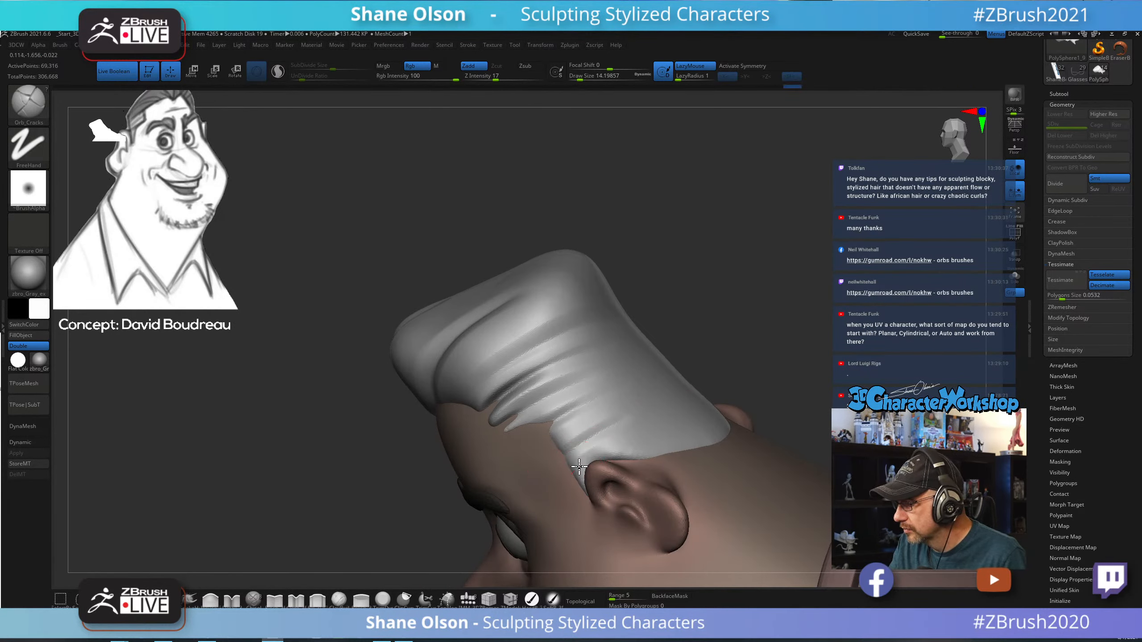
Smooth the sideburn in front of the ear and carve strand grooves and notches along its edge.
{"action": "left_click_drag", "start_coordinate": [580, 471], "coordinate": [611, 446], "text": "shift"}
{"action": "right_click_drag", "start_coordinate": [605, 452], "coordinate": [681, 381]}
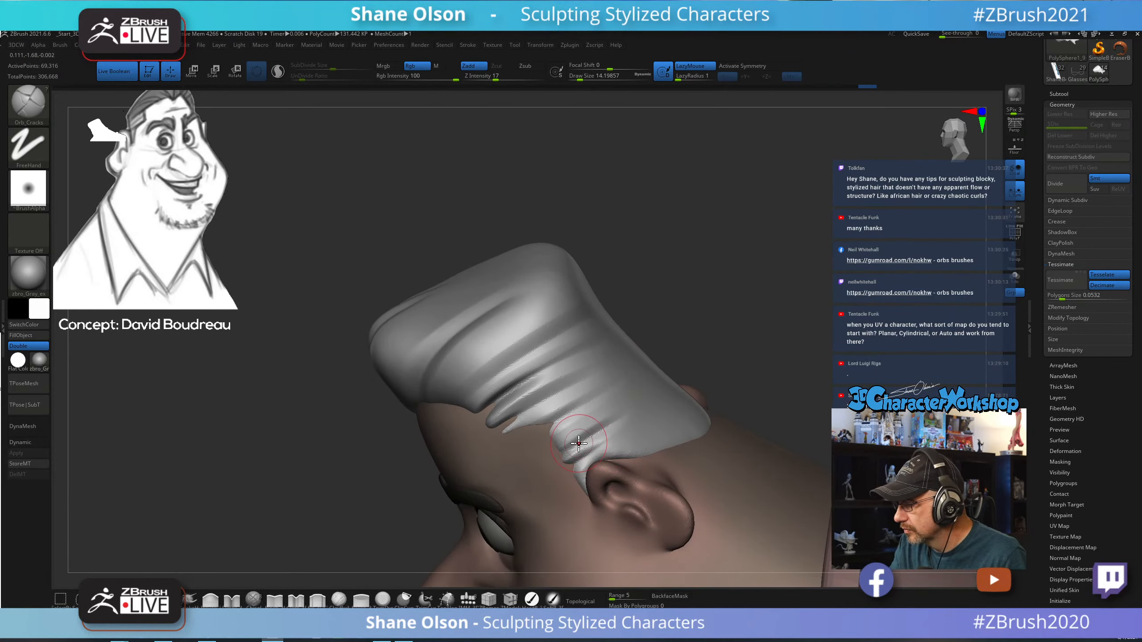
{"action": "right_click_drag", "start_coordinate": [718, 363], "coordinate": [711, 346]}
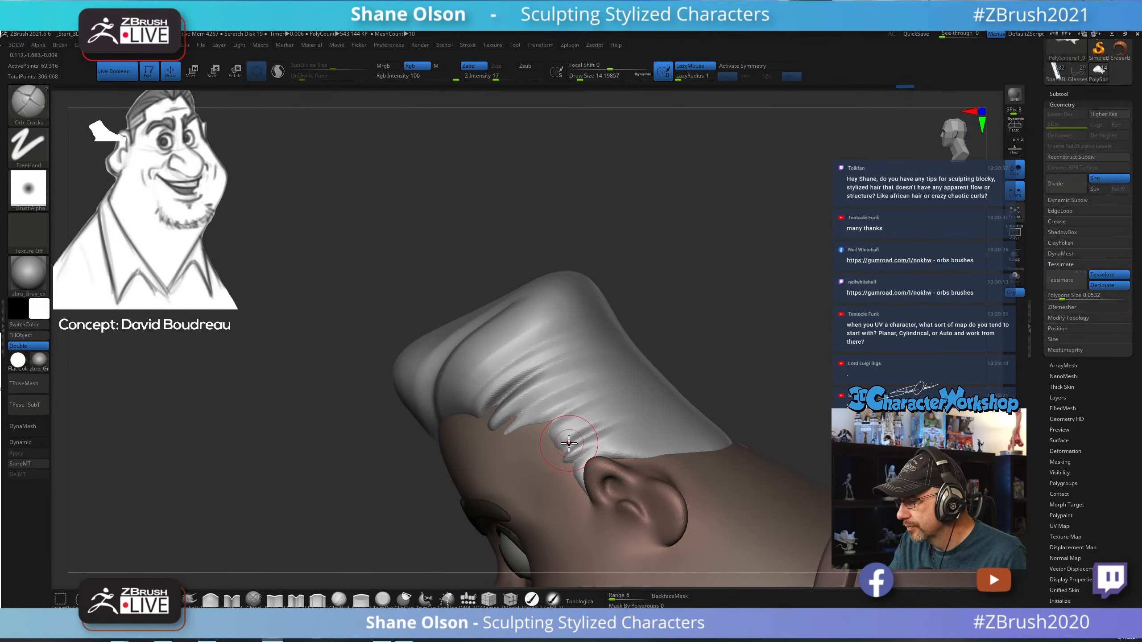
{"action": "mouse_move", "coordinate": [639, 393]}
{"action": "right_mouse_down"}
{"action": "mouse_move", "coordinate": [757, 308]}
{"action": "mouse_move", "coordinate": [724, 387]}
{"action": "mouse_move", "coordinate": [660, 395]}
{"action": "right_mouse_up"}
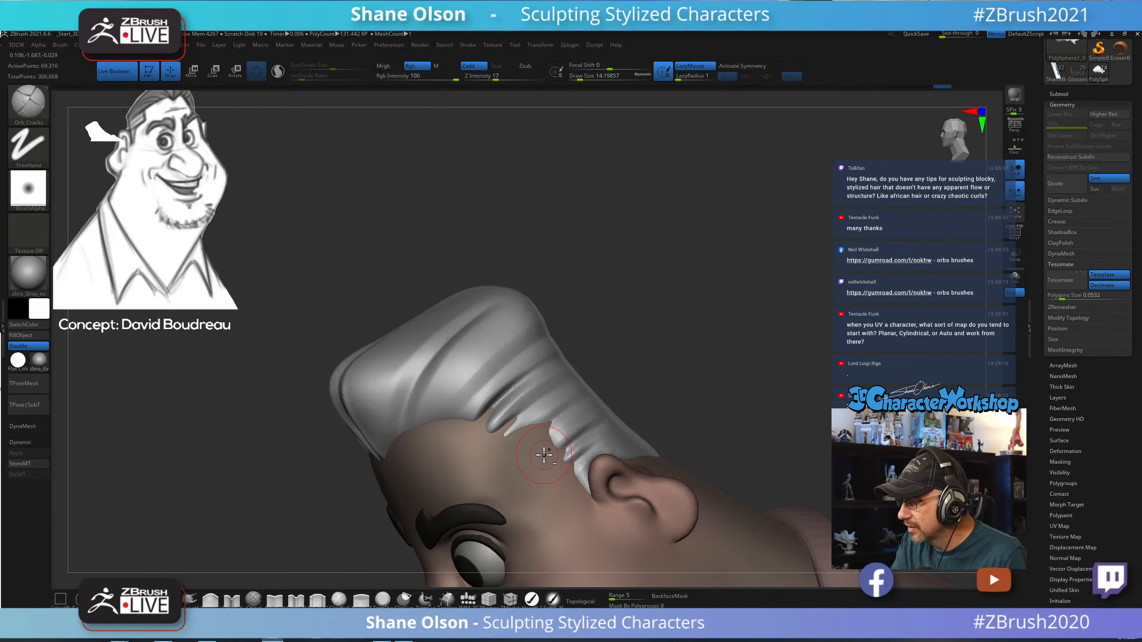
{"action": "mouse_move", "coordinate": [574, 417]}
{"action": "right_mouse_down"}
{"action": "mouse_move", "coordinate": [683, 396]}
{"action": "mouse_move", "coordinate": [575, 456]}
{"action": "mouse_move", "coordinate": [661, 434]}
{"action": "mouse_move", "coordinate": [645, 355]}
{"action": "mouse_move", "coordinate": [754, 375]}
{"action": "mouse_move", "coordinate": [692, 398]}
{"action": "right_mouse_up"}
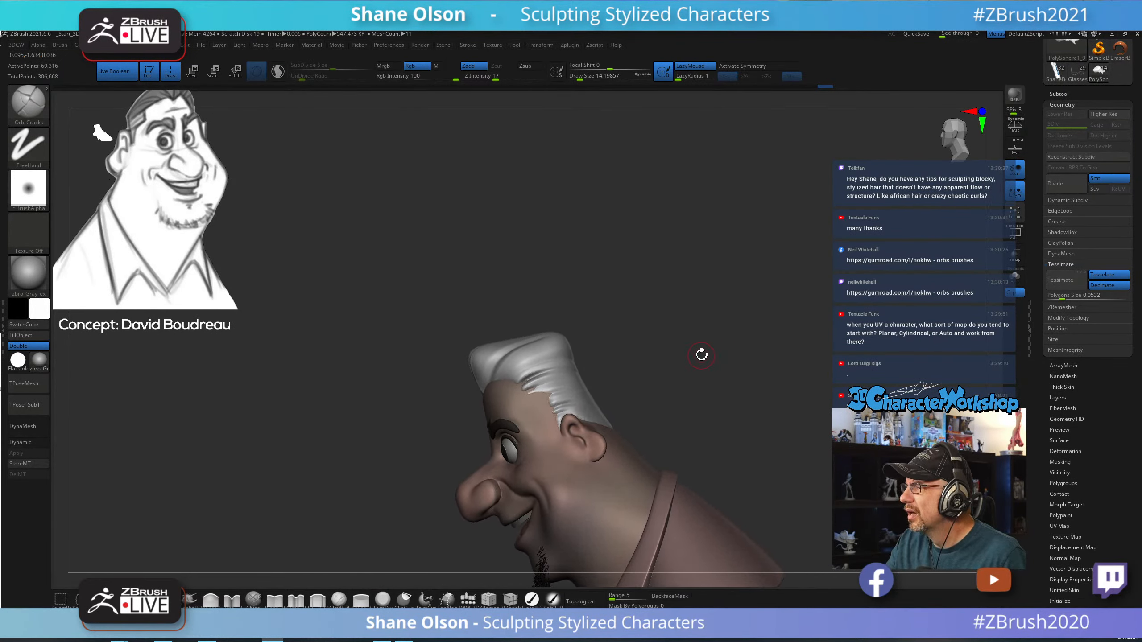
{"action": "right_click_drag", "start_coordinate": [700, 354], "coordinate": [586, 298], "text": "alt"}
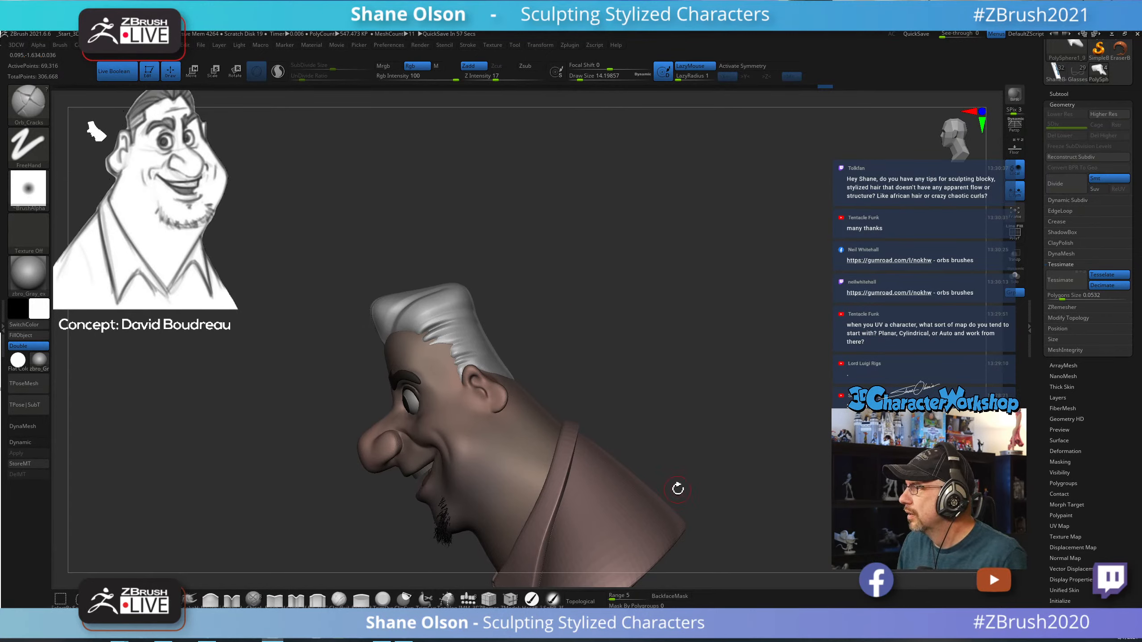
{"action": "left_click_drag", "start_coordinate": [678, 379], "coordinate": [691, 379]}
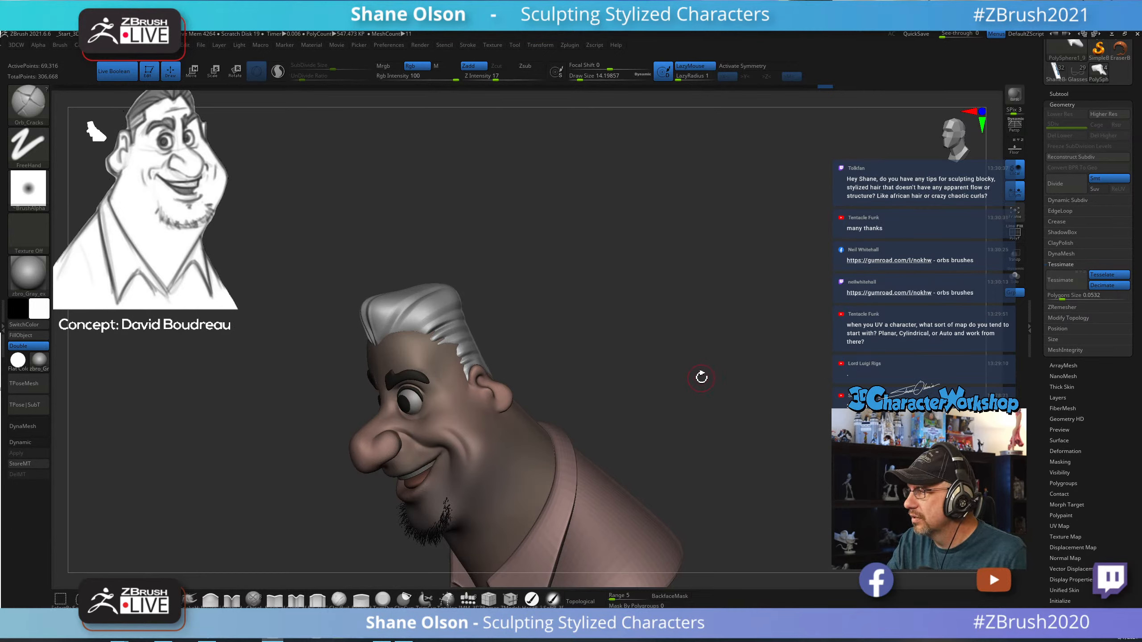
{"action": "left_click_drag", "start_coordinate": [701, 377], "coordinate": [697, 410]}
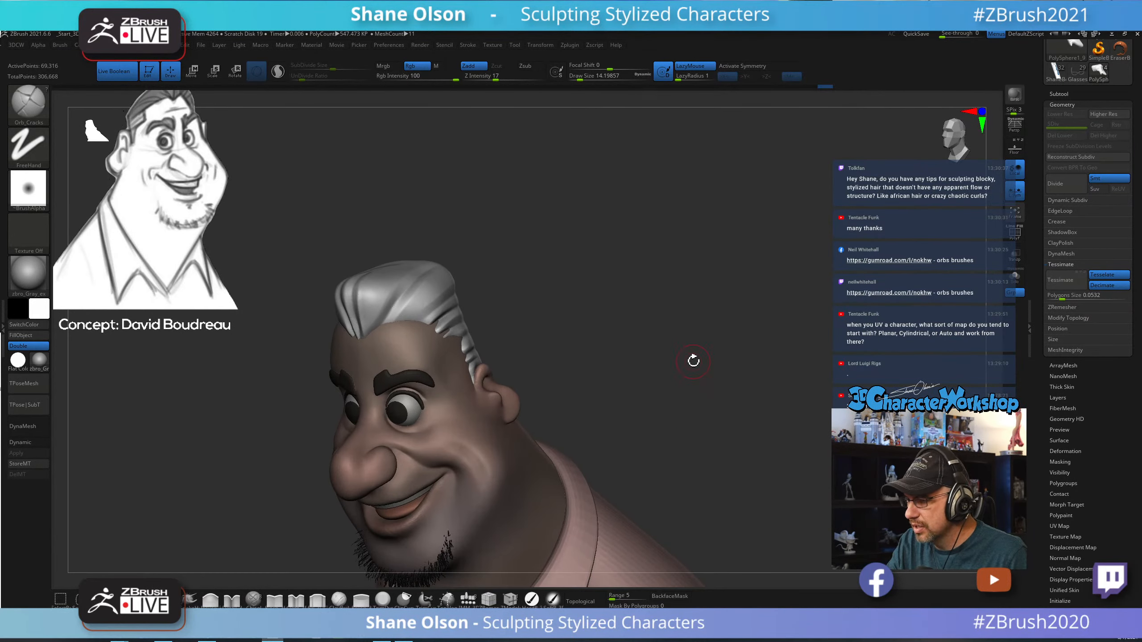
Carve additional strand grooves sweeping back from the forehead hairline across the side of the hair.
{"action": "mouse_move", "coordinate": [694, 359]}
{"action": "left_mouse_down"}
{"action": "mouse_move", "coordinate": [757, 431]}
{"action": "mouse_move", "coordinate": [691, 332]}
{"action": "mouse_move", "coordinate": [668, 349]}
{"action": "mouse_move", "coordinate": [665, 387]}
{"action": "mouse_move", "coordinate": [660, 354]}
{"action": "mouse_move", "coordinate": [652, 362]}
{"action": "left_mouse_up"}
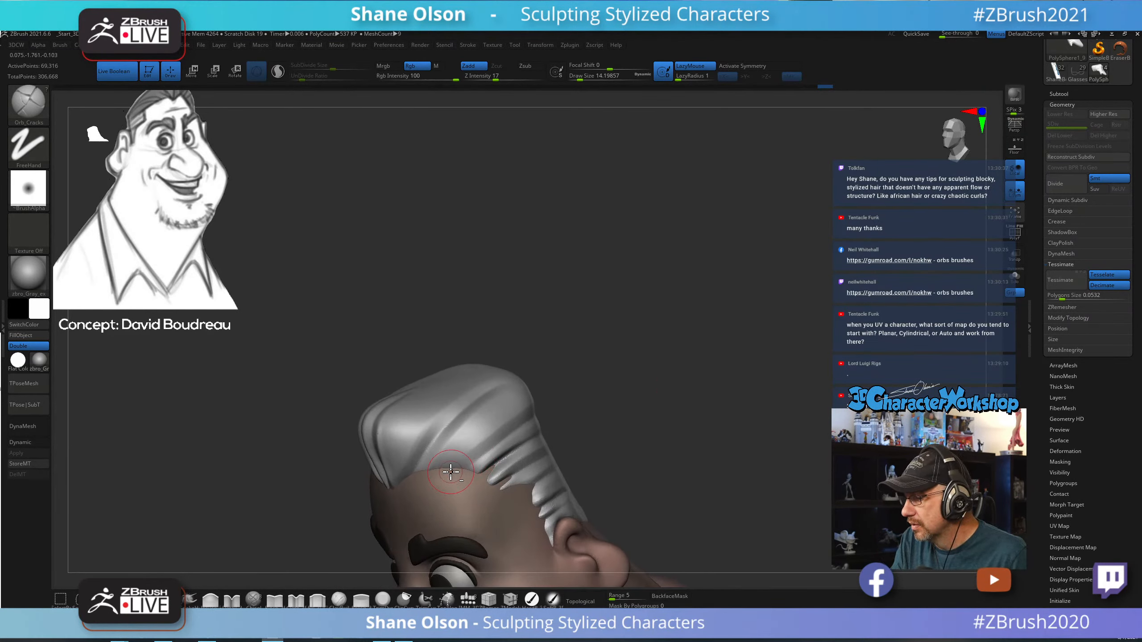
{"action": "left_click_drag", "start_coordinate": [571, 411], "coordinate": [585, 409]}
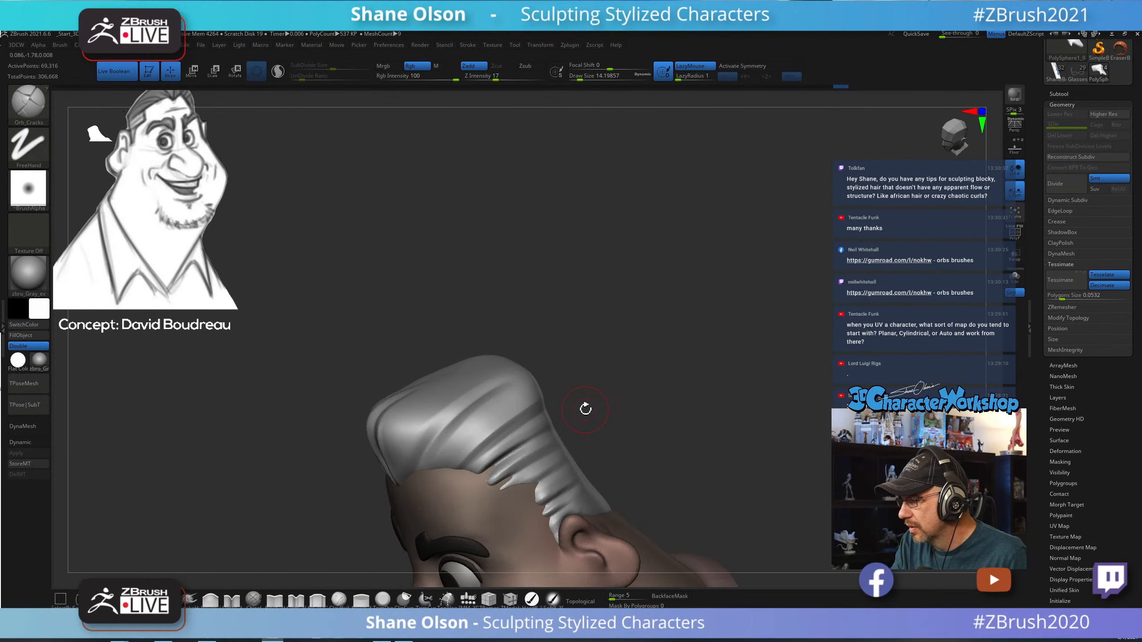
{"action": "left_click_drag", "start_coordinate": [658, 357], "coordinate": [478, 446]}
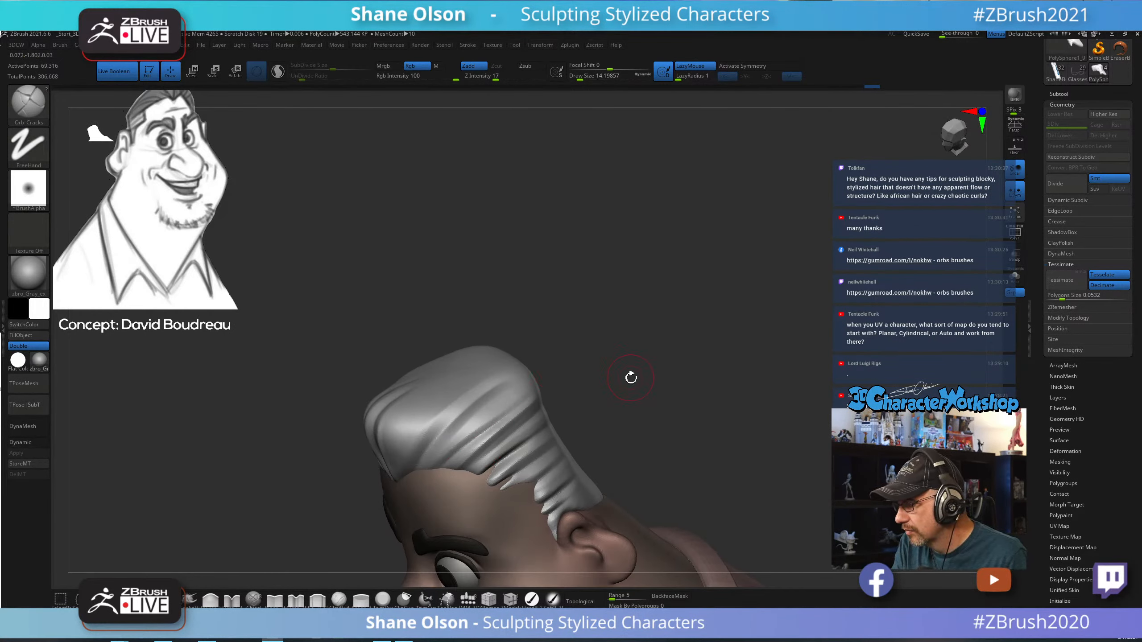
{"action": "mouse_move", "coordinate": [631, 377]}
{"action": "left_mouse_down"}
{"action": "mouse_move", "coordinate": [574, 420]}
{"action": "mouse_move", "coordinate": [713, 359]}
{"action": "mouse_move", "coordinate": [704, 387]}
{"action": "mouse_move", "coordinate": [658, 383]}
{"action": "mouse_move", "coordinate": [724, 391]}
{"action": "mouse_move", "coordinate": [683, 431]}
{"action": "mouse_move", "coordinate": [742, 400]}
{"action": "mouse_move", "coordinate": [752, 374]}
{"action": "mouse_move", "coordinate": [698, 328]}
{"action": "mouse_move", "coordinate": [713, 321]}
{"action": "left_mouse_up"}
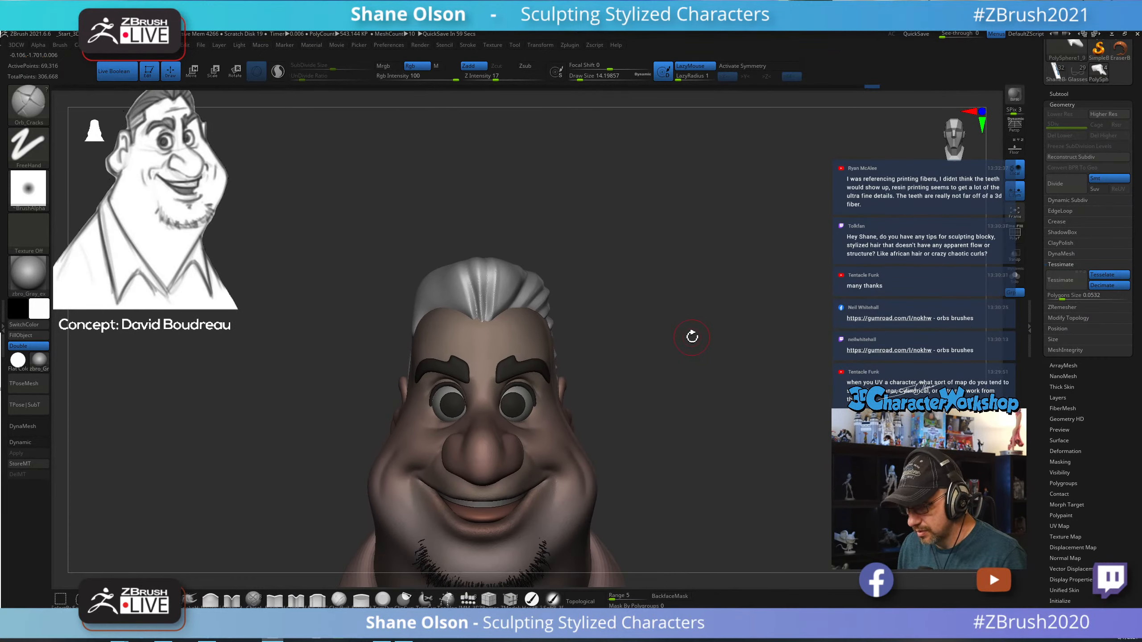
Mirror and weld the hair so both sides of the head carry the same strands.
{"action": "key", "text": "space"}
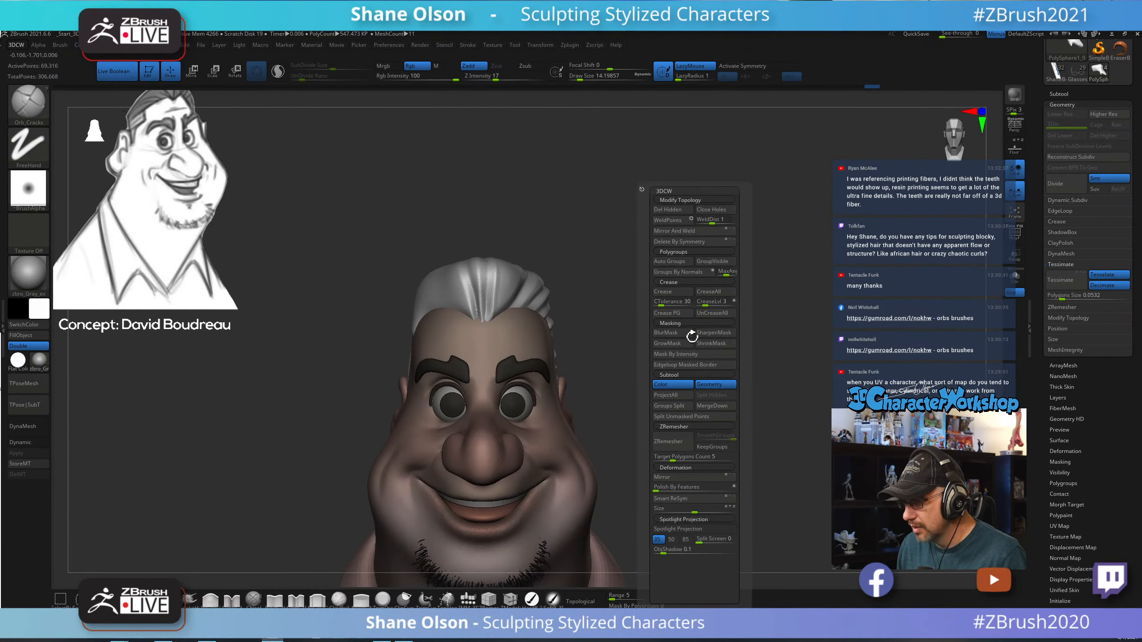
{"action": "left_click", "coordinate": [683, 478]}
{"action": "left_click", "coordinate": [675, 231]}
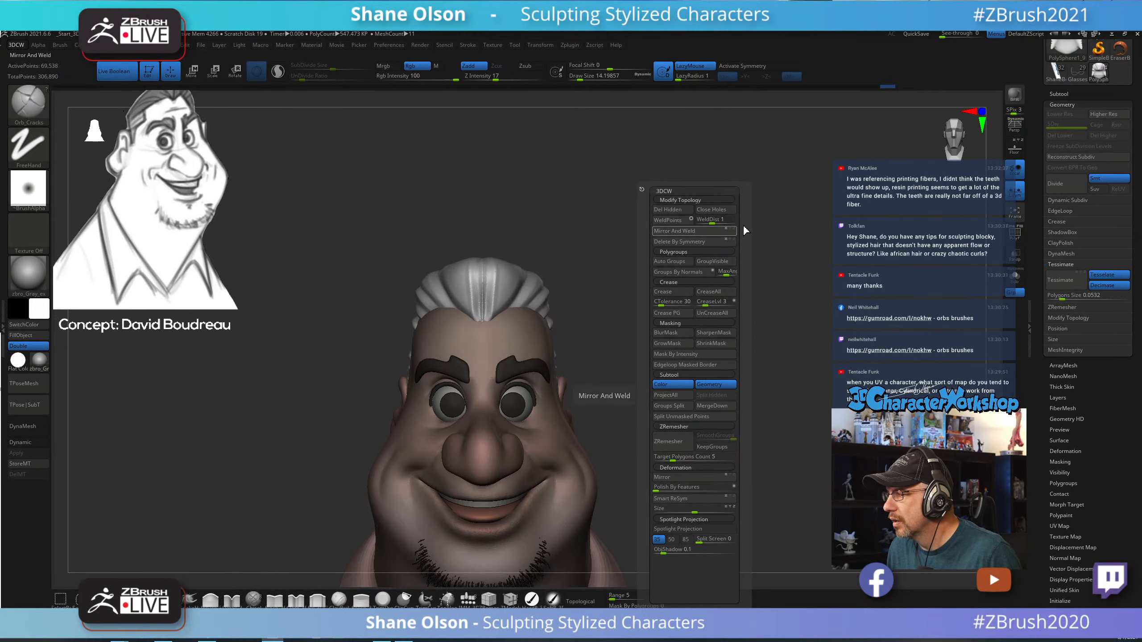
{"action": "left_click_drag", "start_coordinate": [497, 301], "coordinate": [779, 351]}
{"action": "left_click_drag", "start_coordinate": [552, 371], "coordinate": [562, 373], "text": "shift"}
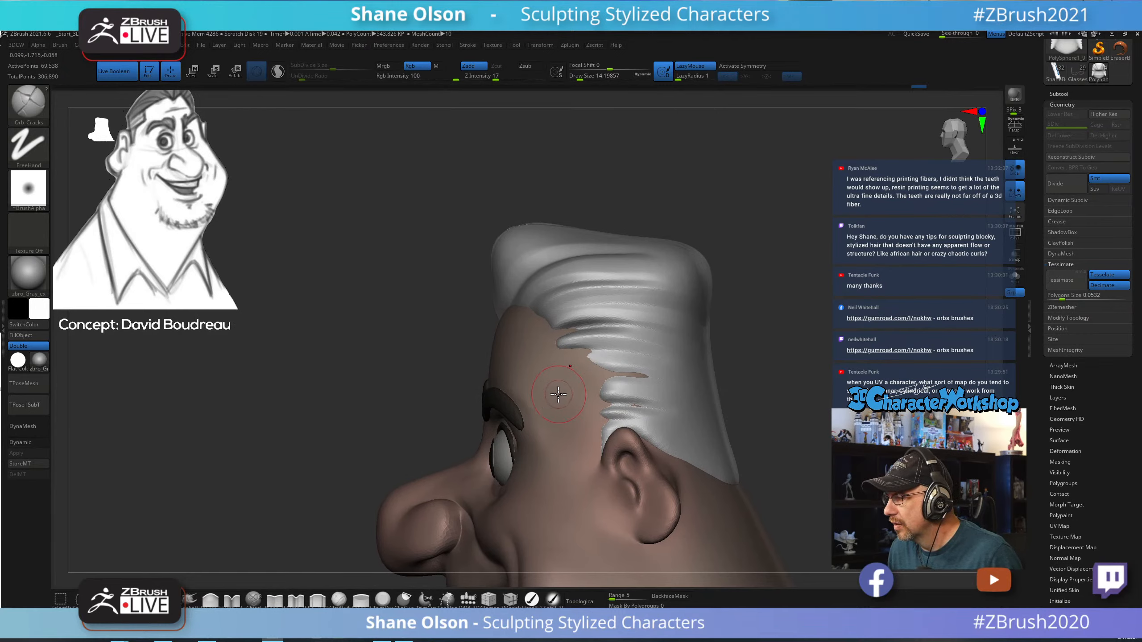
{"action": "left_click_drag", "start_coordinate": [810, 354], "coordinate": [747, 307]}
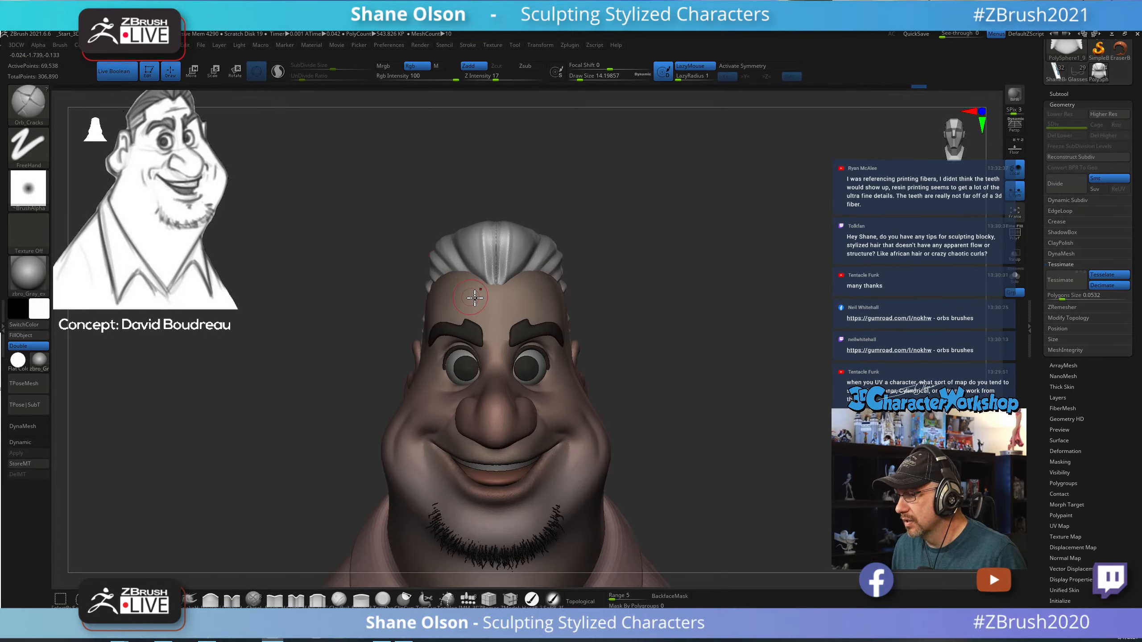
Raise the draw size to about 18.5 and smooth the centre of the front hair above the widow's peak.
{"action": "mouse_move", "coordinate": [654, 295]}
{"action": "left_mouse_down", "text": "alt"}
{"action": "mouse_move", "coordinate": [651, 382]}
{"action": "mouse_move", "coordinate": [662, 311]}
{"action": "mouse_move", "coordinate": [668, 349]}
{"action": "mouse_move", "coordinate": [663, 319]}
{"action": "left_mouse_up", "text": "alt"}
{"action": "key", "text": "s"}
{"action": "left_click_drag", "start_coordinate": [464, 344], "coordinate": [469, 314], "text": "shift"}
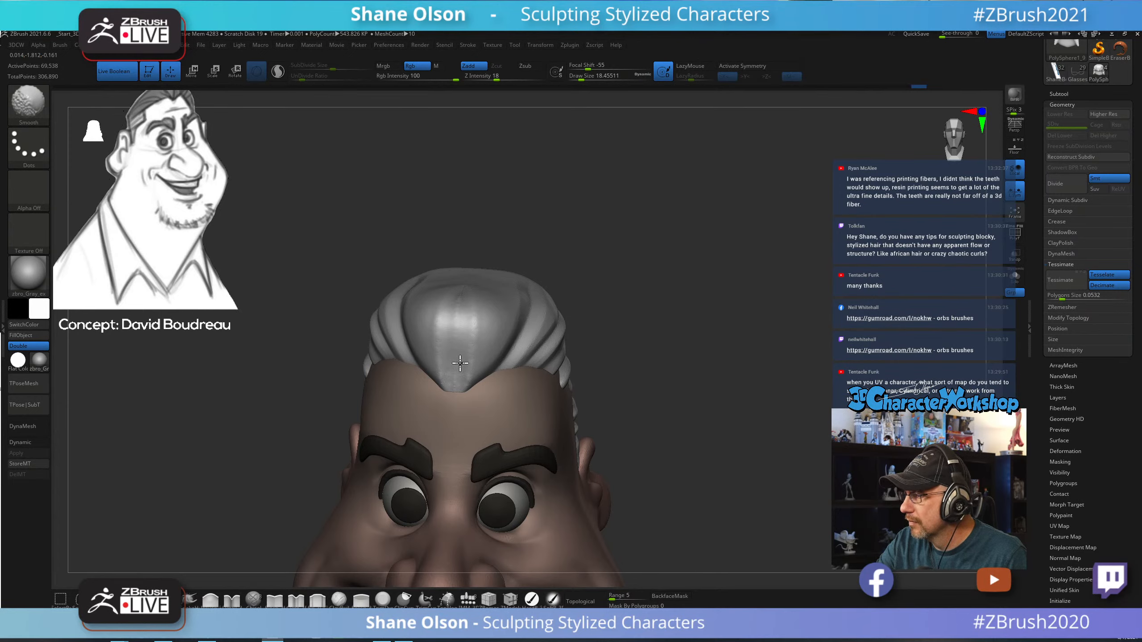
{"action": "left_click_drag", "start_coordinate": [460, 363], "coordinate": [465, 370], "text": "shift"}
{"action": "right_click_drag", "start_coordinate": [484, 319], "coordinate": [480, 273], "text": "alt"}
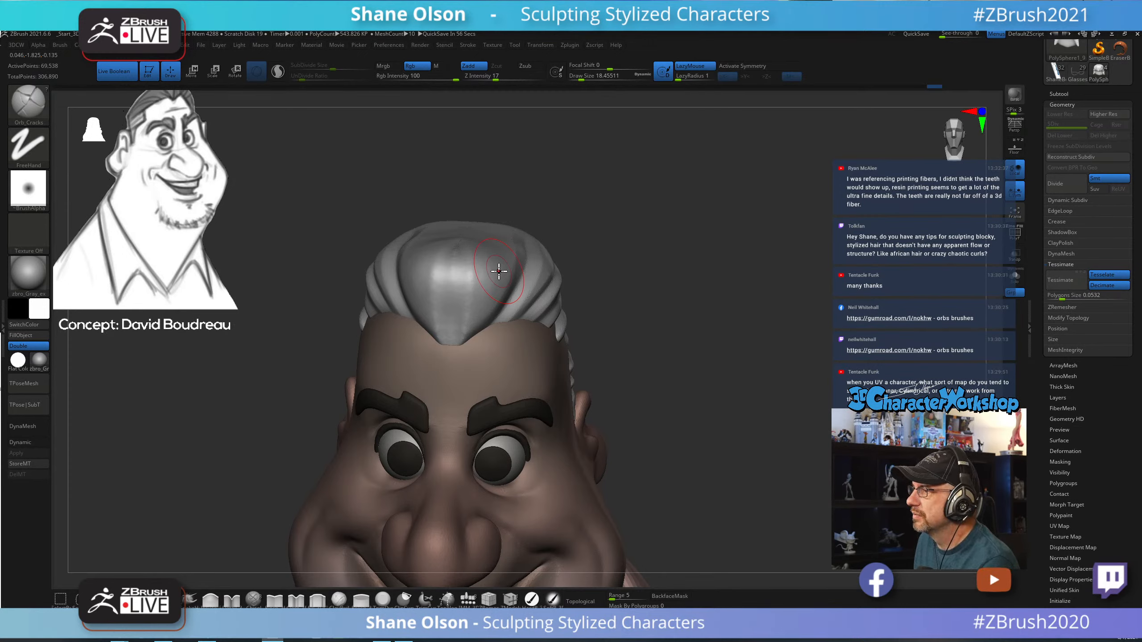
{"action": "key", "text": "shift"}
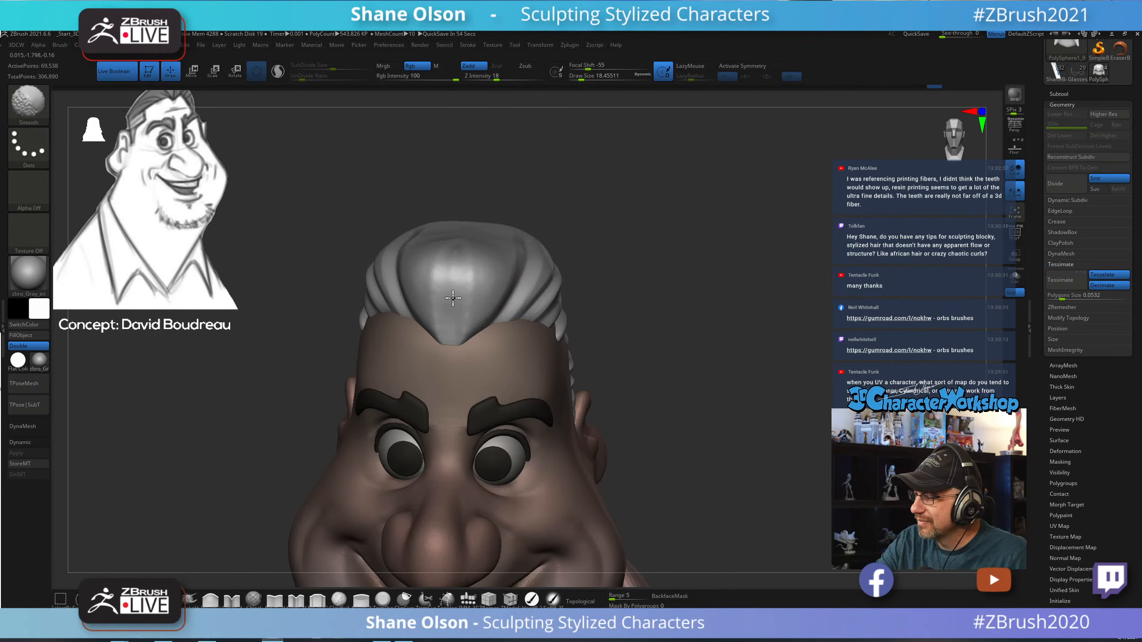
{"action": "left_click_drag", "start_coordinate": [450, 305], "coordinate": [465, 272], "text": "shift"}
Smooth the top of the front lock and the hair surface running down into the widow's peak.
{"action": "right_click_drag", "start_coordinate": [492, 263], "coordinate": [490, 301]}
{"action": "mouse_move", "coordinate": [466, 238]}
{"action": "left_mouse_down", "text": "shift"}
{"action": "mouse_move", "coordinate": [463, 217]}
{"action": "mouse_move", "coordinate": [474, 252]}
{"action": "left_mouse_up", "text": "shift"}
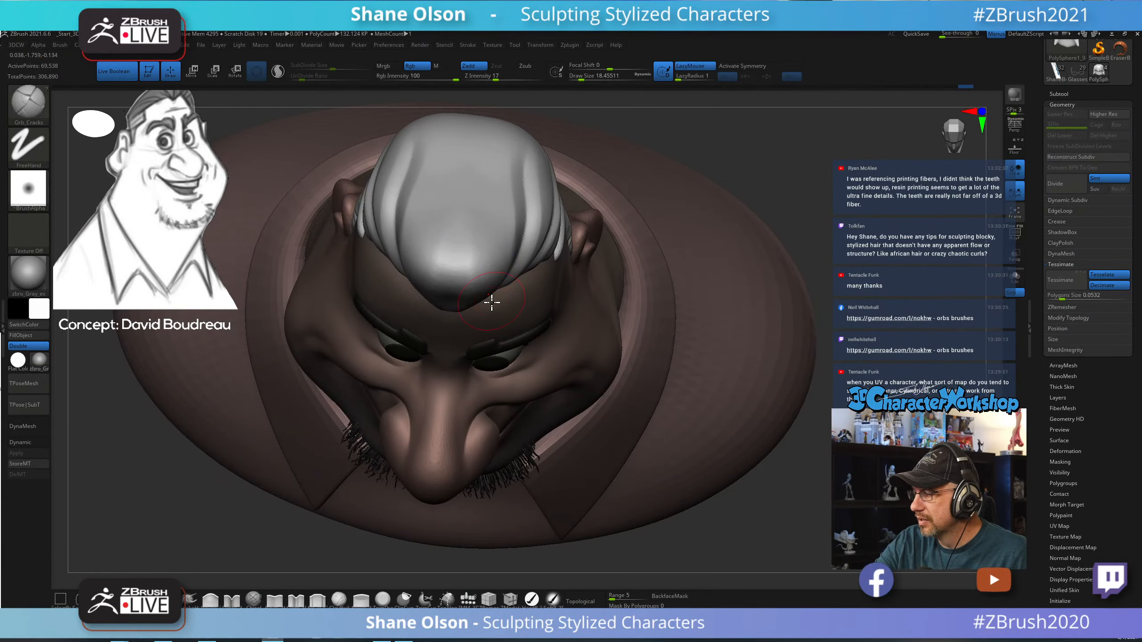
{"action": "right_click_drag", "start_coordinate": [492, 301], "coordinate": [491, 263]}
{"action": "mouse_move", "coordinate": [470, 272]}
{"action": "left_mouse_down", "text": "shift"}
{"action": "mouse_move", "coordinate": [464, 263]}
{"action": "mouse_move", "coordinate": [460, 272]}
{"action": "left_mouse_up", "text": "shift"}
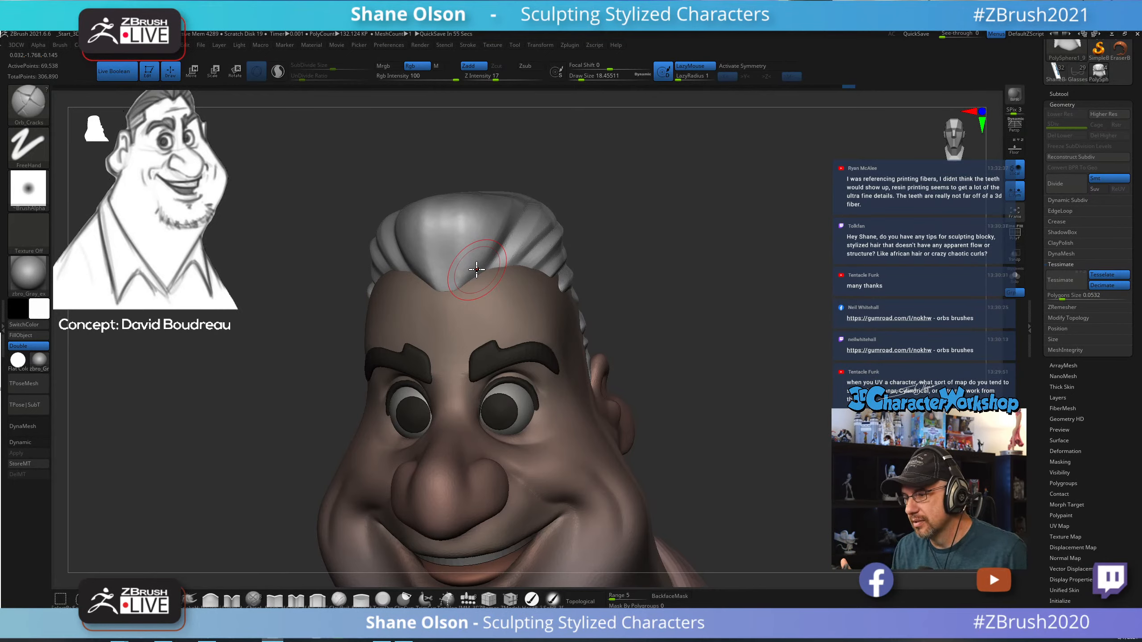
{"action": "mouse_move", "coordinate": [510, 273]}
{"action": "right_mouse_down"}
{"action": "mouse_move", "coordinate": [540, 252]}
{"action": "mouse_move", "coordinate": [525, 262]}
{"action": "right_mouse_up"}
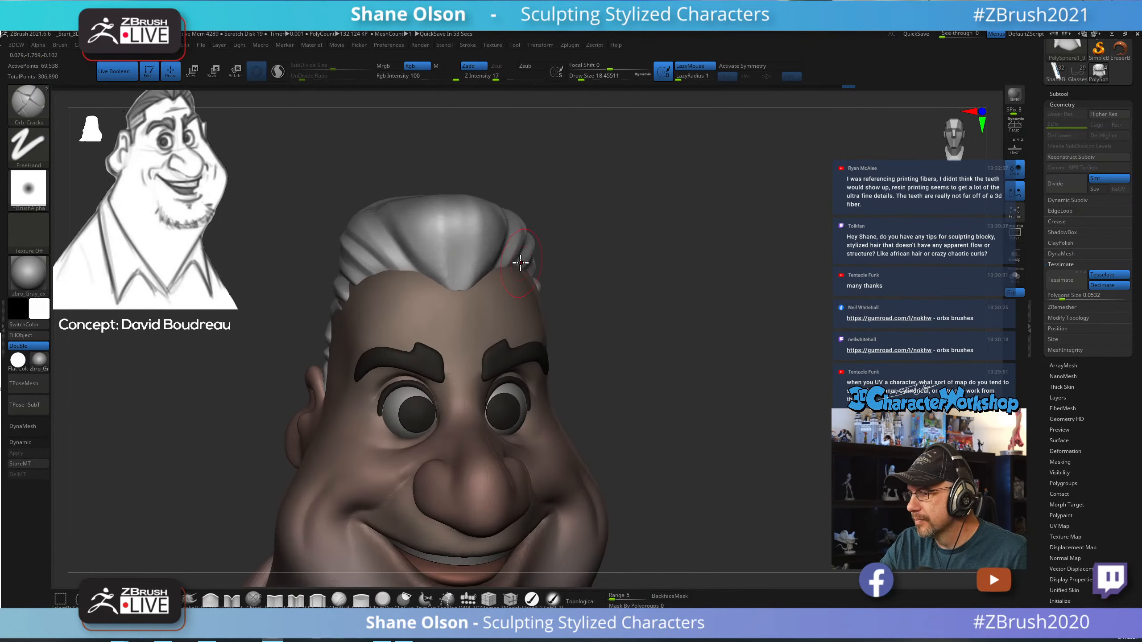
{"action": "left_click_drag", "start_coordinate": [463, 244], "coordinate": [478, 250], "text": "shift"}
{"action": "right_click_drag", "start_coordinate": [528, 237], "coordinate": [470, 262]}
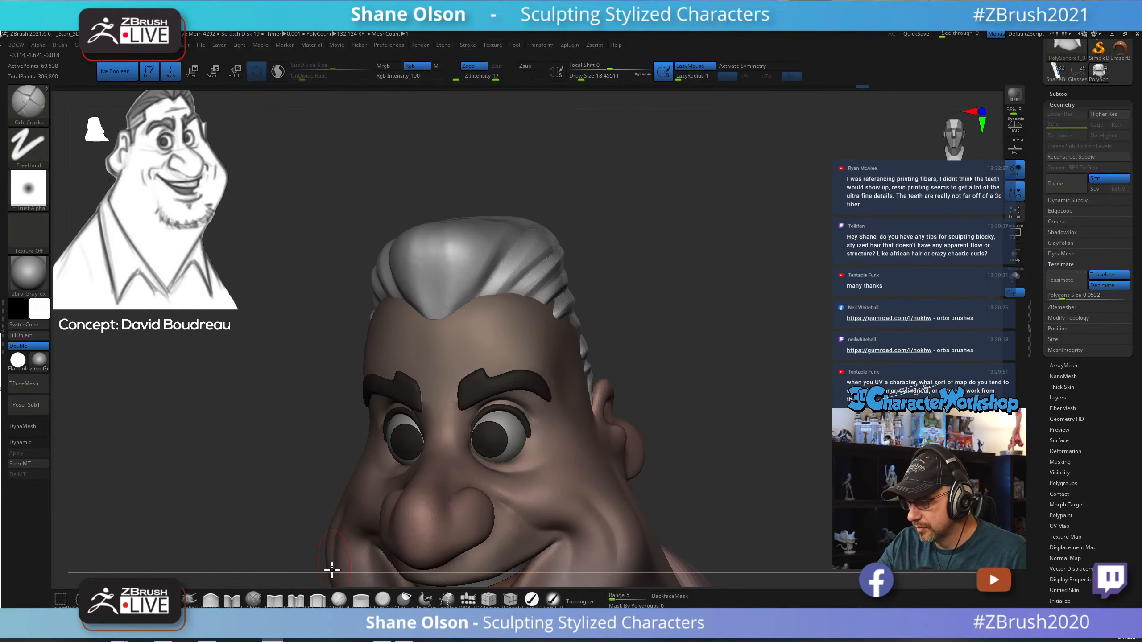
Even out the front lock above the widow's peak with the Fill_3DCW brush.
{"action": "left_click", "coordinate": [317, 600]}
{"action": "mouse_move", "coordinate": [445, 270]}
{"action": "left_mouse_down"}
{"action": "mouse_move", "coordinate": [448, 293]}
{"action": "mouse_move", "coordinate": [441, 255]}
{"action": "mouse_move", "coordinate": [424, 254]}
{"action": "mouse_move", "coordinate": [442, 294]}
{"action": "left_mouse_up"}
{"action": "right_click_drag", "start_coordinate": [448, 261], "coordinate": [455, 306]}
{"action": "mouse_move", "coordinate": [434, 231]}
{"action": "left_mouse_down"}
{"action": "mouse_move", "coordinate": [457, 253]}
{"action": "mouse_move", "coordinate": [442, 222]}
{"action": "mouse_move", "coordinate": [496, 244]}
{"action": "left_mouse_up"}
{"action": "mouse_move", "coordinate": [496, 244]}
{"action": "right_mouse_down"}
{"action": "mouse_move", "coordinate": [497, 220]}
{"action": "mouse_move", "coordinate": [492, 299]}
{"action": "right_mouse_up"}
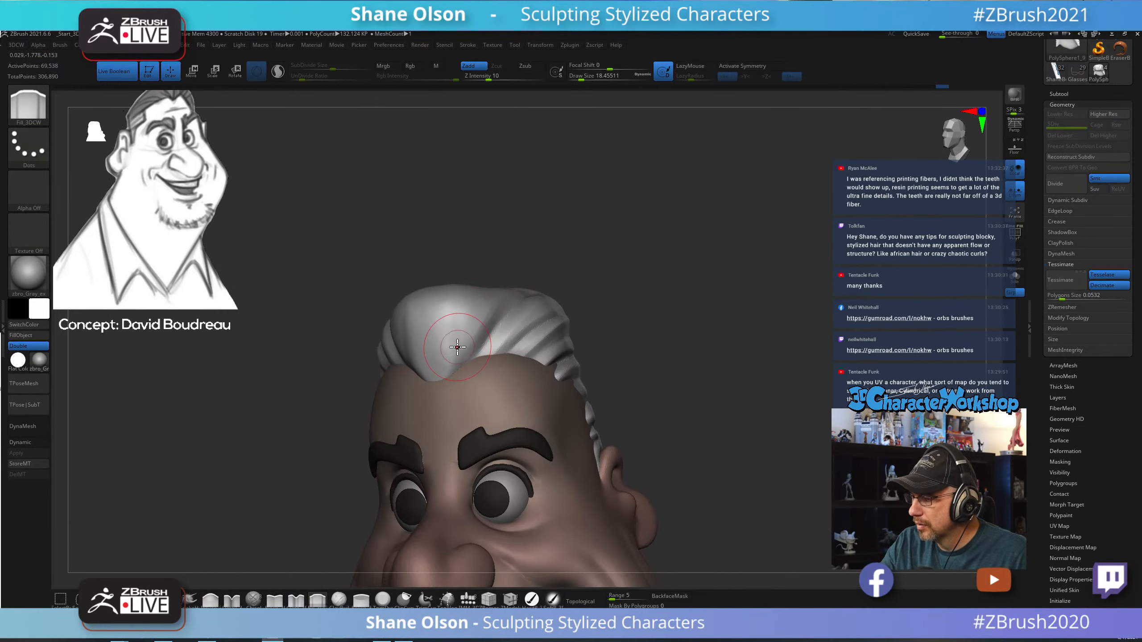
With the Orb_Cracks brush at a draw size of about 17, carve a strand groove up from the widow's peak.
{"action": "key", "text": "b"}
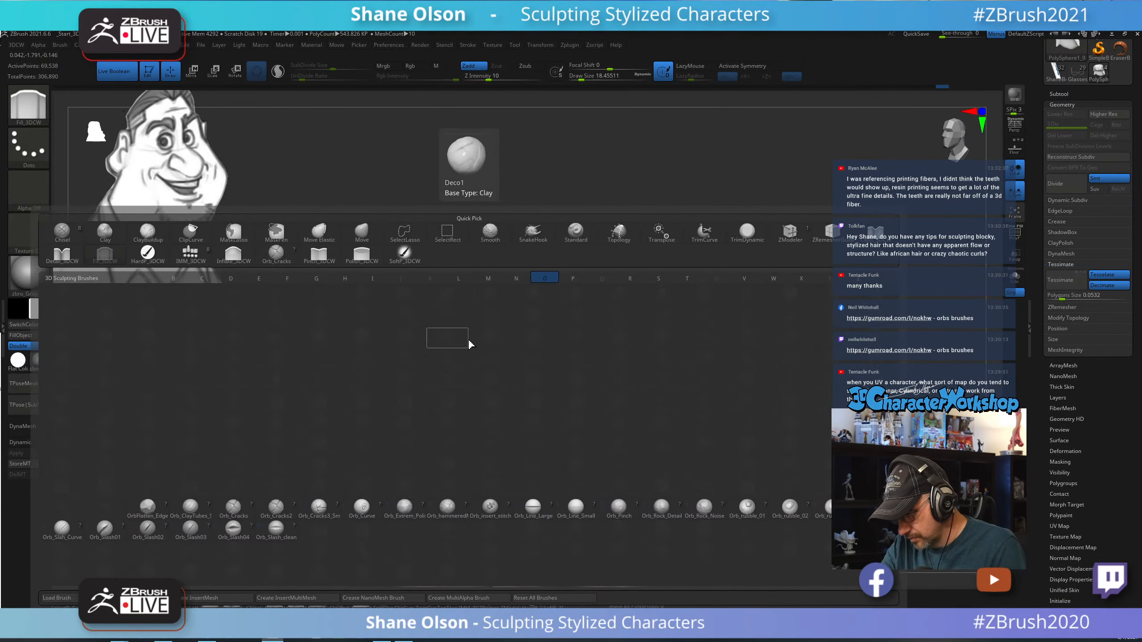
{"action": "left_click", "coordinate": [233, 506]}
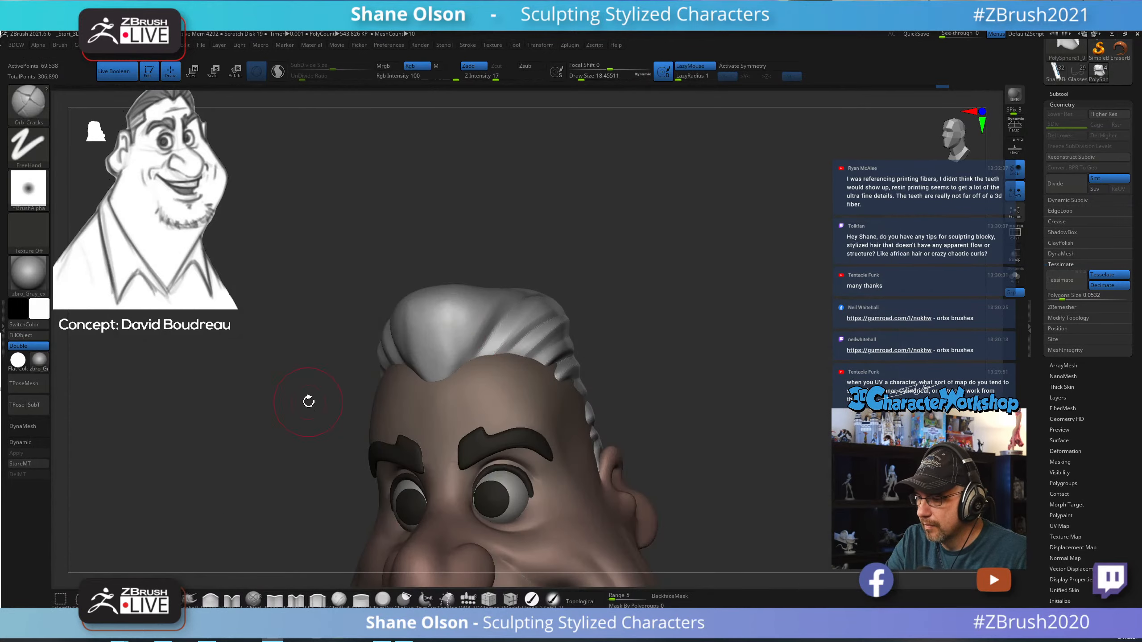
{"action": "right_click_drag", "start_coordinate": [578, 253], "coordinate": [571, 319], "text": "alt"}
{"action": "key", "text": "s"}
{"action": "left_click_drag", "start_coordinate": [572, 320], "coordinate": [569, 320]}
{"action": "right_click_drag", "start_coordinate": [574, 303], "coordinate": [574, 310]}
{"action": "left_click_drag", "start_coordinate": [439, 464], "coordinate": [475, 374]}
{"action": "mouse_move", "coordinate": [623, 288]}
{"action": "right_mouse_down"}
{"action": "mouse_move", "coordinate": [604, 306]}
{"action": "mouse_move", "coordinate": [620, 297]}
{"action": "right_mouse_up"}
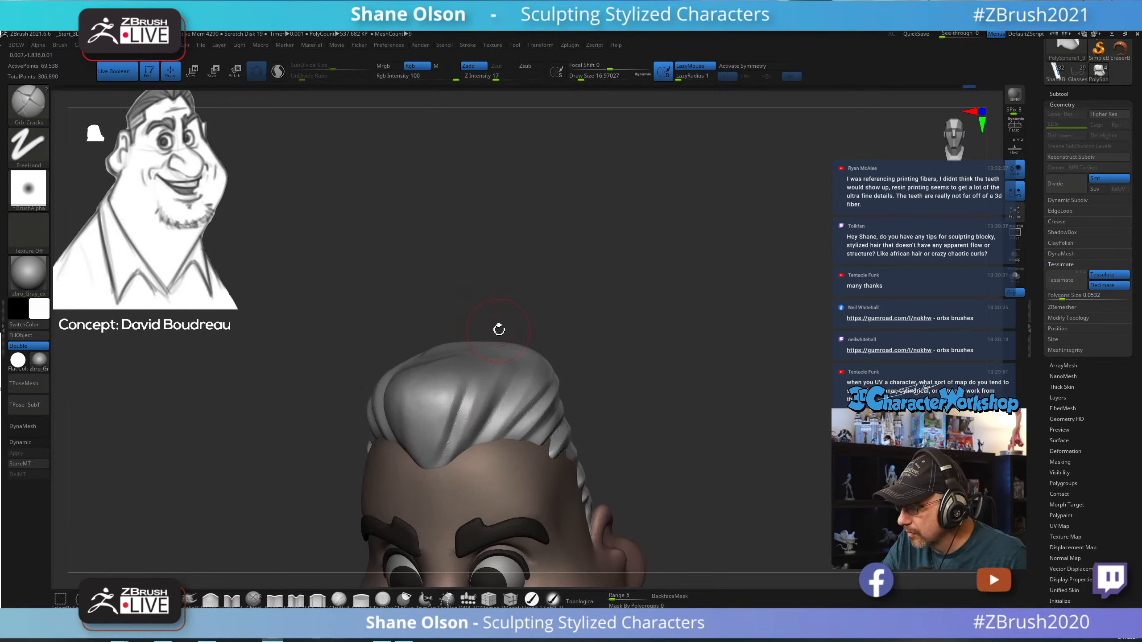
Carve more grooves fanning upward from the widow's peak through the middle of the front hair.
{"action": "right_click_drag", "start_coordinate": [500, 327], "coordinate": [557, 320]}
{"action": "left_click_drag", "start_coordinate": [432, 465], "coordinate": [439, 376]}
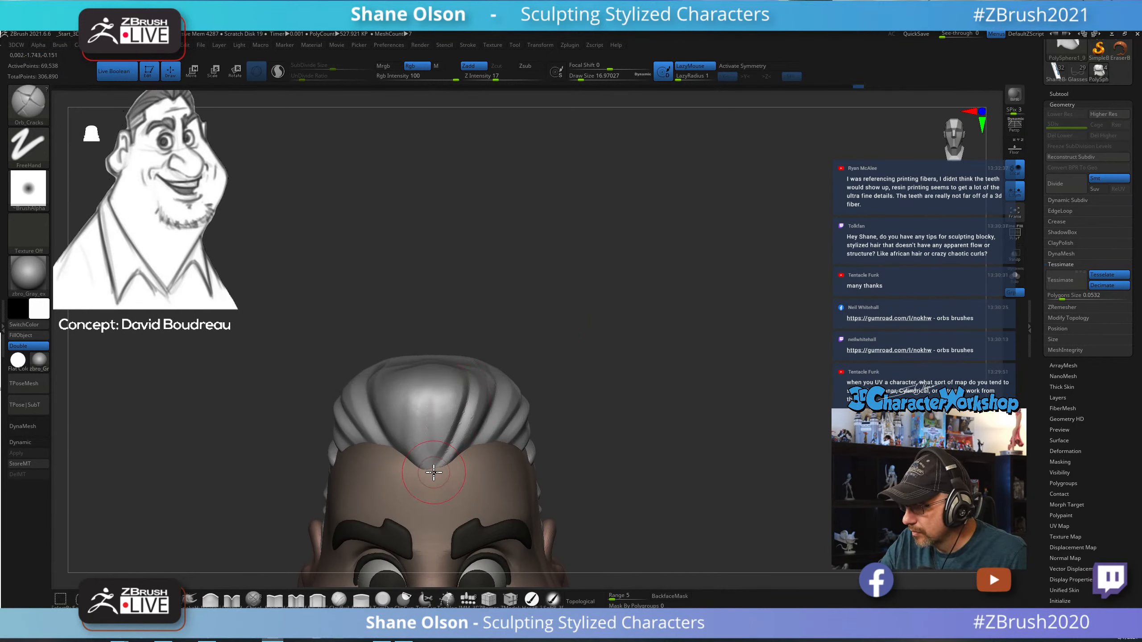
{"action": "right_click_drag", "start_coordinate": [510, 339], "coordinate": [446, 438]}
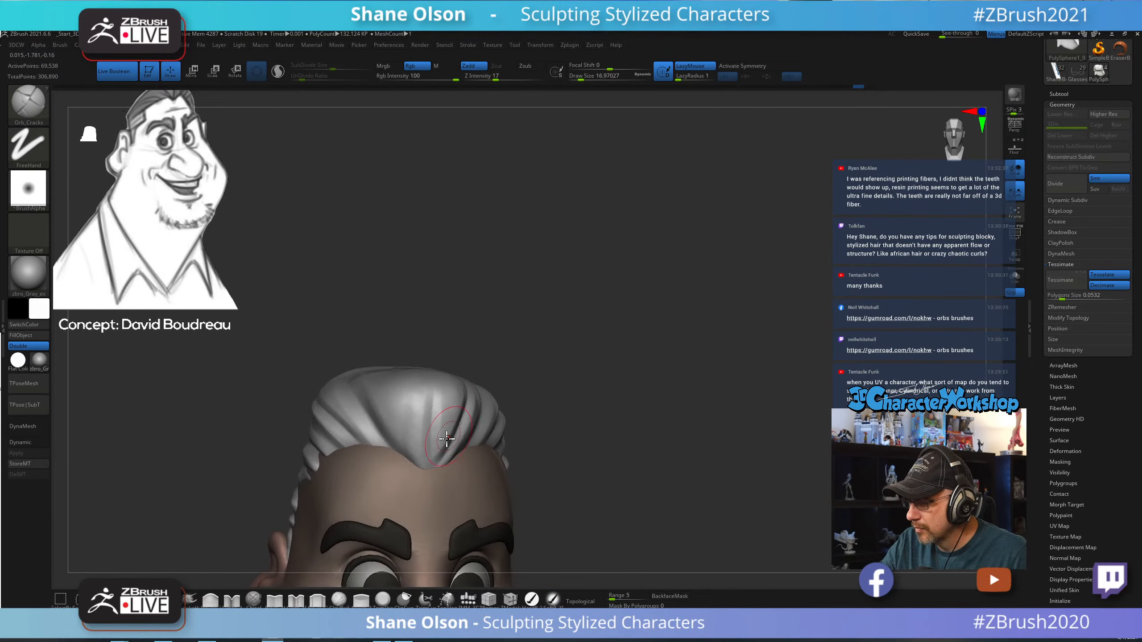
{"action": "left_click_drag", "start_coordinate": [423, 467], "coordinate": [398, 378]}
{"action": "mouse_move", "coordinate": [554, 326]}
{"action": "right_mouse_down"}
{"action": "mouse_move", "coordinate": [548, 365]}
{"action": "mouse_move", "coordinate": [570, 329]}
{"action": "mouse_move", "coordinate": [499, 397]}
{"action": "right_mouse_up"}
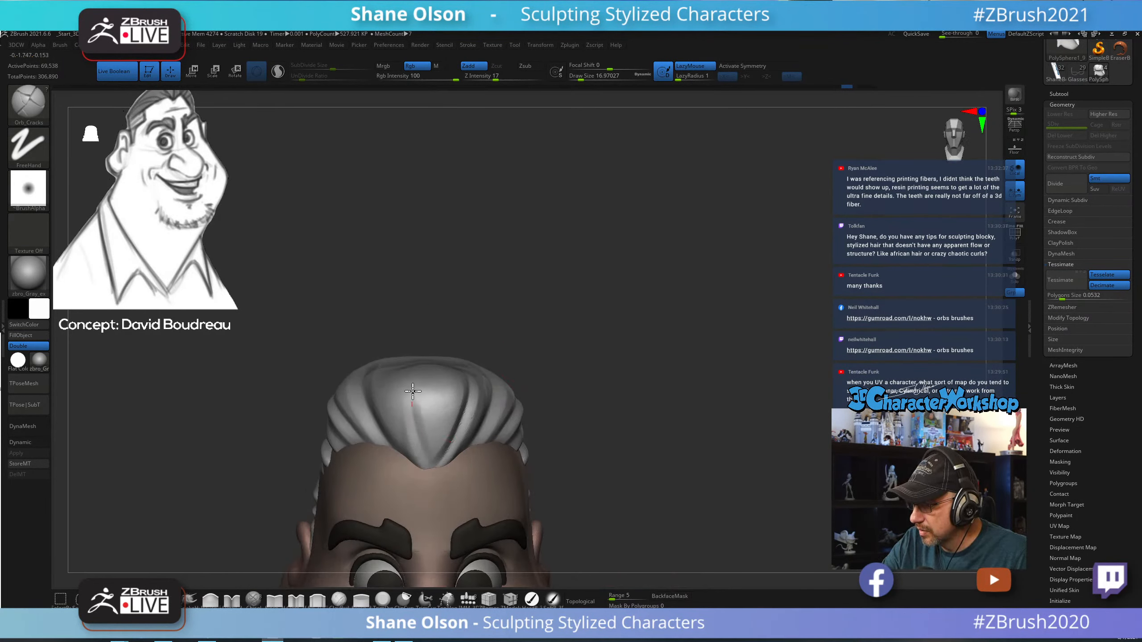
Raise the draw size to about 21.6 and deepen the central grooves from the widow's peak to the hair's top edge.
{"action": "key", "text": "s"}
{"action": "left_click_drag", "start_coordinate": [425, 463], "coordinate": [422, 360]}
{"action": "mouse_move", "coordinate": [571, 350]}
{"action": "right_mouse_down"}
{"action": "mouse_move", "coordinate": [548, 367]}
{"action": "mouse_move", "coordinate": [591, 342]}
{"action": "mouse_move", "coordinate": [538, 384]}
{"action": "right_mouse_up"}
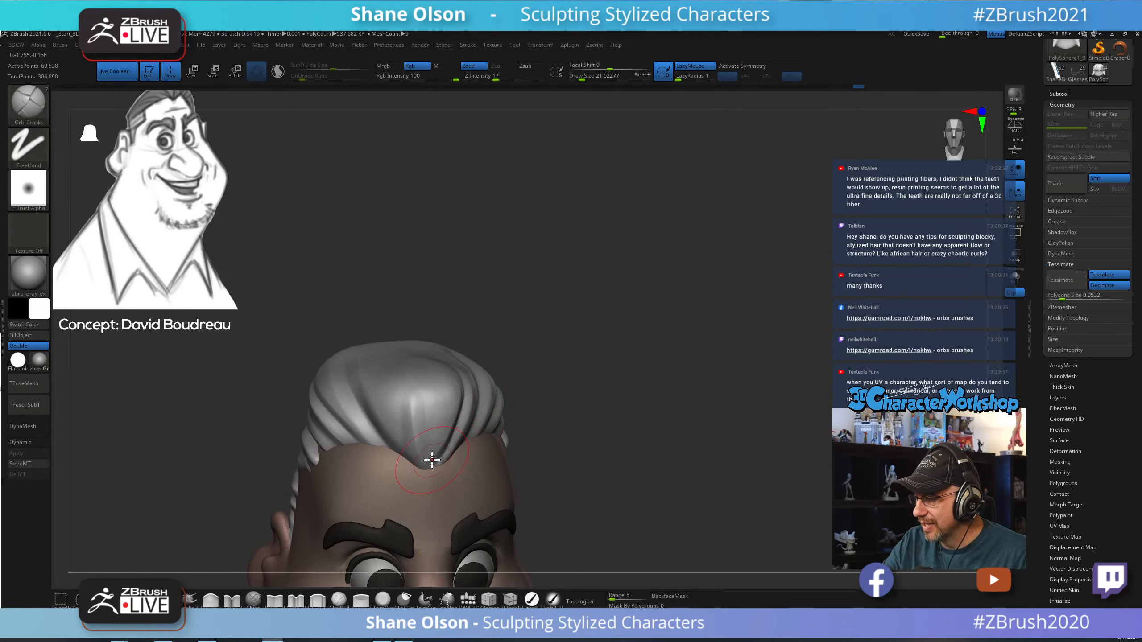
{"action": "left_click_drag", "start_coordinate": [427, 464], "coordinate": [416, 349]}
Extend the central strand grooves from the front hairline back over the top of the head.
{"action": "mouse_move", "coordinate": [558, 294]}
{"action": "left_mouse_down"}
{"action": "mouse_move", "coordinate": [576, 328]}
{"action": "mouse_move", "coordinate": [567, 371]}
{"action": "left_mouse_up"}
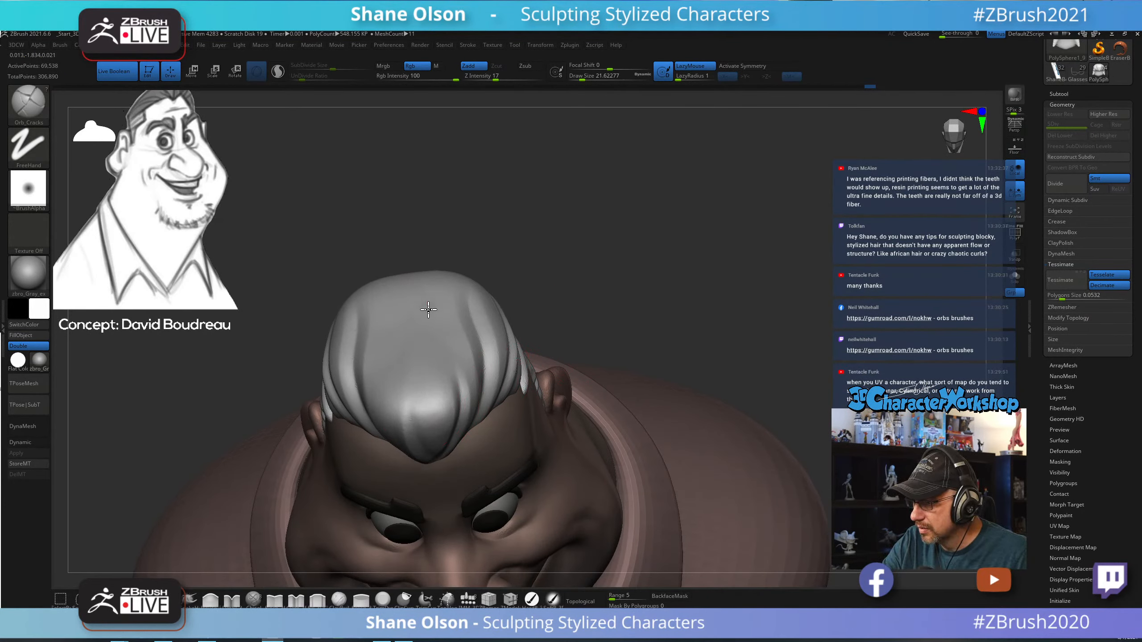
{"action": "right_click_drag", "start_coordinate": [434, 459], "coordinate": [644, 288]}
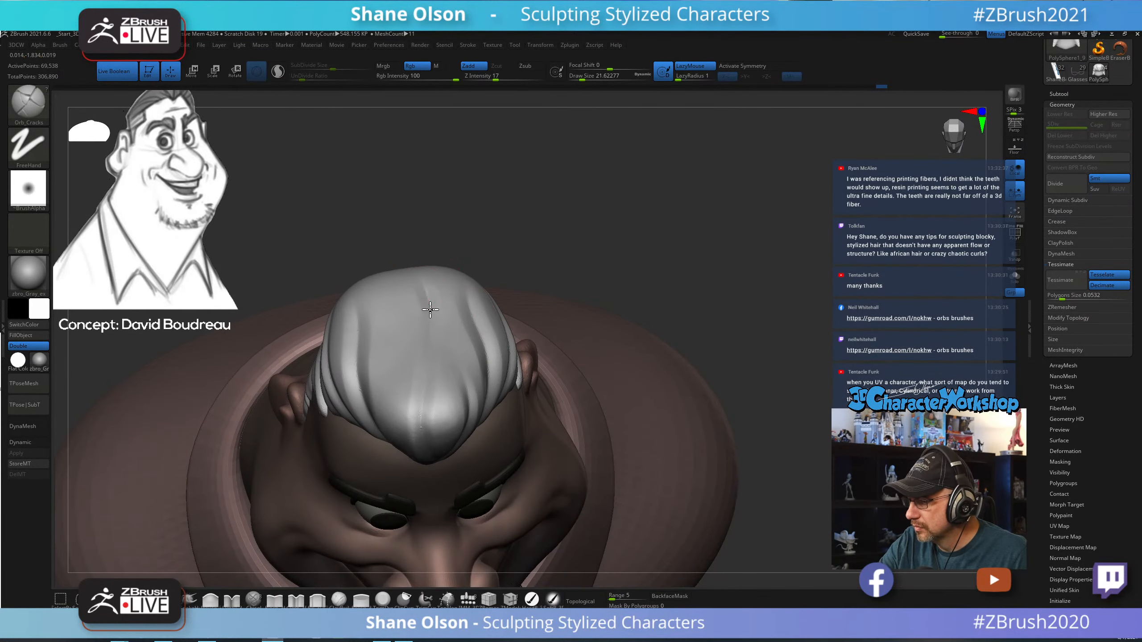
{"action": "right_click_drag", "start_coordinate": [660, 335], "coordinate": [612, 399]}
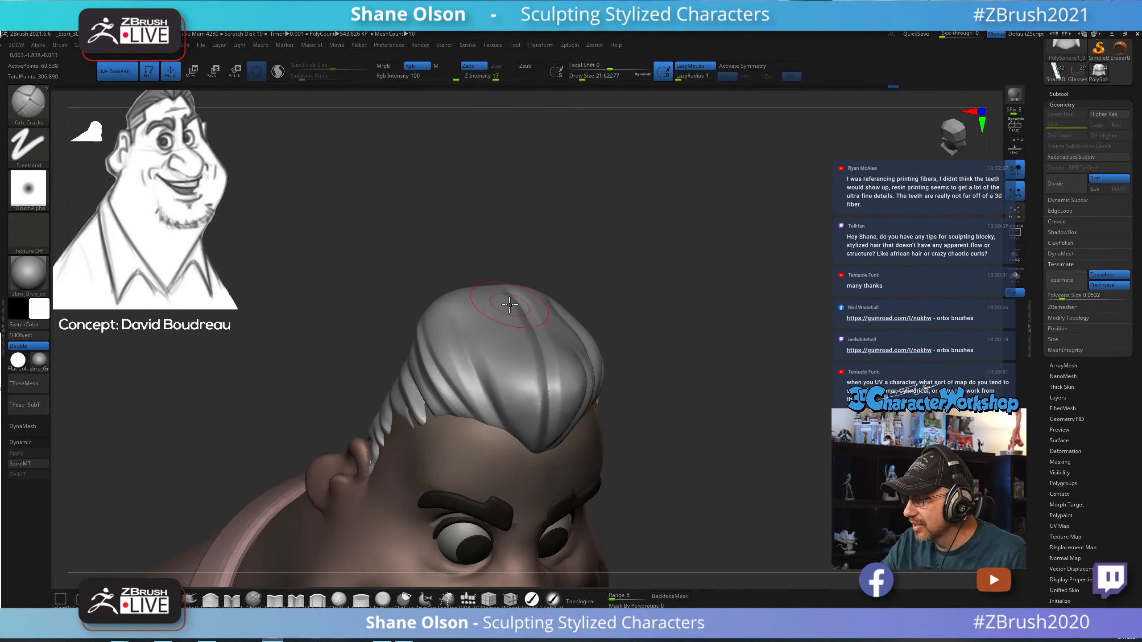
{"action": "right_click_drag", "start_coordinate": [696, 428], "coordinate": [669, 396]}
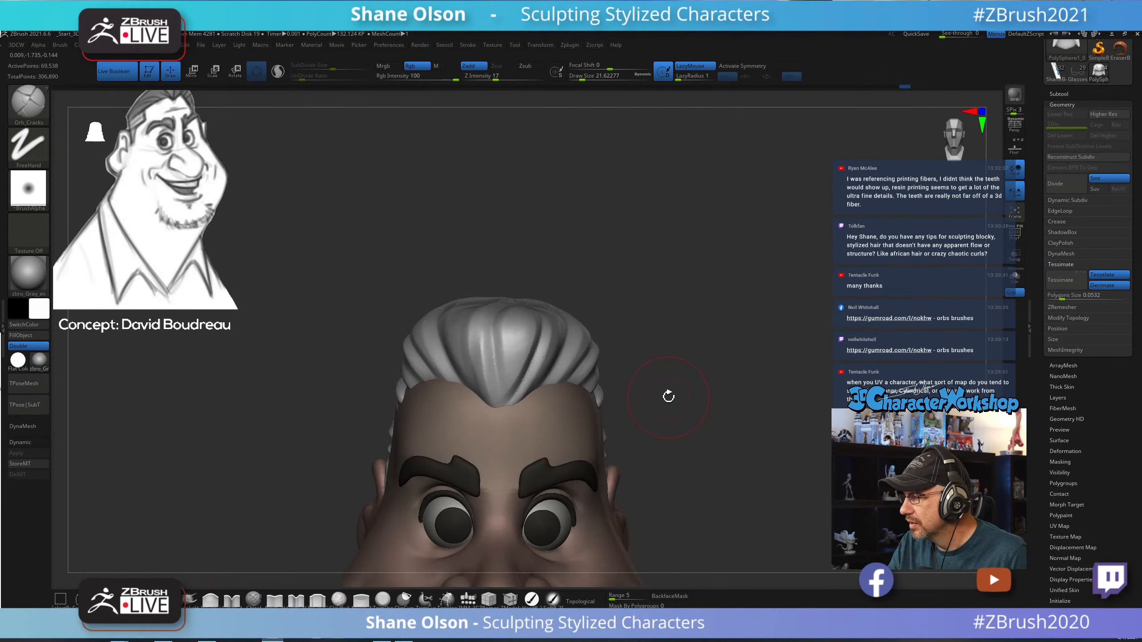
{"action": "right_click_drag", "start_coordinate": [630, 321], "coordinate": [517, 344]}
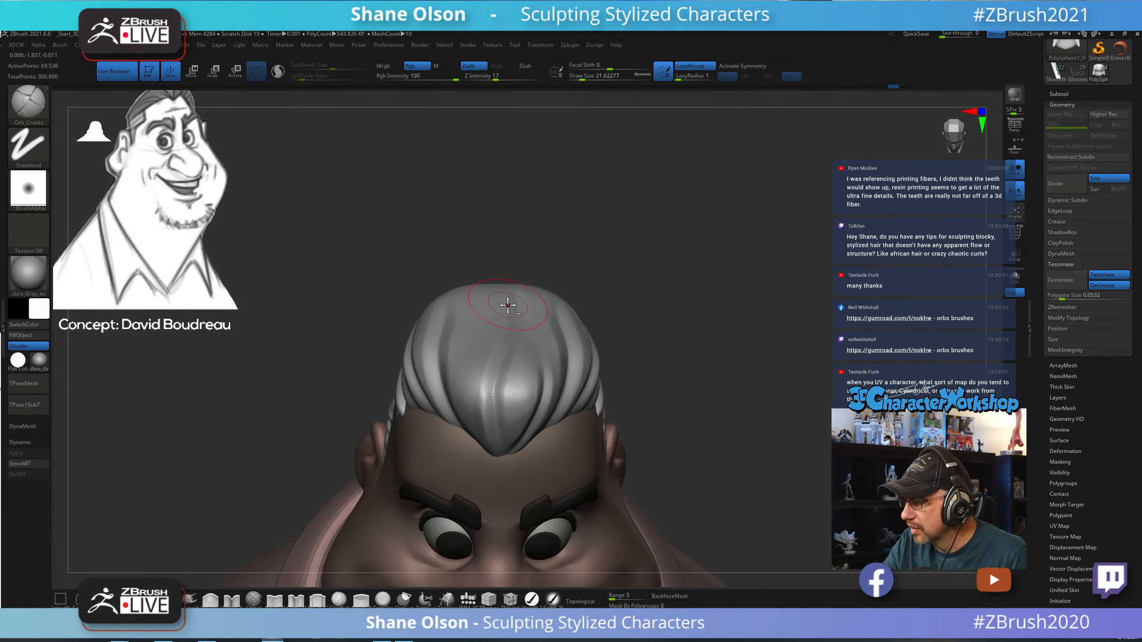
{"action": "right_click_drag", "start_coordinate": [517, 454], "coordinate": [655, 424]}
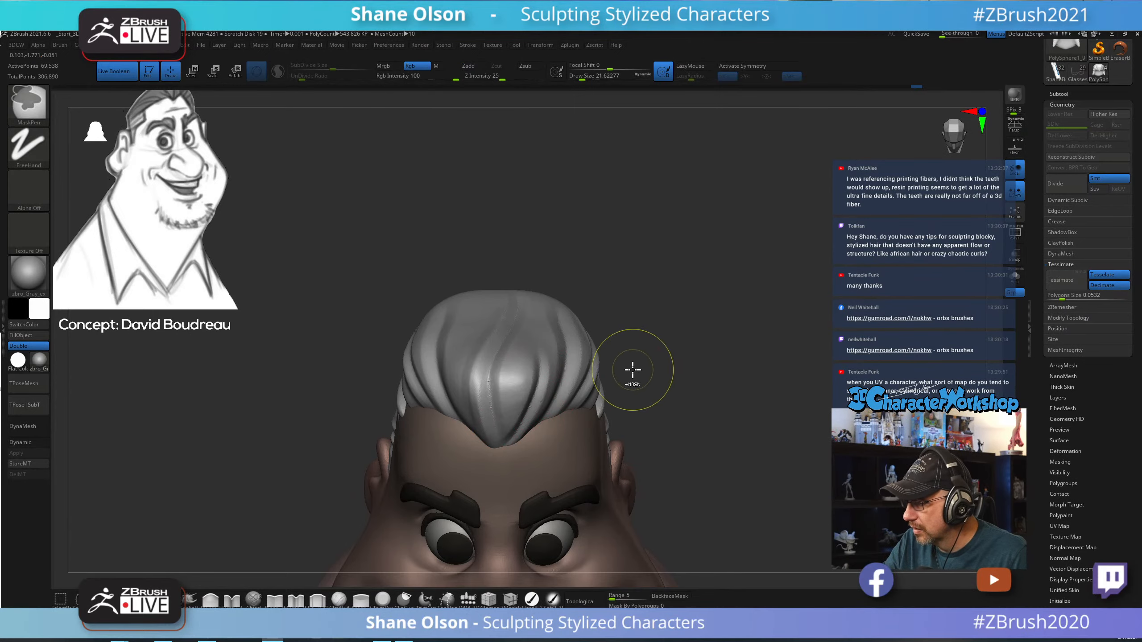
Carve a long off-centre groove from the widow's peak over the top and smooth its back end.
{"action": "left_click_drag", "start_coordinate": [594, 300], "coordinate": [566, 399]}
{"action": "left_click_drag", "start_coordinate": [613, 203], "coordinate": [721, 290]}
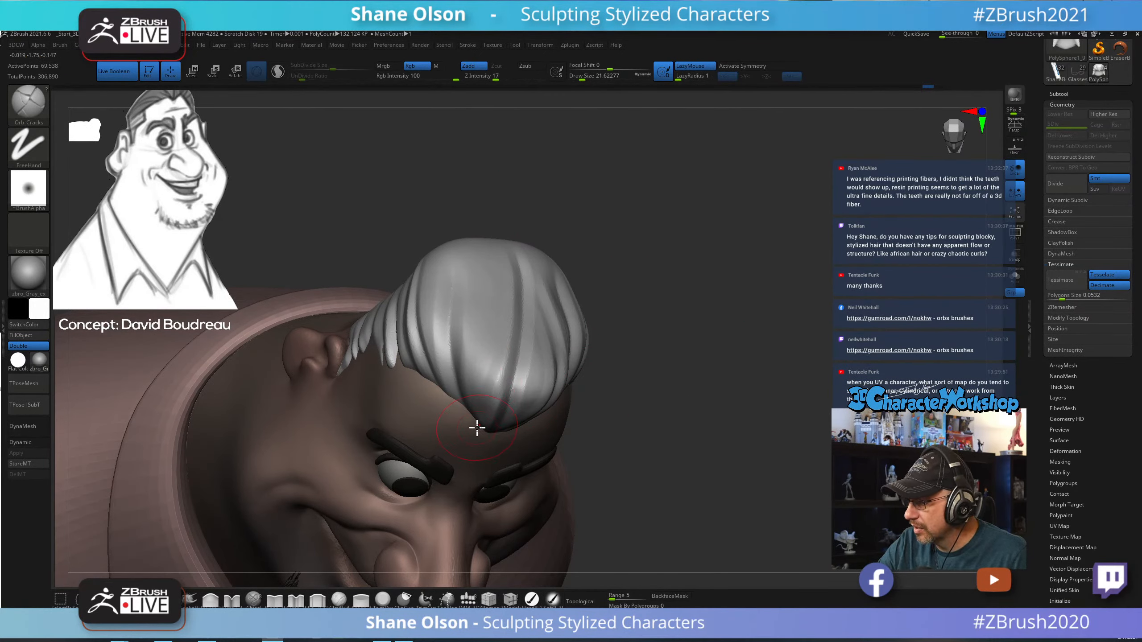
{"action": "mouse_move", "coordinate": [681, 354]}
{"action": "left_mouse_down"}
{"action": "mouse_move", "coordinate": [711, 342]}
{"action": "mouse_move", "coordinate": [722, 397]}
{"action": "mouse_move", "coordinate": [683, 427]}
{"action": "mouse_move", "coordinate": [726, 408]}
{"action": "mouse_move", "coordinate": [689, 416]}
{"action": "left_mouse_up"}
{"action": "key", "text": "shift"}
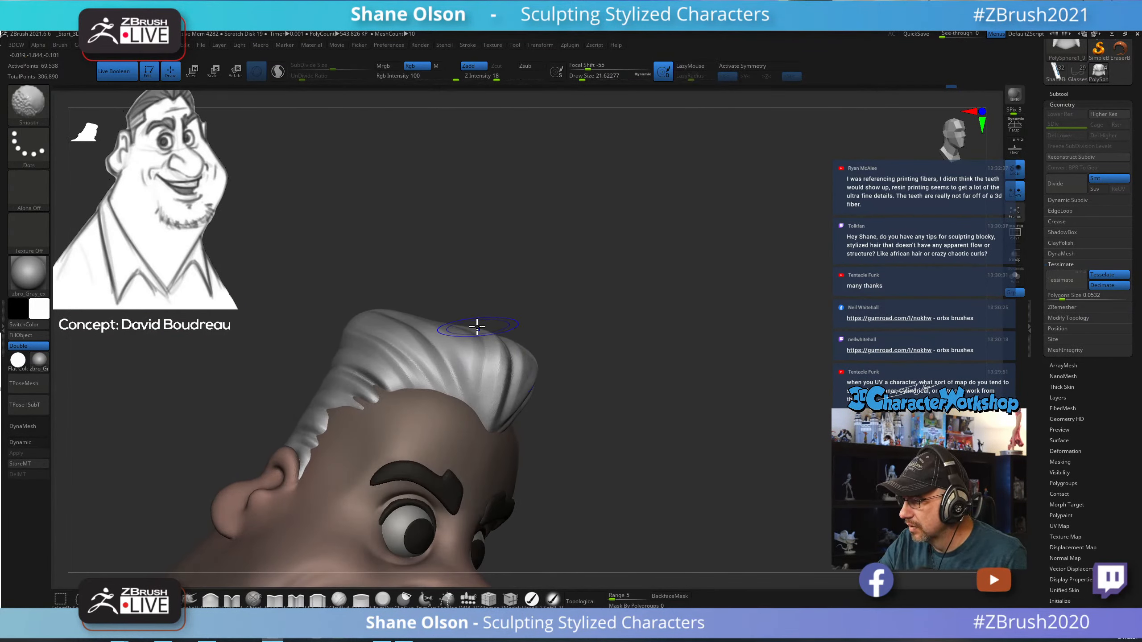
{"action": "left_click_drag", "start_coordinate": [562, 402], "coordinate": [735, 390]}
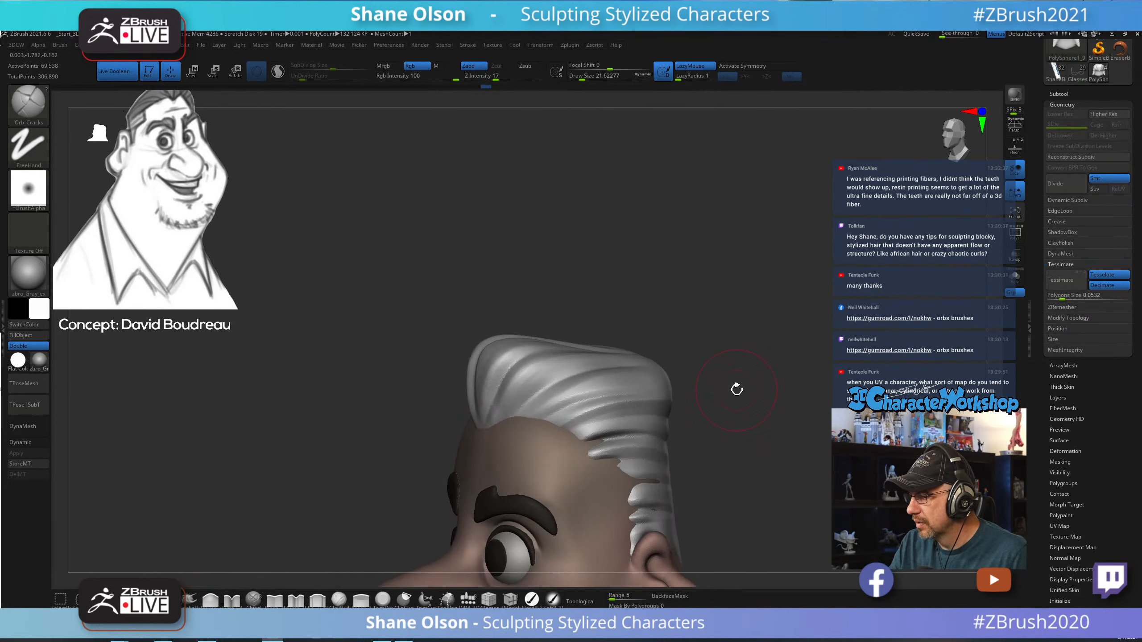
Smooth the front lock, reduce the draw size to about 10.5 and carve fine grooves rising from the tip of the widow's peak.
{"action": "left_click_drag", "start_coordinate": [497, 368], "coordinate": [540, 346], "text": "shift"}
{"action": "mouse_move", "coordinate": [499, 395]}
{"action": "left_mouse_down"}
{"action": "mouse_move", "coordinate": [551, 402]}
{"action": "mouse_move", "coordinate": [531, 443]}
{"action": "left_mouse_up"}
{"action": "right_click_drag", "start_coordinate": [531, 443], "coordinate": [520, 451]}
{"action": "key", "text": "s"}
{"action": "left_click_drag", "start_coordinate": [521, 452], "coordinate": [481, 484]}
{"action": "left_click_drag", "start_coordinate": [499, 418], "coordinate": [487, 458]}
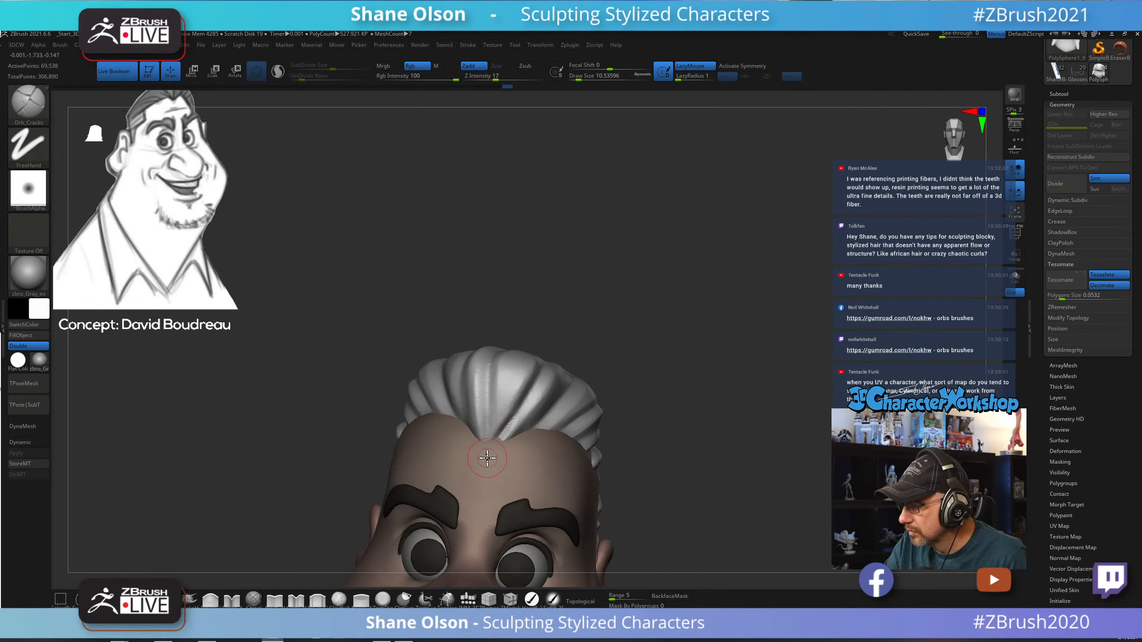
{"action": "mouse_move", "coordinate": [488, 381]}
{"action": "left_mouse_down"}
{"action": "mouse_move", "coordinate": [484, 446]}
{"action": "mouse_move", "coordinate": [490, 366]}
{"action": "left_mouse_up"}
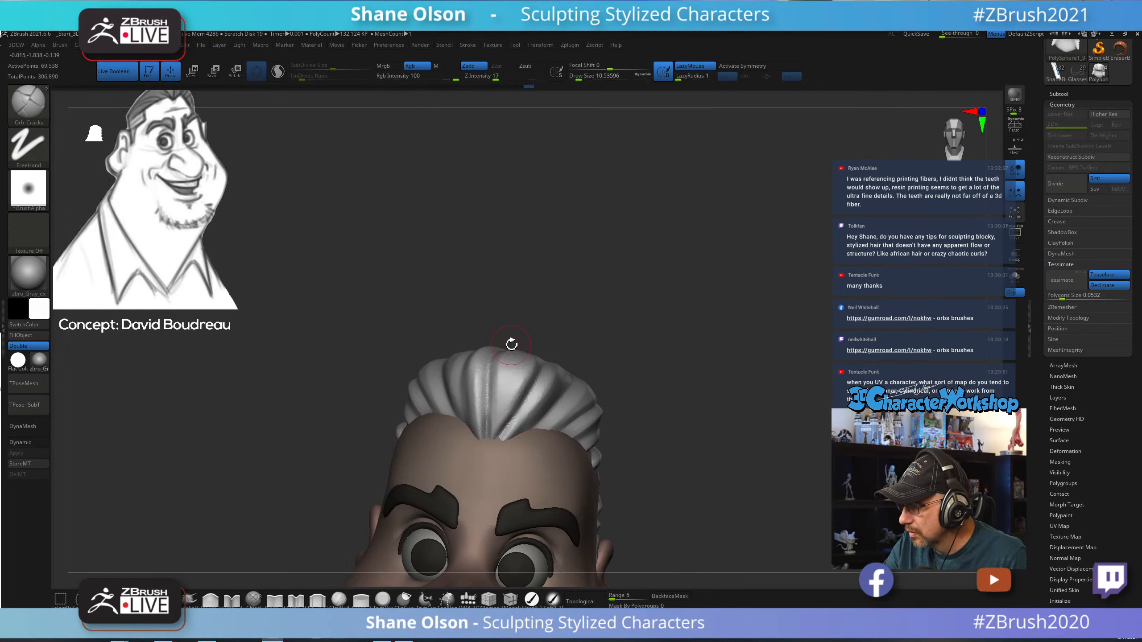
{"action": "key", "text": "shift"}
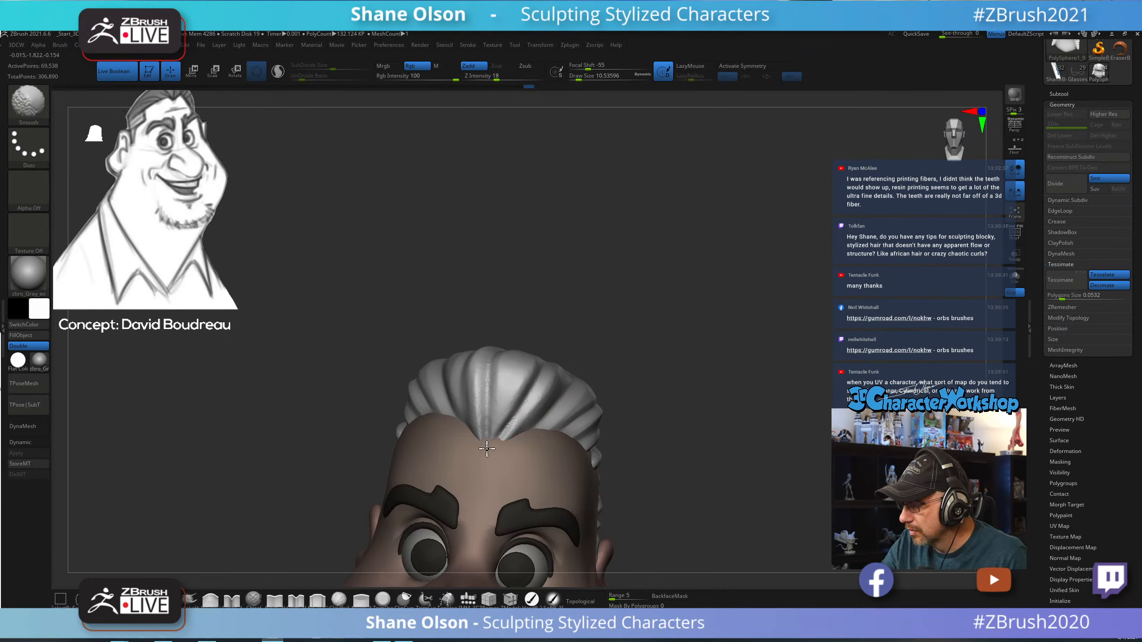
Smooth the tip of the widow's peak, set the draw size to about 15.6 and refine the grooves along the front hairline.
{"action": "left_click_drag", "start_coordinate": [487, 449], "coordinate": [489, 447], "text": "shift"}
{"action": "mouse_move", "coordinate": [657, 456]}
{"action": "left_mouse_down"}
{"action": "mouse_move", "coordinate": [621, 459]}
{"action": "mouse_move", "coordinate": [671, 450]}
{"action": "mouse_move", "coordinate": [568, 448]}
{"action": "left_mouse_up"}
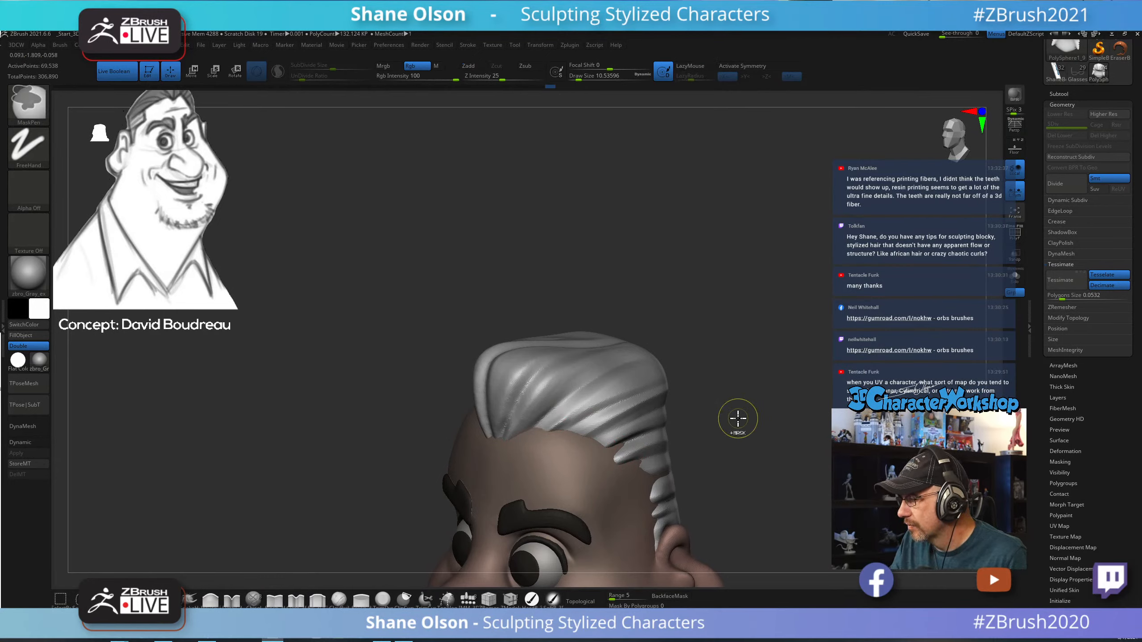
{"action": "key", "text": "s"}
{"action": "left_click_drag", "start_coordinate": [720, 428], "coordinate": [681, 445]}
{"action": "key", "text": "s"}
{"action": "left_click_drag", "start_coordinate": [541, 448], "coordinate": [544, 448]}
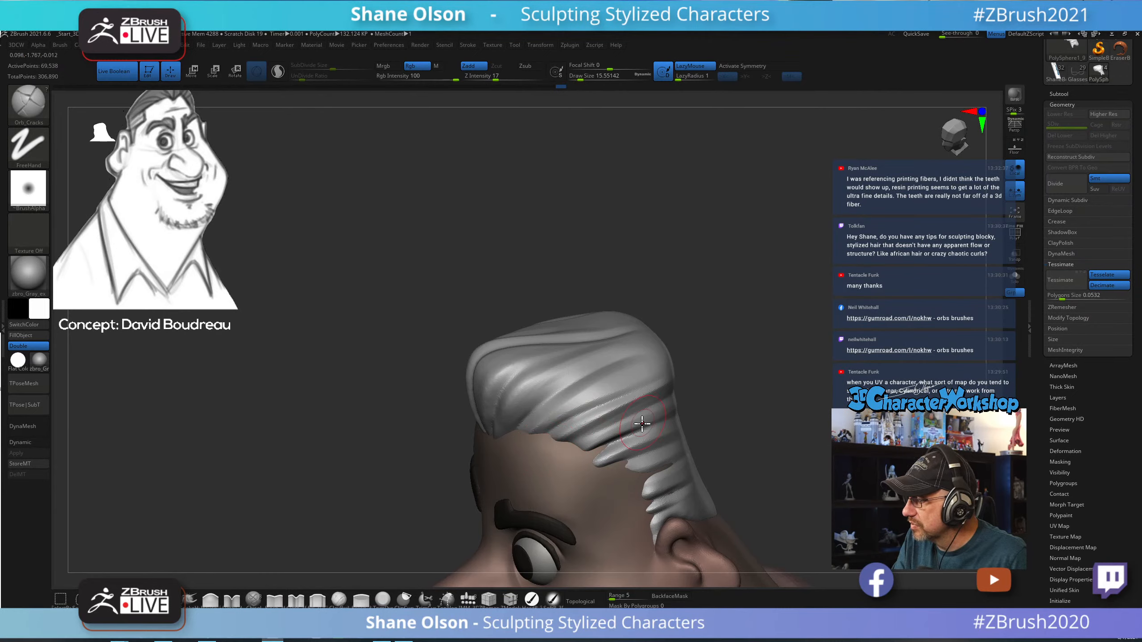
{"action": "mouse_move", "coordinate": [729, 408]}
{"action": "left_mouse_down"}
{"action": "mouse_move", "coordinate": [704, 404]}
{"action": "mouse_move", "coordinate": [729, 396]}
{"action": "mouse_move", "coordinate": [689, 422]}
{"action": "mouse_move", "coordinate": [752, 446]}
{"action": "mouse_move", "coordinate": [793, 431]}
{"action": "mouse_move", "coordinate": [785, 467]}
{"action": "mouse_move", "coordinate": [796, 468]}
{"action": "mouse_move", "coordinate": [742, 472]}
{"action": "mouse_move", "coordinate": [760, 472]}
{"action": "mouse_move", "coordinate": [725, 374]}
{"action": "mouse_move", "coordinate": [721, 403]}
{"action": "mouse_move", "coordinate": [632, 411]}
{"action": "left_mouse_up"}
{"action": "key", "text": "shift"}
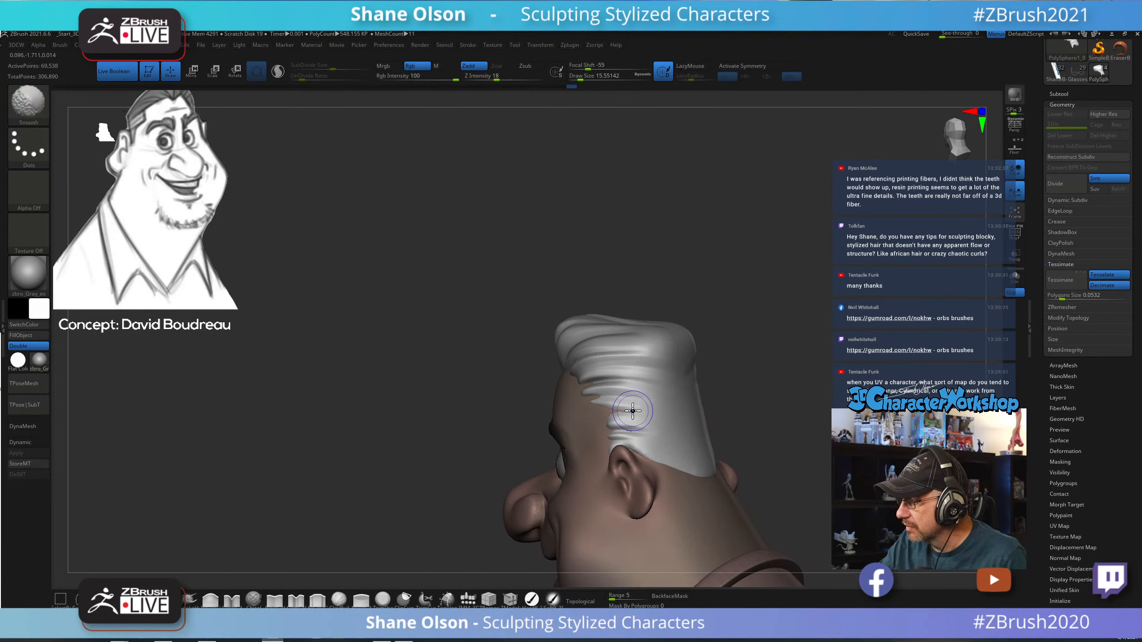
Puff up the swept-back strands on the side of the head above the ear with the Inflate brush.
{"action": "right_click_drag", "start_coordinate": [664, 405], "coordinate": [656, 474], "text": "alt"}
{"action": "left_click", "coordinate": [228, 603]}
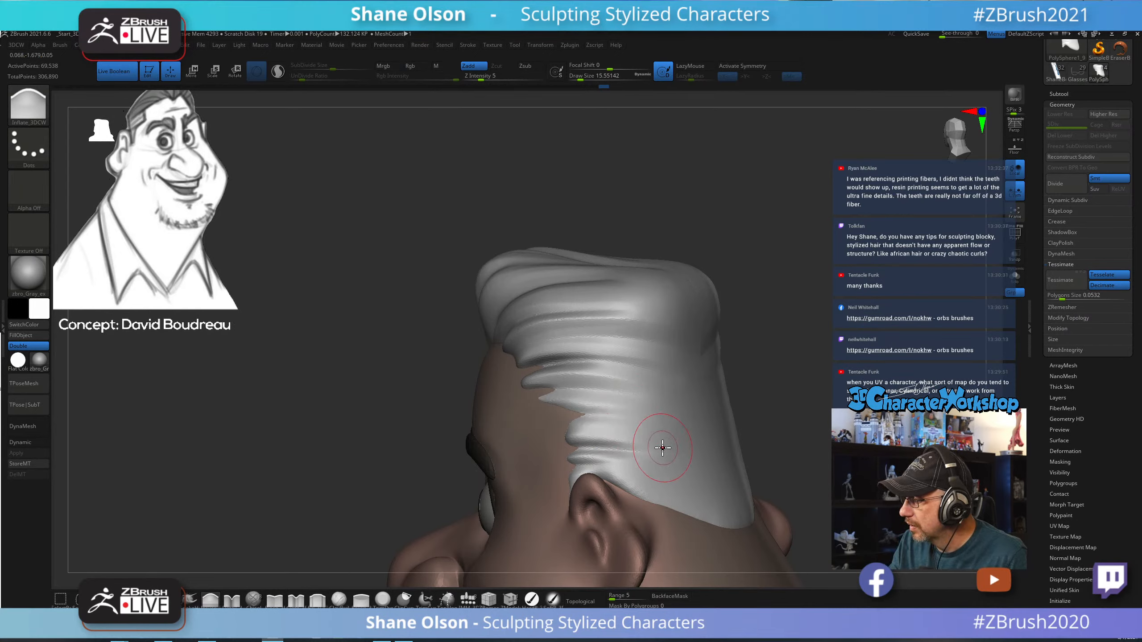
{"action": "mouse_move", "coordinate": [797, 432]}
{"action": "left_mouse_down"}
{"action": "mouse_move", "coordinate": [777, 395]}
{"action": "mouse_move", "coordinate": [785, 464]}
{"action": "mouse_move", "coordinate": [807, 434]}
{"action": "mouse_move", "coordinate": [827, 450]}
{"action": "mouse_move", "coordinate": [790, 422]}
{"action": "left_mouse_up"}
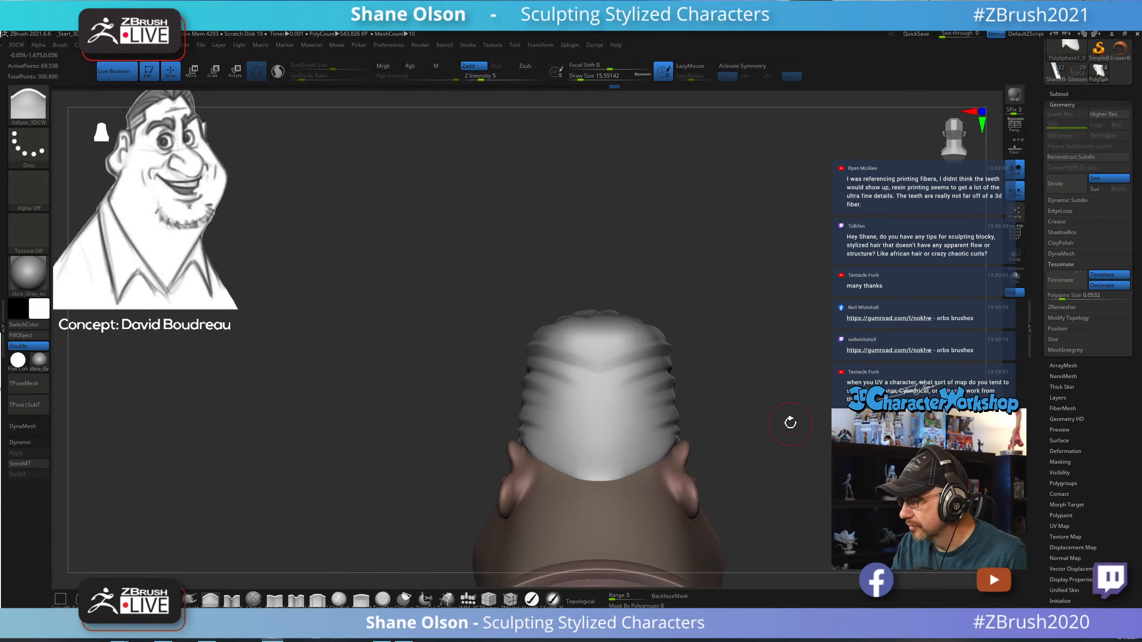
Switch to the Orb_Cracks brush, raise the draw size to about 23.6 and carve mirrored grooves at the lower back of the hair.
{"action": "key", "text": "b"}
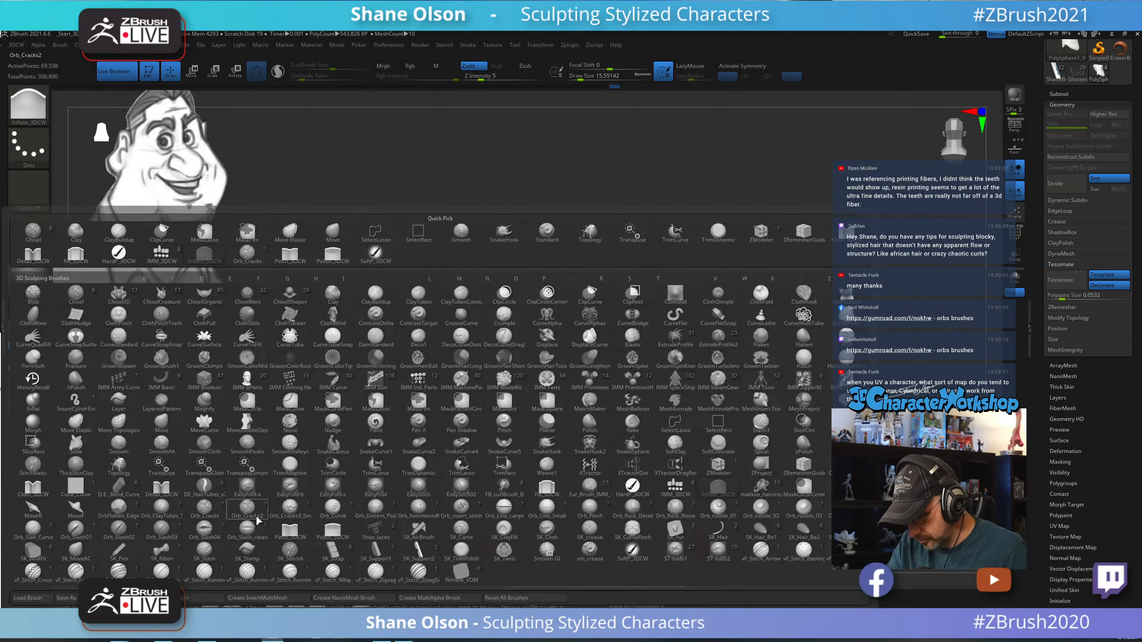
{"action": "key", "text": "o"}
{"action": "left_click", "coordinate": [207, 511]}
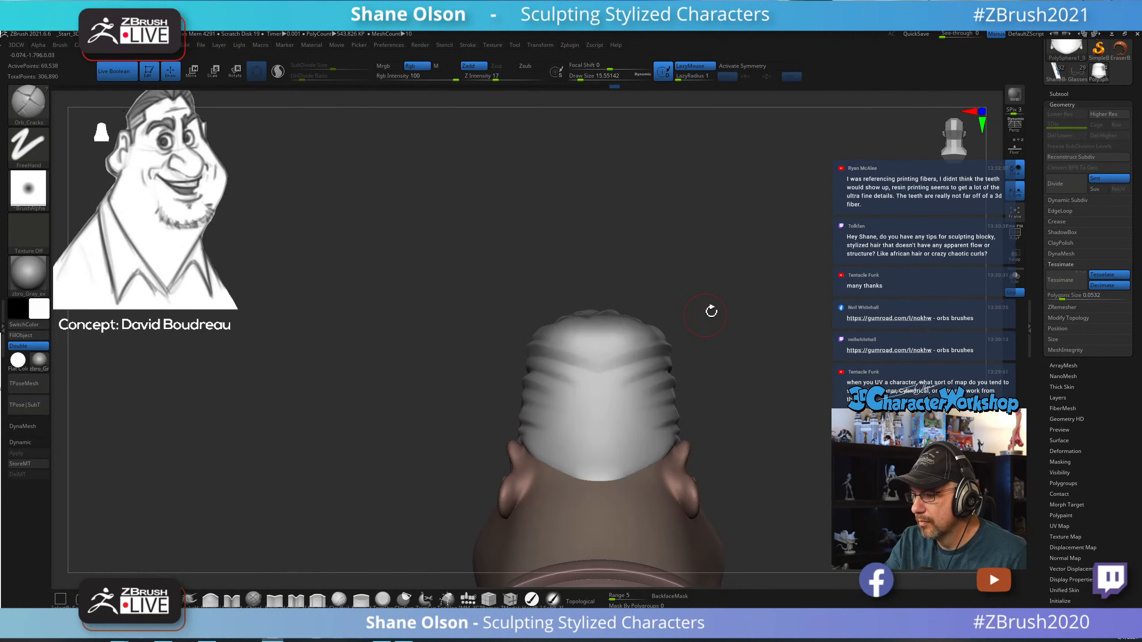
{"action": "mouse_move", "coordinate": [720, 421]}
{"action": "left_mouse_down"}
{"action": "mouse_move", "coordinate": [593, 450]}
{"action": "mouse_move", "coordinate": [530, 496]}
{"action": "left_mouse_up"}
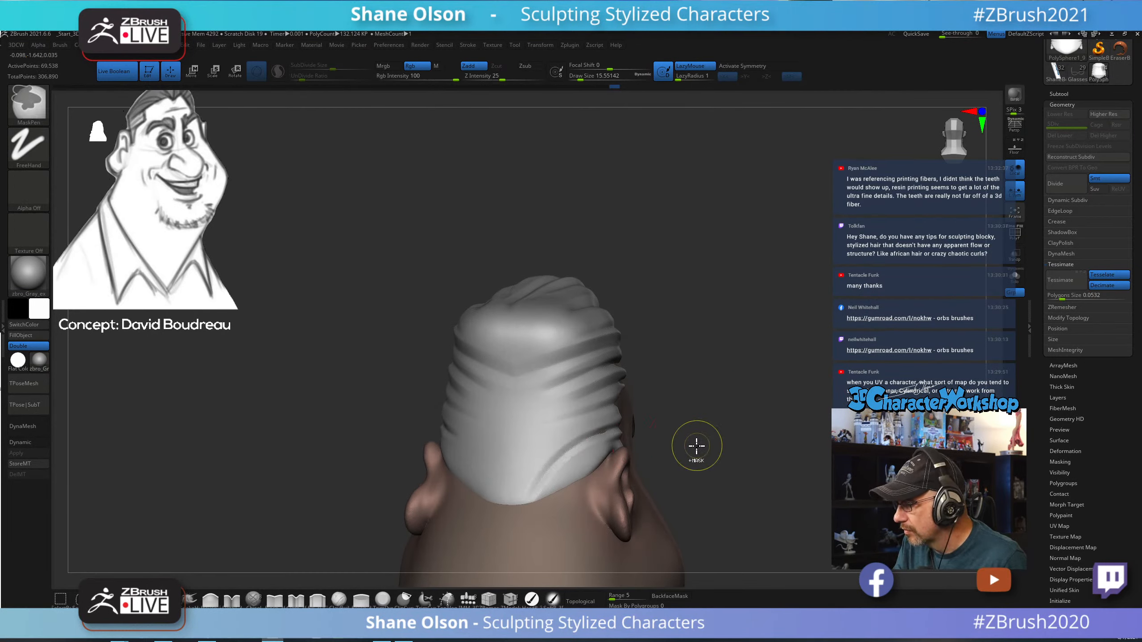
{"action": "key", "text": "ctrl+z"}
{"action": "key", "text": "bracketright"}
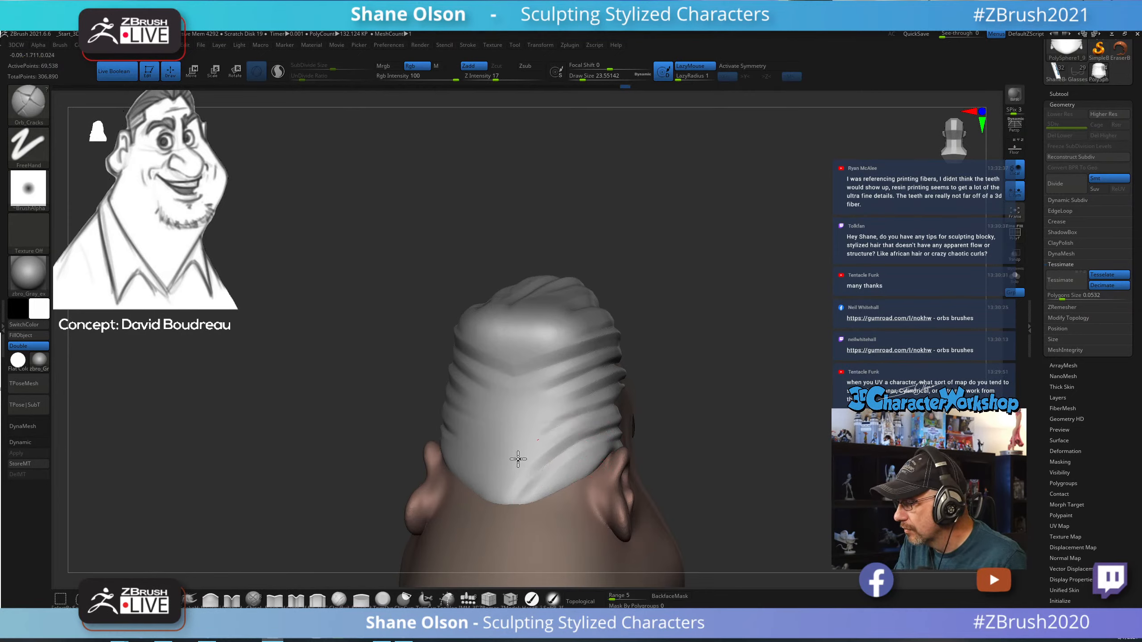
{"action": "mouse_move", "coordinate": [591, 408]}
{"action": "right_mouse_down"}
{"action": "mouse_move", "coordinate": [627, 449]}
{"action": "mouse_move", "coordinate": [692, 446]}
{"action": "right_mouse_up"}
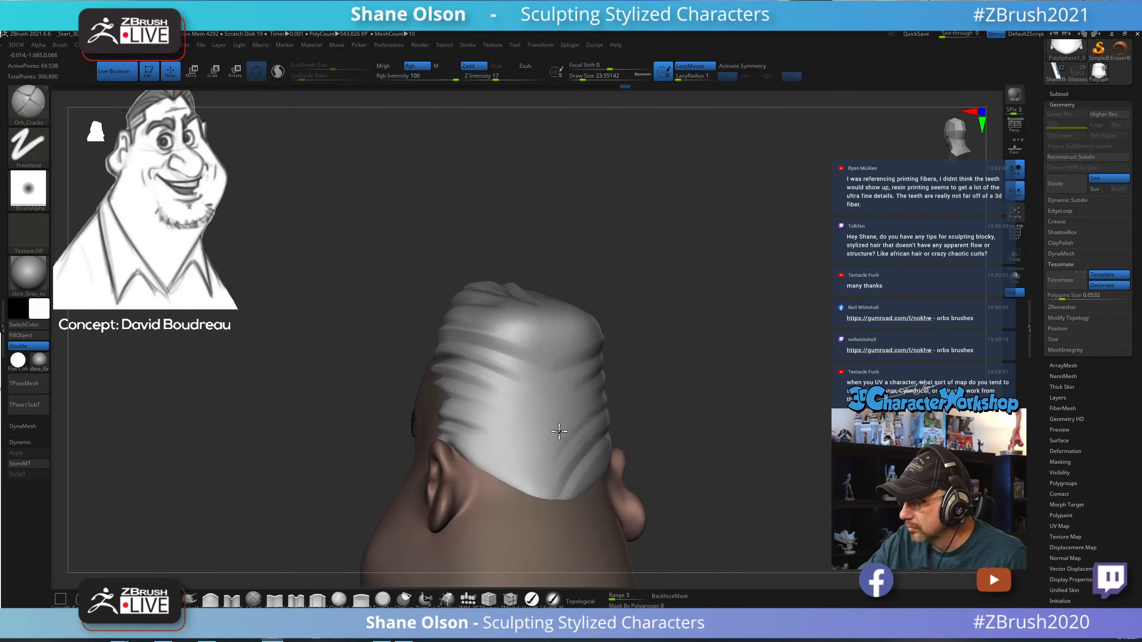
Carve diagonal strand grooves down the back of the head so they meet in V shapes at the centre.
{"action": "right_click_drag", "start_coordinate": [560, 433], "coordinate": [505, 425]}
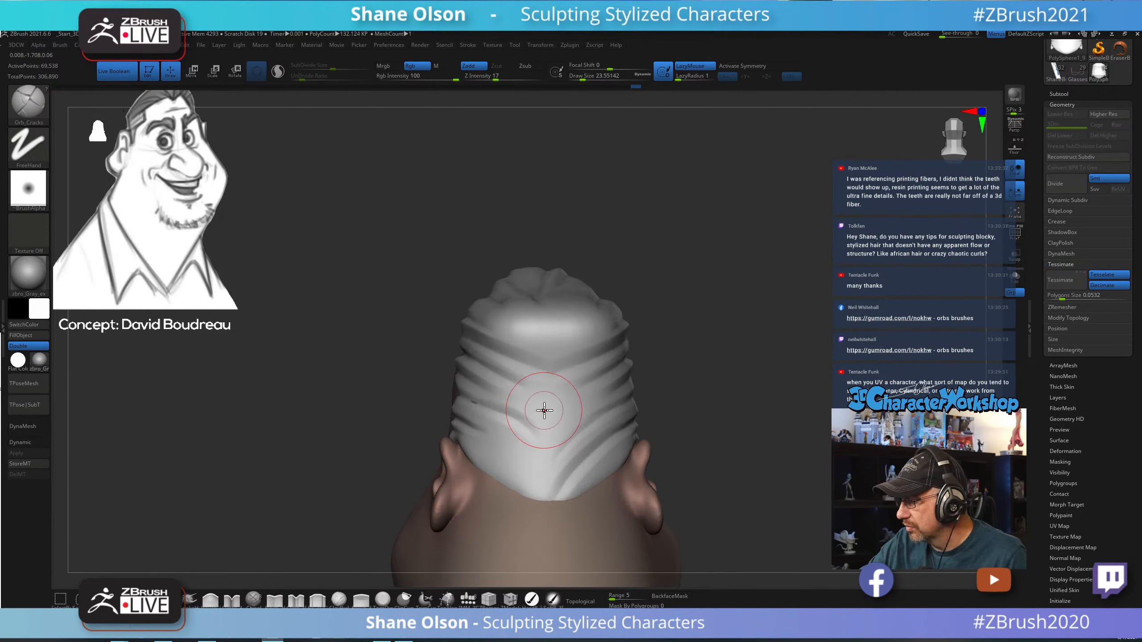
{"action": "left_click_drag", "start_coordinate": [467, 402], "coordinate": [548, 451]}
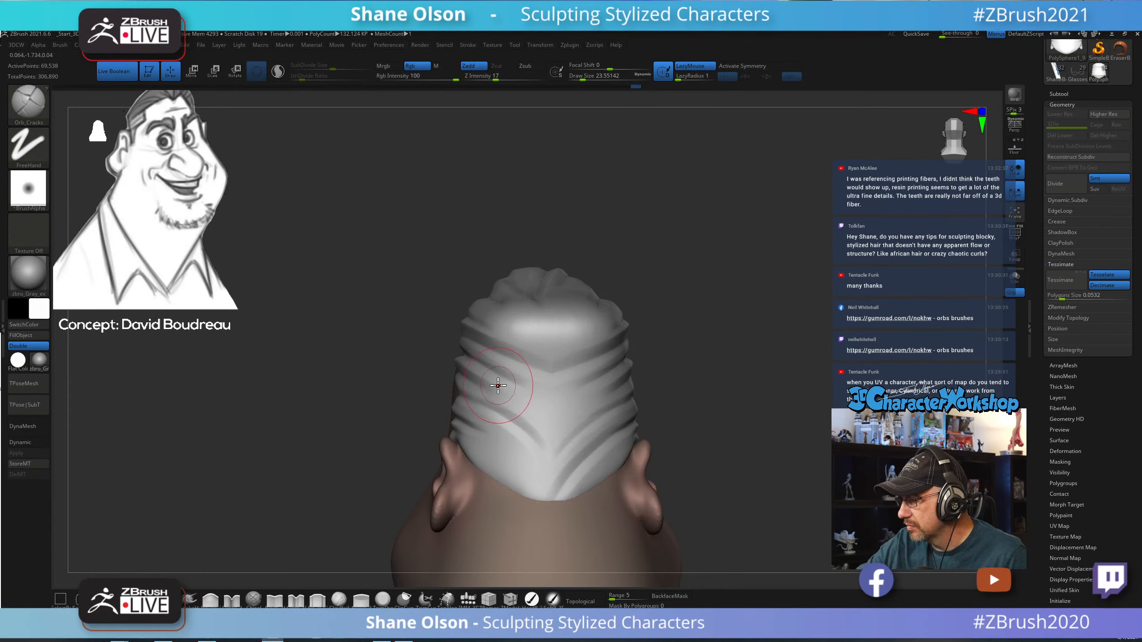
{"action": "left_click_drag", "start_coordinate": [487, 371], "coordinate": [552, 406]}
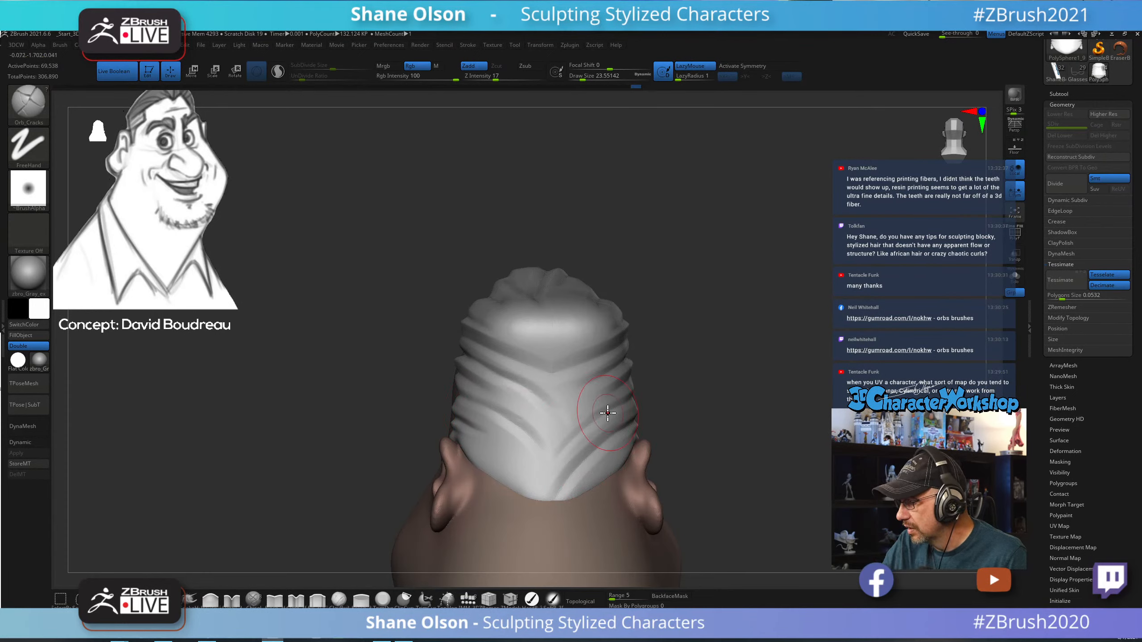
{"action": "left_click_drag", "start_coordinate": [690, 431], "coordinate": [790, 451]}
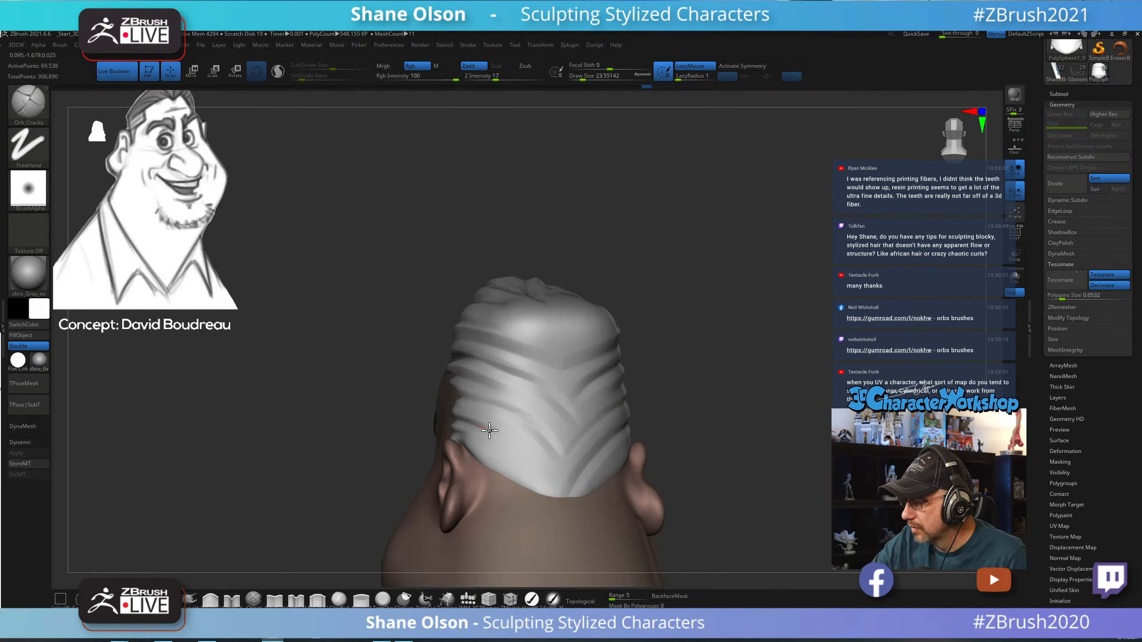
{"action": "key", "text": "ctrl"}
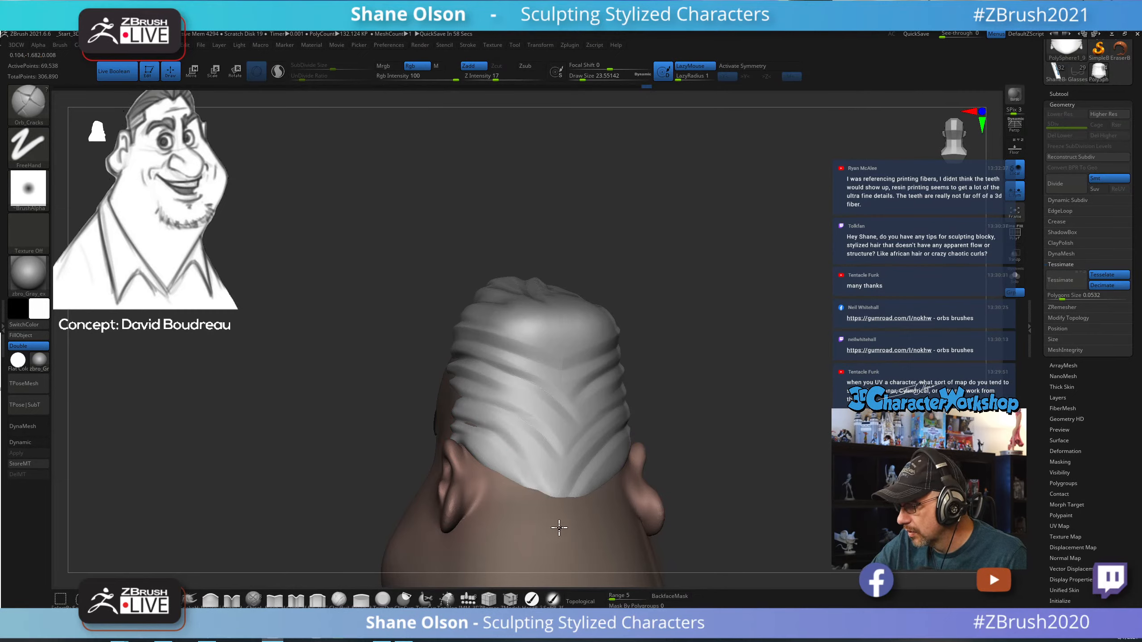
Carve short downward grooves into the hair's lower edge at the nape.
{"action": "mouse_move", "coordinate": [723, 491]}
{"action": "left_mouse_down"}
{"action": "mouse_move", "coordinate": [752, 496]}
{"action": "mouse_move", "coordinate": [724, 513]}
{"action": "mouse_move", "coordinate": [719, 490]}
{"action": "mouse_move", "coordinate": [693, 503]}
{"action": "mouse_move", "coordinate": [707, 481]}
{"action": "left_mouse_up"}
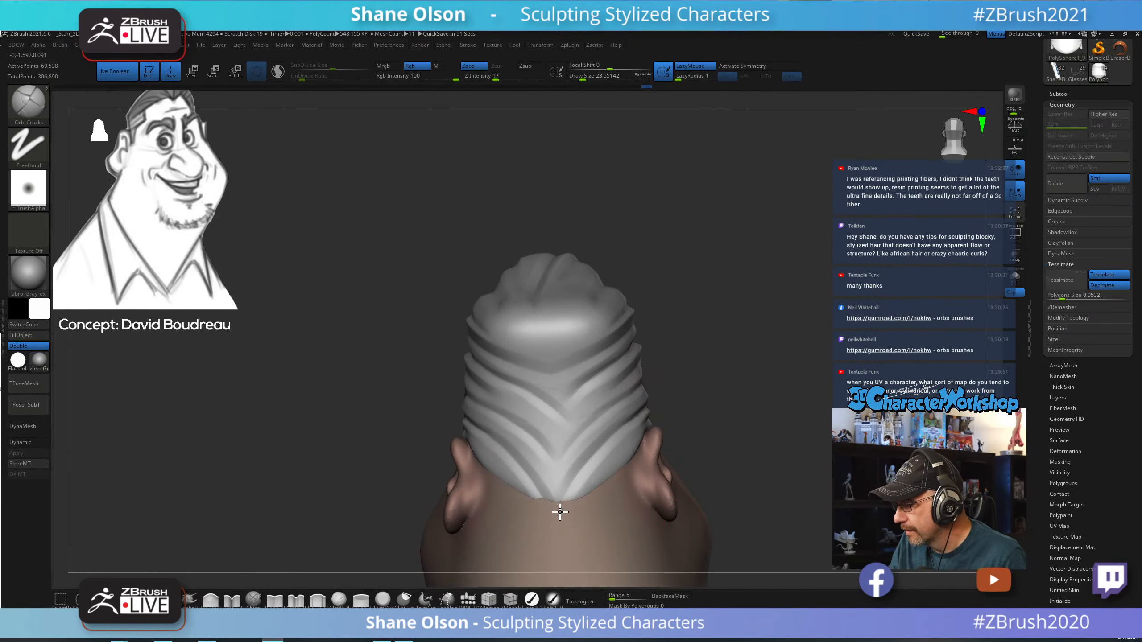
{"action": "right_click_drag", "start_coordinate": [575, 500], "coordinate": [597, 504]}
{"action": "left_click_drag", "start_coordinate": [623, 458], "coordinate": [599, 490]}
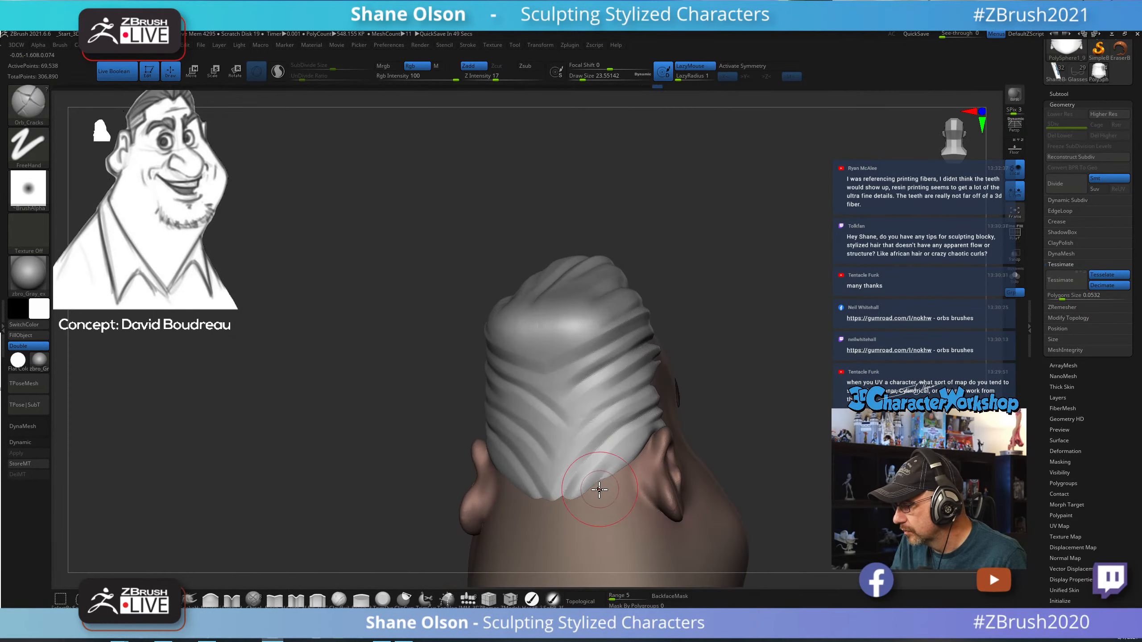
{"action": "mouse_move", "coordinate": [792, 461]}
{"action": "left_mouse_down"}
{"action": "mouse_move", "coordinate": [737, 484]}
{"action": "mouse_move", "coordinate": [782, 419]}
{"action": "mouse_move", "coordinate": [757, 459]}
{"action": "mouse_move", "coordinate": [737, 446]}
{"action": "mouse_move", "coordinate": [711, 382]}
{"action": "mouse_move", "coordinate": [576, 378]}
{"action": "left_mouse_up"}
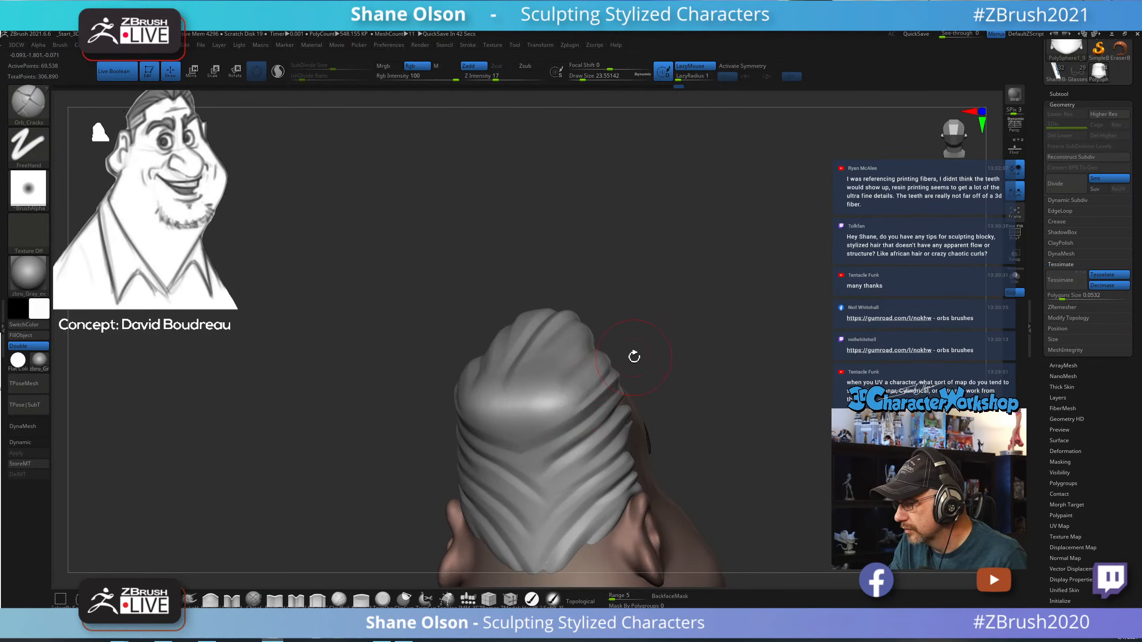
Reduce the draw size to about 14.2 and smooth the front lock at the widow's peak.
{"action": "mouse_move", "coordinate": [789, 414]}
{"action": "left_mouse_down"}
{"action": "mouse_move", "coordinate": [818, 449]}
{"action": "mouse_move", "coordinate": [756, 457]}
{"action": "mouse_move", "coordinate": [810, 450]}
{"action": "mouse_move", "coordinate": [805, 467]}
{"action": "mouse_move", "coordinate": [763, 463]}
{"action": "mouse_move", "coordinate": [704, 324]}
{"action": "mouse_move", "coordinate": [742, 426]}
{"action": "mouse_move", "coordinate": [759, 430]}
{"action": "mouse_move", "coordinate": [729, 441]}
{"action": "mouse_move", "coordinate": [627, 400]}
{"action": "mouse_move", "coordinate": [667, 491]}
{"action": "left_mouse_up"}
{"action": "key", "text": "s"}
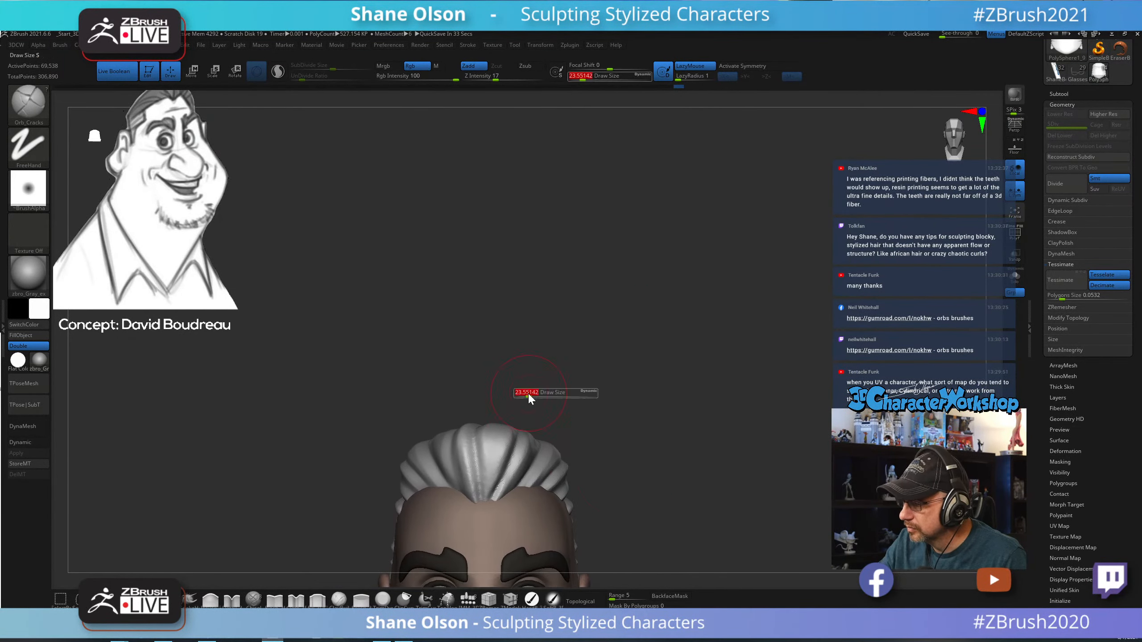
{"action": "left_click_drag", "start_coordinate": [526, 394], "coordinate": [525, 393]}
{"action": "left_click_drag", "start_coordinate": [666, 369], "coordinate": [675, 432]}
{"action": "left_click_drag", "start_coordinate": [509, 464], "coordinate": [513, 488], "text": "shift"}
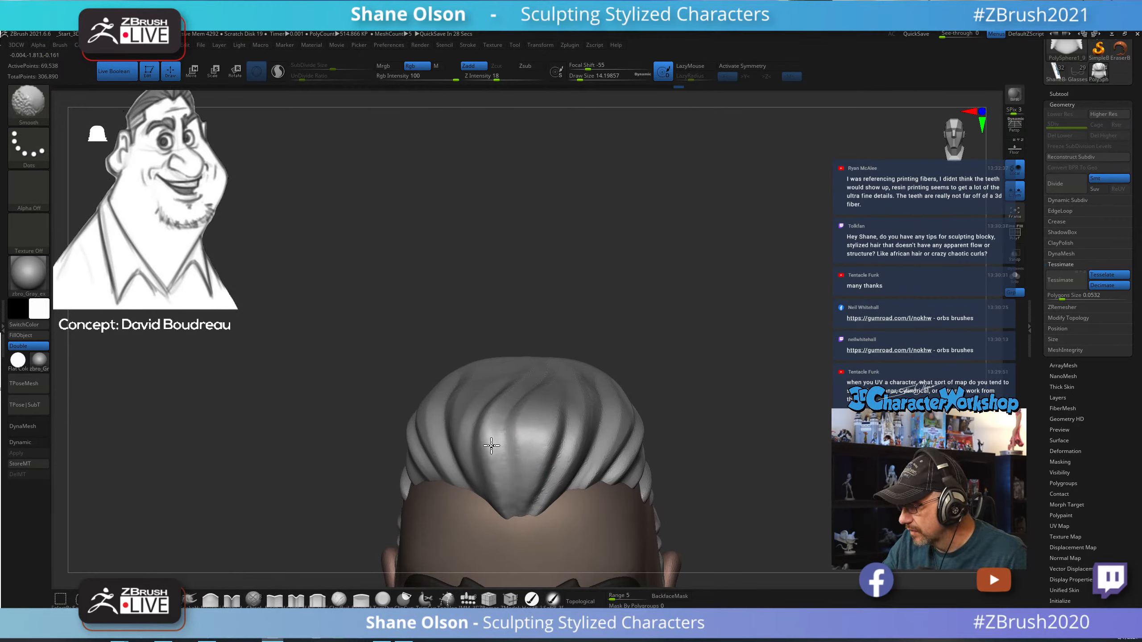
{"action": "mouse_move", "coordinate": [517, 519]}
{"action": "right_mouse_down"}
{"action": "mouse_move", "coordinate": [546, 421]}
{"action": "mouse_move", "coordinate": [536, 458]}
{"action": "mouse_move", "coordinate": [568, 406]}
{"action": "mouse_move", "coordinate": [553, 417]}
{"action": "right_mouse_up"}
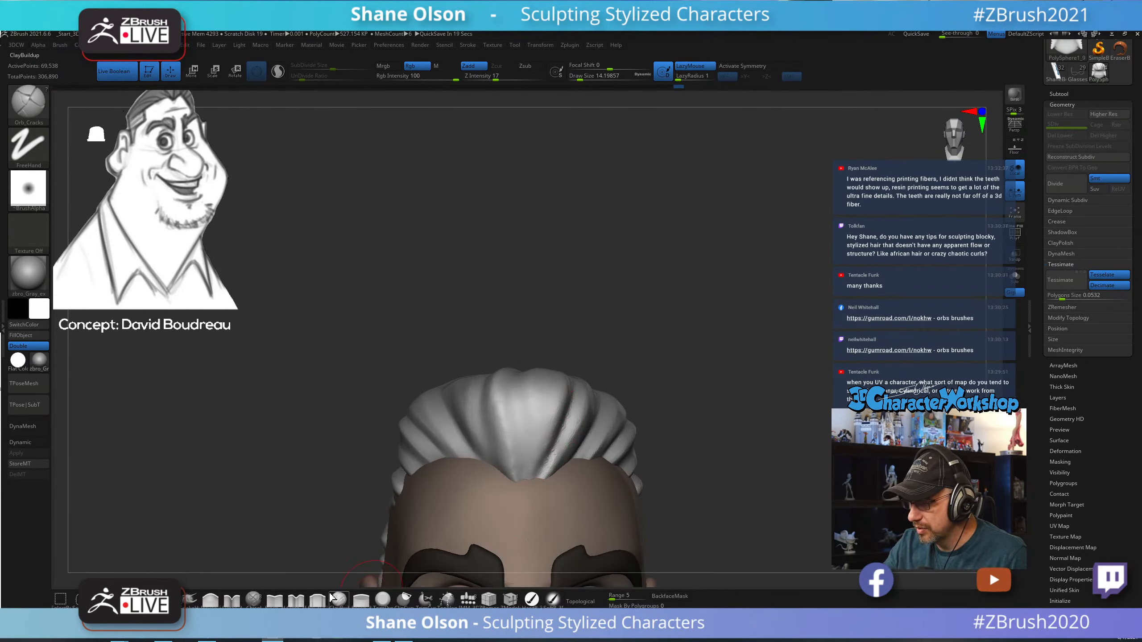
Pinch the front lock's central ridges from the top of the hair to the widow's peak, undoing the last stroke.
{"action": "left_click", "coordinate": [295, 599]}
{"action": "right_click_drag", "start_coordinate": [503, 395], "coordinate": [514, 396]}
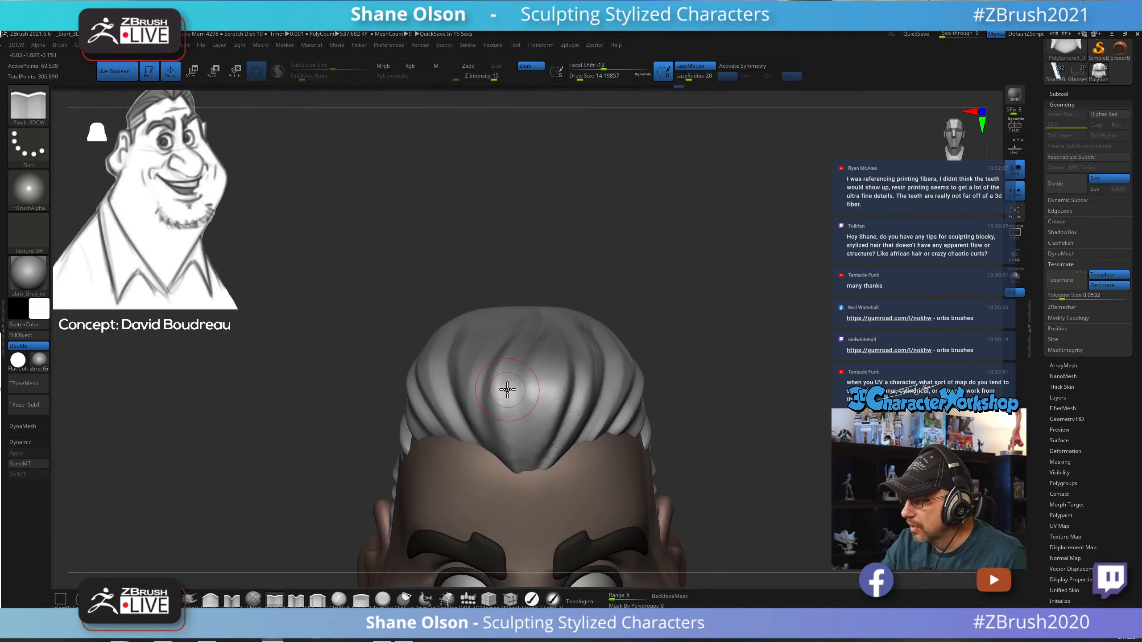
{"action": "mouse_move", "coordinate": [508, 349]}
{"action": "left_mouse_down"}
{"action": "mouse_move", "coordinate": [499, 415]}
{"action": "mouse_move", "coordinate": [514, 453]}
{"action": "left_mouse_up"}
{"action": "right_click_drag", "start_coordinate": [566, 384], "coordinate": [541, 450]}
{"action": "mouse_move", "coordinate": [750, 434]}
{"action": "right_mouse_down"}
{"action": "mouse_move", "coordinate": [764, 382]}
{"action": "mouse_move", "coordinate": [729, 354]}
{"action": "right_mouse_up"}
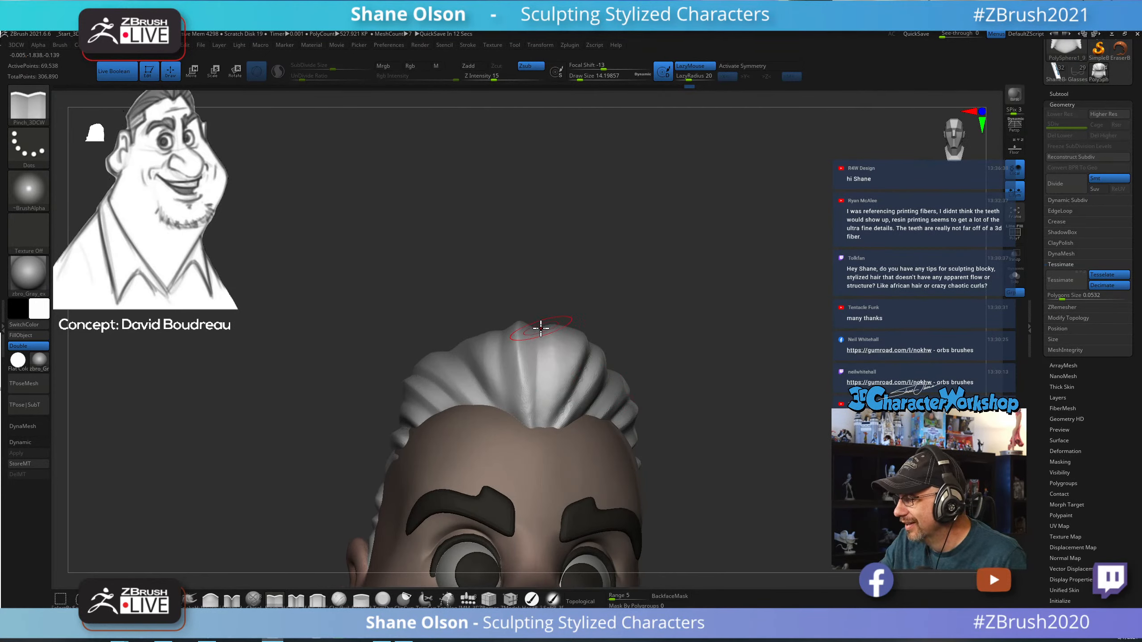
{"action": "left_click_drag", "start_coordinate": [538, 327], "coordinate": [543, 453]}
{"action": "mouse_move", "coordinate": [658, 371]}
{"action": "right_mouse_down"}
{"action": "mouse_move", "coordinate": [649, 378]}
{"action": "mouse_move", "coordinate": [697, 381]}
{"action": "right_mouse_up"}
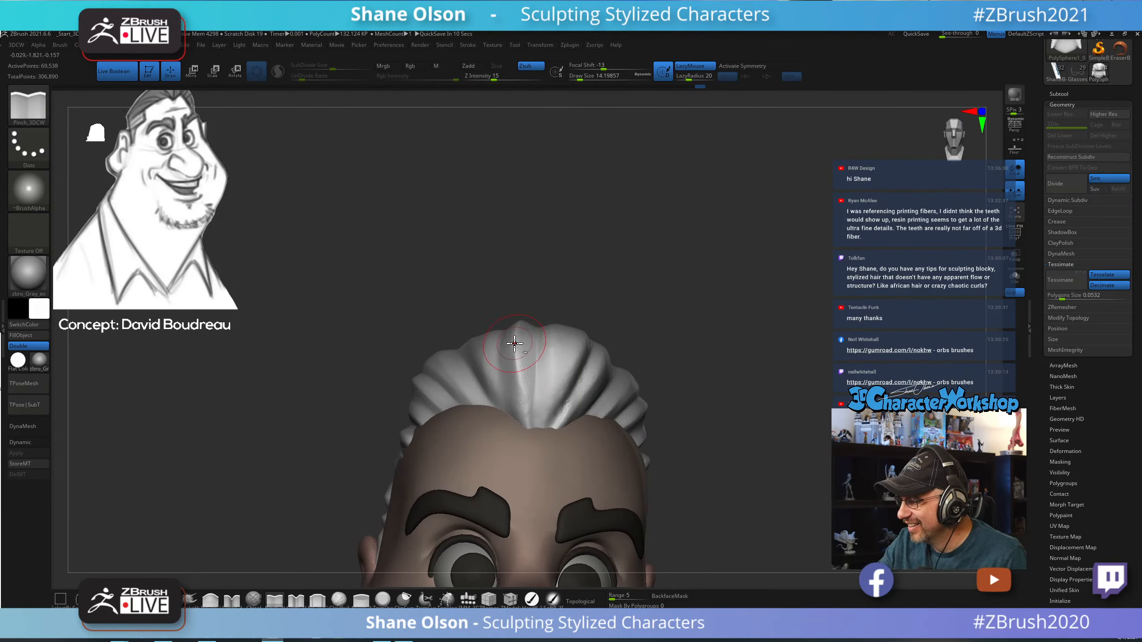
{"action": "left_click_drag", "start_coordinate": [513, 340], "coordinate": [535, 473]}
{"action": "key", "text": "ctrl+z"}
Reduce the draw size to about 10.5 and smooth the strands just above the widow's peak.
{"action": "key", "text": "s"}
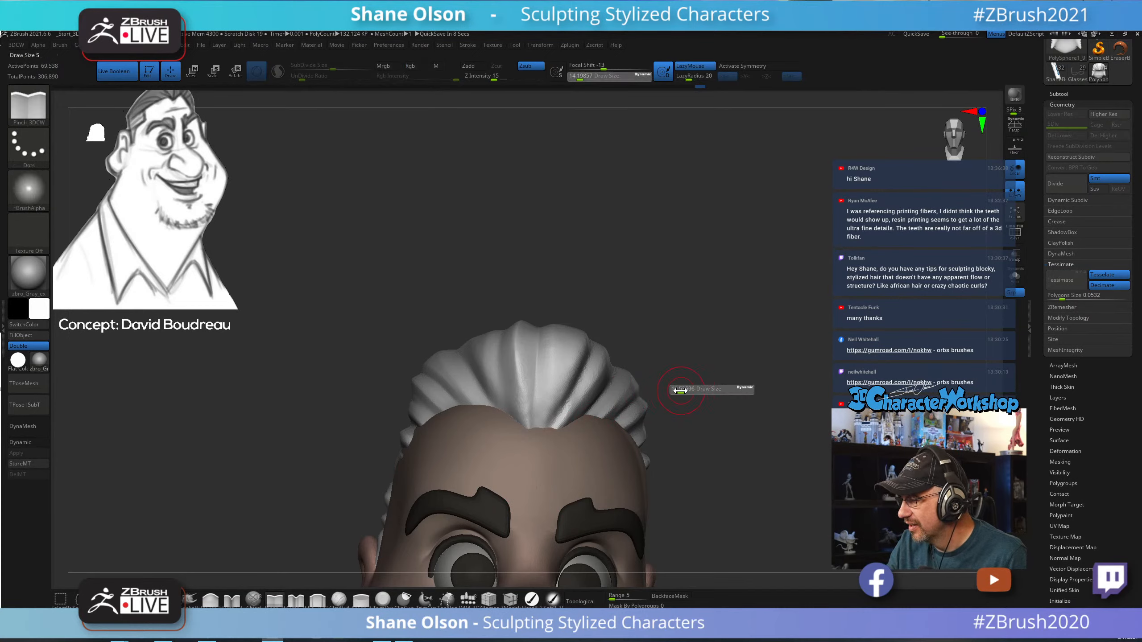
{"action": "left_click_drag", "start_coordinate": [675, 387], "coordinate": [670, 388]}
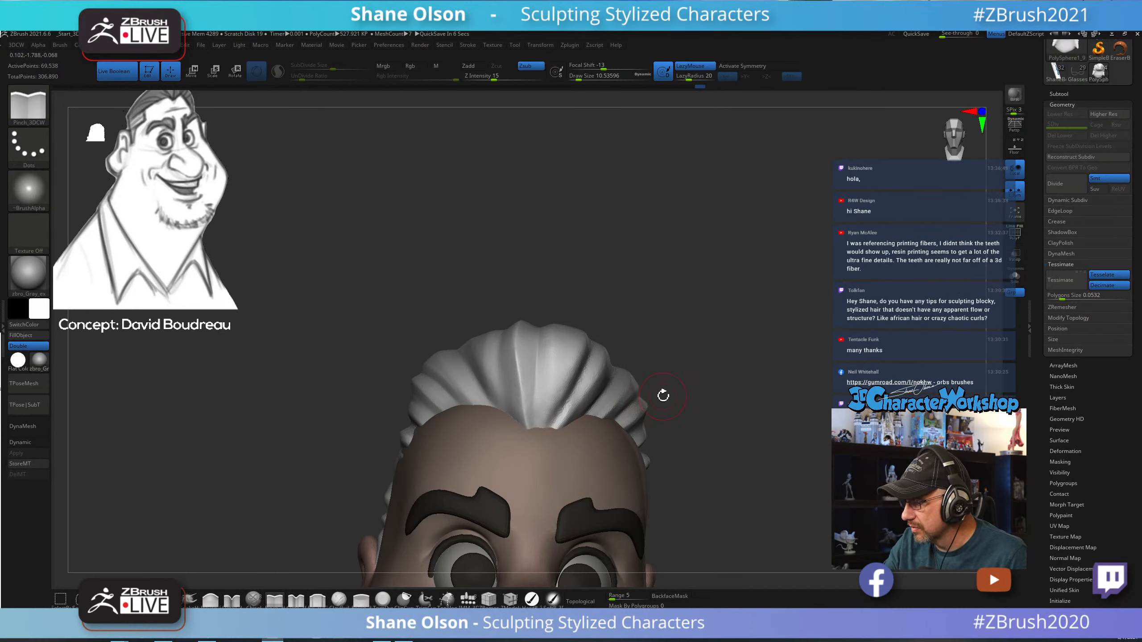
{"action": "right_click_drag", "start_coordinate": [704, 380], "coordinate": [638, 379]}
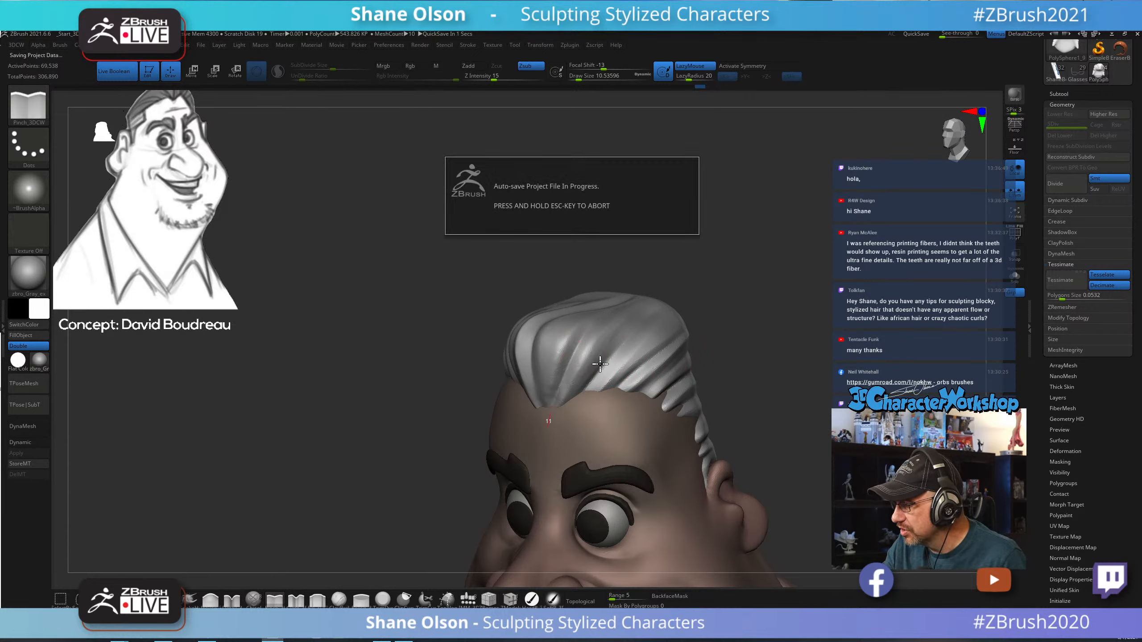
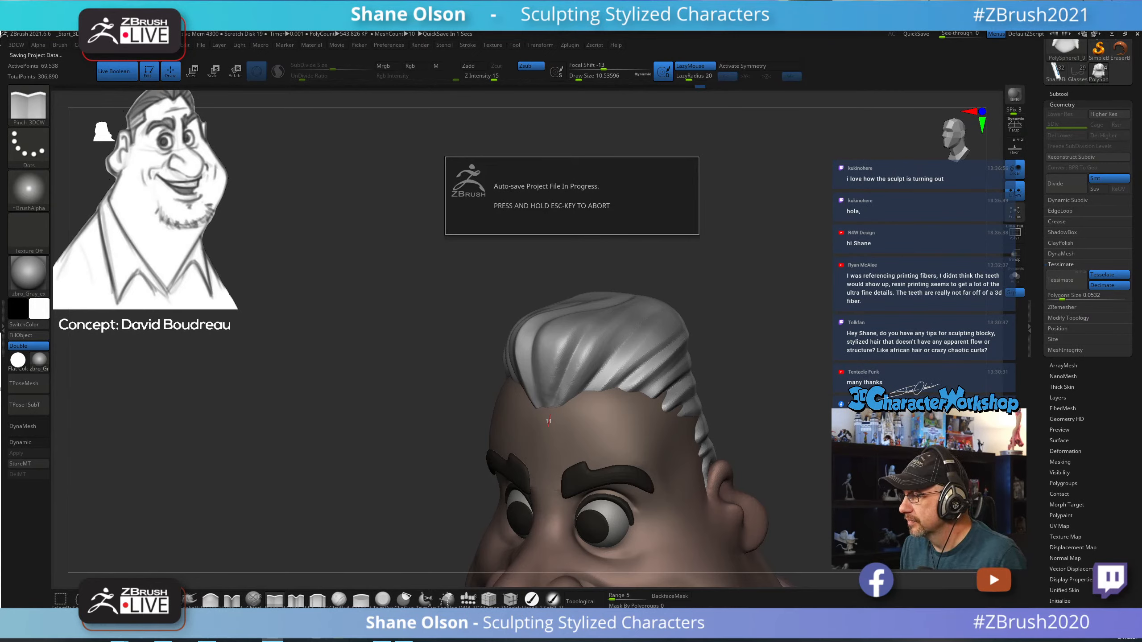
{"action": "mouse_move", "coordinate": [636, 271]}
{"action": "left_mouse_down"}
{"action": "mouse_move", "coordinate": [755, 214]}
{"action": "mouse_move", "coordinate": [739, 248]}
{"action": "mouse_move", "coordinate": [727, 387]}
{"action": "left_mouse_up"}
{"action": "left_click_drag", "start_coordinate": [531, 427], "coordinate": [540, 383], "text": "shift"}
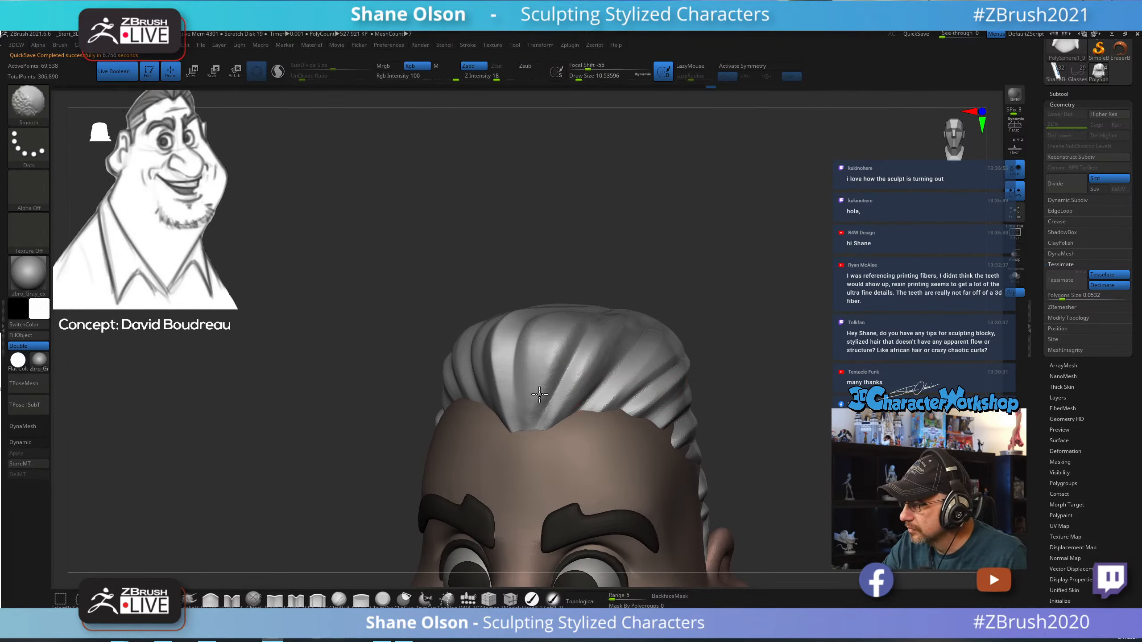
{"action": "left_click_drag", "start_coordinate": [589, 326], "coordinate": [567, 382]}
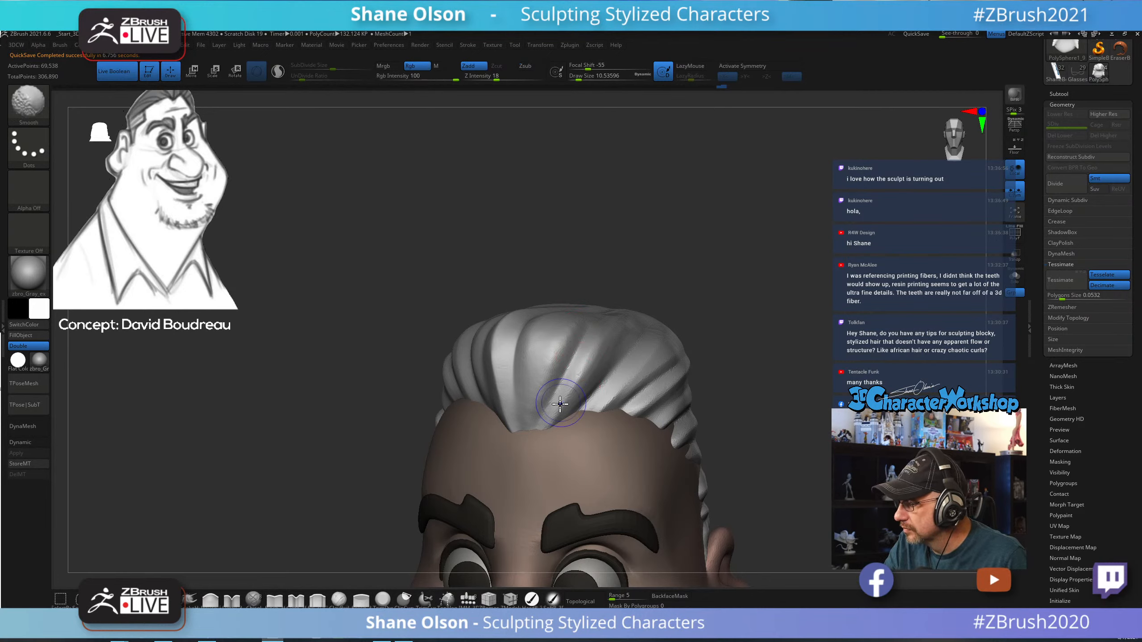
Pinch the strand edges from the front hairline back along the side of the hair.
{"action": "left_click_drag", "start_coordinate": [734, 336], "coordinate": [727, 340]}
{"action": "left_click_drag", "start_coordinate": [579, 409], "coordinate": [670, 318]}
{"action": "left_click_drag", "start_coordinate": [785, 327], "coordinate": [768, 343]}
{"action": "left_click_drag", "start_coordinate": [607, 409], "coordinate": [740, 329]}
{"action": "left_click_drag", "start_coordinate": [628, 409], "coordinate": [746, 337]}
{"action": "mouse_move", "coordinate": [663, 399]}
{"action": "left_mouse_down"}
{"action": "mouse_move", "coordinate": [763, 336]}
{"action": "mouse_move", "coordinate": [787, 359]}
{"action": "mouse_move", "coordinate": [741, 370]}
{"action": "left_mouse_up"}
Pinch the deep groove edges running from the top of the hair into the widow's peak on the opposite side.
{"action": "left_click_drag", "start_coordinate": [849, 368], "coordinate": [757, 412]}
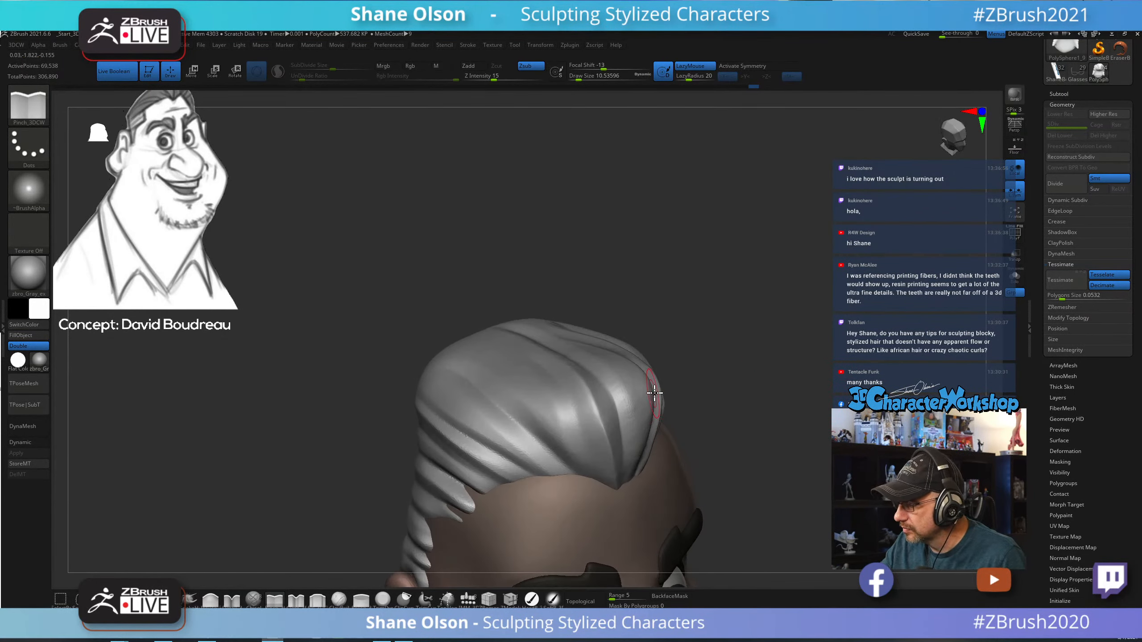
{"action": "left_click_drag", "start_coordinate": [562, 380], "coordinate": [626, 496]}
{"action": "left_click_drag", "start_coordinate": [736, 489], "coordinate": [741, 432]}
{"action": "left_click_drag", "start_coordinate": [565, 380], "coordinate": [676, 526]}
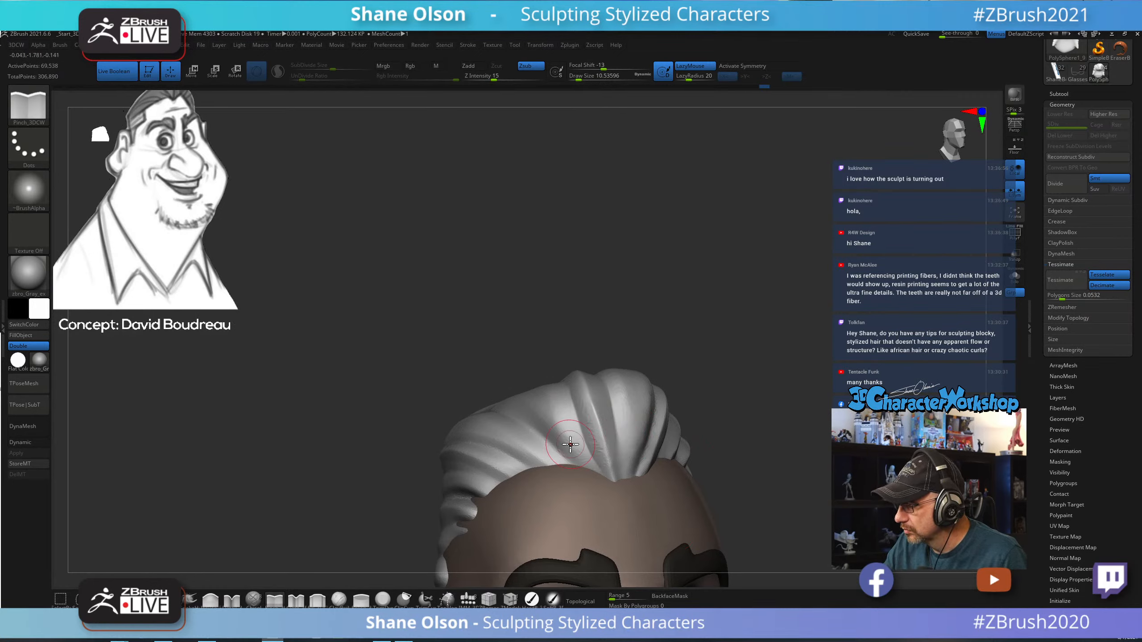
Sharpen the remaining side strand ridges between the temple hairline and the top of the head with the Pinch brush.
{"action": "left_click_drag", "start_coordinate": [519, 419], "coordinate": [595, 475]}
{"action": "left_click_drag", "start_coordinate": [517, 367], "coordinate": [574, 452]}
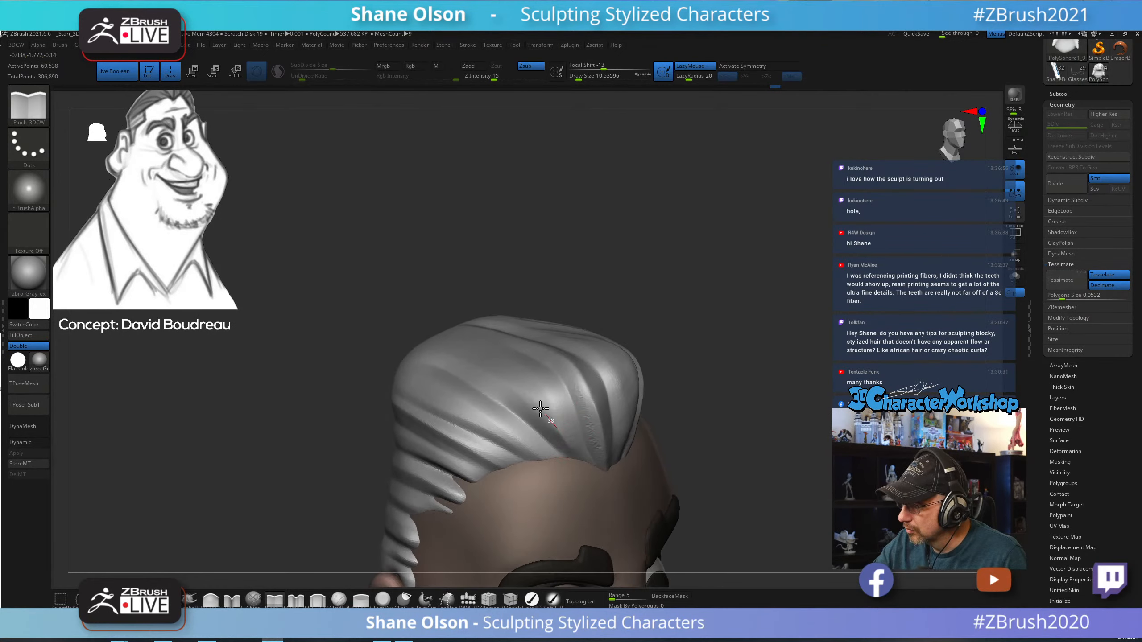
{"action": "mouse_move", "coordinate": [771, 468]}
{"action": "left_mouse_down"}
{"action": "mouse_move", "coordinate": [711, 457]}
{"action": "mouse_move", "coordinate": [620, 406]}
{"action": "left_mouse_up"}
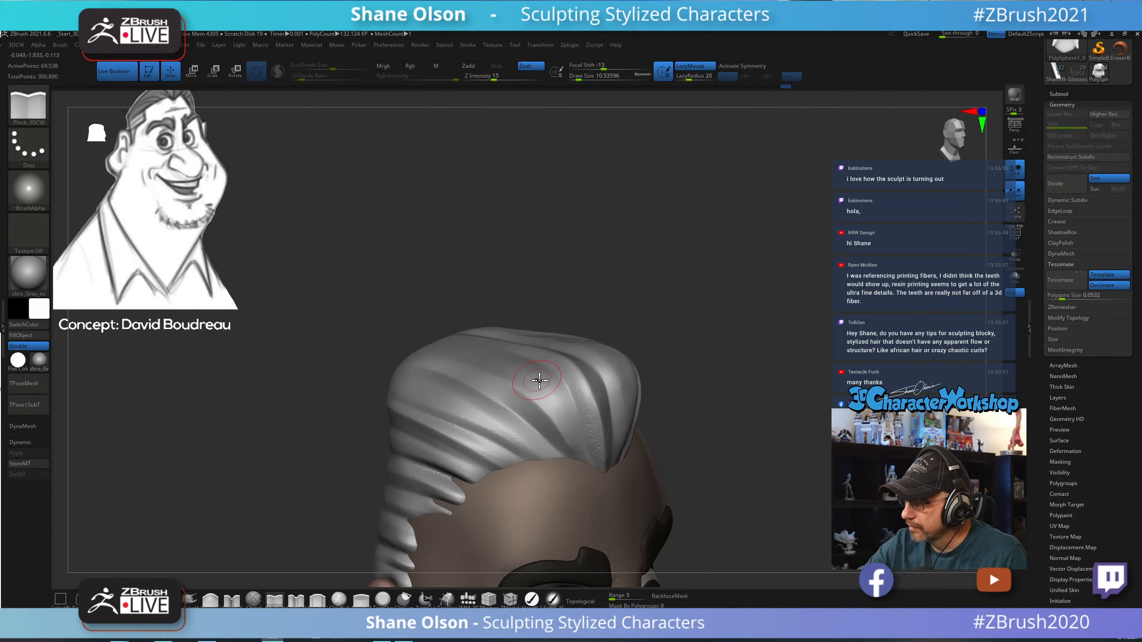
{"action": "mouse_move", "coordinate": [538, 382]}
{"action": "right_mouse_down"}
{"action": "mouse_move", "coordinate": [581, 380]}
{"action": "mouse_move", "coordinate": [570, 388]}
{"action": "right_mouse_up"}
{"action": "left_click_drag", "start_coordinate": [539, 454], "coordinate": [458, 409]}
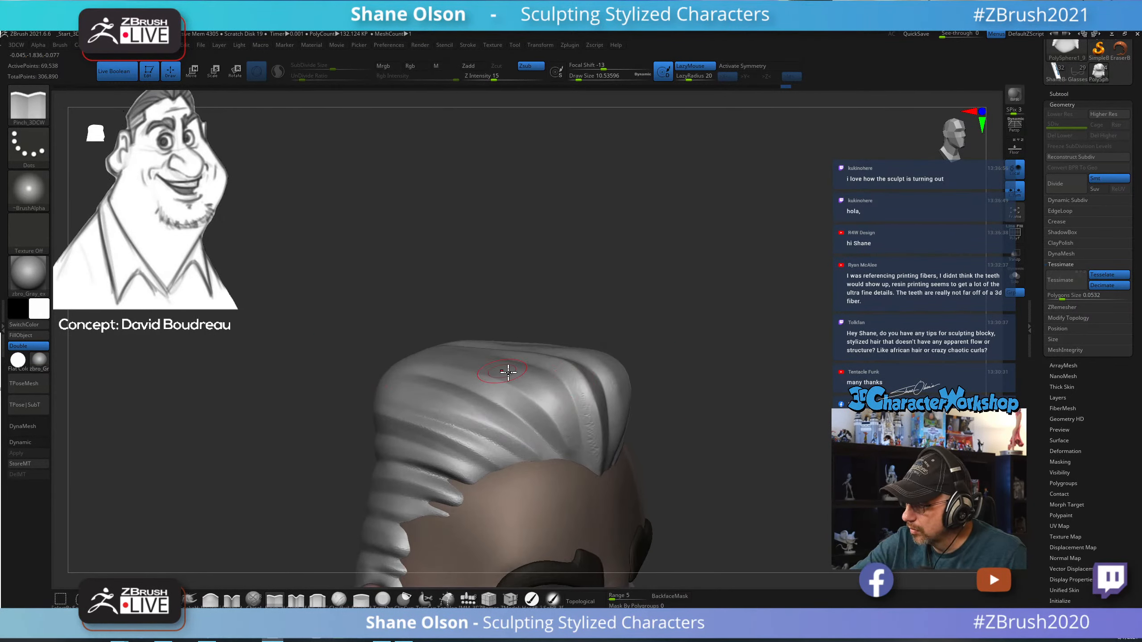
Smooth and pinch the swept-back strands on the upper side of the hair, reducing the draw size to about 8.4.
{"action": "left_click_drag", "start_coordinate": [699, 440], "coordinate": [684, 452]}
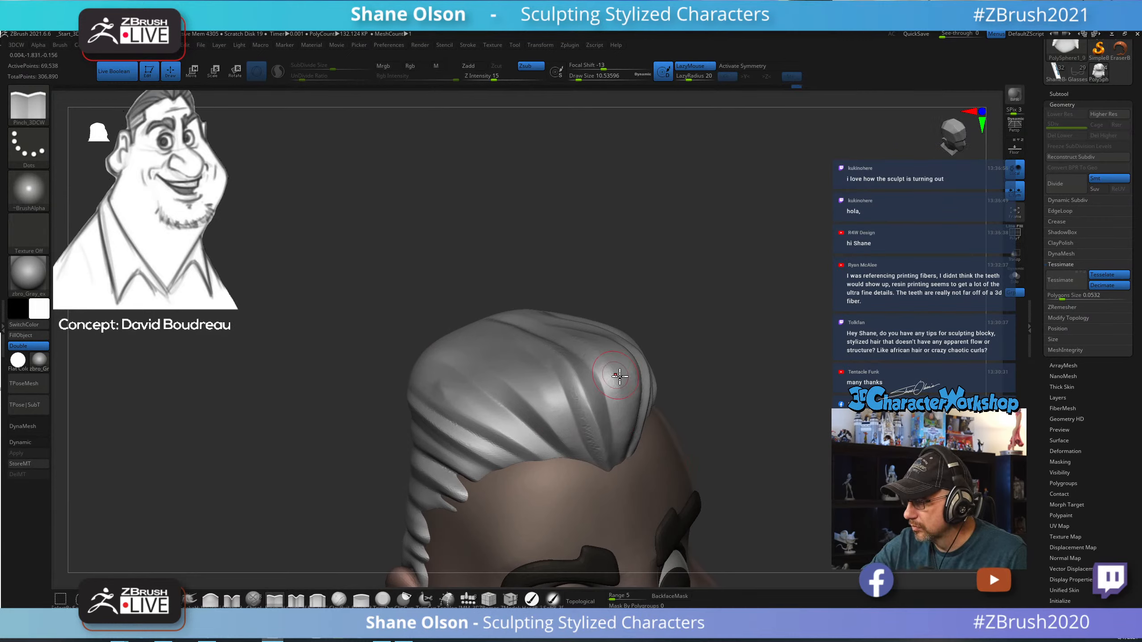
{"action": "left_click_drag", "start_coordinate": [724, 382], "coordinate": [681, 423]}
{"action": "left_click_drag", "start_coordinate": [450, 385], "coordinate": [444, 385], "text": "shift"}
{"action": "mouse_move", "coordinate": [679, 434]}
{"action": "left_mouse_down"}
{"action": "mouse_move", "coordinate": [629, 324]}
{"action": "mouse_move", "coordinate": [647, 413]}
{"action": "mouse_move", "coordinate": [629, 432]}
{"action": "mouse_move", "coordinate": [675, 403]}
{"action": "mouse_move", "coordinate": [663, 439]}
{"action": "mouse_move", "coordinate": [655, 400]}
{"action": "mouse_move", "coordinate": [681, 361]}
{"action": "mouse_move", "coordinate": [678, 462]}
{"action": "mouse_move", "coordinate": [694, 451]}
{"action": "mouse_move", "coordinate": [696, 489]}
{"action": "mouse_move", "coordinate": [696, 468]}
{"action": "left_mouse_up"}
{"action": "key", "text": "s"}
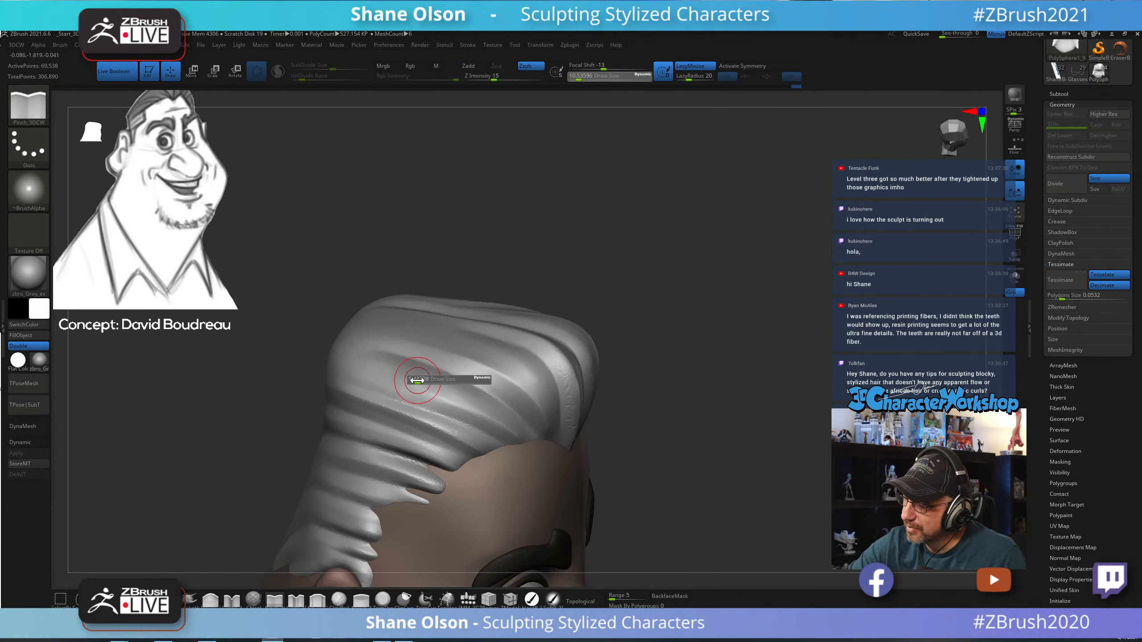
{"action": "key", "text": "shift"}
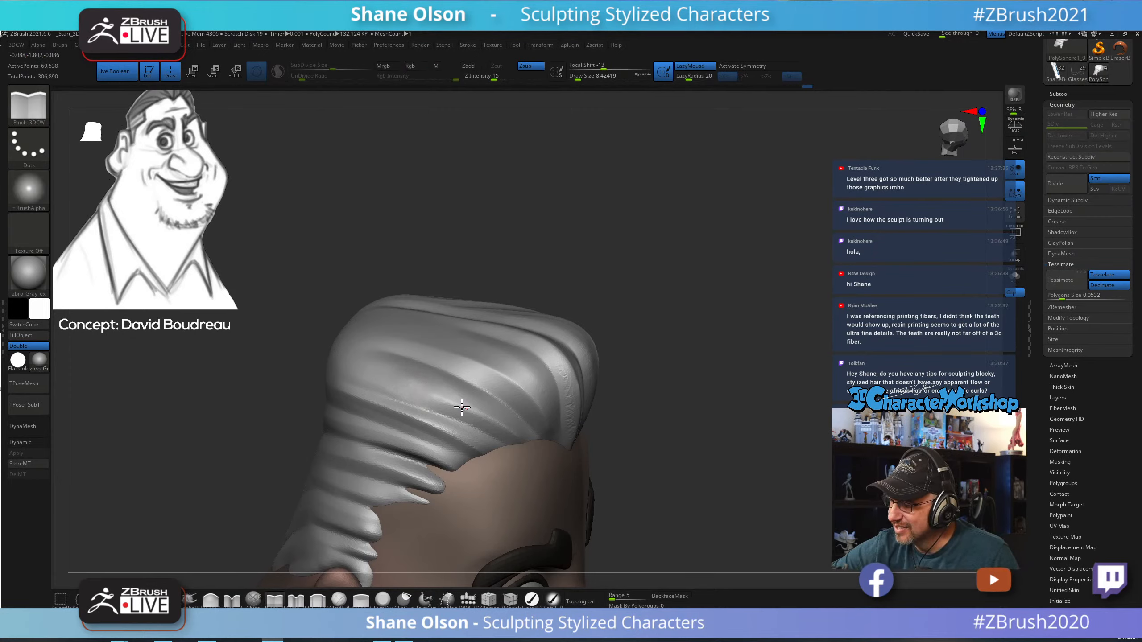
{"action": "left_click_drag", "start_coordinate": [676, 369], "coordinate": [660, 435]}
{"action": "left_click_drag", "start_coordinate": [614, 312], "coordinate": [646, 355]}
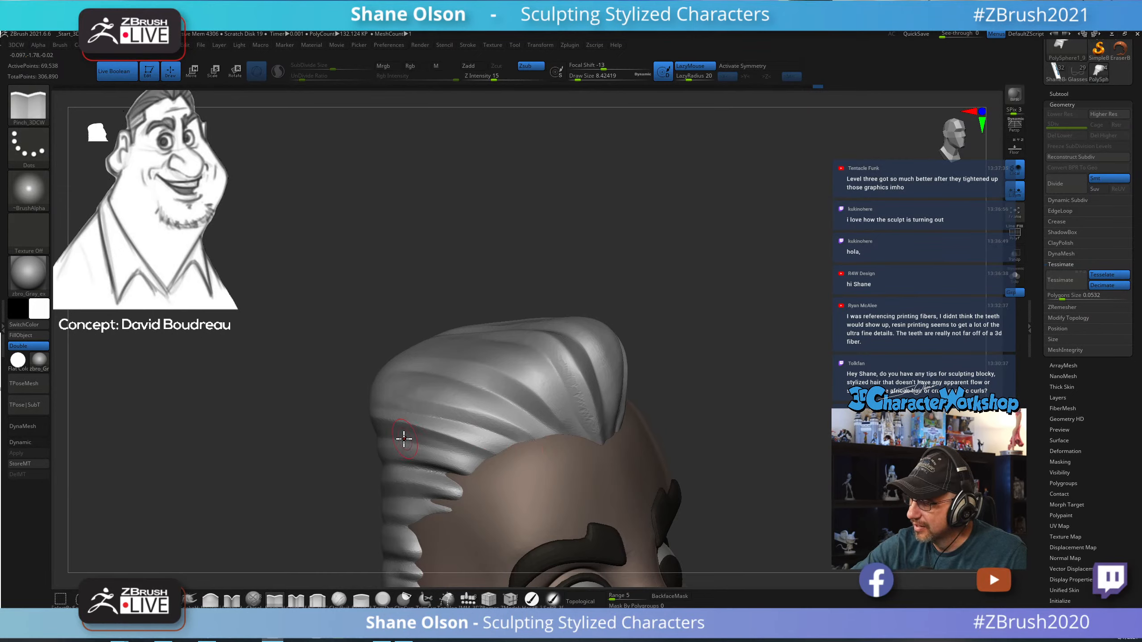
Undo the last stroke and pinch the pointed strand tips along the temple hairline.
{"action": "mouse_move", "coordinate": [754, 463]}
{"action": "left_mouse_down"}
{"action": "mouse_move", "coordinate": [777, 438]}
{"action": "mouse_move", "coordinate": [760, 477]}
{"action": "mouse_move", "coordinate": [784, 468]}
{"action": "mouse_move", "coordinate": [751, 499]}
{"action": "mouse_move", "coordinate": [731, 429]}
{"action": "mouse_move", "coordinate": [752, 460]}
{"action": "mouse_move", "coordinate": [557, 441]}
{"action": "mouse_move", "coordinate": [533, 485]}
{"action": "left_mouse_up"}
{"action": "mouse_move", "coordinate": [558, 427]}
{"action": "right_mouse_down"}
{"action": "mouse_move", "coordinate": [566, 464]}
{"action": "mouse_move", "coordinate": [560, 441]}
{"action": "right_mouse_up"}
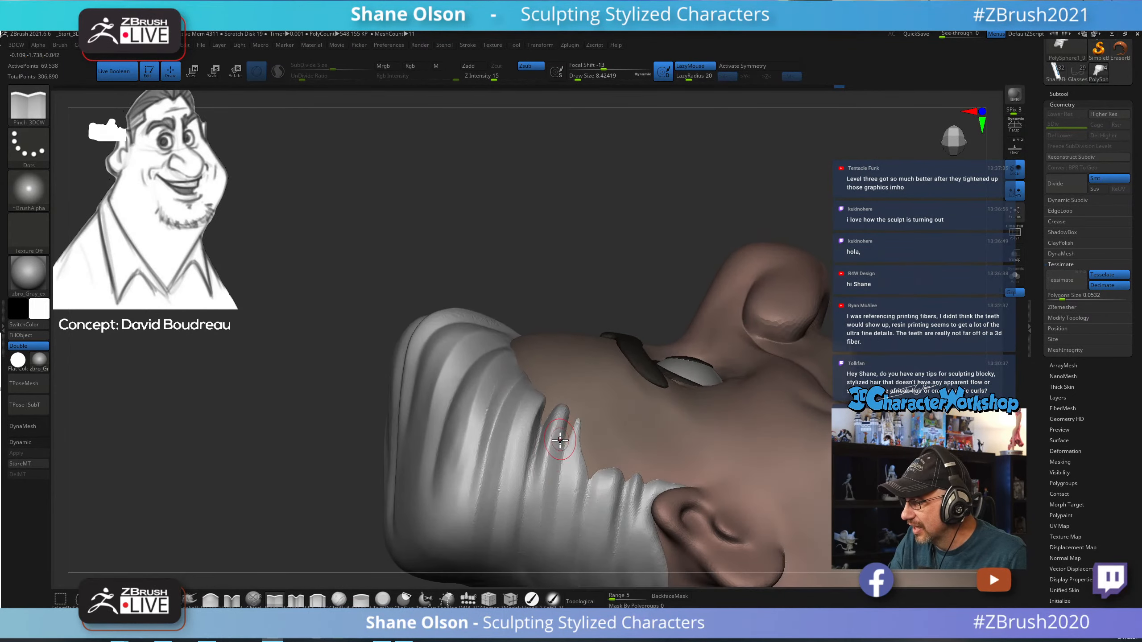
{"action": "key", "text": "ctrl+z"}
{"action": "mouse_move", "coordinate": [541, 492]}
{"action": "left_mouse_down"}
{"action": "mouse_move", "coordinate": [569, 387]}
{"action": "mouse_move", "coordinate": [578, 413]}
{"action": "left_mouse_up"}
{"action": "left_click_drag", "start_coordinate": [577, 520], "coordinate": [578, 416]}
{"action": "mouse_move", "coordinate": [604, 437]}
{"action": "right_mouse_down"}
{"action": "mouse_move", "coordinate": [602, 408]}
{"action": "mouse_move", "coordinate": [619, 429]}
{"action": "mouse_move", "coordinate": [622, 400]}
{"action": "mouse_move", "coordinate": [611, 423]}
{"action": "right_mouse_up"}
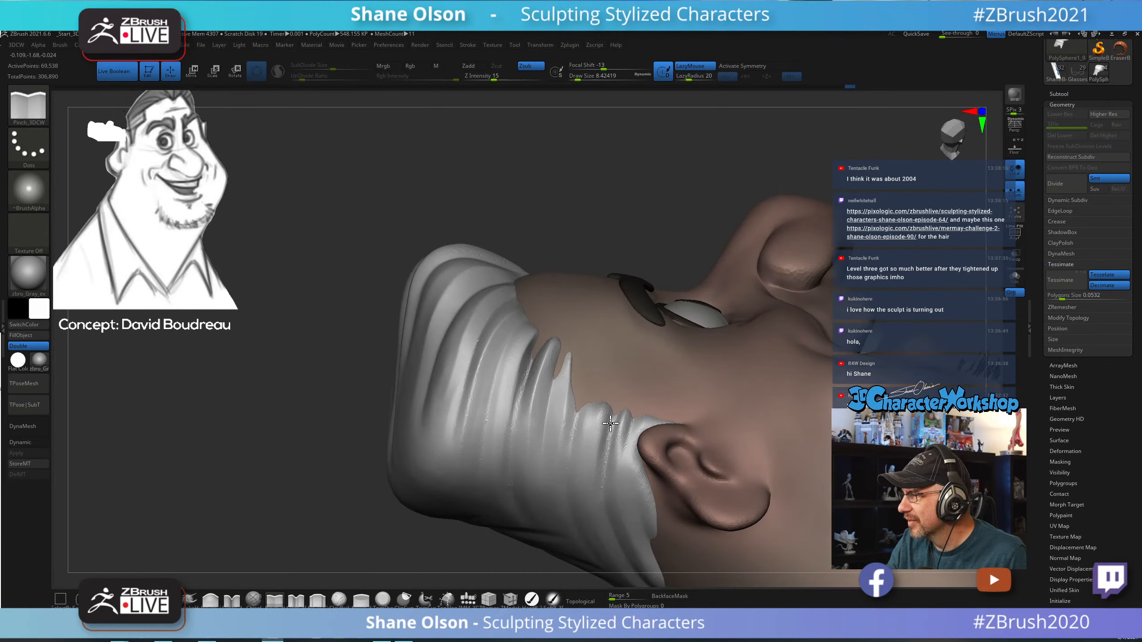
Pinch the sideburn strands just in front of and above the ear.
{"action": "right_click_drag", "start_coordinate": [610, 365], "coordinate": [588, 415]}
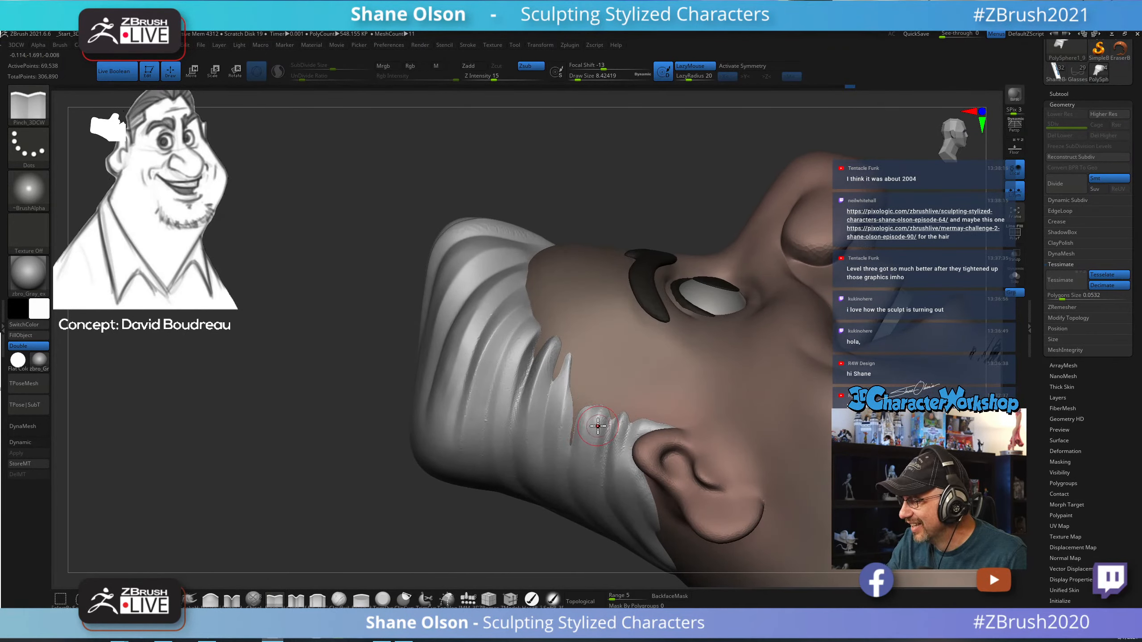
{"action": "left_click_drag", "start_coordinate": [597, 425], "coordinate": [579, 459]}
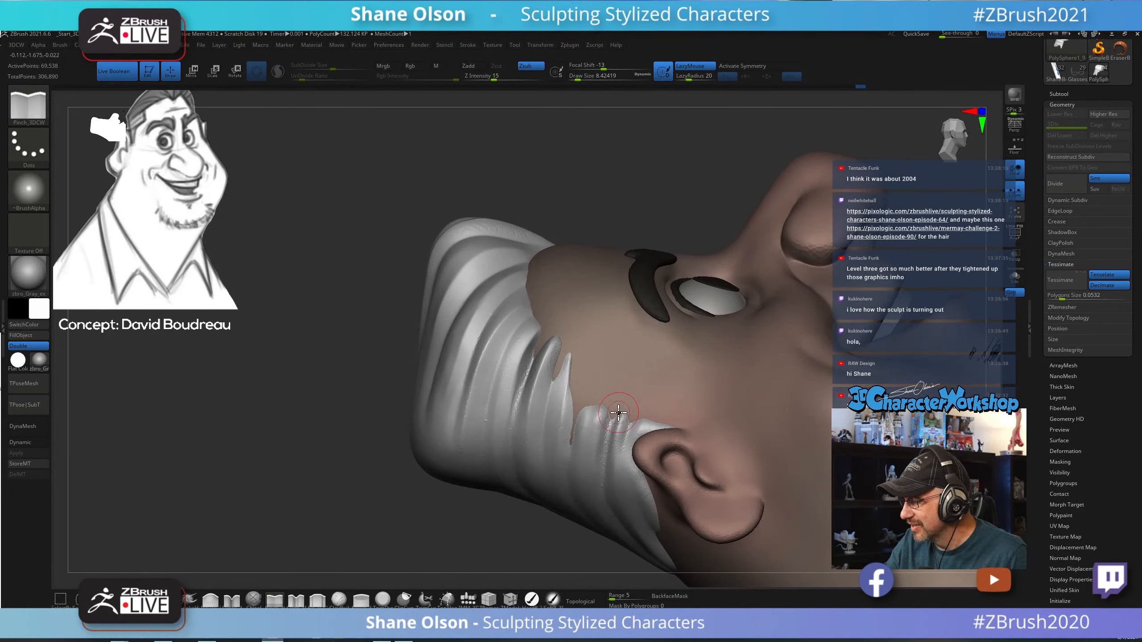
{"action": "right_click_drag", "start_coordinate": [623, 397], "coordinate": [625, 411]}
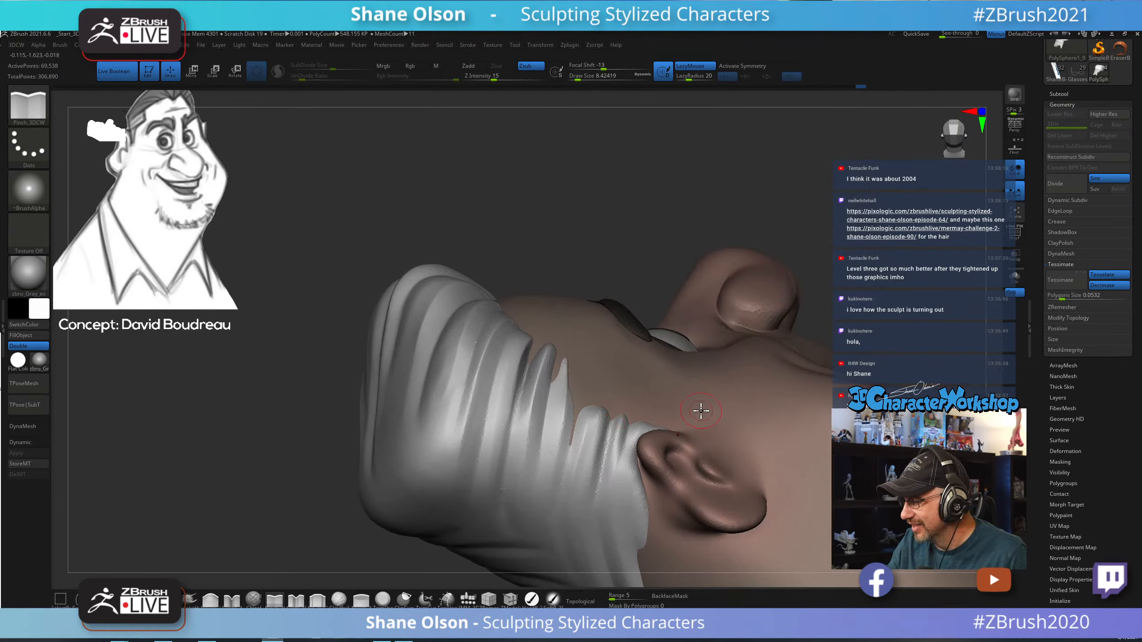
{"action": "right_click_drag", "start_coordinate": [701, 411], "coordinate": [693, 388]}
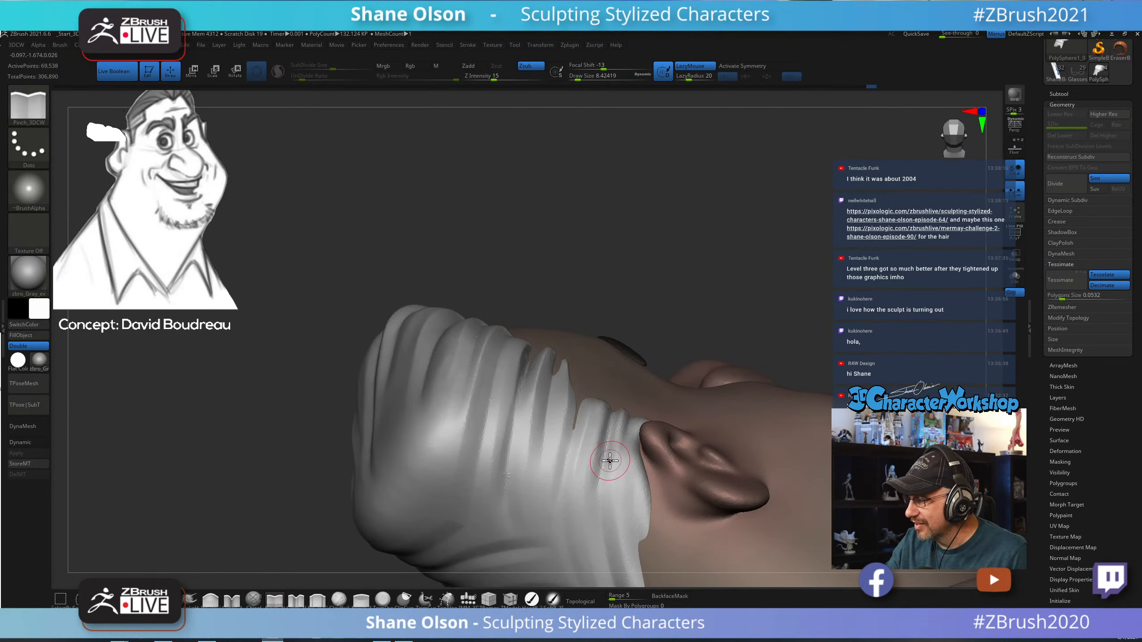
{"action": "right_click_drag", "start_coordinate": [610, 460], "coordinate": [608, 472]}
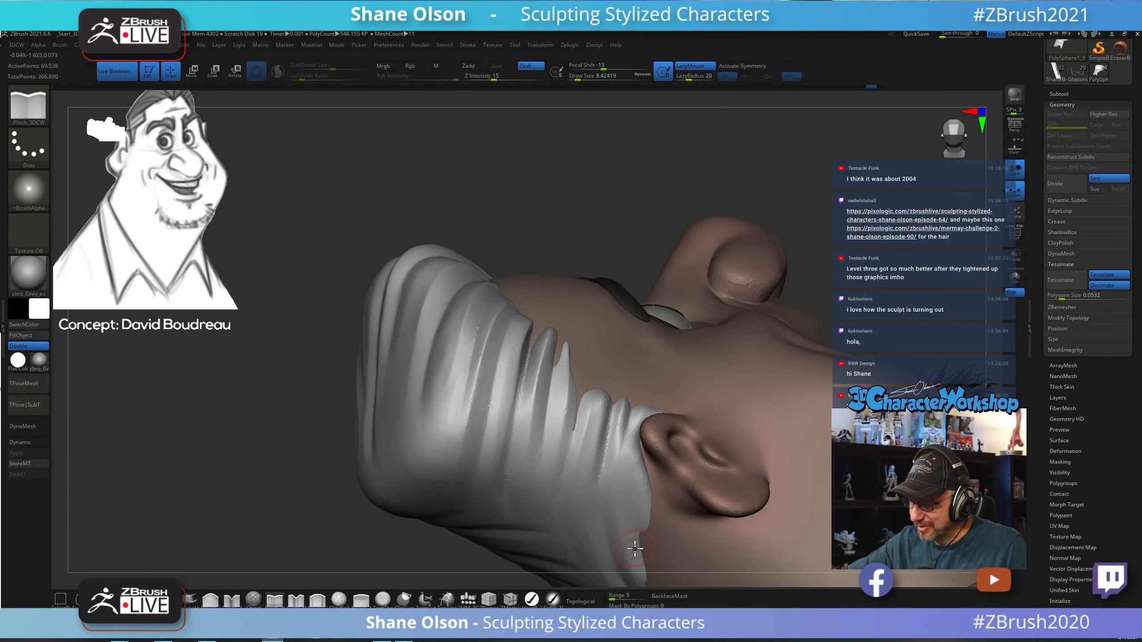
{"action": "key", "text": "shift"}
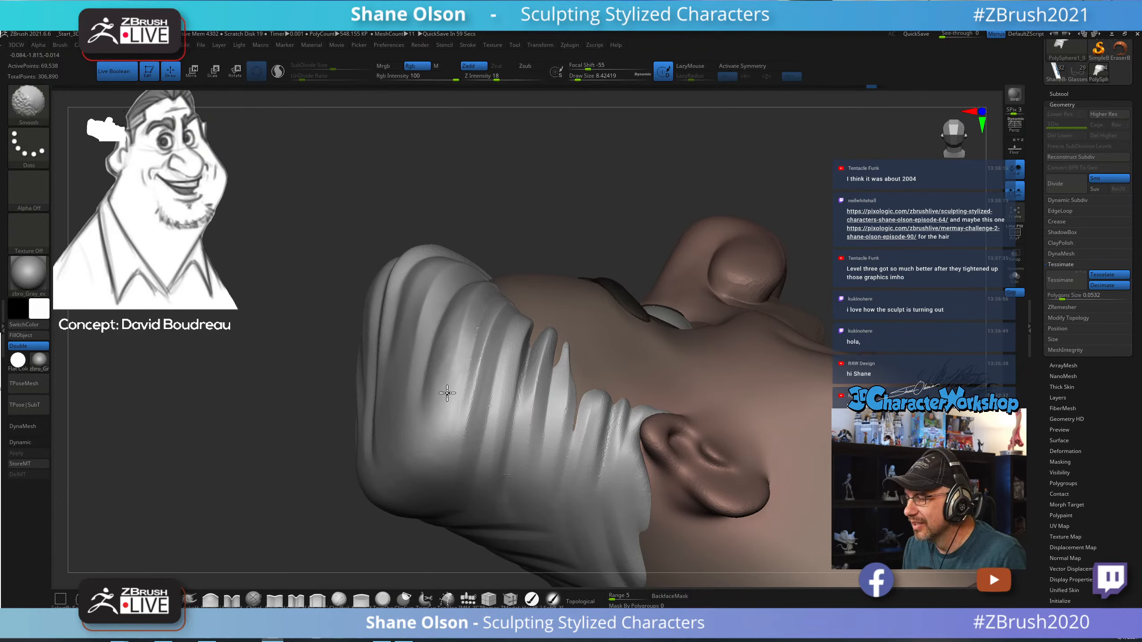
Smooth the strands at the back of the head with a draw size of about 11.7.
{"action": "mouse_move", "coordinate": [583, 209]}
{"action": "left_mouse_down"}
{"action": "mouse_move", "coordinate": [607, 201]}
{"action": "mouse_move", "coordinate": [600, 284]}
{"action": "mouse_move", "coordinate": [767, 334]}
{"action": "mouse_move", "coordinate": [788, 382]}
{"action": "mouse_move", "coordinate": [774, 356]}
{"action": "mouse_move", "coordinate": [805, 334]}
{"action": "mouse_move", "coordinate": [766, 370]}
{"action": "mouse_move", "coordinate": [706, 387]}
{"action": "mouse_move", "coordinate": [714, 403]}
{"action": "mouse_move", "coordinate": [706, 388]}
{"action": "left_mouse_up"}
{"action": "key", "text": "shift"}
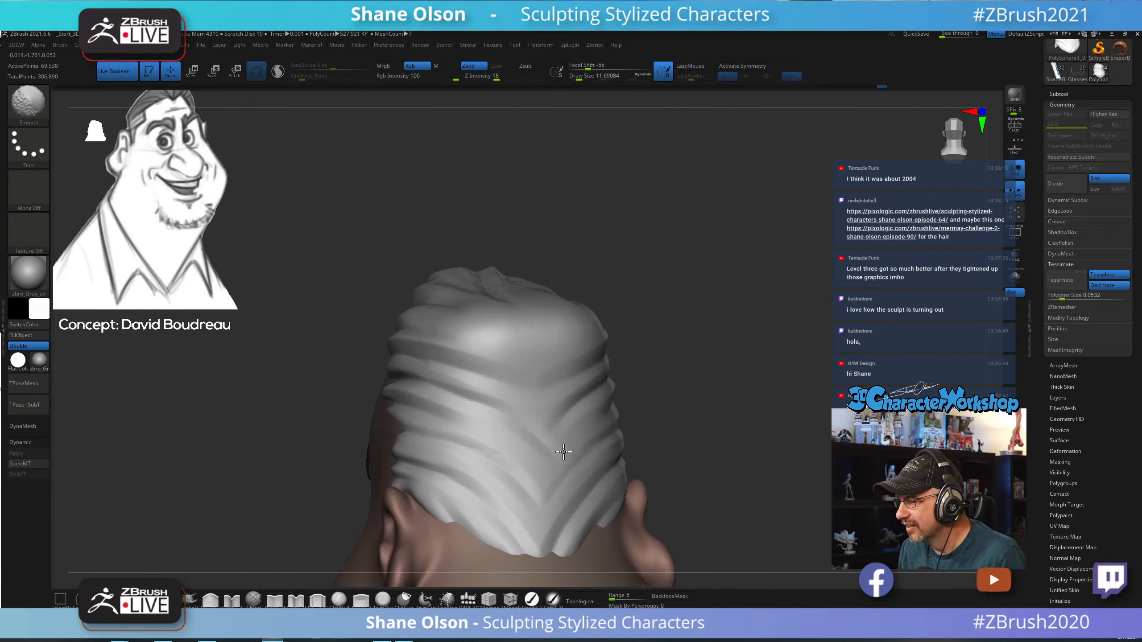
{"action": "left_click_drag", "start_coordinate": [538, 428], "coordinate": [448, 434], "text": "shift"}
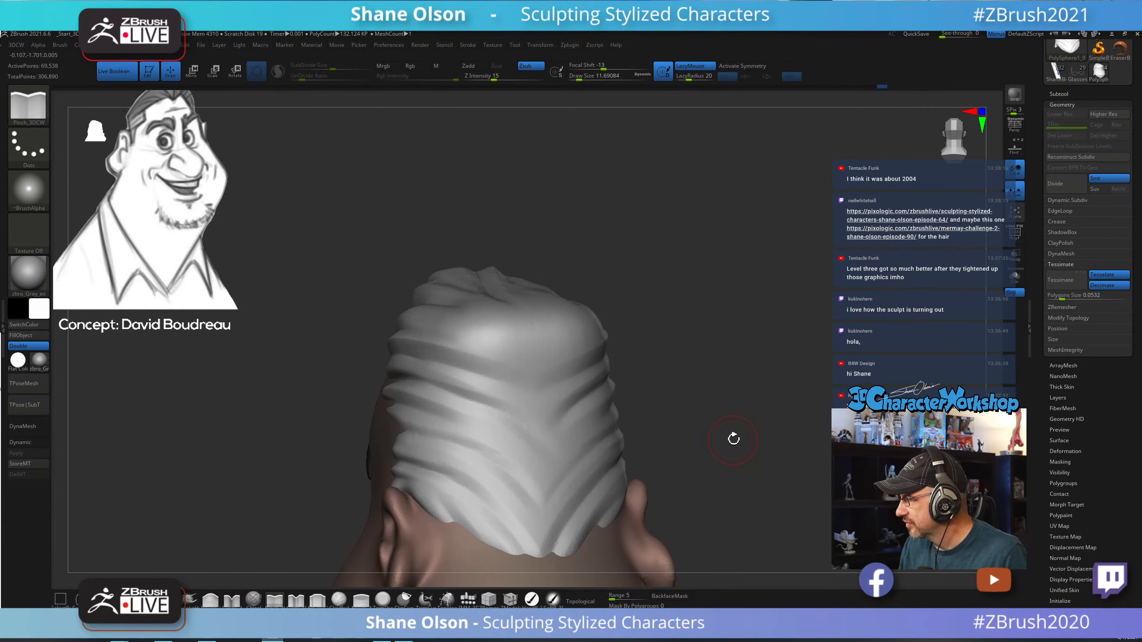
Pinch the ridges of the V-shaped strands on one side of the back of the head.
{"action": "mouse_move", "coordinate": [689, 391]}
{"action": "left_mouse_down"}
{"action": "mouse_move", "coordinate": [670, 410]}
{"action": "mouse_move", "coordinate": [688, 416]}
{"action": "mouse_move", "coordinate": [629, 412]}
{"action": "left_mouse_up"}
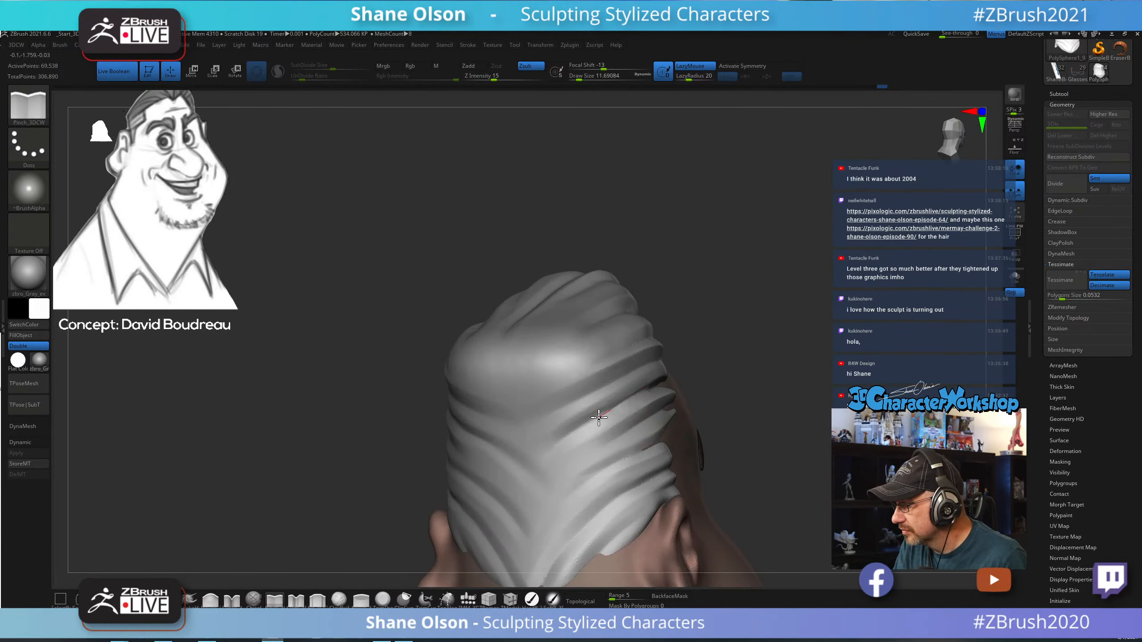
{"action": "mouse_move", "coordinate": [710, 463]}
{"action": "left_mouse_down"}
{"action": "mouse_move", "coordinate": [754, 438]}
{"action": "mouse_move", "coordinate": [724, 459]}
{"action": "mouse_move", "coordinate": [736, 443]}
{"action": "left_mouse_up"}
{"action": "left_click_drag", "start_coordinate": [565, 513], "coordinate": [668, 406]}
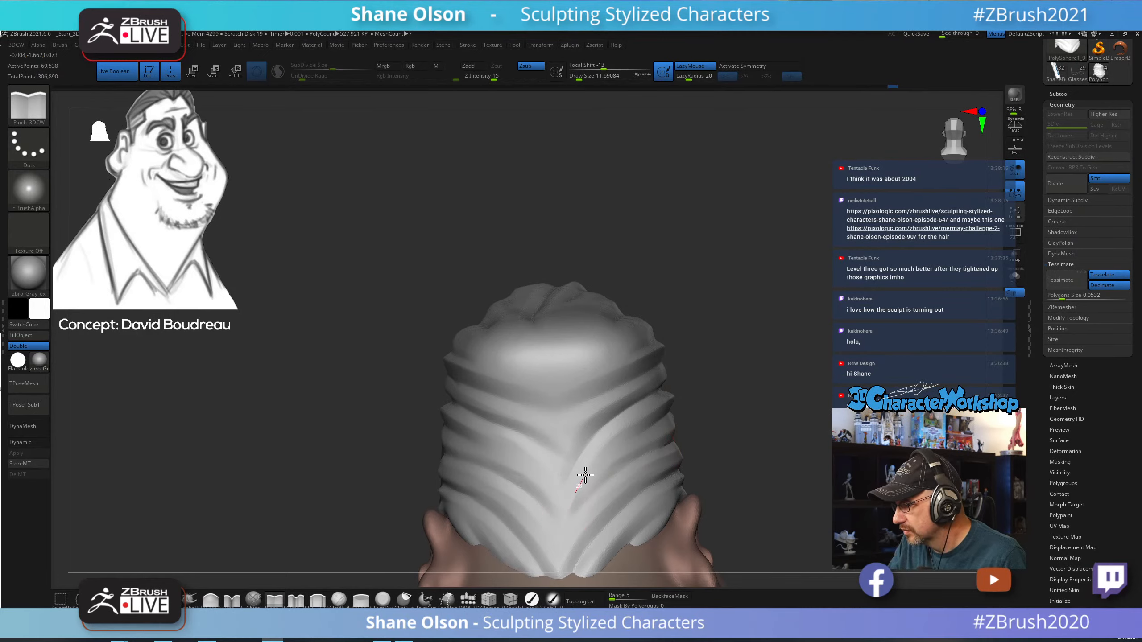
{"action": "mouse_move", "coordinate": [749, 418]}
{"action": "left_mouse_down"}
{"action": "mouse_move", "coordinate": [674, 439]}
{"action": "mouse_move", "coordinate": [675, 413]}
{"action": "left_mouse_up"}
{"action": "left_click_drag", "start_coordinate": [791, 414], "coordinate": [788, 434]}
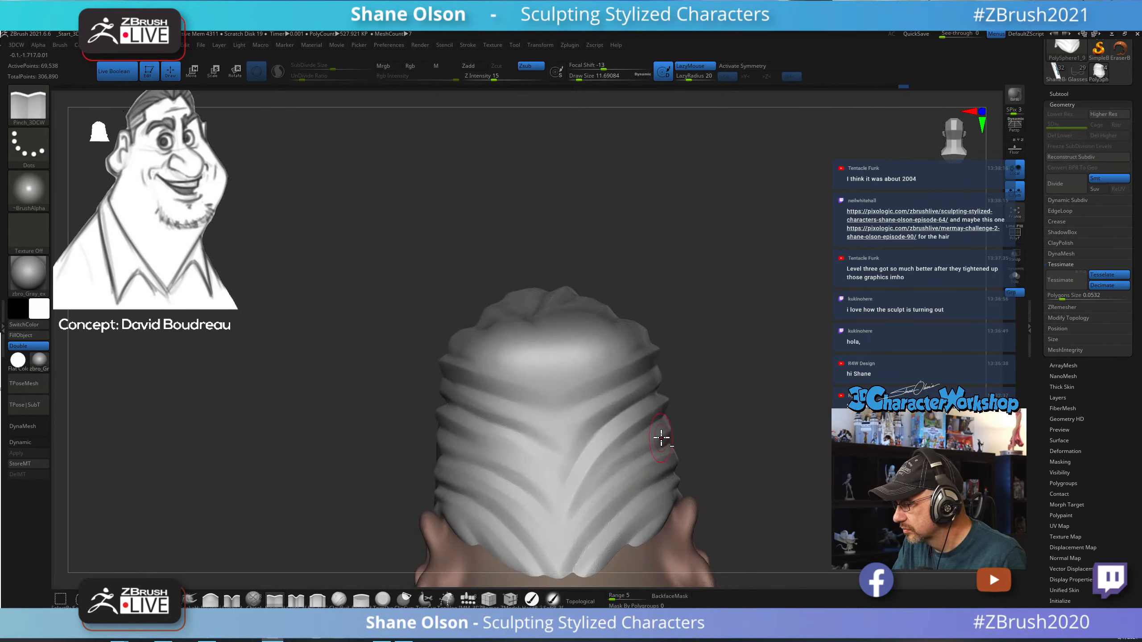
Enlarge the draw size to about 14.2 and pinch the strand that sweeps toward the centre of the back.
{"action": "mouse_move", "coordinate": [729, 463]}
{"action": "left_mouse_down"}
{"action": "mouse_move", "coordinate": [769, 467]}
{"action": "mouse_move", "coordinate": [739, 416]}
{"action": "mouse_move", "coordinate": [722, 414]}
{"action": "left_mouse_up"}
{"action": "key", "text": "s"}
{"action": "key", "text": "s"}
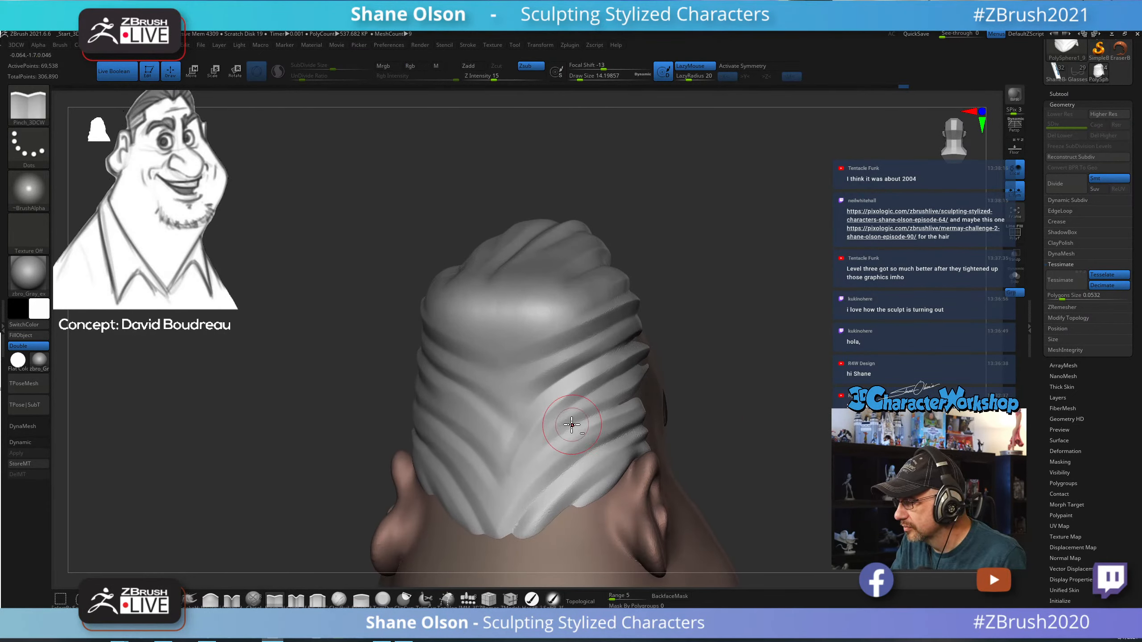
{"action": "left_click_drag", "start_coordinate": [545, 437], "coordinate": [621, 395]}
{"action": "mouse_move", "coordinate": [708, 432]}
{"action": "left_mouse_down"}
{"action": "mouse_move", "coordinate": [759, 428]}
{"action": "mouse_move", "coordinate": [732, 448]}
{"action": "left_mouse_up"}
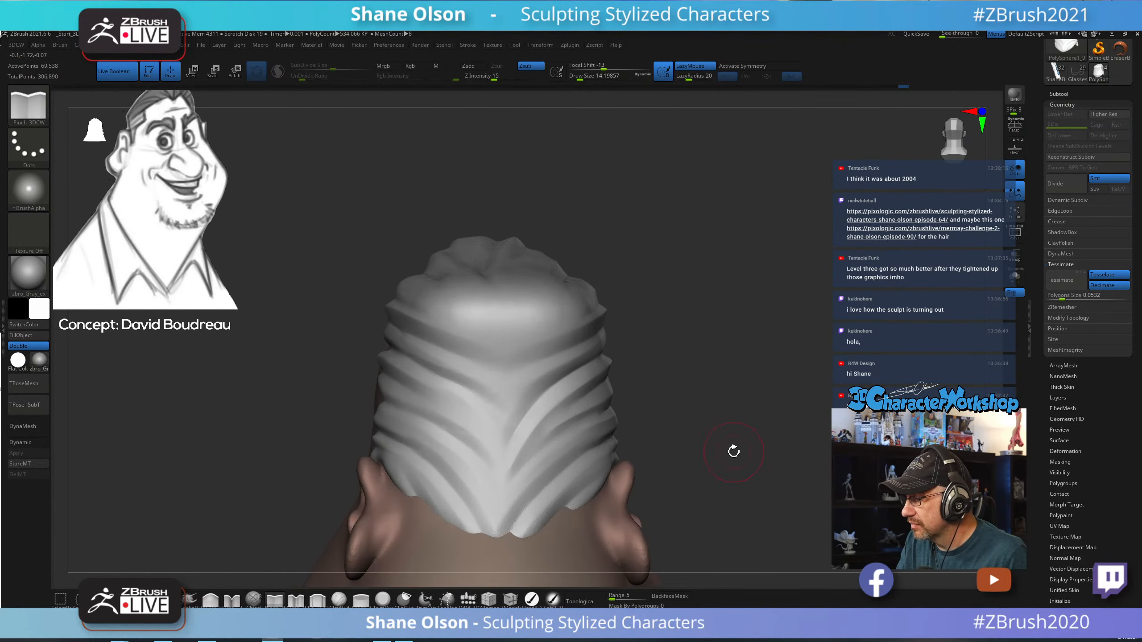
{"action": "left_click_drag", "start_coordinate": [390, 363], "coordinate": [483, 419]}
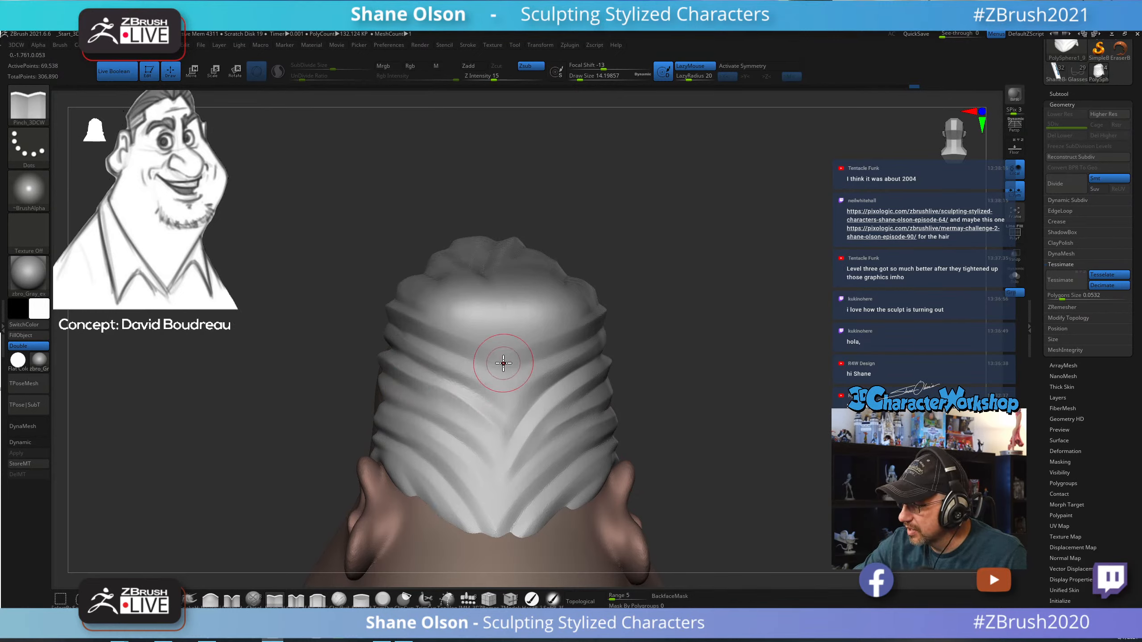
{"action": "key", "text": "ctrl+z"}
{"action": "mouse_move", "coordinate": [386, 370]}
{"action": "left_mouse_down"}
{"action": "mouse_move", "coordinate": [472, 416]}
{"action": "mouse_move", "coordinate": [479, 378]}
{"action": "left_mouse_up"}
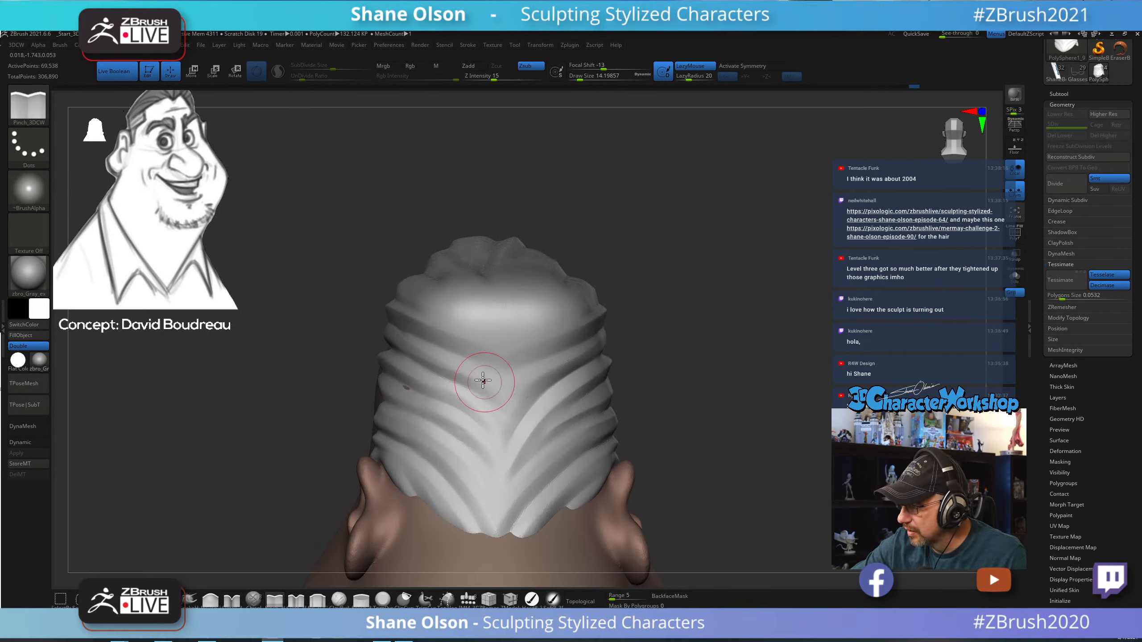
{"action": "key", "text": "ctrl+z"}
{"action": "left_click_drag", "start_coordinate": [402, 356], "coordinate": [496, 433]}
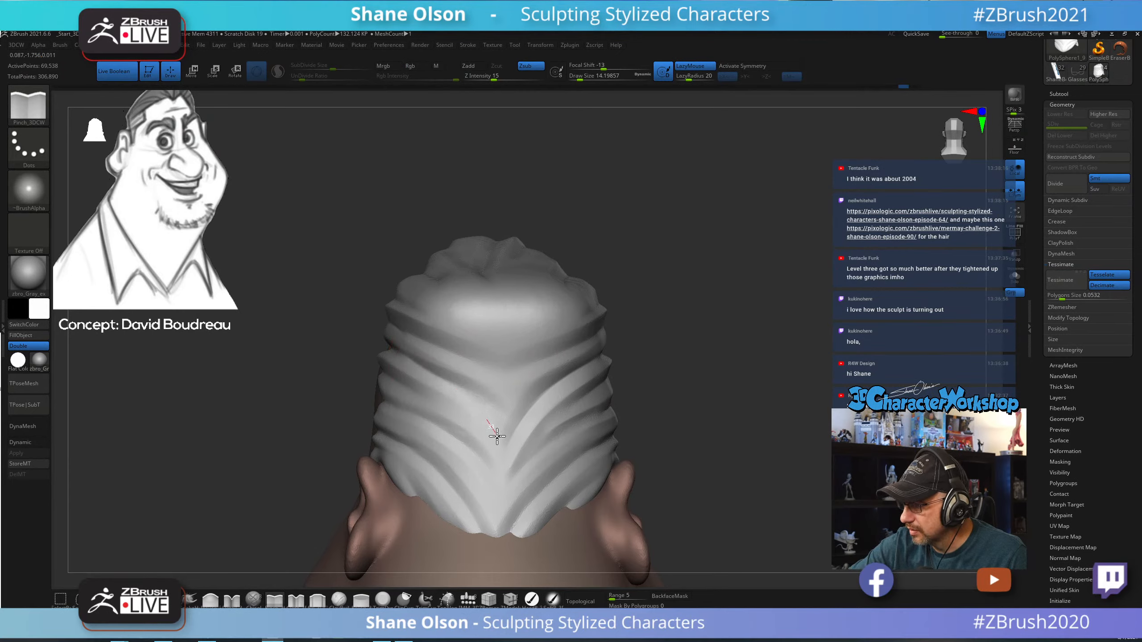
{"action": "key", "text": "ctrl+z"}
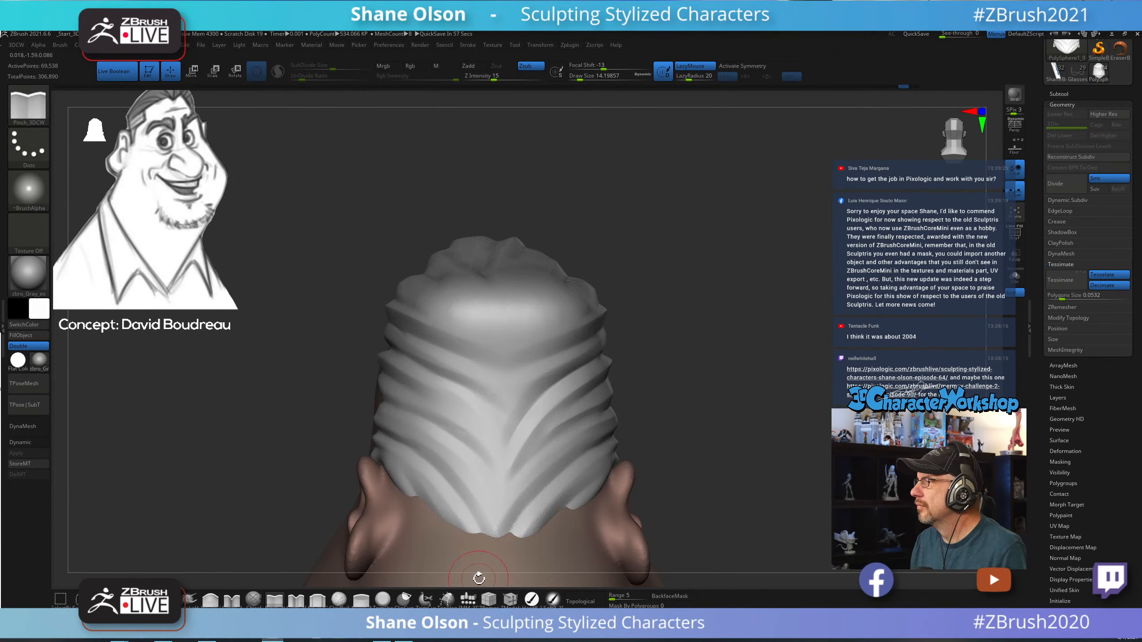
Fill the hair with a sampled dark brown colour, using the SkinShade4 material and the hard paint brush.
{"action": "left_click_drag", "start_coordinate": [746, 386], "coordinate": [819, 329]}
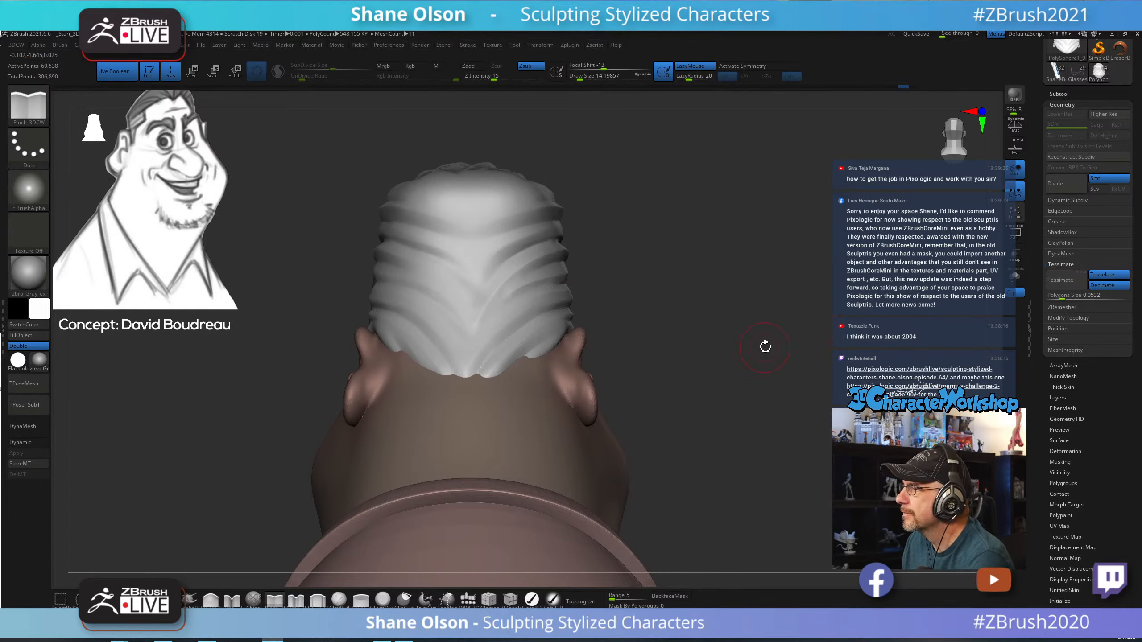
{"action": "left_click_drag", "start_coordinate": [757, 336], "coordinate": [774, 354], "text": "alt"}
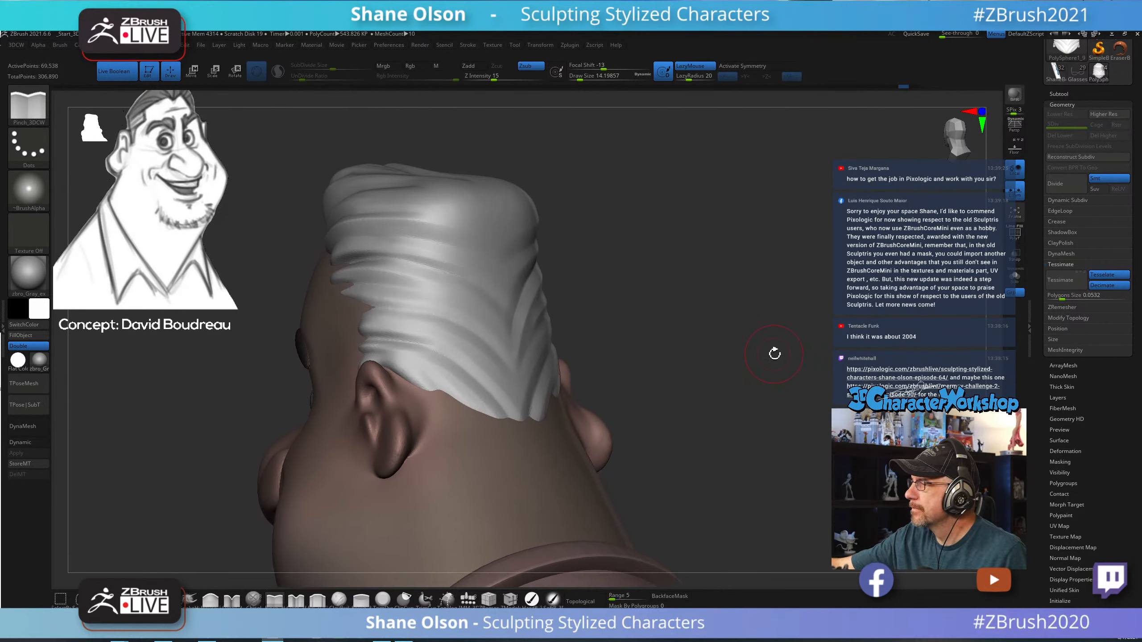
{"action": "mouse_move", "coordinate": [702, 358]}
{"action": "left_mouse_down", "text": "alt"}
{"action": "mouse_move", "coordinate": [719, 370]}
{"action": "mouse_move", "coordinate": [747, 334]}
{"action": "mouse_move", "coordinate": [729, 387]}
{"action": "mouse_move", "coordinate": [708, 387]}
{"action": "mouse_move", "coordinate": [777, 346]}
{"action": "mouse_move", "coordinate": [770, 362]}
{"action": "mouse_move", "coordinate": [798, 363]}
{"action": "mouse_move", "coordinate": [775, 352]}
{"action": "mouse_move", "coordinate": [732, 408]}
{"action": "mouse_move", "coordinate": [807, 445]}
{"action": "mouse_move", "coordinate": [780, 396]}
{"action": "left_mouse_up", "text": "alt"}
{"action": "key", "text": "s"}
{"action": "key", "text": "s"}
{"action": "left_click", "coordinate": [36, 365]}
{"action": "left_click", "coordinate": [532, 599]}
{"action": "key", "text": "c"}
{"action": "left_click", "coordinate": [23, 336]}
{"action": "left_click_drag", "start_coordinate": [301, 338], "coordinate": [431, 338]}
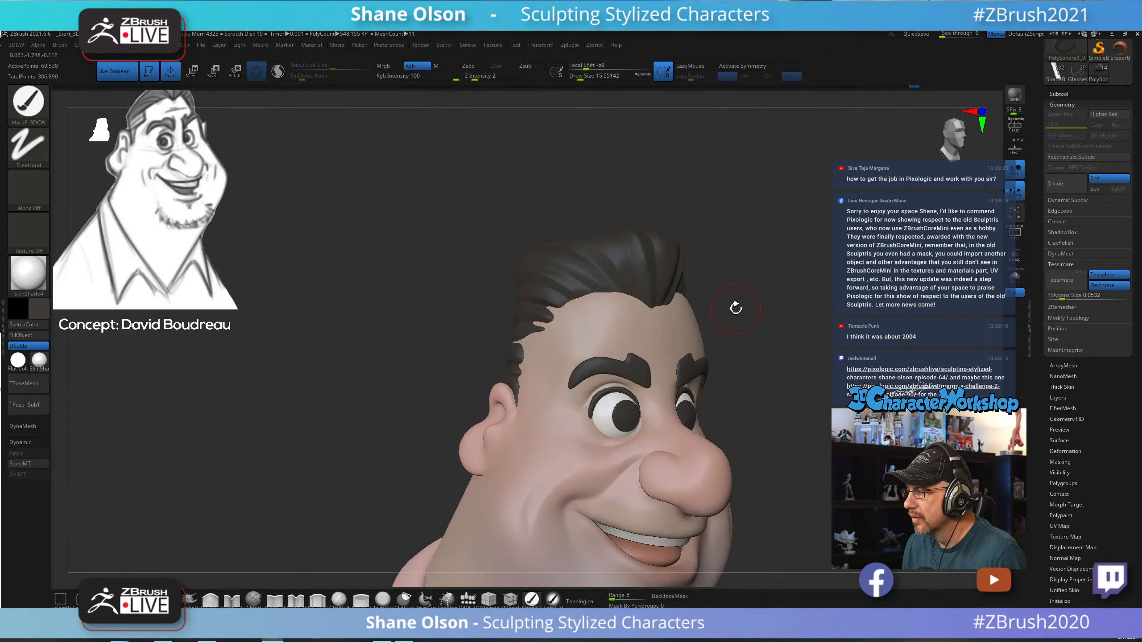
Nudge the hair tips in front of the ears on both sides with the Move brush at a draw size of about 9.4.
{"action": "mouse_move", "coordinate": [736, 308]}
{"action": "left_mouse_down"}
{"action": "mouse_move", "coordinate": [721, 367]}
{"action": "mouse_move", "coordinate": [716, 352]}
{"action": "mouse_move", "coordinate": [403, 370]}
{"action": "mouse_move", "coordinate": [488, 392]}
{"action": "left_mouse_up"}
{"action": "left_click", "coordinate": [147, 599]}
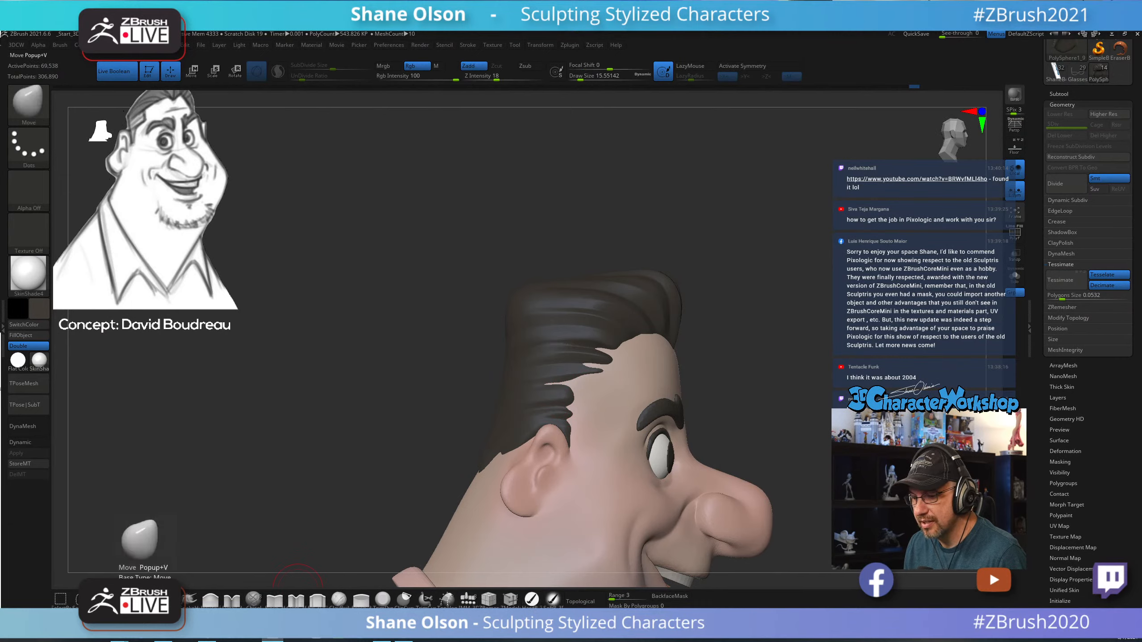
{"action": "left_click_drag", "start_coordinate": [395, 387], "coordinate": [750, 395]}
{"action": "left_click_drag", "start_coordinate": [839, 393], "coordinate": [762, 397]}
{"action": "key", "text": "s"}
{"action": "key", "text": "s"}
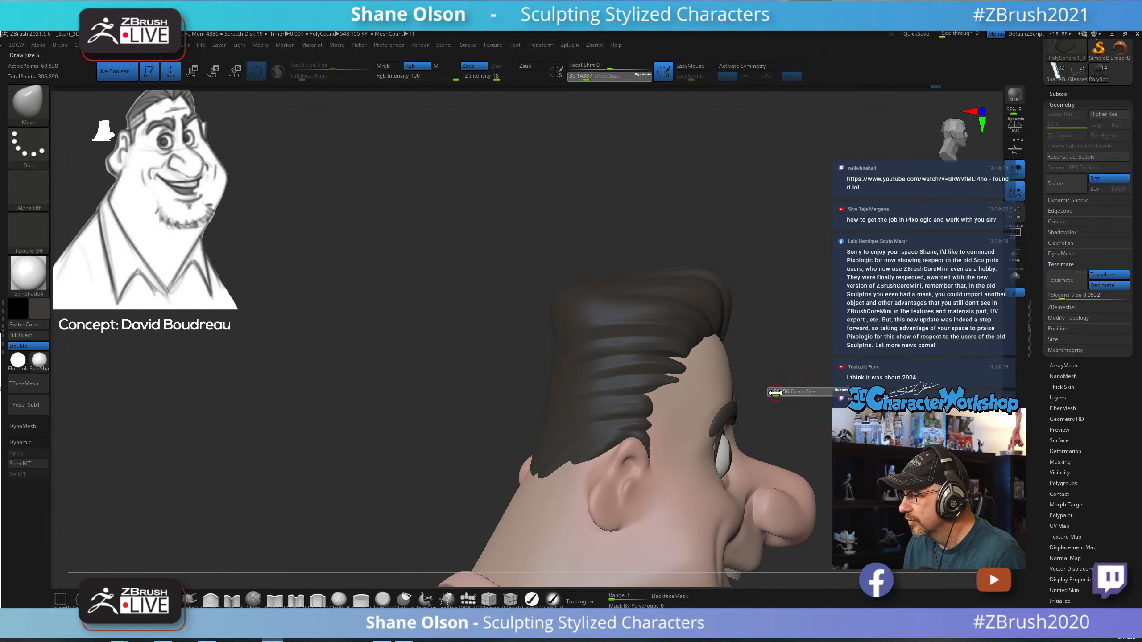
{"action": "key", "text": "s"}
{"action": "left_click", "coordinate": [659, 410]}
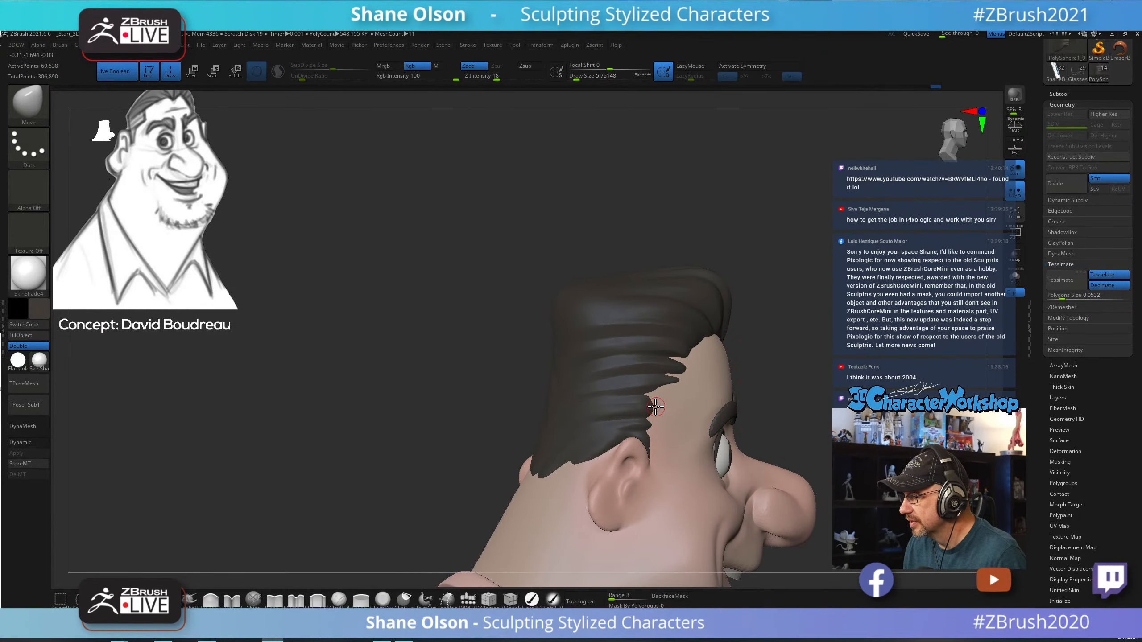
{"action": "key", "text": "s"}
{"action": "left_click", "coordinate": [663, 405]}
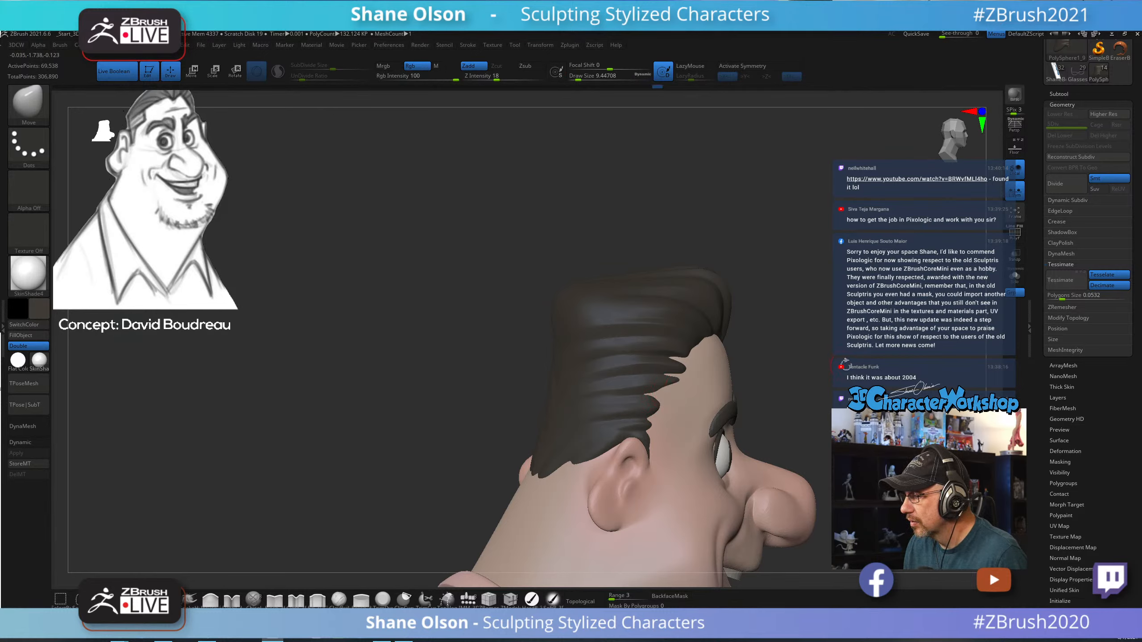
{"action": "mouse_move", "coordinate": [846, 364]}
{"action": "left_mouse_down"}
{"action": "mouse_move", "coordinate": [782, 367]}
{"action": "mouse_move", "coordinate": [835, 369]}
{"action": "left_mouse_up"}
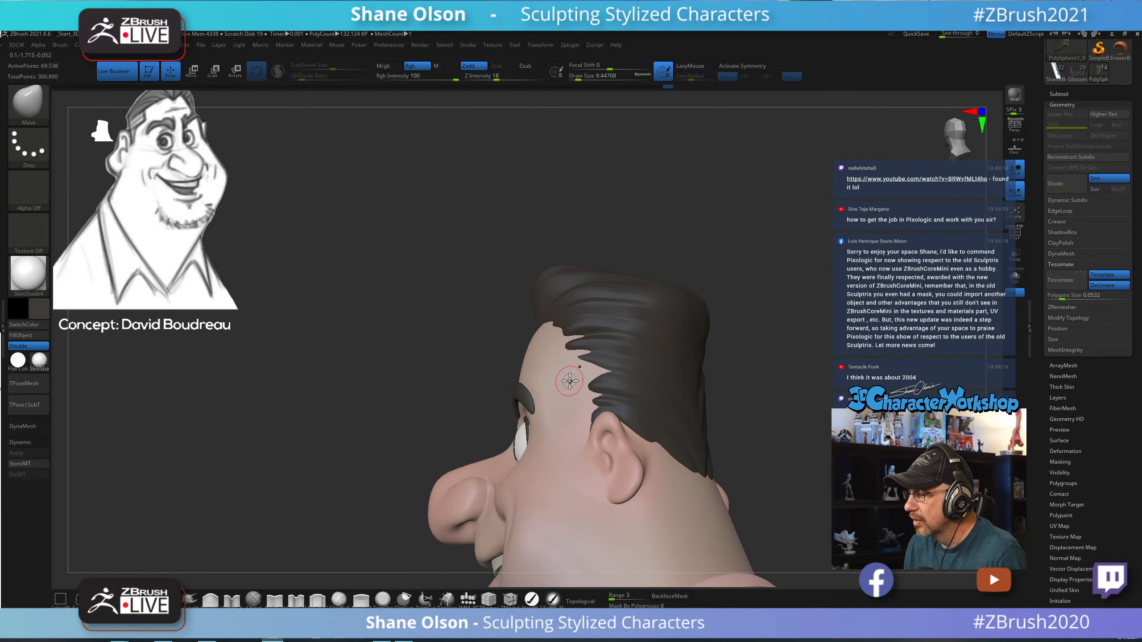
{"action": "mouse_move", "coordinate": [737, 366]}
{"action": "left_mouse_down"}
{"action": "mouse_move", "coordinate": [772, 346]}
{"action": "mouse_move", "coordinate": [766, 402]}
{"action": "mouse_move", "coordinate": [782, 388]}
{"action": "mouse_move", "coordinate": [722, 390]}
{"action": "left_mouse_up"}
Set the Move brush's draw size to about 25 and activate symmetry across X.
{"action": "key", "text": "s"}
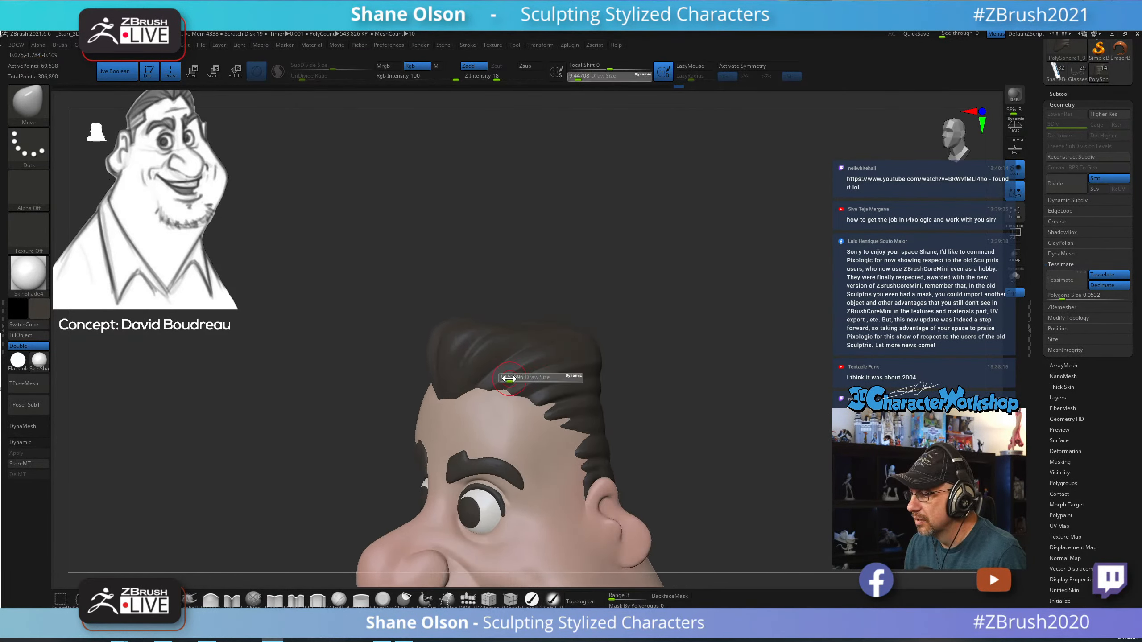
{"action": "left_click_drag", "start_coordinate": [509, 380], "coordinate": [513, 380]}
{"action": "left_click_drag", "start_coordinate": [754, 396], "coordinate": [764, 398]}
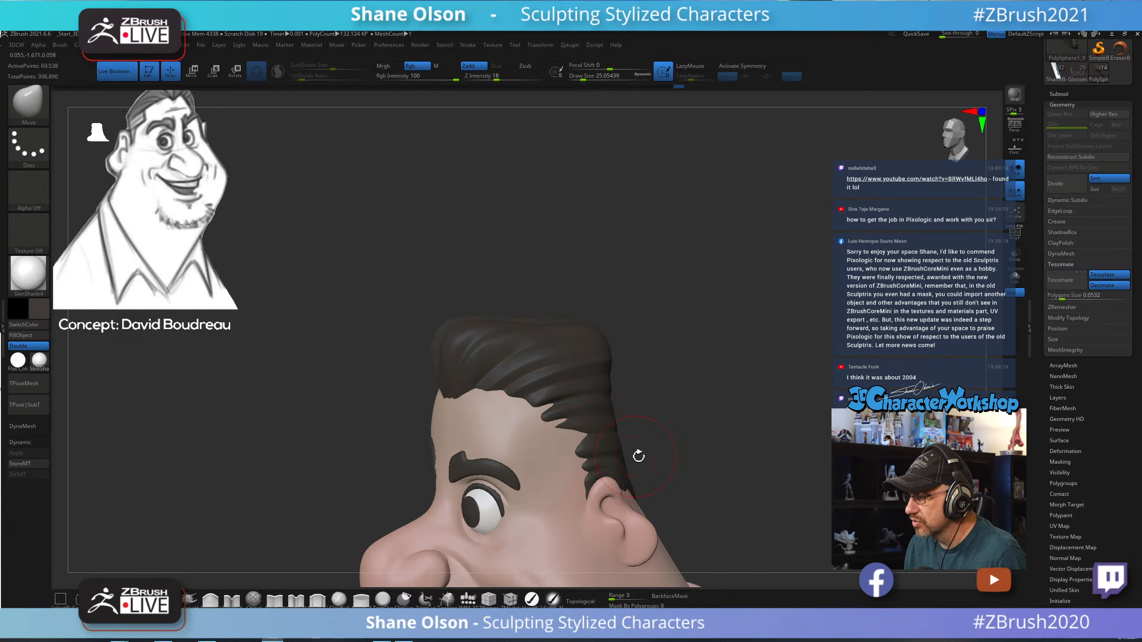
{"action": "left_click_drag", "start_coordinate": [639, 456], "coordinate": [591, 539]}
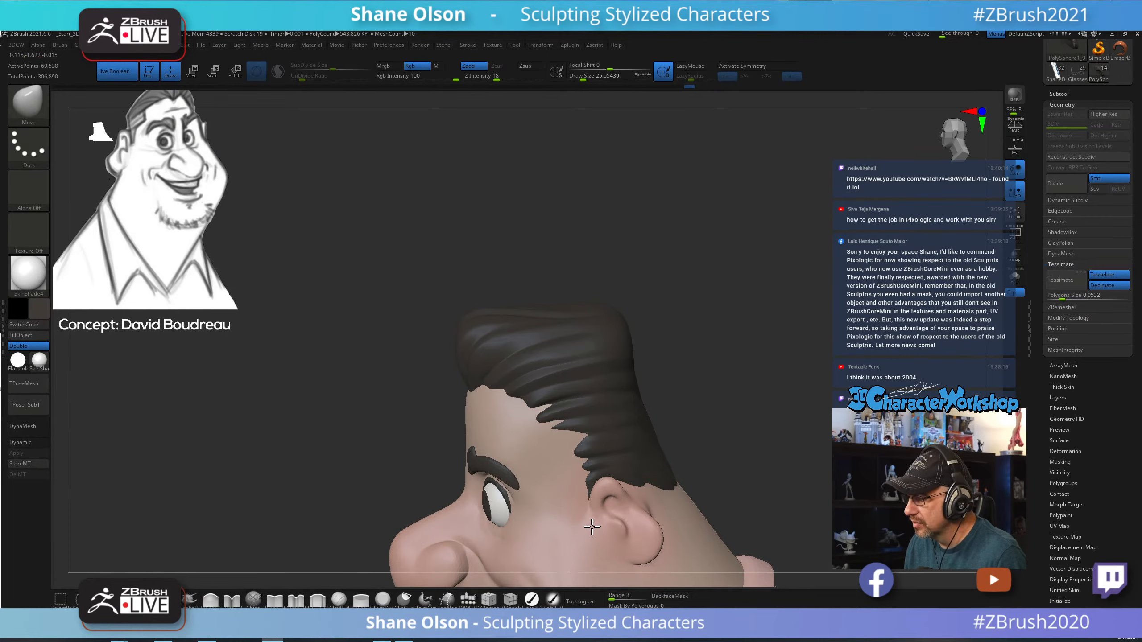
{"action": "left_click_drag", "start_coordinate": [739, 457], "coordinate": [682, 492]}
{"action": "key", "text": "x"}
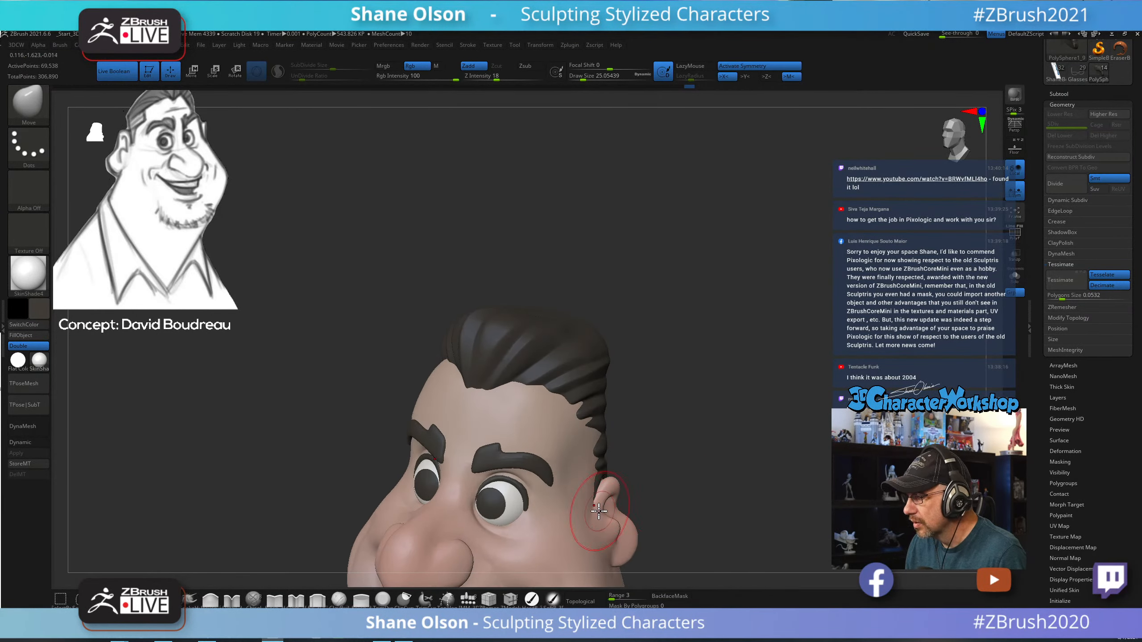
Refine the hair shape around the ears and back of the head with the Move brush at draw size 28.75.
{"action": "left_click_drag", "start_coordinate": [728, 451], "coordinate": [675, 446]}
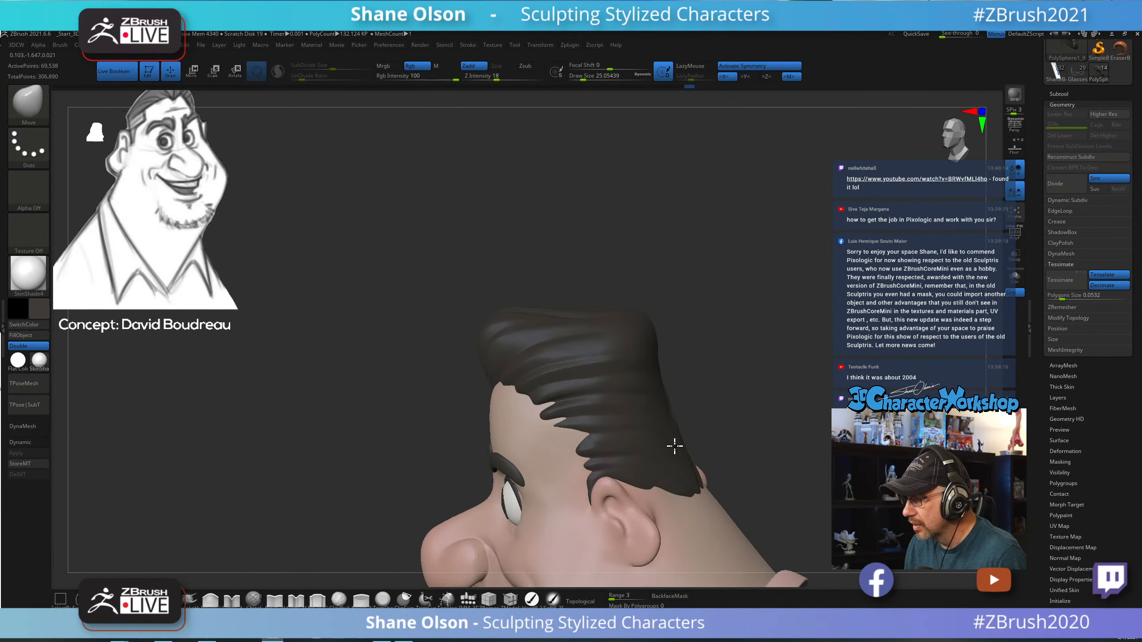
{"action": "key", "text": "bracketright"}
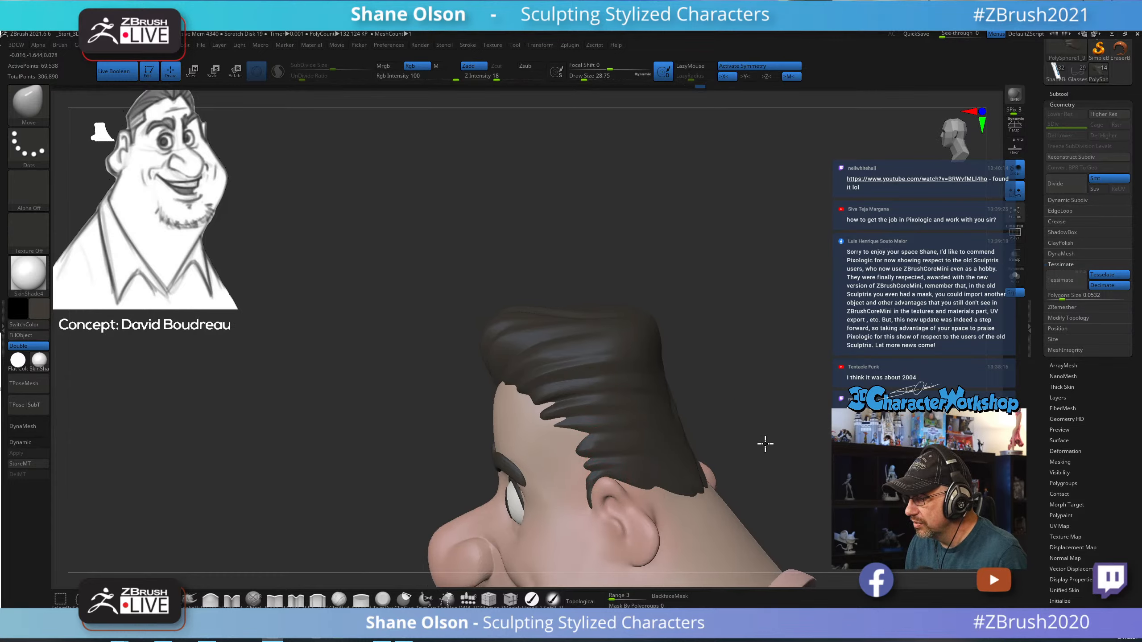
{"action": "left_click_drag", "start_coordinate": [764, 443], "coordinate": [597, 500]}
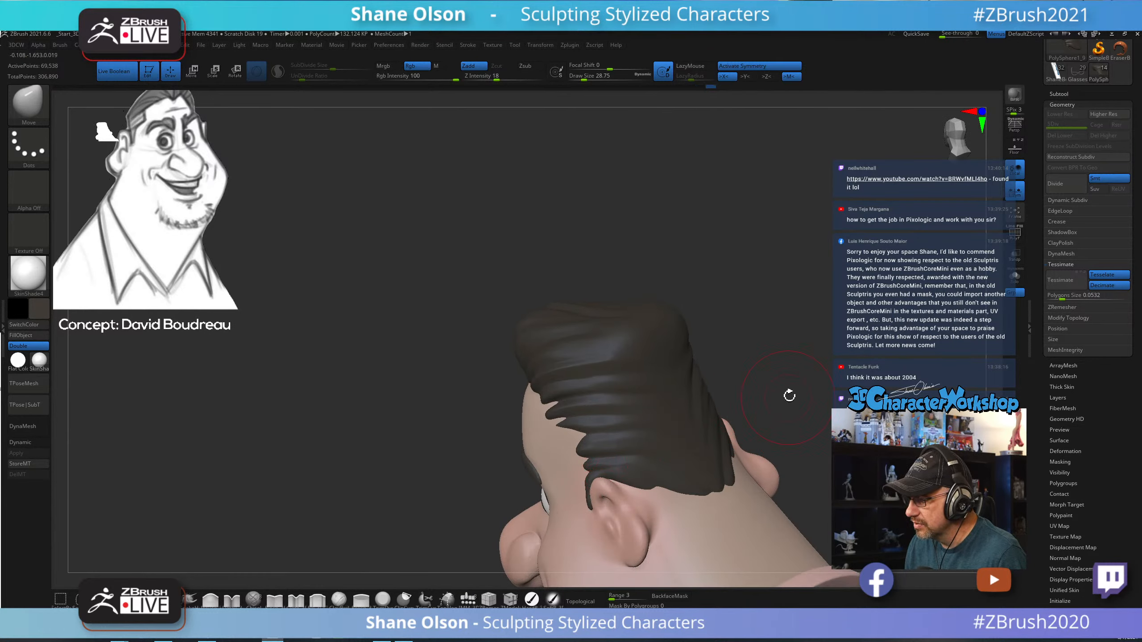
{"action": "left_click_drag", "start_coordinate": [789, 395], "coordinate": [622, 442]}
{"action": "mouse_move", "coordinate": [732, 395]}
{"action": "left_mouse_down"}
{"action": "mouse_move", "coordinate": [608, 449]}
{"action": "mouse_move", "coordinate": [711, 398]}
{"action": "left_mouse_up"}
{"action": "left_click_drag", "start_coordinate": [750, 440], "coordinate": [693, 345]}
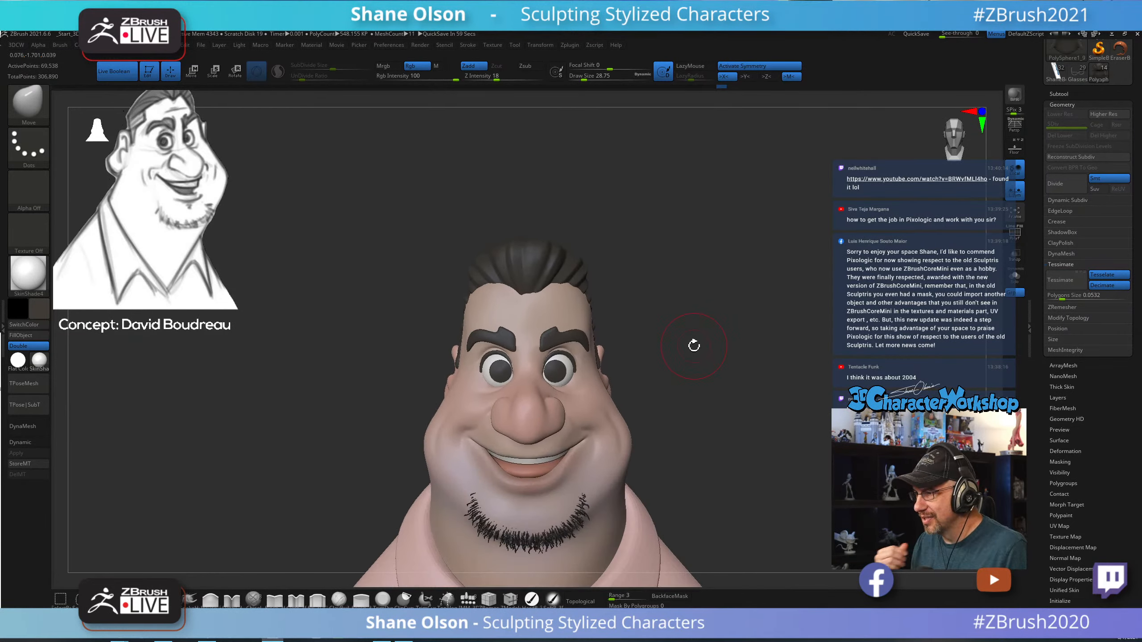
{"action": "mouse_move", "coordinate": [635, 319]}
{"action": "left_mouse_down"}
{"action": "mouse_move", "coordinate": [752, 324]}
{"action": "mouse_move", "coordinate": [803, 309]}
{"action": "mouse_move", "coordinate": [774, 312]}
{"action": "mouse_move", "coordinate": [757, 352]}
{"action": "left_mouse_up"}
Reduce the draw size to about 17 and nudge the front hairline beside the central peak.
{"action": "key", "text": "s"}
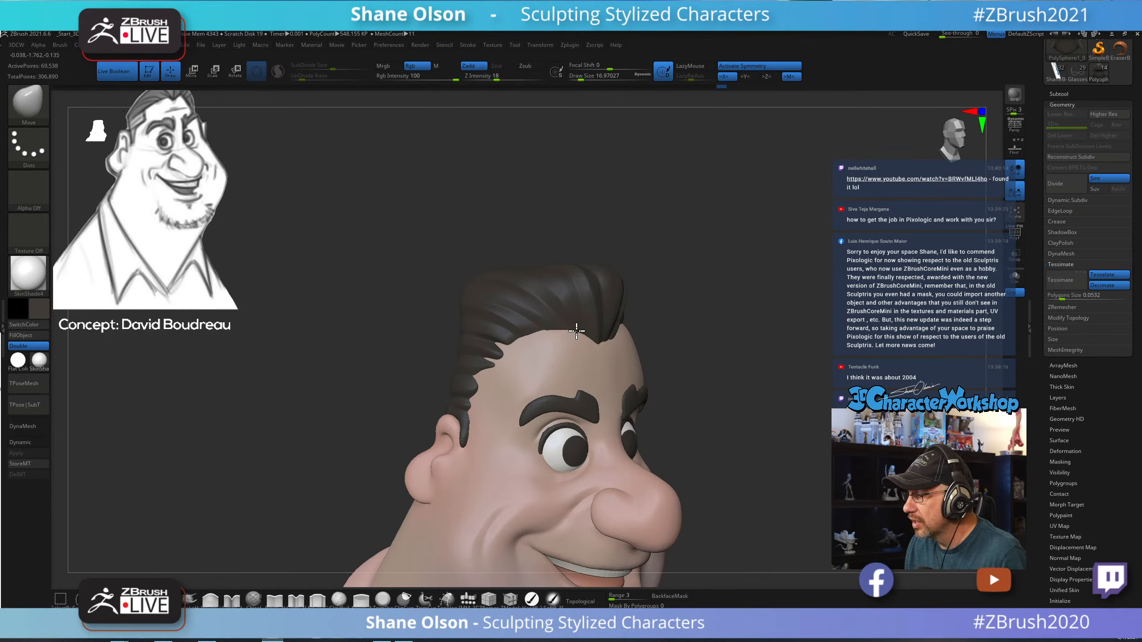
{"action": "left_click_drag", "start_coordinate": [332, 395], "coordinate": [432, 416]}
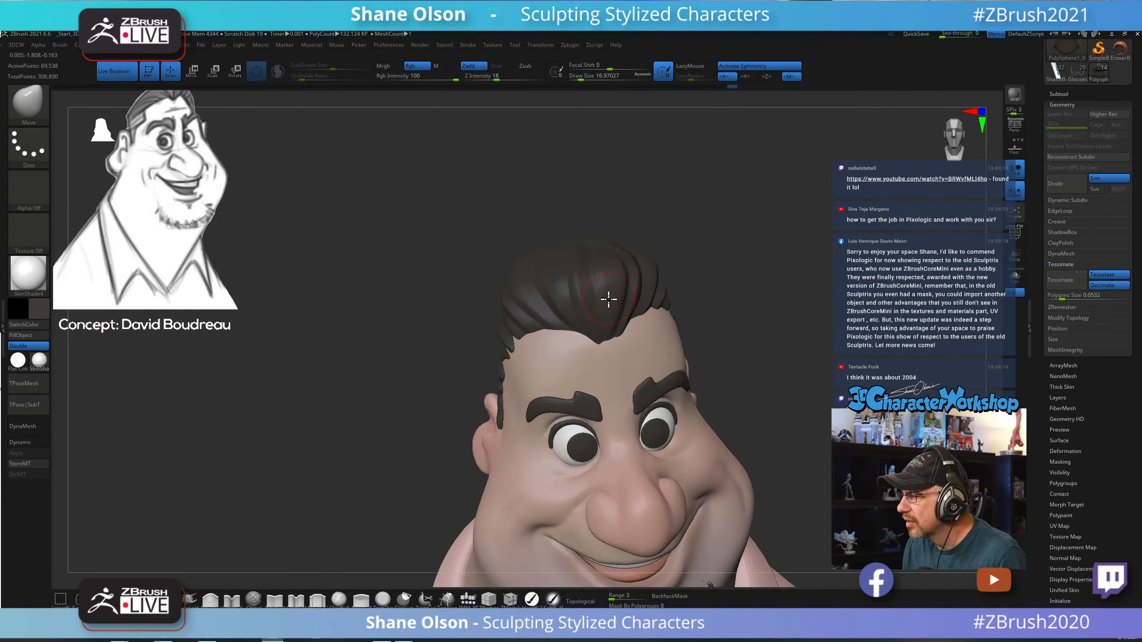
{"action": "mouse_move", "coordinate": [581, 344]}
{"action": "left_mouse_down"}
{"action": "mouse_move", "coordinate": [589, 329]}
{"action": "mouse_move", "coordinate": [610, 351]}
{"action": "mouse_move", "coordinate": [624, 343]}
{"action": "mouse_move", "coordinate": [569, 333]}
{"action": "left_mouse_up"}
{"action": "mouse_move", "coordinate": [764, 335]}
{"action": "left_mouse_down"}
{"action": "mouse_move", "coordinate": [858, 327]}
{"action": "mouse_move", "coordinate": [682, 345]}
{"action": "left_mouse_up"}
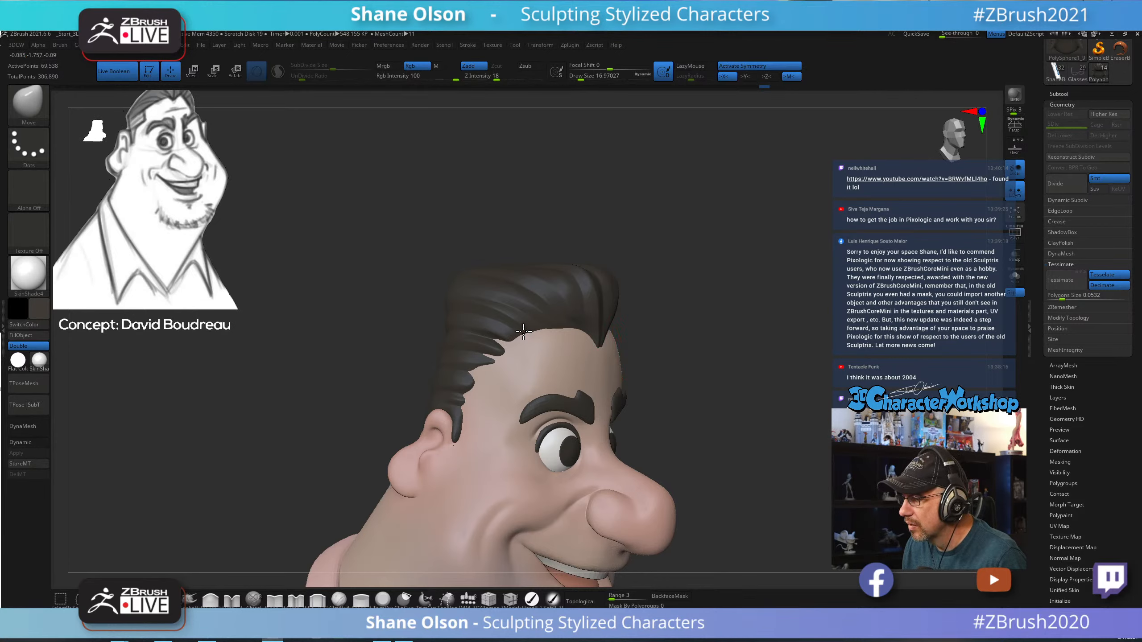
Nudge the hairline corner above the temple into shape with the Move brush at a draw size of about 12.9.
{"action": "key", "text": "s"}
{"action": "left_click_drag", "start_coordinate": [528, 335], "coordinate": [525, 345]}
{"action": "mouse_move", "coordinate": [524, 336]}
{"action": "left_mouse_down"}
{"action": "mouse_move", "coordinate": [520, 324]}
{"action": "mouse_move", "coordinate": [495, 343]}
{"action": "left_mouse_up"}
{"action": "left_click_drag", "start_coordinate": [701, 341], "coordinate": [681, 342]}
{"action": "key", "text": "s"}
{"action": "left_click_drag", "start_coordinate": [521, 335], "coordinate": [519, 335]}
{"action": "left_click_drag", "start_coordinate": [517, 338], "coordinate": [522, 332]}
{"action": "left_click_drag", "start_coordinate": [528, 335], "coordinate": [525, 329]}
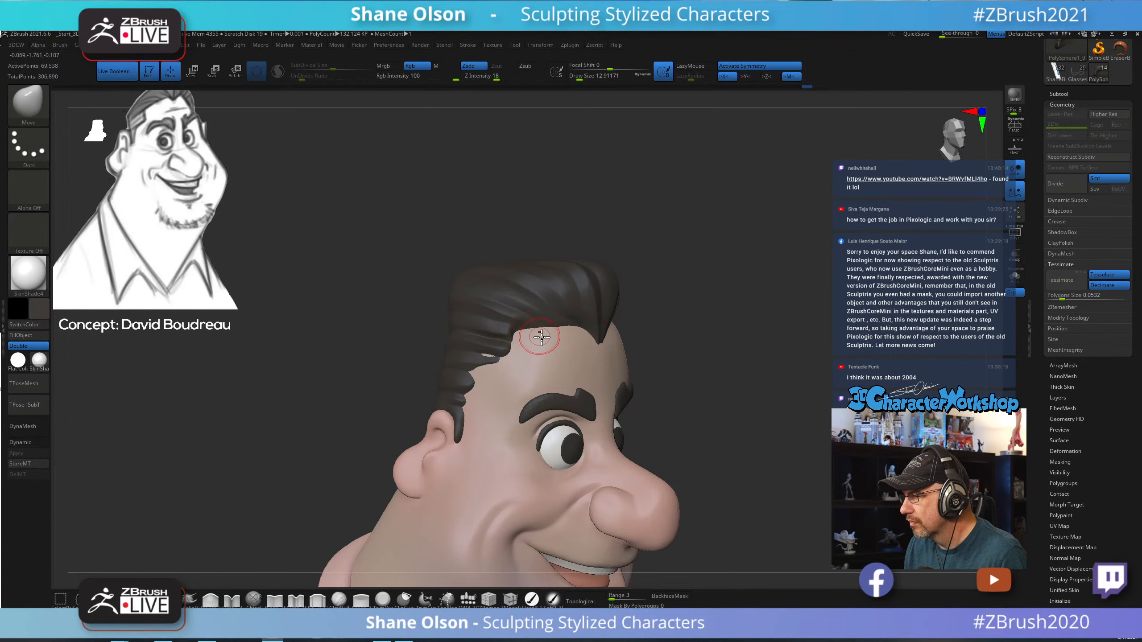
{"action": "mouse_move", "coordinate": [703, 338]}
{"action": "left_mouse_down"}
{"action": "mouse_move", "coordinate": [672, 342]}
{"action": "mouse_move", "coordinate": [683, 339]}
{"action": "left_mouse_up"}
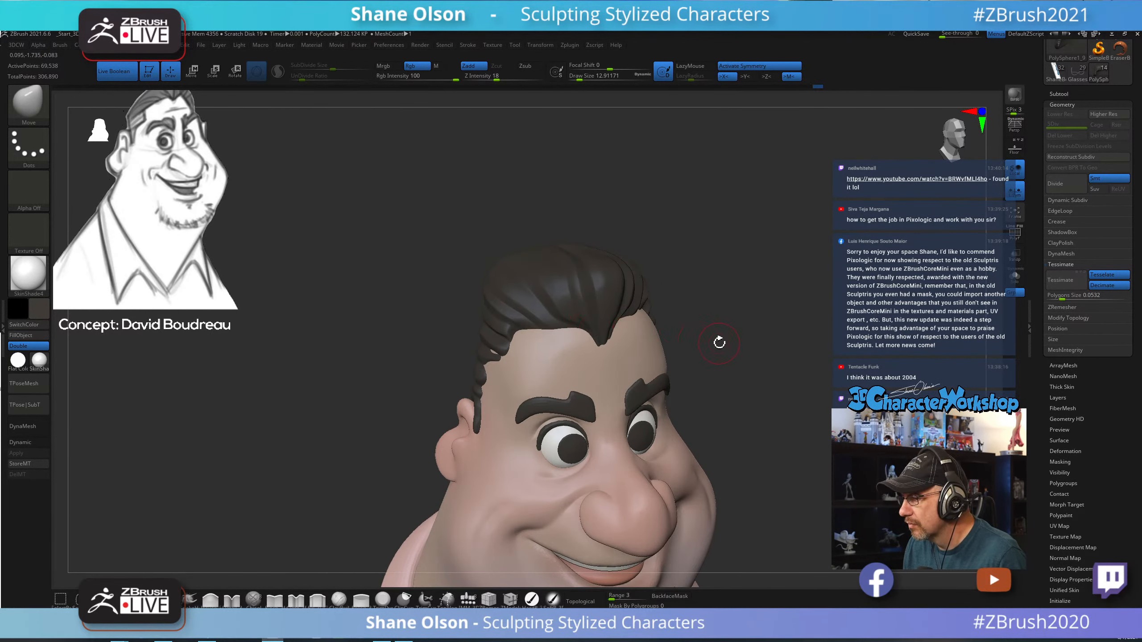
Enlarge the draw size to about 26.9 and reshape the side hairline between the temple corner and the ear.
{"action": "mouse_move", "coordinate": [719, 339]}
{"action": "left_mouse_down"}
{"action": "mouse_move", "coordinate": [701, 343]}
{"action": "mouse_move", "coordinate": [785, 342]}
{"action": "left_mouse_up"}
{"action": "mouse_move", "coordinate": [750, 355]}
{"action": "left_mouse_down"}
{"action": "mouse_move", "coordinate": [762, 353]}
{"action": "mouse_move", "coordinate": [743, 365]}
{"action": "left_mouse_up"}
{"action": "key", "text": "s"}
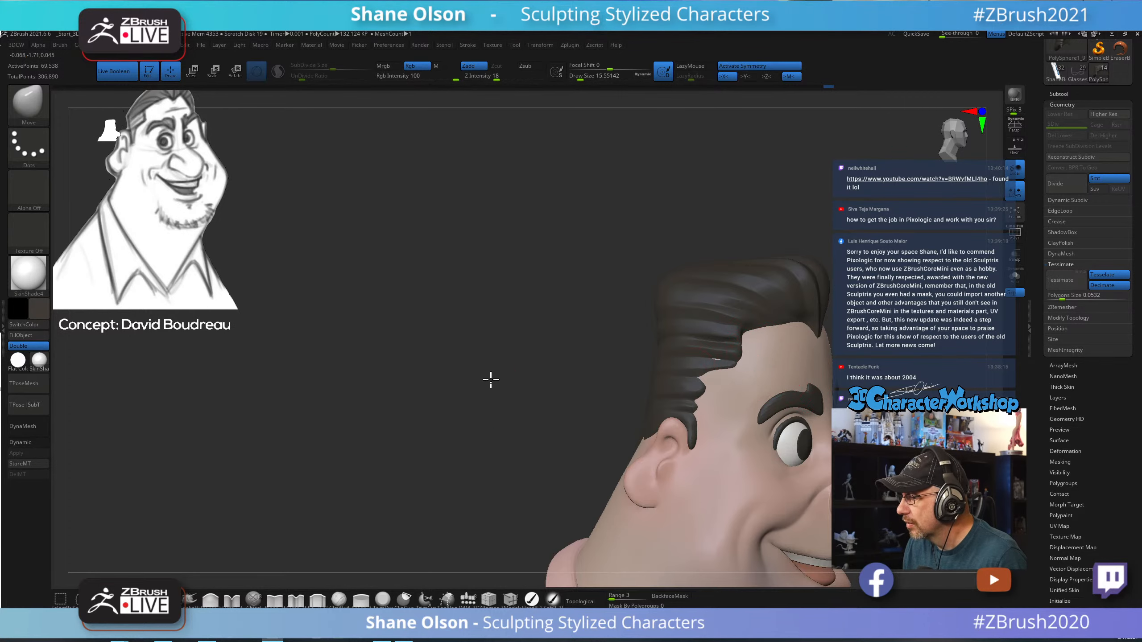
{"action": "left_click_drag", "start_coordinate": [491, 380], "coordinate": [432, 379]}
{"action": "key", "text": "s"}
{"action": "left_click_drag", "start_coordinate": [645, 360], "coordinate": [647, 360]}
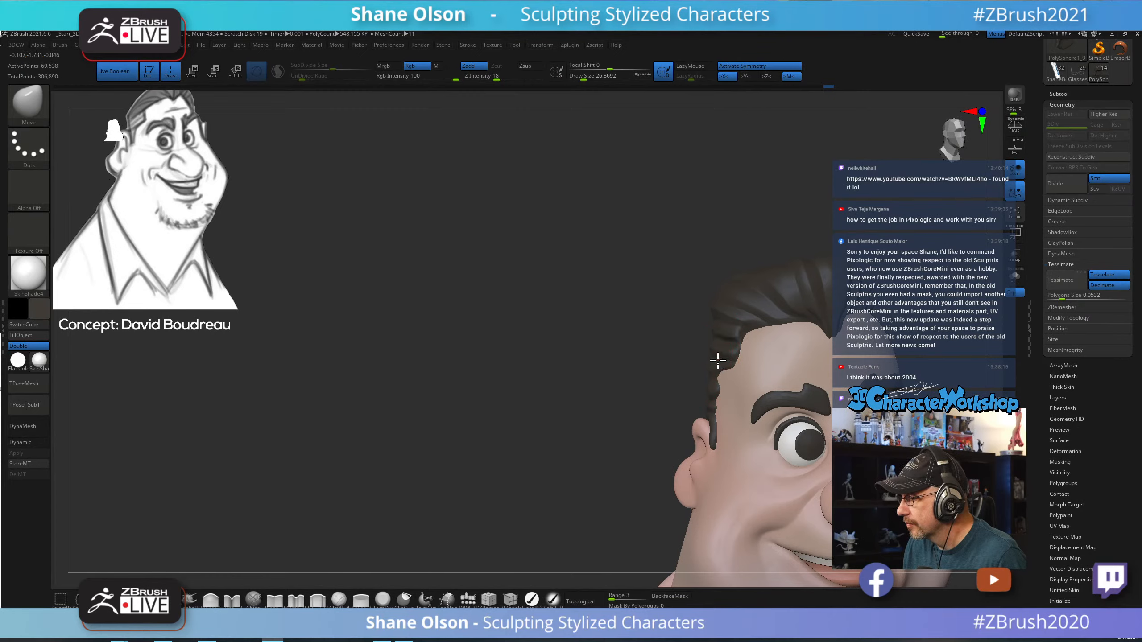
{"action": "left_click_drag", "start_coordinate": [718, 360], "coordinate": [722, 361]}
{"action": "left_click_drag", "start_coordinate": [594, 379], "coordinate": [596, 376]}
{"action": "left_click_drag", "start_coordinate": [742, 322], "coordinate": [754, 330]}
{"action": "left_click_drag", "start_coordinate": [746, 328], "coordinate": [737, 347]}
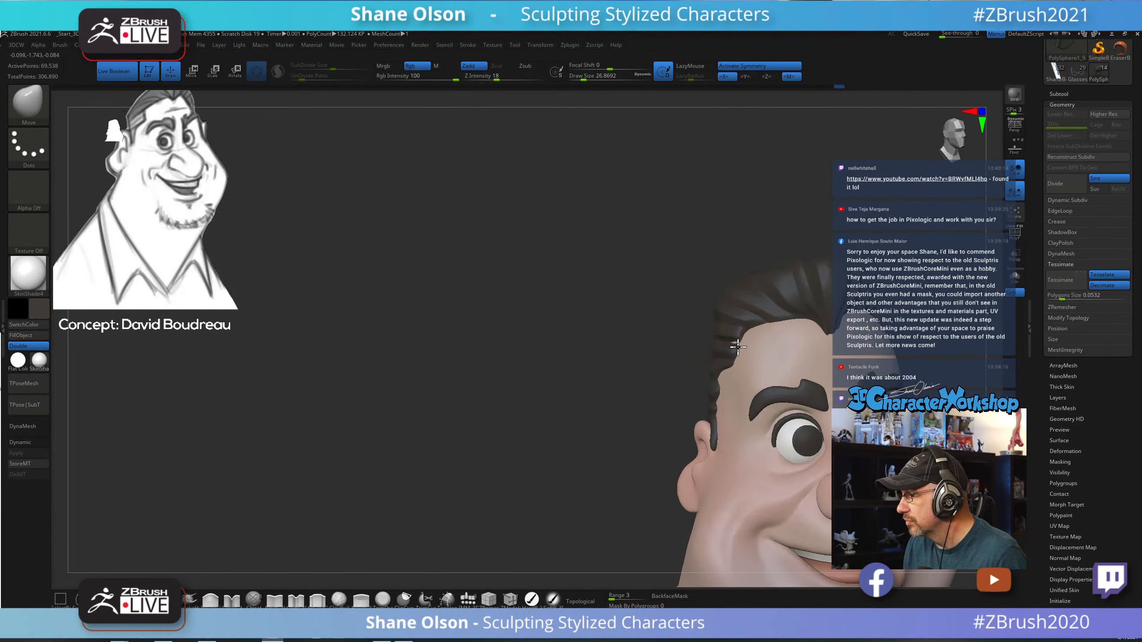
{"action": "mouse_move", "coordinate": [599, 370]}
{"action": "left_mouse_down"}
{"action": "mouse_move", "coordinate": [528, 362]}
{"action": "mouse_move", "coordinate": [471, 377]}
{"action": "mouse_move", "coordinate": [492, 377]}
{"action": "mouse_move", "coordinate": [548, 334]}
{"action": "mouse_move", "coordinate": [593, 271]}
{"action": "mouse_move", "coordinate": [851, 292]}
{"action": "mouse_move", "coordinate": [647, 355]}
{"action": "left_mouse_up"}
Set the draw size to about 20 and adjust the pointed hair tips at the temple in front of the ear.
{"action": "mouse_move", "coordinate": [490, 337]}
{"action": "left_mouse_down"}
{"action": "mouse_move", "coordinate": [669, 342]}
{"action": "mouse_move", "coordinate": [647, 349]}
{"action": "left_mouse_up"}
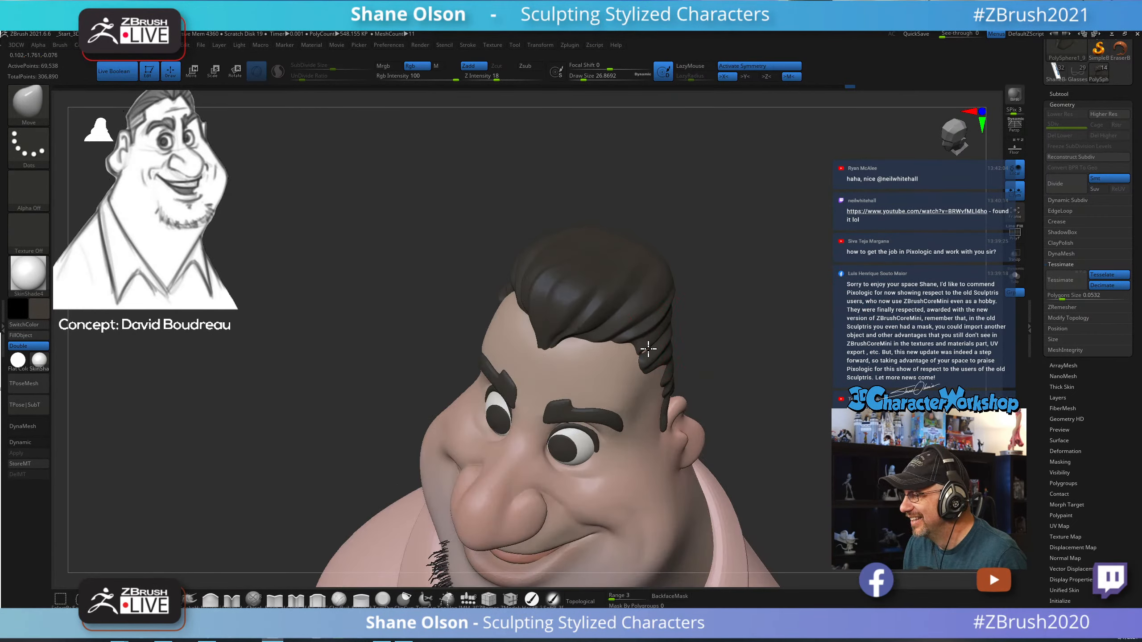
{"action": "mouse_move", "coordinate": [747, 350]}
{"action": "left_mouse_down"}
{"action": "mouse_move", "coordinate": [805, 346]}
{"action": "mouse_move", "coordinate": [772, 360]}
{"action": "mouse_move", "coordinate": [744, 339]}
{"action": "mouse_move", "coordinate": [769, 339]}
{"action": "mouse_move", "coordinate": [701, 339]}
{"action": "mouse_move", "coordinate": [765, 341]}
{"action": "left_mouse_up"}
{"action": "mouse_move", "coordinate": [718, 344]}
{"action": "left_mouse_down"}
{"action": "mouse_move", "coordinate": [764, 334]}
{"action": "mouse_move", "coordinate": [650, 284]}
{"action": "left_mouse_up"}
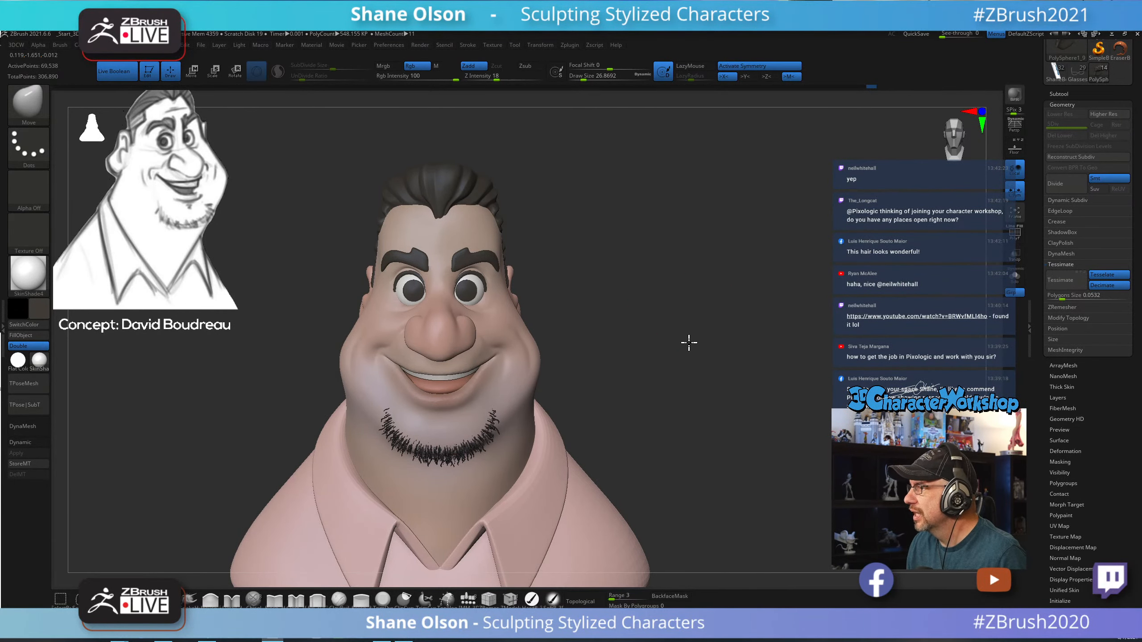
{"action": "mouse_move", "coordinate": [688, 343]}
{"action": "left_mouse_down", "text": "alt"}
{"action": "mouse_move", "coordinate": [712, 304]}
{"action": "mouse_move", "coordinate": [733, 321]}
{"action": "mouse_move", "coordinate": [757, 319]}
{"action": "mouse_move", "coordinate": [725, 293]}
{"action": "mouse_move", "coordinate": [589, 251]}
{"action": "left_mouse_up", "text": "alt"}
{"action": "key", "text": "s"}
{"action": "key", "text": "s"}
{"action": "left_click_drag", "start_coordinate": [418, 231], "coordinate": [422, 245]}
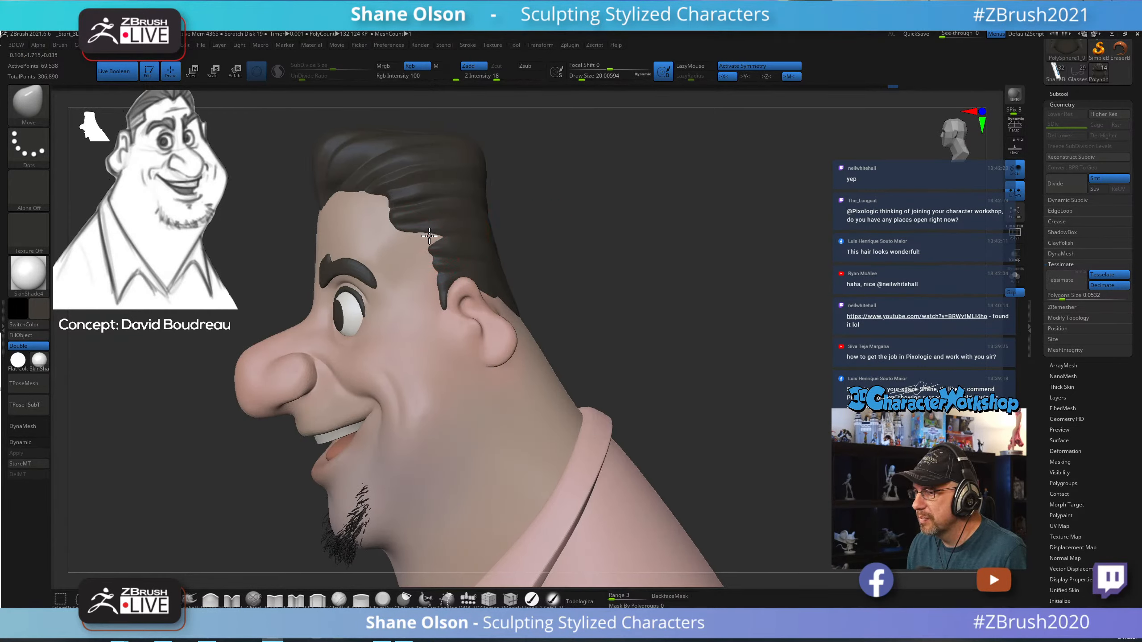
Reshape the side and back of the hair with the Move brush at draw sizes of about 26.9 and 41.4.
{"action": "mouse_move", "coordinate": [597, 245]}
{"action": "left_mouse_down"}
{"action": "mouse_move", "coordinate": [660, 239]}
{"action": "mouse_move", "coordinate": [650, 248]}
{"action": "mouse_move", "coordinate": [671, 234]}
{"action": "mouse_move", "coordinate": [572, 248]}
{"action": "left_mouse_up"}
{"action": "left_click_drag", "start_coordinate": [668, 225], "coordinate": [556, 237]}
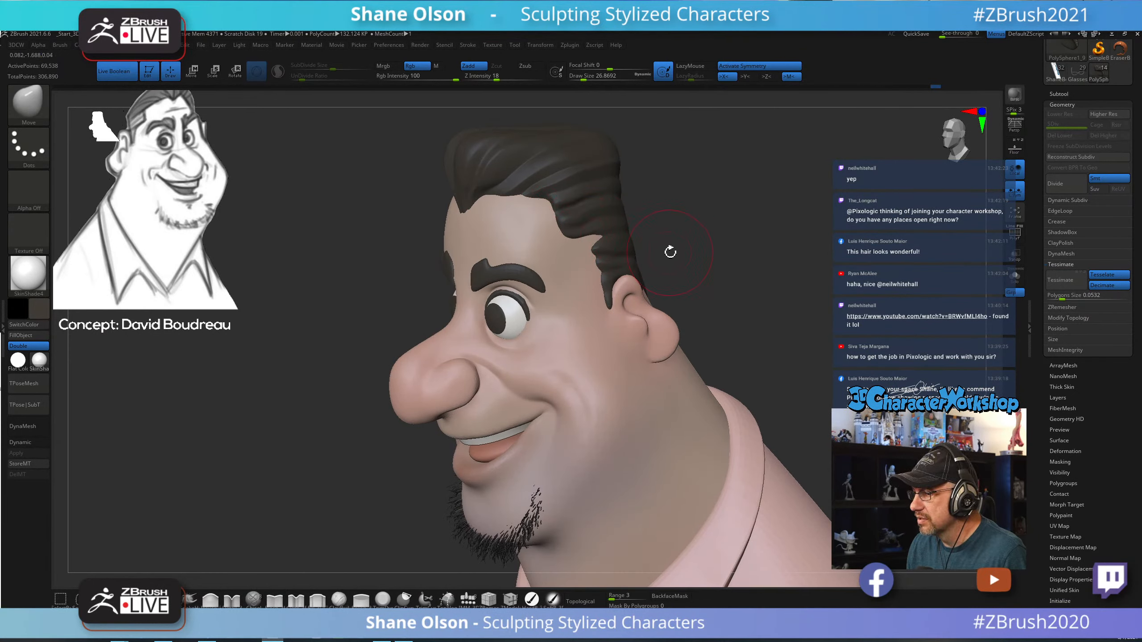
{"action": "mouse_move", "coordinate": [668, 250]}
{"action": "left_mouse_down"}
{"action": "mouse_move", "coordinate": [594, 260]}
{"action": "mouse_move", "coordinate": [597, 229]}
{"action": "left_mouse_up"}
{"action": "left_click_drag", "start_coordinate": [746, 243], "coordinate": [619, 253]}
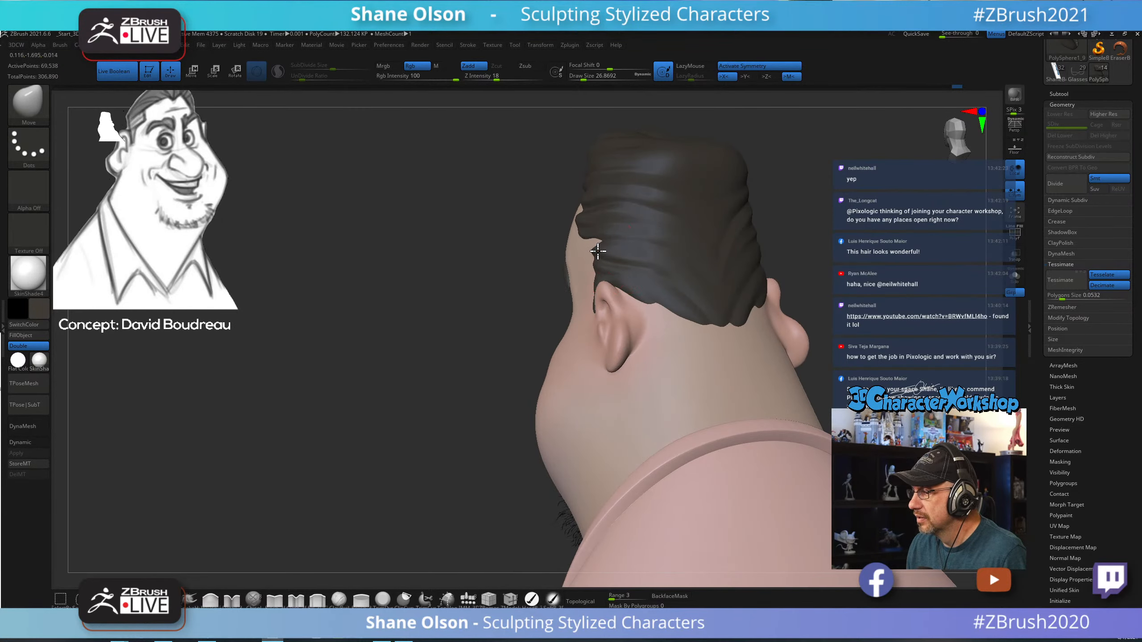
{"action": "left_click_drag", "start_coordinate": [838, 233], "coordinate": [646, 351]}
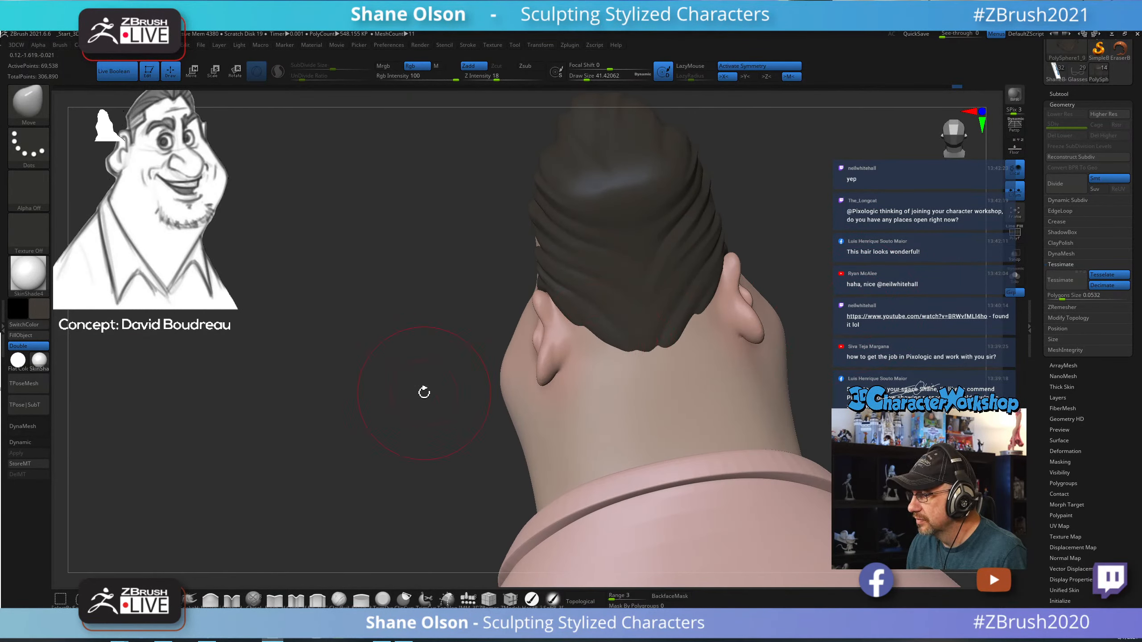
{"action": "mouse_move", "coordinate": [423, 392]}
{"action": "left_mouse_down"}
{"action": "mouse_move", "coordinate": [757, 313]}
{"action": "mouse_move", "coordinate": [681, 293]}
{"action": "mouse_move", "coordinate": [691, 293]}
{"action": "mouse_move", "coordinate": [656, 301]}
{"action": "left_mouse_up"}
Choose a lighter greyish-brown paint colour and activate the soft paint brush at RGB intensity 15.
{"action": "left_click", "coordinate": [532, 599]}
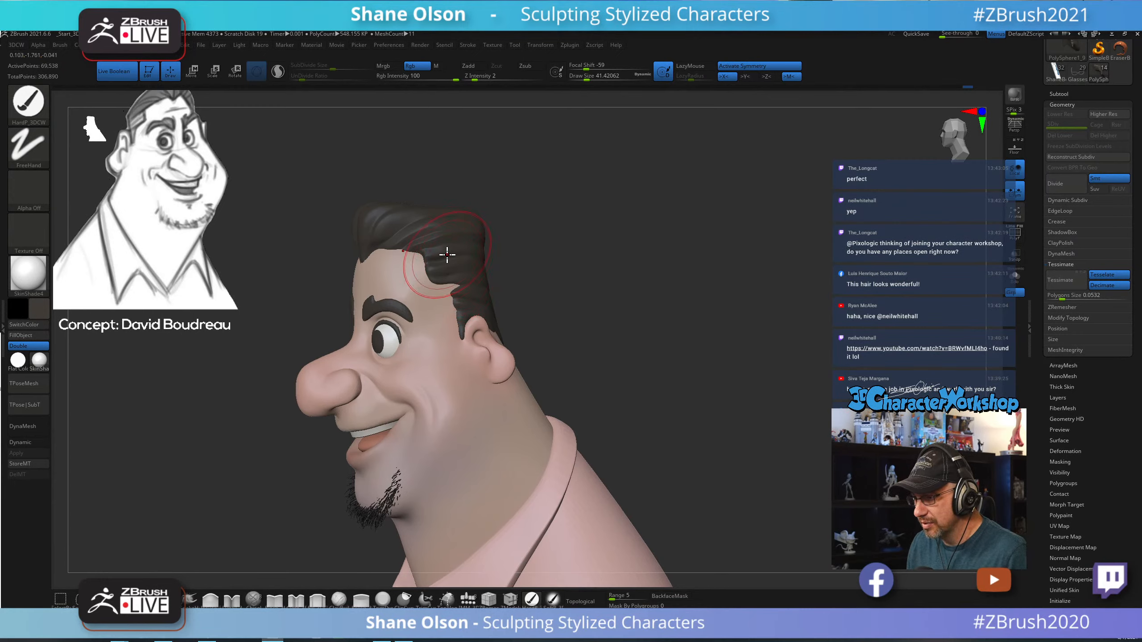
{"action": "left_click", "coordinate": [38, 311]}
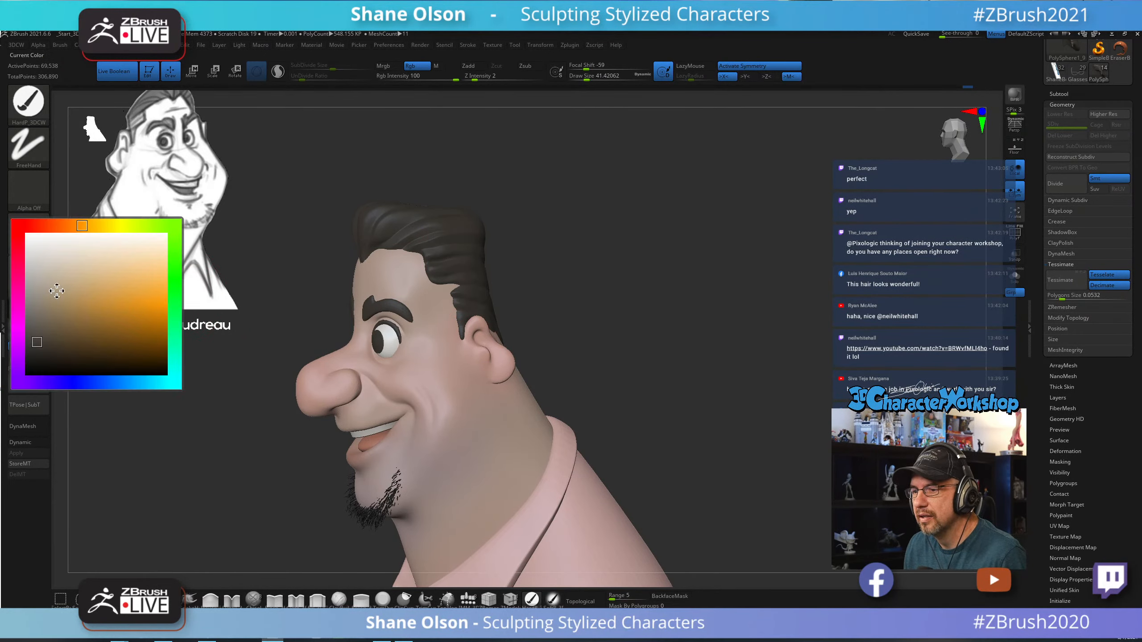
{"action": "left_click", "coordinate": [108, 284]}
{"action": "left_click", "coordinate": [553, 599]}
Paint a soft lighter tint over the hair with the soft paint brush, reducing the draw size from about 32.7 to 28.75.
{"action": "mouse_move", "coordinate": [638, 306]}
{"action": "left_mouse_down", "text": "alt"}
{"action": "mouse_move", "coordinate": [642, 403]}
{"action": "mouse_move", "coordinate": [645, 384]}
{"action": "mouse_move", "coordinate": [626, 392]}
{"action": "left_mouse_up", "text": "alt"}
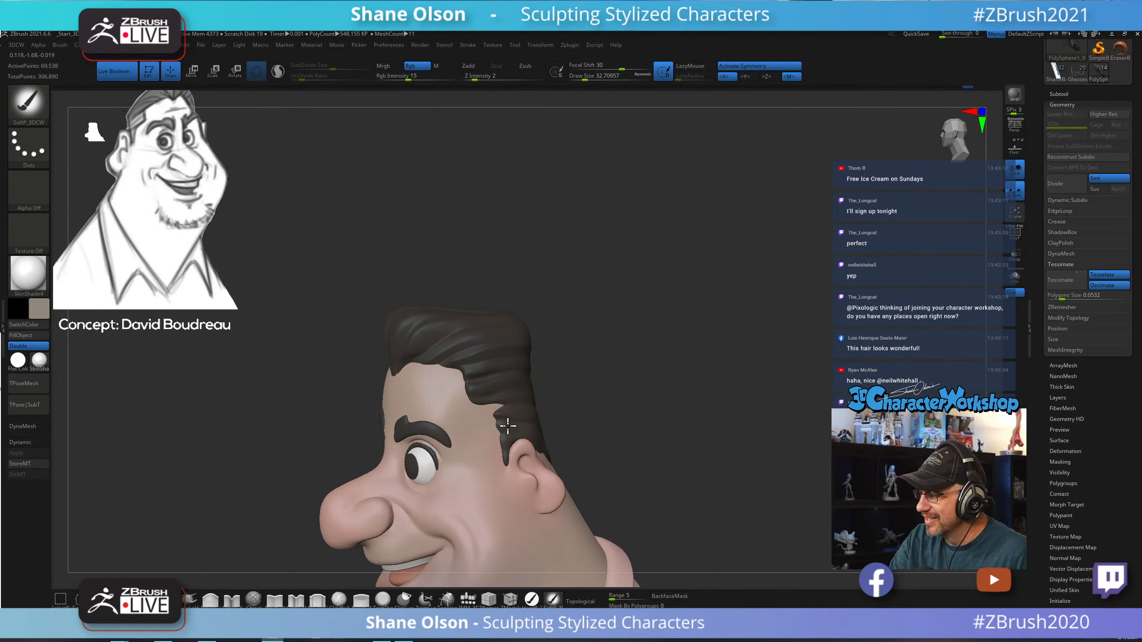
{"action": "mouse_move", "coordinate": [560, 378]}
{"action": "left_mouse_down"}
{"action": "mouse_move", "coordinate": [548, 393]}
{"action": "mouse_move", "coordinate": [556, 374]}
{"action": "left_mouse_up"}
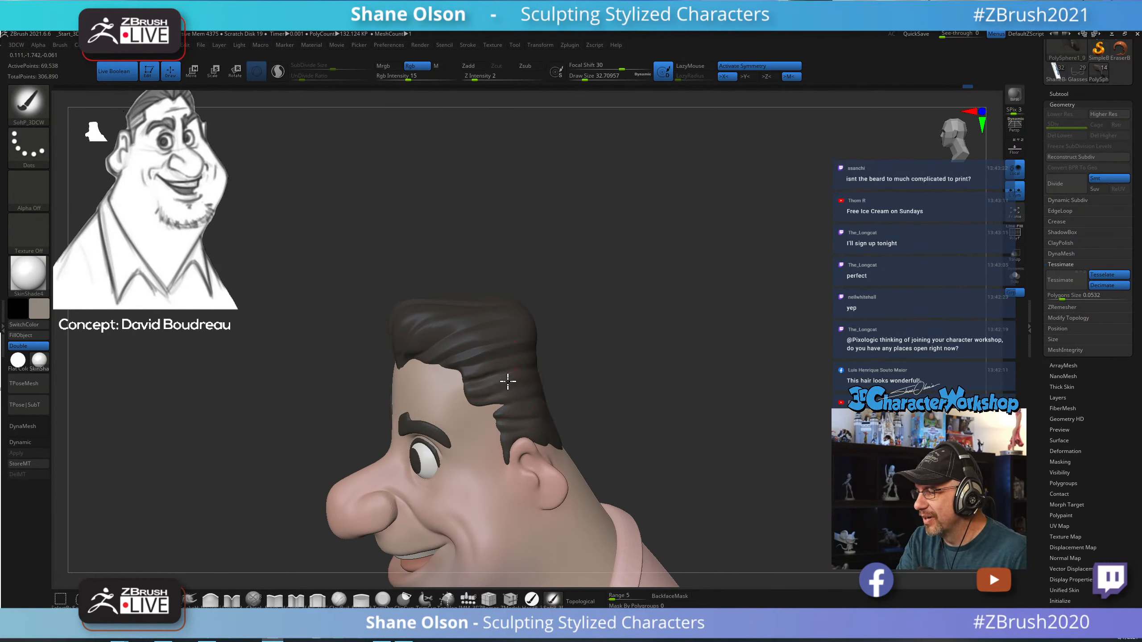
{"action": "mouse_move", "coordinate": [566, 331]}
{"action": "left_mouse_down"}
{"action": "mouse_move", "coordinate": [566, 367]}
{"action": "mouse_move", "coordinate": [650, 390]}
{"action": "mouse_move", "coordinate": [693, 385]}
{"action": "mouse_move", "coordinate": [688, 375]}
{"action": "left_mouse_up"}
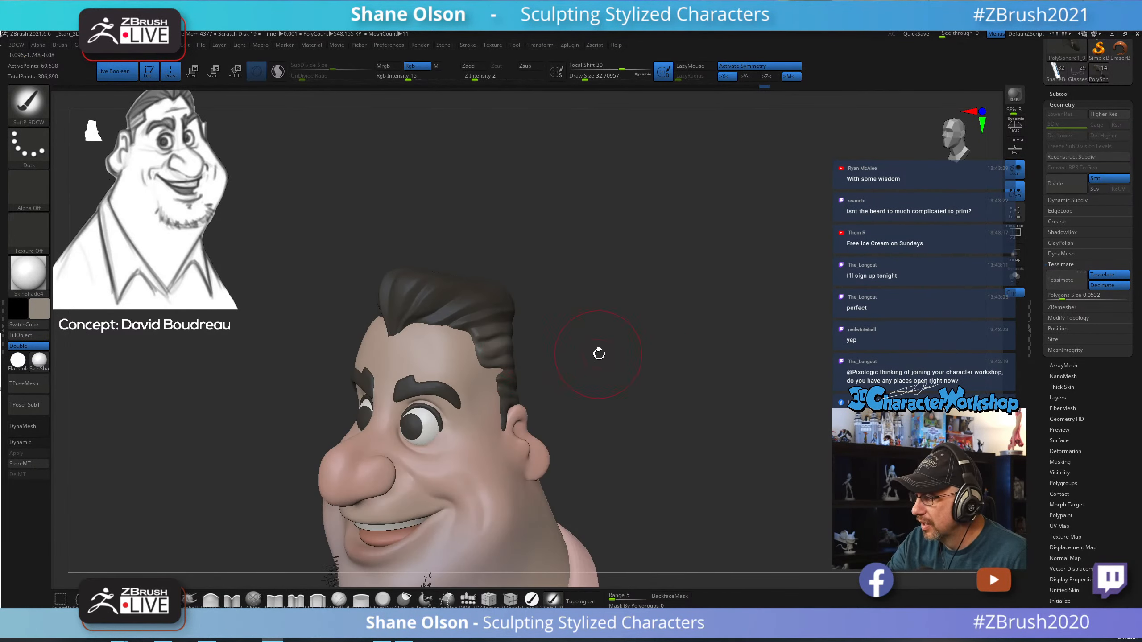
{"action": "mouse_move", "coordinate": [597, 352]}
{"action": "left_mouse_down"}
{"action": "mouse_move", "coordinate": [643, 351]}
{"action": "mouse_move", "coordinate": [665, 392]}
{"action": "mouse_move", "coordinate": [662, 328]}
{"action": "mouse_move", "coordinate": [647, 392]}
{"action": "mouse_move", "coordinate": [737, 395]}
{"action": "mouse_move", "coordinate": [677, 364]}
{"action": "mouse_move", "coordinate": [676, 382]}
{"action": "mouse_move", "coordinate": [751, 388]}
{"action": "mouse_move", "coordinate": [648, 333]}
{"action": "mouse_move", "coordinate": [571, 330]}
{"action": "mouse_move", "coordinate": [586, 343]}
{"action": "mouse_move", "coordinate": [647, 331]}
{"action": "mouse_move", "coordinate": [610, 367]}
{"action": "mouse_move", "coordinate": [681, 364]}
{"action": "mouse_move", "coordinate": [735, 406]}
{"action": "mouse_move", "coordinate": [690, 414]}
{"action": "left_mouse_up"}
{"action": "key", "text": "s"}
{"action": "left_click", "coordinate": [583, 341]}
{"action": "left_click_drag", "start_coordinate": [686, 373], "coordinate": [652, 342], "text": "alt"}
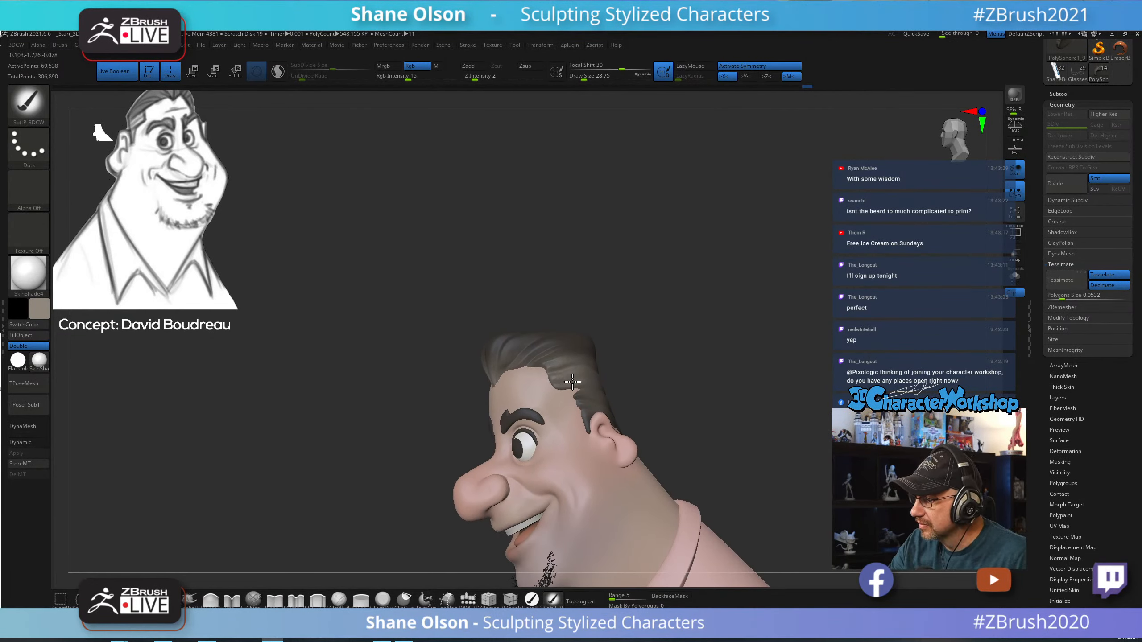
{"action": "mouse_move", "coordinate": [688, 420]}
{"action": "left_mouse_down"}
{"action": "mouse_move", "coordinate": [683, 431]}
{"action": "mouse_move", "coordinate": [713, 433]}
{"action": "mouse_move", "coordinate": [747, 365]}
{"action": "mouse_move", "coordinate": [622, 413]}
{"action": "mouse_move", "coordinate": [683, 357]}
{"action": "mouse_move", "coordinate": [700, 357]}
{"action": "mouse_move", "coordinate": [698, 310]}
{"action": "mouse_move", "coordinate": [702, 320]}
{"action": "left_mouse_up"}
Activate the SnakeHook brush with a draw size of about 25.
{"action": "left_click", "coordinate": [190, 599]}
{"action": "key", "text": "s"}
{"action": "left_click", "coordinate": [729, 387]}
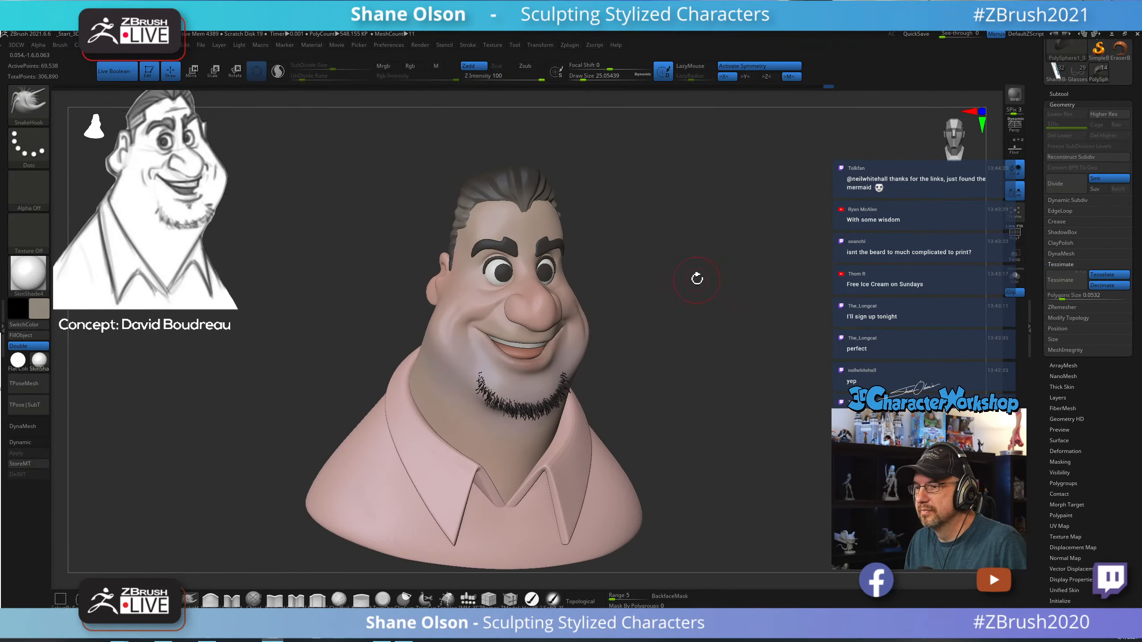
Select the eyebrows subtool, display its polyframe and apply its dynamic subdivision as real geometry.
{"action": "left_click_drag", "start_coordinate": [697, 278], "coordinate": [591, 255]}
{"action": "left_click", "coordinate": [540, 252], "text": "alt"}
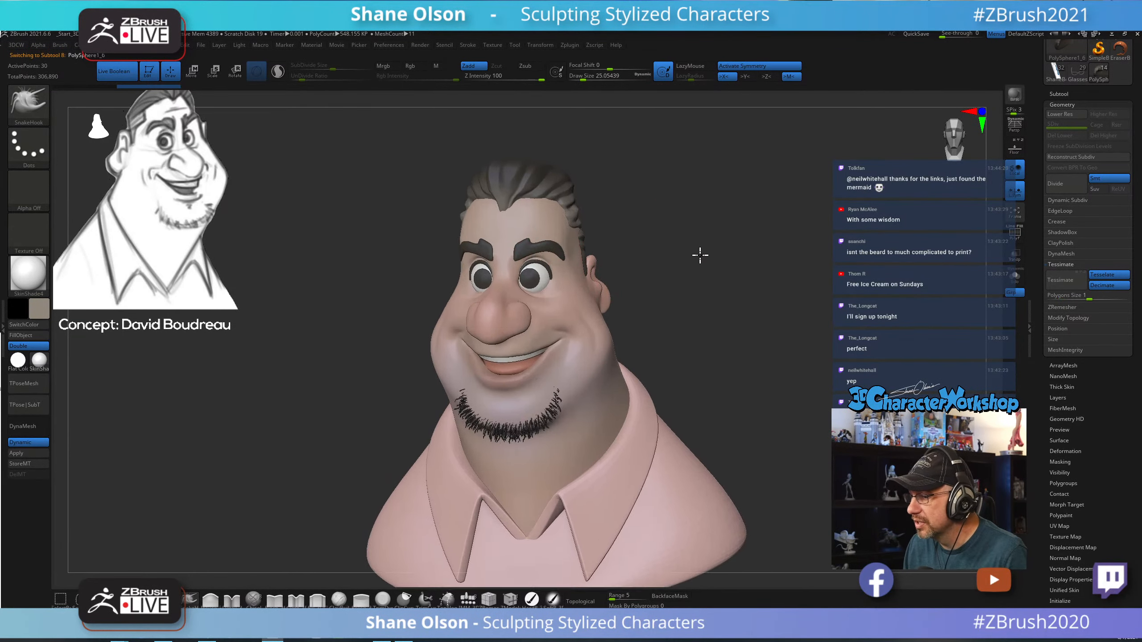
{"action": "left_click_drag", "start_coordinate": [700, 256], "coordinate": [777, 311]}
{"action": "key", "text": "shift+f"}
{"action": "left_click", "coordinate": [25, 454]}
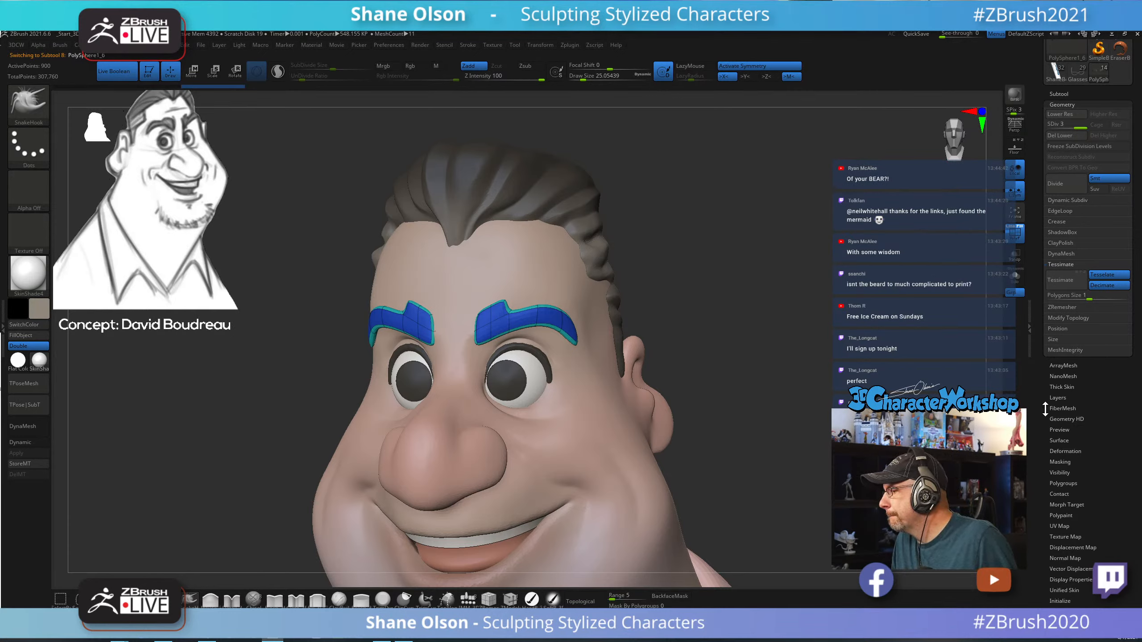
Delete the eyebrows' lower subdivision levels.
{"action": "left_click_drag", "start_coordinate": [1045, 408], "coordinate": [1045, 469]}
{"action": "left_click_drag", "start_coordinate": [841, 339], "coordinate": [807, 334], "text": "alt"}
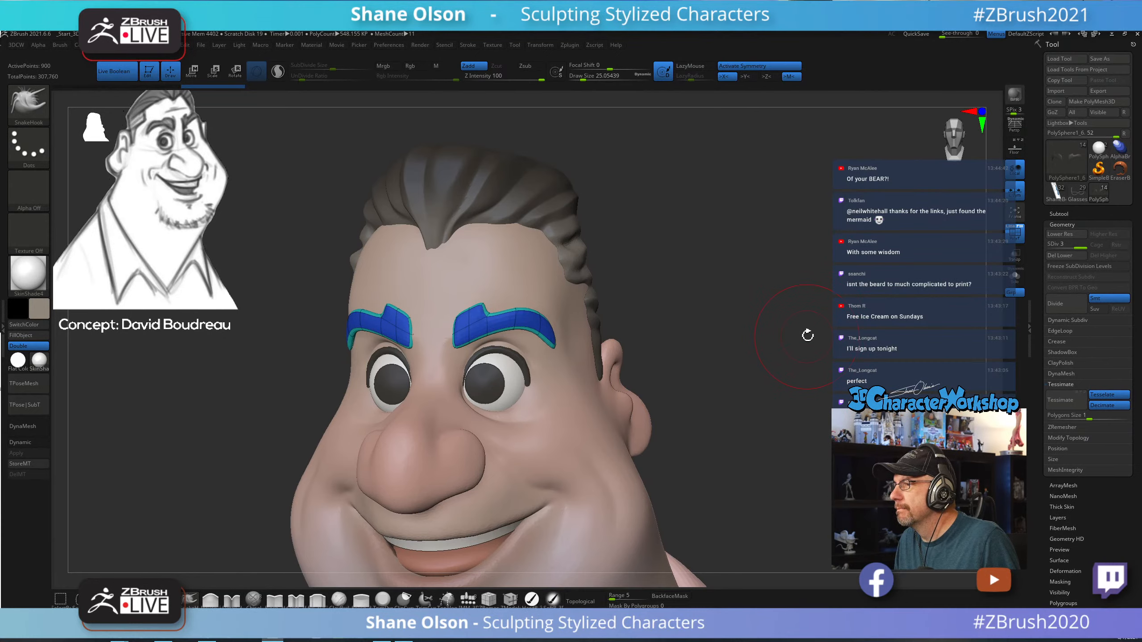
{"action": "key", "text": "bracketleft"}
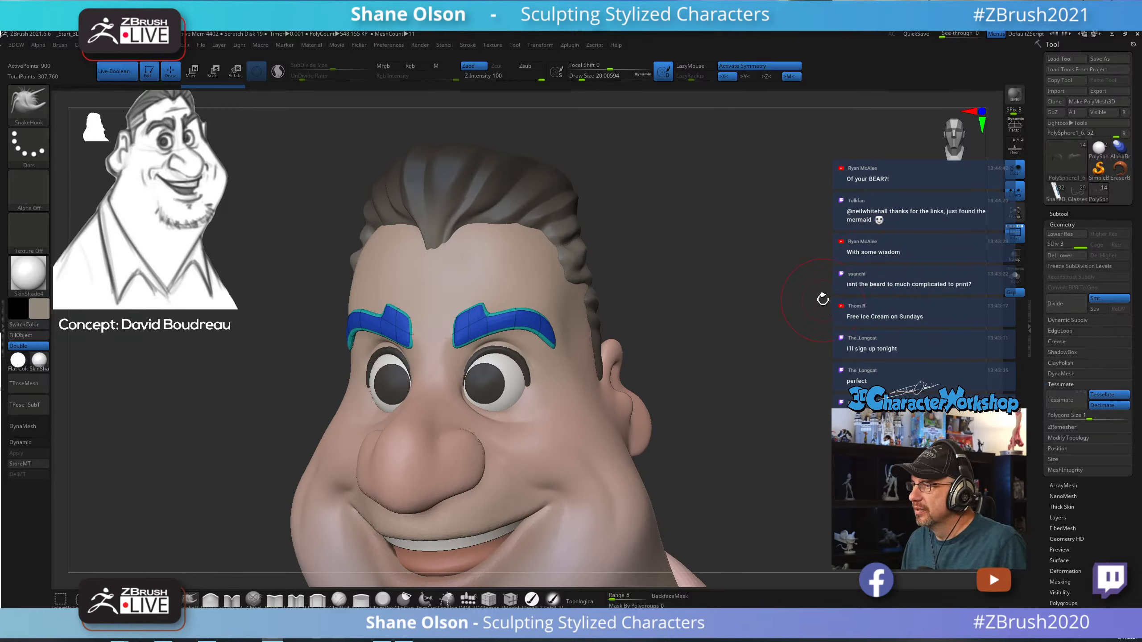
{"action": "left_click", "coordinate": [1064, 256]}
{"action": "left_click_drag", "start_coordinate": [831, 249], "coordinate": [792, 250]}
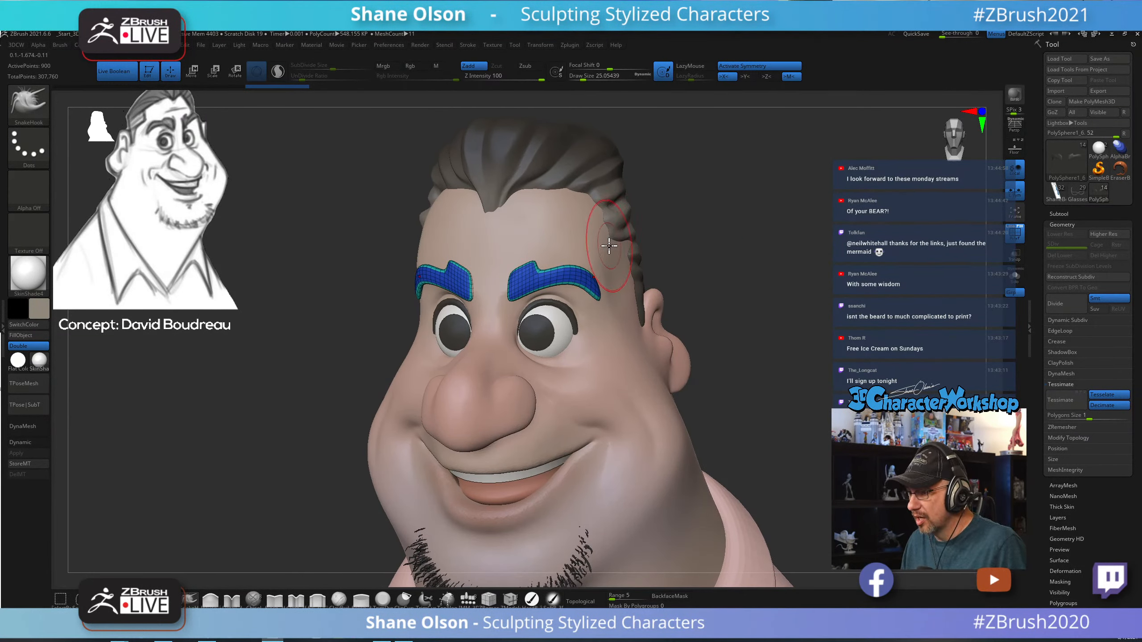
Enable Sculptris Pro with a SubDivide Size of about 0.144 and smooth across the eyebrows to add dense geometry.
{"action": "left_click", "coordinate": [277, 71]}
{"action": "mouse_move", "coordinate": [587, 283]}
{"action": "left_mouse_down", "text": "shift"}
{"action": "mouse_move", "coordinate": [534, 279]}
{"action": "mouse_move", "coordinate": [586, 284]}
{"action": "left_mouse_up", "text": "shift"}
{"action": "key", "text": "ctrl+z"}
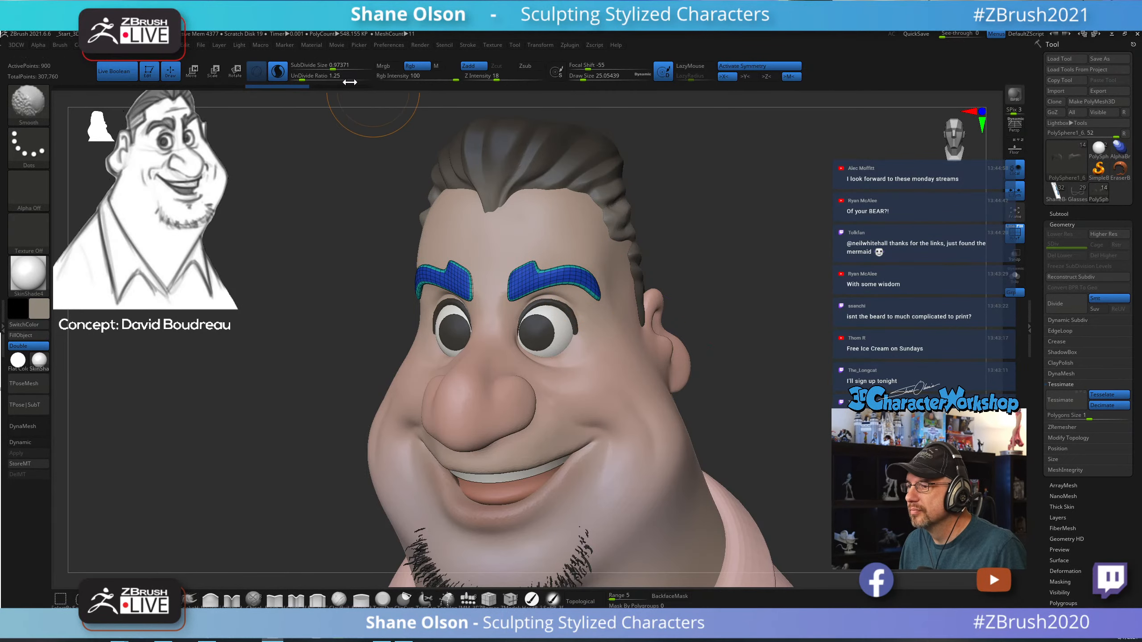
{"action": "left_click_drag", "start_coordinate": [335, 67], "coordinate": [326, 67]}
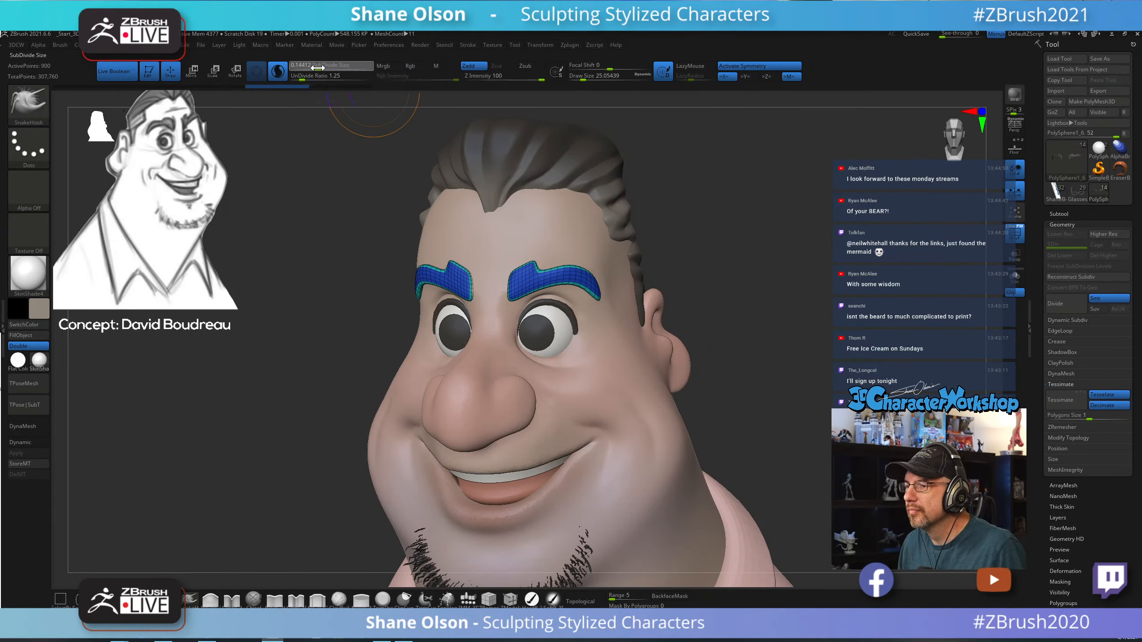
{"action": "left_click_drag", "start_coordinate": [517, 280], "coordinate": [605, 291], "text": "shift"}
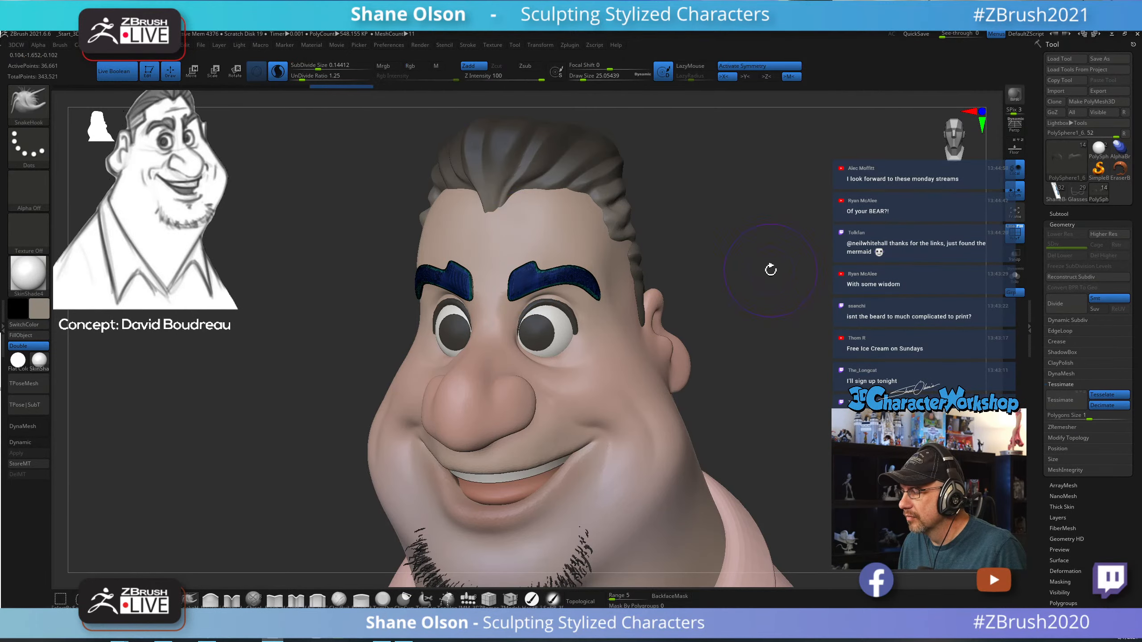
Smooth the eyebrow surfaces up close with Sculptris Pro, then select the SnakeHook brush.
{"action": "left_click_drag", "start_coordinate": [770, 270], "coordinate": [813, 352], "text": "alt"}
{"action": "mouse_move", "coordinate": [579, 291]}
{"action": "left_mouse_down", "text": "shift"}
{"action": "mouse_move", "coordinate": [775, 291]}
{"action": "mouse_move", "coordinate": [580, 277]}
{"action": "left_mouse_up", "text": "shift"}
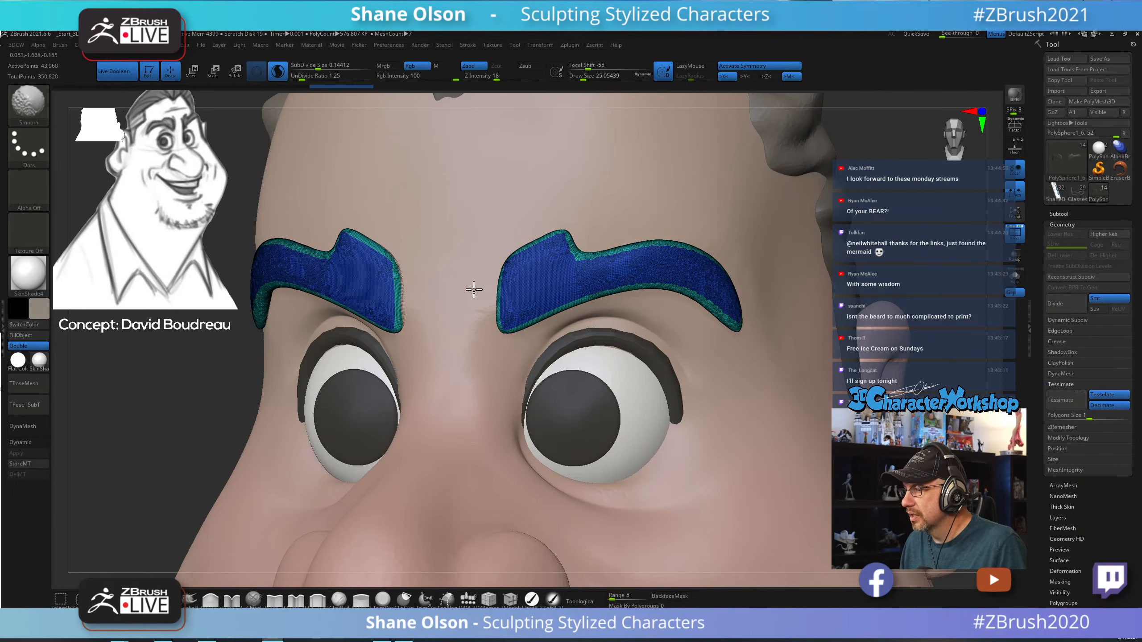
{"action": "key", "text": "b"}
{"action": "key", "text": "s"}
{"action": "key", "text": "h"}
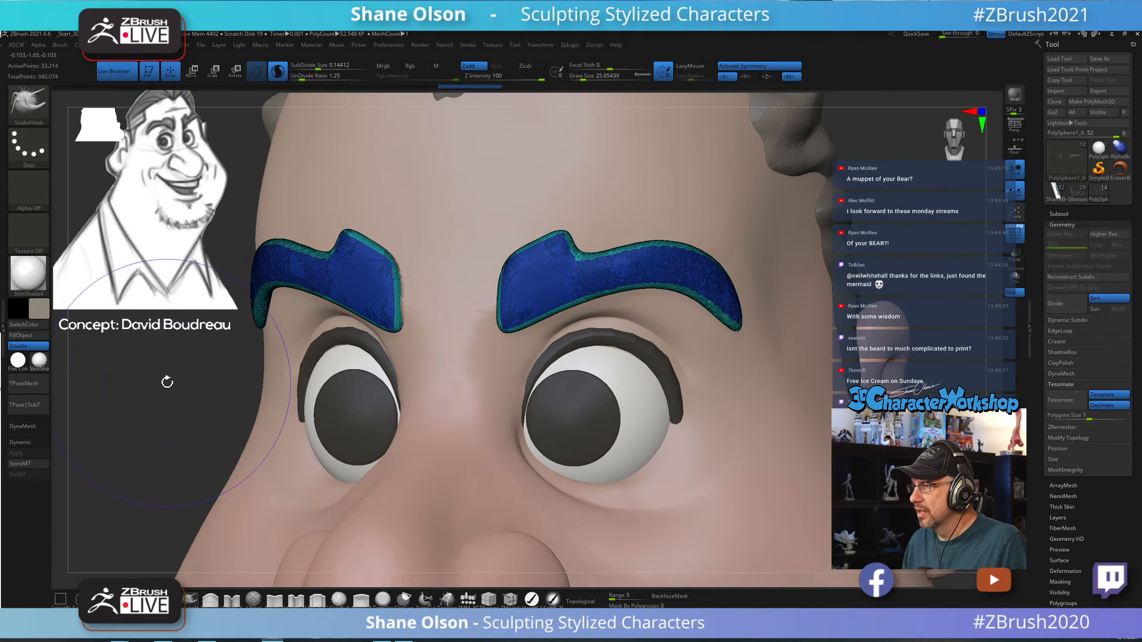
Reduce the SnakeHook draw size to about 10.5 and turn off the eyebrows' polyframe display.
{"action": "mouse_move", "coordinate": [204, 403]}
{"action": "left_mouse_down", "text": "alt"}
{"action": "mouse_move", "coordinate": [193, 388]}
{"action": "mouse_move", "coordinate": [200, 403]}
{"action": "left_mouse_up", "text": "alt"}
{"action": "key", "text": "s"}
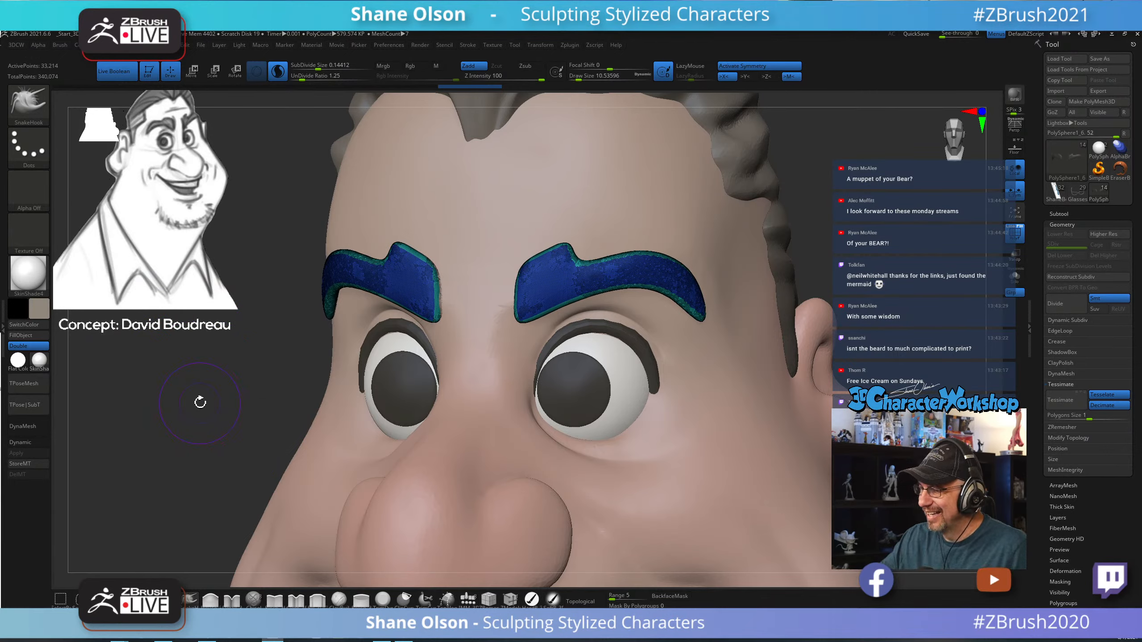
{"action": "key", "text": "shift+f"}
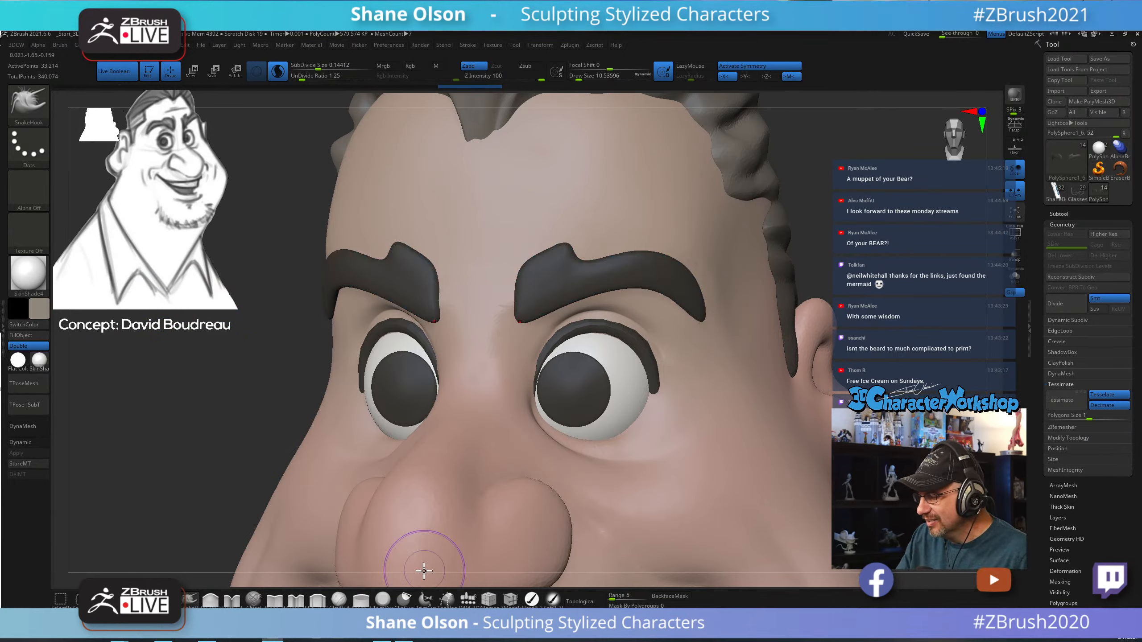
Carve curved hair-strand grooves along the length of the eyebrows with the Detail_3DCW brush at a draw size of about 5.75.
{"action": "left_click", "coordinate": [232, 600]}
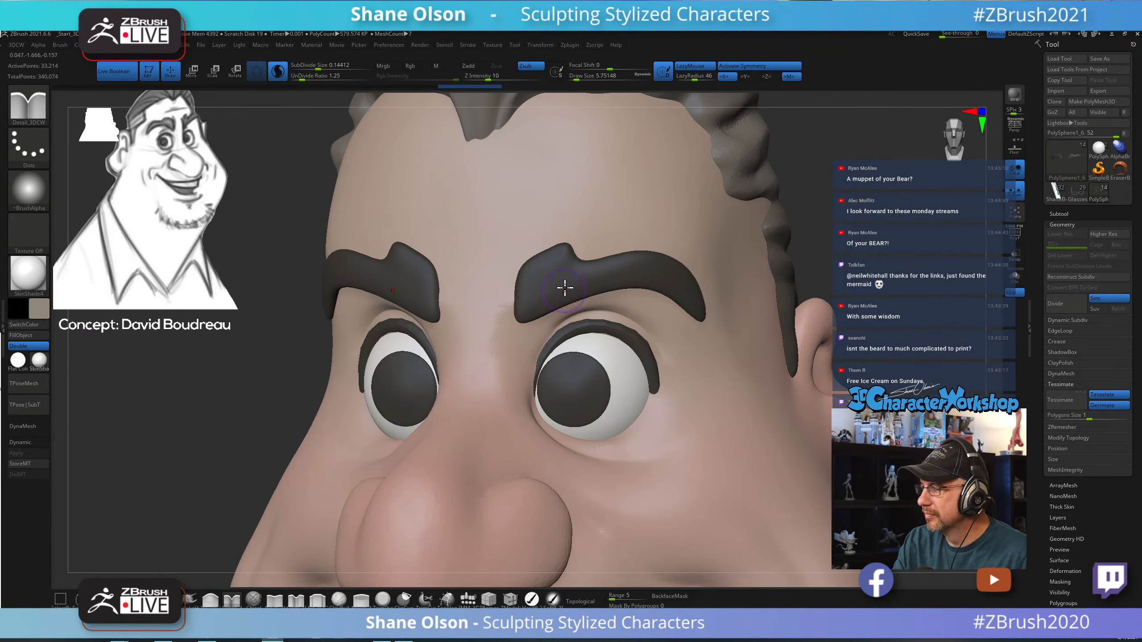
{"action": "right_click_drag", "start_coordinate": [561, 265], "coordinate": [553, 305], "text": "alt"}
{"action": "mouse_move", "coordinate": [577, 300]}
{"action": "left_mouse_down"}
{"action": "mouse_move", "coordinate": [553, 337]}
{"action": "mouse_move", "coordinate": [625, 298]}
{"action": "left_mouse_up"}
{"action": "mouse_move", "coordinate": [661, 298]}
{"action": "right_mouse_down", "text": "alt"}
{"action": "mouse_move", "coordinate": [639, 313]}
{"action": "mouse_move", "coordinate": [653, 307]}
{"action": "right_mouse_up", "text": "alt"}
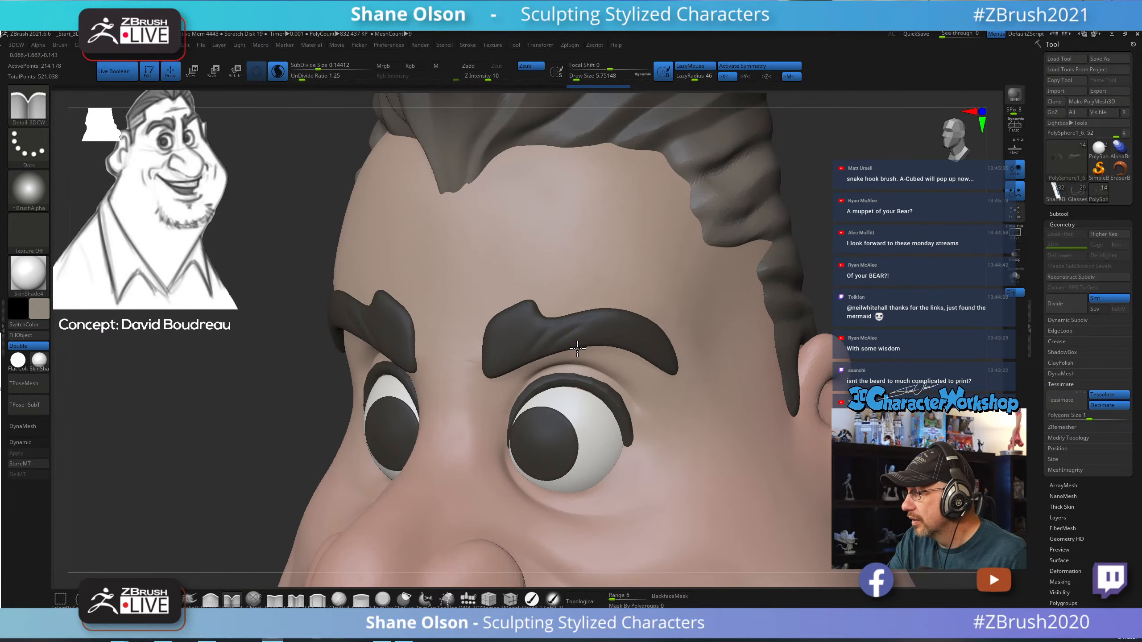
{"action": "right_click_drag", "start_coordinate": [663, 314], "coordinate": [663, 318]}
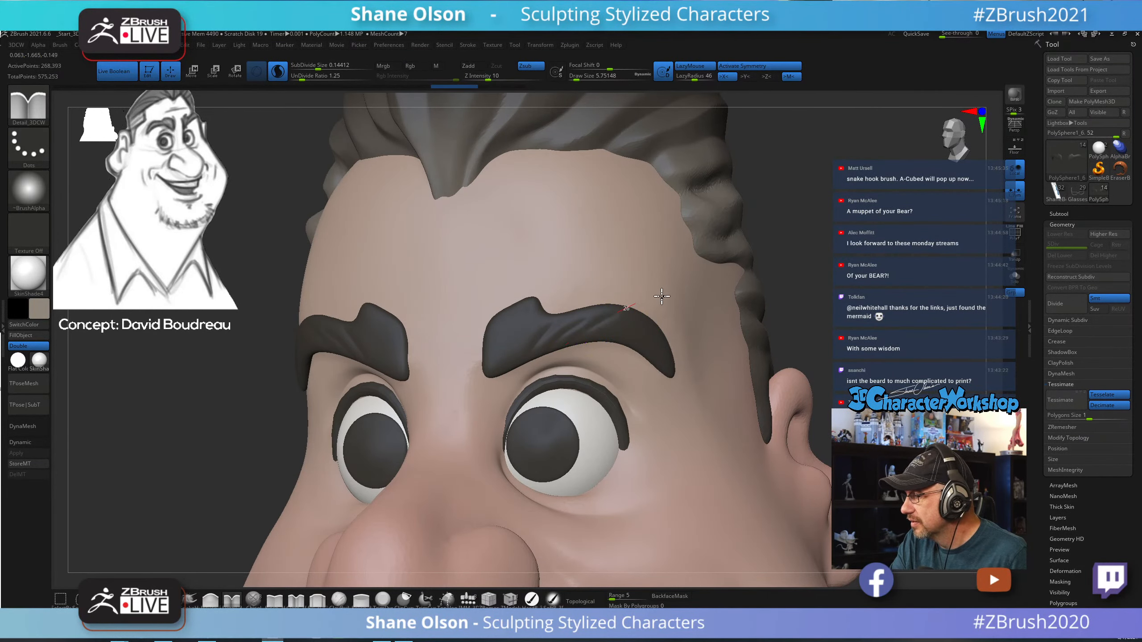
{"action": "right_click_drag", "start_coordinate": [678, 316], "coordinate": [658, 334]}
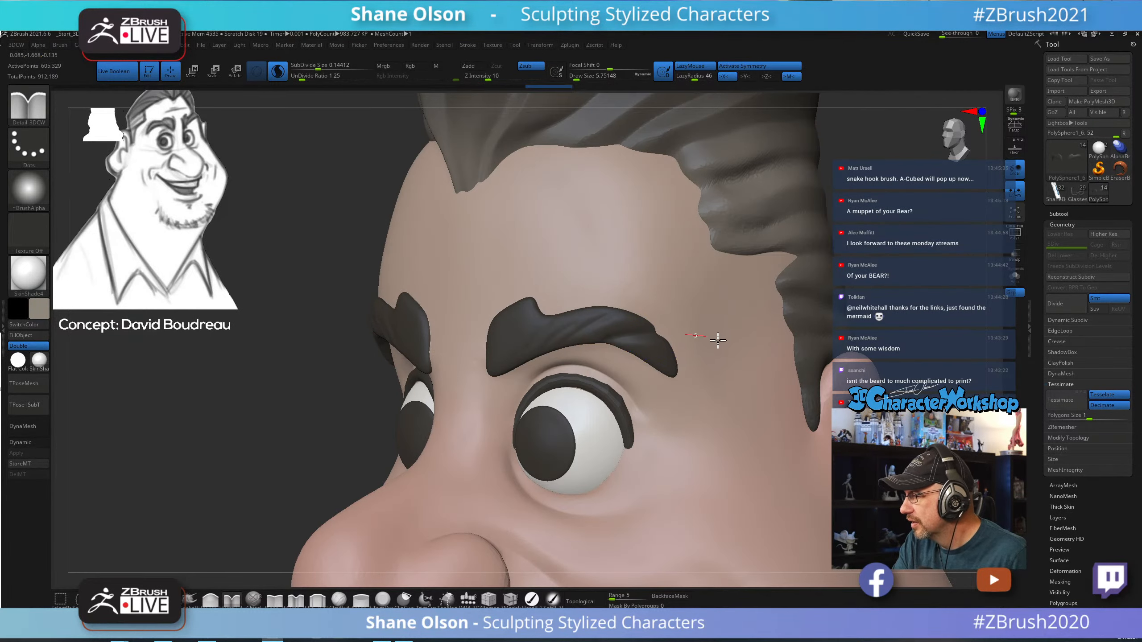
{"action": "mouse_move", "coordinate": [693, 309]}
{"action": "right_mouse_down"}
{"action": "mouse_move", "coordinate": [683, 321]}
{"action": "mouse_move", "coordinate": [652, 315]}
{"action": "mouse_move", "coordinate": [682, 301]}
{"action": "mouse_move", "coordinate": [307, 582]}
{"action": "right_mouse_up"}
Pull a pointed hair tuft out of the upper outer edge of the eyebrows with the SnakeHook brush.
{"action": "left_click", "coordinate": [190, 600]}
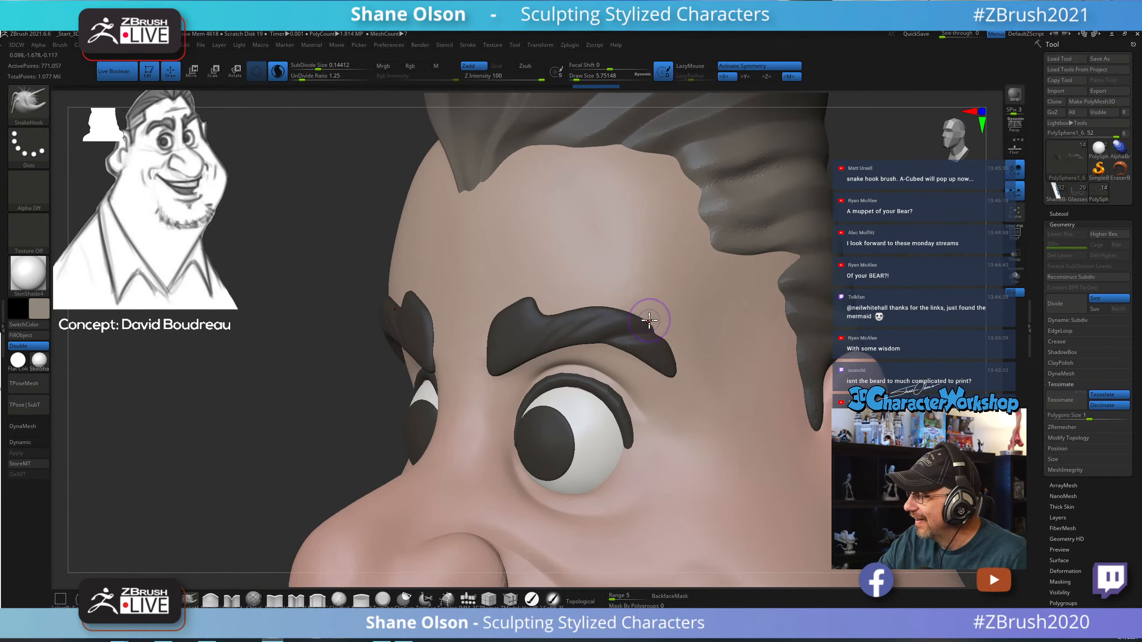
{"action": "mouse_move", "coordinate": [650, 319]}
{"action": "right_mouse_down"}
{"action": "mouse_move", "coordinate": [675, 293]}
{"action": "mouse_move", "coordinate": [652, 320]}
{"action": "right_mouse_up"}
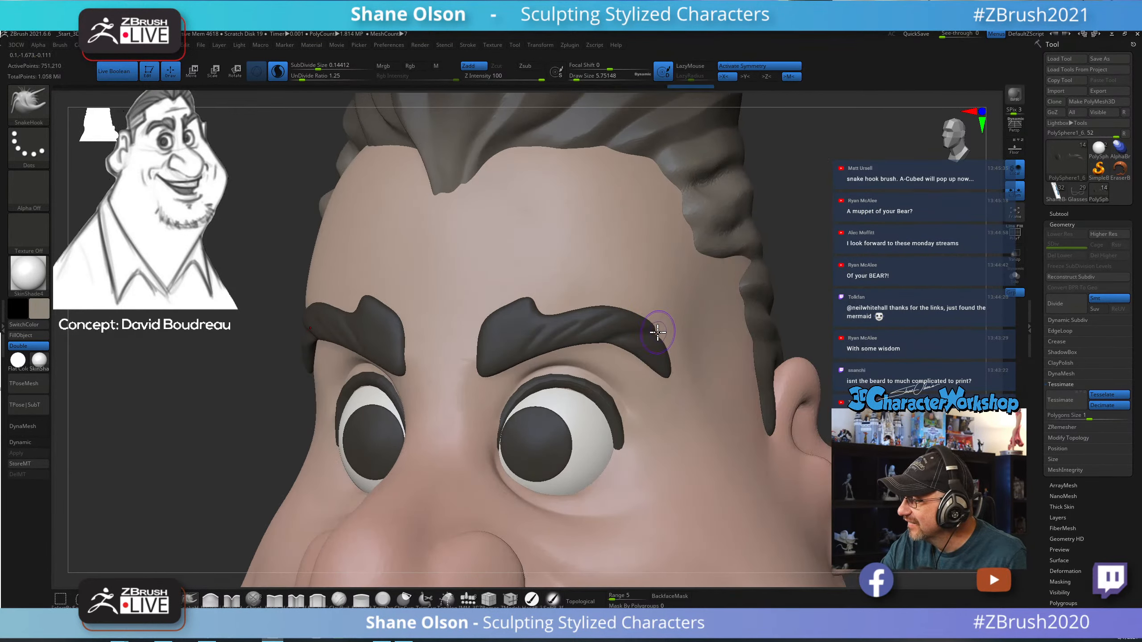
{"action": "left_click_drag", "start_coordinate": [661, 328], "coordinate": [662, 328]}
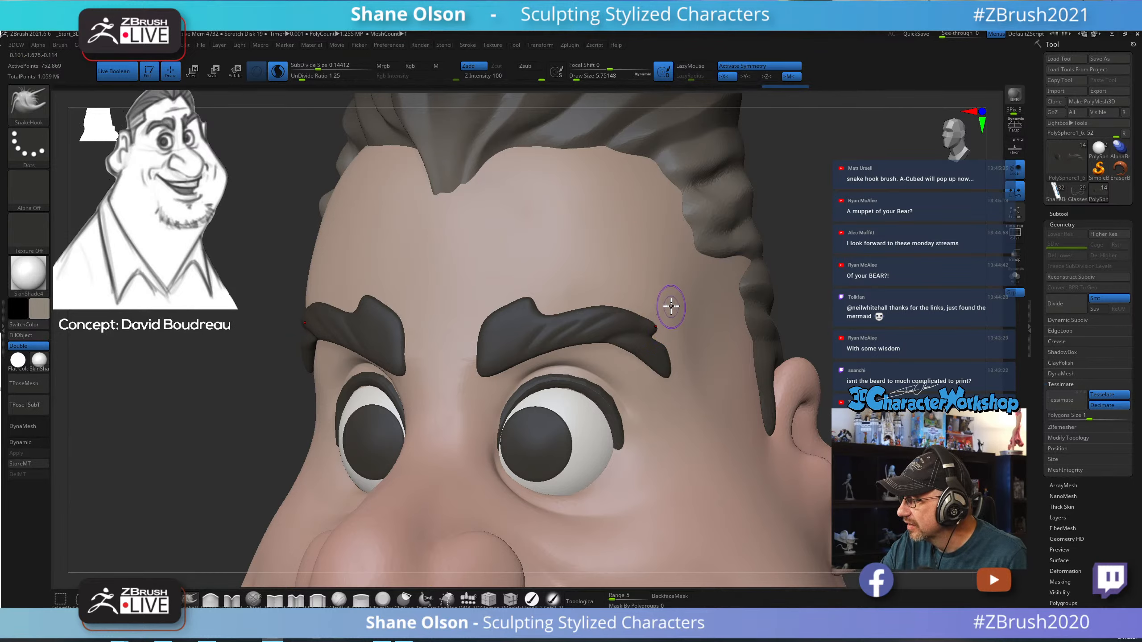
{"action": "right_click_drag", "start_coordinate": [671, 307], "coordinate": [692, 295]}
{"action": "right_click_drag", "start_coordinate": [580, 274], "coordinate": [614, 309], "text": "alt"}
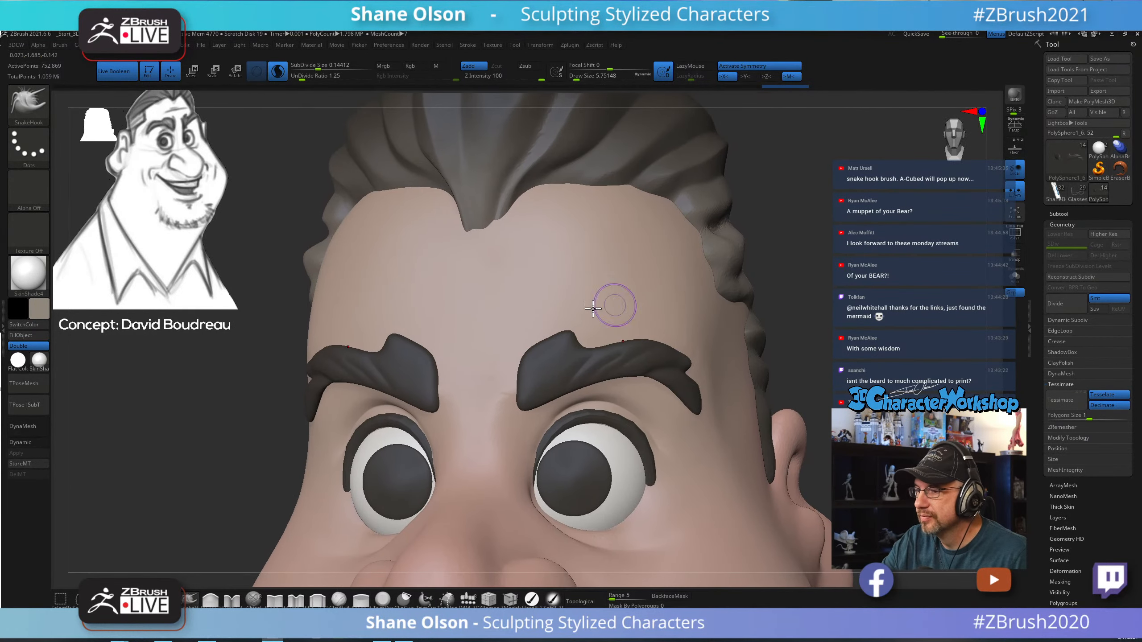
Carve additional strand grooves into the inner ends of the eyebrows with the Detail_3DCW brush.
{"action": "left_click", "coordinate": [232, 600]}
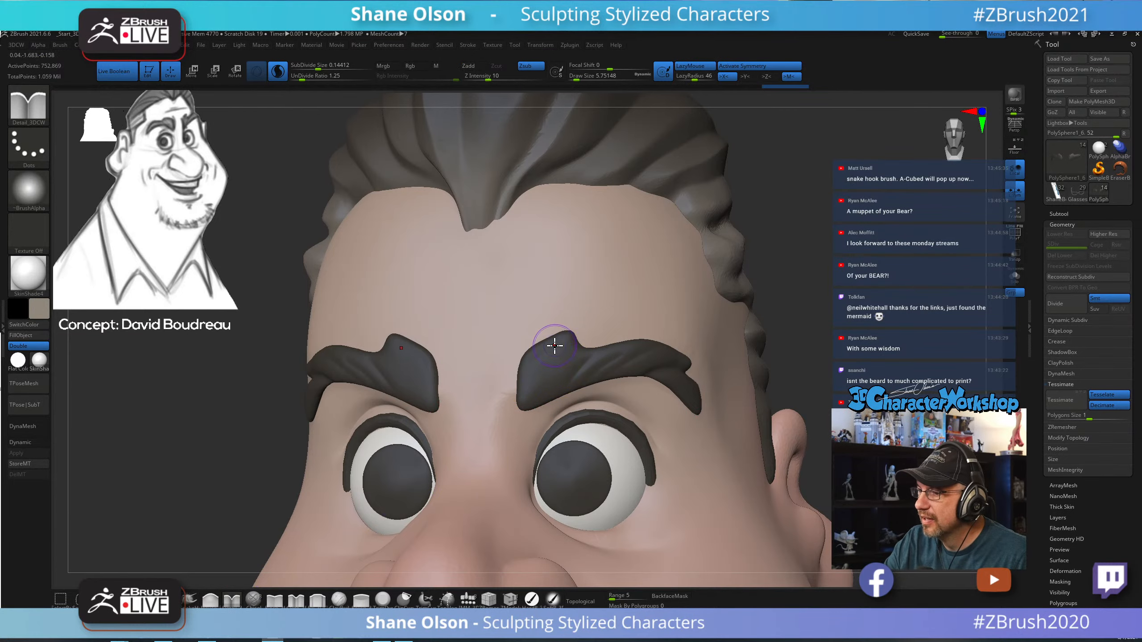
{"action": "right_click_drag", "start_coordinate": [542, 356], "coordinate": [540, 362]}
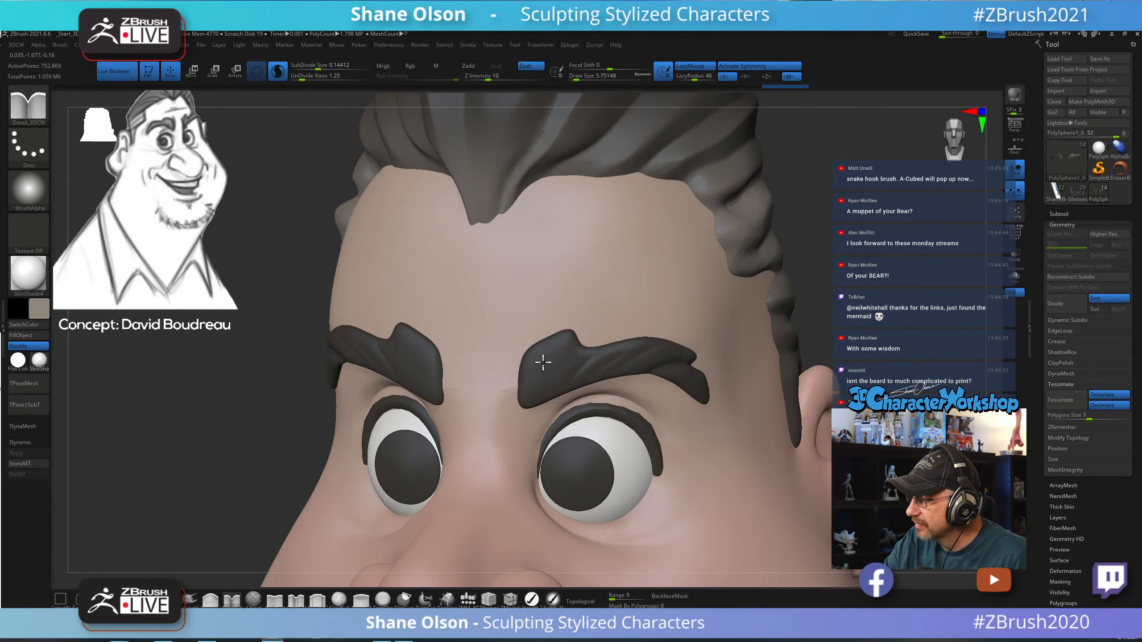
{"action": "left_click", "coordinate": [531, 378], "text": "alt"}
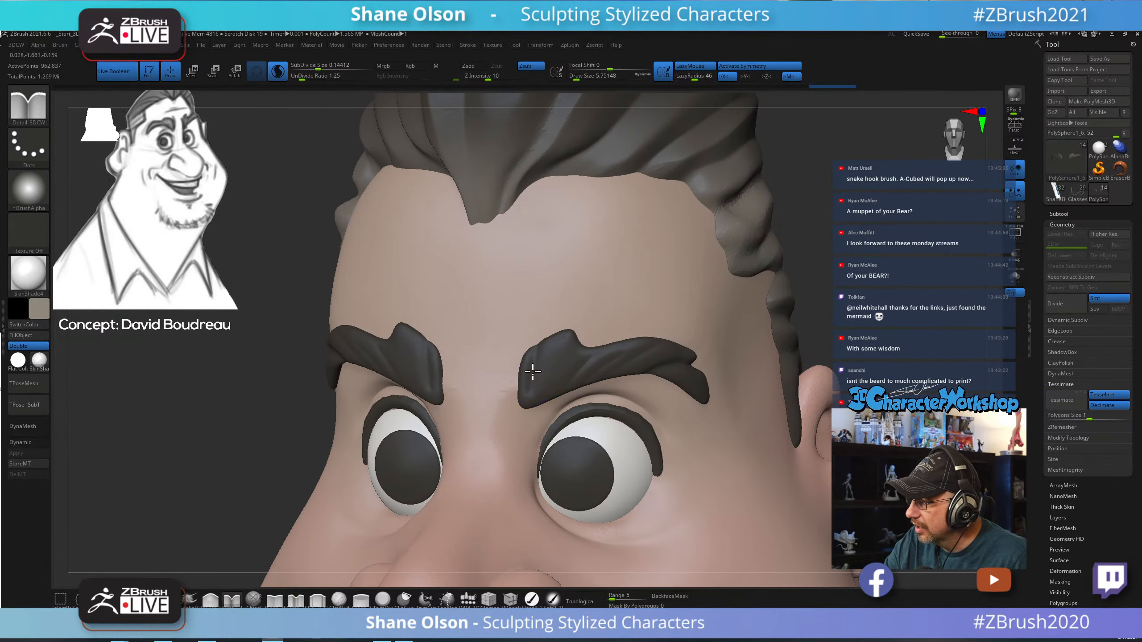
Pull a pointed tuft upward from the inner corner of each eyebrow using SnakeHook with a draw size of about 5.
{"action": "left_click", "coordinate": [192, 601]}
{"action": "right_click_drag", "start_coordinate": [543, 324], "coordinate": [527, 350]}
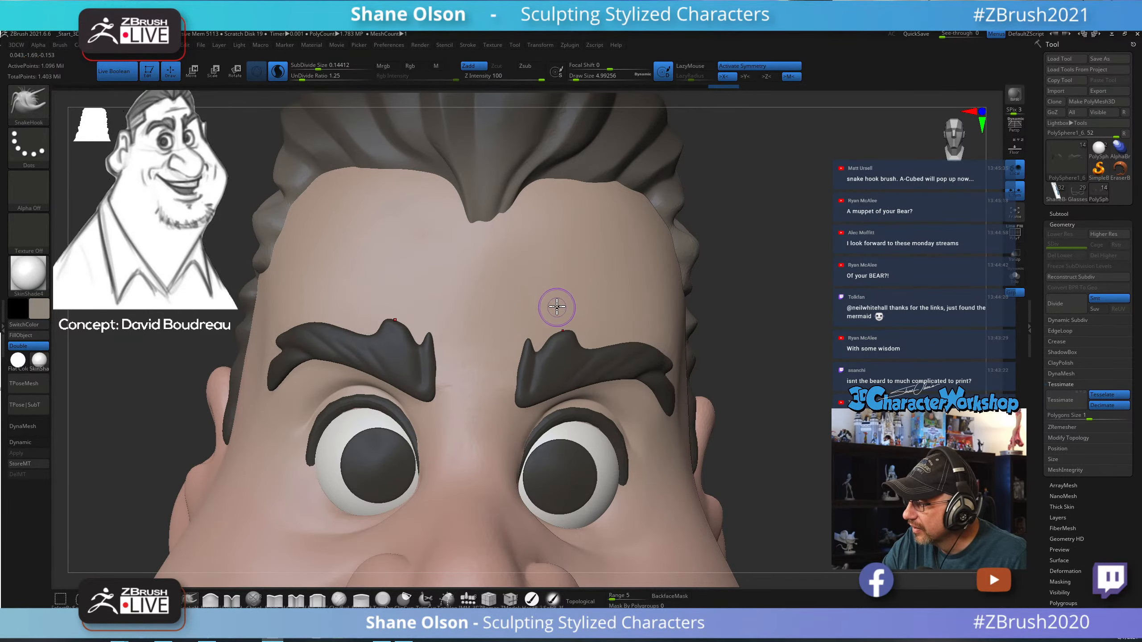
{"action": "right_click_drag", "start_coordinate": [556, 302], "coordinate": [519, 368]}
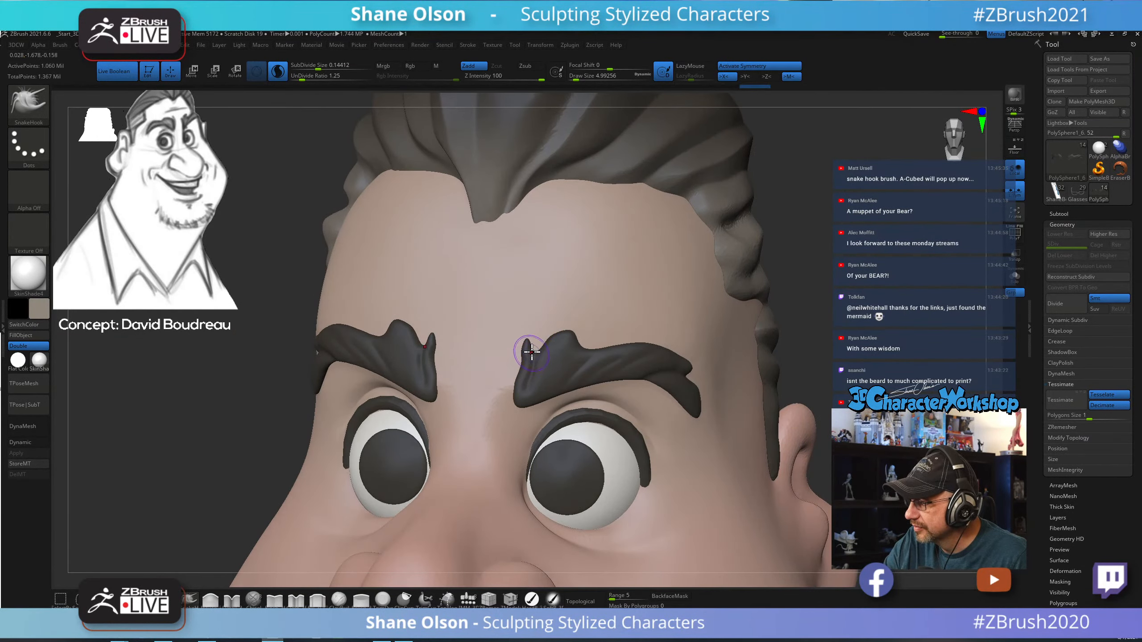
Enlarge the SnakeHook draw size to about 8.4 and refine the shape of the eyebrows' inner tufts and edges.
{"action": "key", "text": "s"}
{"action": "left_click", "coordinate": [519, 368]}
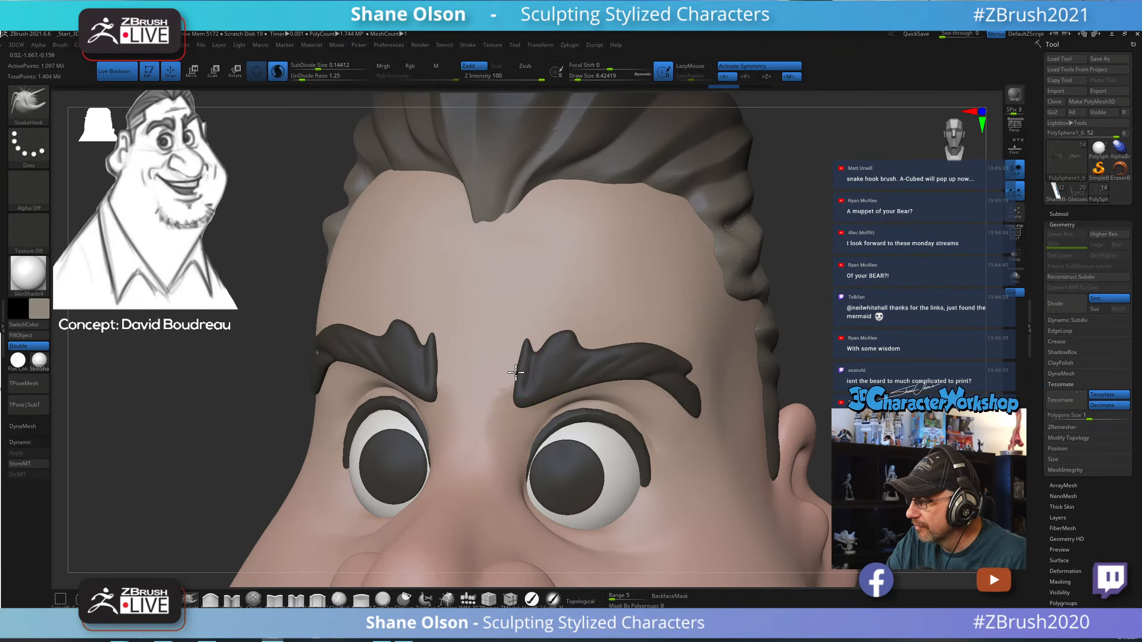
{"action": "mouse_move", "coordinate": [541, 348]}
{"action": "right_mouse_down"}
{"action": "mouse_move", "coordinate": [567, 333]}
{"action": "mouse_move", "coordinate": [549, 330]}
{"action": "mouse_move", "coordinate": [557, 348]}
{"action": "right_mouse_up"}
{"action": "key", "text": "b"}
{"action": "key", "text": "s"}
{"action": "key", "text": "h"}
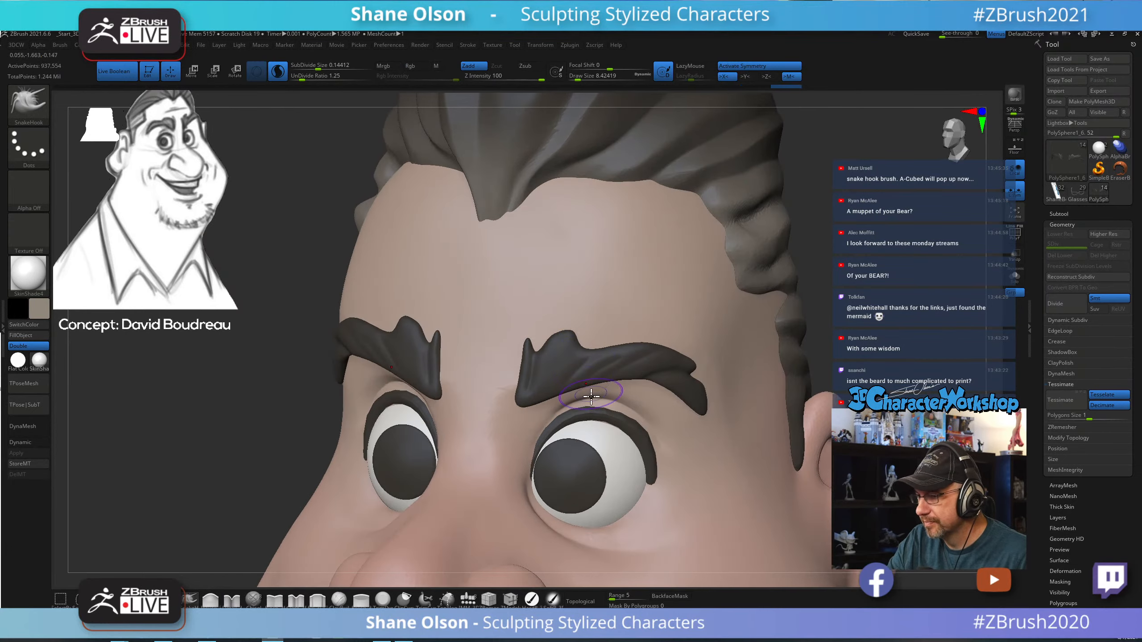
{"action": "mouse_move", "coordinate": [658, 400]}
{"action": "right_mouse_down", "text": "ctrl"}
{"action": "mouse_move", "coordinate": [819, 427]}
{"action": "mouse_move", "coordinate": [783, 365]}
{"action": "mouse_move", "coordinate": [770, 386]}
{"action": "mouse_move", "coordinate": [733, 335]}
{"action": "mouse_move", "coordinate": [734, 353]}
{"action": "mouse_move", "coordinate": [635, 358]}
{"action": "right_mouse_up", "text": "ctrl"}
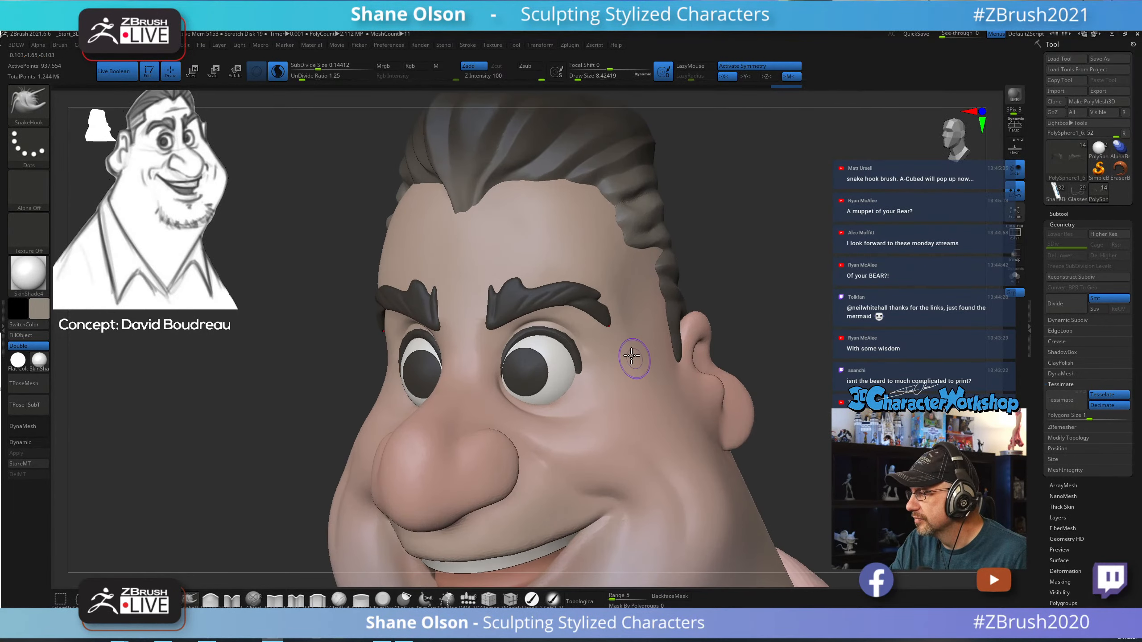
Pull small hair tufts from the outer upper edge of the eyebrows with SnakeHook at a draw size of about 5.
{"action": "mouse_move", "coordinate": [598, 311]}
{"action": "right_mouse_down", "text": "ctrl"}
{"action": "mouse_move", "coordinate": [581, 314]}
{"action": "mouse_move", "coordinate": [596, 372]}
{"action": "right_mouse_up", "text": "ctrl"}
{"action": "key", "text": "s"}
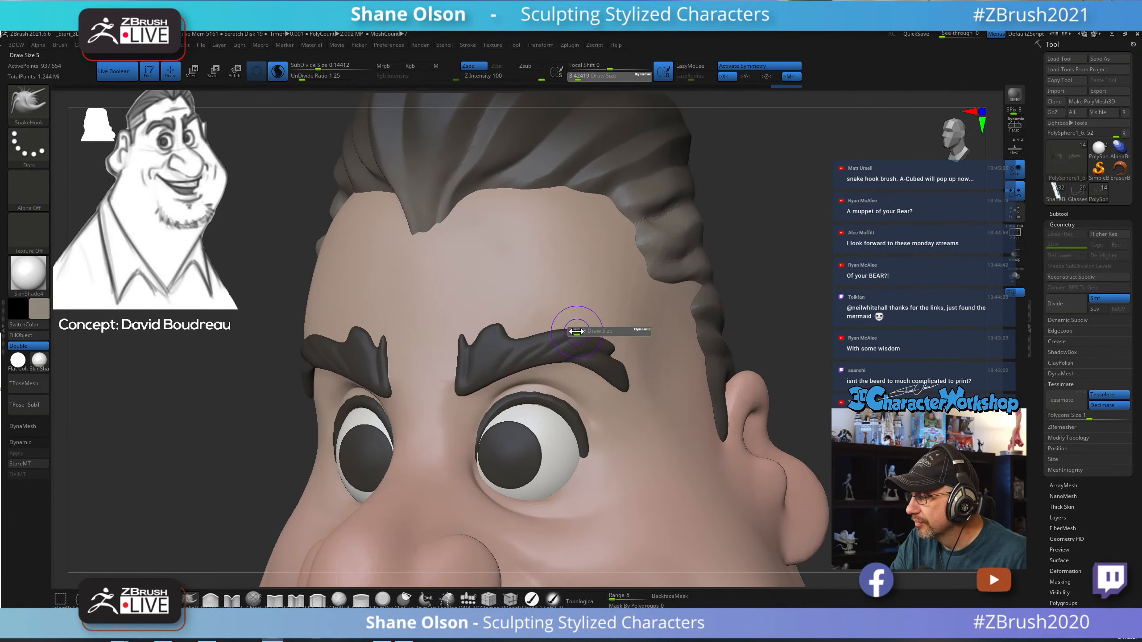
{"action": "left_click_drag", "start_coordinate": [577, 332], "coordinate": [586, 323]}
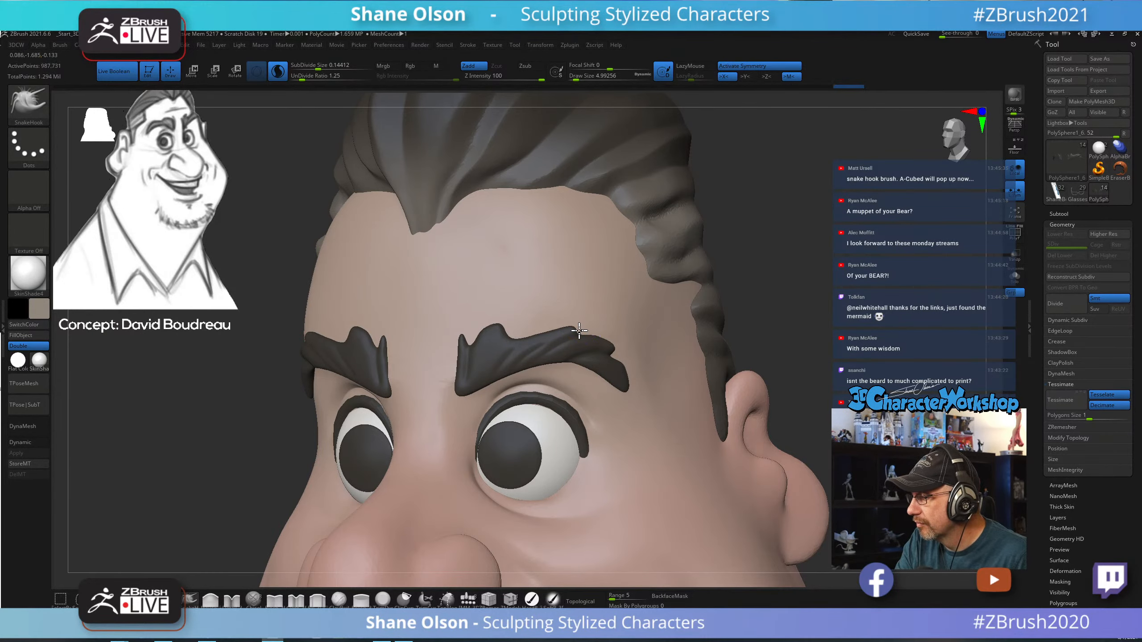
{"action": "mouse_move", "coordinate": [580, 327]}
{"action": "right_mouse_down"}
{"action": "mouse_move", "coordinate": [681, 387]}
{"action": "mouse_move", "coordinate": [620, 387]}
{"action": "mouse_move", "coordinate": [633, 404]}
{"action": "right_mouse_up"}
{"action": "key", "text": "shift"}
{"action": "mouse_move", "coordinate": [763, 391]}
{"action": "right_mouse_down", "text": "ctrl"}
{"action": "mouse_move", "coordinate": [743, 373]}
{"action": "mouse_move", "coordinate": [768, 386]}
{"action": "right_mouse_up", "text": "ctrl"}
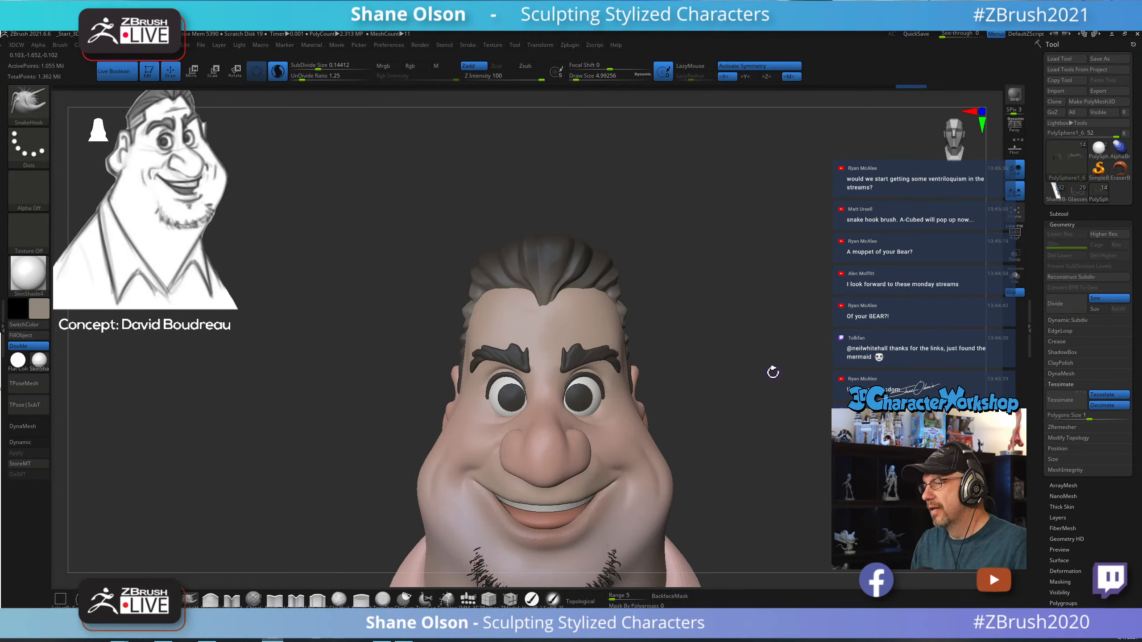
Try a HardP_3DCW paint stroke across the eyebrow at a draw size of about 12.9, and undo it.
{"action": "right_click_drag", "start_coordinate": [703, 342], "coordinate": [711, 341]}
{"action": "key", "text": "s"}
{"action": "left_click_drag", "start_coordinate": [711, 343], "coordinate": [716, 343]}
{"action": "mouse_move", "coordinate": [716, 340]}
{"action": "right_mouse_down"}
{"action": "mouse_move", "coordinate": [698, 308]}
{"action": "mouse_move", "coordinate": [693, 317]}
{"action": "right_mouse_up"}
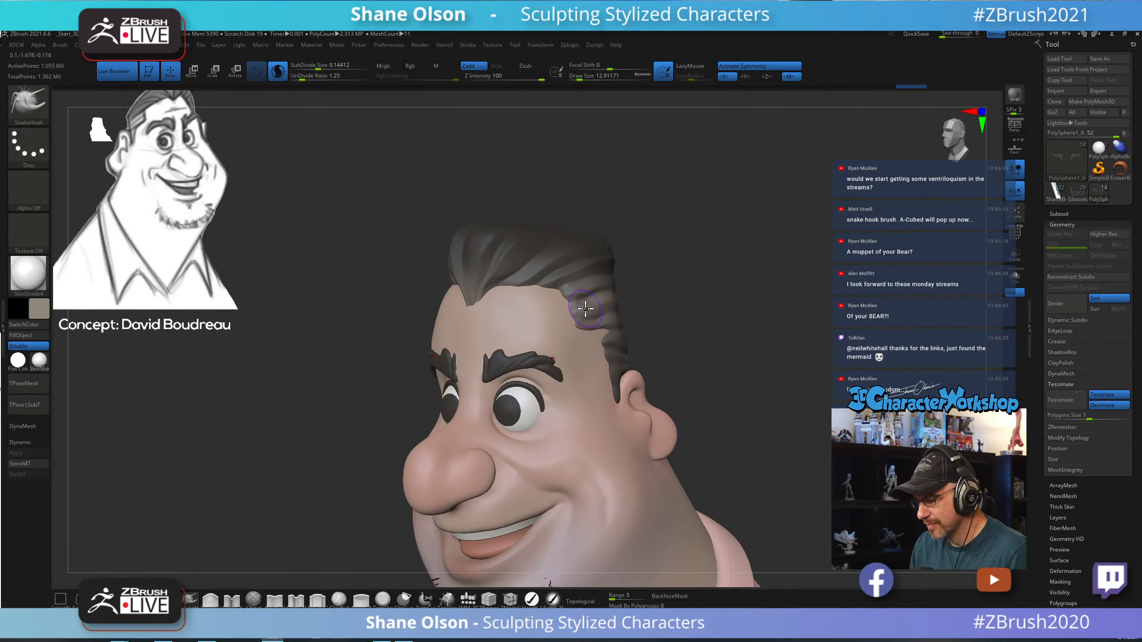
{"action": "left_click_drag", "start_coordinate": [586, 309], "coordinate": [629, 342]}
{"action": "left_click", "coordinate": [532, 598]}
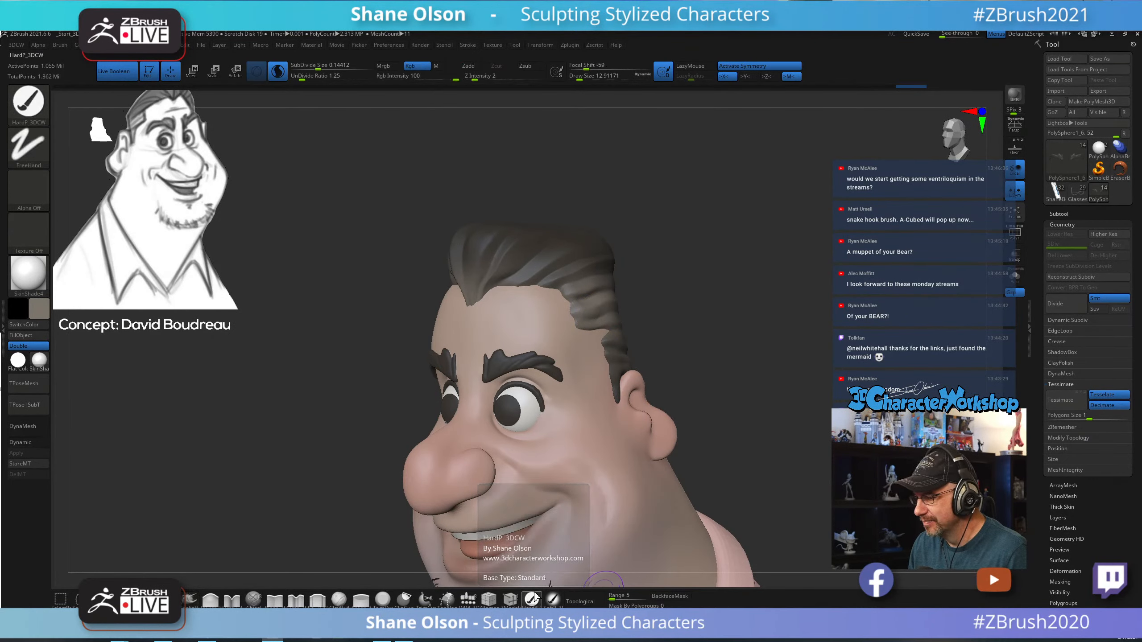
{"action": "left_click_drag", "start_coordinate": [500, 370], "coordinate": [553, 371]}
{"action": "key", "text": "ctrl+z"}
{"action": "key", "text": "ctrl+z"}
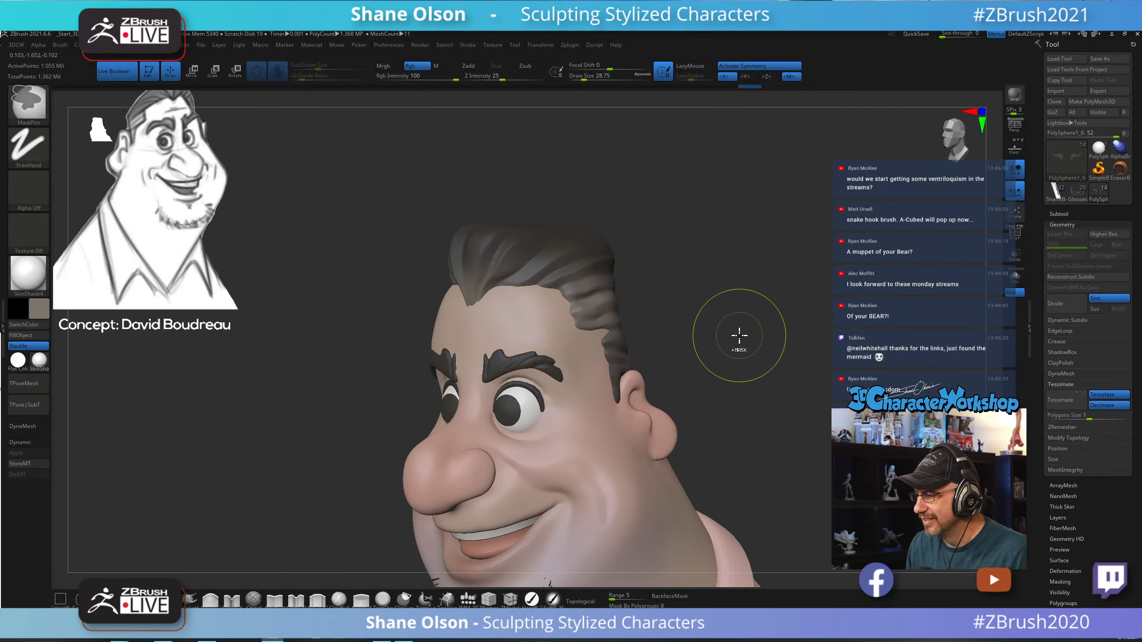
Stroke the SoftP_3DCW brush across the eyebrows at a draw size of 28.75 so Sculptris Pro re-tessellates them.
{"action": "left_click", "coordinate": [552, 599]}
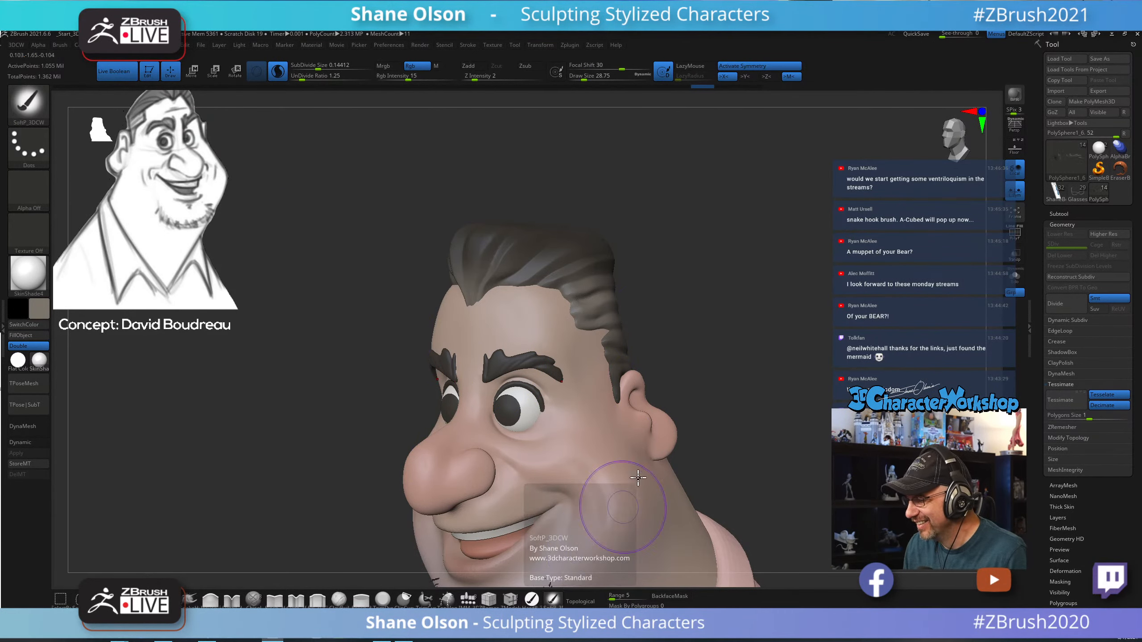
{"action": "left_click_drag", "start_coordinate": [494, 368], "coordinate": [561, 378]}
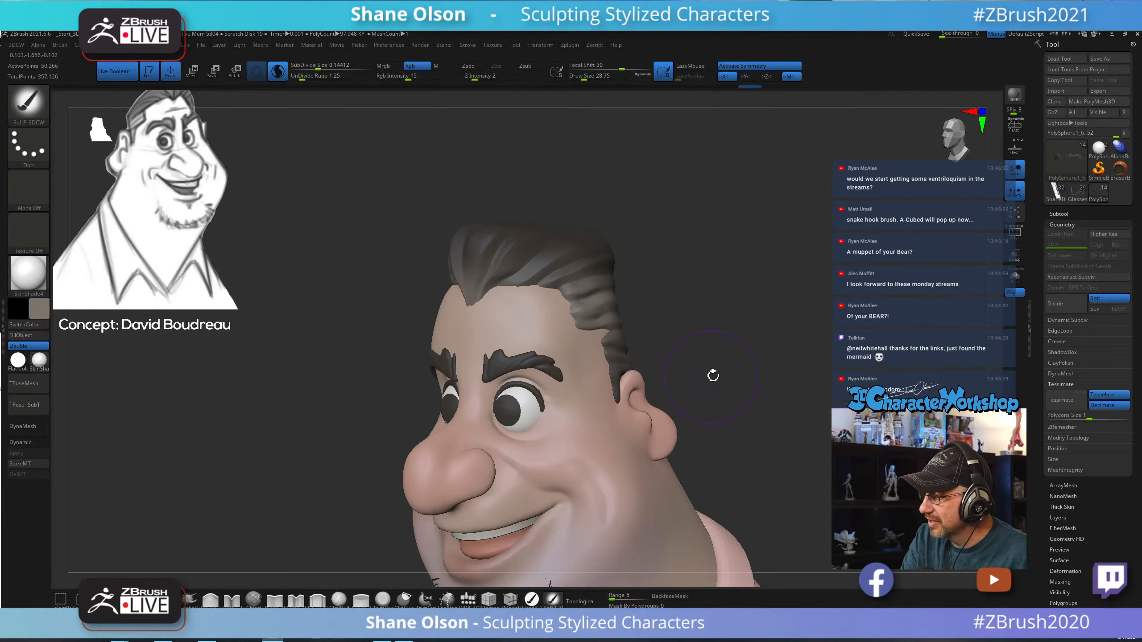
{"action": "left_click_drag", "start_coordinate": [711, 376], "coordinate": [704, 378], "text": "shift"}
{"action": "left_click_drag", "start_coordinate": [542, 363], "coordinate": [544, 355]}
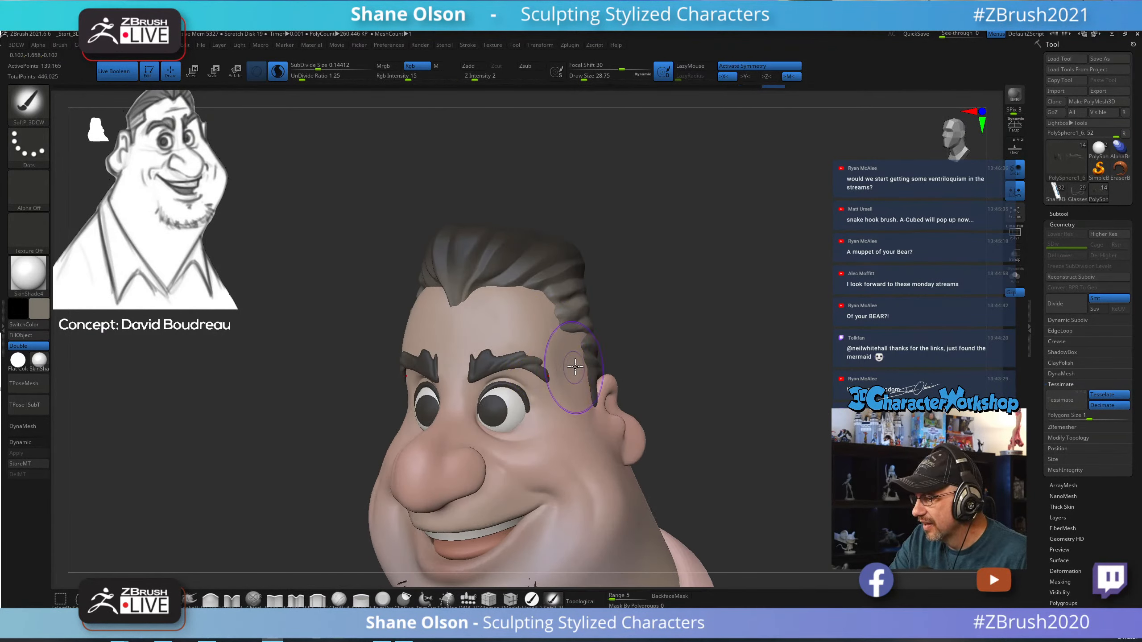
Select the goatee fibers subtool and check its polyframe display from the front.
{"action": "left_click_drag", "start_coordinate": [683, 398], "coordinate": [711, 358]}
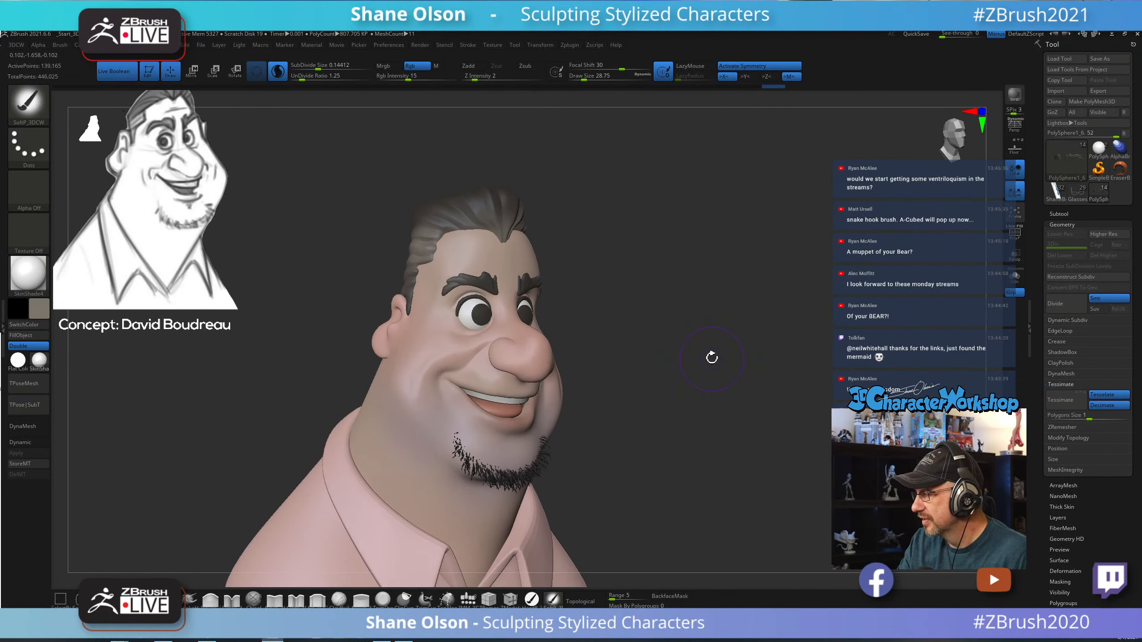
{"action": "mouse_move", "coordinate": [759, 299]}
{"action": "left_mouse_down"}
{"action": "mouse_move", "coordinate": [709, 360]}
{"action": "mouse_move", "coordinate": [704, 393]}
{"action": "mouse_move", "coordinate": [634, 438]}
{"action": "left_mouse_up"}
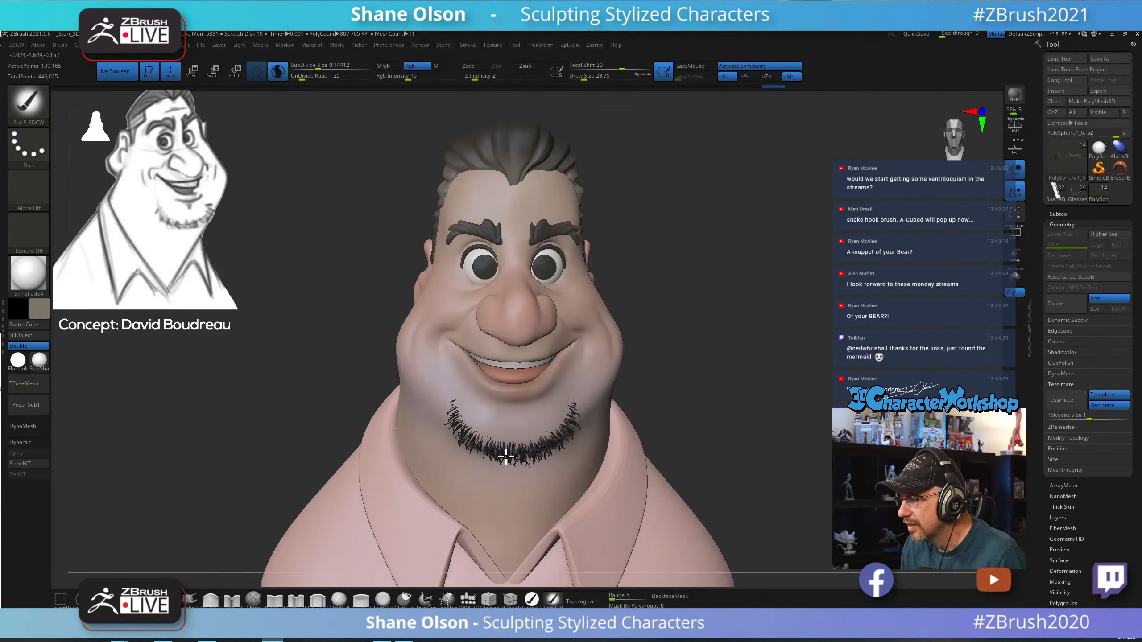
{"action": "left_click", "coordinate": [498, 473], "text": "alt"}
{"action": "key", "text": "shift+f"}
{"action": "key", "text": "shift+f"}
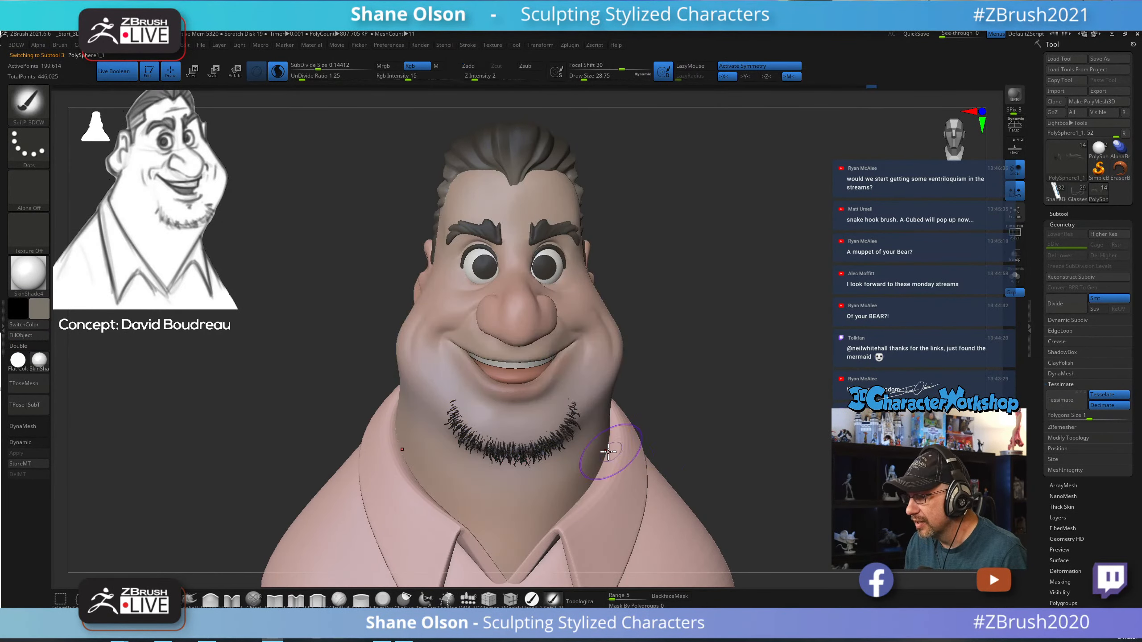
{"action": "left_click", "coordinate": [524, 452], "text": "alt"}
{"action": "key", "text": "shift+f"}
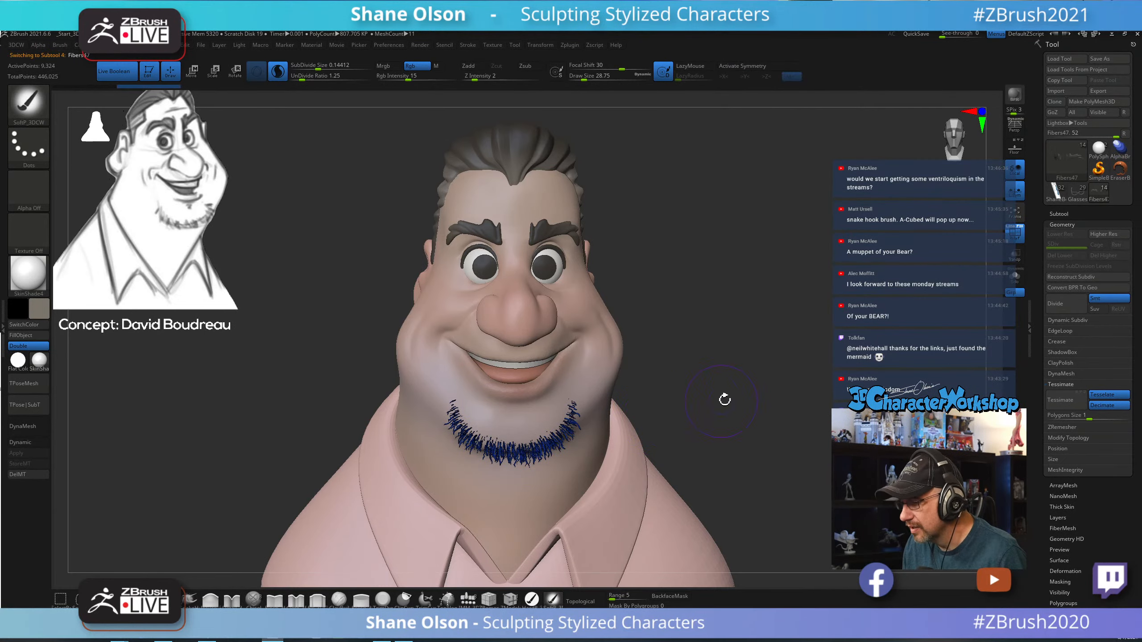
{"action": "left_click_drag", "start_coordinate": [755, 391], "coordinate": [832, 389], "text": "alt"}
{"action": "key", "text": "shift+f"}
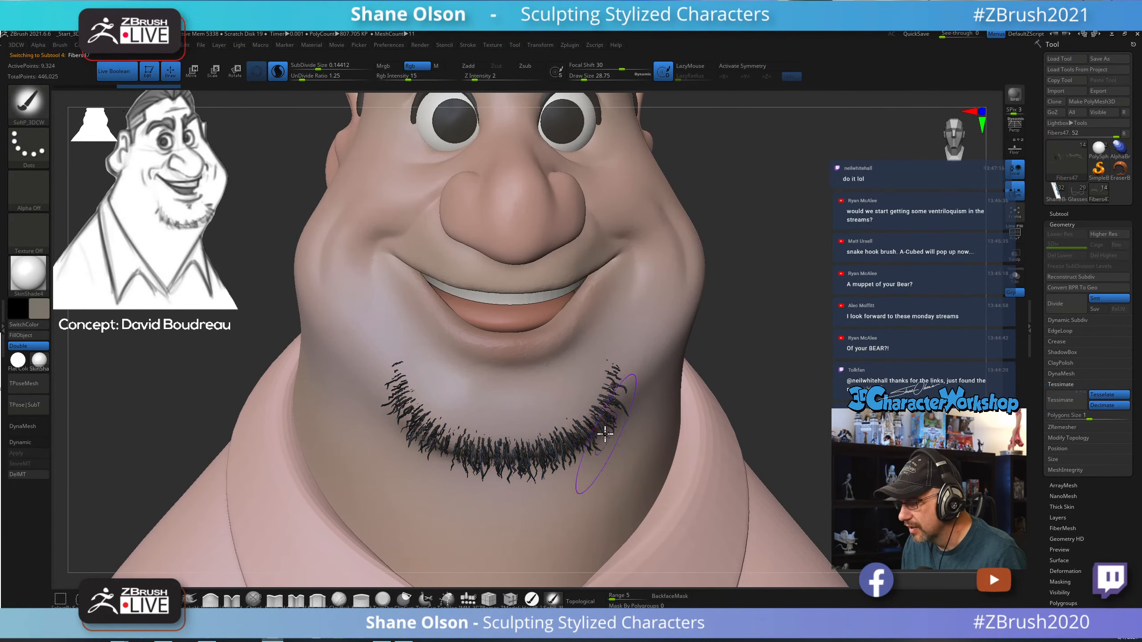
Try a one-sided SoftP_3DCW stroke over the goatee fibers and undo it.
{"action": "mouse_move", "coordinate": [612, 405]}
{"action": "left_mouse_down"}
{"action": "mouse_move", "coordinate": [611, 423]}
{"action": "mouse_move", "coordinate": [581, 438]}
{"action": "left_mouse_up"}
{"action": "key", "text": "ctrl"}
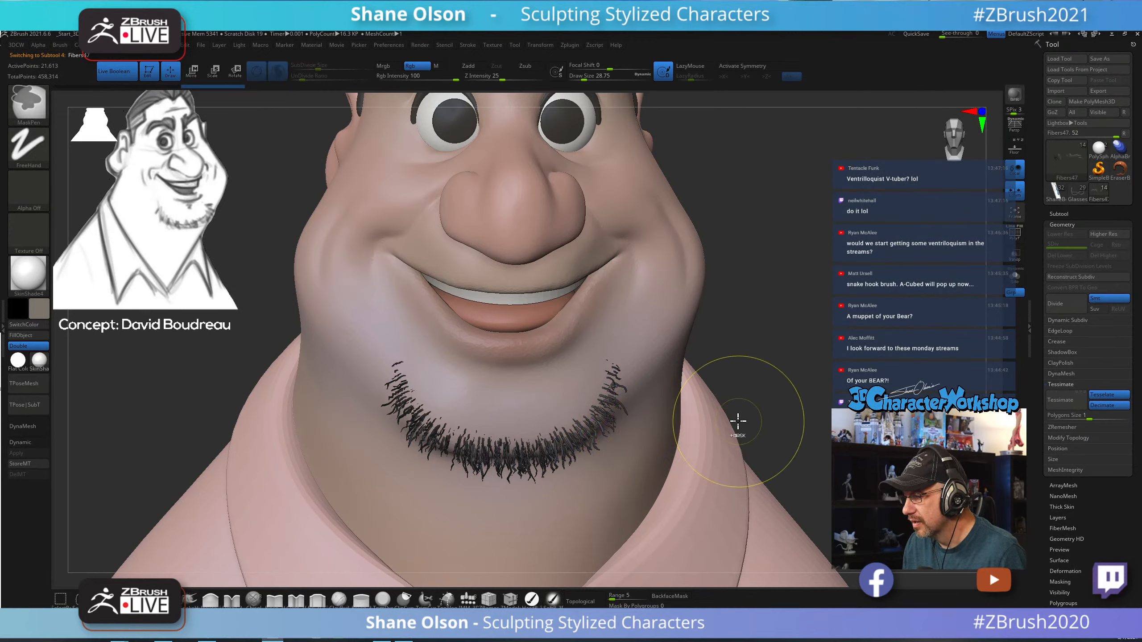
{"action": "key", "text": "ctrl+z"}
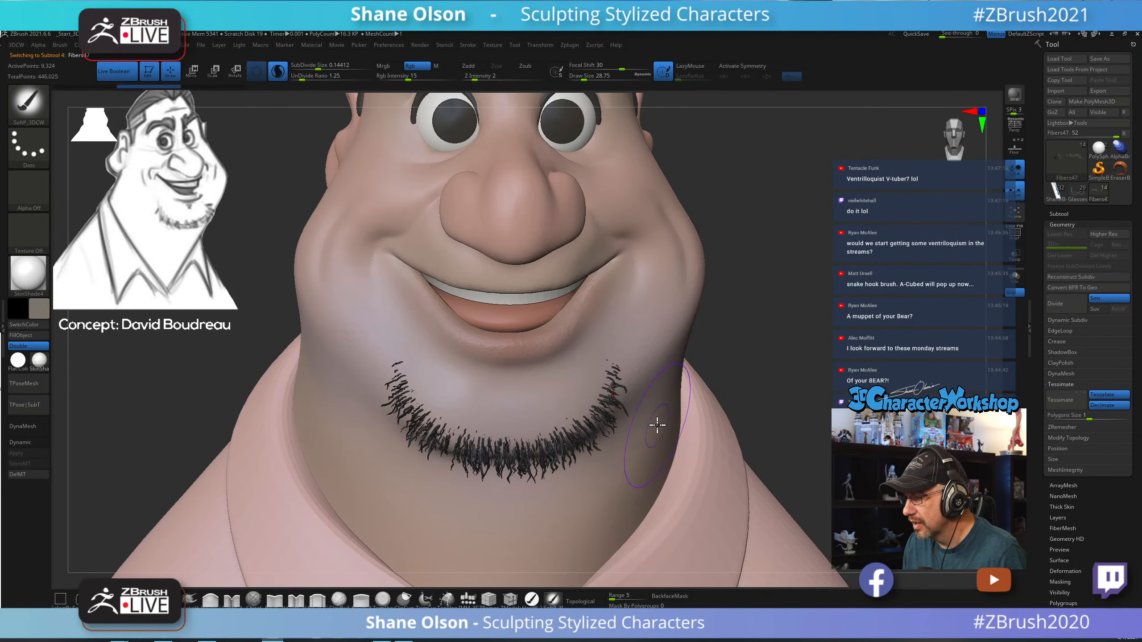
Turn on X symmetry and stroke the SoftP_3DCW brush up the side of the goatee fibers, redoing the first stroke.
{"action": "key", "text": "x"}
{"action": "mouse_move", "coordinate": [606, 423]}
{"action": "left_mouse_down"}
{"action": "mouse_move", "coordinate": [553, 443]}
{"action": "mouse_move", "coordinate": [579, 443]}
{"action": "mouse_move", "coordinate": [614, 398]}
{"action": "left_mouse_up"}
{"action": "key", "text": "ctrl+z"}
{"action": "mouse_move", "coordinate": [601, 437]}
{"action": "left_mouse_down"}
{"action": "mouse_move", "coordinate": [595, 421]}
{"action": "mouse_move", "coordinate": [615, 413]}
{"action": "left_mouse_up"}
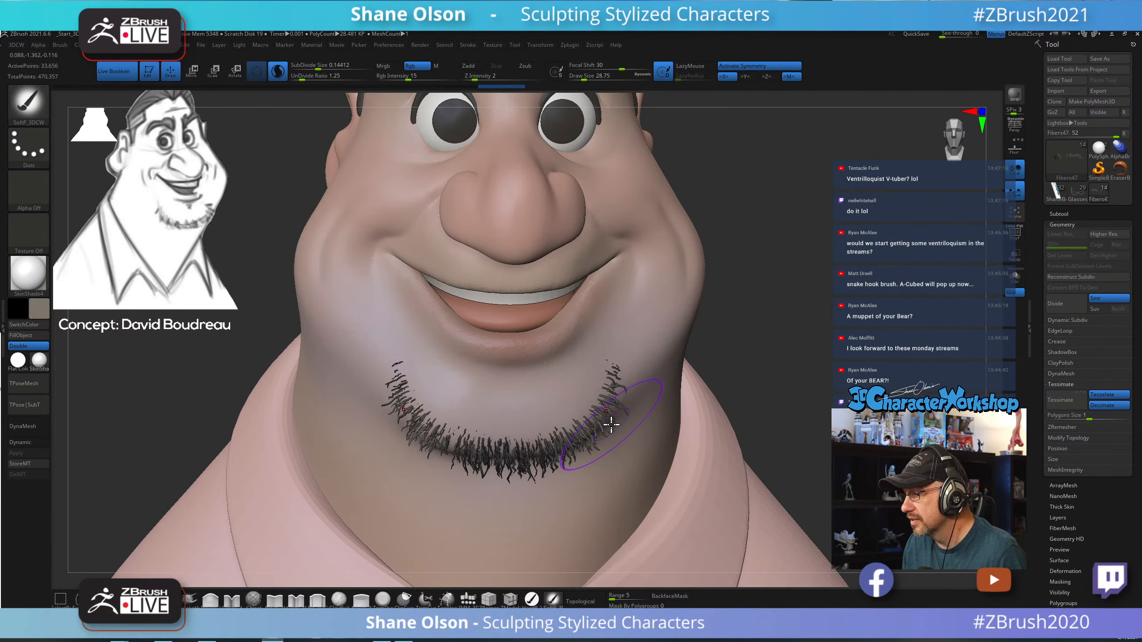
Enable Preview AO occlusion at quality 8, adjust its intensity, and check the shading on the whole bust.
{"action": "mouse_move", "coordinate": [821, 380]}
{"action": "left_mouse_down", "text": "alt"}
{"action": "mouse_move", "coordinate": [823, 350]}
{"action": "mouse_move", "coordinate": [777, 357]}
{"action": "mouse_move", "coordinate": [834, 344]}
{"action": "mouse_move", "coordinate": [817, 355]}
{"action": "mouse_move", "coordinate": [759, 329]}
{"action": "mouse_move", "coordinate": [780, 323]}
{"action": "mouse_move", "coordinate": [762, 297]}
{"action": "left_mouse_up", "text": "alt"}
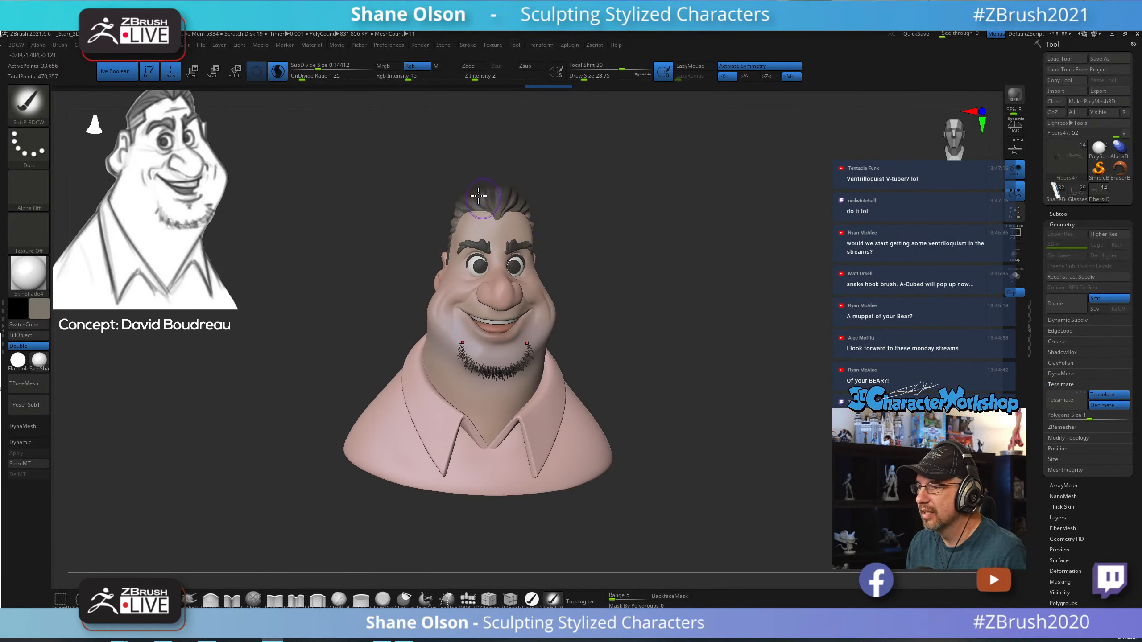
{"action": "left_click", "coordinate": [420, 45]}
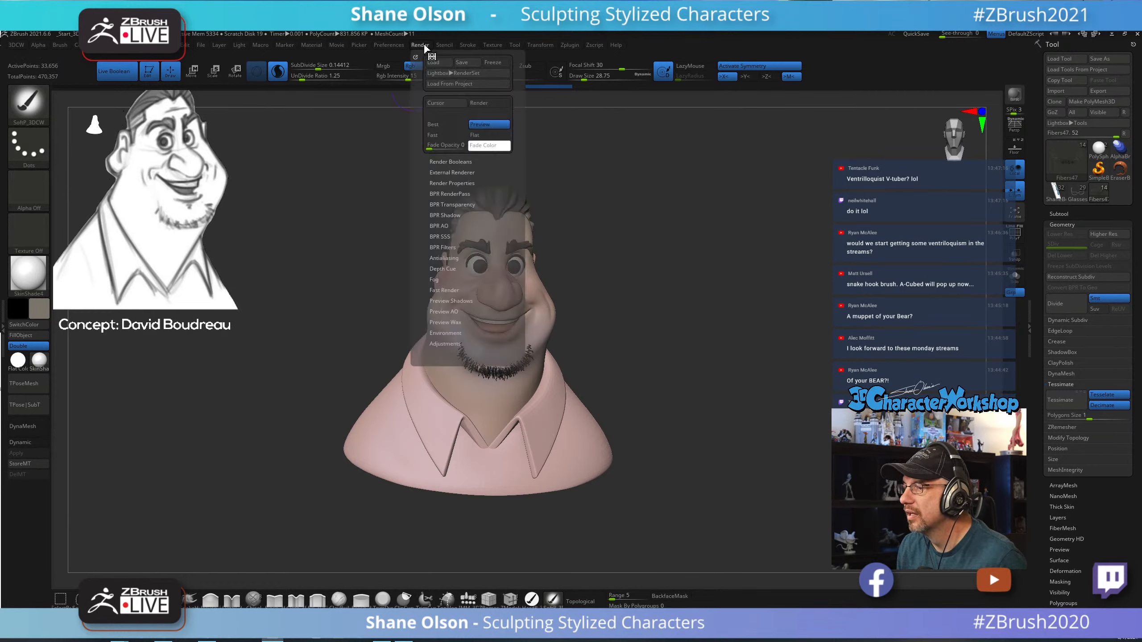
{"action": "left_click", "coordinate": [444, 311]}
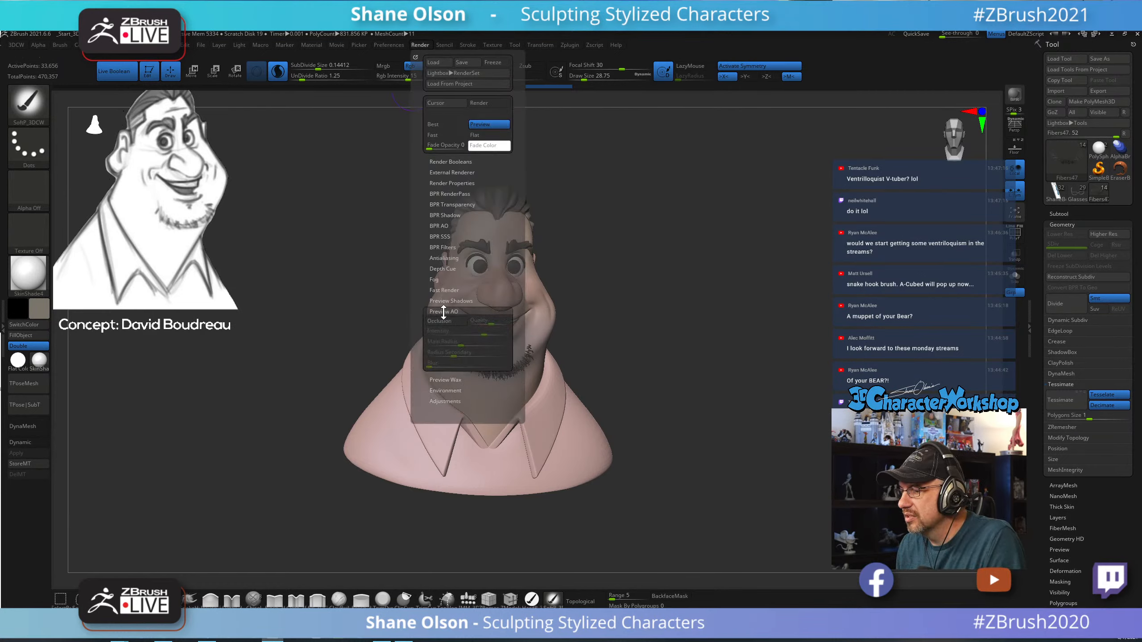
{"action": "left_click", "coordinate": [445, 321]}
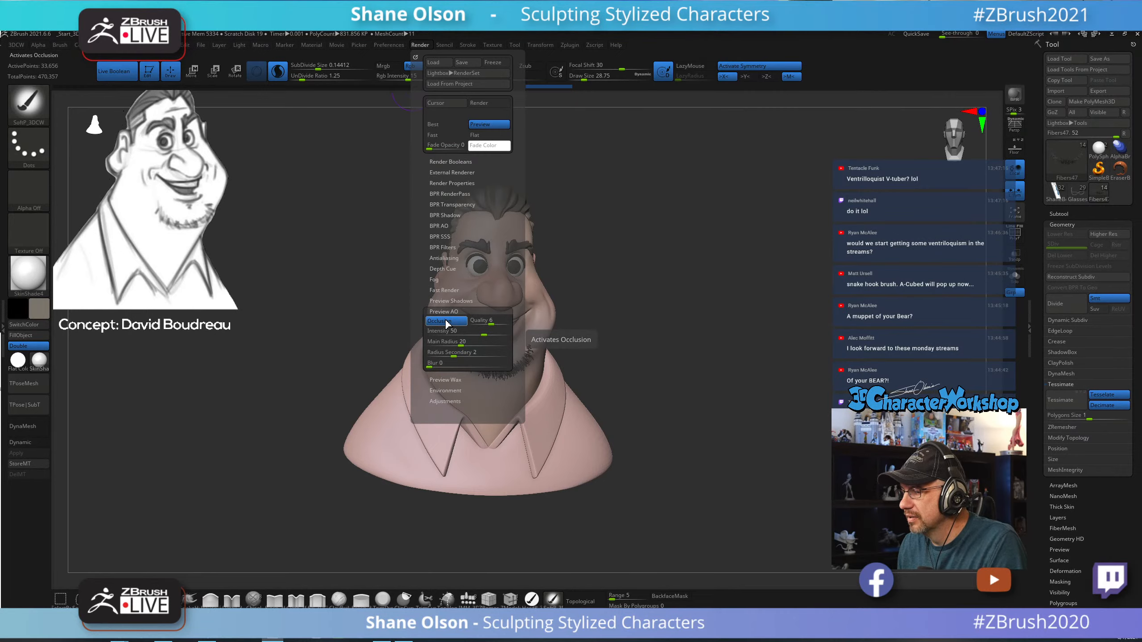
{"action": "left_click_drag", "start_coordinate": [492, 321], "coordinate": [496, 322]}
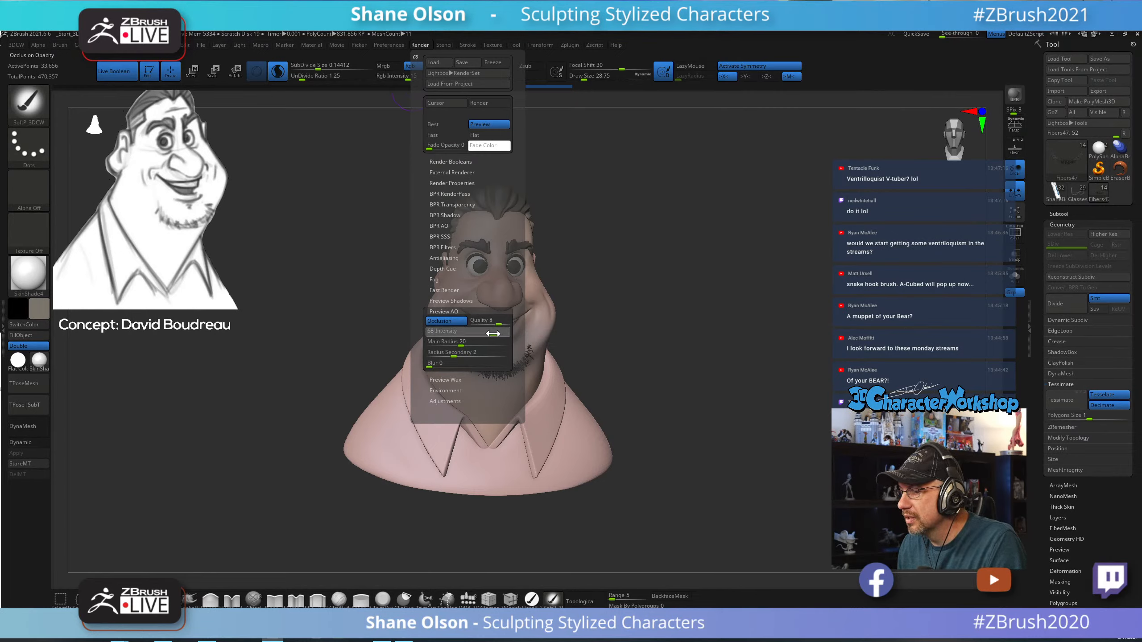
{"action": "left_click_drag", "start_coordinate": [494, 333], "coordinate": [488, 334]}
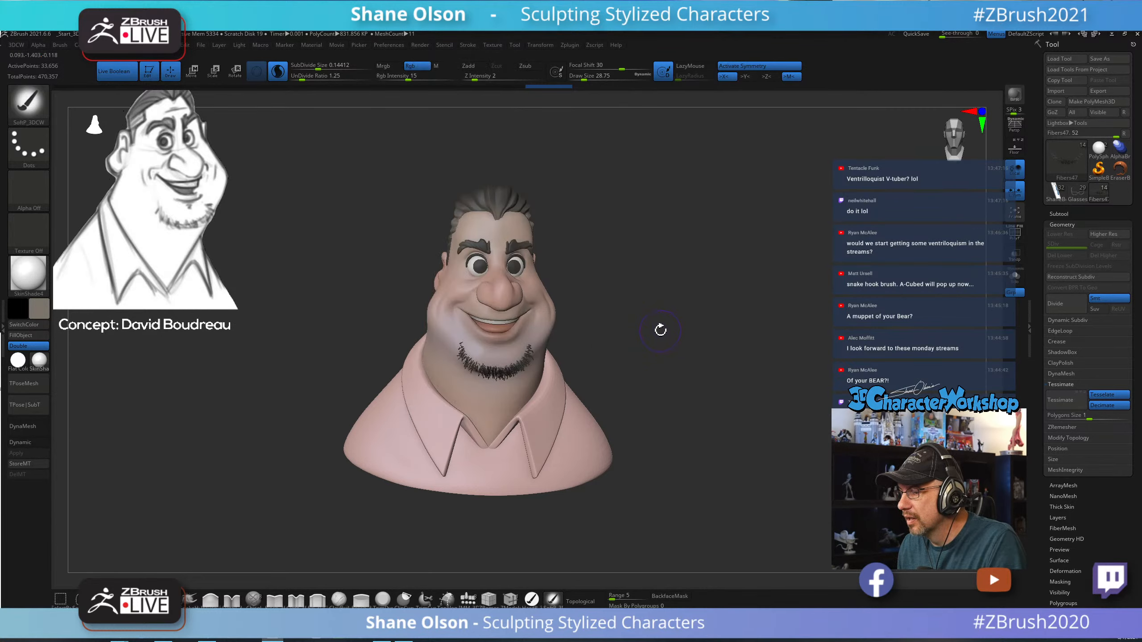
{"action": "mouse_move", "coordinate": [661, 330]}
{"action": "left_mouse_down"}
{"action": "mouse_move", "coordinate": [731, 314]}
{"action": "mouse_move", "coordinate": [772, 326]}
{"action": "mouse_move", "coordinate": [765, 344]}
{"action": "mouse_move", "coordinate": [586, 392]}
{"action": "left_mouse_up"}
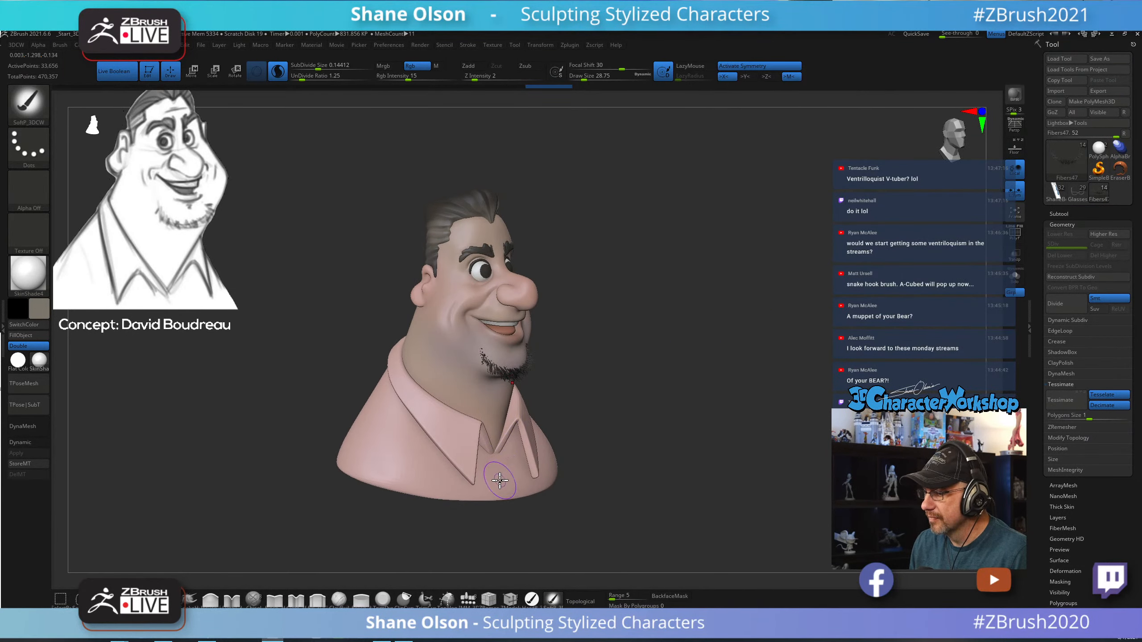
{"action": "mouse_move", "coordinate": [661, 371]}
{"action": "left_mouse_down"}
{"action": "mouse_move", "coordinate": [749, 390]}
{"action": "mouse_move", "coordinate": [680, 379]}
{"action": "left_mouse_up"}
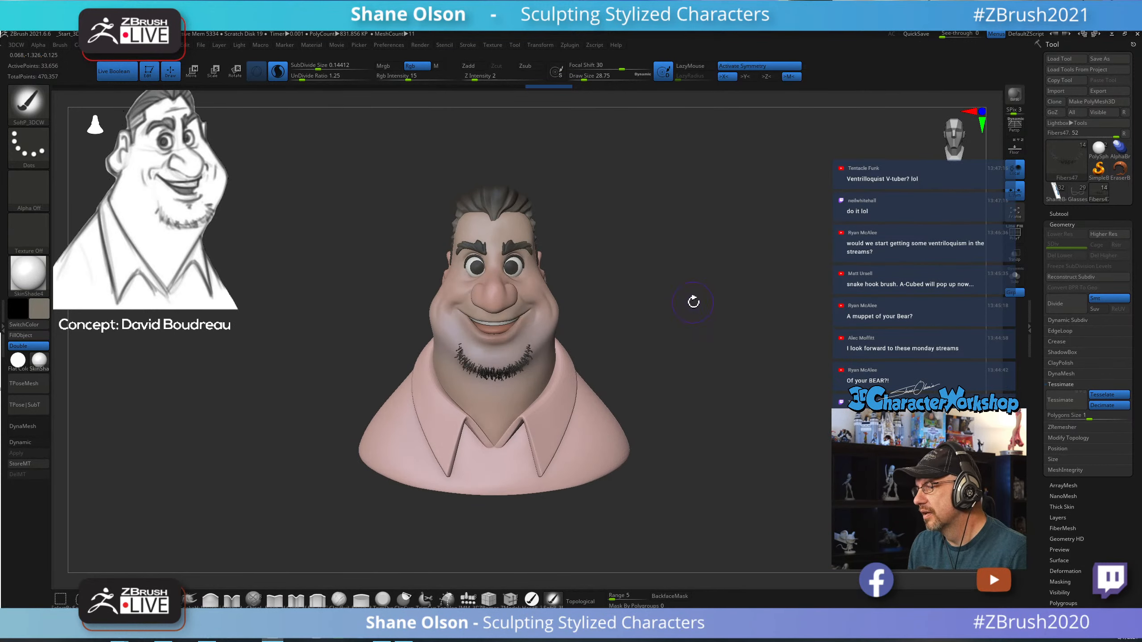
Select the eyeball subtool and browse the available materials while viewing the bust from the front.
{"action": "left_click_drag", "start_coordinate": [691, 301], "coordinate": [707, 314], "text": "alt"}
{"action": "left_click", "coordinate": [517, 257], "text": "alt"}
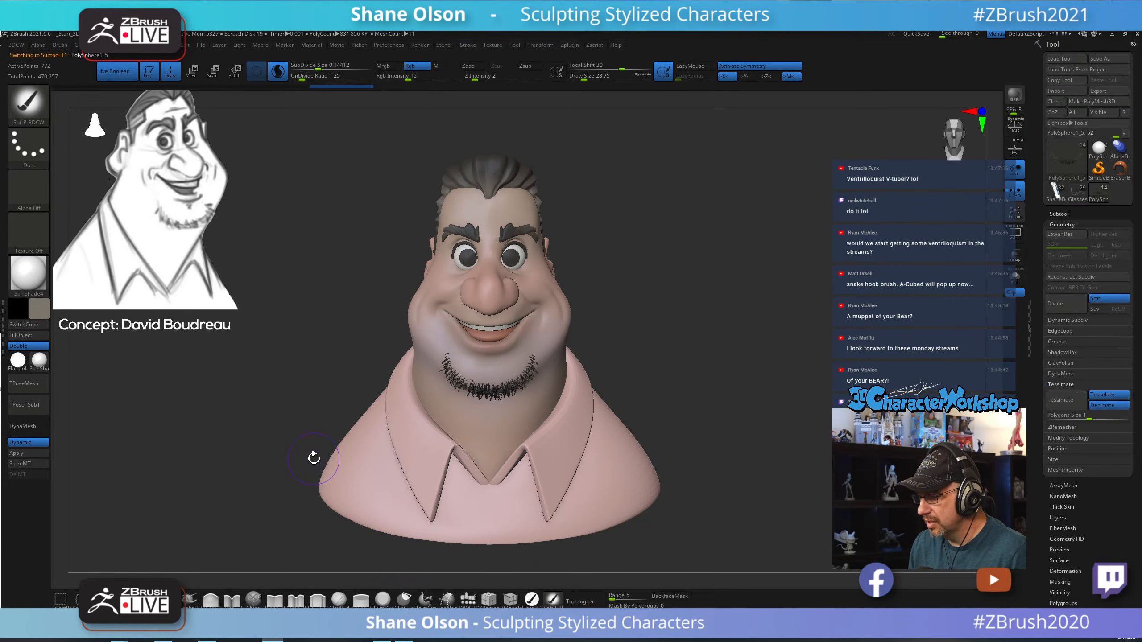
{"action": "left_click_drag", "start_coordinate": [265, 452], "coordinate": [316, 427], "text": "alt"}
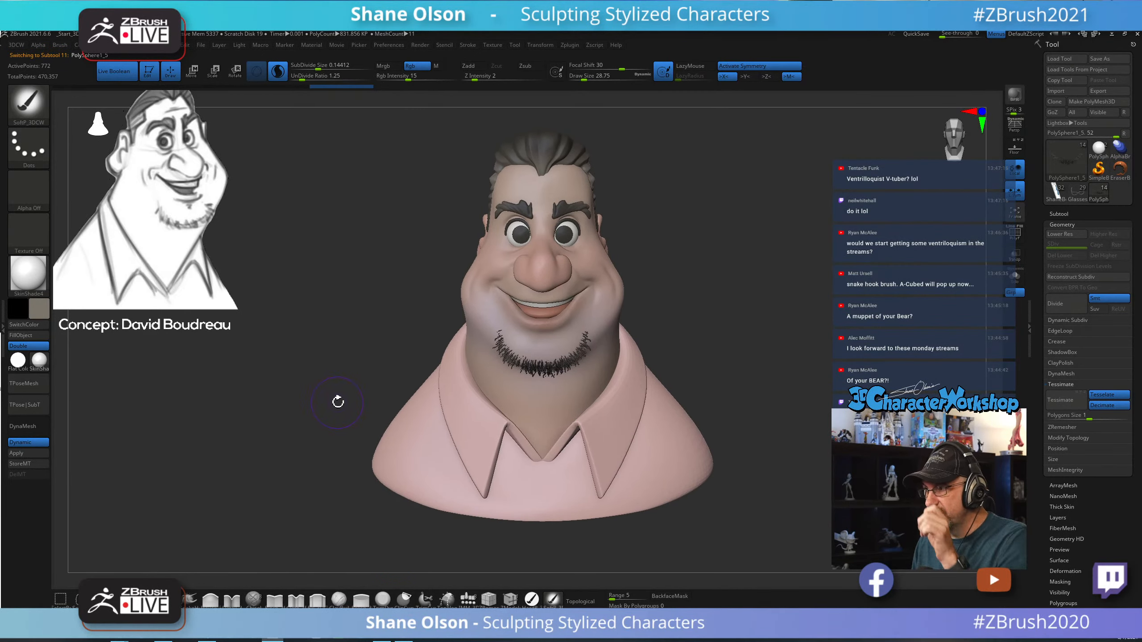
{"action": "left_click", "coordinate": [43, 367]}
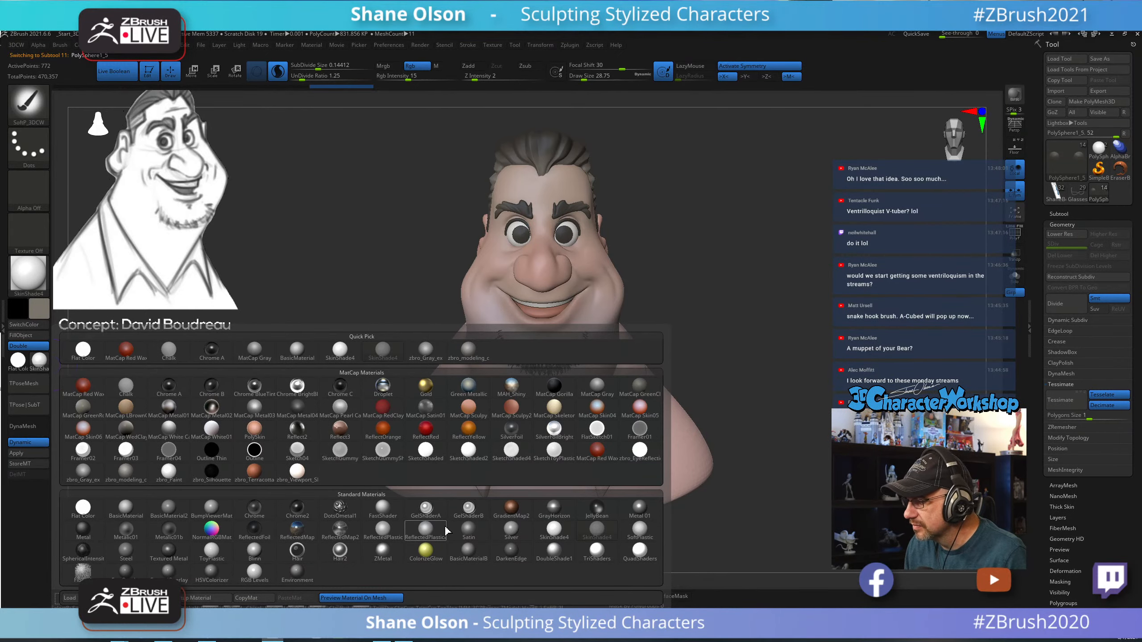
{"action": "left_click_drag", "start_coordinate": [792, 271], "coordinate": [779, 264]}
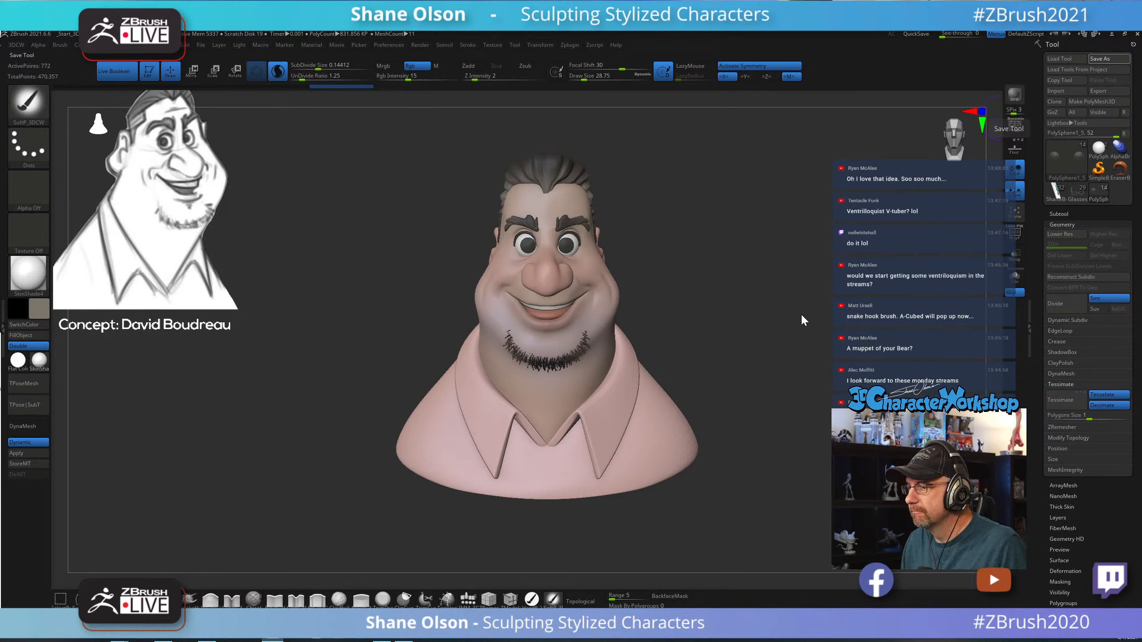
{"action": "mouse_move", "coordinate": [708, 286]}
{"action": "left_mouse_down"}
{"action": "mouse_move", "coordinate": [773, 256]}
{"action": "mouse_move", "coordinate": [652, 255]}
{"action": "mouse_move", "coordinate": [717, 255]}
{"action": "left_mouse_up"}
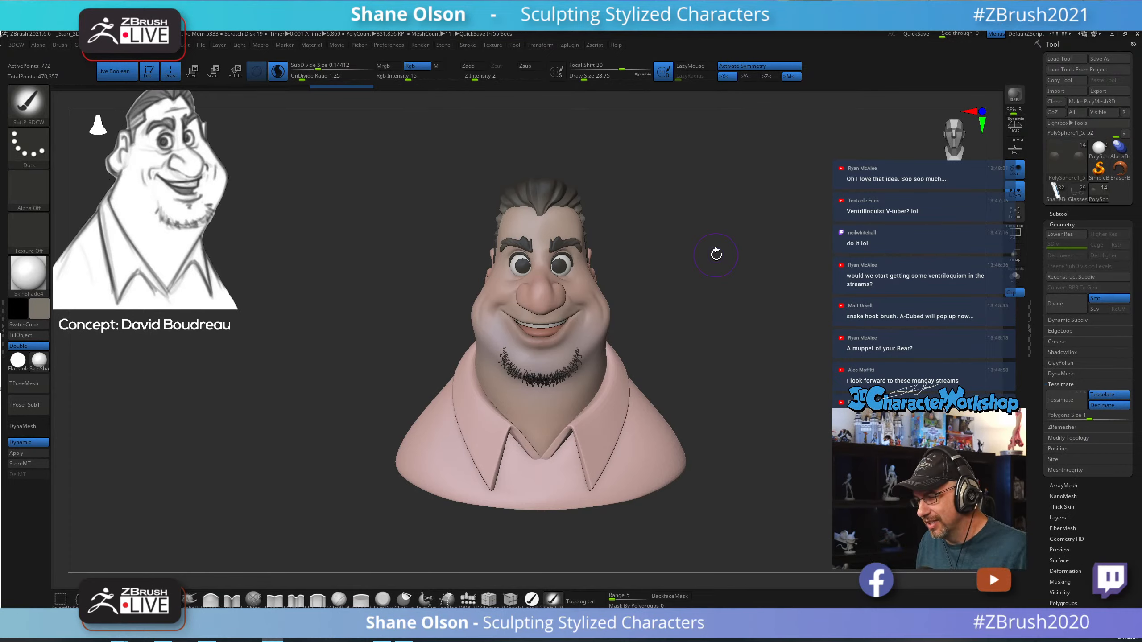
Select the shirt bust subtool and reshape its shoulders symmetrically with the Move brush at a draw size of about 100.8.
{"action": "left_click_drag", "start_coordinate": [716, 255], "coordinate": [718, 203]}
{"action": "key", "text": "b"}
{"action": "key", "text": "m"}
{"action": "key", "text": "v"}
{"action": "left_click", "coordinate": [560, 511], "text": "alt"}
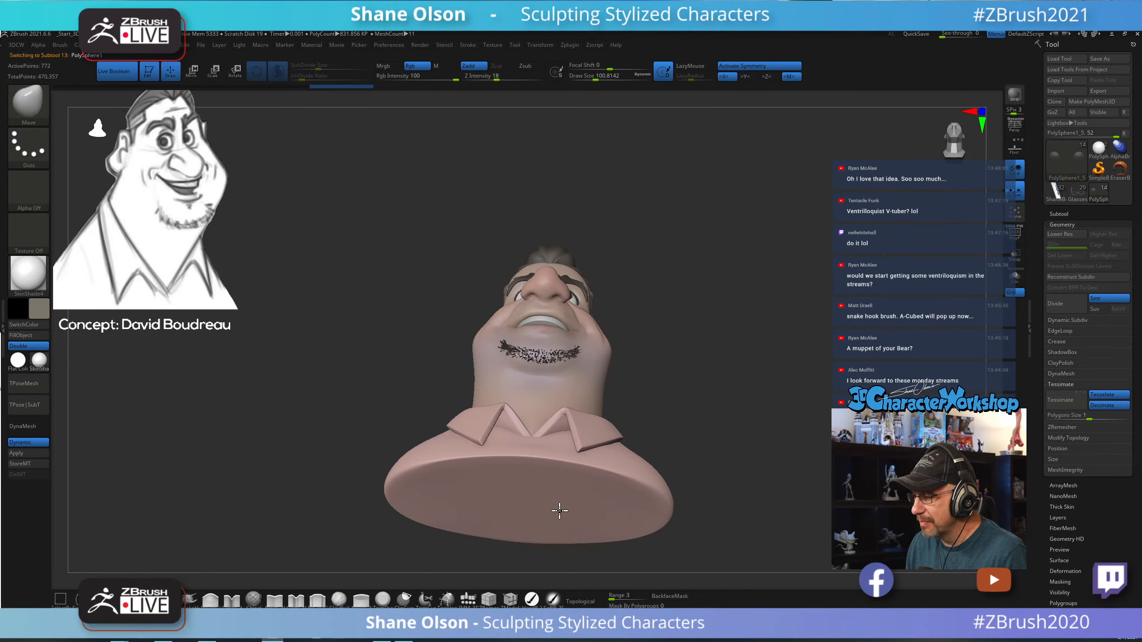
{"action": "left_click_drag", "start_coordinate": [779, 440], "coordinate": [805, 409]}
{"action": "mouse_move", "coordinate": [731, 486]}
{"action": "left_mouse_down"}
{"action": "mouse_move", "coordinate": [675, 395]}
{"action": "mouse_move", "coordinate": [685, 439]}
{"action": "left_mouse_up"}
{"action": "left_click_drag", "start_coordinate": [812, 254], "coordinate": [796, 386]}
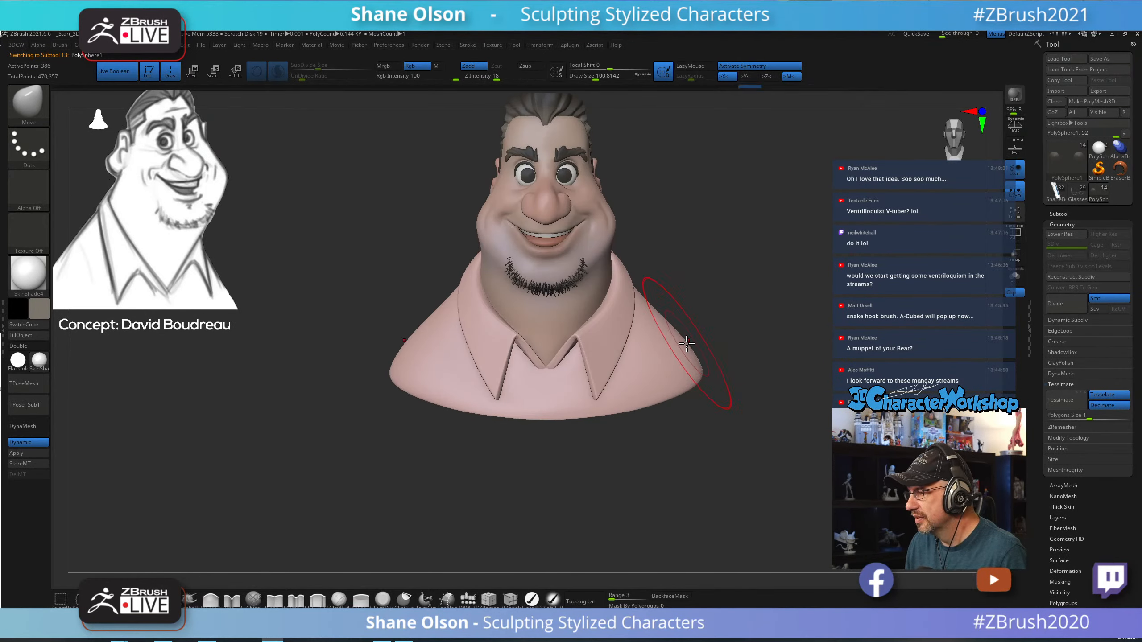
{"action": "mouse_move", "coordinate": [686, 340]}
{"action": "left_mouse_down"}
{"action": "mouse_move", "coordinate": [754, 306]}
{"action": "mouse_move", "coordinate": [707, 359]}
{"action": "left_mouse_up"}
{"action": "mouse_move", "coordinate": [707, 360]}
{"action": "left_mouse_down"}
{"action": "mouse_move", "coordinate": [762, 323]}
{"action": "mouse_move", "coordinate": [750, 323]}
{"action": "mouse_move", "coordinate": [760, 324]}
{"action": "mouse_move", "coordinate": [749, 295]}
{"action": "left_mouse_up"}
{"action": "left_click_drag", "start_coordinate": [702, 333], "coordinate": [681, 360]}
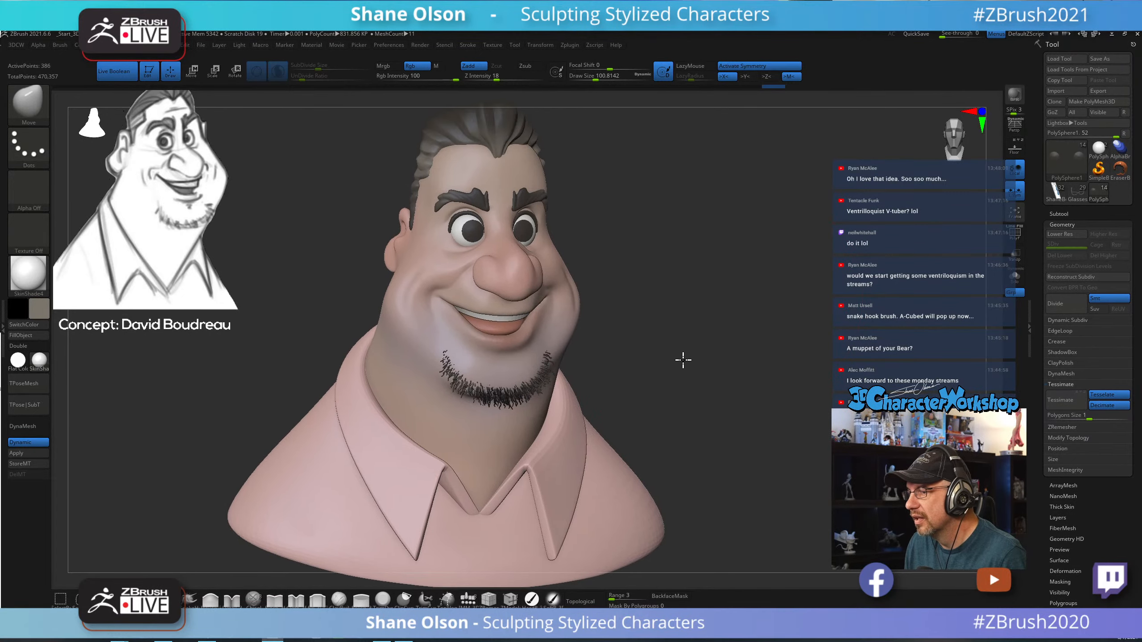
Select the tongue subtool, inspect the mouth from several angles, and set the Move brush draw size to about 73.9.
{"action": "left_click", "coordinate": [487, 329], "text": "alt"}
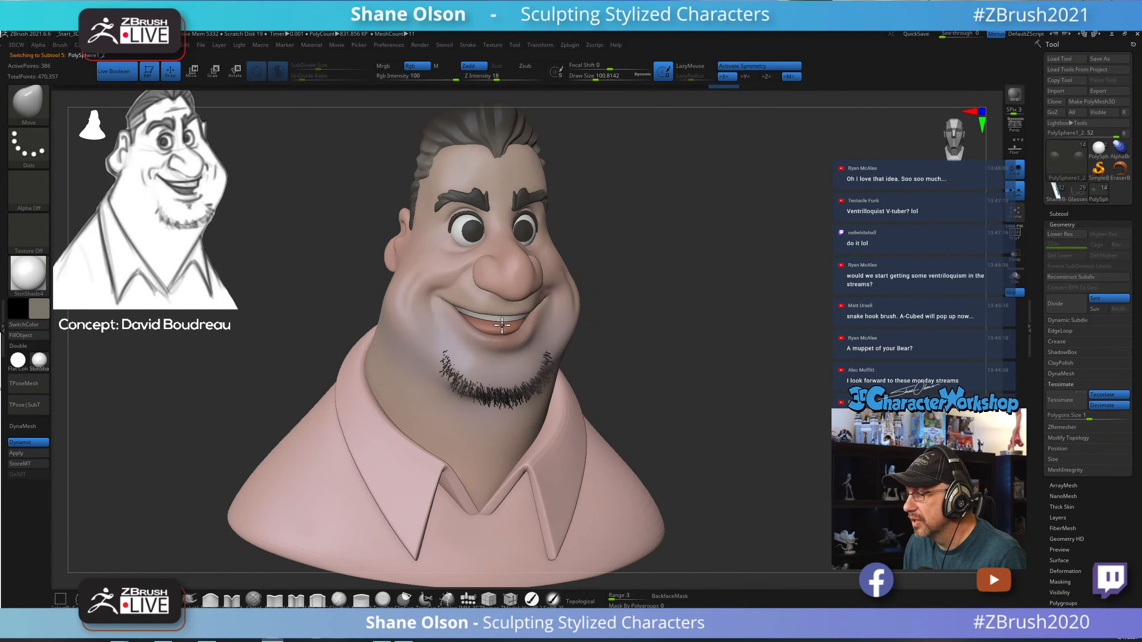
{"action": "left_click_drag", "start_coordinate": [612, 324], "coordinate": [604, 340]}
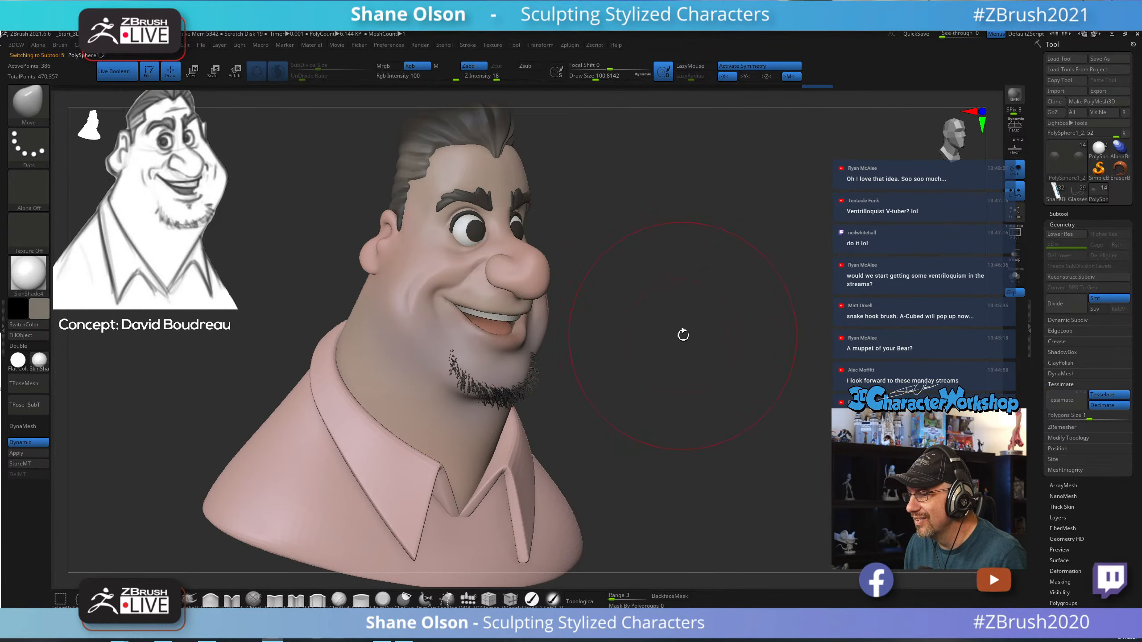
{"action": "left_click_drag", "start_coordinate": [683, 334], "coordinate": [544, 327]}
{"action": "mouse_move", "coordinate": [649, 339]}
{"action": "left_mouse_down"}
{"action": "mouse_move", "coordinate": [748, 380]}
{"action": "mouse_move", "coordinate": [696, 387]}
{"action": "mouse_move", "coordinate": [768, 386]}
{"action": "mouse_move", "coordinate": [734, 385]}
{"action": "mouse_move", "coordinate": [753, 383]}
{"action": "mouse_move", "coordinate": [711, 339]}
{"action": "left_mouse_up"}
{"action": "key", "text": "s"}
{"action": "left_click_drag", "start_coordinate": [669, 290], "coordinate": [598, 323], "text": "alt"}
Select the eyeball subtool, turn off symmetry, mask only the character's left eye, and bring up the move gizmo.
{"action": "left_click", "coordinate": [489, 323], "text": "alt"}
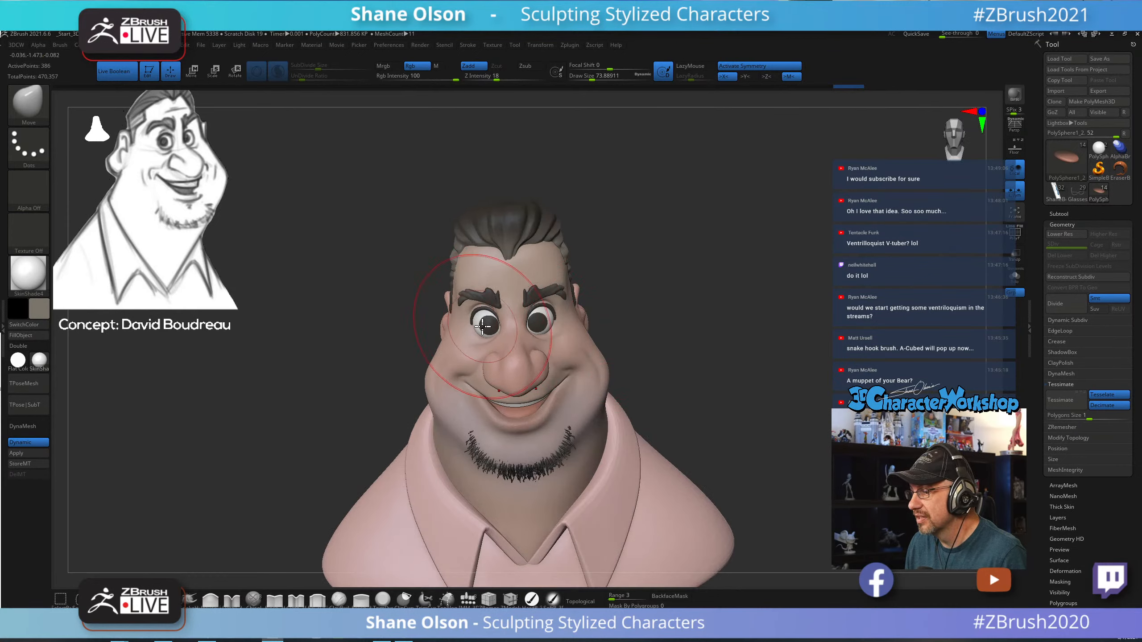
{"action": "left_click_drag", "start_coordinate": [734, 332], "coordinate": [738, 318]}
{"action": "left_click_drag", "start_coordinate": [673, 189], "coordinate": [514, 375], "text": "ctrl"}
{"action": "left_click_drag", "start_coordinate": [695, 329], "coordinate": [743, 324]}
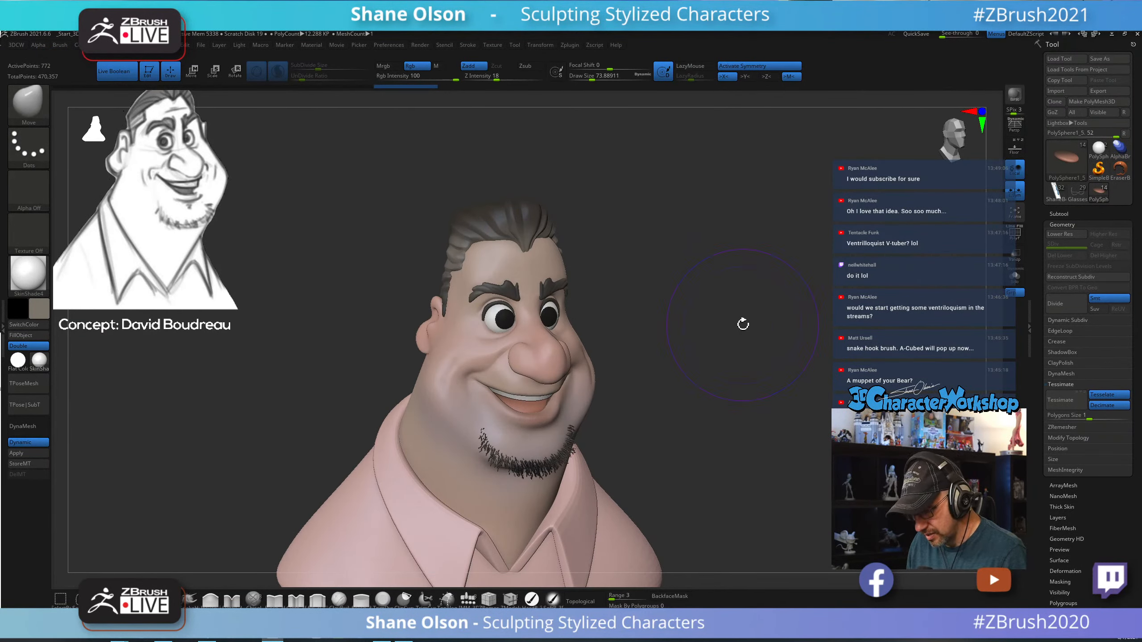
{"action": "key", "text": "x"}
{"action": "left_click_drag", "start_coordinate": [690, 222], "coordinate": [540, 416], "text": "ctrl"}
{"action": "key", "text": "w"}
{"action": "left_click_drag", "start_coordinate": [644, 267], "coordinate": [649, 327]}
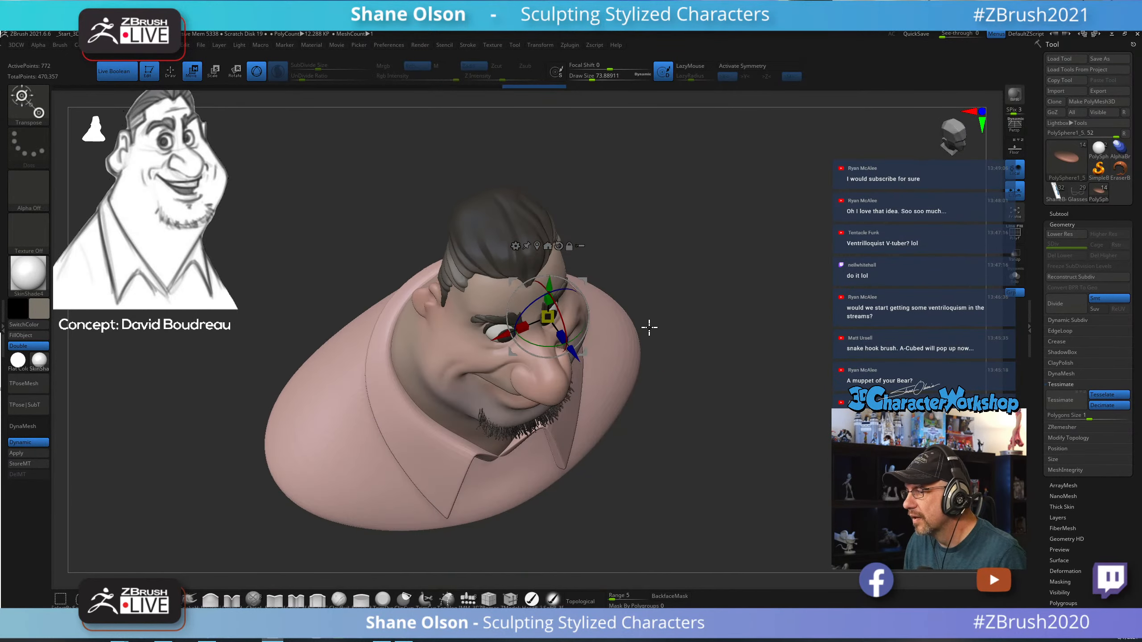
Center the gizmo on the unmasked right eye and rotate it about 22 degrees toward the character's right.
{"action": "left_click", "coordinate": [1010, 281]}
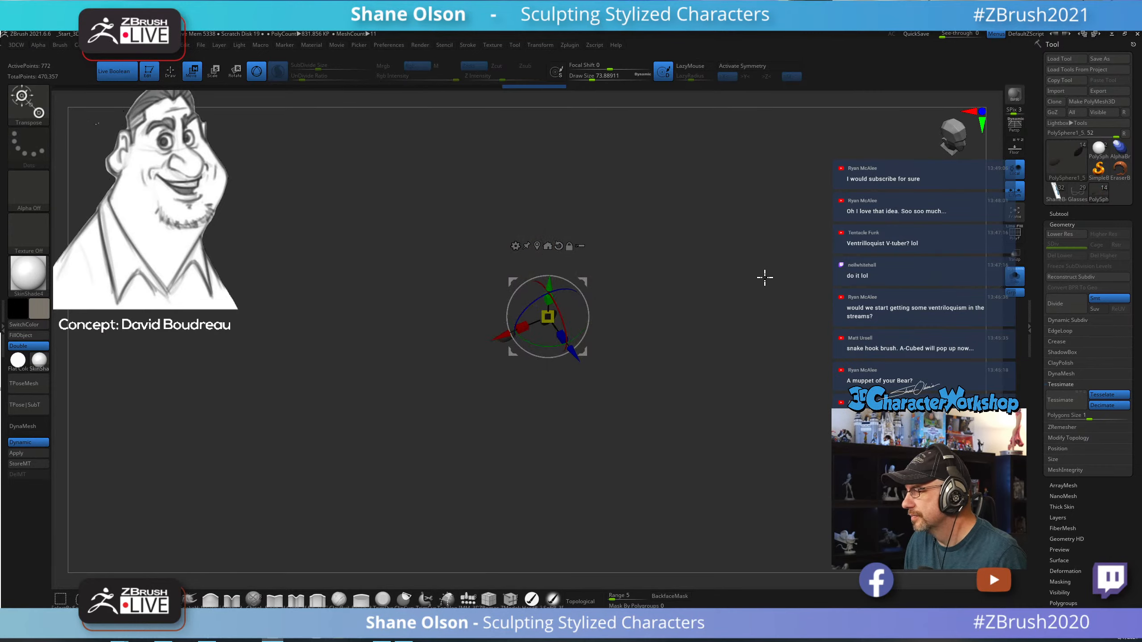
{"action": "left_click", "coordinate": [1018, 284]}
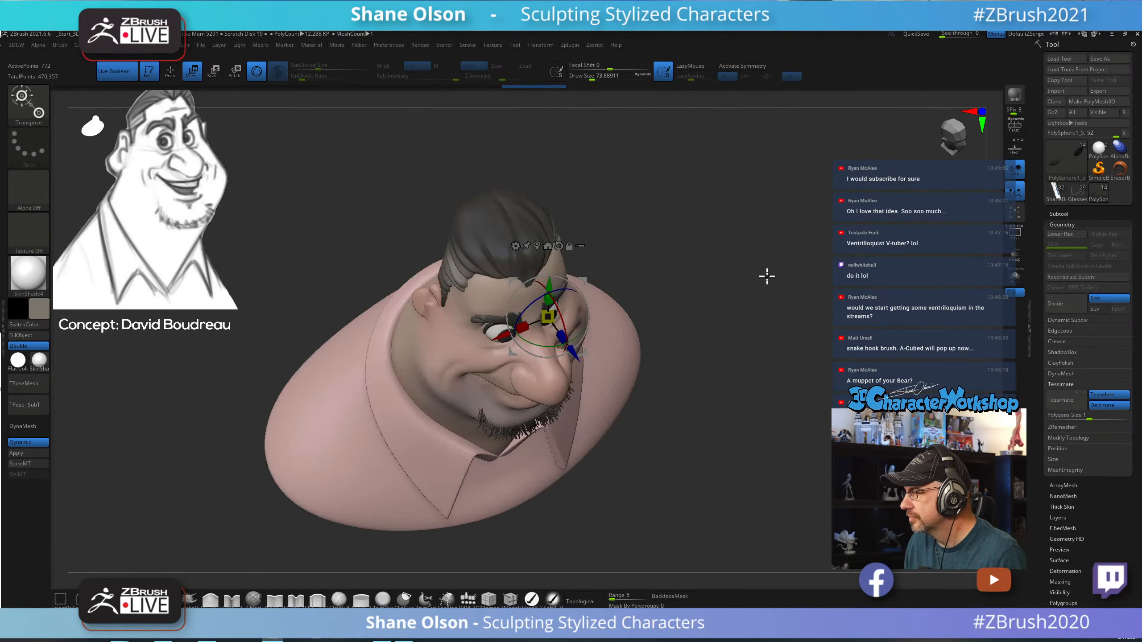
{"action": "left_click_drag", "start_coordinate": [767, 277], "coordinate": [774, 423], "text": "alt"}
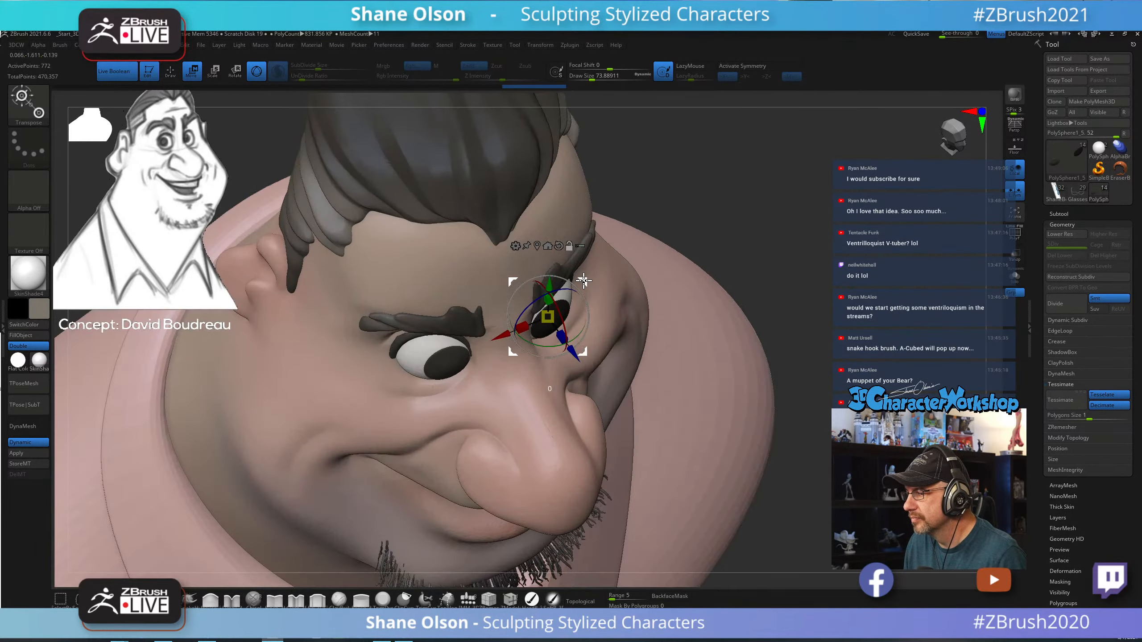
{"action": "left_click_drag", "start_coordinate": [585, 282], "coordinate": [462, 301], "text": "alt"}
{"action": "left_click_drag", "start_coordinate": [841, 220], "coordinate": [689, 303]}
{"action": "left_click_drag", "start_coordinate": [470, 305], "coordinate": [459, 280]}
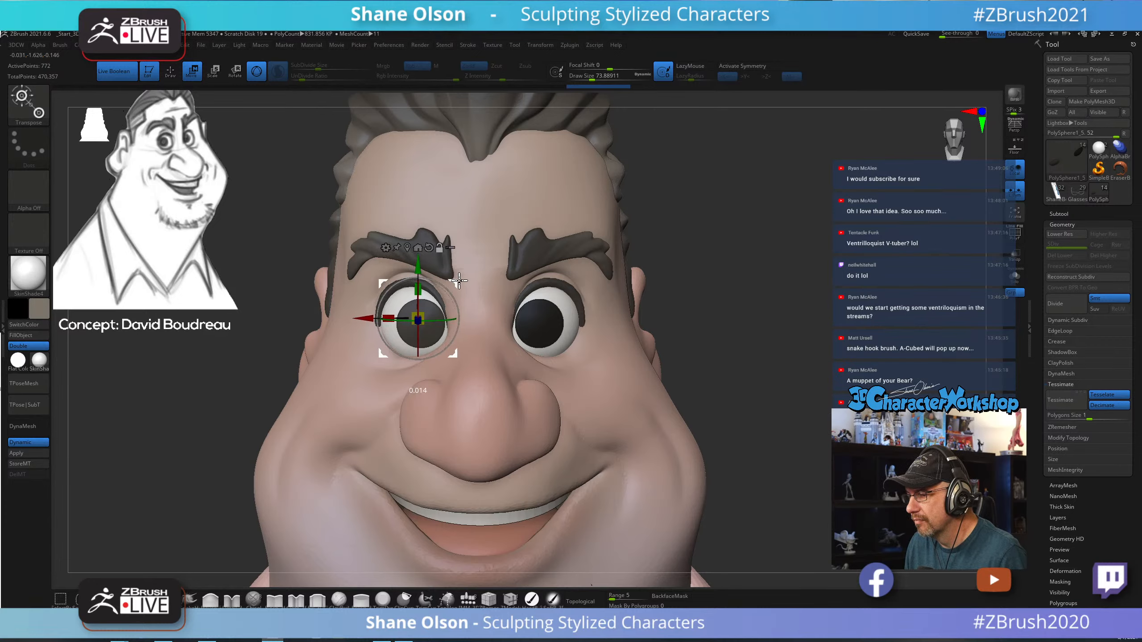
{"action": "left_click_drag", "start_coordinate": [440, 321], "coordinate": [420, 320]}
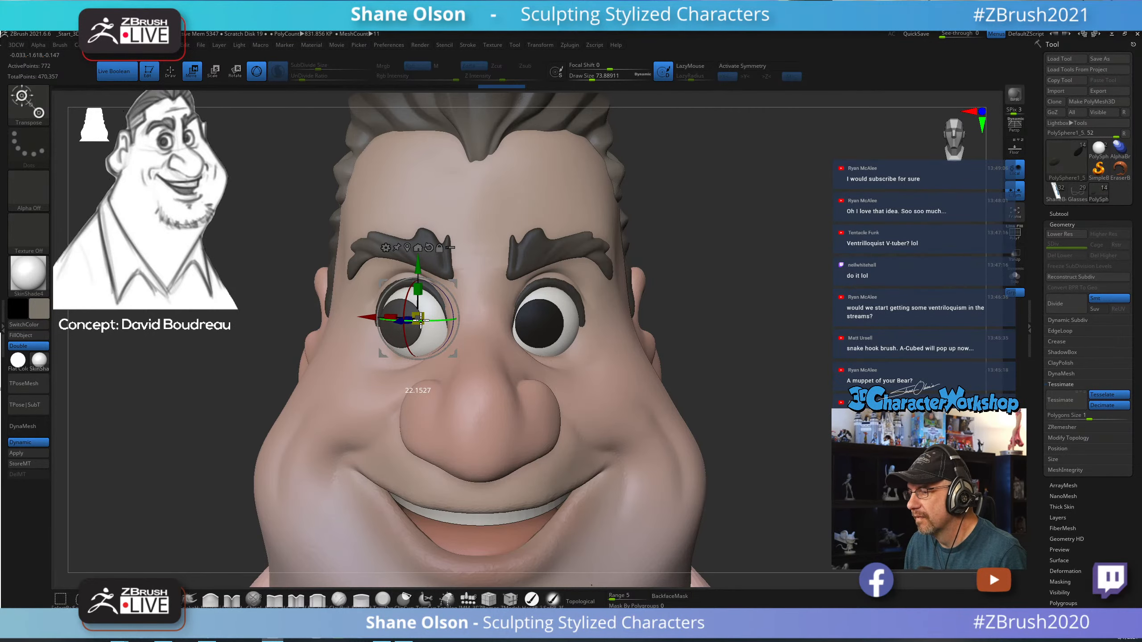
Invert the mask, place the gizmo on the character's left eye, rotate it to match the other gaze, and clear the mask.
{"action": "left_click", "coordinate": [676, 343], "text": "ctrl"}
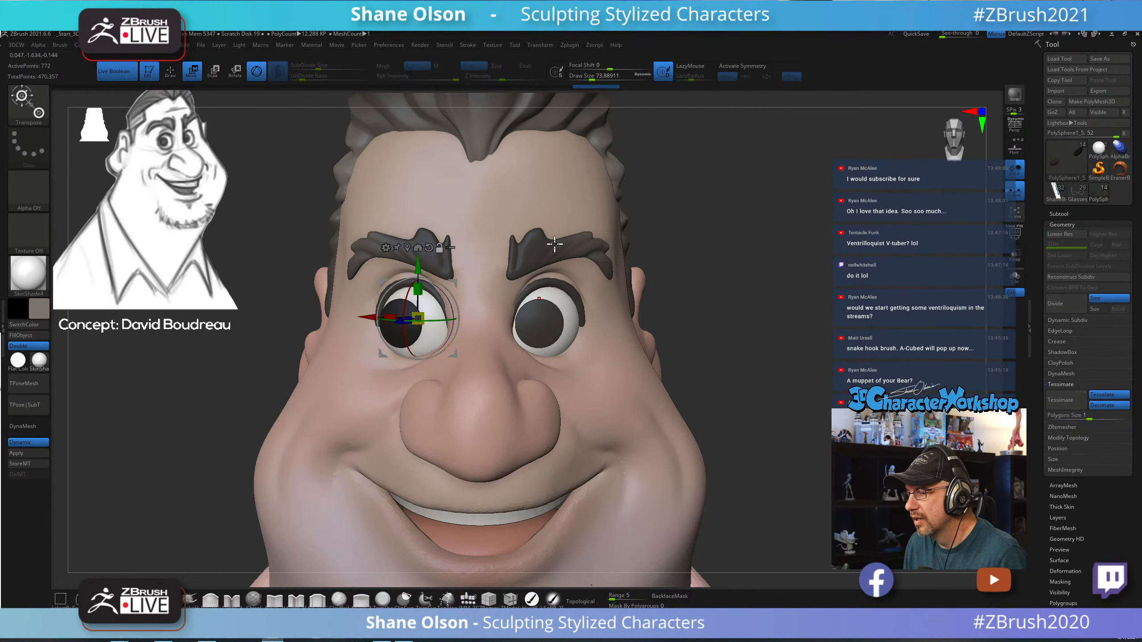
{"action": "left_click_drag", "start_coordinate": [825, 226], "coordinate": [428, 234]}
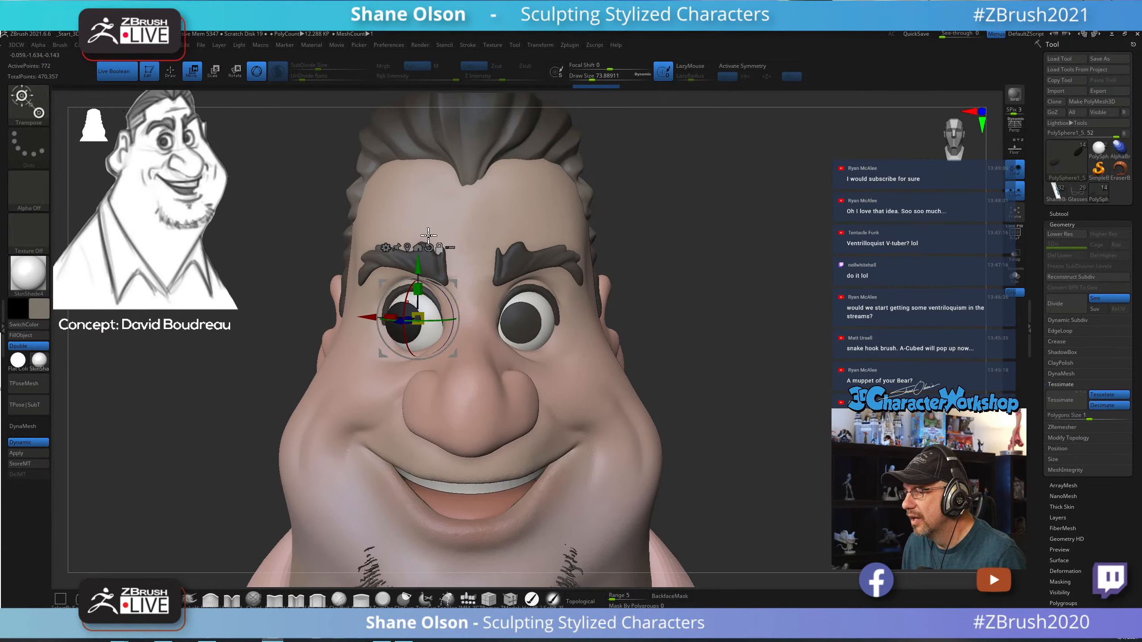
{"action": "left_click_drag", "start_coordinate": [369, 318], "coordinate": [467, 320]}
{"action": "left_click_drag", "start_coordinate": [543, 322], "coordinate": [534, 322]}
{"action": "mouse_move", "coordinate": [732, 327]}
{"action": "left_mouse_down"}
{"action": "mouse_move", "coordinate": [728, 313]}
{"action": "mouse_move", "coordinate": [718, 320]}
{"action": "left_mouse_up"}
{"action": "key", "text": "q"}
Examine the eyes' gaze direction from both sides and the front, and set the Move brush draw size to about 36.9.
{"action": "left_click_drag", "start_coordinate": [700, 278], "coordinate": [706, 358], "text": "alt"}
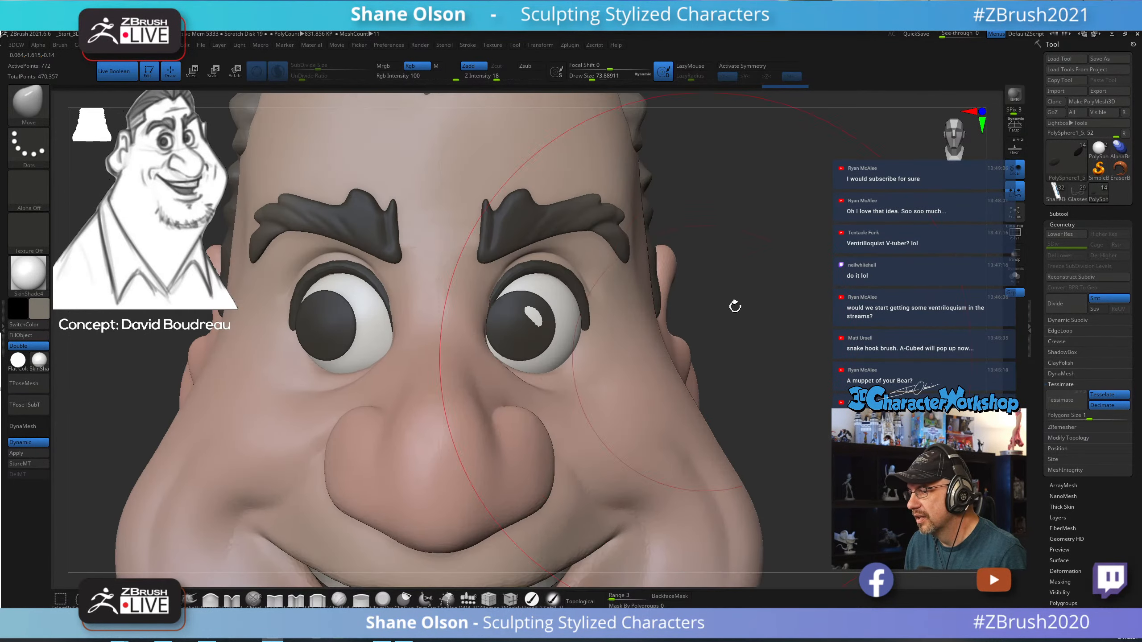
{"action": "left_click_drag", "start_coordinate": [735, 306], "coordinate": [607, 342]}
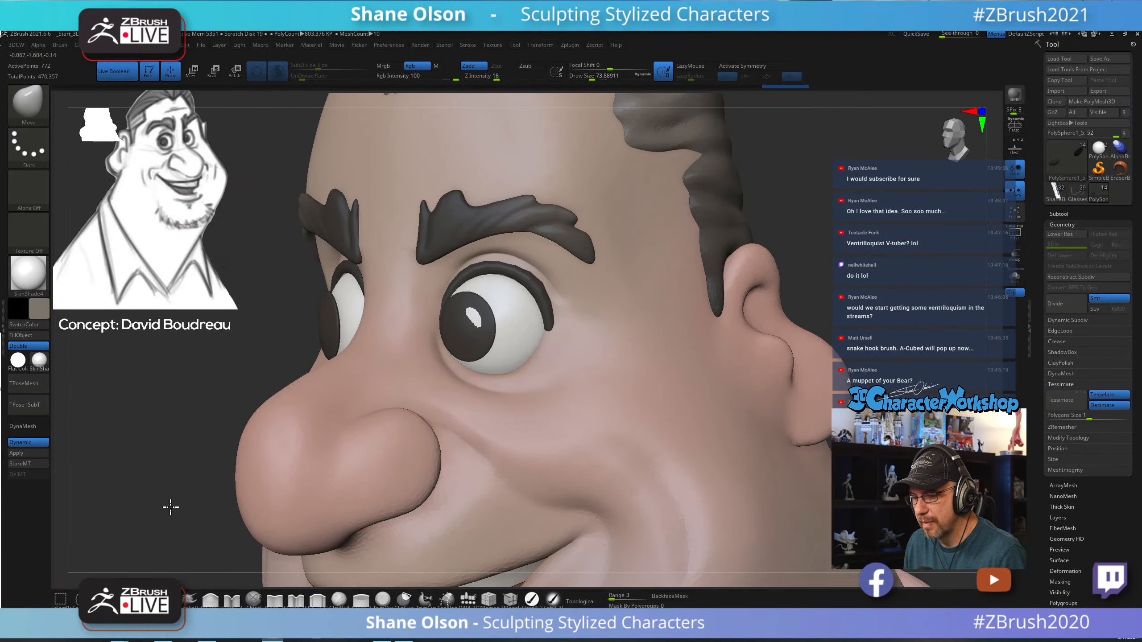
{"action": "left_click_drag", "start_coordinate": [170, 507], "coordinate": [290, 489]}
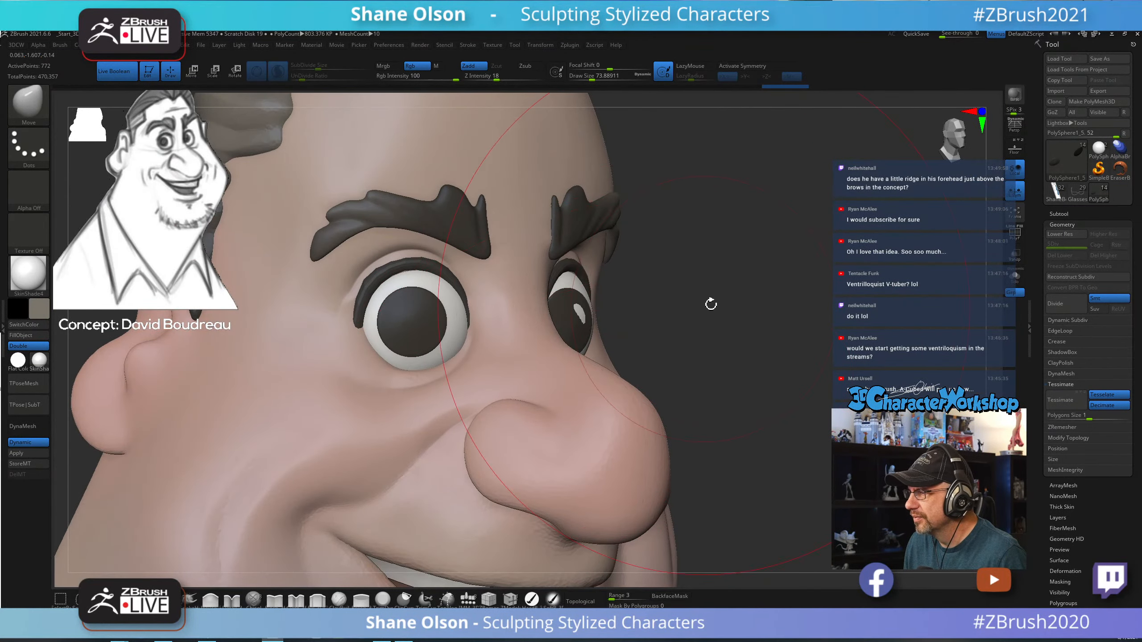
{"action": "key", "text": "s"}
{"action": "left_click_drag", "start_coordinate": [720, 306], "coordinate": [650, 310]}
{"action": "key", "text": "s"}
{"action": "left_click_drag", "start_coordinate": [571, 312], "coordinate": [578, 313]}
{"action": "mouse_move", "coordinate": [786, 310]}
{"action": "left_mouse_down"}
{"action": "mouse_move", "coordinate": [754, 313]}
{"action": "mouse_move", "coordinate": [806, 285]}
{"action": "mouse_move", "coordinate": [820, 301]}
{"action": "mouse_move", "coordinate": [785, 314]}
{"action": "left_mouse_up"}
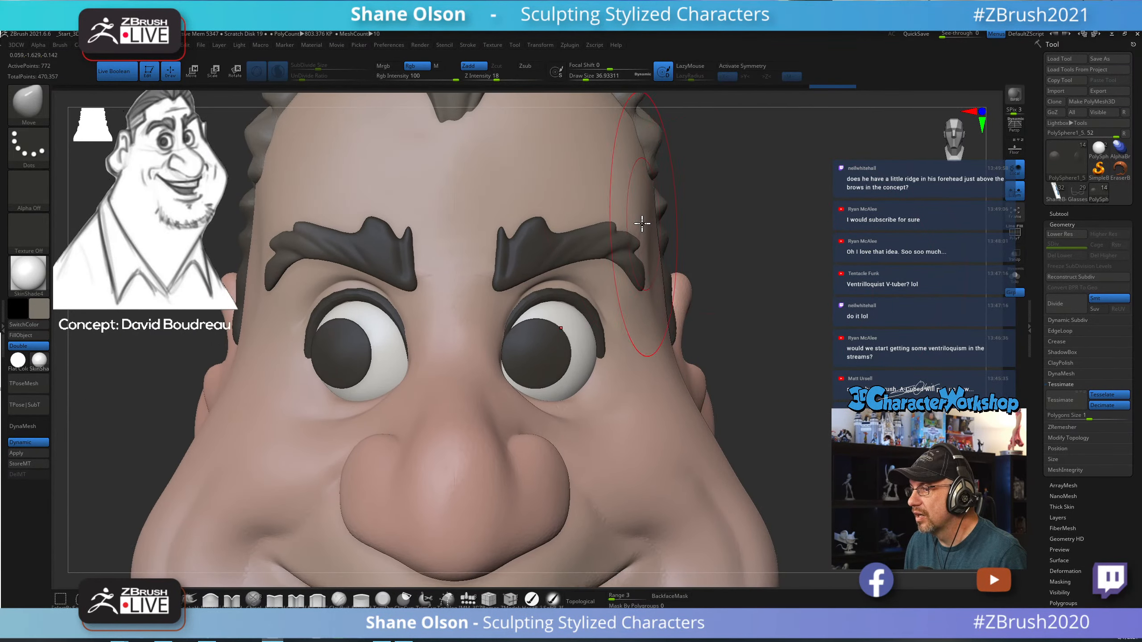
Carve asymmetrical horizontal wrinkles across the head's forehead with the Detail_3DCW brush, symmetry off, at draw size about 18.5.
{"action": "left_click", "coordinate": [566, 194], "text": "alt"}
{"action": "mouse_move", "coordinate": [829, 244]}
{"action": "left_mouse_down", "text": "alt"}
{"action": "mouse_move", "coordinate": [801, 237]}
{"action": "mouse_move", "coordinate": [775, 301]}
{"action": "left_mouse_up", "text": "alt"}
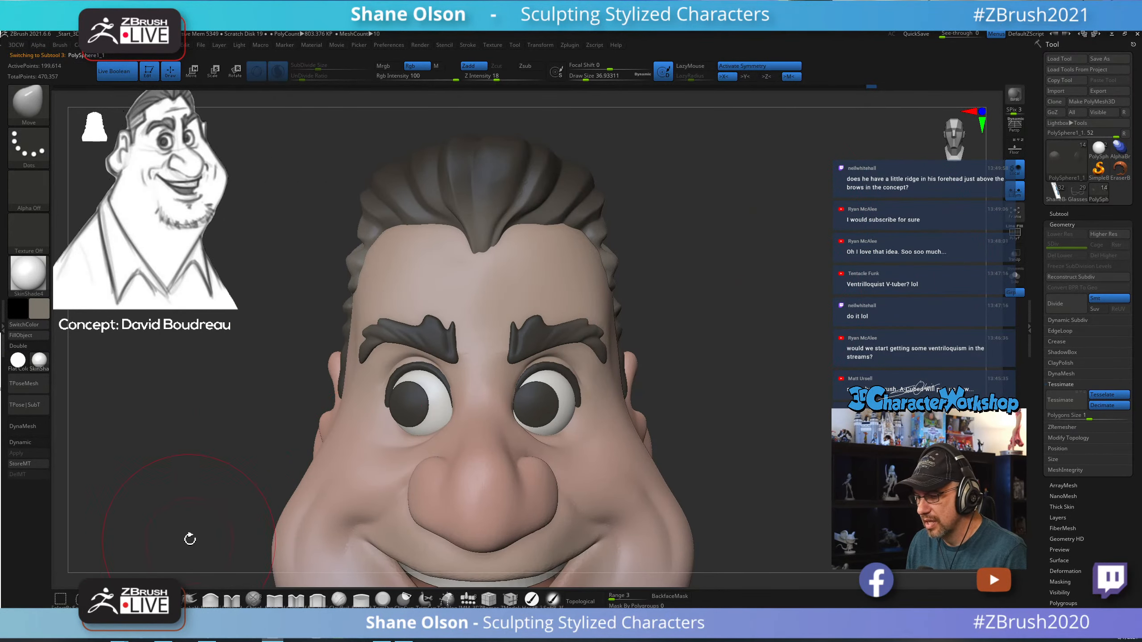
{"action": "key", "text": "x"}
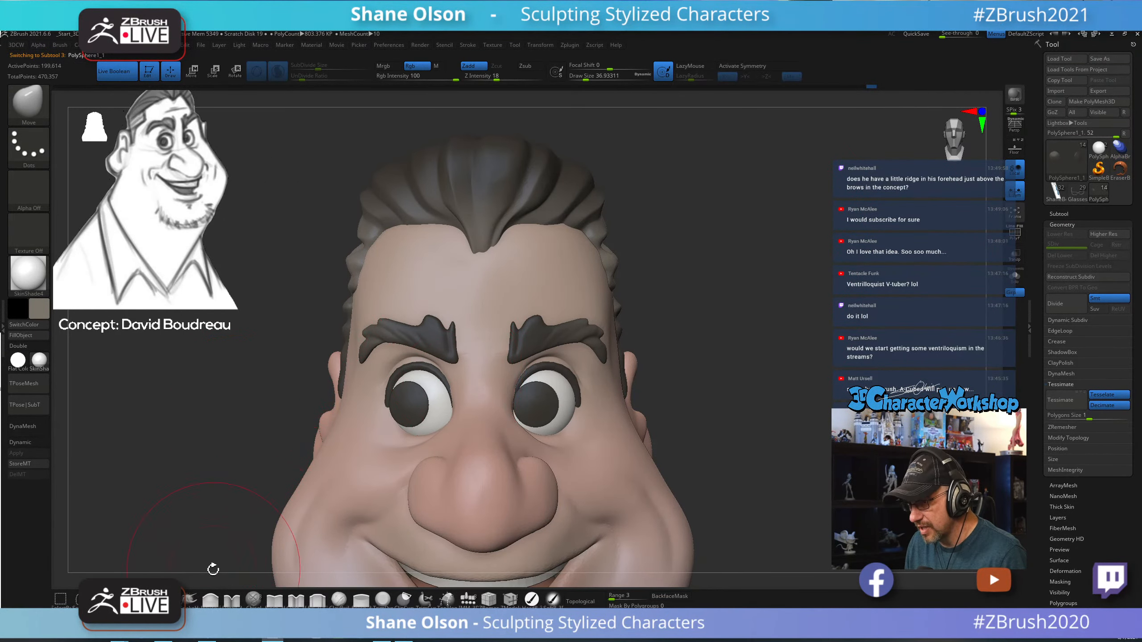
{"action": "left_click", "coordinate": [230, 601]}
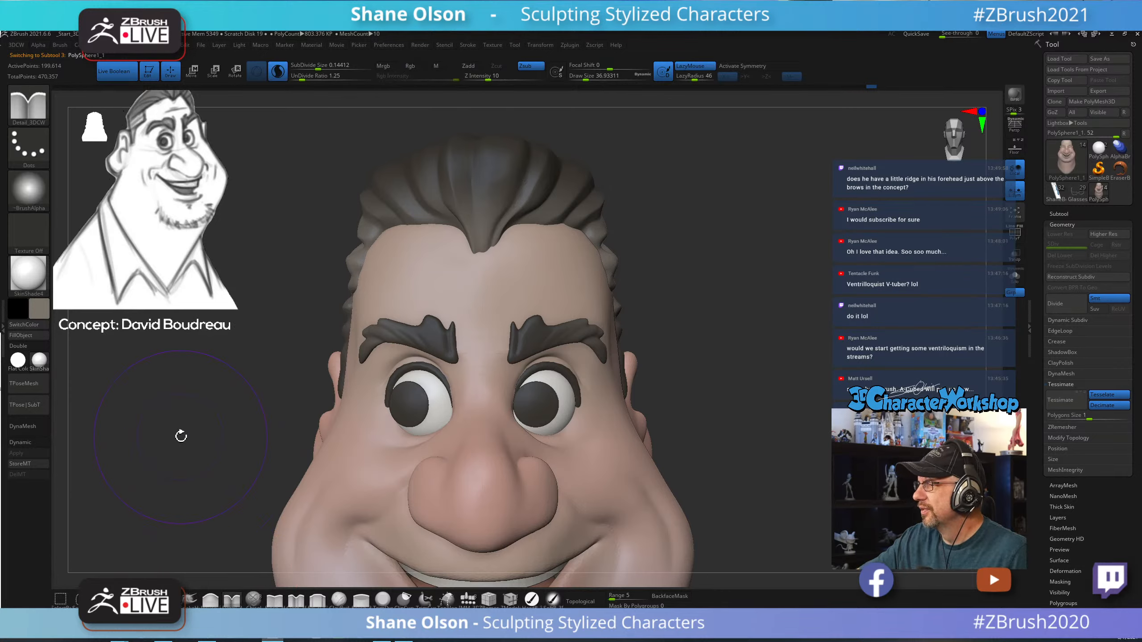
{"action": "key", "text": "s"}
{"action": "left_click_drag", "start_coordinate": [680, 335], "coordinate": [688, 360]}
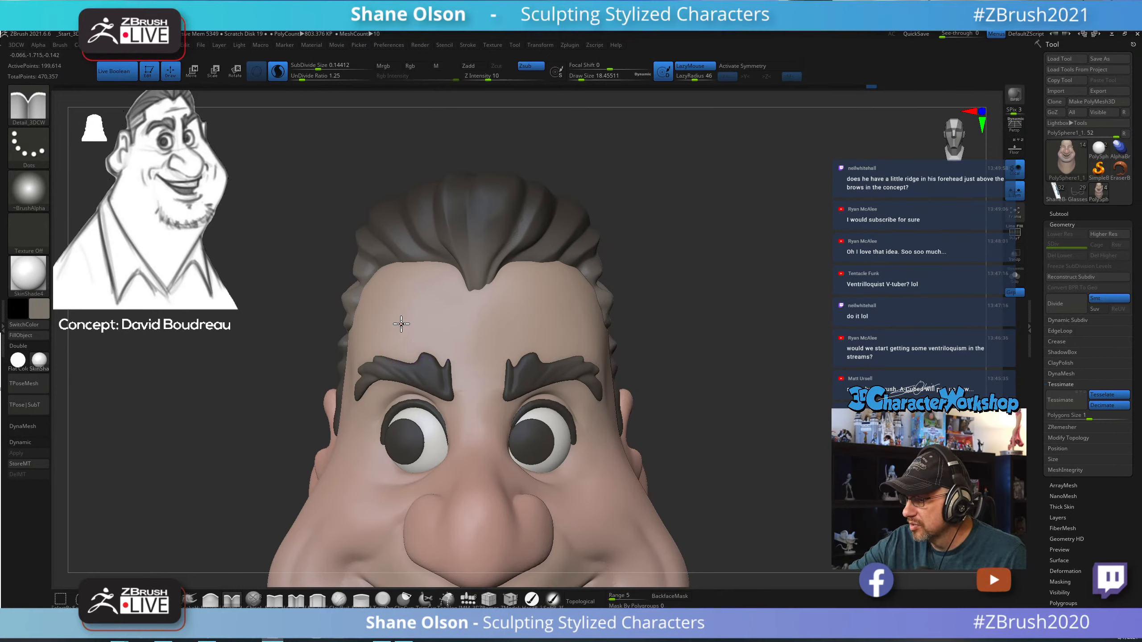
{"action": "key", "text": "ctrl+z"}
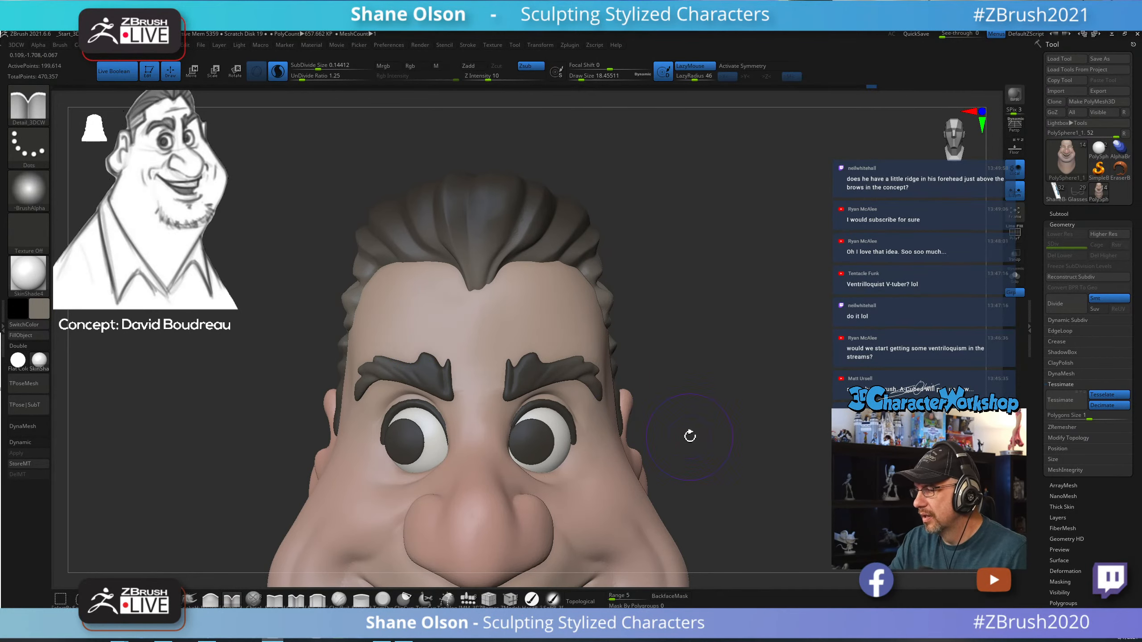
{"action": "left_click_drag", "start_coordinate": [402, 323], "coordinate": [464, 323]}
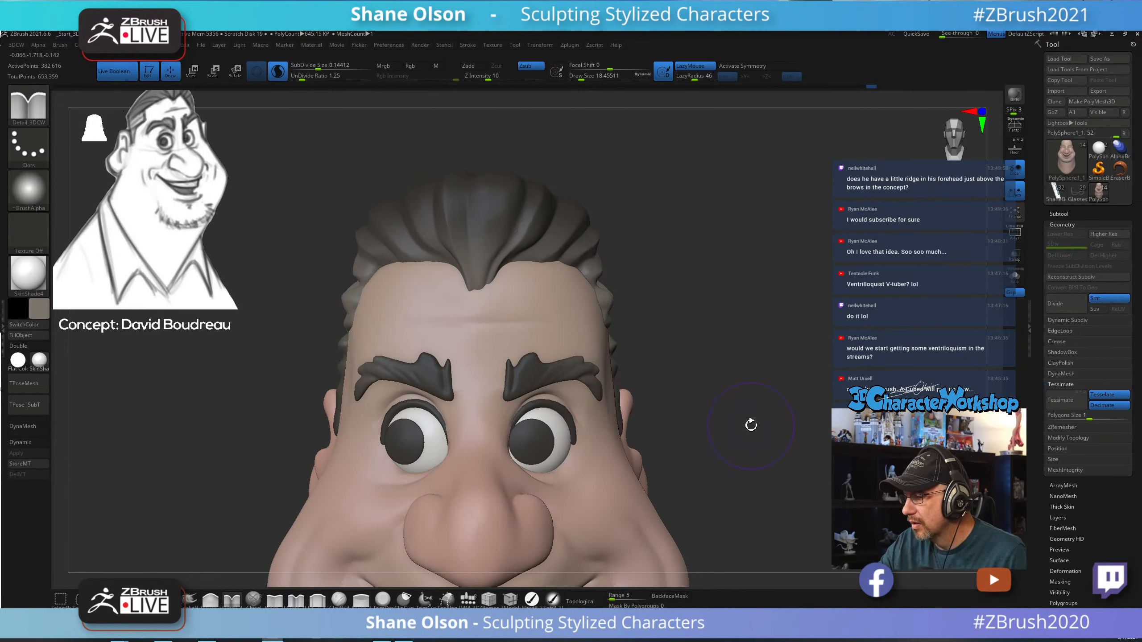
{"action": "left_click_drag", "start_coordinate": [407, 324], "coordinate": [530, 325]}
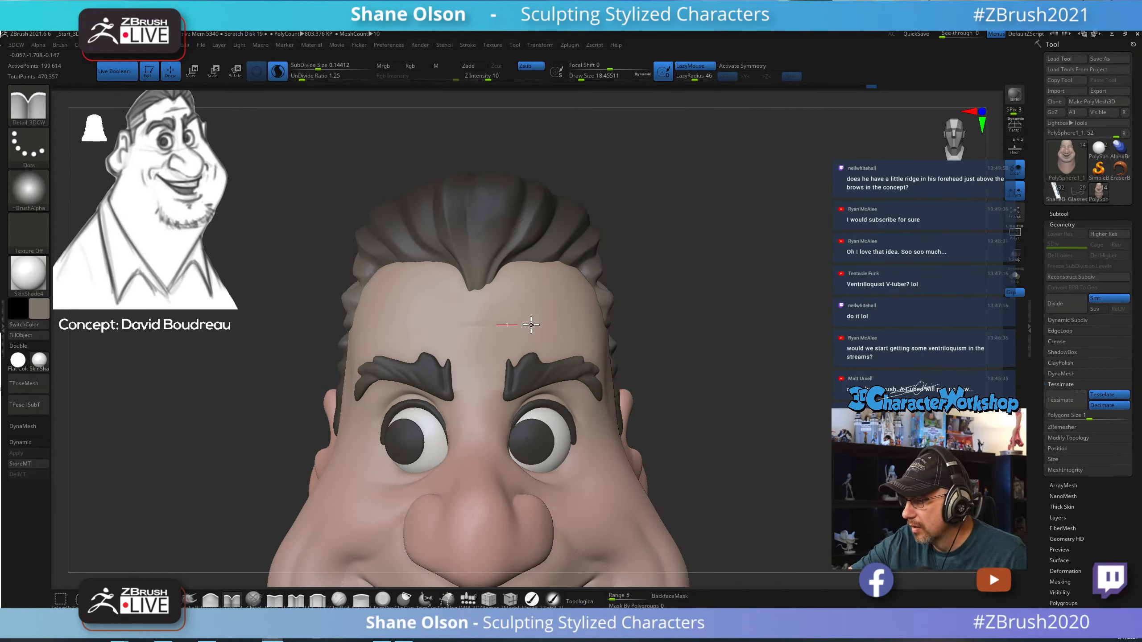
{"action": "left_click_drag", "start_coordinate": [442, 315], "coordinate": [561, 317]}
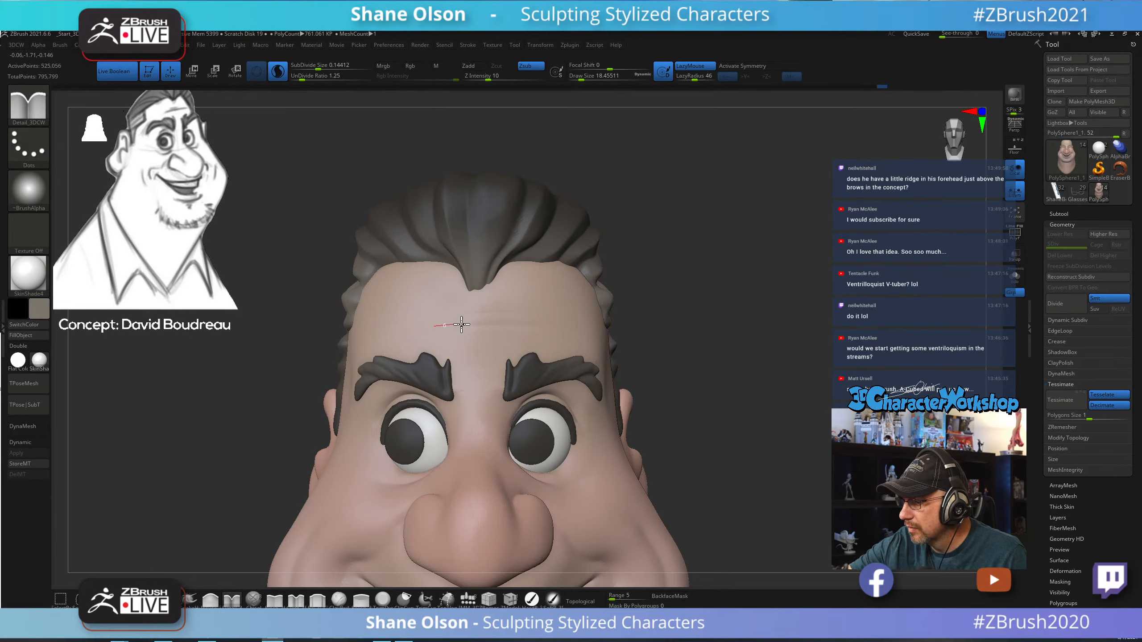
With symmetry on, reshape the nose bridge and the skin between the eyes using the Move brush at draw size about 15.6.
{"action": "left_click_drag", "start_coordinate": [690, 374], "coordinate": [709, 471]}
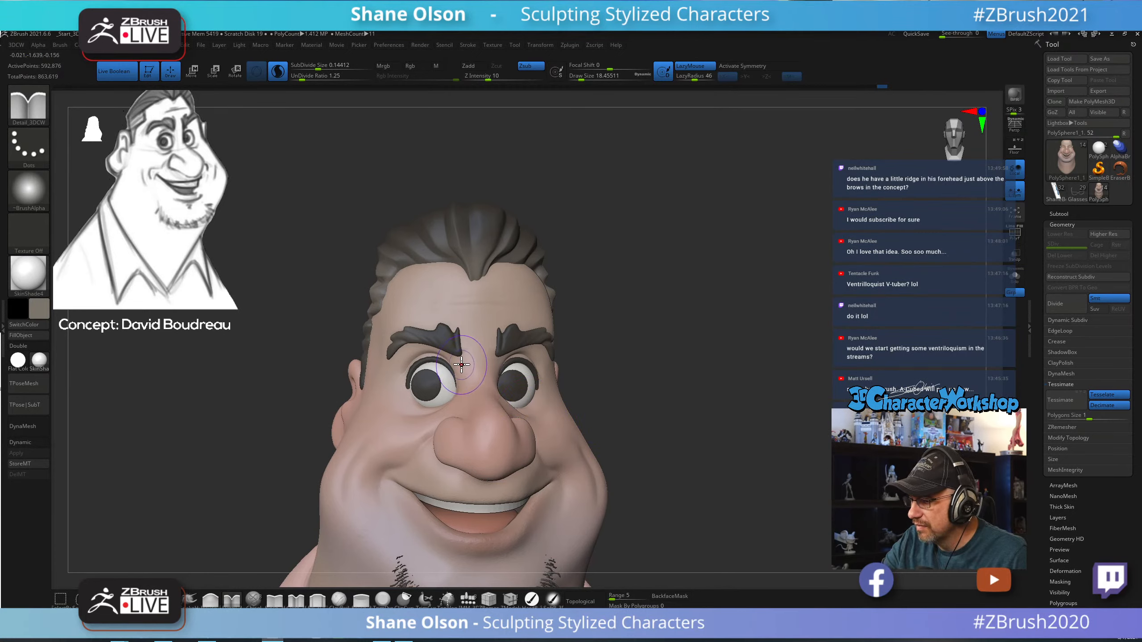
{"action": "left_click", "coordinate": [191, 600]}
{"action": "key", "text": "x"}
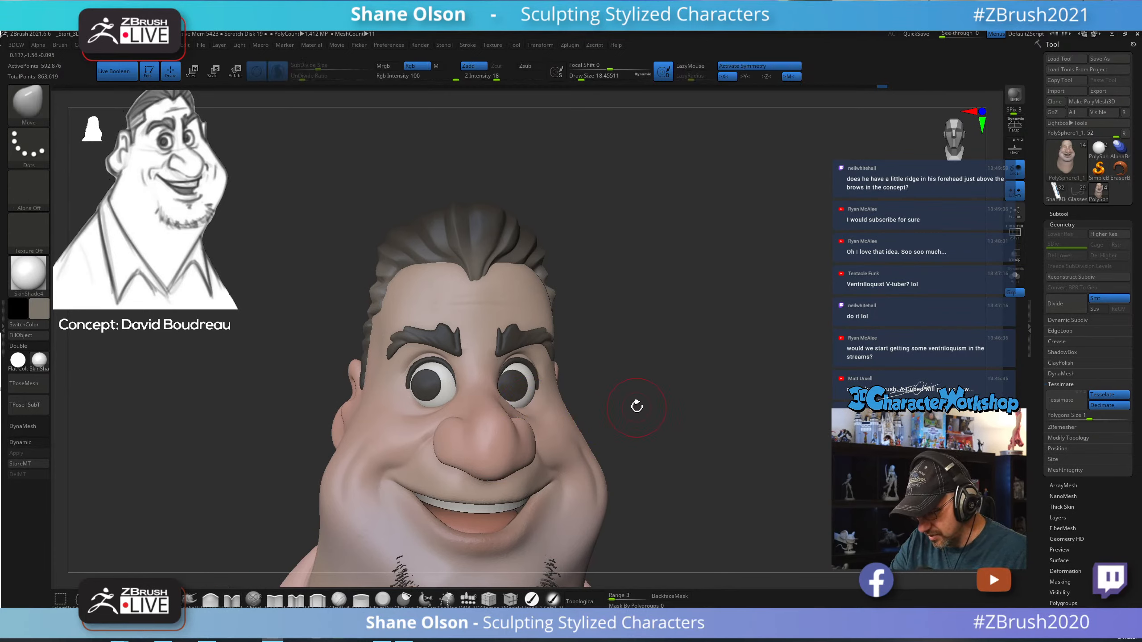
{"action": "left_click_drag", "start_coordinate": [636, 407], "coordinate": [631, 438], "text": "alt"}
{"action": "right_click_drag", "start_coordinate": [528, 405], "coordinate": [487, 385]}
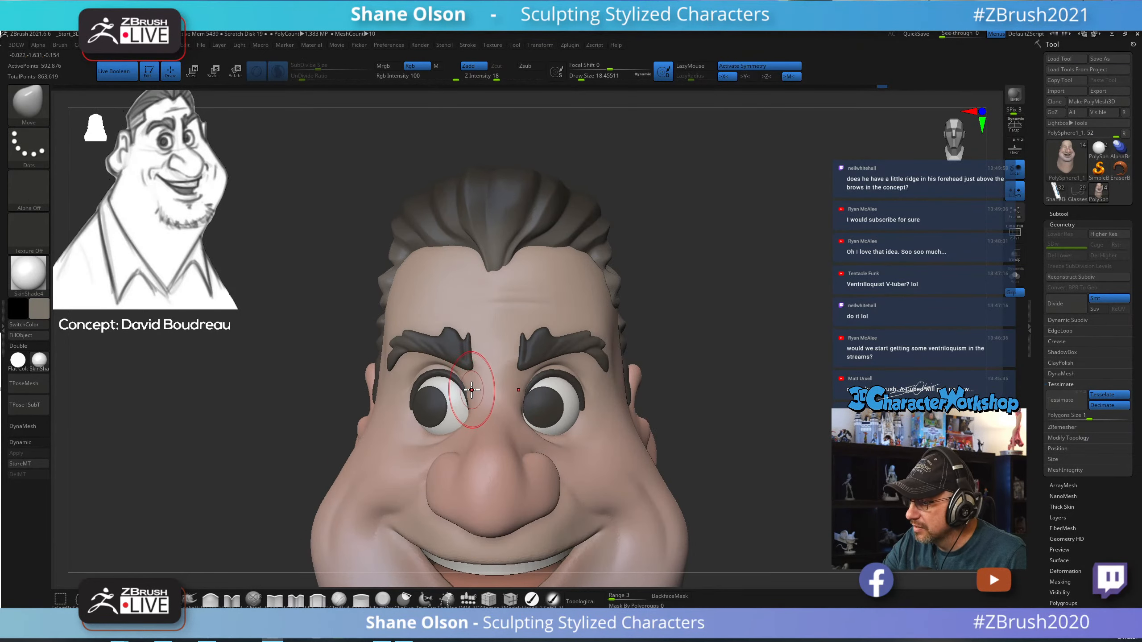
{"action": "key", "text": "s"}
{"action": "left_click_drag", "start_coordinate": [473, 394], "coordinate": [471, 393]}
{"action": "mouse_move", "coordinate": [665, 396]}
{"action": "left_mouse_down"}
{"action": "mouse_move", "coordinate": [731, 400]}
{"action": "mouse_move", "coordinate": [658, 371]}
{"action": "mouse_move", "coordinate": [660, 360]}
{"action": "left_mouse_up"}
{"action": "left_click_drag", "start_coordinate": [505, 369], "coordinate": [512, 362]}
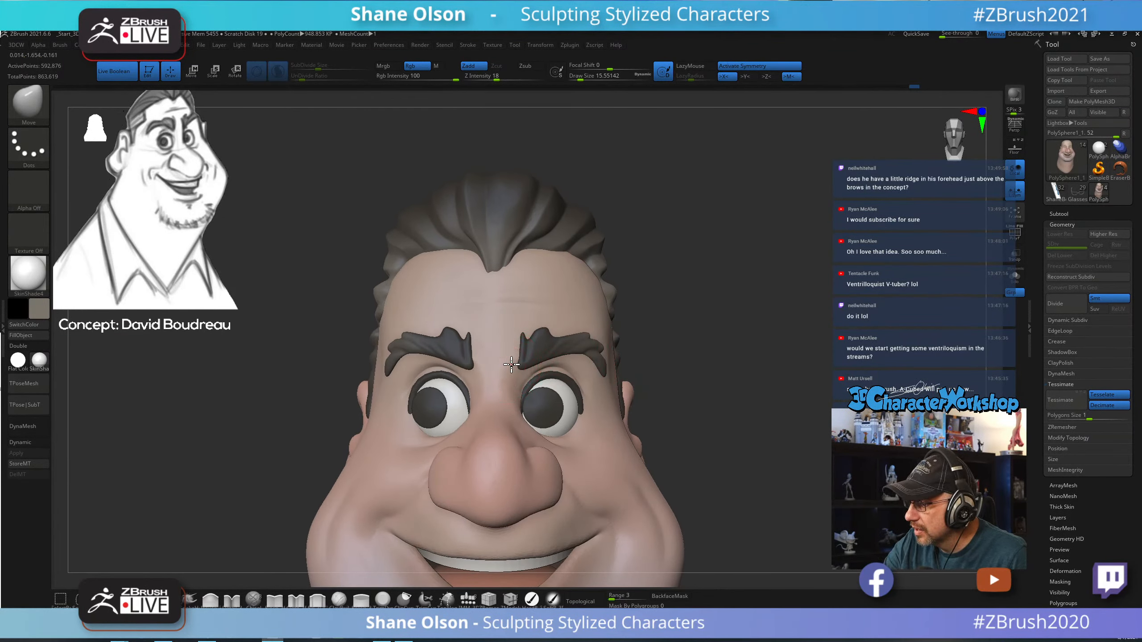
Refine the nose bridge and inner brow contours from several angles with the Move brush at draw size about 11.7.
{"action": "right_click_drag", "start_coordinate": [510, 345], "coordinate": [497, 376]}
{"action": "mouse_move", "coordinate": [494, 374]}
{"action": "left_mouse_down"}
{"action": "mouse_move", "coordinate": [480, 376]}
{"action": "mouse_move", "coordinate": [491, 394]}
{"action": "left_mouse_up"}
{"action": "right_click_drag", "start_coordinate": [493, 376], "coordinate": [494, 370]}
{"action": "mouse_move", "coordinate": [466, 392]}
{"action": "left_mouse_down"}
{"action": "mouse_move", "coordinate": [460, 381]}
{"action": "mouse_move", "coordinate": [473, 403]}
{"action": "left_mouse_up"}
{"action": "right_click_drag", "start_coordinate": [483, 395], "coordinate": [473, 406]}
{"action": "left_click_drag", "start_coordinate": [475, 372], "coordinate": [473, 364]}
{"action": "mouse_move", "coordinate": [521, 474]}
{"action": "right_mouse_down"}
{"action": "mouse_move", "coordinate": [517, 493]}
{"action": "mouse_move", "coordinate": [495, 502]}
{"action": "right_mouse_up"}
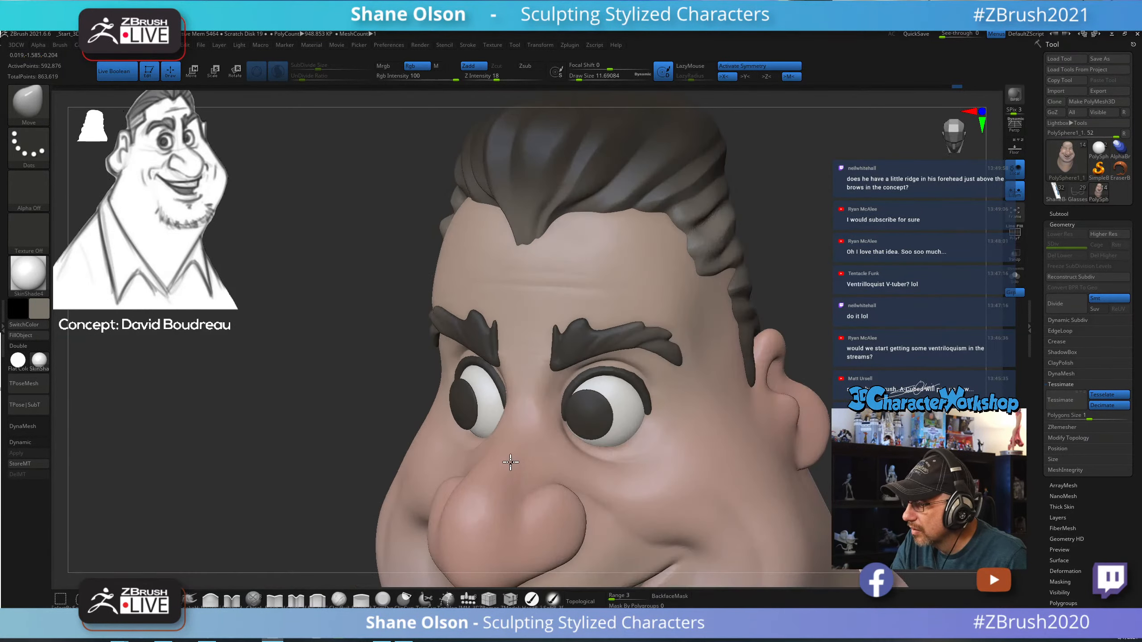
Pinch the skin beneath the inner eyebrow with the Pinch_3DCW brush and smooth the area between the eyebrows.
{"action": "left_click", "coordinate": [275, 599]}
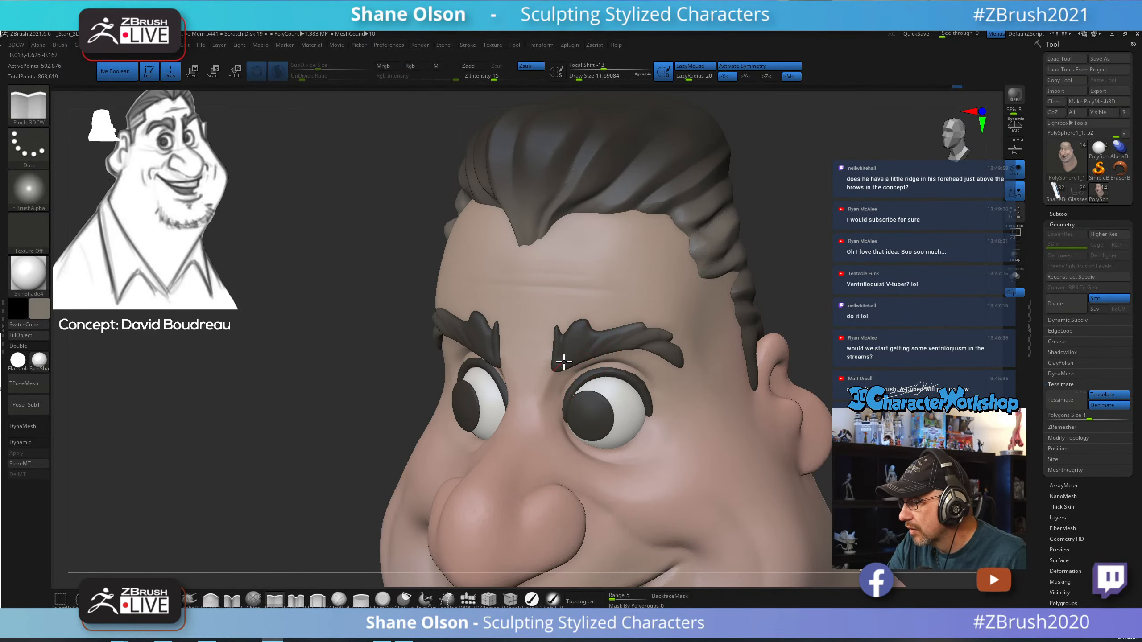
{"action": "left_click_drag", "start_coordinate": [564, 362], "coordinate": [588, 358]}
{"action": "right_click_drag", "start_coordinate": [588, 357], "coordinate": [605, 346]}
{"action": "mouse_move", "coordinate": [518, 357]}
{"action": "left_mouse_down", "text": "shift"}
{"action": "mouse_move", "coordinate": [522, 365]}
{"action": "mouse_move", "coordinate": [513, 338]}
{"action": "left_mouse_up", "text": "shift"}
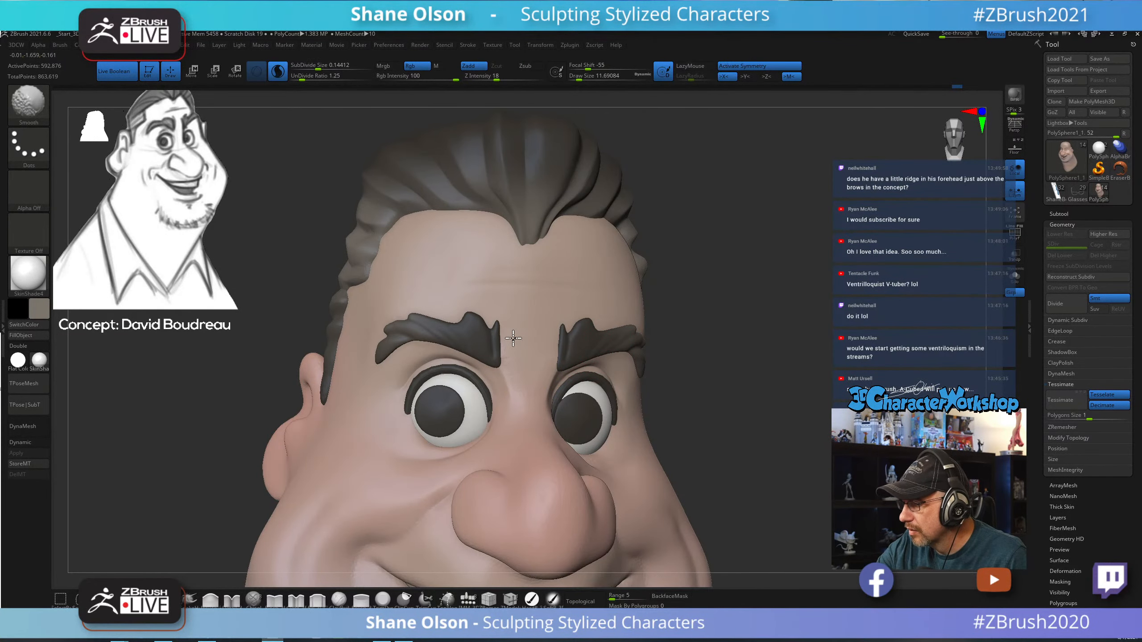
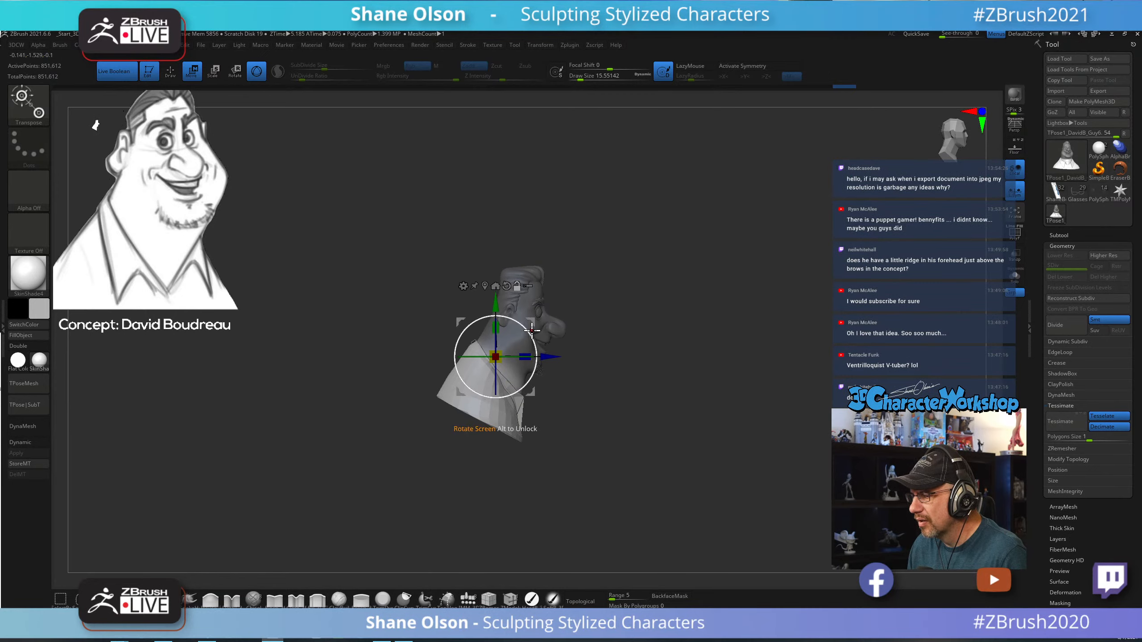
Tilt the gizmo in the side view to follow the slope of the neck and bring the bust to a front view.
{"action": "mouse_move", "coordinate": [532, 323]}
{"action": "left_mouse_down", "text": "alt"}
{"action": "mouse_move", "coordinate": [525, 315]}
{"action": "mouse_move", "coordinate": [532, 324]}
{"action": "left_mouse_up", "text": "alt"}
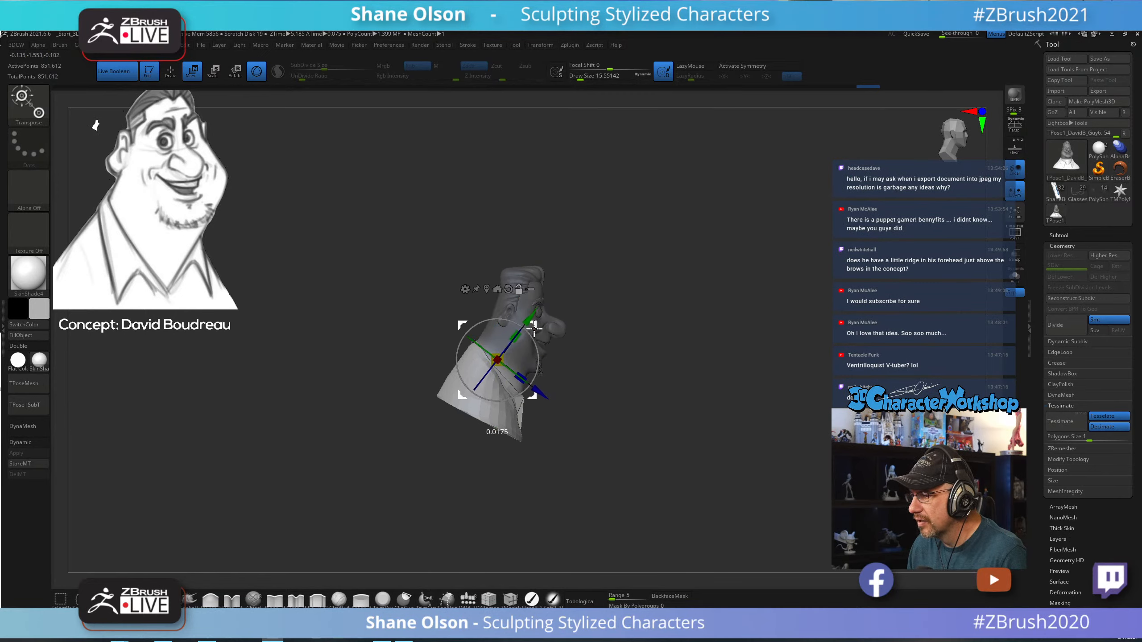
{"action": "left_click_drag", "start_coordinate": [651, 351], "coordinate": [748, 355]}
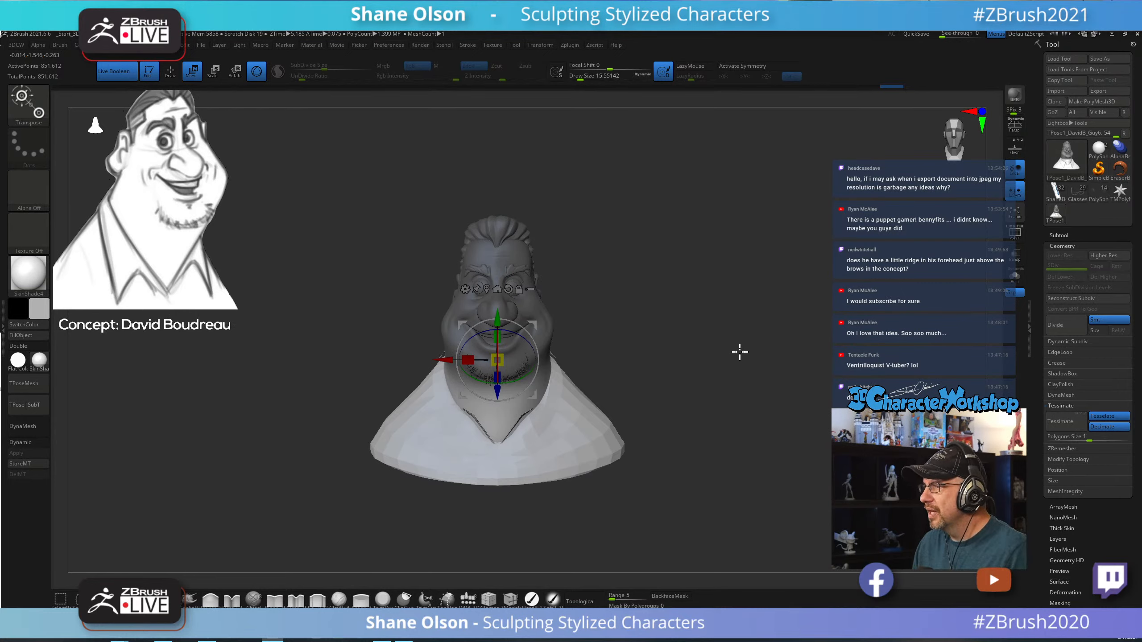
{"action": "left_click_drag", "start_coordinate": [728, 339], "coordinate": [741, 344], "text": "alt"}
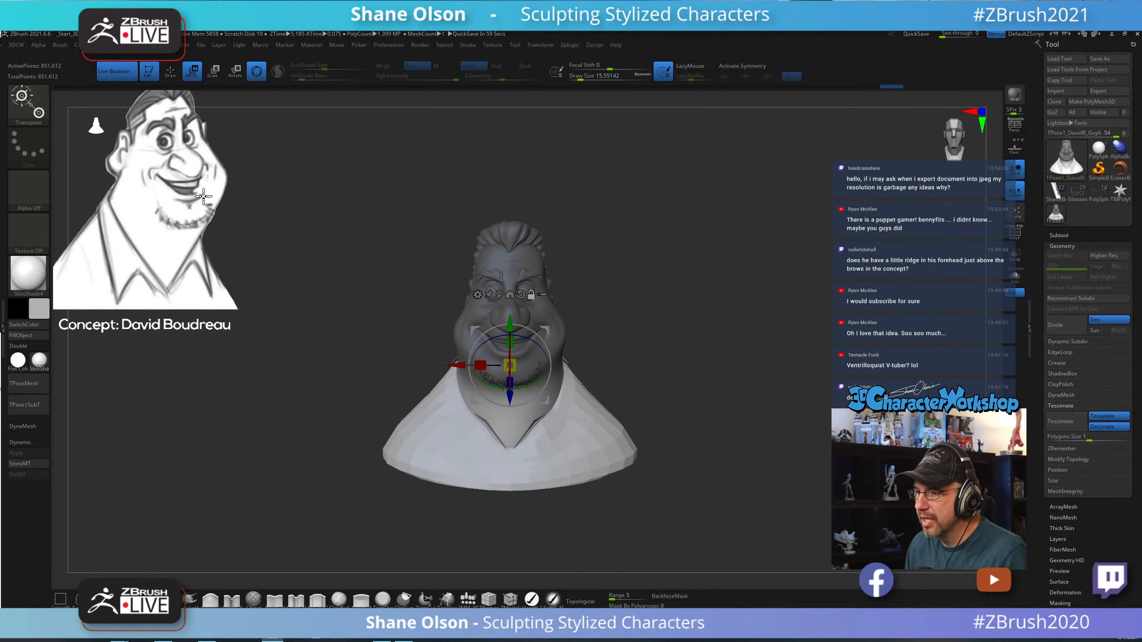
Examine the document's zoom controls and the Half, Double, width and height size options.
{"action": "left_click", "coordinate": [107, 44]}
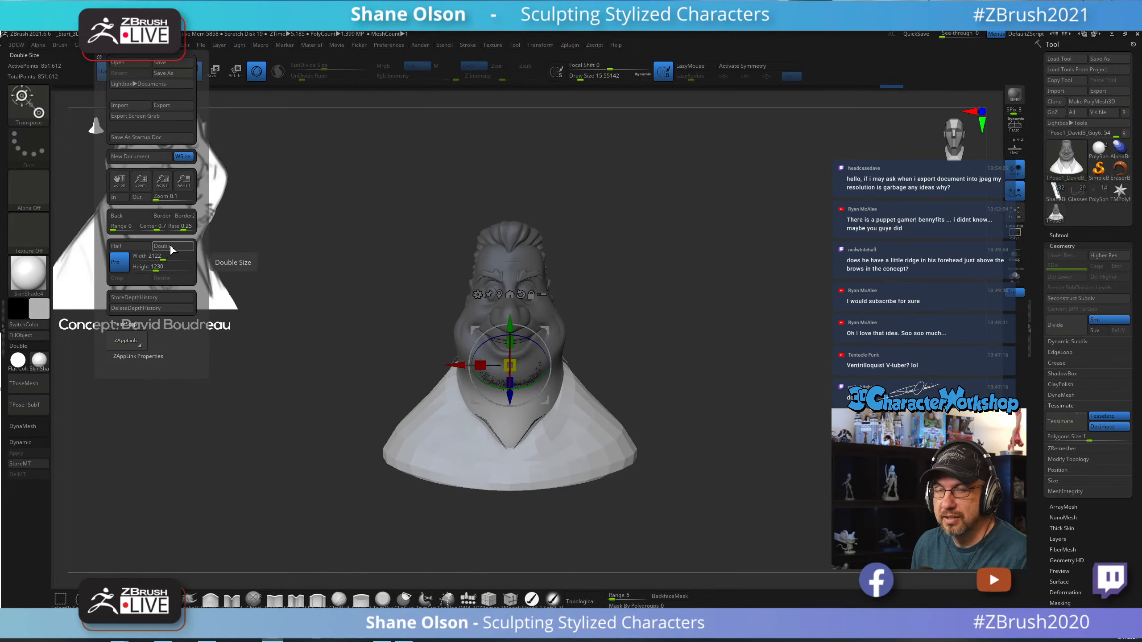
{"action": "mouse_move", "coordinate": [140, 180]}
{"action": "left_mouse_down"}
{"action": "mouse_move", "coordinate": [130, 149]}
{"action": "mouse_move", "coordinate": [134, 184]}
{"action": "left_mouse_up"}
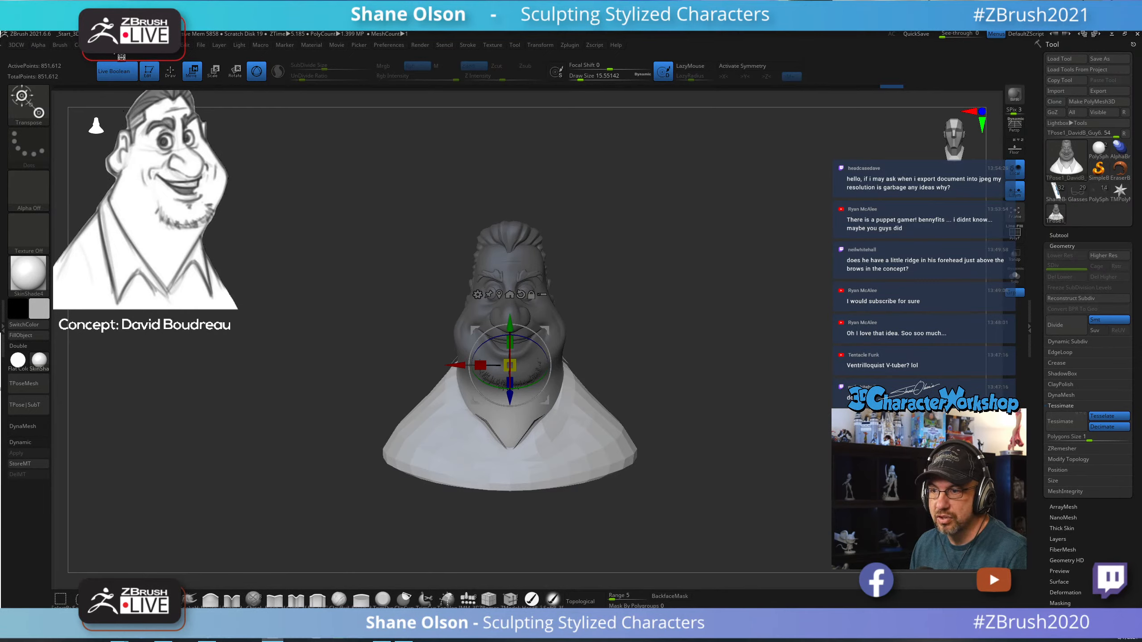
Rotate the unmasked shoulders slightly so they twist and tilt relative to the masked head.
{"action": "mouse_move", "coordinate": [704, 342]}
{"action": "left_mouse_down"}
{"action": "mouse_move", "coordinate": [719, 334]}
{"action": "mouse_move", "coordinate": [706, 341]}
{"action": "left_mouse_up"}
{"action": "left_click_drag", "start_coordinate": [532, 385], "coordinate": [519, 388]}
{"action": "left_click_drag", "start_coordinate": [702, 344], "coordinate": [719, 350]}
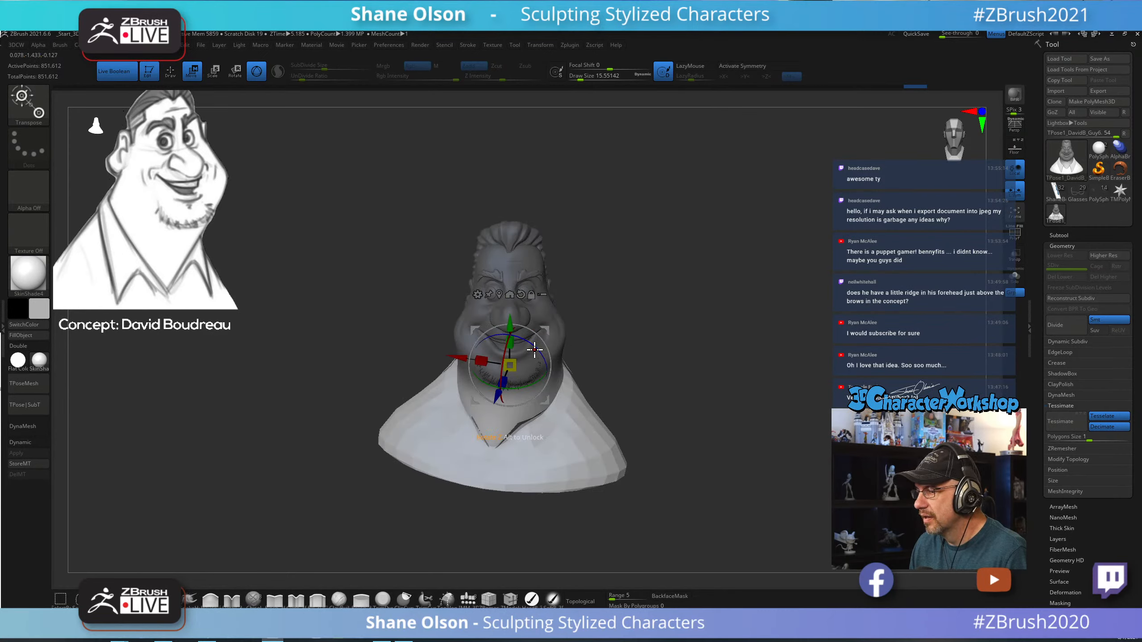
{"action": "left_click_drag", "start_coordinate": [535, 351], "coordinate": [537, 349]}
{"action": "left_click_drag", "start_coordinate": [698, 314], "coordinate": [694, 300], "text": "alt"}
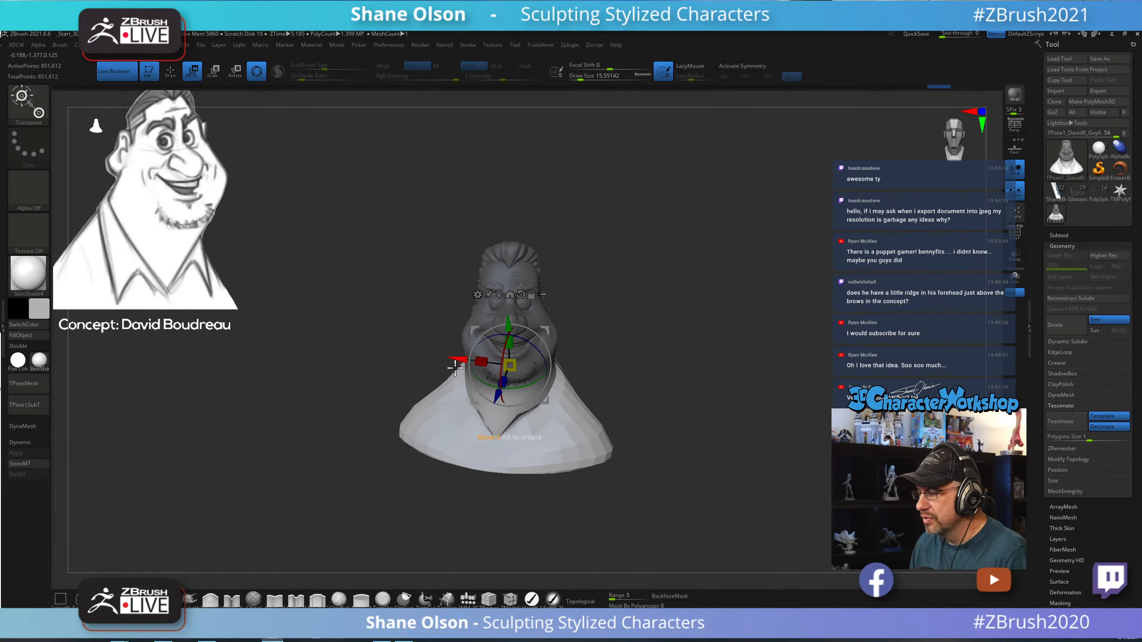
Turn on perspective in a three-quarter view matching the concept, return to draw mode and clear the head's mask.
{"action": "left_click_drag", "start_coordinate": [701, 258], "coordinate": [717, 307], "text": "alt"}
{"action": "key", "text": "p"}
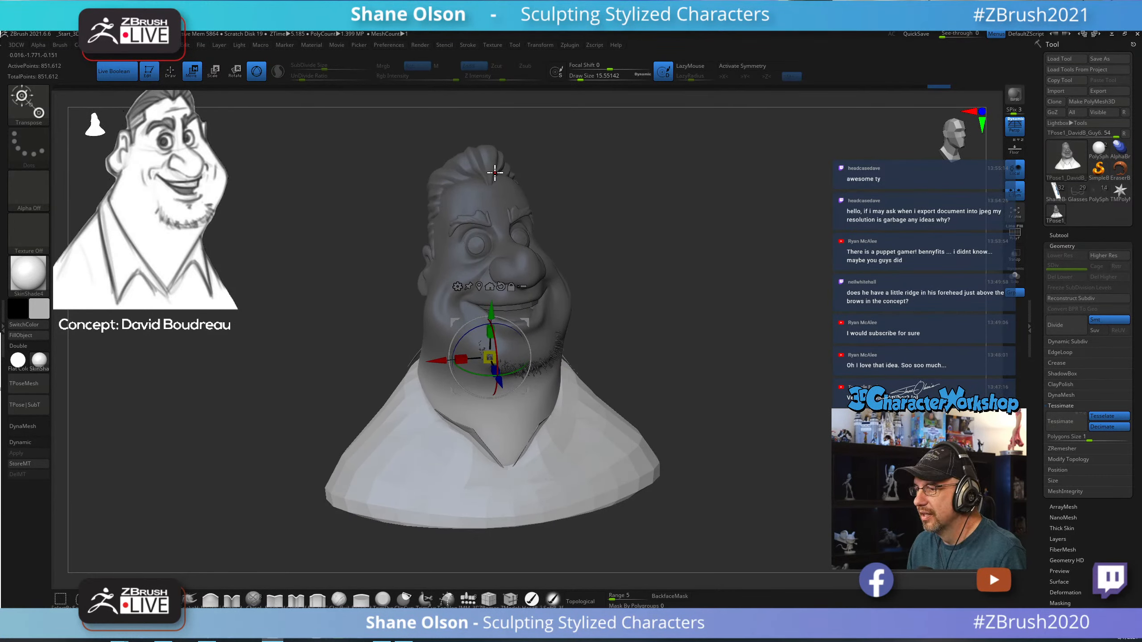
{"action": "left_click_drag", "start_coordinate": [365, 244], "coordinate": [347, 263]}
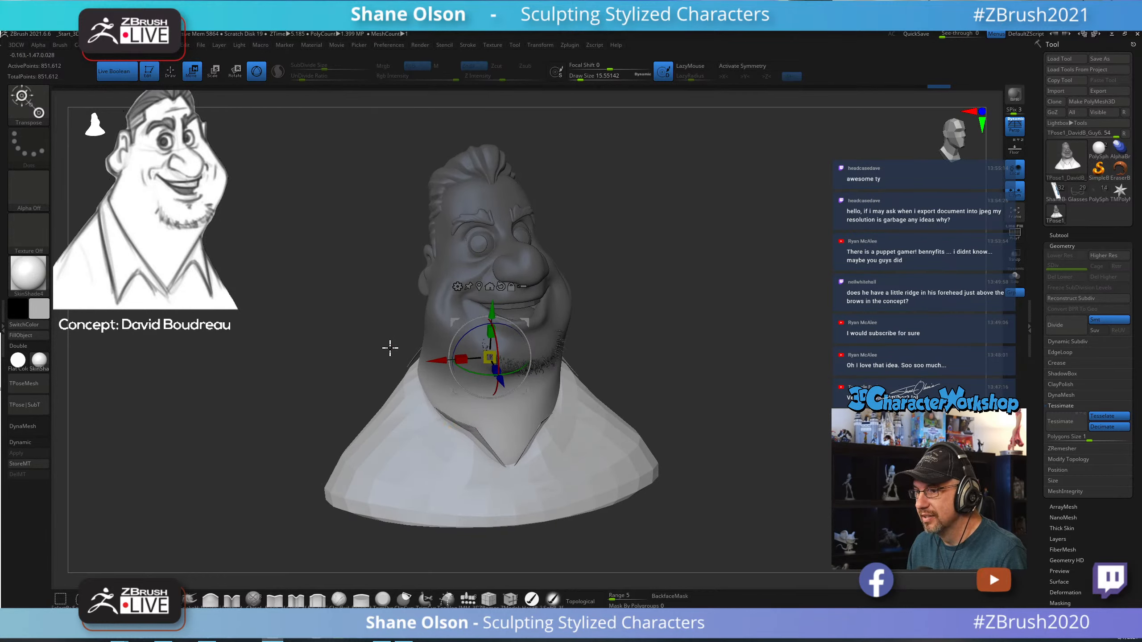
{"action": "key", "text": "q"}
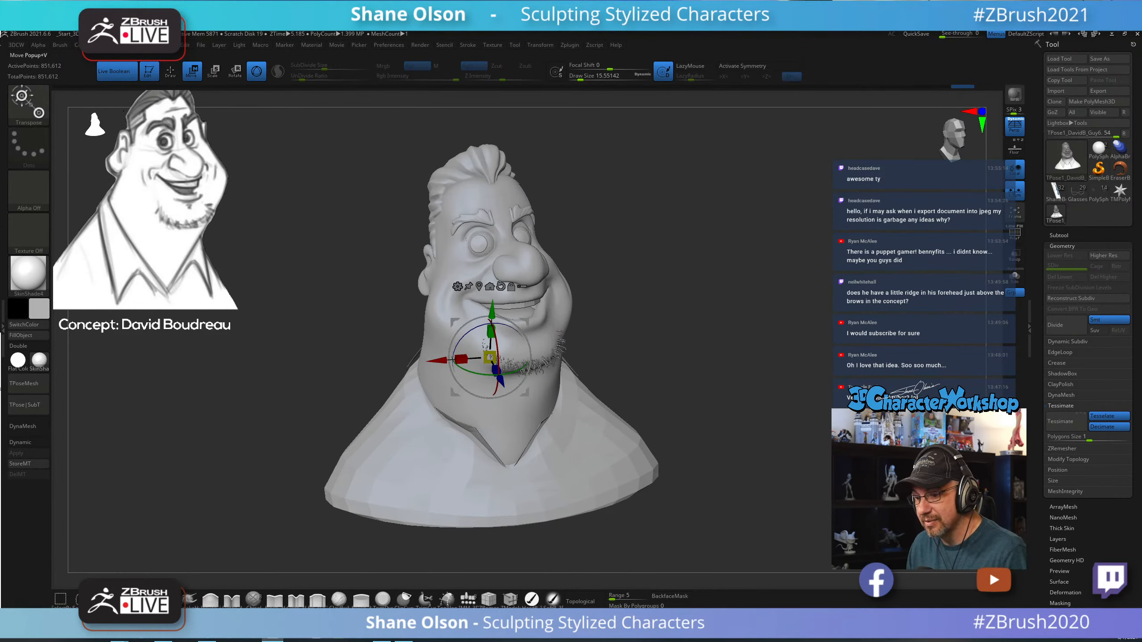
Pull the character's left cheek slightly outward with the Move brush at draw size about 128.
{"action": "key", "text": "s"}
{"action": "left_click_drag", "start_coordinate": [277, 300], "coordinate": [286, 301]}
{"action": "left_click_drag", "start_coordinate": [321, 237], "coordinate": [319, 270]}
{"action": "left_click_drag", "start_coordinate": [547, 220], "coordinate": [581, 252]}
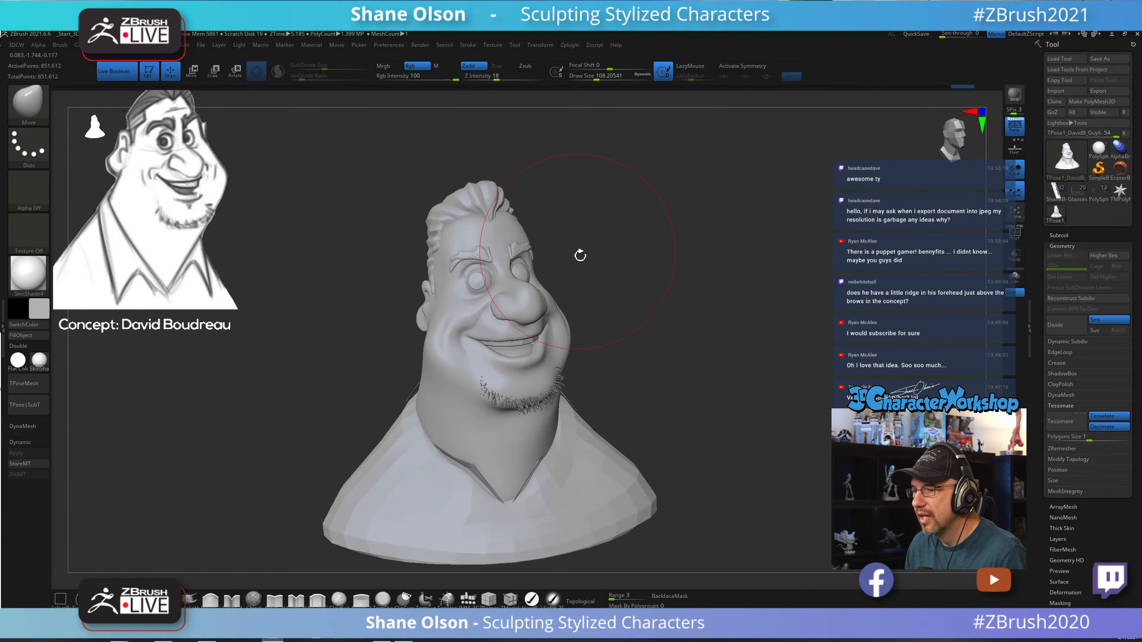
{"action": "key", "text": "s"}
{"action": "left_click_drag", "start_coordinate": [580, 337], "coordinate": [585, 338]}
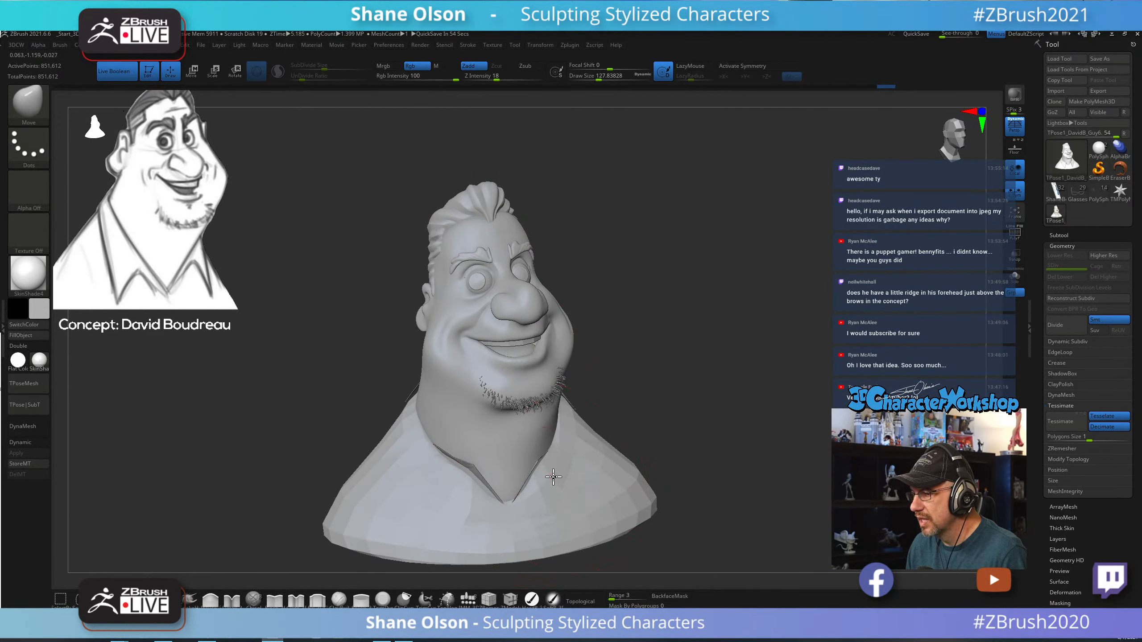
Nudge the collar and front of the neck with the Move brush, and pull the character's left shoulder inward.
{"action": "left_click_drag", "start_coordinate": [450, 462], "coordinate": [446, 465]}
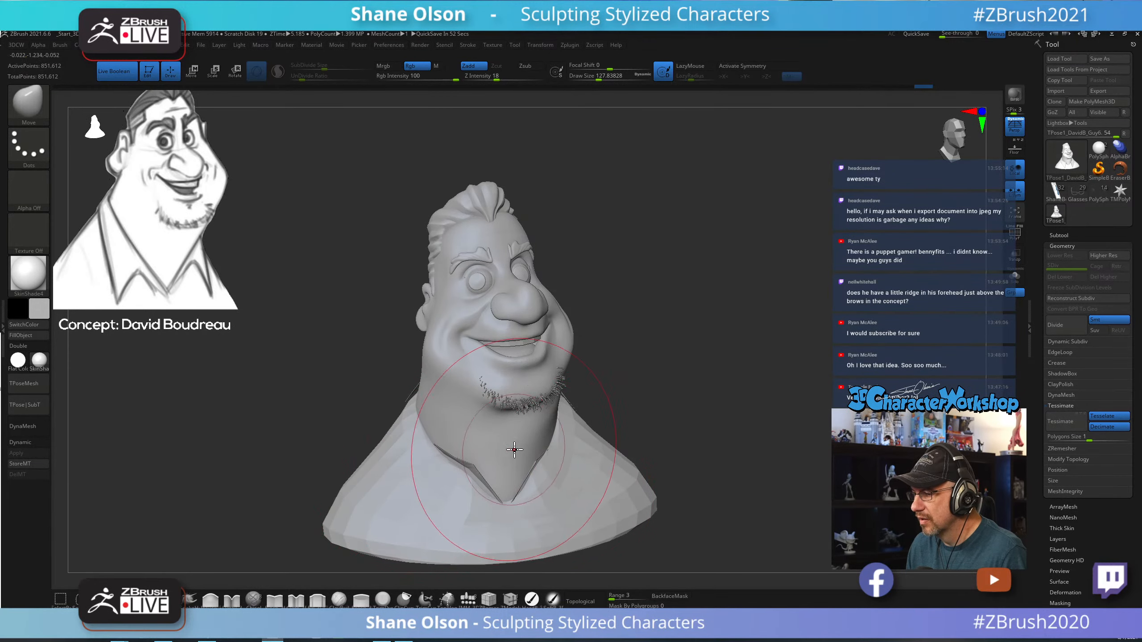
{"action": "left_click_drag", "start_coordinate": [537, 446], "coordinate": [531, 445]}
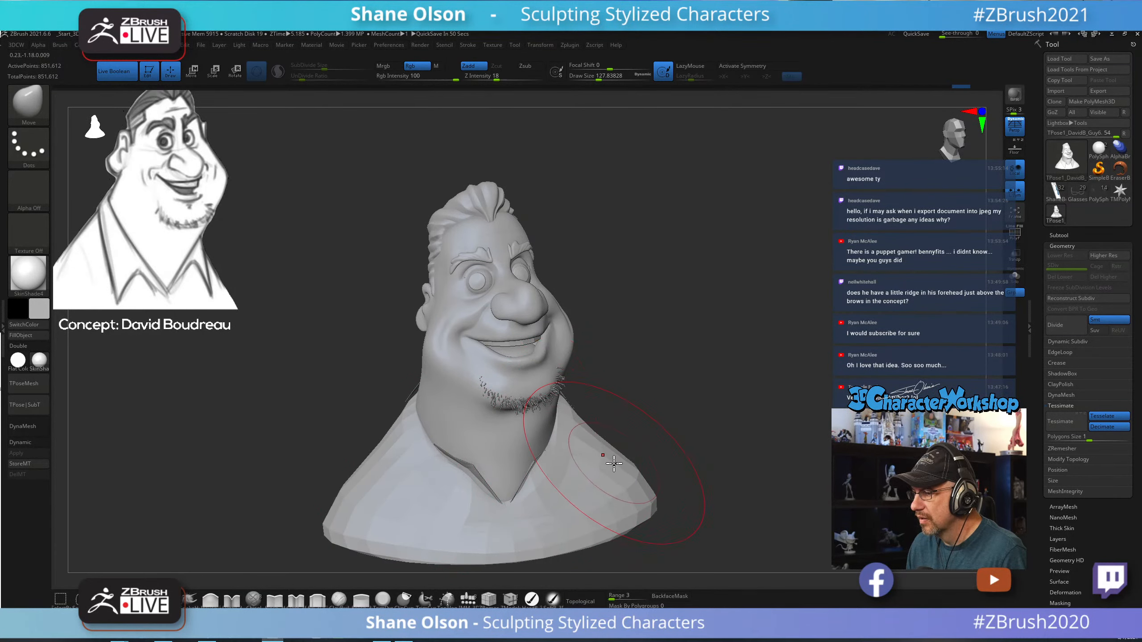
{"action": "key", "text": "s"}
{"action": "left_click_drag", "start_coordinate": [684, 471], "coordinate": [619, 477]}
Pull in the character's right shoulder and adjust both shoulder slopes, reducing the Move brush draw size to about 93.7.
{"action": "key", "text": "s"}
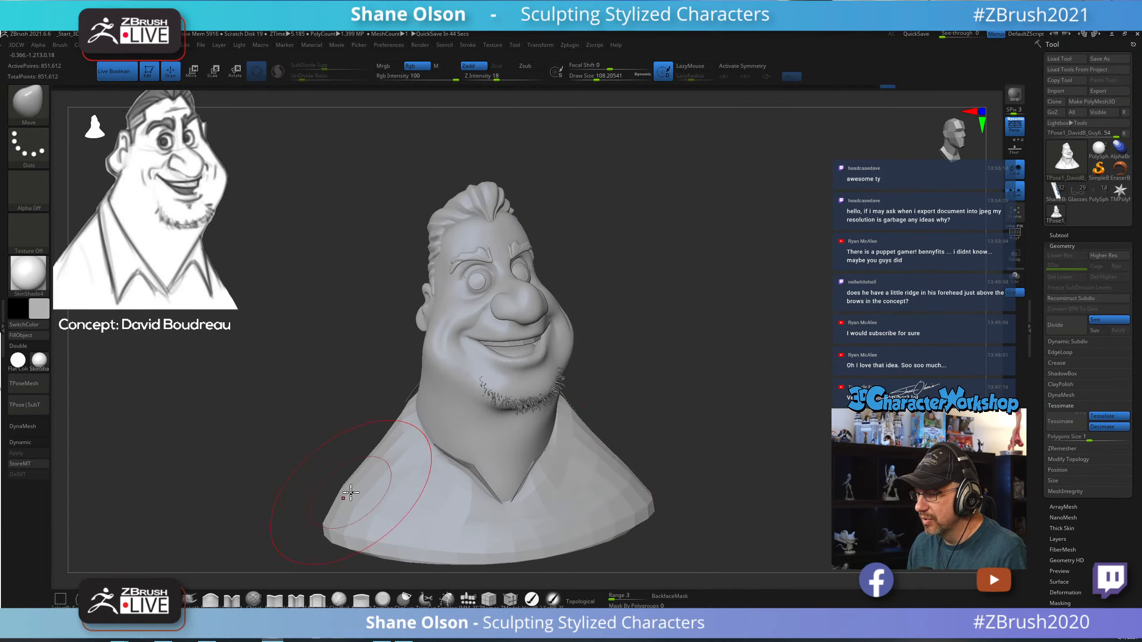
{"action": "key", "text": "s"}
{"action": "mouse_move", "coordinate": [349, 495]}
{"action": "left_mouse_down"}
{"action": "mouse_move", "coordinate": [340, 494]}
{"action": "mouse_move", "coordinate": [349, 487]}
{"action": "mouse_move", "coordinate": [373, 509]}
{"action": "left_mouse_up"}
{"action": "key", "text": "s"}
{"action": "mouse_move", "coordinate": [379, 517]}
{"action": "left_mouse_down"}
{"action": "mouse_move", "coordinate": [393, 508]}
{"action": "mouse_move", "coordinate": [362, 500]}
{"action": "left_mouse_up"}
{"action": "left_click_drag", "start_coordinate": [631, 476], "coordinate": [594, 496]}
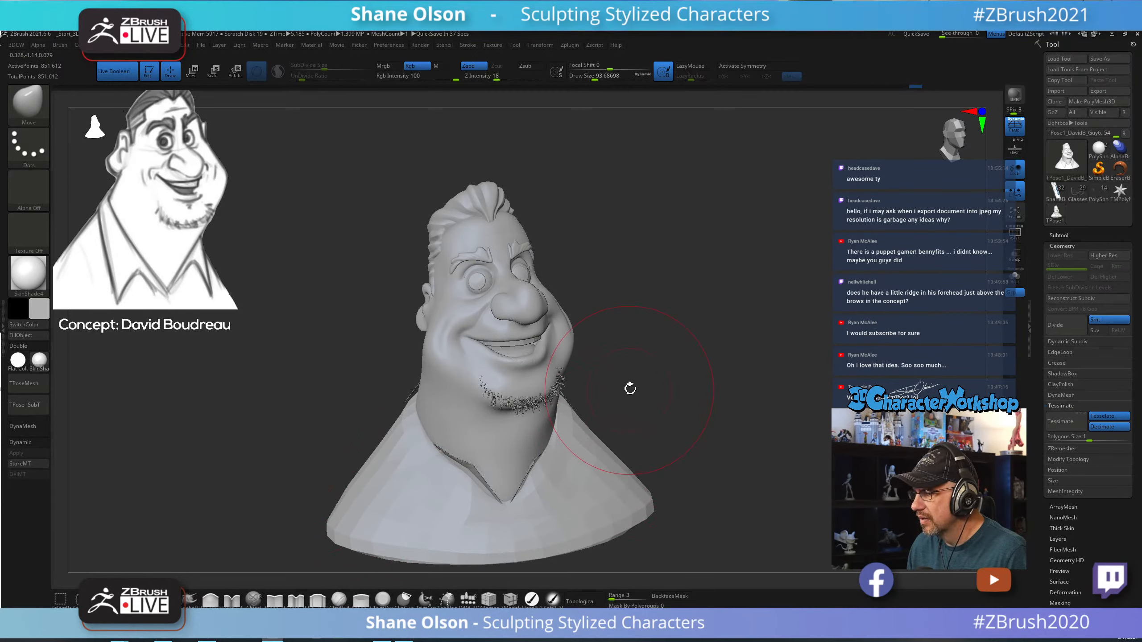
Pull the character's right neck side outward with the Move brush at draw size about 90, and enlarge the brush to about 212.
{"action": "left_click_drag", "start_coordinate": [606, 301], "coordinate": [614, 277]}
{"action": "key", "text": "s"}
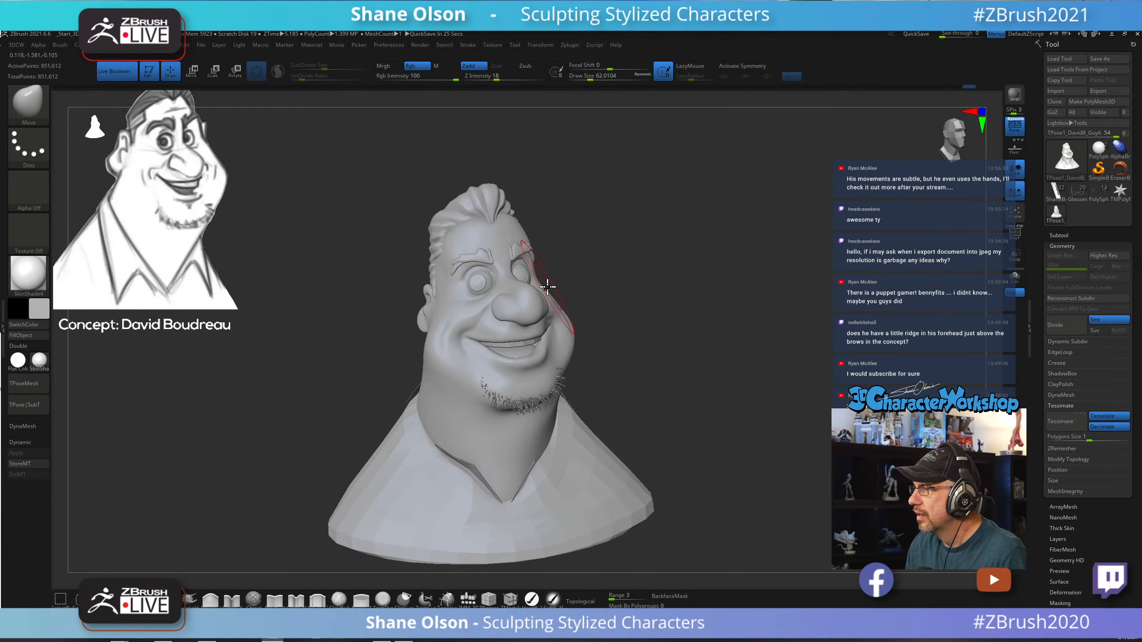
{"action": "key", "text": "s"}
{"action": "left_click_drag", "start_coordinate": [692, 234], "coordinate": [693, 233]}
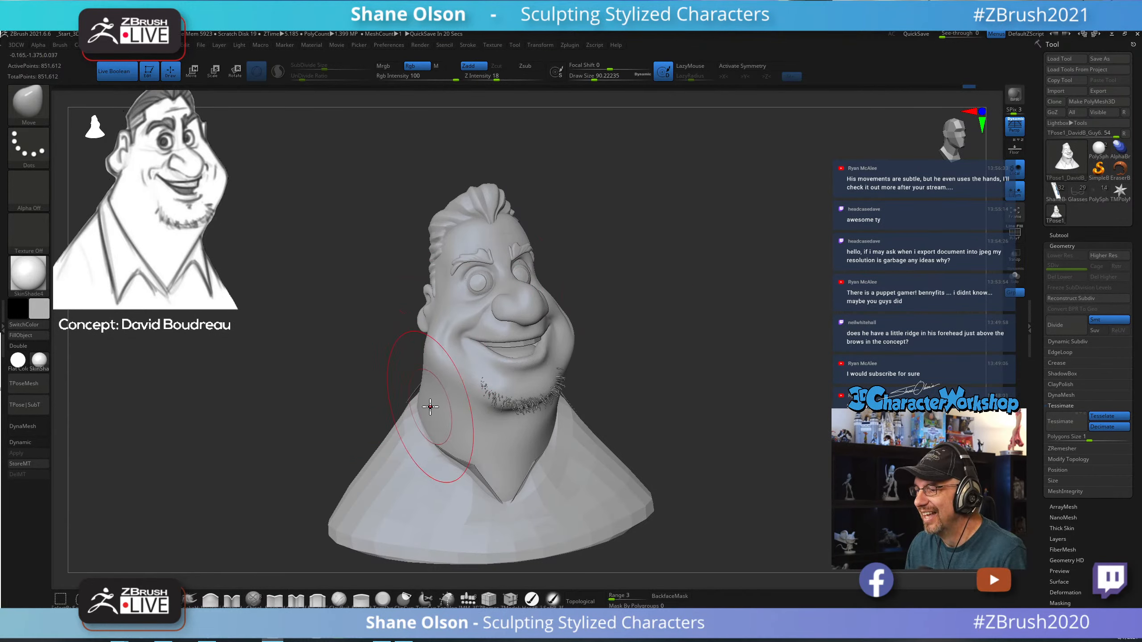
{"action": "key", "text": "s"}
{"action": "left_click_drag", "start_coordinate": [440, 407], "coordinate": [404, 420]}
{"action": "key", "text": "s"}
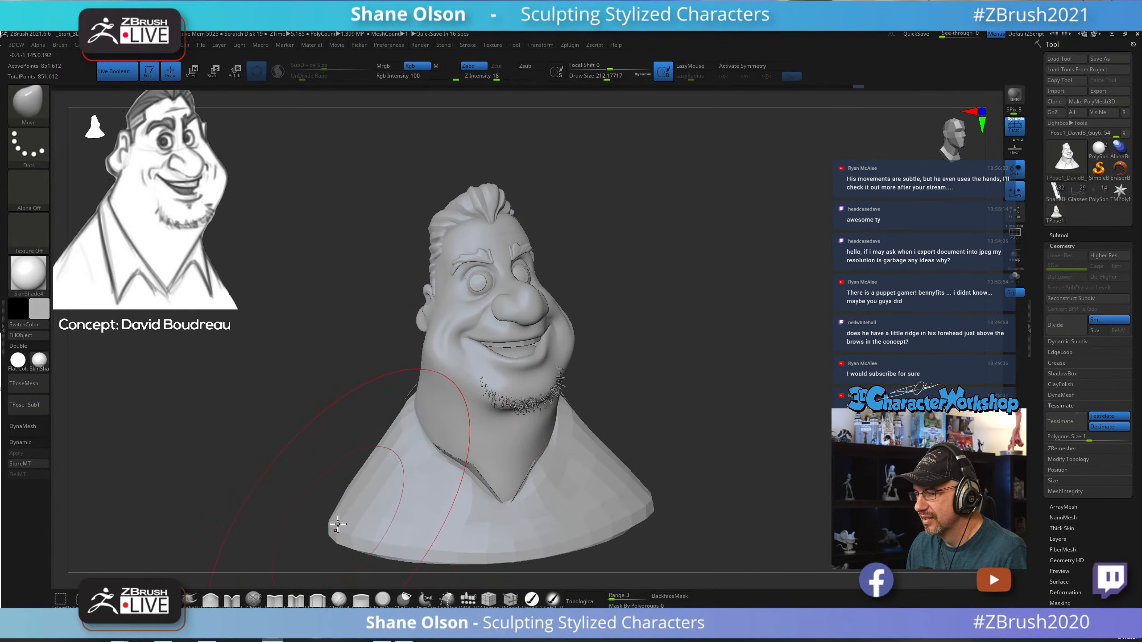
Extend the character's right shoulder outward and adjust the neck side and collar slope with the Move brush, reducing its draw size from about 212.
{"action": "left_click_drag", "start_coordinate": [319, 524], "coordinate": [281, 482]}
{"action": "mouse_move", "coordinate": [377, 454]}
{"action": "left_mouse_down"}
{"action": "mouse_move", "coordinate": [393, 451]}
{"action": "mouse_move", "coordinate": [387, 426]}
{"action": "left_mouse_up"}
{"action": "key", "text": "s"}
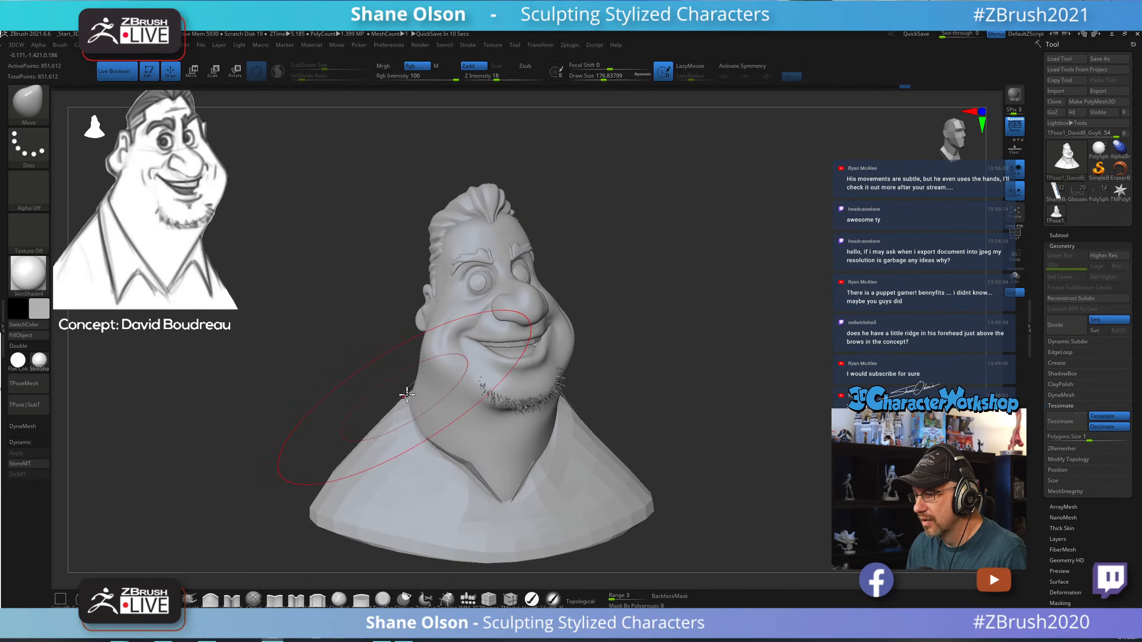
{"action": "key", "text": "s"}
{"action": "left_click_drag", "start_coordinate": [410, 387], "coordinate": [427, 373]}
{"action": "left_click_drag", "start_coordinate": [352, 430], "coordinate": [359, 439]}
{"action": "mouse_move", "coordinate": [336, 480]}
{"action": "left_mouse_down"}
{"action": "mouse_move", "coordinate": [326, 477]}
{"action": "mouse_move", "coordinate": [313, 505]}
{"action": "mouse_move", "coordinate": [291, 490]}
{"action": "left_mouse_up"}
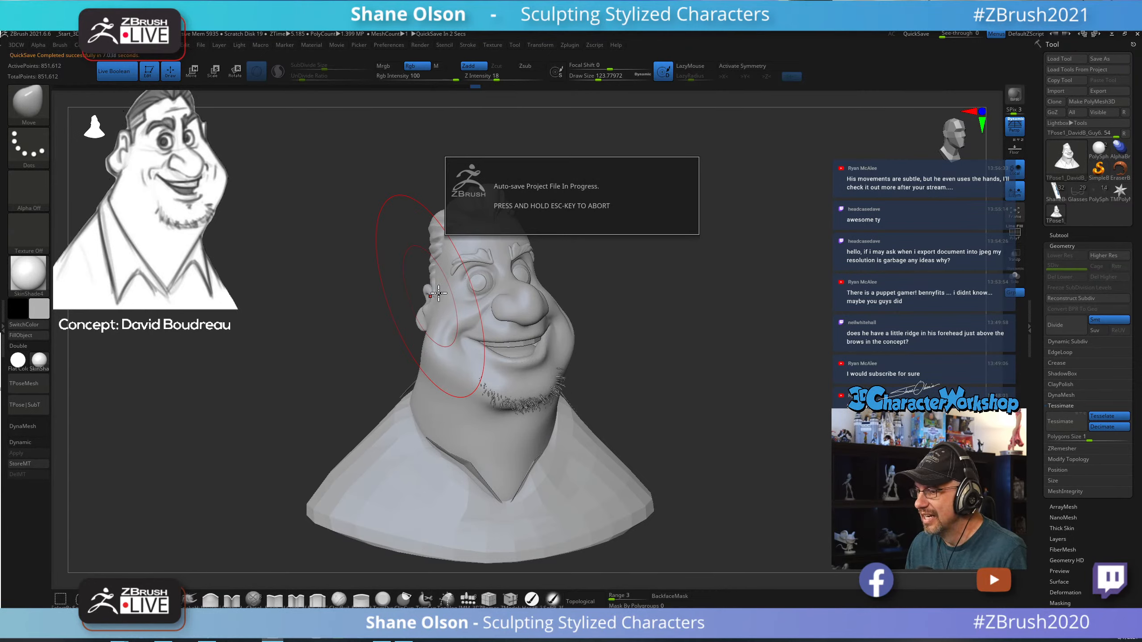
Adjust the area around the character's right ear and pull the right side of the neck outward with the Move brush.
{"action": "key", "text": "s"}
{"action": "mouse_move", "coordinate": [439, 293]}
{"action": "left_mouse_down"}
{"action": "mouse_move", "coordinate": [426, 310]}
{"action": "mouse_move", "coordinate": [431, 282]}
{"action": "mouse_move", "coordinate": [433, 316]}
{"action": "mouse_move", "coordinate": [414, 315]}
{"action": "left_mouse_up"}
{"action": "key", "text": "s"}
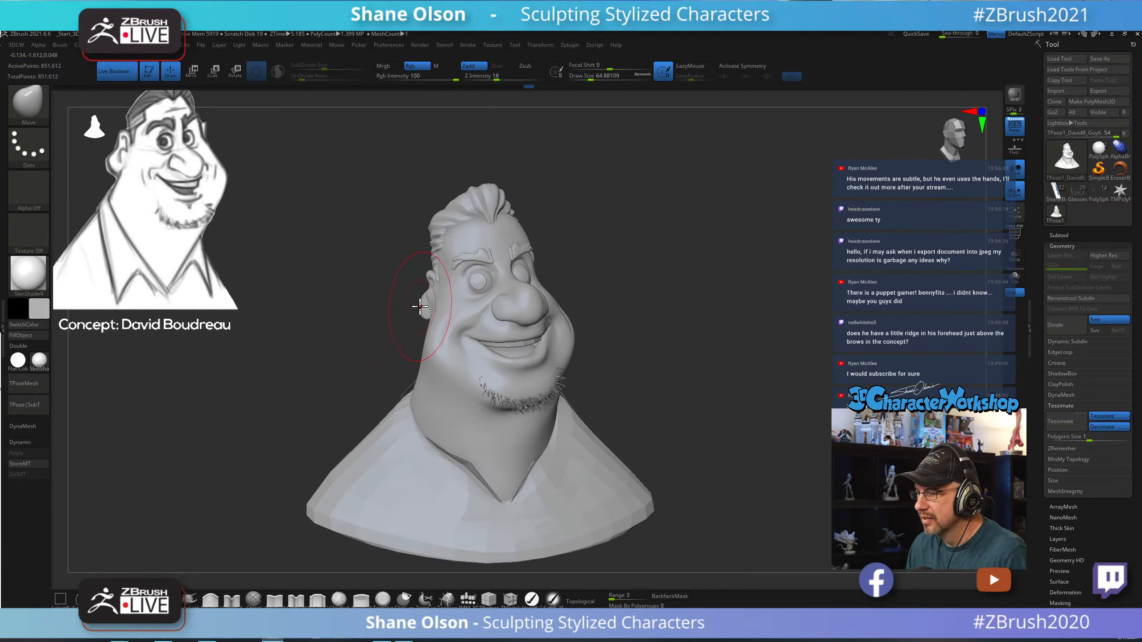
{"action": "key", "text": "s"}
{"action": "mouse_move", "coordinate": [416, 377]}
{"action": "left_mouse_down"}
{"action": "mouse_move", "coordinate": [400, 384]}
{"action": "mouse_move", "coordinate": [413, 397]}
{"action": "mouse_move", "coordinate": [398, 387]}
{"action": "left_mouse_up"}
{"action": "key", "text": "s"}
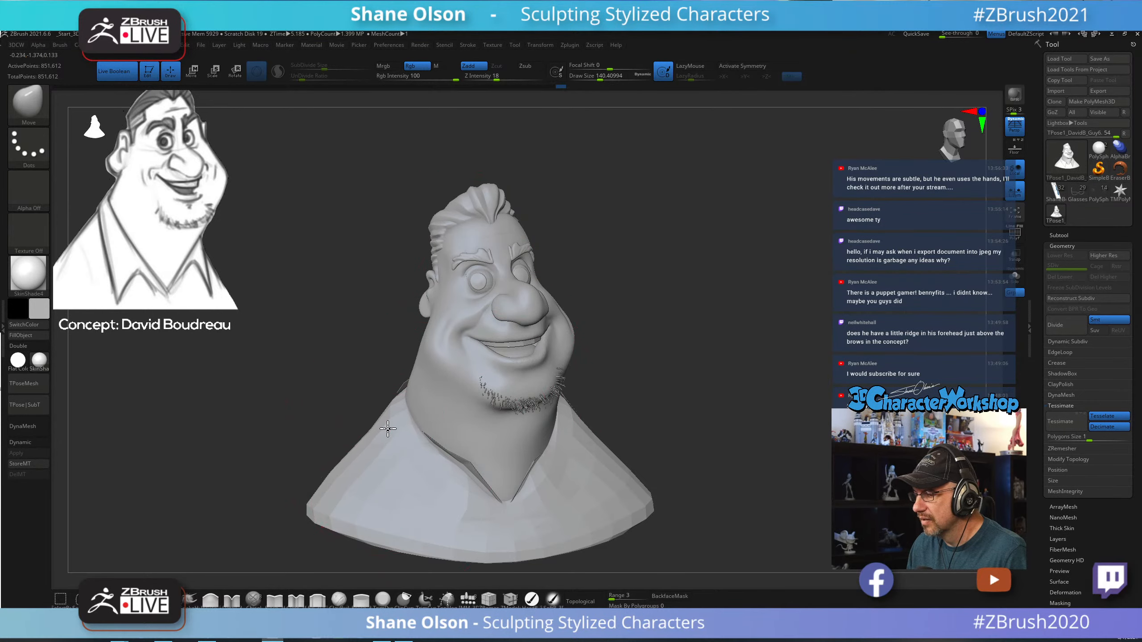
Nudge the character's right shoulder slope, side hair and ear with the Move brush at draw size about 104.
{"action": "key", "text": "s"}
{"action": "left_click_drag", "start_coordinate": [370, 452], "coordinate": [361, 452]}
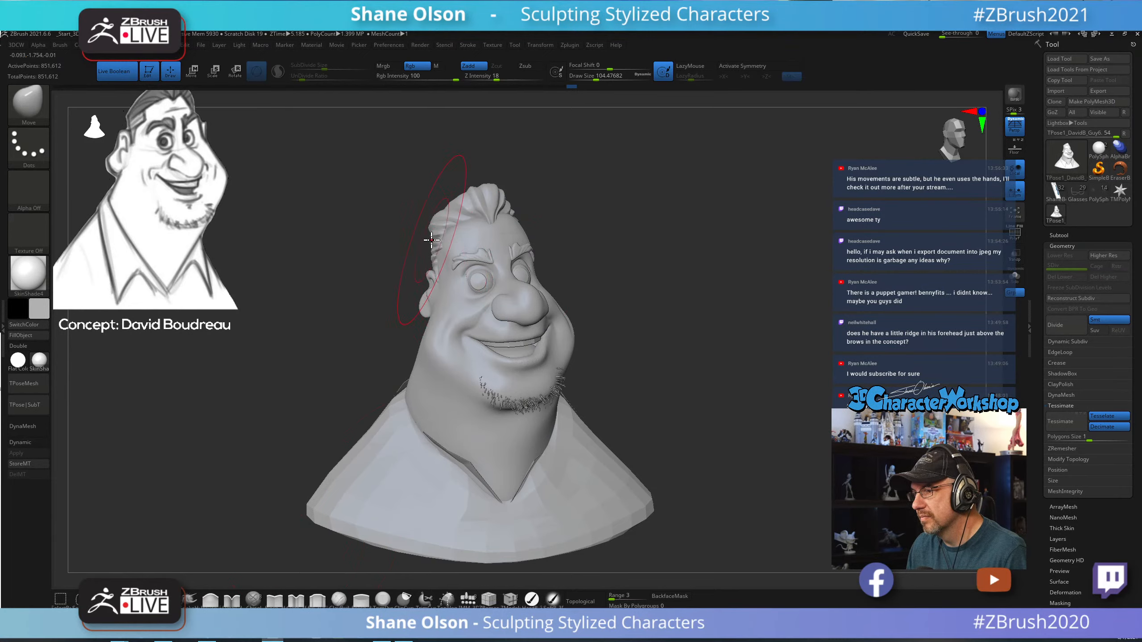
{"action": "left_click_drag", "start_coordinate": [430, 223], "coordinate": [439, 225]}
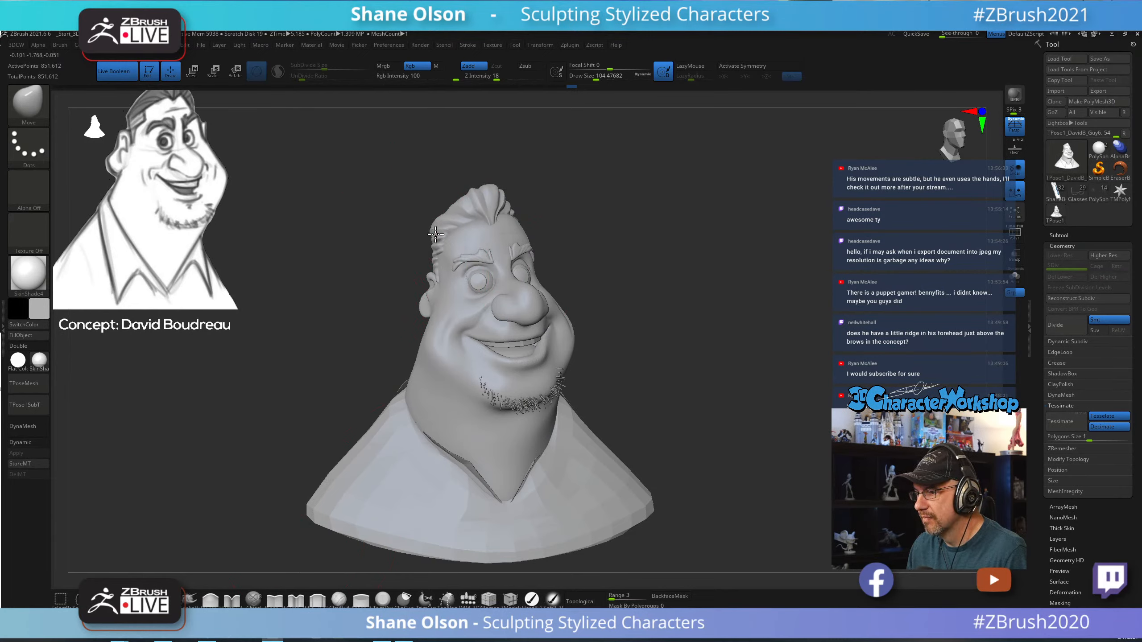
{"action": "left_click_drag", "start_coordinate": [426, 274], "coordinate": [425, 271]}
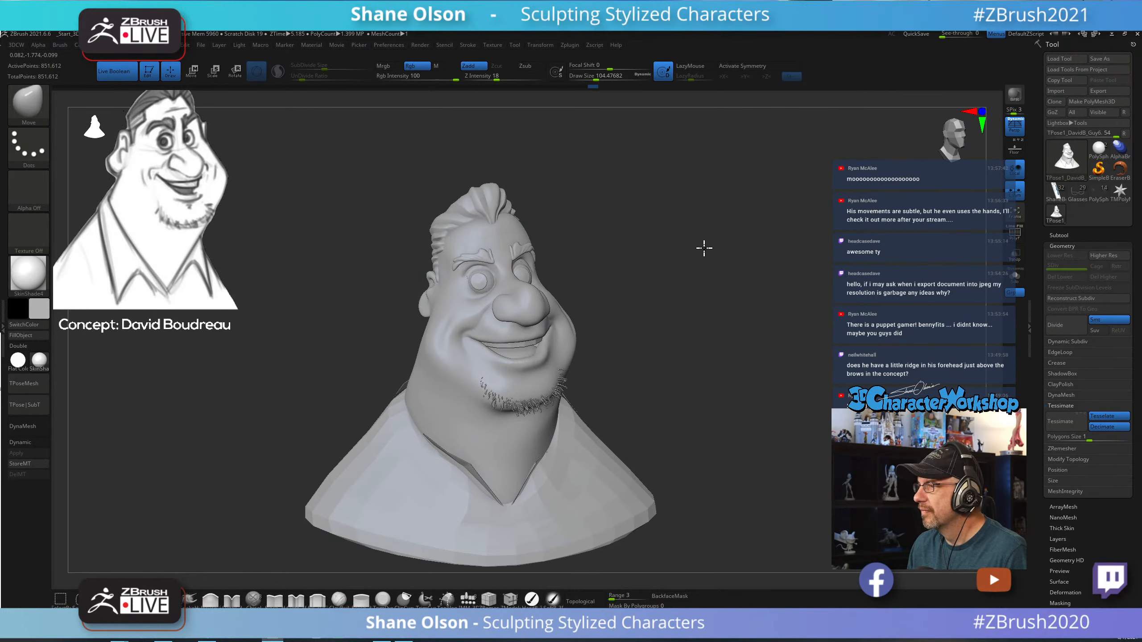
Transfer the posed T-pose mesh back to the original subtools and select the iris subtool.
{"action": "left_click_drag", "start_coordinate": [684, 290], "coordinate": [683, 270]}
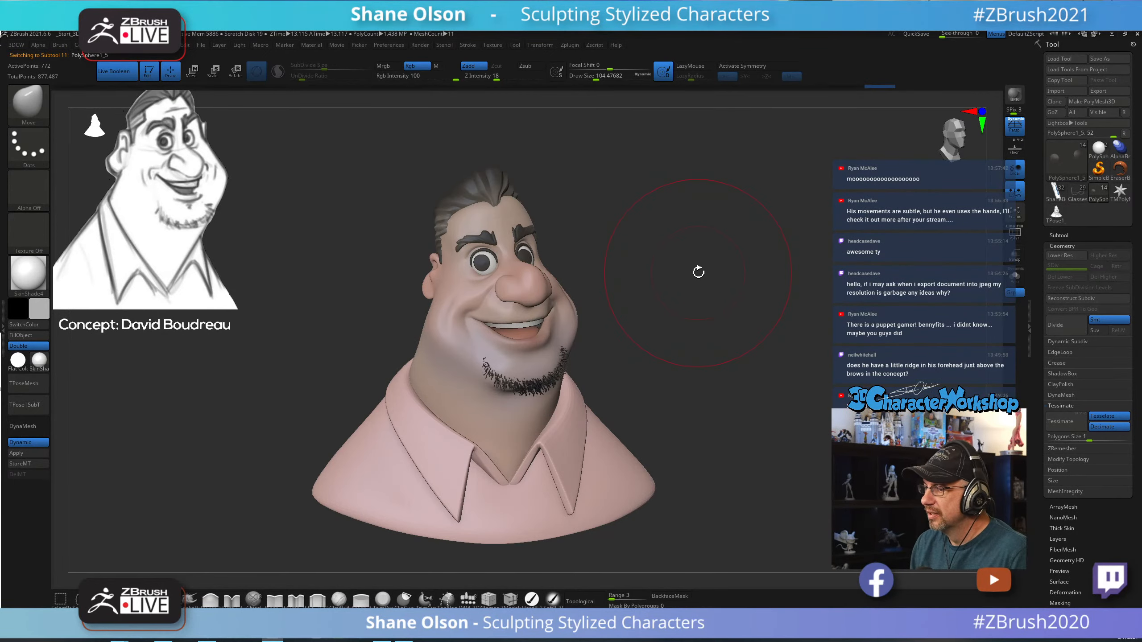
{"action": "mouse_move", "coordinate": [697, 273]}
{"action": "left_mouse_down"}
{"action": "mouse_move", "coordinate": [716, 275]}
{"action": "mouse_move", "coordinate": [713, 265]}
{"action": "left_mouse_up"}
{"action": "key", "text": "space"}
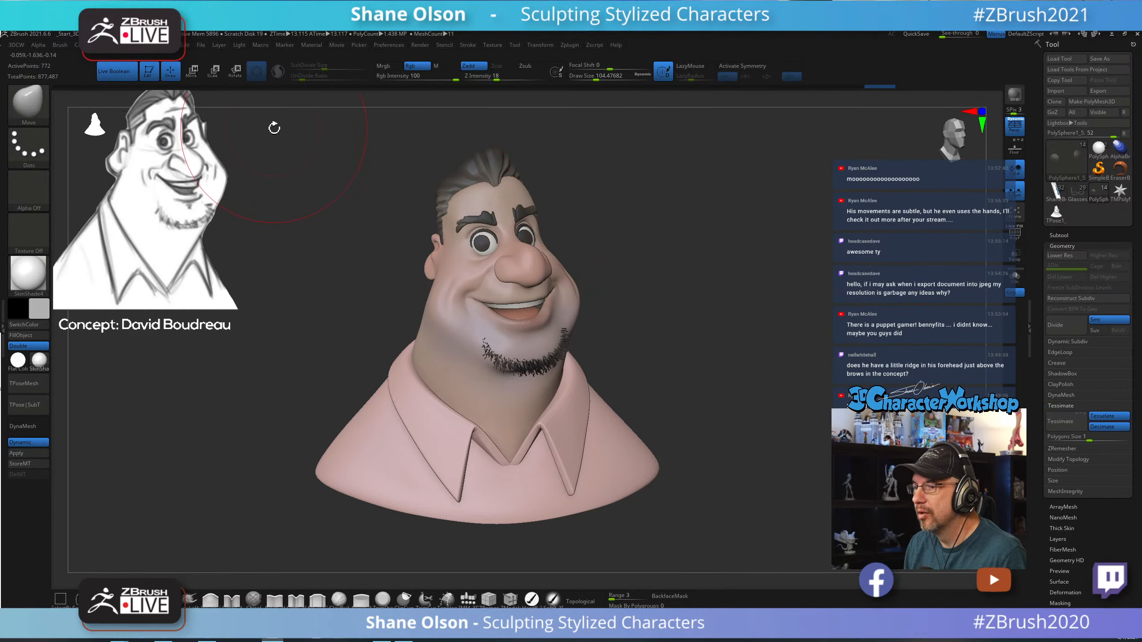
Open the document settings and examine the canvas width, height and export options.
{"action": "left_click", "coordinate": [116, 45]}
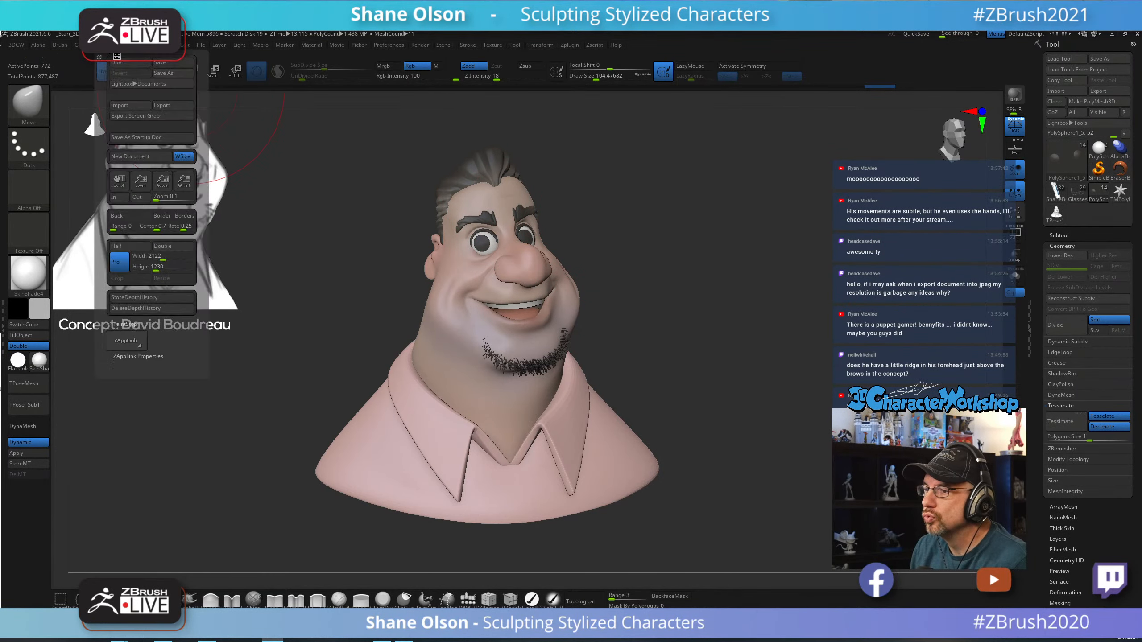
{"action": "mouse_move", "coordinate": [134, 48]}
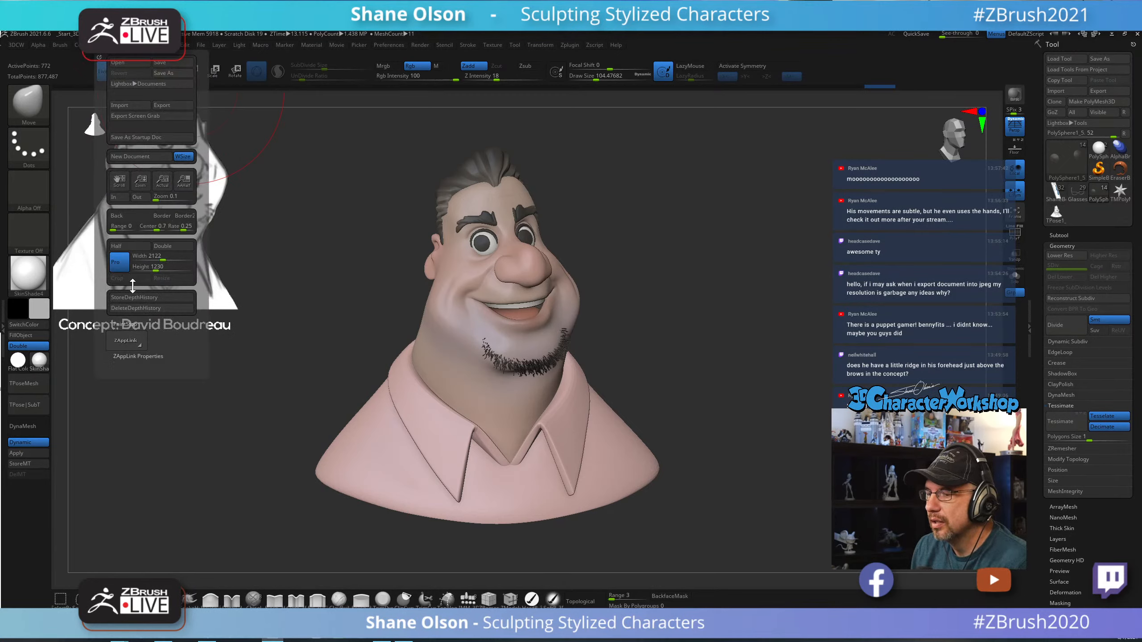
{"action": "left_click", "coordinate": [132, 356]}
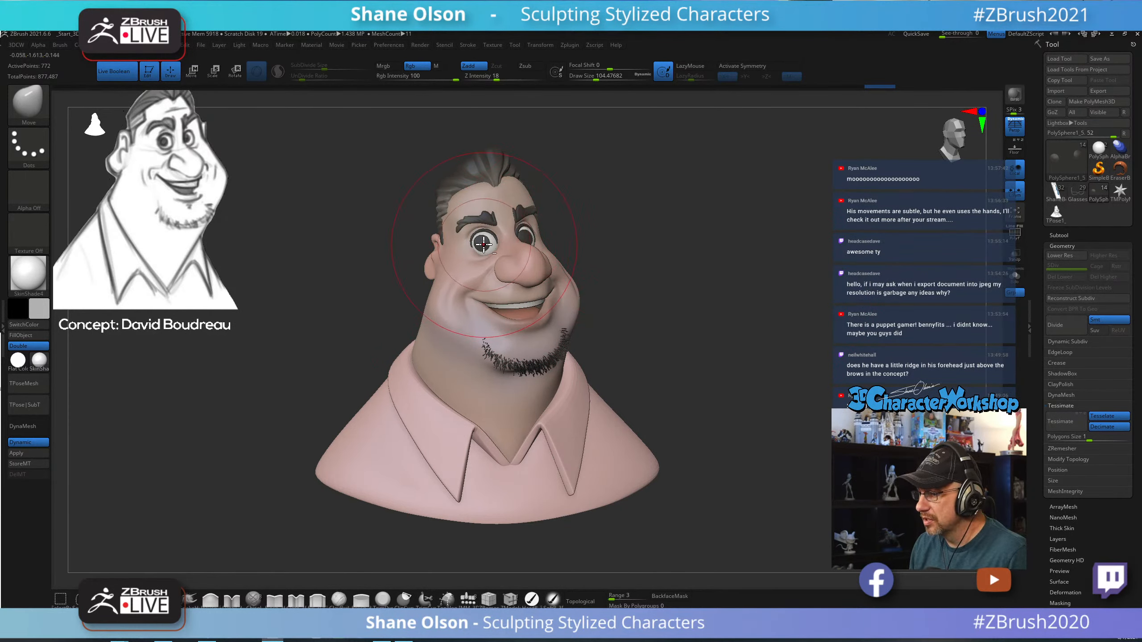
Shift the character's right iris outward with the Move brush at draw size about 83, checking the eyes from above and the front.
{"action": "key", "text": "shift+f"}
{"action": "key", "text": "shift+f"}
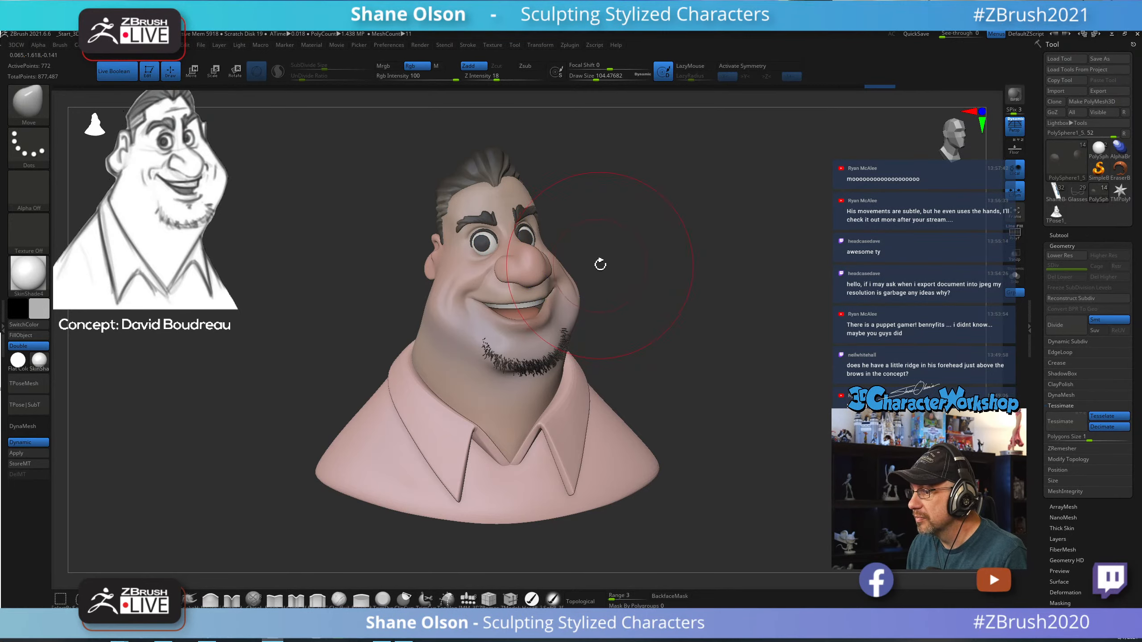
{"action": "mouse_move", "coordinate": [648, 265]}
{"action": "left_mouse_down"}
{"action": "mouse_move", "coordinate": [575, 255]}
{"action": "mouse_move", "coordinate": [588, 247]}
{"action": "left_mouse_up"}
{"action": "key", "text": "s"}
{"action": "left_click_drag", "start_coordinate": [481, 248], "coordinate": [467, 249]}
{"action": "mouse_move", "coordinate": [605, 284]}
{"action": "left_mouse_down"}
{"action": "mouse_move", "coordinate": [658, 294]}
{"action": "mouse_move", "coordinate": [522, 240]}
{"action": "left_mouse_up"}
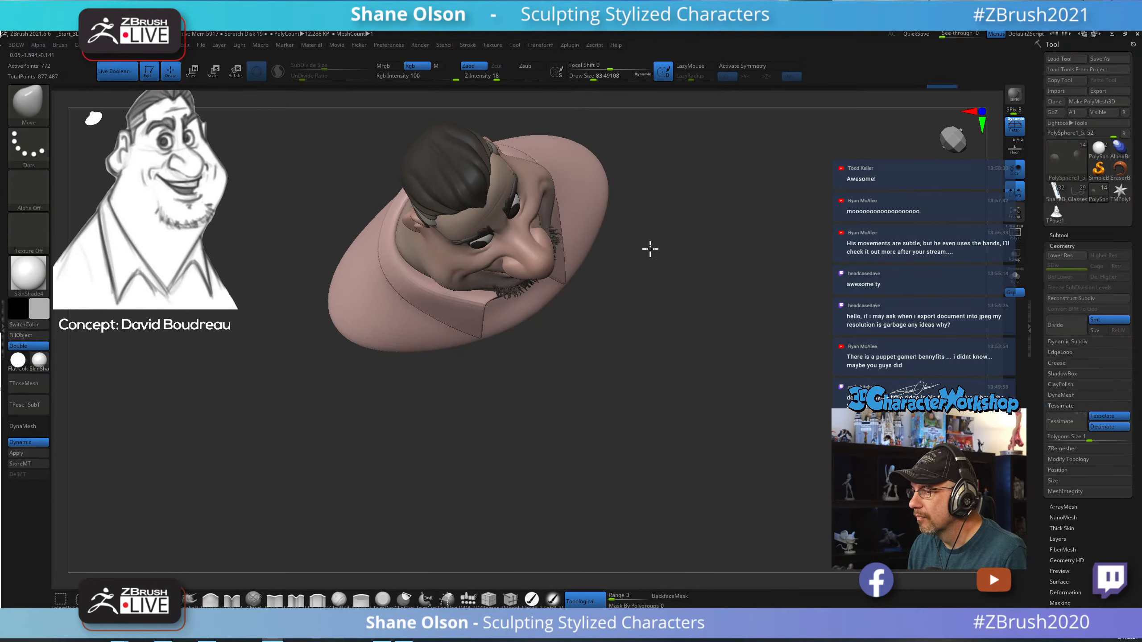
{"action": "left_click_drag", "start_coordinate": [650, 248], "coordinate": [775, 312]}
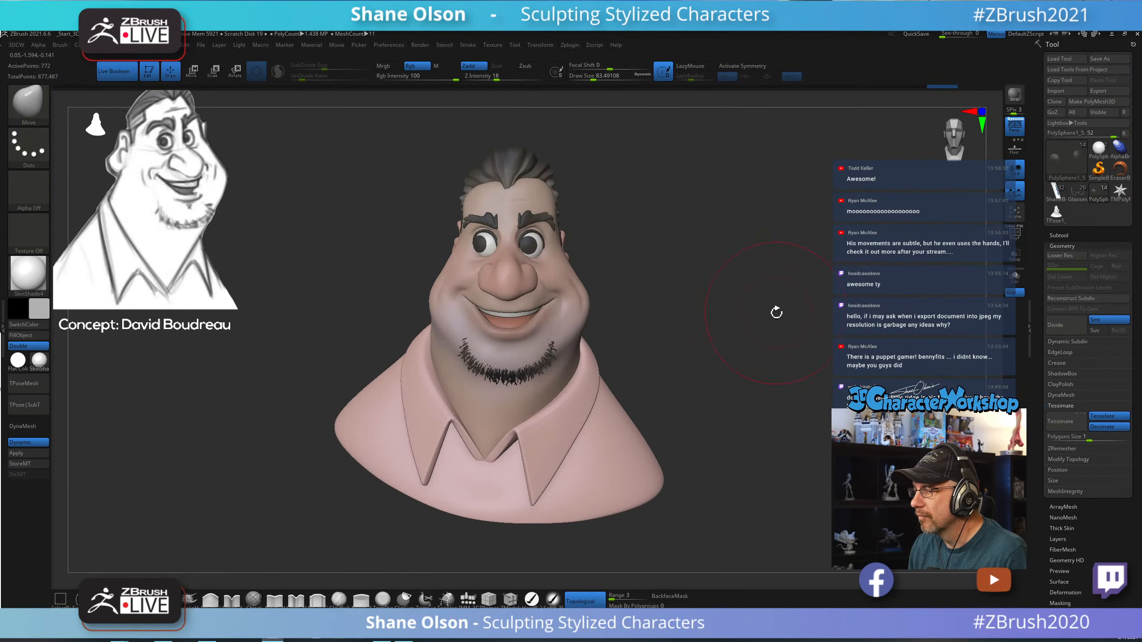
{"action": "left_click_drag", "start_coordinate": [726, 267], "coordinate": [629, 270]}
{"action": "key", "text": "shift+f"}
{"action": "key", "text": "w"}
{"action": "left_click_drag", "start_coordinate": [382, 250], "coordinate": [517, 265]}
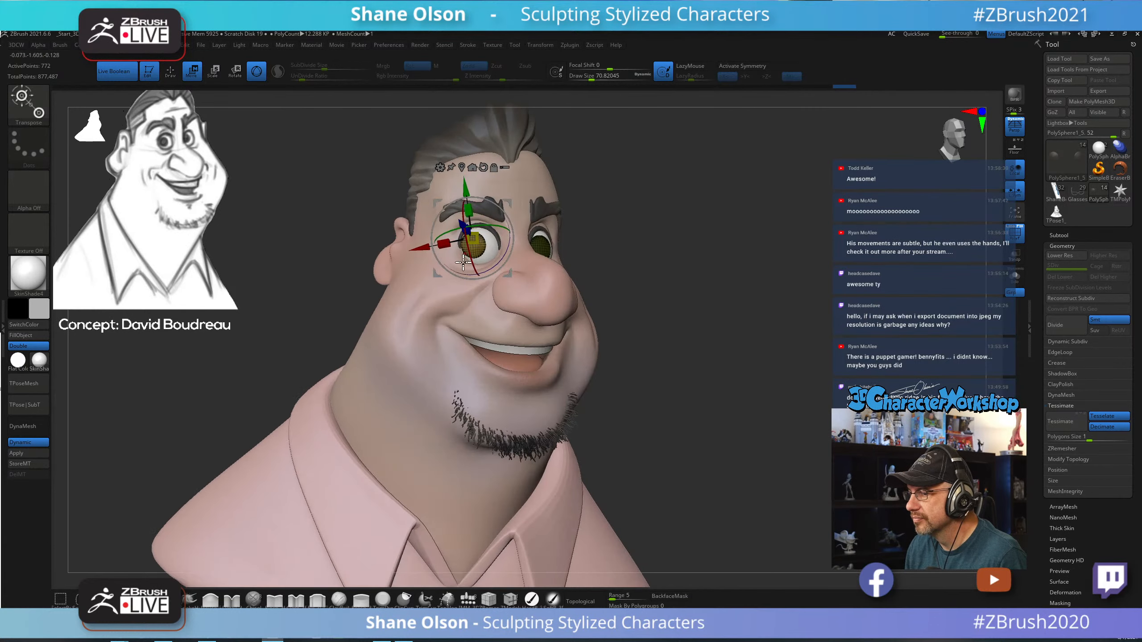
{"action": "left_click_drag", "start_coordinate": [745, 309], "coordinate": [744, 316]}
{"action": "right_click_drag", "start_coordinate": [744, 316], "coordinate": [655, 284], "text": "ctrl"}
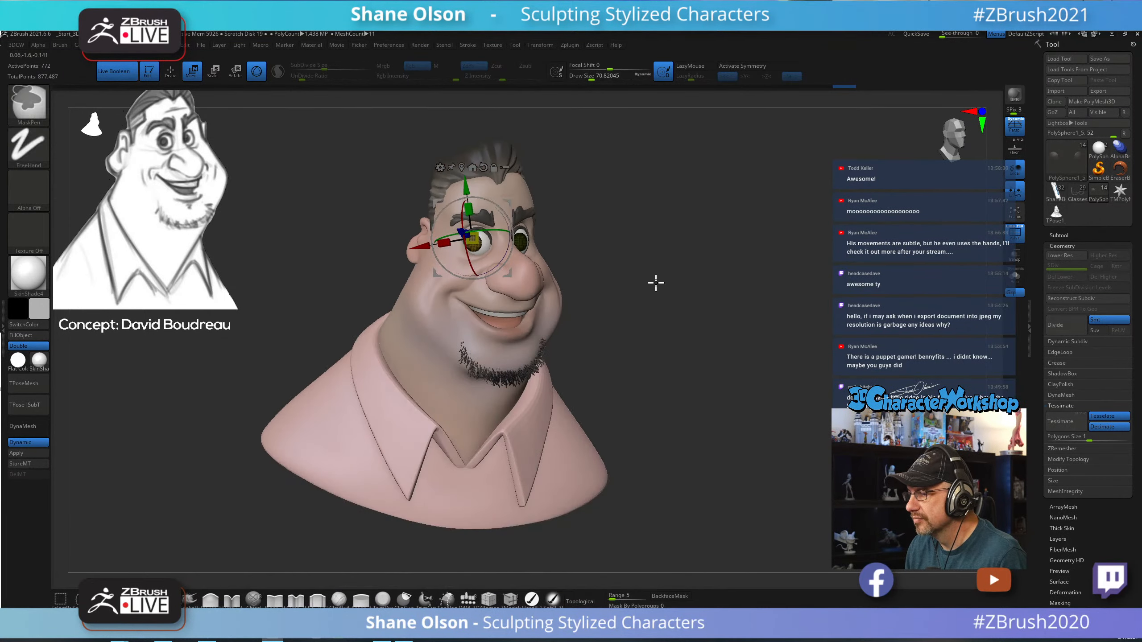
{"action": "key", "text": "q"}
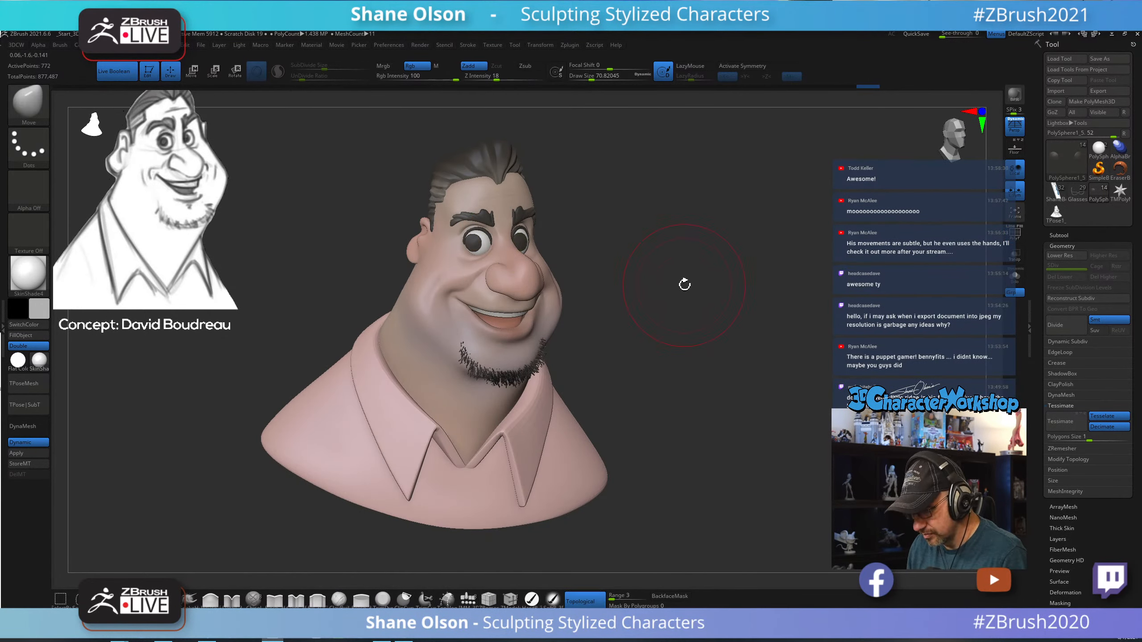
Move the character's right iris upward with the Move brush at draw size about 71, and check both eyes from the side.
{"action": "left_click_drag", "start_coordinate": [674, 285], "coordinate": [671, 278]}
{"action": "right_click_drag", "start_coordinate": [653, 243], "coordinate": [636, 257], "text": "ctrl"}
{"action": "left_click_drag", "start_coordinate": [475, 243], "coordinate": [475, 231]}
{"action": "left_click_drag", "start_coordinate": [696, 256], "coordinate": [668, 266]}
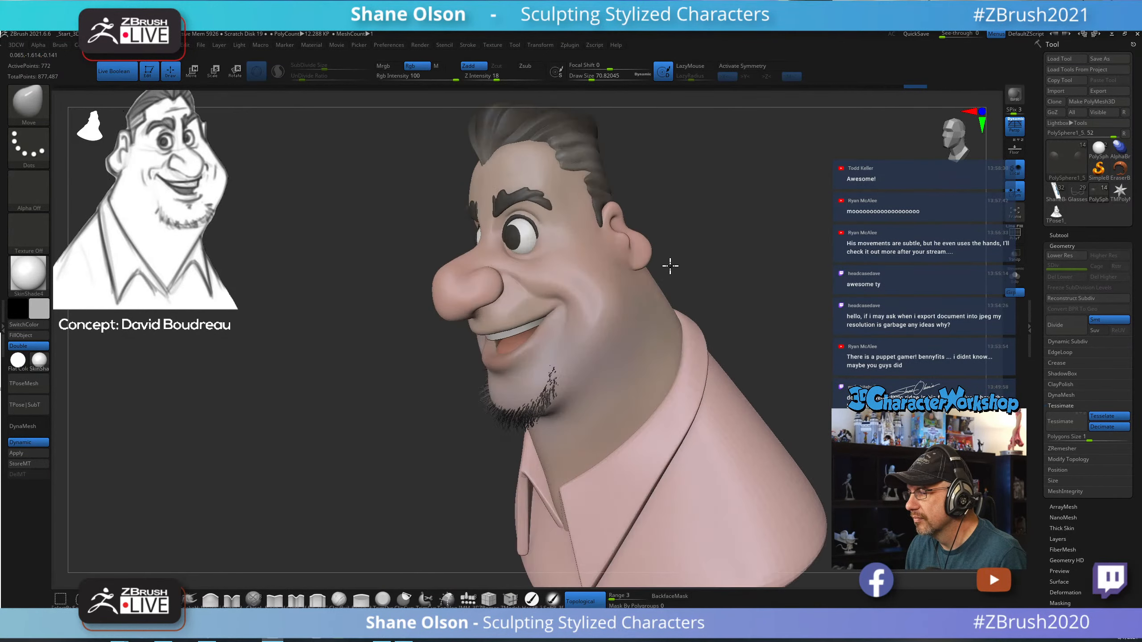
{"action": "mouse_move", "coordinate": [385, 254]}
{"action": "left_mouse_down"}
{"action": "mouse_move", "coordinate": [375, 357]}
{"action": "mouse_move", "coordinate": [377, 334]}
{"action": "mouse_move", "coordinate": [449, 344]}
{"action": "mouse_move", "coordinate": [471, 327]}
{"action": "mouse_move", "coordinate": [473, 359]}
{"action": "mouse_move", "coordinate": [417, 333]}
{"action": "mouse_move", "coordinate": [545, 323]}
{"action": "left_mouse_up"}
Push the character's right iris back toward the eyeball from the side views with the Move brush, starting at draw size about 46.
{"action": "key", "text": "s"}
{"action": "mouse_move", "coordinate": [720, 310]}
{"action": "left_mouse_down", "text": "alt"}
{"action": "mouse_move", "coordinate": [720, 234]}
{"action": "mouse_move", "coordinate": [845, 231]}
{"action": "left_mouse_up", "text": "alt"}
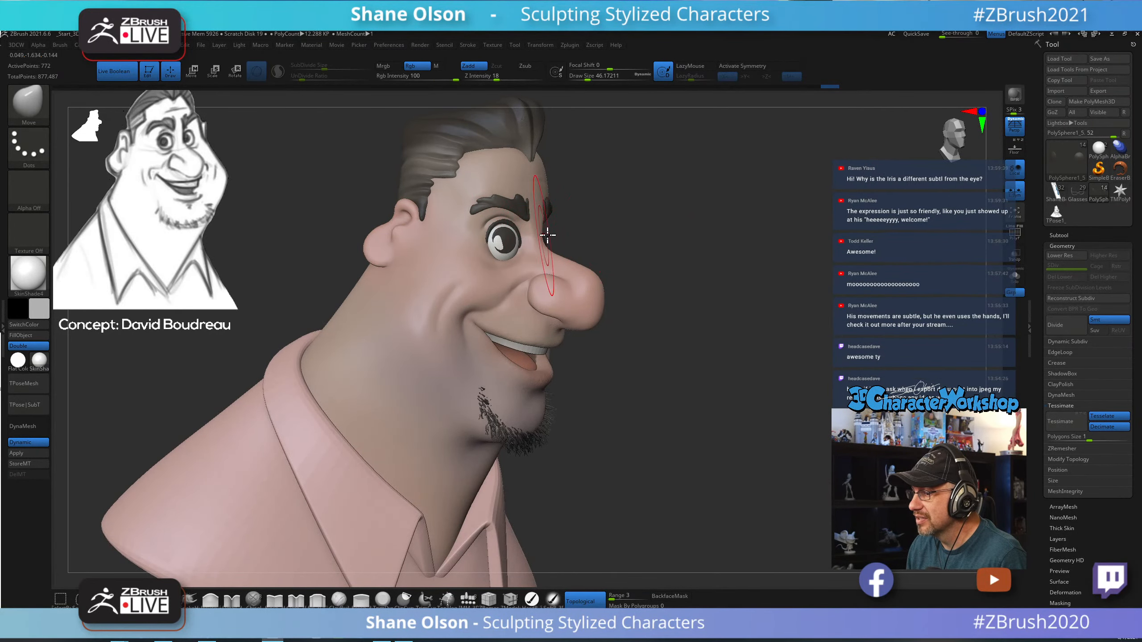
{"action": "left_click_drag", "start_coordinate": [578, 240], "coordinate": [653, 248]}
{"action": "left_click_drag", "start_coordinate": [508, 244], "coordinate": [504, 245]}
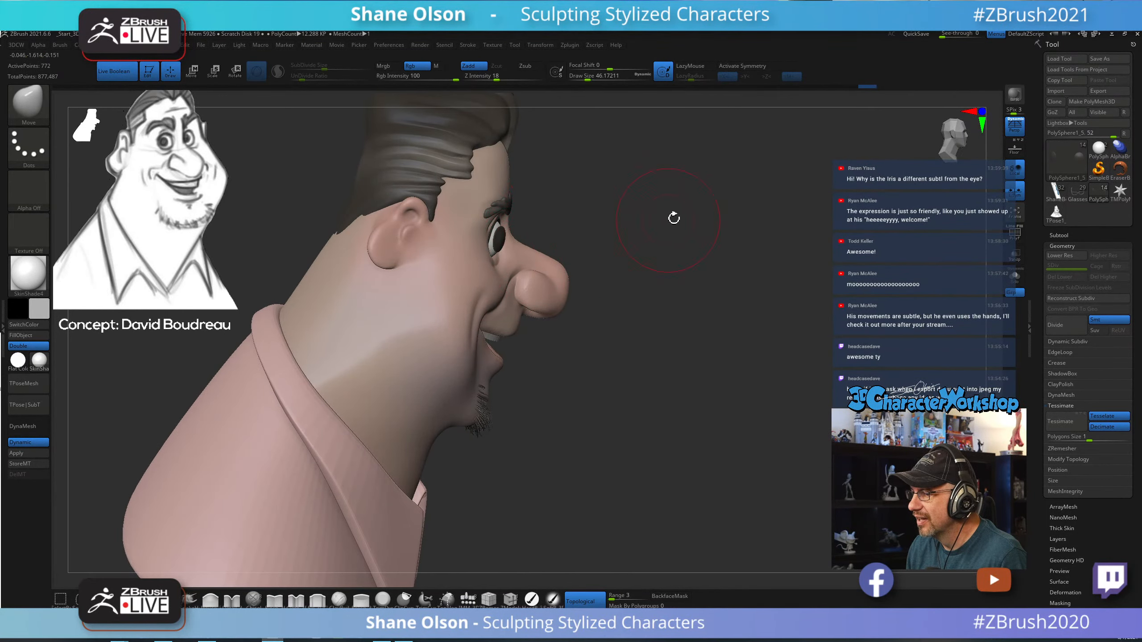
{"action": "mouse_move", "coordinate": [673, 217]}
{"action": "left_mouse_down", "text": "shift"}
{"action": "mouse_move", "coordinate": [647, 203]}
{"action": "mouse_move", "coordinate": [674, 212]}
{"action": "left_mouse_up", "text": "shift"}
{"action": "left_click_drag", "start_coordinate": [479, 249], "coordinate": [473, 252]}
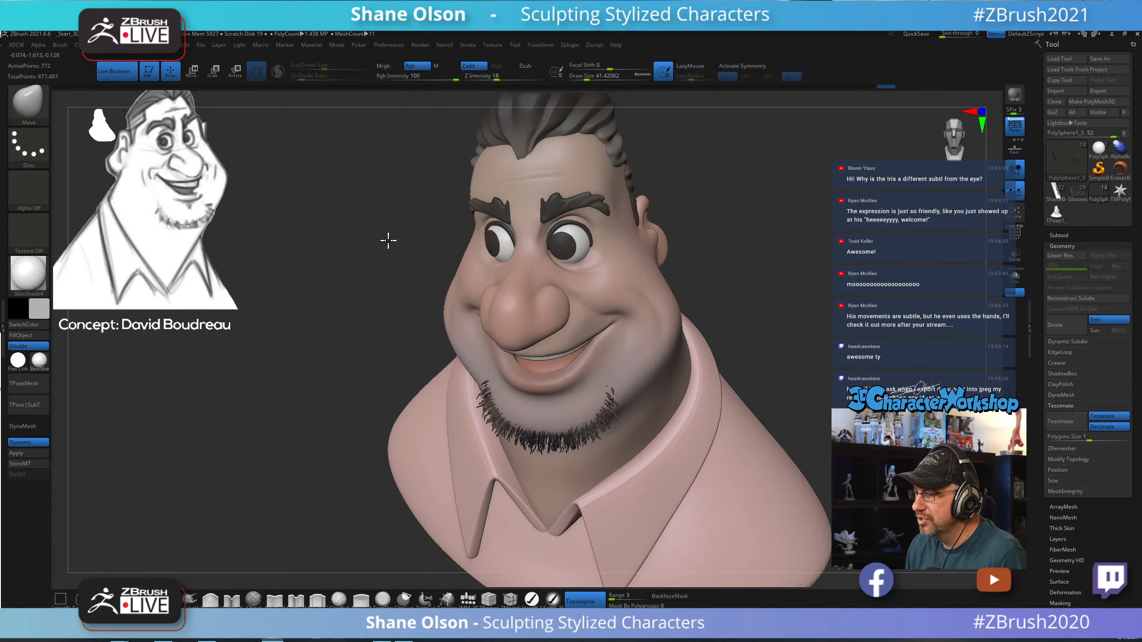
Refine the edges of the character's right iris from a three-quarter view with the Move brush at draw size about 35.
{"action": "mouse_move", "coordinate": [388, 239]}
{"action": "left_mouse_down"}
{"action": "mouse_move", "coordinate": [805, 240]}
{"action": "mouse_move", "coordinate": [757, 243]}
{"action": "mouse_move", "coordinate": [783, 242]}
{"action": "mouse_move", "coordinate": [767, 232]}
{"action": "mouse_move", "coordinate": [729, 264]}
{"action": "mouse_move", "coordinate": [764, 265]}
{"action": "left_mouse_up"}
{"action": "left_click_drag", "start_coordinate": [719, 270], "coordinate": [719, 310], "text": "alt"}
{"action": "key", "text": "s"}
{"action": "left_click_drag", "start_coordinate": [510, 261], "coordinate": [499, 261]}
{"action": "left_click_drag", "start_coordinate": [499, 262], "coordinate": [512, 242]}
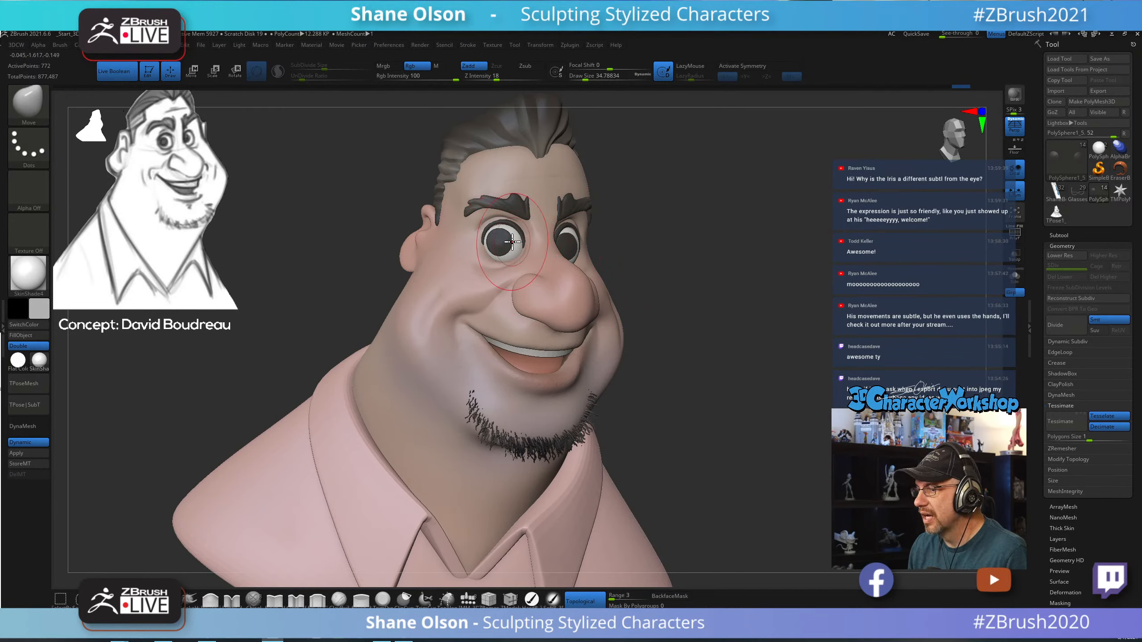